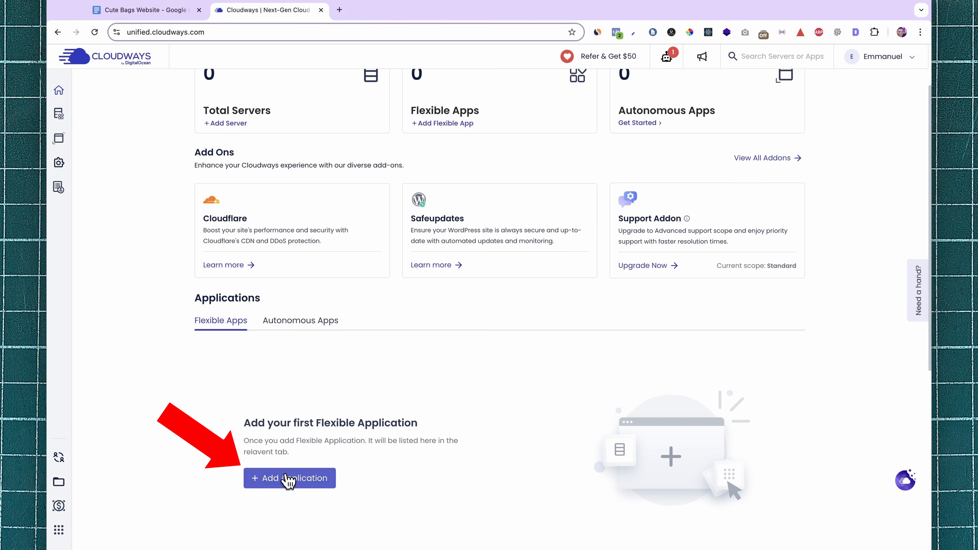
- Start a new application deployment using WordPress version 6.2.2
{"action": "left_click", "coordinate": [288, 479]}
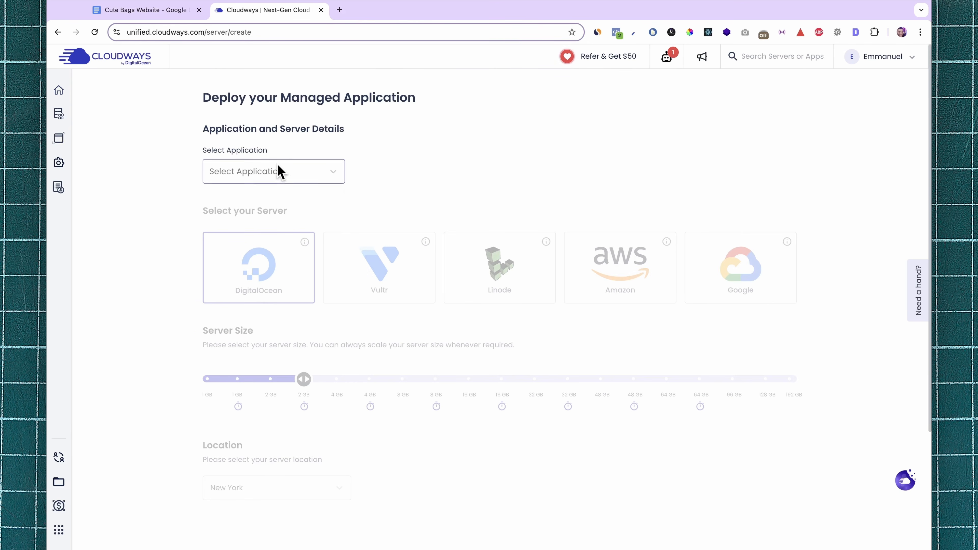
{"action": "left_click", "coordinate": [281, 172]}
{"action": "left_click", "coordinate": [248, 219]}
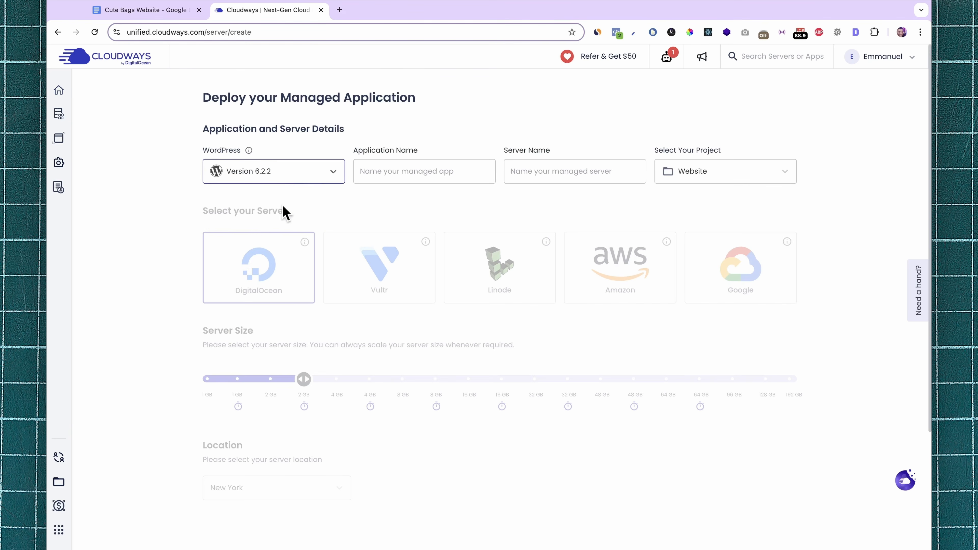
- Name the application 'Cute Bags Website' and the server 'Cute Bags Server'
{"action": "left_click", "coordinate": [369, 164]}
{"action": "left_click", "coordinate": [398, 160]}
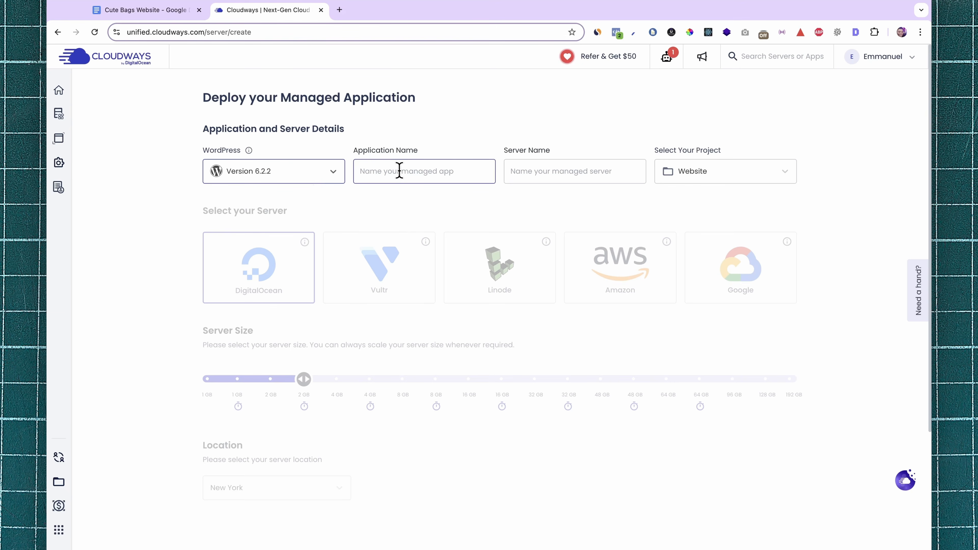
{"action": "left_click", "coordinate": [398, 171]}
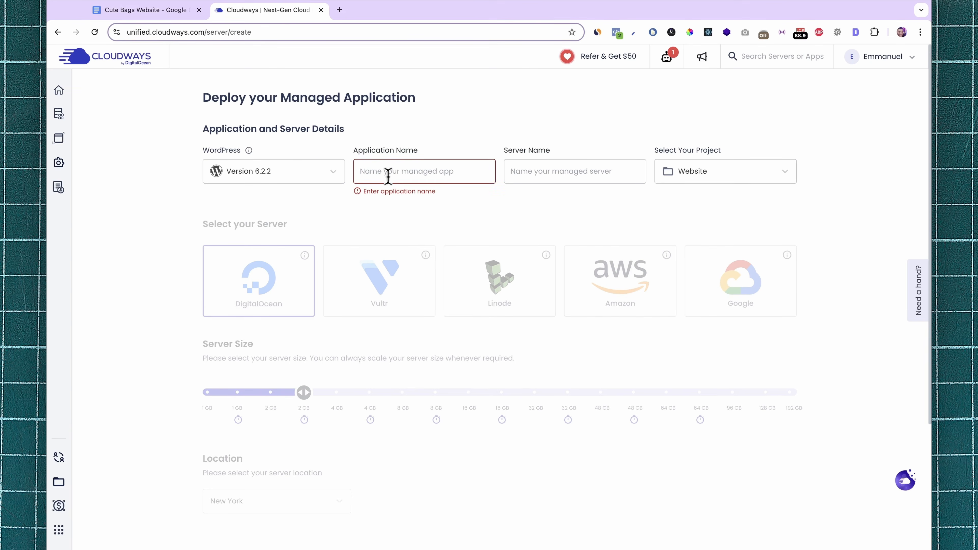
{"action": "type", "text": "Cute Bag"}
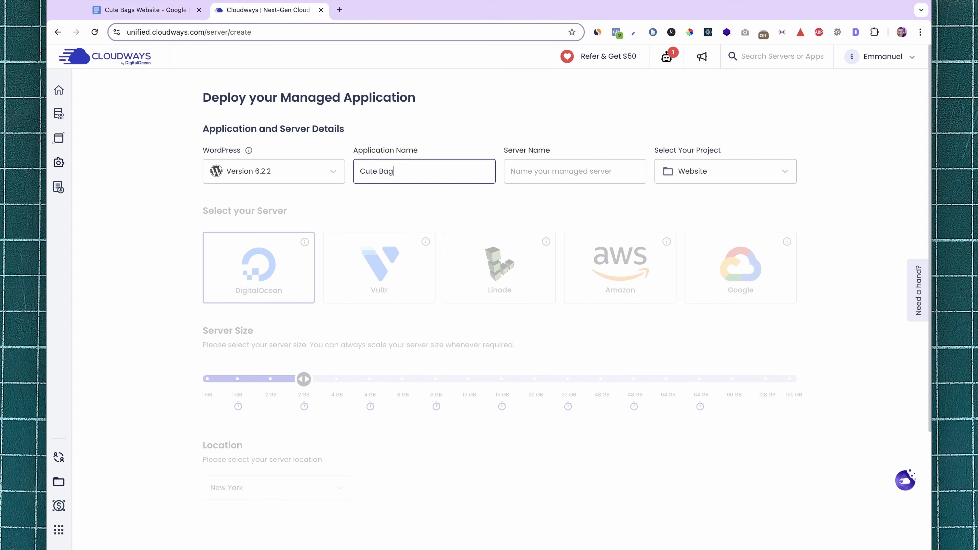
{"action": "type", "text": "s Web"}
{"action": "type", "text": "site"}
{"action": "key", "text": "Tab"}
{"action": "type", "text": "Cute"}
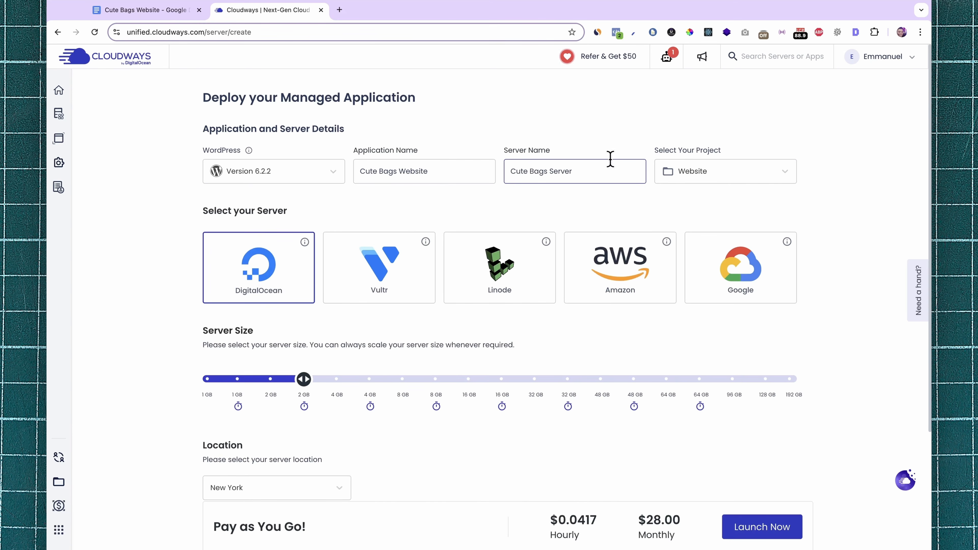
{"action": "left_click", "coordinate": [699, 174]}
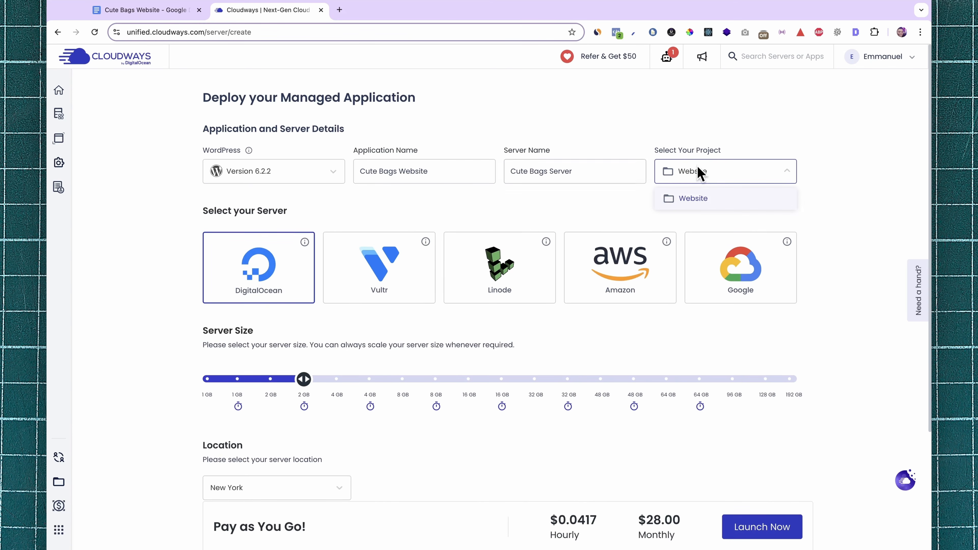
- Keep Website as the project and set the server size to 1 GB
{"action": "left_click", "coordinate": [708, 191]}
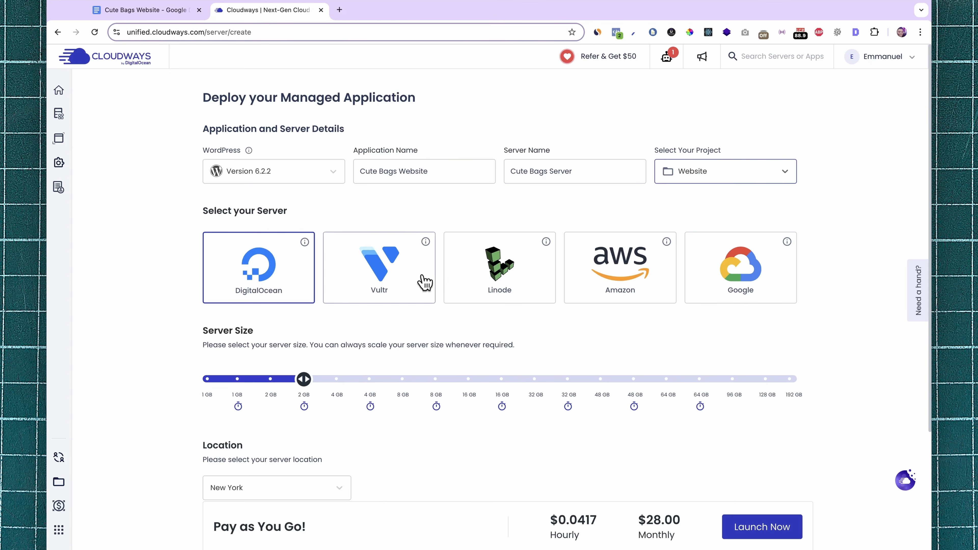
{"action": "scroll", "coordinate": [219, 219], "scroll_direction": "down", "scroll_amount": 1}
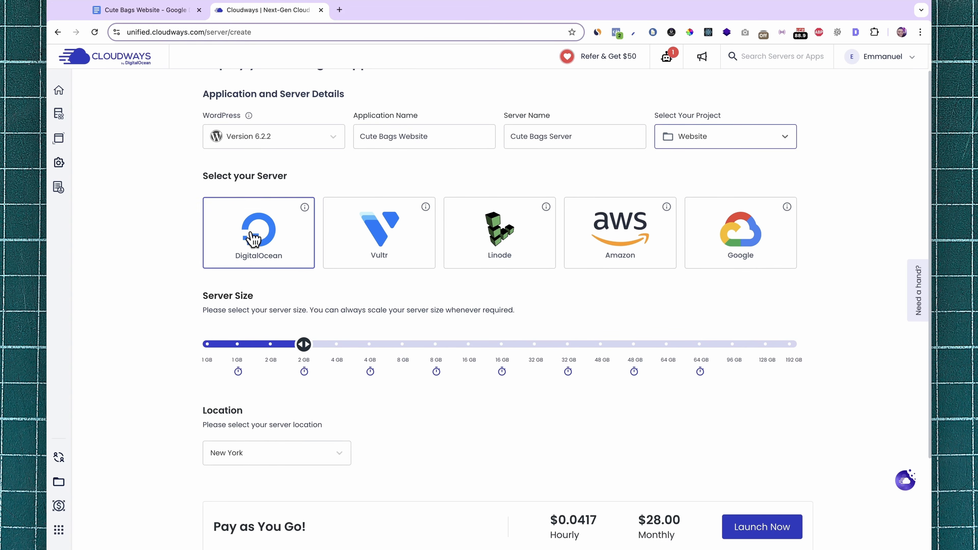
{"action": "scroll", "coordinate": [247, 231], "scroll_direction": "up", "scroll_amount": 1}
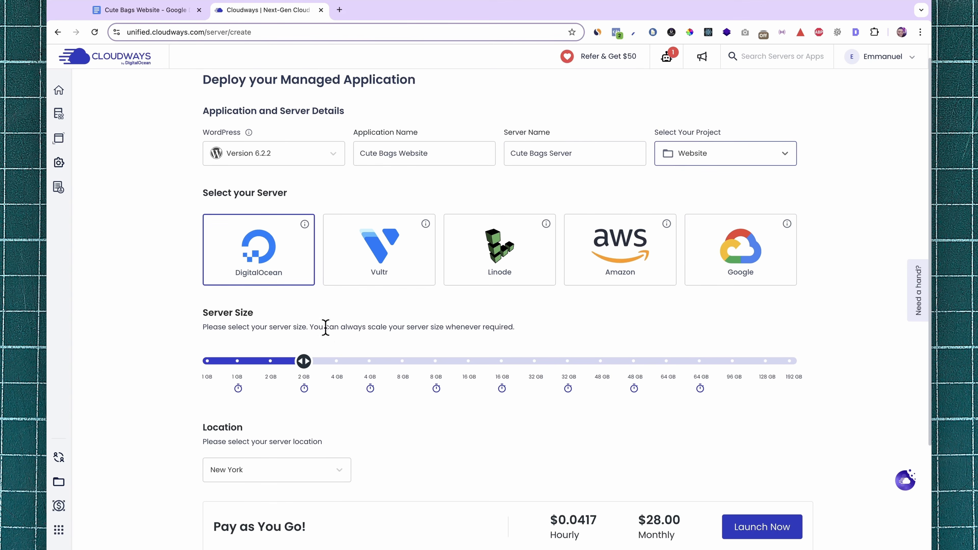
{"action": "scroll", "coordinate": [293, 358], "scroll_direction": "down", "scroll_amount": 3}
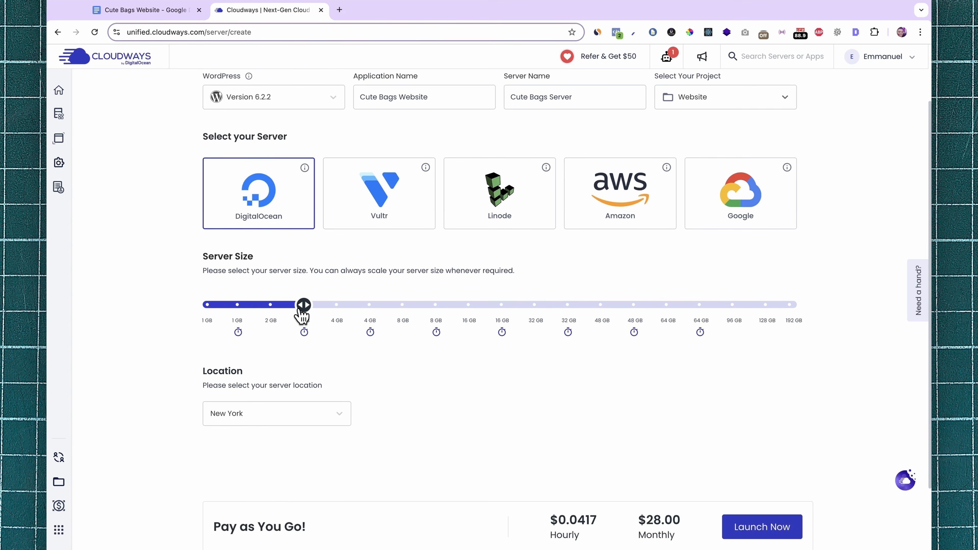
{"action": "left_click_drag", "start_coordinate": [303, 314], "coordinate": [203, 314]}
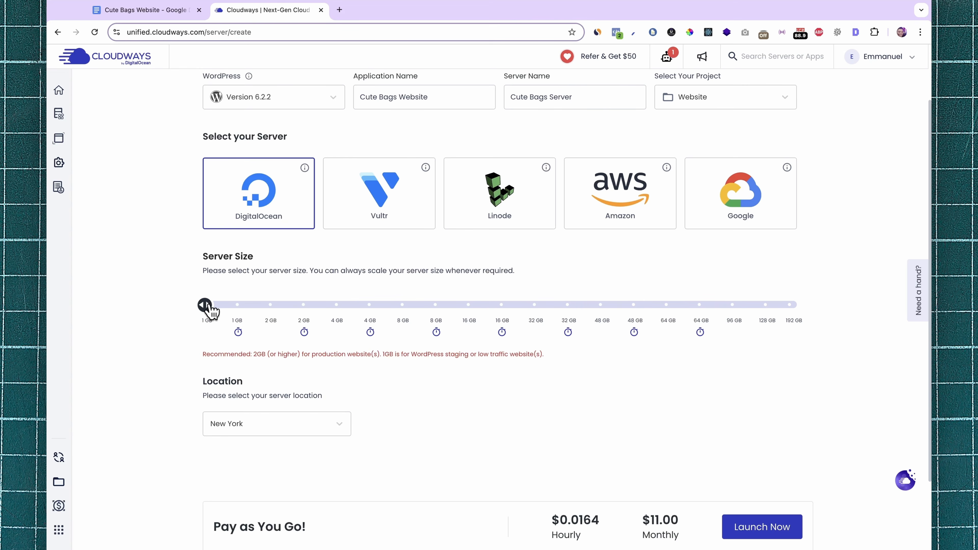
{"action": "left_click_drag", "start_coordinate": [205, 306], "coordinate": [303, 307]}
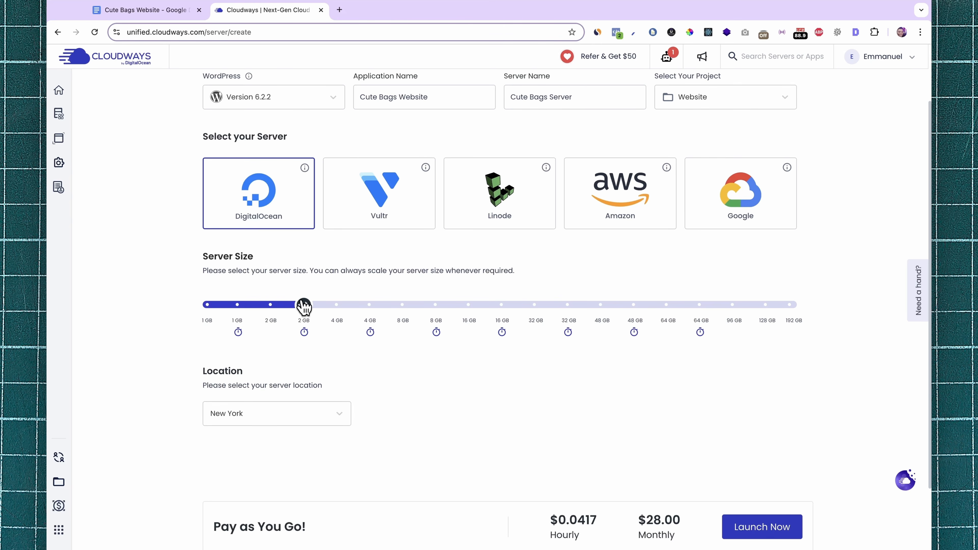
{"action": "left_click_drag", "start_coordinate": [303, 307], "coordinate": [200, 316]}
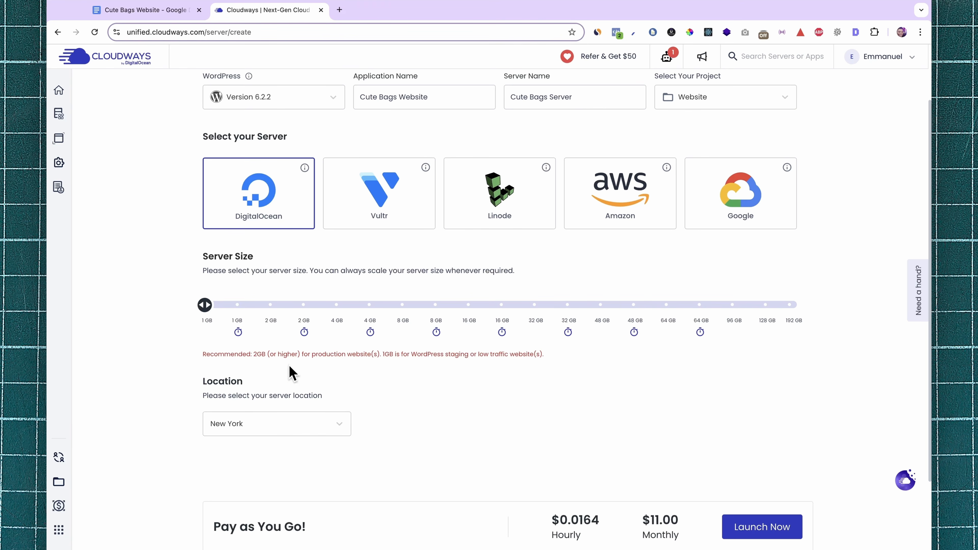
- Keep New York as the server location, bringing the price to $11.00 monthly
{"action": "scroll", "coordinate": [300, 383], "scroll_direction": "down", "scroll_amount": 2}
{"action": "left_click", "coordinate": [284, 339]}
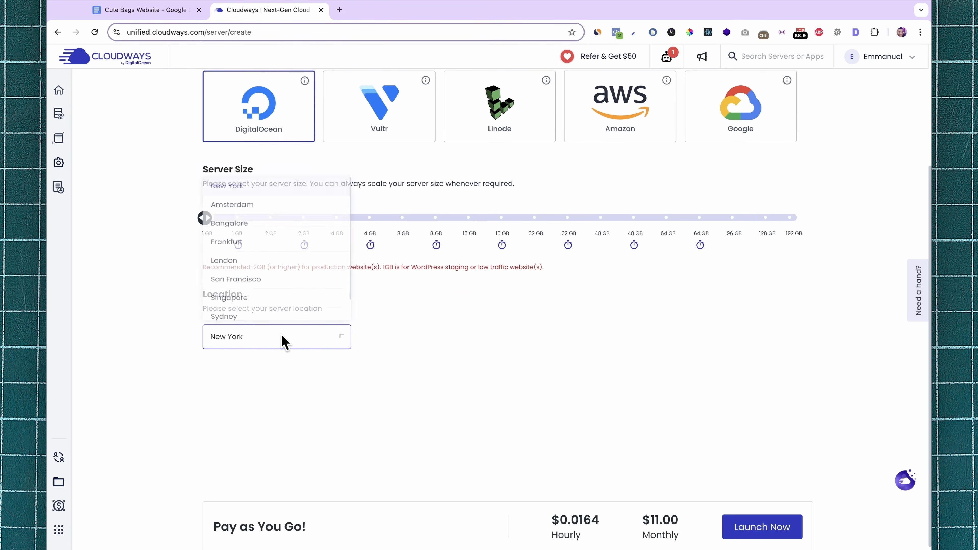
{"action": "left_click", "coordinate": [274, 178]}
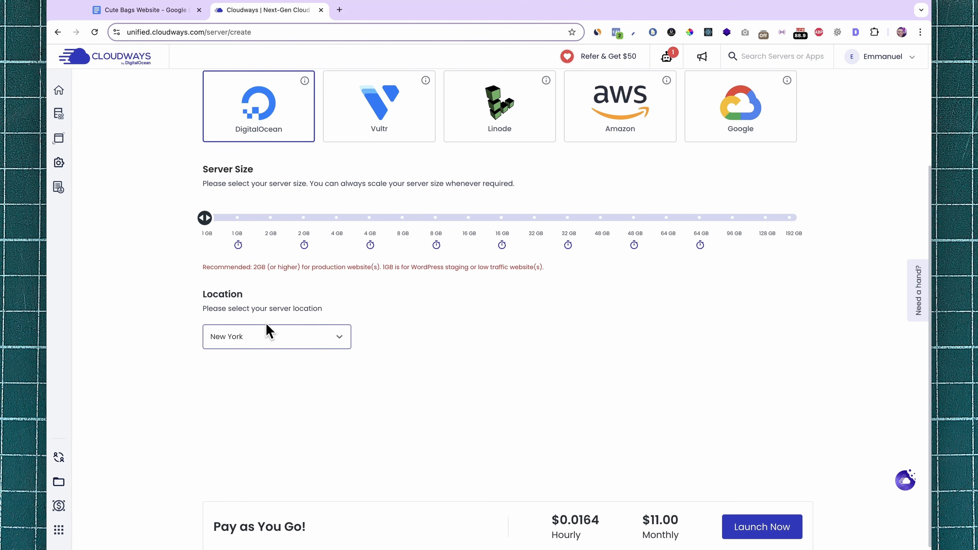
{"action": "scroll", "coordinate": [270, 330], "scroll_direction": "up", "scroll_amount": 4}
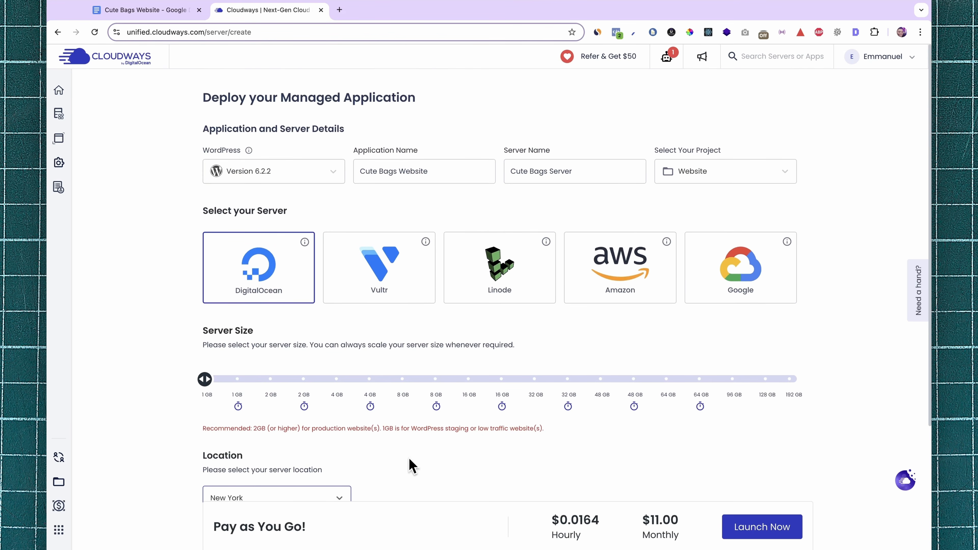
{"action": "scroll", "coordinate": [423, 457], "scroll_direction": "down", "scroll_amount": 3}
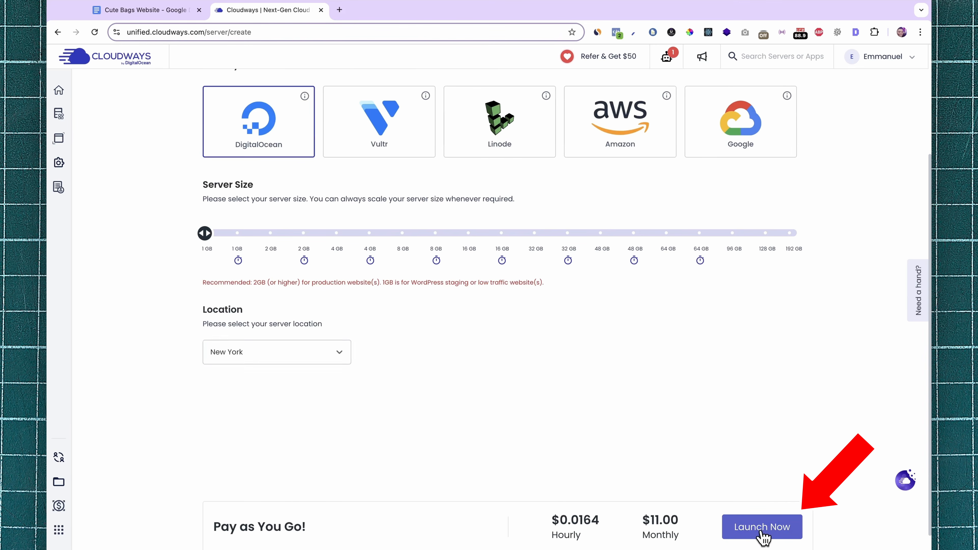
- Launch Cute Bags Server, dismiss the referral offer, and show the Applications list
{"action": "left_click", "coordinate": [740, 524]}
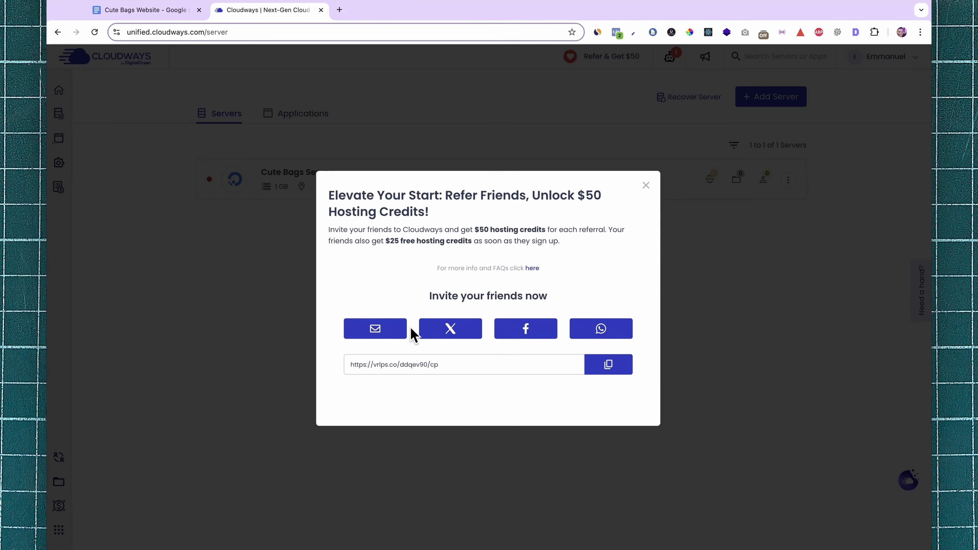
{"action": "left_click", "coordinate": [645, 186]}
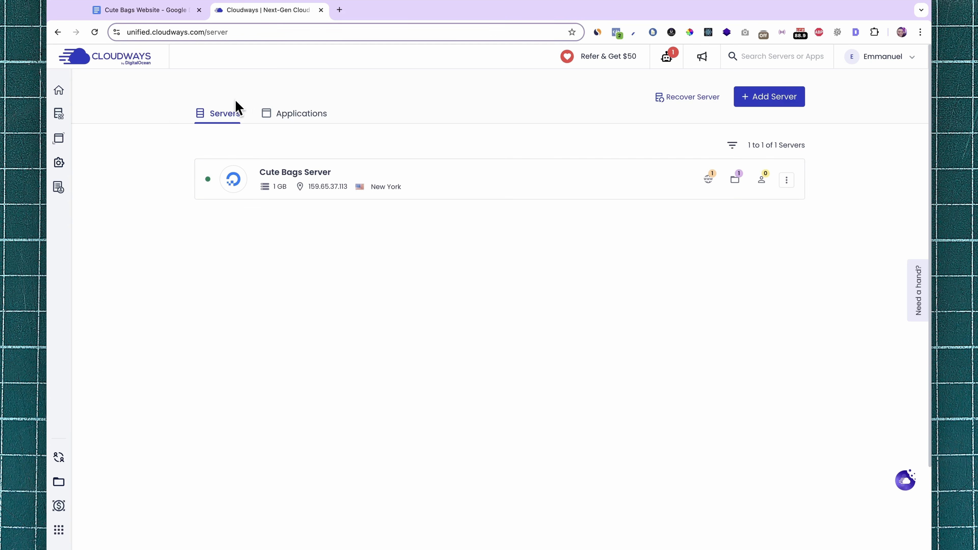
{"action": "left_click", "coordinate": [286, 118]}
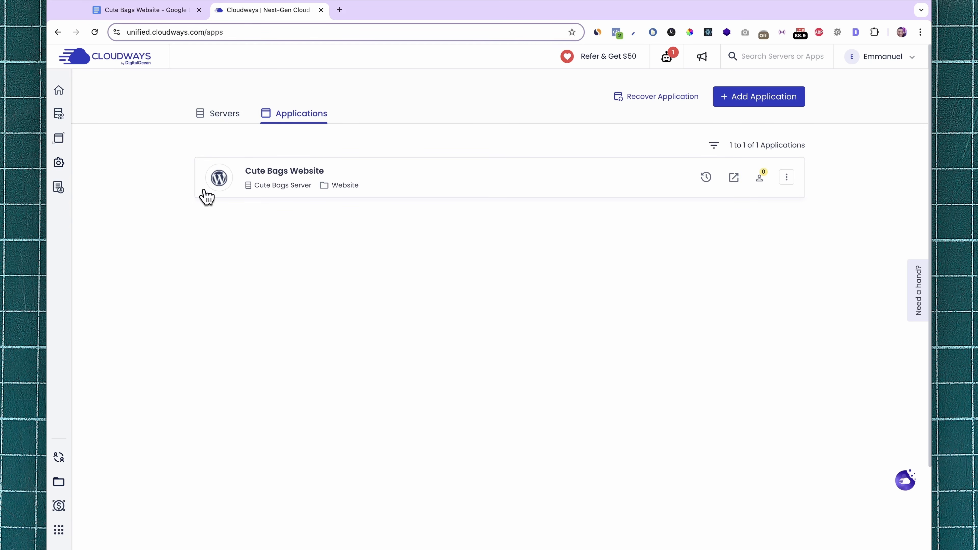
- Open Cute Bags Website's Access Details and load its Application URL in a new tab
{"action": "left_click", "coordinate": [372, 178]}
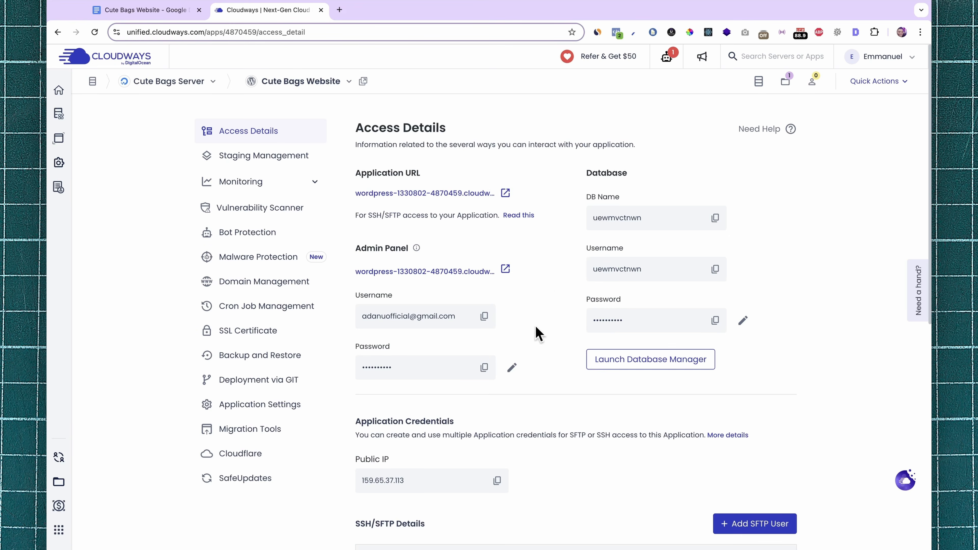
{"action": "scroll", "coordinate": [551, 414], "scroll_direction": "down", "scroll_amount": 7}
{"action": "scroll", "coordinate": [551, 411], "scroll_direction": "up", "scroll_amount": 7}
{"action": "left_click", "coordinate": [506, 194]}
{"action": "left_click", "coordinate": [241, 12]}
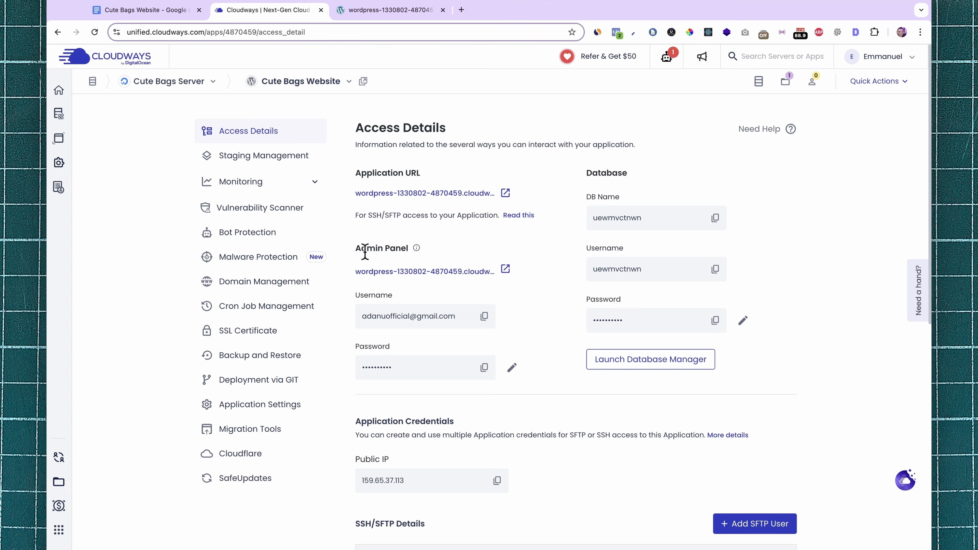
- Log in to WordPress admin with the username and password copied from Access Details
{"action": "left_click", "coordinate": [506, 269]}
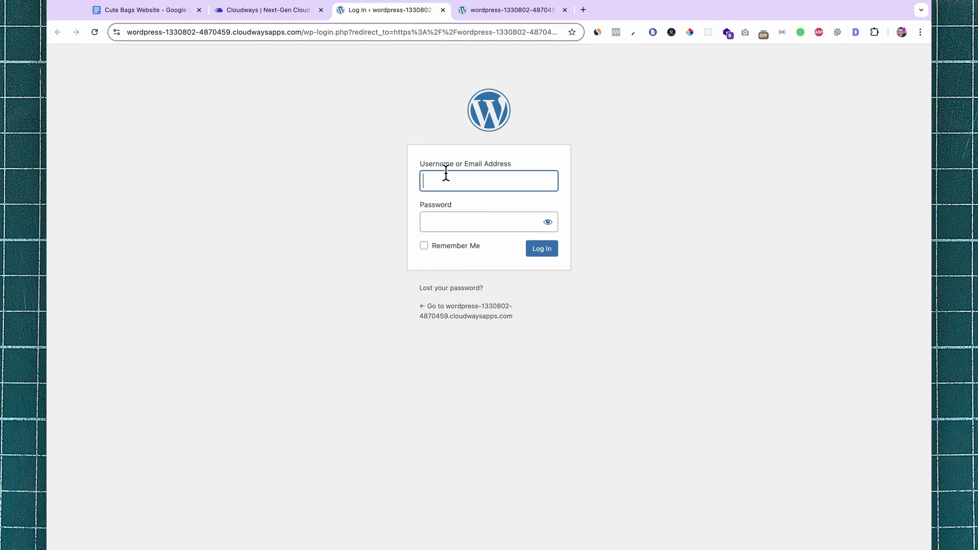
{"action": "left_click", "coordinate": [269, 10]}
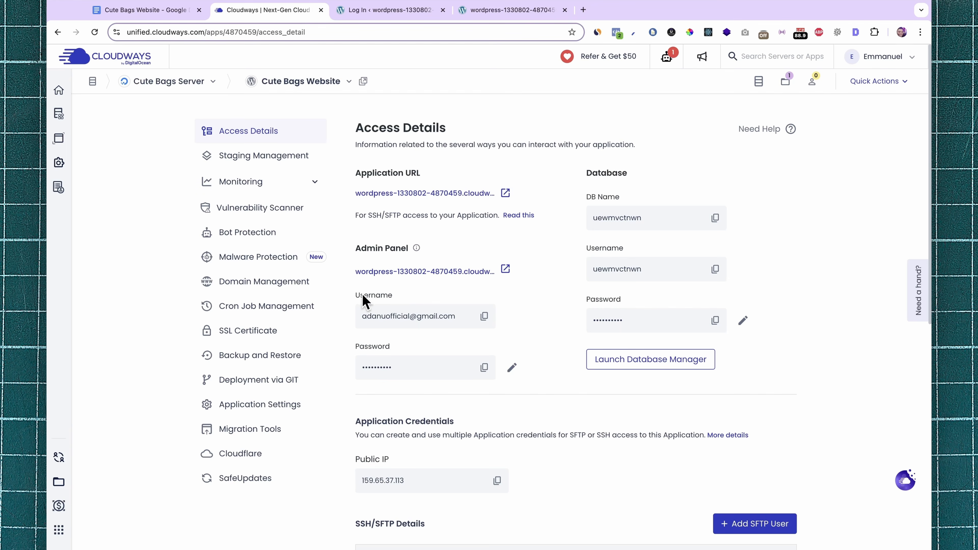
{"action": "left_click", "coordinate": [484, 317]}
{"action": "left_click", "coordinate": [381, 11]}
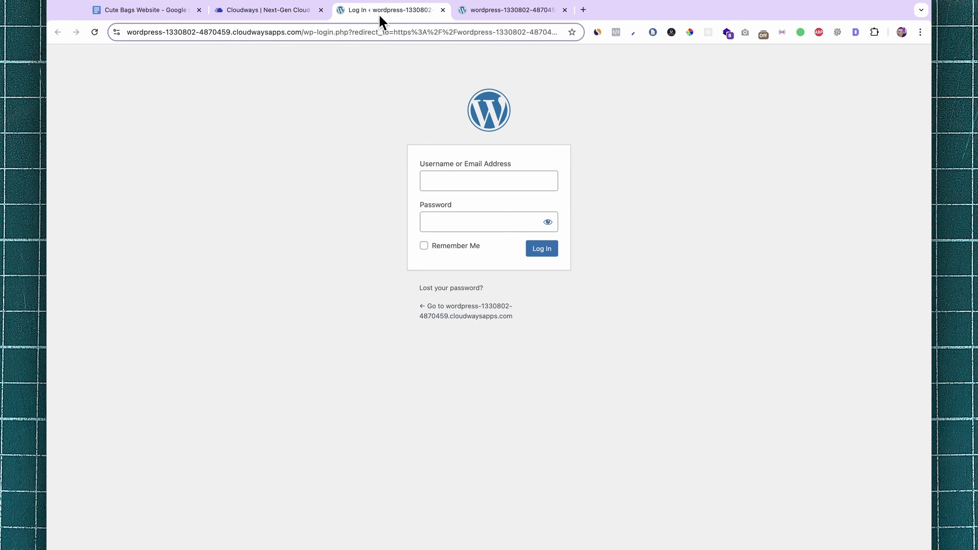
{"action": "left_click", "coordinate": [441, 179]}
{"action": "key", "text": "super+v"}
{"action": "left_click", "coordinate": [605, 176]}
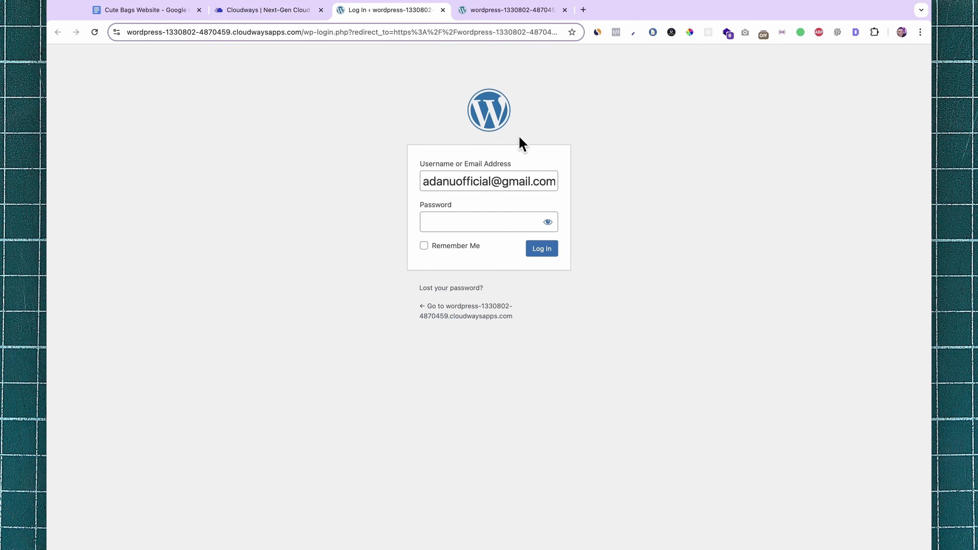
{"action": "left_click", "coordinate": [265, 10]}
{"action": "left_click", "coordinate": [484, 368]}
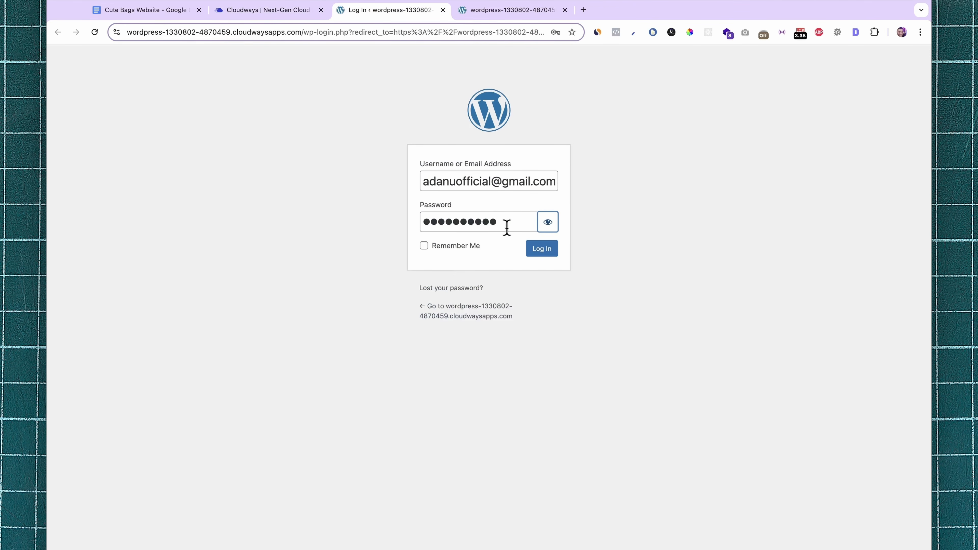
{"action": "left_click", "coordinate": [539, 254]}
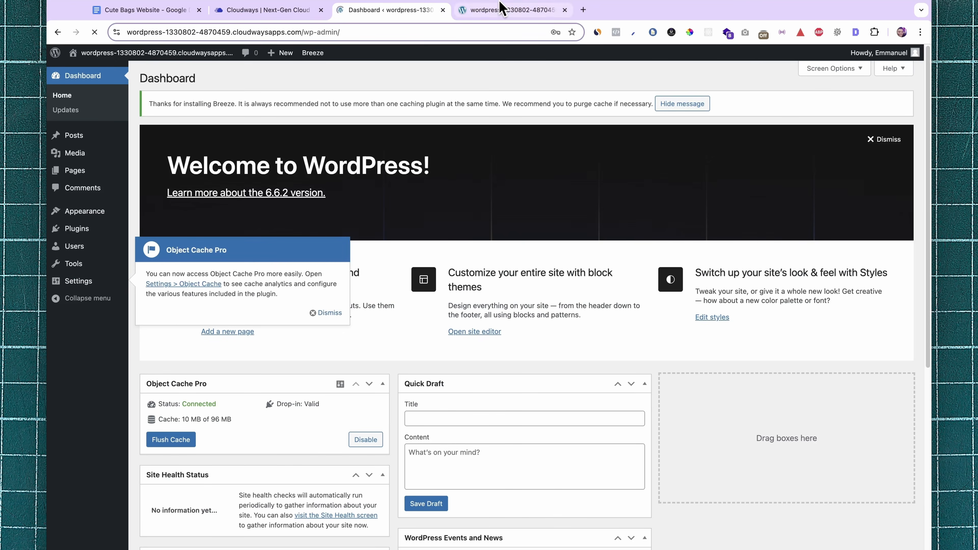
- Check the live front page, then return to the admin dashboard
{"action": "left_click", "coordinate": [500, 10]}
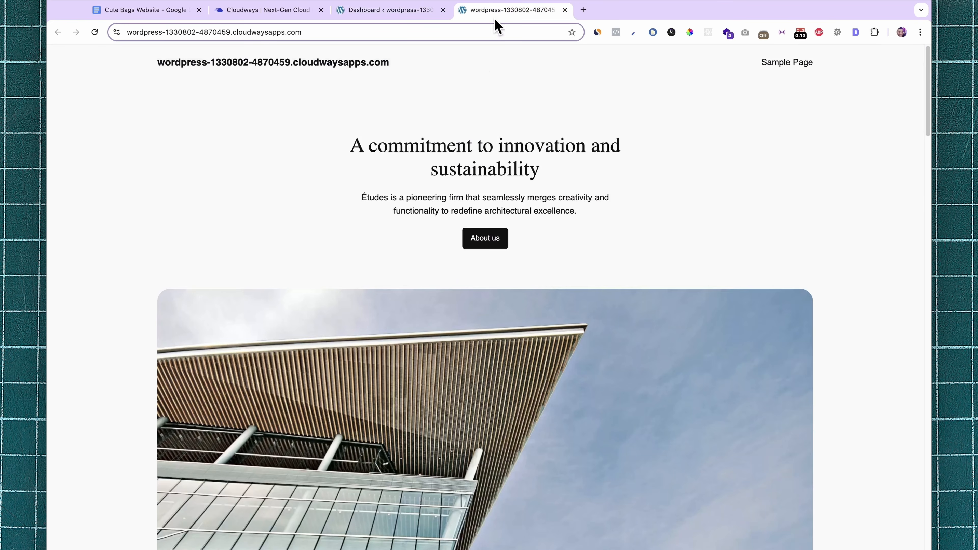
{"action": "scroll", "coordinate": [427, 281], "scroll_direction": "down", "scroll_amount": 20}
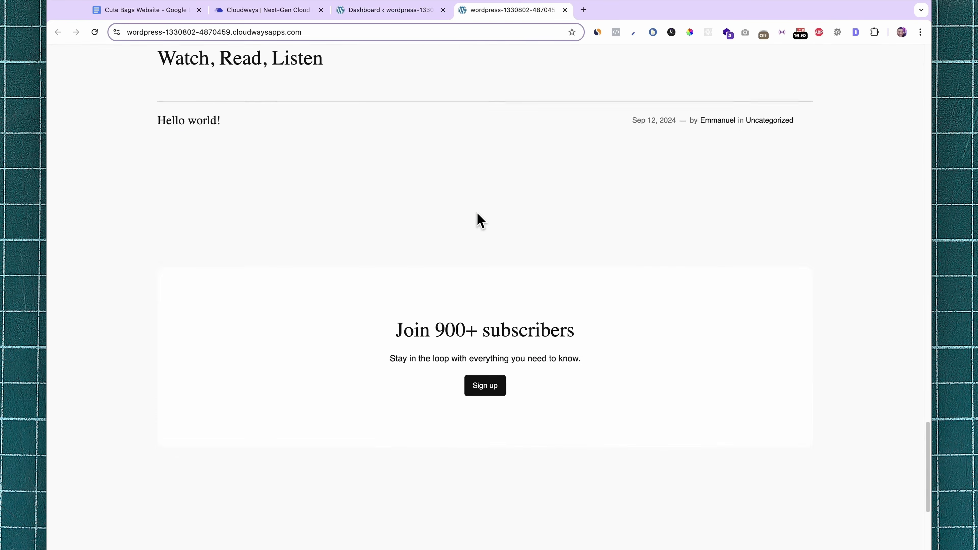
{"action": "scroll", "coordinate": [478, 219], "scroll_direction": "up", "scroll_amount": 10}
{"action": "scroll", "coordinate": [477, 213], "scroll_direction": "up", "scroll_amount": 20}
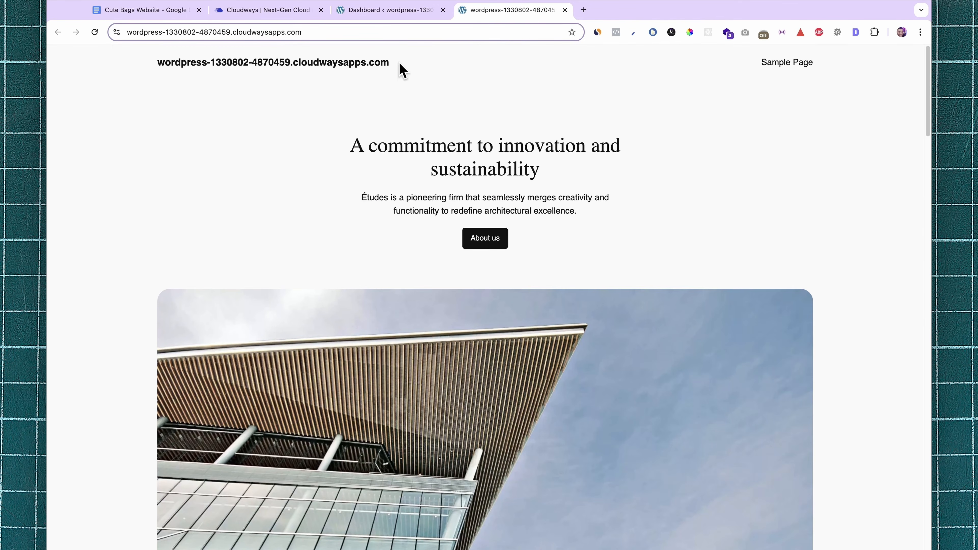
{"action": "left_click", "coordinate": [396, 18]}
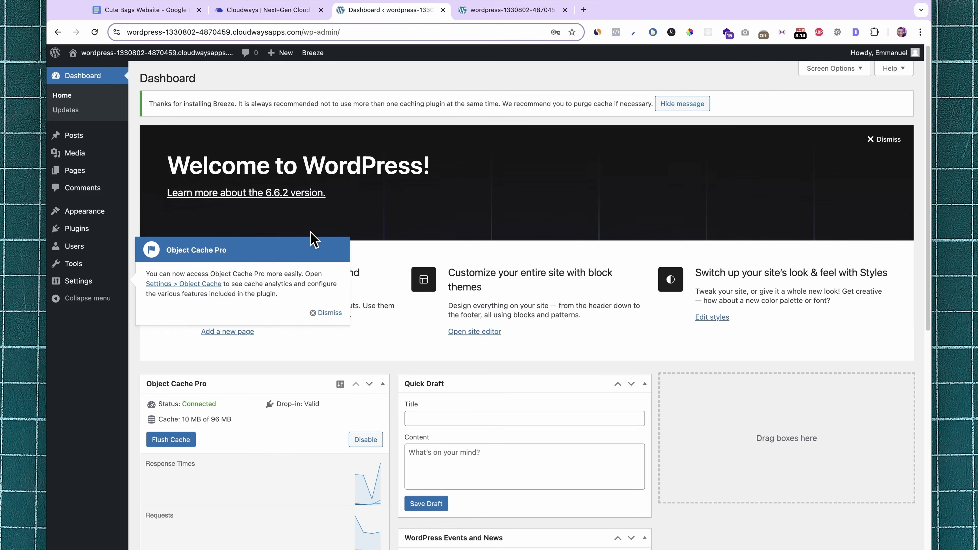
- Dismiss the dashboard notices and install Astra from the popular themes list
{"action": "left_click", "coordinate": [312, 314]}
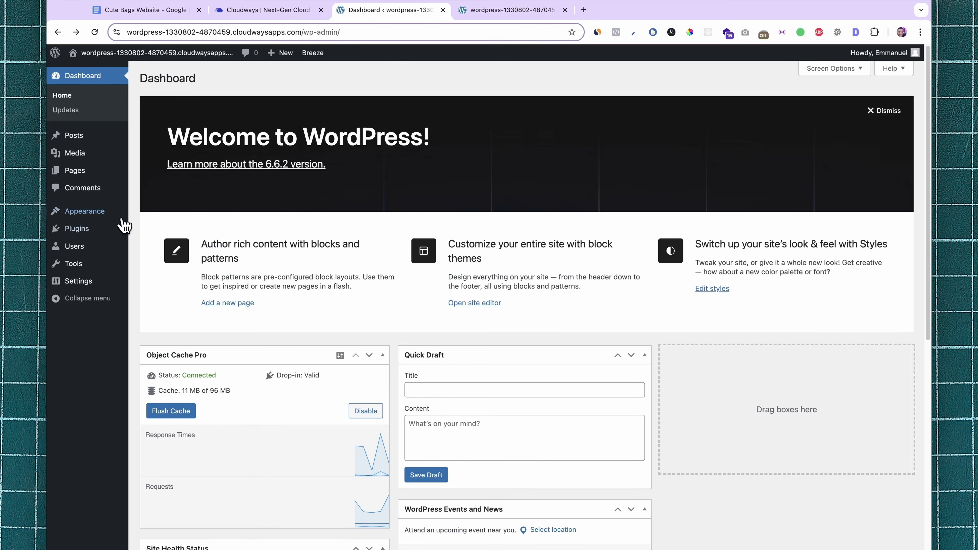
{"action": "left_click", "coordinate": [80, 212]}
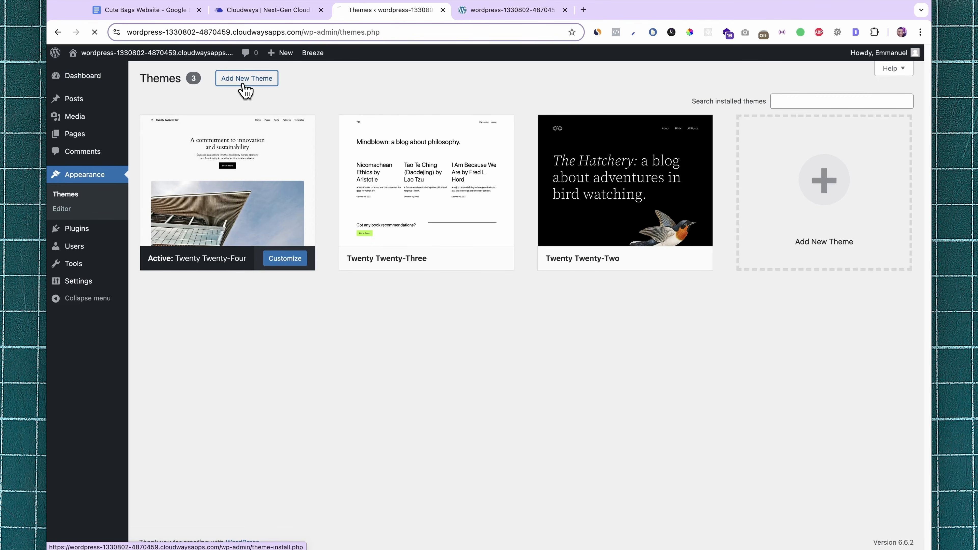
{"action": "scroll", "coordinate": [551, 280], "scroll_direction": "down", "scroll_amount": 15}
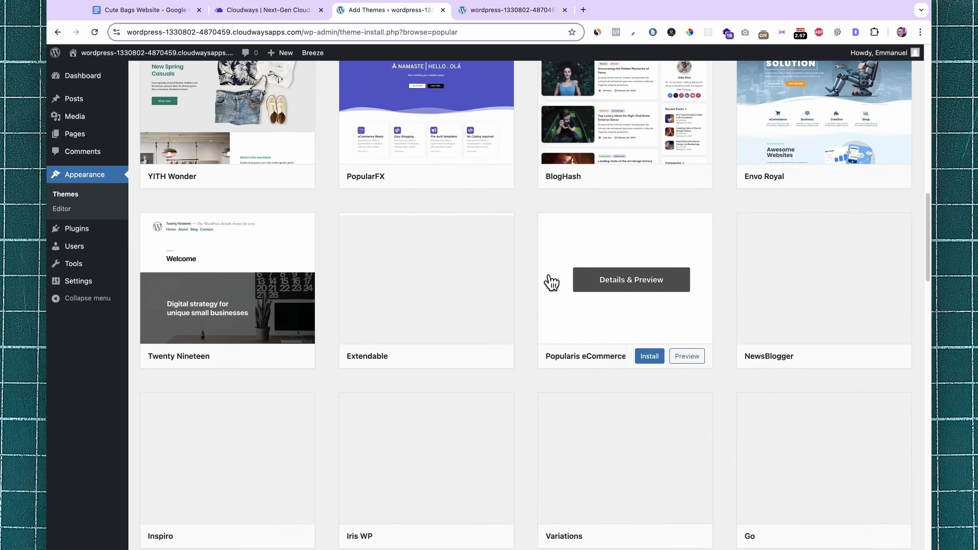
{"action": "scroll", "coordinate": [552, 282], "scroll_direction": "up", "scroll_amount": 20}
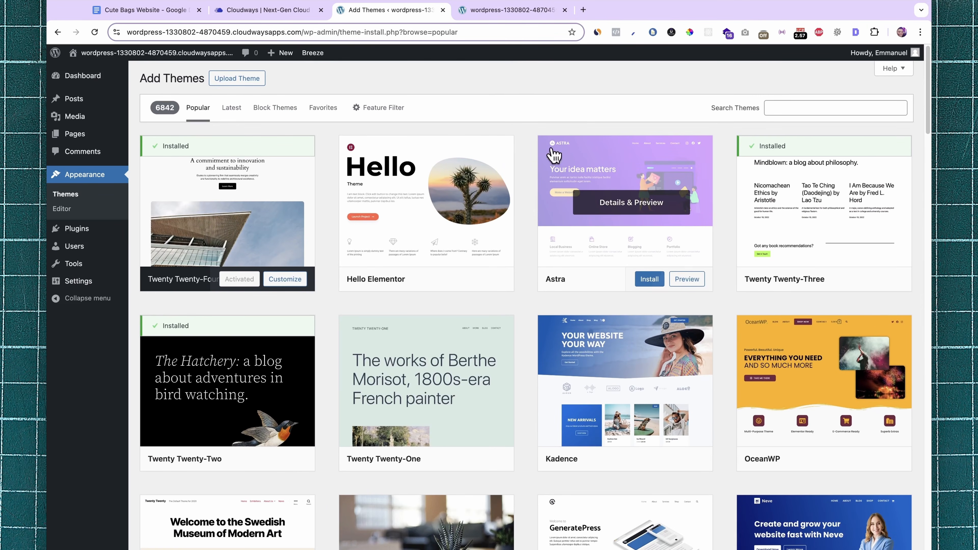
{"action": "mouse_move", "coordinate": [502, 148]}
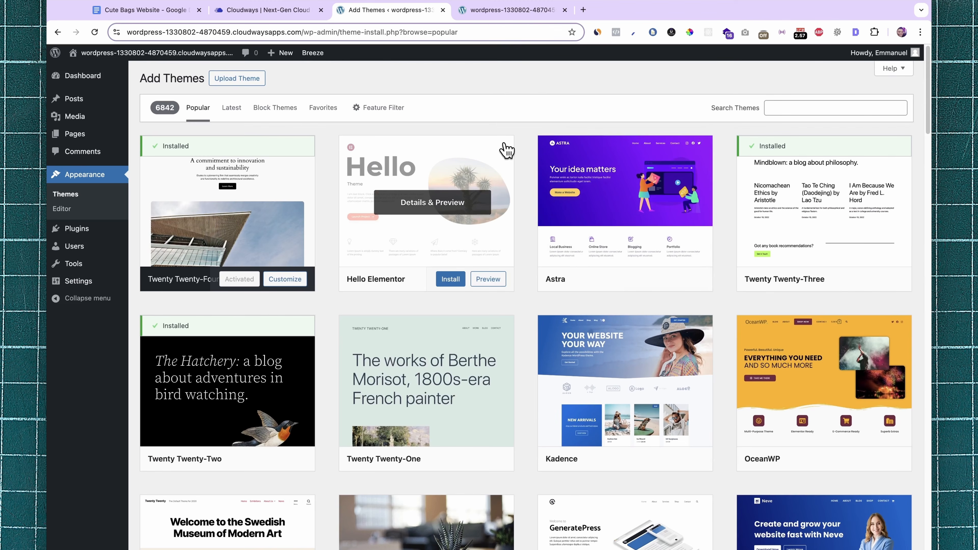
{"action": "mouse_move", "coordinate": [690, 195]}
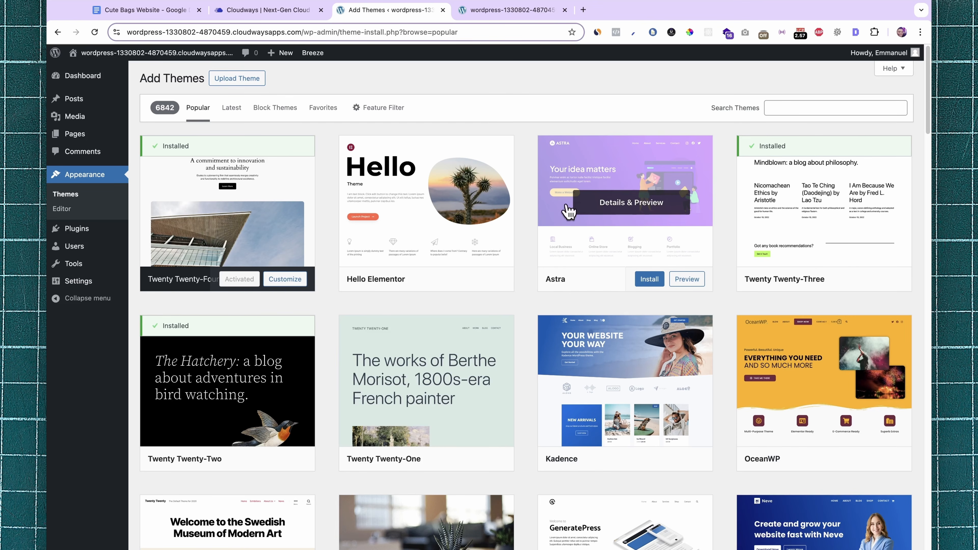
{"action": "left_click", "coordinate": [649, 279]}
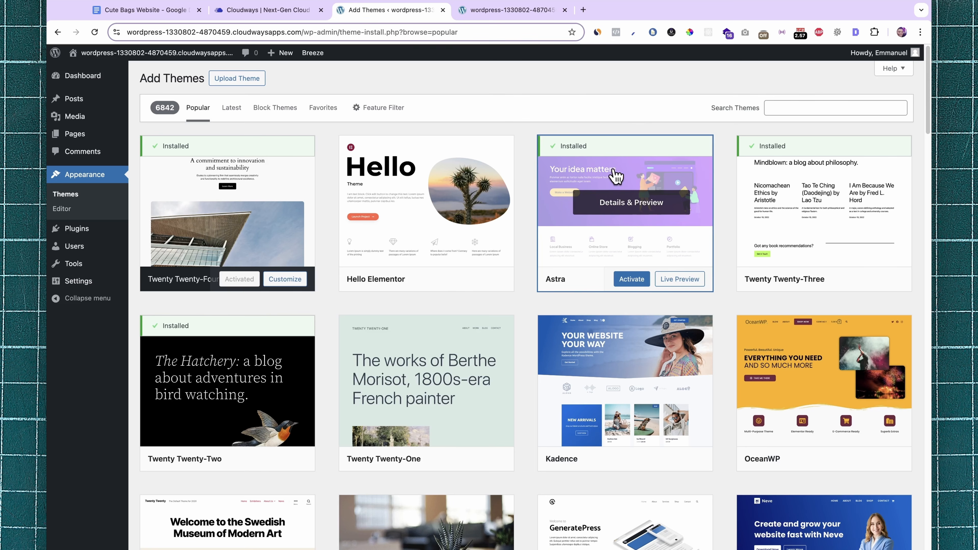
- Search the theme directory for 'Astr', then install and activate Astra
{"action": "left_click", "coordinate": [832, 108]}
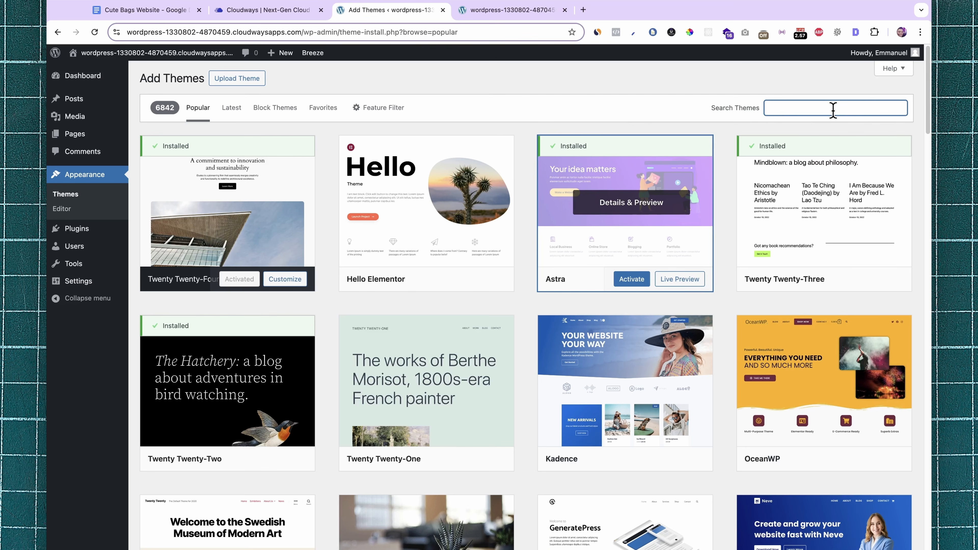
{"action": "type", "text": "Astra"}
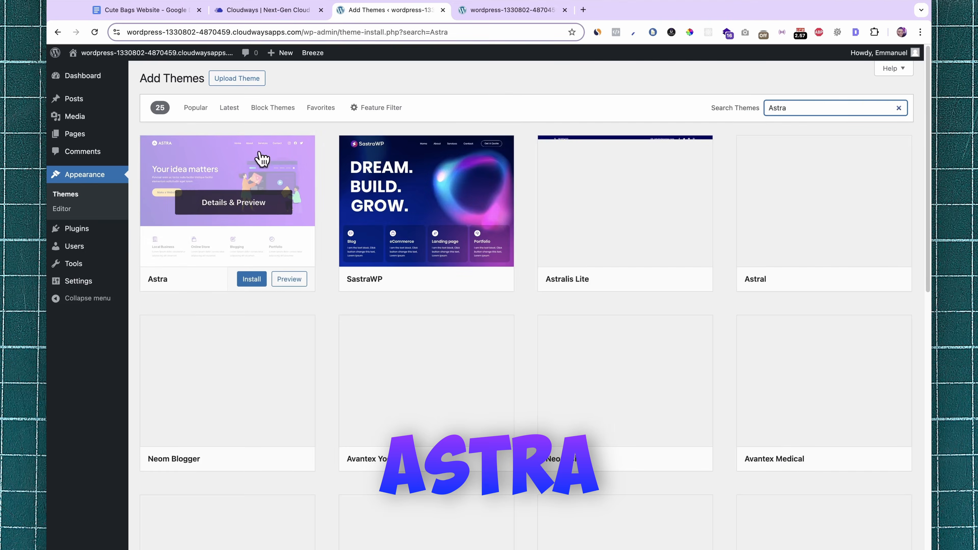
{"action": "left_click", "coordinate": [251, 280]}
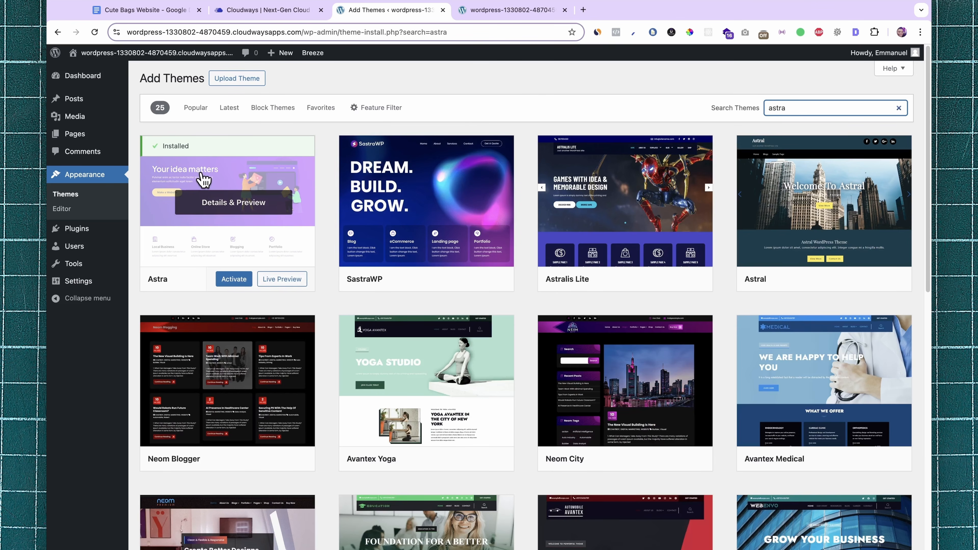
{"action": "left_click", "coordinate": [233, 280]}
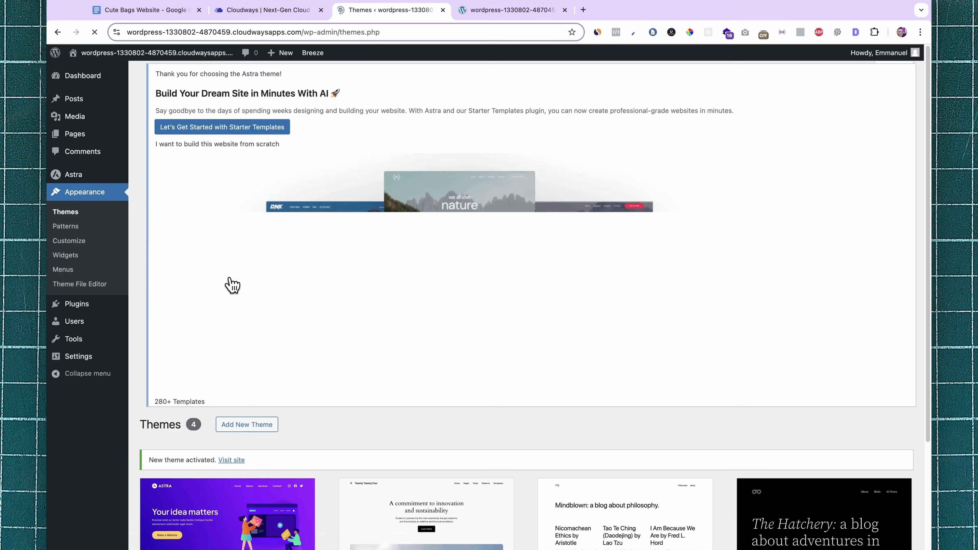
{"action": "scroll", "coordinate": [231, 282], "scroll_direction": "down", "scroll_amount": 4}
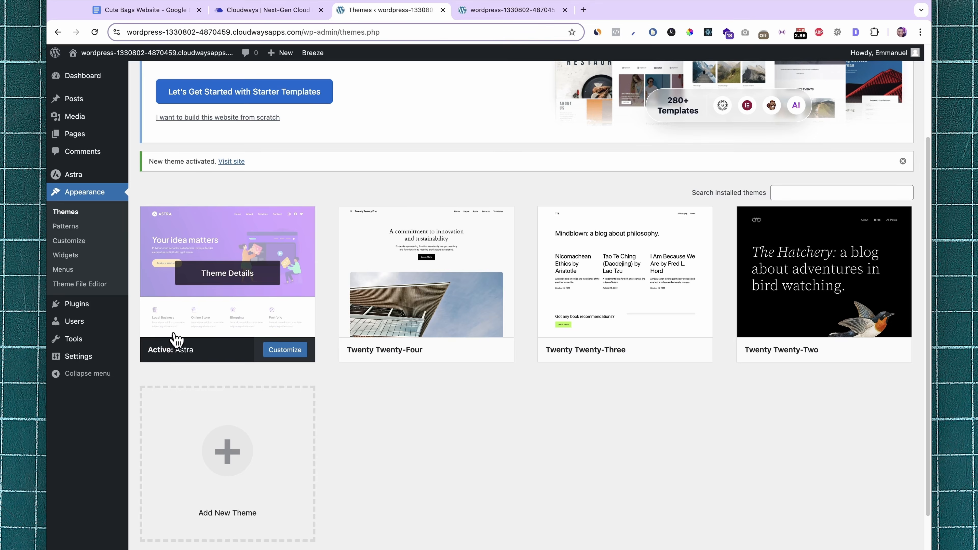
- Reload the front page to confirm the Astra design, then return to the Themes page
{"action": "left_click", "coordinate": [497, 11]}
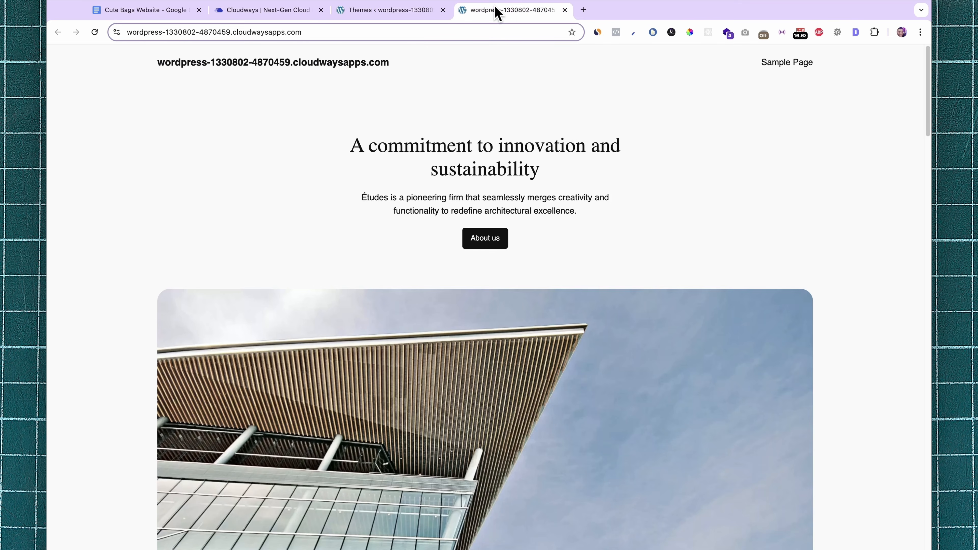
{"action": "left_click", "coordinate": [95, 30]}
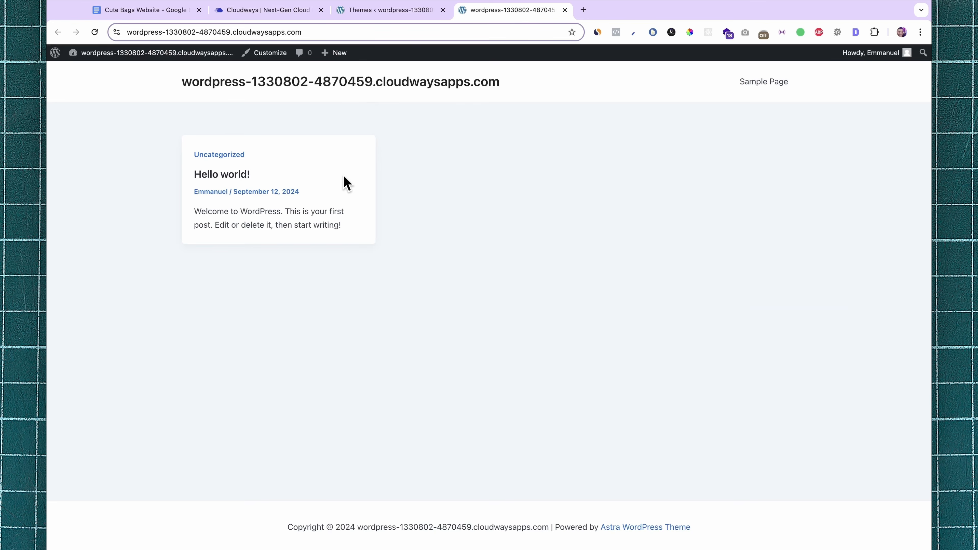
{"action": "left_click", "coordinate": [375, 12]}
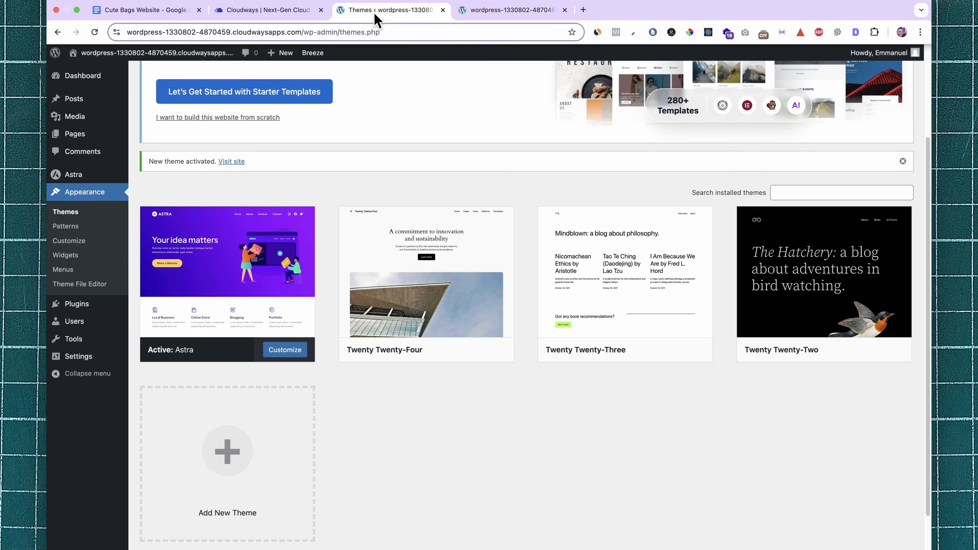
- Delete the Akismet Anti-spam and Hello Dolly plugins, confirming each deletion
{"action": "left_click", "coordinate": [76, 307]}
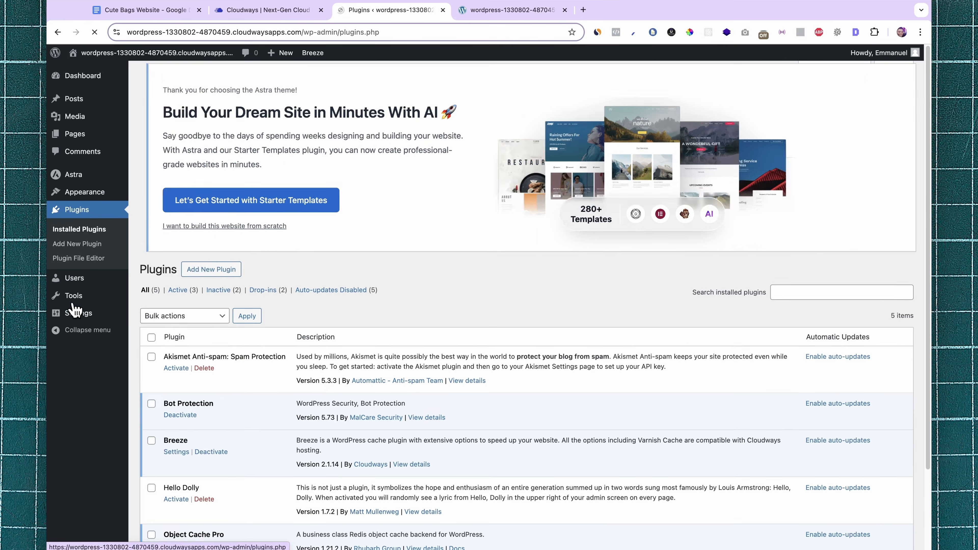
{"action": "scroll", "coordinate": [325, 332], "scroll_direction": "down", "scroll_amount": 3}
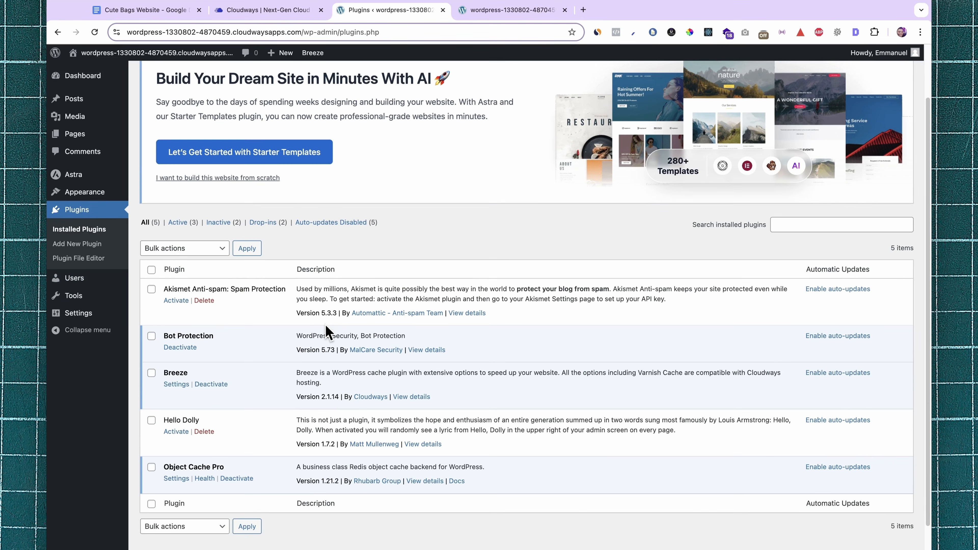
{"action": "left_click", "coordinate": [204, 300]}
{"action": "left_click", "coordinate": [577, 120]}
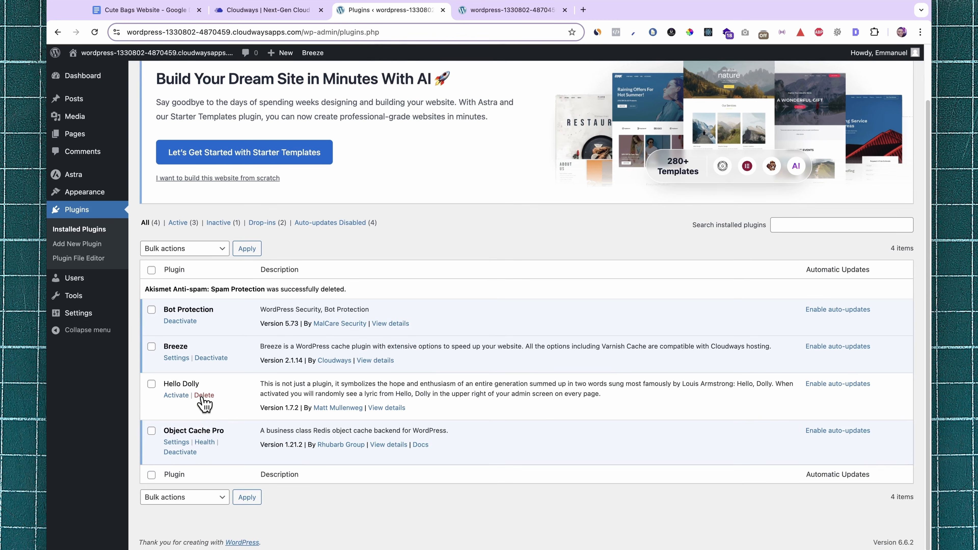
{"action": "left_click", "coordinate": [204, 394]}
{"action": "left_click", "coordinate": [574, 109]}
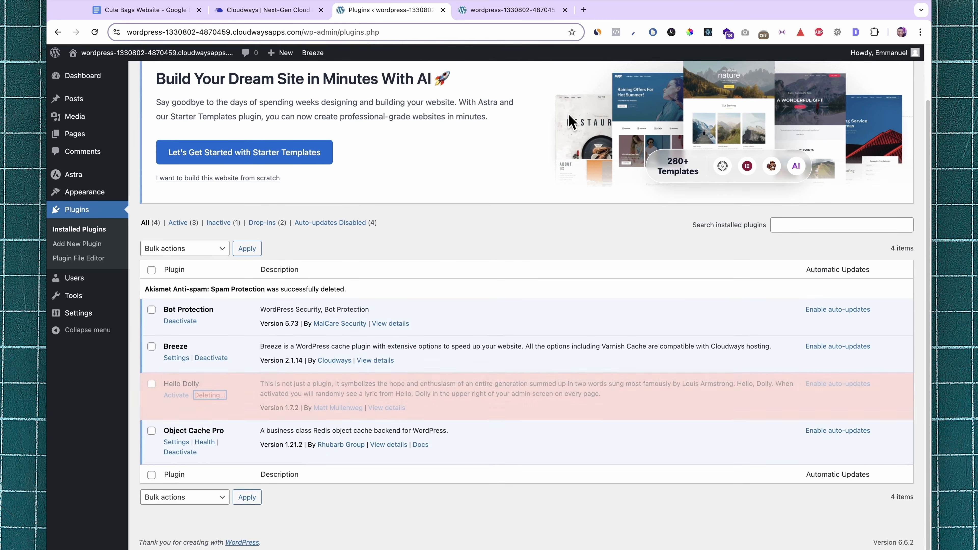
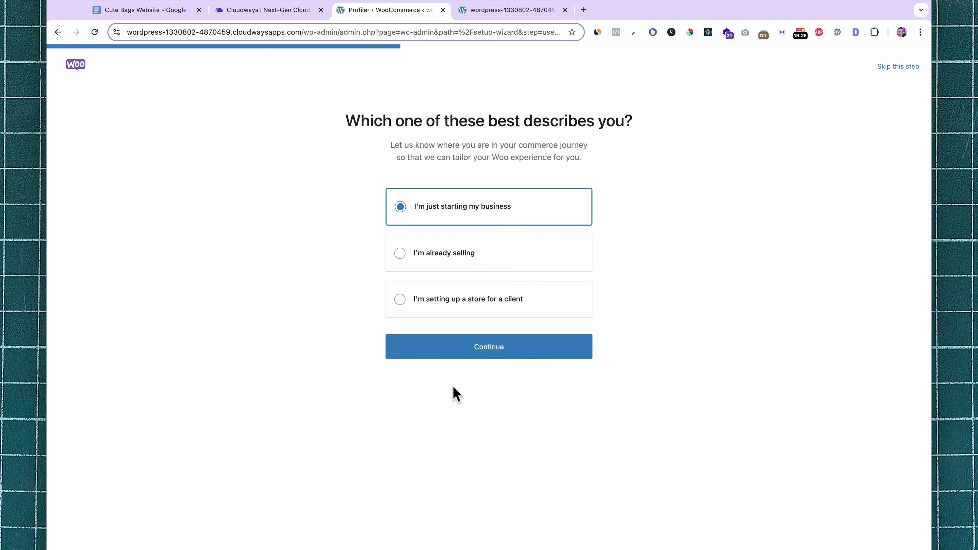
- Mark the business as just starting and rename the store to Cute Bags
{"action": "left_click", "coordinate": [482, 351]}
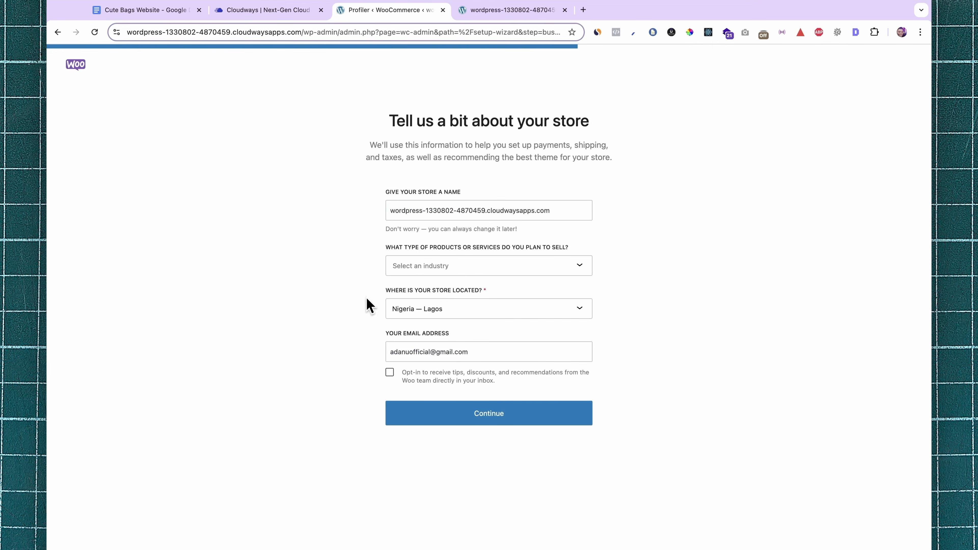
{"action": "triple_click", "coordinate": [444, 207]}
{"action": "type", "text": "c"}
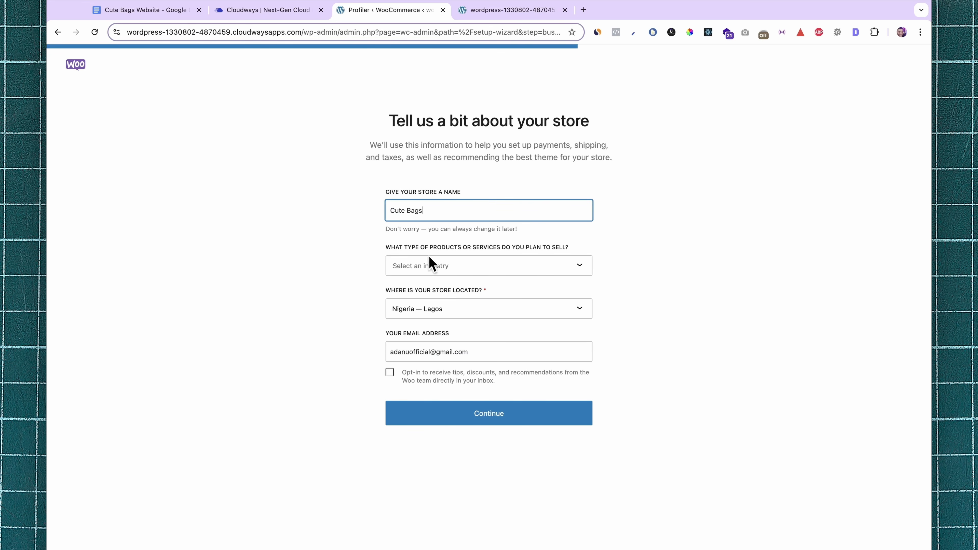
- Choose Clothing and accessories as the industry, keep Nigeria — Lagos, and submit the store details
{"action": "left_click", "coordinate": [480, 269]}
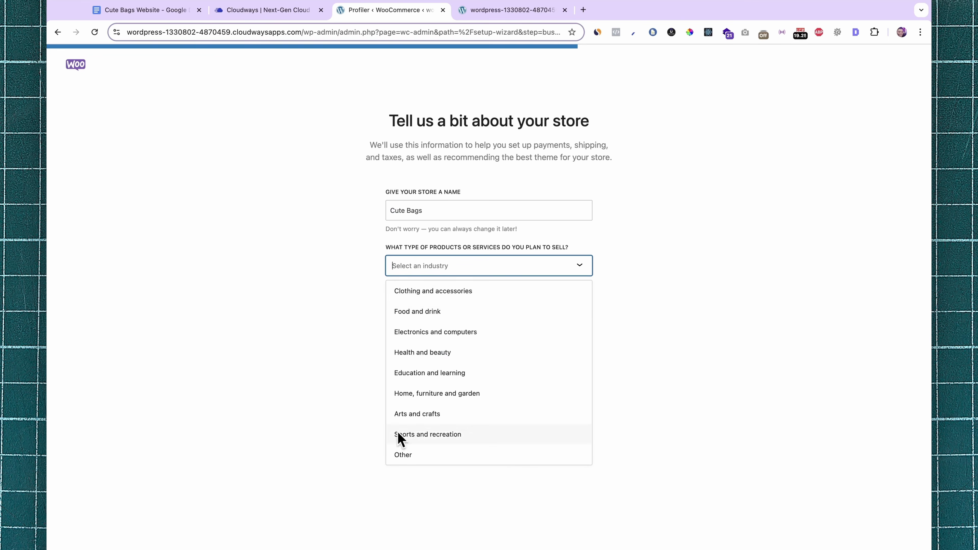
{"action": "left_click", "coordinate": [474, 291]}
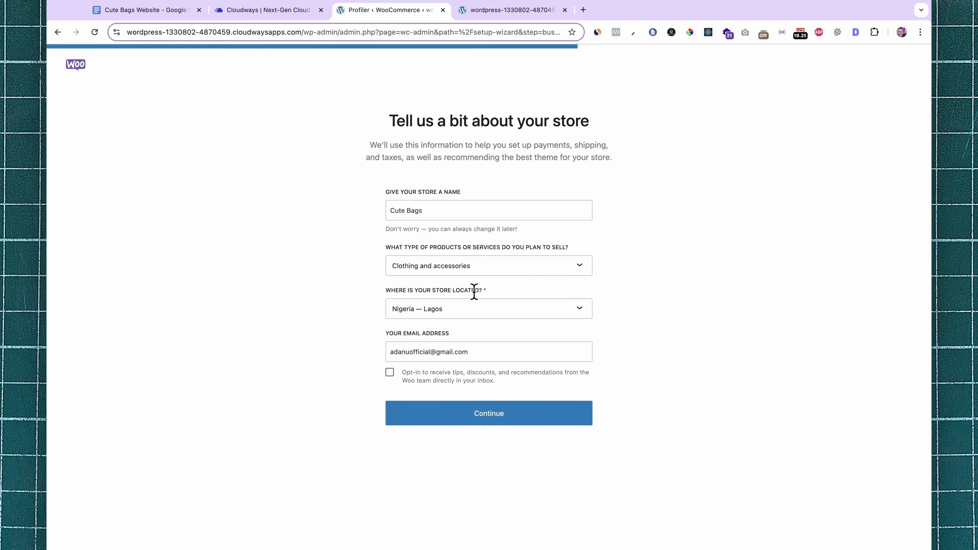
{"action": "left_click", "coordinate": [455, 272]}
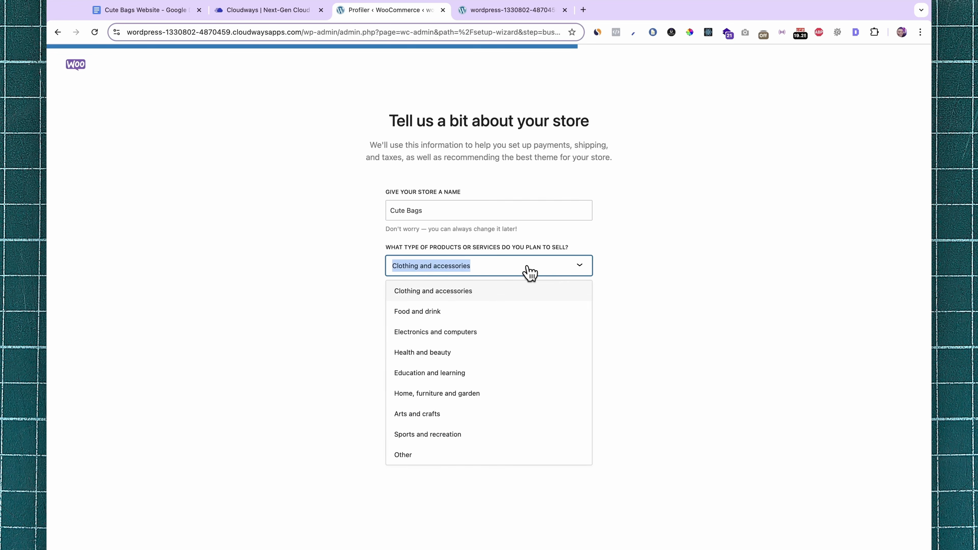
{"action": "left_click", "coordinate": [627, 376]}
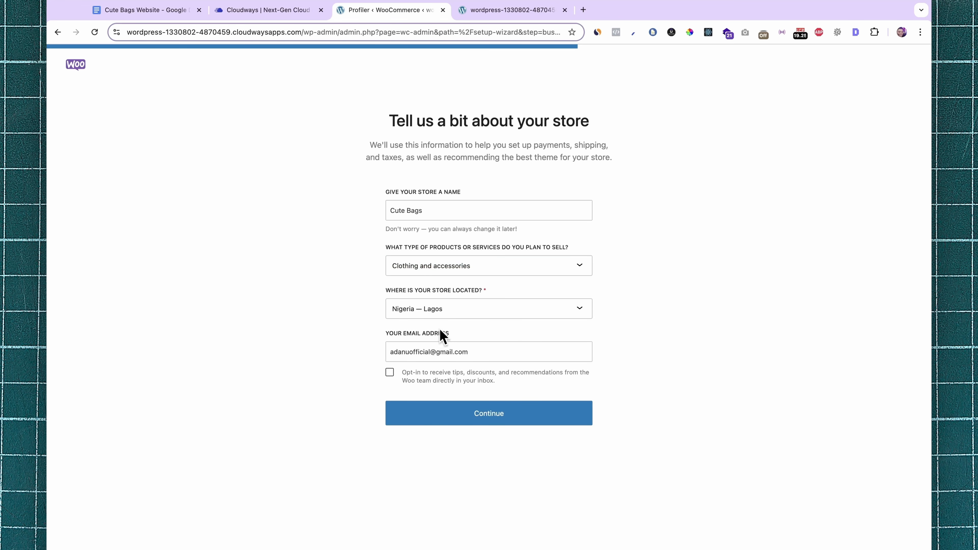
{"action": "left_click", "coordinate": [464, 312]}
{"action": "left_click", "coordinate": [665, 402]}
{"action": "left_click", "coordinate": [502, 418]}
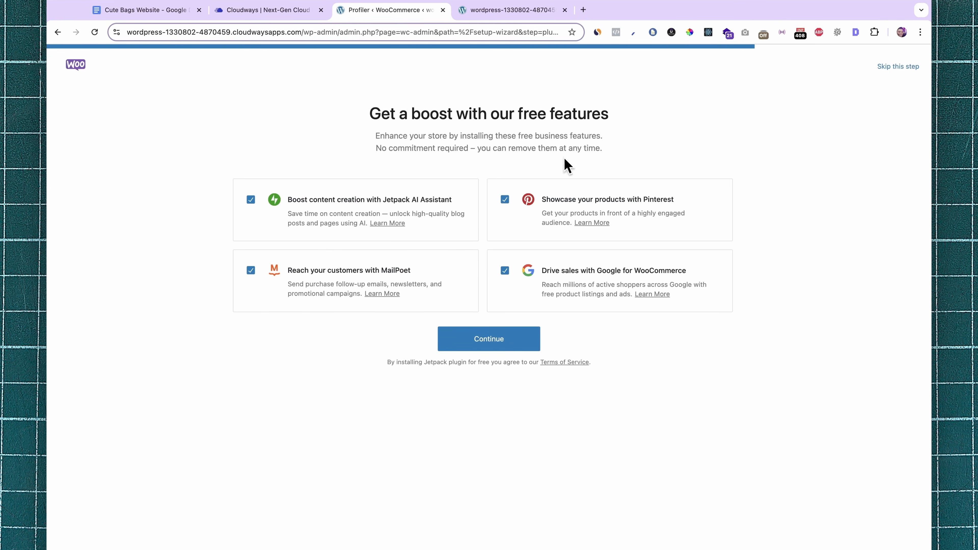
- Skip the optional free features, reload the live site, and return to WooCommerce Home
{"action": "left_click", "coordinate": [895, 68]}
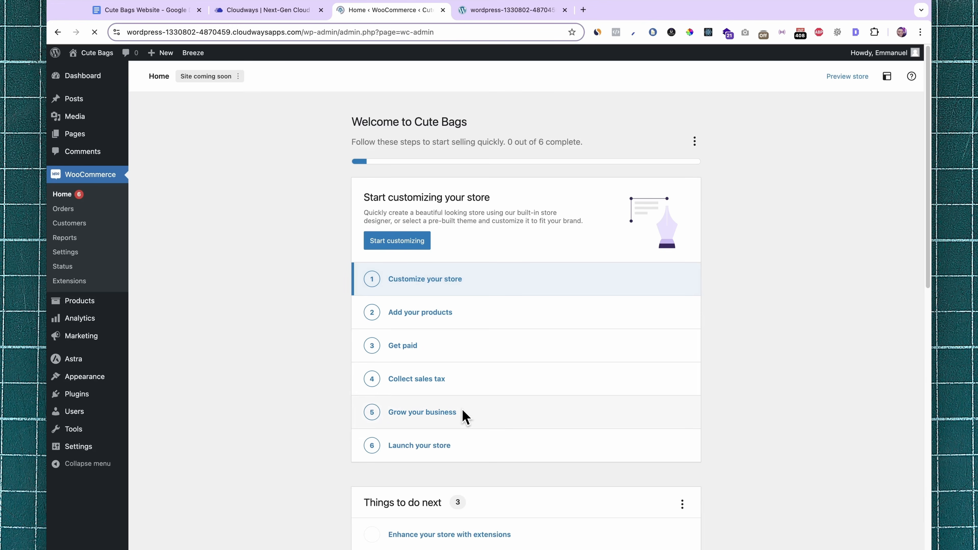
{"action": "left_click", "coordinate": [507, 10]}
{"action": "left_click", "coordinate": [94, 32]}
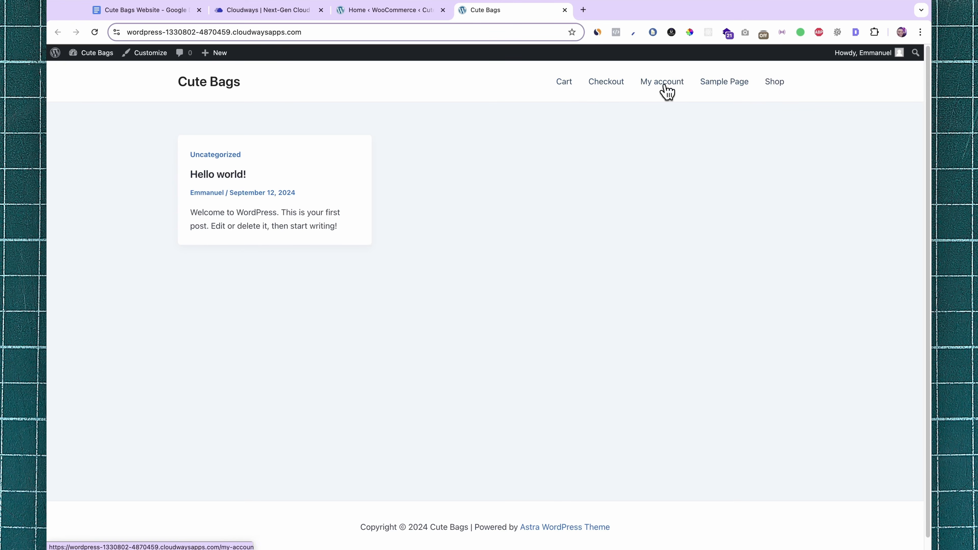
{"action": "left_click", "coordinate": [386, 8]}
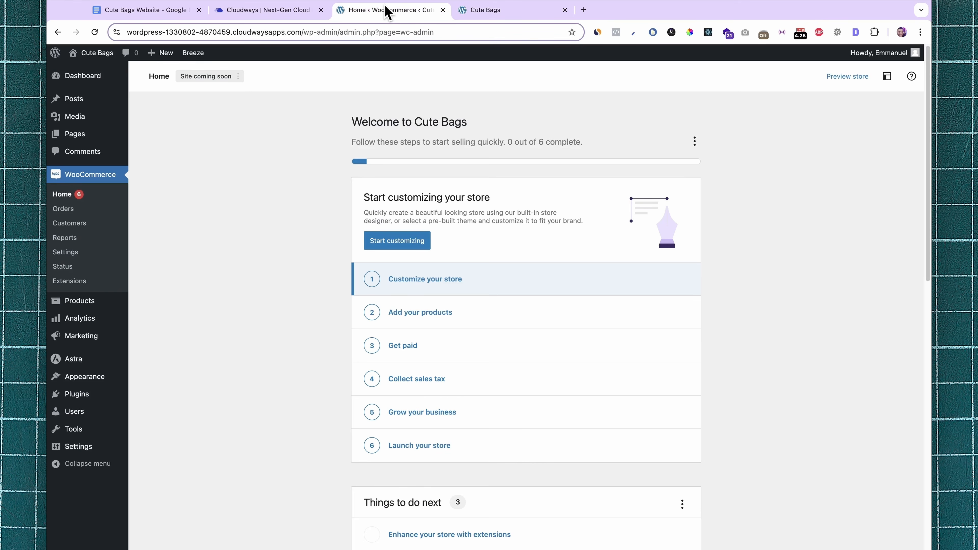
- Move the Sample Page to the Trash from All Pages and switch to the live site
{"action": "mouse_move", "coordinate": [82, 138]}
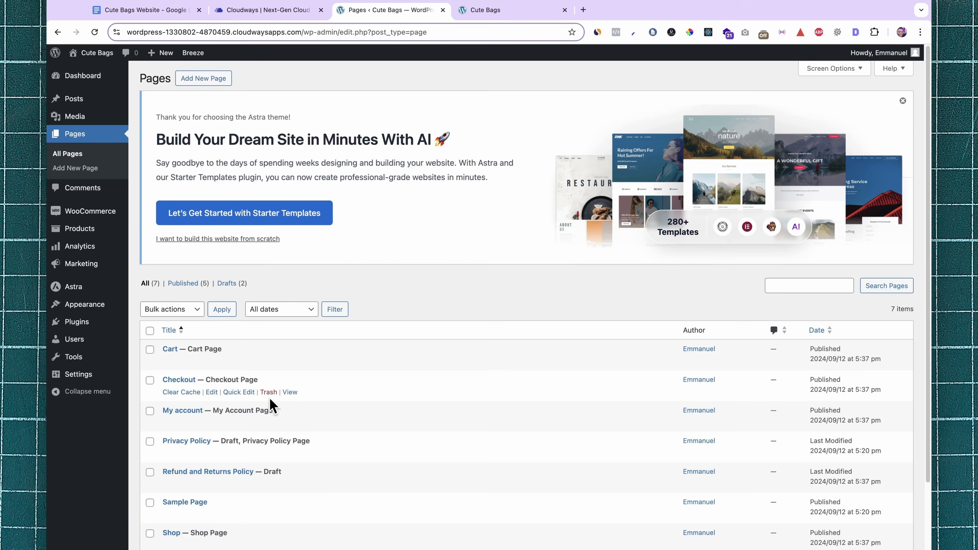
{"action": "scroll", "coordinate": [271, 403], "scroll_direction": "down", "scroll_amount": 3}
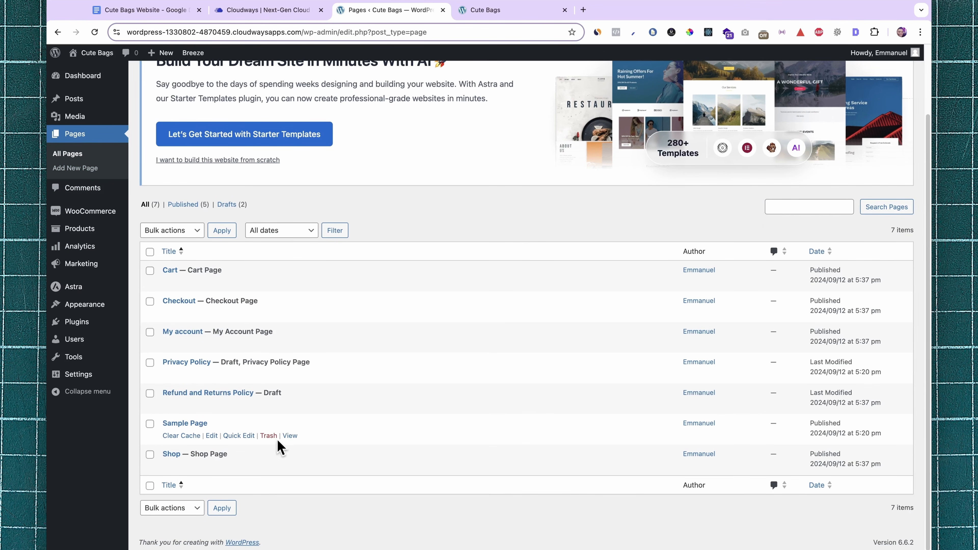
{"action": "left_click", "coordinate": [270, 436]}
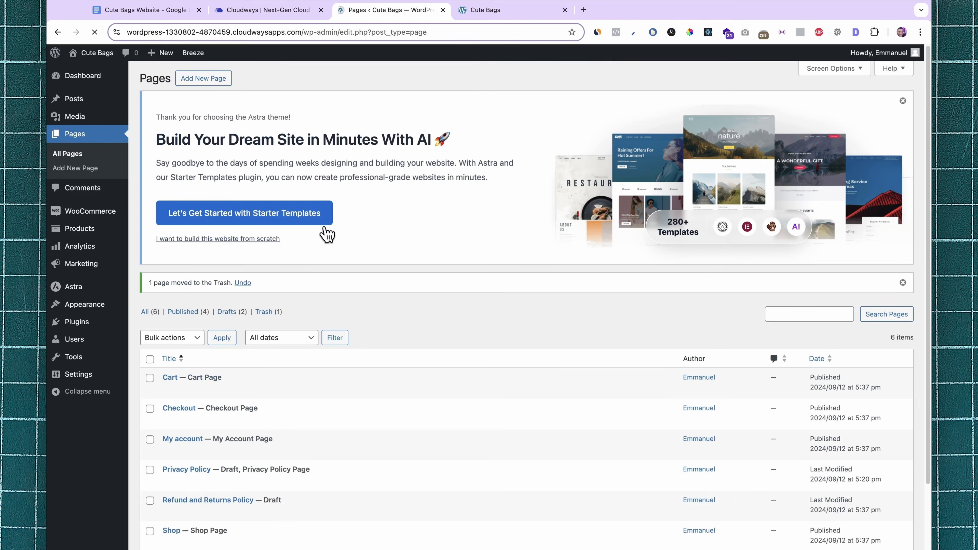
{"action": "scroll", "coordinate": [311, 410], "scroll_direction": "down", "scroll_amount": 2}
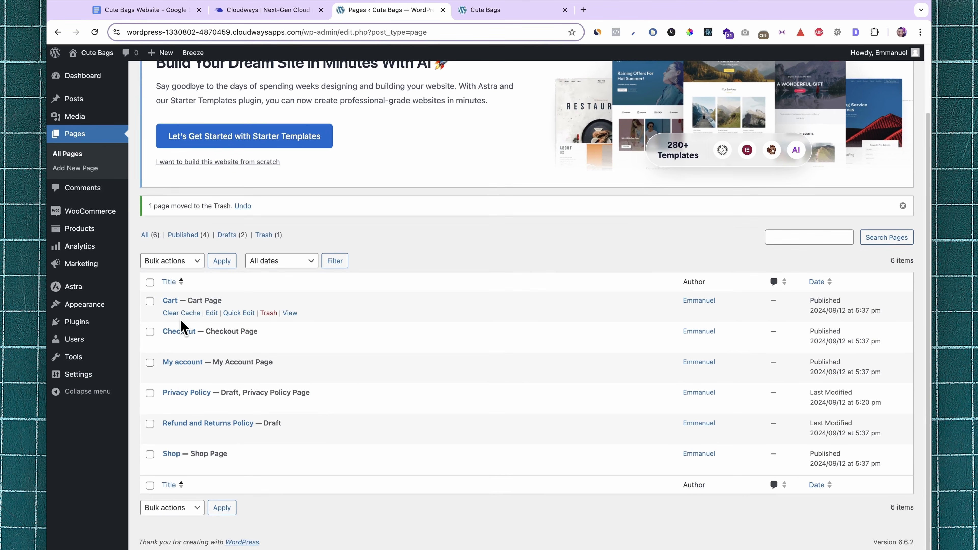
{"action": "left_click", "coordinate": [490, 10]}
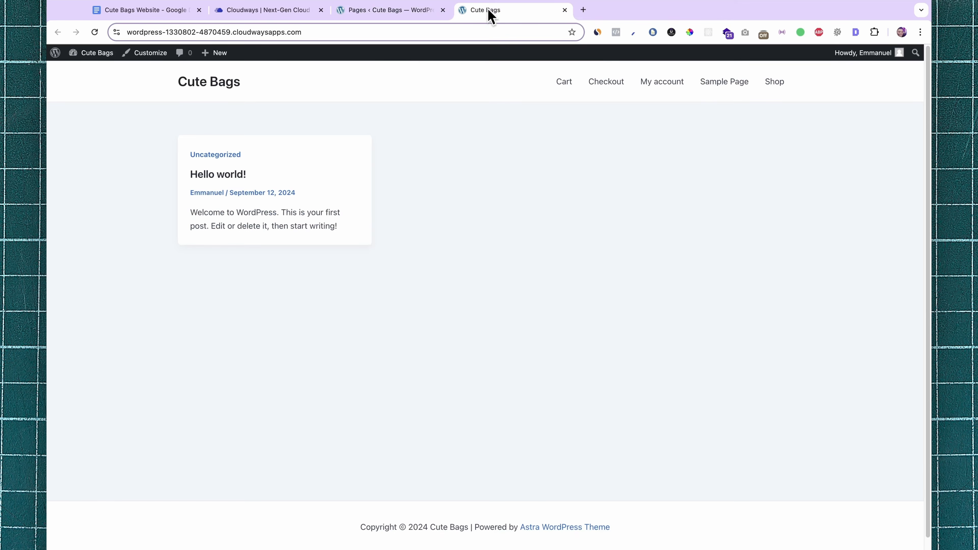
- Reload the live site, check the Cart, Shop and home pages, then return to Pages
{"action": "left_click", "coordinate": [95, 34]}
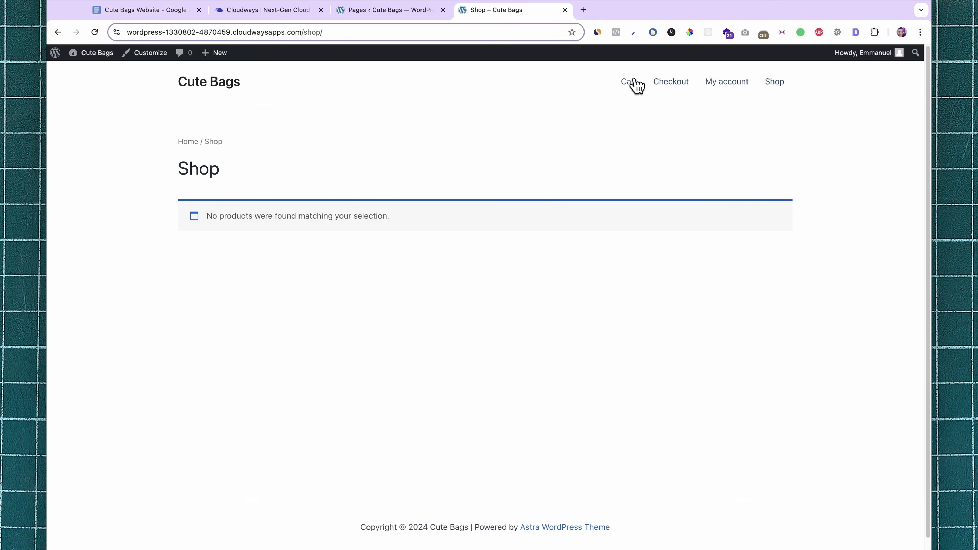
{"action": "left_click", "coordinate": [631, 81]}
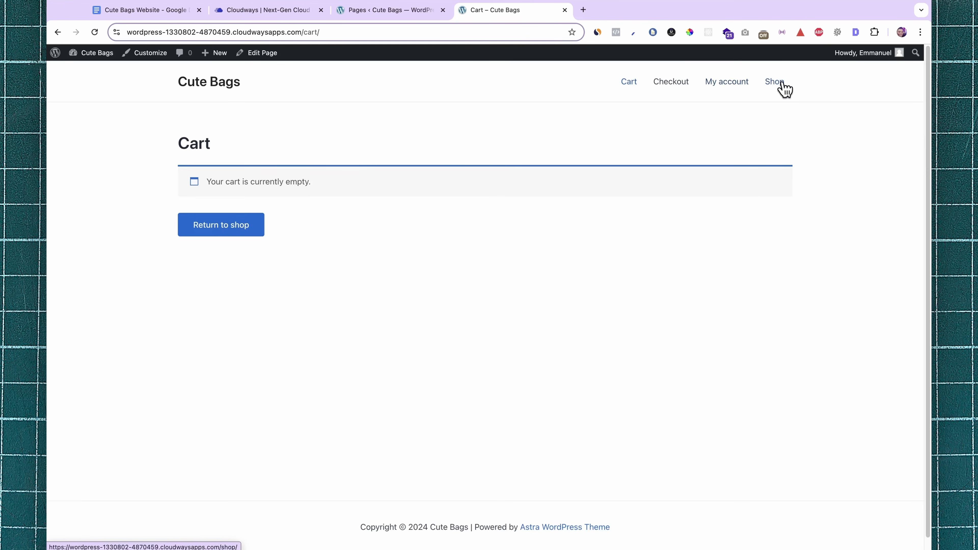
{"action": "left_click", "coordinate": [769, 82]}
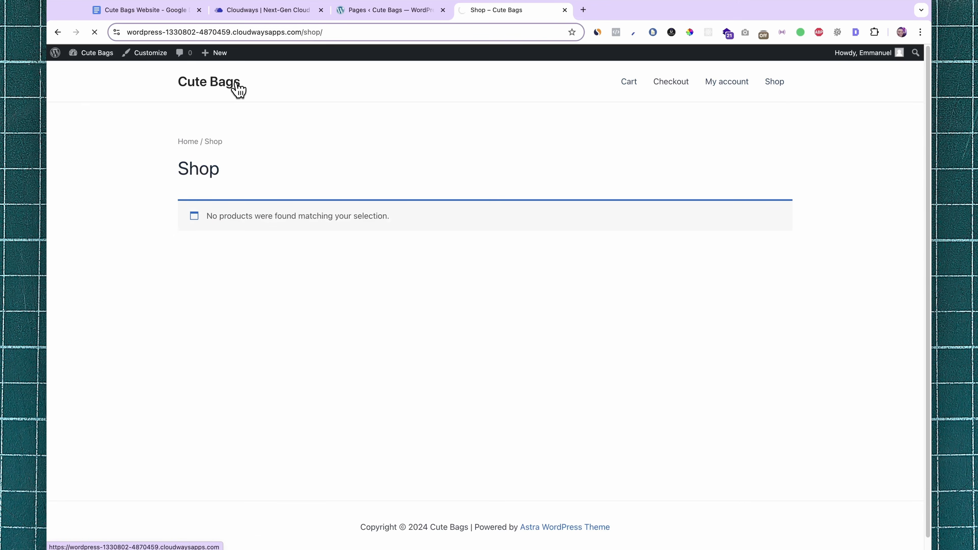
{"action": "left_click", "coordinate": [237, 82]}
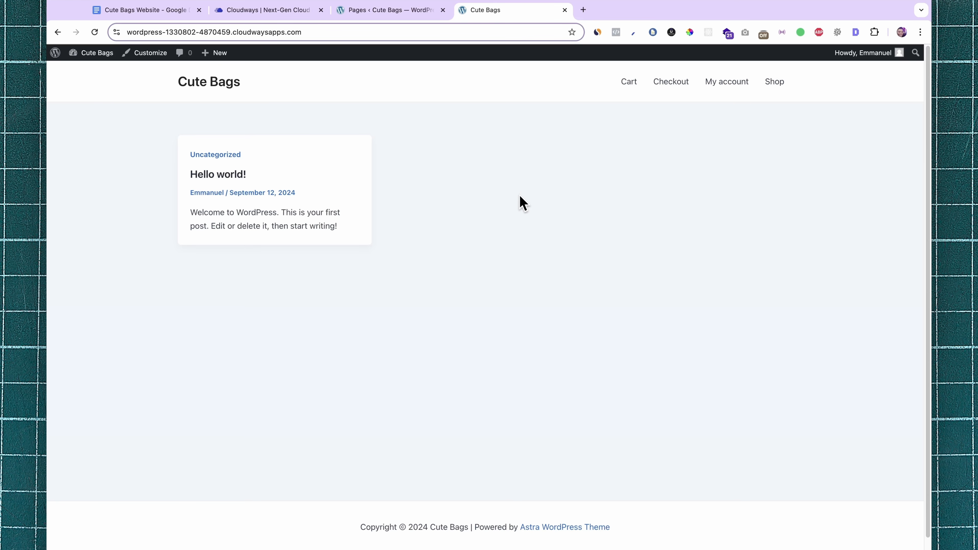
{"action": "left_click", "coordinate": [391, 15]}
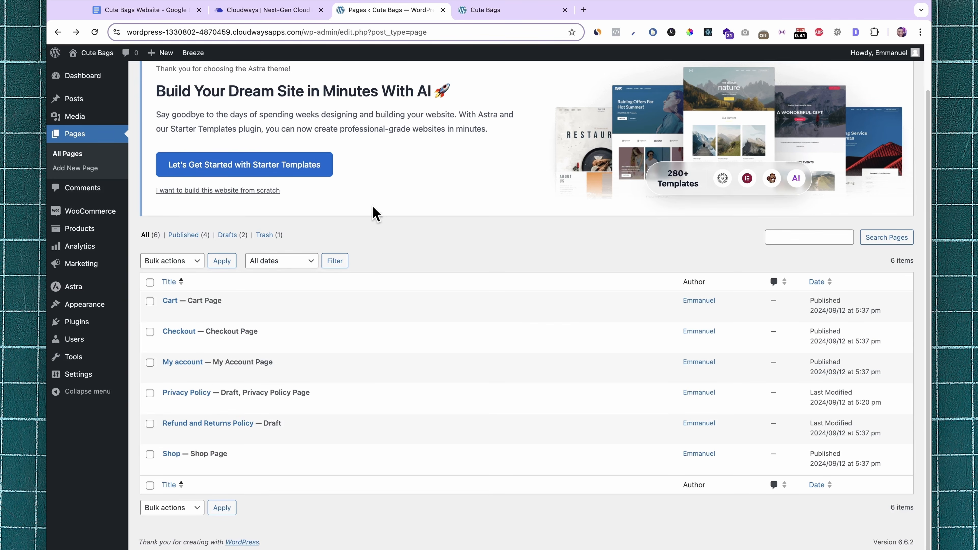
- Search the plugin directory for 'Starter Templates', then install and activate it
{"action": "left_click", "coordinate": [79, 322]}
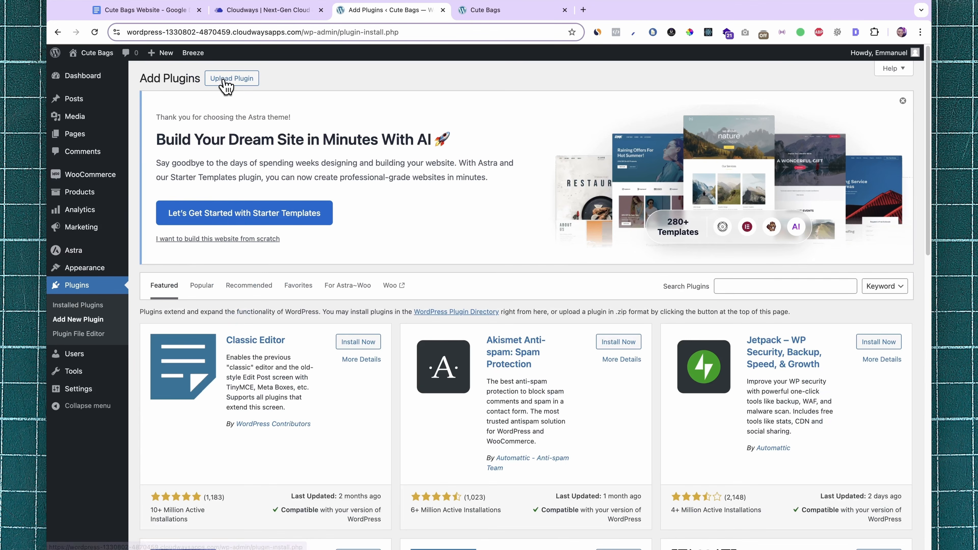
{"action": "left_click", "coordinate": [741, 285]}
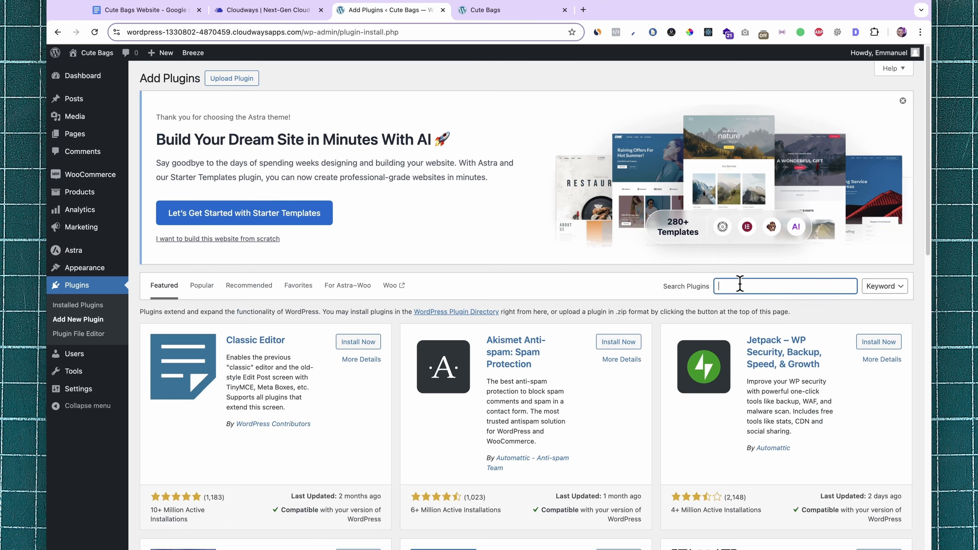
{"action": "type", "text": "Starter "}
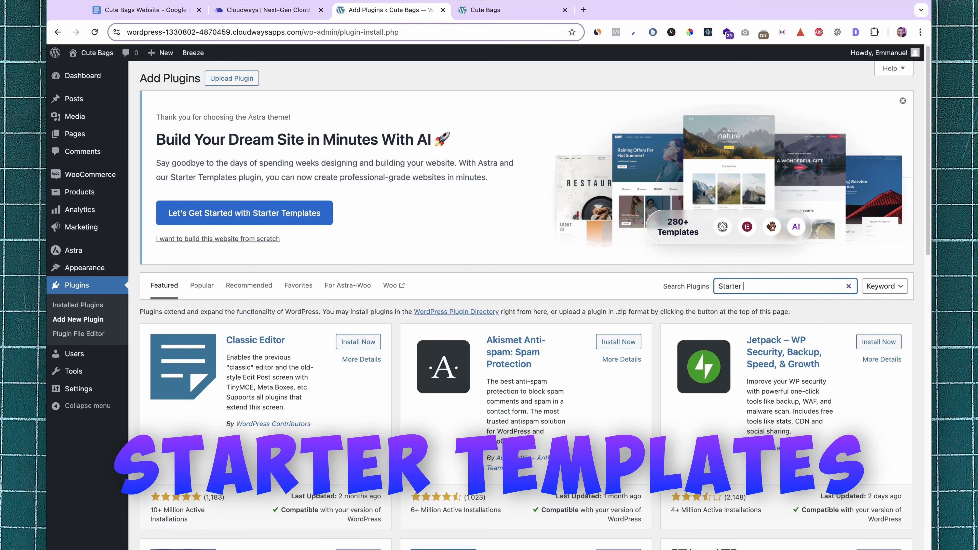
{"action": "type", "text": "Templates"}
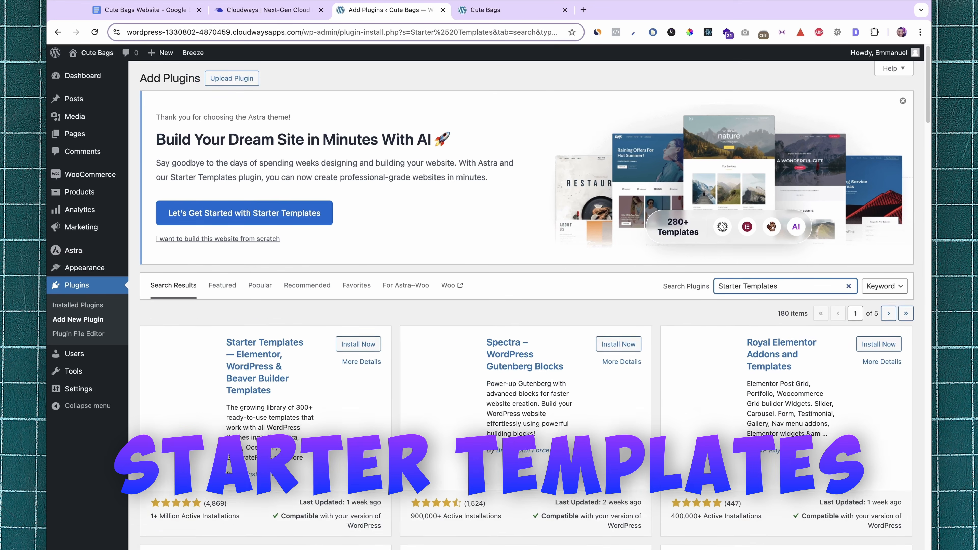
{"action": "scroll", "coordinate": [389, 493], "scroll_direction": "down", "scroll_amount": 2}
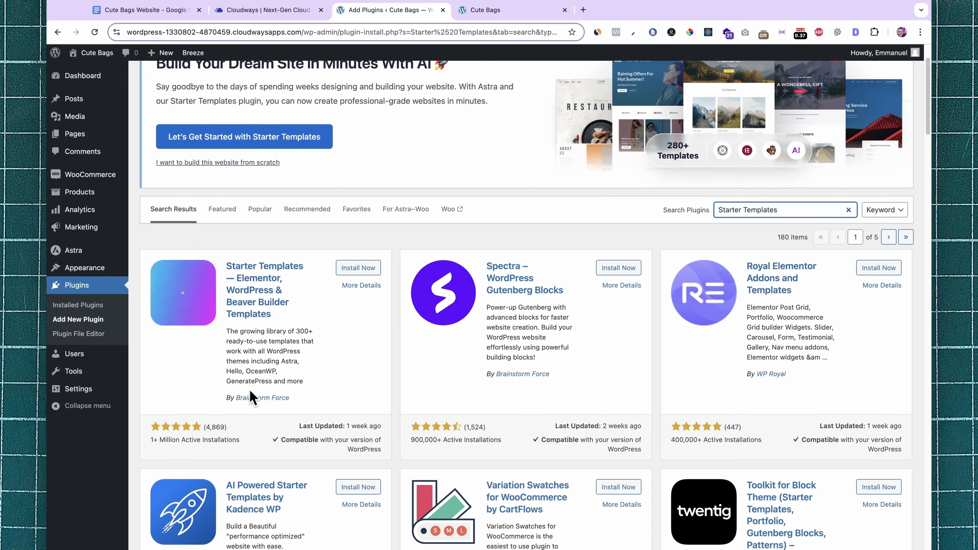
{"action": "scroll", "coordinate": [266, 422], "scroll_direction": "up", "scroll_amount": 2}
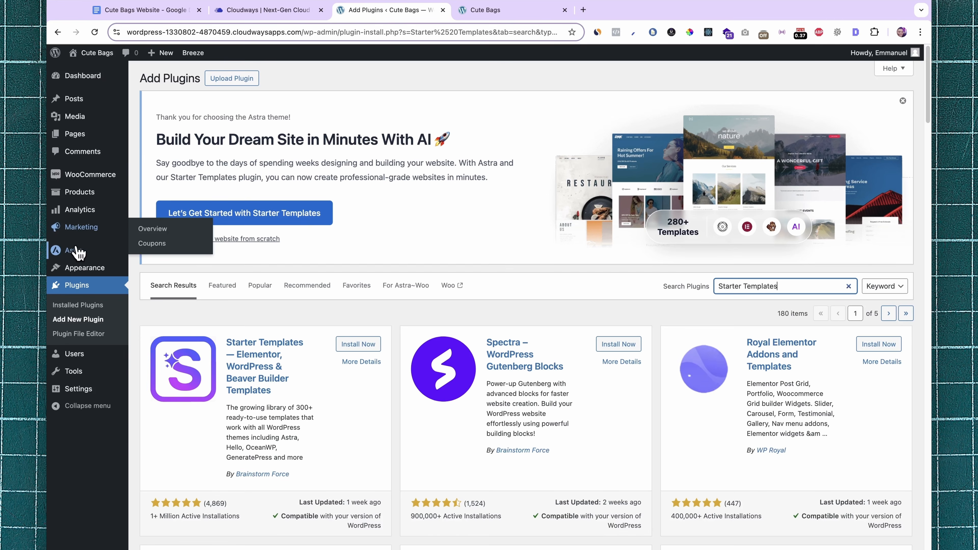
{"action": "mouse_move", "coordinate": [79, 252]}
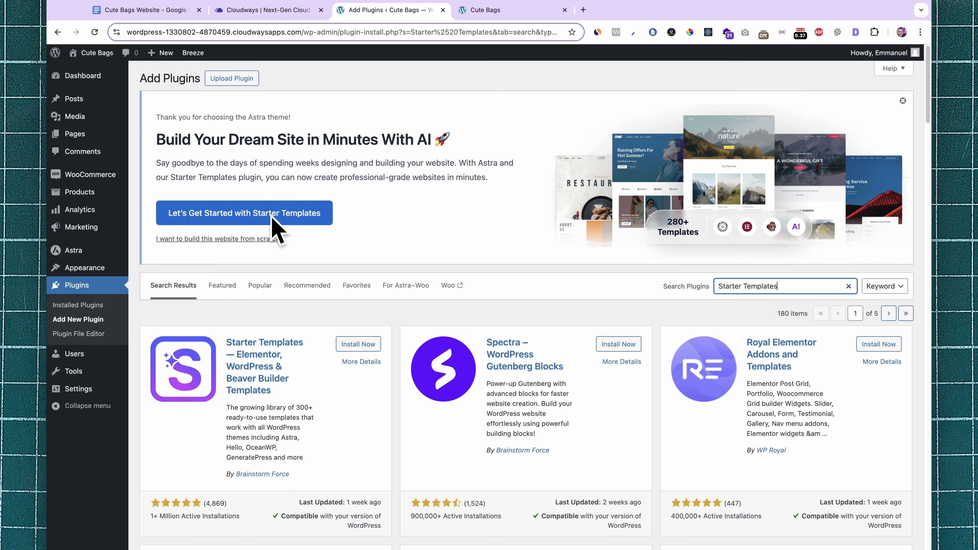
{"action": "left_click", "coordinate": [351, 344]}
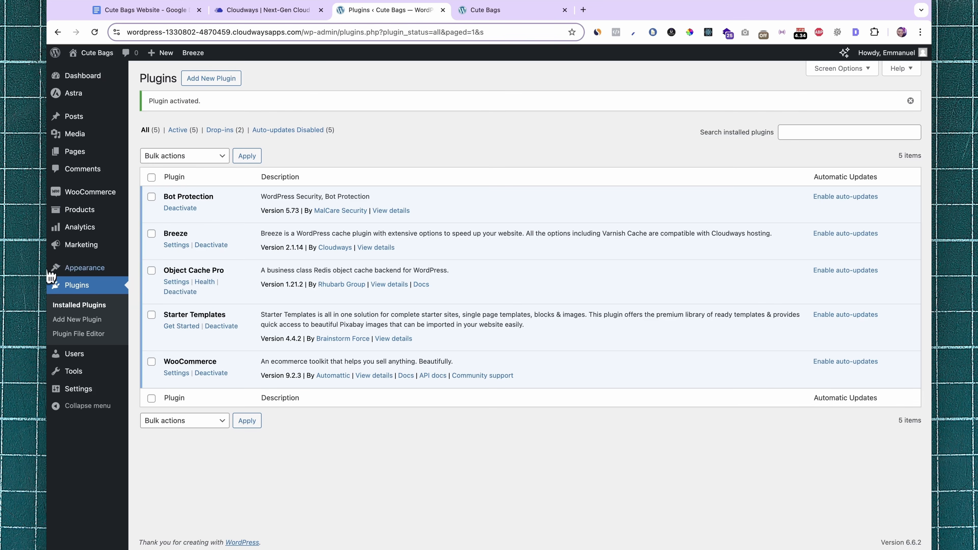
{"action": "mouse_move", "coordinate": [76, 272]}
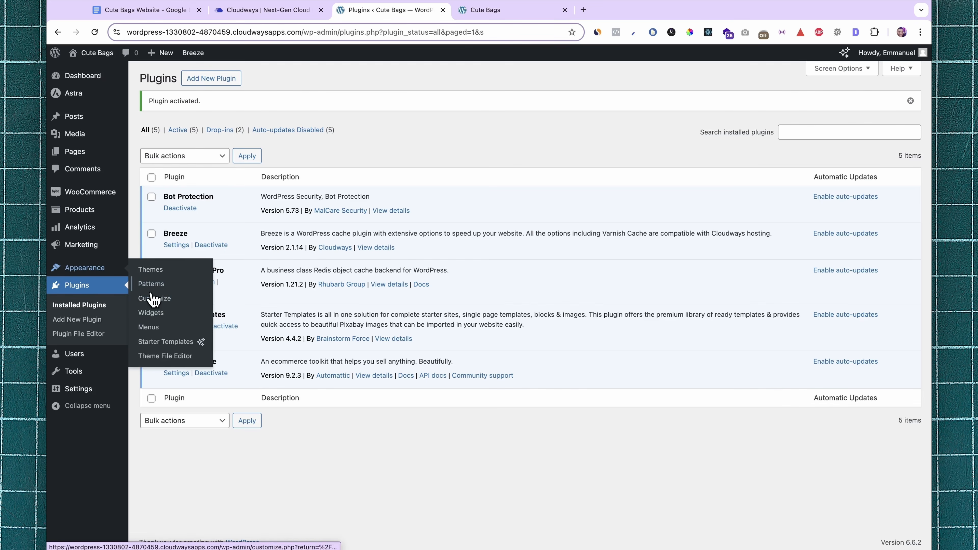
- Open Starter Templates, choose Build with Templates, and dismiss the AI Builder promotion
{"action": "left_click", "coordinate": [166, 342]}
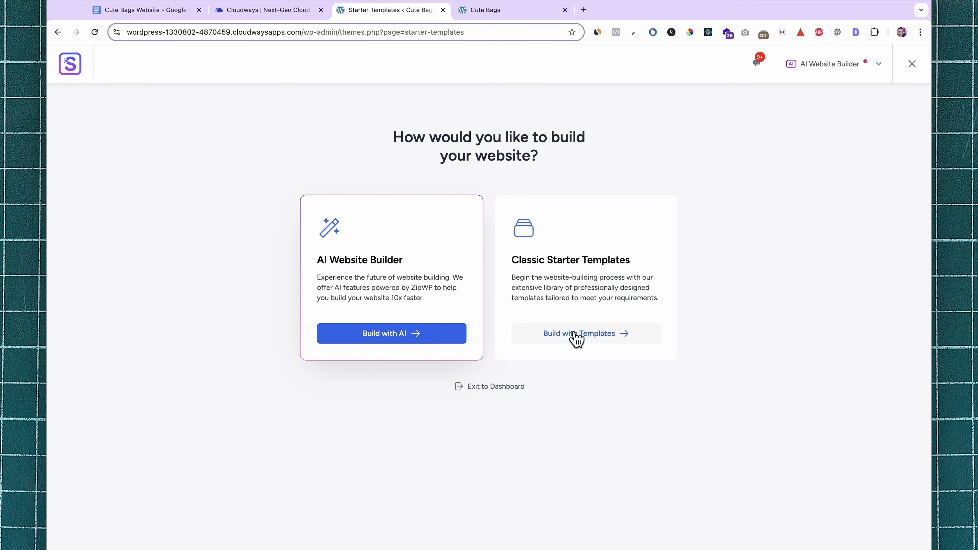
{"action": "left_click", "coordinate": [587, 338]}
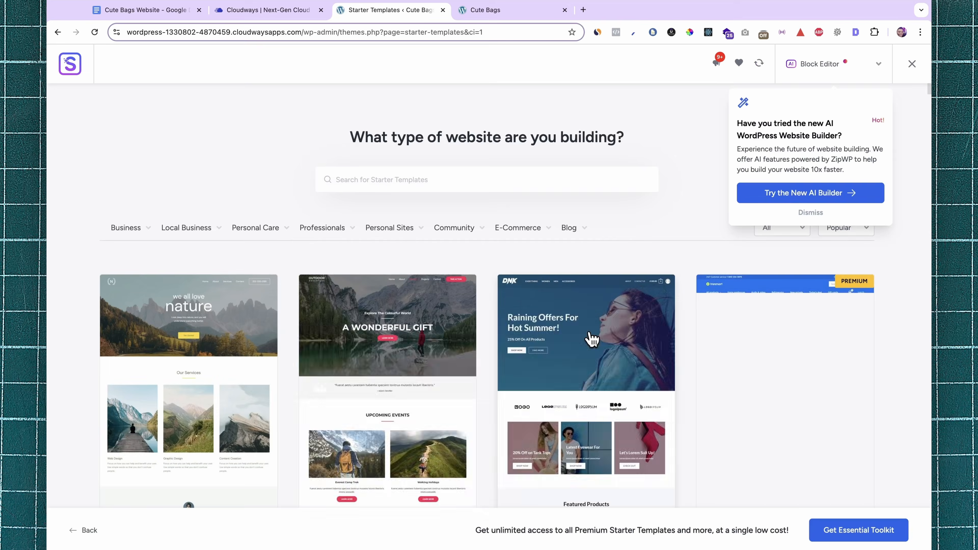
{"action": "left_click", "coordinate": [812, 214]}
{"action": "scroll", "coordinate": [498, 320], "scroll_direction": "down", "scroll_amount": 2}
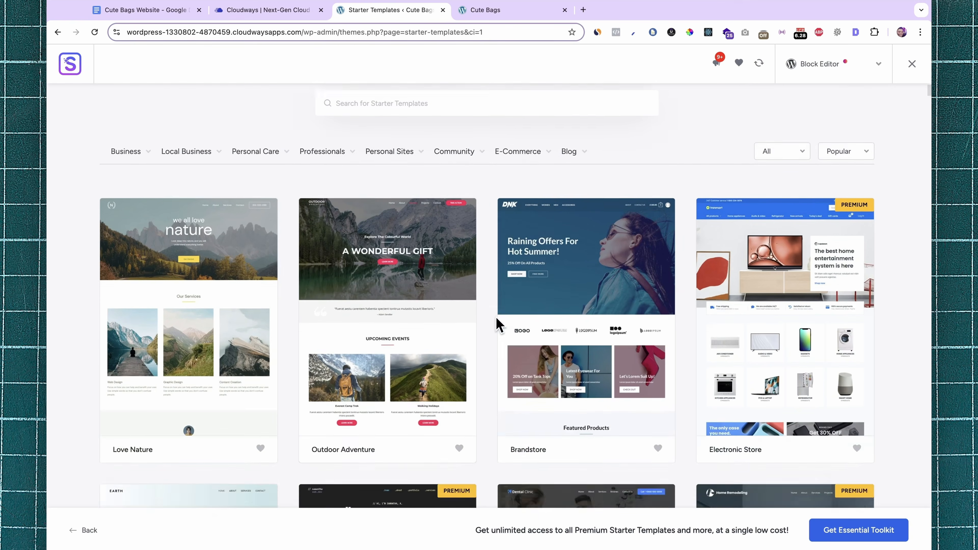
{"action": "scroll", "coordinate": [498, 325], "scroll_direction": "down", "scroll_amount": 4}
{"action": "scroll", "coordinate": [468, 279], "scroll_direction": "down", "scroll_amount": 10}
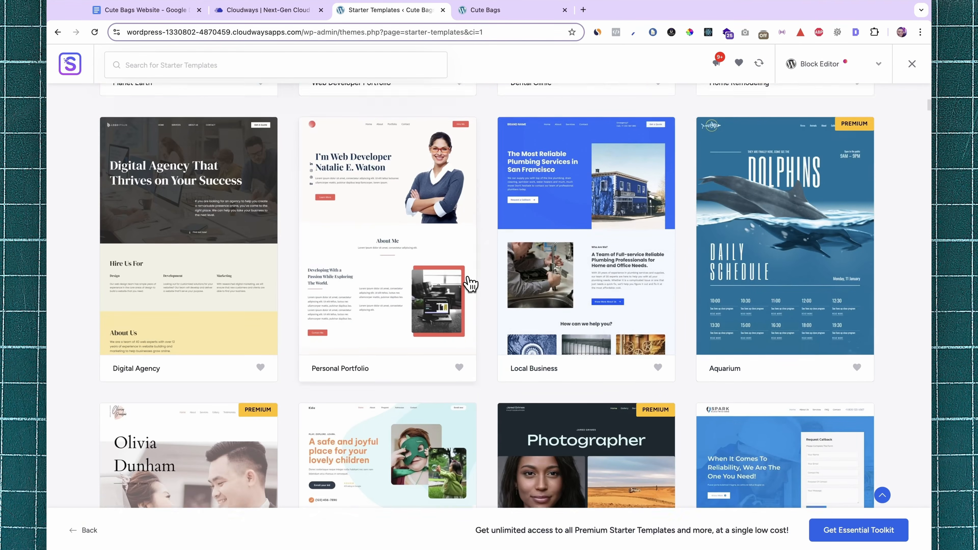
{"action": "scroll", "coordinate": [468, 280], "scroll_direction": "down", "scroll_amount": 1}
{"action": "scroll", "coordinate": [468, 280], "scroll_direction": "up", "scroll_amount": 15}
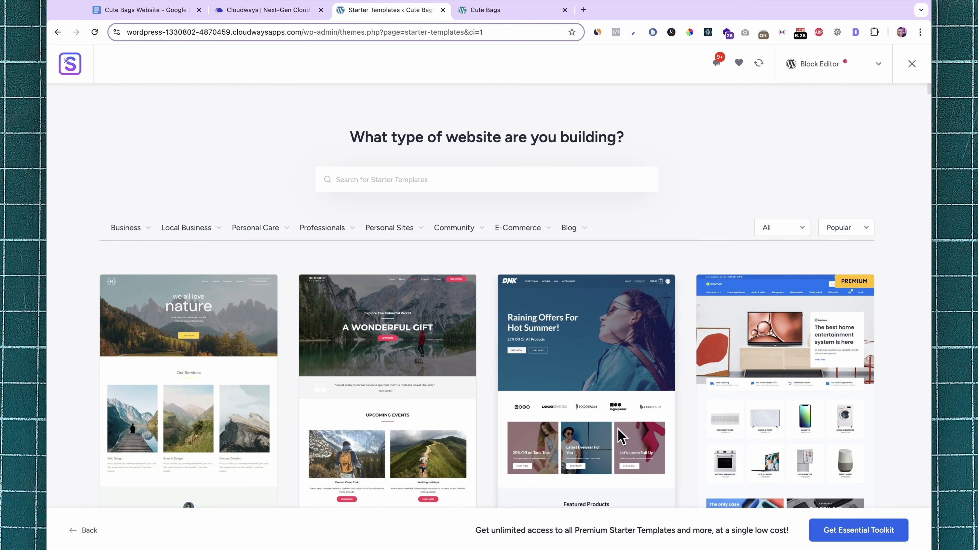
{"action": "scroll", "coordinate": [330, 423], "scroll_direction": "down", "scroll_amount": 12}
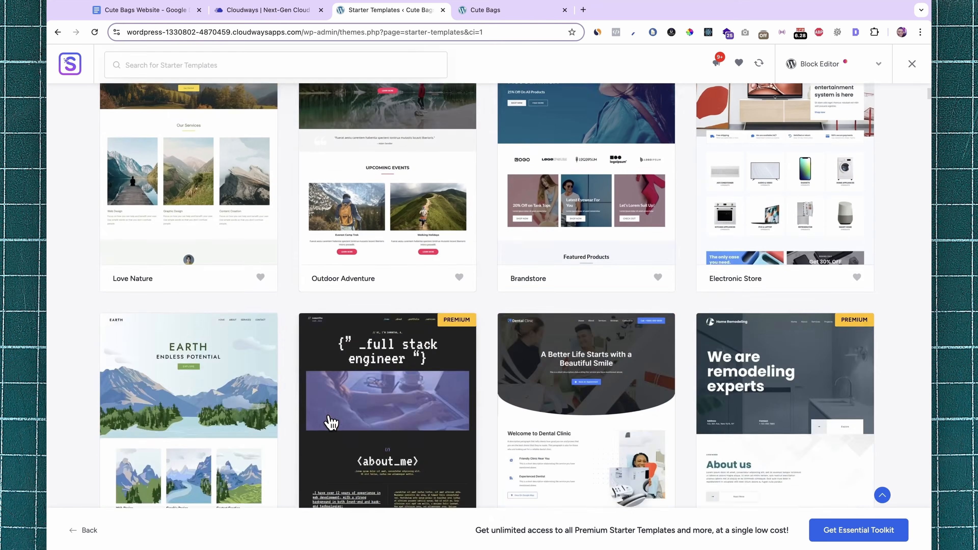
{"action": "scroll", "coordinate": [330, 423], "scroll_direction": "up", "scroll_amount": 12}
{"action": "mouse_move", "coordinate": [151, 229]}
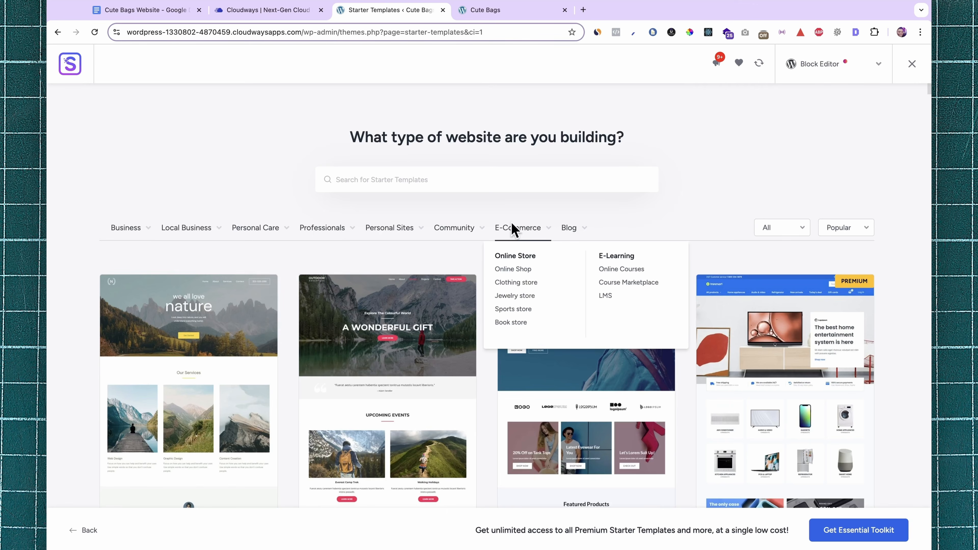
- Filter the gallery to E-Commerce templates, browse the results, and select Fashion Designer
{"action": "left_click", "coordinate": [509, 230]}
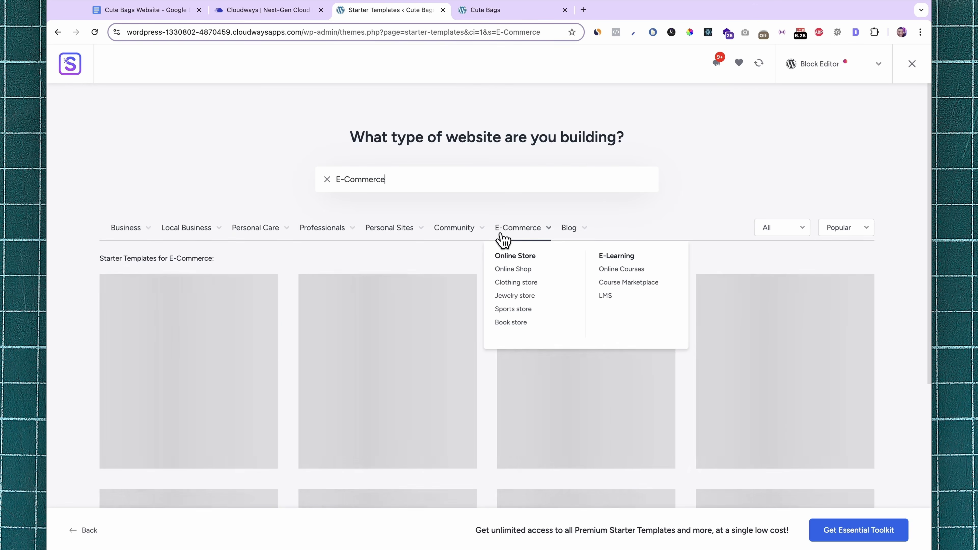
{"action": "scroll", "coordinate": [528, 383], "scroll_direction": "down", "scroll_amount": 5}
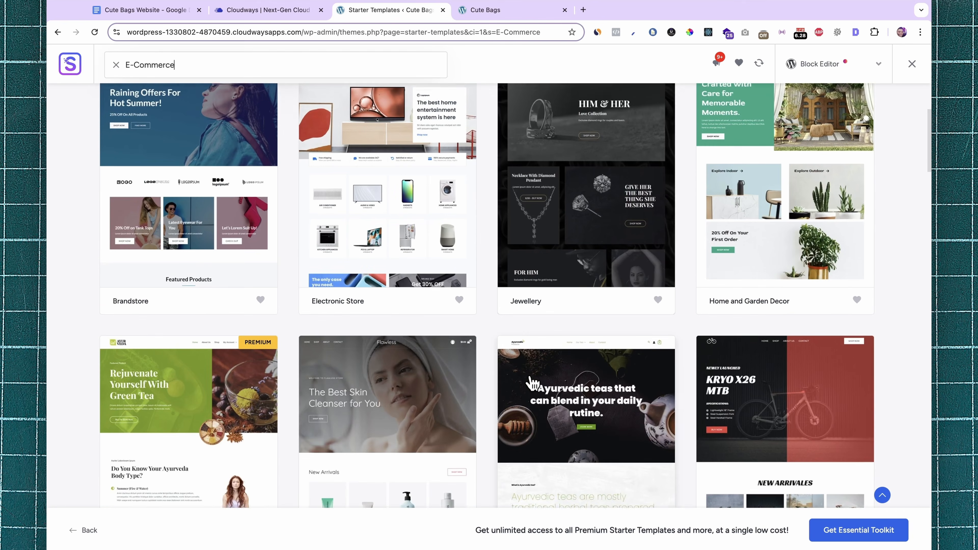
{"action": "scroll", "coordinate": [534, 384], "scroll_direction": "down", "scroll_amount": 7}
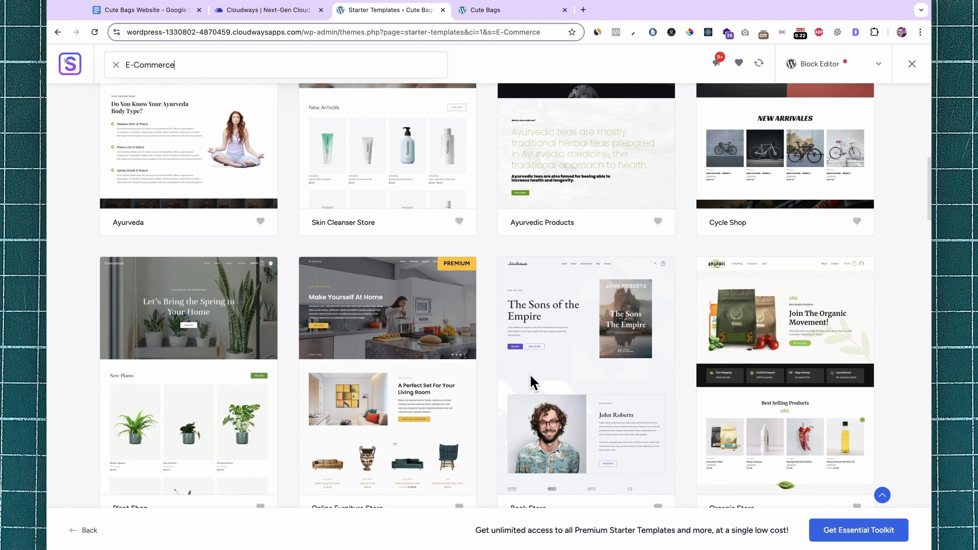
{"action": "scroll", "coordinate": [533, 383], "scroll_direction": "down", "scroll_amount": 3}
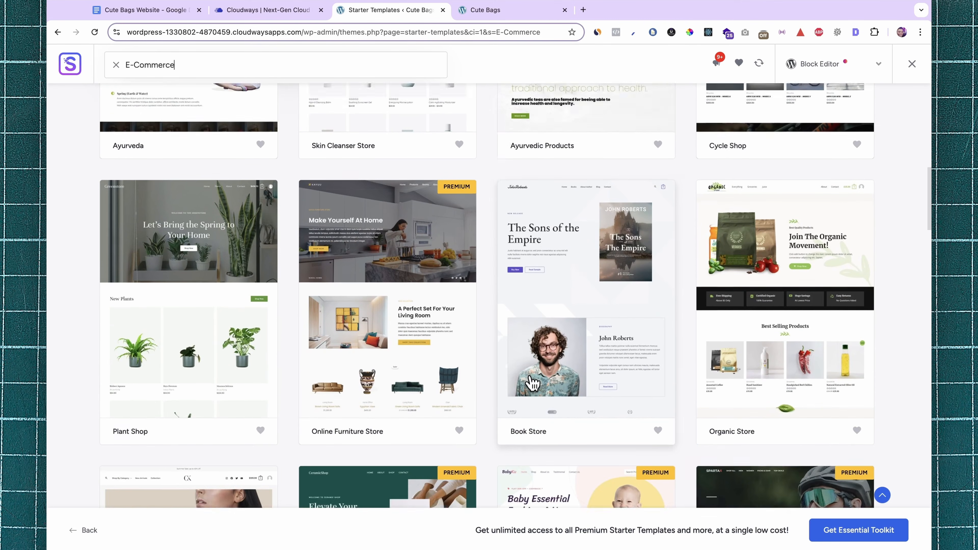
{"action": "scroll", "coordinate": [533, 383], "scroll_direction": "up", "scroll_amount": 12}
{"action": "scroll", "coordinate": [532, 382], "scroll_direction": "up", "scroll_amount": 3}
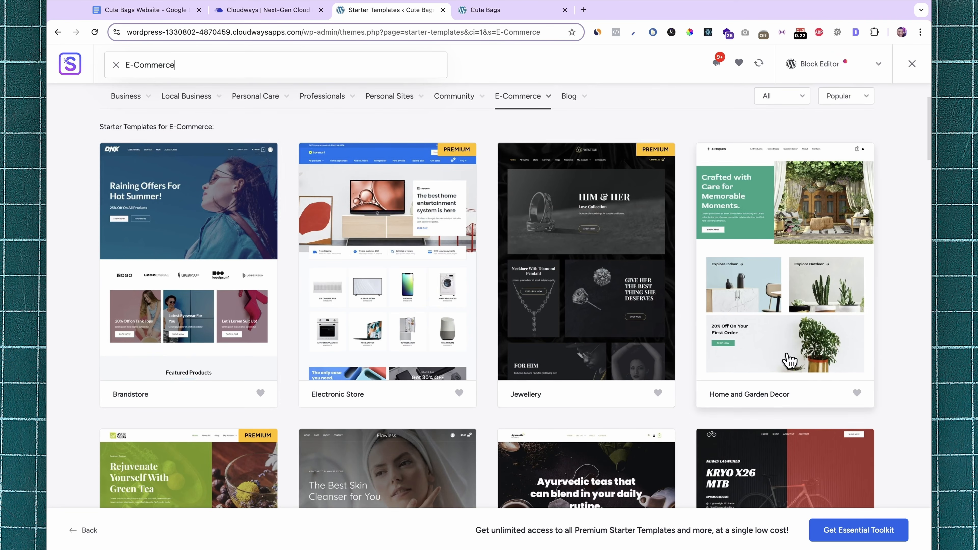
{"action": "scroll", "coordinate": [786, 350], "scroll_direction": "down", "scroll_amount": 4}
{"action": "scroll", "coordinate": [510, 425], "scroll_direction": "down", "scroll_amount": 2}
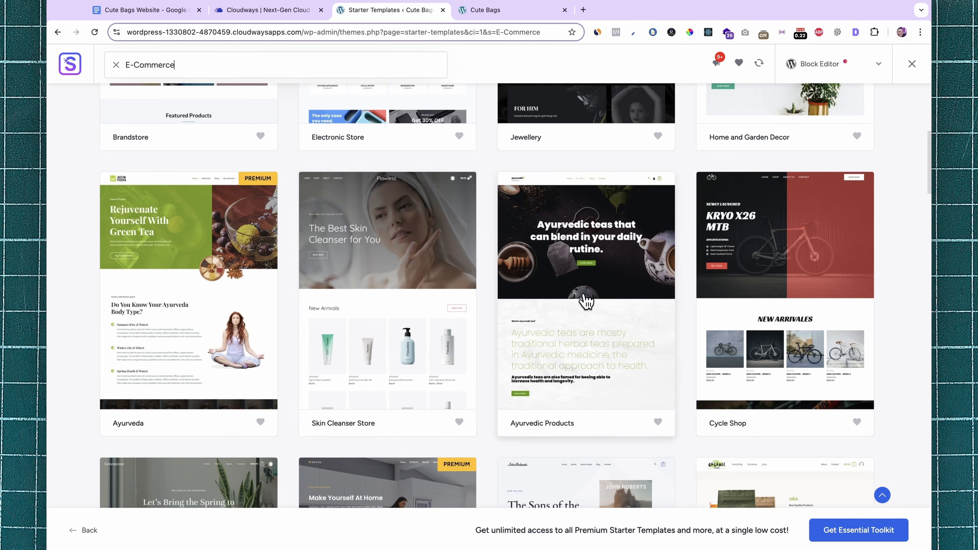
{"action": "scroll", "coordinate": [585, 297], "scroll_direction": "down", "scroll_amount": 6}
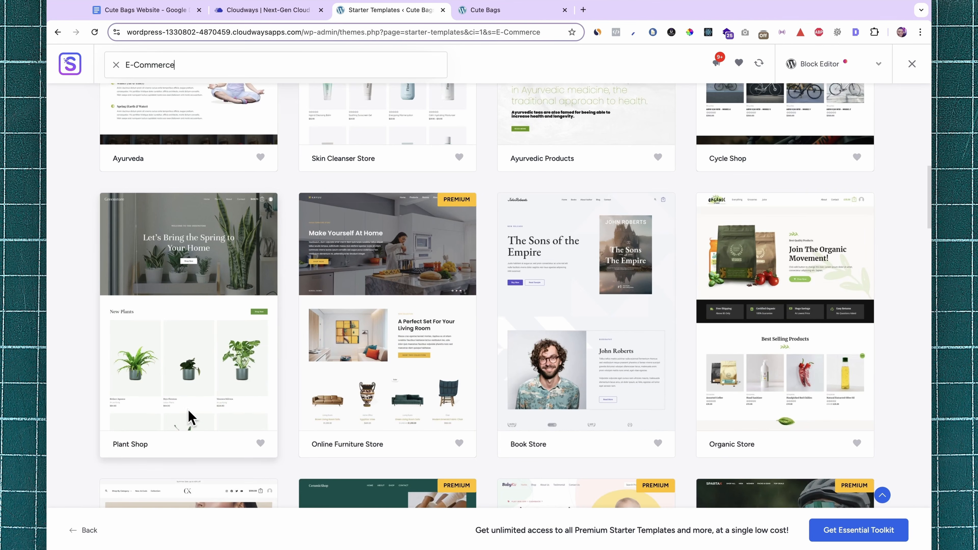
{"action": "scroll", "coordinate": [758, 400], "scroll_direction": "down", "scroll_amount": 7}
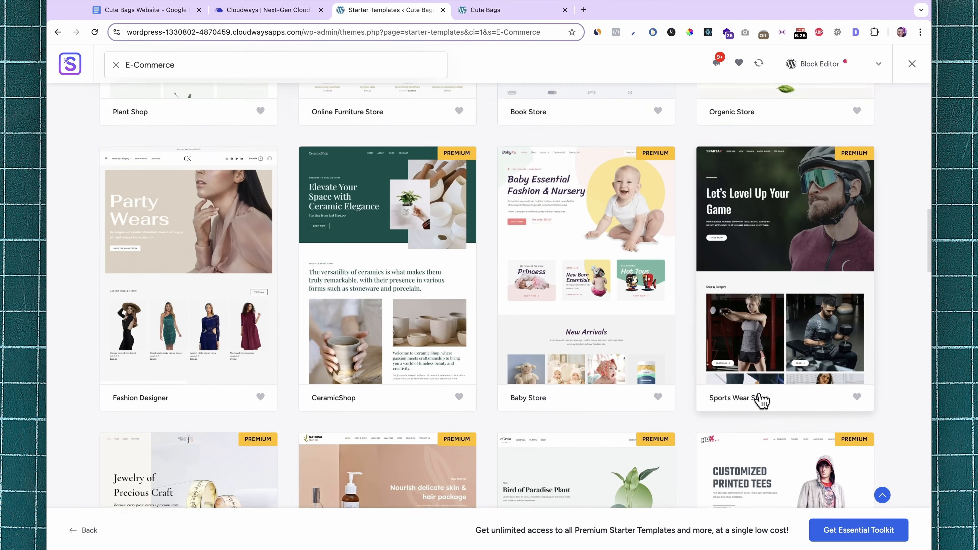
{"action": "scroll", "coordinate": [761, 401], "scroll_direction": "down", "scroll_amount": 6}
{"action": "scroll", "coordinate": [761, 401], "scroll_direction": "up", "scroll_amount": 7}
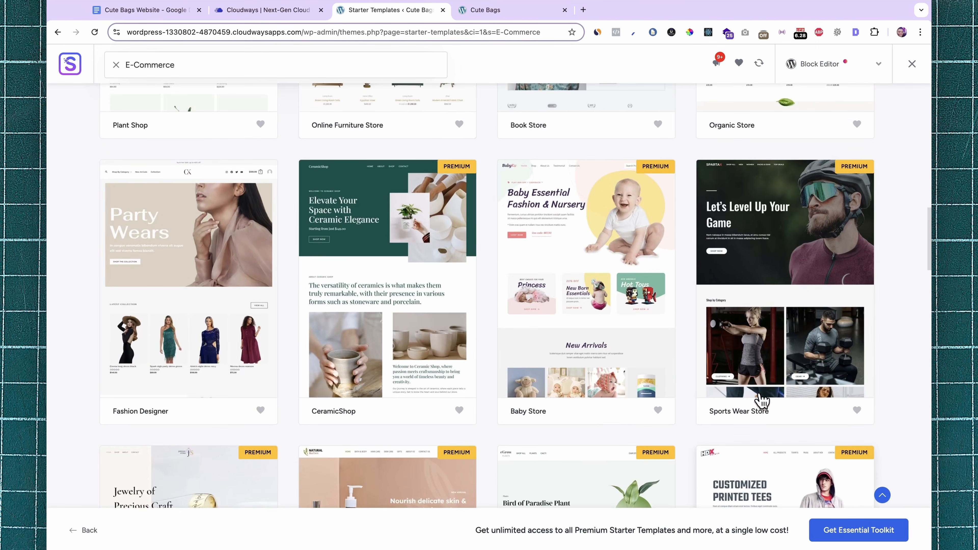
{"action": "scroll", "coordinate": [761, 400], "scroll_direction": "up", "scroll_amount": 1}
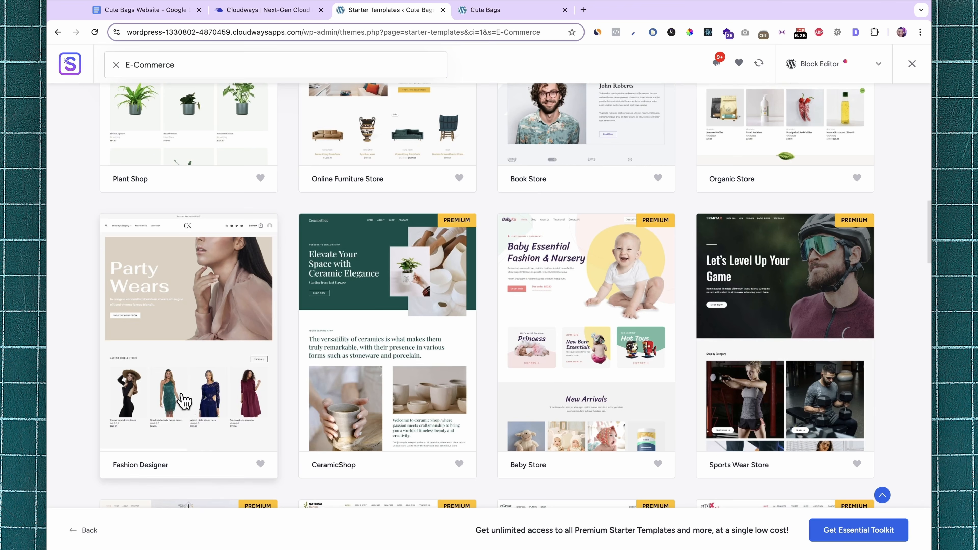
{"action": "left_click", "coordinate": [191, 395]}
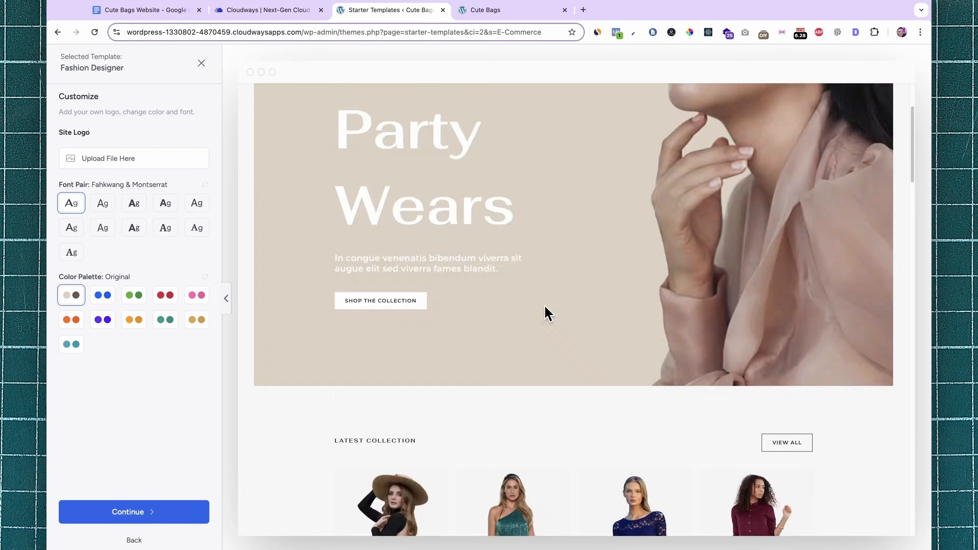
- Review the Fashion Designer preview, keep the Original font pair and colour palette, and continue
{"action": "scroll", "coordinate": [546, 313], "scroll_direction": "down", "scroll_amount": 10}
{"action": "scroll", "coordinate": [546, 313], "scroll_direction": "down", "scroll_amount": 15}
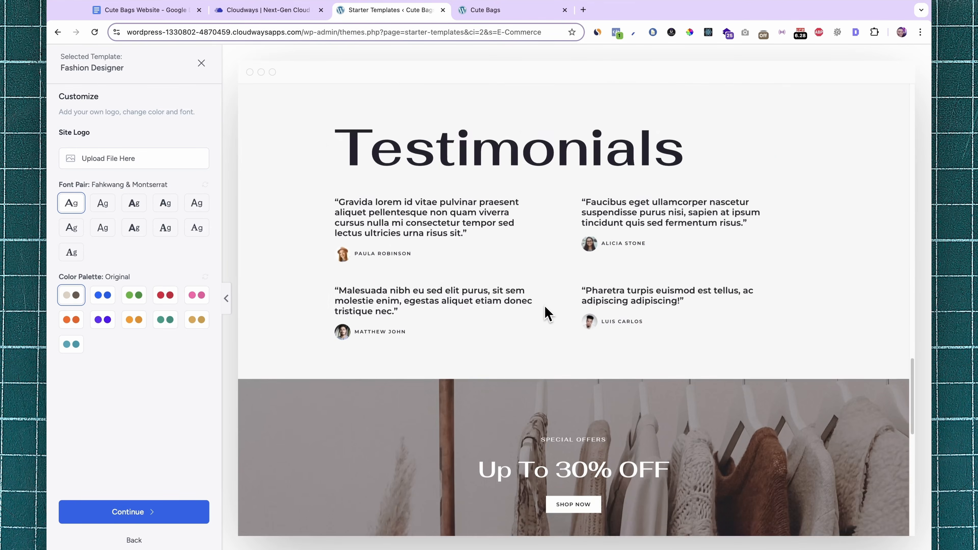
{"action": "scroll", "coordinate": [547, 313], "scroll_direction": "down", "scroll_amount": 8}
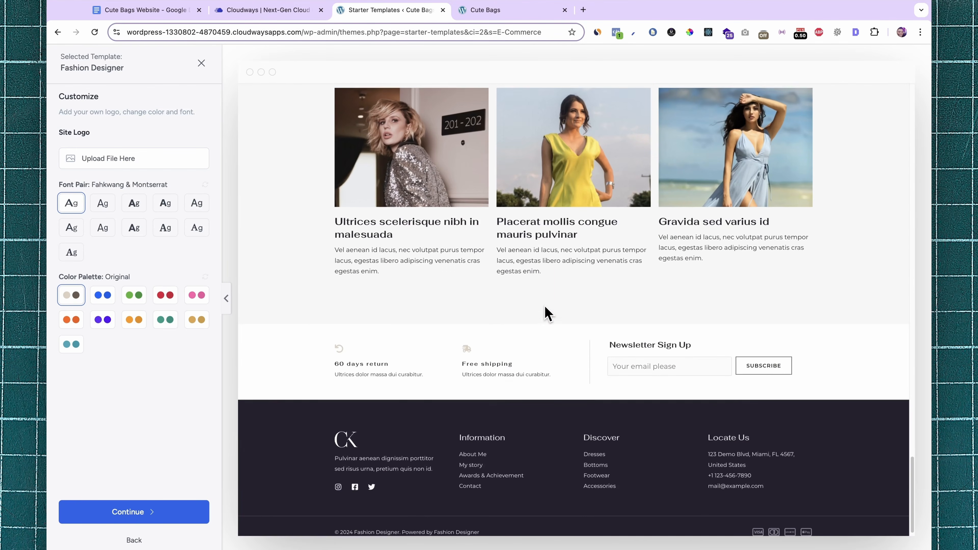
{"action": "scroll", "coordinate": [545, 313], "scroll_direction": "up", "scroll_amount": 6}
{"action": "scroll", "coordinate": [547, 313], "scroll_direction": "down", "scroll_amount": 3}
{"action": "scroll", "coordinate": [547, 312], "scroll_direction": "up", "scroll_amount": 10}
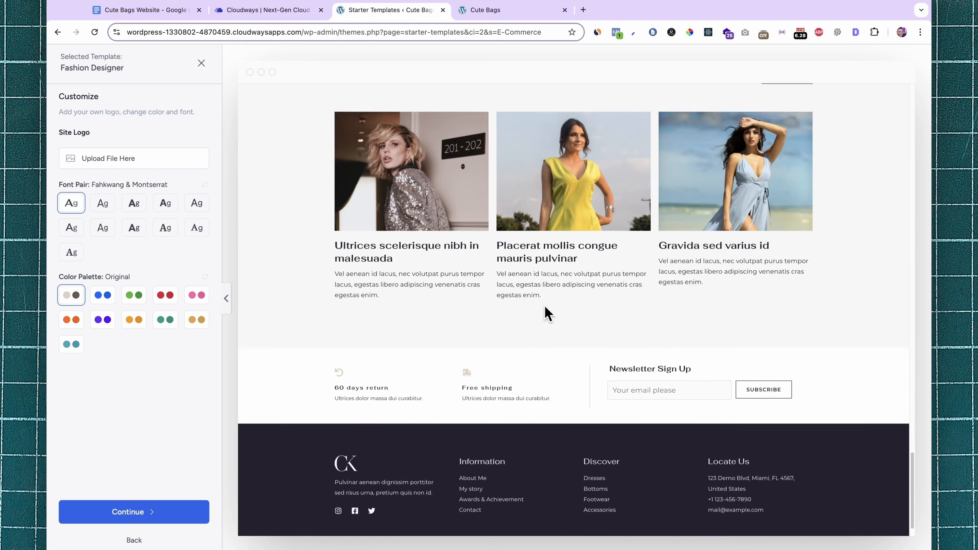
{"action": "scroll", "coordinate": [547, 312], "scroll_direction": "up", "scroll_amount": 10}
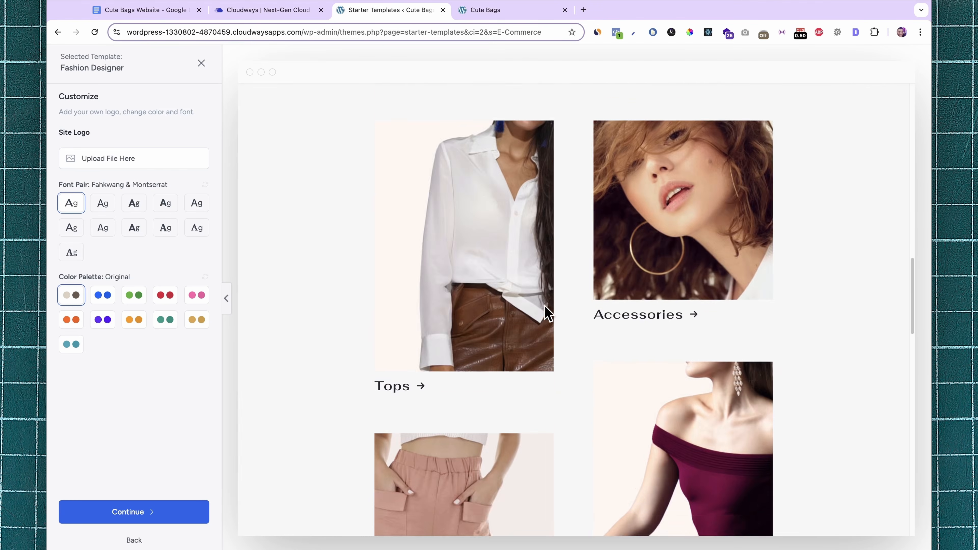
{"action": "scroll", "coordinate": [548, 313], "scroll_direction": "up", "scroll_amount": 8}
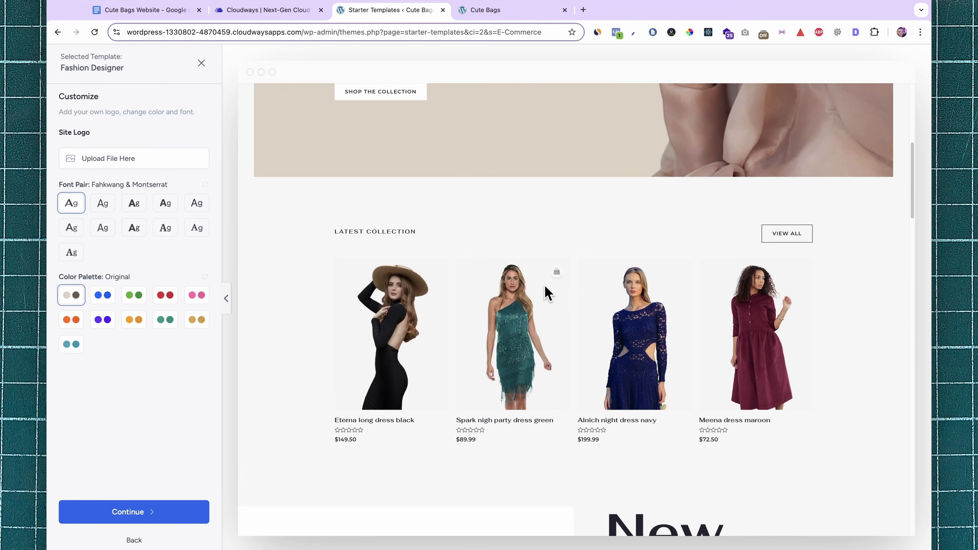
{"action": "scroll", "coordinate": [559, 310], "scroll_direction": "up", "scroll_amount": 3}
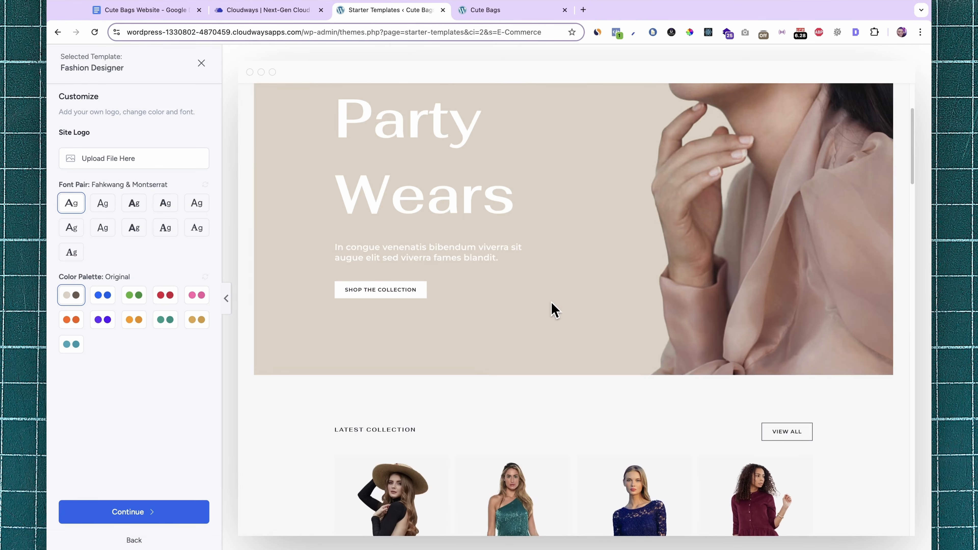
{"action": "scroll", "coordinate": [692, 227], "scroll_direction": "up", "scroll_amount": 3}
{"action": "scroll", "coordinate": [692, 227], "scroll_direction": "down", "scroll_amount": 6}
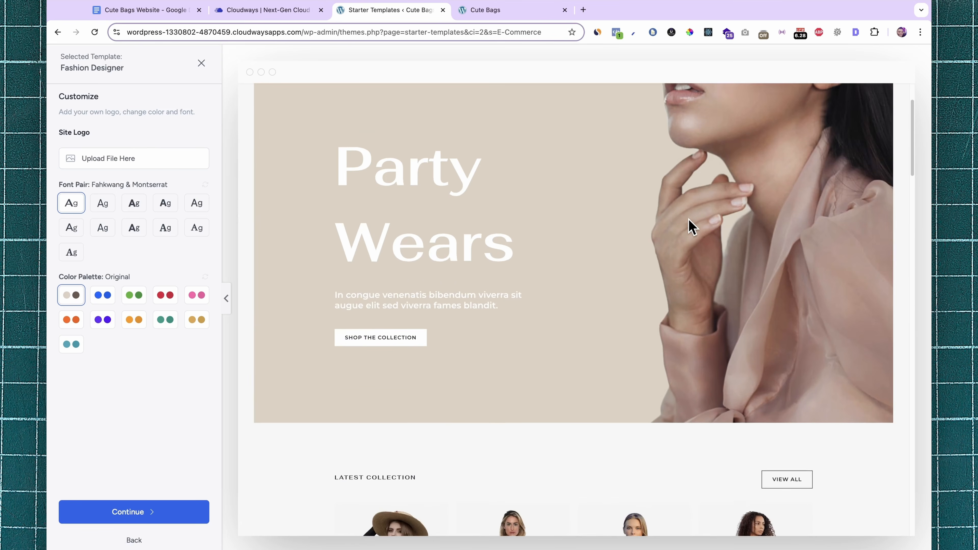
{"action": "scroll", "coordinate": [692, 227], "scroll_direction": "down", "scroll_amount": 3}
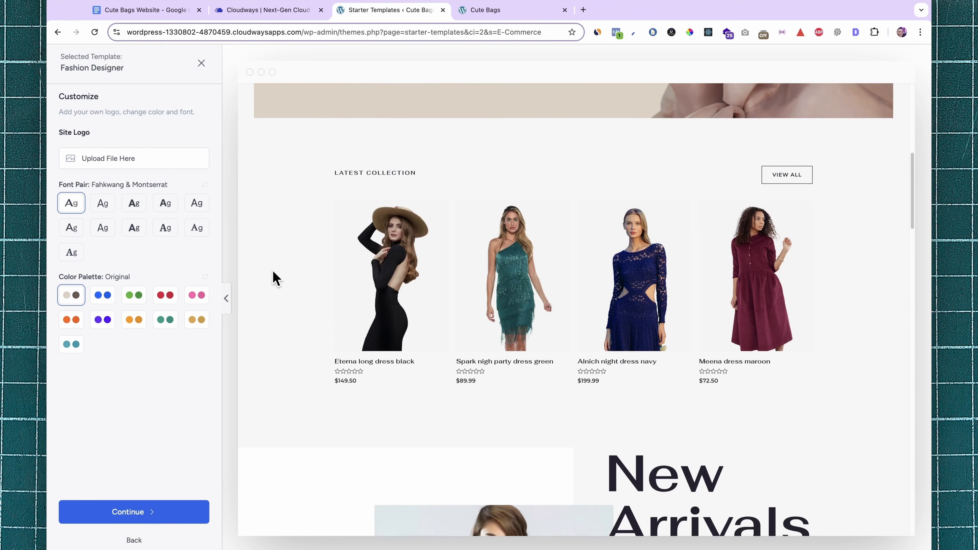
{"action": "left_click", "coordinate": [129, 512]}
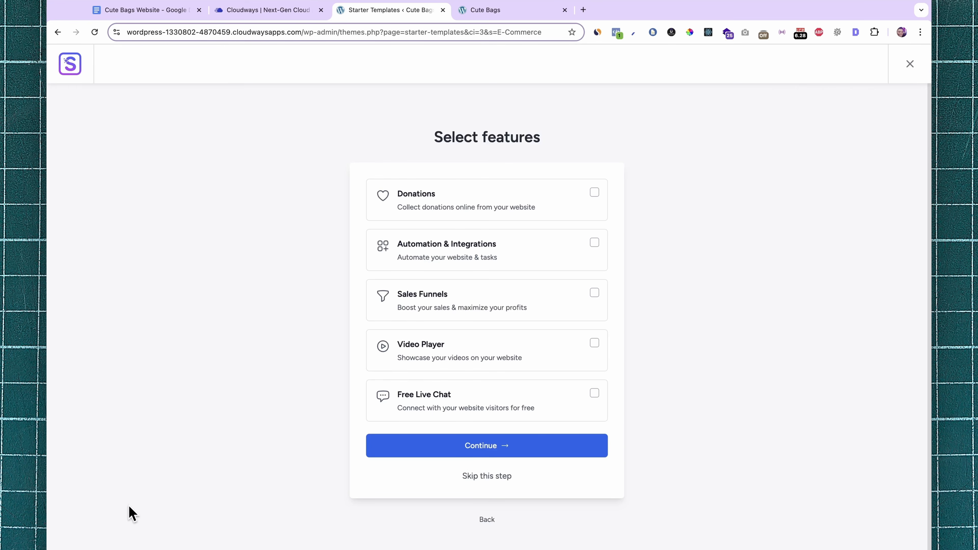
- Skip extra features, set experience to Expert for Myself/My Company, and build the website
{"action": "left_click", "coordinate": [483, 478]}
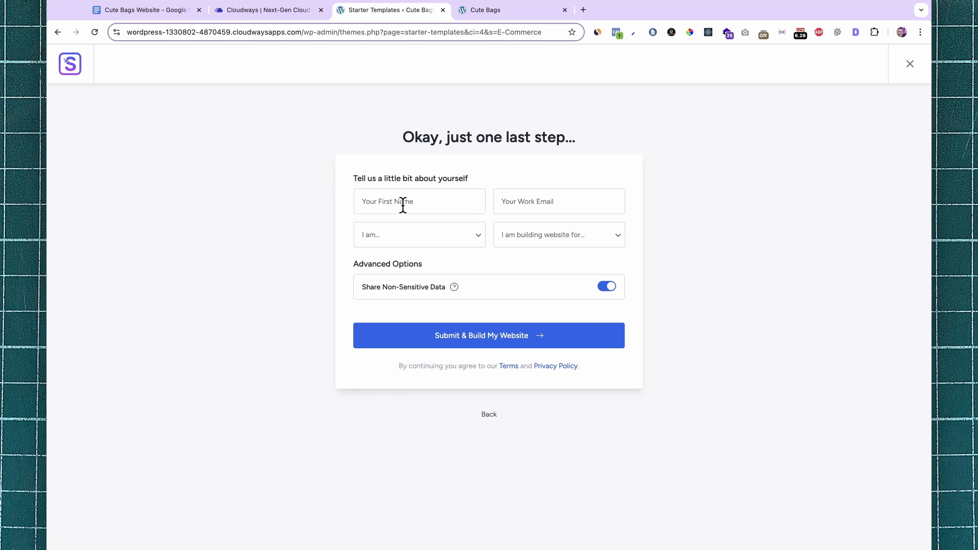
{"action": "left_click", "coordinate": [432, 239]}
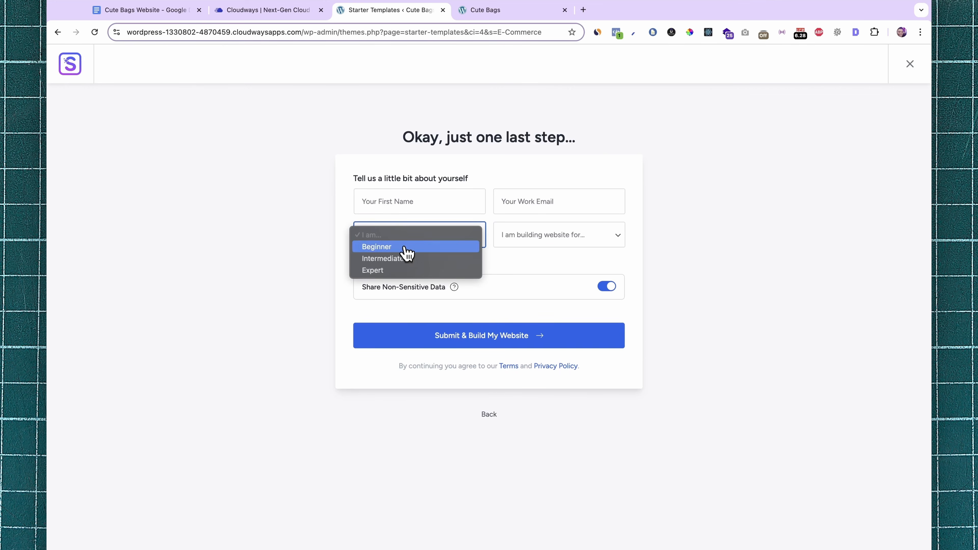
{"action": "left_click", "coordinate": [415, 270]}
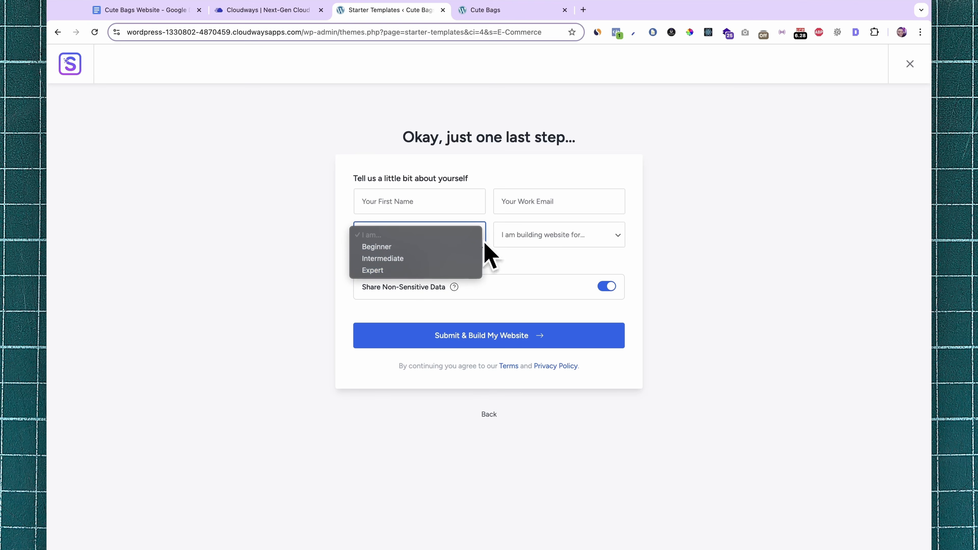
{"action": "left_click", "coordinate": [564, 236]}
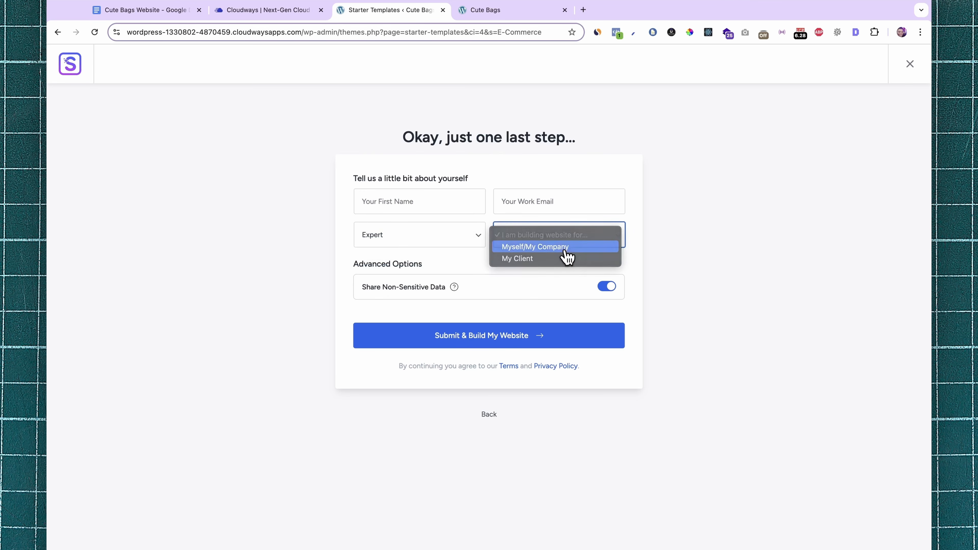
{"action": "left_click", "coordinate": [565, 248]}
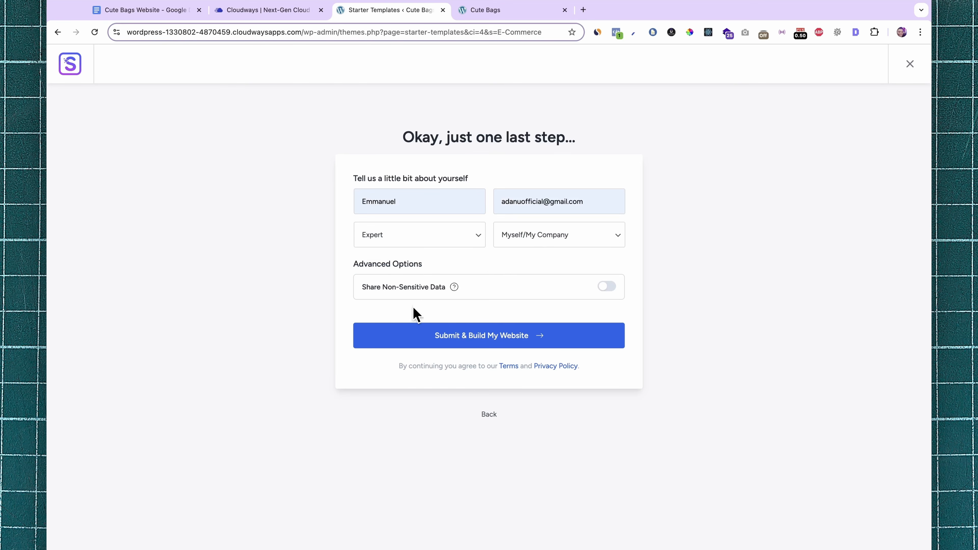
{"action": "left_click", "coordinate": [466, 338]}
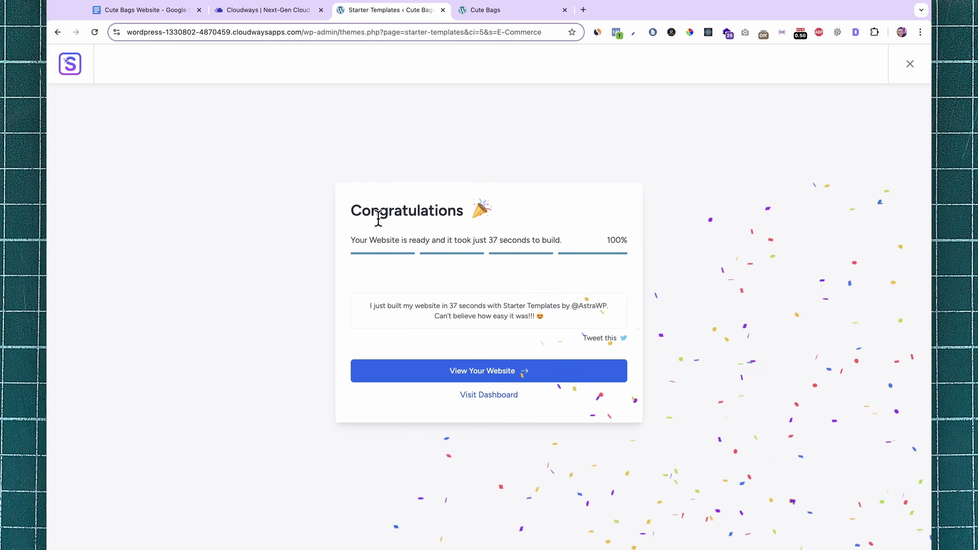
{"action": "left_click", "coordinate": [508, 19]}
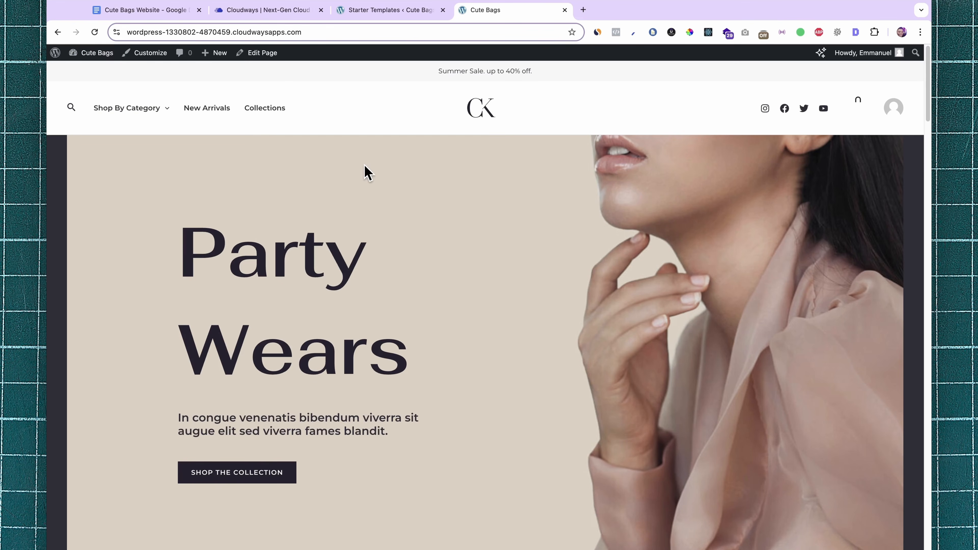
{"action": "scroll", "coordinate": [366, 172], "scroll_direction": "down", "scroll_amount": 15}
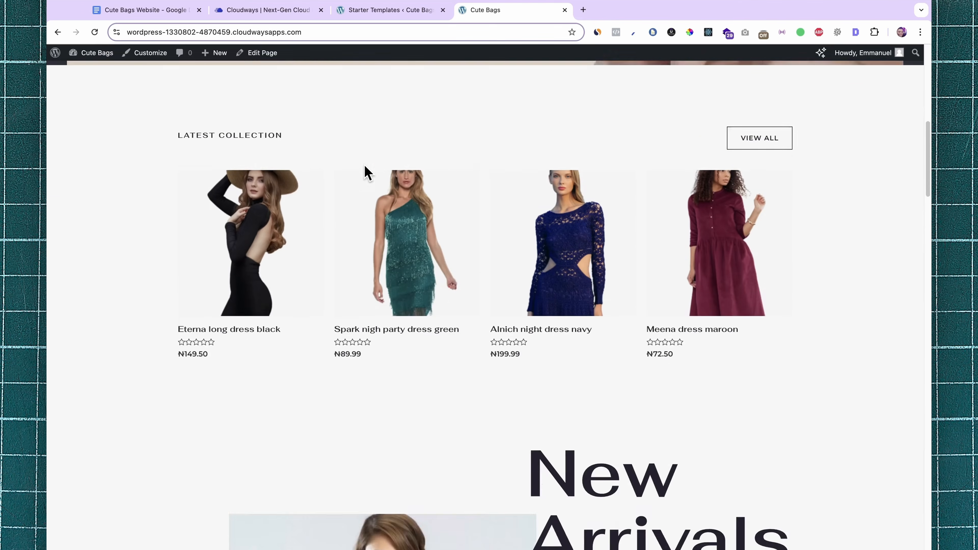
{"action": "scroll", "coordinate": [366, 172], "scroll_direction": "down", "scroll_amount": 15}
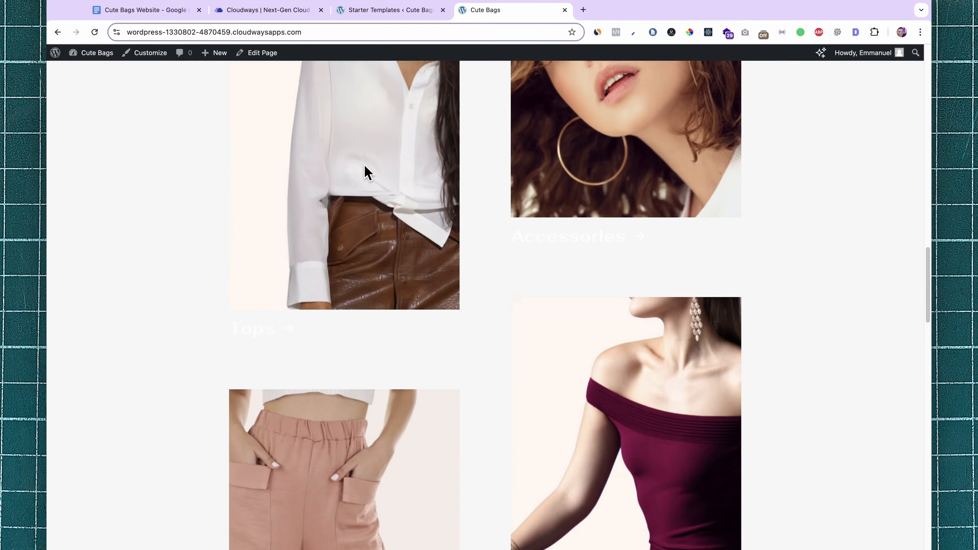
{"action": "scroll", "coordinate": [366, 172], "scroll_direction": "down", "scroll_amount": 10}
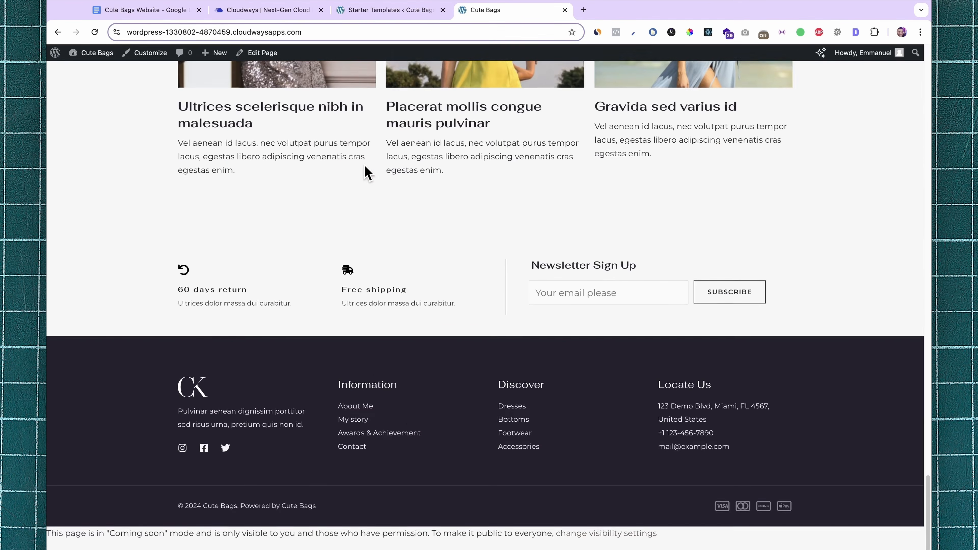
{"action": "scroll", "coordinate": [366, 172], "scroll_direction": "up", "scroll_amount": 15}
{"action": "scroll", "coordinate": [366, 173], "scroll_direction": "up", "scroll_amount": 20}
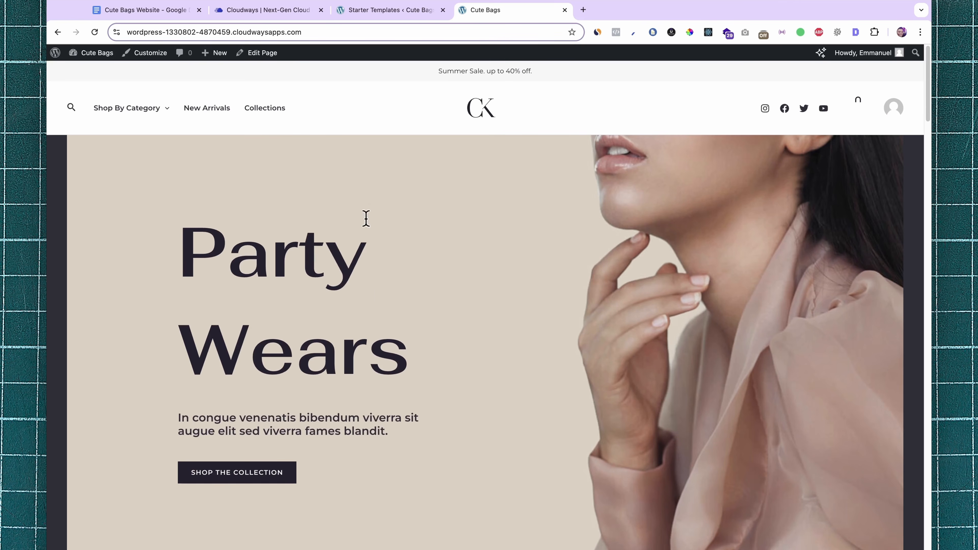
{"action": "scroll", "coordinate": [383, 354], "scroll_direction": "down", "scroll_amount": 10}
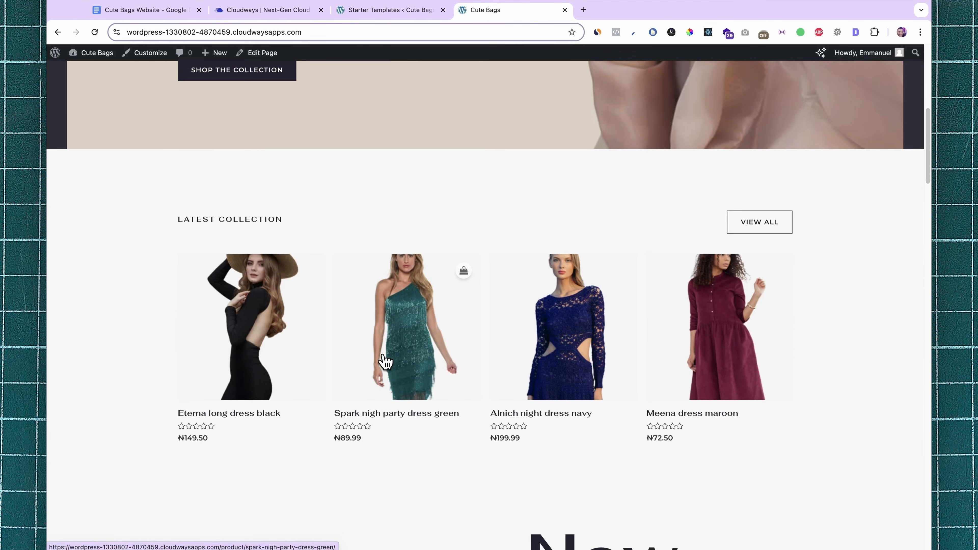
{"action": "scroll", "coordinate": [384, 360], "scroll_direction": "down", "scroll_amount": 1}
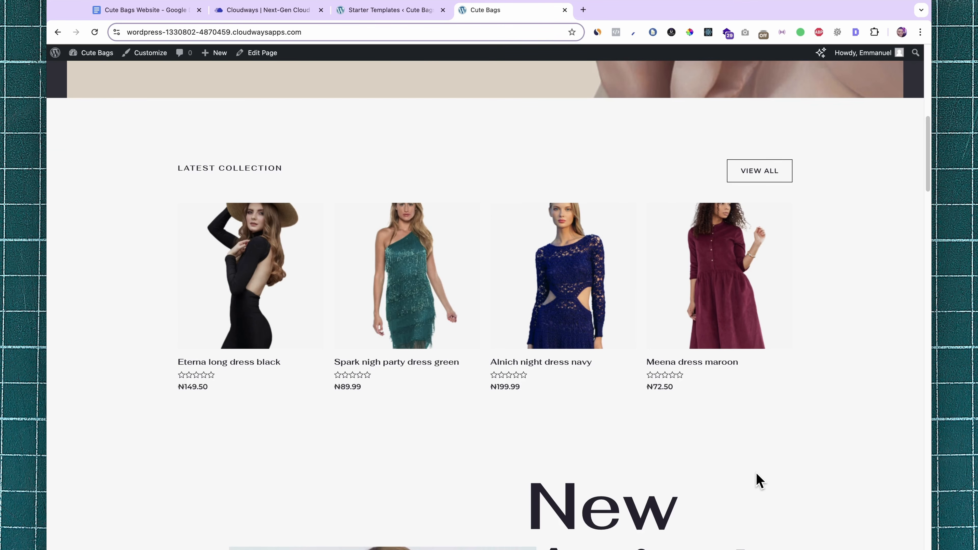
{"action": "scroll", "coordinate": [758, 479], "scroll_direction": "down", "scroll_amount": 5}
{"action": "scroll", "coordinate": [757, 479], "scroll_direction": "down", "scroll_amount": 6}
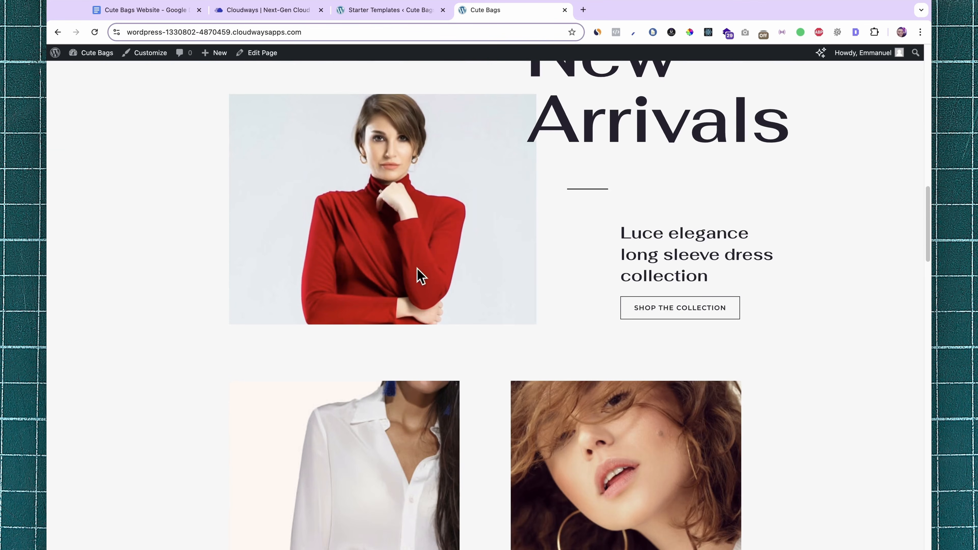
{"action": "left_click", "coordinate": [161, 14]}
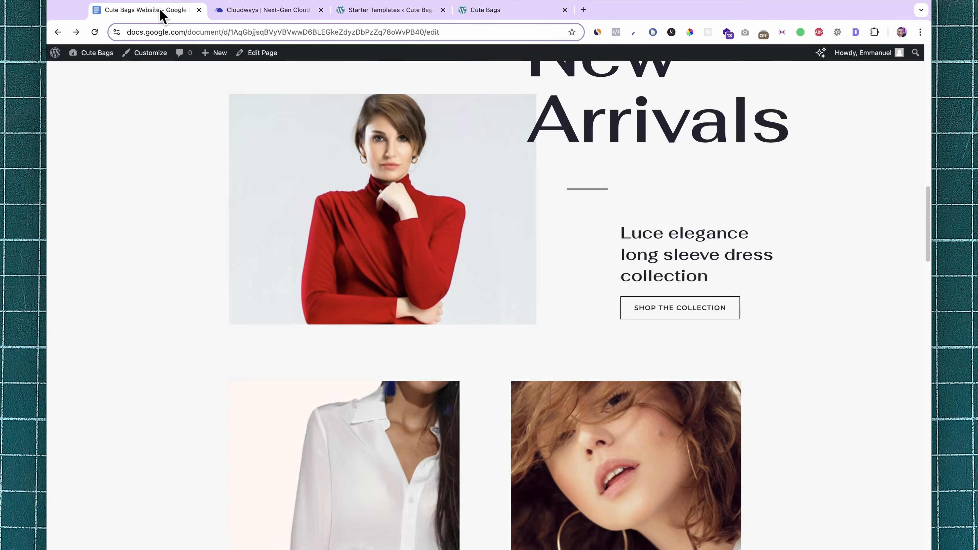
{"action": "left_click", "coordinate": [489, 12]}
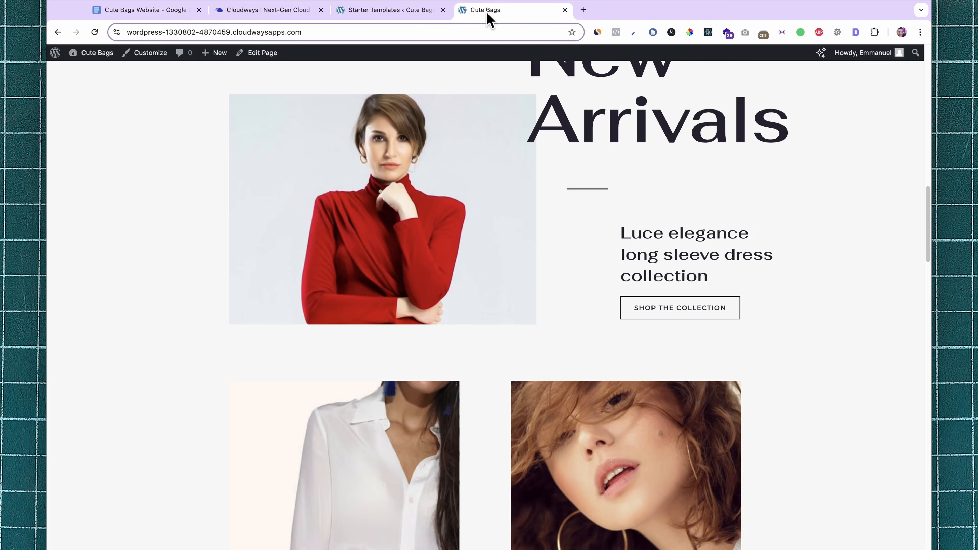
{"action": "scroll", "coordinate": [713, 283], "scroll_direction": "down", "scroll_amount": 15}
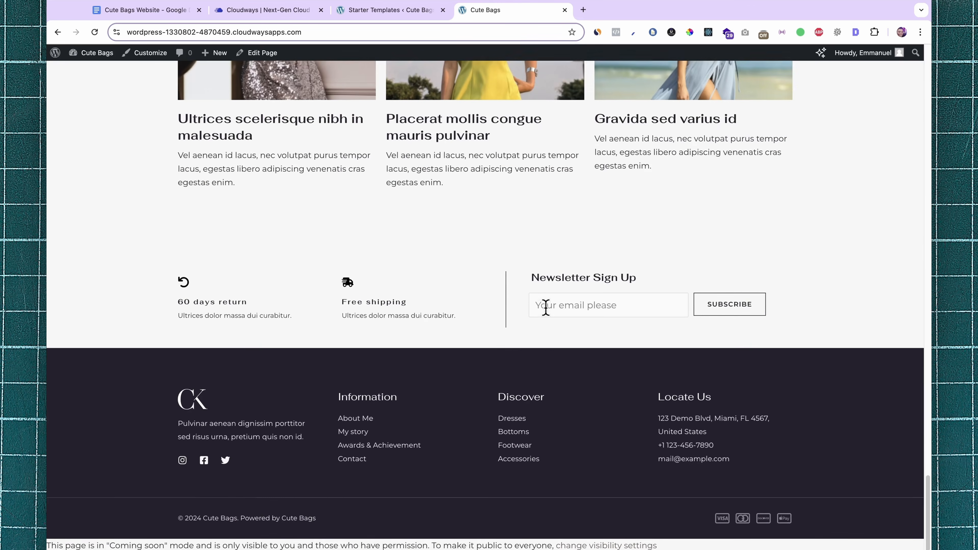
{"action": "scroll", "coordinate": [546, 308], "scroll_direction": "up", "scroll_amount": 15}
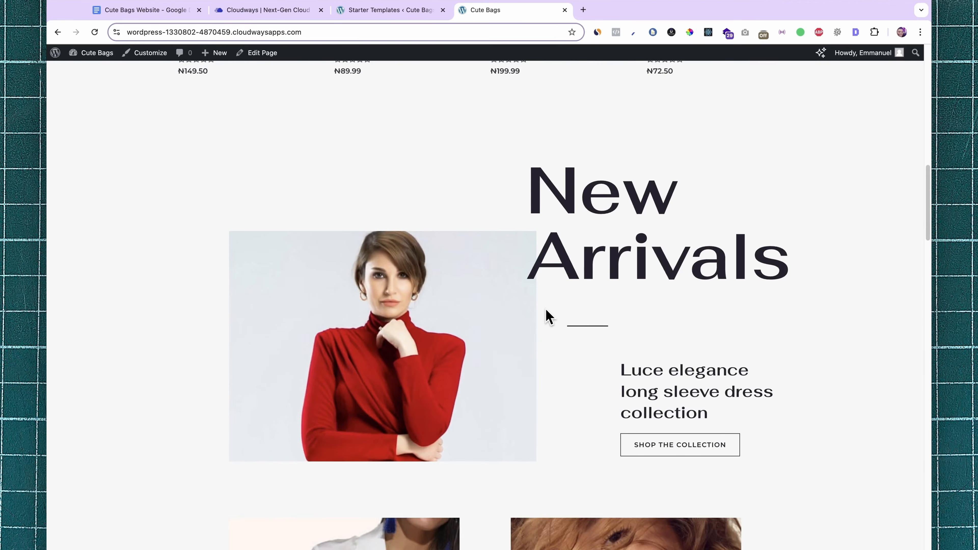
{"action": "scroll", "coordinate": [545, 312], "scroll_direction": "up", "scroll_amount": 8}
{"action": "left_click", "coordinate": [385, 10]}
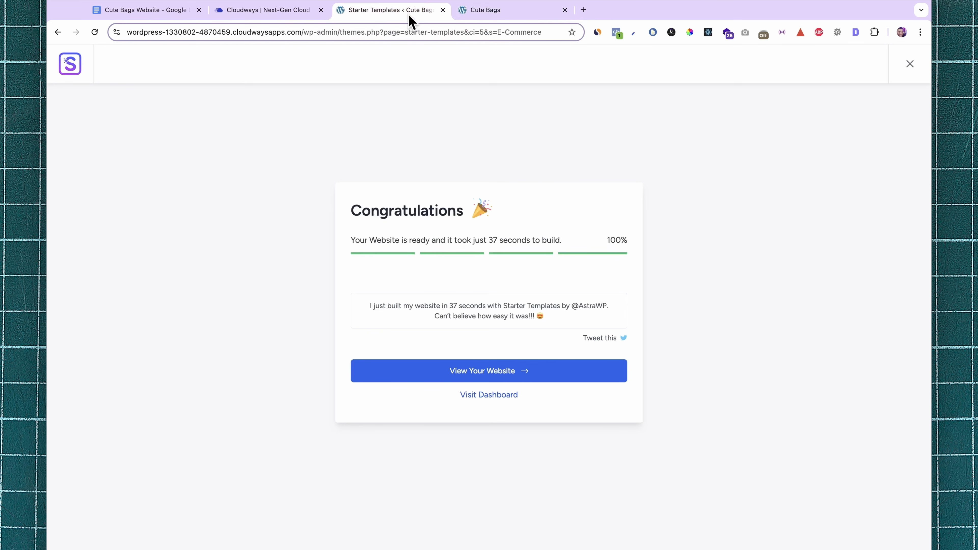
- Go to the admin dashboard and browse All Products, listing the 24 demo products
{"action": "left_click", "coordinate": [489, 397]}
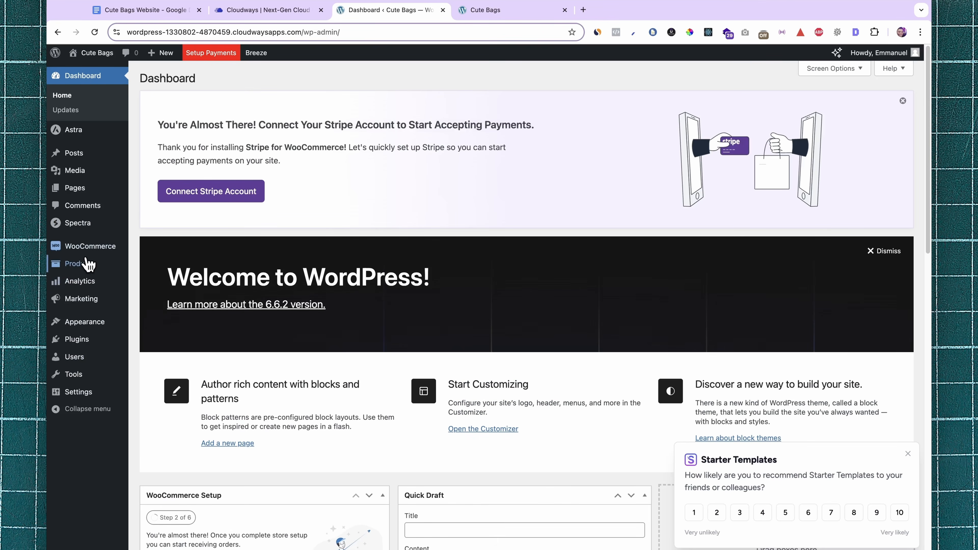
{"action": "left_click", "coordinate": [81, 264]}
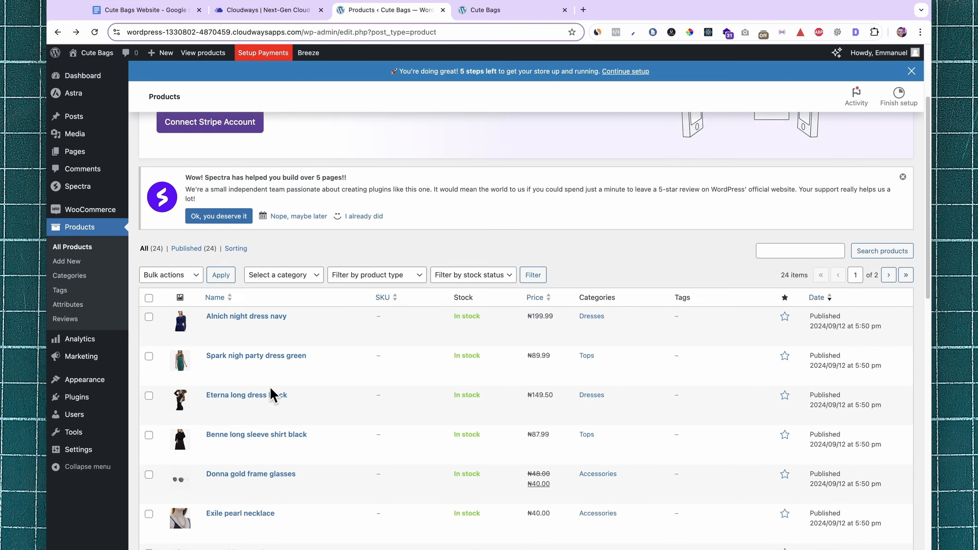
{"action": "scroll", "coordinate": [271, 395], "scroll_direction": "down", "scroll_amount": 10}
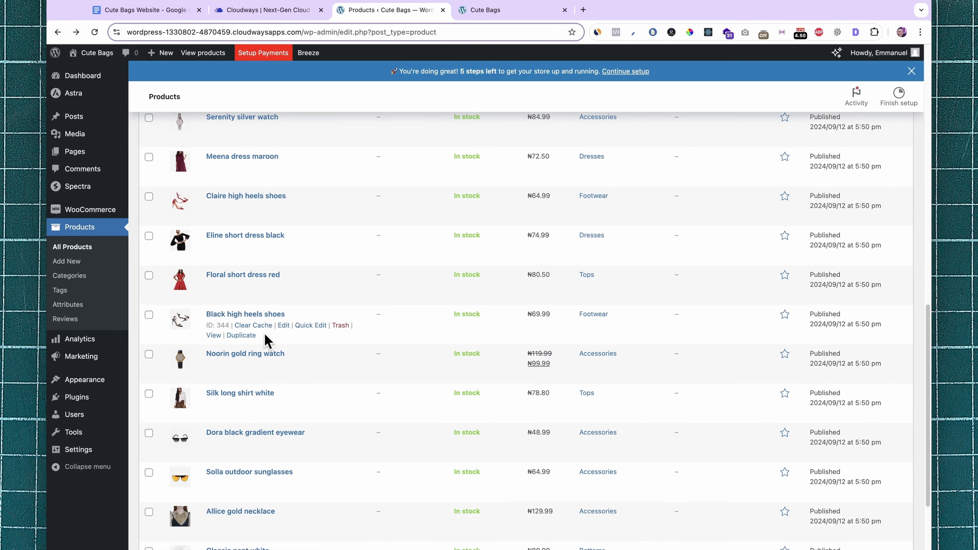
{"action": "scroll", "coordinate": [313, 389], "scroll_direction": "down", "scroll_amount": 3}
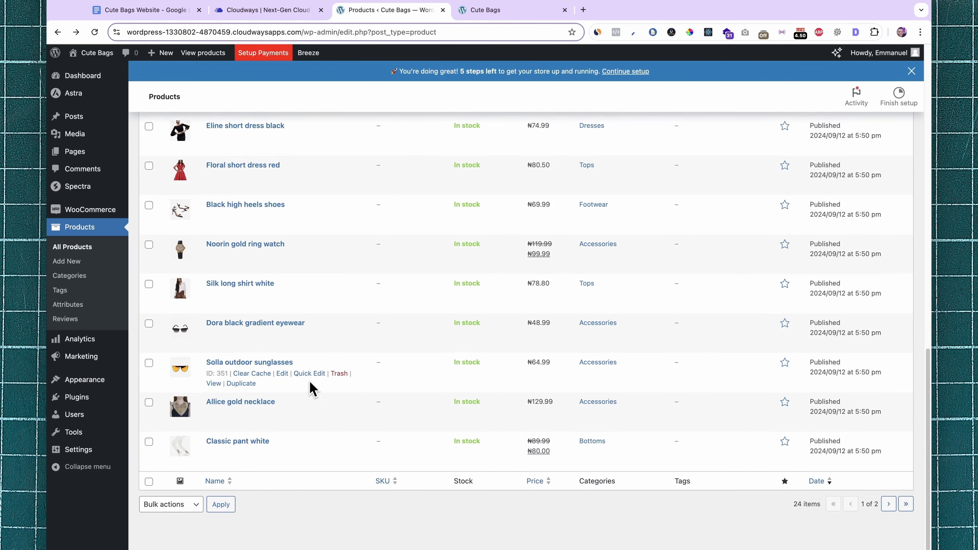
{"action": "scroll", "coordinate": [313, 389], "scroll_direction": "up", "scroll_amount": 15}
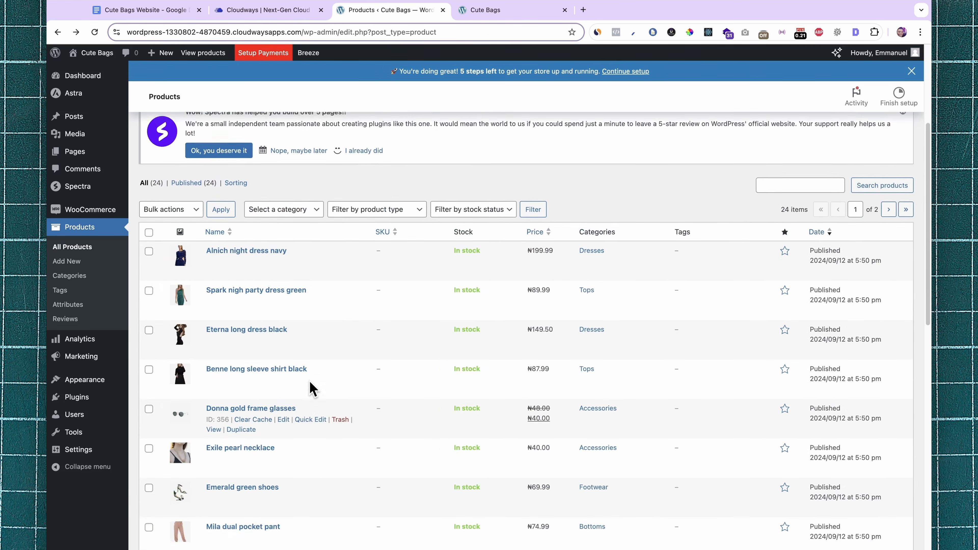
{"action": "scroll", "coordinate": [312, 389], "scroll_direction": "up", "scroll_amount": 5}
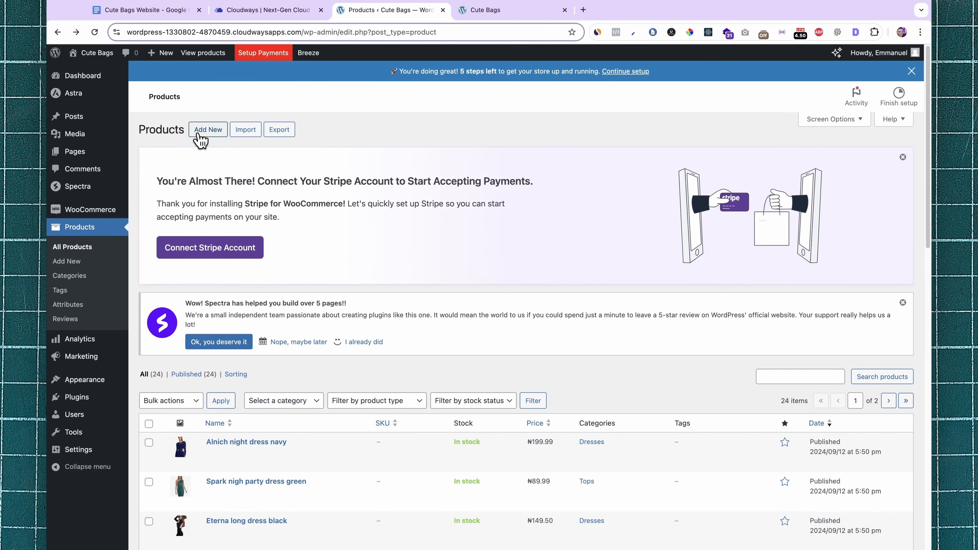
- Move the checked demo products, then the four remaining ones, to the Trash with Bulk actions
{"action": "scroll", "coordinate": [312, 306], "scroll_direction": "down", "scroll_amount": 3}
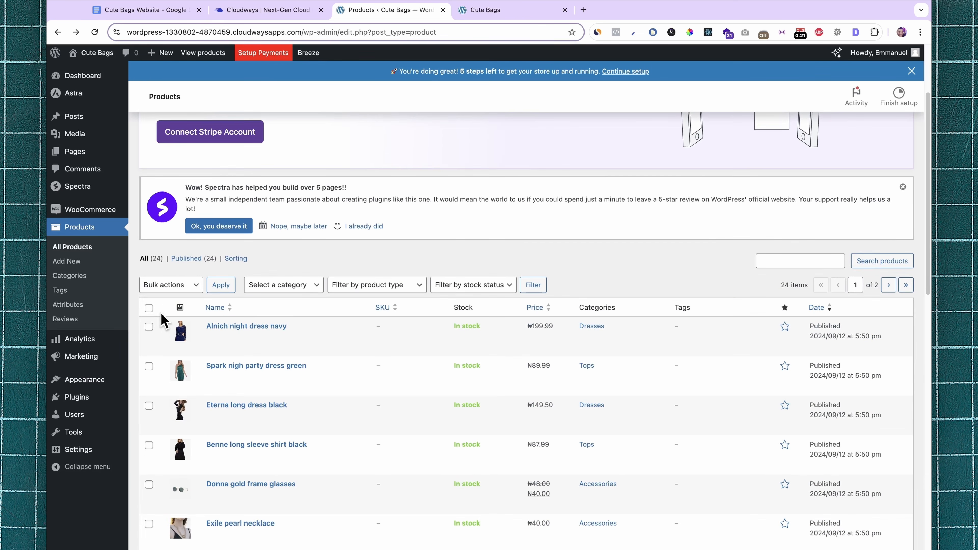
{"action": "scroll", "coordinate": [270, 385], "scroll_direction": "down", "scroll_amount": 3}
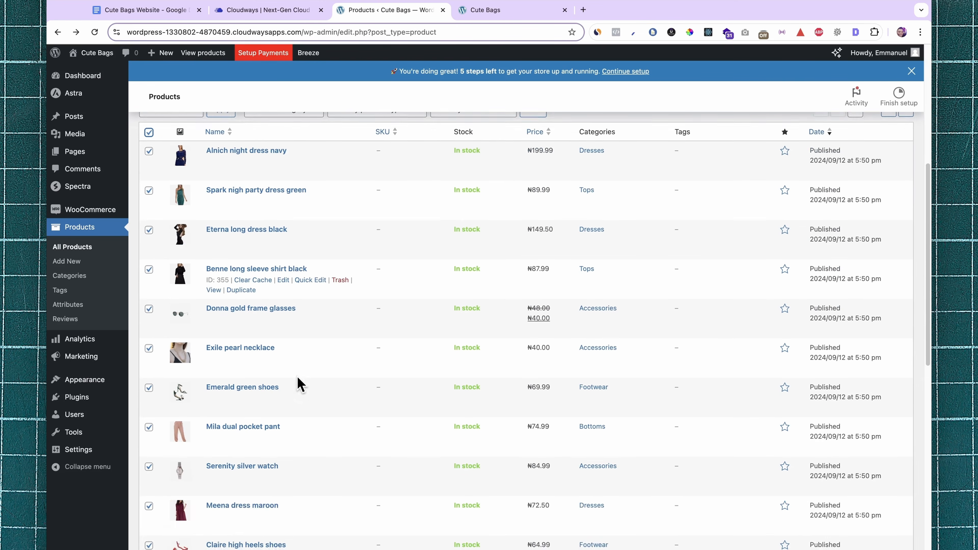
{"action": "scroll", "coordinate": [299, 383], "scroll_direction": "up", "scroll_amount": 3}
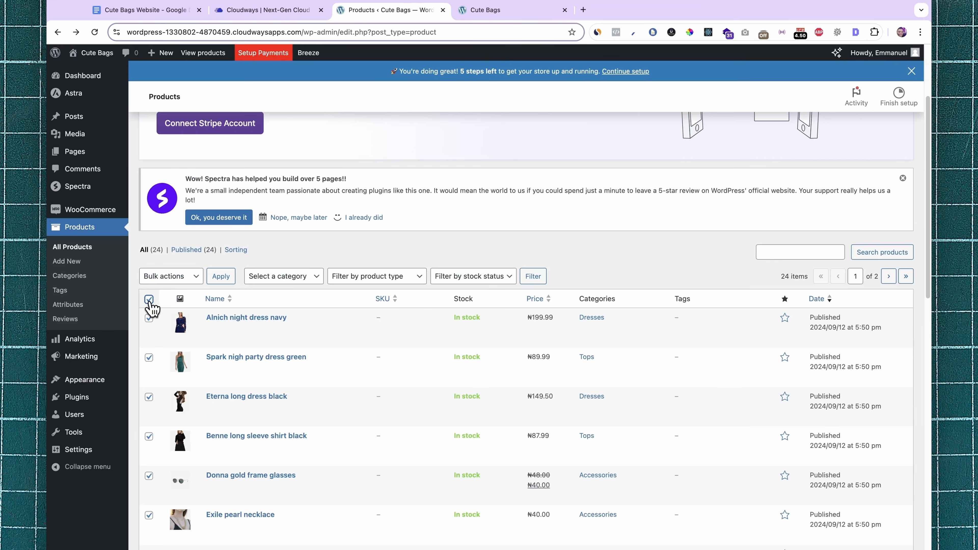
{"action": "left_click", "coordinate": [178, 280]}
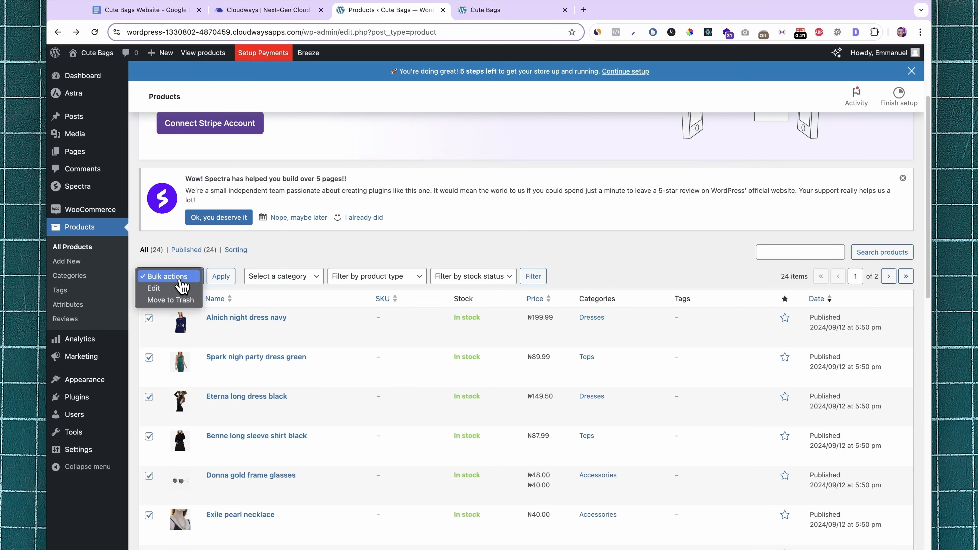
{"action": "left_click", "coordinate": [183, 302]}
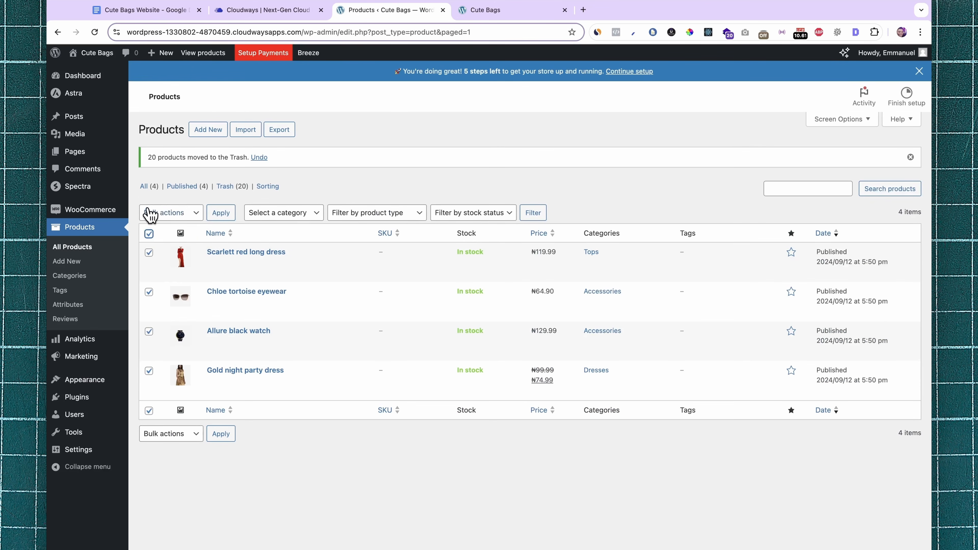
{"action": "left_click", "coordinate": [181, 217]}
{"action": "left_click", "coordinate": [166, 235]}
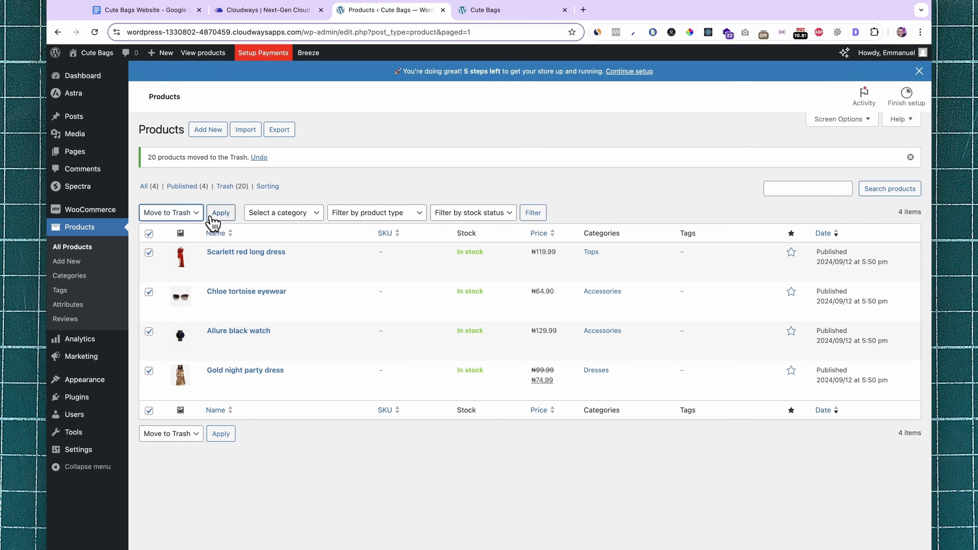
{"action": "left_click", "coordinate": [219, 215]}
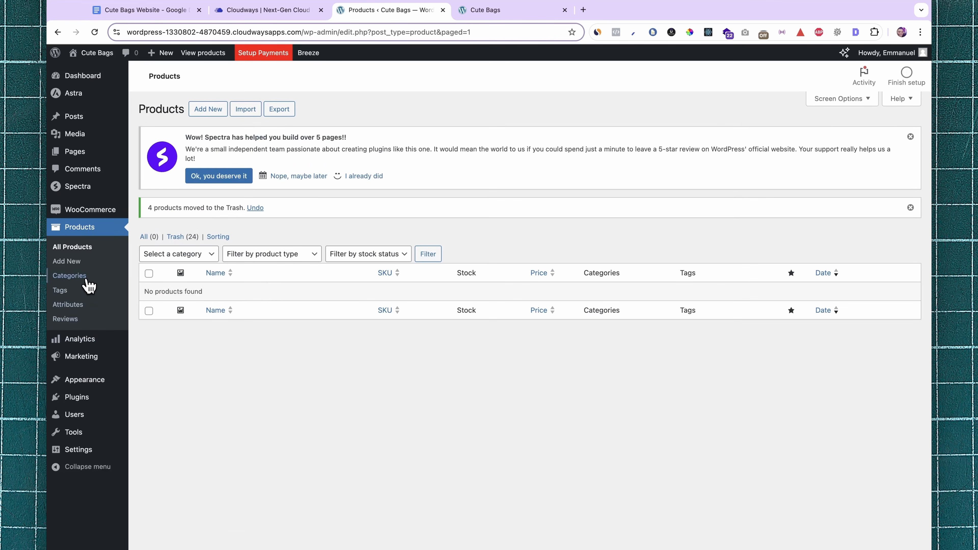
- Bulk-delete every sample product category, leaving only Uncategorized, and dismiss the plugin review notice
{"action": "left_click", "coordinate": [64, 276]}
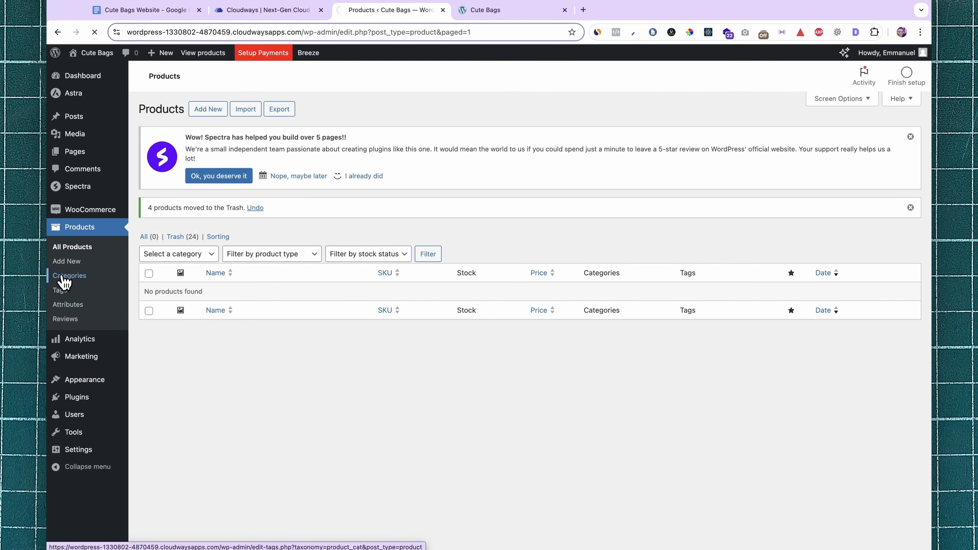
{"action": "scroll", "coordinate": [277, 344], "scroll_direction": "down", "scroll_amount": 2}
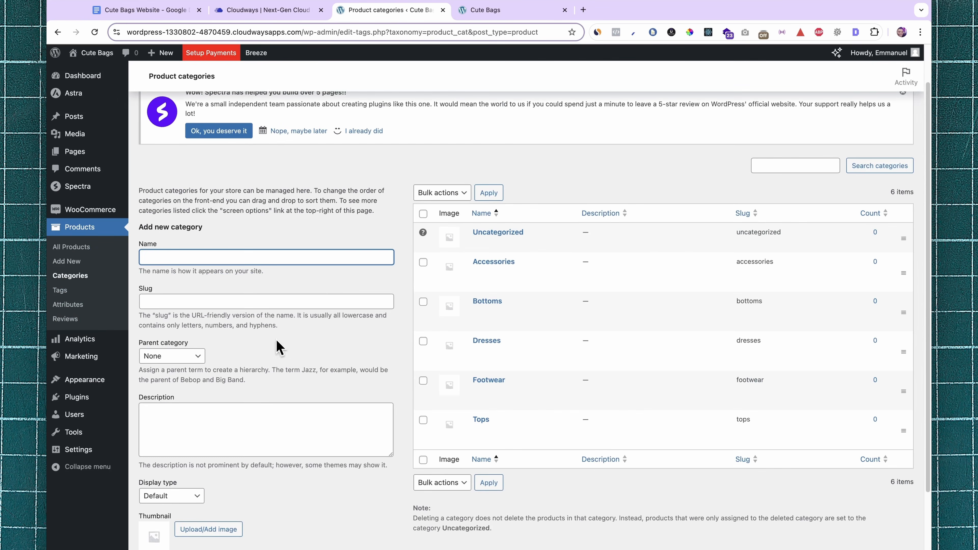
{"action": "left_click", "coordinate": [423, 215]}
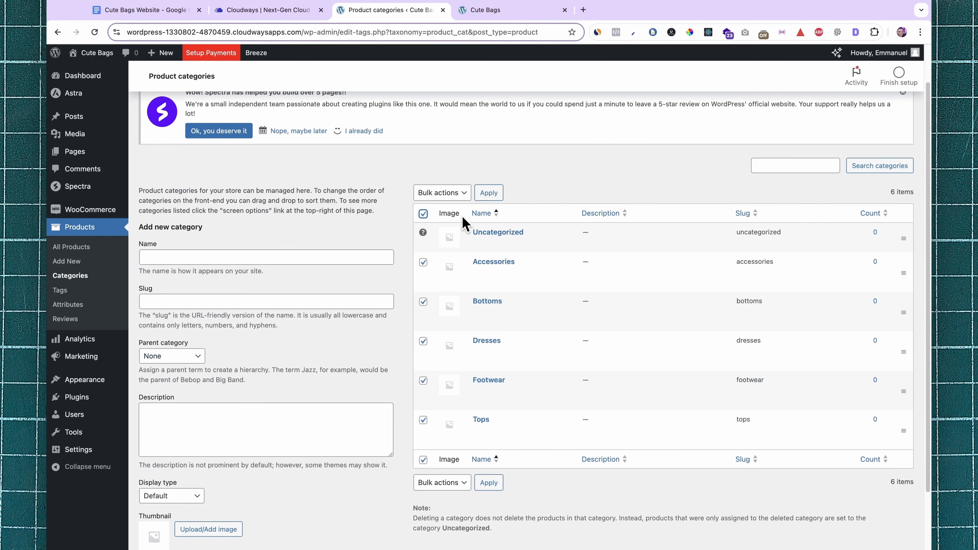
{"action": "left_click", "coordinate": [440, 194]}
{"action": "left_click", "coordinate": [441, 206]}
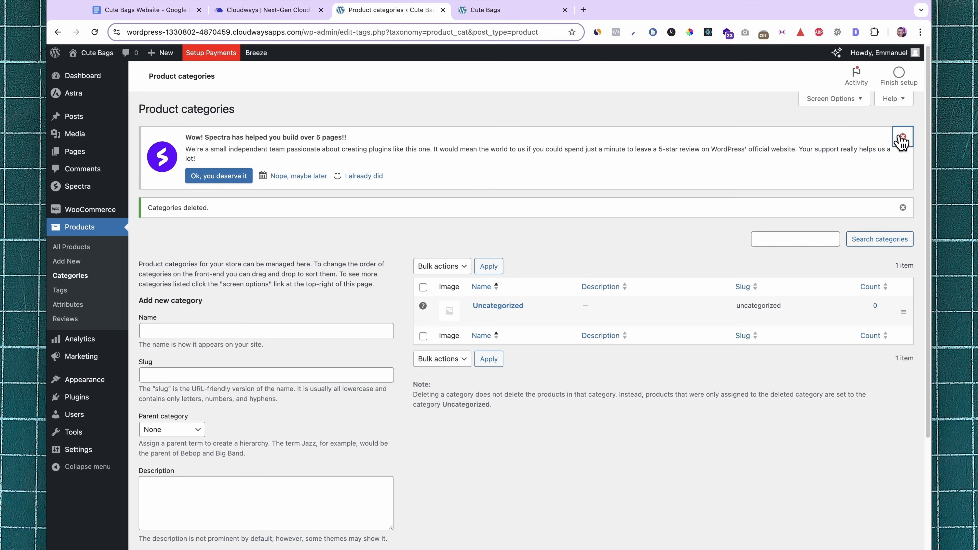
{"action": "left_click", "coordinate": [902, 137]}
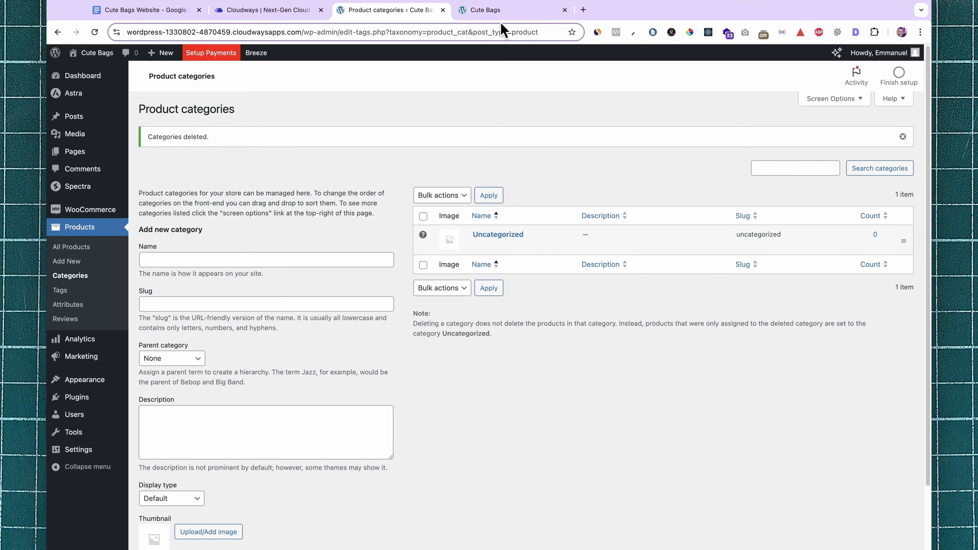
- Review the Categories list in the planning document and select the category descriptions text
{"action": "left_click", "coordinate": [152, 11]}
{"action": "scroll", "coordinate": [389, 189], "scroll_direction": "down", "scroll_amount": 10}
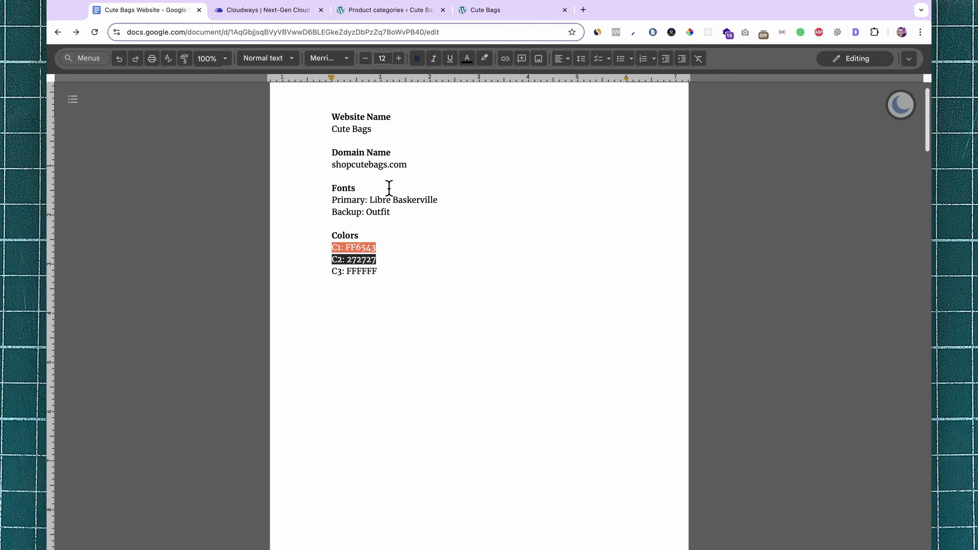
{"action": "scroll", "coordinate": [389, 188], "scroll_direction": "down", "scroll_amount": 5}
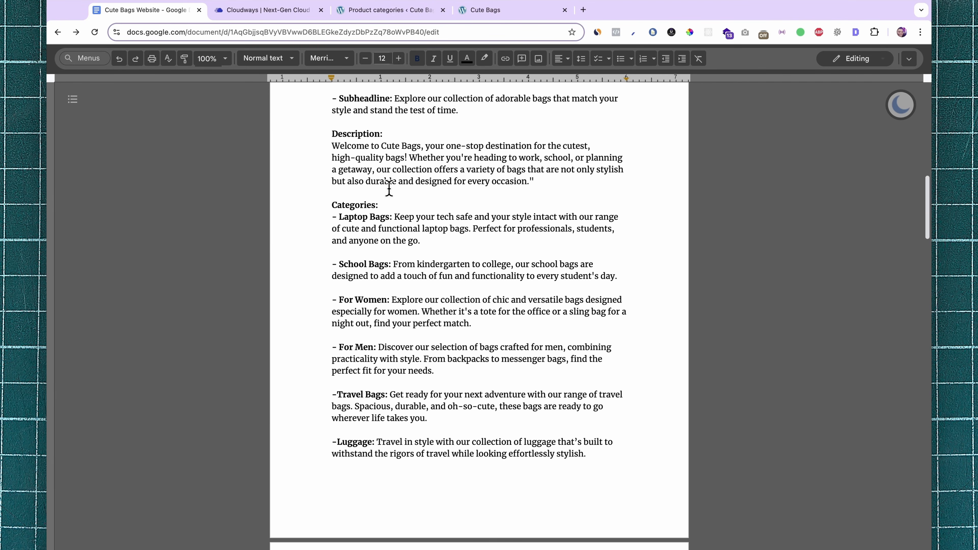
{"action": "scroll", "coordinate": [389, 188], "scroll_direction": "up", "scroll_amount": 1}
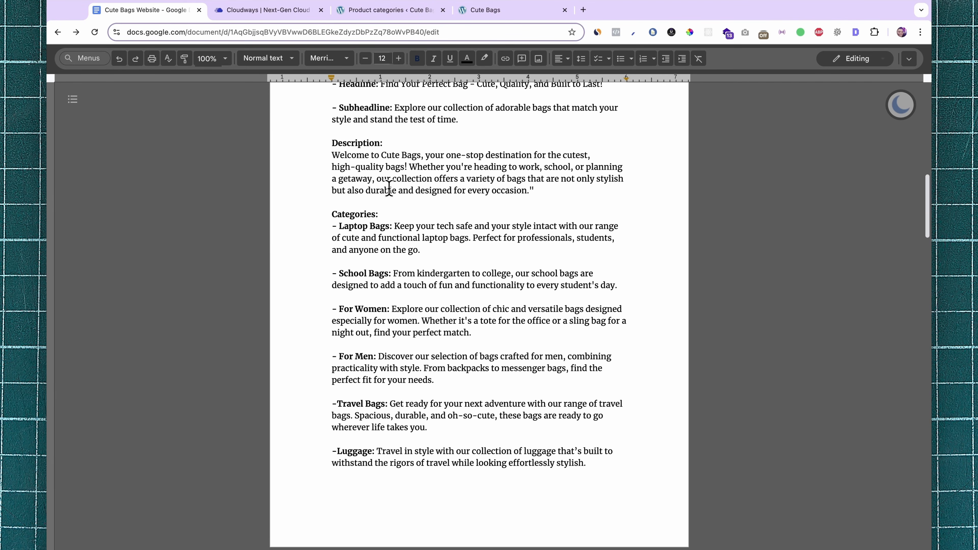
{"action": "scroll", "coordinate": [431, 196], "scroll_direction": "up", "scroll_amount": 3}
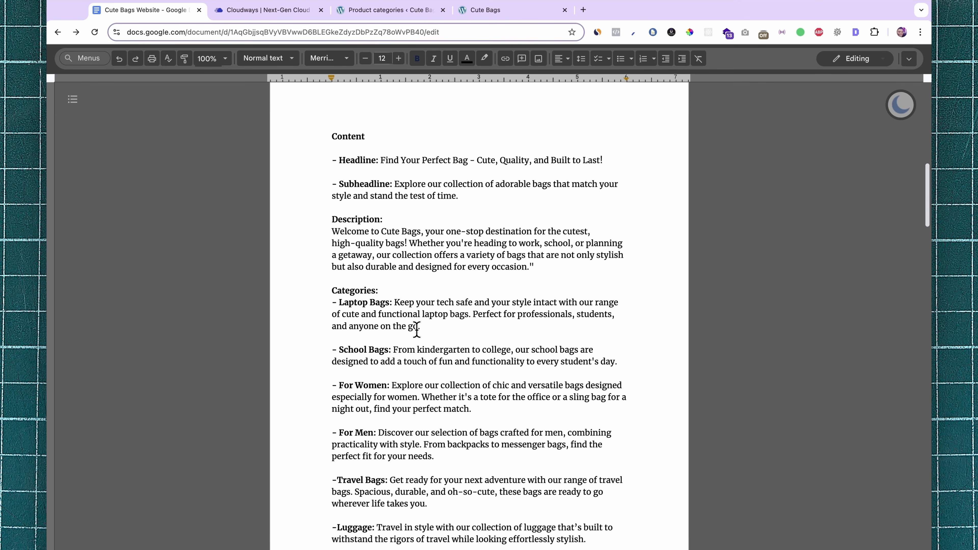
{"action": "scroll", "coordinate": [417, 331], "scroll_direction": "down", "scroll_amount": 4}
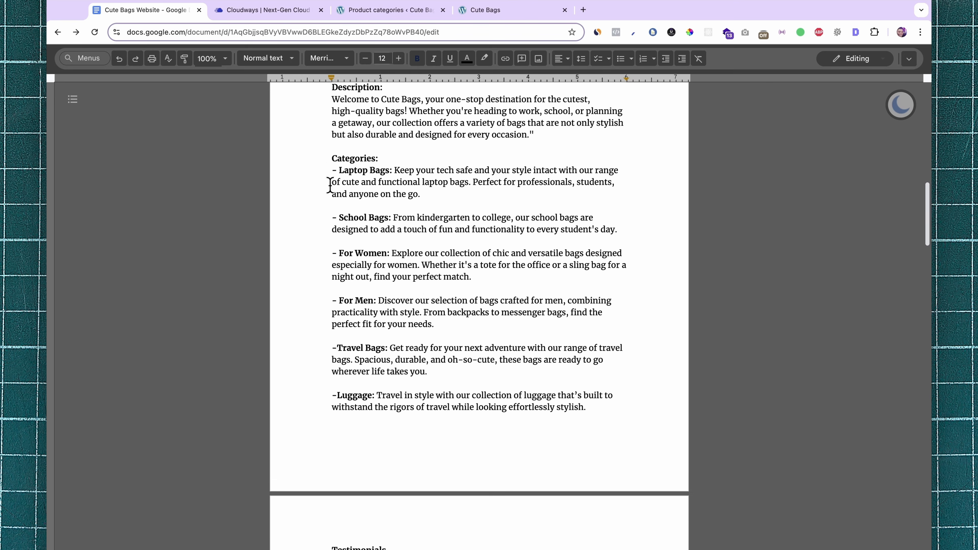
{"action": "left_click_drag", "start_coordinate": [322, 174], "coordinate": [396, 366]}
- Back in WordPress, begin naming the new product category Laptop Bags
{"action": "left_click", "coordinate": [390, 10]}
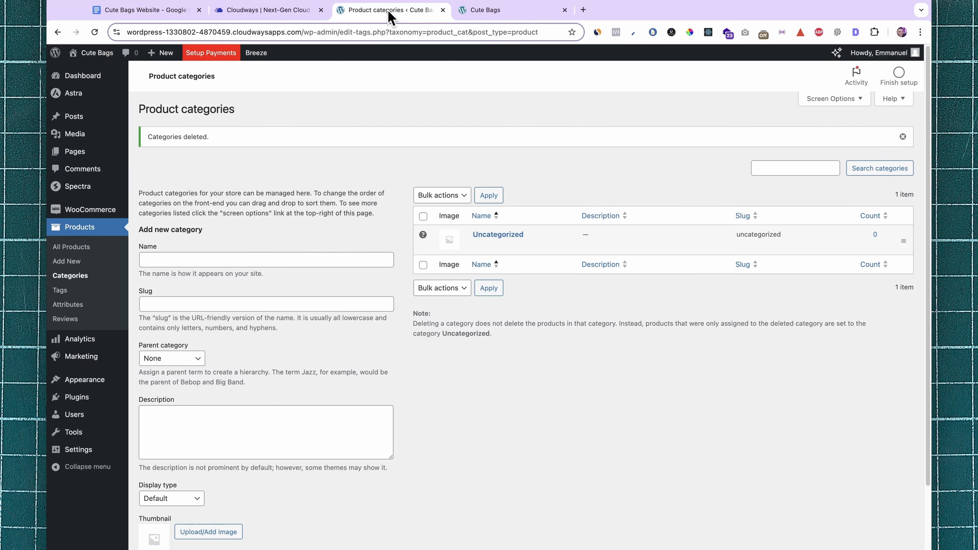
{"action": "scroll", "coordinate": [448, 351], "scroll_direction": "down", "scroll_amount": 1}
{"action": "scroll", "coordinate": [448, 351], "scroll_direction": "up", "scroll_amount": 2}
{"action": "scroll", "coordinate": [430, 424], "scroll_direction": "down", "scroll_amount": 2}
{"action": "scroll", "coordinate": [431, 431], "scroll_direction": "down", "scroll_amount": 1}
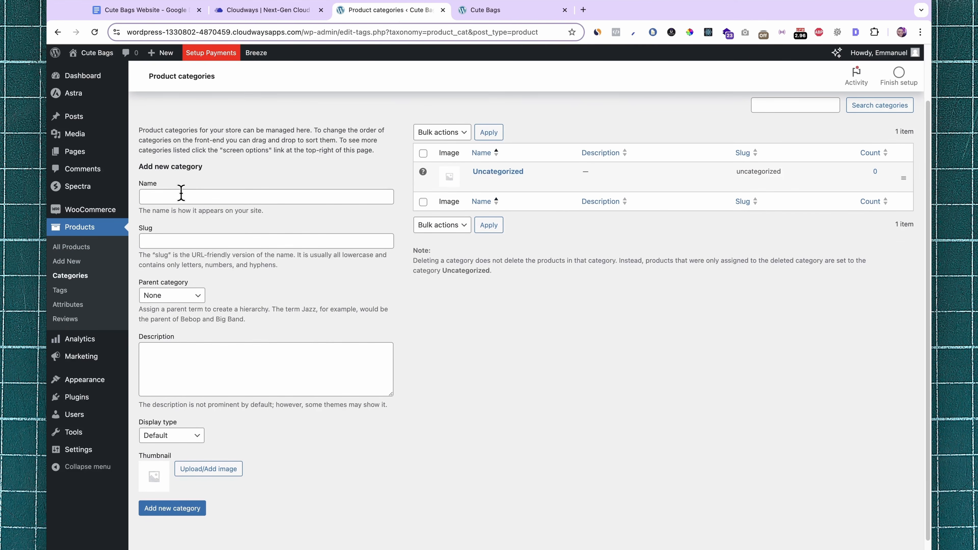
{"action": "left_click", "coordinate": [133, 10]}
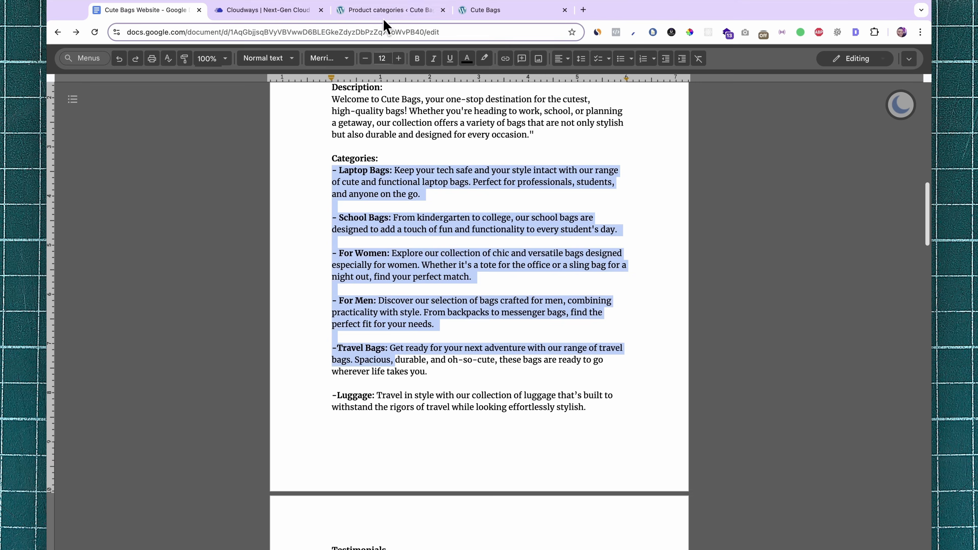
{"action": "left_click", "coordinate": [383, 11]}
{"action": "left_click", "coordinate": [191, 199]}
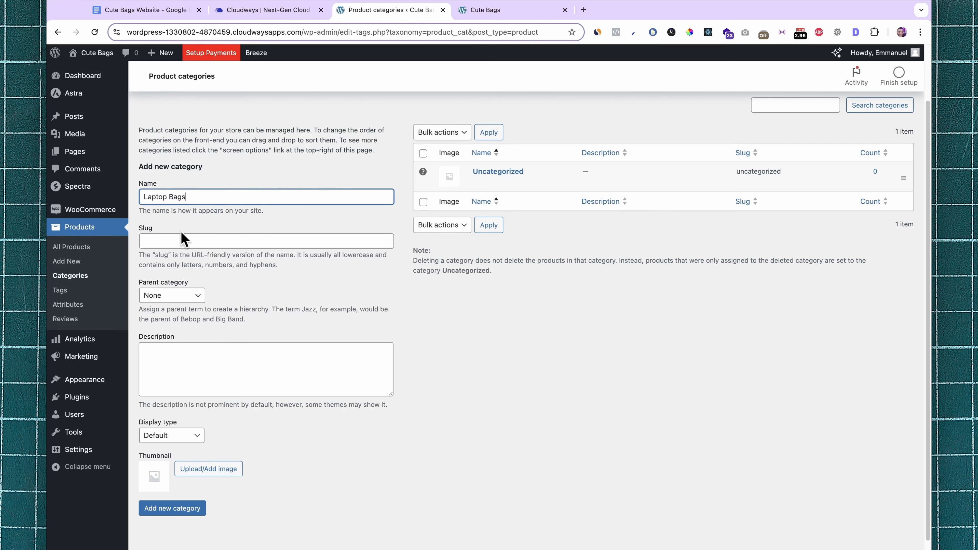
- Set the category slug to laptop-bags and leave Parent category as None
{"action": "left_click", "coordinate": [162, 237]}
{"action": "type", "text": "laptop-bags"}
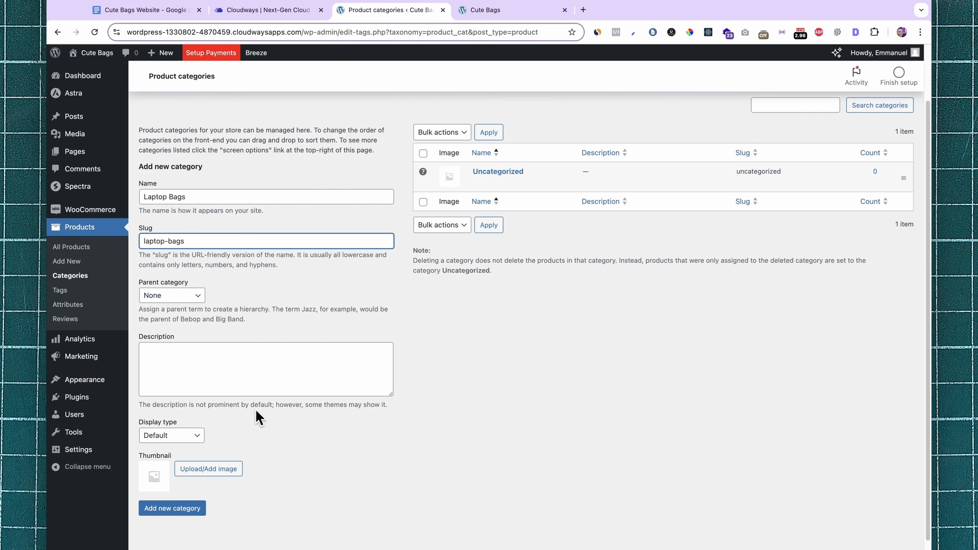
{"action": "left_click", "coordinate": [191, 299]}
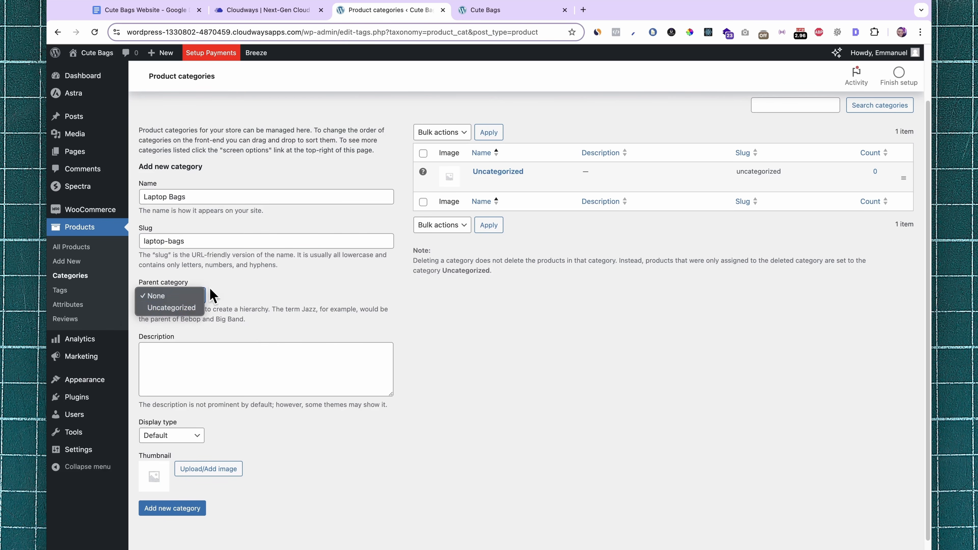
{"action": "left_click", "coordinate": [286, 310]}
- Paste the Laptop Bags description from the planning document and keep Display type Default
{"action": "left_click", "coordinate": [160, 10]}
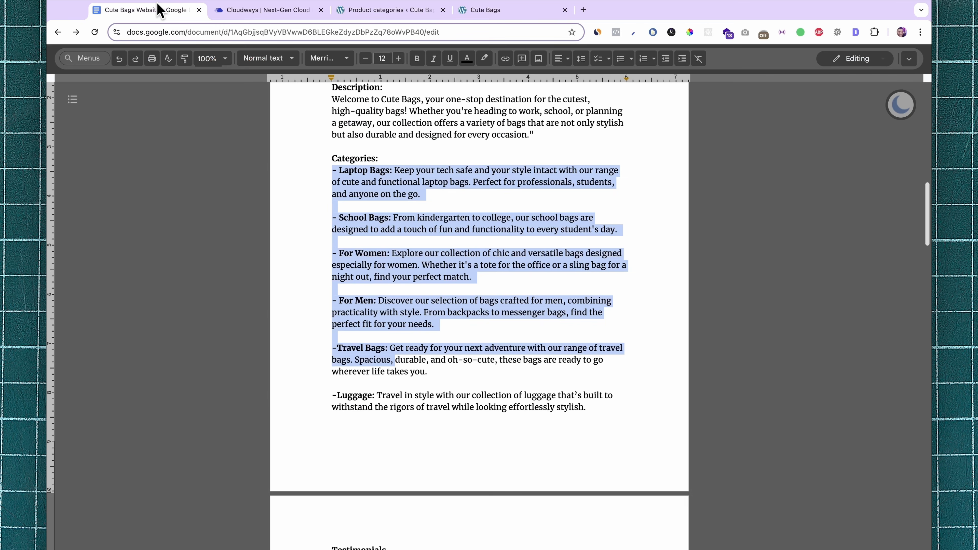
{"action": "left_click", "coordinate": [516, 253]}
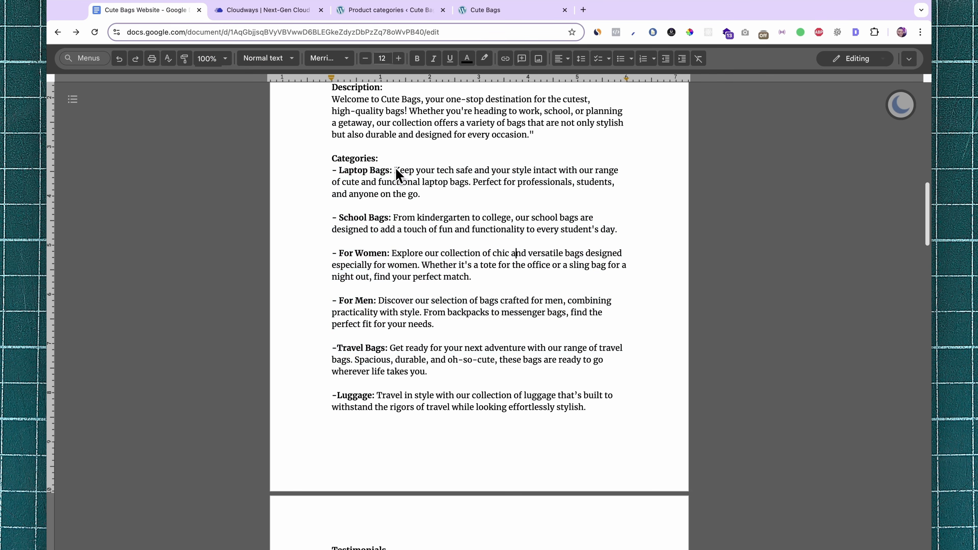
{"action": "left_click_drag", "start_coordinate": [395, 170], "coordinate": [418, 197]}
{"action": "key", "text": "super+c"}
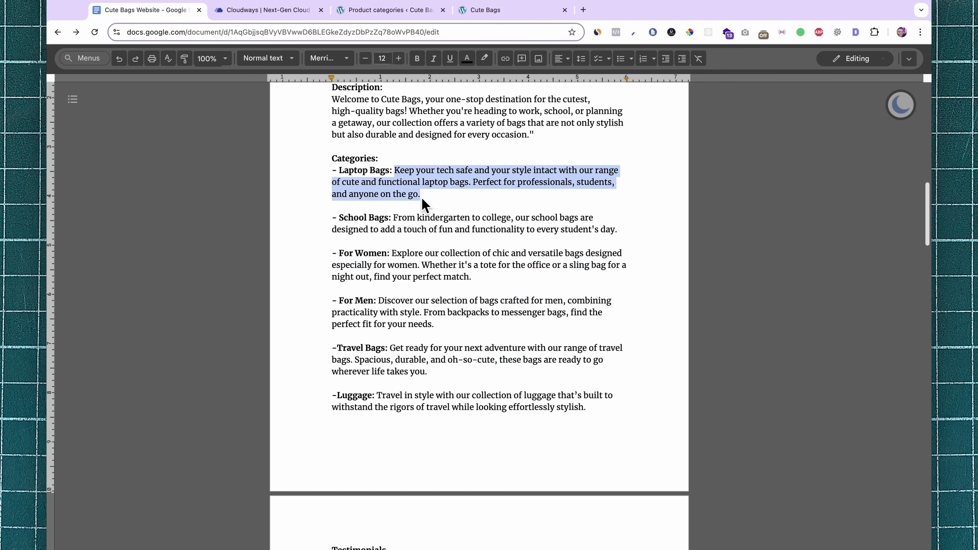
{"action": "left_click", "coordinate": [387, 10]}
{"action": "left_click", "coordinate": [187, 360]}
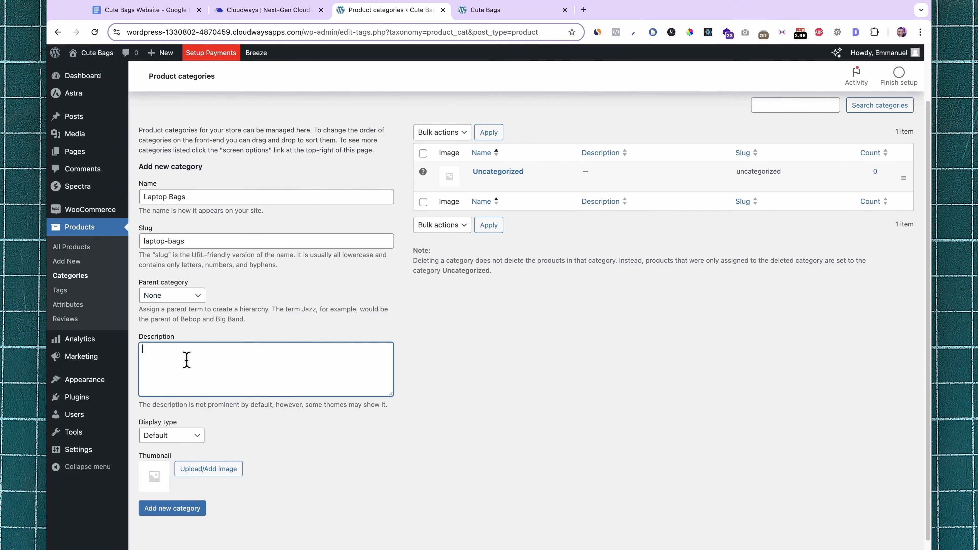
{"action": "key", "text": "super+v"}
{"action": "scroll", "coordinate": [269, 404], "scroll_direction": "down", "scroll_amount": 1}
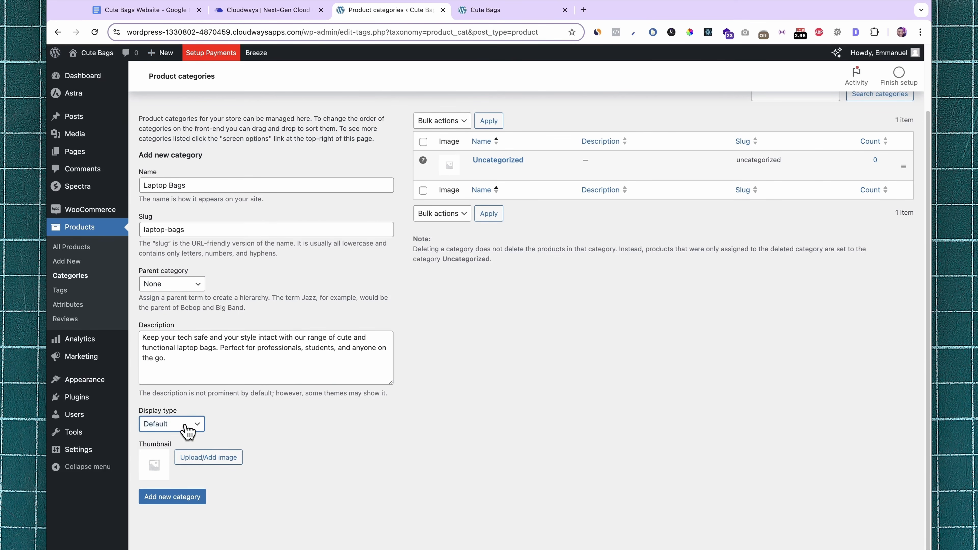
{"action": "left_click", "coordinate": [185, 424]}
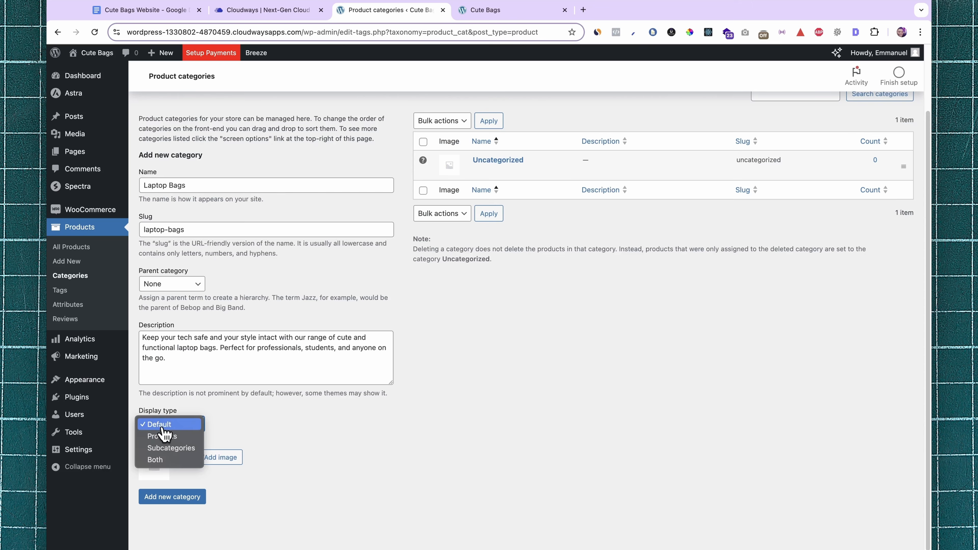
{"action": "left_click", "coordinate": [272, 427]}
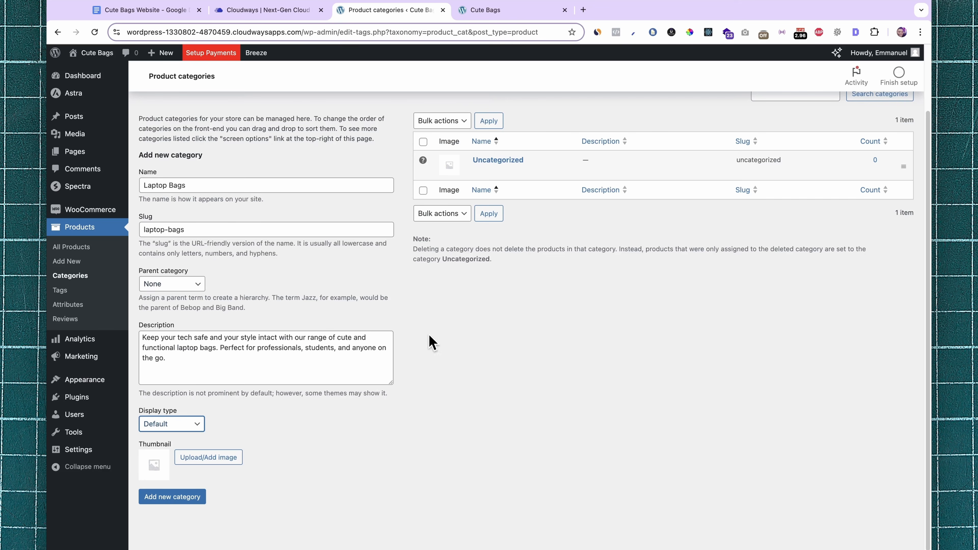
- Open the Media Library in a new tab and upload every bag image from the folder
{"action": "right_click", "coordinate": [77, 139]}
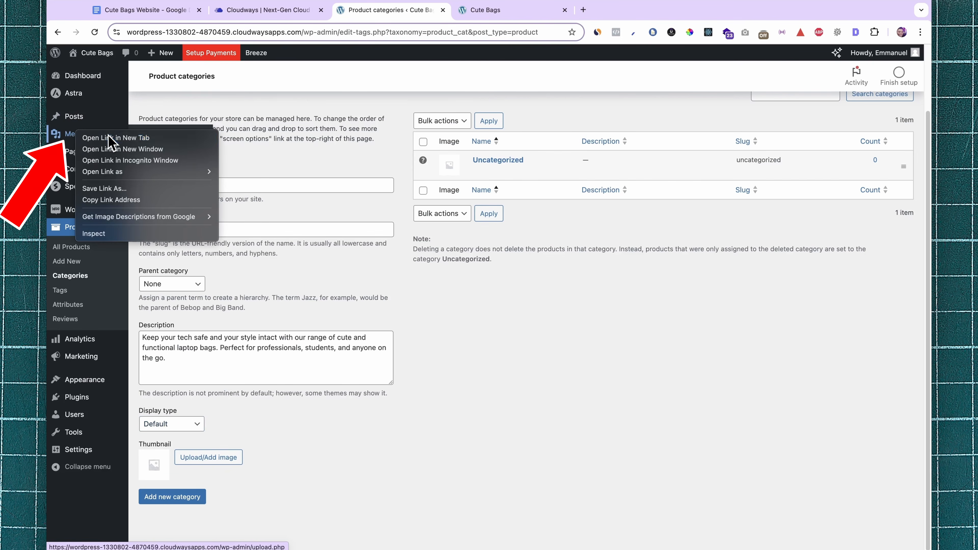
{"action": "left_click", "coordinate": [93, 134]}
{"action": "left_click", "coordinate": [518, 12]}
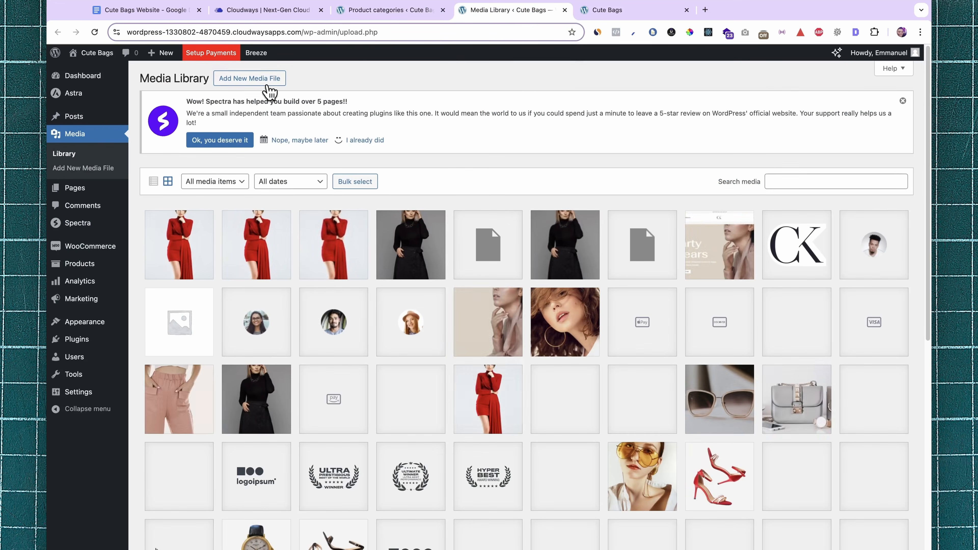
{"action": "left_click", "coordinate": [243, 79]}
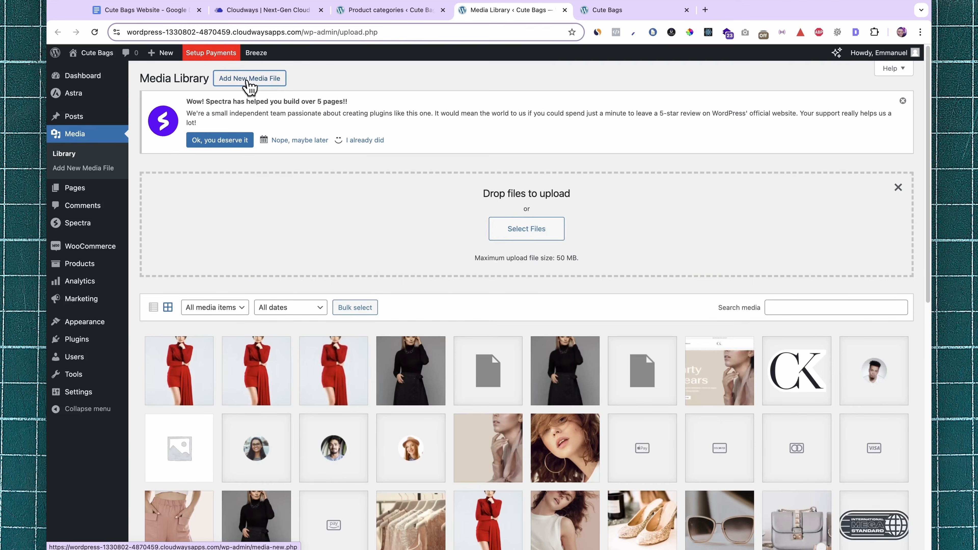
{"action": "left_click", "coordinate": [522, 231]}
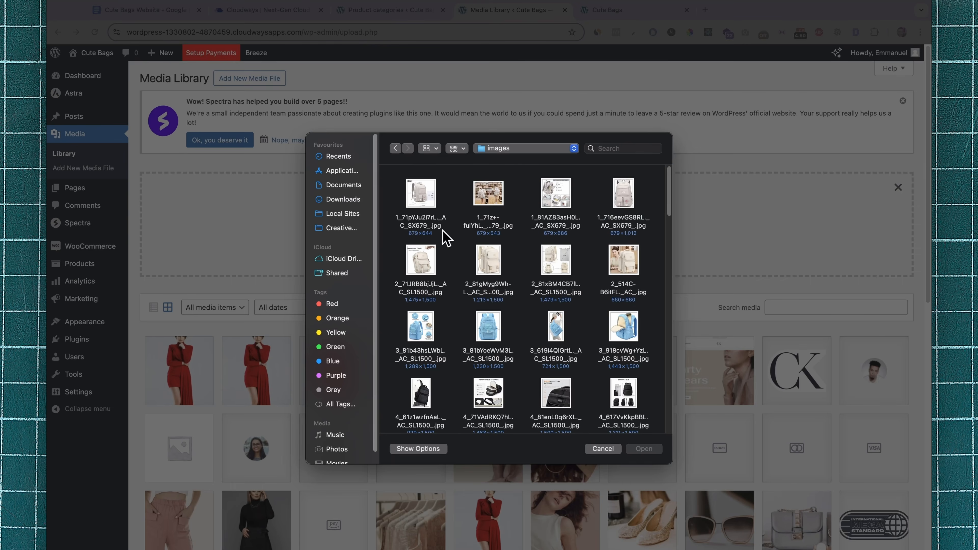
{"action": "left_click", "coordinate": [423, 211]}
{"action": "key", "text": "super+a"}
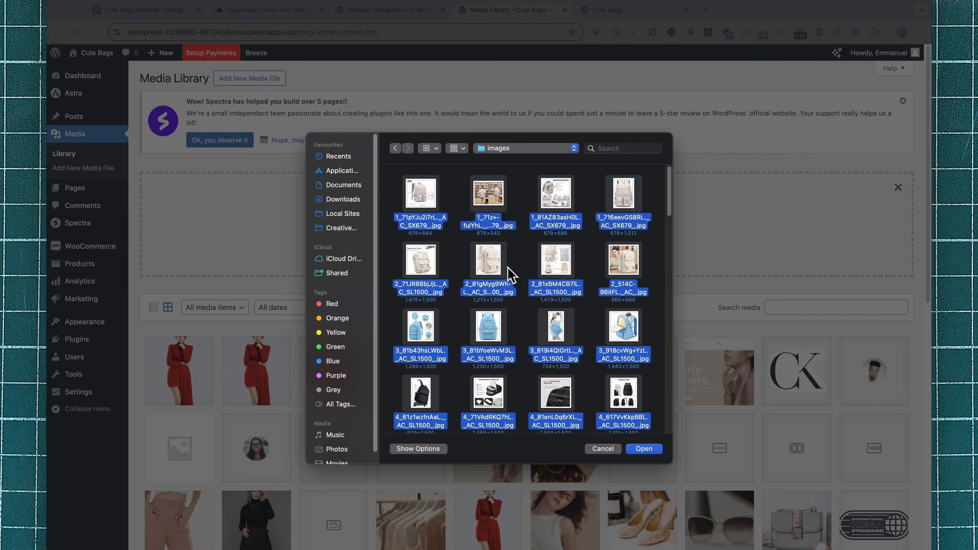
{"action": "left_click", "coordinate": [644, 449]}
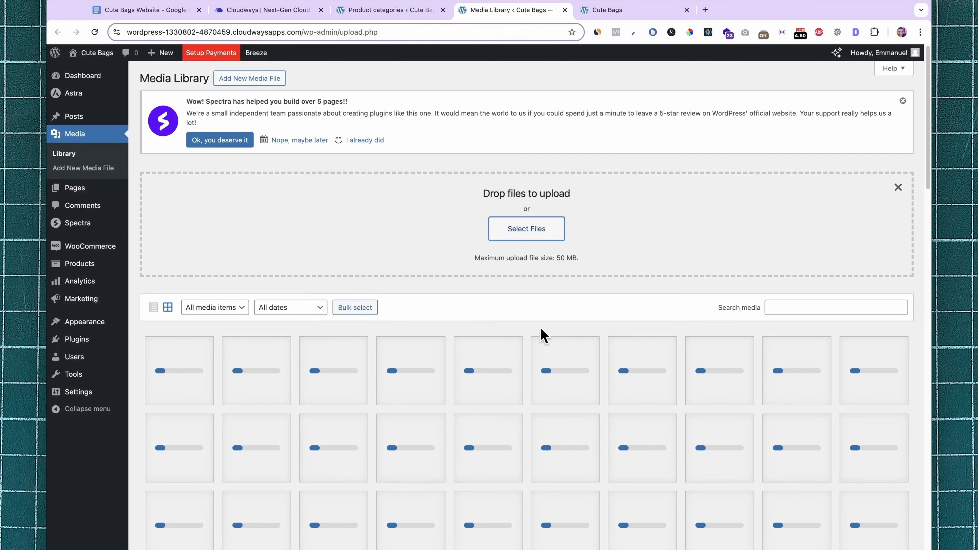
{"action": "scroll", "coordinate": [543, 335], "scroll_direction": "down", "scroll_amount": 3}
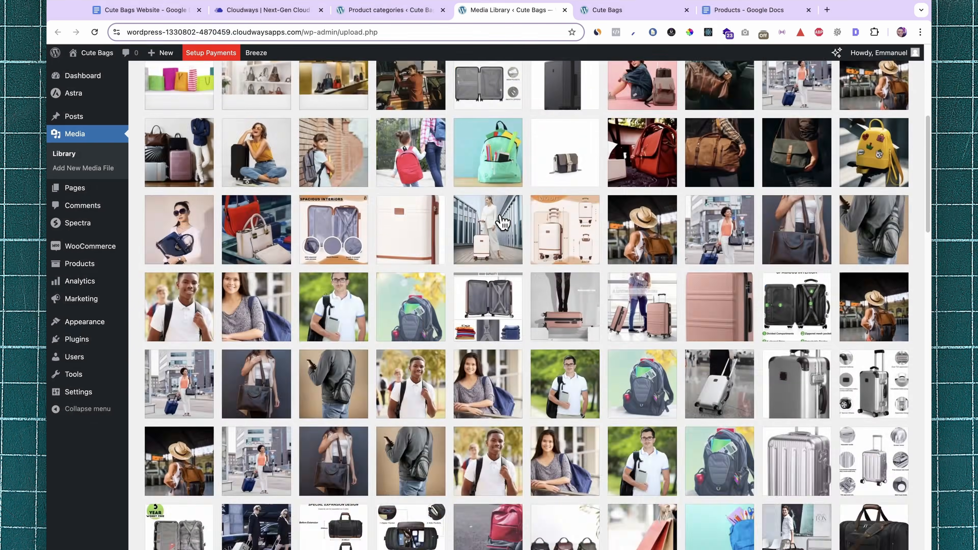
{"action": "scroll", "coordinate": [502, 222], "scroll_direction": "down", "scroll_amount": 3}
{"action": "scroll", "coordinate": [503, 222], "scroll_direction": "down", "scroll_amount": 8}
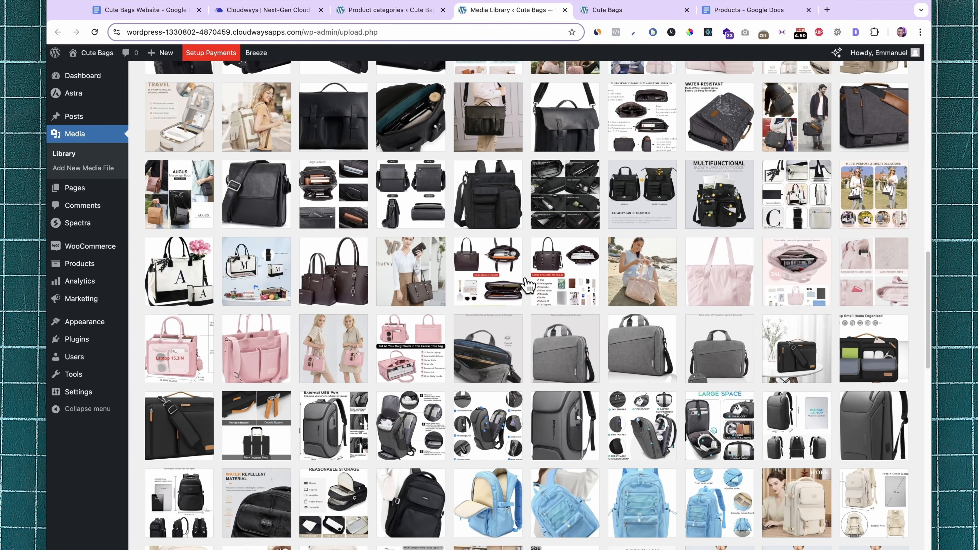
{"action": "left_click", "coordinate": [396, 10]}
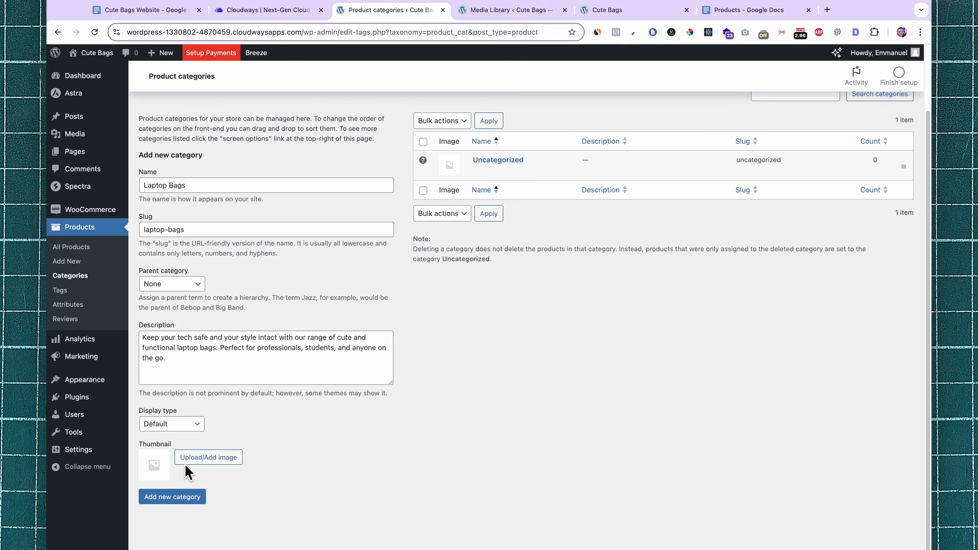
- Choose the black laptop bag photo from the Media Library as the category thumbnail
{"action": "left_click", "coordinate": [200, 459]}
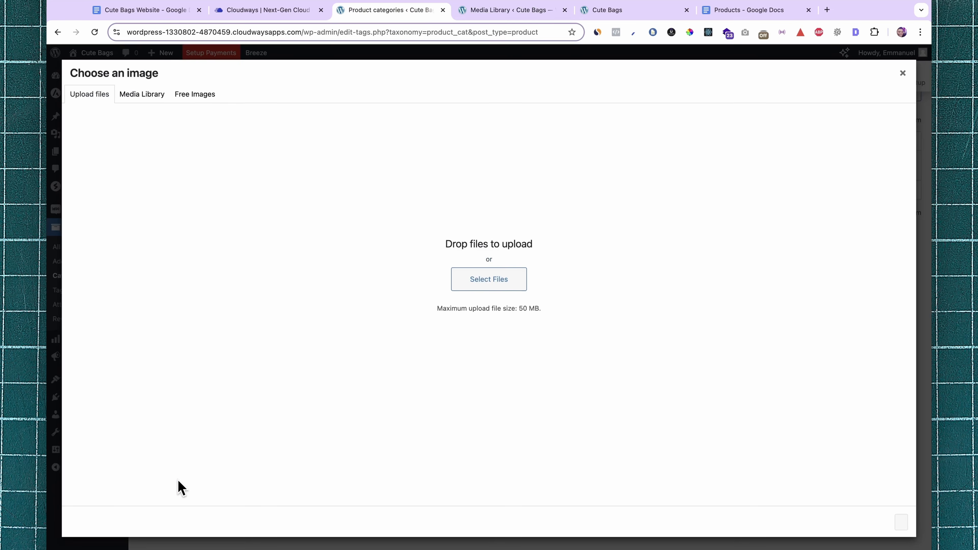
{"action": "left_click", "coordinate": [146, 100]}
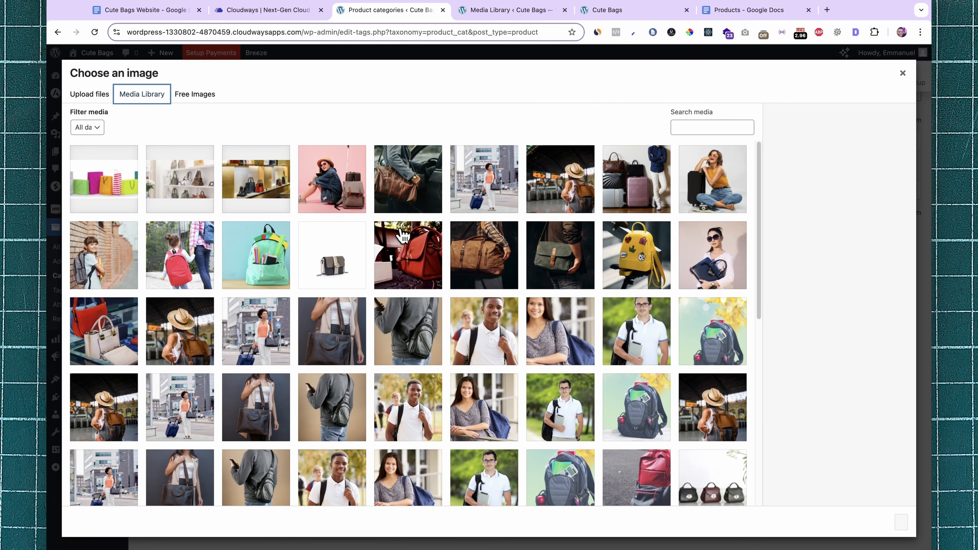
{"action": "scroll", "coordinate": [418, 351], "scroll_direction": "down", "scroll_amount": 2}
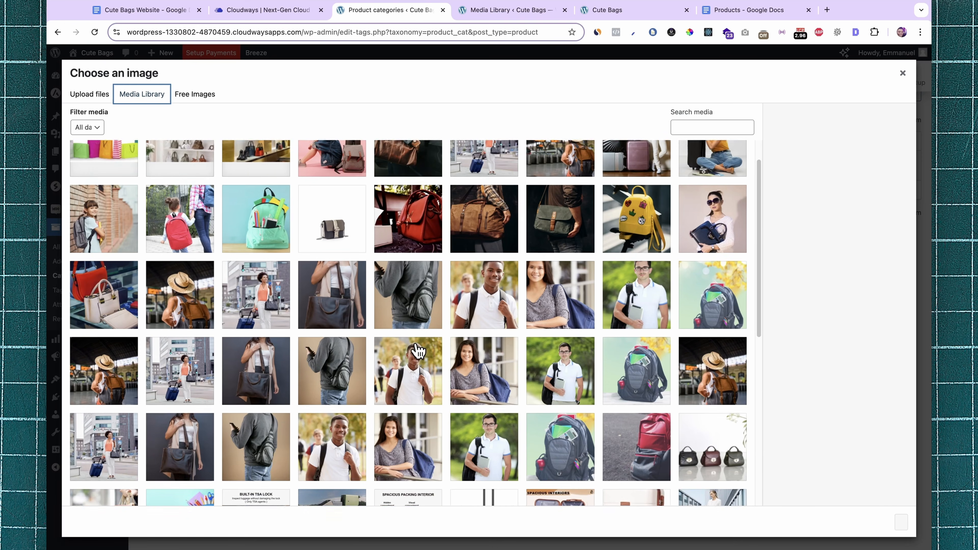
{"action": "scroll", "coordinate": [418, 350], "scroll_direction": "down", "scroll_amount": 5}
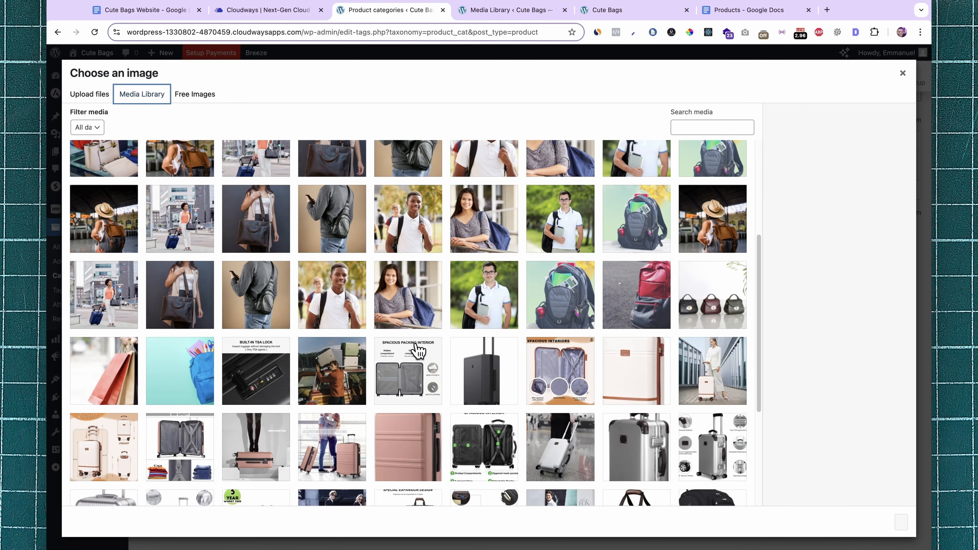
{"action": "scroll", "coordinate": [418, 350], "scroll_direction": "down", "scroll_amount": 6}
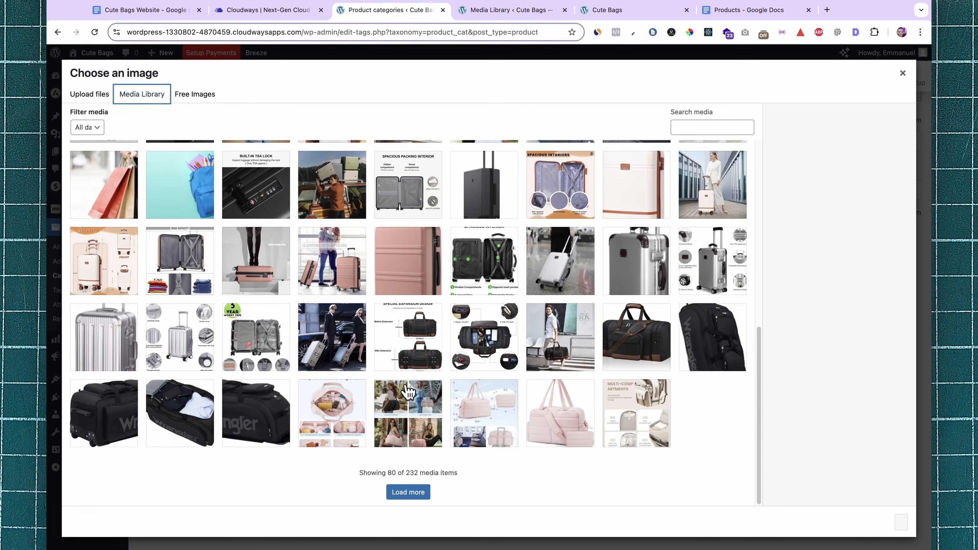
{"action": "left_click", "coordinate": [418, 495]}
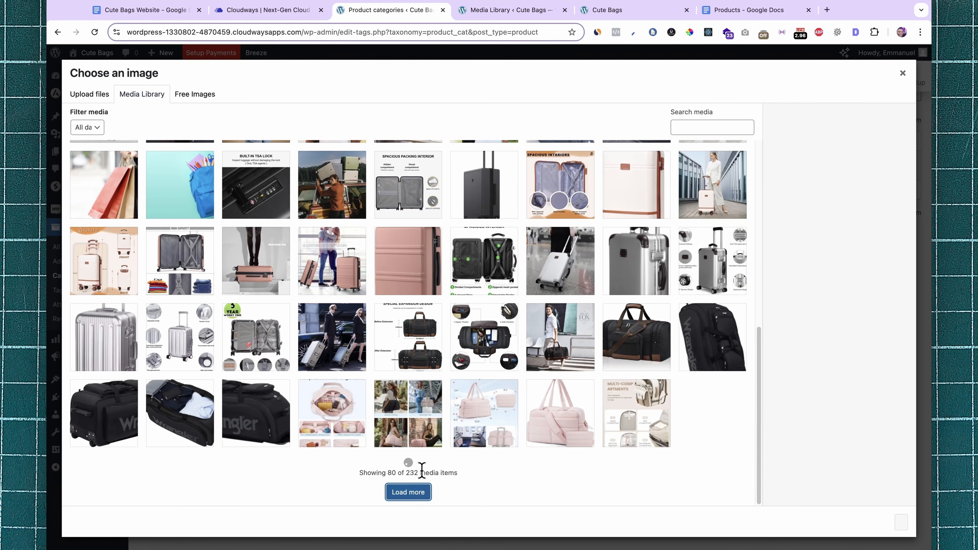
{"action": "scroll", "coordinate": [424, 478], "scroll_direction": "down", "scroll_amount": 12}
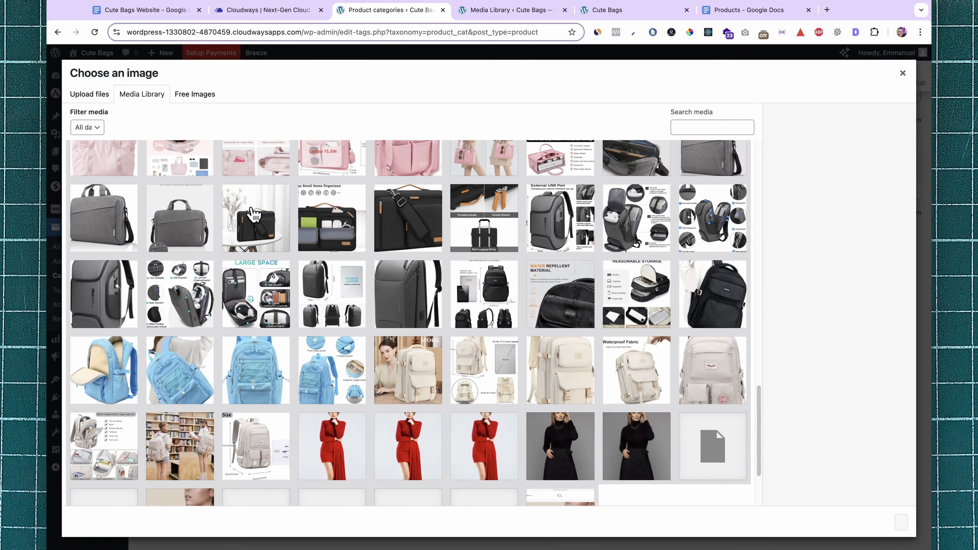
{"action": "left_click", "coordinate": [254, 214]}
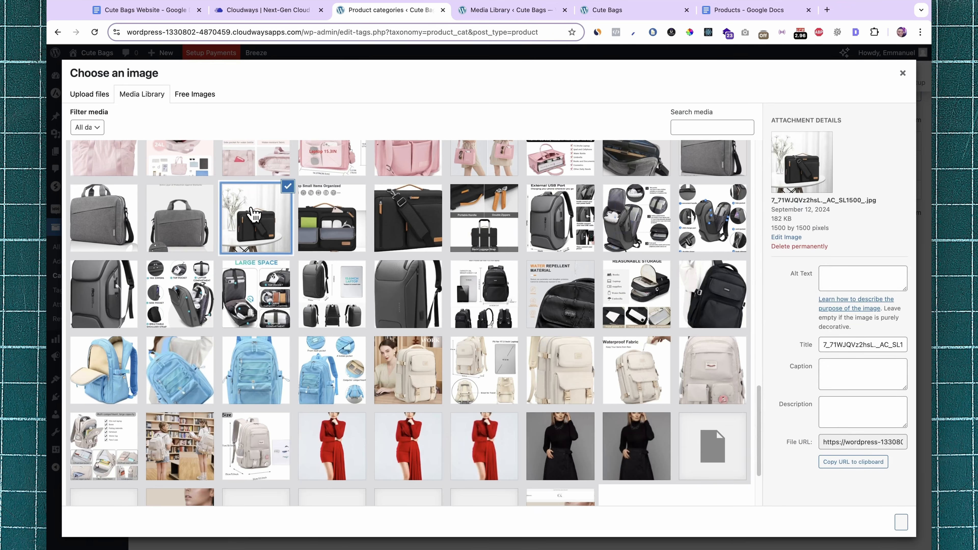
{"action": "left_click", "coordinate": [901, 522]}
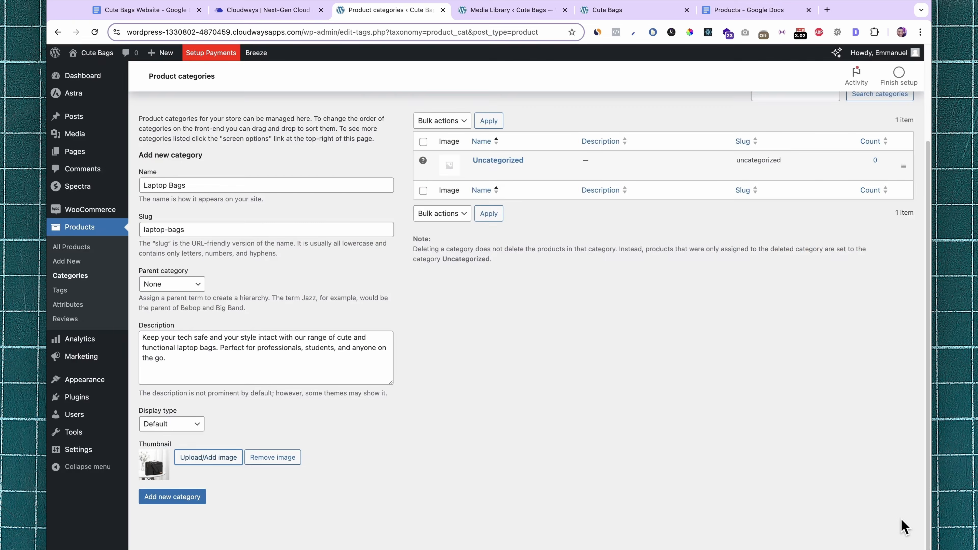
- Add the Laptop Bags category, then select the School Bags heading in the Cute Bags notes
{"action": "left_click", "coordinate": [172, 497]}
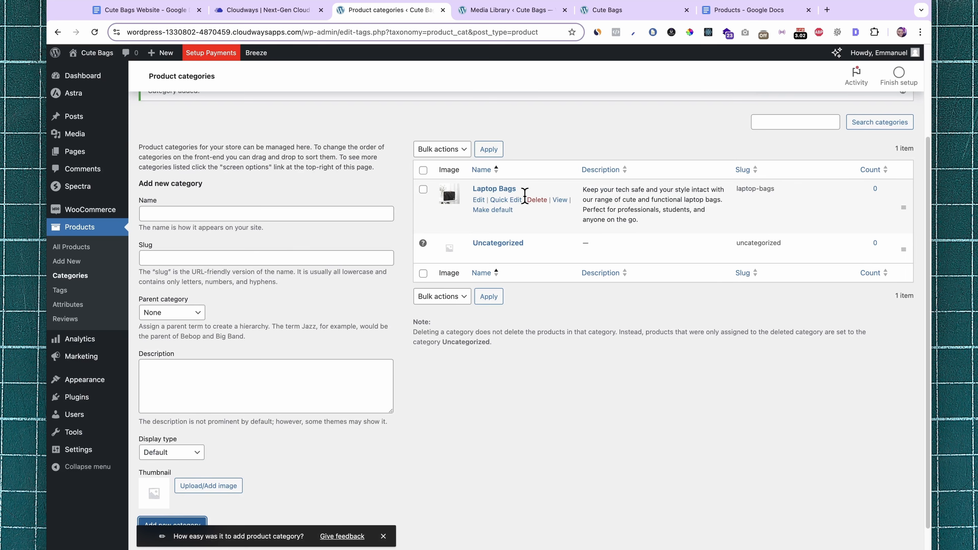
{"action": "left_click", "coordinate": [155, 12]}
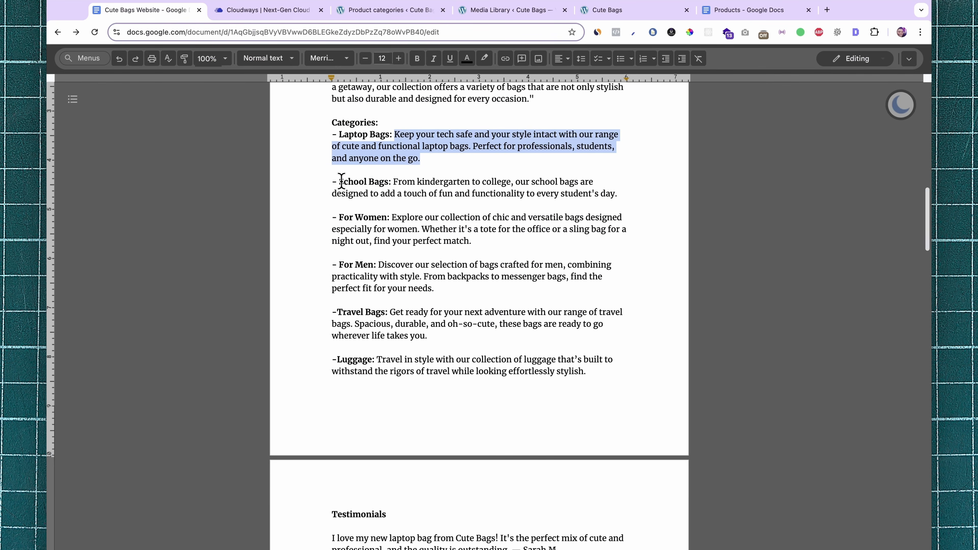
{"action": "left_click_drag", "start_coordinate": [341, 181], "coordinate": [386, 181]}
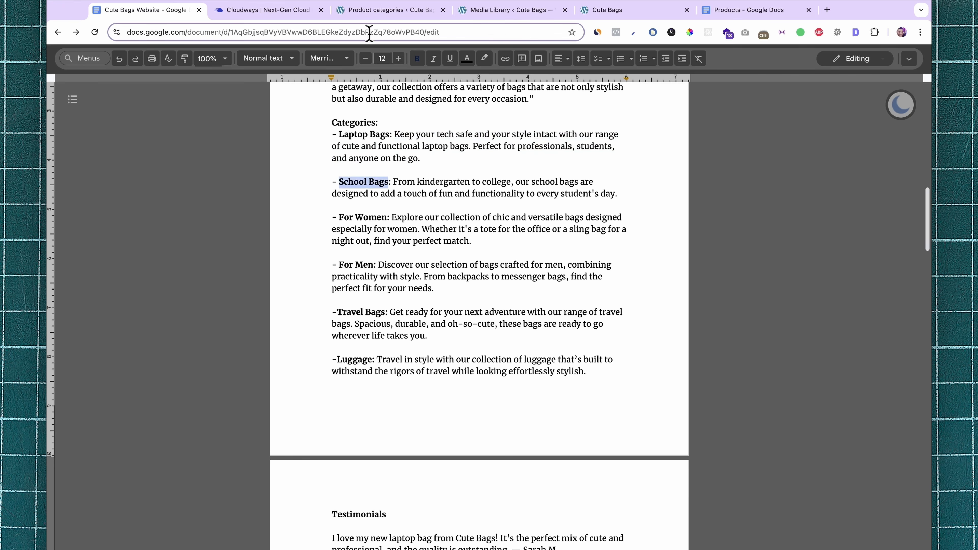
- Enter School Bags as name, school-bags as slug, and paste the notes' school bags description
{"action": "left_click", "coordinate": [379, 10]}
{"action": "left_click", "coordinate": [179, 210]}
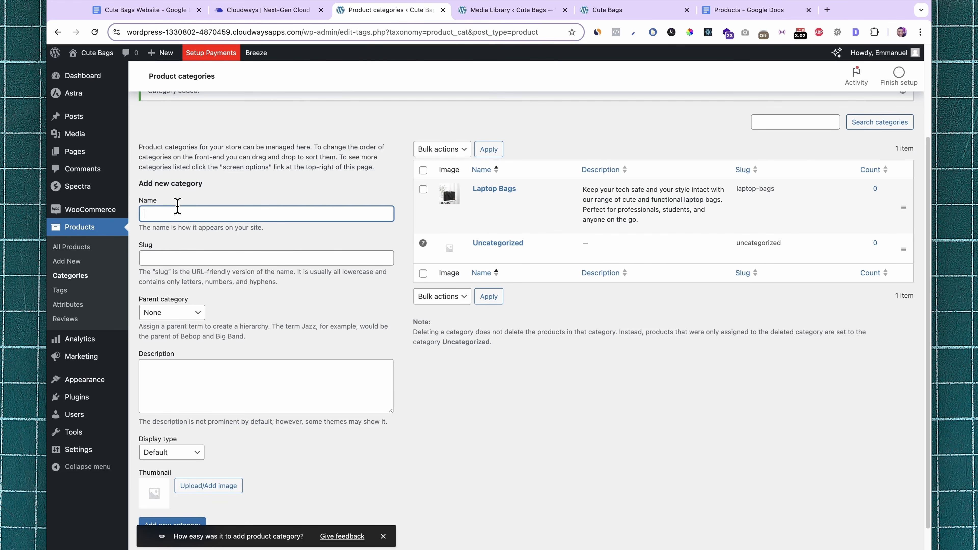
{"action": "left_click", "coordinate": [170, 257]}
{"action": "type", "text": "school-bags"}
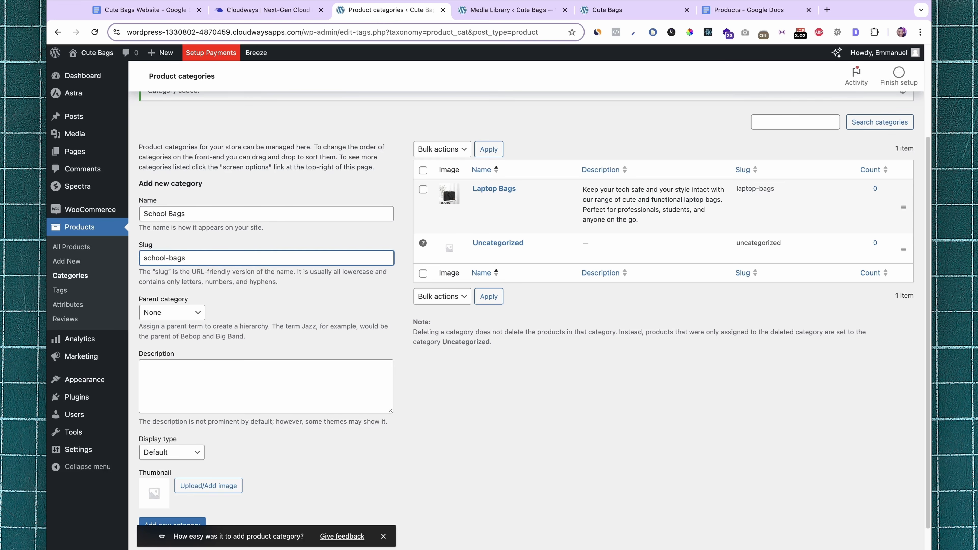
{"action": "left_click", "coordinate": [150, 11]}
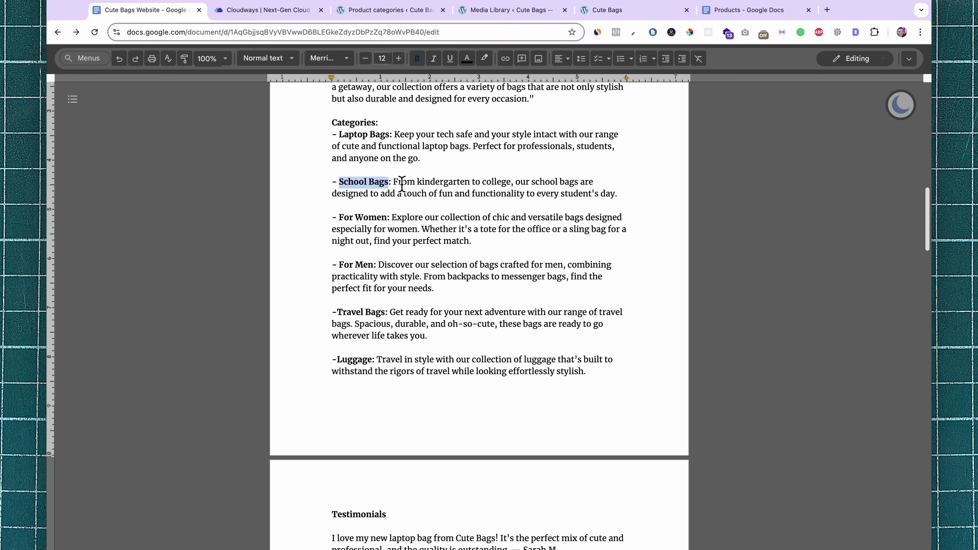
{"action": "left_click_drag", "start_coordinate": [393, 182], "coordinate": [622, 193]}
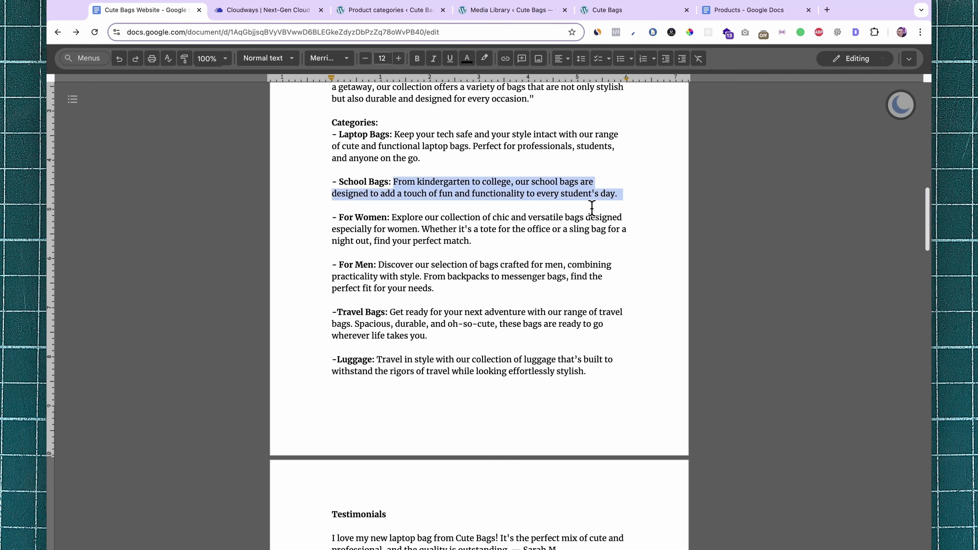
{"action": "left_click", "coordinate": [358, 10]}
{"action": "left_click", "coordinate": [178, 372]}
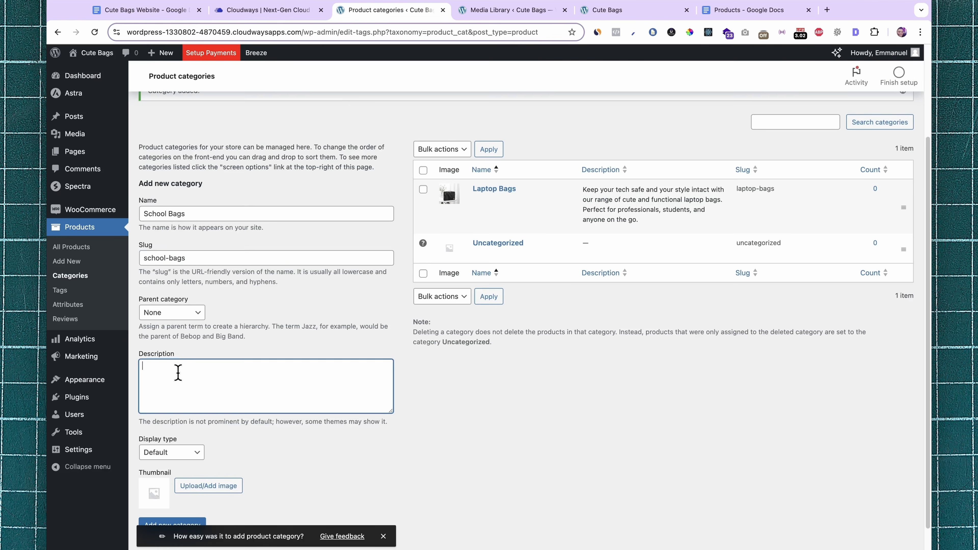
{"action": "type", "text": "From kindergarten to college, our school bags are designed to add a touch of fun and functionality to every student's day!"}
{"action": "scroll", "coordinate": [179, 373], "scroll_direction": "down", "scroll_amount": 1}
- Set the girl-with-backpack photo as thumbnail and add the School Bags category
{"action": "left_click", "coordinate": [197, 464]}
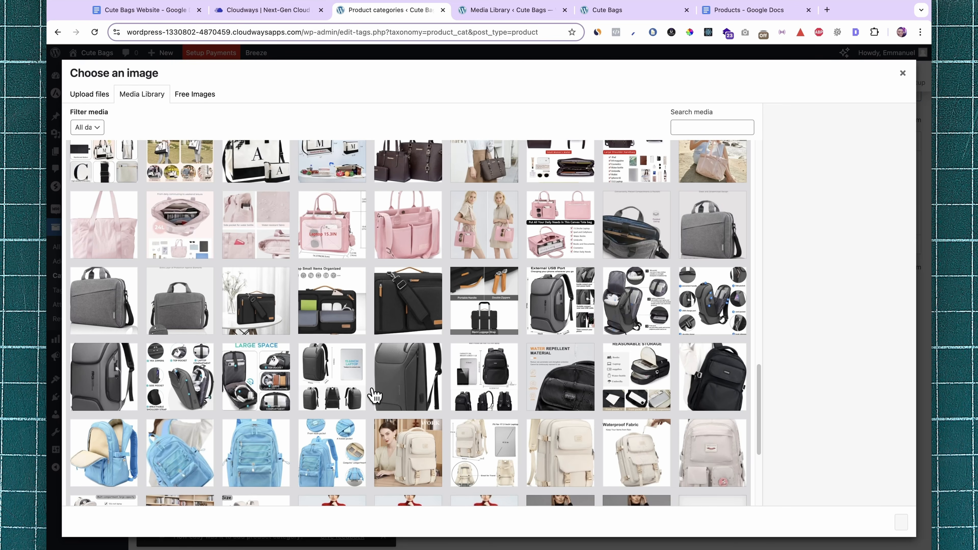
{"action": "scroll", "coordinate": [371, 398], "scroll_direction": "down", "scroll_amount": 5}
{"action": "scroll", "coordinate": [111, 257], "scroll_direction": "up", "scroll_amount": 15}
{"action": "left_click", "coordinate": [112, 258]}
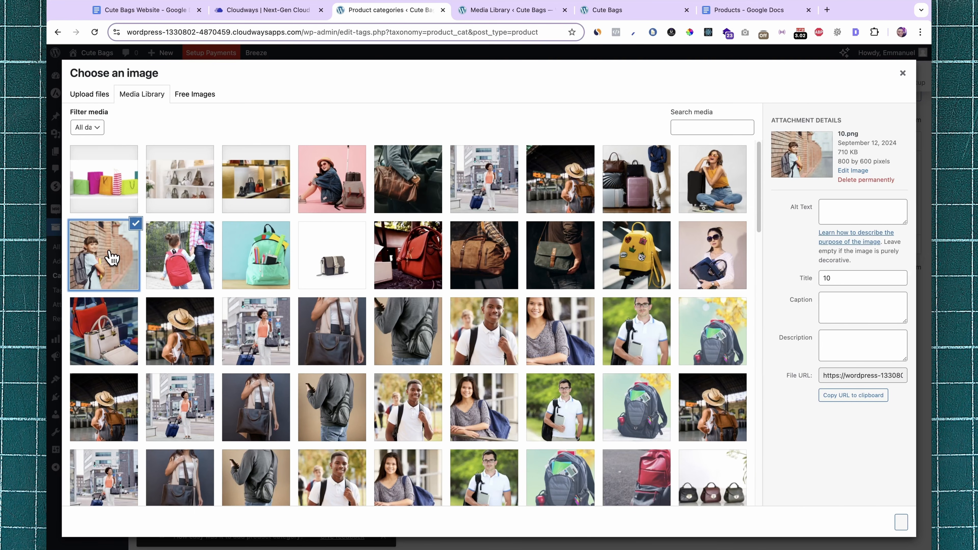
{"action": "left_click", "coordinate": [901, 528]}
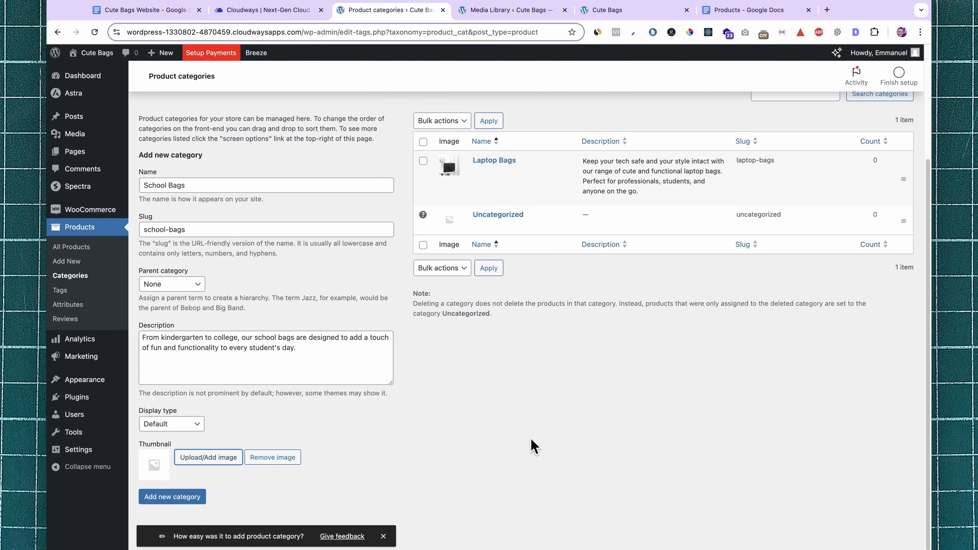
{"action": "left_click", "coordinate": [175, 497]}
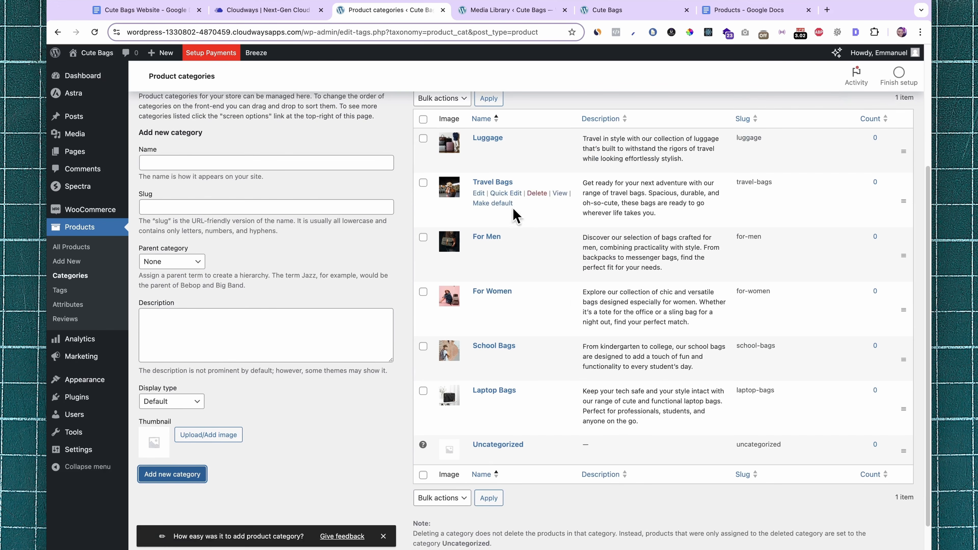
- After reviewing the six categories, start a new blank product from the products list
{"action": "scroll", "coordinate": [497, 366], "scroll_direction": "up", "scroll_amount": 1}
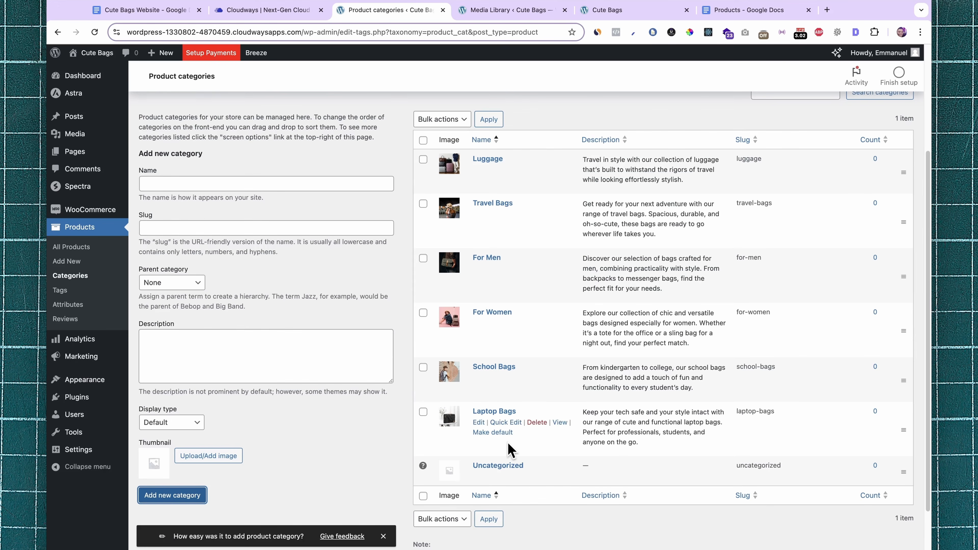
{"action": "left_click", "coordinate": [68, 293]}
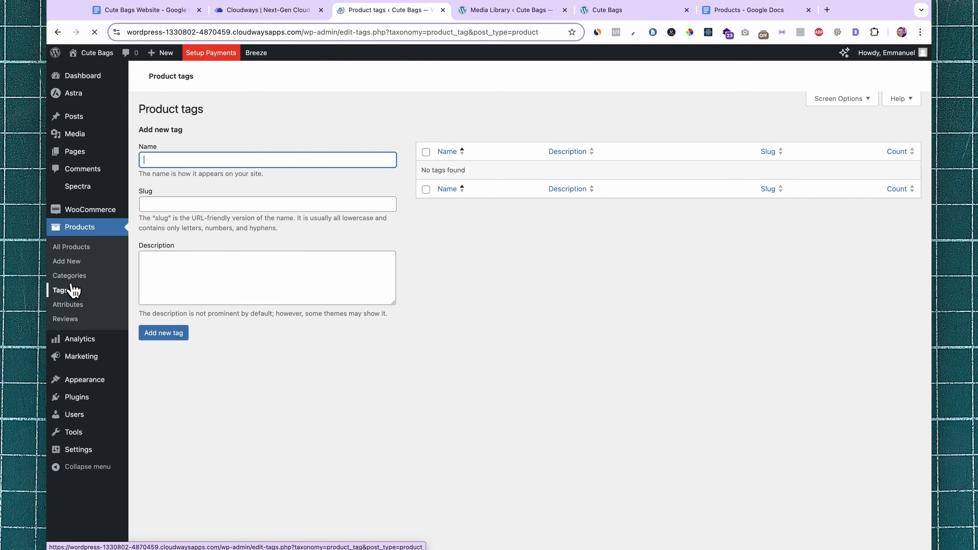
{"action": "left_click", "coordinate": [69, 249]}
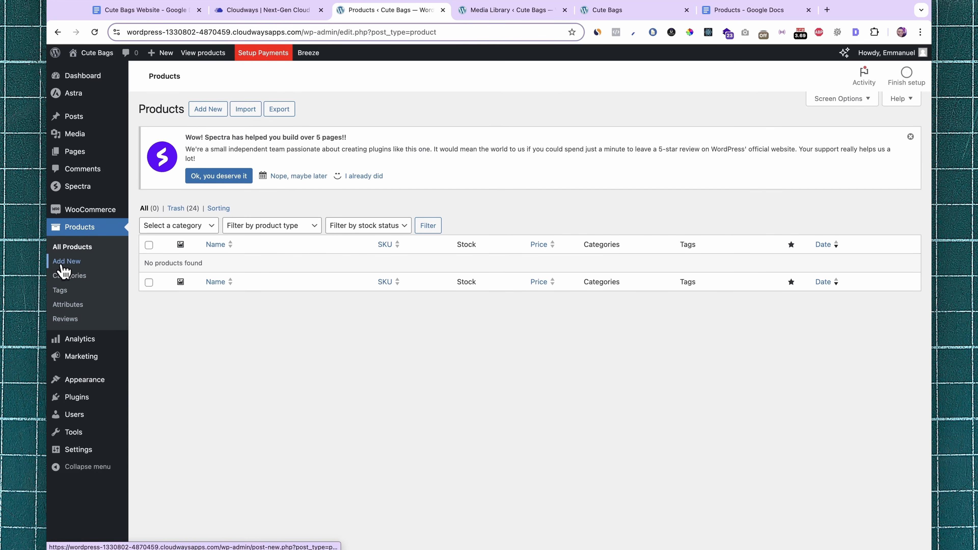
{"action": "left_click", "coordinate": [67, 261]}
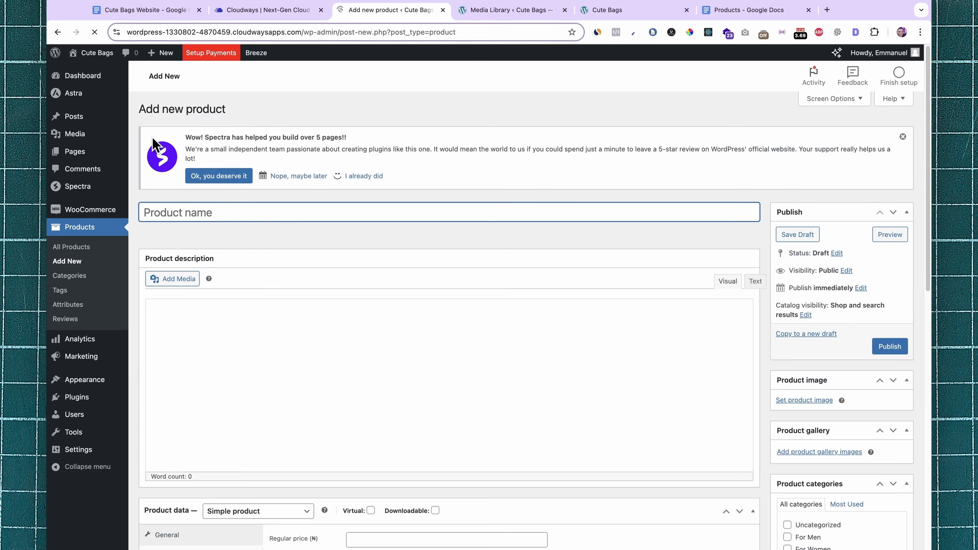
- Copy 'Makukke School Backpack' from the product details doc into the product name
{"action": "left_click", "coordinate": [790, 11]}
{"action": "scroll", "coordinate": [362, 230], "scroll_direction": "up", "scroll_amount": 20}
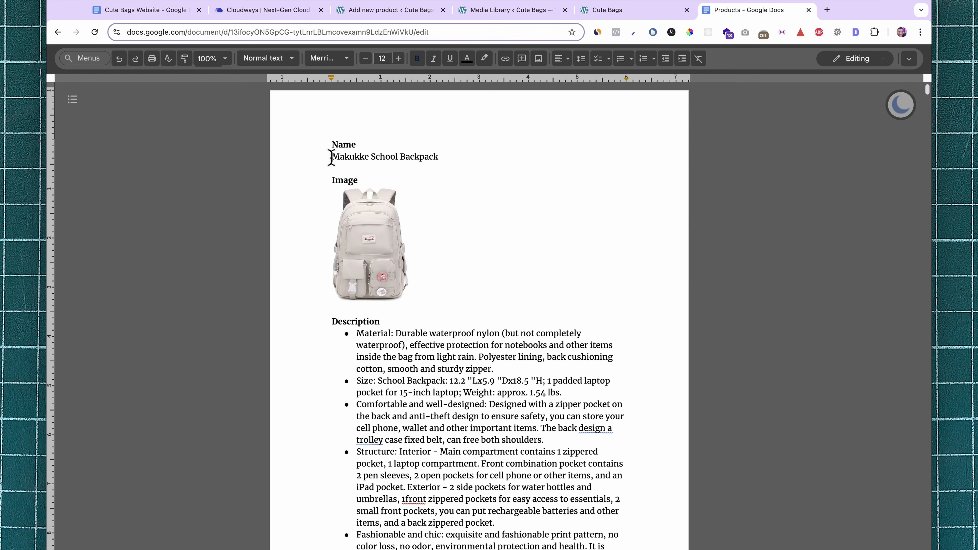
{"action": "left_click_drag", "start_coordinate": [332, 157], "coordinate": [462, 157]}
{"action": "key", "text": "super+c"}
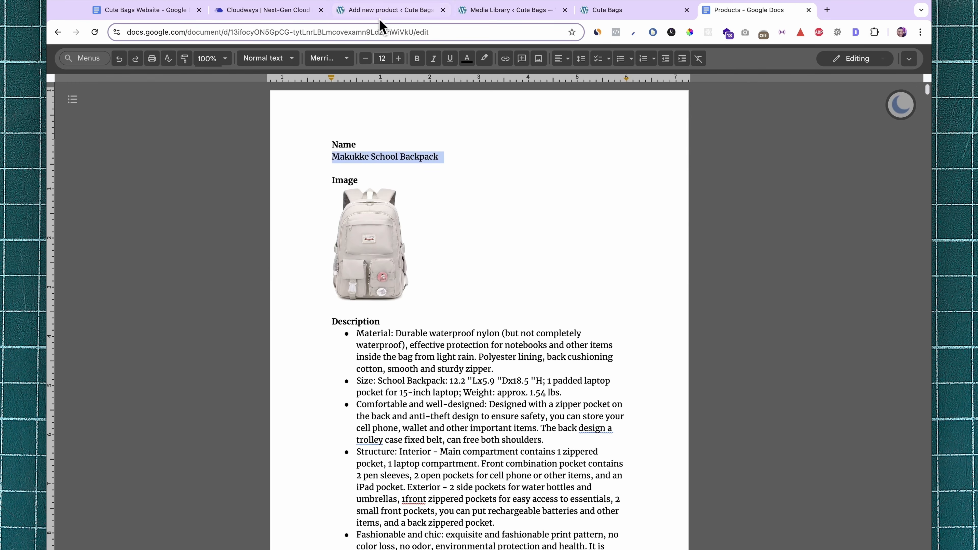
{"action": "left_click", "coordinate": [383, 11]}
{"action": "left_click", "coordinate": [194, 220]}
{"action": "key", "text": "super+v"}
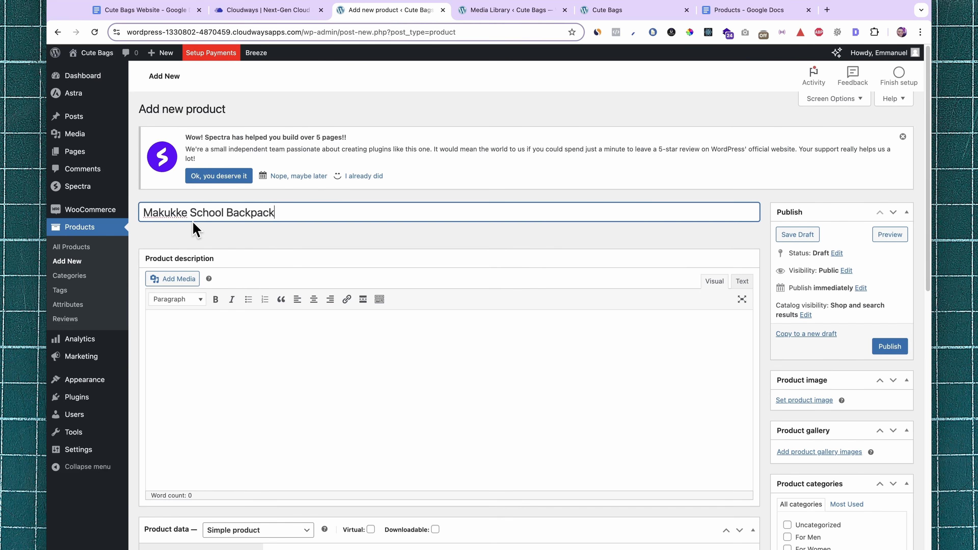
{"action": "scroll", "coordinate": [298, 298], "scroll_direction": "down", "scroll_amount": 5}
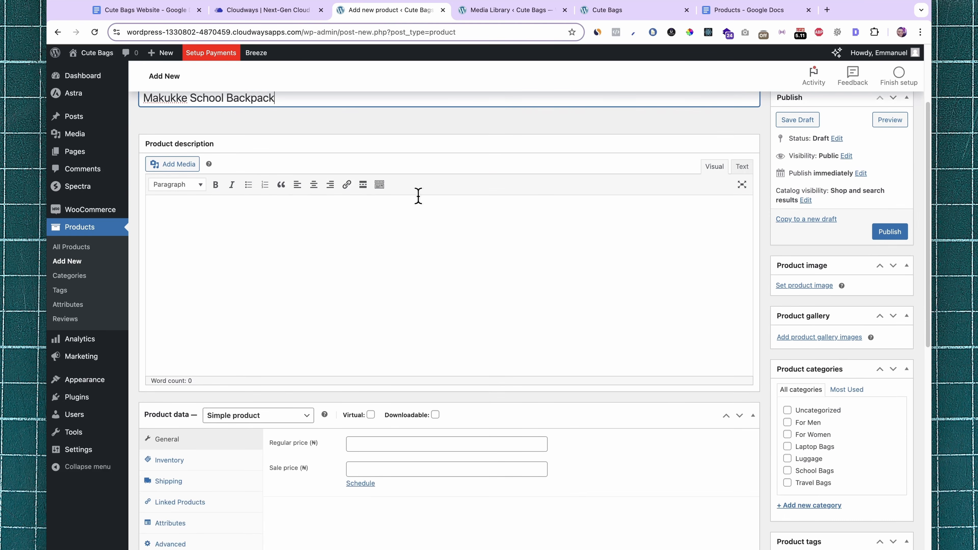
- Paste the five description bullets from the product doc into the product description
{"action": "left_click", "coordinate": [738, 11]}
{"action": "scroll", "coordinate": [514, 372], "scroll_direction": "down", "scroll_amount": 1}
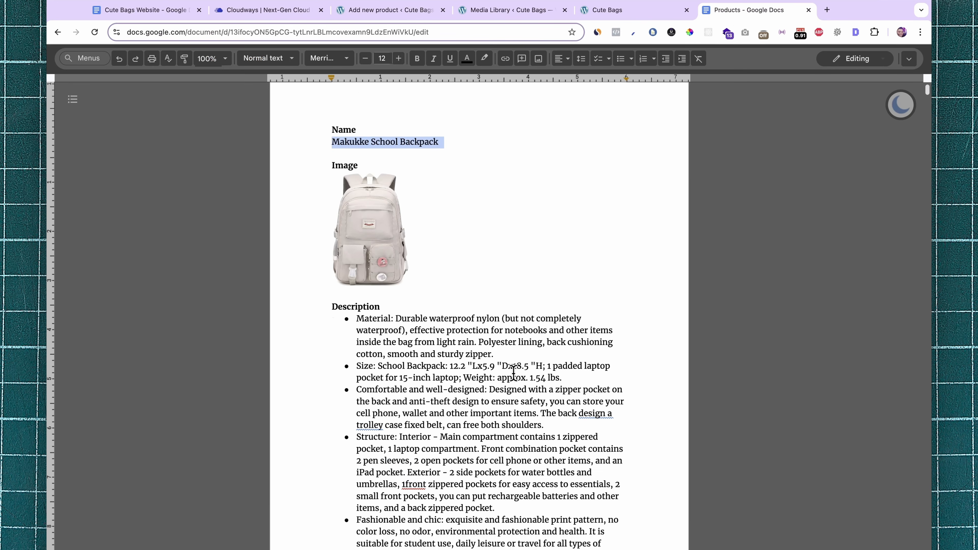
{"action": "scroll", "coordinate": [514, 372], "scroll_direction": "down", "scroll_amount": 3}
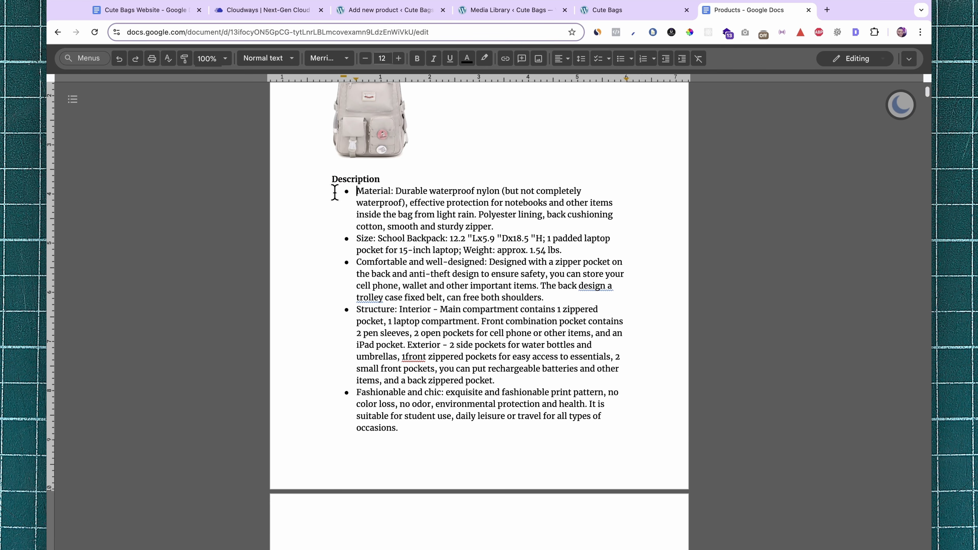
{"action": "left_click_drag", "start_coordinate": [334, 192], "coordinate": [422, 428]}
{"action": "key", "text": "super+c"}
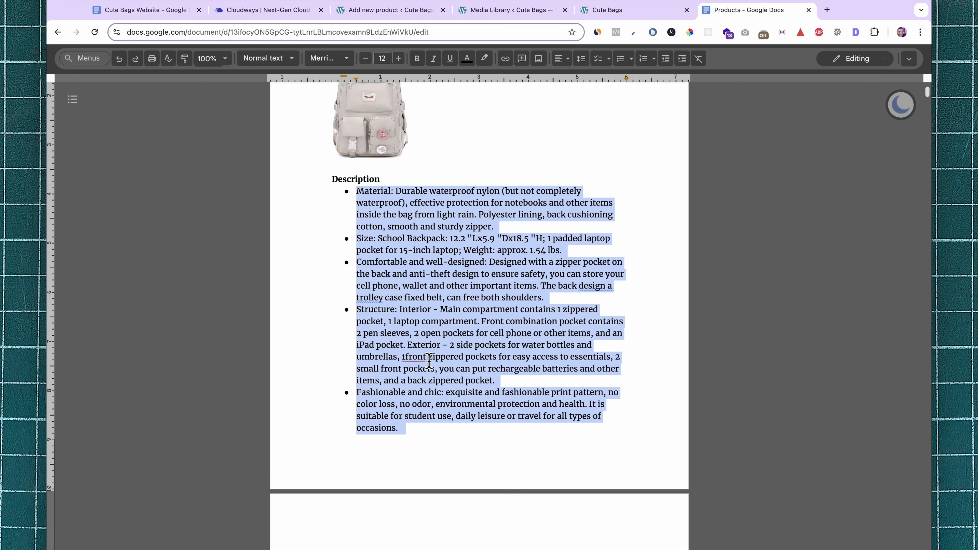
{"action": "left_click", "coordinate": [391, 10]}
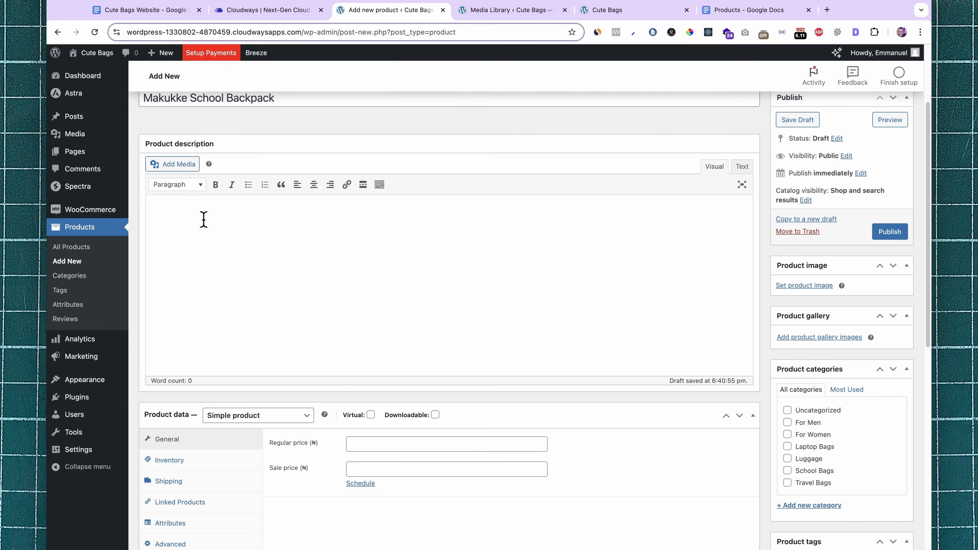
{"action": "left_click", "coordinate": [203, 220]}
{"action": "key", "text": "super+v"}
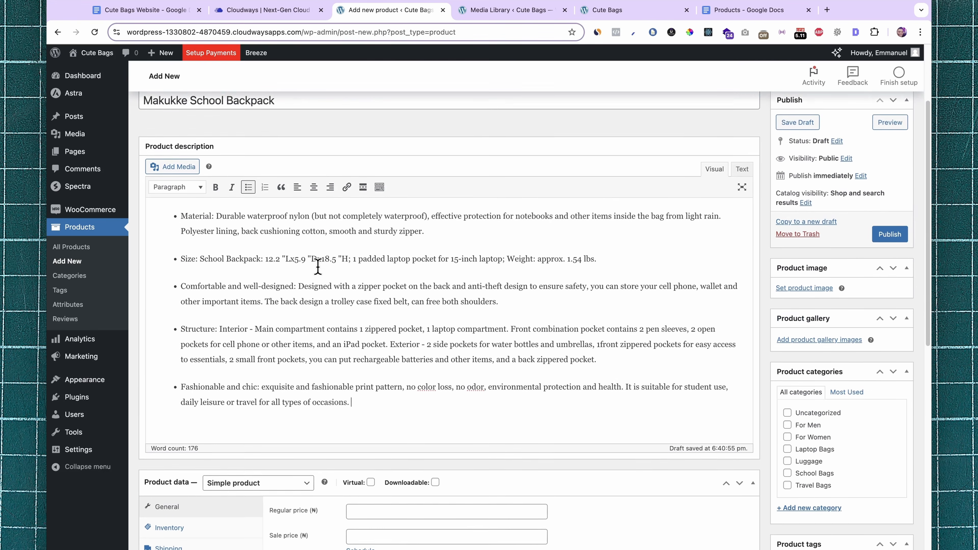
{"action": "scroll", "coordinate": [389, 400], "scroll_direction": "down", "scroll_amount": 5}
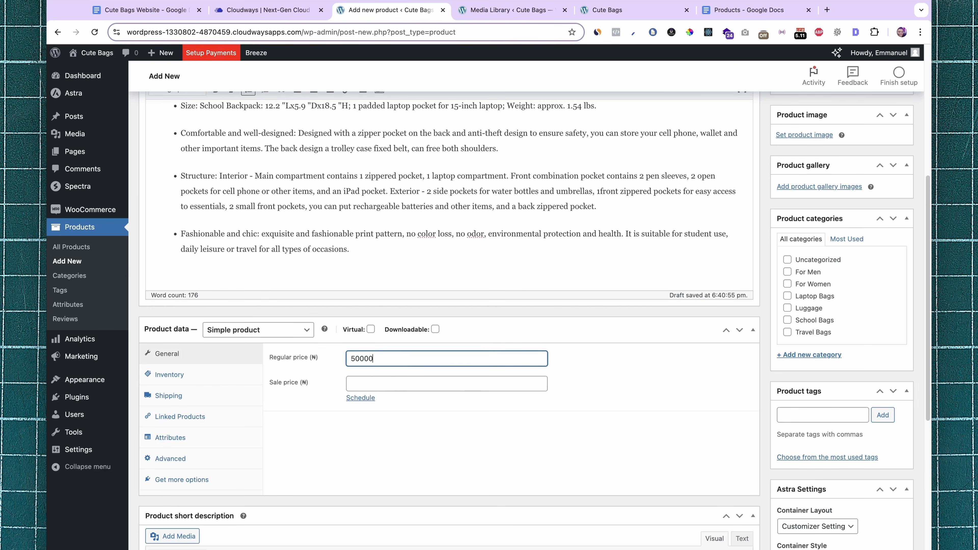
- Enter a sale price of 28000 for the backpack
{"action": "left_click", "coordinate": [394, 379]}
{"action": "type", "text": "28000"}
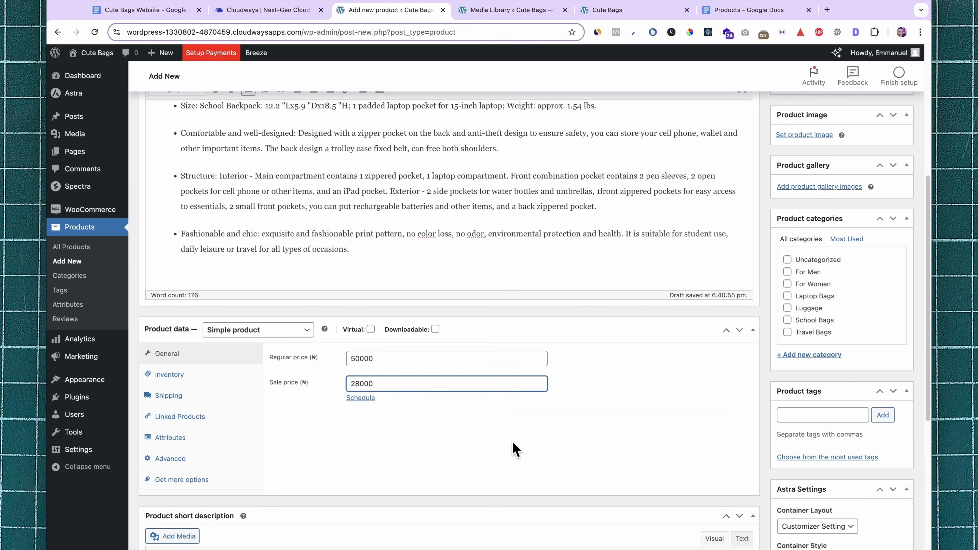
{"action": "left_click", "coordinate": [514, 444]}
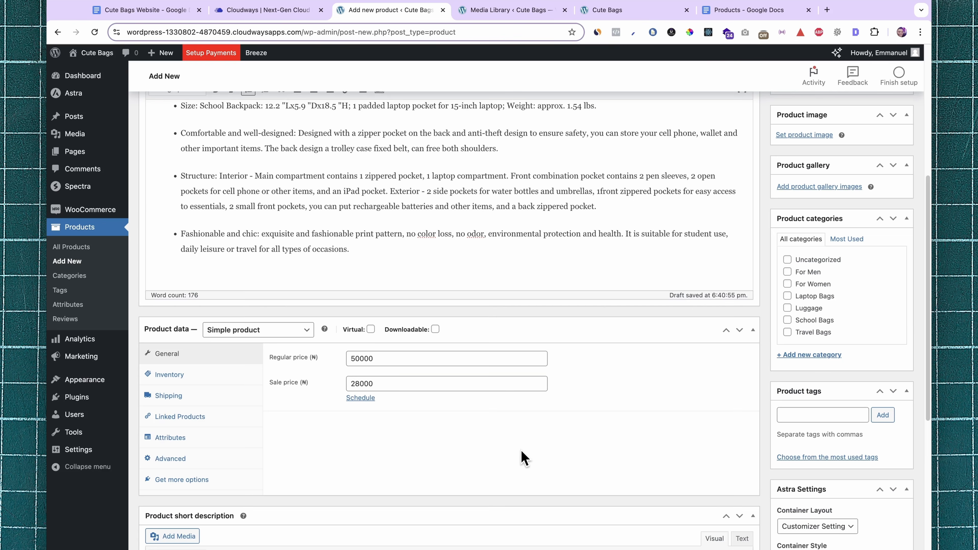
{"action": "scroll", "coordinate": [510, 471], "scroll_direction": "down", "scroll_amount": 6}
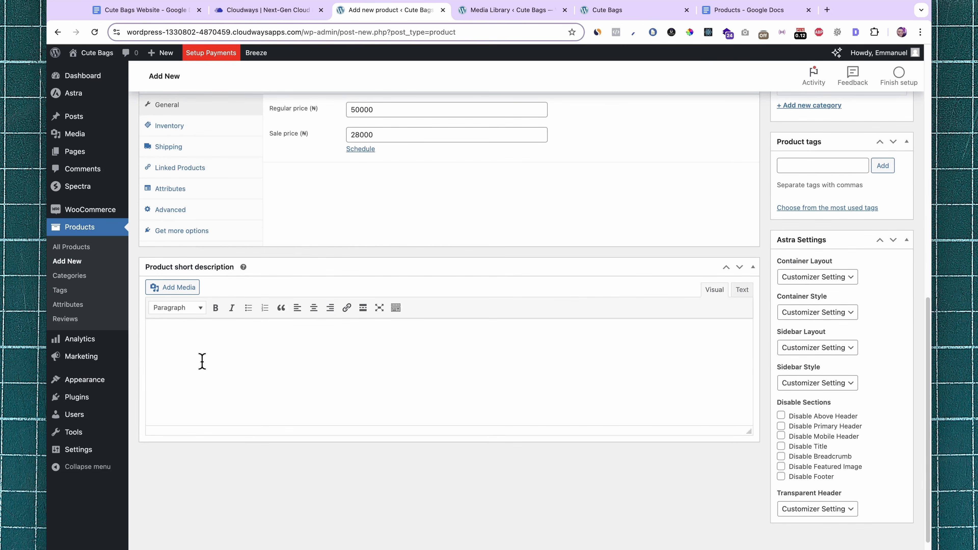
- Paste '15.6 Inch College Cute Bookbag and Casual Daypack' as the short description and check its category in the doc
{"action": "left_click", "coordinate": [742, 11]}
{"action": "scroll", "coordinate": [581, 371], "scroll_direction": "down", "scroll_amount": 5}
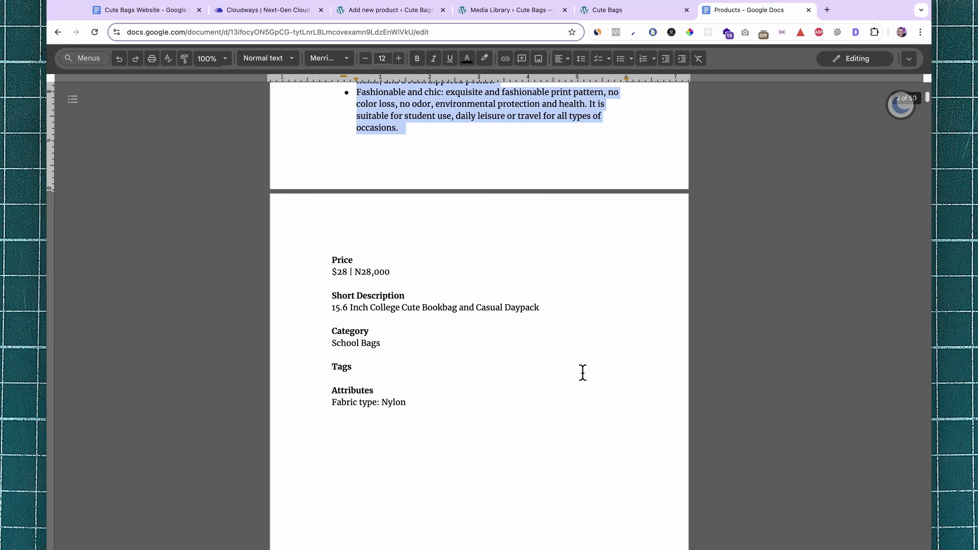
{"action": "left_click_drag", "start_coordinate": [325, 287], "coordinate": [553, 298]}
{"action": "key", "text": "super+c"}
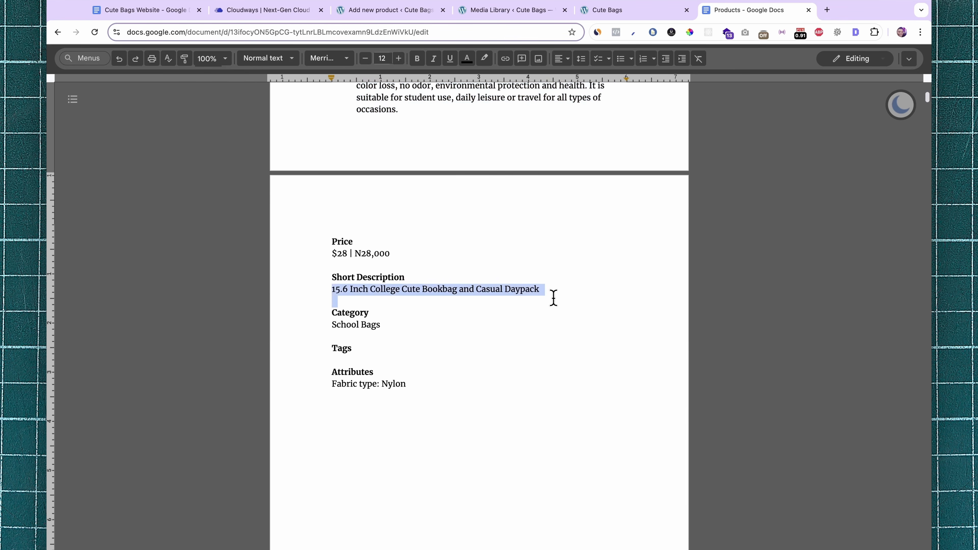
{"action": "left_click", "coordinate": [393, 14]}
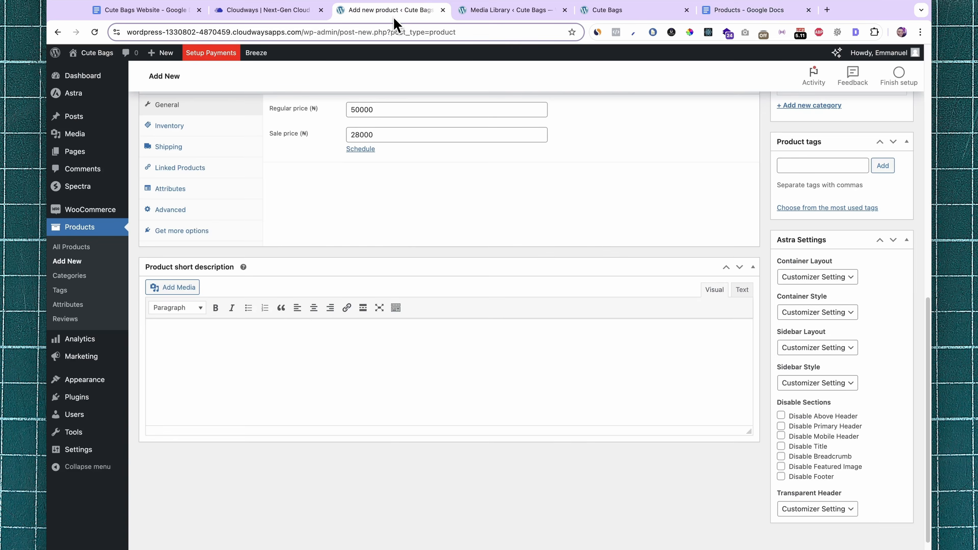
{"action": "key", "text": "super+v"}
{"action": "scroll", "coordinate": [487, 382], "scroll_direction": "up", "scroll_amount": 5}
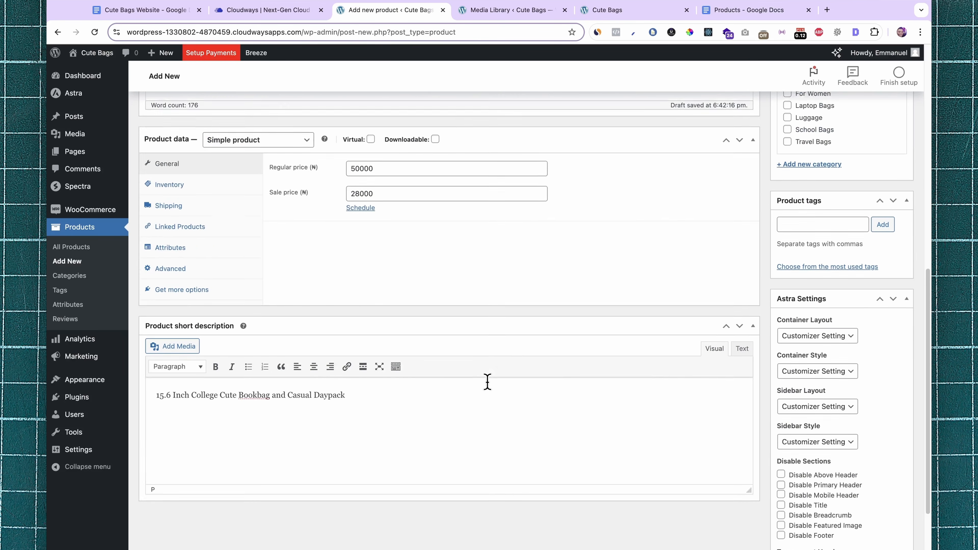
{"action": "scroll", "coordinate": [771, 262], "scroll_direction": "up", "scroll_amount": 2}
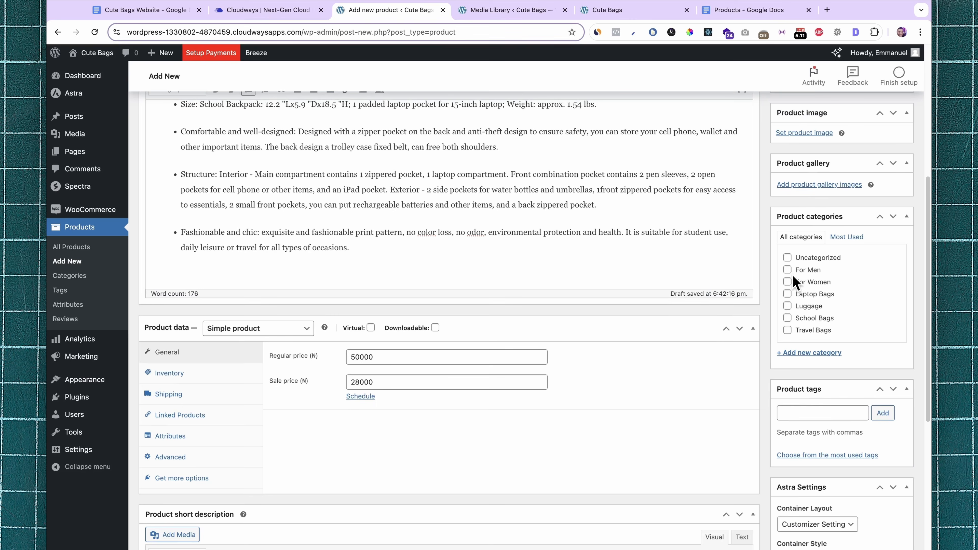
{"action": "left_click", "coordinate": [768, 11]}
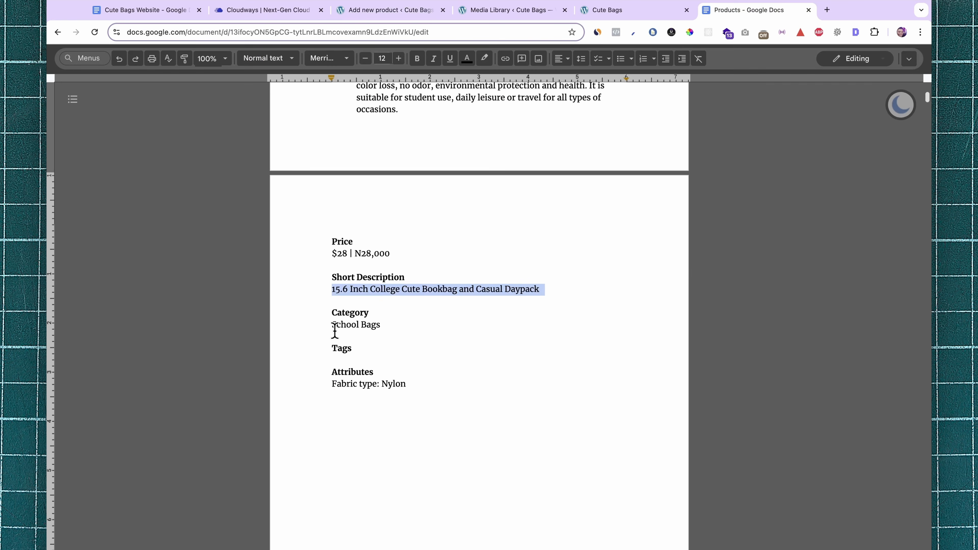
{"action": "left_click", "coordinate": [367, 11]}
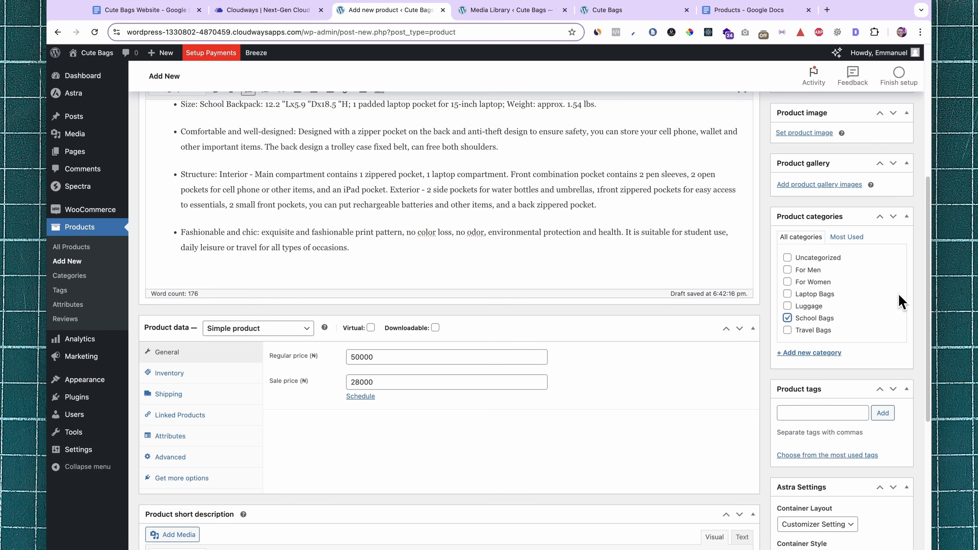
{"action": "scroll", "coordinate": [901, 305], "scroll_direction": "up", "scroll_amount": 2}
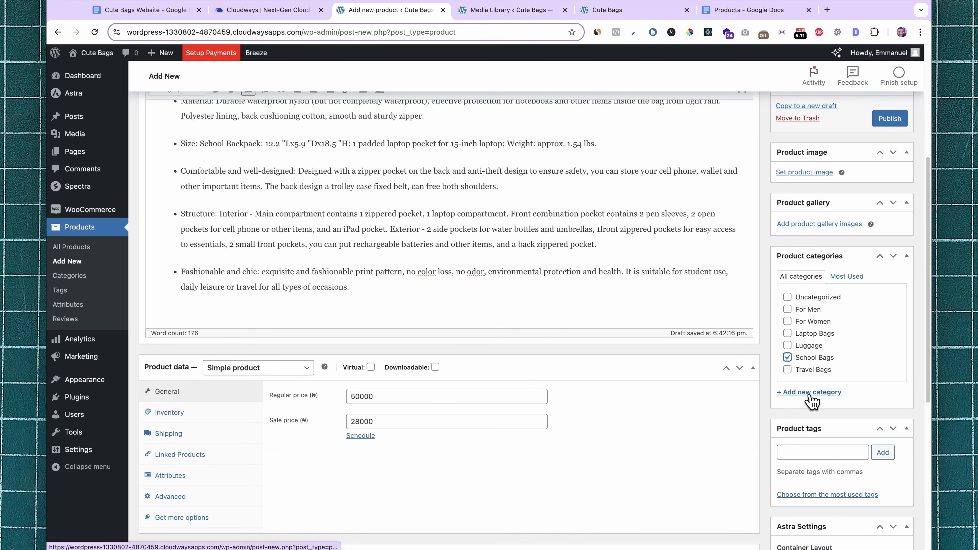
{"action": "scroll", "coordinate": [830, 282], "scroll_direction": "up", "scroll_amount": 4}
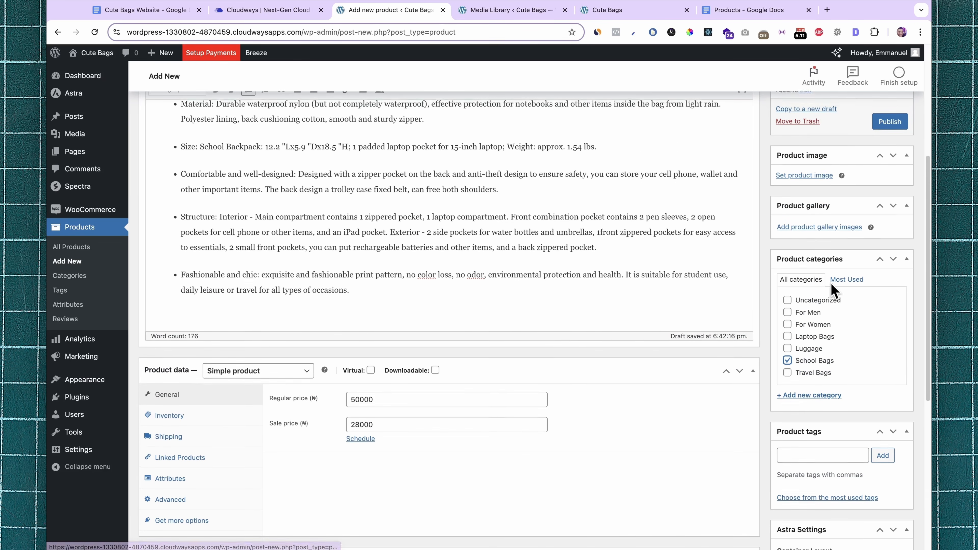
{"action": "scroll", "coordinate": [824, 277], "scroll_direction": "up", "scroll_amount": 2}
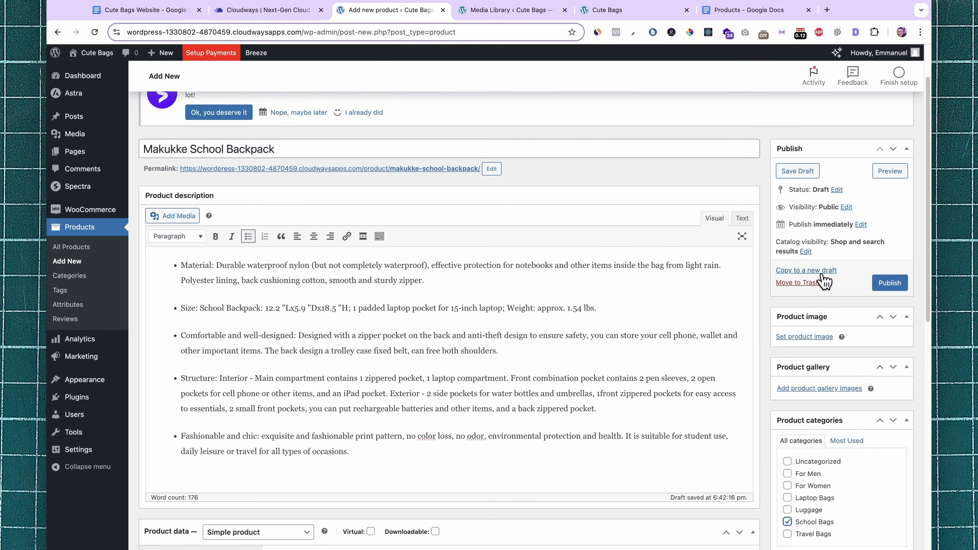
- Set the light backpack photo matching the notes document as the School Backpack's product image
{"action": "left_click", "coordinate": [801, 338]}
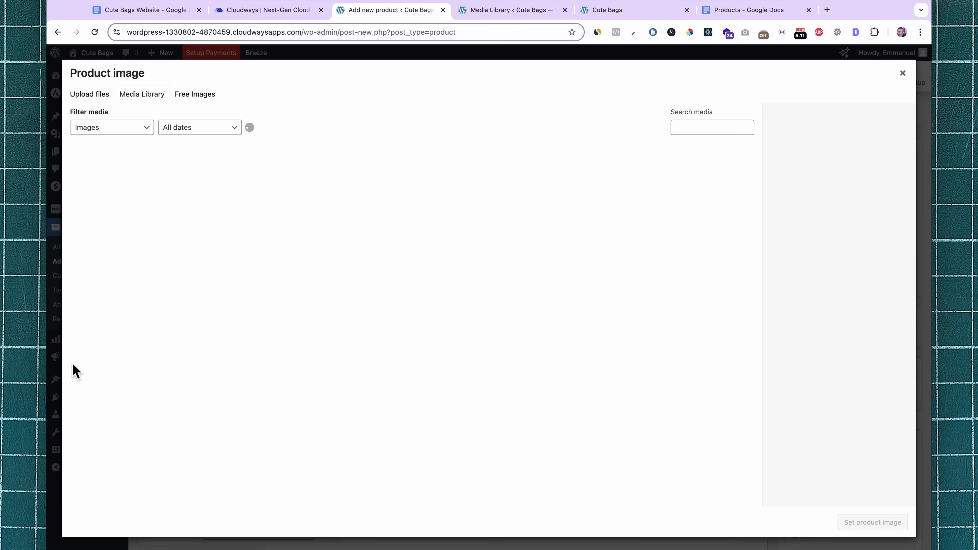
{"action": "scroll", "coordinate": [252, 357], "scroll_direction": "down", "scroll_amount": 10}
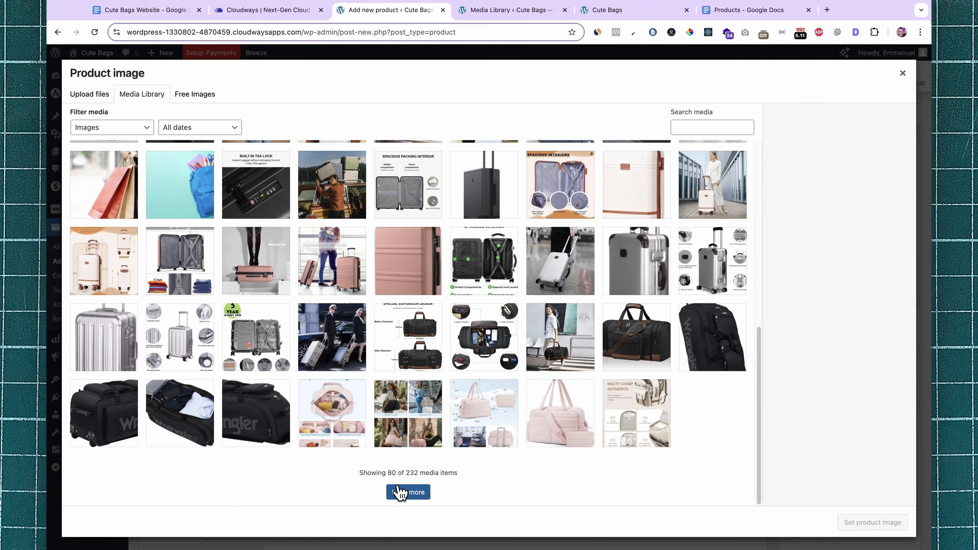
{"action": "left_click", "coordinate": [403, 492]}
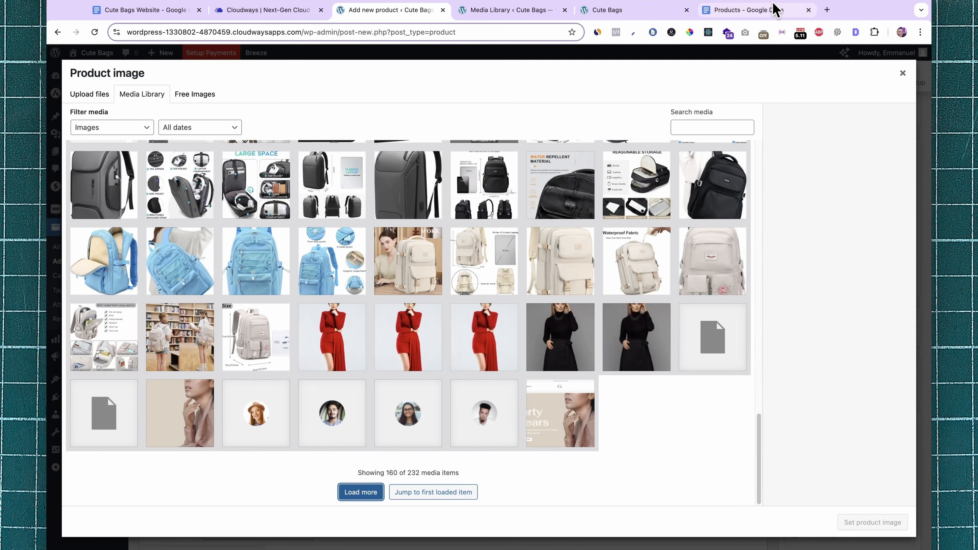
{"action": "left_click", "coordinate": [774, 8]}
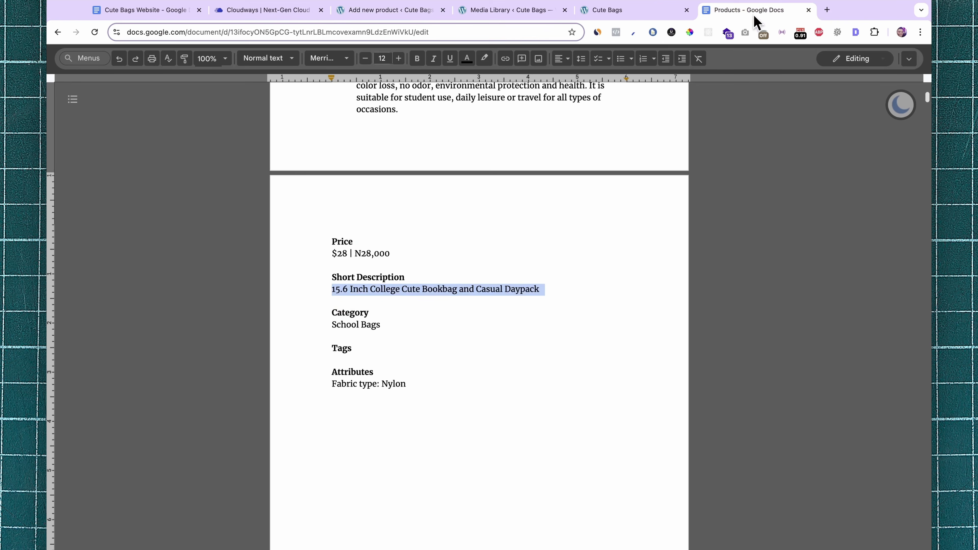
{"action": "left_click", "coordinate": [381, 11]}
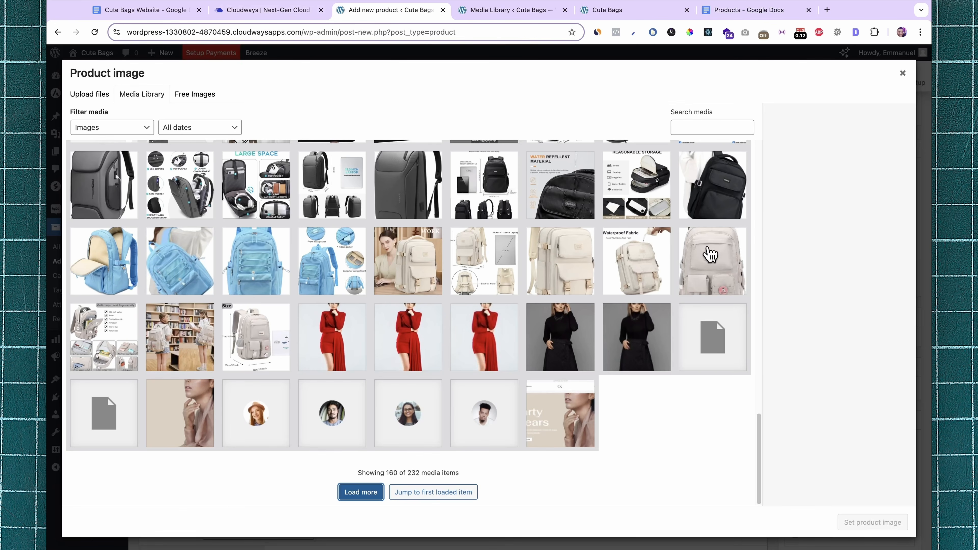
{"action": "left_click", "coordinate": [711, 261]}
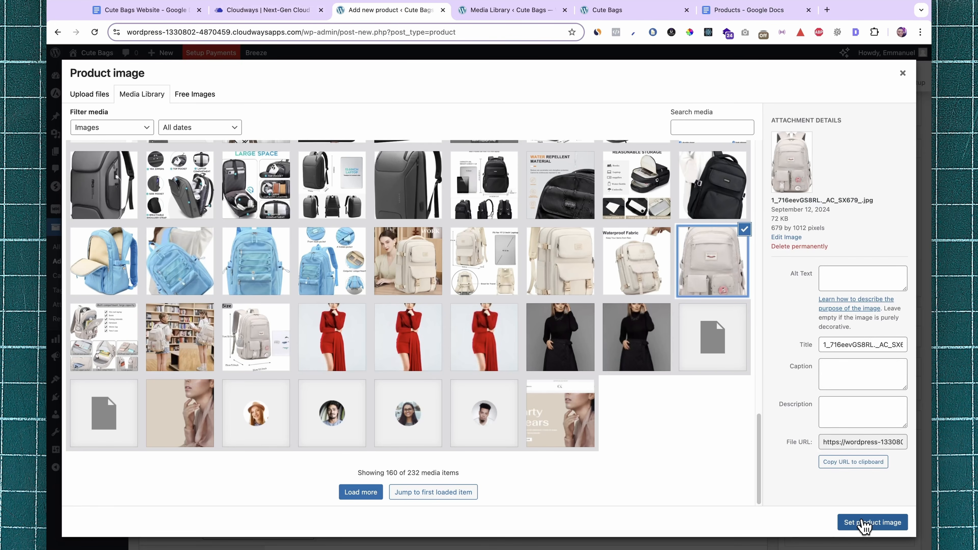
{"action": "left_click", "coordinate": [861, 523]}
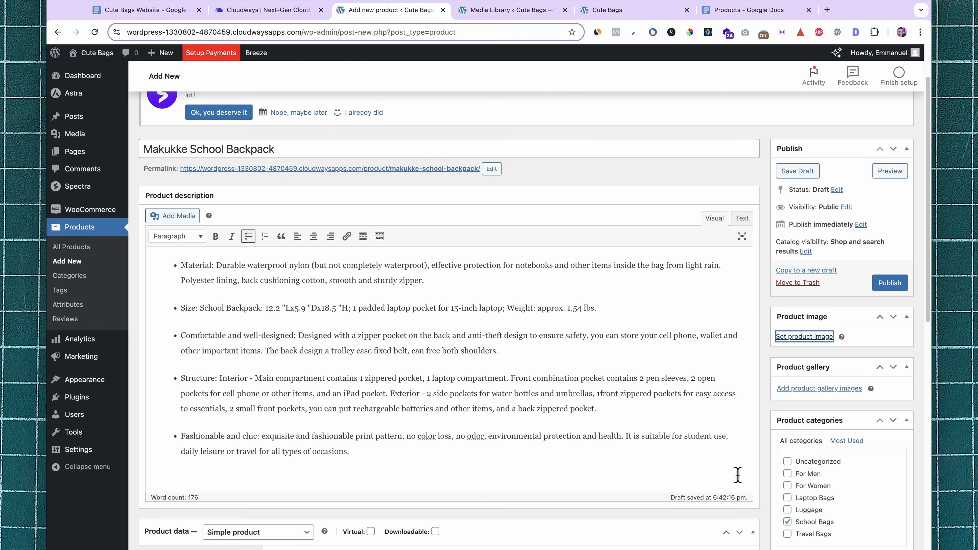
{"action": "scroll", "coordinate": [739, 499], "scroll_direction": "down", "scroll_amount": 3}
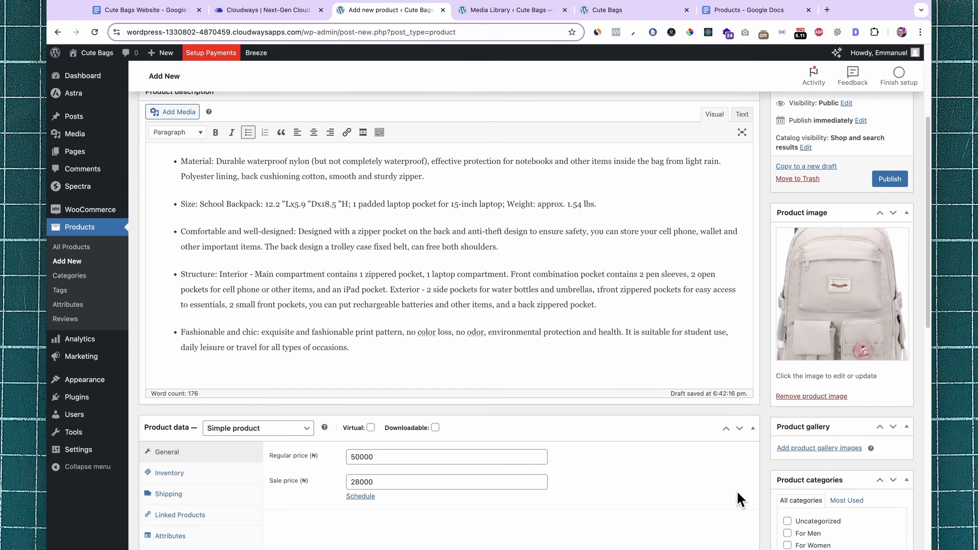
- Add four backpack photos to the product gallery and publish the Makukke School Backpack
{"action": "left_click", "coordinate": [820, 448]}
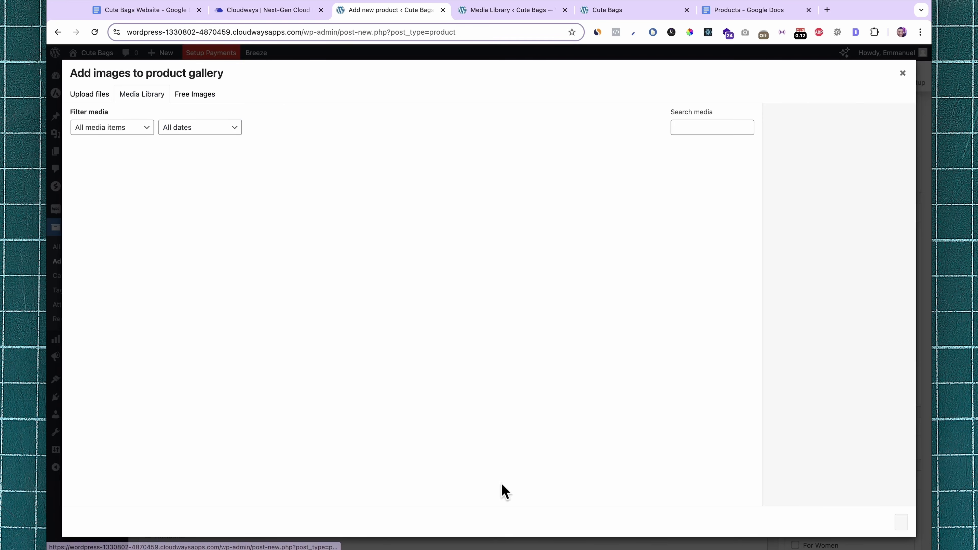
{"action": "scroll", "coordinate": [480, 339], "scroll_direction": "down", "scroll_amount": 10}
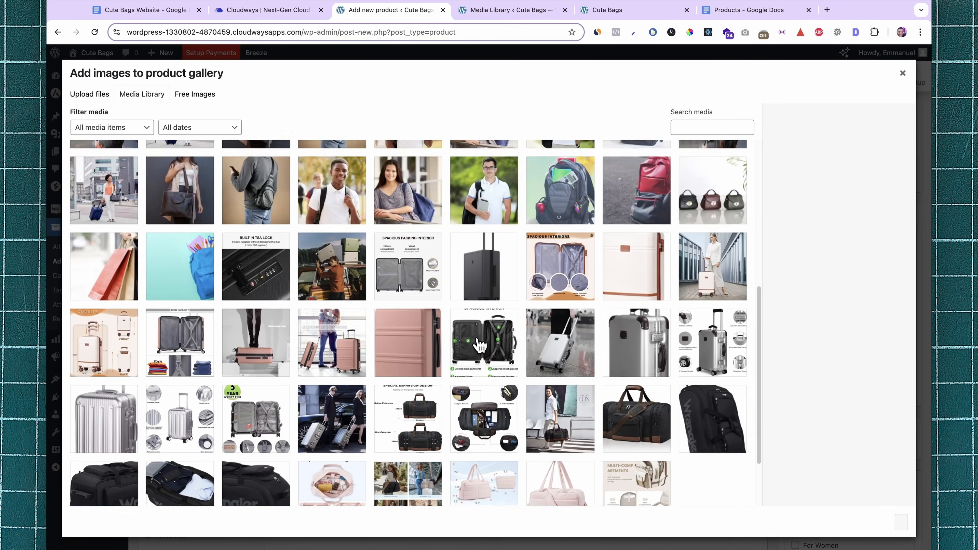
{"action": "left_click", "coordinate": [413, 496]}
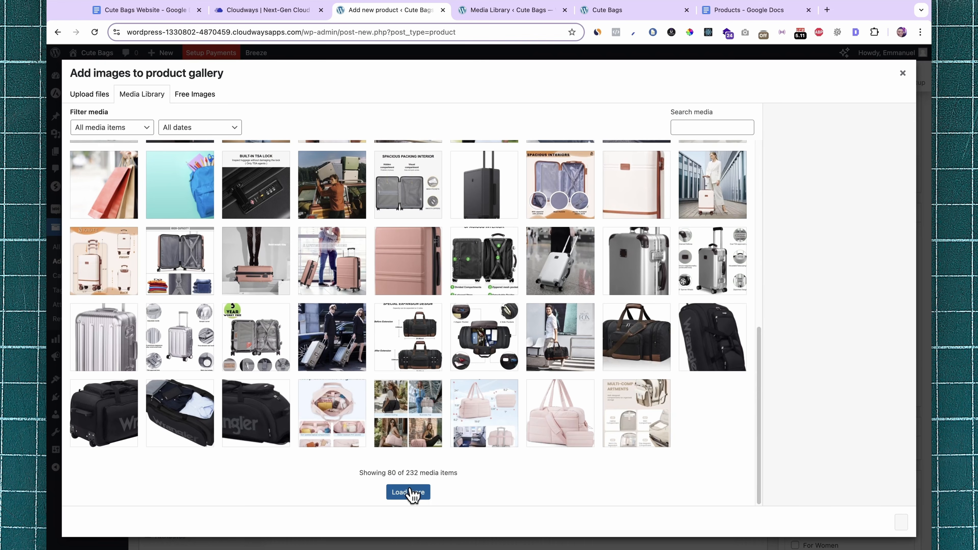
{"action": "scroll", "coordinate": [451, 441], "scroll_direction": "down", "scroll_amount": 15}
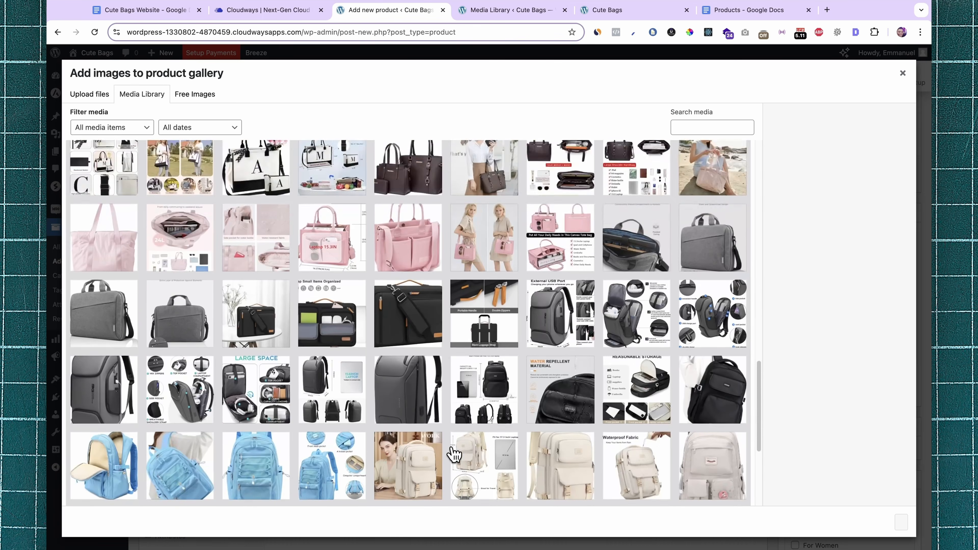
{"action": "scroll", "coordinate": [452, 449], "scroll_direction": "down", "scroll_amount": 1}
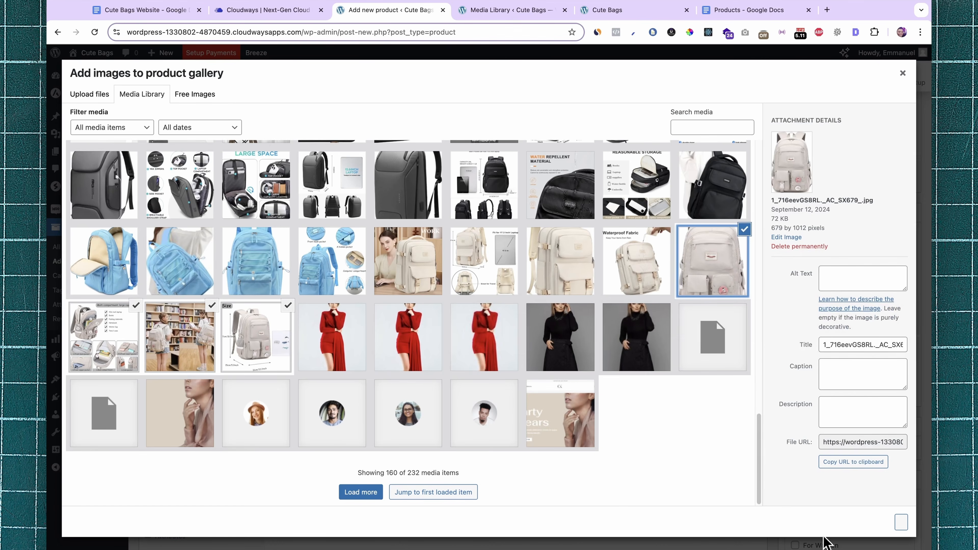
{"action": "left_click", "coordinate": [900, 521]}
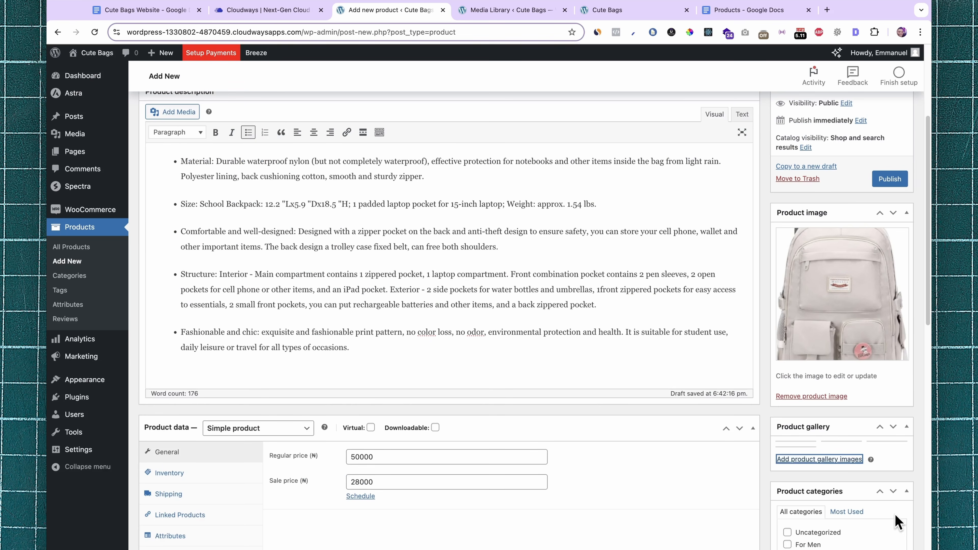
{"action": "scroll", "coordinate": [836, 454], "scroll_direction": "down", "scroll_amount": 2}
{"action": "scroll", "coordinate": [835, 454], "scroll_direction": "down", "scroll_amount": 4}
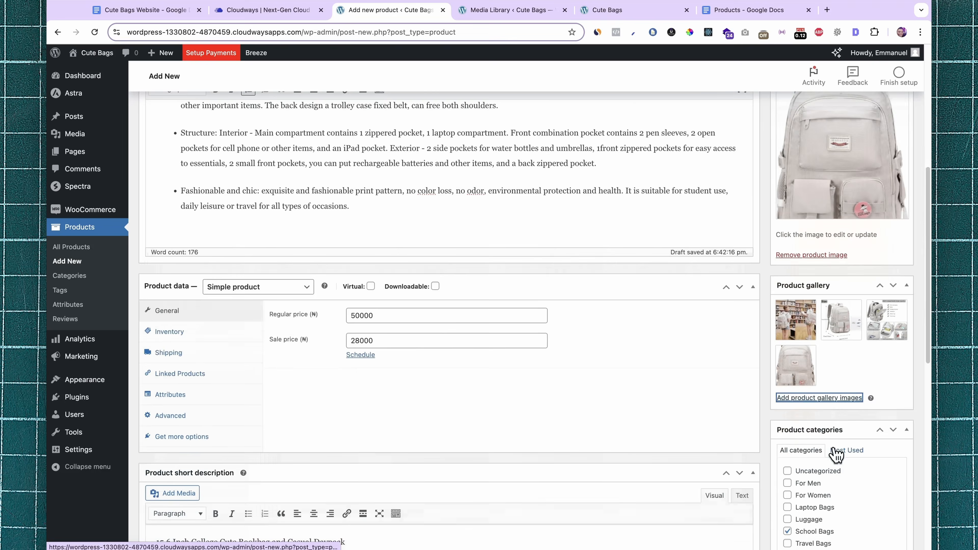
{"action": "scroll", "coordinate": [829, 360], "scroll_direction": "down", "scroll_amount": 2}
{"action": "scroll", "coordinate": [829, 299], "scroll_direction": "up", "scroll_amount": 10}
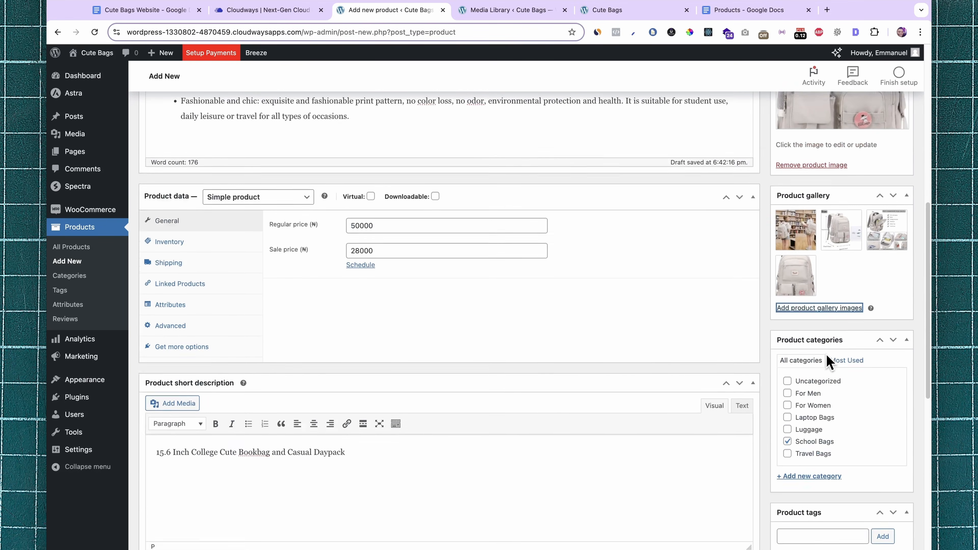
{"action": "left_click", "coordinate": [887, 269]}
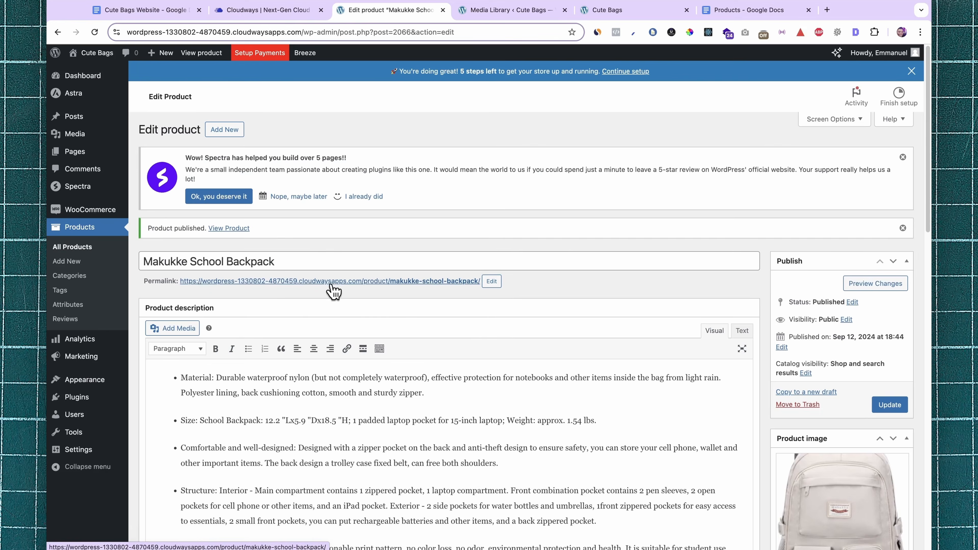
- Open the product's live page in a new tab and browse its reviews and description
{"action": "right_click", "coordinate": [333, 282]}
{"action": "left_click", "coordinate": [372, 289]}
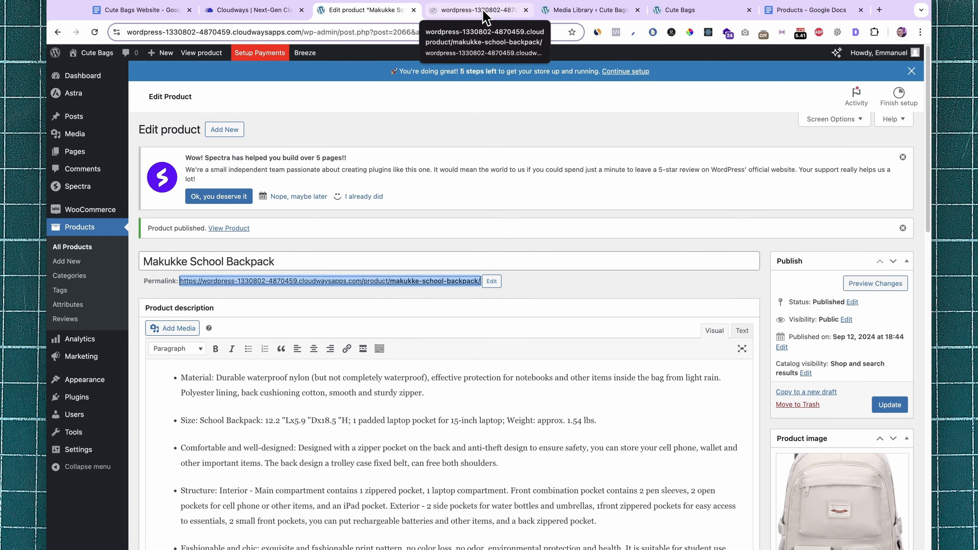
{"action": "left_click", "coordinate": [486, 16]}
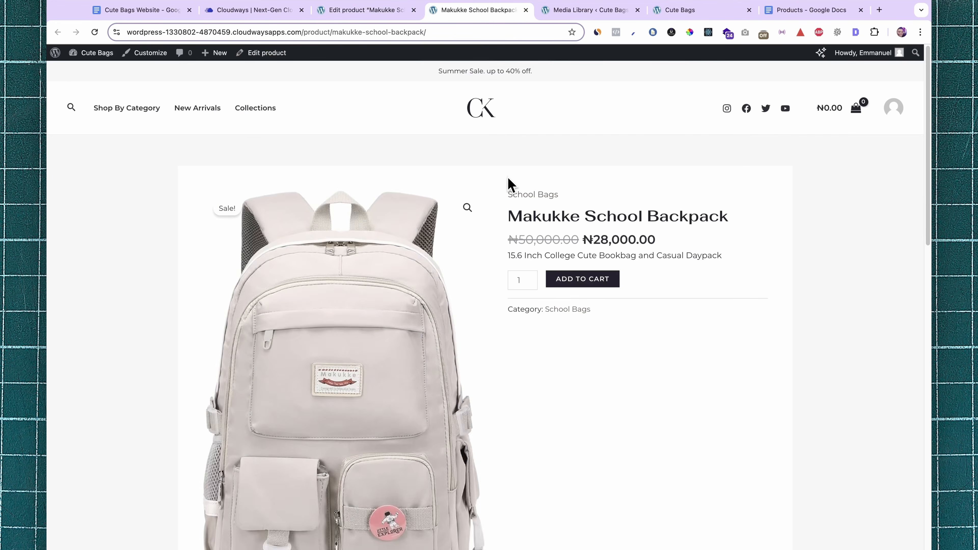
{"action": "scroll", "coordinate": [514, 455], "scroll_direction": "down", "scroll_amount": 5}
{"action": "scroll", "coordinate": [514, 455], "scroll_direction": "down", "scroll_amount": 5}
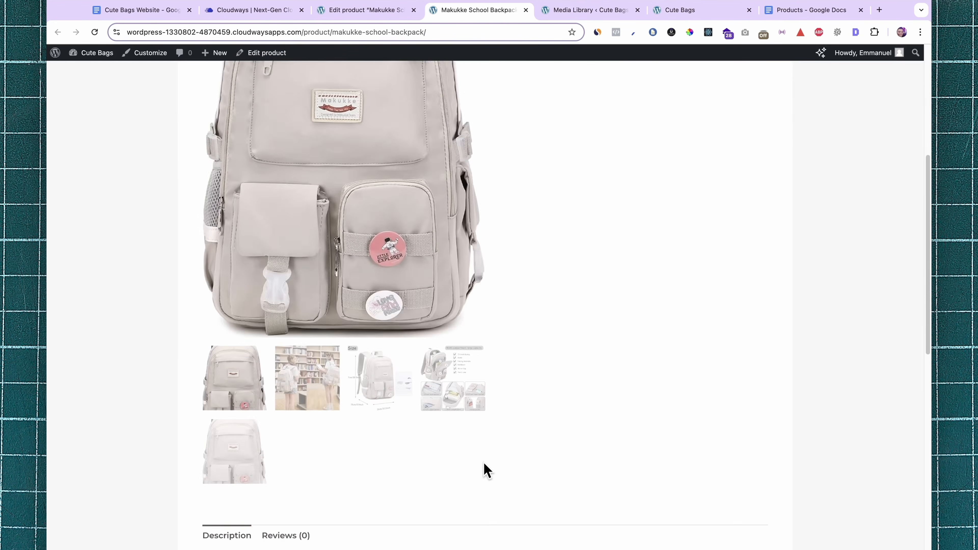
{"action": "scroll", "coordinate": [364, 478], "scroll_direction": "down", "scroll_amount": 3}
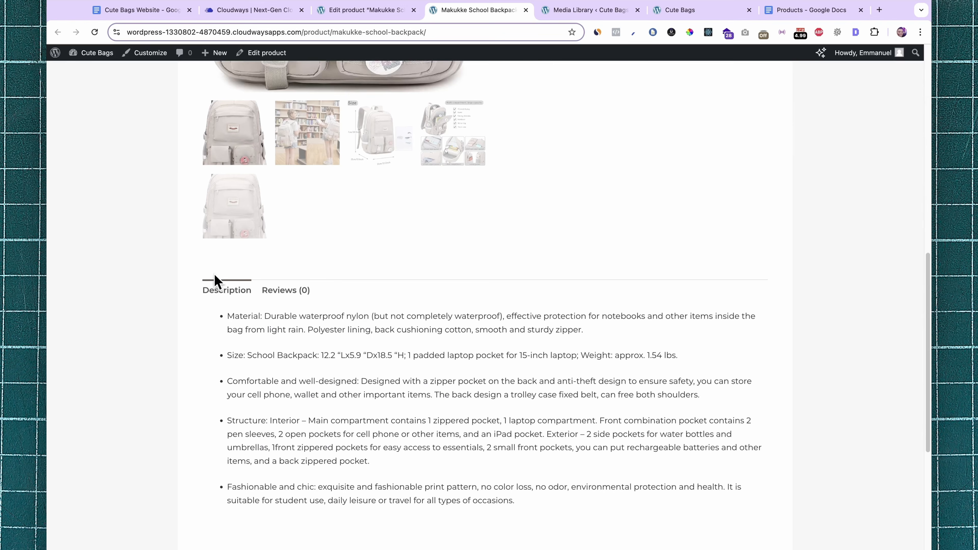
{"action": "scroll", "coordinate": [359, 391], "scroll_direction": "down", "scroll_amount": 3}
{"action": "left_click", "coordinate": [281, 161]}
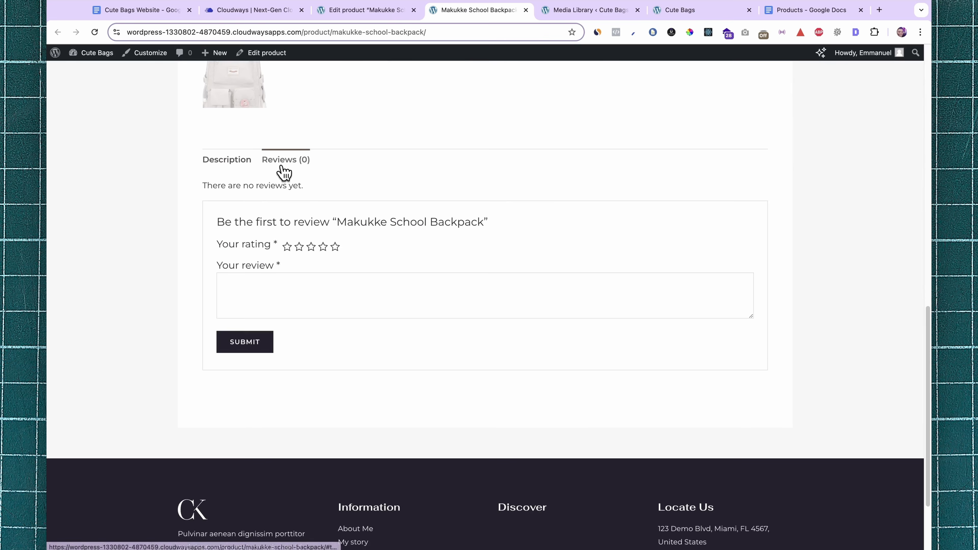
{"action": "left_click", "coordinate": [225, 164]}
{"action": "scroll", "coordinate": [420, 201], "scroll_direction": "up", "scroll_amount": 10}
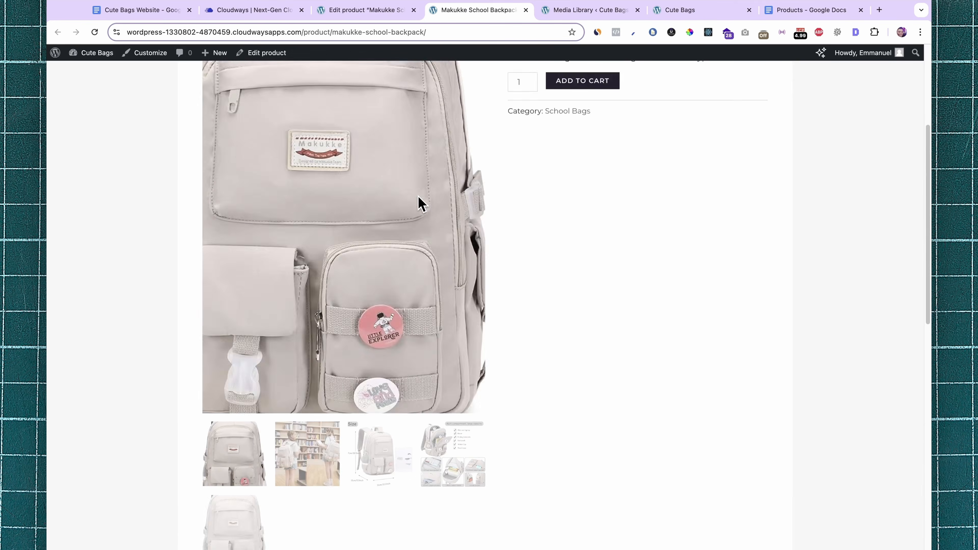
{"action": "scroll", "coordinate": [462, 276], "scroll_direction": "up", "scroll_amount": 1}
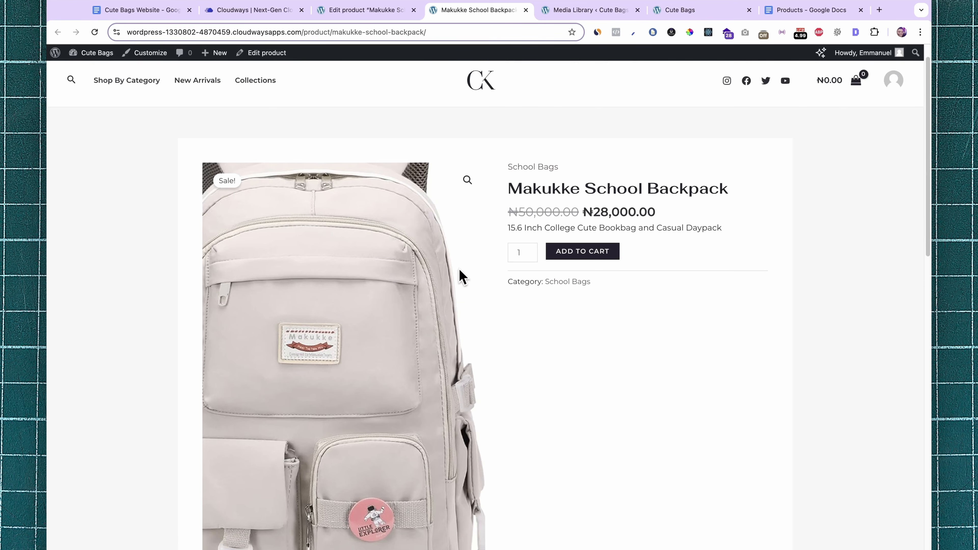
- Add the Makukke School Backpack to the cart, view the cart and proceed to checkout
{"action": "left_click", "coordinate": [586, 255]}
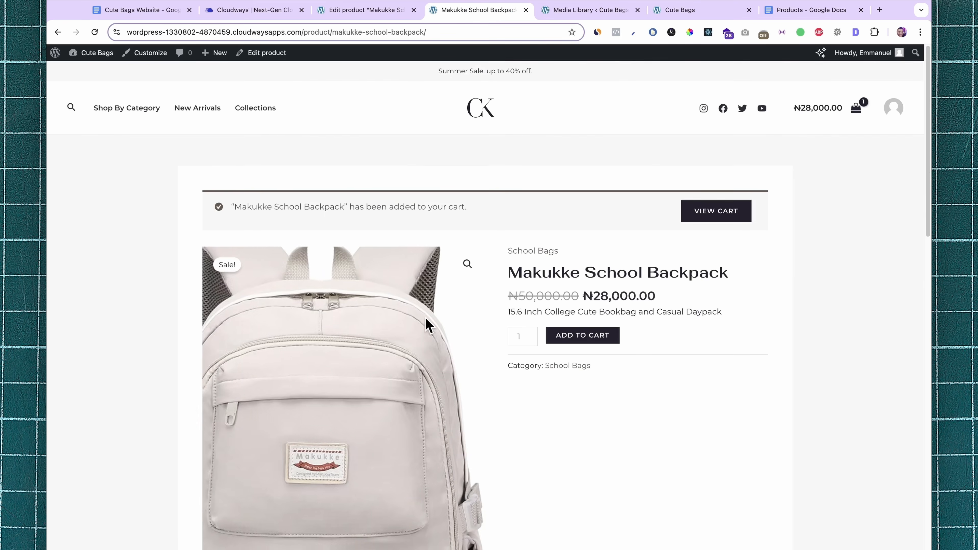
{"action": "left_click", "coordinate": [726, 220]}
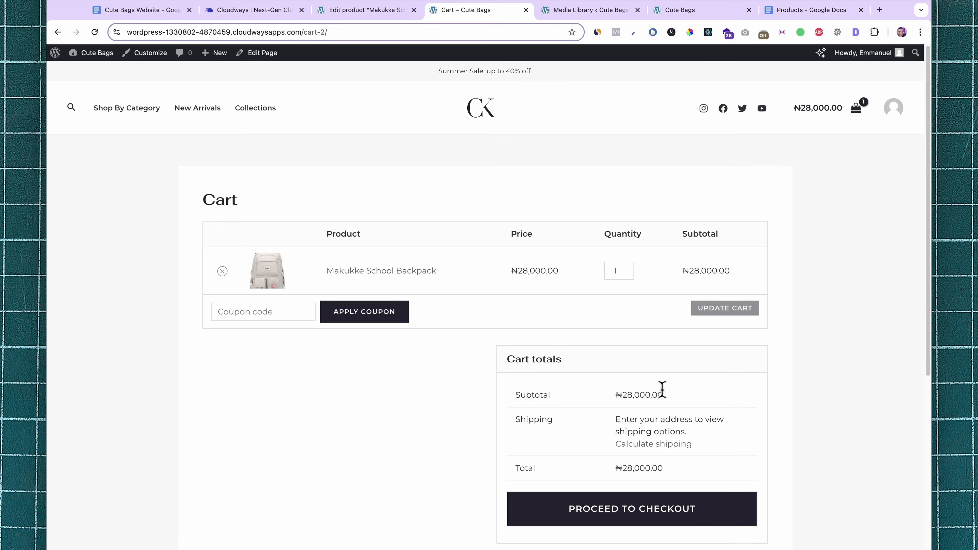
{"action": "scroll", "coordinate": [662, 389], "scroll_direction": "down", "scroll_amount": 2}
{"action": "left_click", "coordinate": [650, 418]}
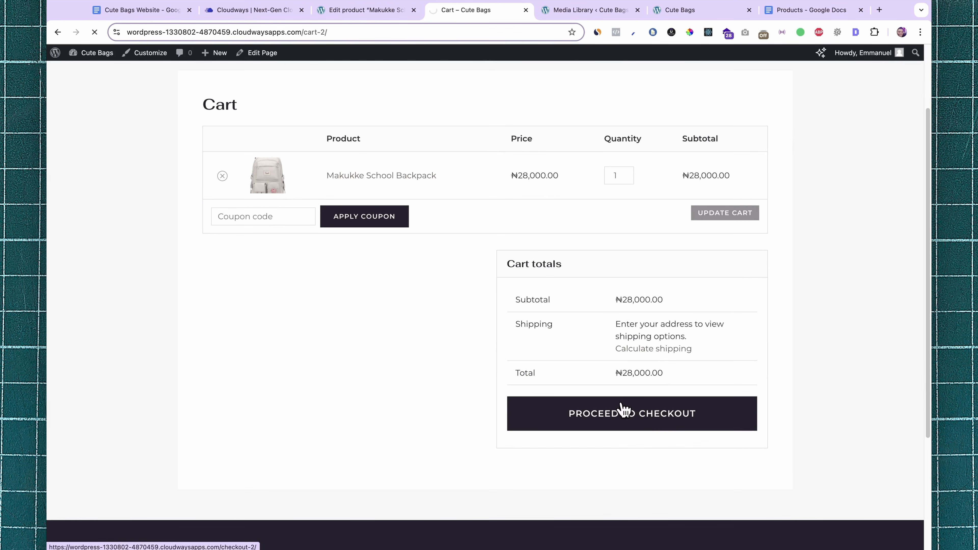
{"action": "scroll", "coordinate": [561, 300], "scroll_direction": "down", "scroll_amount": 1}
{"action": "scroll", "coordinate": [562, 320], "scroll_direction": "up", "scroll_amount": 10}
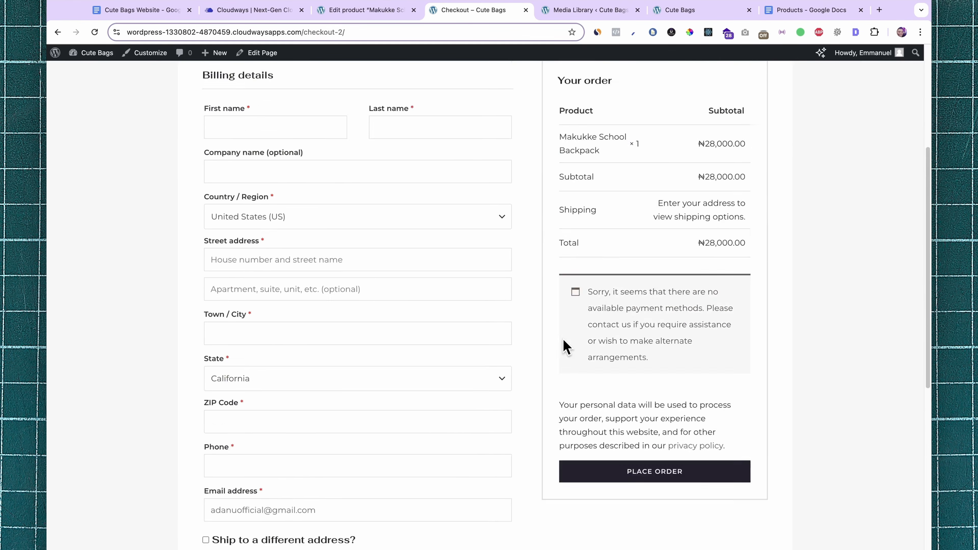
{"action": "scroll", "coordinate": [563, 339], "scroll_direction": "down", "scroll_amount": 1}
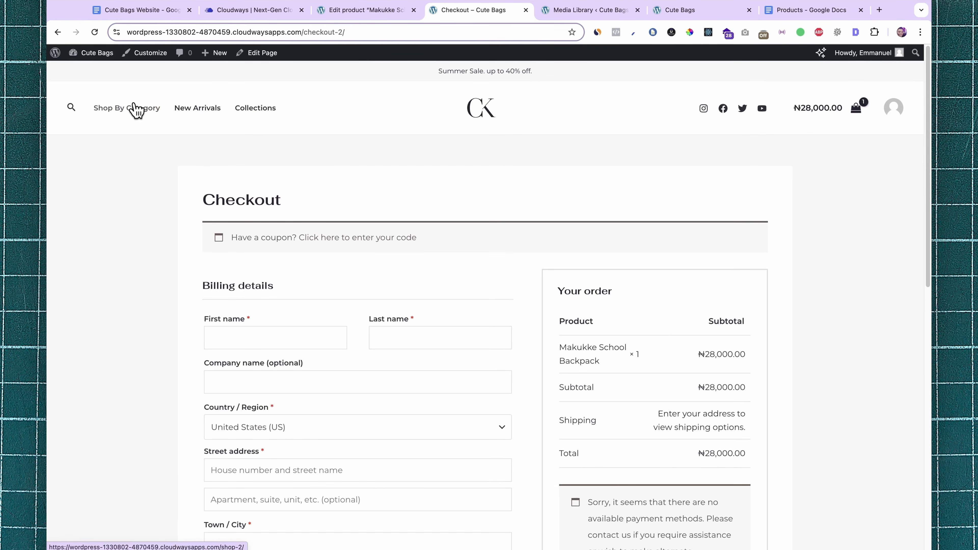
- Browse the Shop page, then return to the product's edit tab
{"action": "left_click", "coordinate": [133, 112]}
{"action": "scroll", "coordinate": [382, 369], "scroll_direction": "down", "scroll_amount": 2}
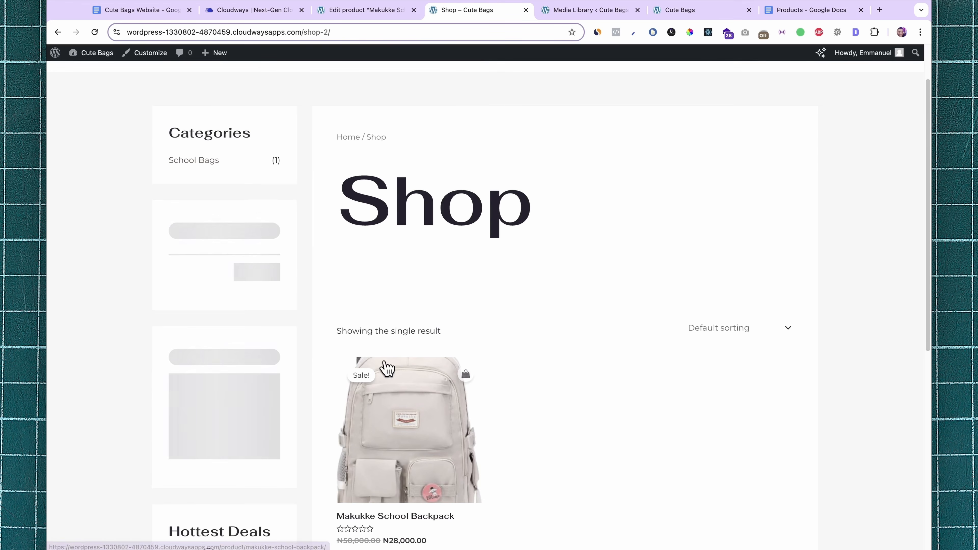
{"action": "scroll", "coordinate": [420, 418], "scroll_direction": "down", "scroll_amount": 1}
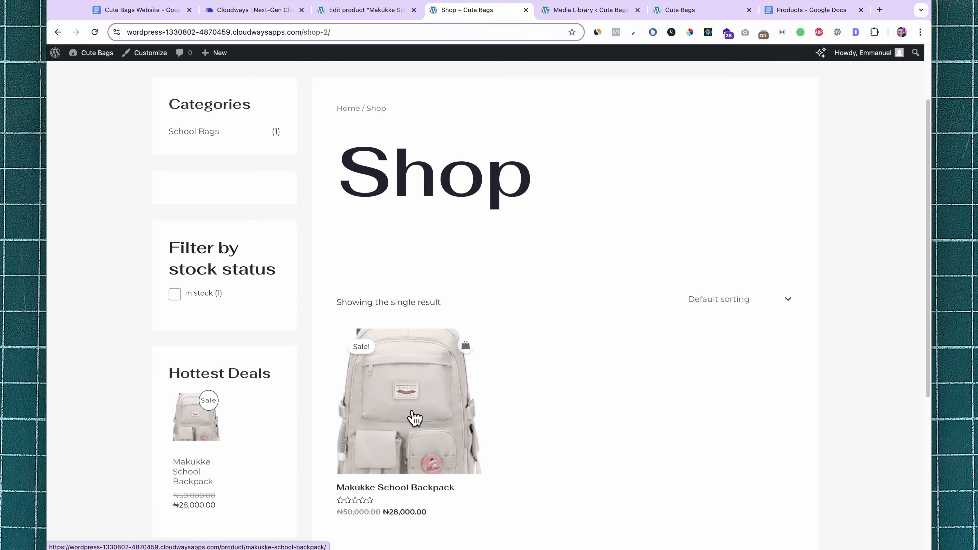
{"action": "scroll", "coordinate": [339, 422], "scroll_direction": "up", "scroll_amount": 3}
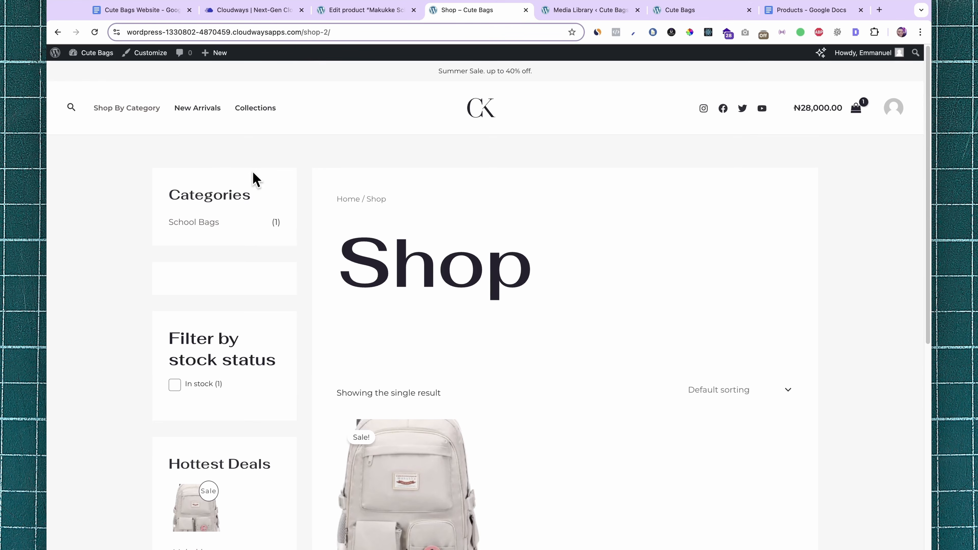
{"action": "left_click", "coordinate": [372, 11]}
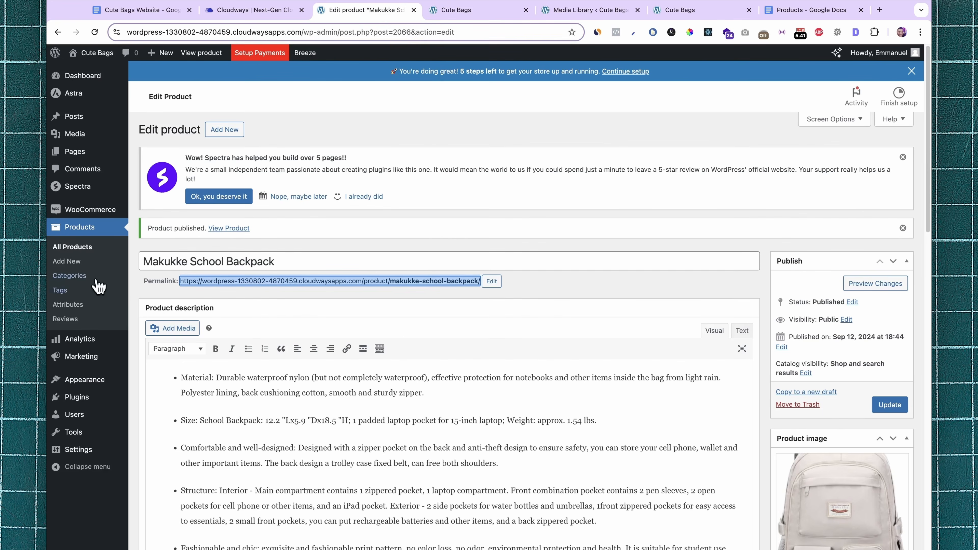
- Start a new product and paste 'Travel Laptop Backpack - Beige' as its title
{"action": "left_click", "coordinate": [72, 248]}
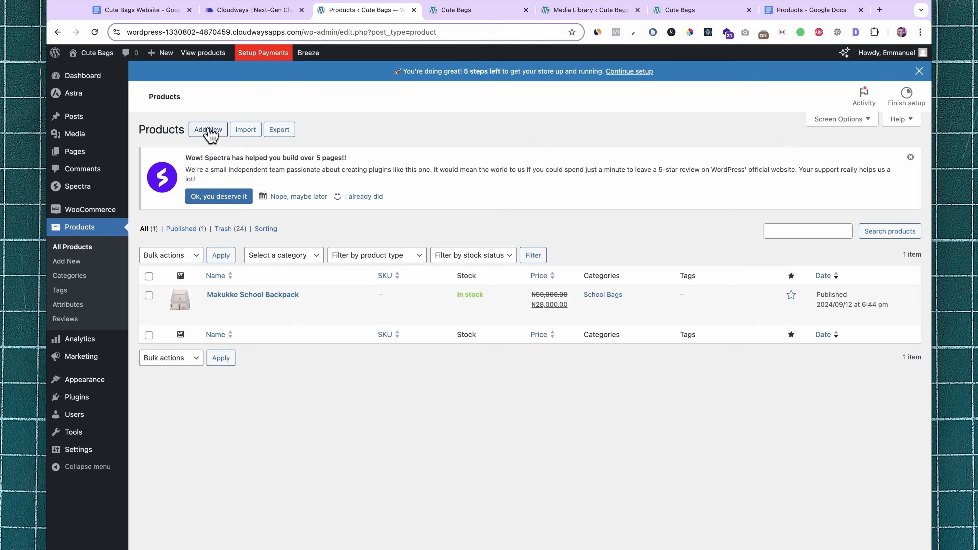
{"action": "left_click", "coordinate": [208, 131]}
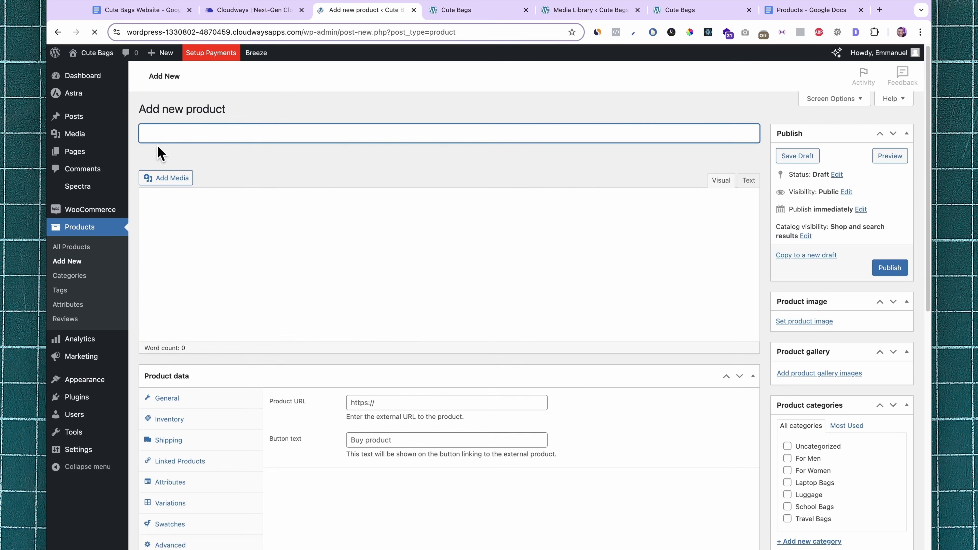
{"action": "left_click", "coordinate": [795, 12]}
{"action": "scroll", "coordinate": [593, 266], "scroll_direction": "down", "scroll_amount": 20}
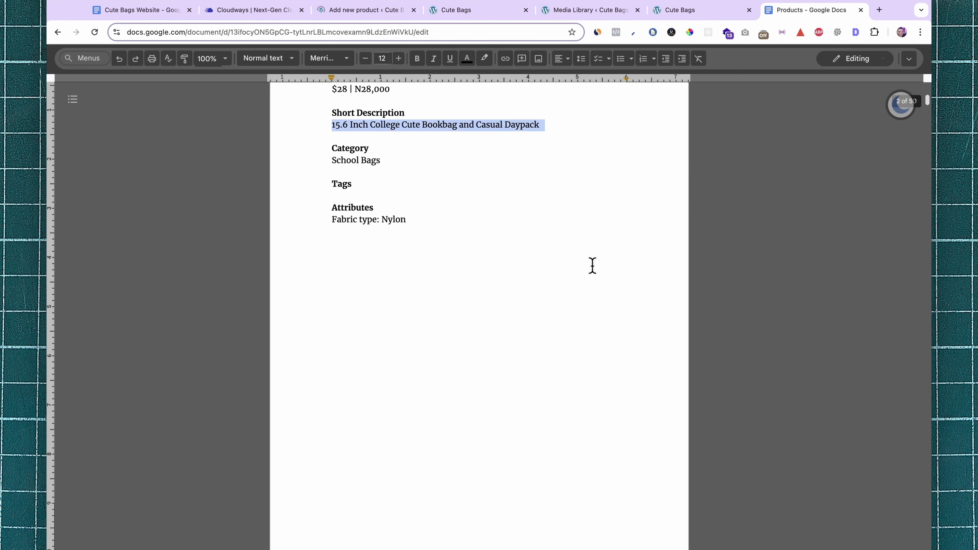
{"action": "left_click", "coordinate": [366, 11]}
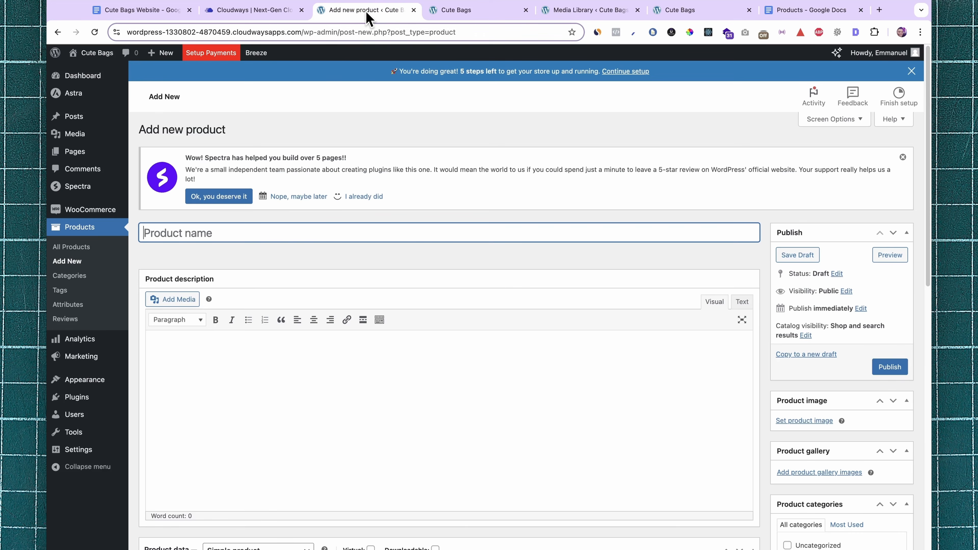
{"action": "type", "text": "Travel Laptop Backpack - Beige"}
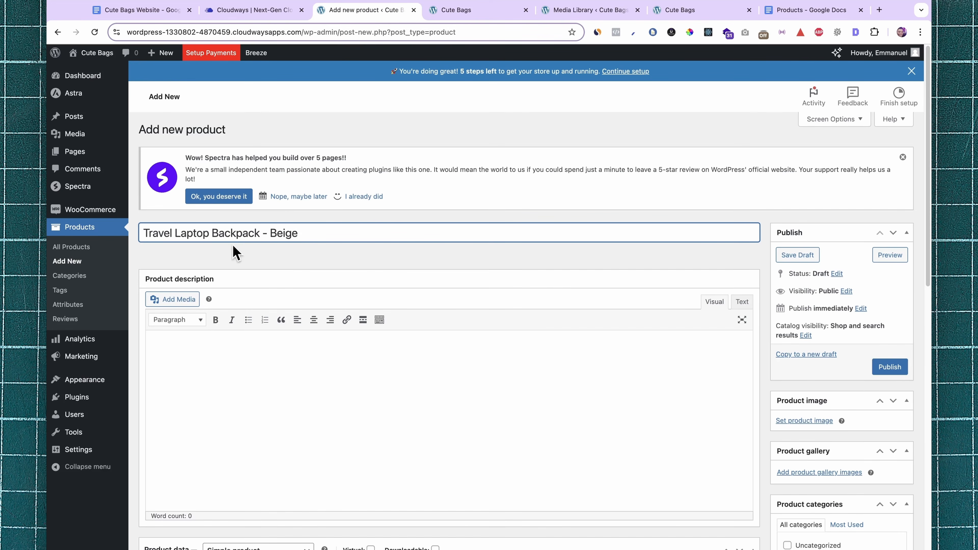
- Copy the backpack description from the notes document into the product description
{"action": "left_click", "coordinate": [809, 10]}
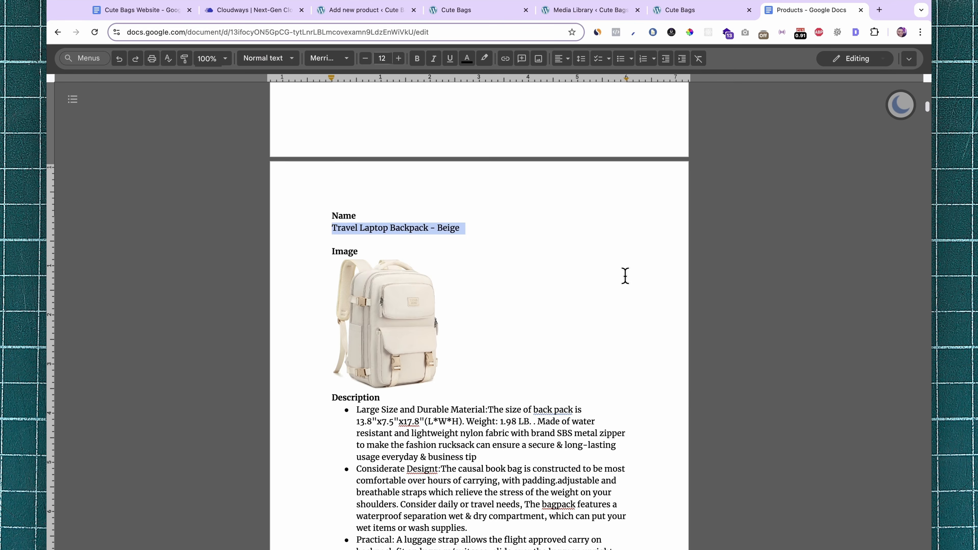
{"action": "scroll", "coordinate": [625, 275], "scroll_direction": "down", "scroll_amount": 5}
{"action": "left_click_drag", "start_coordinate": [352, 109], "coordinate": [547, 537]}
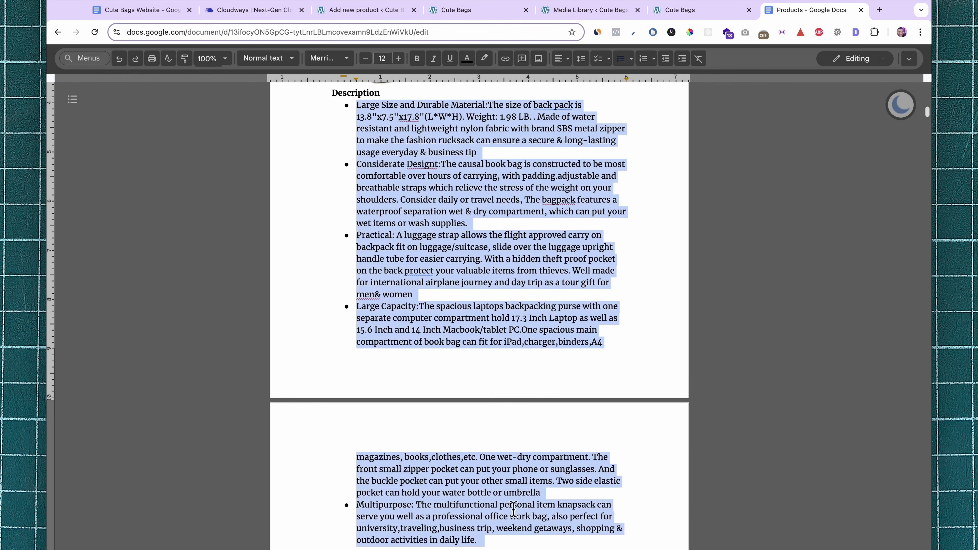
{"action": "left_click", "coordinate": [358, 11]}
{"action": "left_click", "coordinate": [212, 349]}
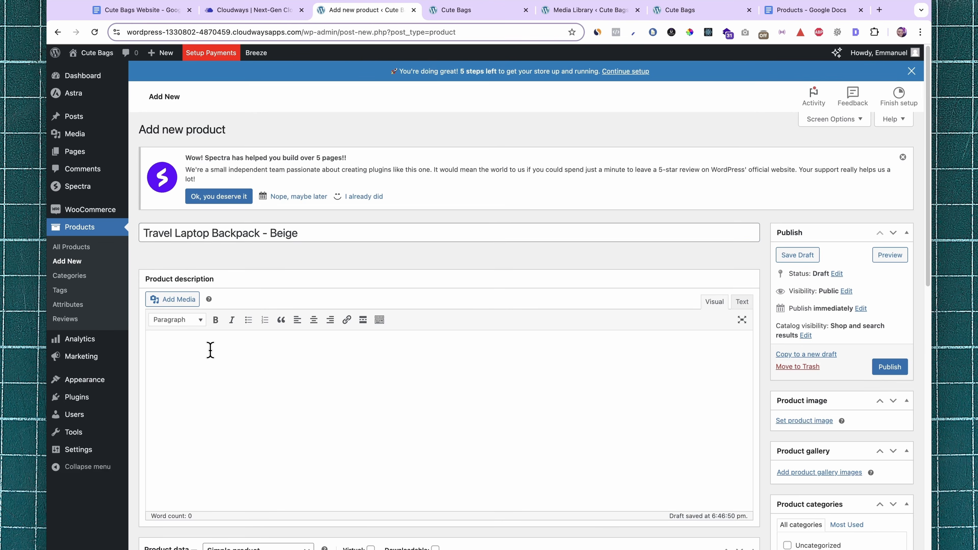
{"action": "key", "text": "super+v"}
{"action": "scroll", "coordinate": [270, 377], "scroll_direction": "down", "scroll_amount": 5}
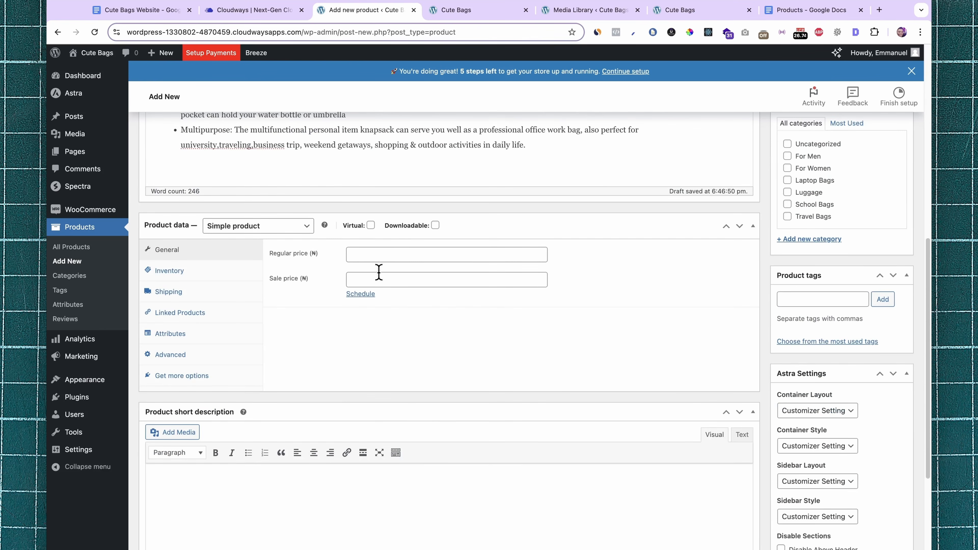
- Enter a regular price of 70000 and a sale price of 31000
{"action": "left_click", "coordinate": [374, 279]}
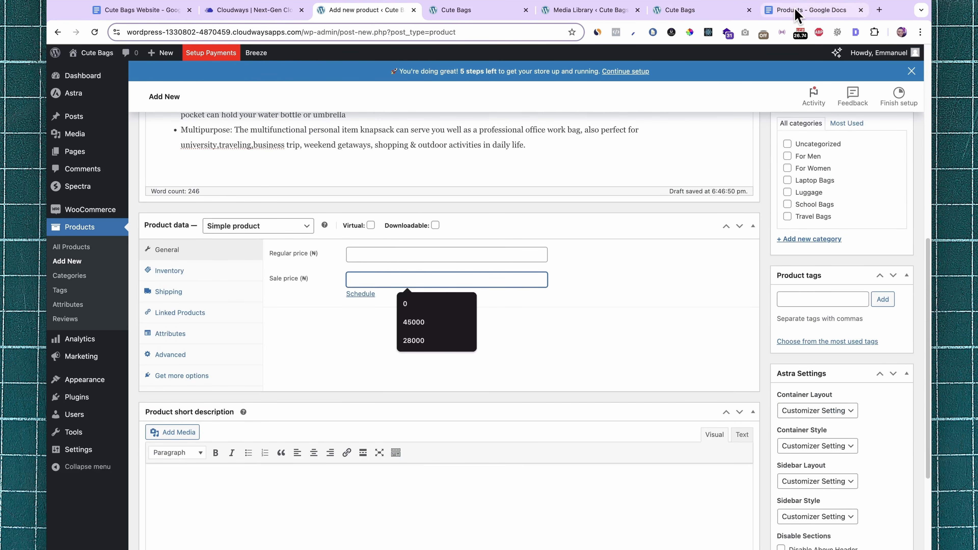
{"action": "left_click", "coordinate": [797, 16]}
{"action": "scroll", "coordinate": [576, 310], "scroll_direction": "down", "scroll_amount": 10}
{"action": "scroll", "coordinate": [576, 310], "scroll_direction": "up", "scroll_amount": 3}
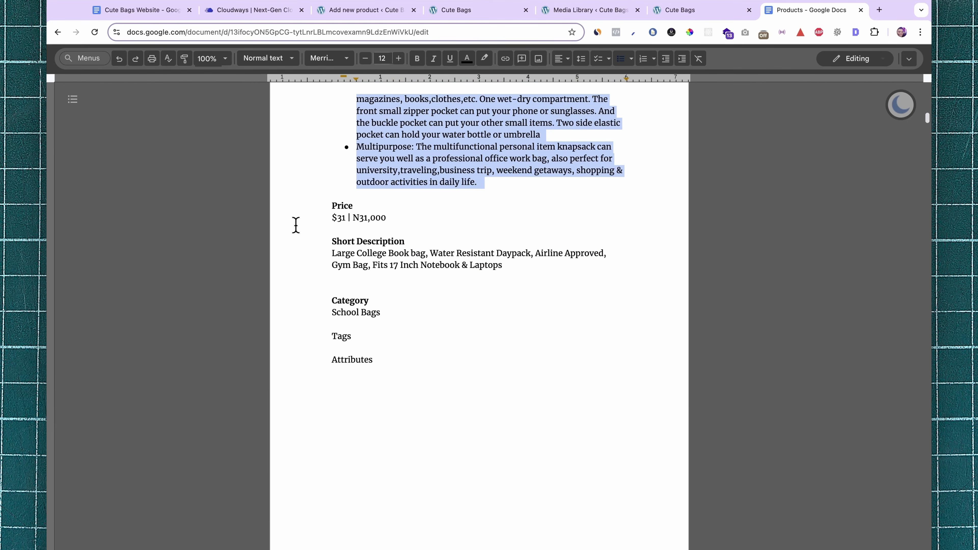
{"action": "left_click", "coordinate": [356, 11]}
{"action": "left_click", "coordinate": [367, 255]}
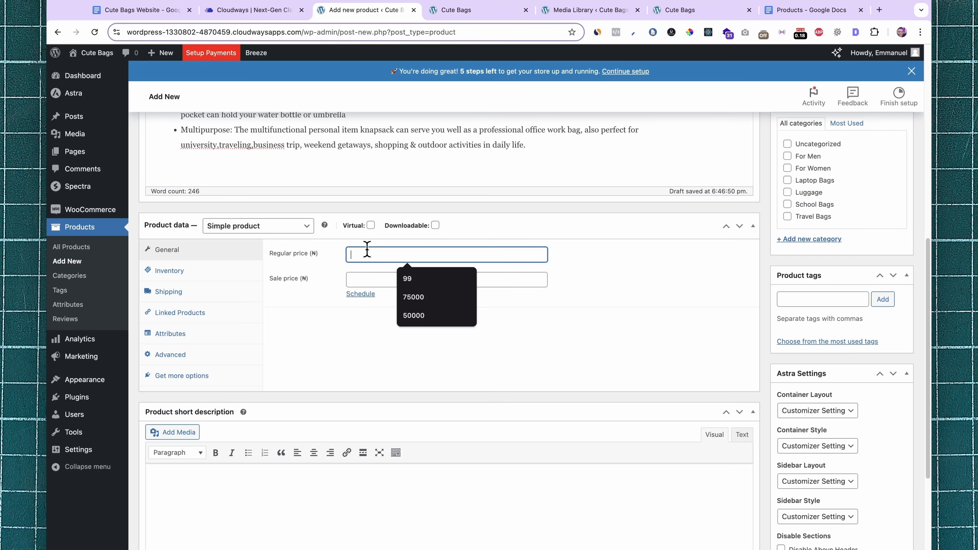
{"action": "type", "text": "70000"}
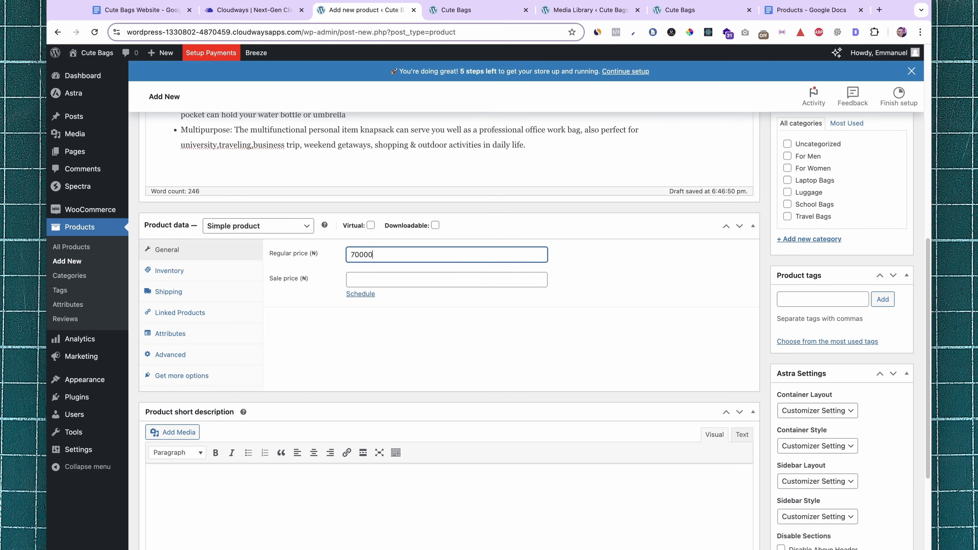
{"action": "left_click", "coordinate": [362, 278]}
{"action": "type", "text": "31000"}
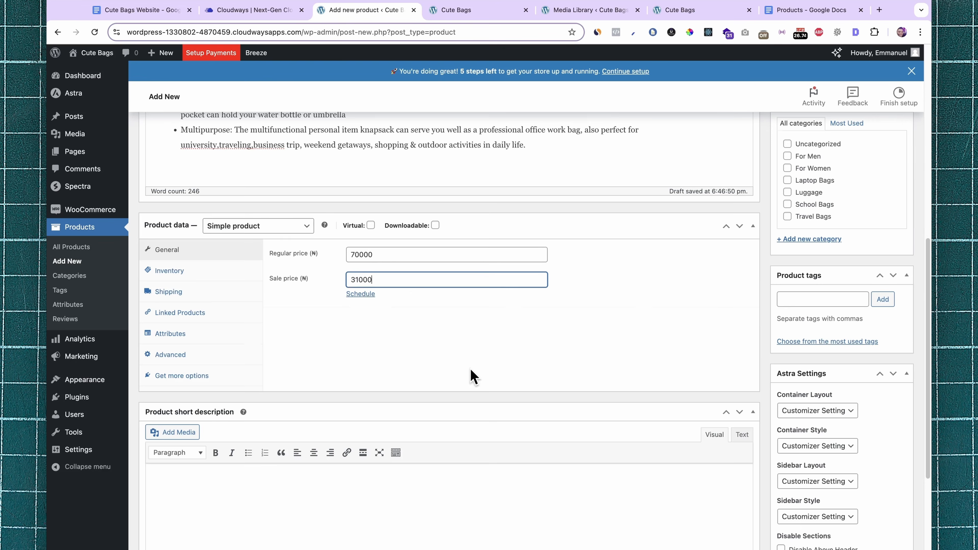
{"action": "scroll", "coordinate": [443, 339], "scroll_direction": "down", "scroll_amount": 4}
- Paste the Short Description text from the notes, then bring up the product image picker
{"action": "left_click", "coordinate": [774, 11]}
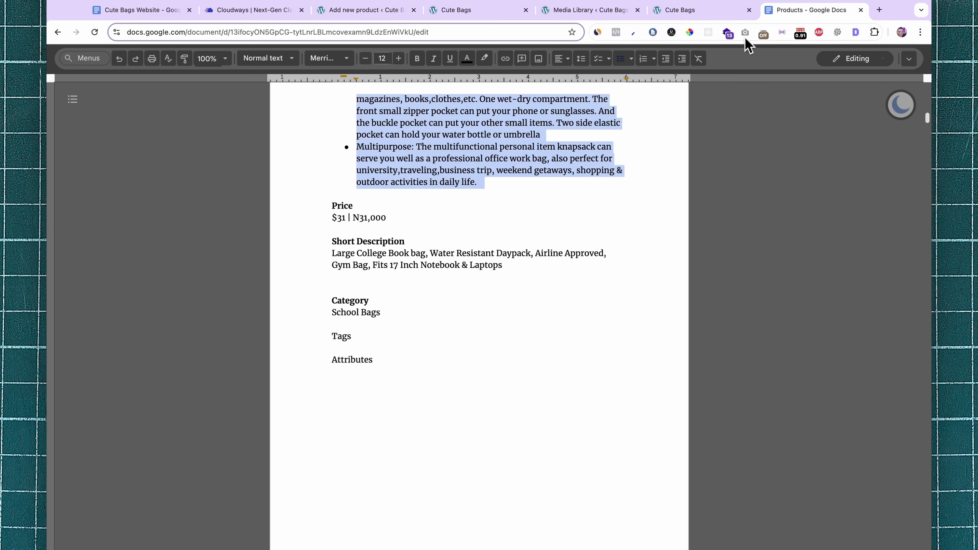
{"action": "scroll", "coordinate": [530, 309], "scroll_direction": "down", "scroll_amount": 1}
{"action": "left_click_drag", "start_coordinate": [331, 223], "coordinate": [514, 238]}
{"action": "key", "text": "super+c"}
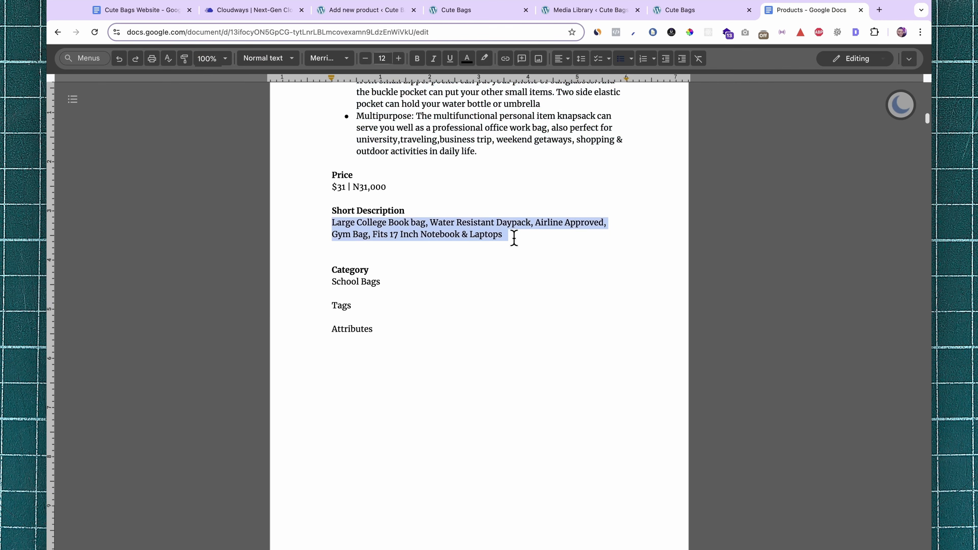
{"action": "left_click", "coordinate": [383, 11]}
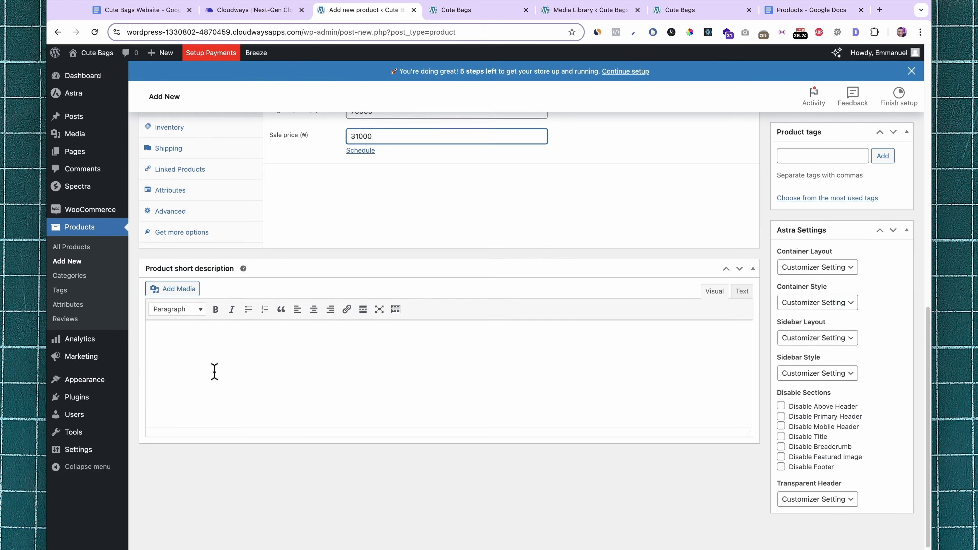
{"action": "left_click", "coordinate": [213, 360]}
{"action": "key", "text": "super+v"}
{"action": "scroll", "coordinate": [312, 366], "scroll_direction": "up", "scroll_amount": 5}
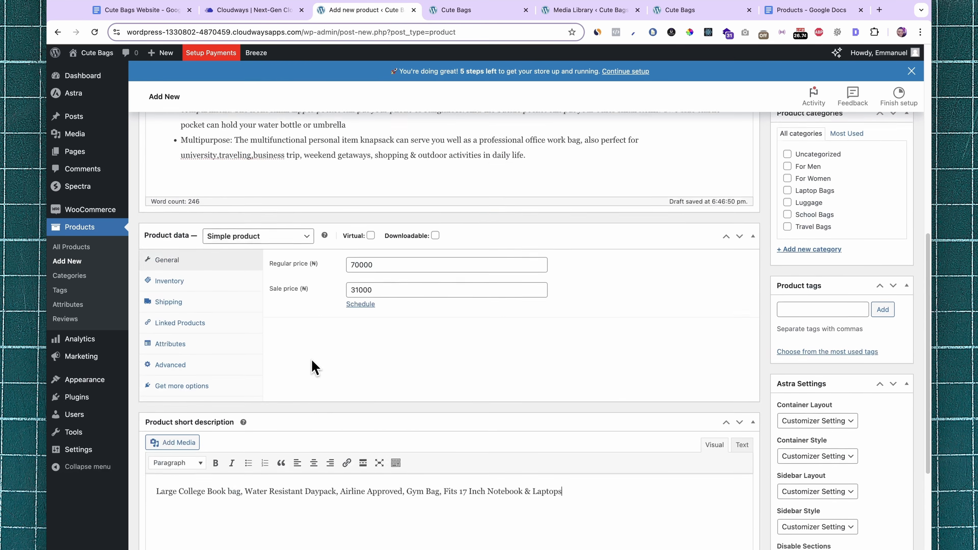
{"action": "scroll", "coordinate": [316, 368], "scroll_direction": "up", "scroll_amount": 4}
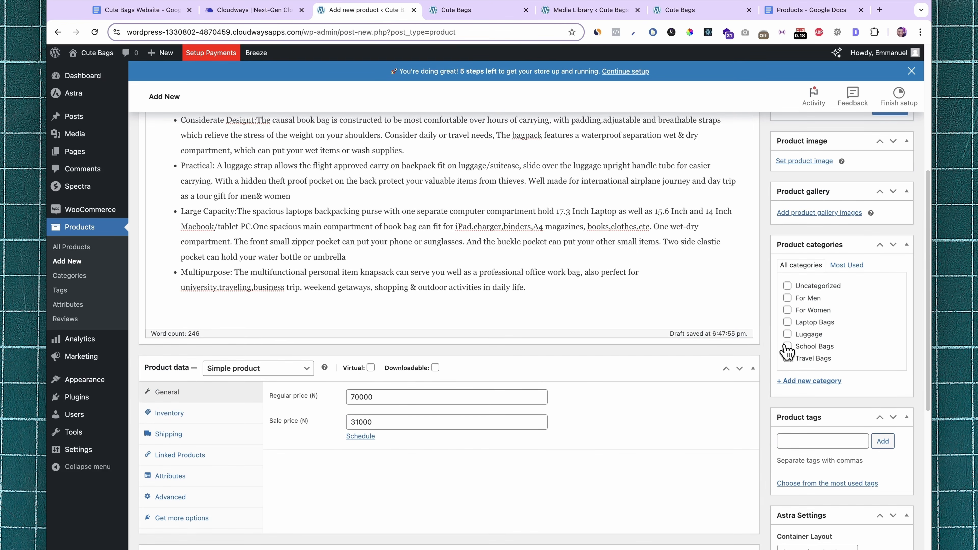
{"action": "scroll", "coordinate": [799, 347], "scroll_direction": "up", "scroll_amount": 4}
{"action": "left_click", "coordinate": [804, 311]}
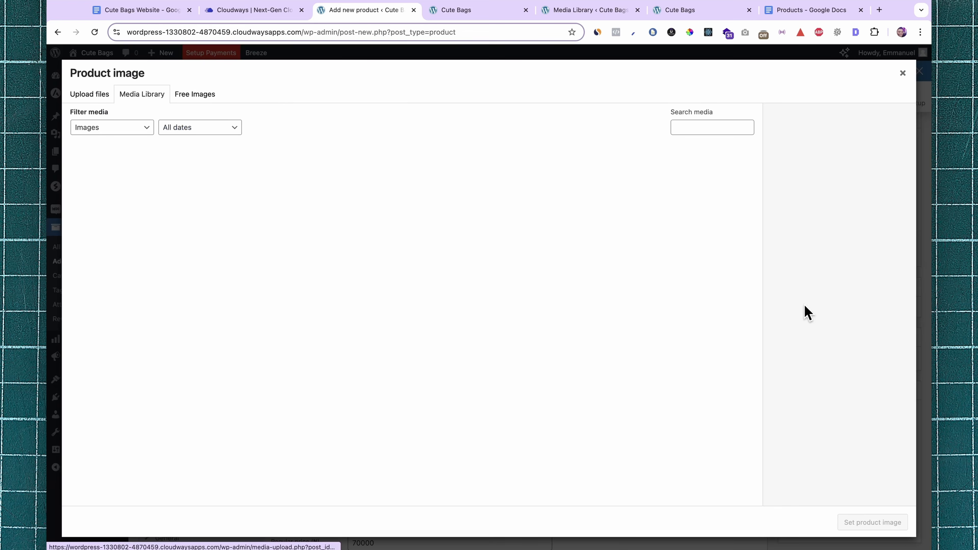
- Set the beige backpack photo as the product image
{"action": "scroll", "coordinate": [589, 432], "scroll_direction": "down", "scroll_amount": 15}
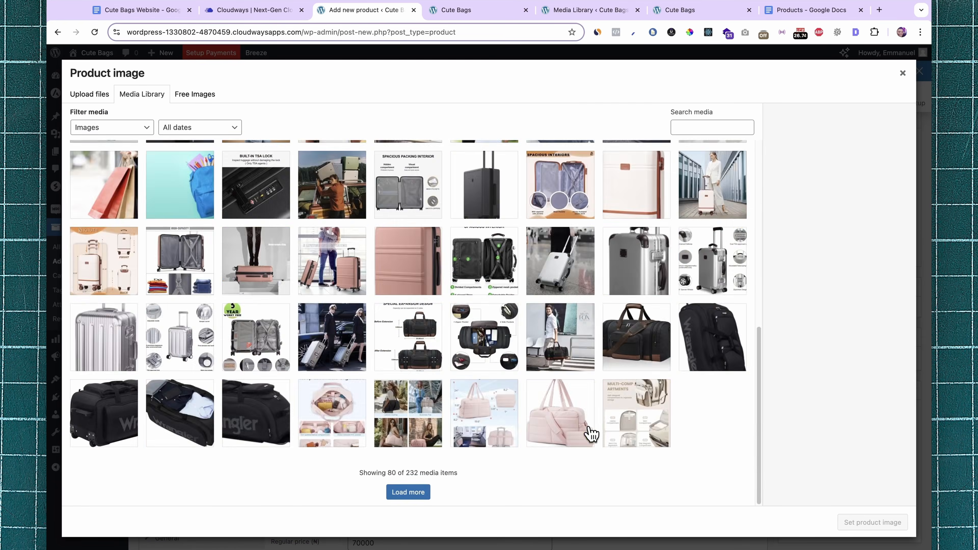
{"action": "left_click", "coordinate": [562, 276]}
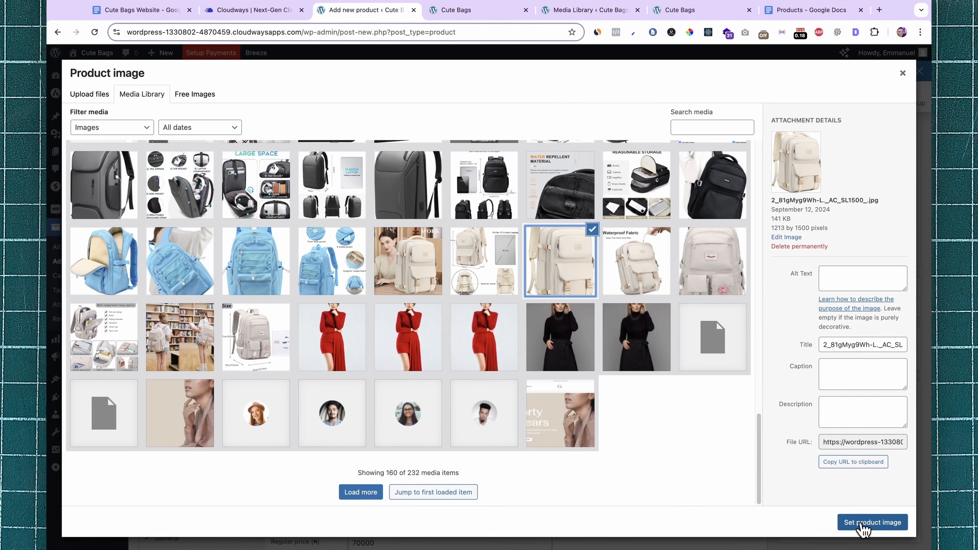
{"action": "left_click", "coordinate": [867, 523]}
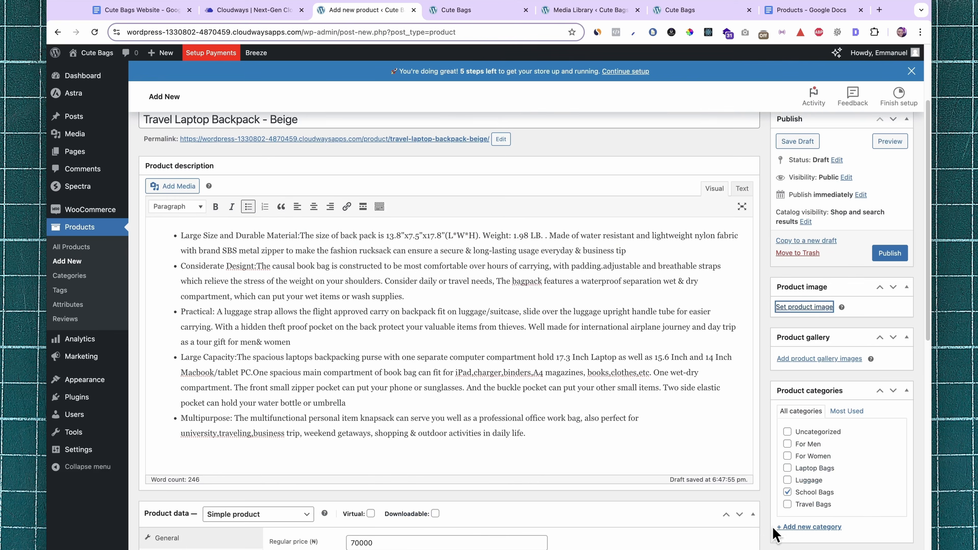
- Add four beige backpack photos, including the one with the woman, to the product gallery
{"action": "scroll", "coordinate": [817, 451], "scroll_direction": "down", "scroll_amount": 3}
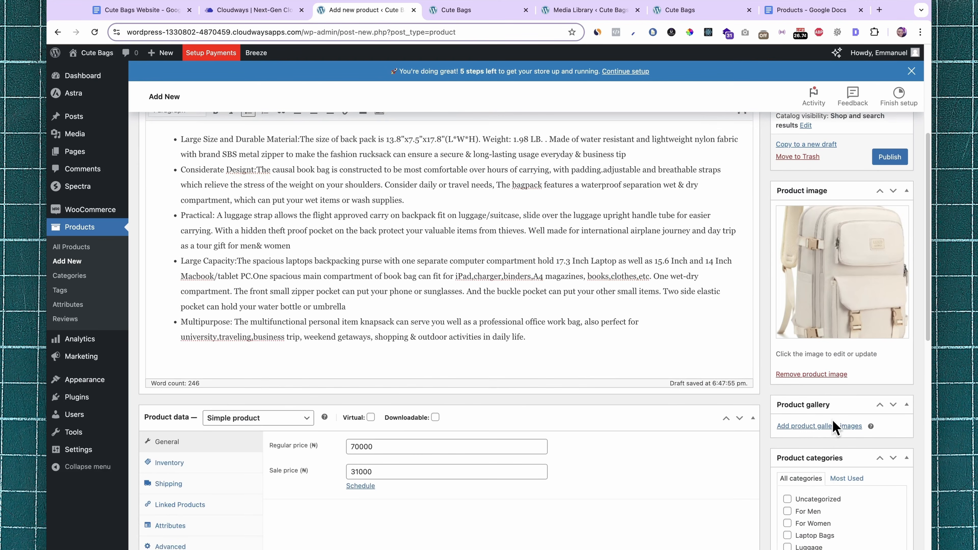
{"action": "left_click", "coordinate": [832, 426]}
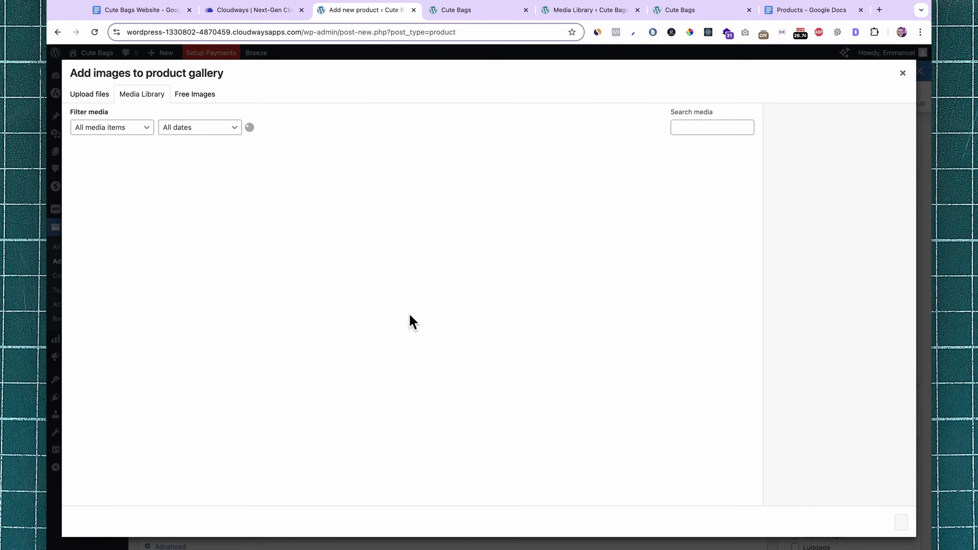
{"action": "scroll", "coordinate": [435, 320], "scroll_direction": "down", "scroll_amount": 10}
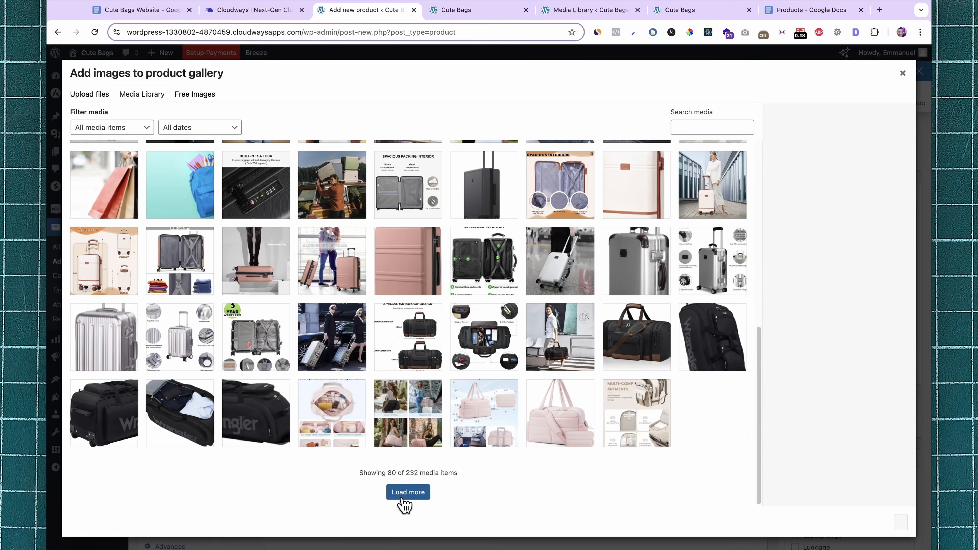
{"action": "left_click", "coordinate": [404, 493]}
{"action": "scroll", "coordinate": [485, 408], "scroll_direction": "down", "scroll_amount": 5}
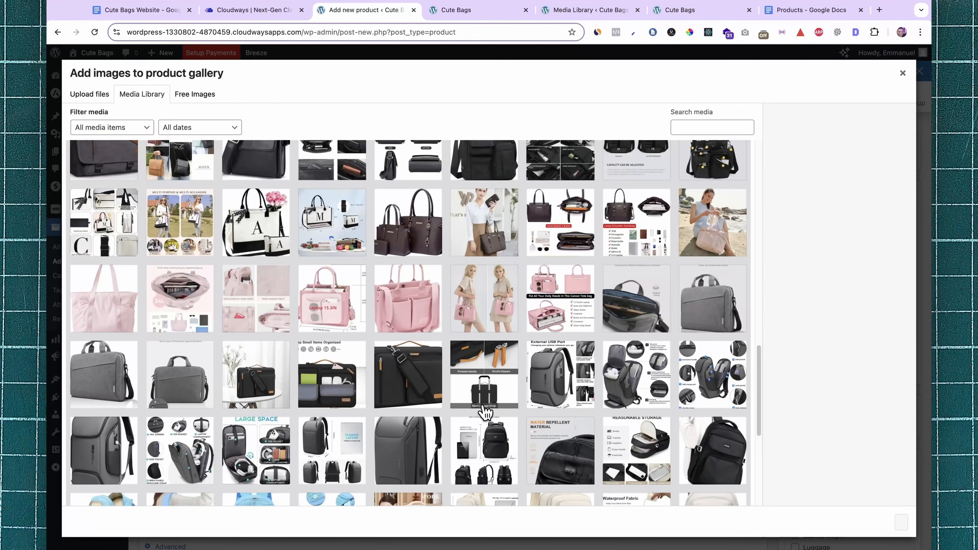
{"action": "scroll", "coordinate": [485, 412], "scroll_direction": "down", "scroll_amount": 7}
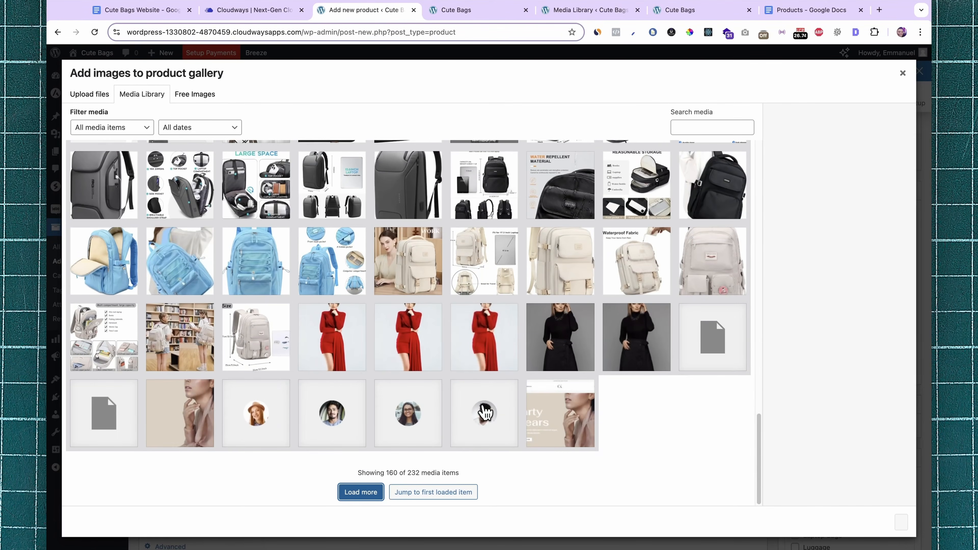
{"action": "left_click", "coordinate": [413, 276]}
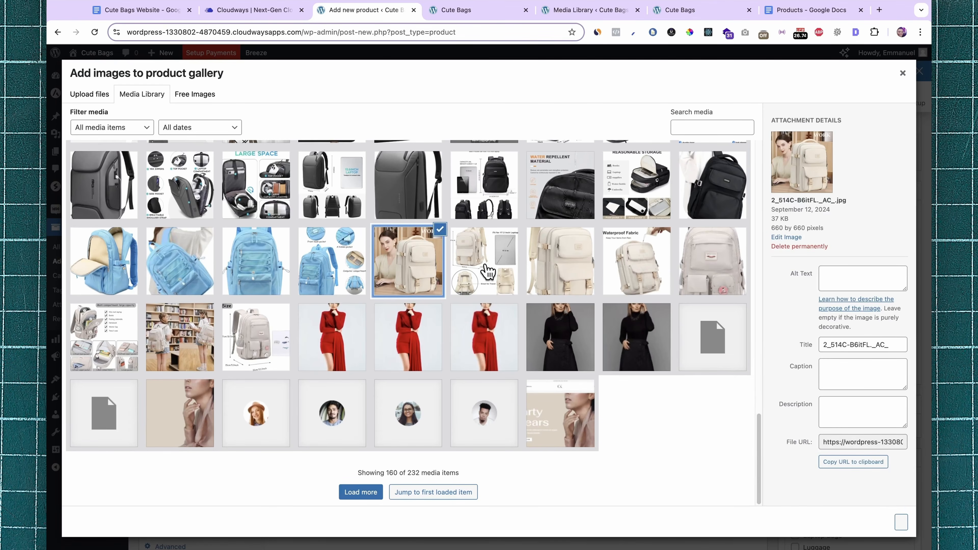
{"action": "left_click", "coordinate": [487, 272]}
{"action": "left_click", "coordinate": [612, 272]}
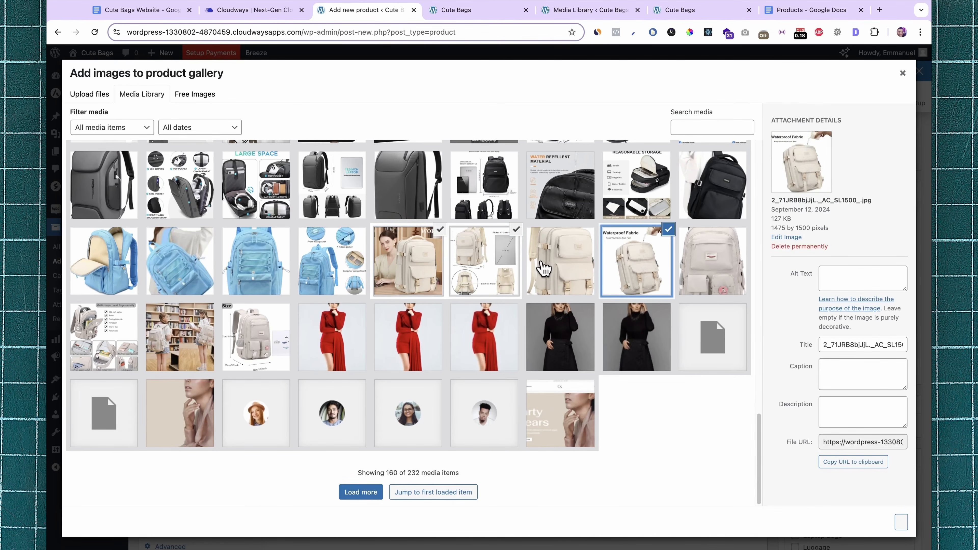
{"action": "left_click", "coordinate": [592, 296]}
{"action": "left_click", "coordinate": [900, 523]}
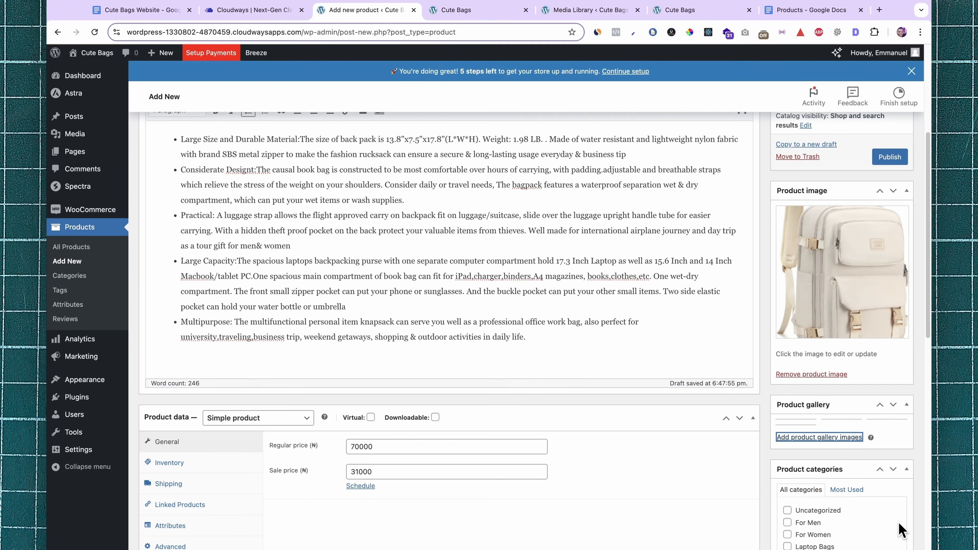
{"action": "scroll", "coordinate": [676, 366], "scroll_direction": "up", "scroll_amount": 5}
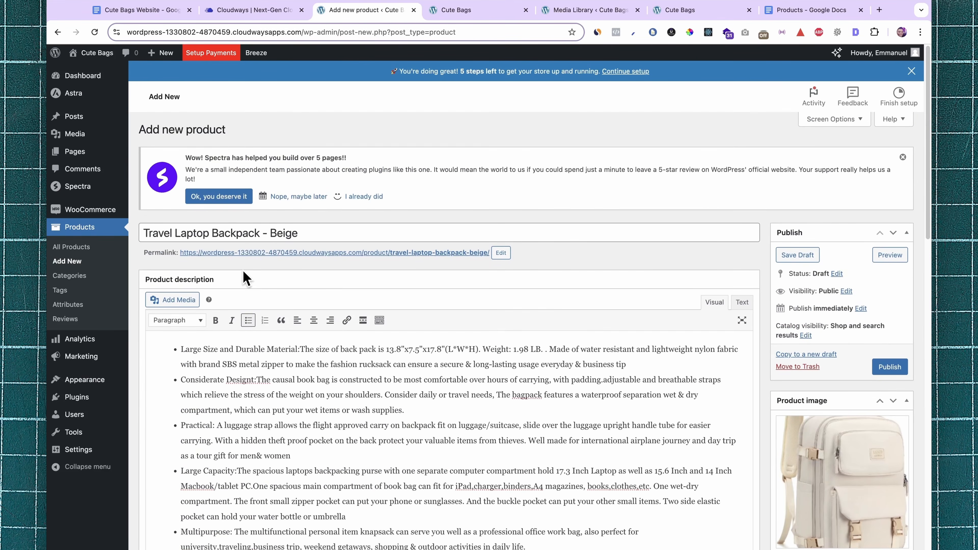
- Rename it 'School, Travel and Laptop Backpack – Beige' and publish under Laptop, School and Travel Bags
{"action": "left_click", "coordinate": [146, 232]}
{"action": "type", "text": "School"}
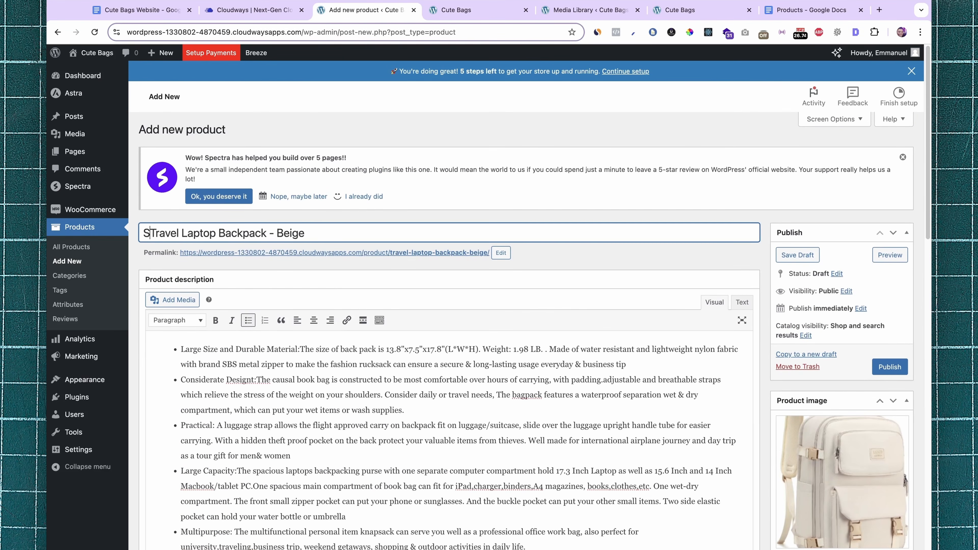
{"action": "type", "text": ","}
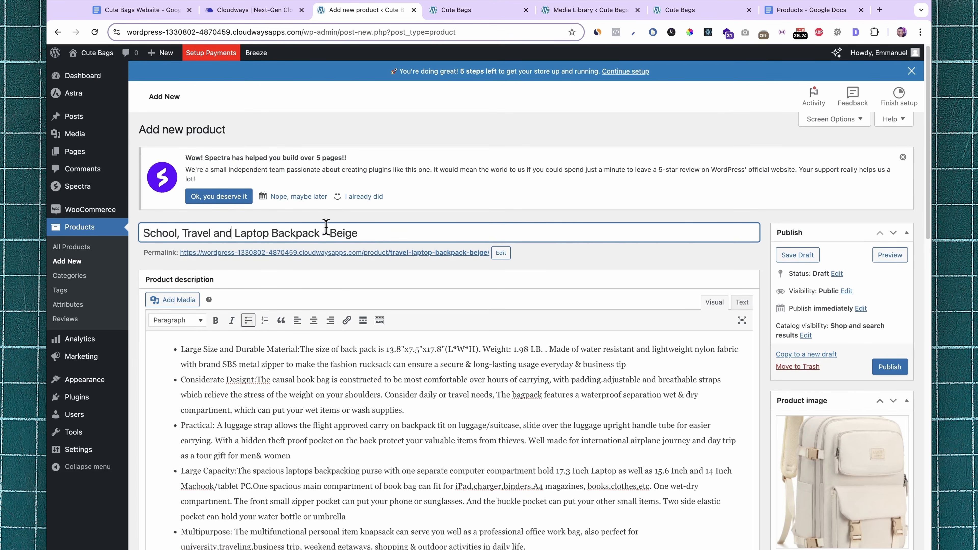
{"action": "scroll", "coordinate": [551, 347], "scroll_direction": "down", "scroll_amount": 3}
{"action": "scroll", "coordinate": [747, 364], "scroll_direction": "down", "scroll_amount": 5}
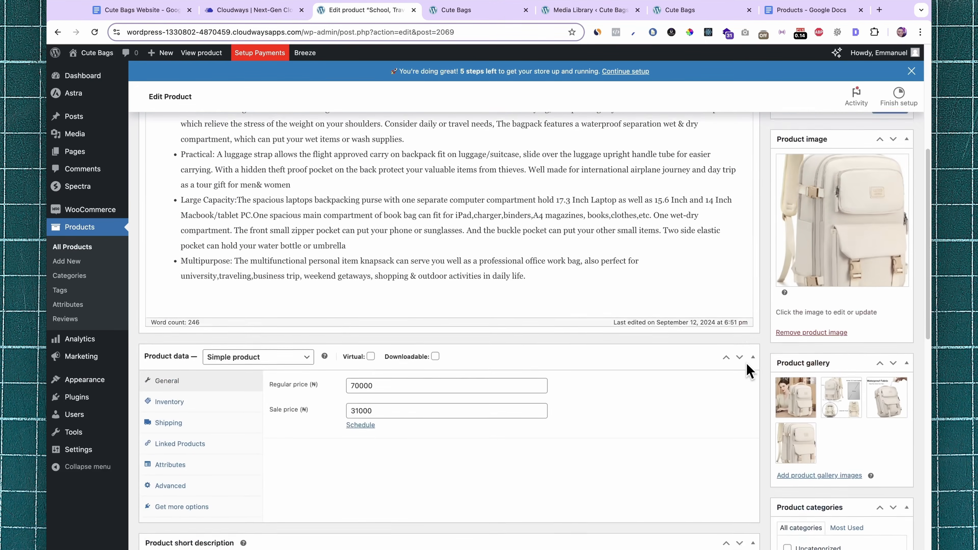
{"action": "scroll", "coordinate": [746, 363], "scroll_direction": "down", "scroll_amount": 5}
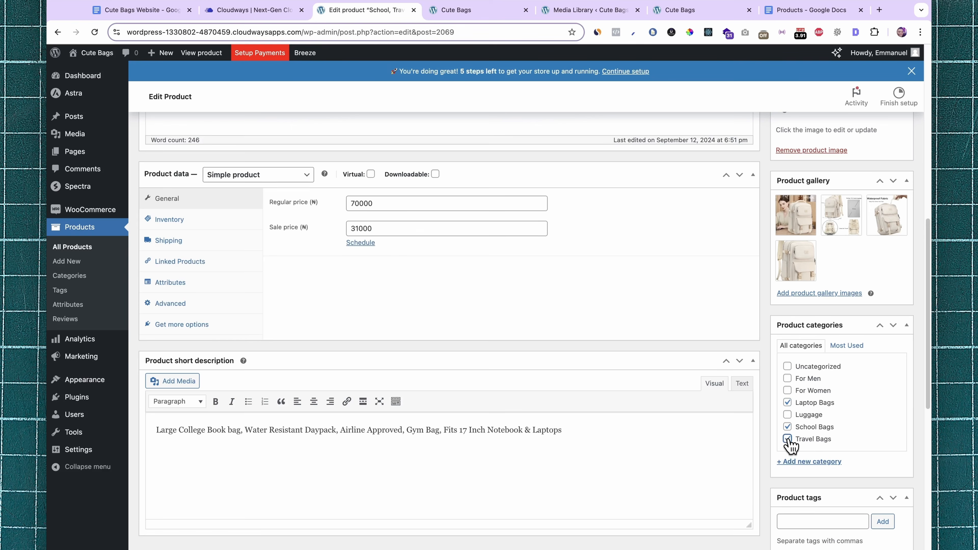
{"action": "scroll", "coordinate": [751, 465], "scroll_direction": "up", "scroll_amount": 9}
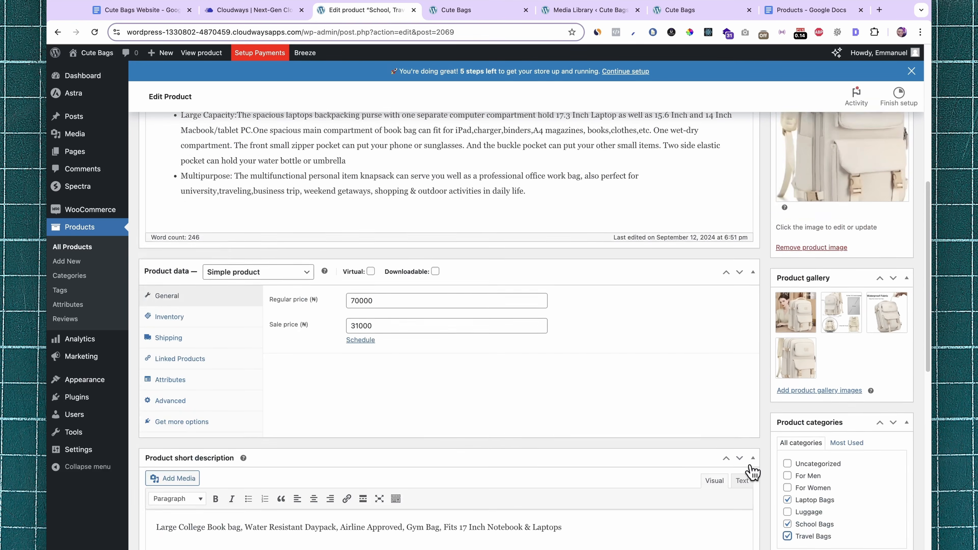
{"action": "left_click", "coordinate": [890, 257]}
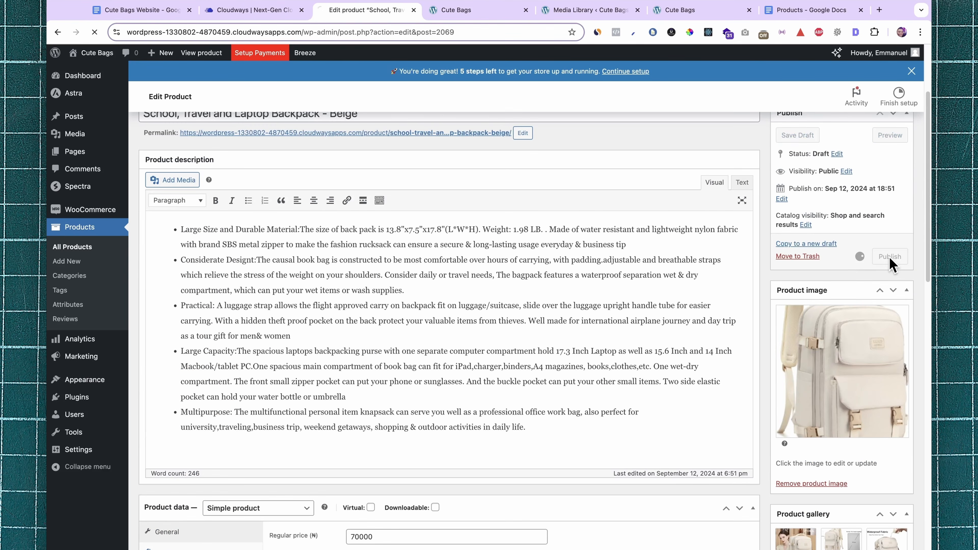
- Review the All Products list showing 25 published, in-stock bags
{"action": "left_click", "coordinate": [79, 249]}
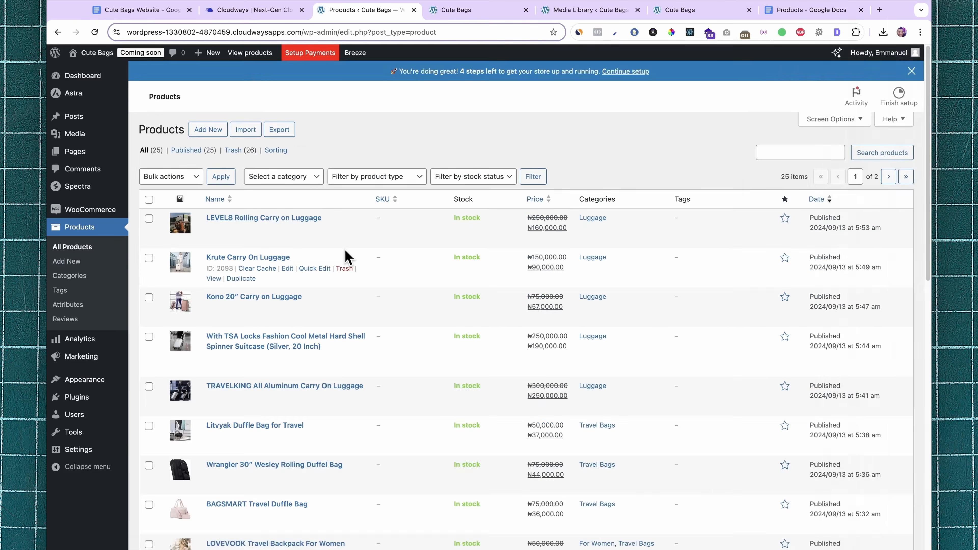
{"action": "scroll", "coordinate": [343, 257], "scroll_direction": "down", "scroll_amount": 8}
{"action": "scroll", "coordinate": [348, 257], "scroll_direction": "down", "scroll_amount": 5}
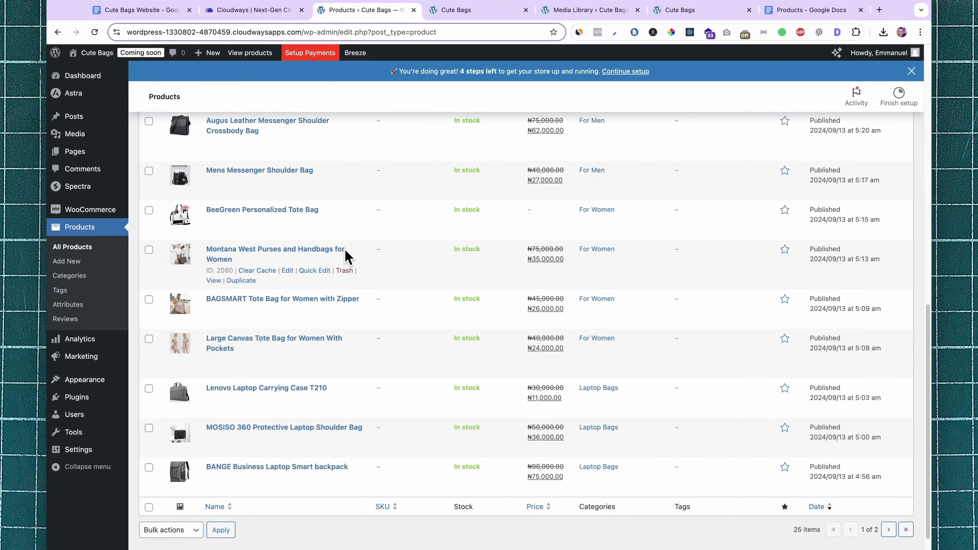
{"action": "scroll", "coordinate": [348, 257], "scroll_direction": "up", "scroll_amount": 10}
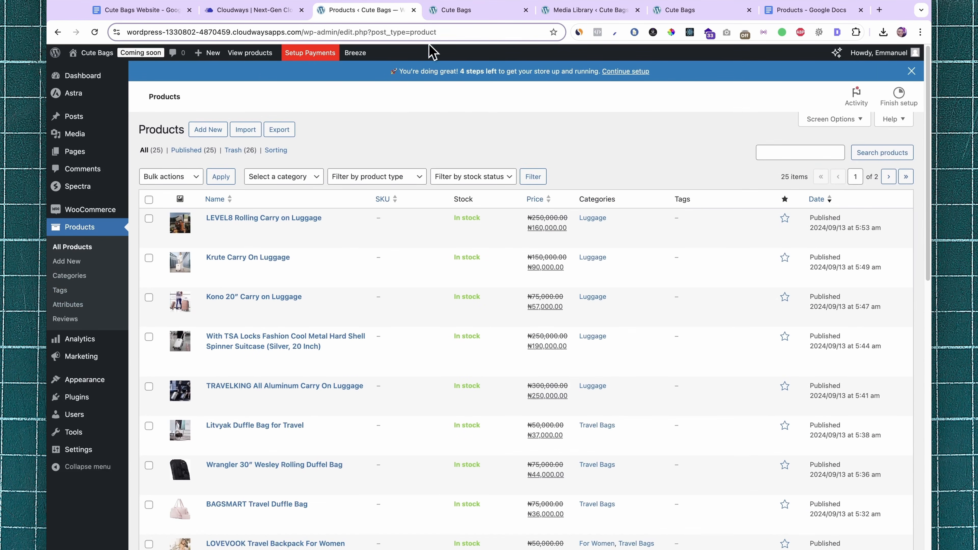
- Reload the Cute Bags homepage and scroll through its Latest Collection of sale-priced luggage
{"action": "left_click", "coordinate": [460, 11]}
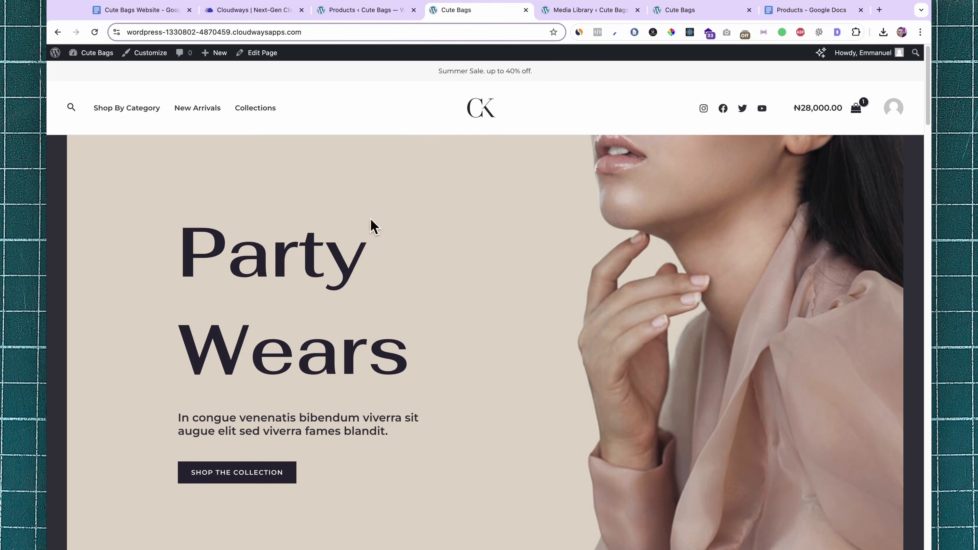
{"action": "scroll", "coordinate": [435, 308], "scroll_direction": "down", "scroll_amount": 20}
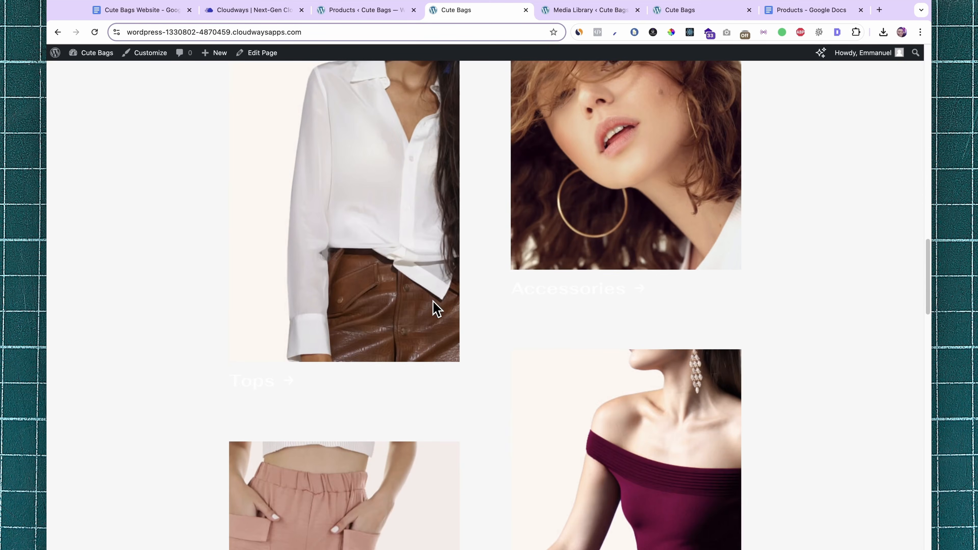
{"action": "scroll", "coordinate": [433, 302], "scroll_direction": "down", "scroll_amount": 15}
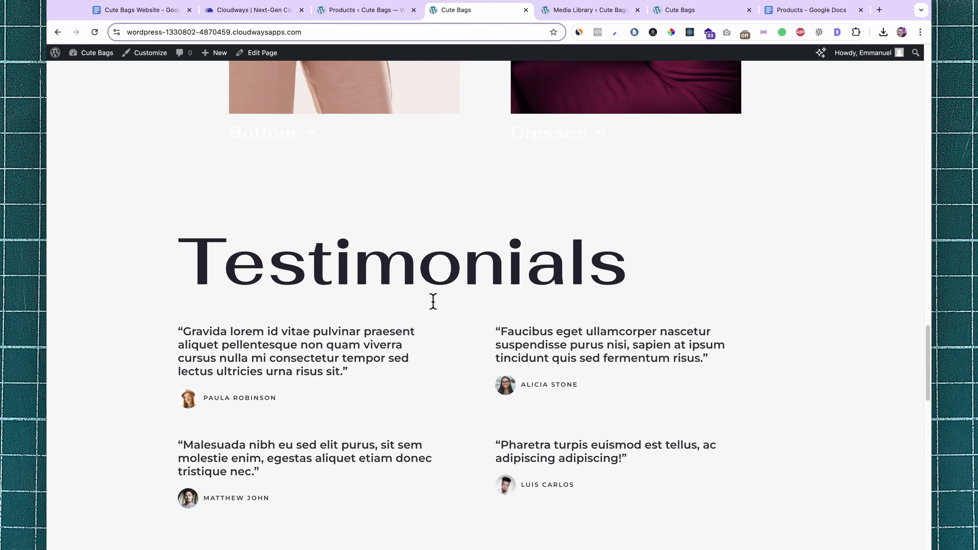
{"action": "scroll", "coordinate": [433, 303], "scroll_direction": "down", "scroll_amount": 10}
{"action": "scroll", "coordinate": [436, 308], "scroll_direction": "up", "scroll_amount": 20}
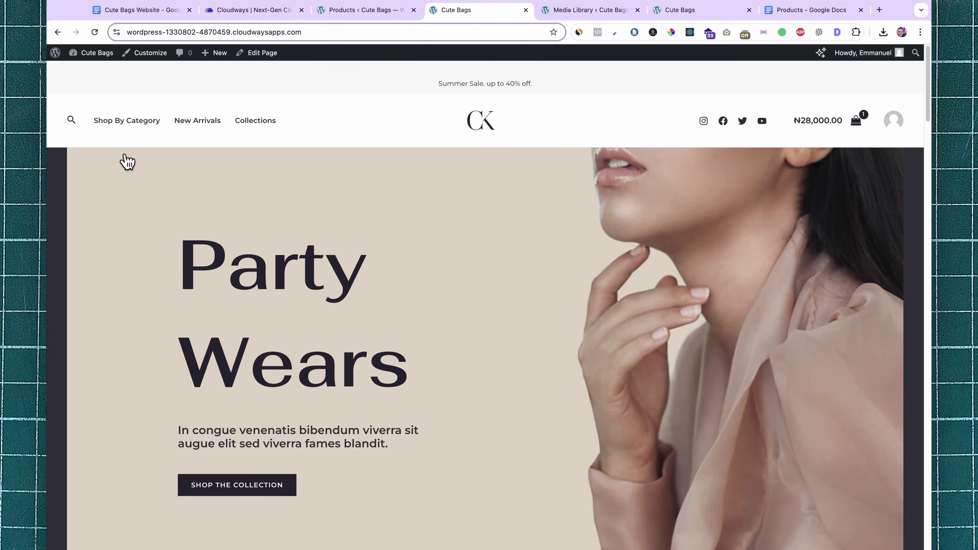
{"action": "left_click", "coordinate": [94, 32]}
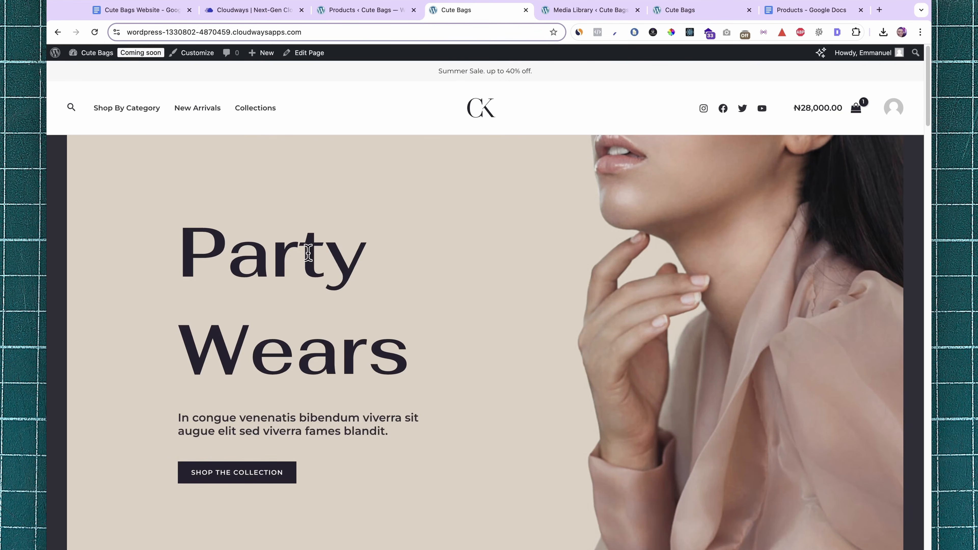
{"action": "scroll", "coordinate": [310, 263], "scroll_direction": "down", "scroll_amount": 10}
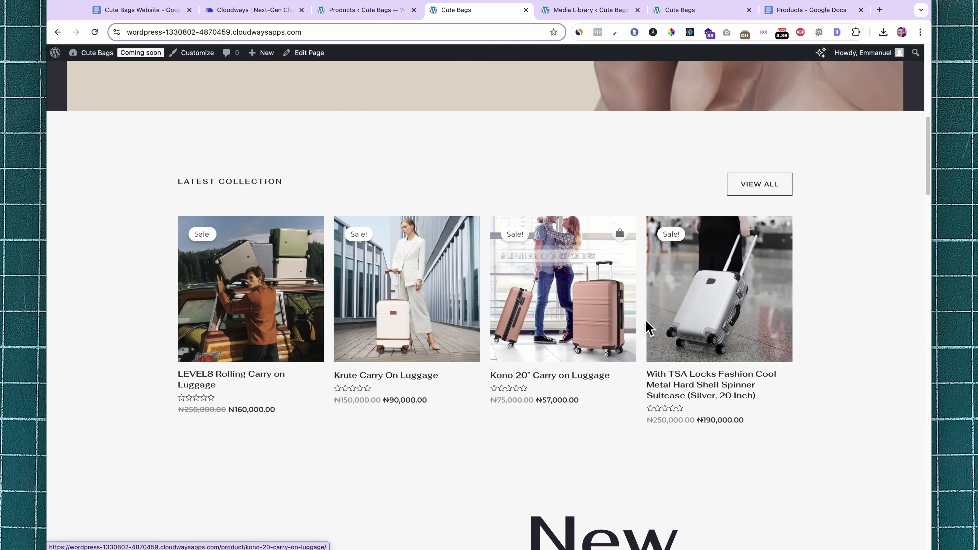
{"action": "scroll", "coordinate": [734, 414], "scroll_direction": "down", "scroll_amount": 1}
{"action": "scroll", "coordinate": [734, 414], "scroll_direction": "down", "scroll_amount": 15}
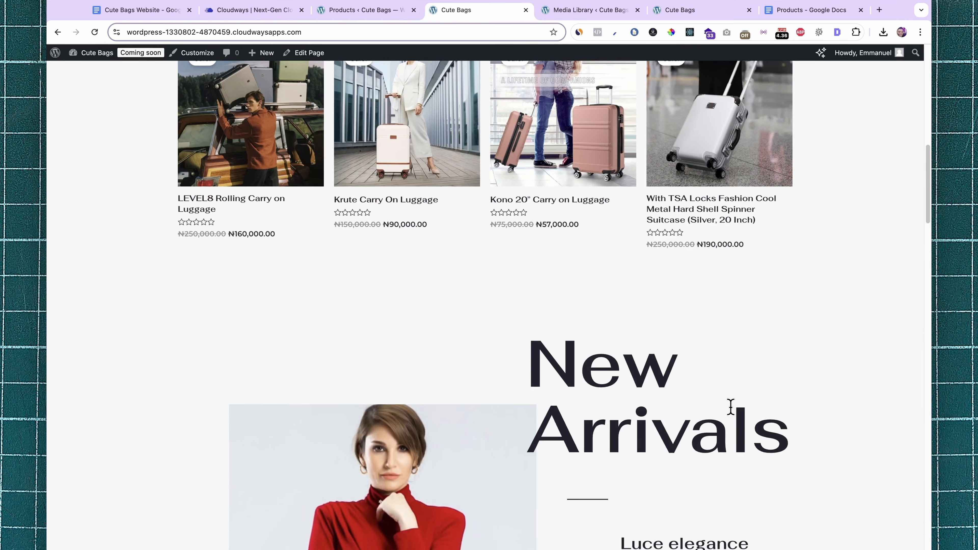
{"action": "scroll", "coordinate": [734, 414], "scroll_direction": "down", "scroll_amount": 20}
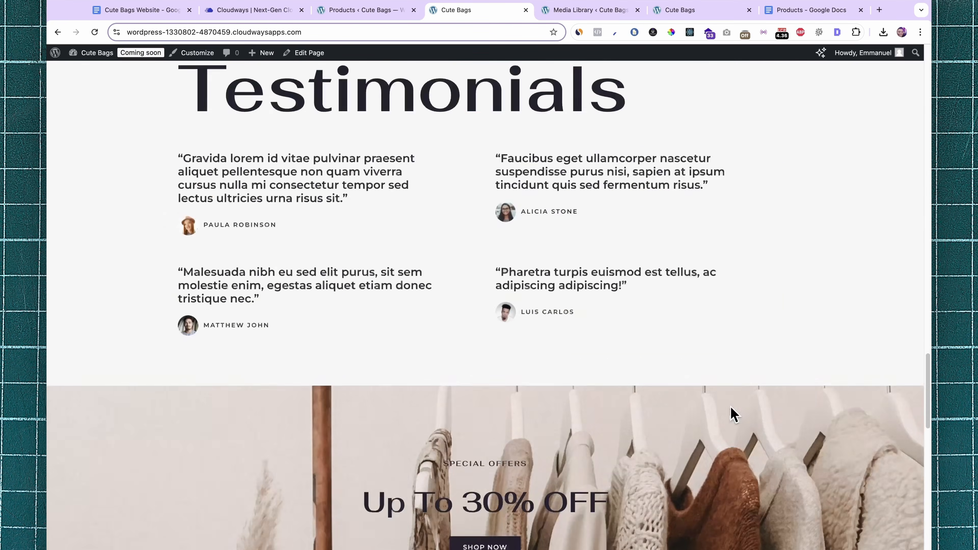
{"action": "scroll", "coordinate": [734, 414], "scroll_direction": "up", "scroll_amount": 20}
{"action": "scroll", "coordinate": [734, 415], "scroll_direction": "up", "scroll_amount": 10}
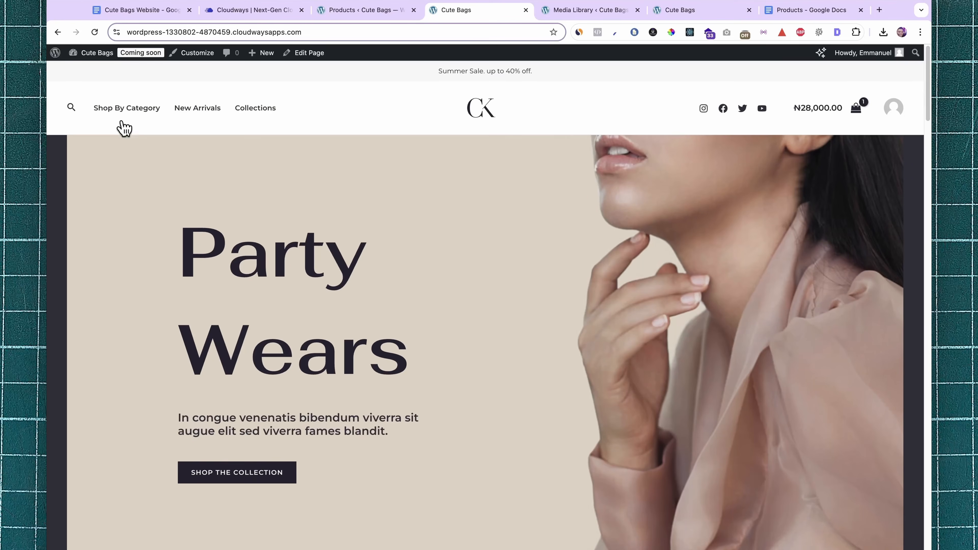
- Open the Laptop Bags category from the Shop By Category page
{"action": "left_click", "coordinate": [127, 115]}
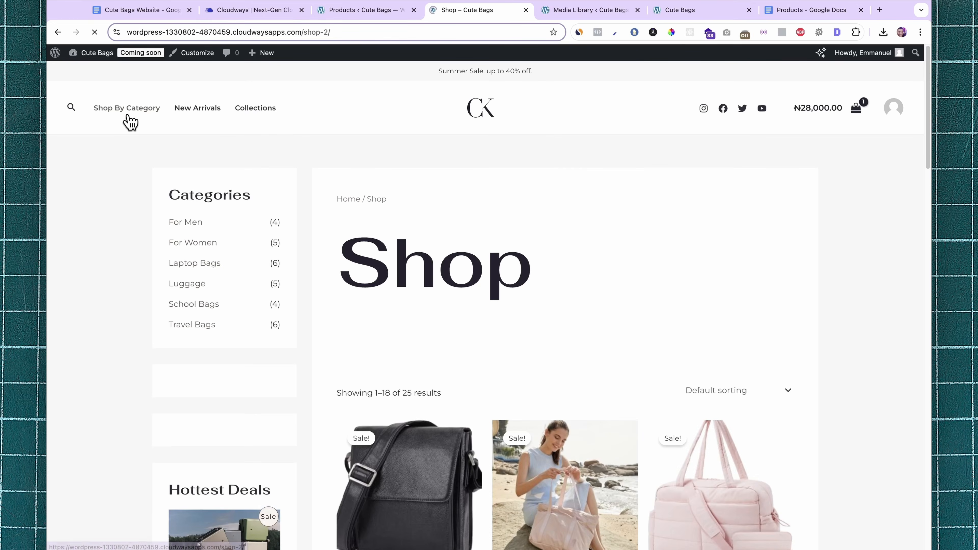
{"action": "scroll", "coordinate": [548, 366], "scroll_direction": "down", "scroll_amount": 3}
{"action": "scroll", "coordinate": [551, 371], "scroll_direction": "down", "scroll_amount": 5}
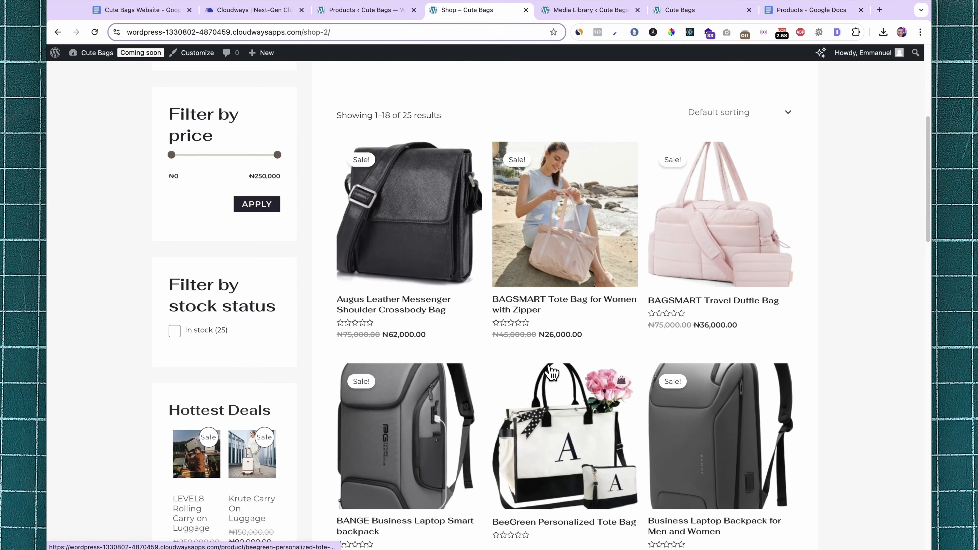
{"action": "scroll", "coordinate": [551, 372], "scroll_direction": "down", "scroll_amount": 8}
{"action": "scroll", "coordinate": [198, 185], "scroll_direction": "up", "scroll_amount": 15}
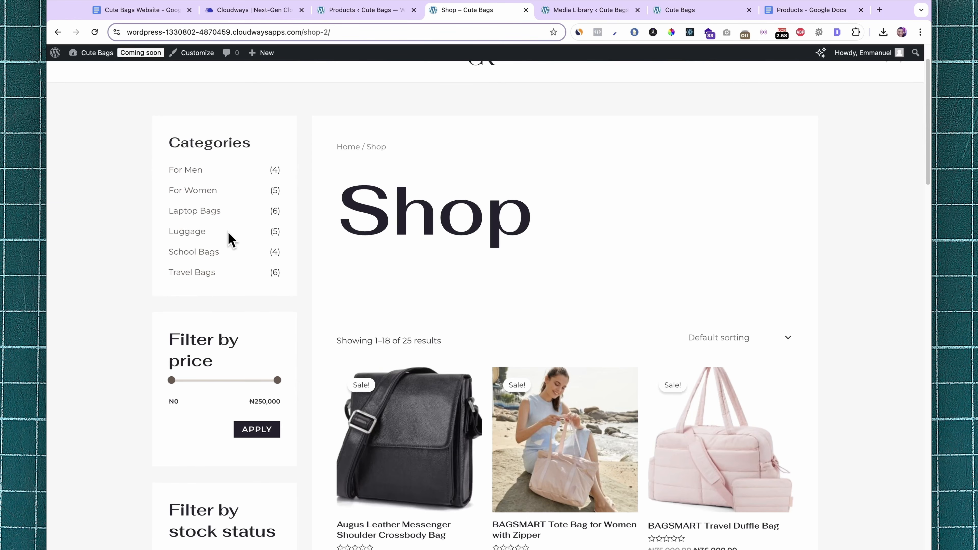
{"action": "left_click", "coordinate": [194, 216]}
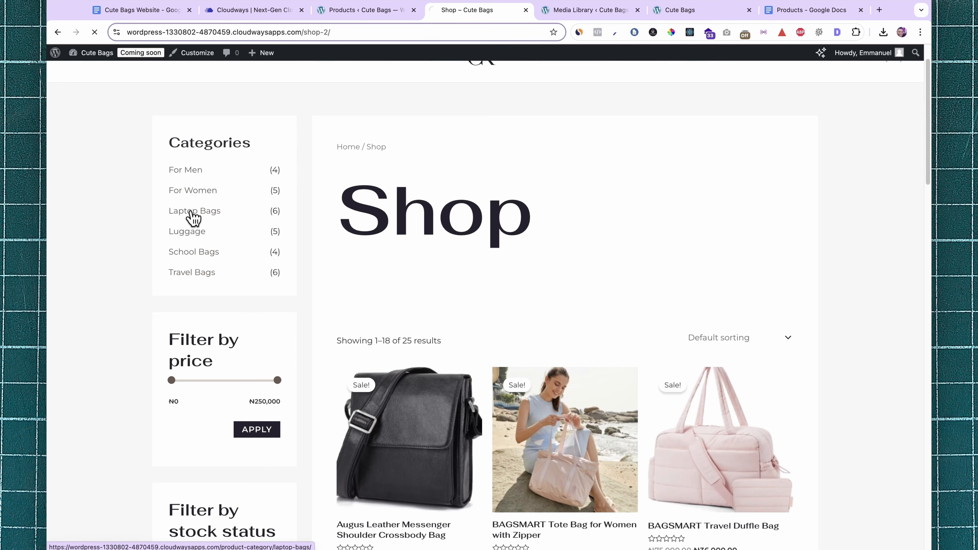
{"action": "scroll", "coordinate": [453, 389], "scroll_direction": "down", "scroll_amount": 10}
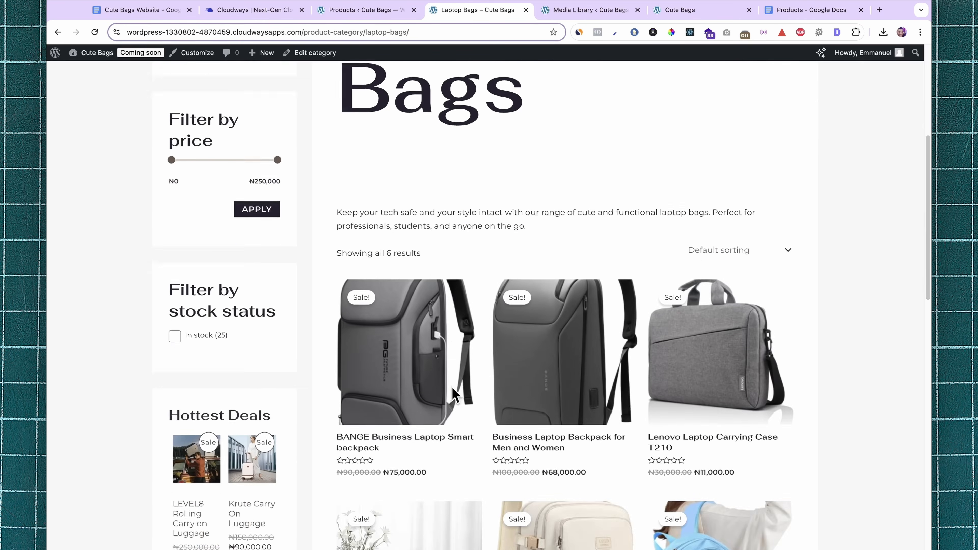
{"action": "scroll", "coordinate": [454, 395], "scroll_direction": "up", "scroll_amount": 5}
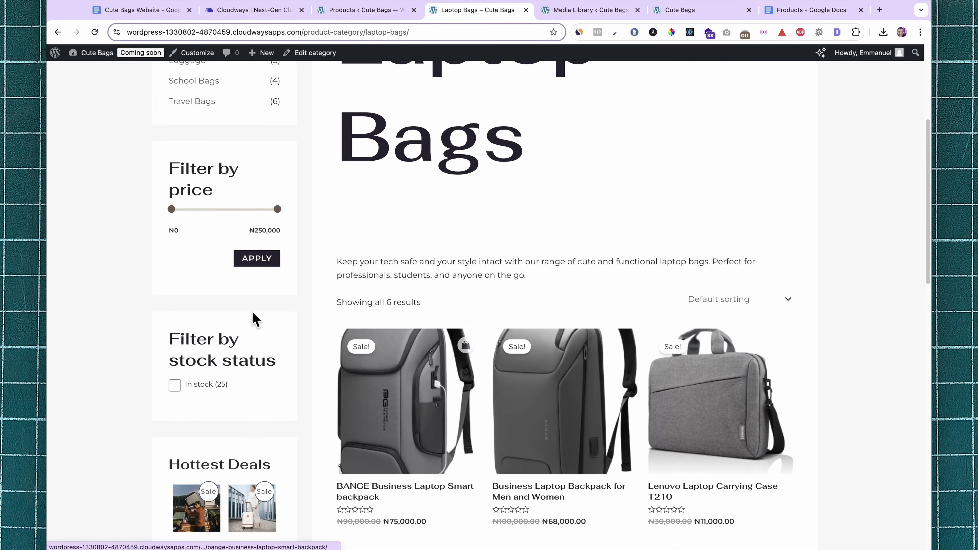
- Filter Laptop Bags to the ₦27,344–₦50,733 price range, leaving 2 results
{"action": "left_click_drag", "start_coordinate": [172, 209], "coordinate": [195, 209]}
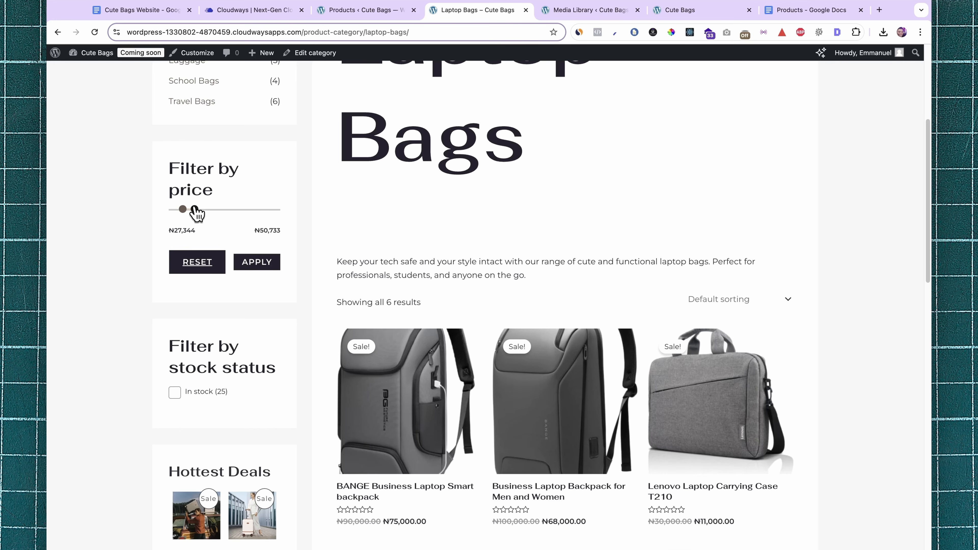
{"action": "left_click", "coordinate": [254, 261]}
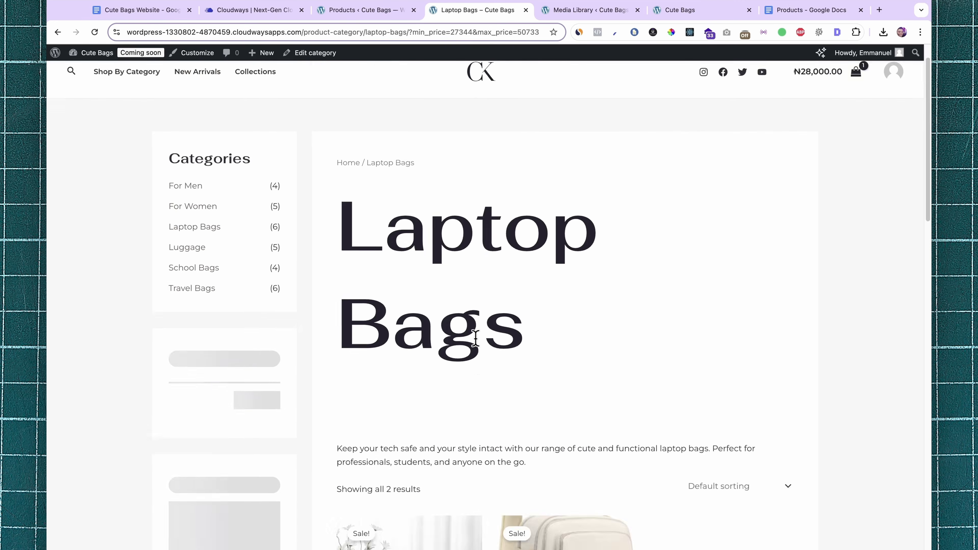
{"action": "scroll", "coordinate": [420, 424], "scroll_direction": "down", "scroll_amount": 5}
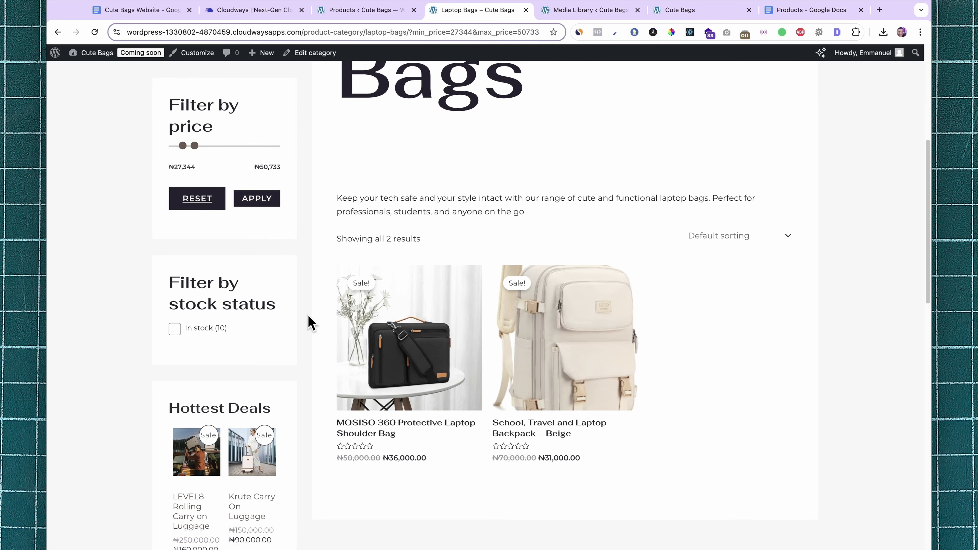
{"action": "scroll", "coordinate": [308, 321], "scroll_direction": "up", "scroll_amount": 1}
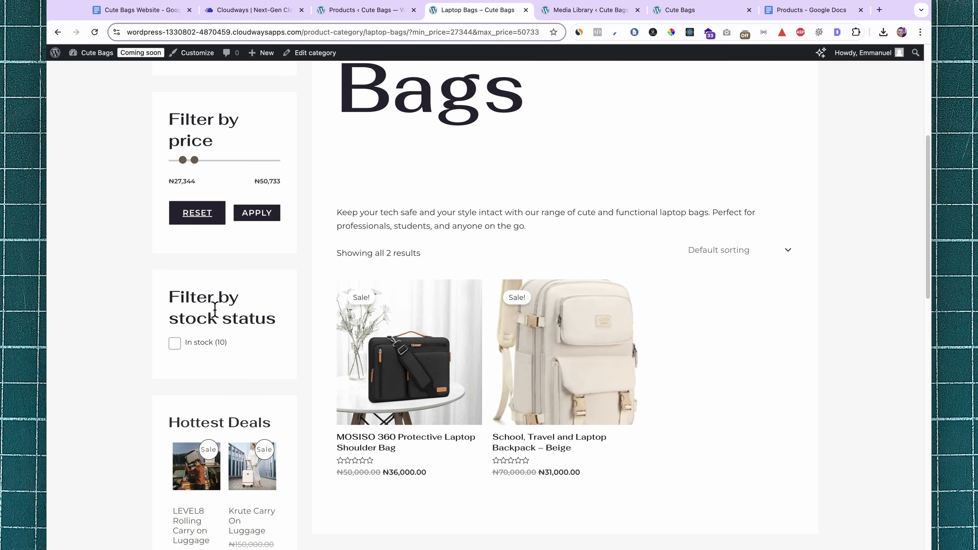
- Switch to the store admin's All Products list
{"action": "scroll", "coordinate": [241, 404], "scroll_direction": "down", "scroll_amount": 2}
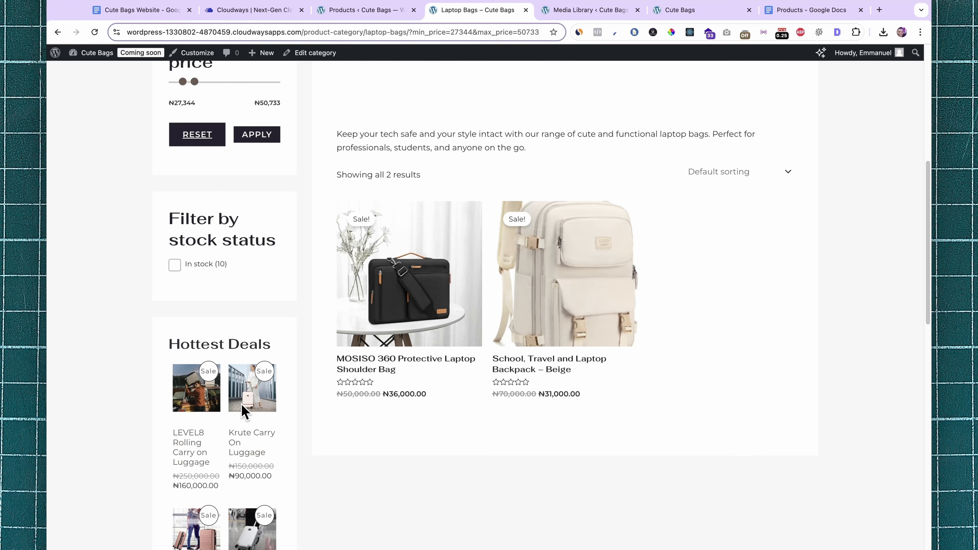
{"action": "left_click", "coordinate": [360, 12]}
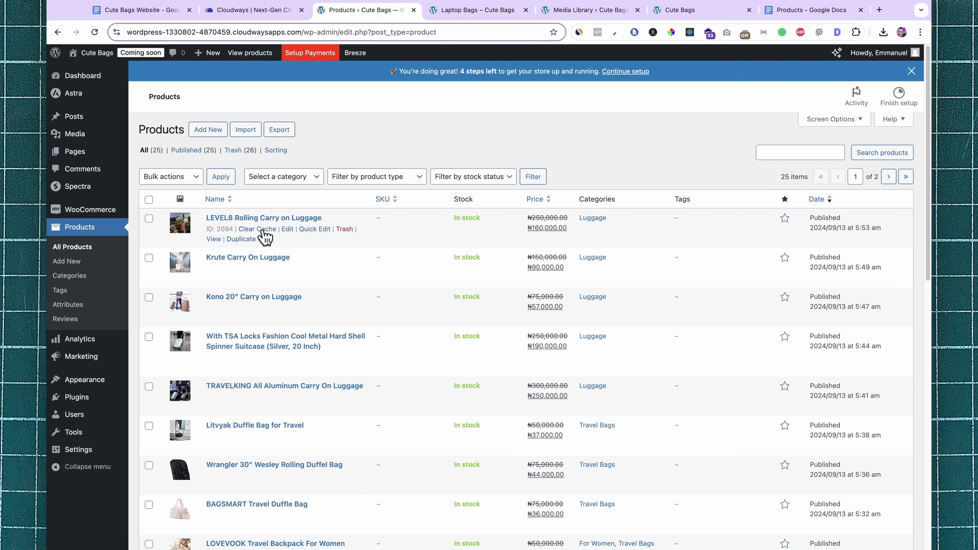
- Set LEVEL8 Rolling Carry on Luggage's stock status to Out of stock, update it, and return to Laptop Bags
{"action": "left_click", "coordinate": [287, 229]}
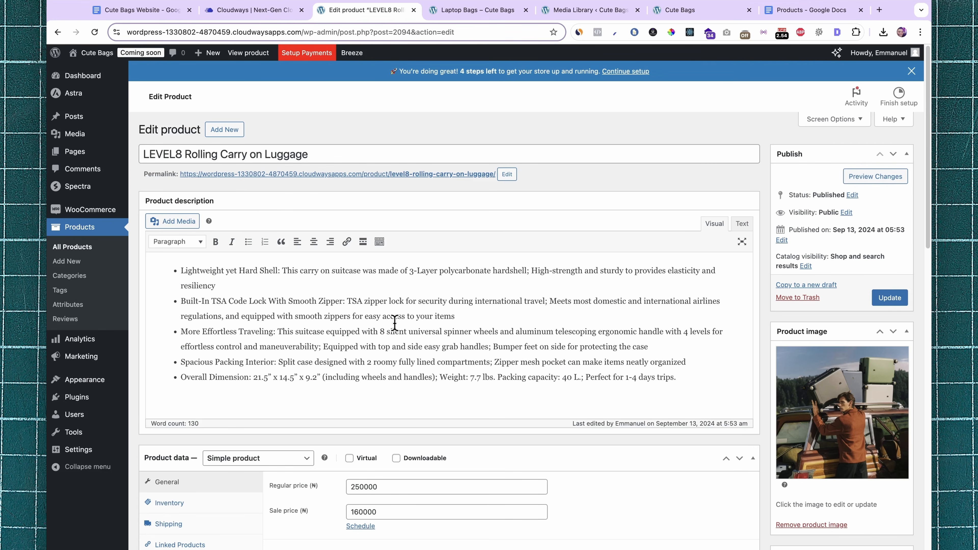
{"action": "scroll", "coordinate": [425, 516], "scroll_direction": "down", "scroll_amount": 5}
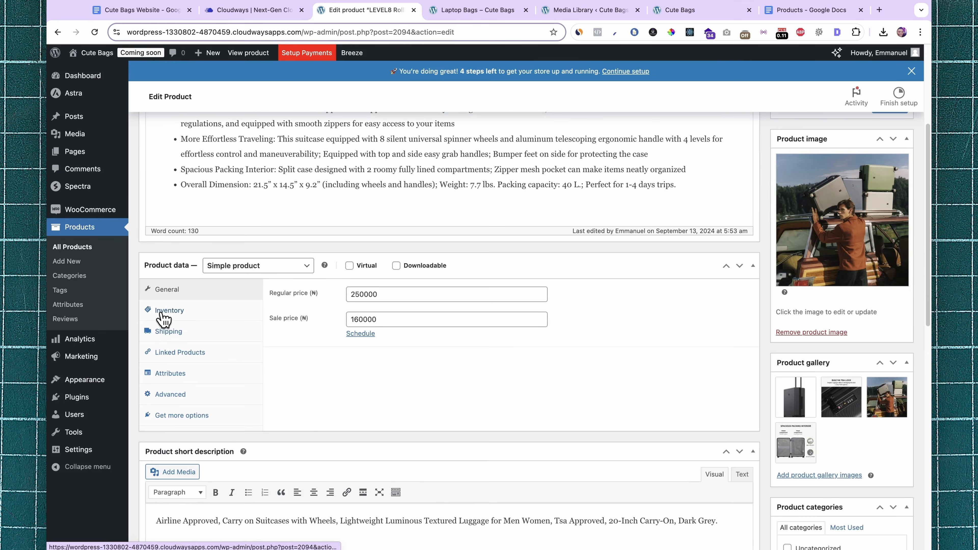
{"action": "left_click", "coordinate": [165, 312]}
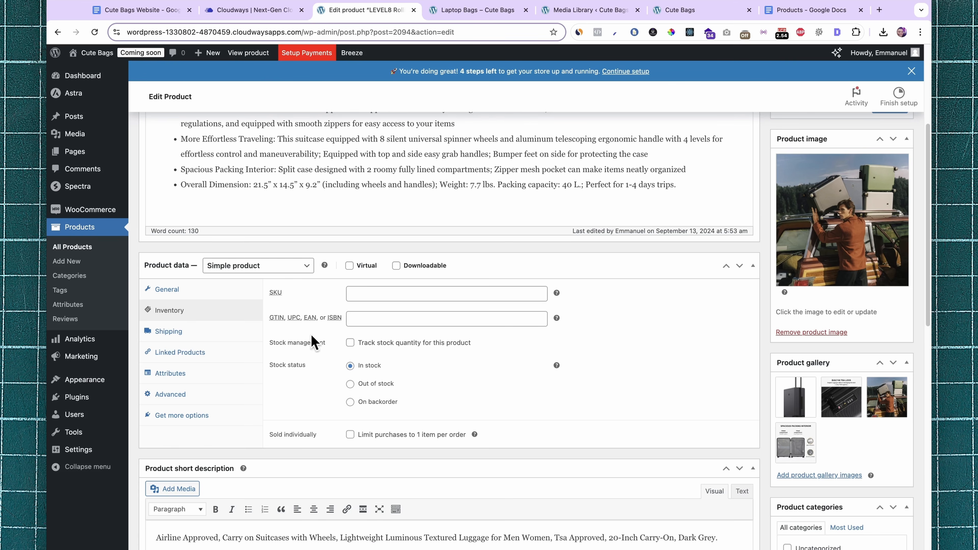
{"action": "left_click", "coordinate": [350, 384]}
{"action": "scroll", "coordinate": [513, 370], "scroll_direction": "up", "scroll_amount": 5}
{"action": "left_click", "coordinate": [890, 297]}
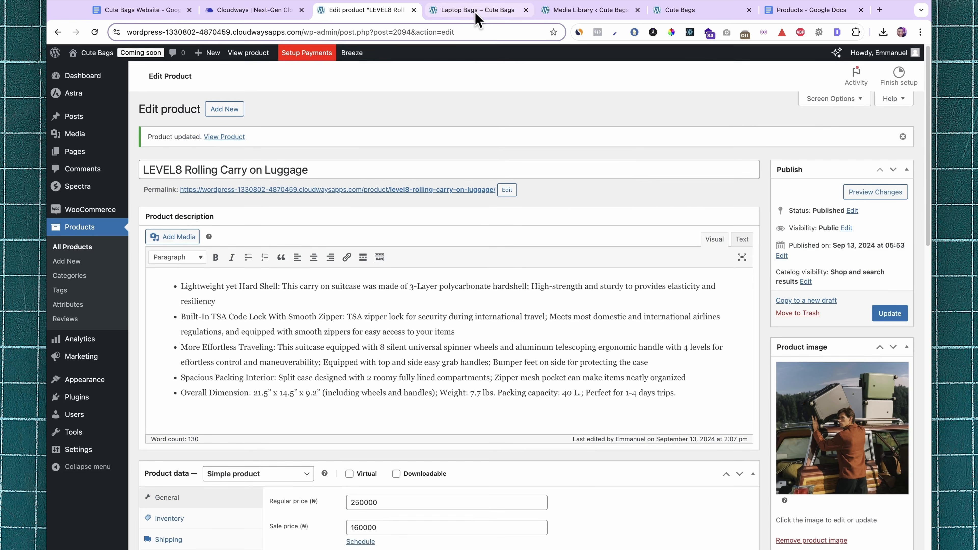
{"action": "left_click", "coordinate": [477, 11]}
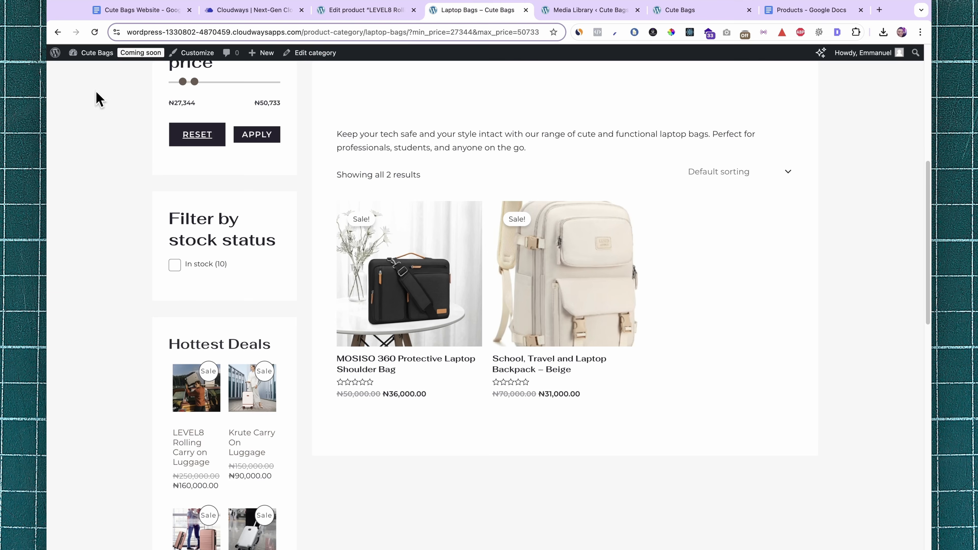
- Reload the storefront and filter the shop by Out of stock, which shows only the LEVEL8 luggage
{"action": "left_click", "coordinate": [94, 32]}
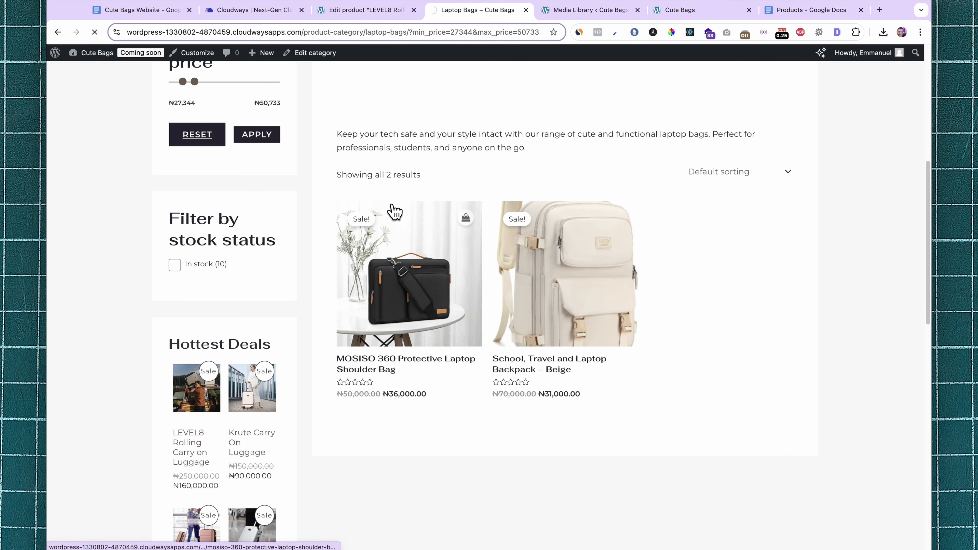
{"action": "scroll", "coordinate": [211, 263], "scroll_direction": "down", "scroll_amount": 3}
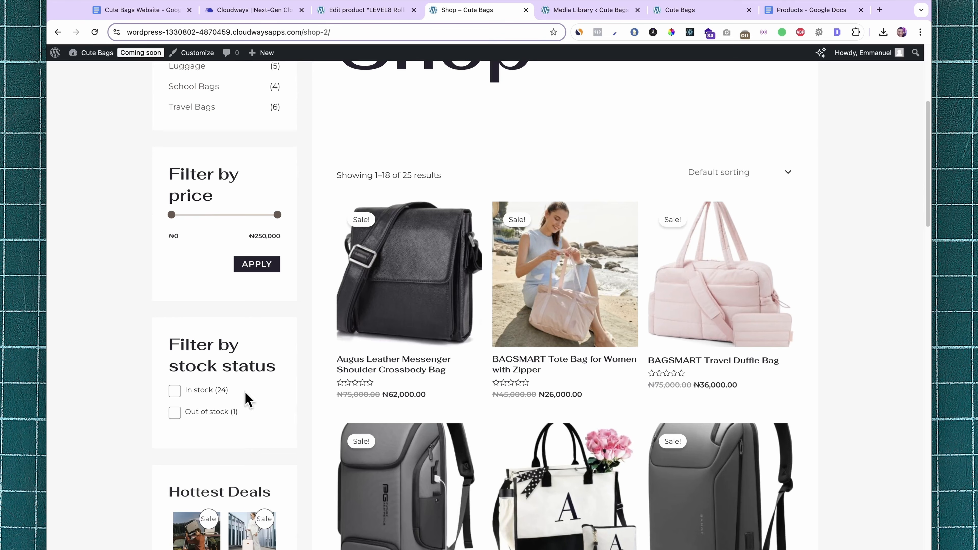
{"action": "scroll", "coordinate": [246, 393], "scroll_direction": "down", "scroll_amount": 1}
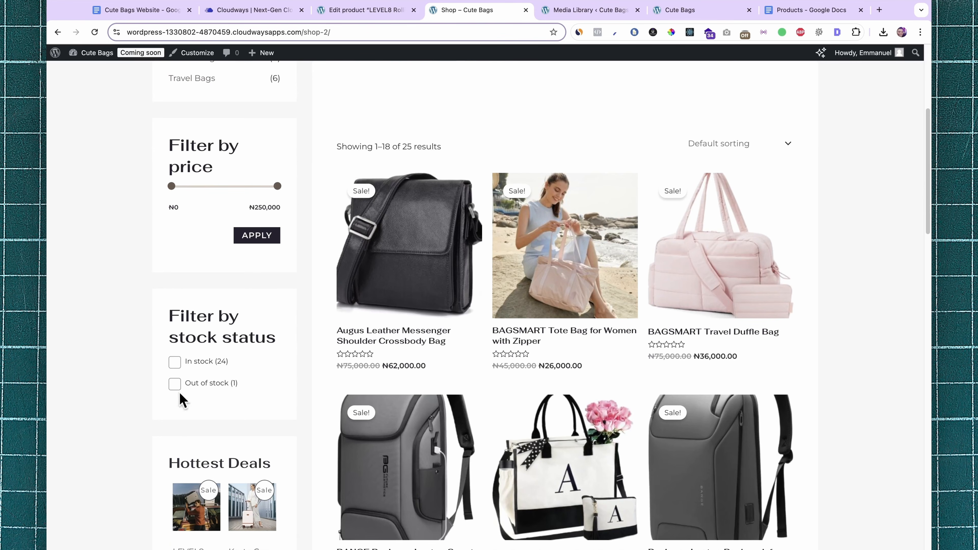
{"action": "left_click", "coordinate": [198, 391]}
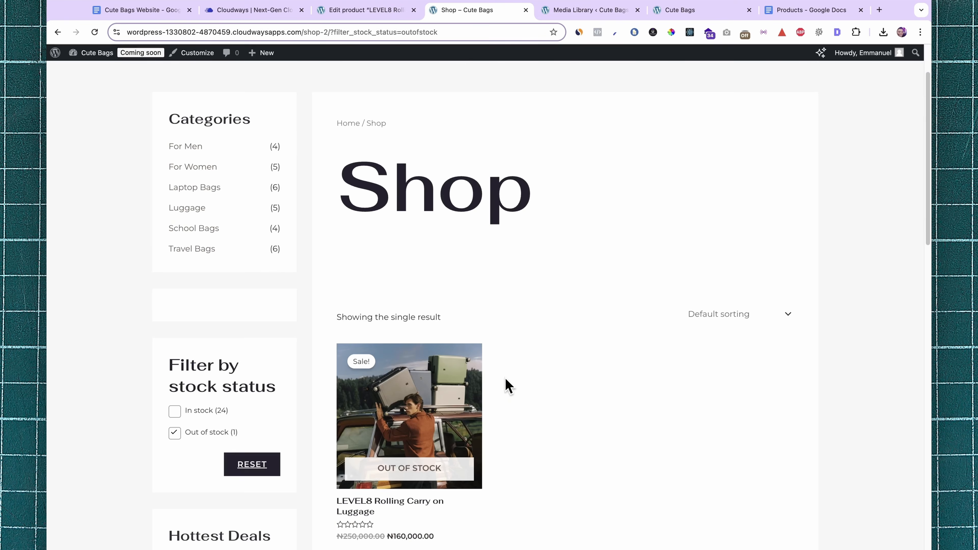
{"action": "scroll", "coordinate": [444, 357], "scroll_direction": "up", "scroll_amount": 2}
{"action": "scroll", "coordinate": [443, 358], "scroll_direction": "down", "scroll_amount": 1}
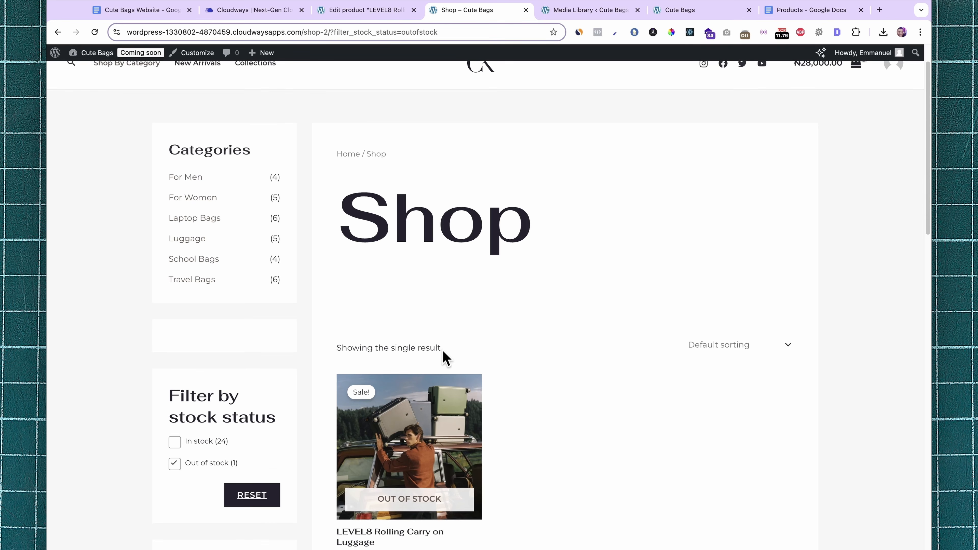
{"action": "scroll", "coordinate": [477, 448], "scroll_direction": "down", "scroll_amount": 1}
{"action": "scroll", "coordinate": [477, 449], "scroll_direction": "down", "scroll_amount": 3}
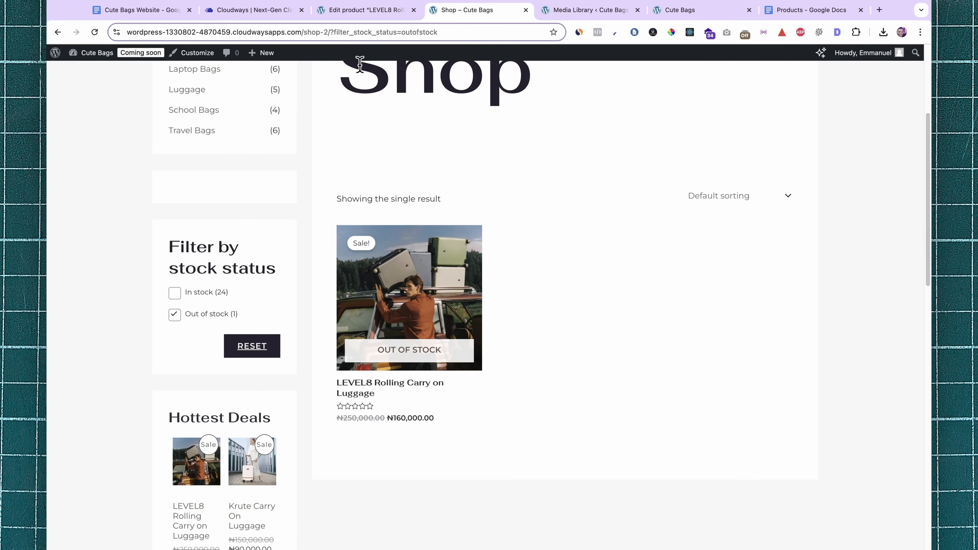
{"action": "left_click", "coordinate": [361, 14]}
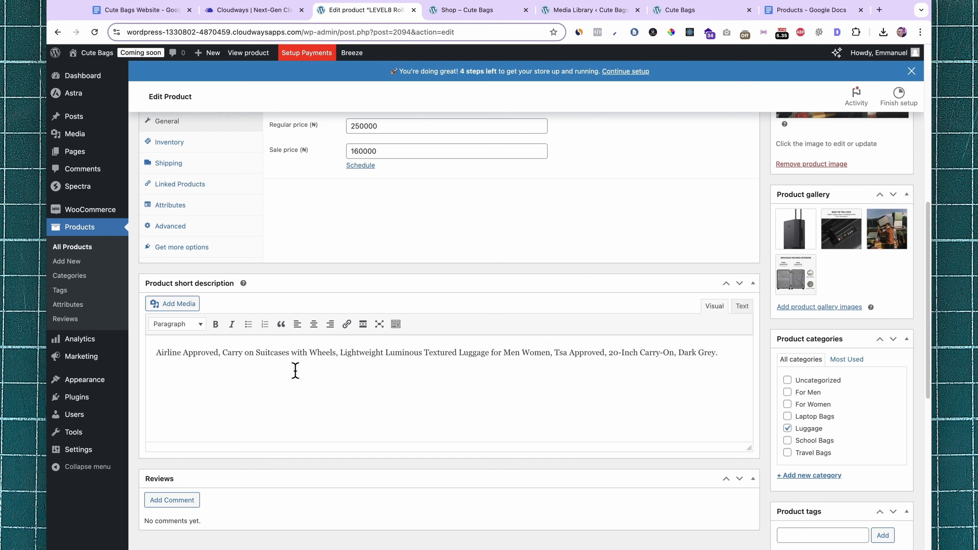
- Set the LEVEL8 luggage's stock status back to In stock
{"action": "scroll", "coordinate": [412, 288], "scroll_direction": "up", "scroll_amount": 3}
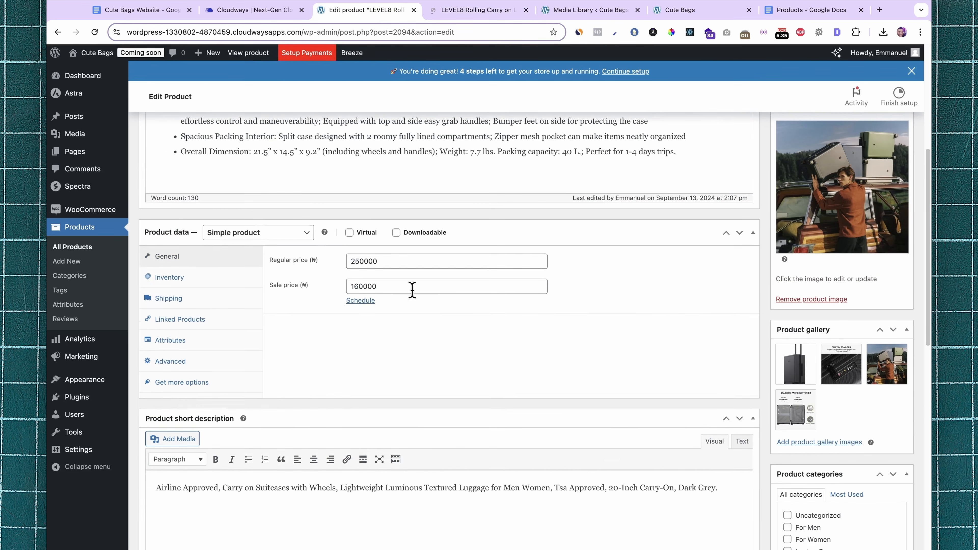
{"action": "left_click", "coordinate": [172, 278]}
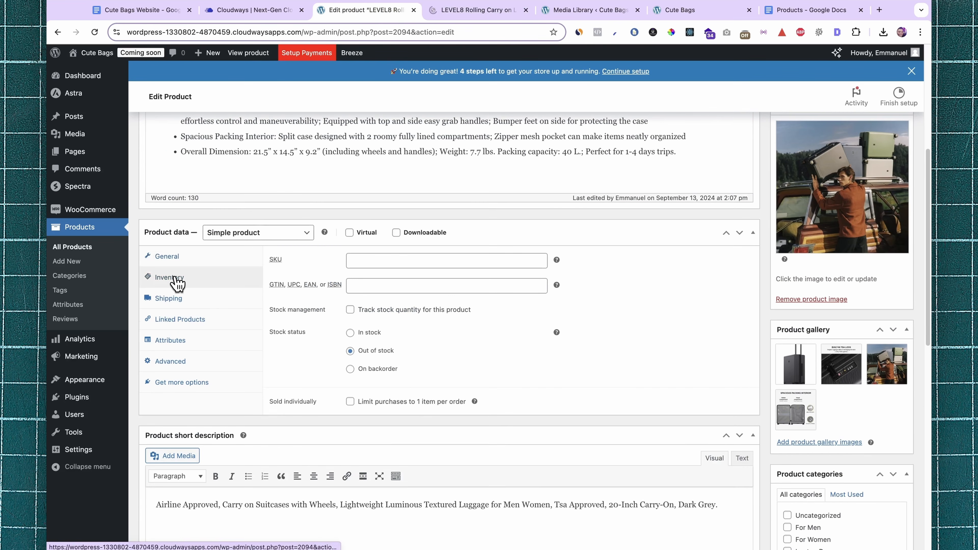
{"action": "left_click", "coordinate": [351, 332]}
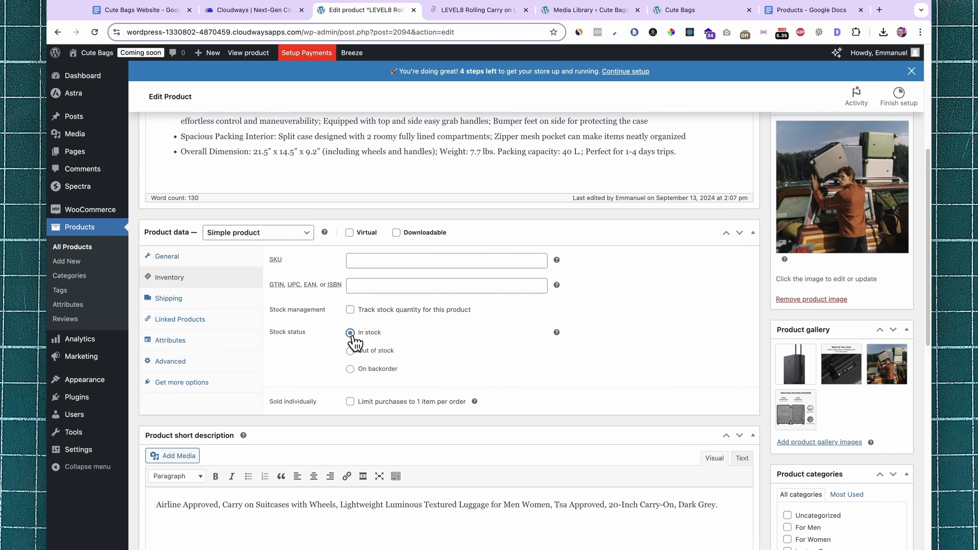
- Look through the Shipping and Linked Products settings, then bring up Attributes
{"action": "left_click", "coordinate": [167, 299]}
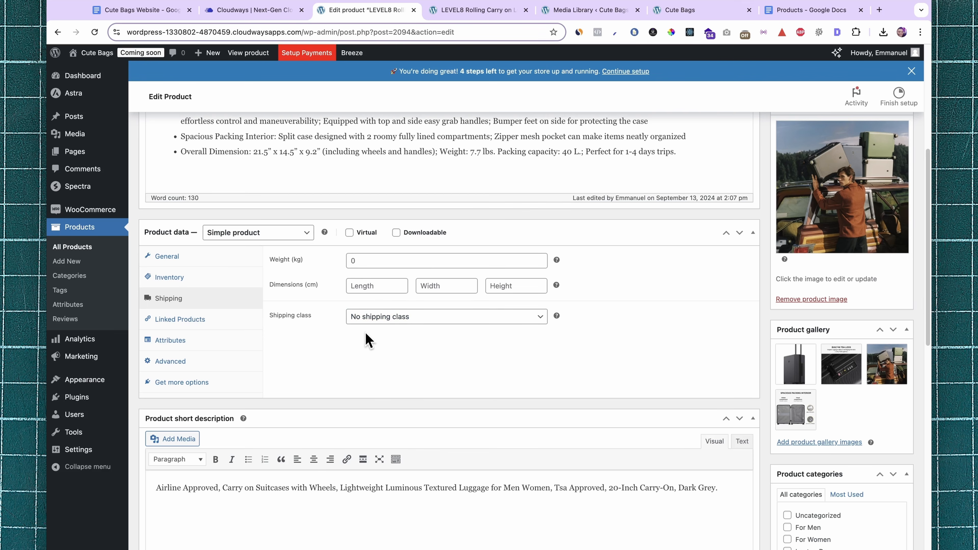
{"action": "left_click", "coordinate": [189, 323]}
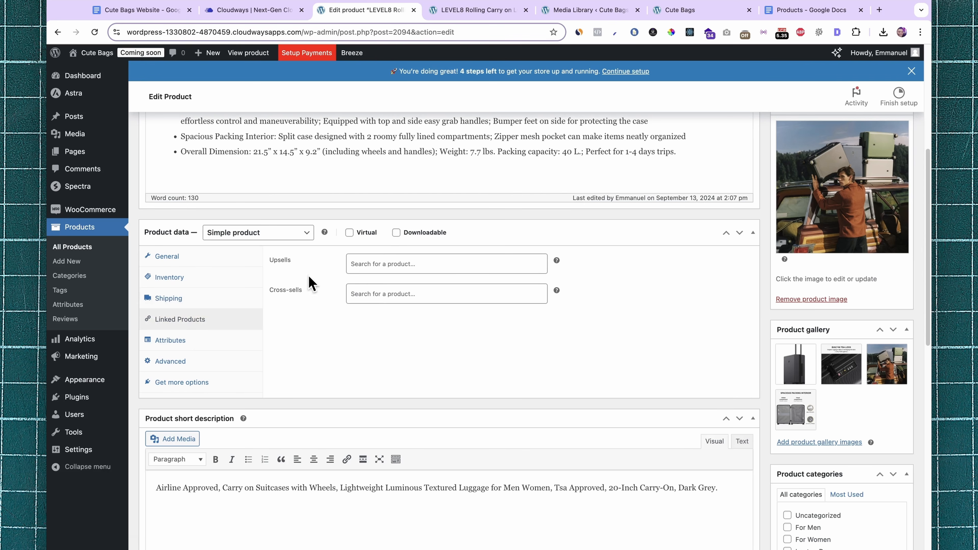
{"action": "left_click", "coordinate": [177, 343]}
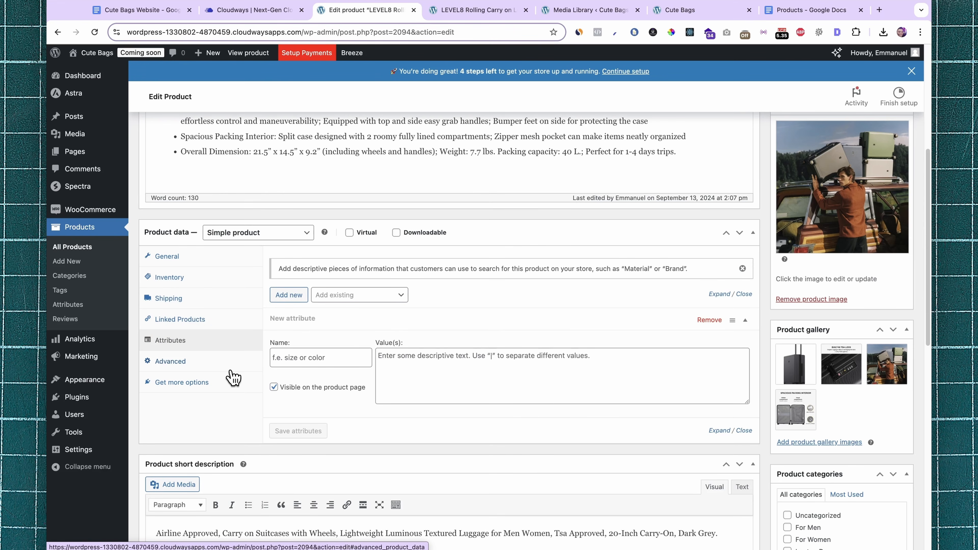
- Add a Color attribute with the value Black and save it
{"action": "left_click", "coordinate": [315, 360]}
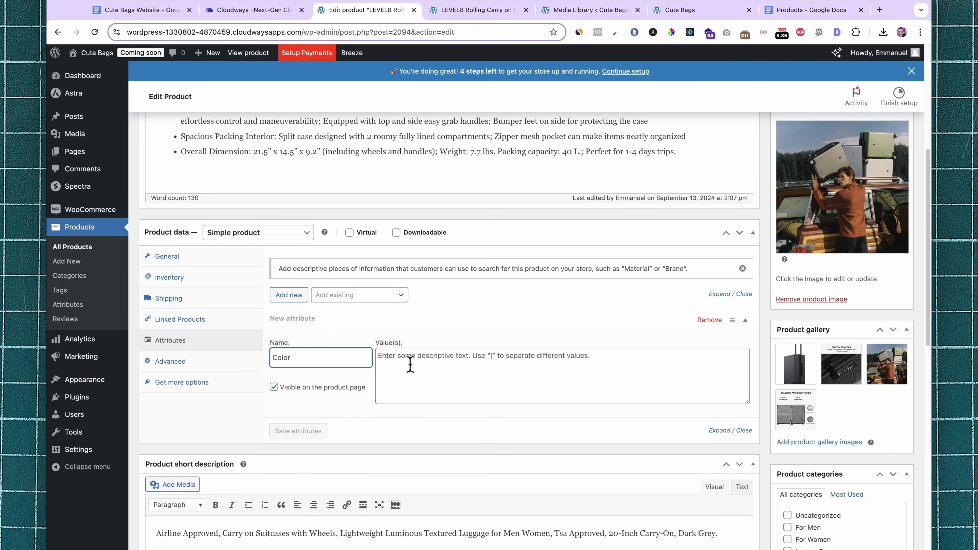
{"action": "left_click", "coordinate": [429, 371]}
{"action": "type", "text": "Black"}
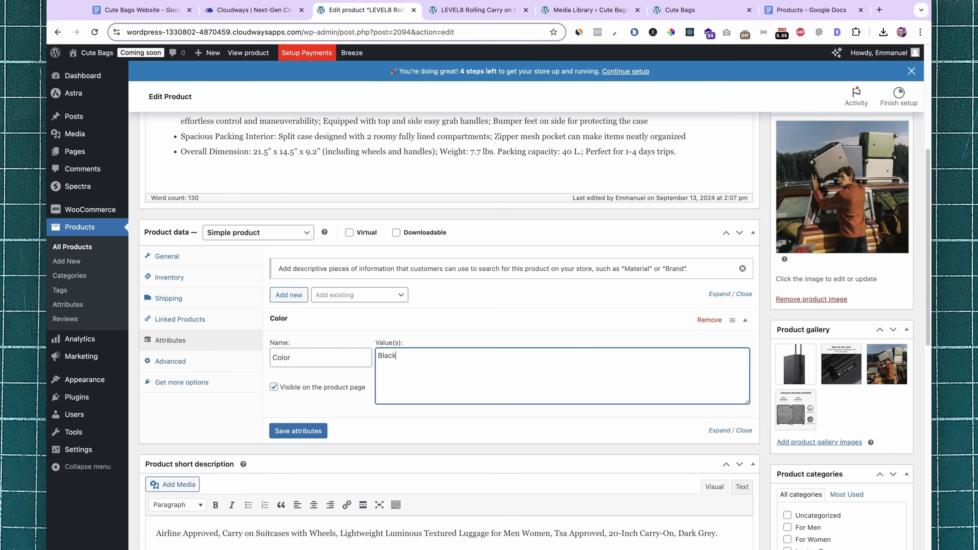
{"action": "left_click", "coordinate": [303, 431]}
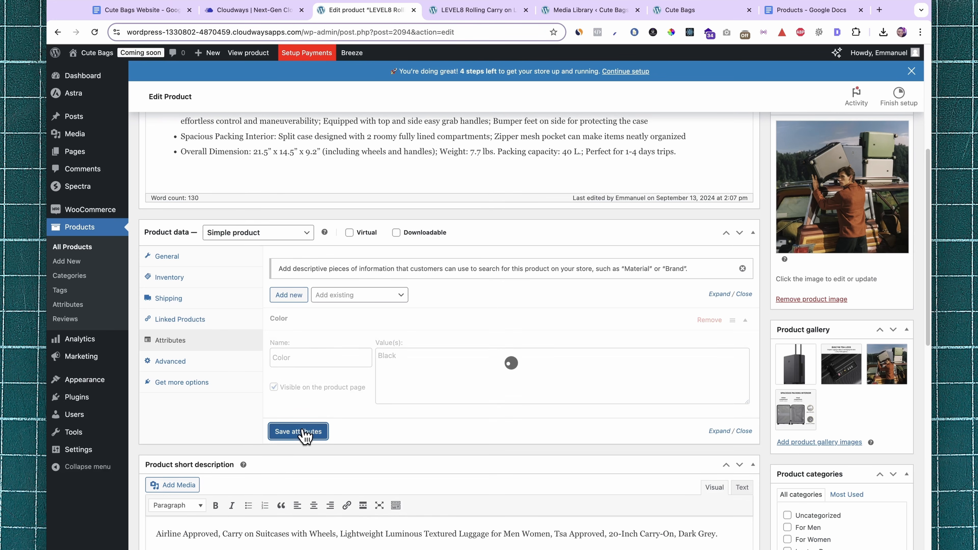
- Add a second attribute, Size, with the value Carry-On 20 Inch, and save it
{"action": "left_click", "coordinate": [289, 296]}
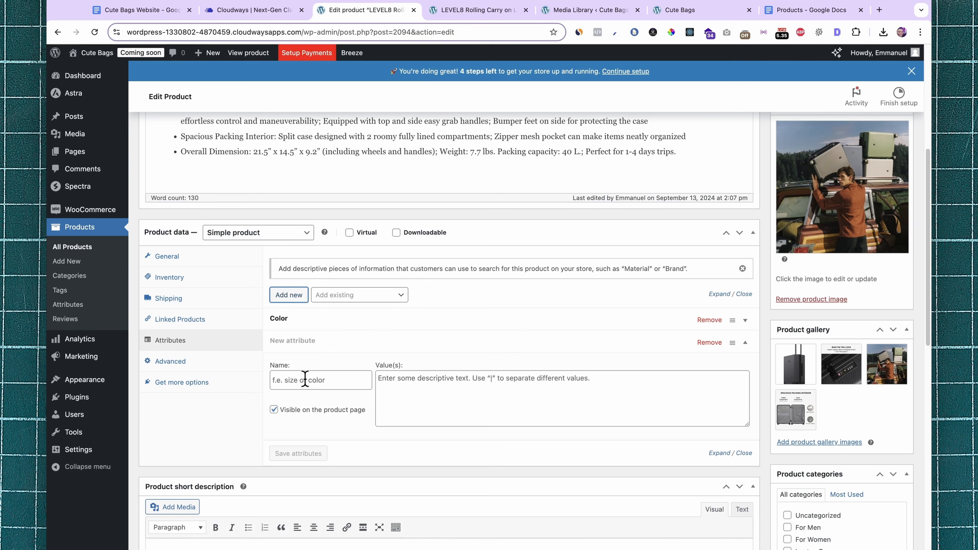
{"action": "left_click", "coordinate": [305, 379]}
{"action": "type", "text": "Size"}
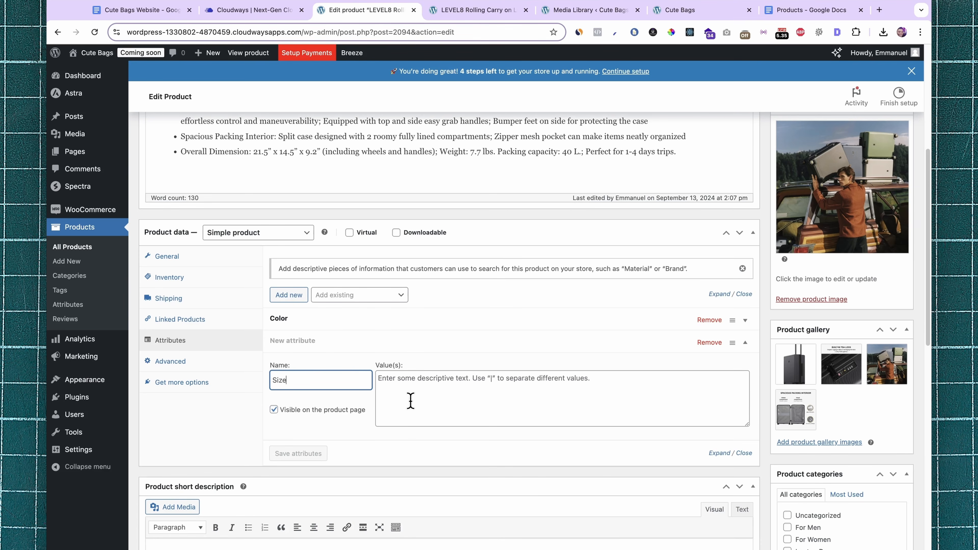
{"action": "left_click", "coordinate": [411, 401]}
{"action": "type", "text": "Size: Carry-On 20 Inch"}
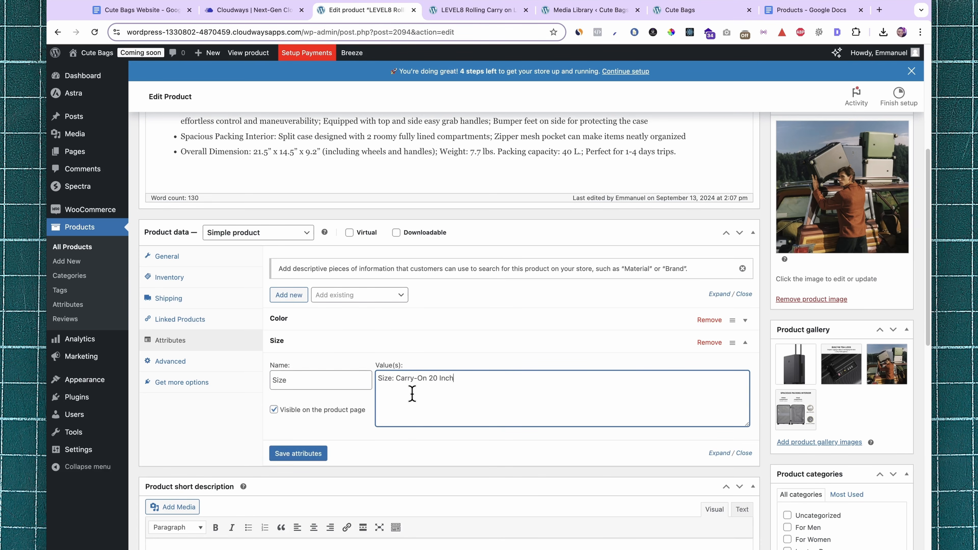
{"action": "left_click", "coordinate": [327, 454]}
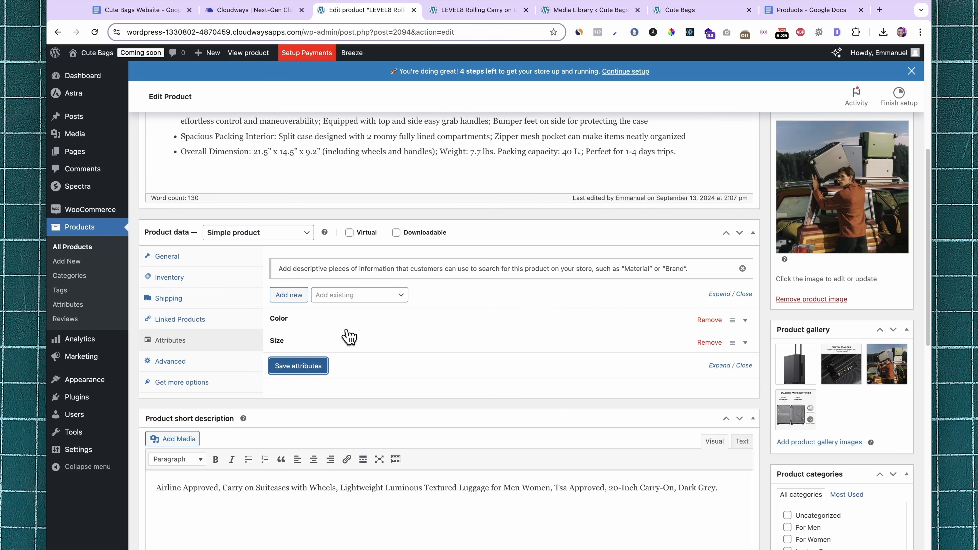
- Update the product and switch to its storefront page
{"action": "scroll", "coordinate": [397, 323], "scroll_direction": "up", "scroll_amount": 6}
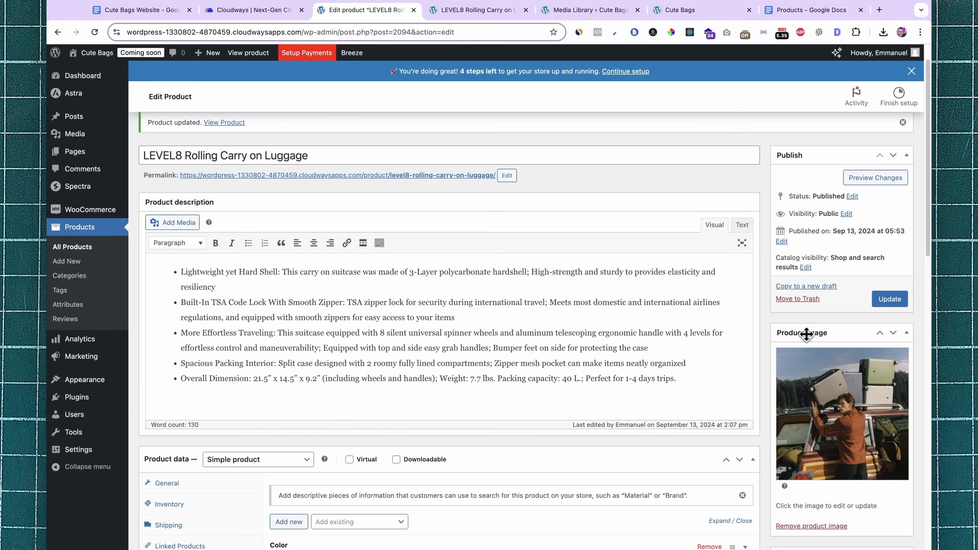
{"action": "left_click", "coordinate": [891, 300]}
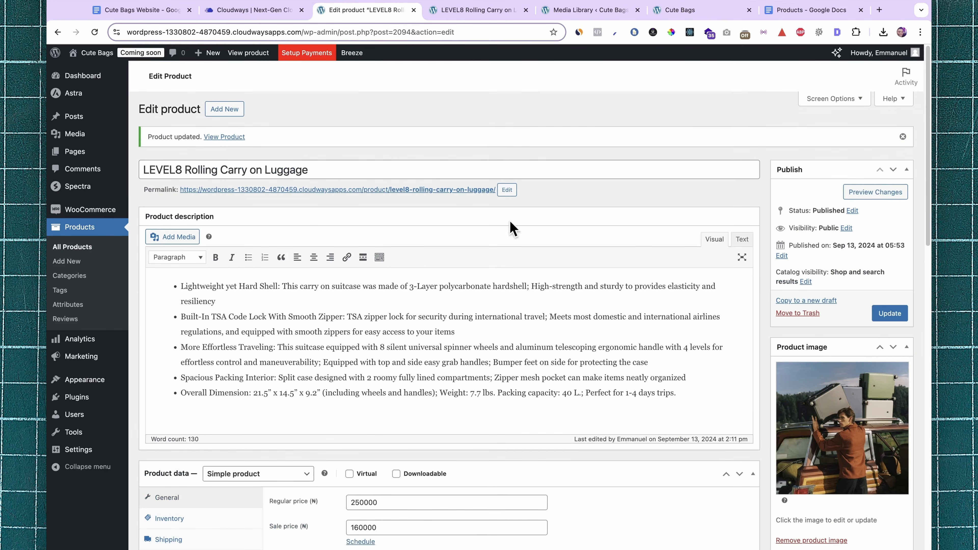
{"action": "left_click", "coordinate": [476, 11]}
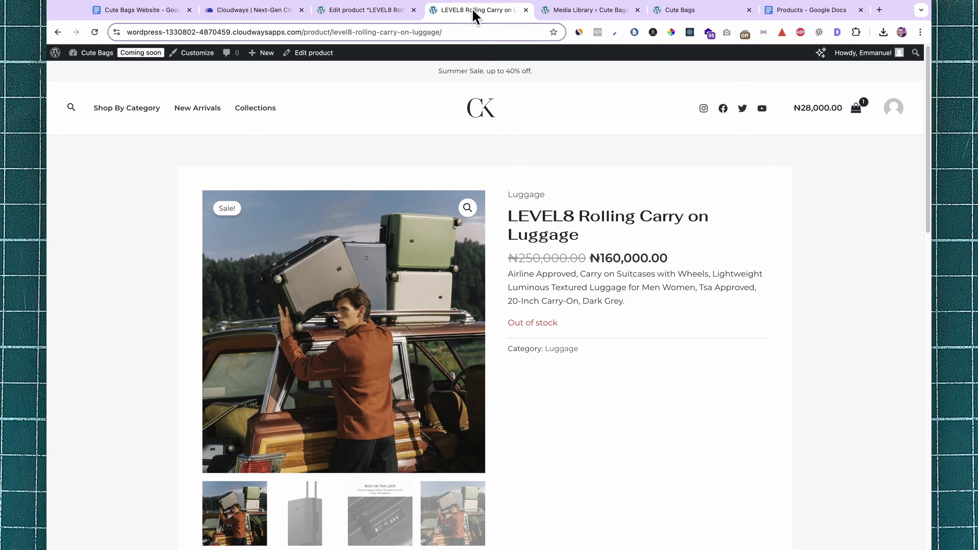
- Reload the product page and check that Additional information lists Color Black and Size Carry-On 20 Inch
{"action": "left_click", "coordinate": [94, 32]}
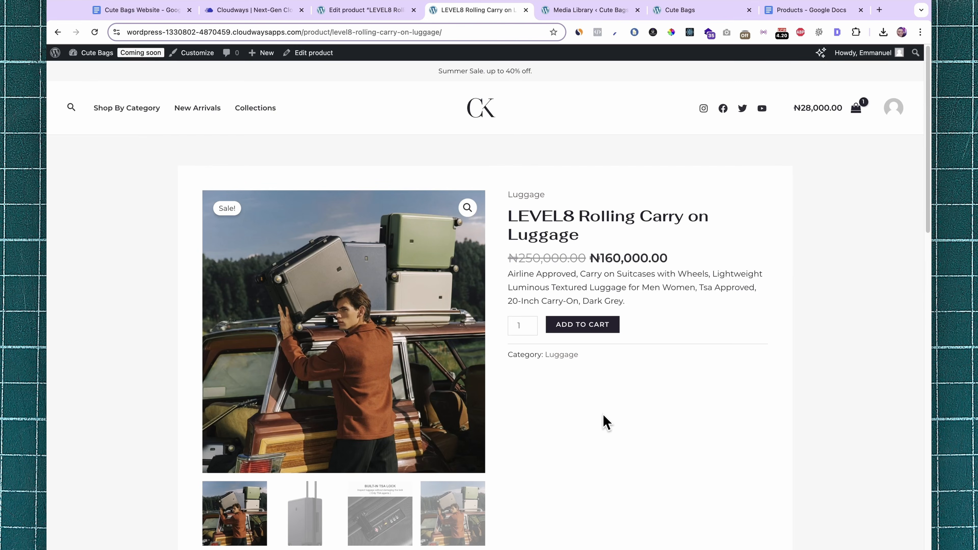
{"action": "scroll", "coordinate": [605, 421], "scroll_direction": "down", "scroll_amount": 10}
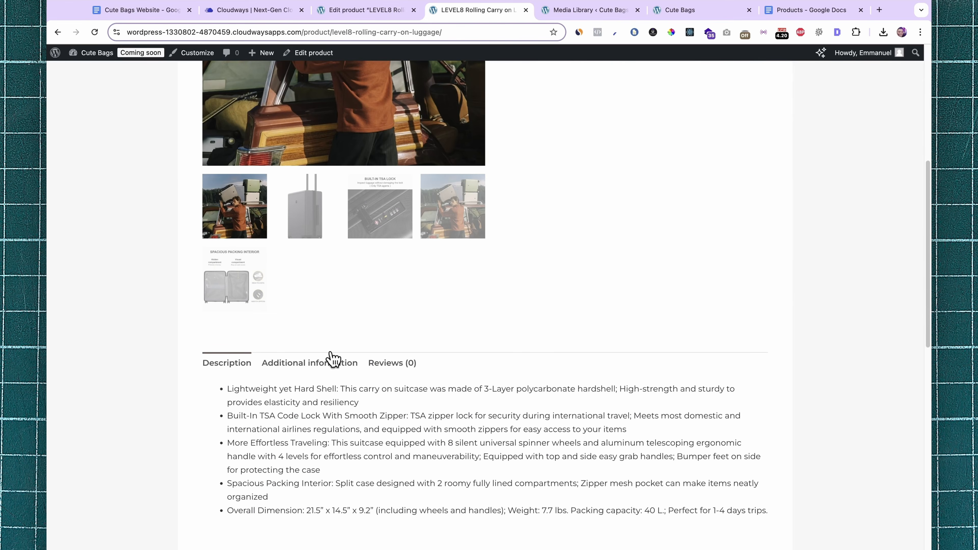
{"action": "left_click", "coordinate": [289, 366]}
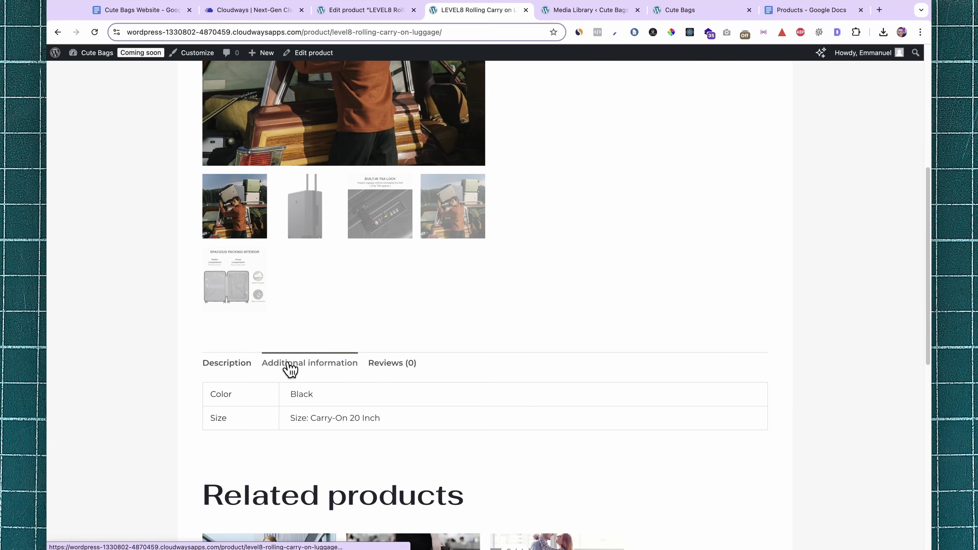
{"action": "scroll", "coordinate": [310, 369], "scroll_direction": "down", "scroll_amount": 1}
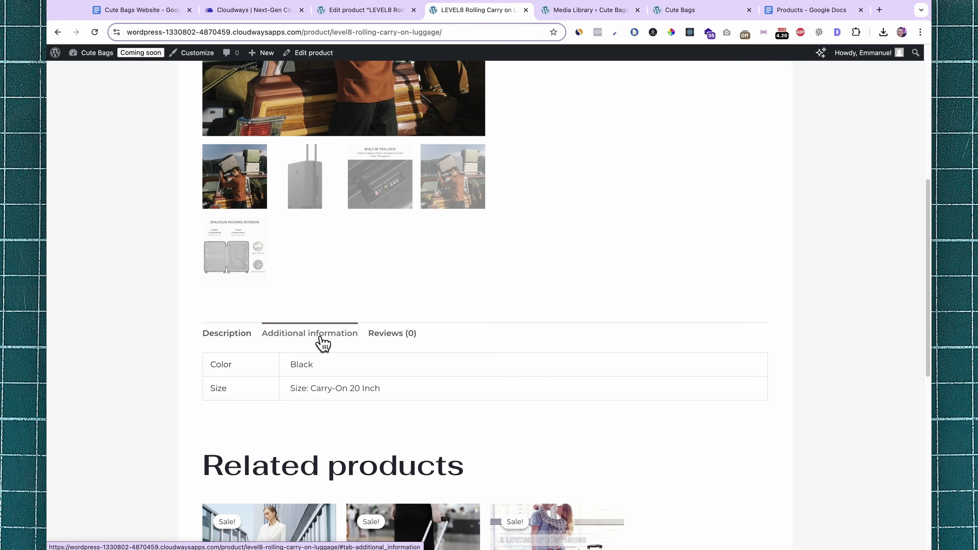
{"action": "left_click", "coordinate": [319, 343]}
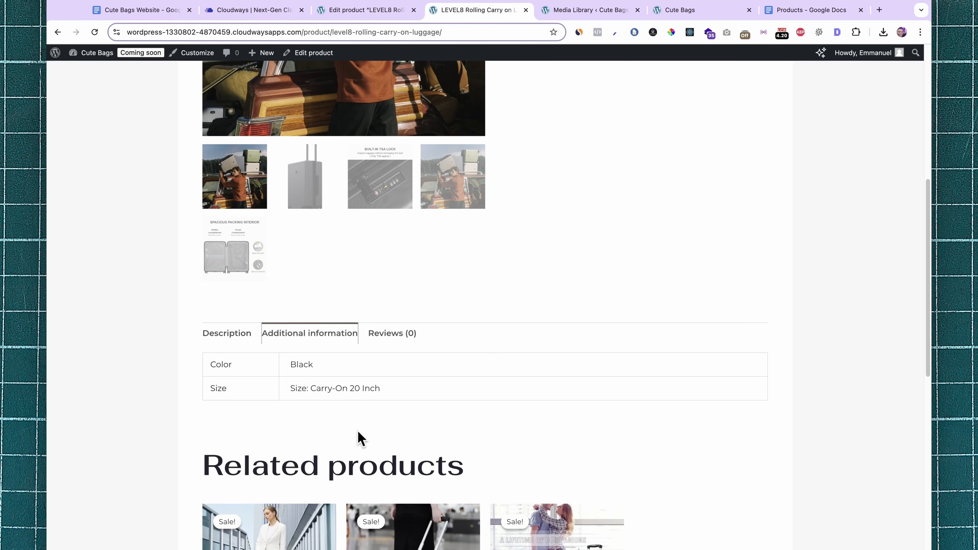
{"action": "scroll", "coordinate": [358, 437], "scroll_direction": "up", "scroll_amount": 5}
{"action": "left_click", "coordinate": [366, 11]}
{"action": "scroll", "coordinate": [563, 280], "scroll_direction": "down", "scroll_amount": 4}
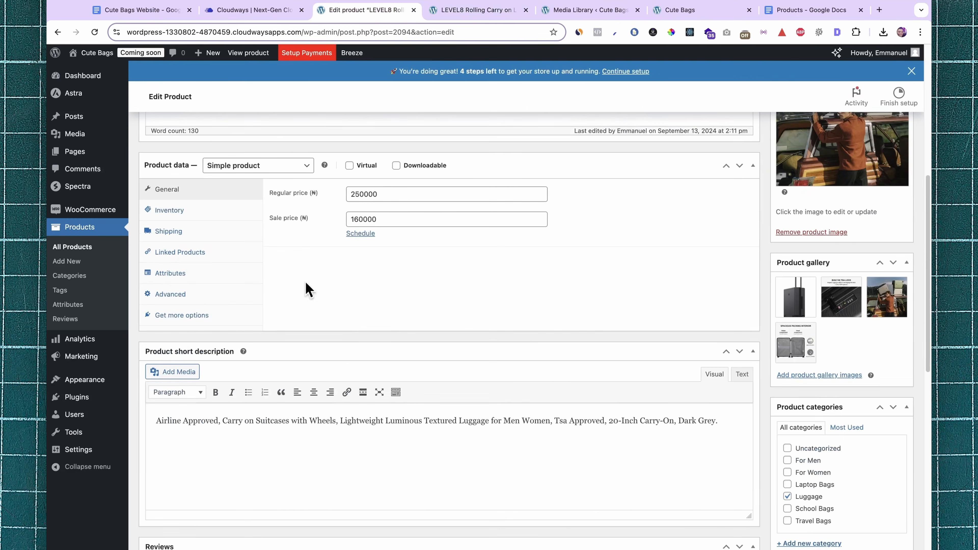
- Remove the 'Size: ' prefix so the value reads 'Carry-On 20 Inch', then save attributes
{"action": "left_click", "coordinate": [178, 270]}
{"action": "left_click", "coordinate": [319, 275]}
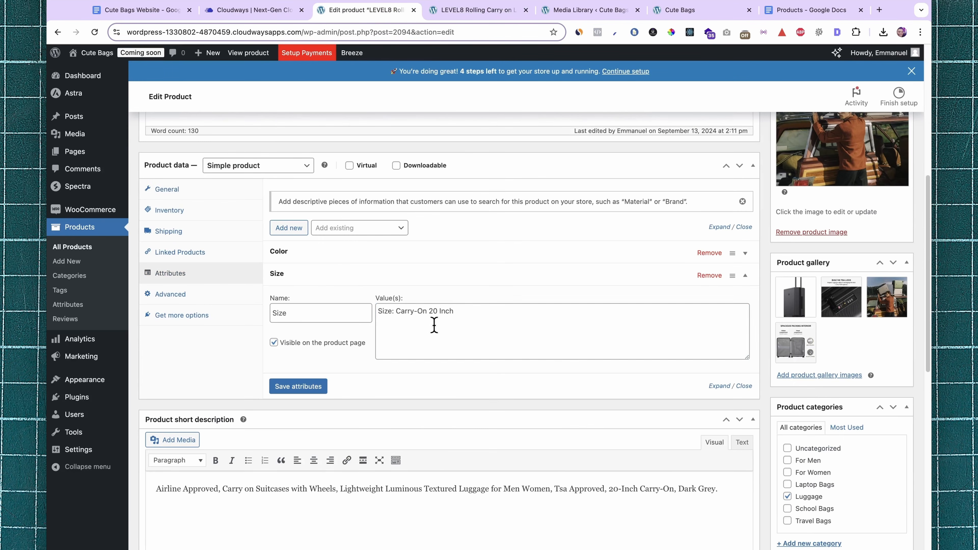
{"action": "triple_click", "coordinate": [389, 312]}
{"action": "key", "text": "Left"}
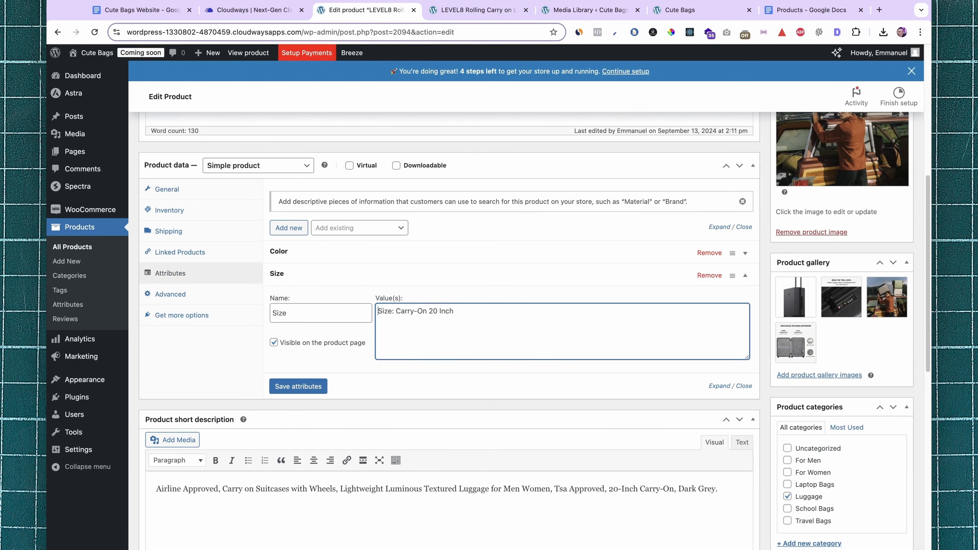
{"action": "key", "text": "shift+Right"}
{"action": "key", "text": "shift+Right"}
{"action": "key", "text": "BackSpace"}
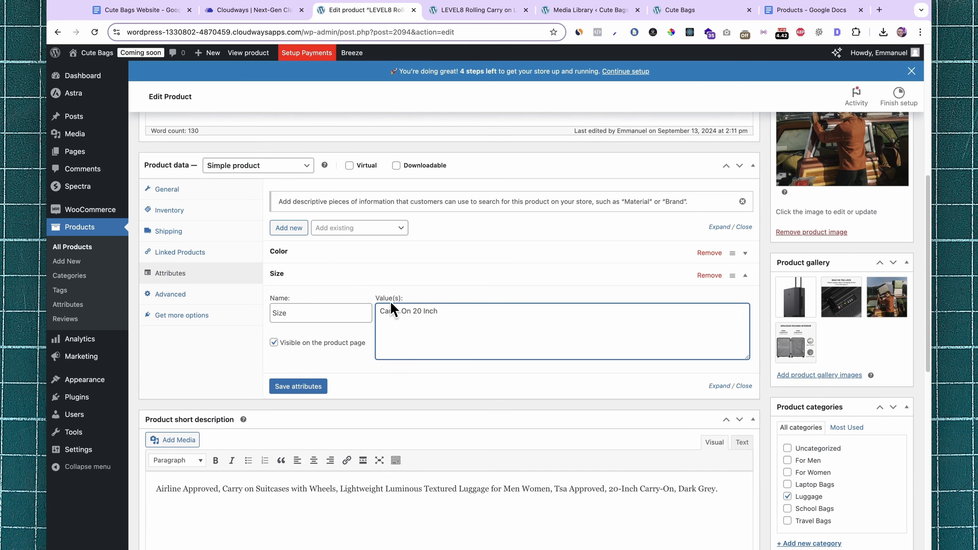
{"action": "left_click", "coordinate": [289, 389]}
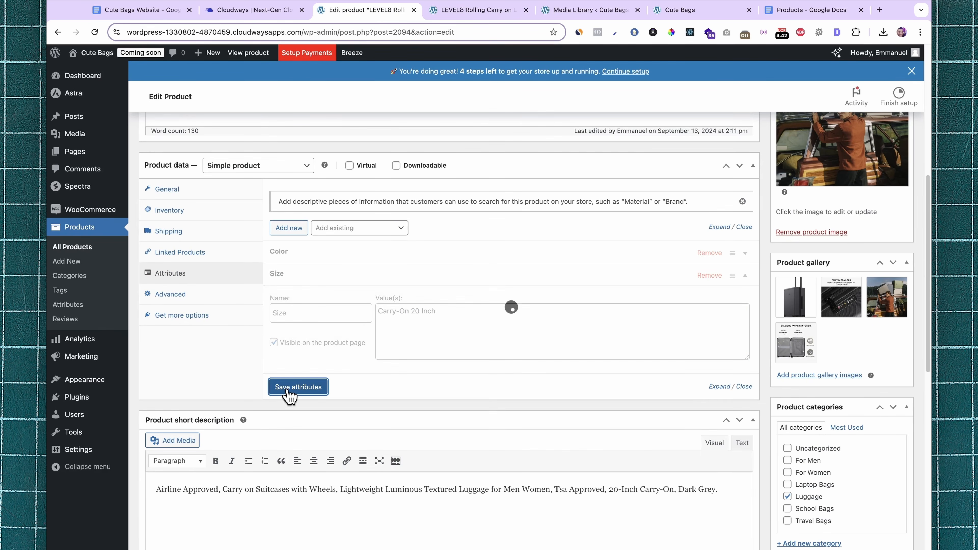
{"action": "left_click", "coordinate": [171, 297]}
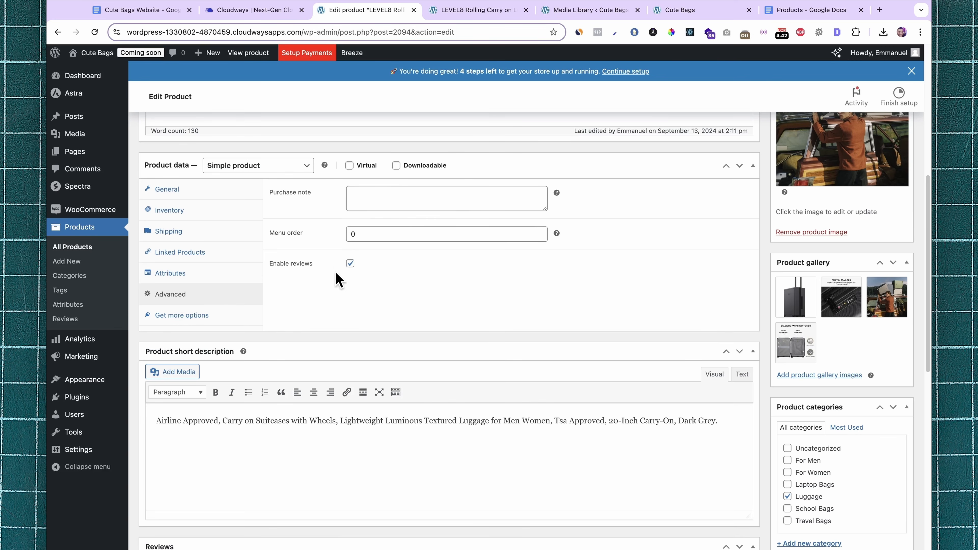
- View the Get more options recommendations and toggle Virtual on, then off again
{"action": "left_click", "coordinate": [188, 317]}
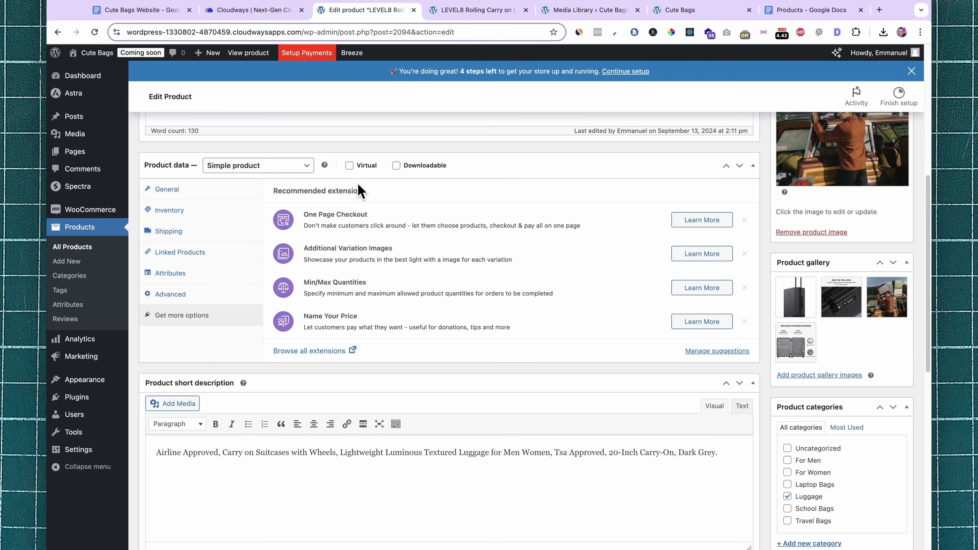
{"action": "left_click", "coordinate": [352, 165]}
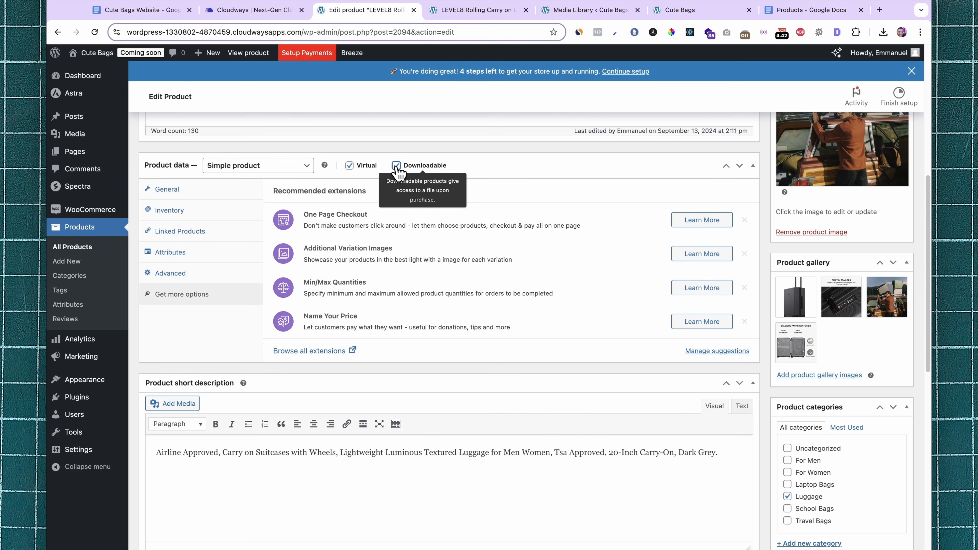
{"action": "left_click", "coordinate": [349, 165]}
{"action": "left_click", "coordinate": [474, 10]}
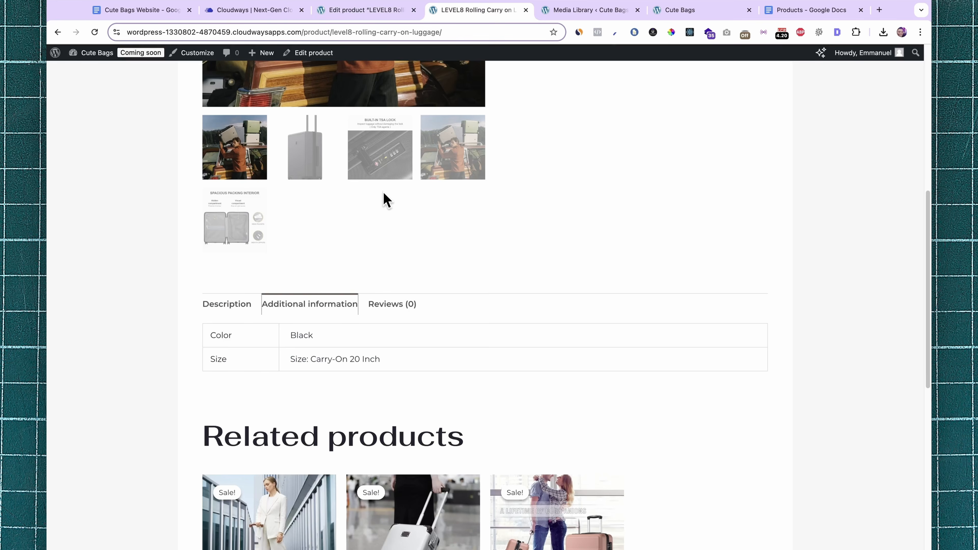
{"action": "left_click", "coordinate": [377, 11]}
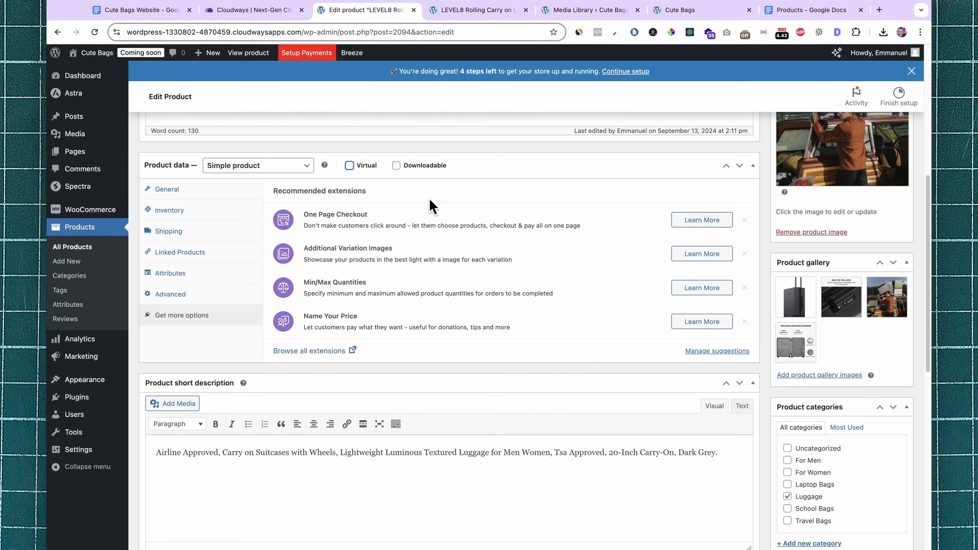
{"action": "scroll", "coordinate": [435, 204], "scroll_direction": "up", "scroll_amount": 6}
{"action": "scroll", "coordinate": [434, 201], "scroll_direction": "up", "scroll_amount": 2}
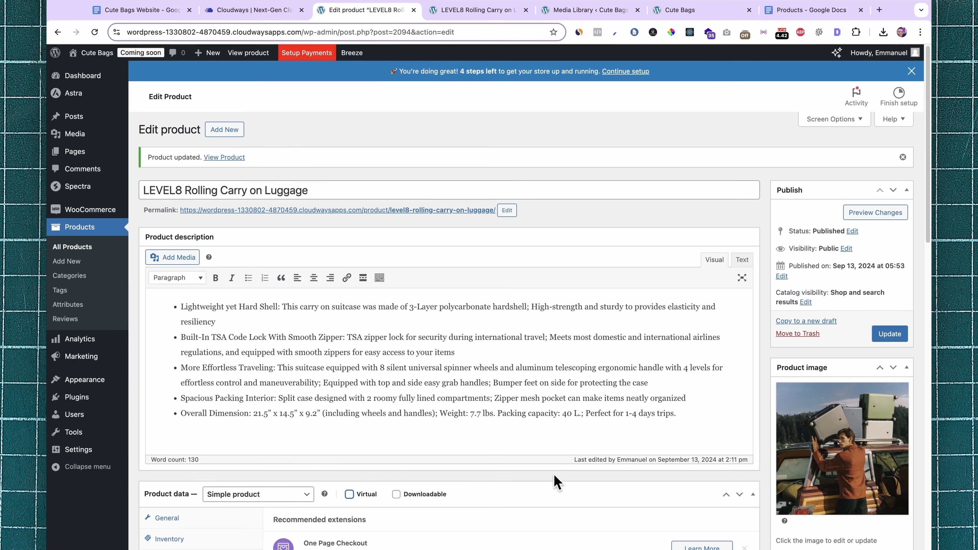
- Update the LEVEL8 product, then go to WooCommerce Settings
{"action": "left_click", "coordinate": [889, 334]}
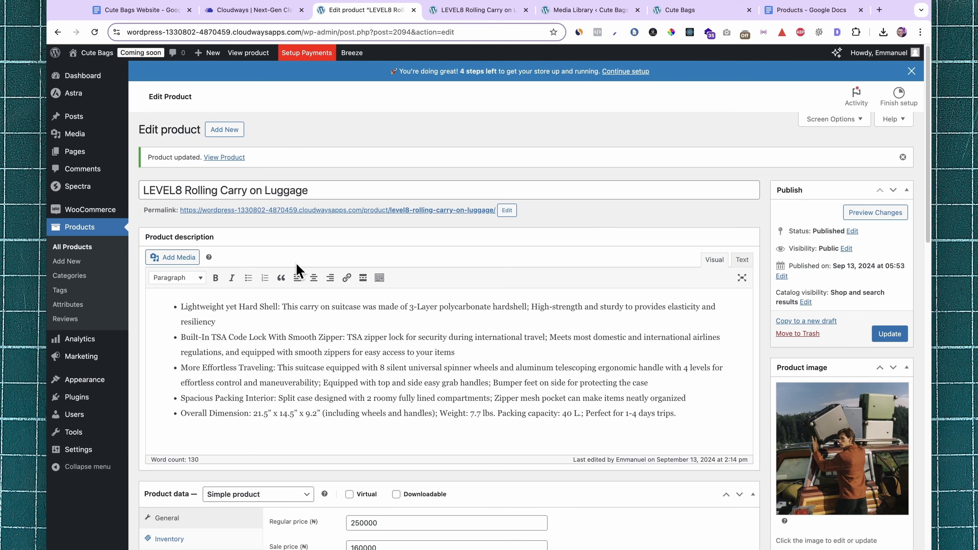
{"action": "mouse_move", "coordinate": [81, 213]}
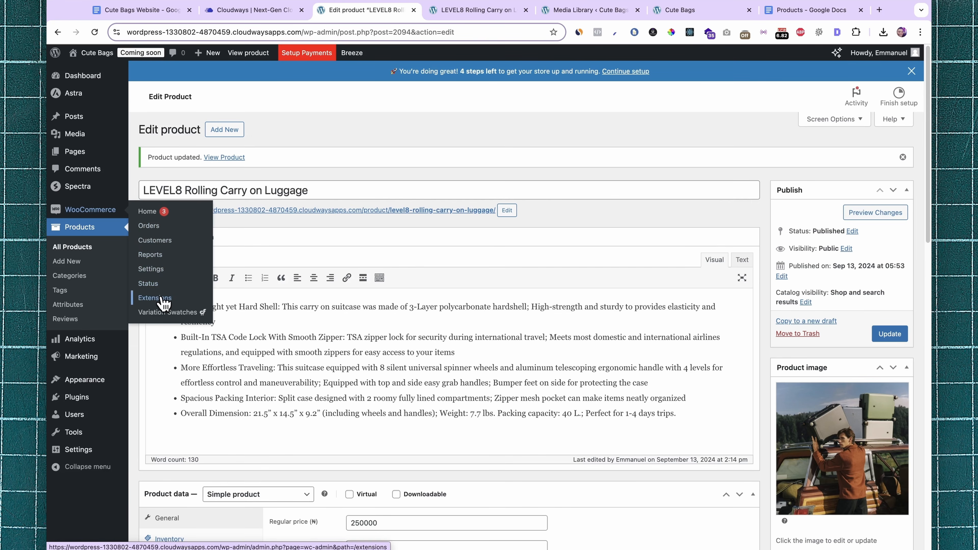
{"action": "mouse_move", "coordinate": [72, 343]}
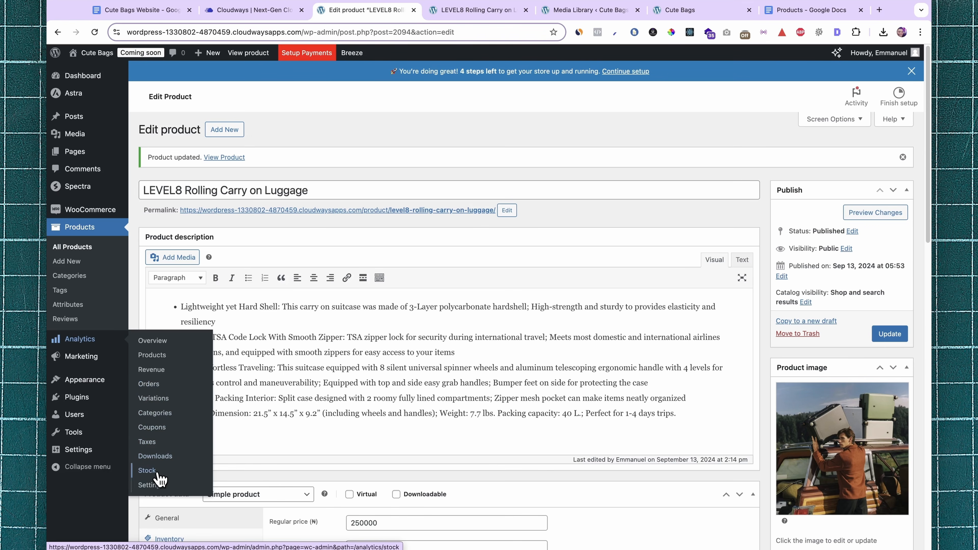
{"action": "mouse_move", "coordinate": [84, 364]}
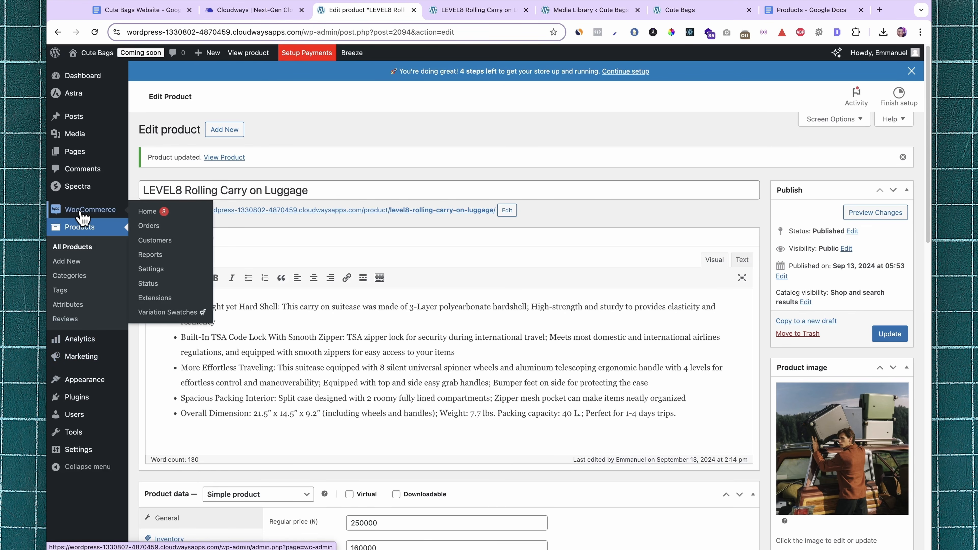
{"action": "left_click", "coordinate": [162, 272]}
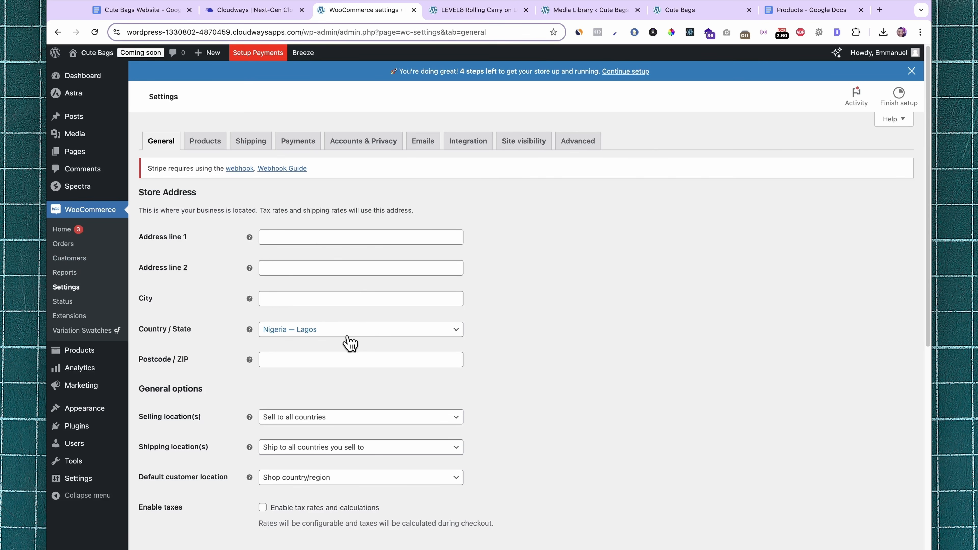
- Try the specific-countries and all-except Selling location(s) options, then restore Sell to all countries
{"action": "scroll", "coordinate": [345, 343], "scroll_direction": "down", "scroll_amount": 3}
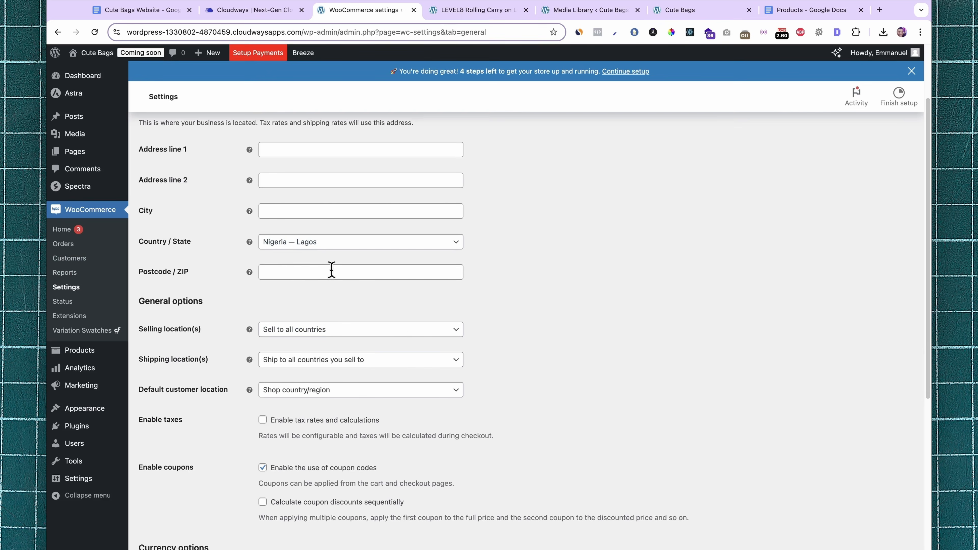
{"action": "scroll", "coordinate": [296, 361], "scroll_direction": "up", "scroll_amount": 2}
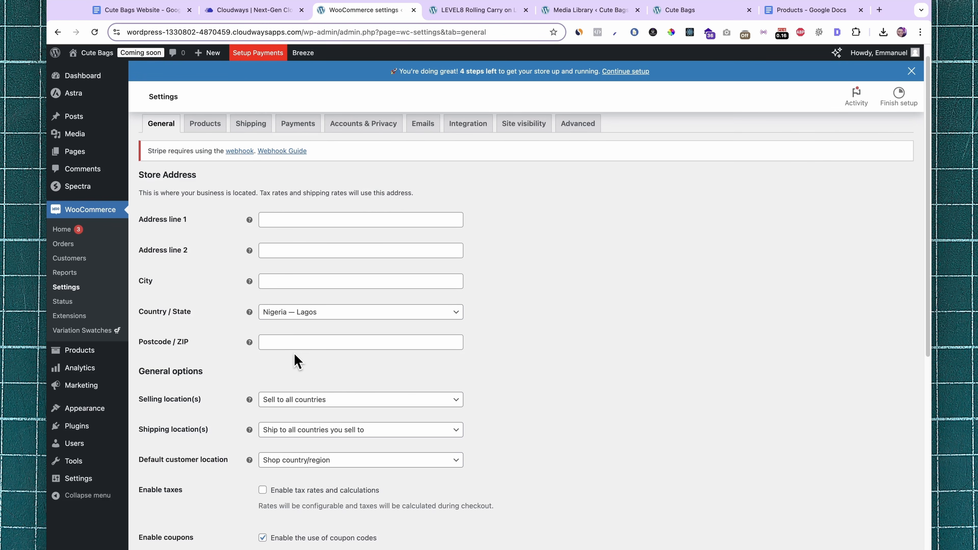
{"action": "scroll", "coordinate": [292, 377], "scroll_direction": "down", "scroll_amount": 3}
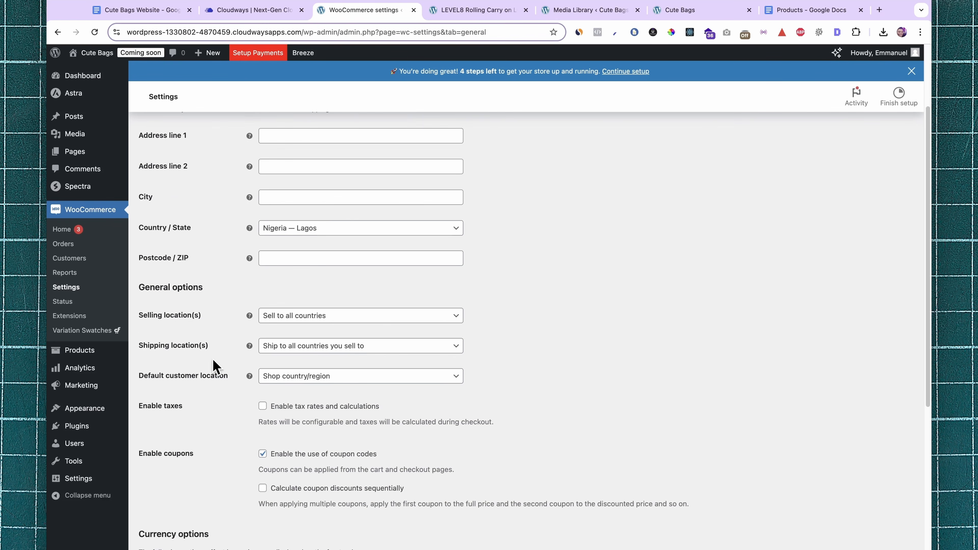
{"action": "left_click", "coordinate": [315, 321]}
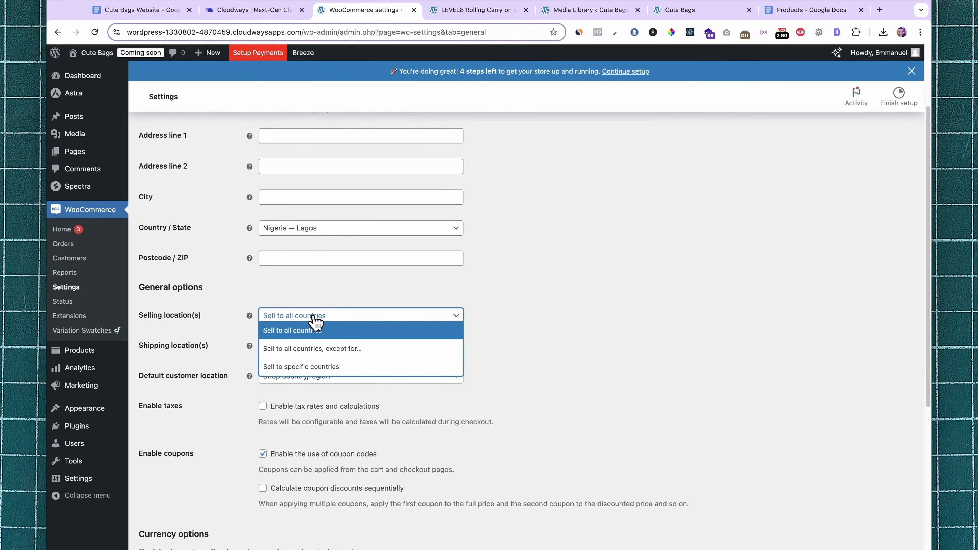
{"action": "left_click", "coordinate": [334, 367]}
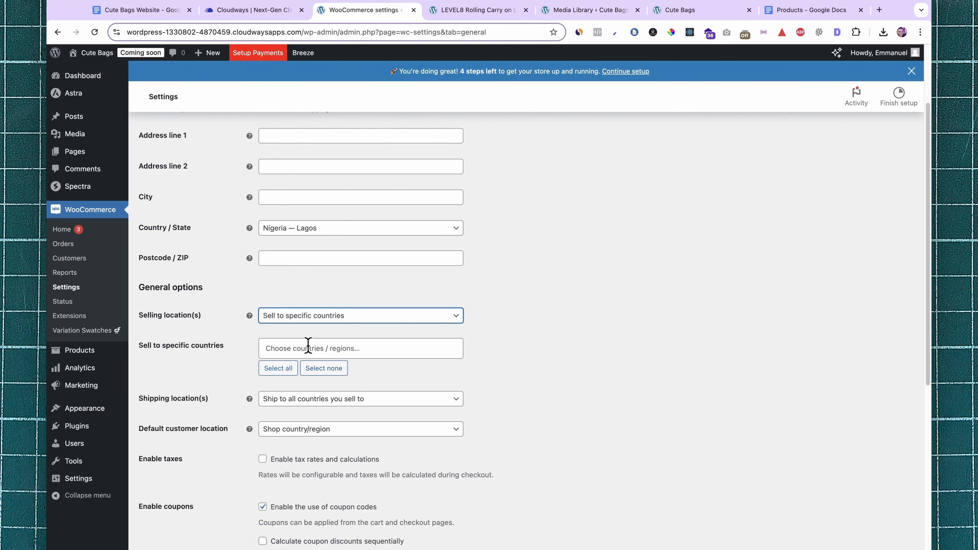
{"action": "left_click", "coordinate": [331, 321]}
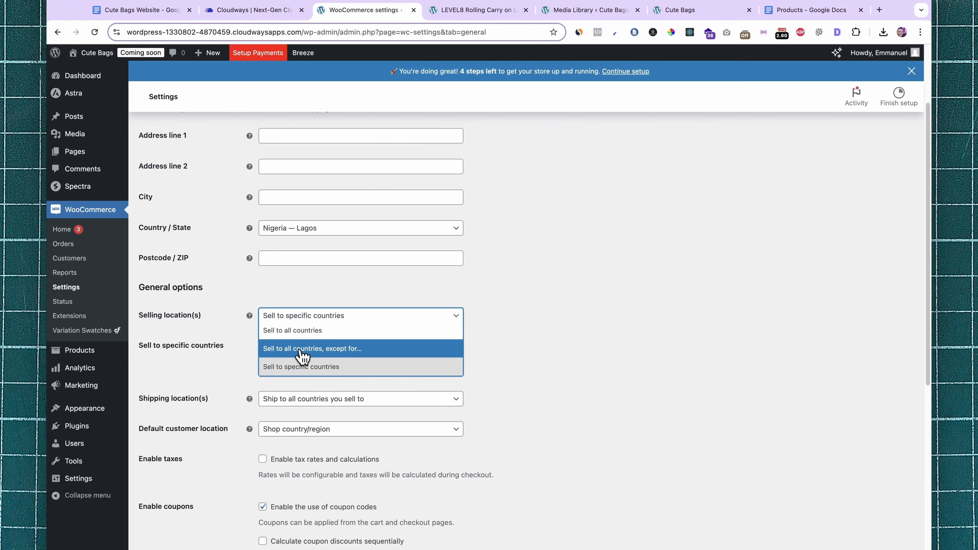
{"action": "left_click", "coordinate": [310, 349]}
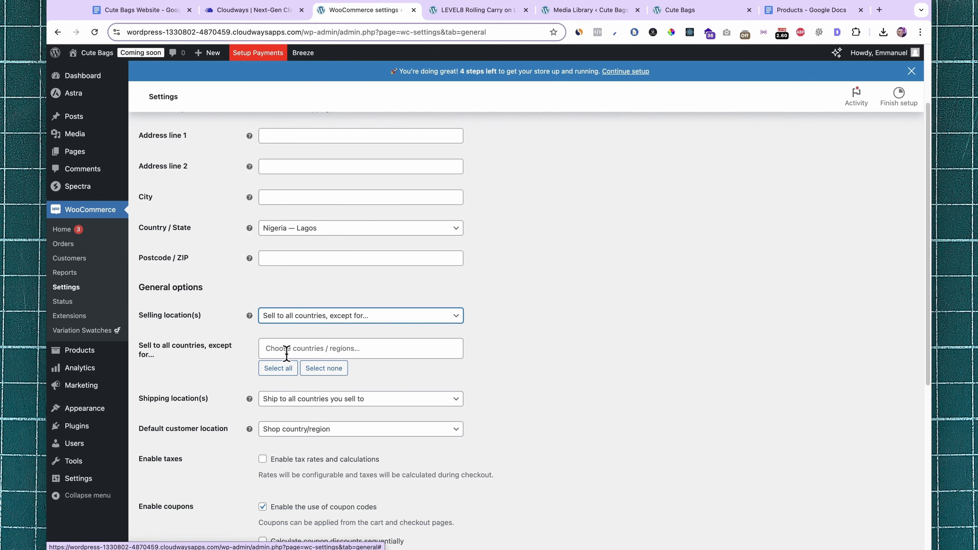
{"action": "left_click", "coordinate": [319, 318]}
{"action": "left_click", "coordinate": [336, 331]}
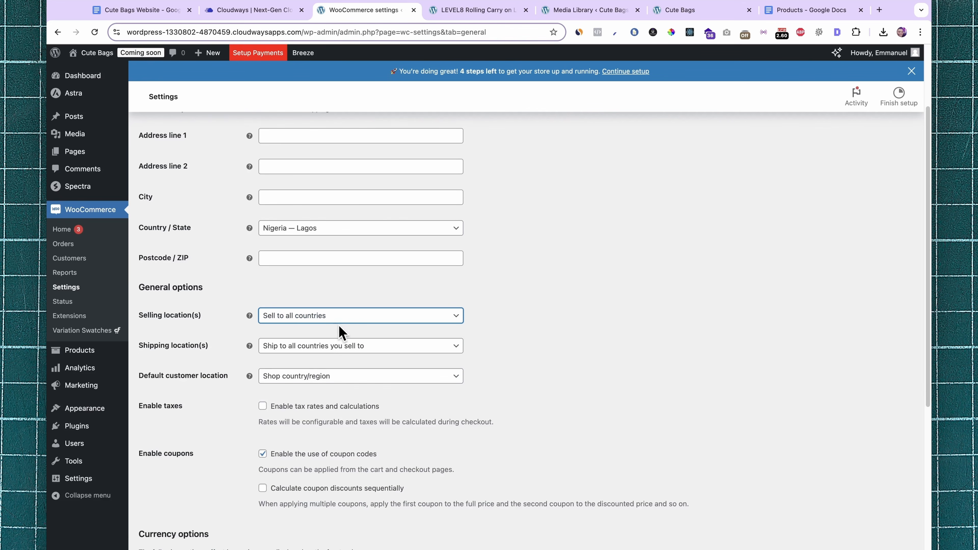
- Keep selling to all countries and shipping to all countries you sell to
{"action": "scroll", "coordinate": [480, 376], "scroll_direction": "down", "scroll_amount": 2}
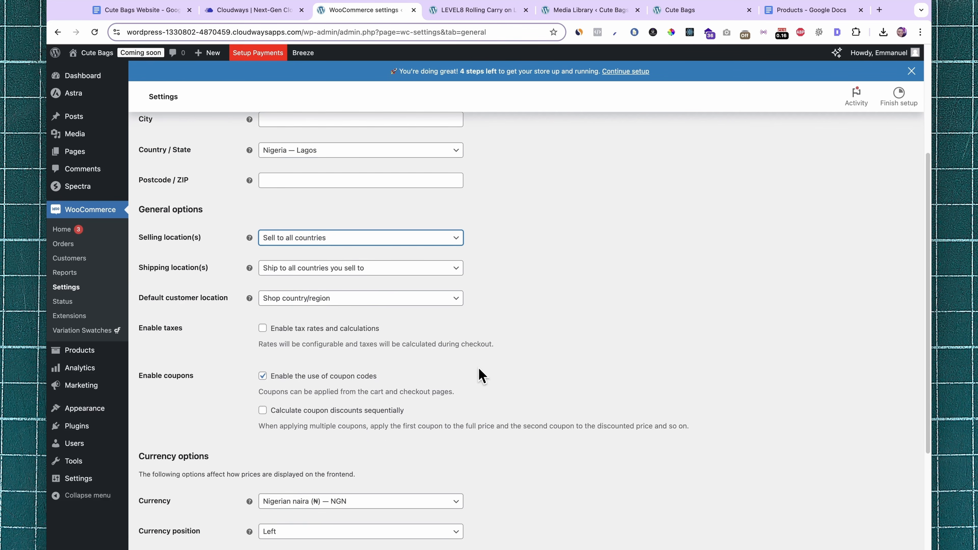
{"action": "left_click", "coordinate": [320, 269]}
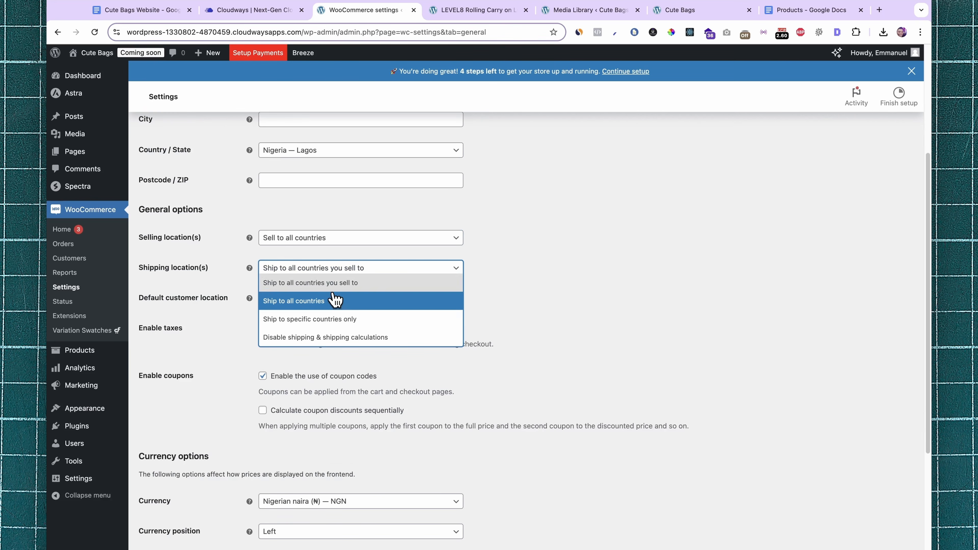
{"action": "left_click", "coordinate": [342, 285]}
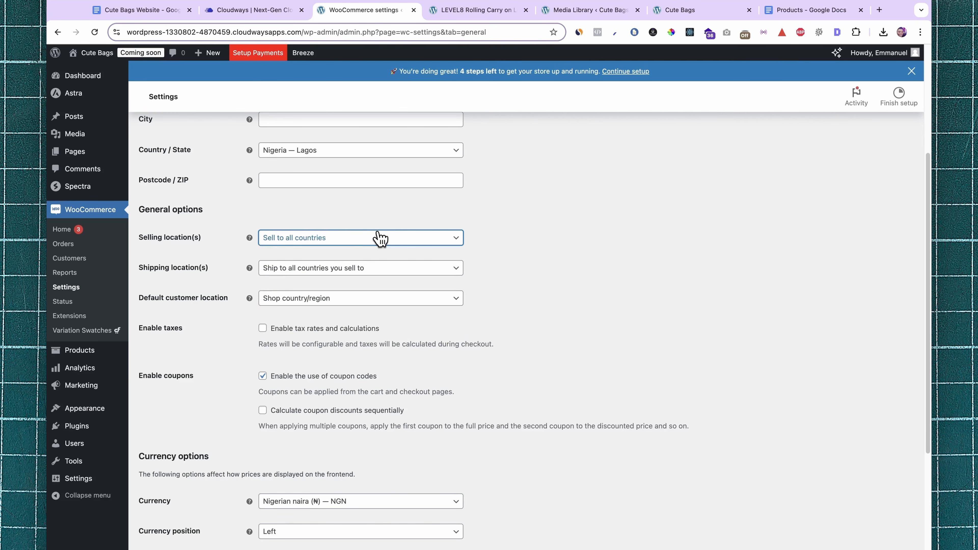
{"action": "left_click", "coordinate": [346, 237]}
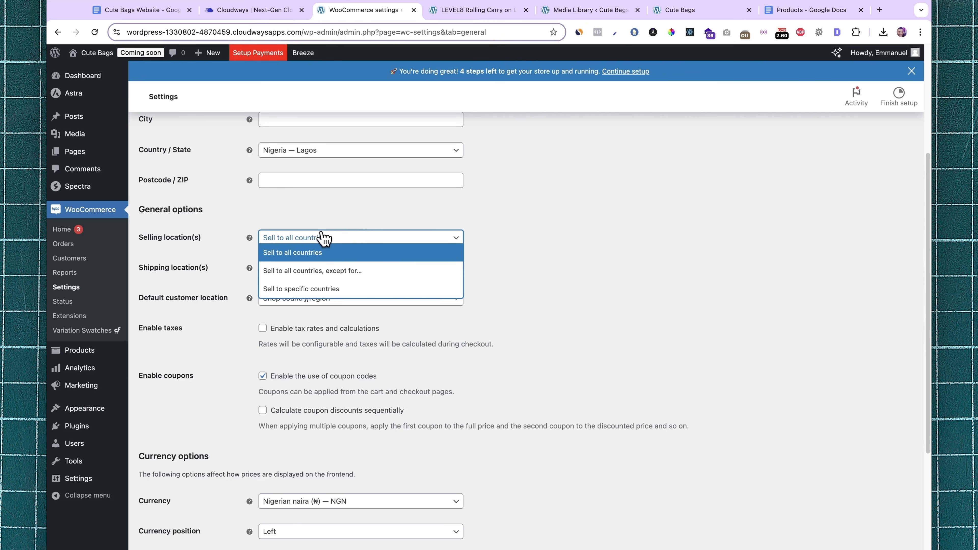
{"action": "left_click", "coordinate": [596, 237]}
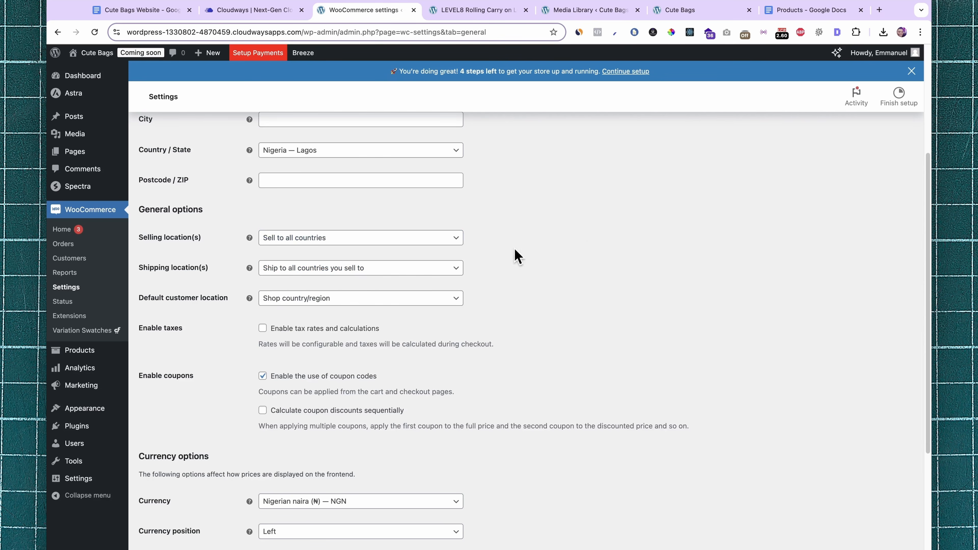
{"action": "left_click", "coordinate": [340, 267]}
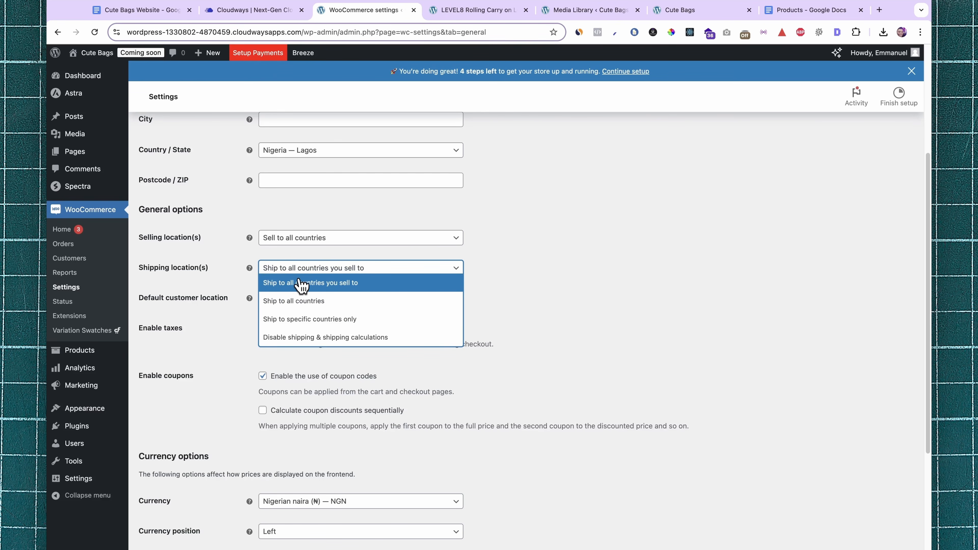
{"action": "left_click", "coordinate": [370, 284]}
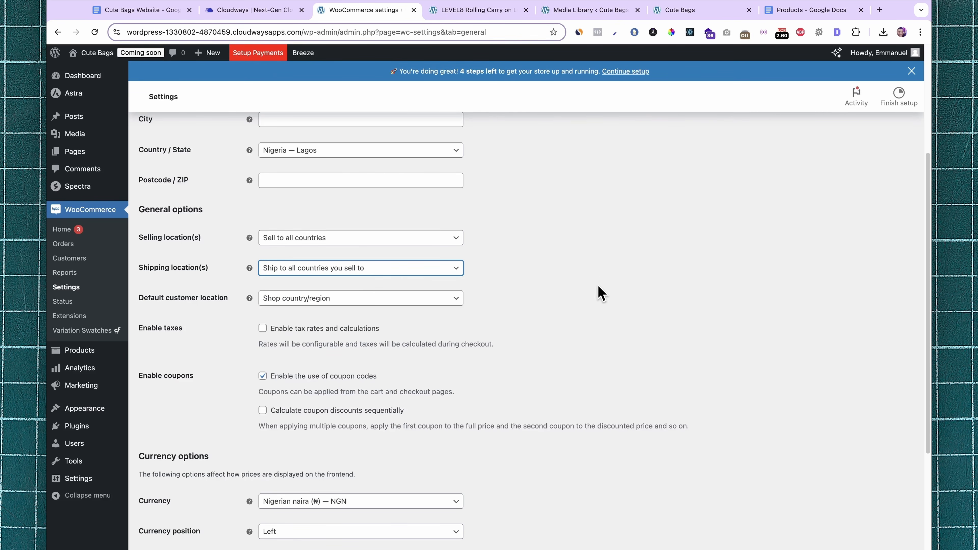
- Set the default customer location to Geolocate
{"action": "scroll", "coordinate": [568, 293], "scroll_direction": "down", "scroll_amount": 3}
{"action": "left_click", "coordinate": [390, 239]}
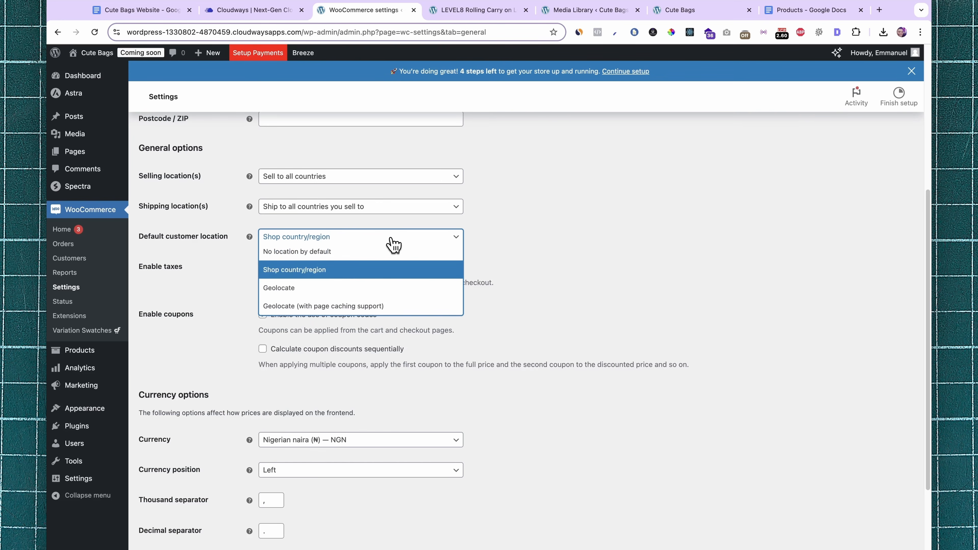
{"action": "left_click", "coordinate": [304, 296]}
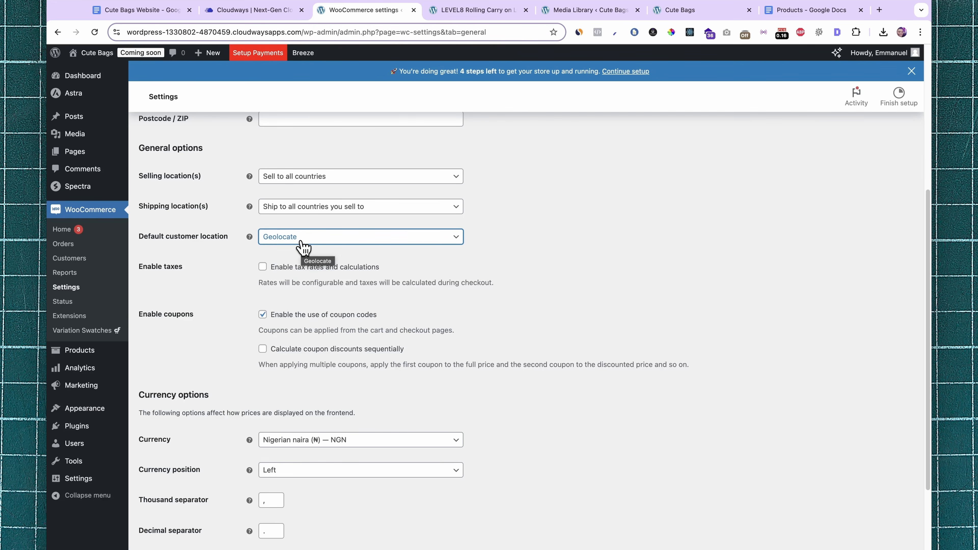
{"action": "scroll", "coordinate": [292, 298], "scroll_direction": "down", "scroll_amount": 1}
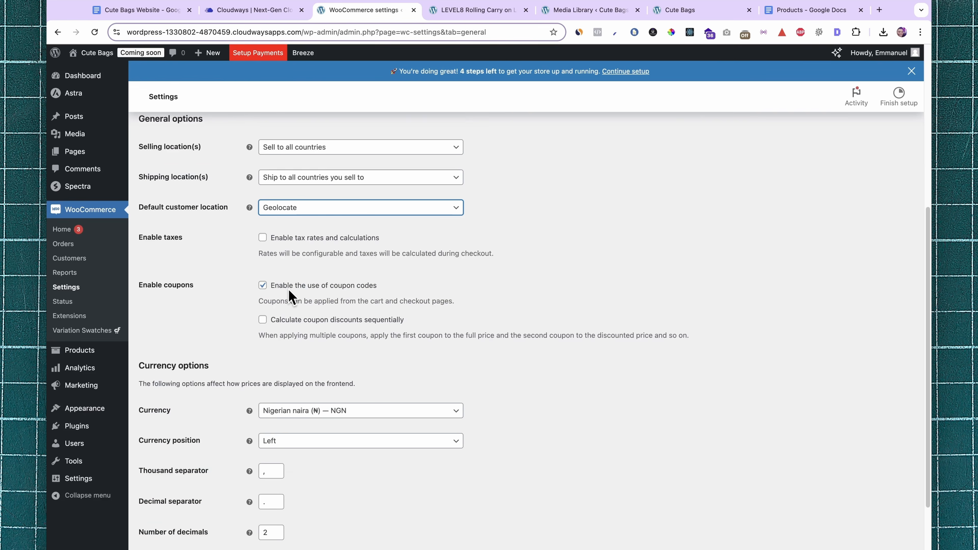
{"action": "scroll", "coordinate": [333, 333], "scroll_direction": "down", "scroll_amount": 1}
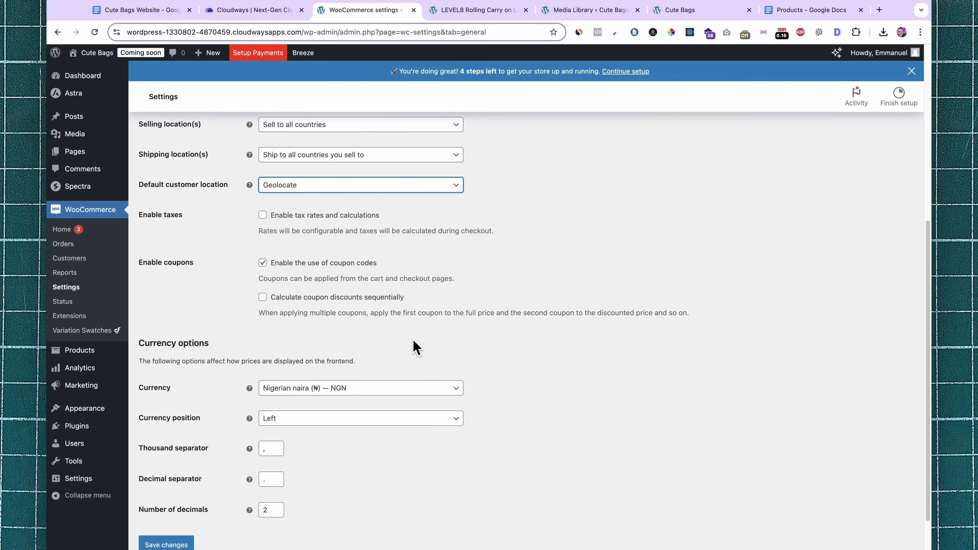
{"action": "scroll", "coordinate": [418, 351], "scroll_direction": "down", "scroll_amount": 2}
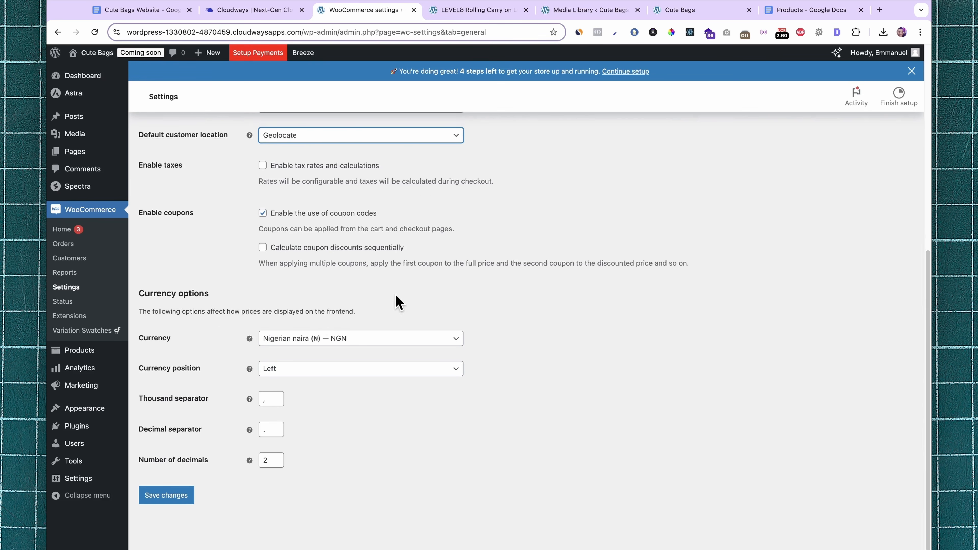
{"action": "scroll", "coordinate": [397, 303], "scroll_direction": "up", "scroll_amount": 10}
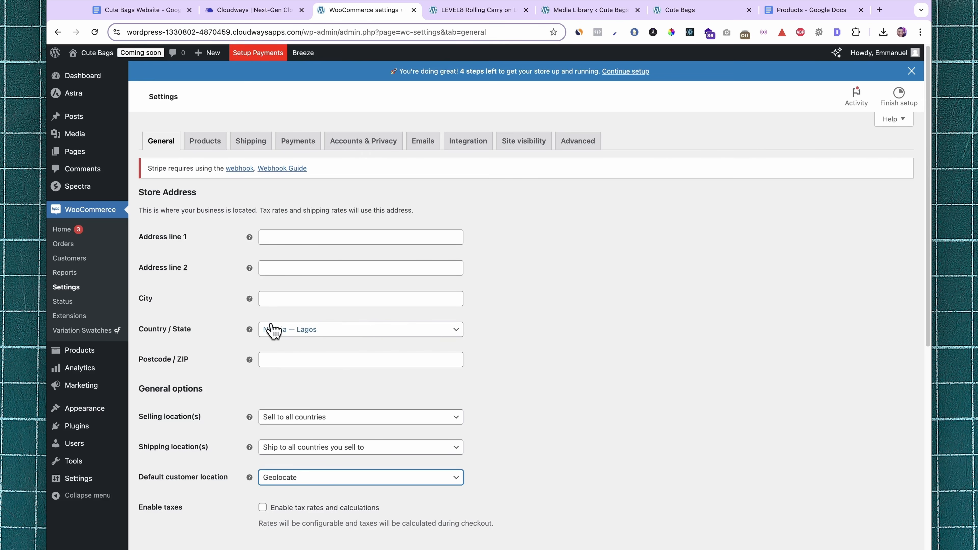
- Search the currency list for USD, then cancel to keep Nigerian naira
{"action": "scroll", "coordinate": [396, 374], "scroll_direction": "down", "scroll_amount": 10}
{"action": "scroll", "coordinate": [385, 385], "scroll_direction": "up", "scroll_amount": 1}
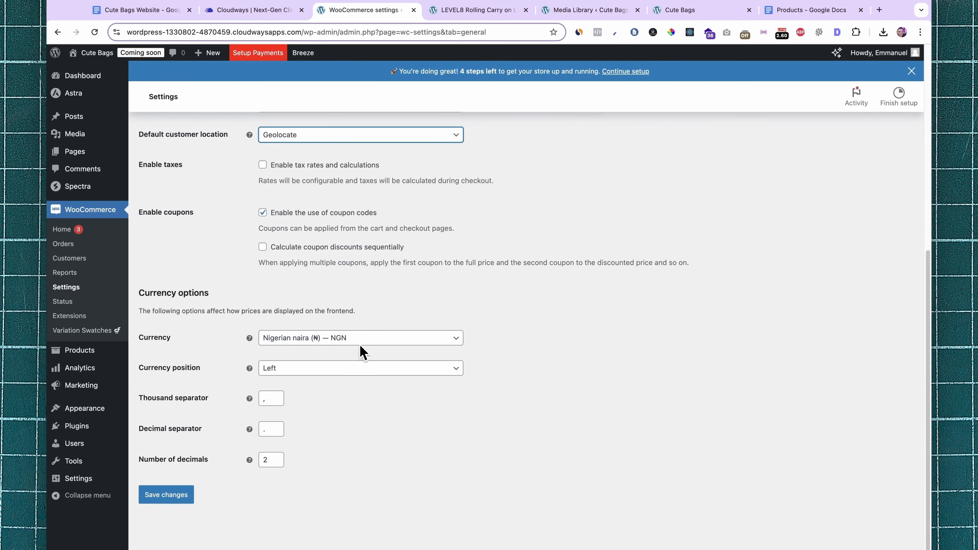
{"action": "left_click", "coordinate": [356, 341]}
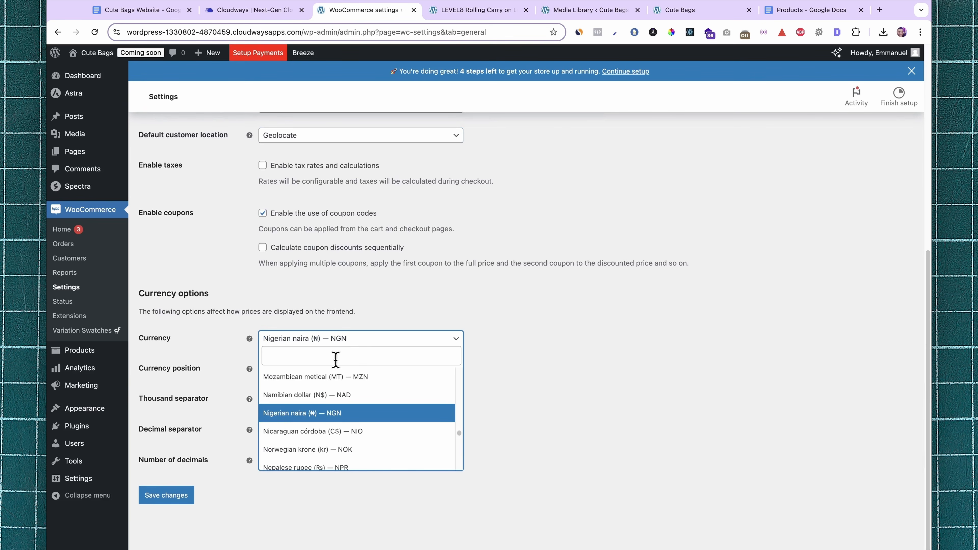
{"action": "left_click", "coordinate": [335, 357]}
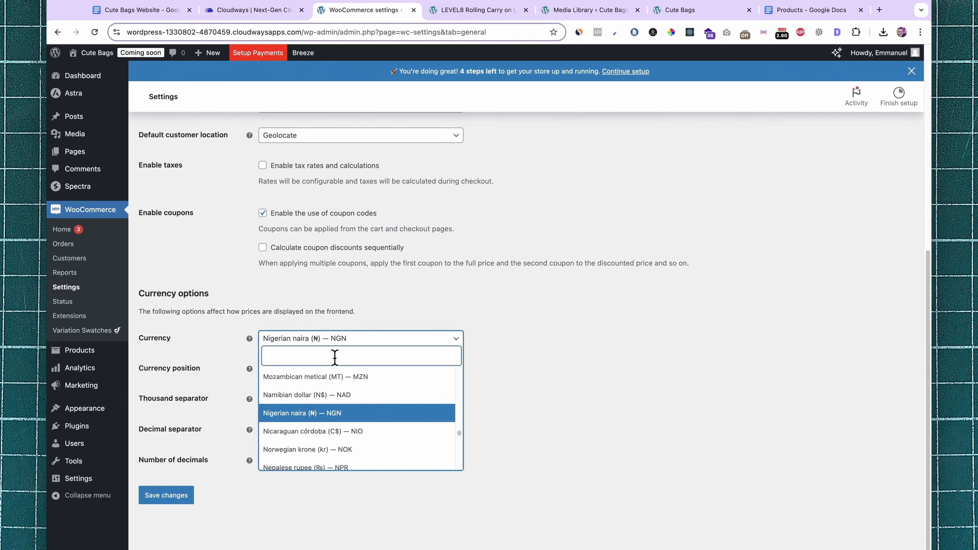
{"action": "type", "text": "USD"}
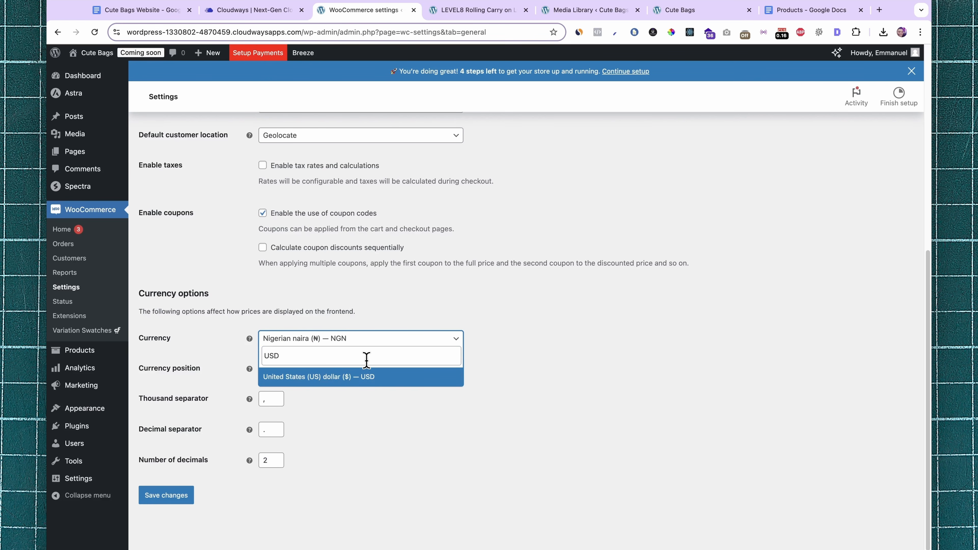
{"action": "key", "text": "BackSpace"}
{"action": "key", "text": "BackSpace"}
{"action": "key", "text": "BackSpace"}
{"action": "left_click", "coordinate": [603, 379]}
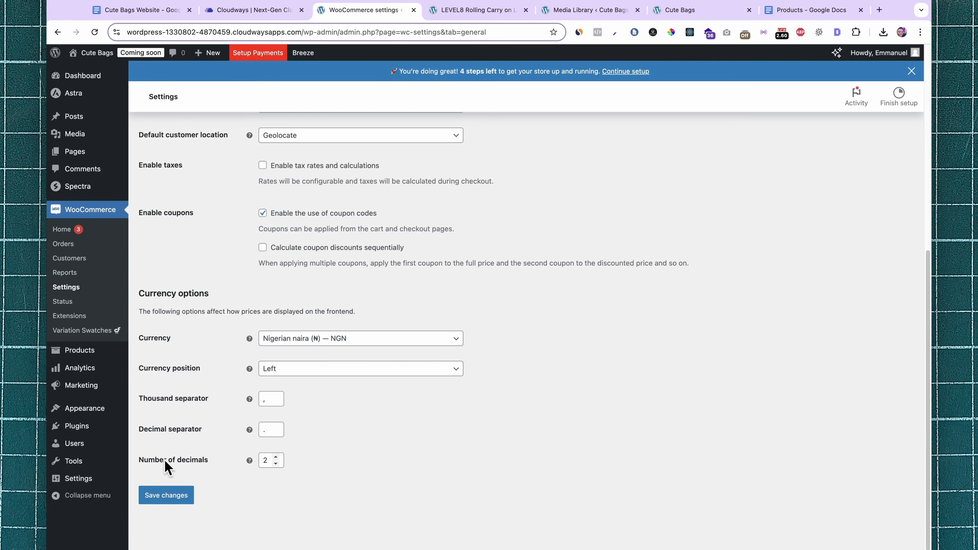
- Save the general settings and dismiss the feedback prompt
{"action": "left_click", "coordinate": [166, 496]}
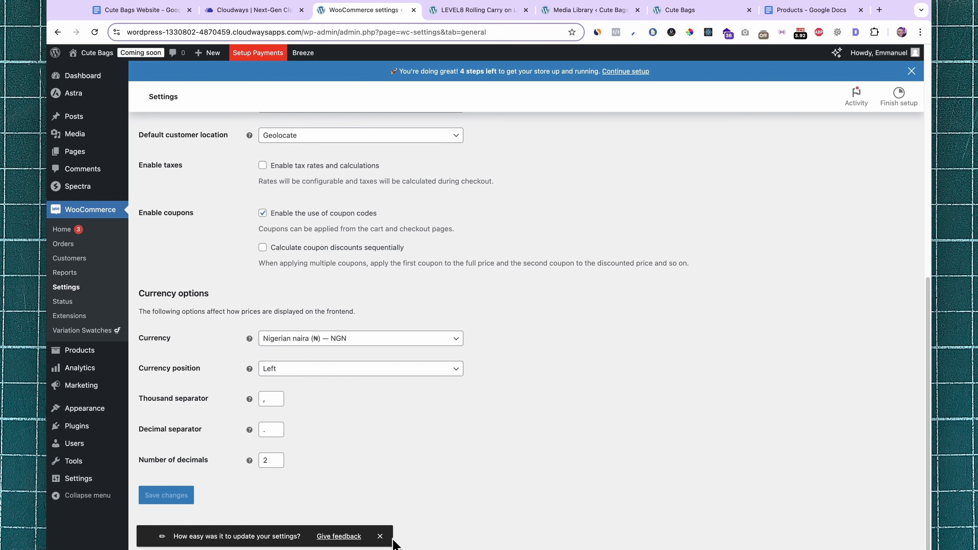
{"action": "left_click", "coordinate": [380, 536]}
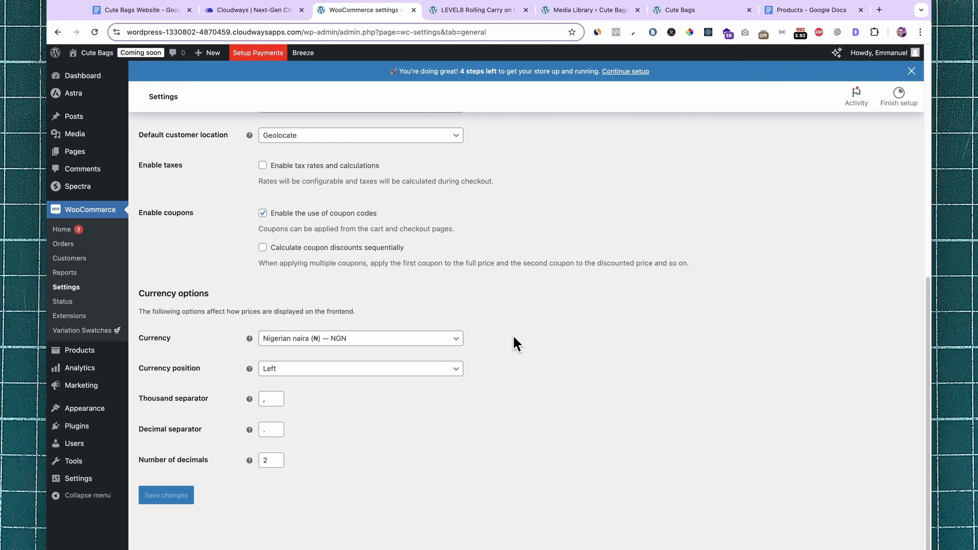
{"action": "mouse_move", "coordinate": [81, 431]}
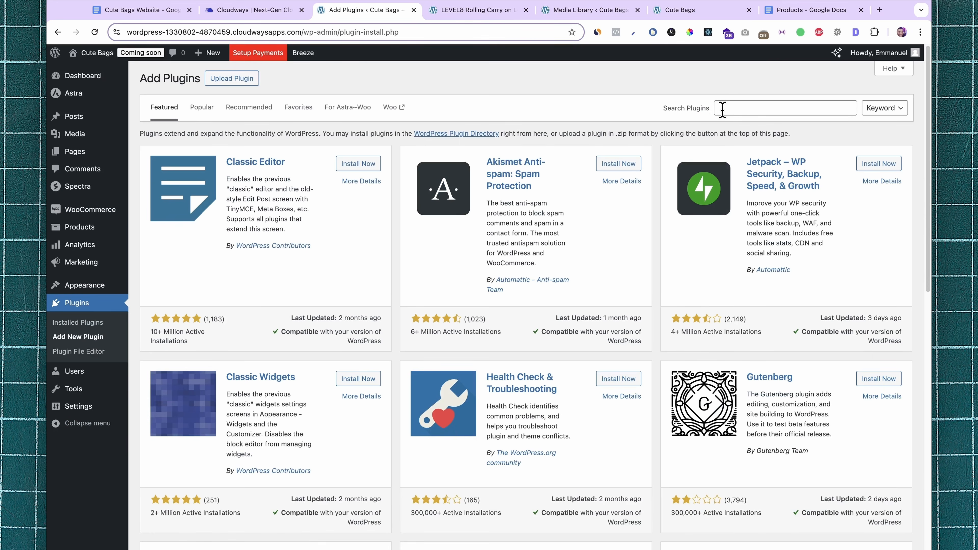
- Search plugins for 'yaycurren', then install and activate YayCurrency – WooCommerce Multi-Currency Switcher
{"action": "left_click", "coordinate": [730, 108]}
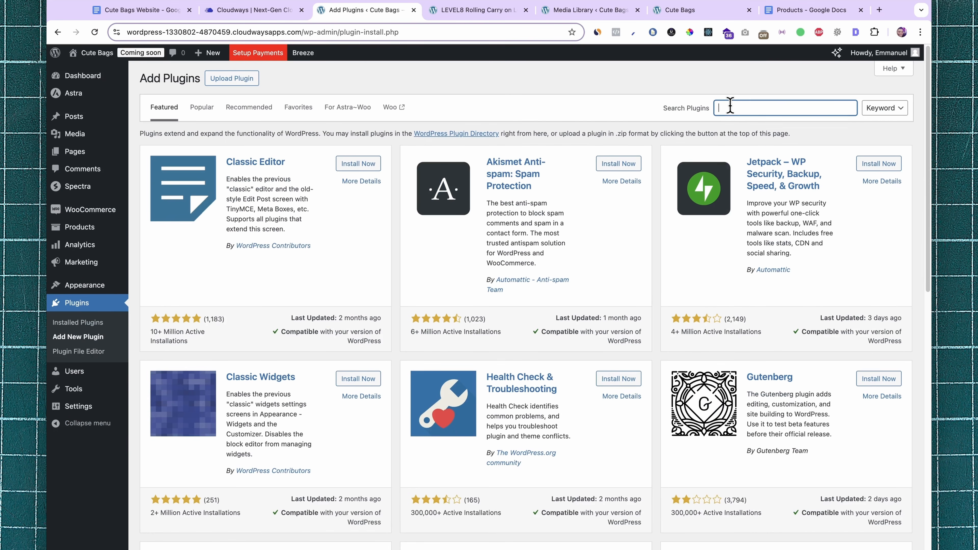
{"action": "type", "text": "yaycurrency"}
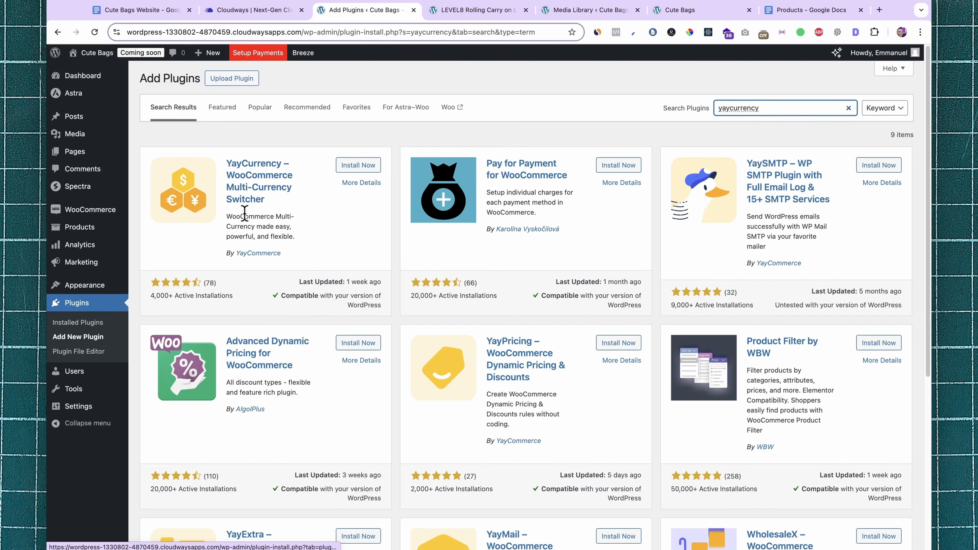
{"action": "left_click", "coordinate": [351, 165]}
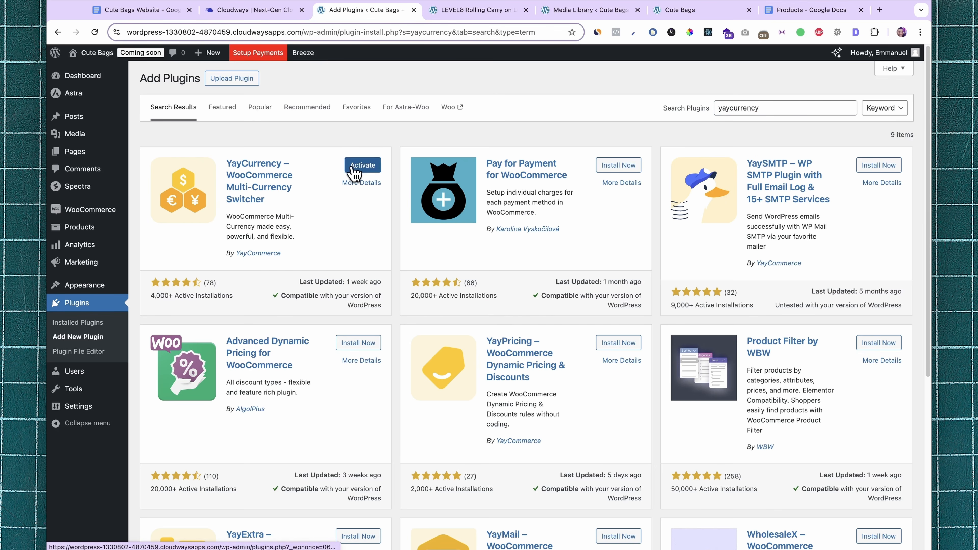
{"action": "left_click", "coordinate": [352, 170]}
{"action": "mouse_move", "coordinate": [73, 169]}
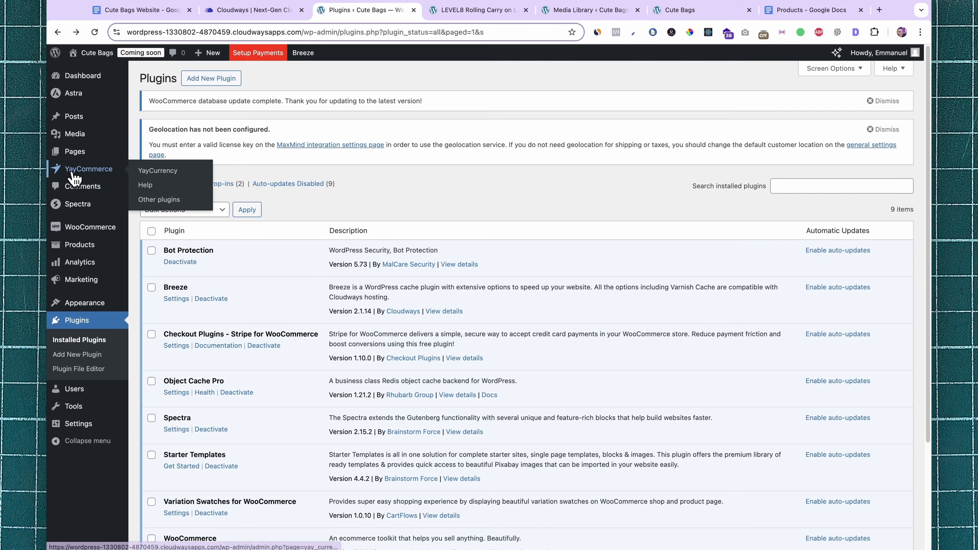
- Add a United States dollar row in YayCurrency's currency list
{"action": "left_click", "coordinate": [89, 169]}
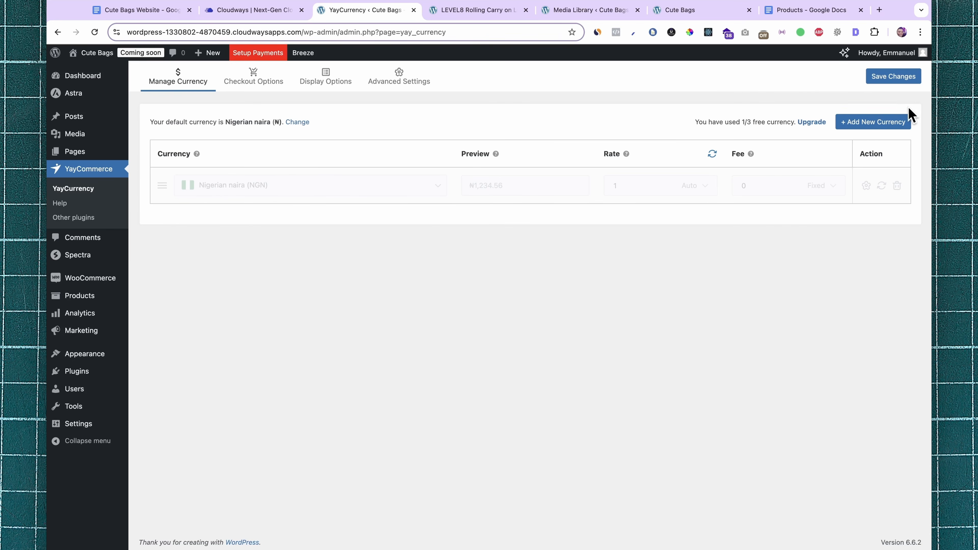
{"action": "left_click", "coordinate": [887, 125]}
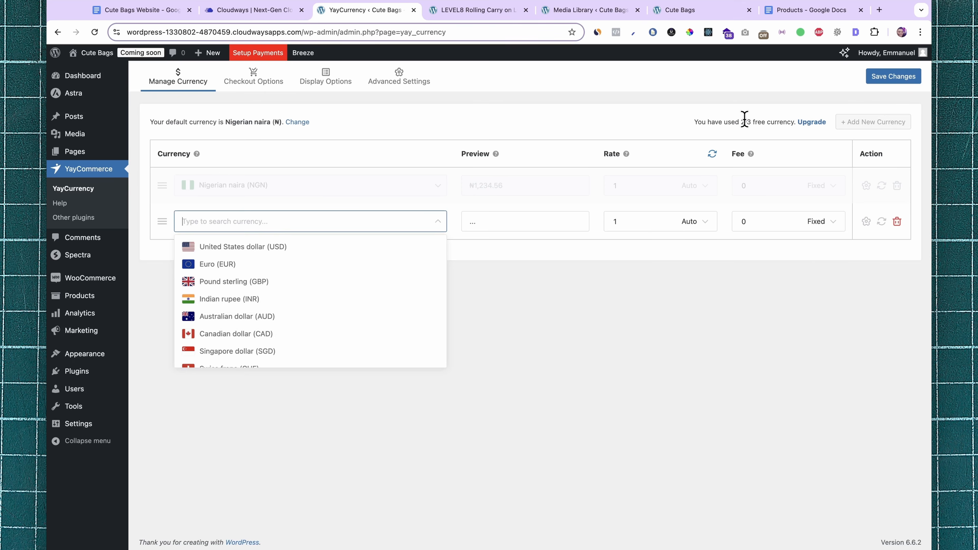
{"action": "left_click_drag", "start_coordinate": [742, 120], "coordinate": [752, 119]}
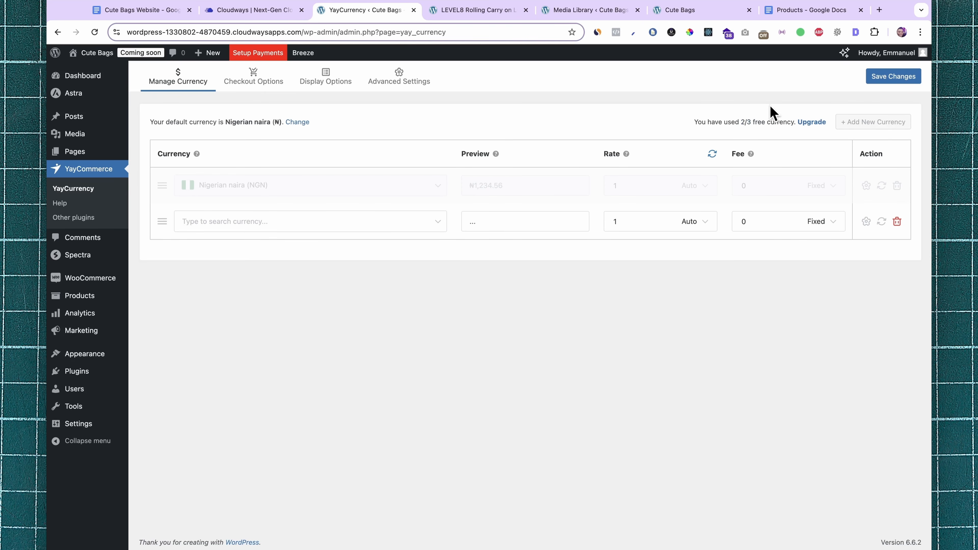
{"action": "left_click", "coordinate": [364, 225]}
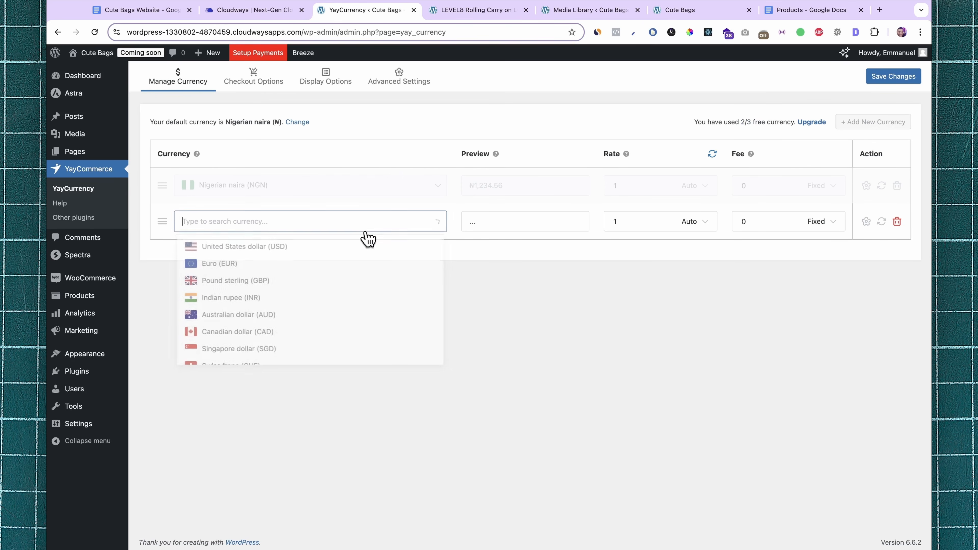
{"action": "left_click", "coordinate": [268, 247]}
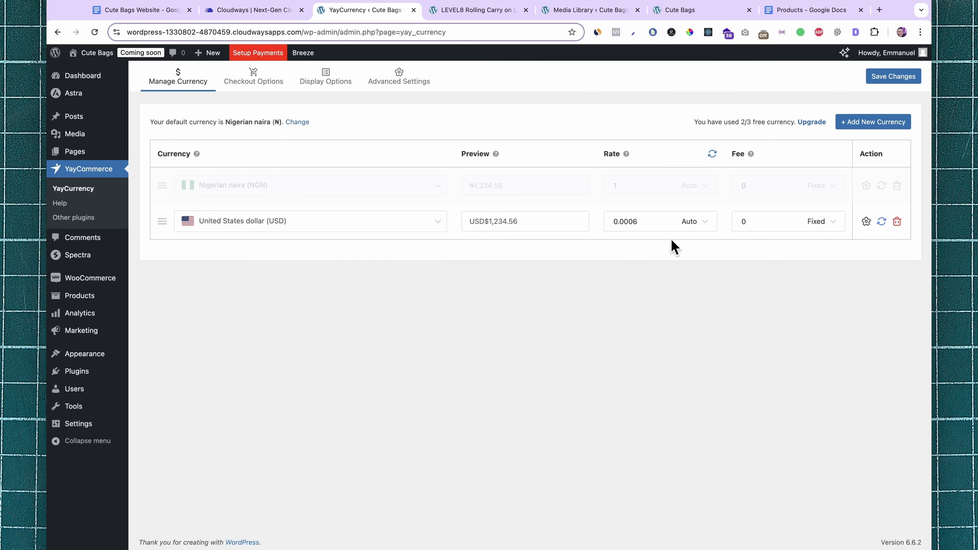
- Add a Pound sterling row at rate 0.0005 and save the currency settings
{"action": "left_click", "coordinate": [883, 124]}
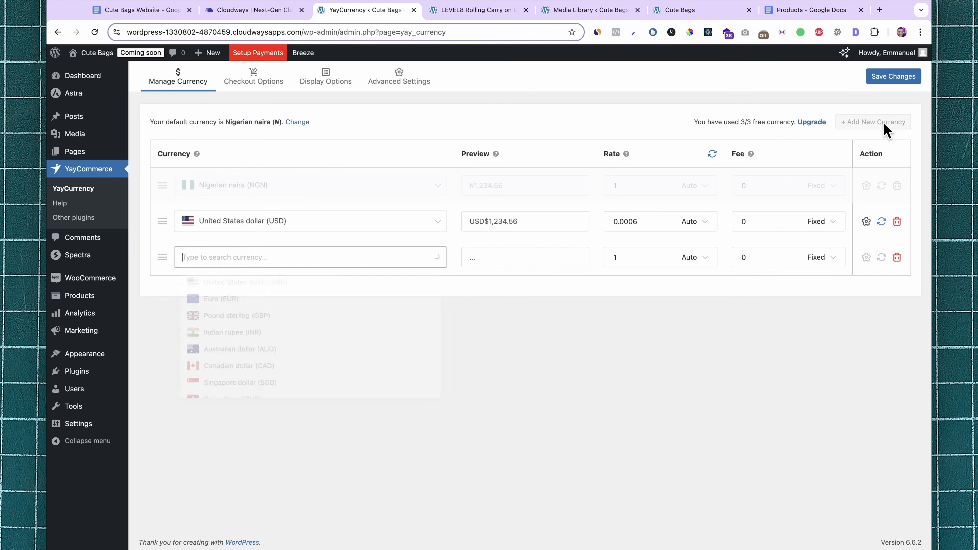
{"action": "left_click", "coordinate": [256, 323]}
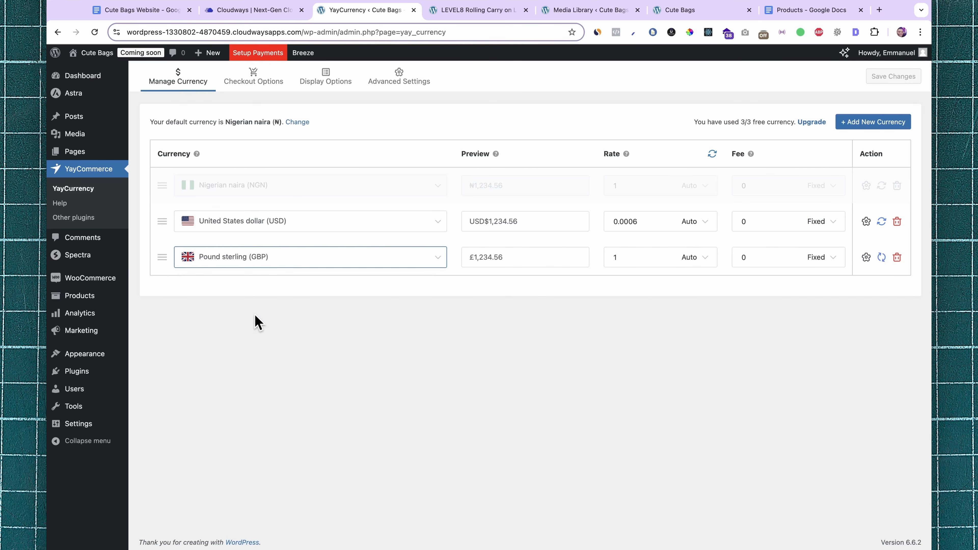
{"action": "left_click", "coordinate": [886, 82]}
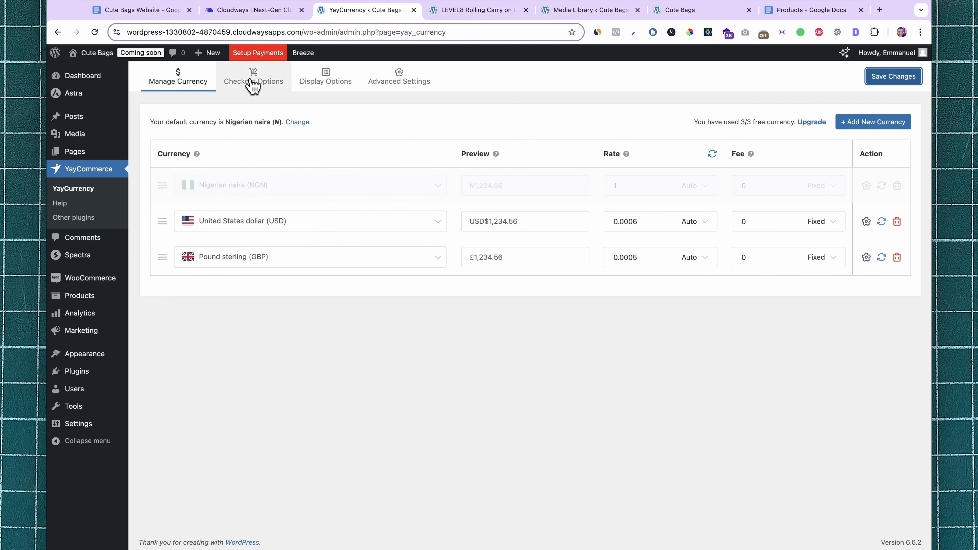
- Enable checkout in different currencies, checking US dollar's accepted payment methods
{"action": "left_click", "coordinate": [252, 82]}
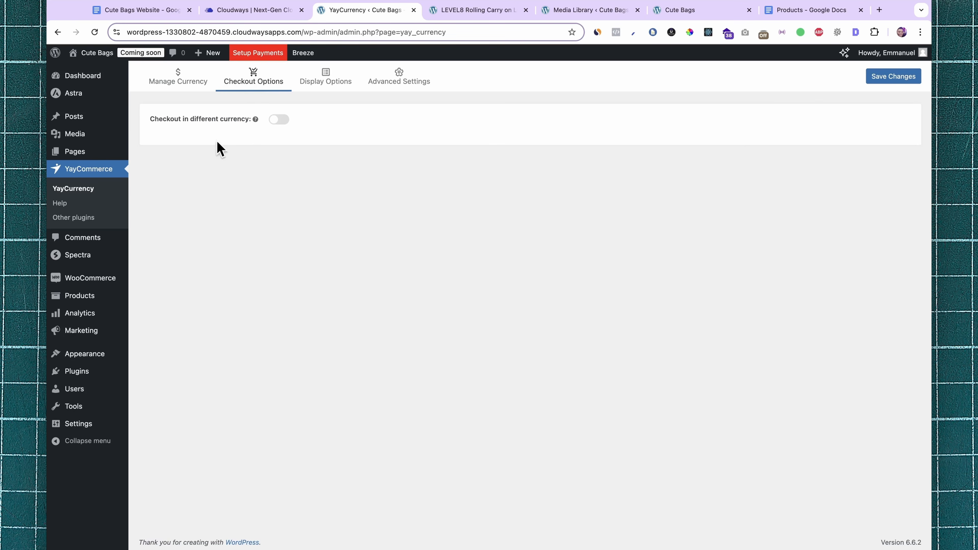
{"action": "left_click", "coordinate": [280, 119]}
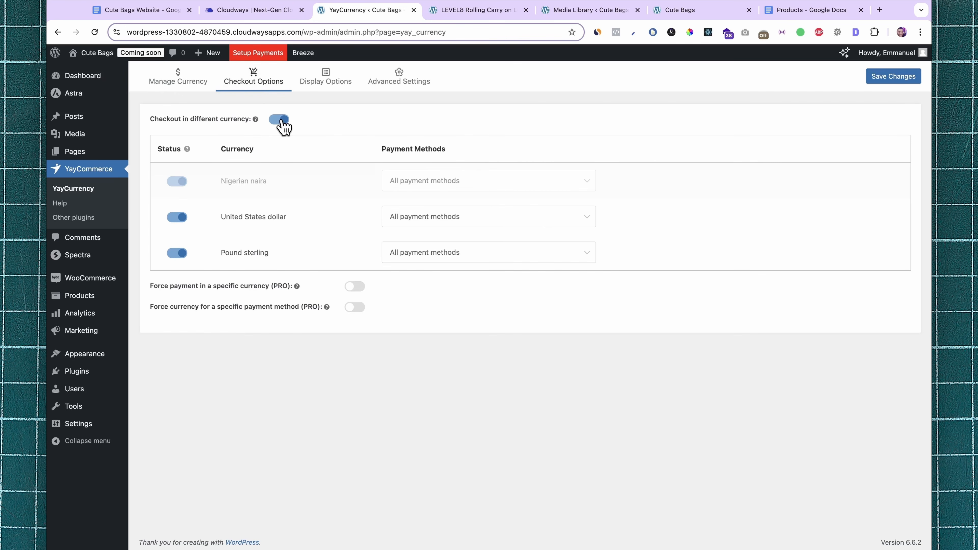
{"action": "left_click", "coordinate": [474, 218]}
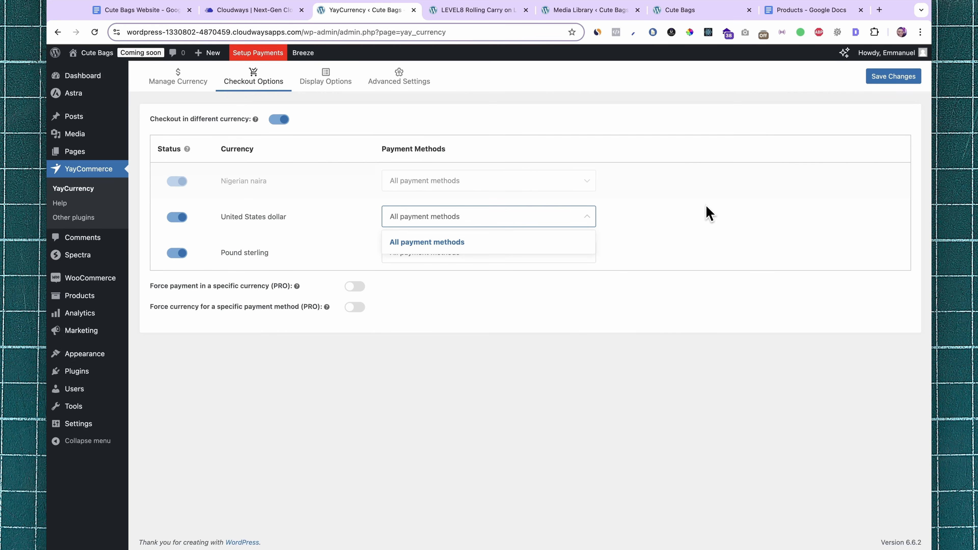
{"action": "left_click", "coordinate": [710, 214]}
- Copy the [yaycurrency-switcher] shortcode and open the Widgets screen in a new tab
{"action": "left_click", "coordinate": [329, 74]}
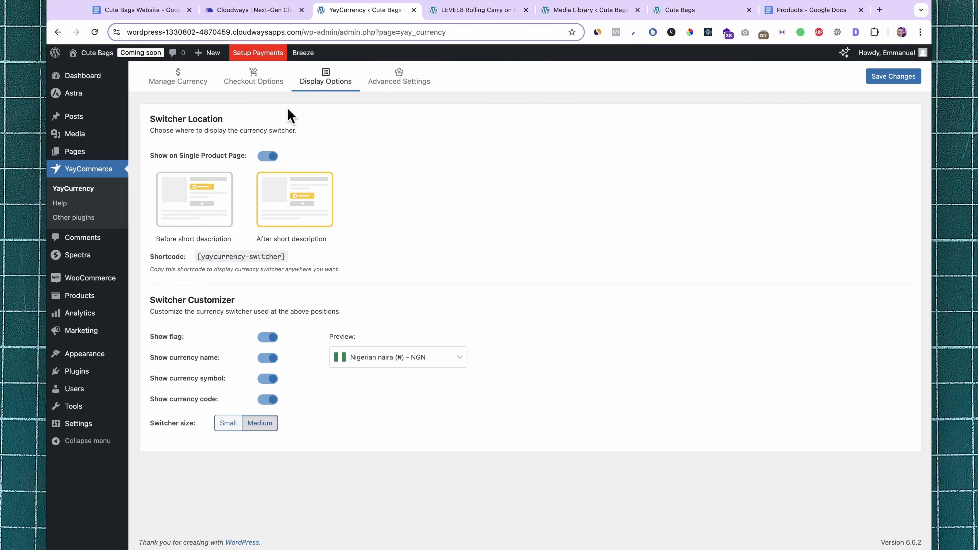
{"action": "left_click", "coordinate": [243, 257]}
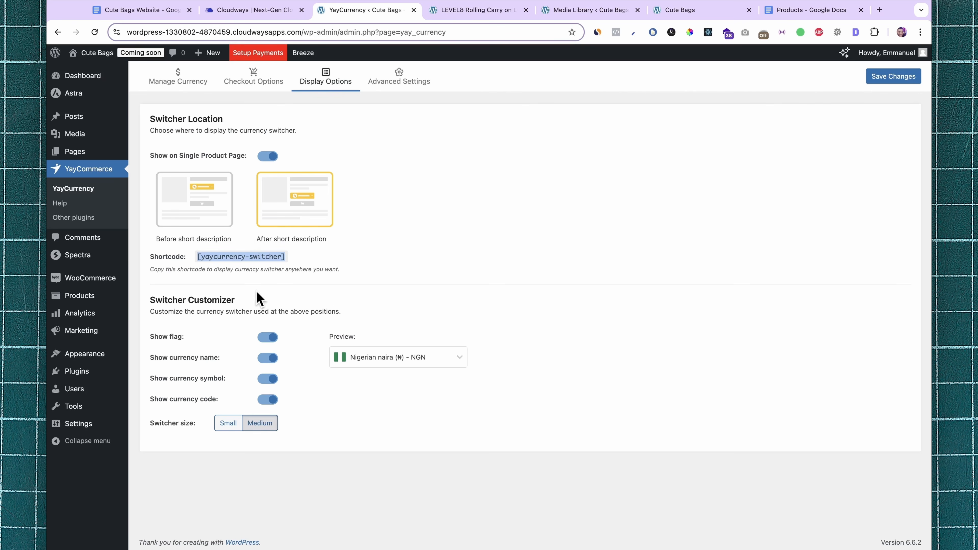
{"action": "mouse_move", "coordinate": [76, 367]}
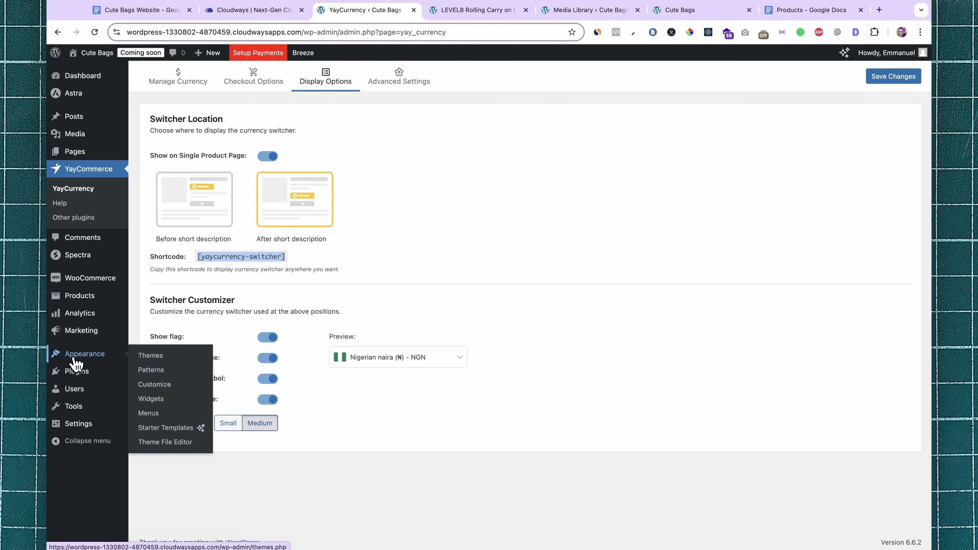
{"action": "right_click", "coordinate": [153, 404]}
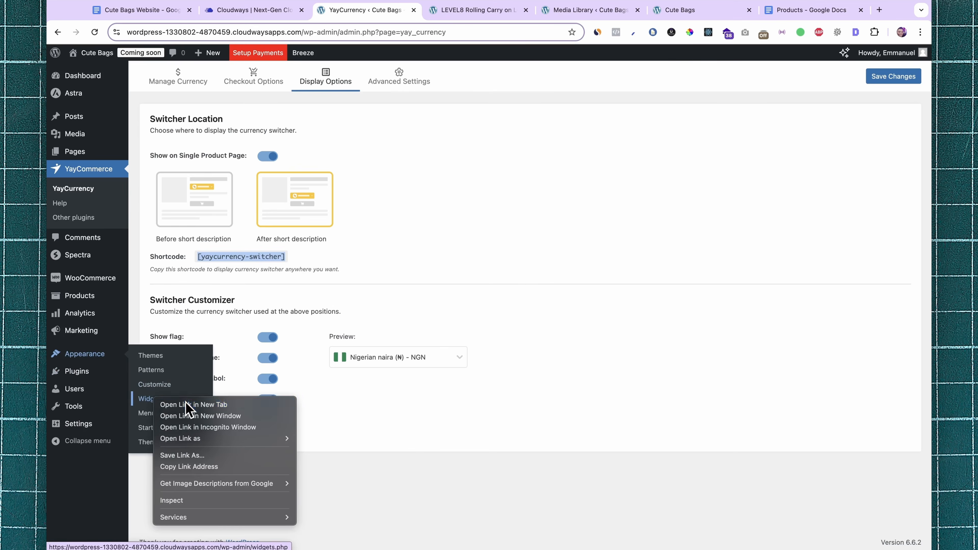
{"action": "left_click", "coordinate": [189, 405]}
- View the storefront's shop listing, then go to the Widgets screen
{"action": "left_click", "coordinate": [526, 9]}
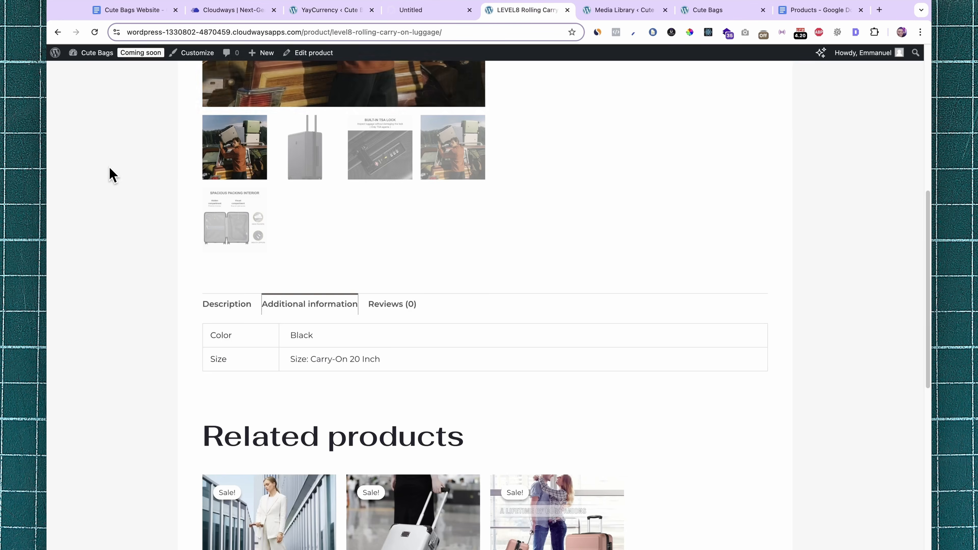
{"action": "scroll", "coordinate": [116, 172], "scroll_direction": "up", "scroll_amount": 10}
{"action": "left_click", "coordinate": [125, 119]}
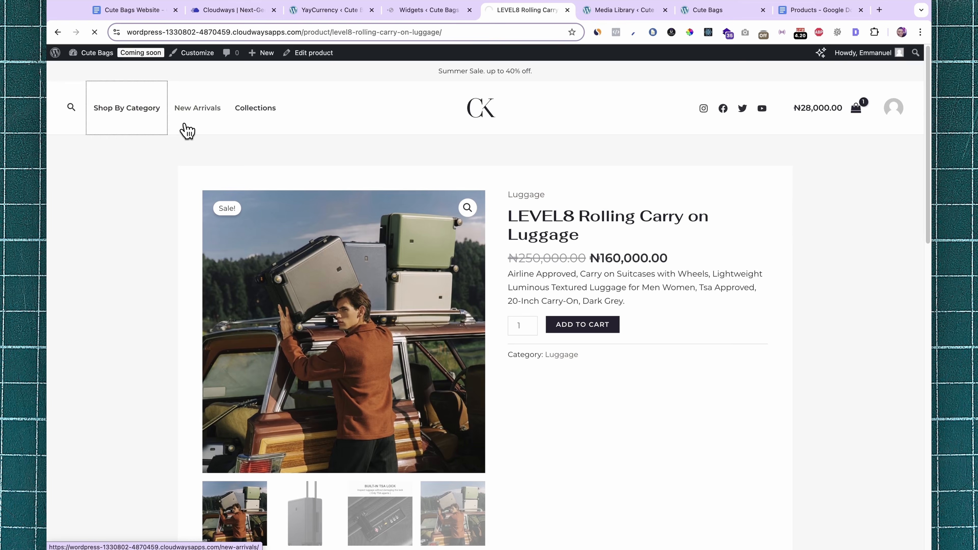
{"action": "scroll", "coordinate": [319, 466], "scroll_direction": "down", "scroll_amount": 1}
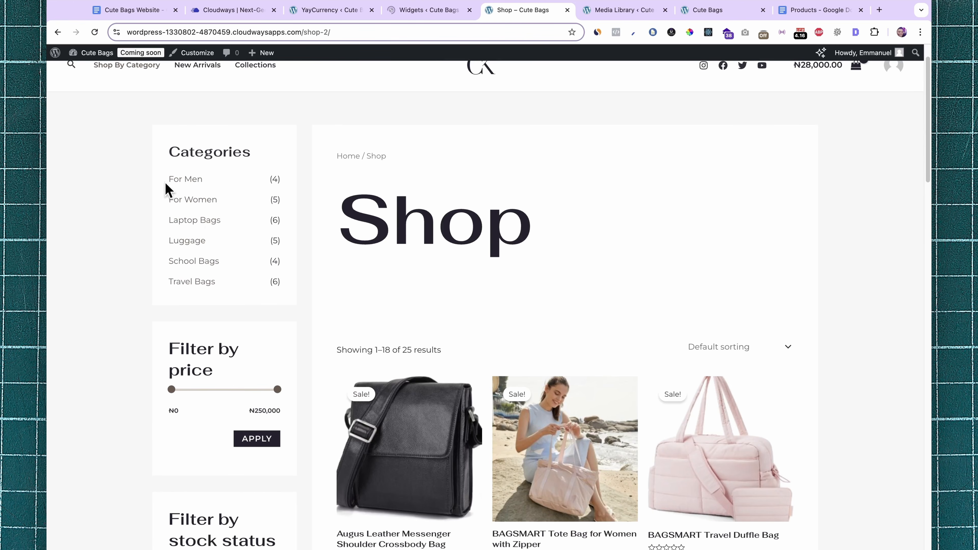
{"action": "left_click", "coordinate": [421, 11]}
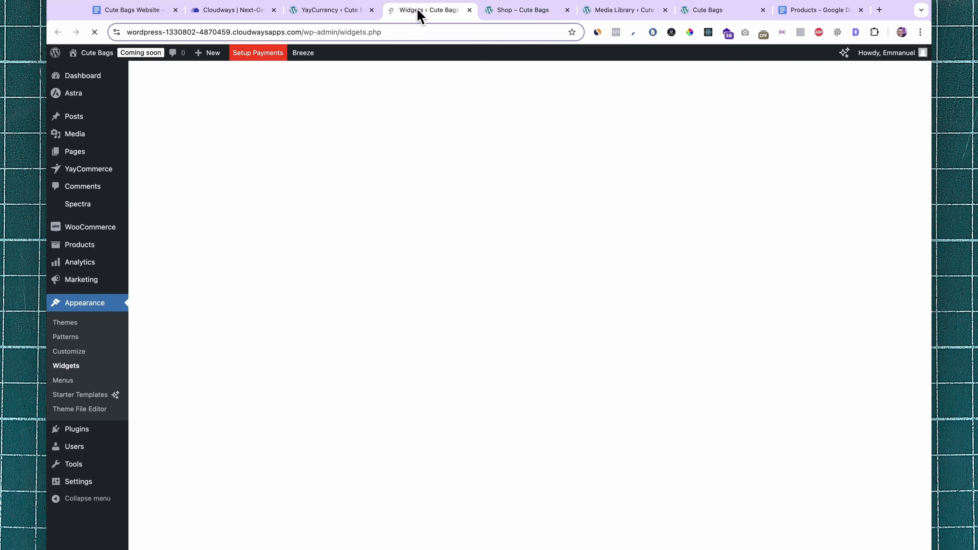
- Expand the WooCommerce Sidebar widget area and compare it with the shop page's sidebar
{"action": "scroll", "coordinate": [527, 333], "scroll_direction": "down", "scroll_amount": 8}
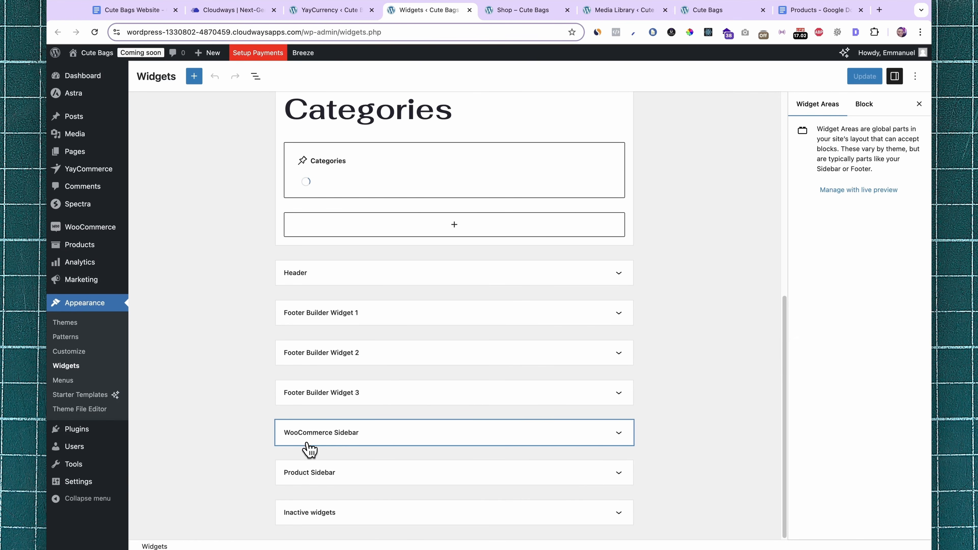
{"action": "left_click", "coordinate": [340, 440]}
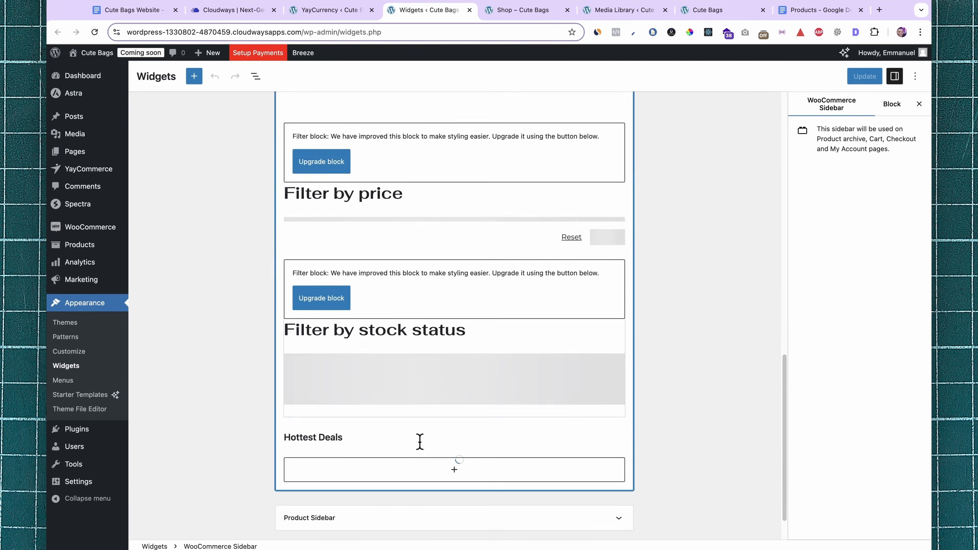
{"action": "left_click", "coordinate": [530, 11]}
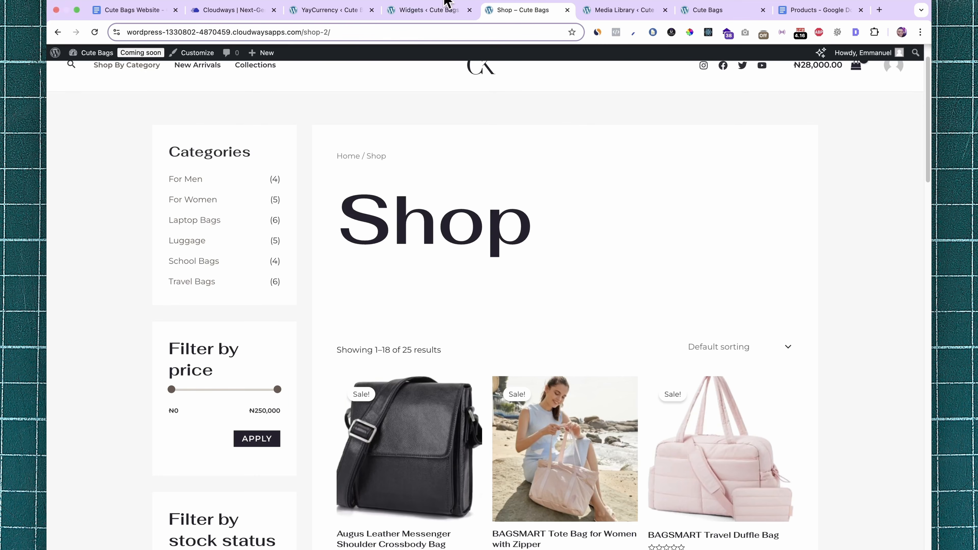
{"action": "left_click", "coordinate": [429, 16]}
{"action": "scroll", "coordinate": [451, 265], "scroll_direction": "down", "scroll_amount": 15}
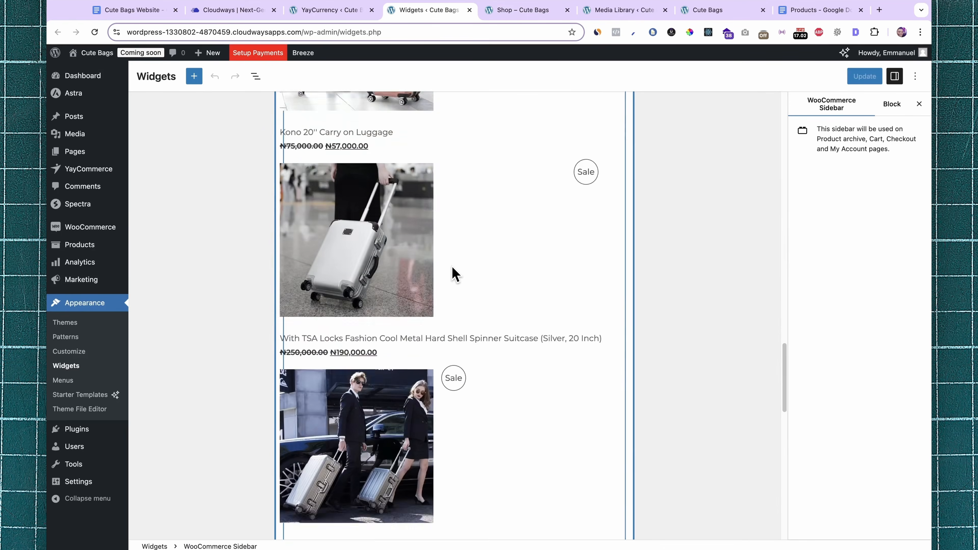
{"action": "scroll", "coordinate": [452, 272], "scroll_direction": "down", "scroll_amount": 3}
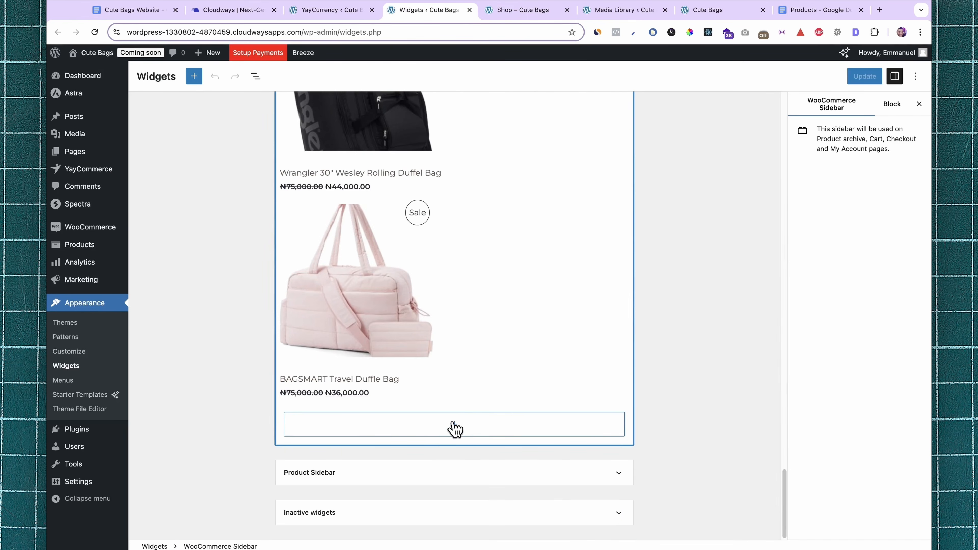
- Add a Shortcode block at the sidebar's end holding the [yaycurrency-switcher] shortcode
{"action": "left_click", "coordinate": [454, 425]}
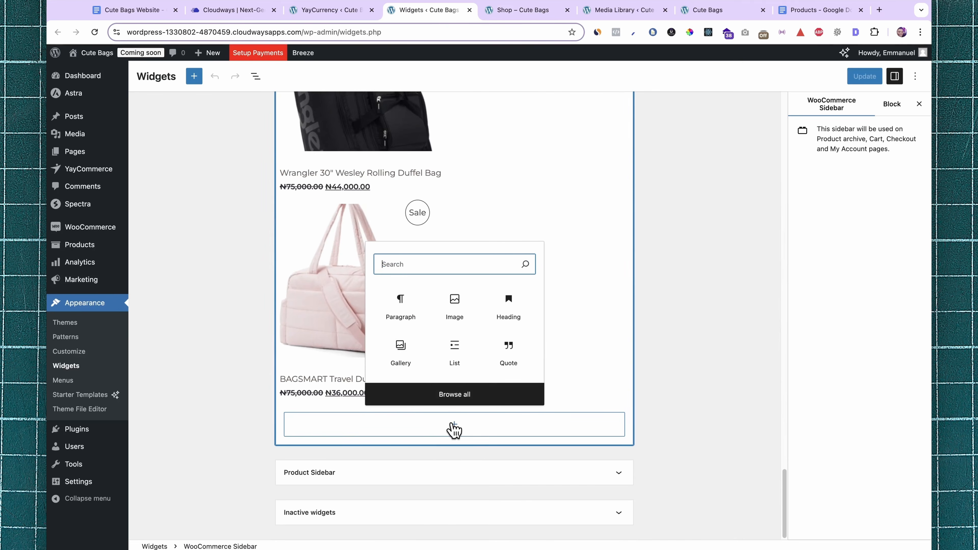
{"action": "type", "text": "shorct"}
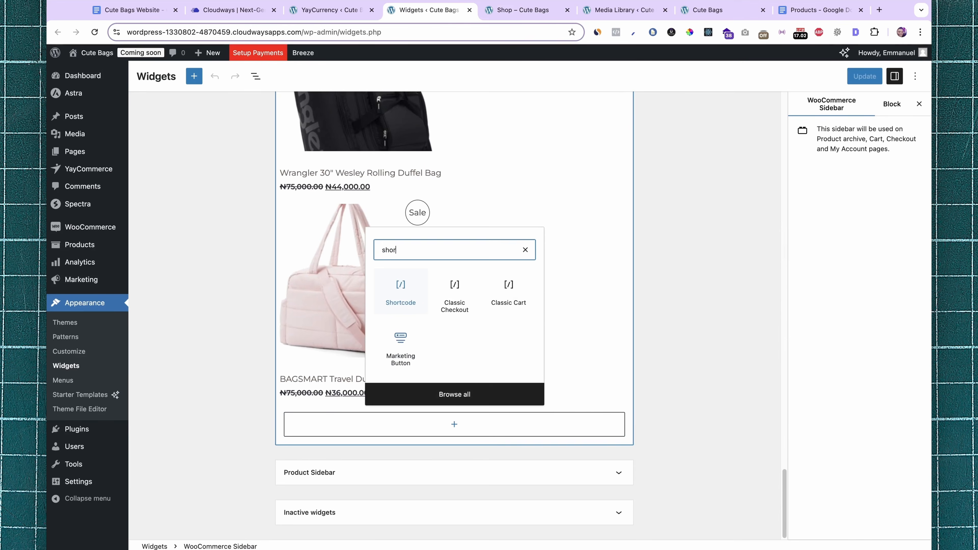
{"action": "key", "text": "BackSpace"}
{"action": "key", "text": "BackSpace"}
{"action": "type", "text": "tcode"}
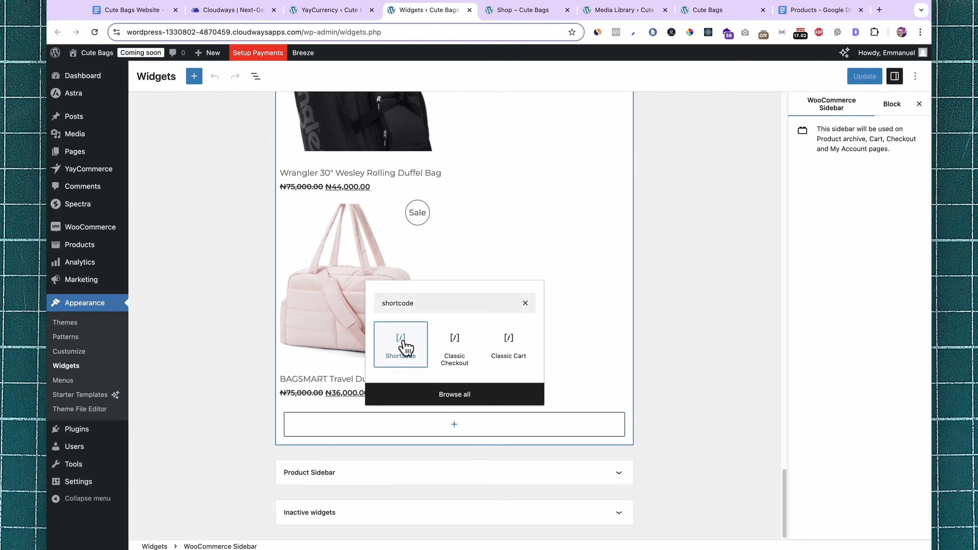
{"action": "left_click", "coordinate": [402, 344]}
{"action": "scroll", "coordinate": [460, 457], "scroll_direction": "down", "scroll_amount": 1}
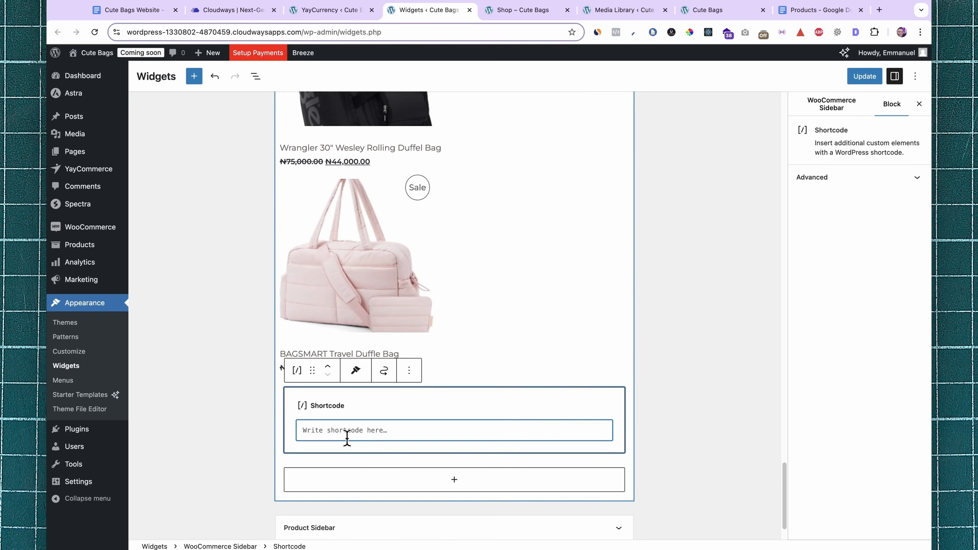
{"action": "type", "text": "[yaycurrency-switcher]"}
- Move the Shortcode block toward the top of the sidebar and save the widgets
{"action": "left_click", "coordinate": [346, 10]}
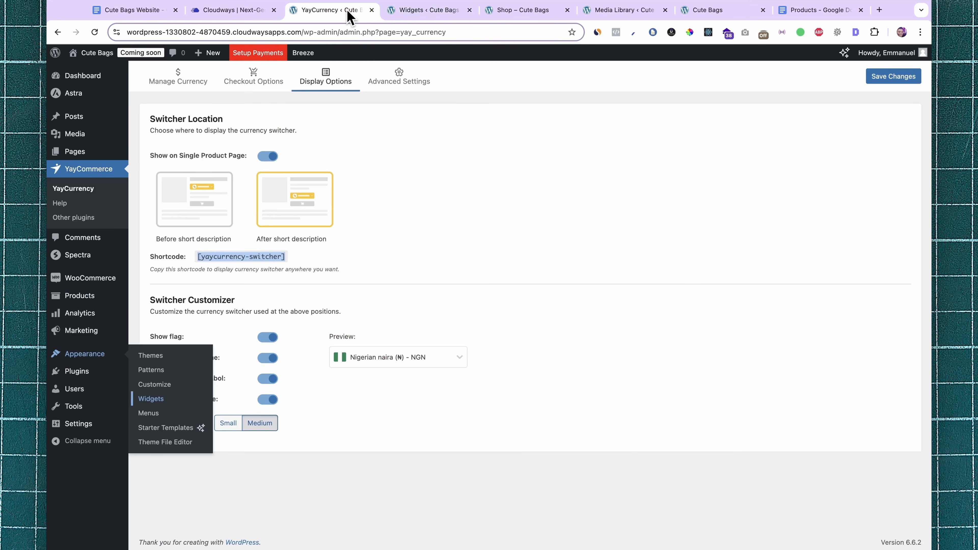
{"action": "left_click", "coordinate": [434, 16]}
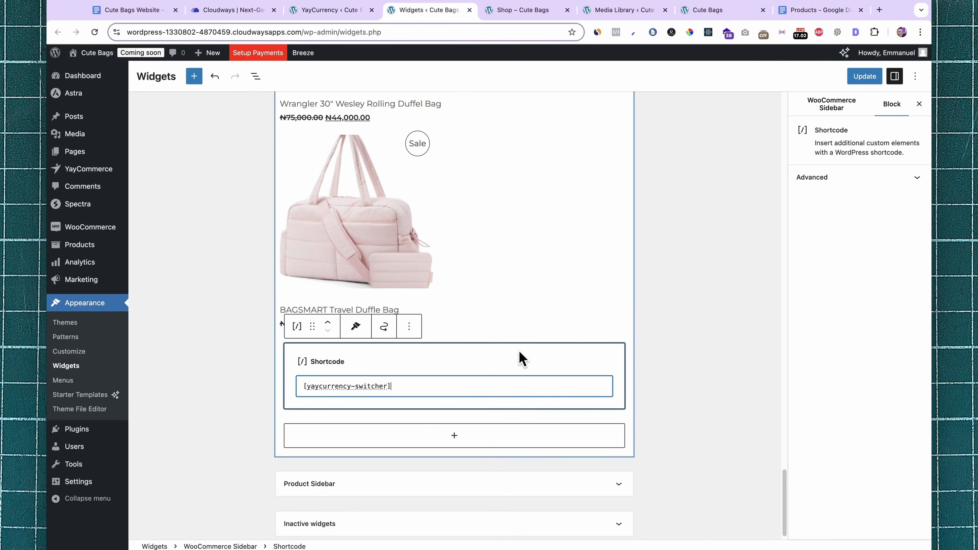
{"action": "left_click", "coordinate": [328, 394]}
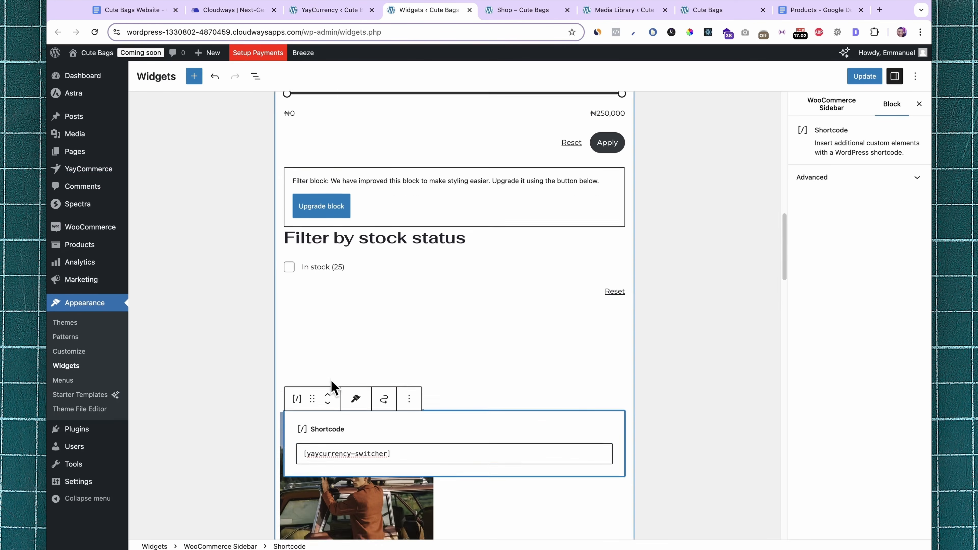
{"action": "left_click", "coordinate": [328, 304]}
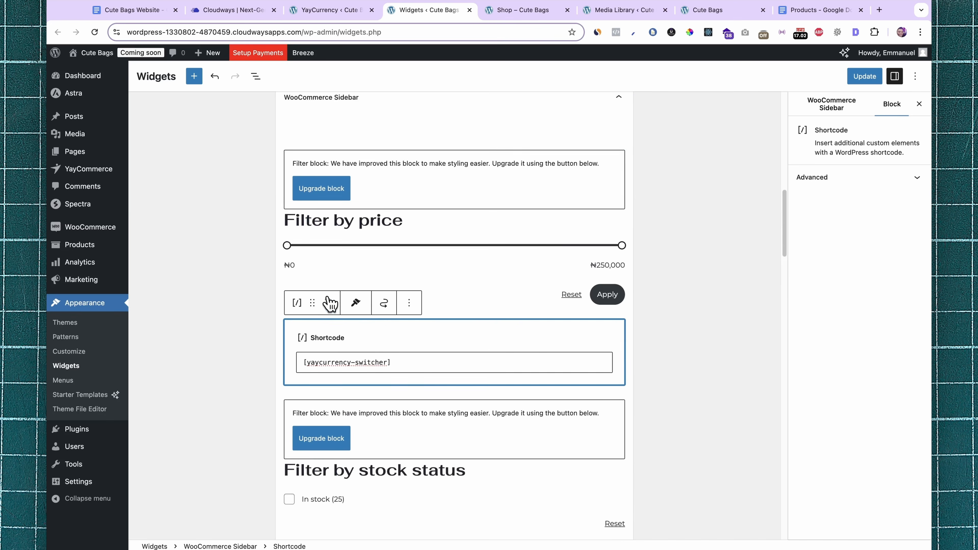
{"action": "left_click", "coordinate": [328, 303]}
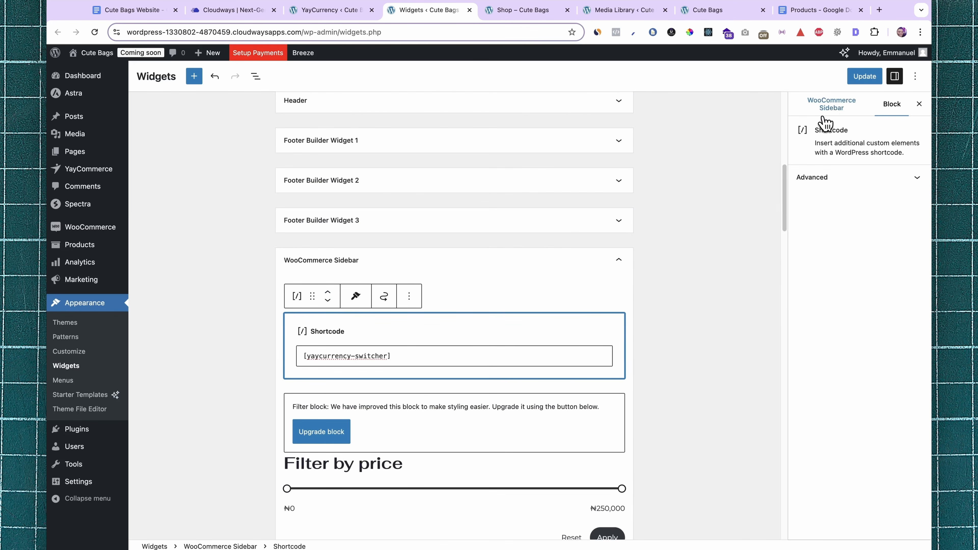
{"action": "left_click", "coordinate": [863, 76]}
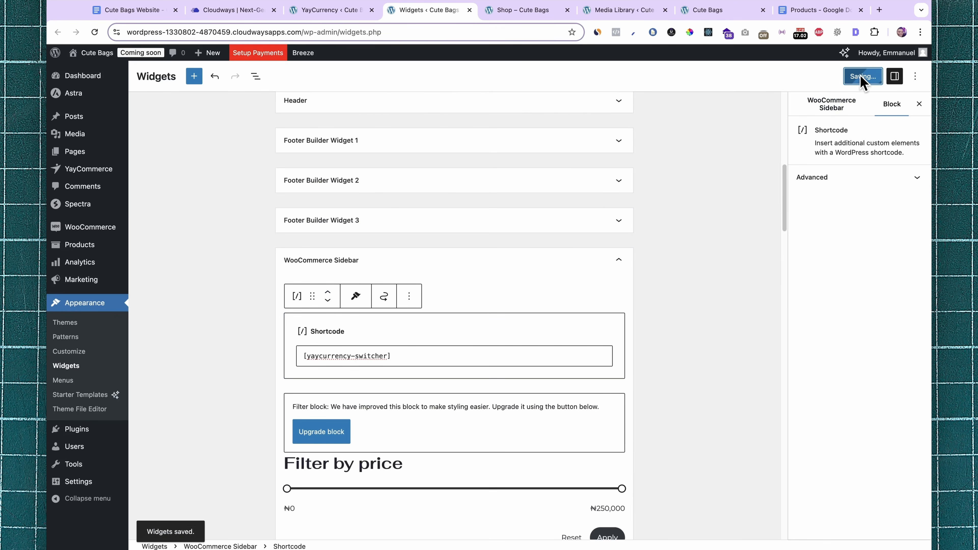
- After checking the shop, move the block up once more, save, and reload the shop
{"action": "left_click", "coordinate": [520, 10]}
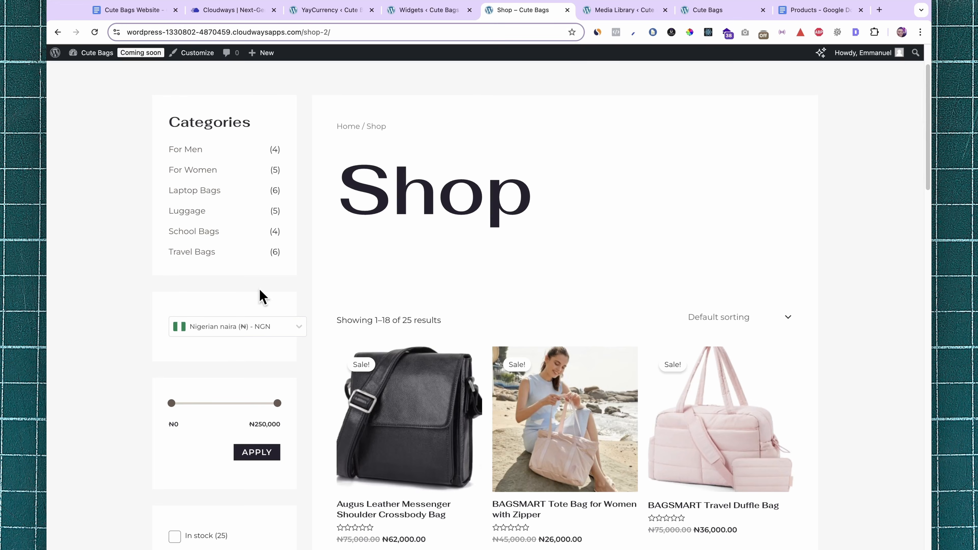
{"action": "left_click", "coordinate": [443, 10]}
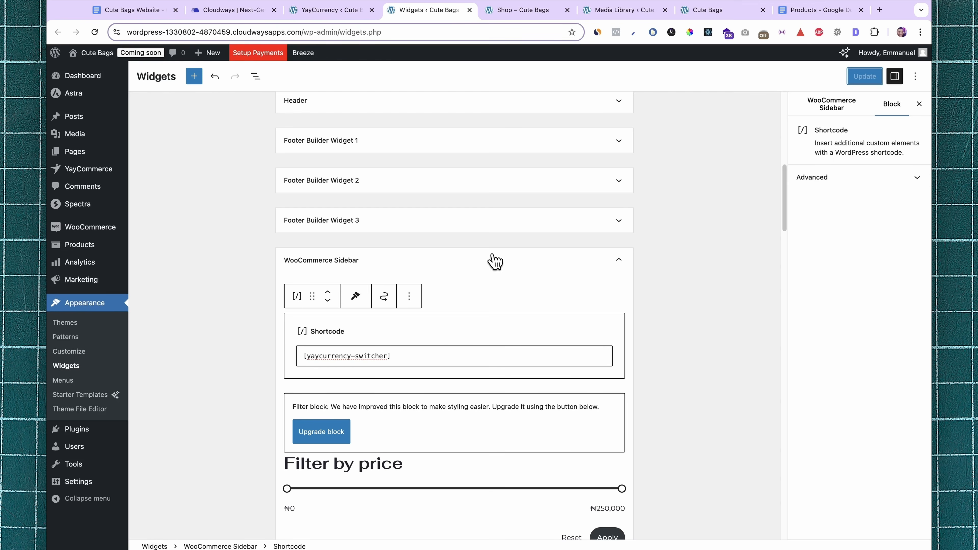
{"action": "left_click", "coordinate": [328, 292]}
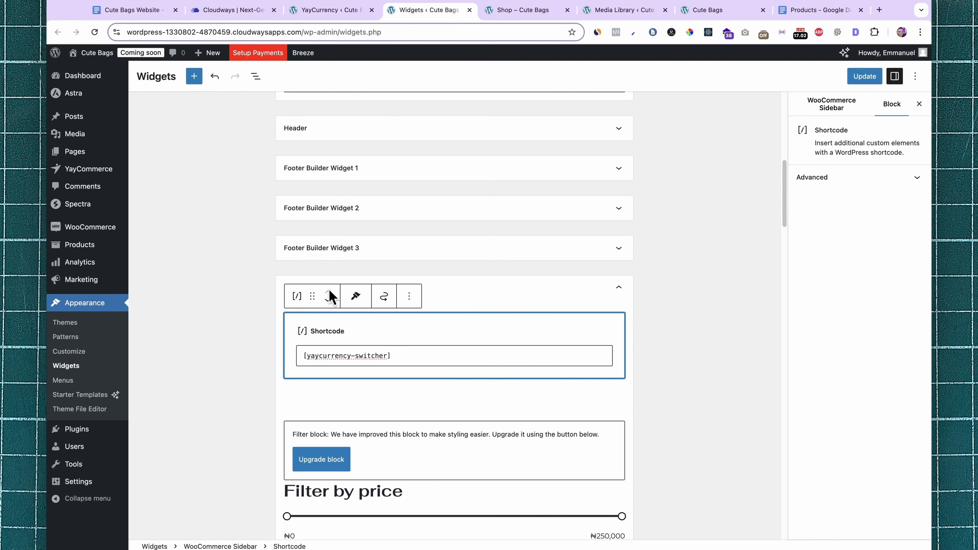
{"action": "left_click", "coordinate": [864, 77]}
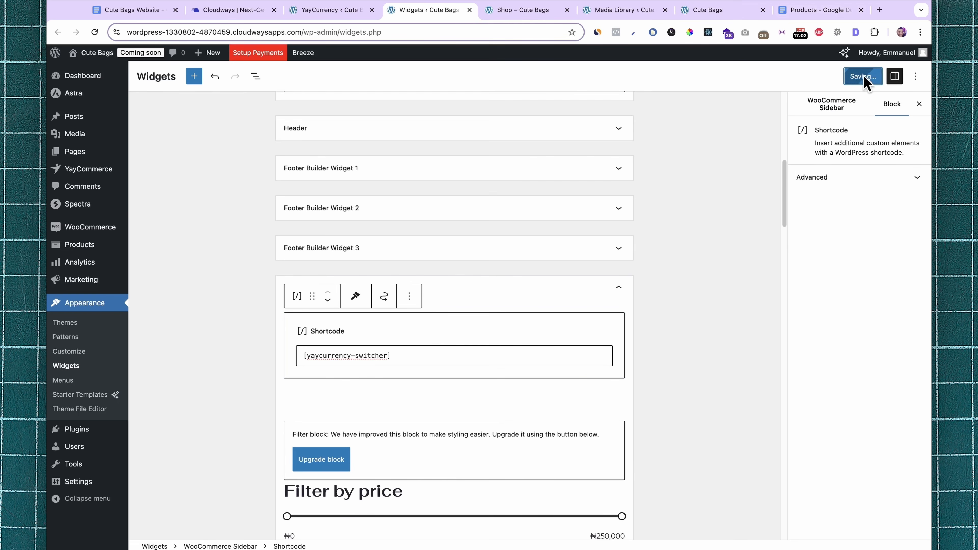
{"action": "left_click", "coordinate": [523, 10]}
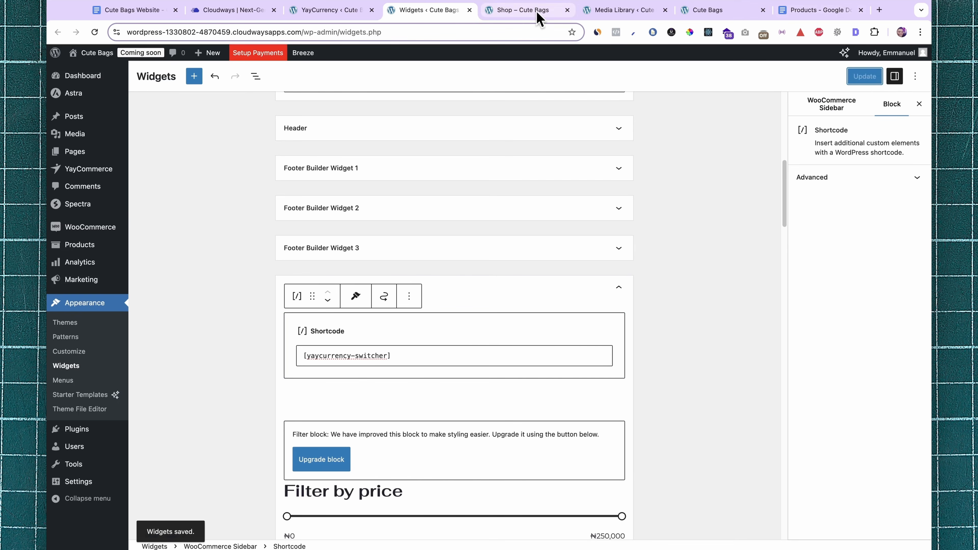
{"action": "left_click", "coordinate": [95, 33]}
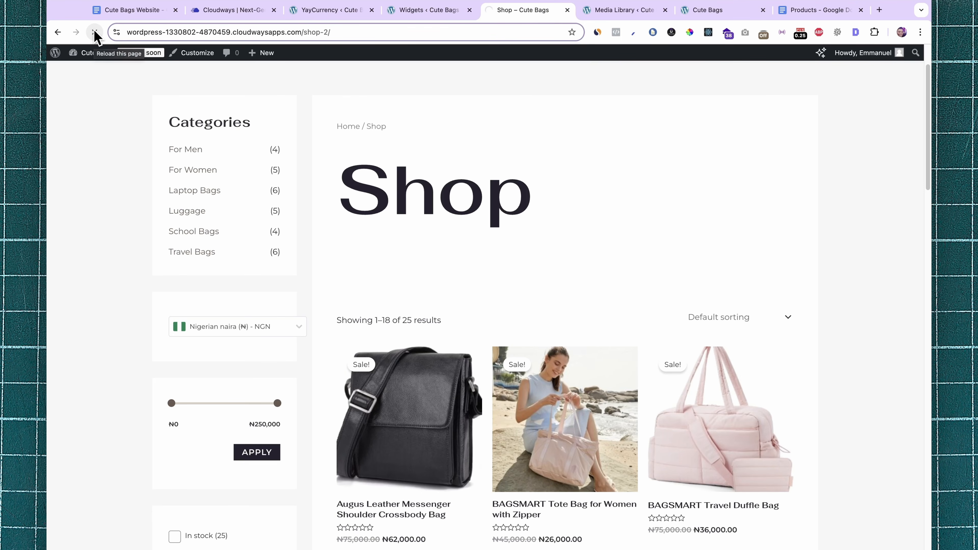
- Switch the shop's prices to US dollars and scroll through the products
{"action": "left_click", "coordinate": [277, 176]}
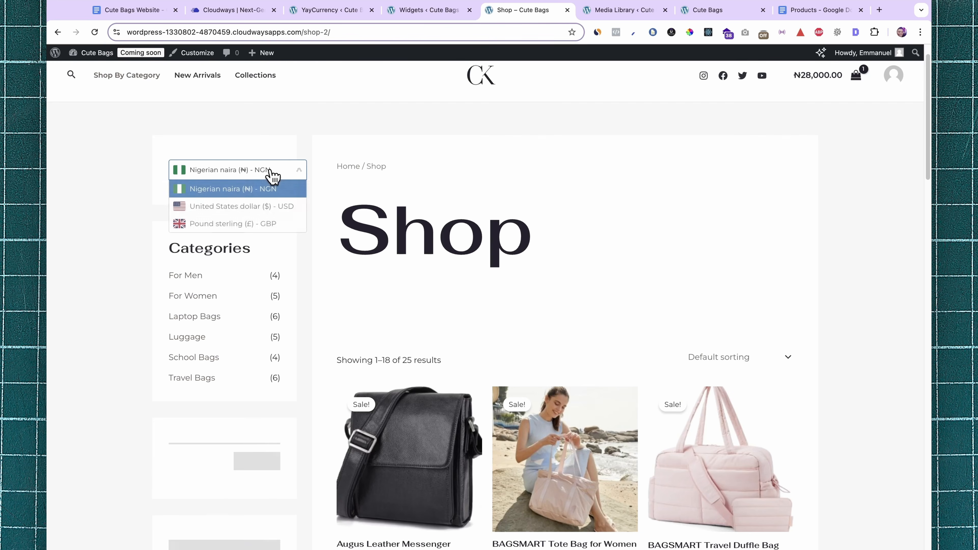
{"action": "left_click", "coordinate": [287, 173]}
{"action": "left_click", "coordinate": [286, 172]}
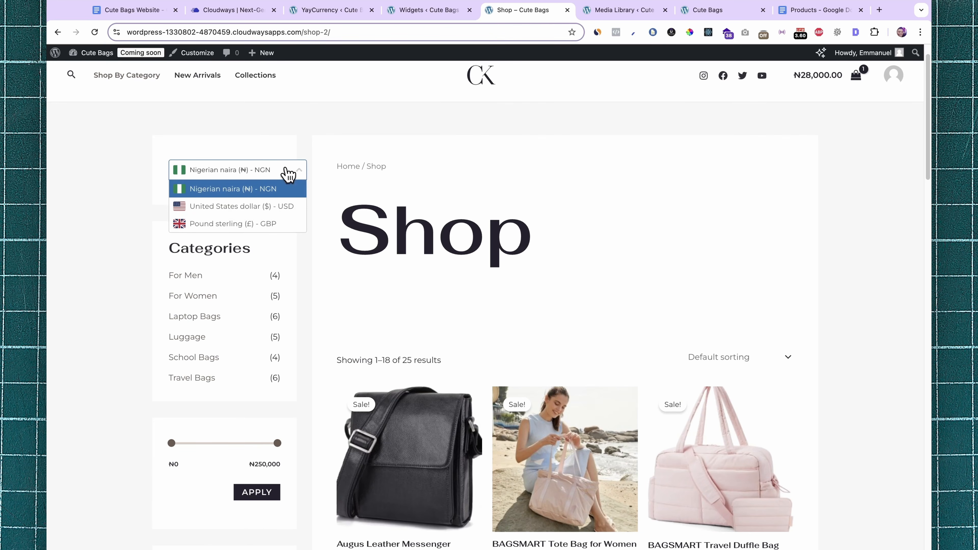
{"action": "left_click", "coordinate": [259, 209]}
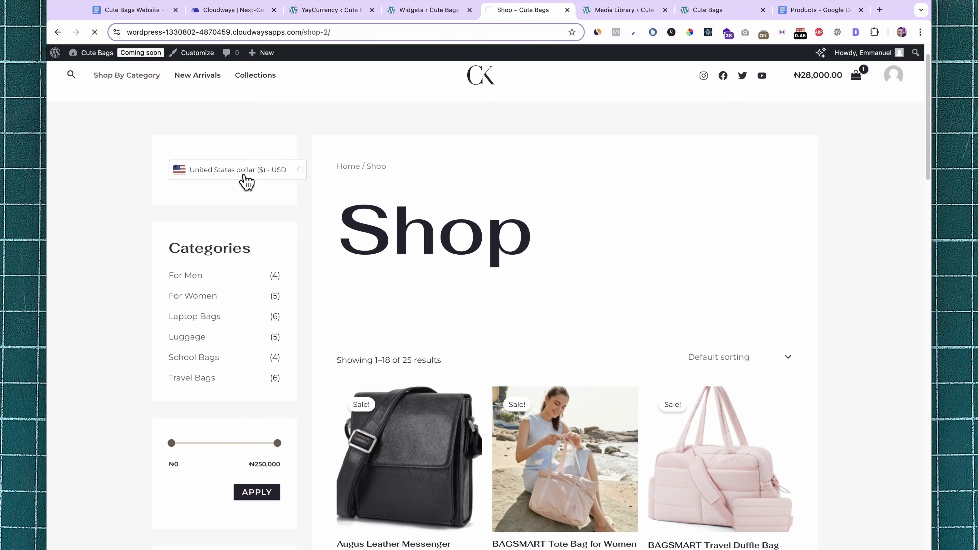
{"action": "scroll", "coordinate": [378, 258], "scroll_direction": "down", "scroll_amount": 6}
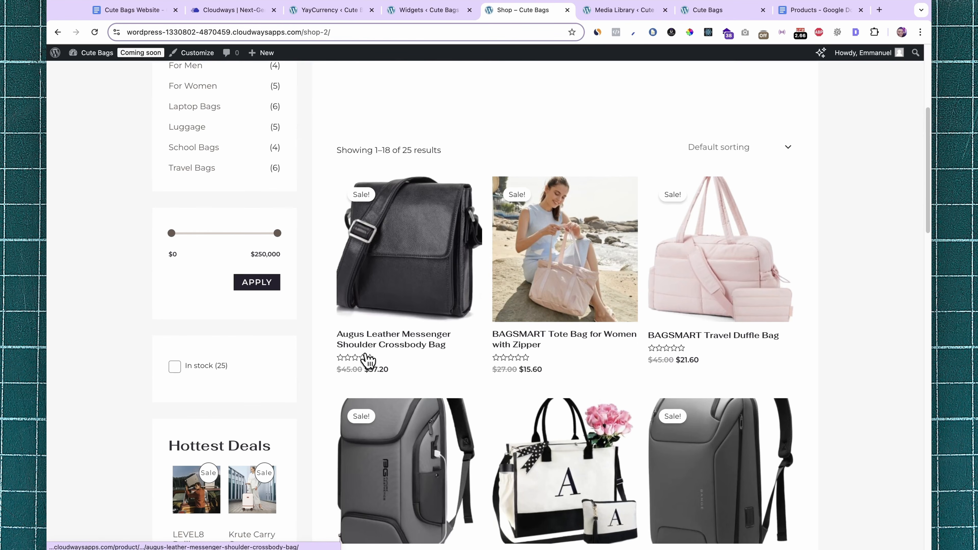
{"action": "scroll", "coordinate": [738, 329], "scroll_direction": "down", "scroll_amount": 5}
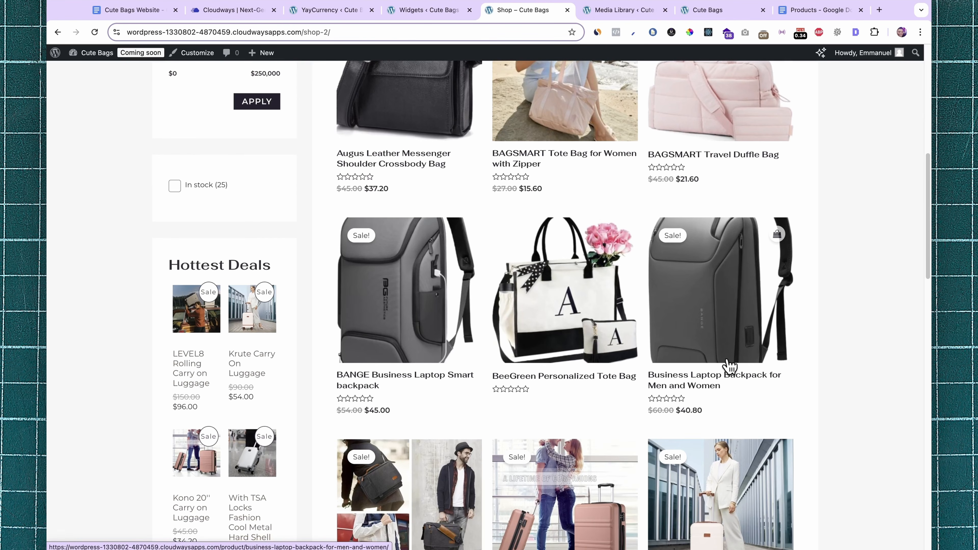
{"action": "scroll", "coordinate": [727, 367], "scroll_direction": "down", "scroll_amount": 1}
{"action": "scroll", "coordinate": [727, 371], "scroll_direction": "up", "scroll_amount": 12}
- Switch prices to pounds sterling, browse the products, then return to YayCurrency's Display Options
{"action": "left_click", "coordinate": [262, 208]}
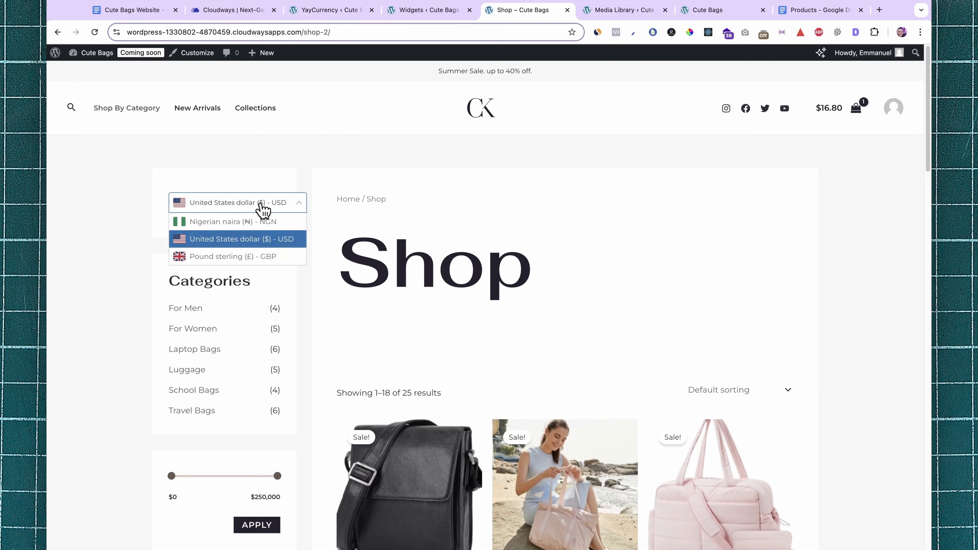
{"action": "left_click", "coordinate": [243, 257]}
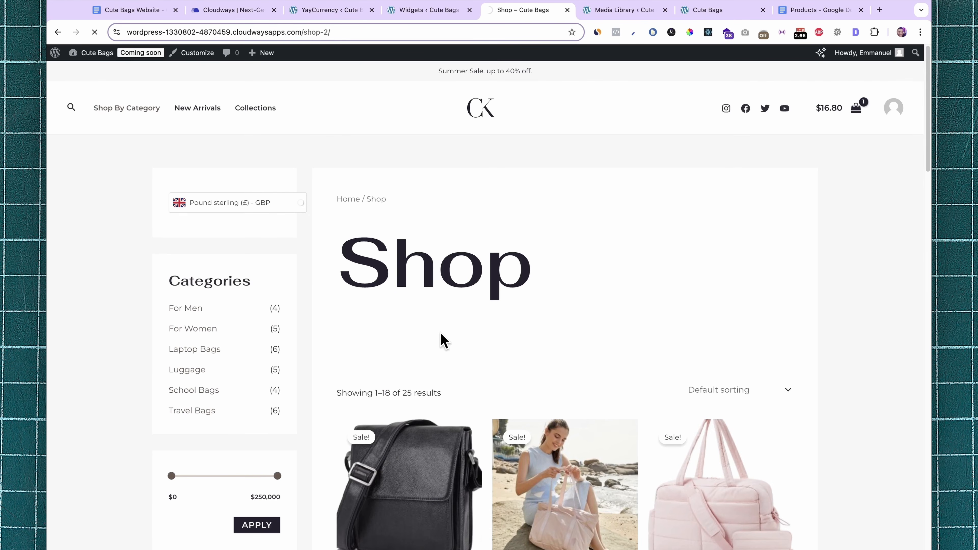
{"action": "scroll", "coordinate": [443, 341], "scroll_direction": "down", "scroll_amount": 10}
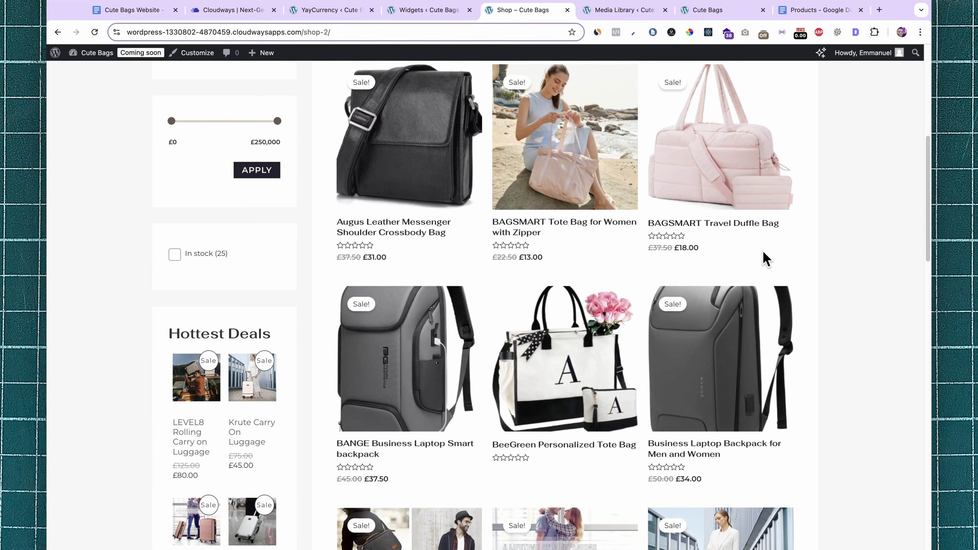
{"action": "scroll", "coordinate": [713, 270], "scroll_direction": "down", "scroll_amount": 3}
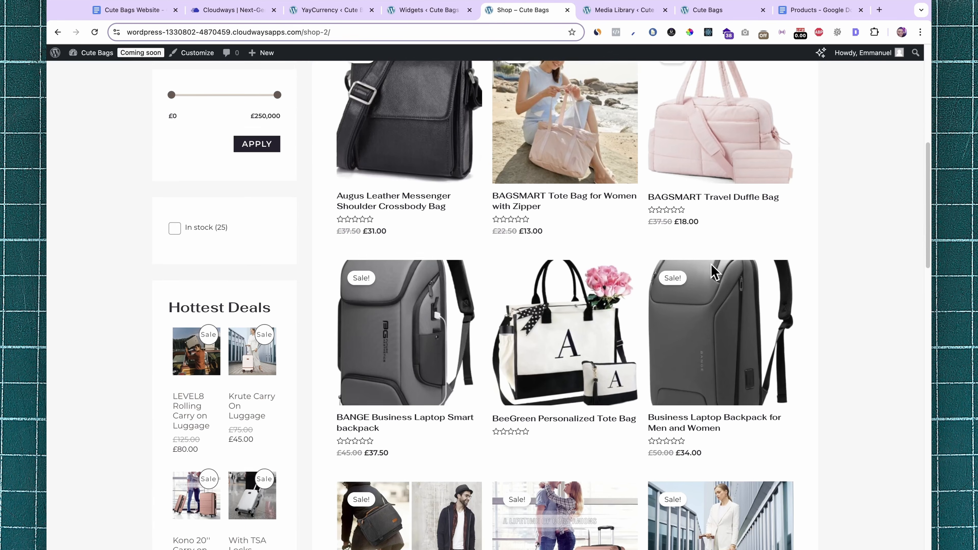
{"action": "scroll", "coordinate": [712, 268], "scroll_direction": "up", "scroll_amount": 10}
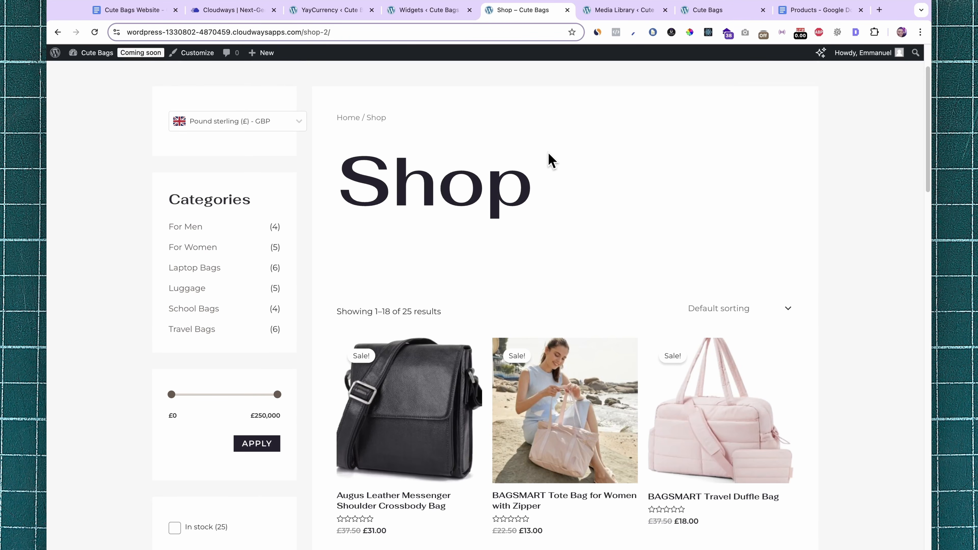
{"action": "scroll", "coordinate": [292, 181], "scroll_direction": "up", "scroll_amount": 3}
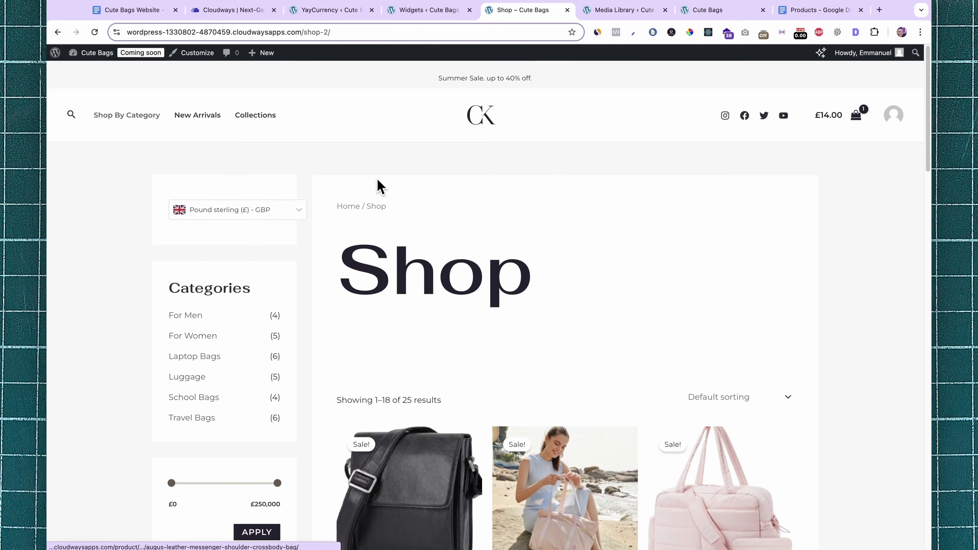
{"action": "scroll", "coordinate": [362, 185], "scroll_direction": "down", "scroll_amount": 1}
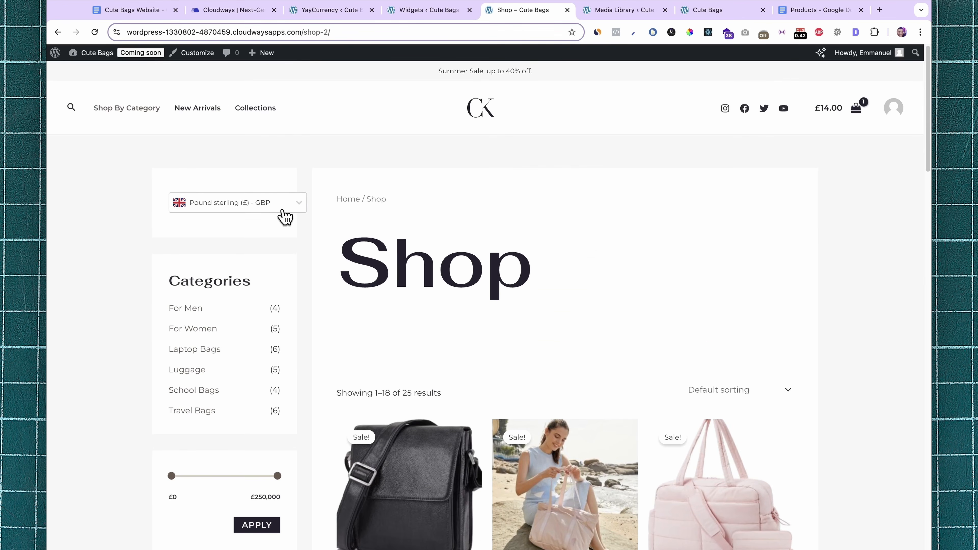
{"action": "left_click", "coordinate": [332, 11]}
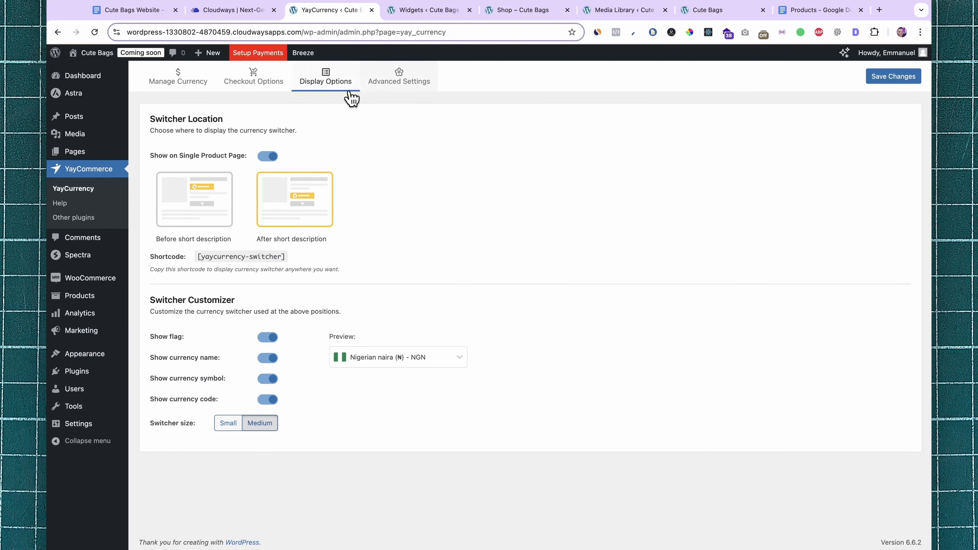
- Save a Small currency switcher size and check it on the reloaded shop page
{"action": "left_click", "coordinate": [228, 425]}
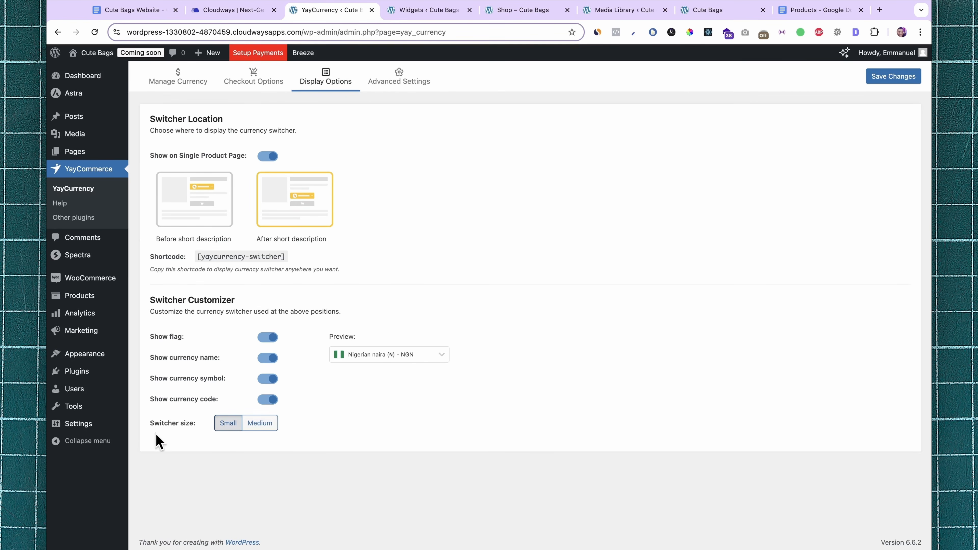
{"action": "left_click", "coordinate": [894, 77]}
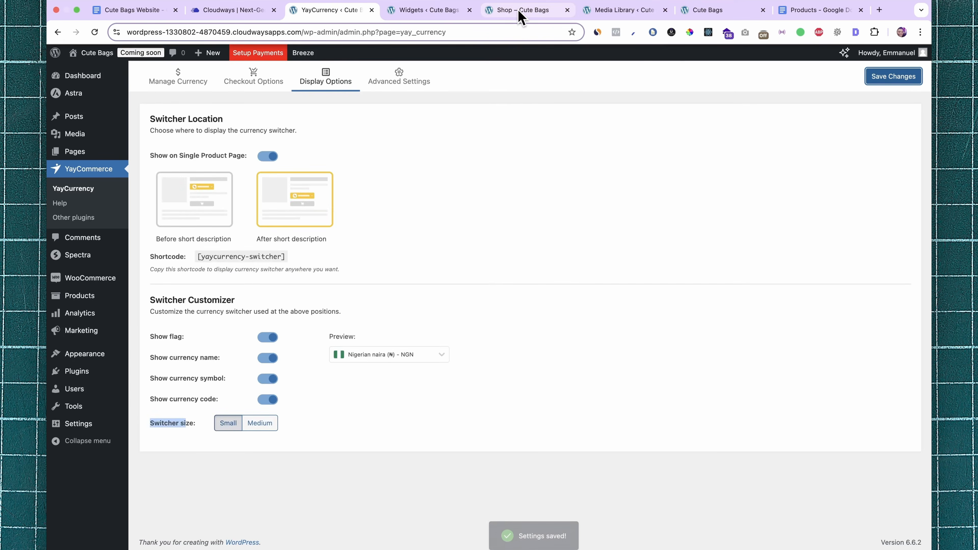
{"action": "left_click", "coordinate": [518, 11]}
{"action": "left_click", "coordinate": [95, 32]}
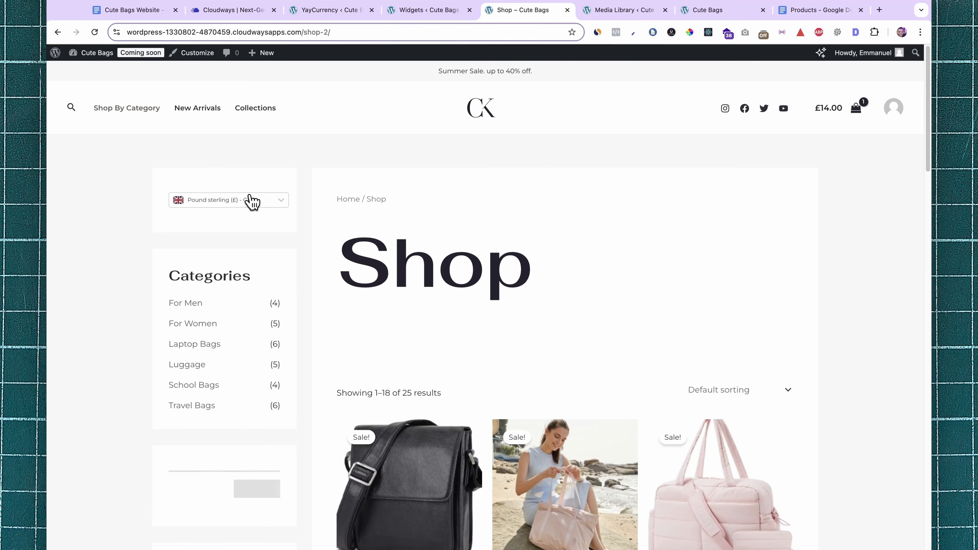
{"action": "left_click", "coordinate": [255, 200]}
{"action": "left_click", "coordinate": [256, 201]}
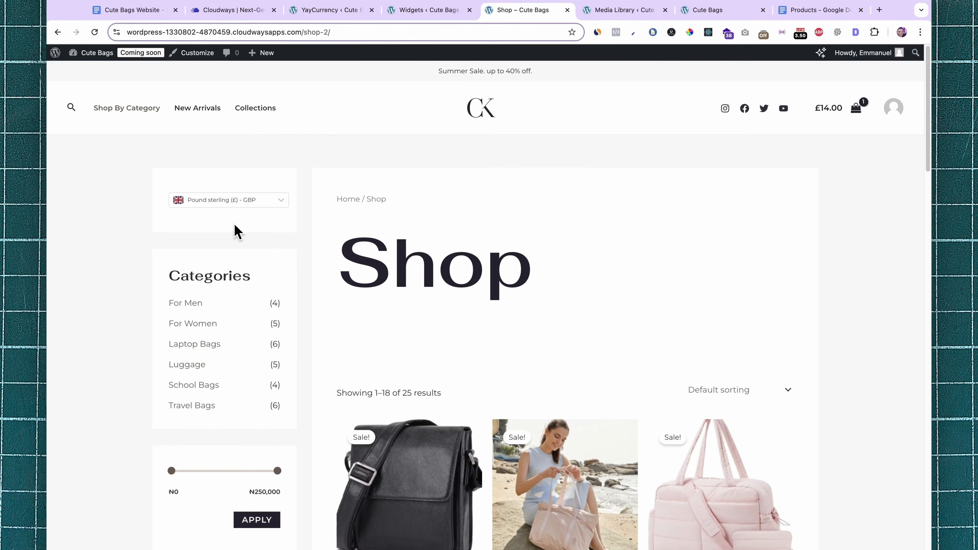
- Set the switcher size back to Medium and save
{"action": "left_click", "coordinate": [334, 11]}
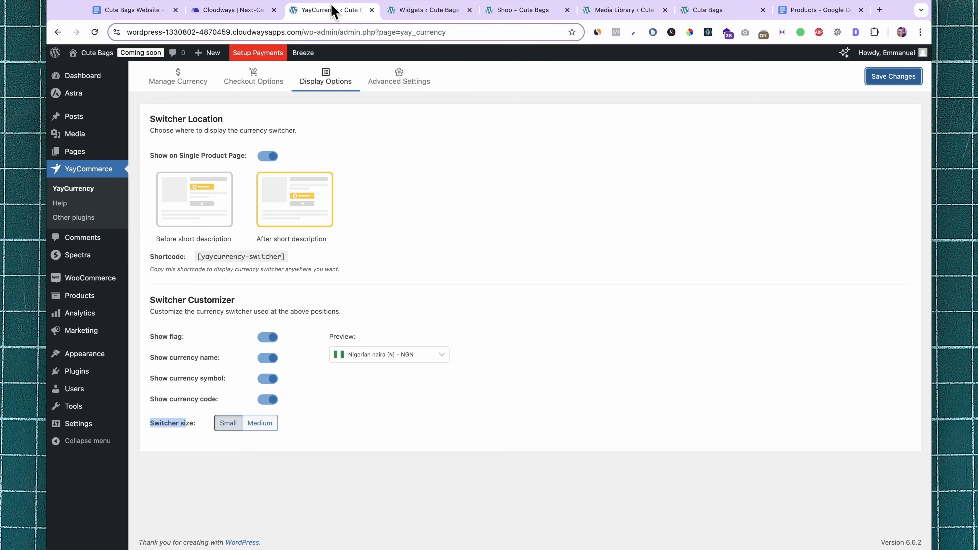
{"action": "left_click", "coordinate": [264, 425]}
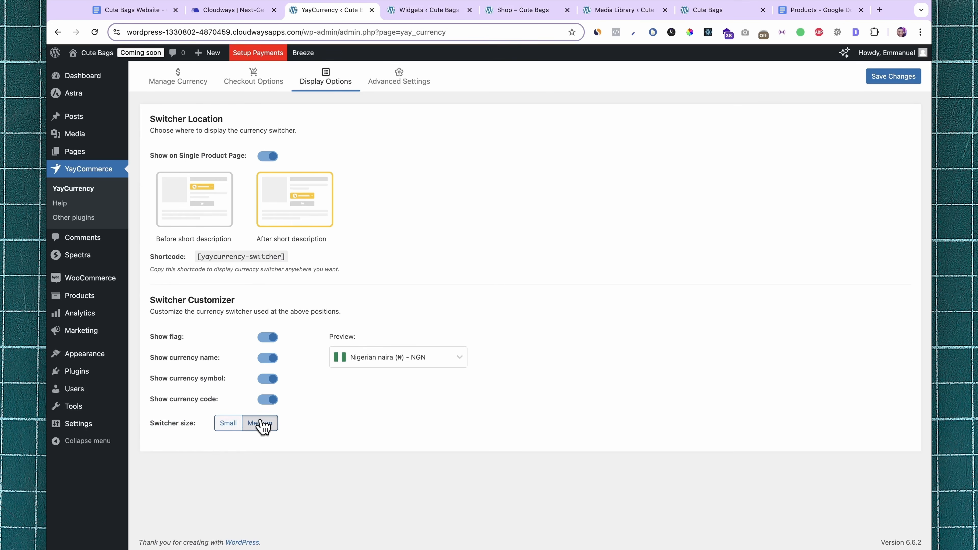
{"action": "left_click", "coordinate": [895, 78]}
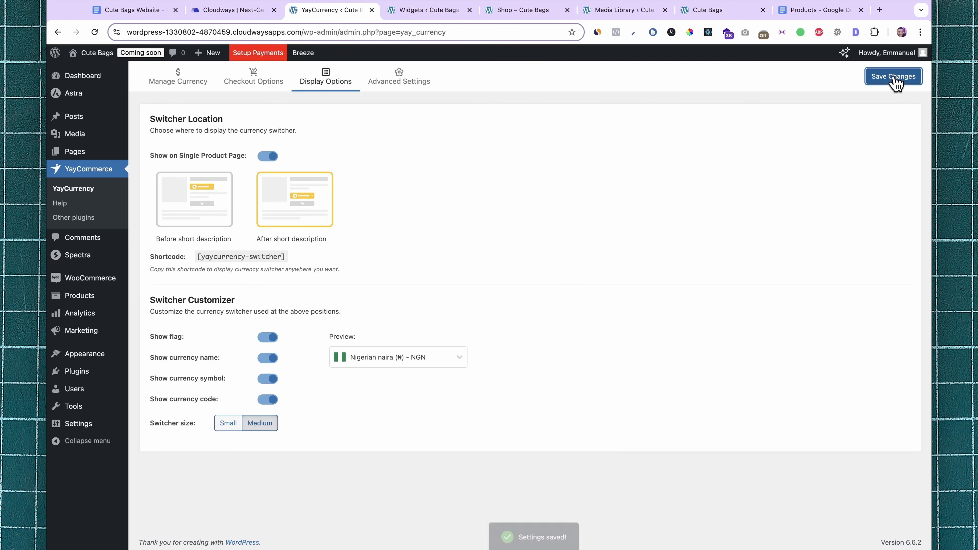
{"action": "left_click", "coordinate": [513, 17]}
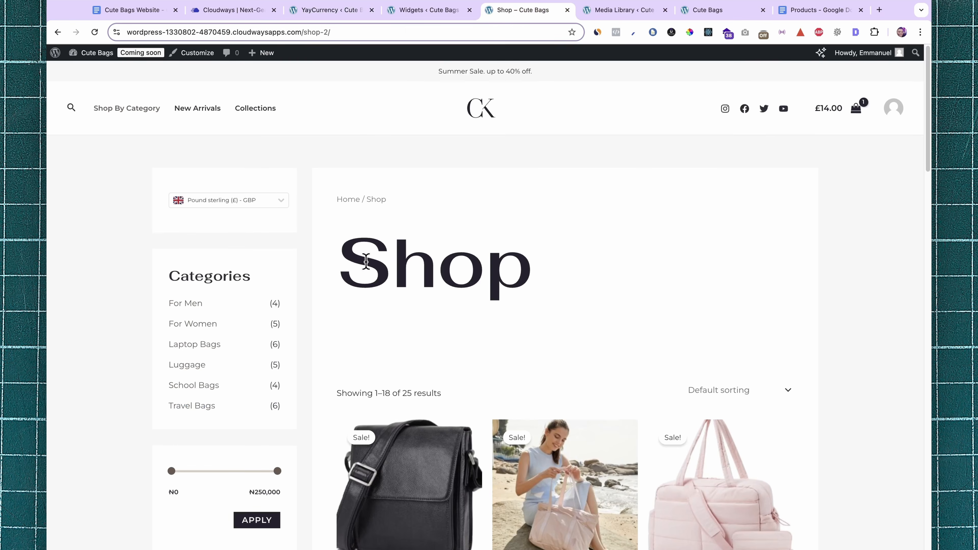
- Widen the shop sidebar from 24% to 28% in the Astra Customizer and publish
{"action": "left_click", "coordinate": [196, 54]}
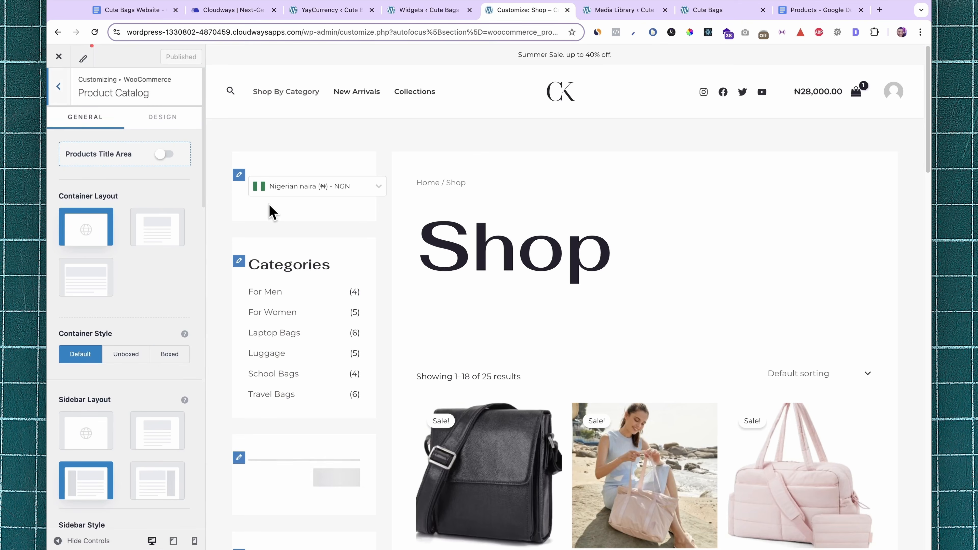
{"action": "left_click", "coordinate": [65, 96]}
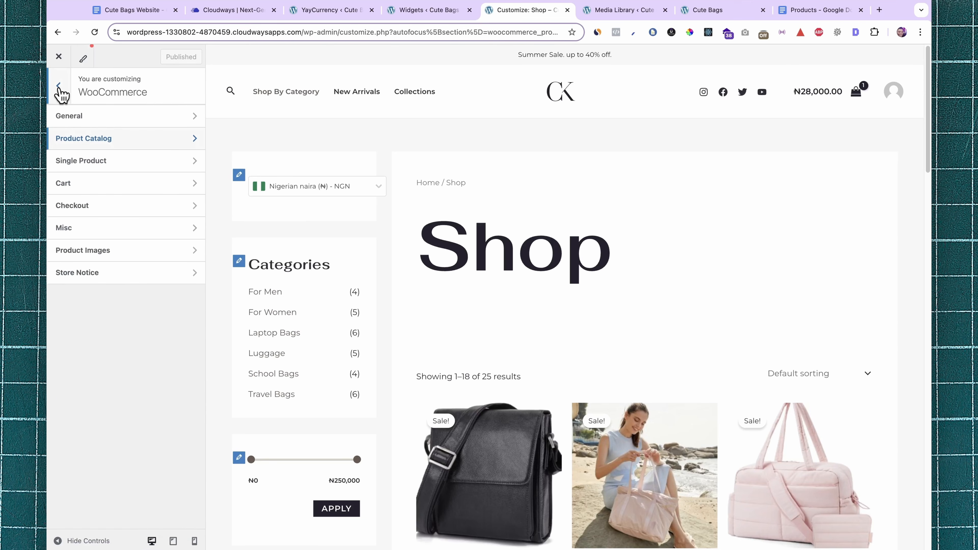
{"action": "left_click", "coordinate": [60, 90]}
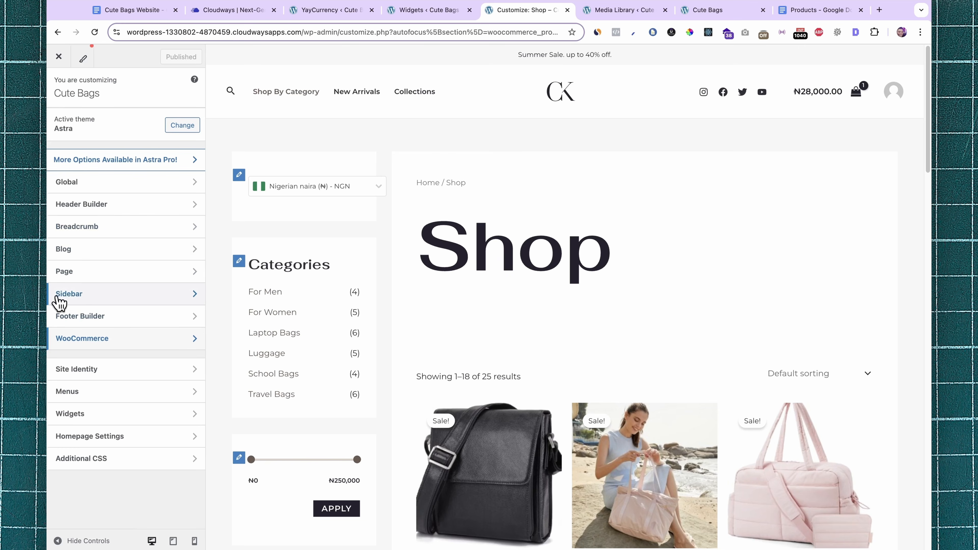
{"action": "left_click", "coordinate": [69, 296]}
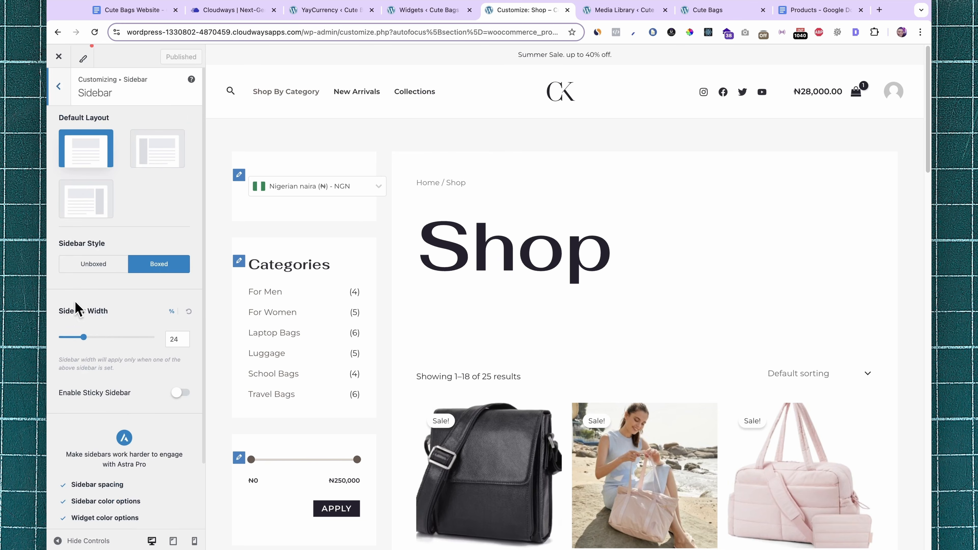
{"action": "scroll", "coordinate": [130, 362], "scroll_direction": "down", "scroll_amount": 2}
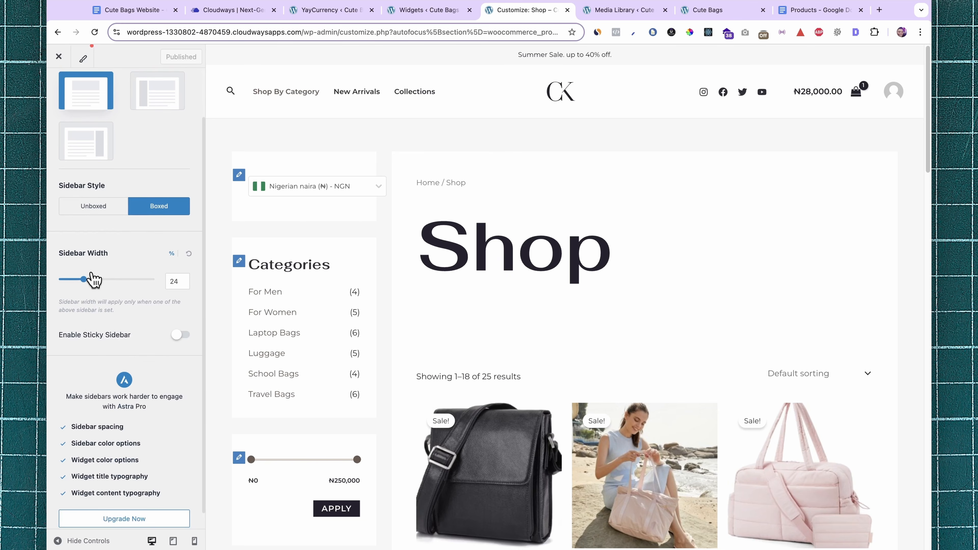
{"action": "left_click_drag", "start_coordinate": [84, 280], "coordinate": [97, 283]}
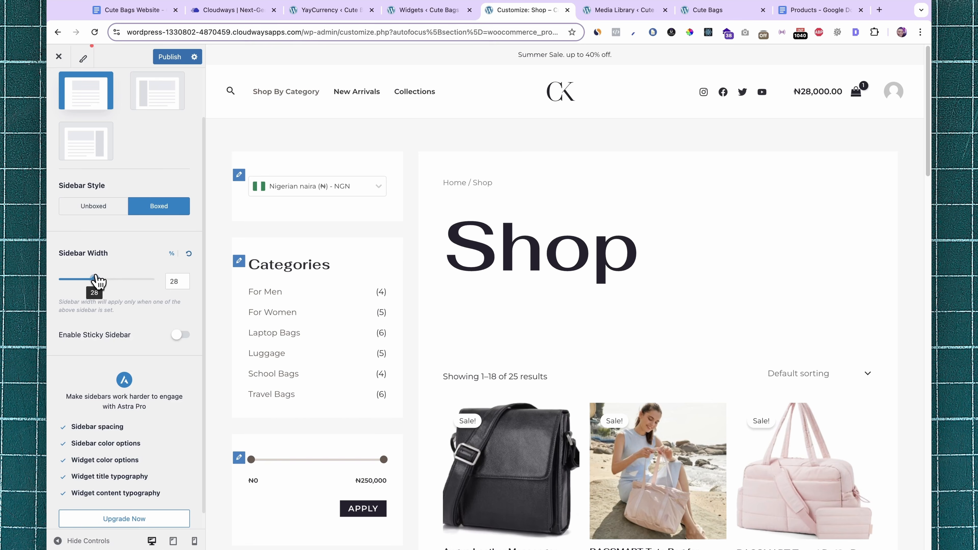
{"action": "left_click", "coordinate": [166, 58]}
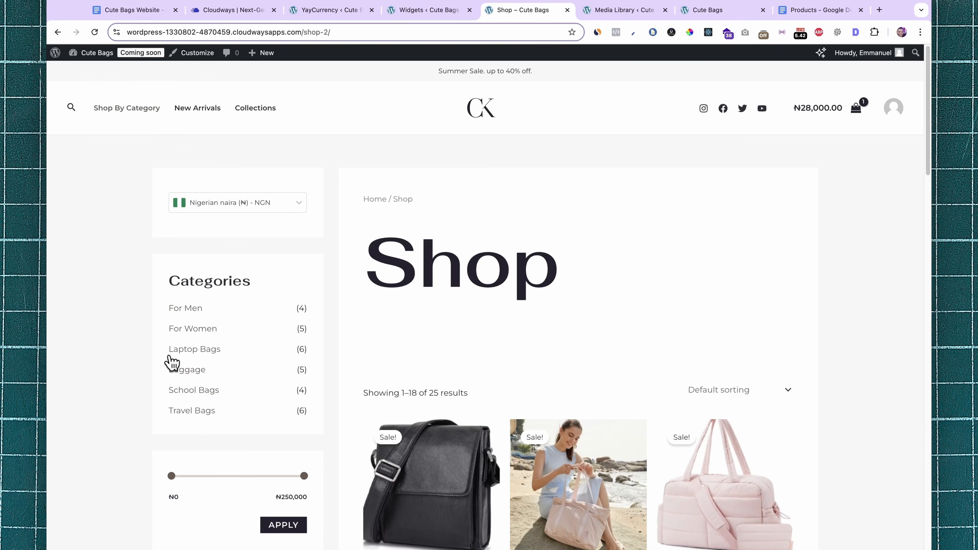
- Switch the shop to US dollars and add the Augus Leather Messenger bag to the cart
{"action": "left_click", "coordinate": [266, 203]}
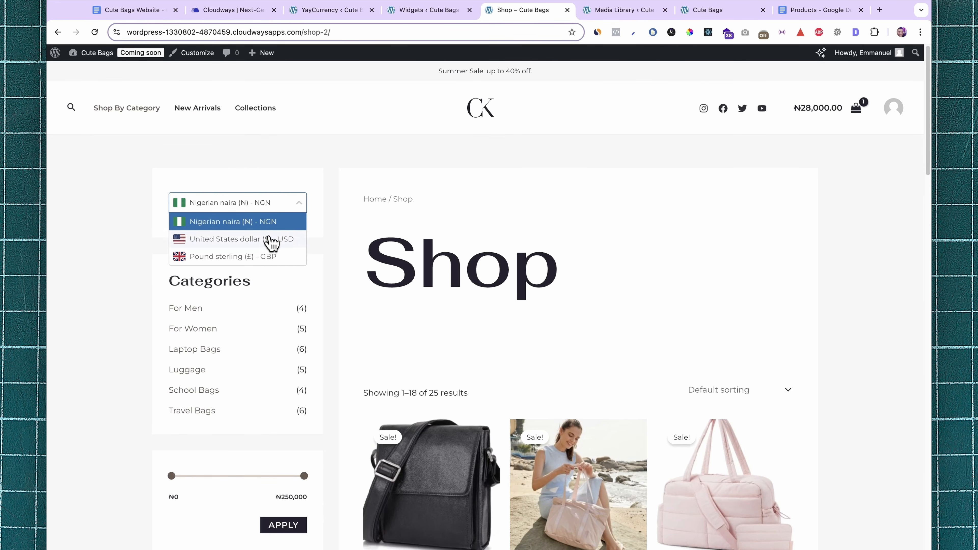
{"action": "left_click", "coordinate": [258, 239]}
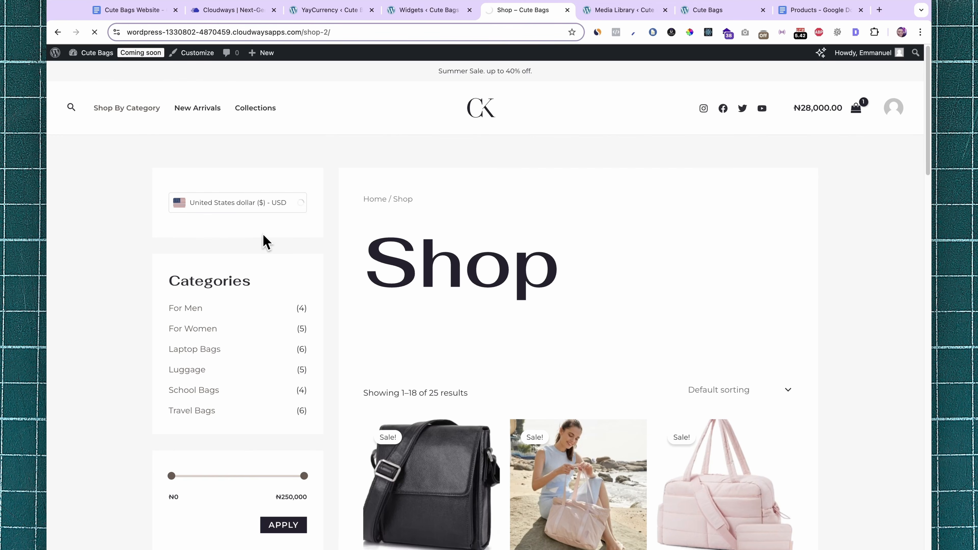
{"action": "scroll", "coordinate": [509, 360], "scroll_direction": "down", "scroll_amount": 7}
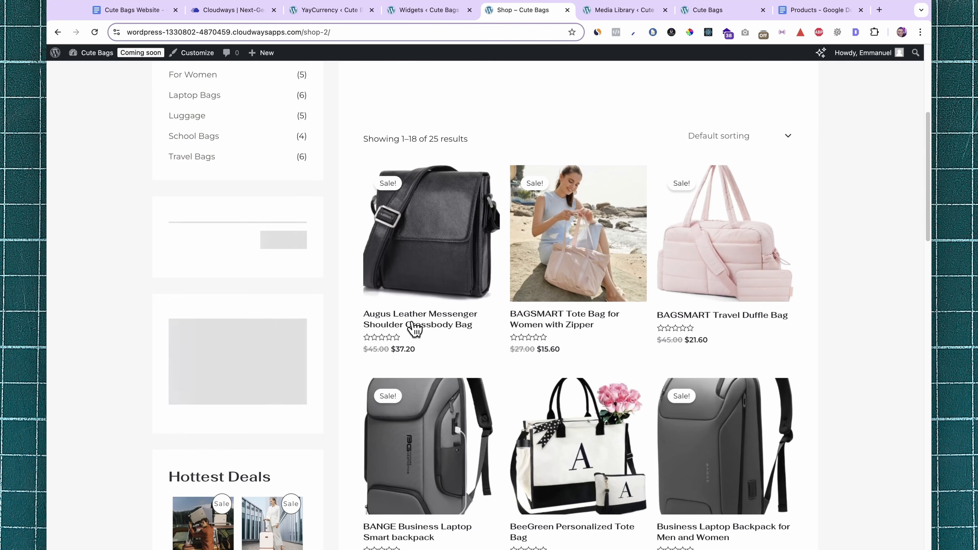
{"action": "left_click", "coordinate": [413, 322]}
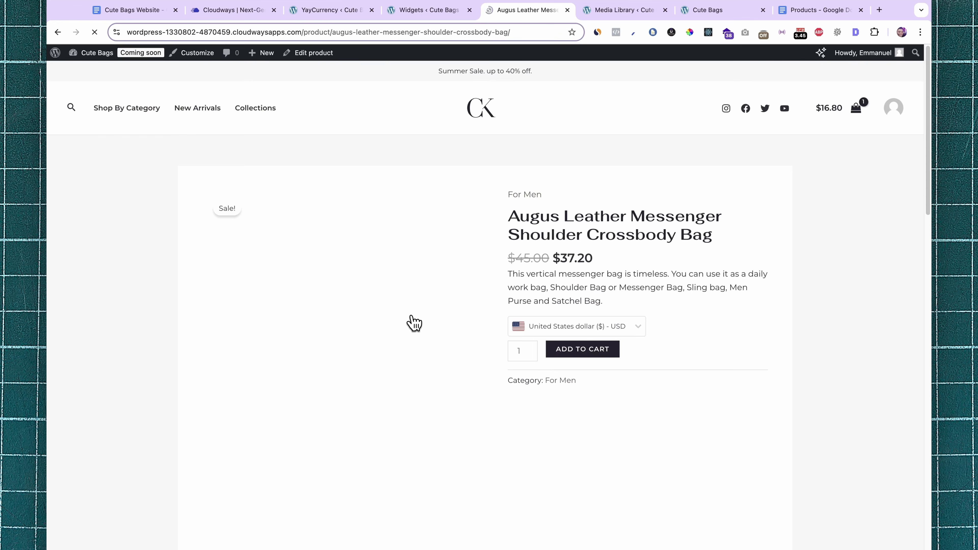
{"action": "left_click", "coordinate": [630, 331]}
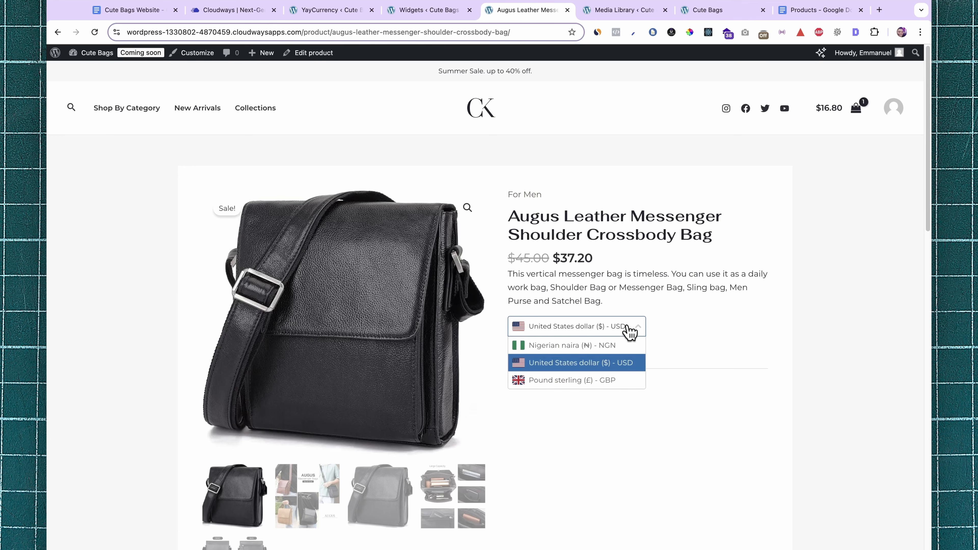
{"action": "left_click", "coordinate": [668, 321]}
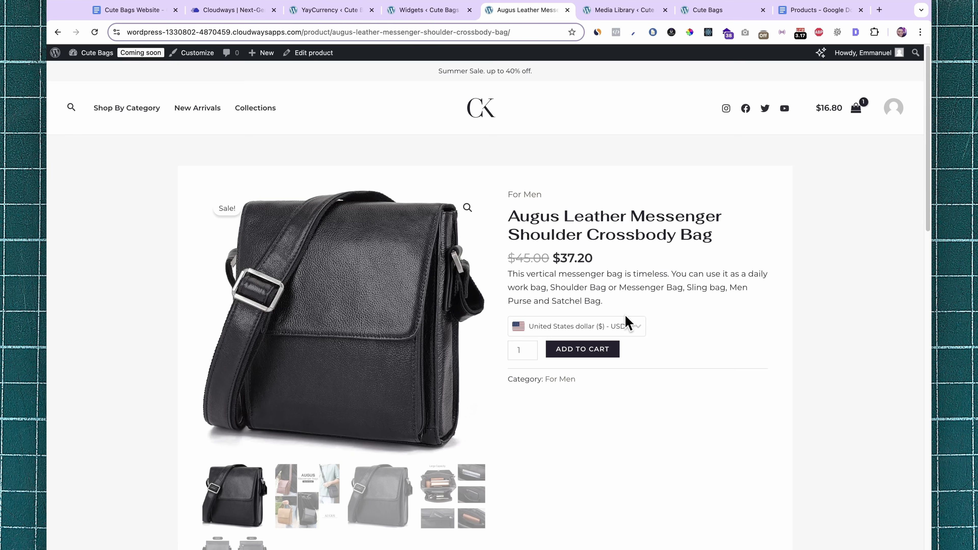
{"action": "left_click", "coordinate": [616, 327]}
{"action": "left_click", "coordinate": [695, 325]}
{"action": "left_click", "coordinate": [594, 352]}
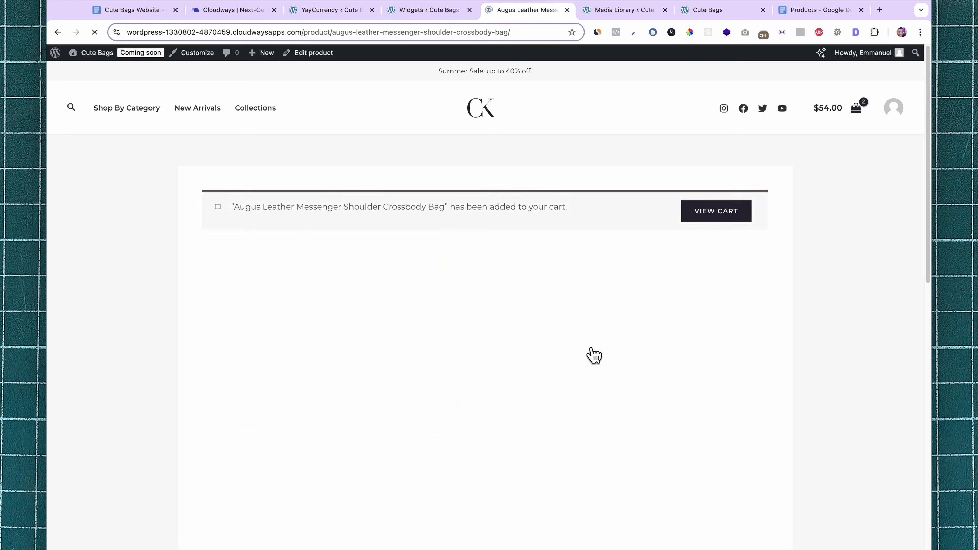
- Go from the cart to checkout, review the $54.00 order, then return to YayCurrency settings
{"action": "left_click", "coordinate": [723, 216]}
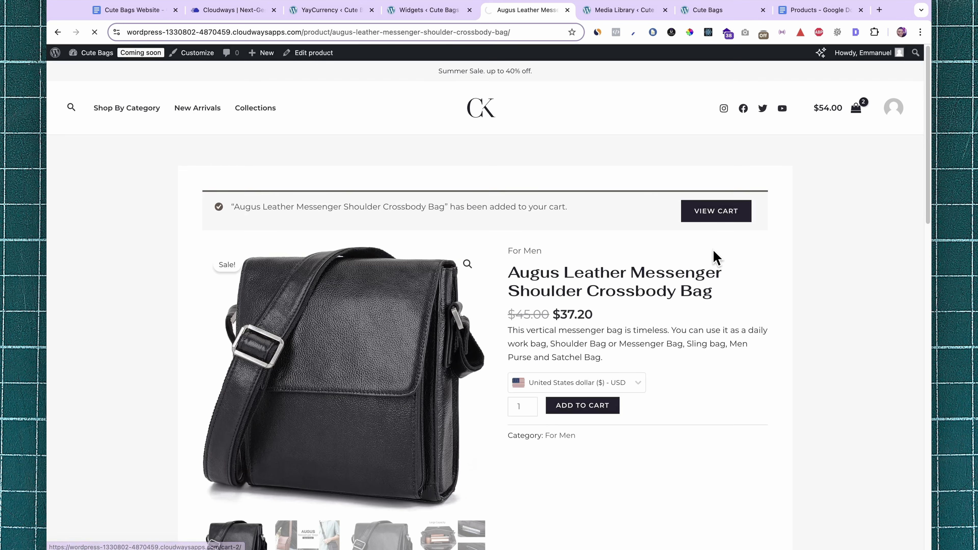
{"action": "scroll", "coordinate": [712, 291], "scroll_direction": "down", "scroll_amount": 8}
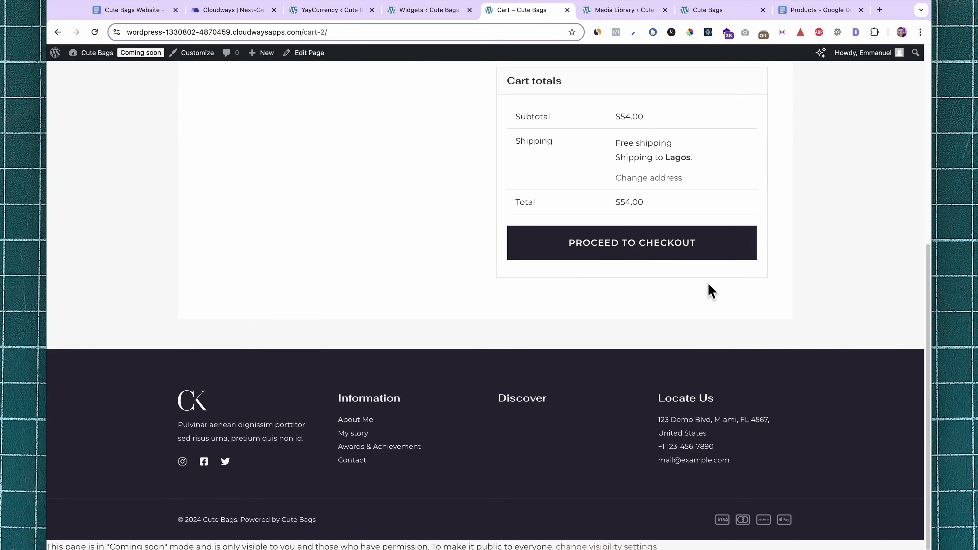
{"action": "left_click", "coordinate": [636, 250]}
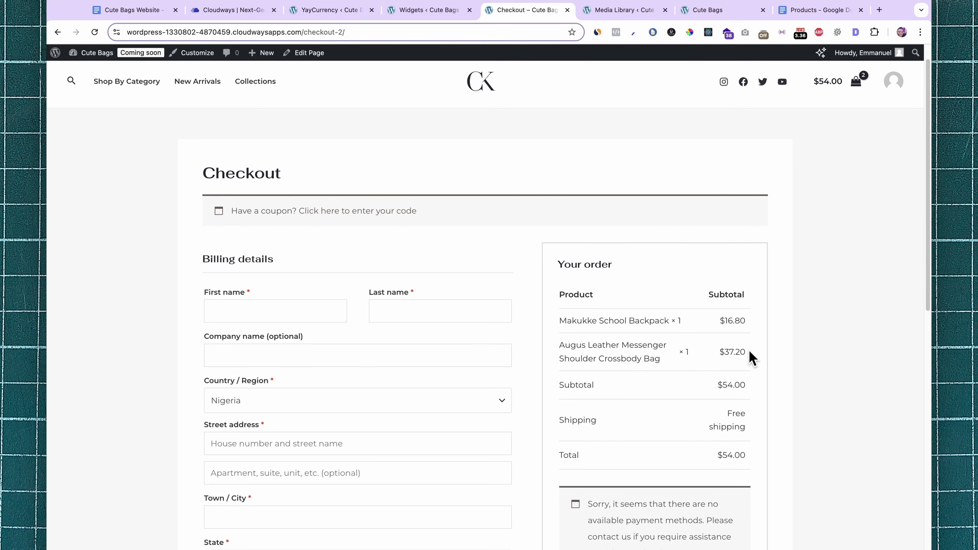
{"action": "scroll", "coordinate": [753, 351], "scroll_direction": "down", "scroll_amount": 1}
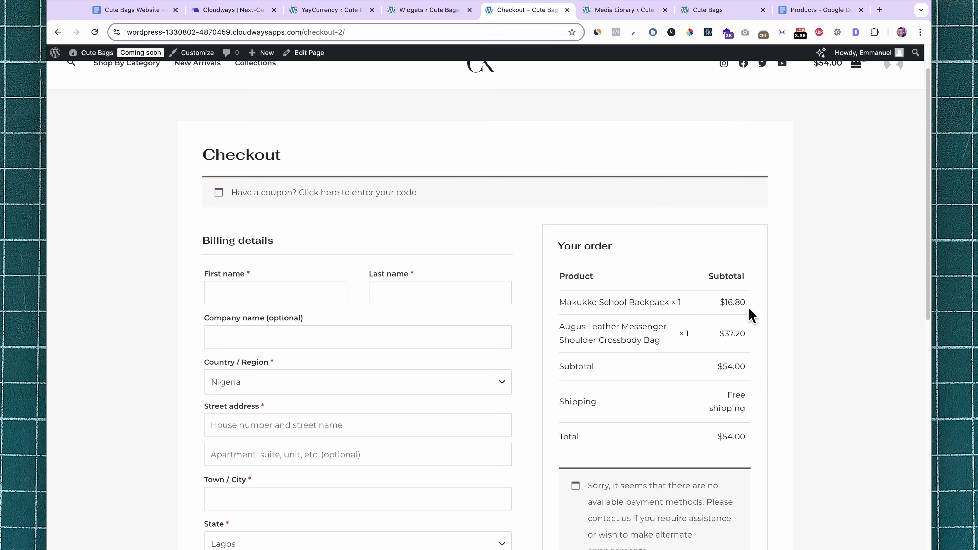
{"action": "scroll", "coordinate": [708, 374], "scroll_direction": "down", "scroll_amount": 8}
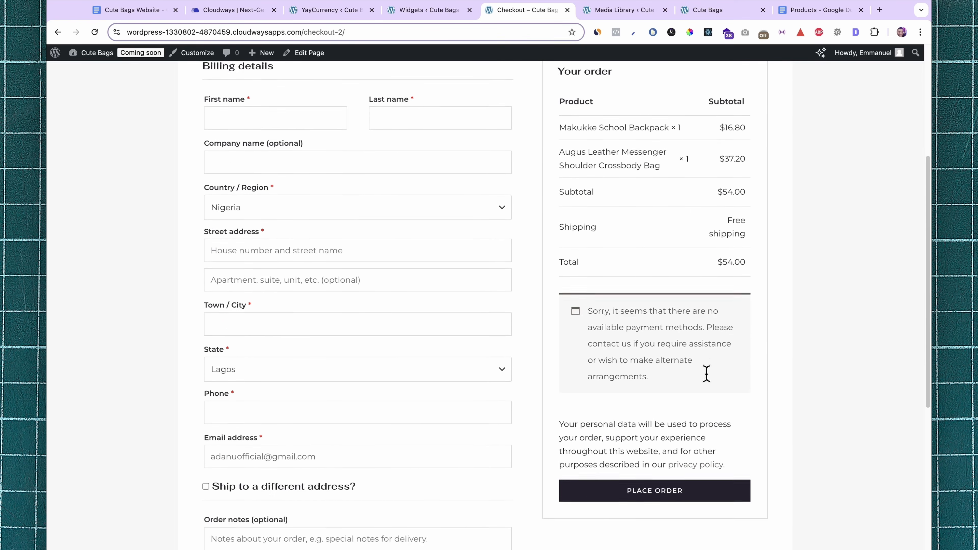
{"action": "scroll", "coordinate": [708, 381], "scroll_direction": "down", "scroll_amount": 1}
{"action": "scroll", "coordinate": [709, 377], "scroll_direction": "up", "scroll_amount": 10}
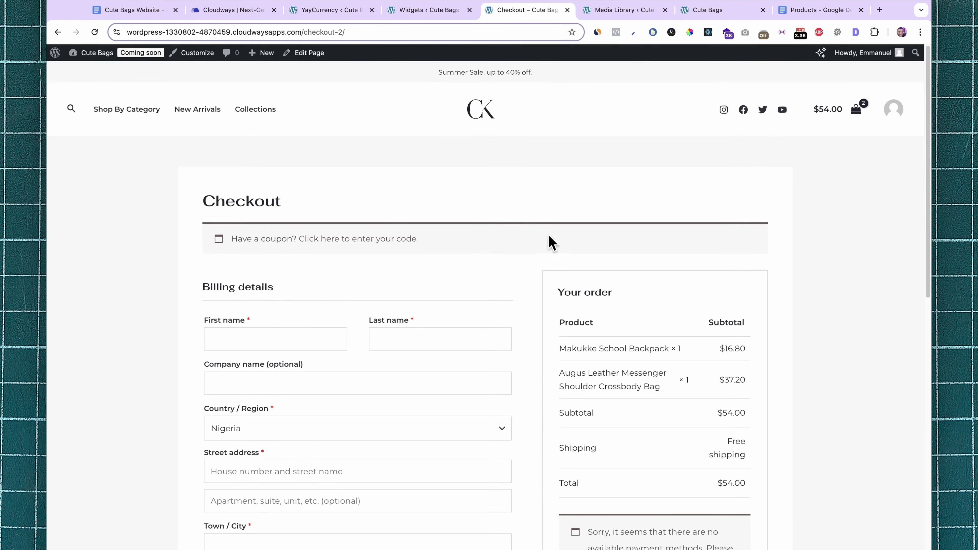
{"action": "left_click", "coordinate": [332, 16]}
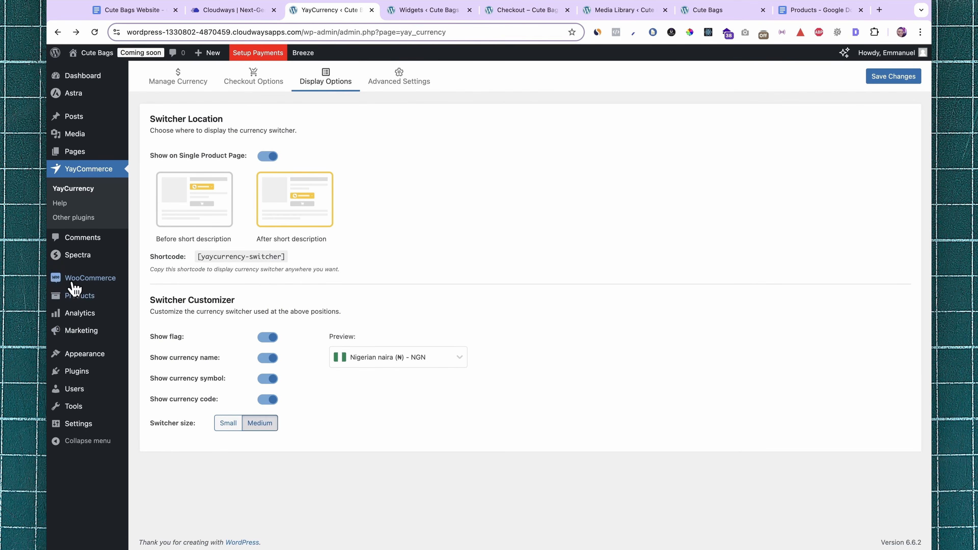
- Enable 'Redirect to the cart page after successful addition' in WooCommerce Products settings, save, and return to checkout
{"action": "mouse_move", "coordinate": [72, 282]}
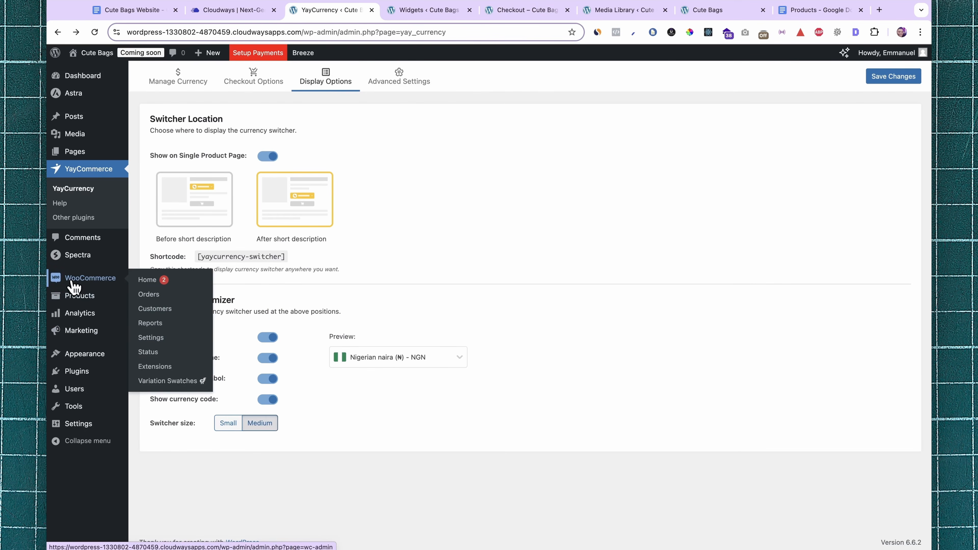
{"action": "left_click", "coordinate": [161, 338]}
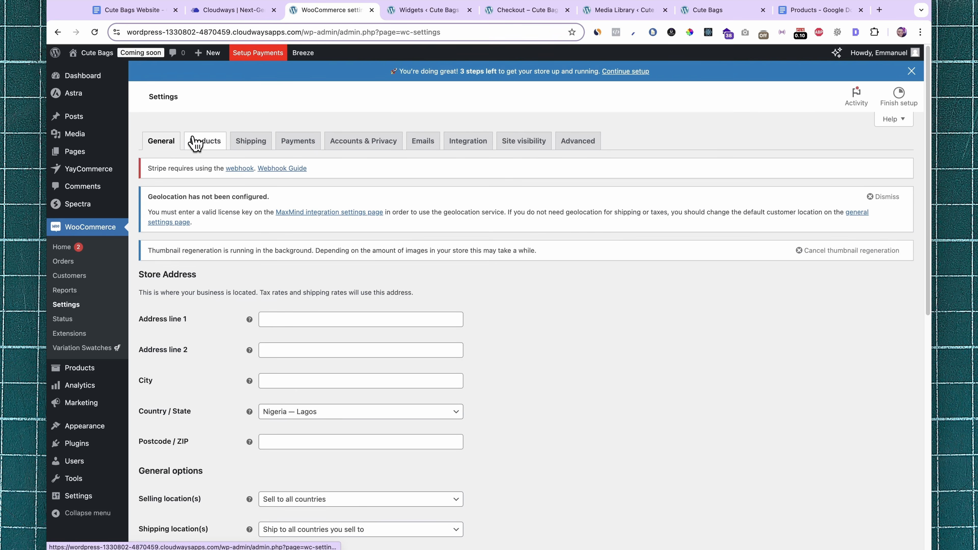
{"action": "left_click", "coordinate": [197, 142]}
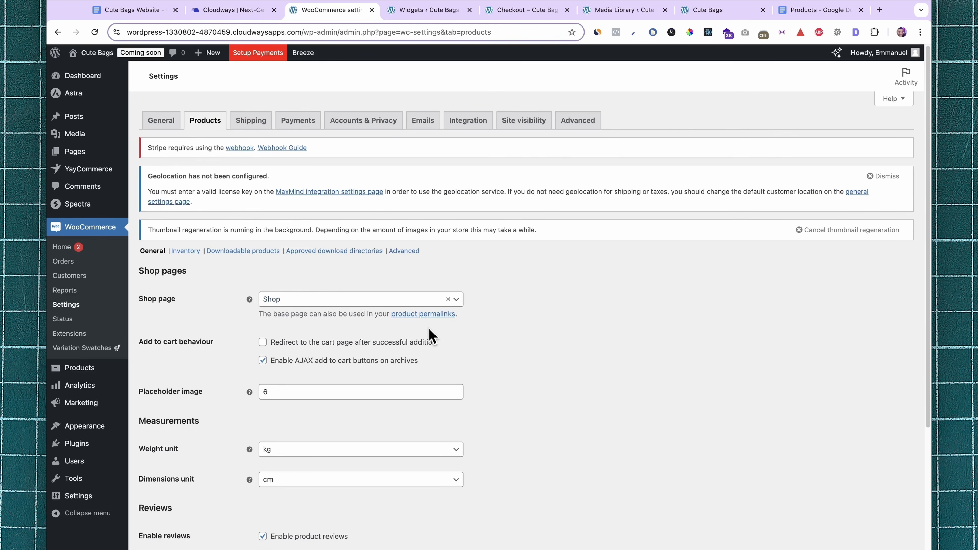
{"action": "scroll", "coordinate": [430, 334], "scroll_direction": "down", "scroll_amount": 2}
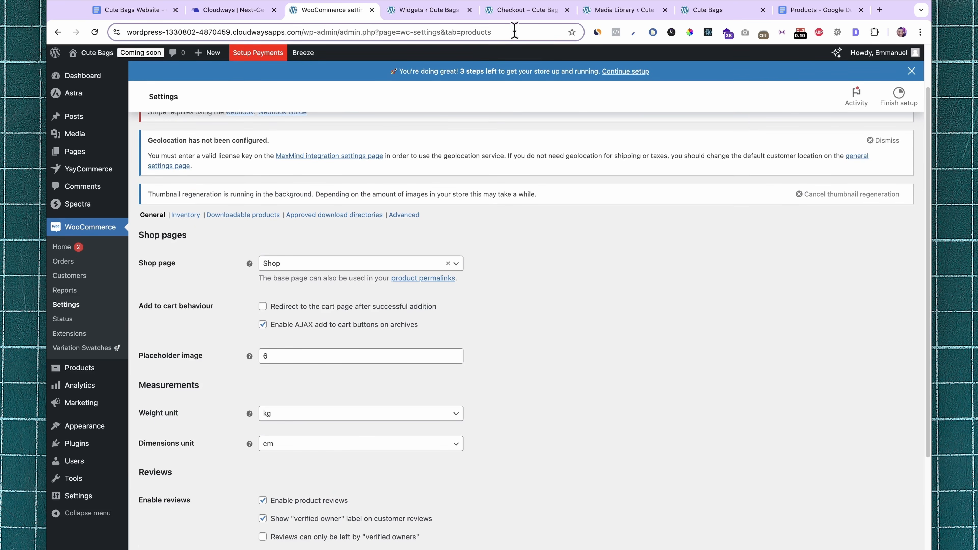
{"action": "left_click", "coordinate": [521, 14]}
{"action": "left_click", "coordinate": [315, 11]}
{"action": "left_click", "coordinate": [264, 307]}
{"action": "scroll", "coordinate": [461, 404], "scroll_direction": "down", "scroll_amount": 5}
{"action": "left_click", "coordinate": [172, 499]}
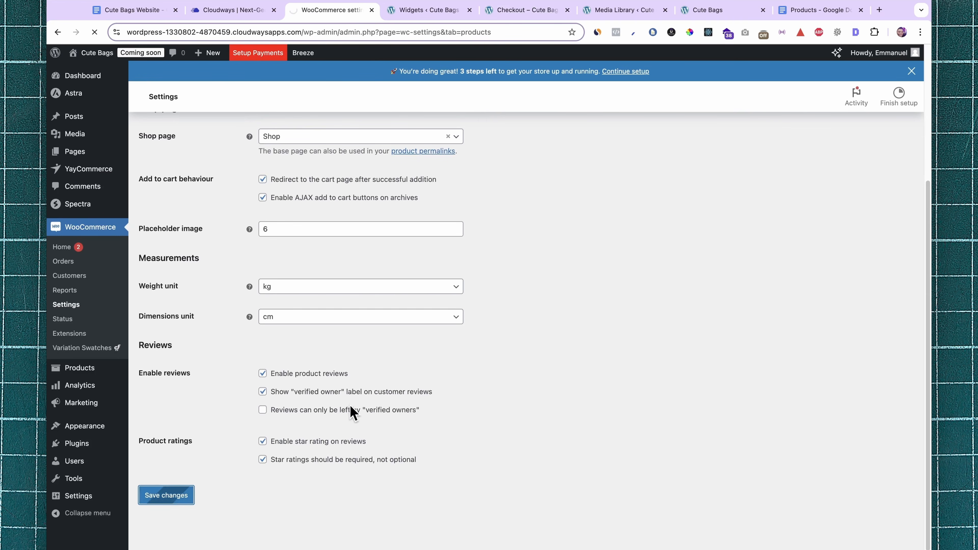
{"action": "left_click", "coordinate": [524, 10]}
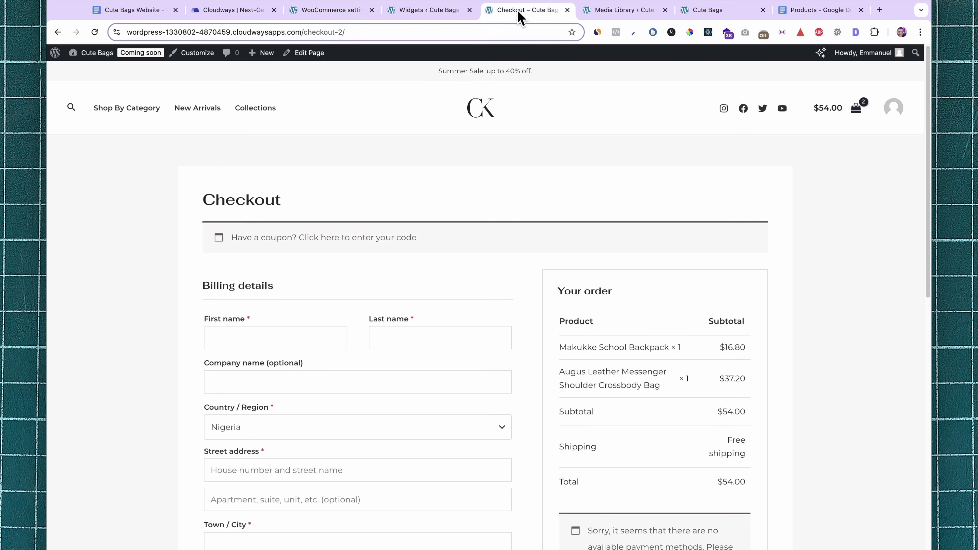
- Add another Augus Leather Messenger bag from the Shop, reaching a $91.20 cart, then continue shopping
{"action": "left_click", "coordinate": [130, 115]}
{"action": "scroll", "coordinate": [436, 262], "scroll_direction": "down", "scroll_amount": 5}
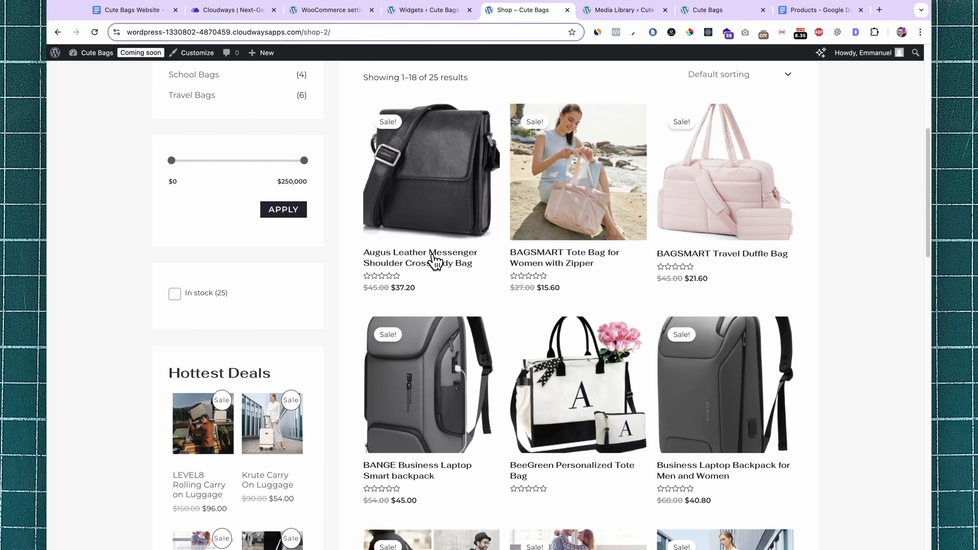
{"action": "left_click", "coordinate": [432, 256]}
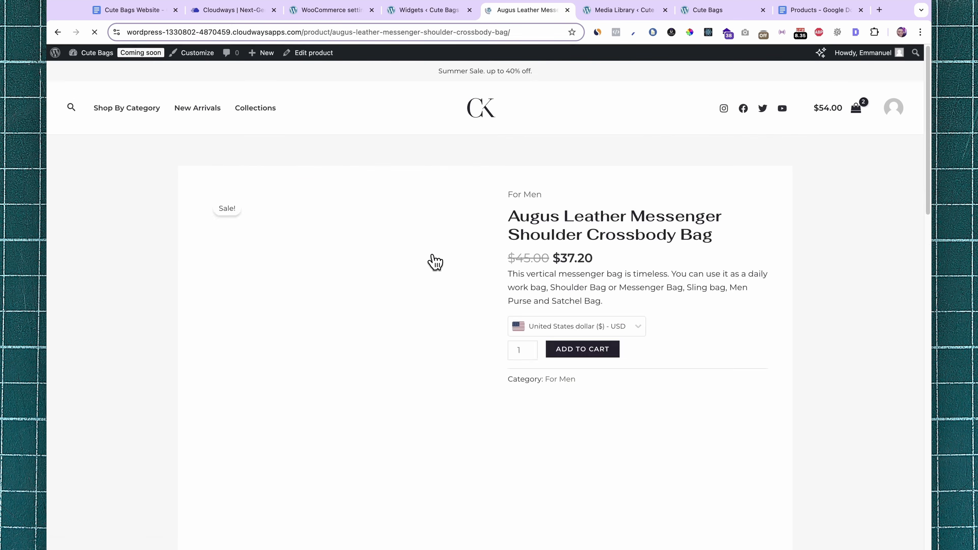
{"action": "left_click", "coordinate": [596, 359]}
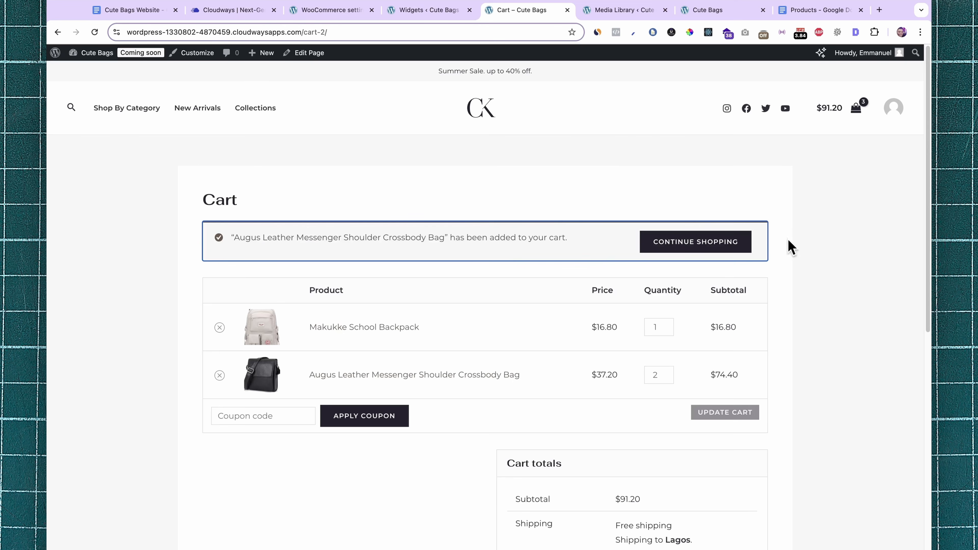
{"action": "scroll", "coordinate": [680, 363], "scroll_direction": "down", "scroll_amount": 6}
{"action": "scroll", "coordinate": [684, 370], "scroll_direction": "up", "scroll_amount": 5}
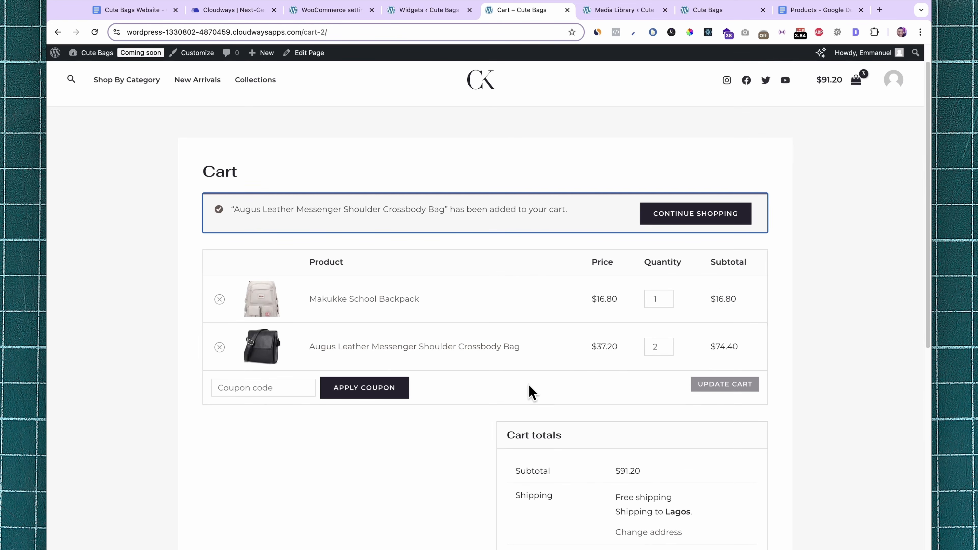
{"action": "left_click", "coordinate": [692, 222]}
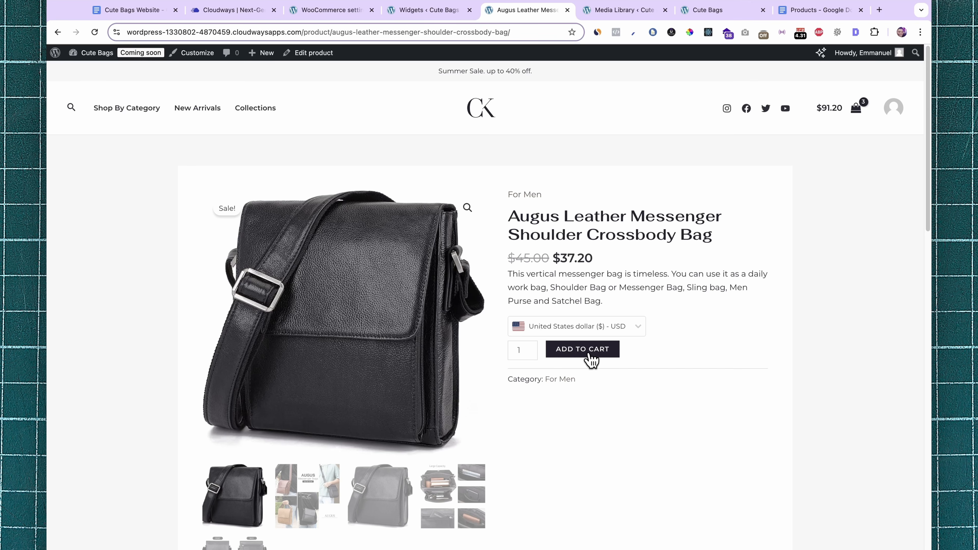
- Turn cart redirect after adding back off, keep dimensions in cm, and save the Products settings
{"action": "left_click", "coordinate": [337, 10]}
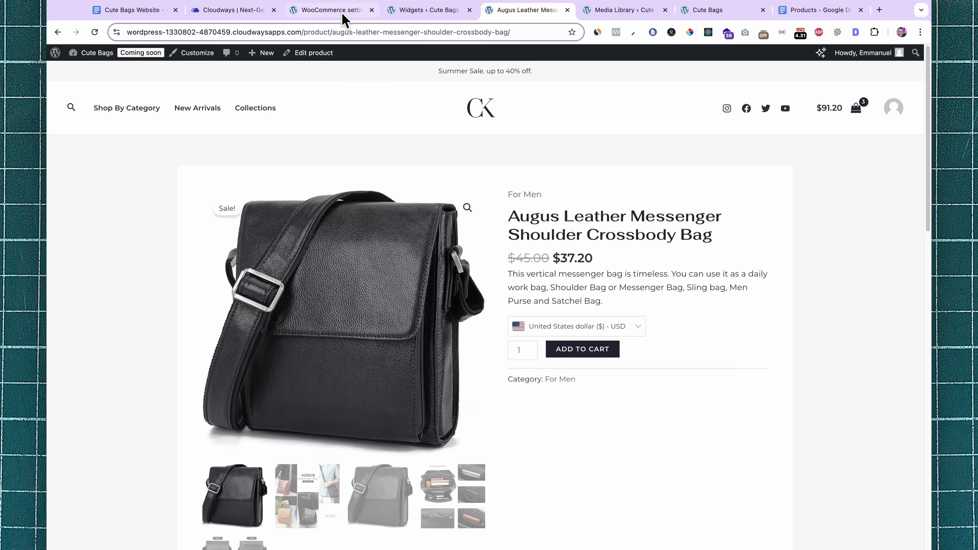
{"action": "left_click", "coordinate": [339, 12]}
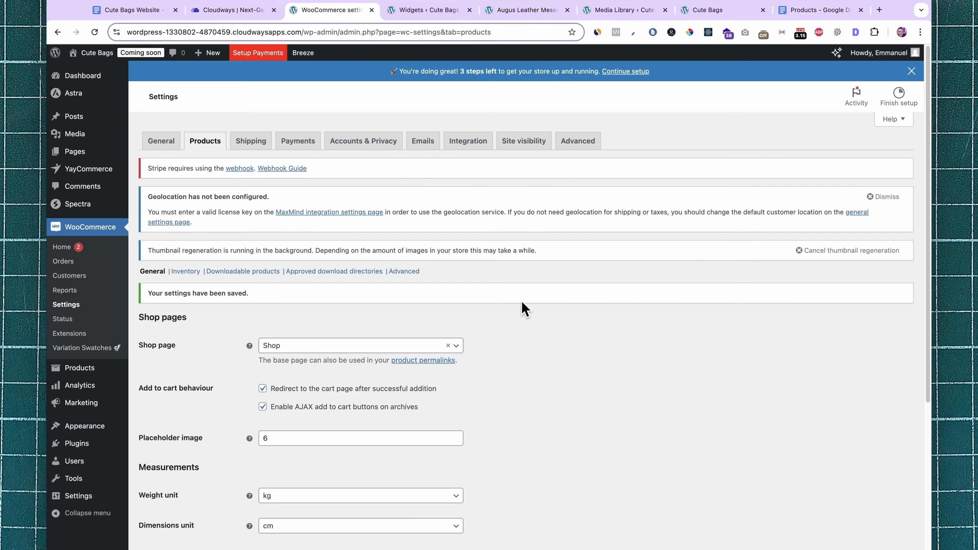
{"action": "scroll", "coordinate": [524, 328], "scroll_direction": "down", "scroll_amount": 4}
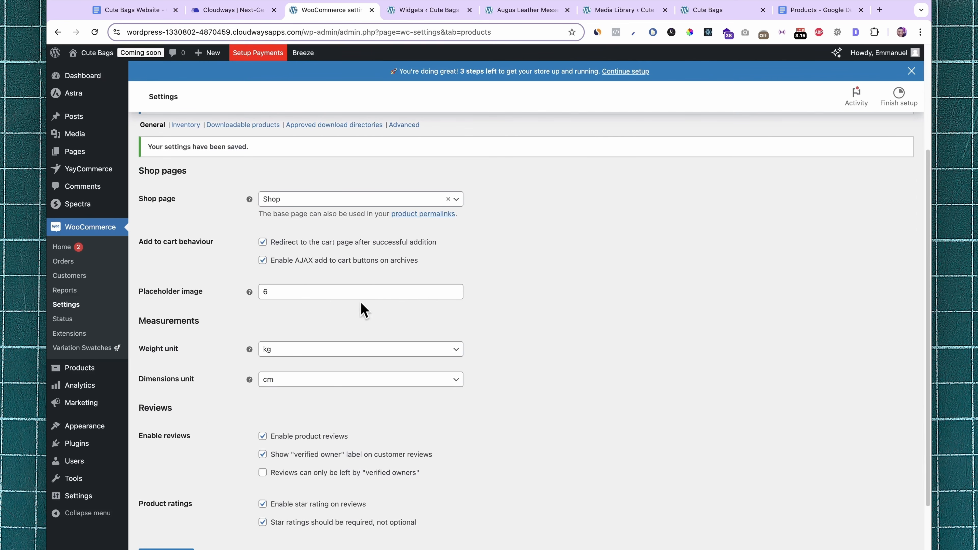
{"action": "left_click", "coordinate": [263, 243]}
{"action": "scroll", "coordinate": [516, 399], "scroll_direction": "down", "scroll_amount": 1}
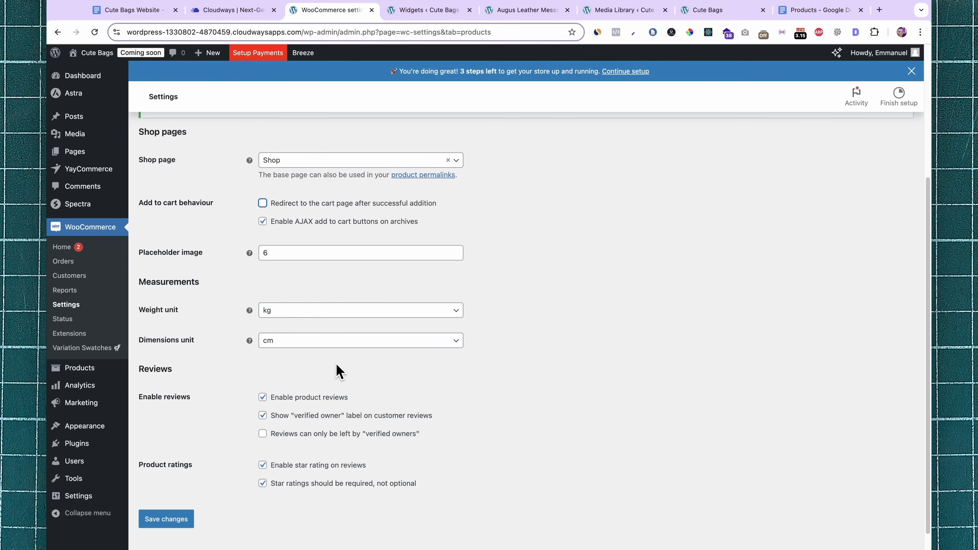
{"action": "left_click", "coordinate": [335, 349]}
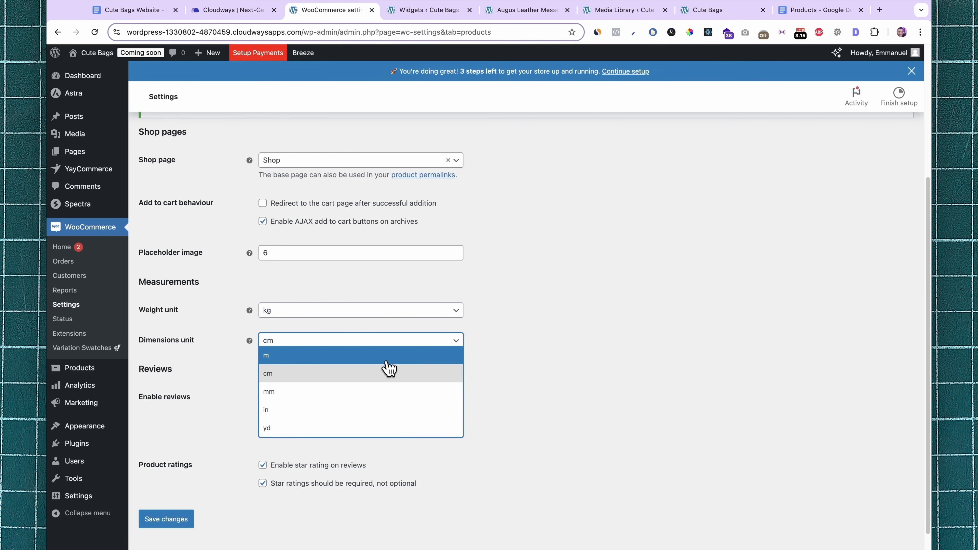
{"action": "left_click", "coordinate": [495, 359]}
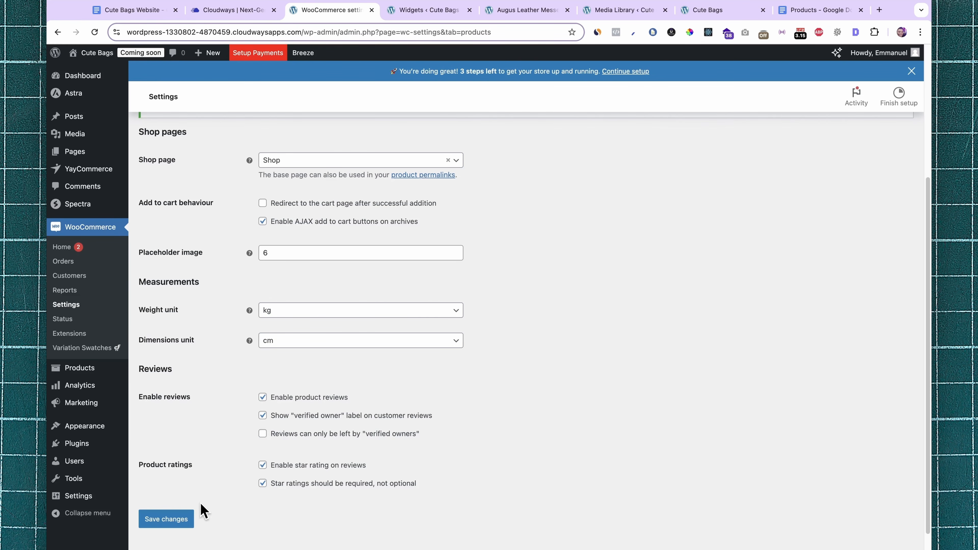
{"action": "scroll", "coordinate": [406, 373], "scroll_direction": "down", "scroll_amount": 1}
{"action": "left_click", "coordinate": [158, 498]}
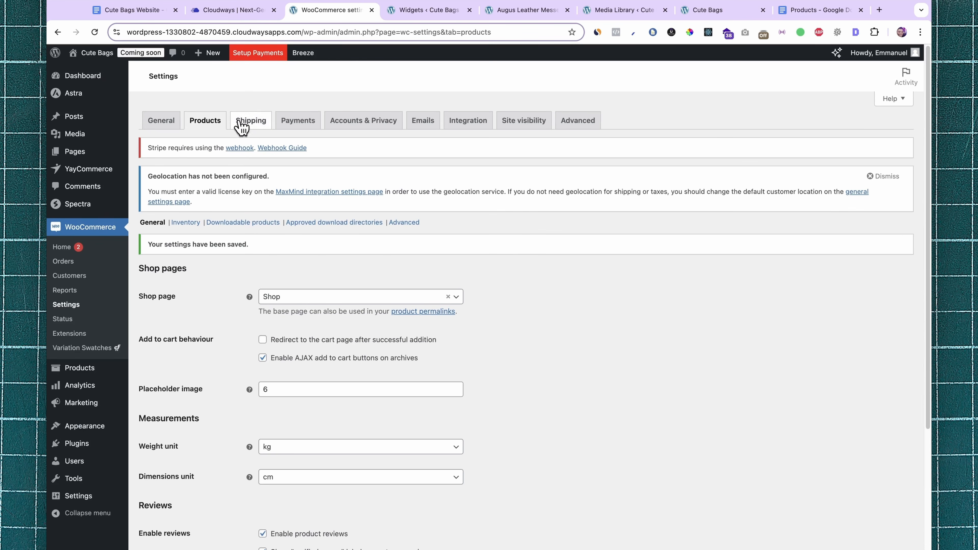
- Look over the shipping zones with the tour dismissed, then scroll through the Payments methods
{"action": "left_click", "coordinate": [254, 122]}
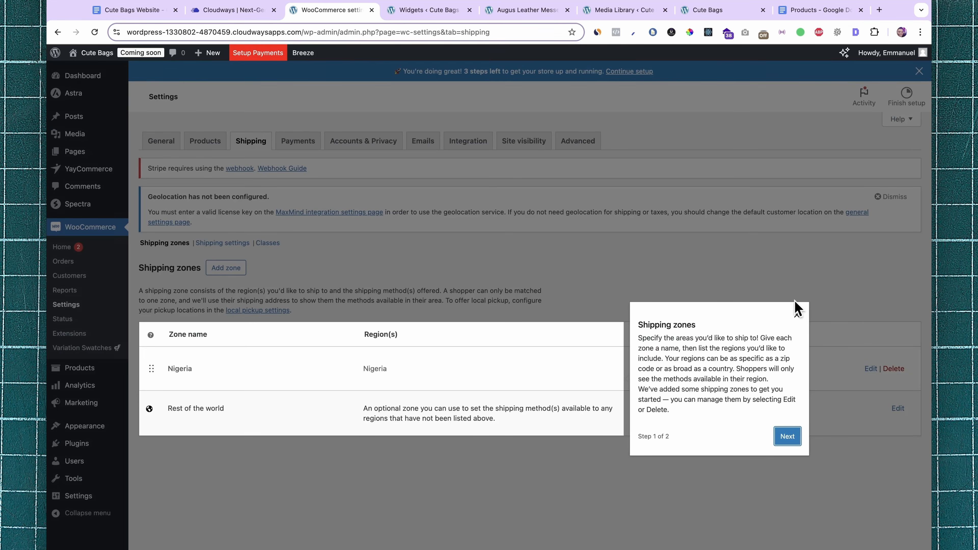
{"action": "left_click", "coordinate": [796, 315]}
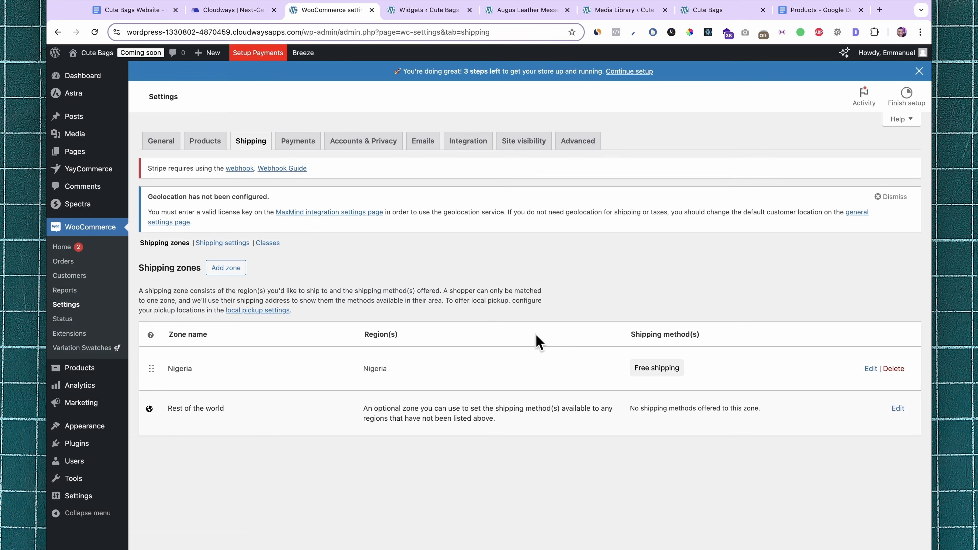
{"action": "left_click", "coordinate": [303, 142]}
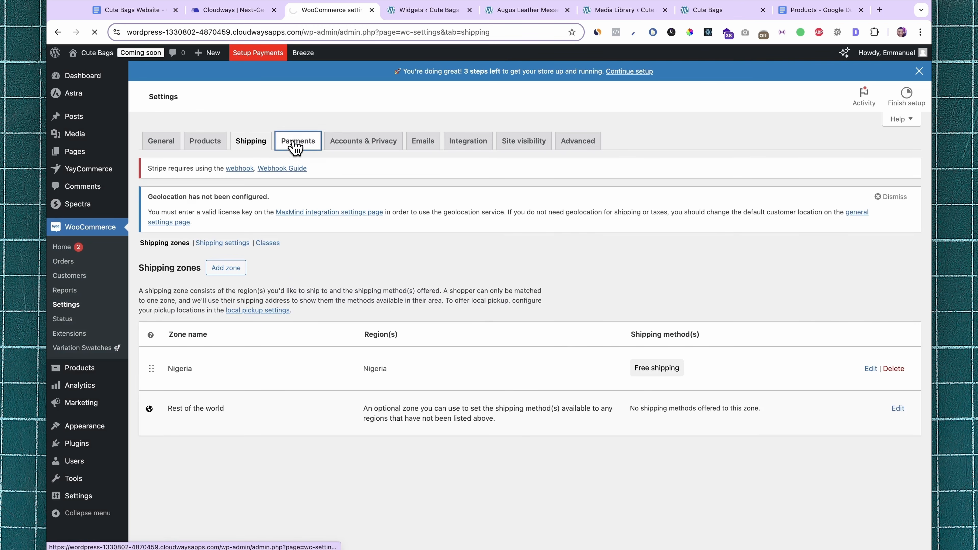
{"action": "scroll", "coordinate": [339, 390], "scroll_direction": "down", "scroll_amount": 5}
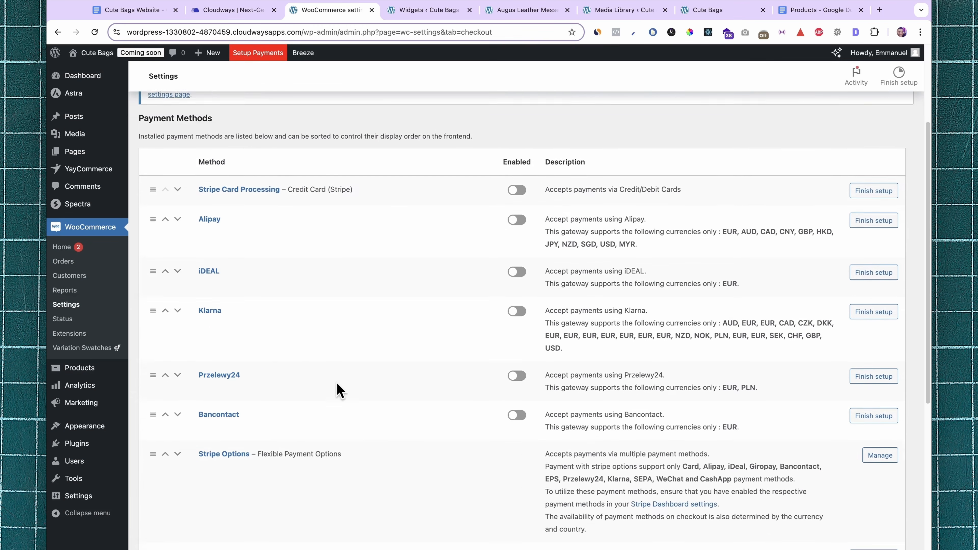
{"action": "scroll", "coordinate": [339, 390], "scroll_direction": "up", "scroll_amount": 3}
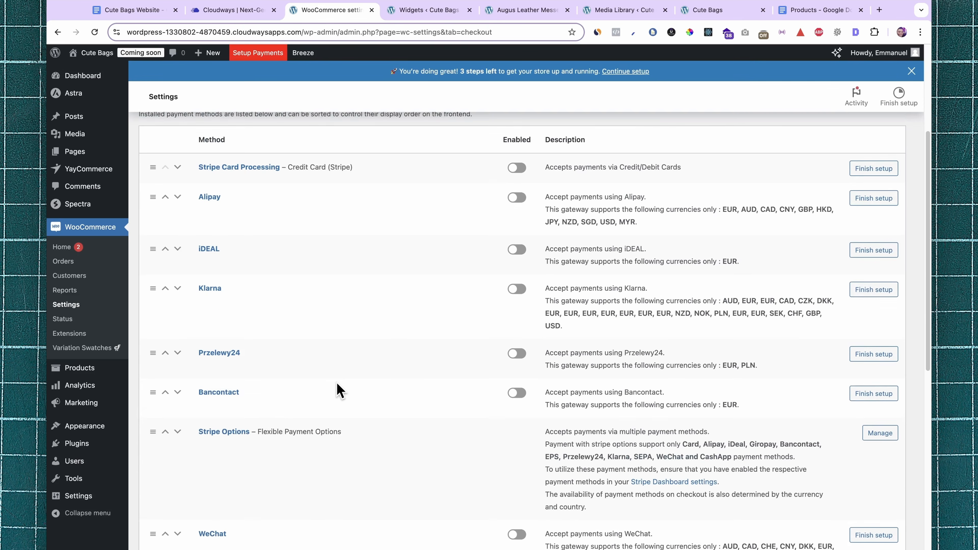
{"action": "scroll", "coordinate": [336, 382], "scroll_direction": "up", "scroll_amount": 3}
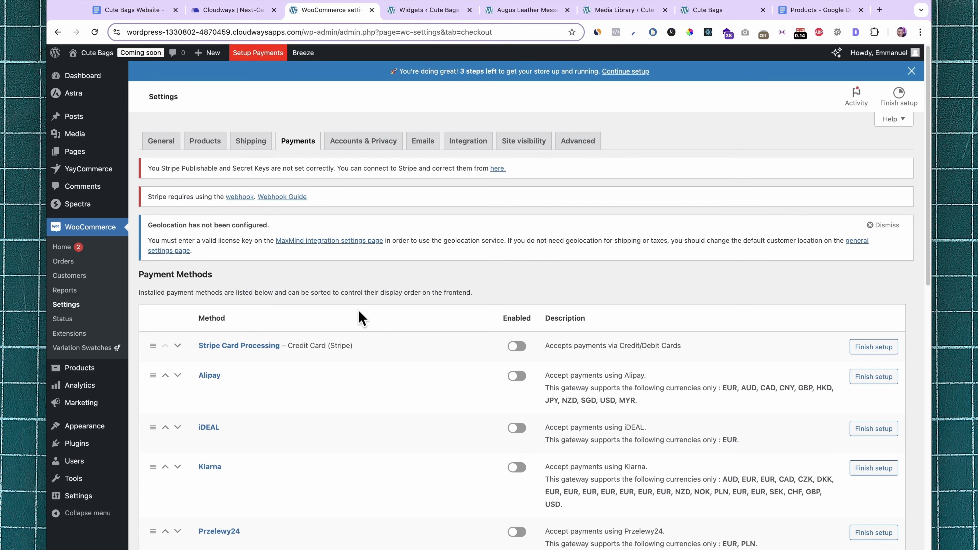
{"action": "left_click", "coordinate": [371, 151]}
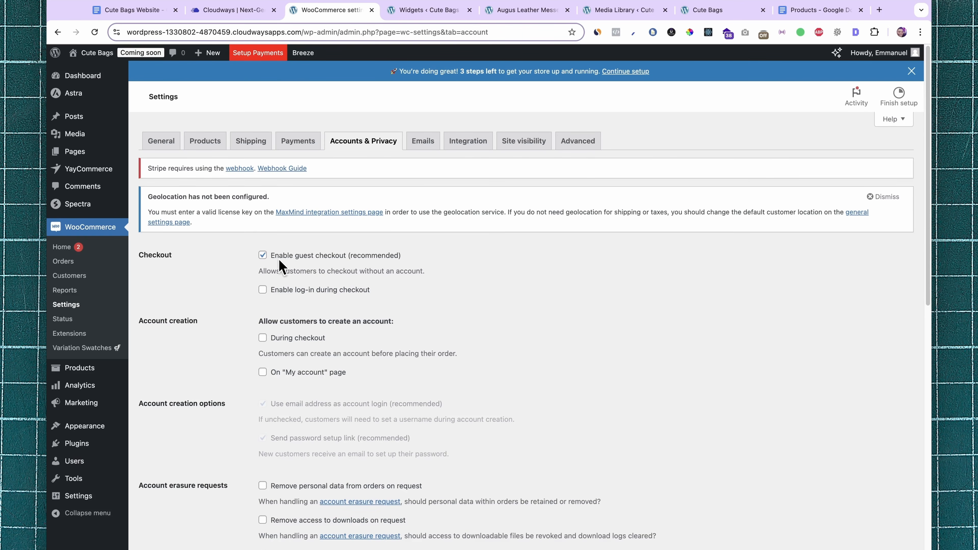
- Scroll through Accounts & Privacy: guest checkout on, account creation off, data retention all N/A
{"action": "scroll", "coordinate": [266, 270], "scroll_direction": "down", "scroll_amount": 2}
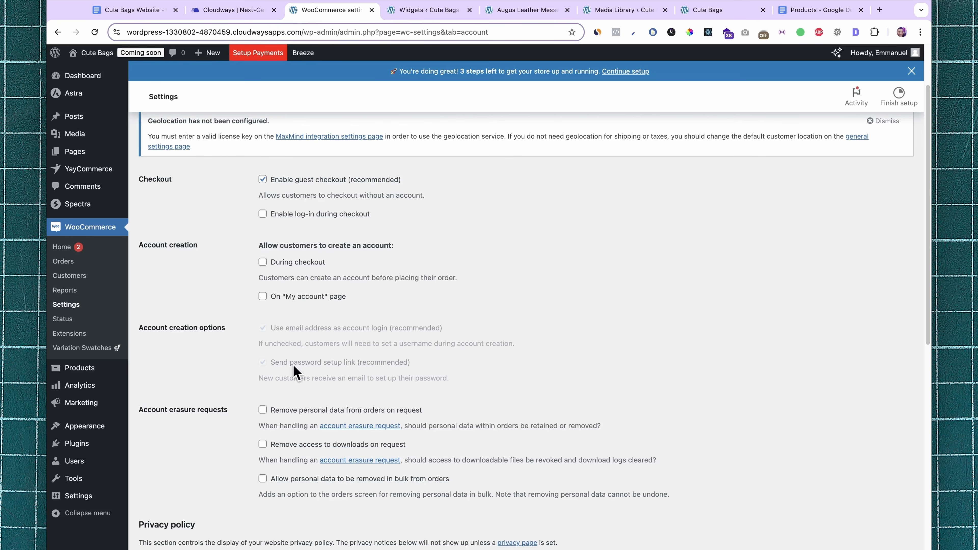
{"action": "scroll", "coordinate": [295, 372], "scroll_direction": "down", "scroll_amount": 3}
{"action": "scroll", "coordinate": [301, 403], "scroll_direction": "down", "scroll_amount": 5}
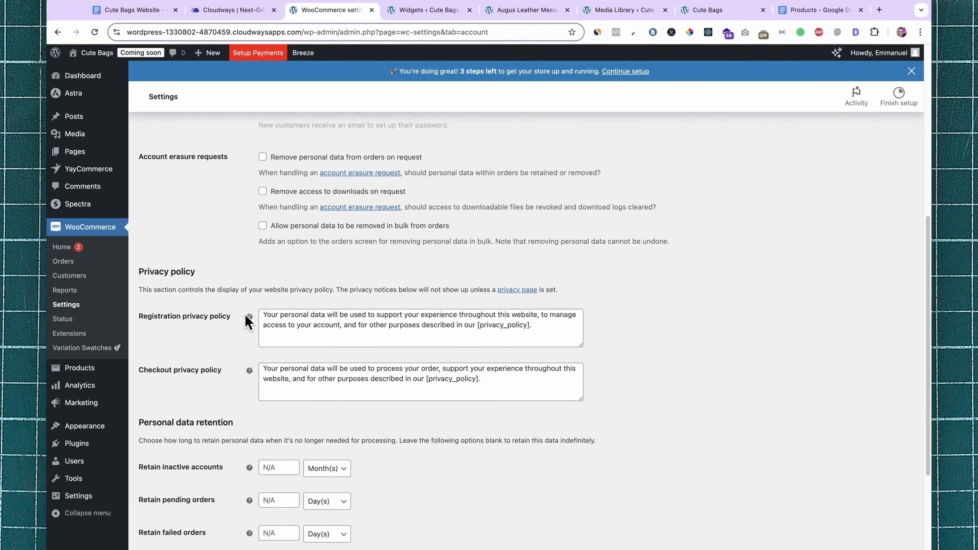
{"action": "scroll", "coordinate": [306, 426], "scroll_direction": "down", "scroll_amount": 3}
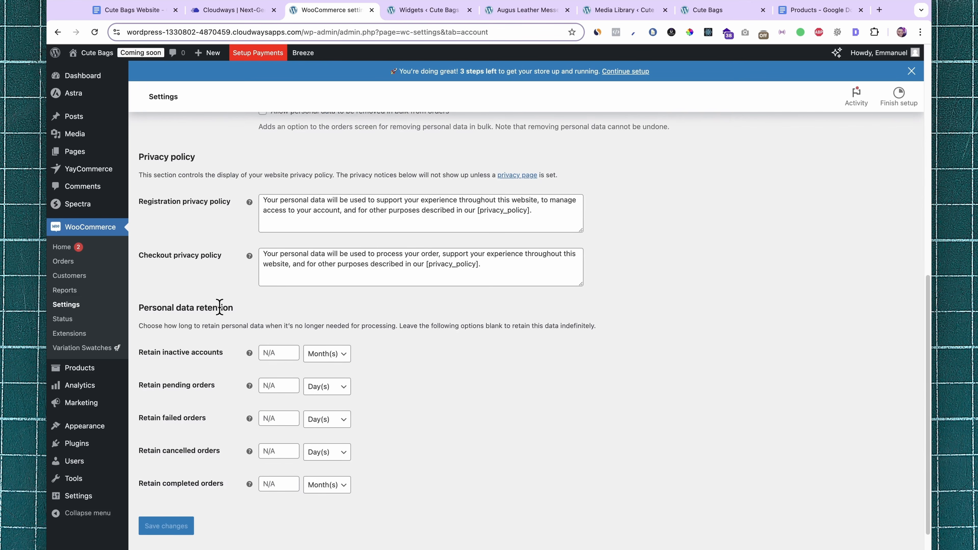
{"action": "scroll", "coordinate": [339, 308], "scroll_direction": "up", "scroll_amount": 10}
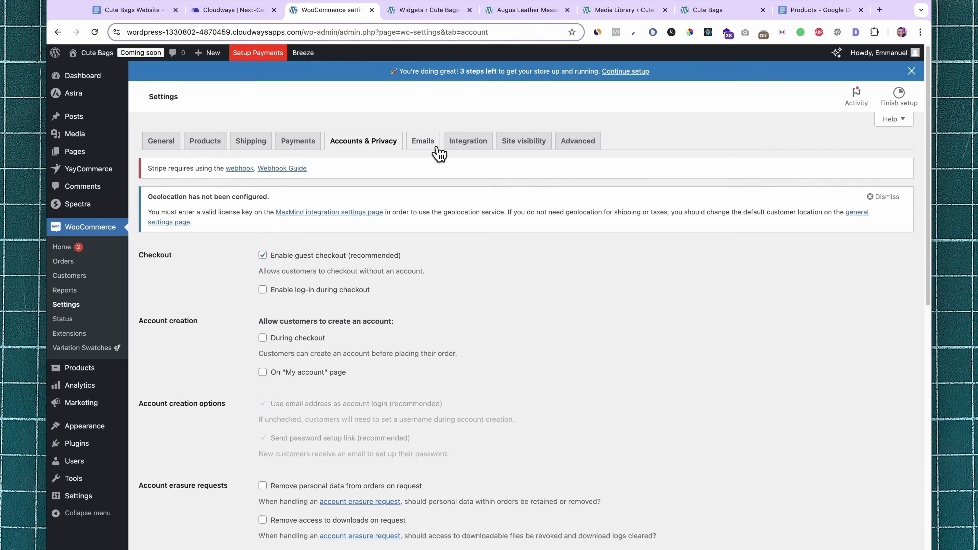
- Review the Email notifications list, where order alerts go to the admin, and open New order
{"action": "left_click", "coordinate": [429, 146]}
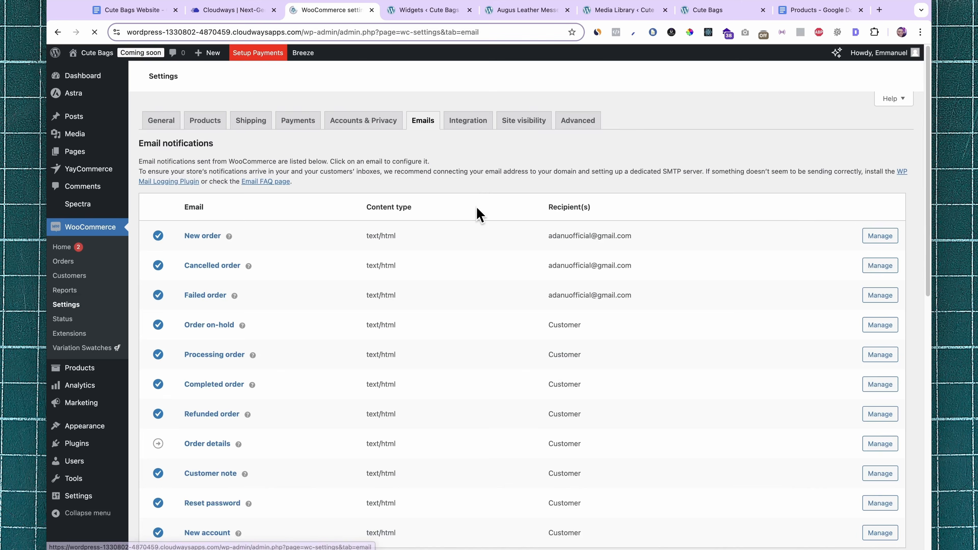
{"action": "scroll", "coordinate": [428, 339], "scroll_direction": "down", "scroll_amount": 5}
{"action": "scroll", "coordinate": [429, 339], "scroll_direction": "down", "scroll_amount": 3}
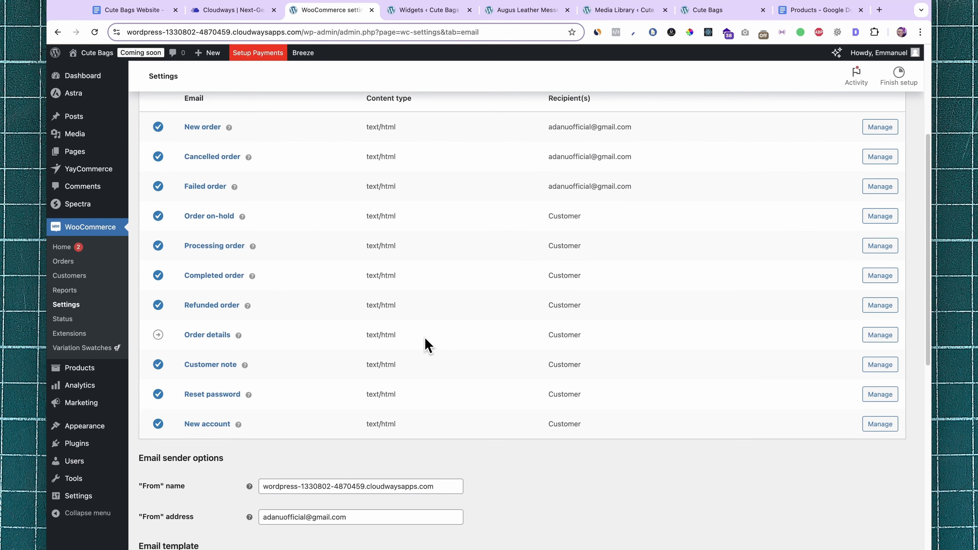
{"action": "scroll", "coordinate": [428, 358], "scroll_direction": "up", "scroll_amount": 3}
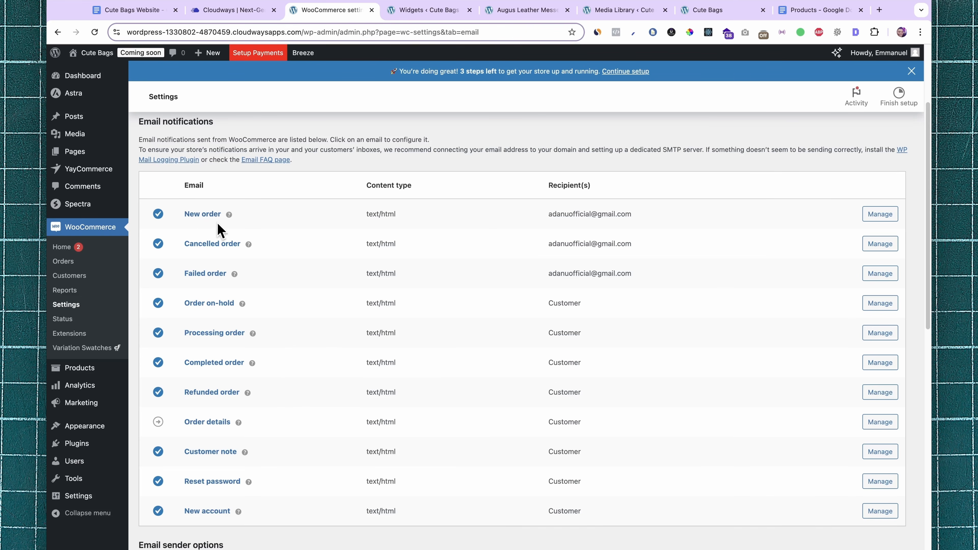
{"action": "mouse_move", "coordinate": [226, 216]}
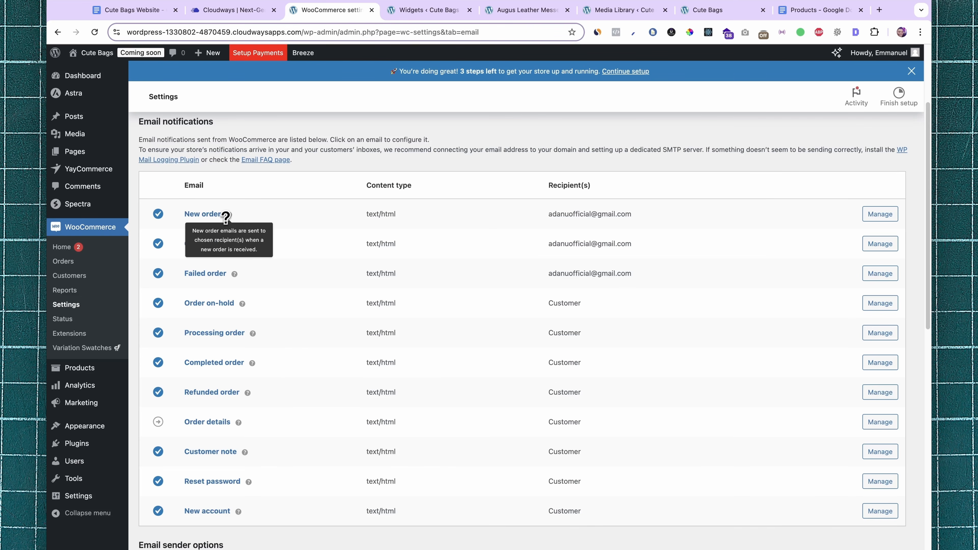
{"action": "scroll", "coordinate": [609, 368], "scroll_direction": "down", "scroll_amount": 2}
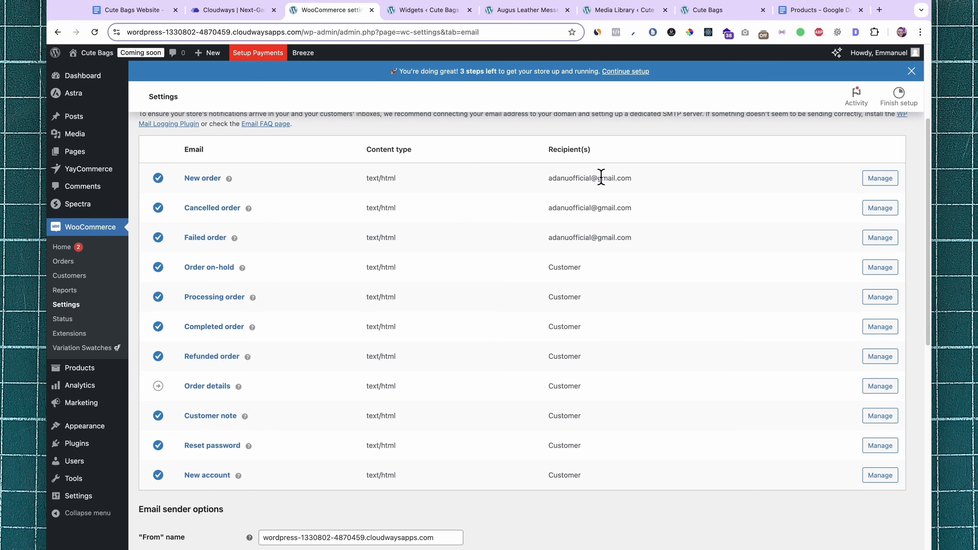
{"action": "left_click", "coordinate": [204, 178]}
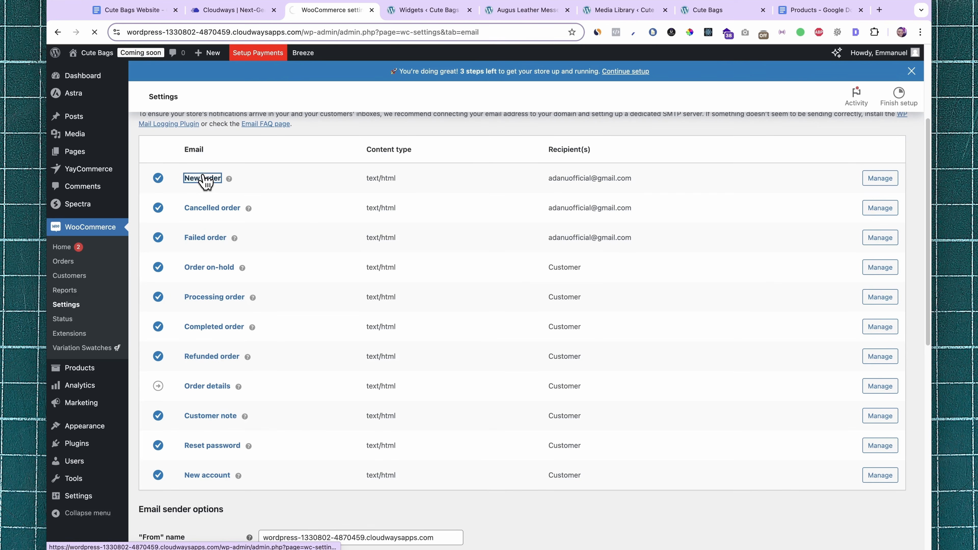
- Inspect the New order email, then review sender and template options, including base color #7f54b3
{"action": "scroll", "coordinate": [465, 308], "scroll_direction": "down", "scroll_amount": 1}
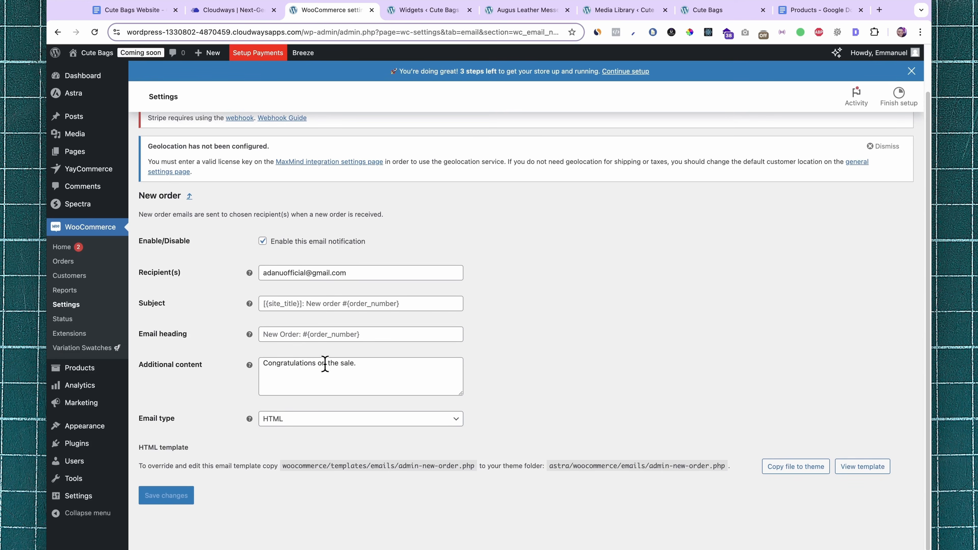
{"action": "scroll", "coordinate": [238, 193], "scroll_direction": "up", "scroll_amount": 2}
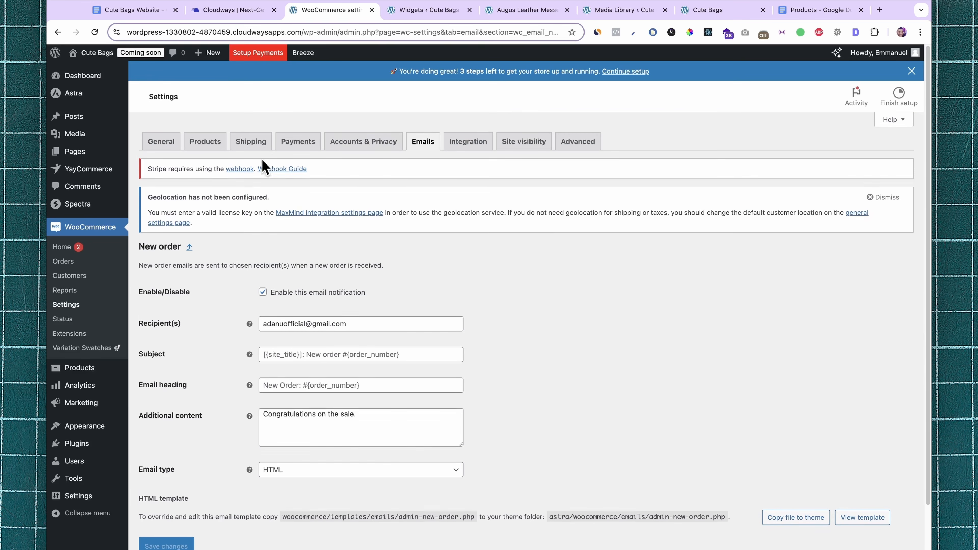
{"action": "left_click", "coordinate": [424, 141]}
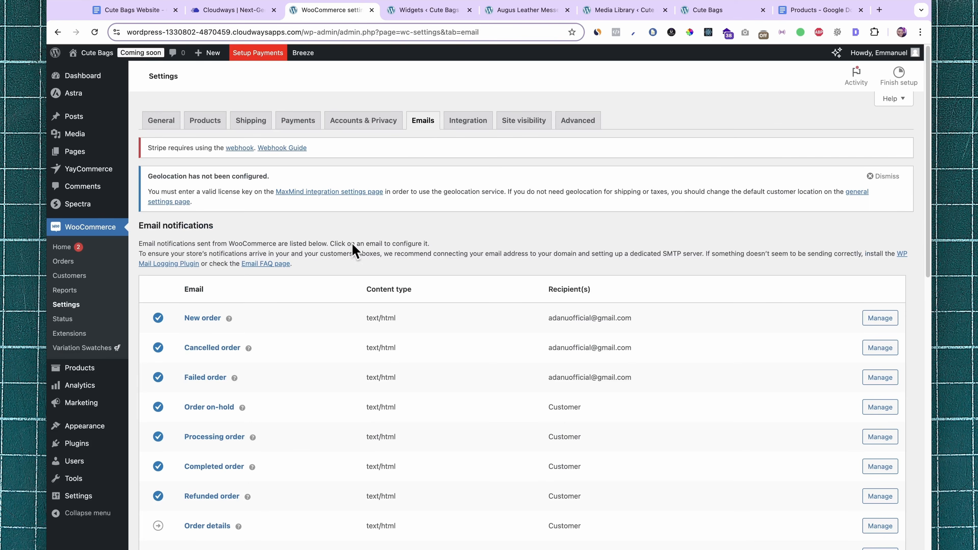
{"action": "scroll", "coordinate": [327, 376], "scroll_direction": "down", "scroll_amount": 10}
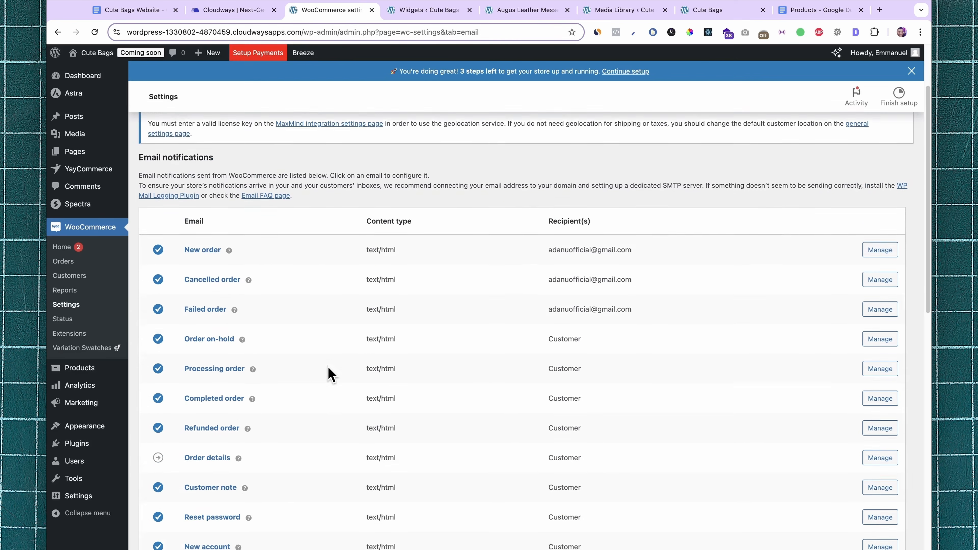
{"action": "scroll", "coordinate": [329, 373], "scroll_direction": "down", "scroll_amount": 2}
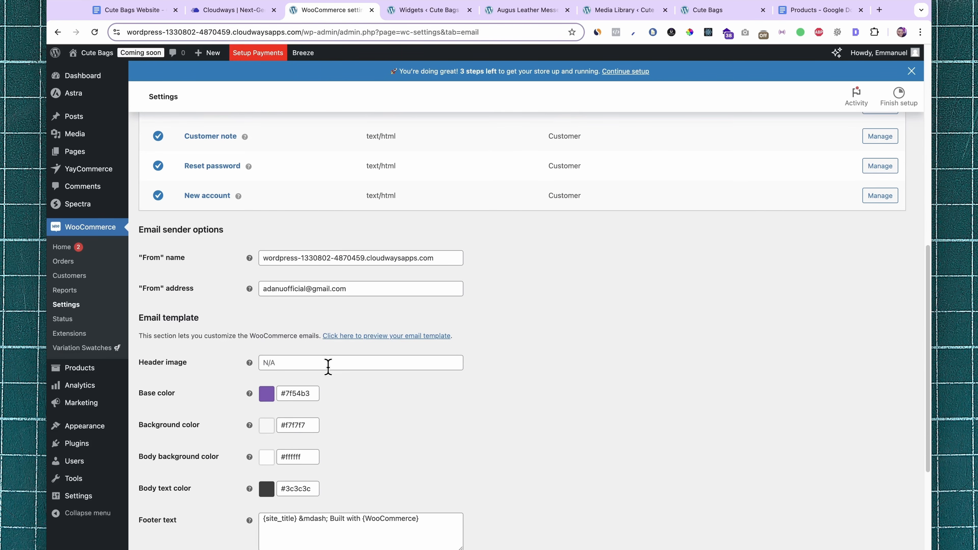
{"action": "scroll", "coordinate": [591, 254], "scroll_direction": "up", "scroll_amount": 10}
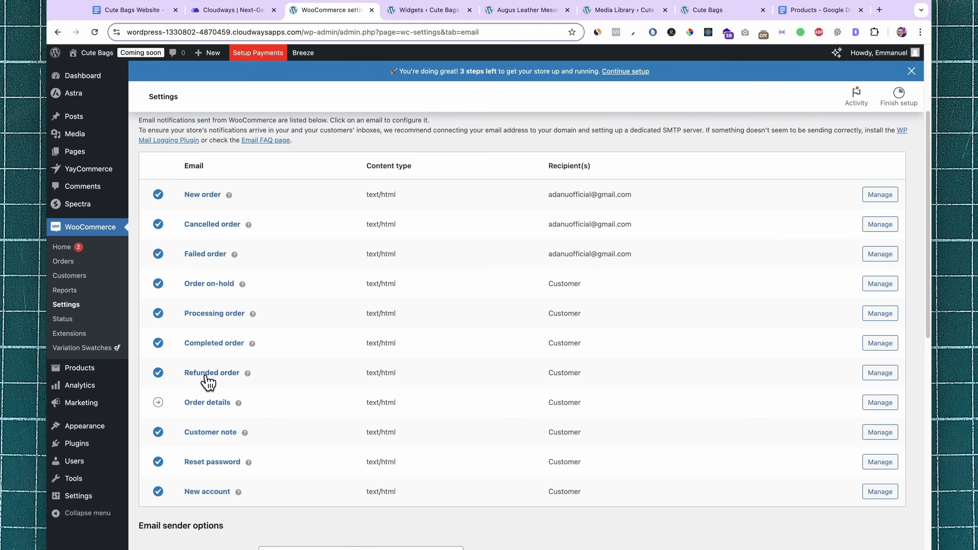
{"action": "scroll", "coordinate": [288, 409], "scroll_direction": "down", "scroll_amount": 10}
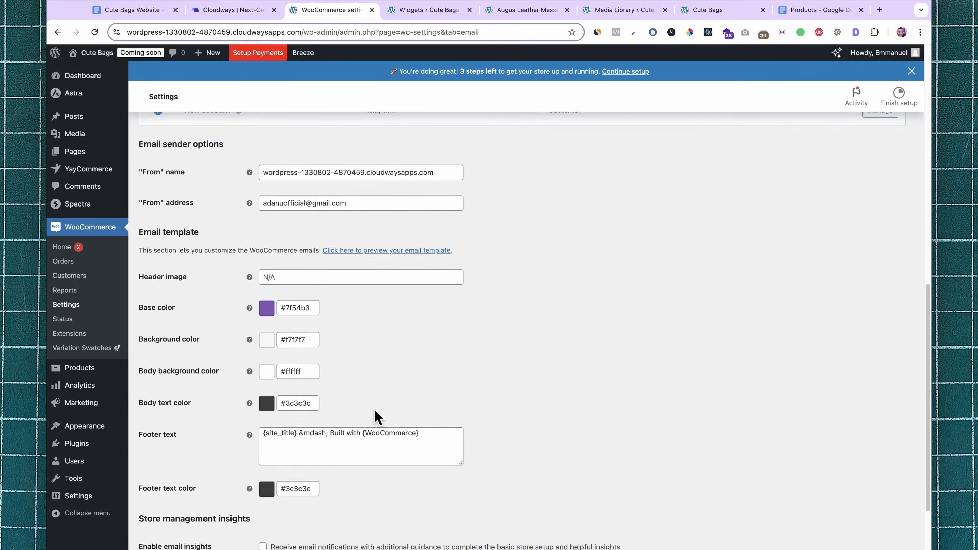
{"action": "scroll", "coordinate": [210, 154], "scroll_direction": "up", "scroll_amount": 3}
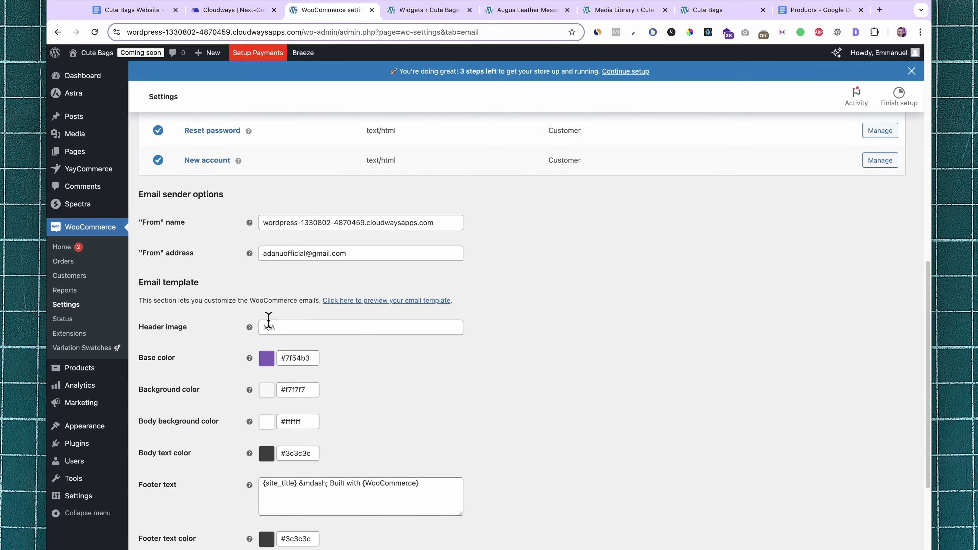
{"action": "scroll", "coordinate": [341, 389], "scroll_direction": "down", "scroll_amount": 5}
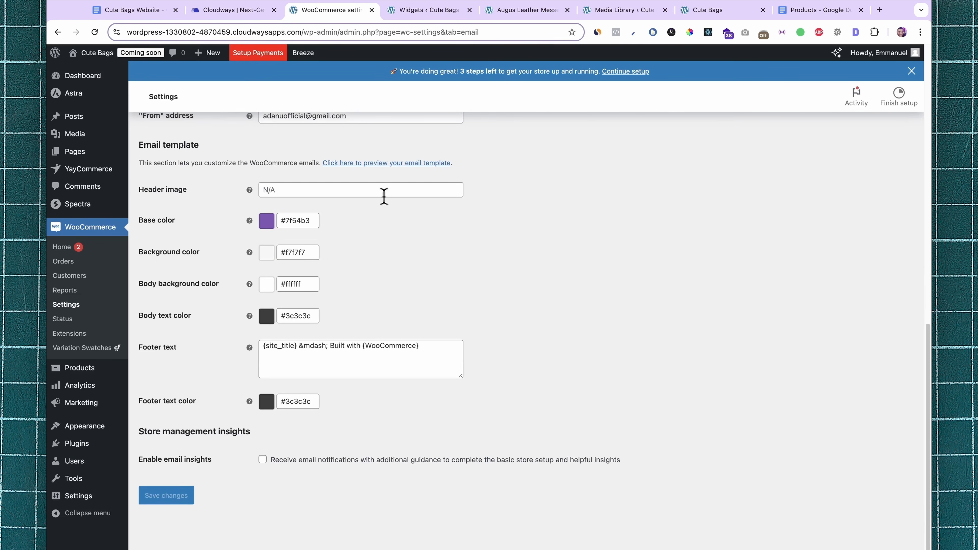
{"action": "scroll", "coordinate": [454, 327], "scroll_direction": "up", "scroll_amount": 2}
{"action": "scroll", "coordinate": [452, 319], "scroll_direction": "up", "scroll_amount": 10}
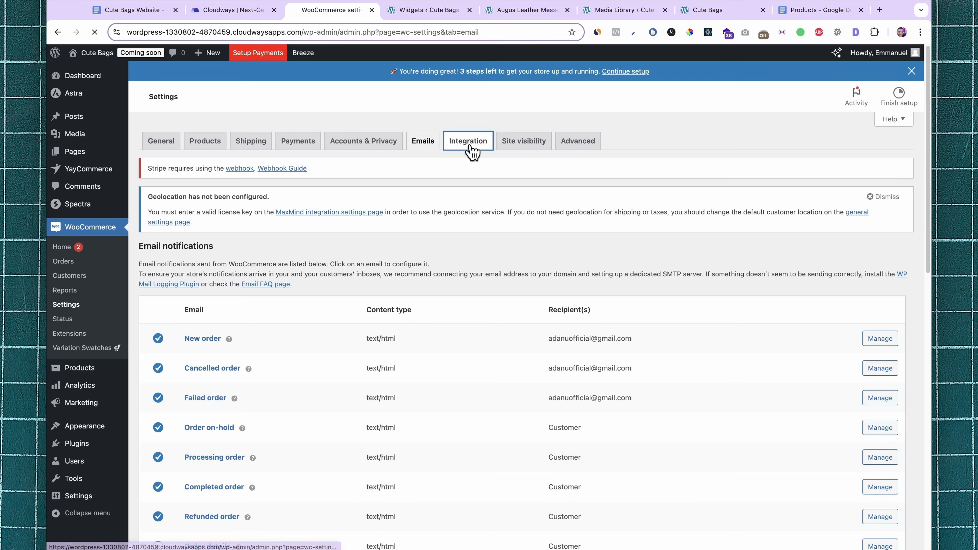
- Check General location options, keeping Geolocate as default, then view Integration and Site visibility (Coming soon)
{"action": "left_click", "coordinate": [470, 144]}
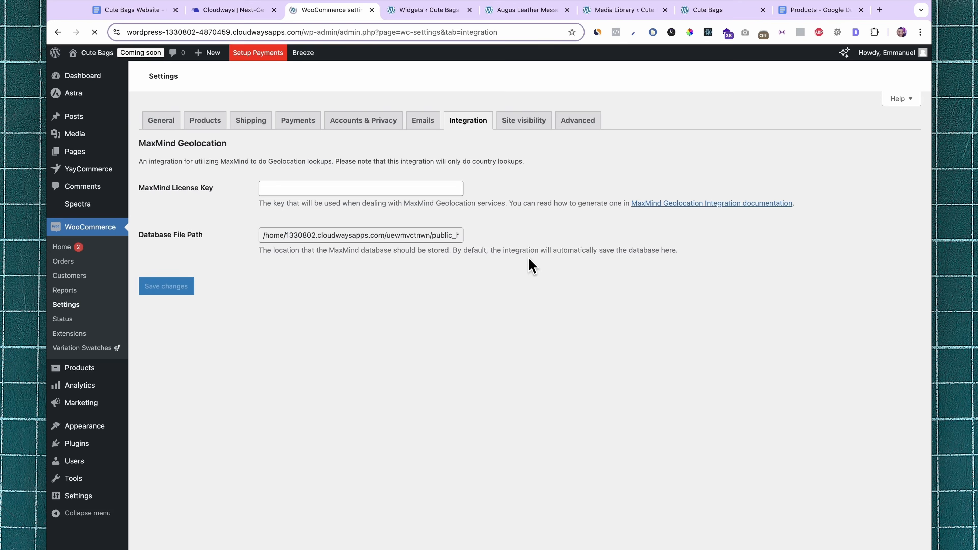
{"action": "left_click", "coordinate": [160, 145]}
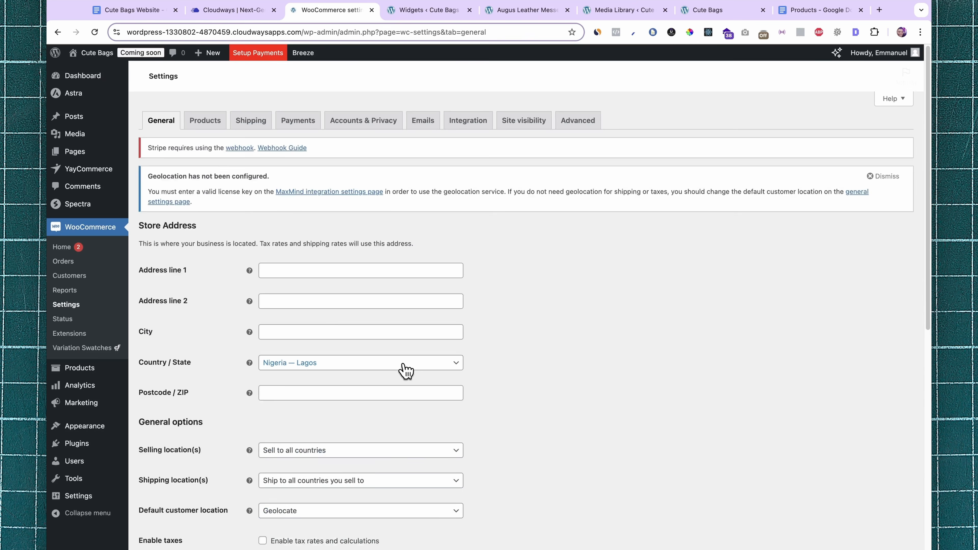
{"action": "scroll", "coordinate": [405, 371], "scroll_direction": "down", "scroll_amount": 10}
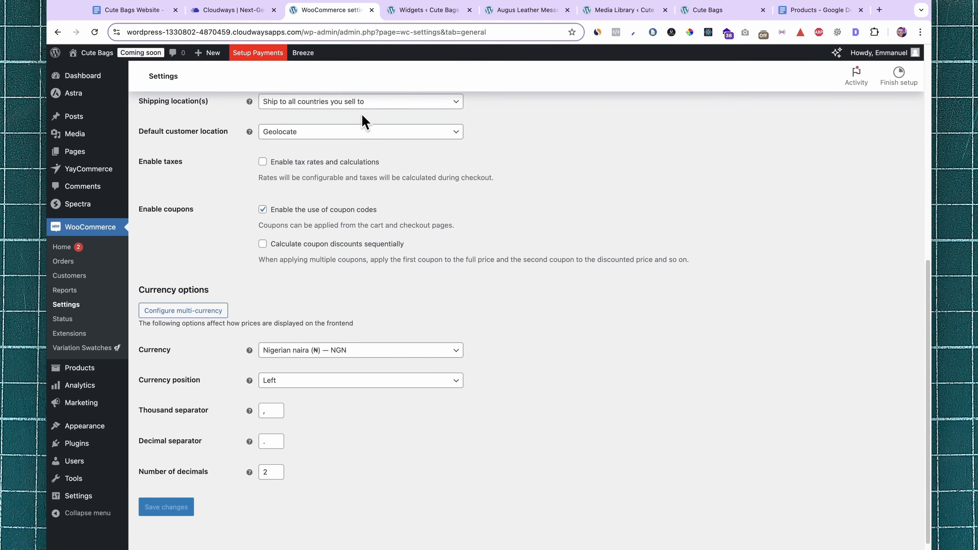
{"action": "left_click", "coordinate": [353, 123]}
{"action": "left_click", "coordinate": [582, 150]}
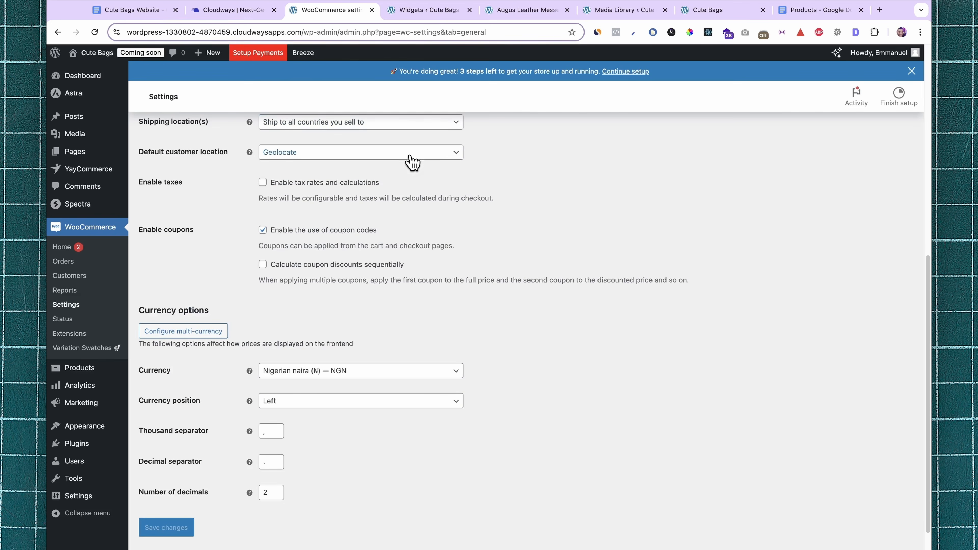
{"action": "left_click", "coordinate": [412, 159]}
{"action": "scroll", "coordinate": [521, 200], "scroll_direction": "up", "scroll_amount": 10}
{"action": "left_click", "coordinate": [543, 324]}
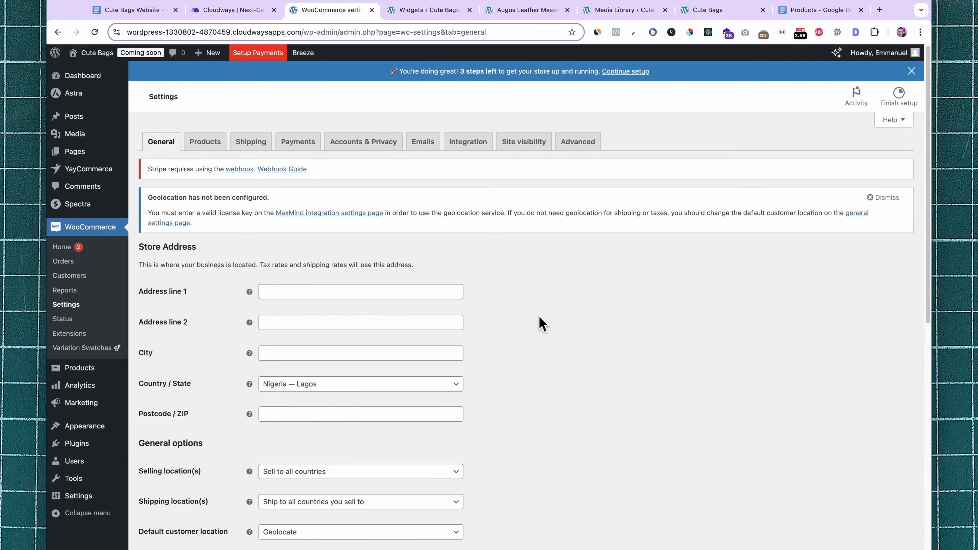
{"action": "left_click", "coordinate": [469, 143]}
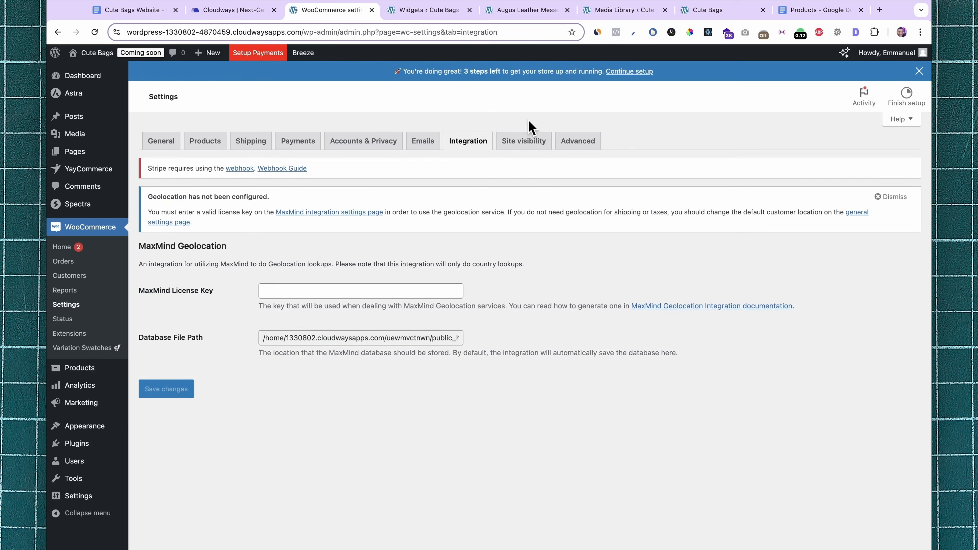
{"action": "left_click", "coordinate": [525, 147]}
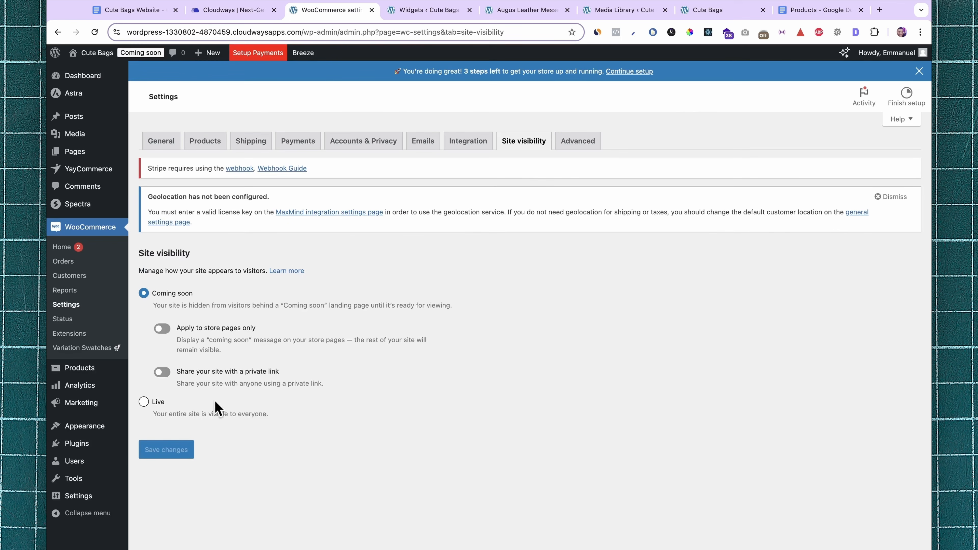
{"action": "left_click", "coordinate": [507, 16]}
{"action": "left_click", "coordinate": [344, 33]}
{"action": "triple_click", "coordinate": [344, 33]}
{"action": "key", "text": "super+c"}
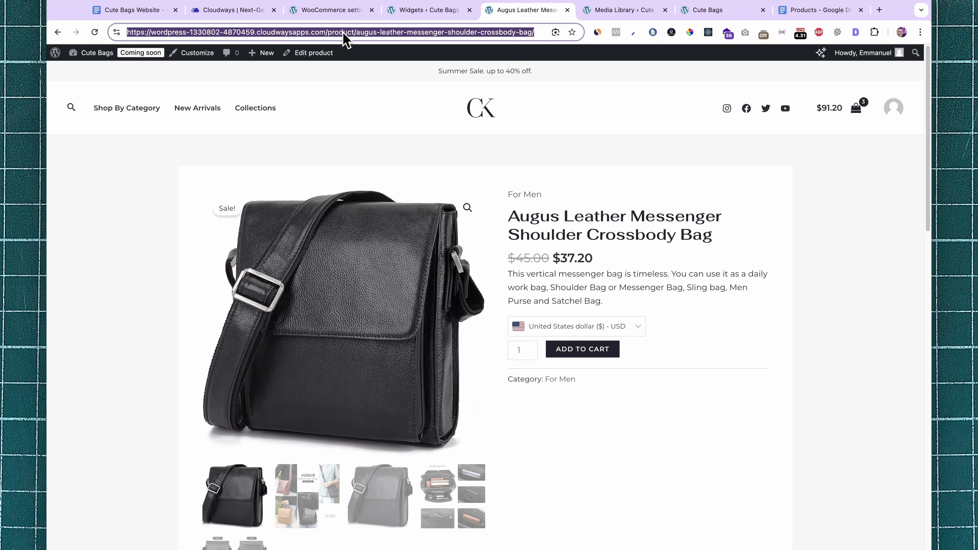
{"action": "left_click", "coordinate": [411, 145]}
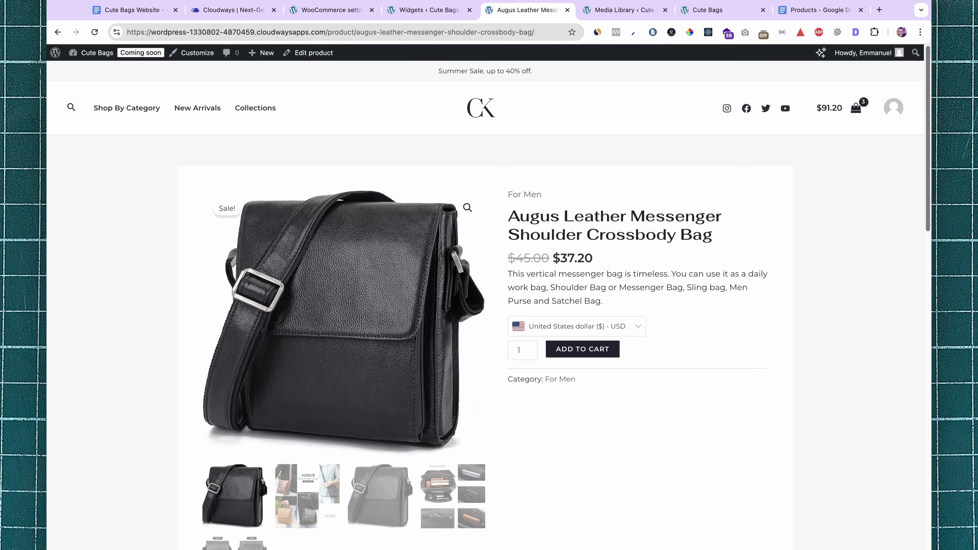
{"action": "left_click", "coordinate": [921, 33]}
{"action": "left_click", "coordinate": [850, 83]}
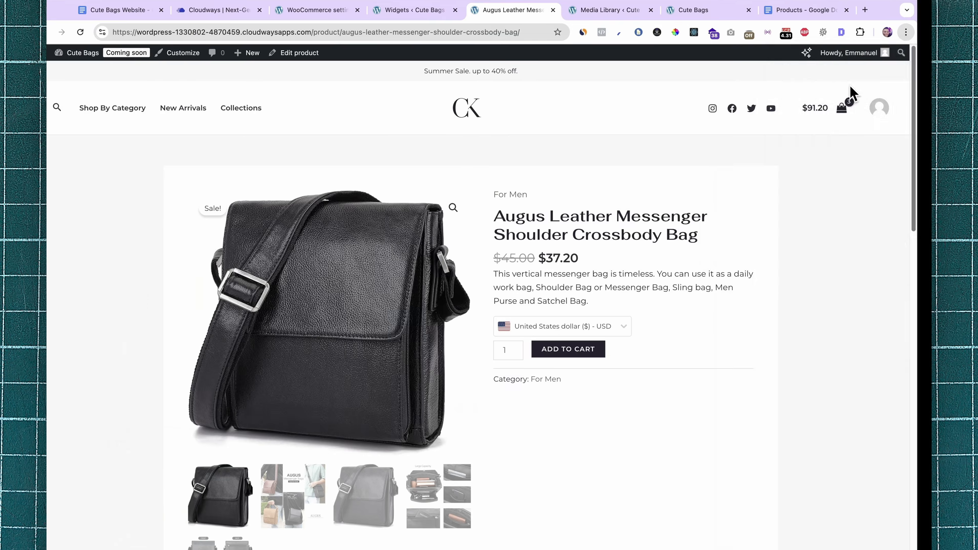
{"action": "key", "text": "super+v"}
{"action": "key", "text": "Return"}
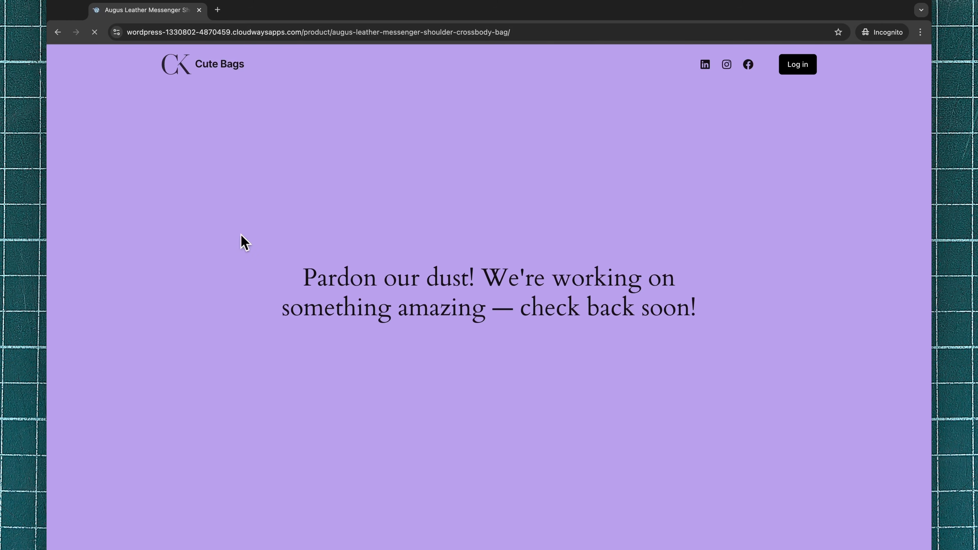
{"action": "left_click", "coordinate": [199, 10]}
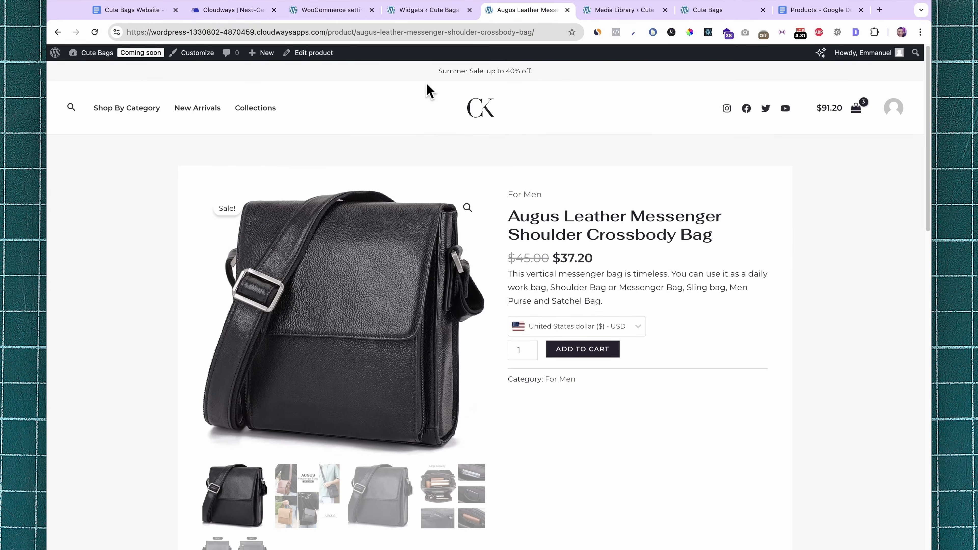
{"action": "left_click", "coordinate": [333, 12]}
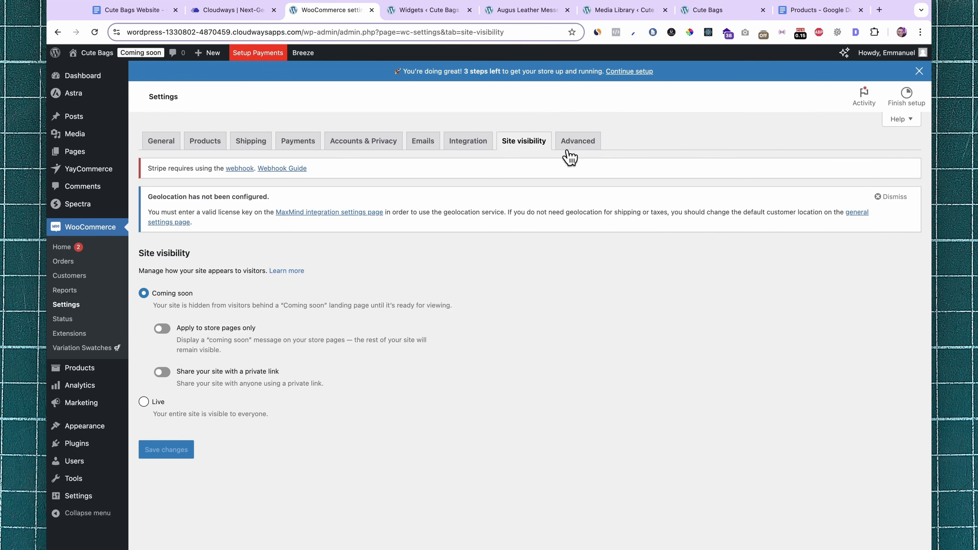
- Scroll through the Advanced tab's Page setup and the checkout and account endpoints
{"action": "left_click", "coordinate": [578, 146]}
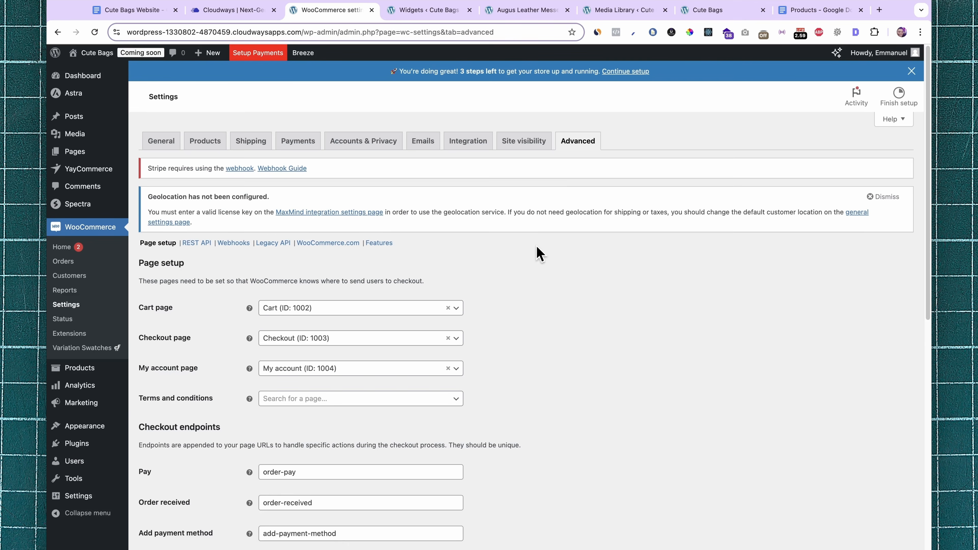
{"action": "scroll", "coordinate": [539, 254], "scroll_direction": "down", "scroll_amount": 1}
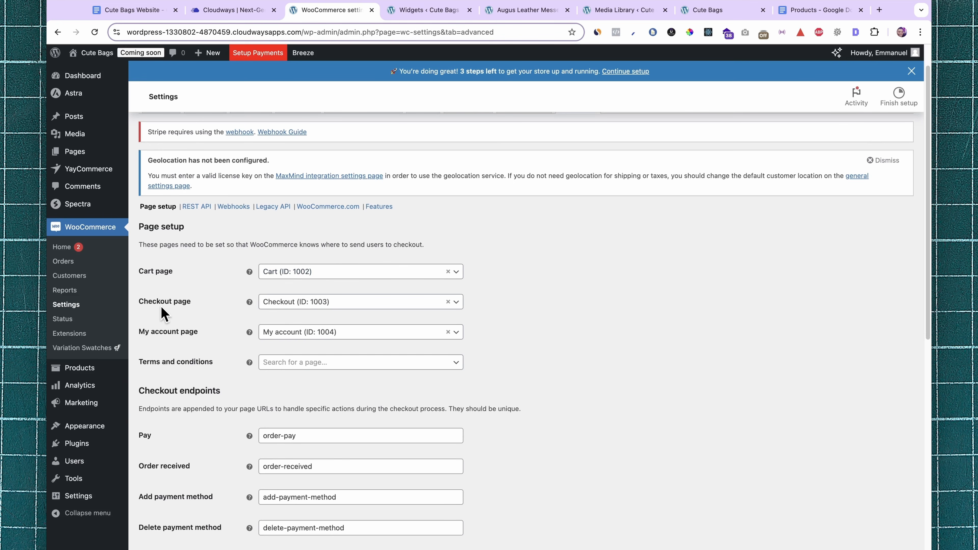
{"action": "scroll", "coordinate": [360, 408], "scroll_direction": "down", "scroll_amount": 8}
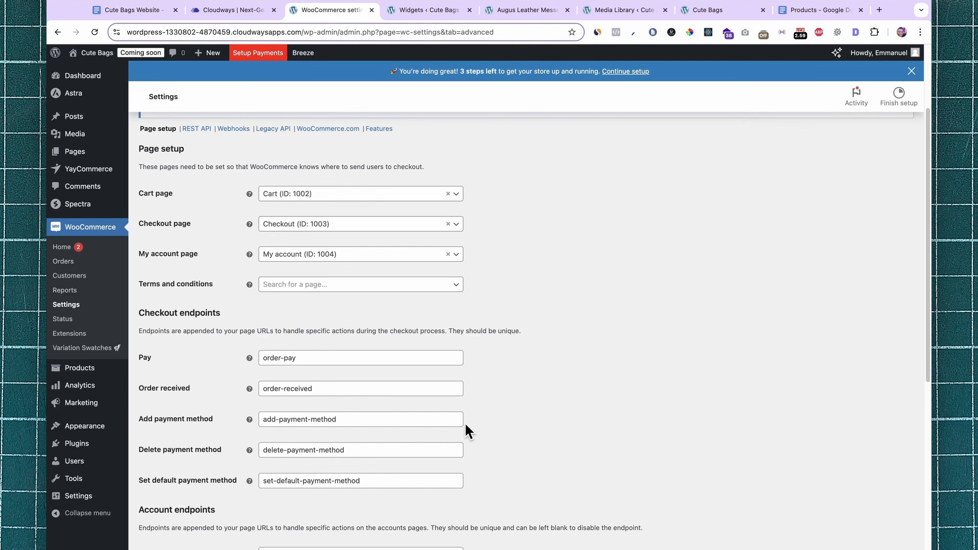
{"action": "scroll", "coordinate": [467, 432], "scroll_direction": "down", "scroll_amount": 3}
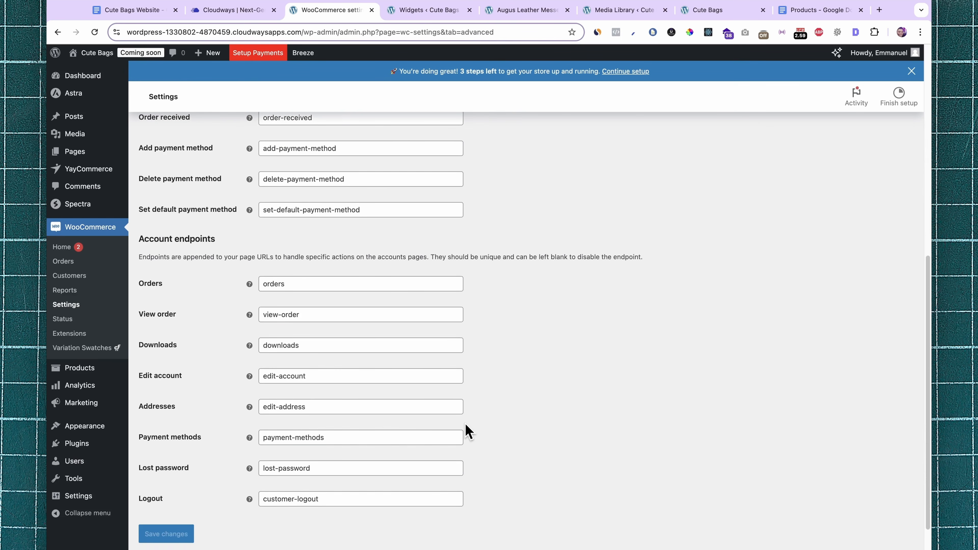
{"action": "scroll", "coordinate": [467, 431], "scroll_direction": "up", "scroll_amount": 8}
{"action": "scroll", "coordinate": [467, 431], "scroll_direction": "up", "scroll_amount": 1}
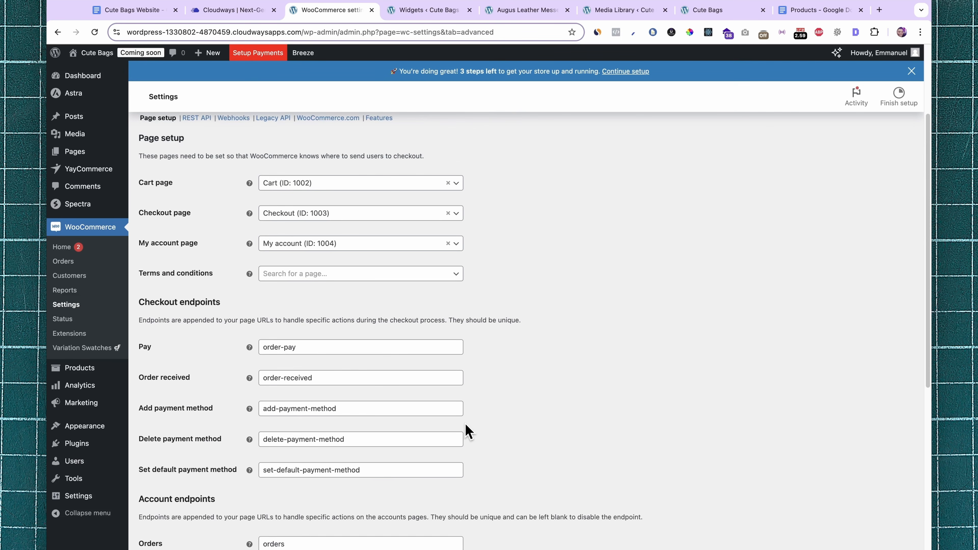
{"action": "scroll", "coordinate": [467, 432], "scroll_direction": "down", "scroll_amount": 6}
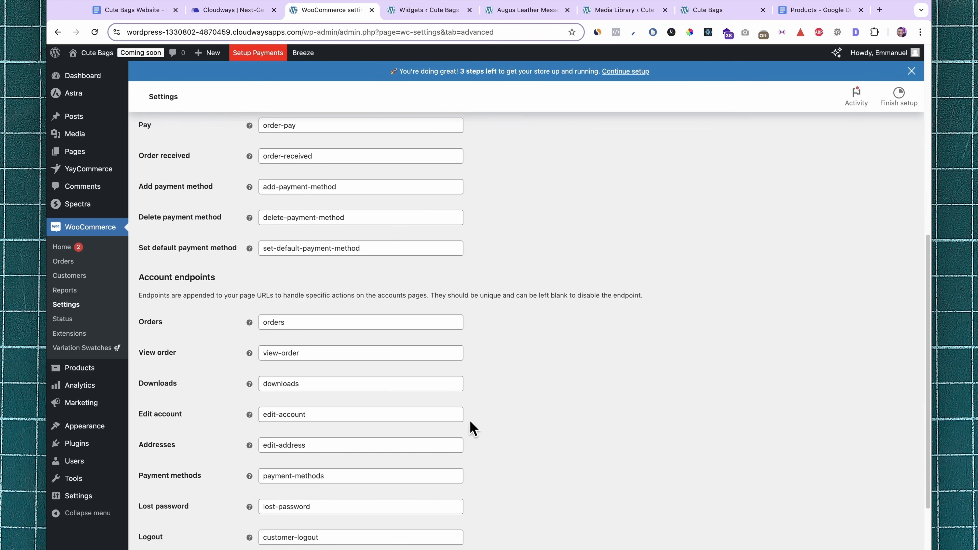
{"action": "scroll", "coordinate": [392, 239], "scroll_direction": "up", "scroll_amount": 4}
{"action": "scroll", "coordinate": [480, 295], "scroll_direction": "down", "scroll_amount": 5}
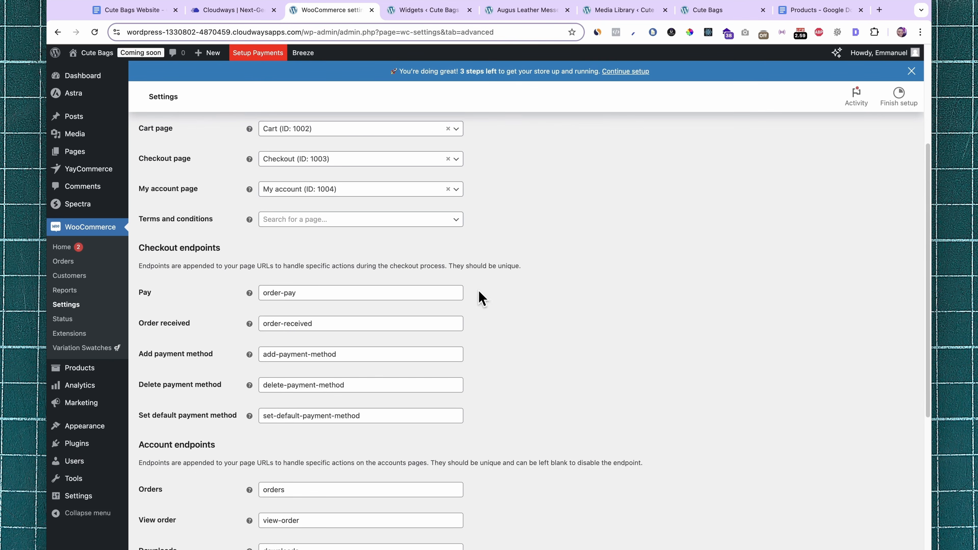
{"action": "scroll", "coordinate": [533, 255], "scroll_direction": "up", "scroll_amount": 4}
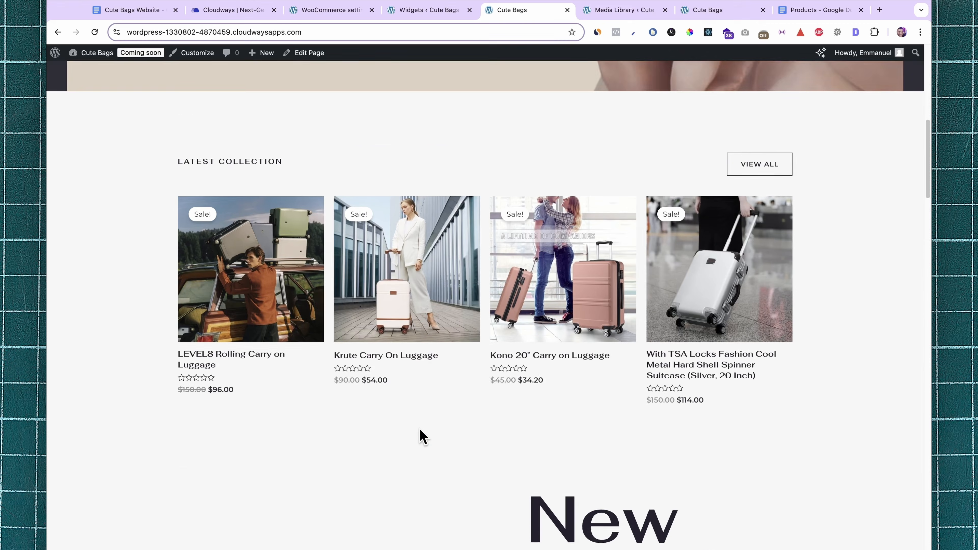
- Browse the Cute Bags homepage, then in the block editor dismiss the welcome tour and select the Party Wears hero
{"action": "scroll", "coordinate": [441, 381], "scroll_direction": "down", "scroll_amount": 5}
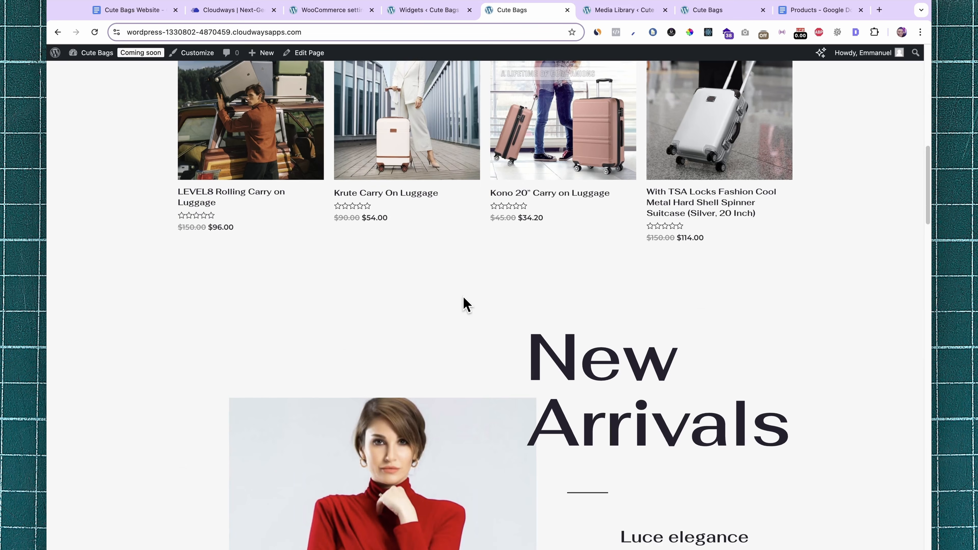
{"action": "scroll", "coordinate": [467, 304], "scroll_direction": "up", "scroll_amount": 8}
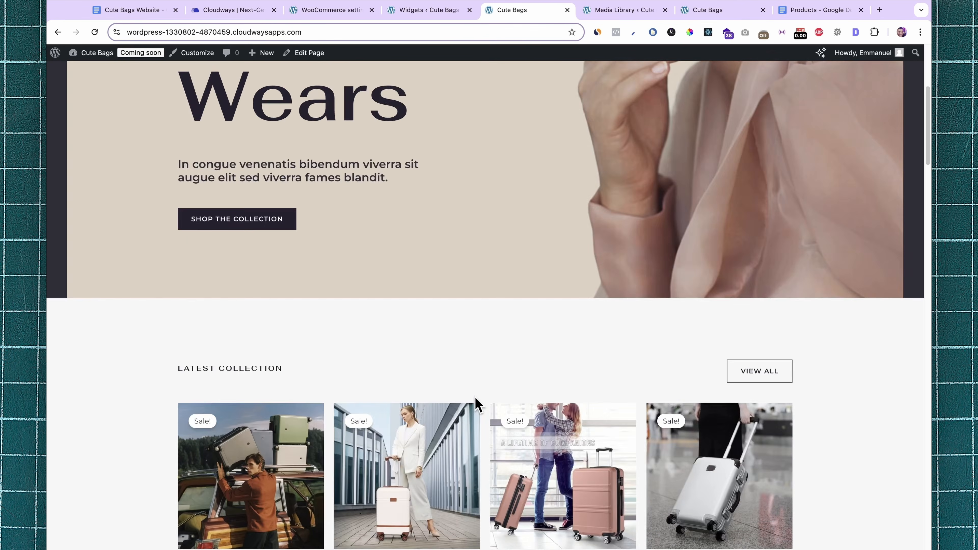
{"action": "scroll", "coordinate": [478, 405], "scroll_direction": "up", "scroll_amount": 5}
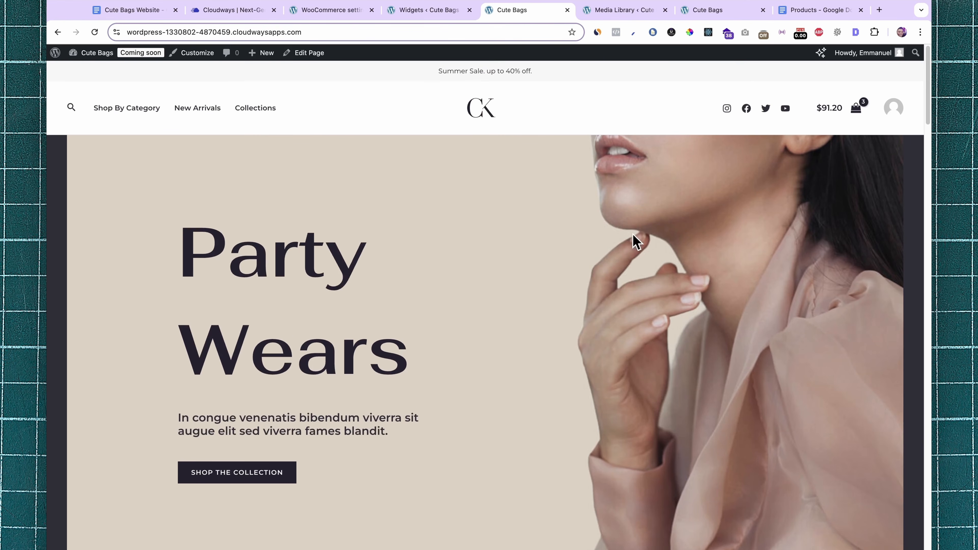
{"action": "scroll", "coordinate": [635, 241], "scroll_direction": "down", "scroll_amount": 15}
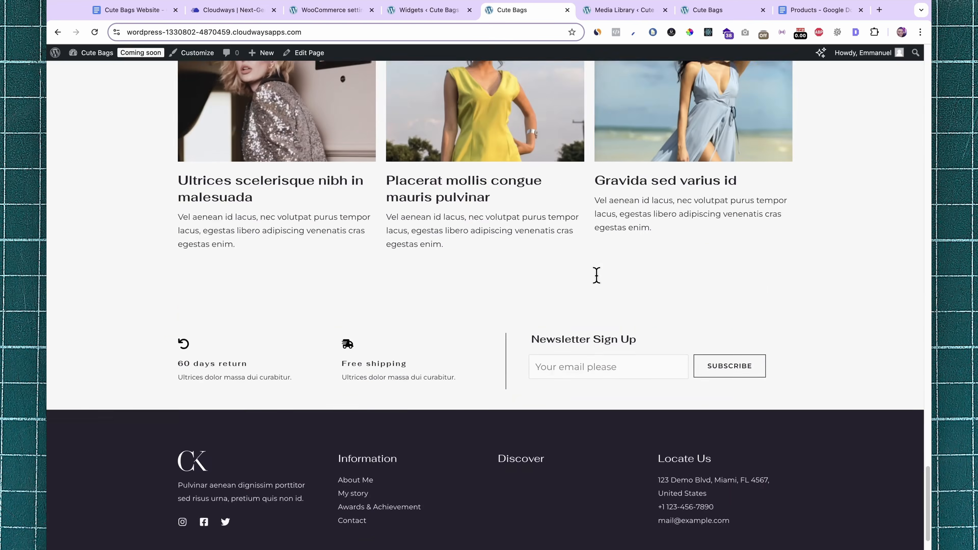
{"action": "scroll", "coordinate": [596, 285], "scroll_direction": "up", "scroll_amount": 15}
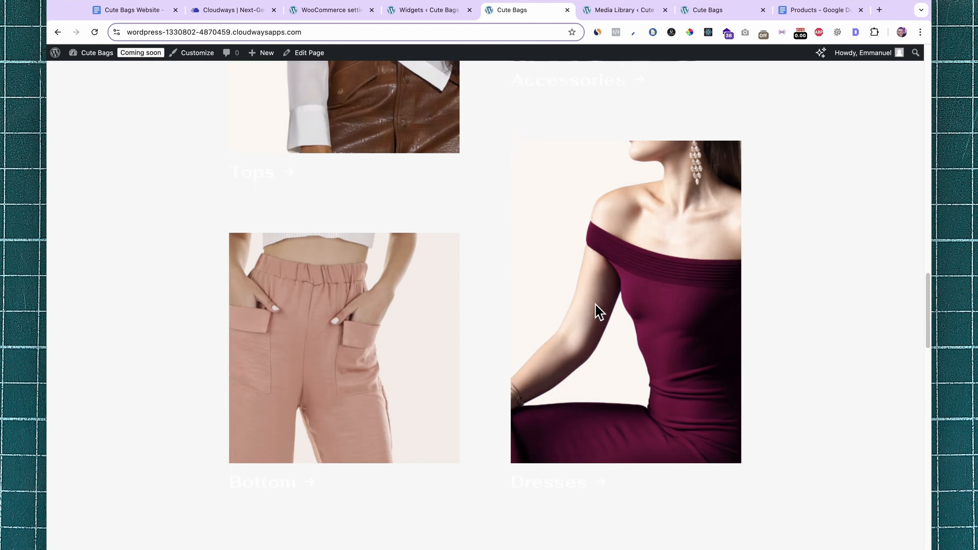
{"action": "scroll", "coordinate": [599, 312], "scroll_direction": "up", "scroll_amount": 10}
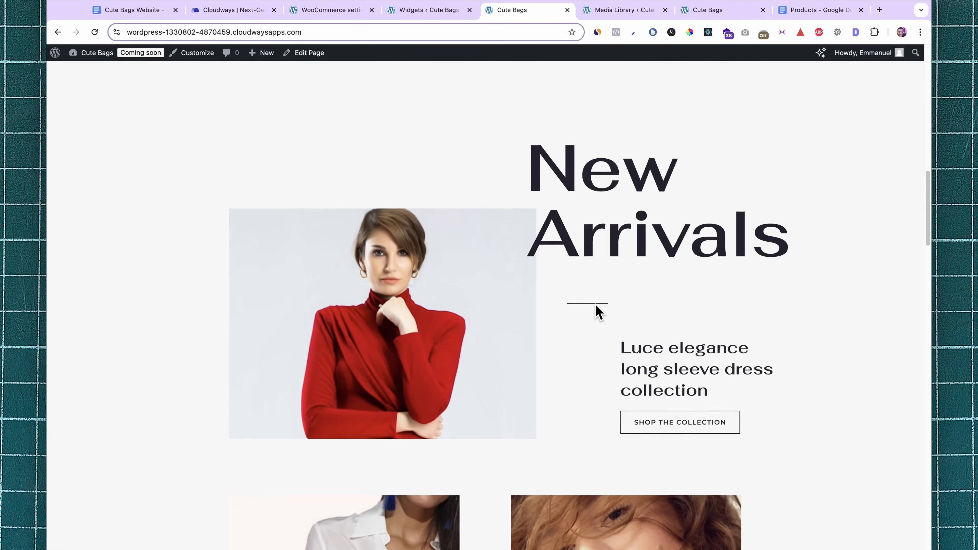
{"action": "scroll", "coordinate": [598, 312], "scroll_direction": "up", "scroll_amount": 10}
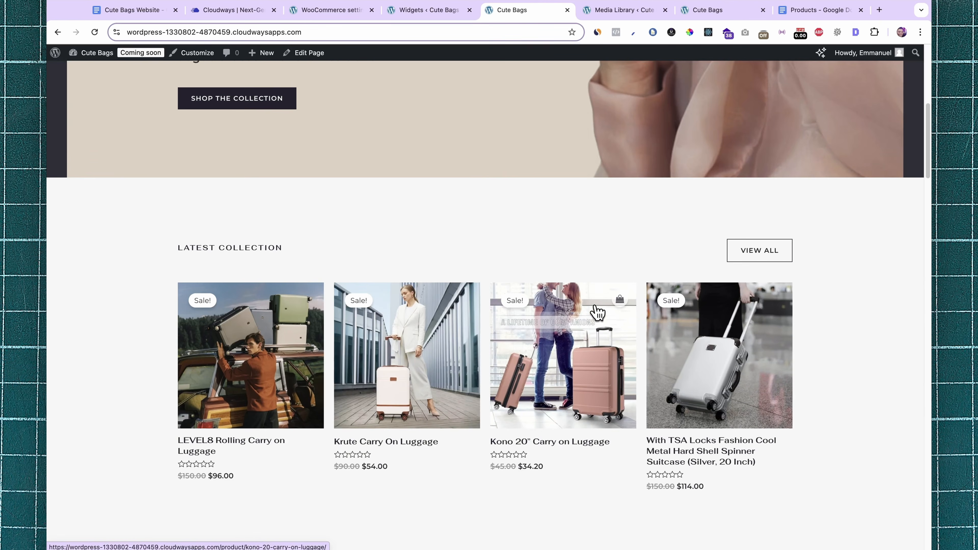
{"action": "scroll", "coordinate": [596, 307], "scroll_direction": "up", "scroll_amount": 10}
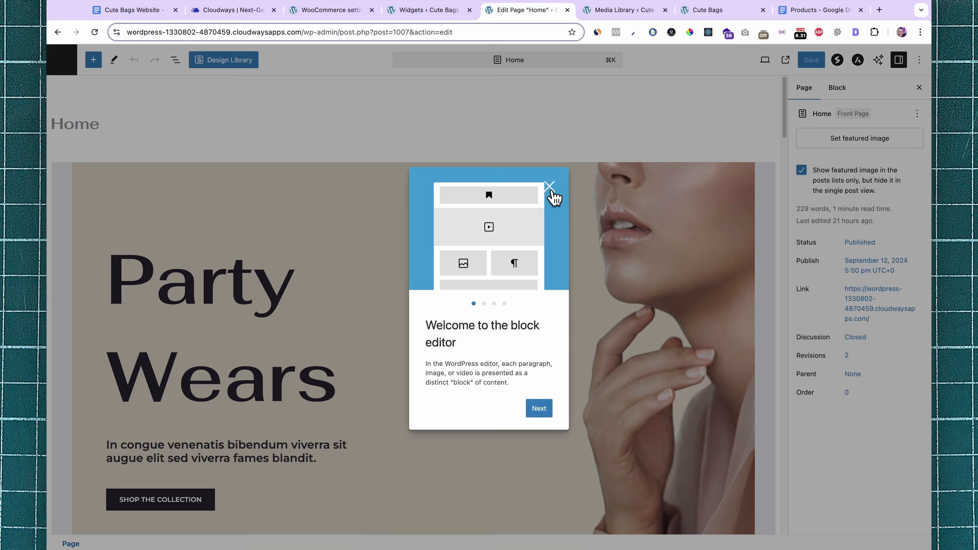
{"action": "left_click", "coordinate": [550, 187]}
{"action": "left_click", "coordinate": [573, 187]}
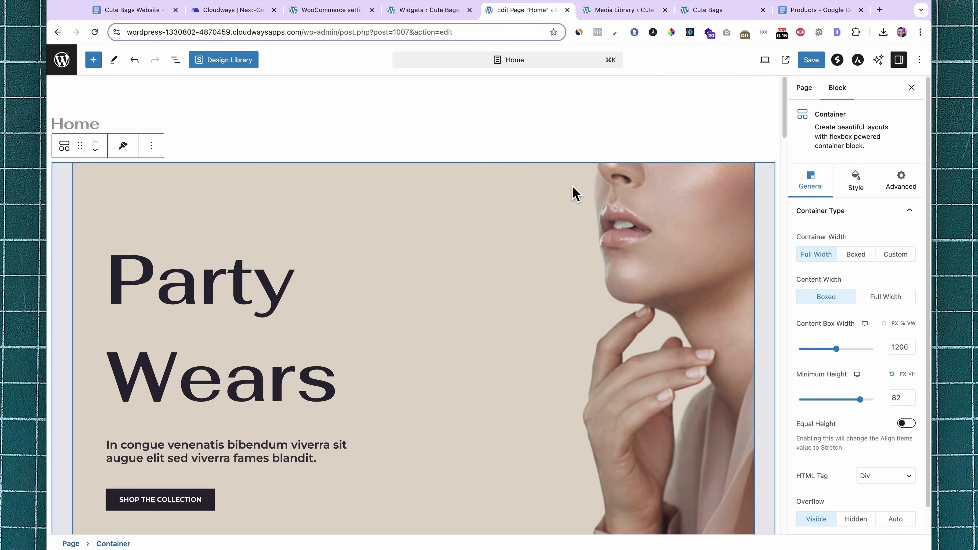
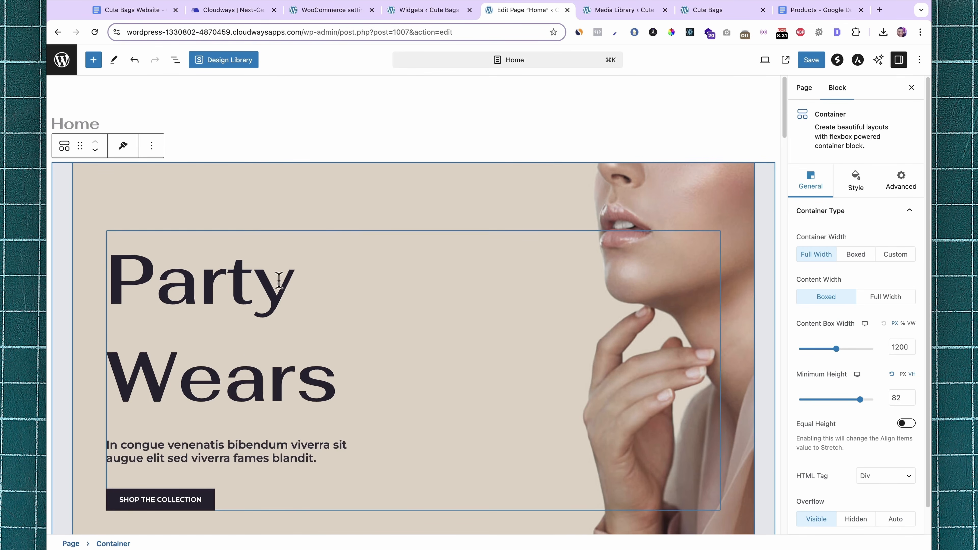
- Select the Party Wears info box and turn its icon on, then off again
{"action": "left_click", "coordinate": [186, 284]}
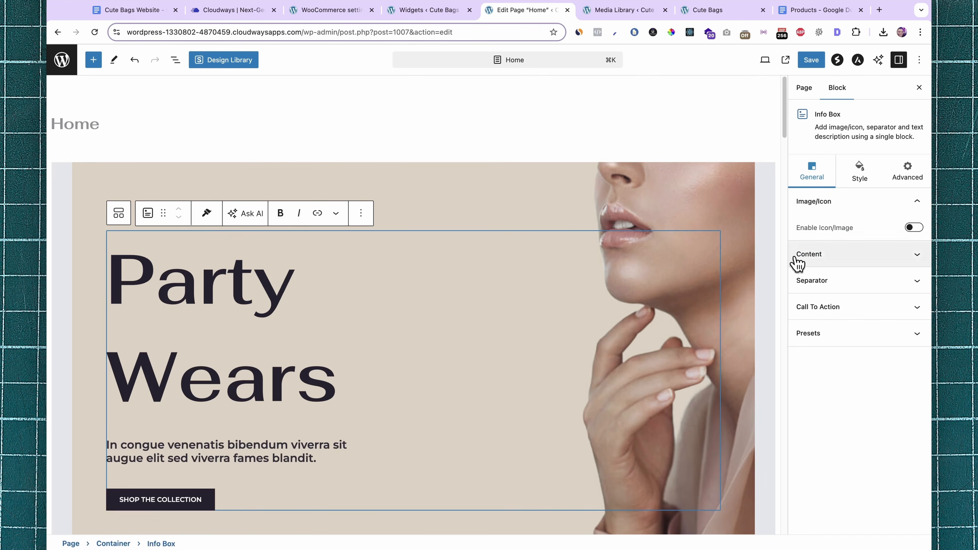
{"action": "left_click", "coordinate": [914, 228]}
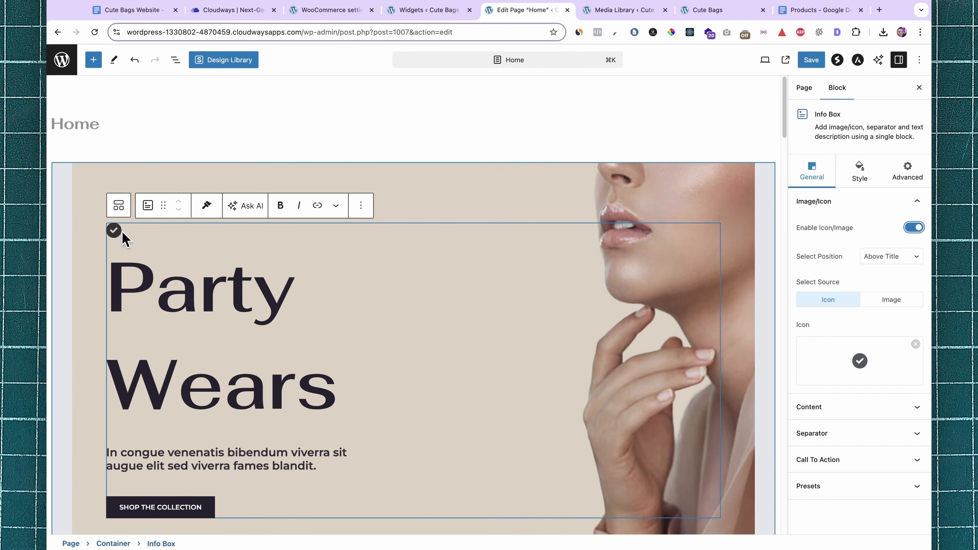
{"action": "left_click", "coordinate": [920, 229]}
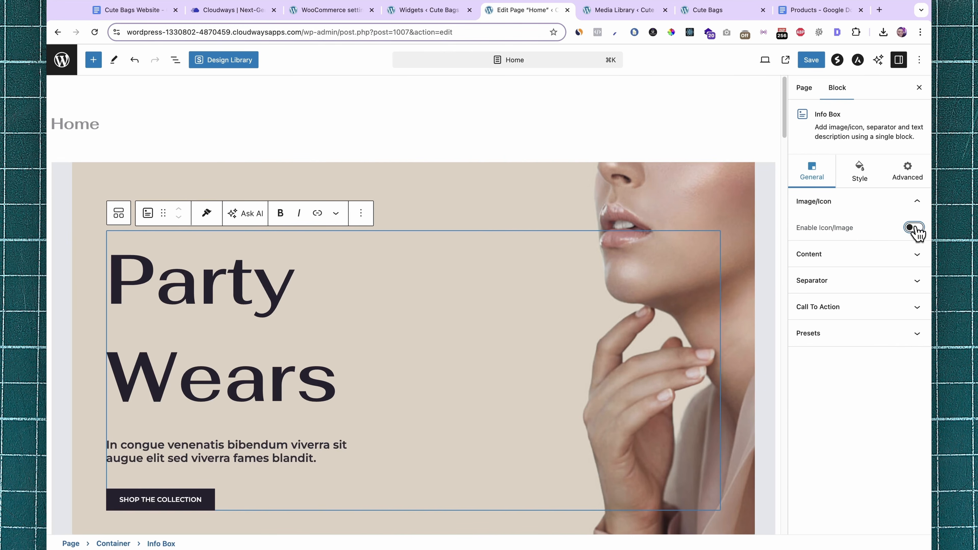
- Try an H3 prefix tag for the Party Wears heading, then restore it to H1
{"action": "left_click", "coordinate": [830, 257]}
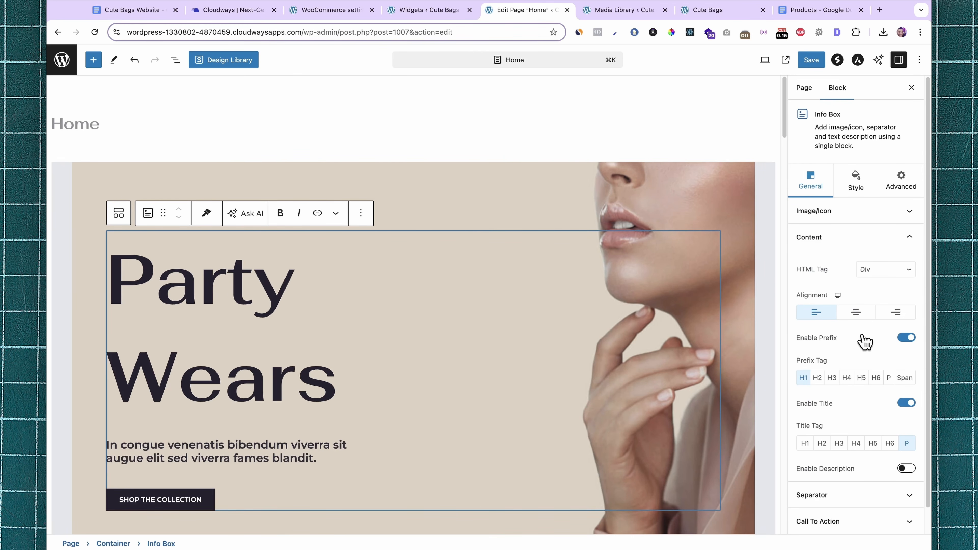
{"action": "scroll", "coordinate": [865, 341], "scroll_direction": "down", "scroll_amount": 1}
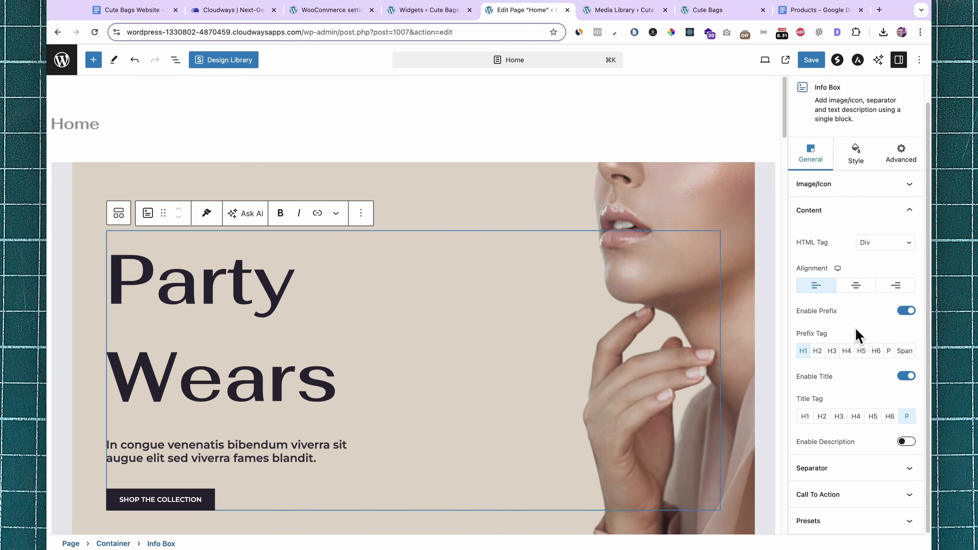
{"action": "left_click", "coordinate": [832, 351]}
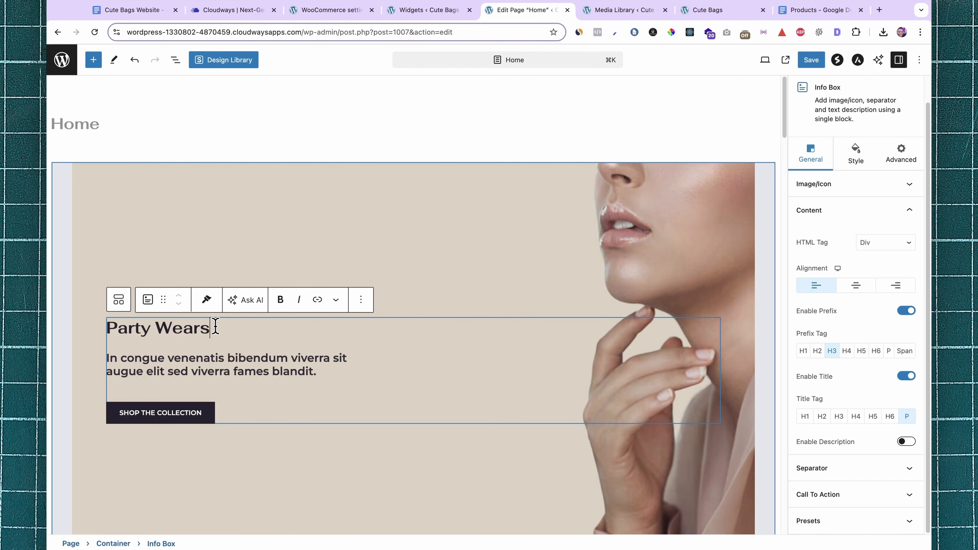
{"action": "left_click_drag", "start_coordinate": [215, 327], "coordinate": [111, 323]}
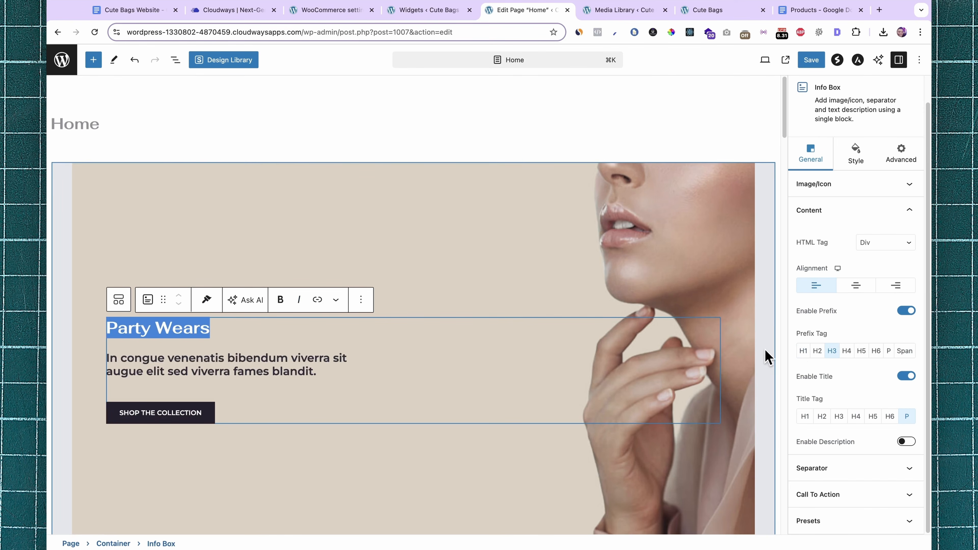
{"action": "left_click", "coordinate": [803, 351]}
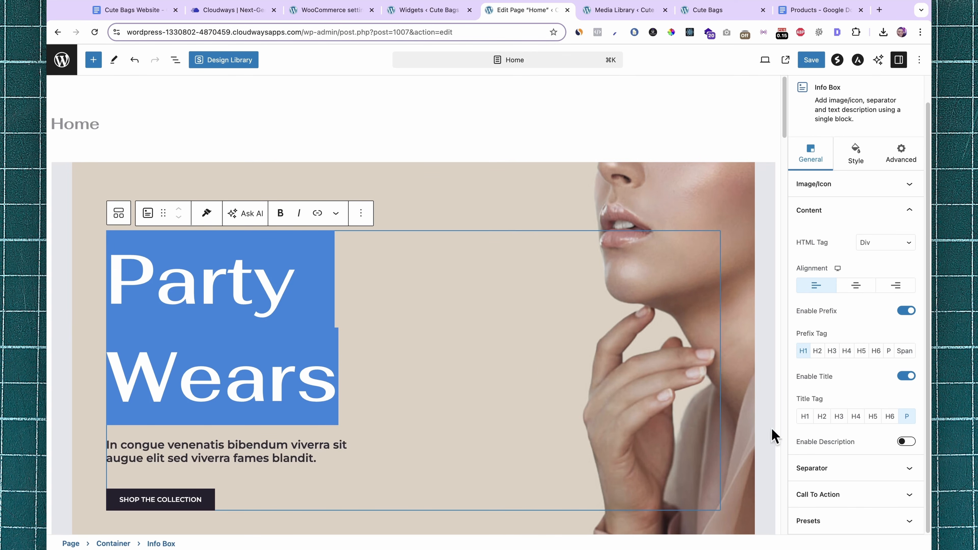
- Add a Solid separator under the description, then set the separator back to None
{"action": "left_click_drag", "start_coordinate": [343, 476], "coordinate": [108, 449]}
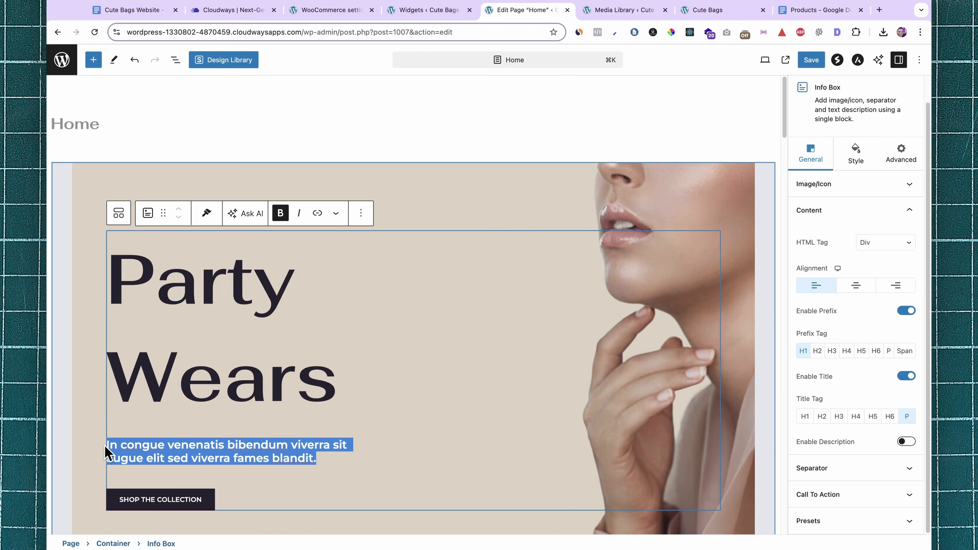
{"action": "left_click", "coordinate": [838, 469]}
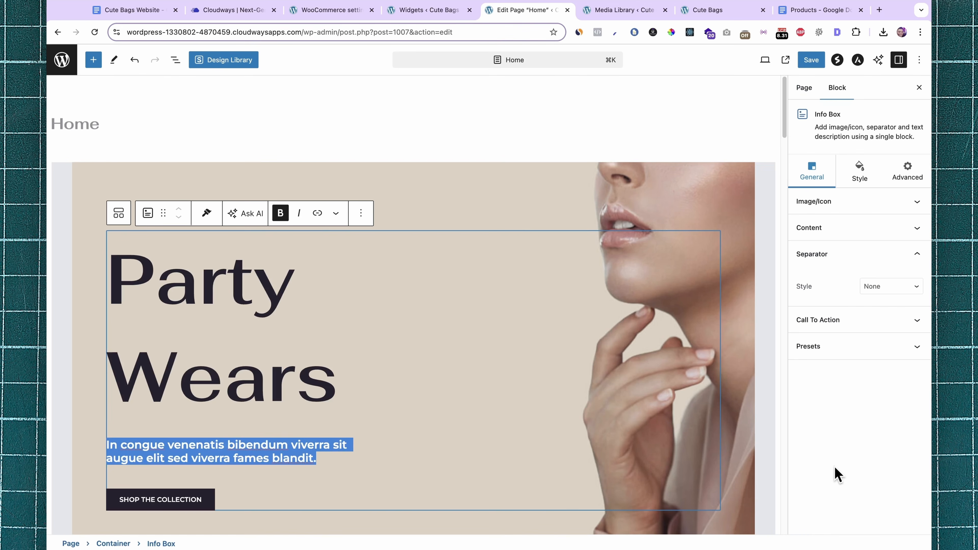
{"action": "left_click", "coordinate": [885, 287]}
{"action": "left_click", "coordinate": [882, 298]}
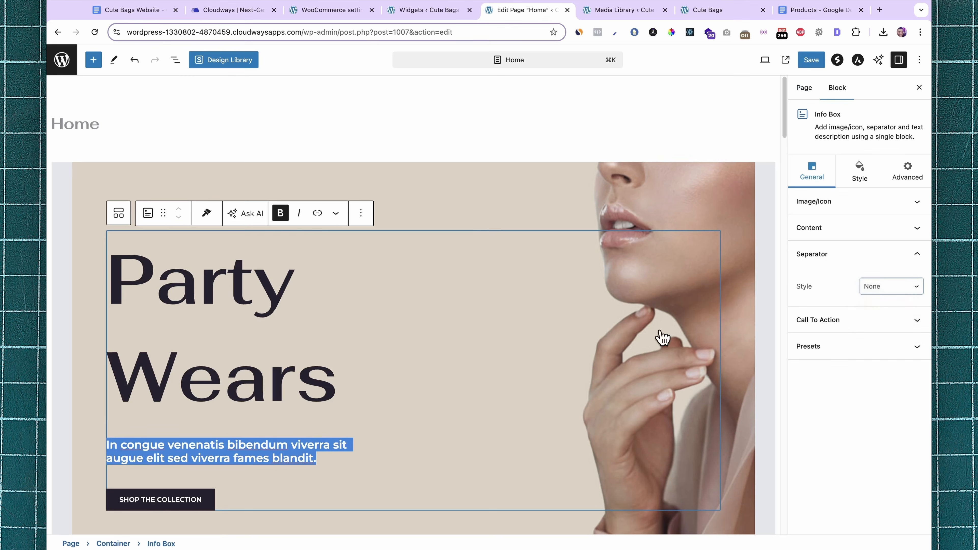
{"action": "left_click", "coordinate": [883, 290]}
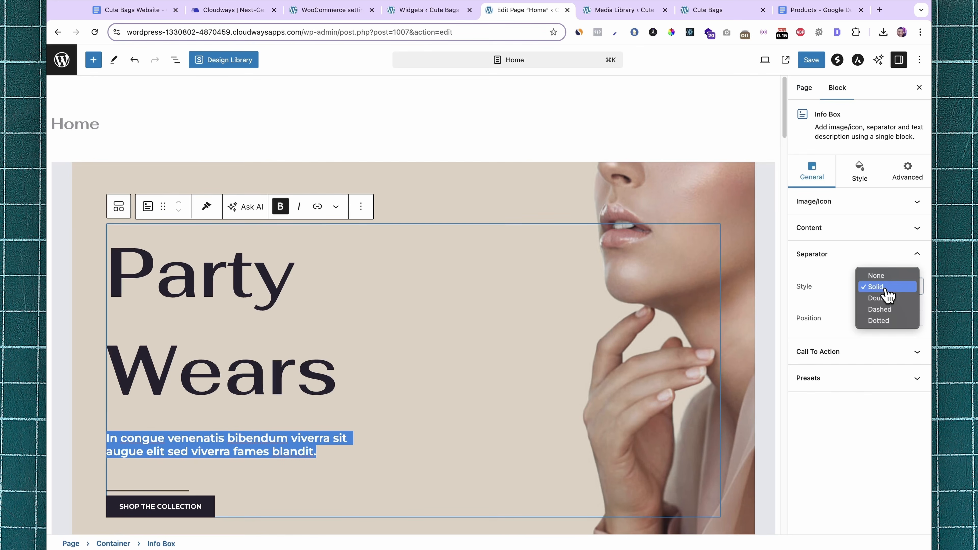
{"action": "left_click", "coordinate": [884, 278]}
- Review the call-to-action options, then bring up the info box's Style settings
{"action": "left_click", "coordinate": [863, 324]}
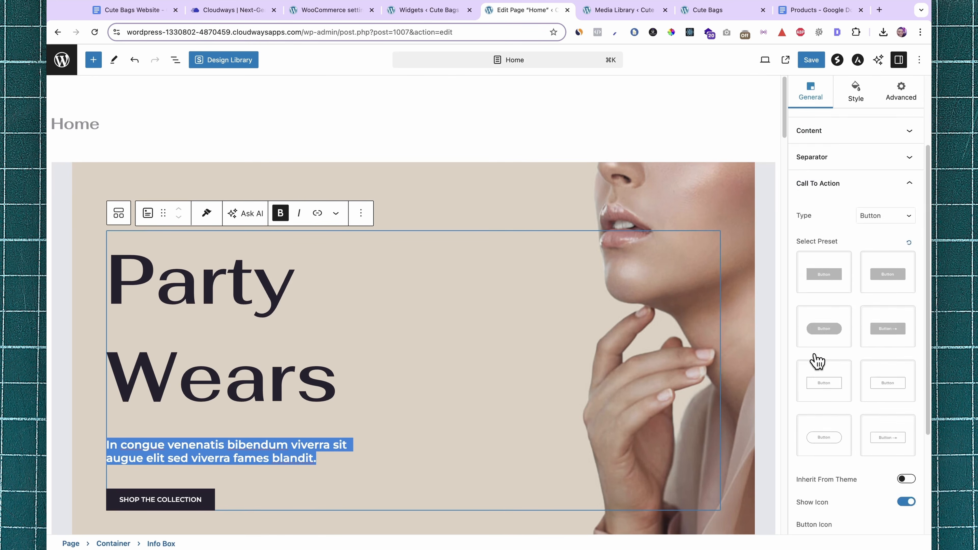
{"action": "scroll", "coordinate": [452, 454], "scroll_direction": "down", "scroll_amount": 3}
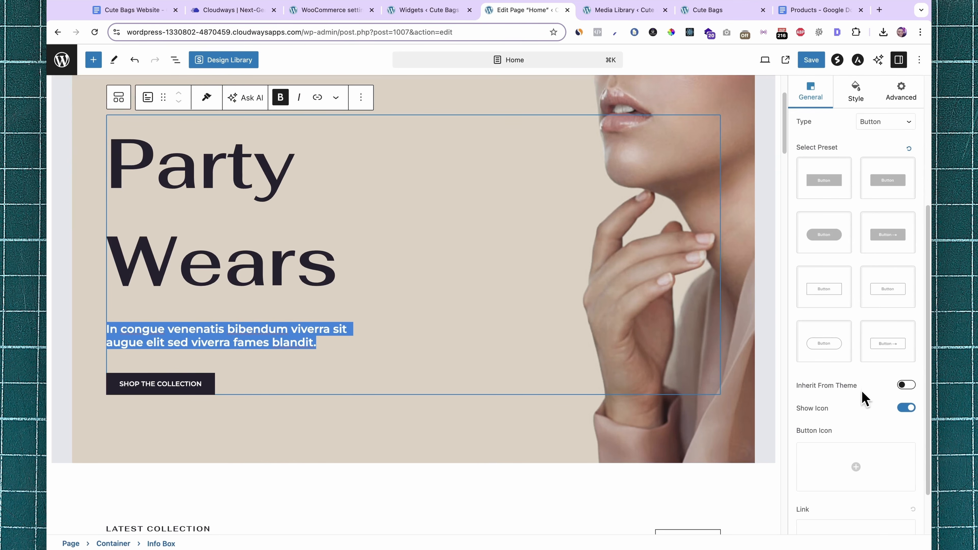
{"action": "scroll", "coordinate": [850, 321], "scroll_direction": "up", "scroll_amount": 5}
{"action": "left_click", "coordinate": [836, 273]}
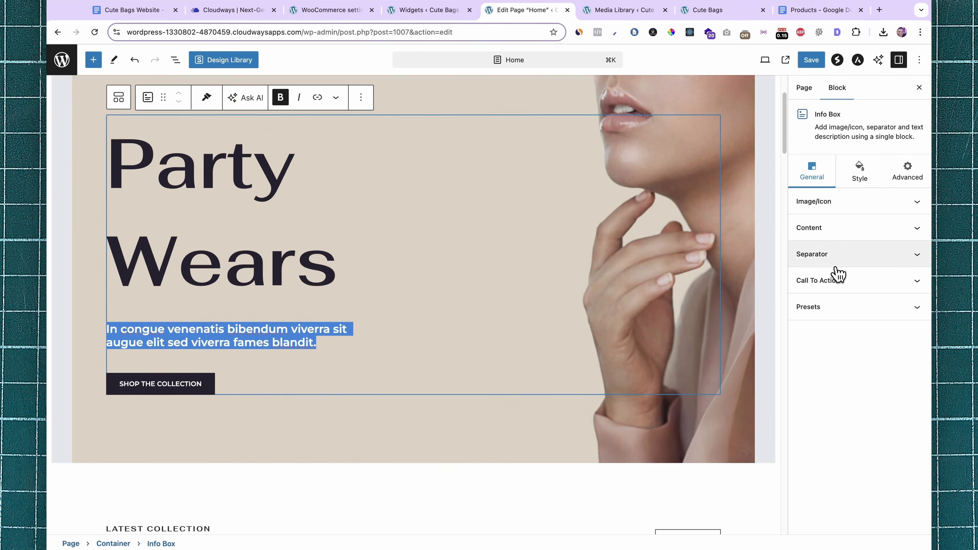
{"action": "left_click", "coordinate": [862, 173]}
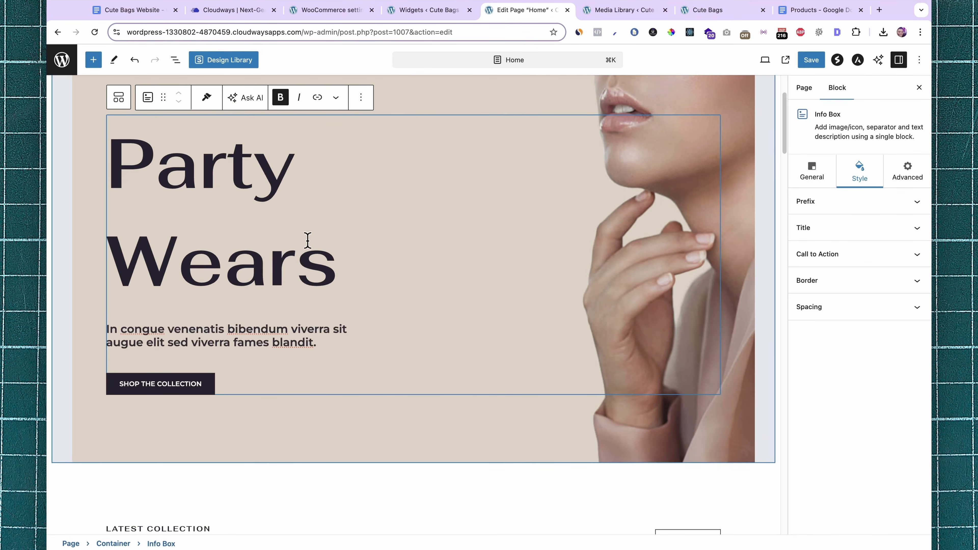
- Set the Party Wears heading prefix colour to red FB0000
{"action": "left_click", "coordinate": [844, 207]}
{"action": "left_click", "coordinate": [916, 230]}
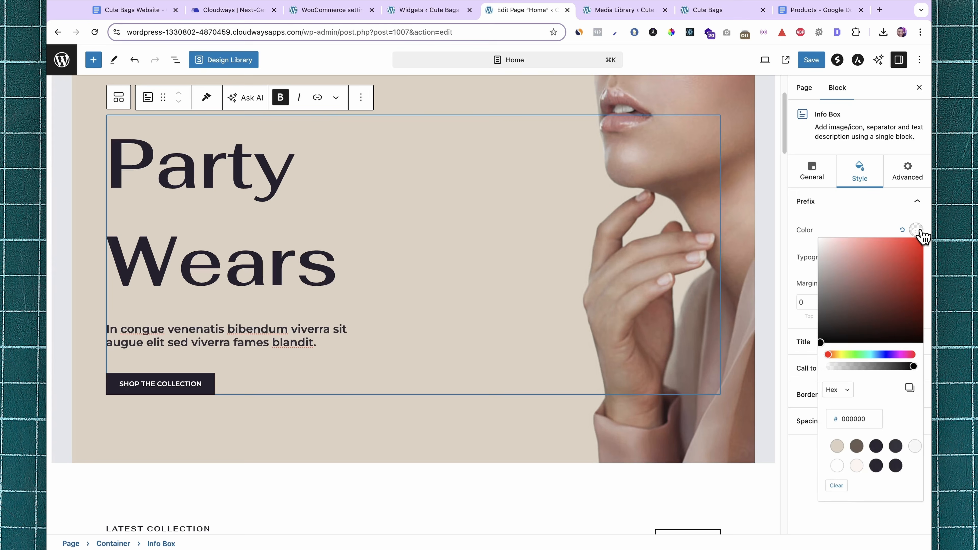
{"action": "left_click", "coordinate": [906, 239]}
{"action": "left_click_drag", "start_coordinate": [913, 238], "coordinate": [929, 240]}
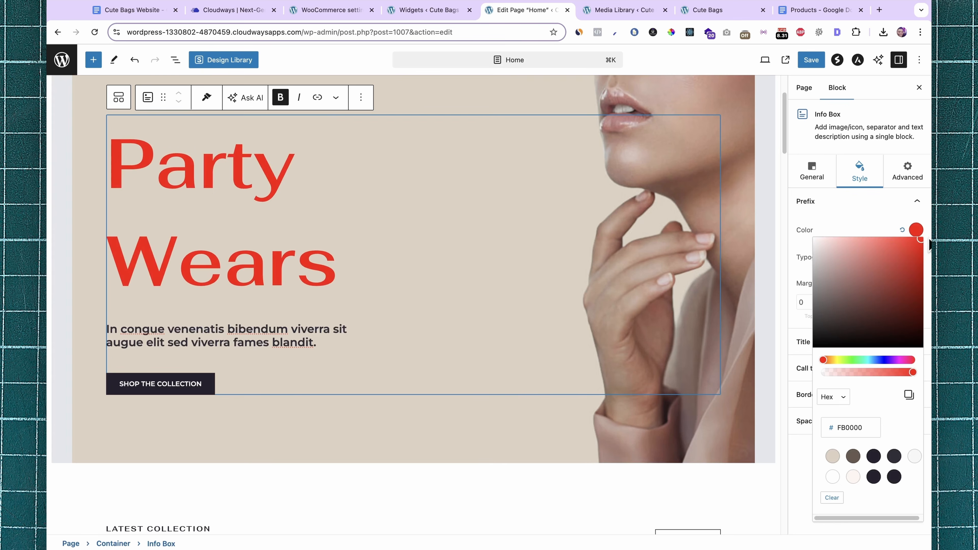
{"action": "left_click", "coordinate": [887, 216]}
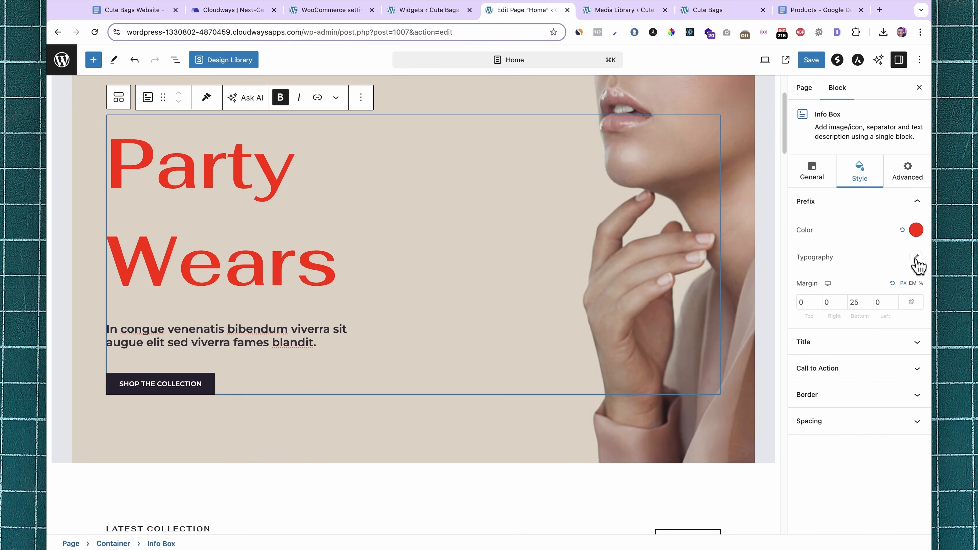
- Look through the title and call-to-action styling options
{"action": "left_click", "coordinate": [853, 343]}
{"action": "left_click", "coordinate": [849, 368]}
{"action": "scroll", "coordinate": [842, 447], "scroll_direction": "down", "scroll_amount": 4}
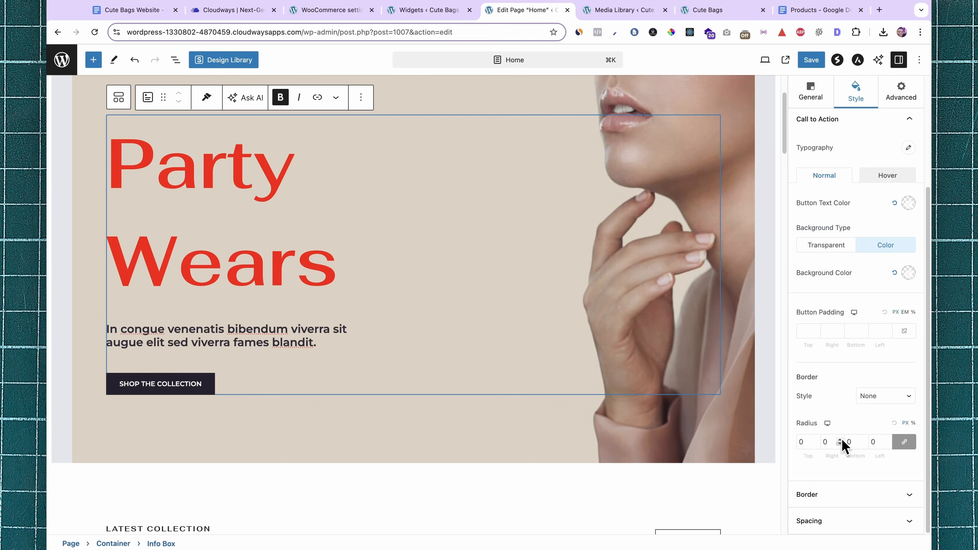
{"action": "scroll", "coordinate": [867, 157], "scroll_direction": "up", "scroll_amount": 4}
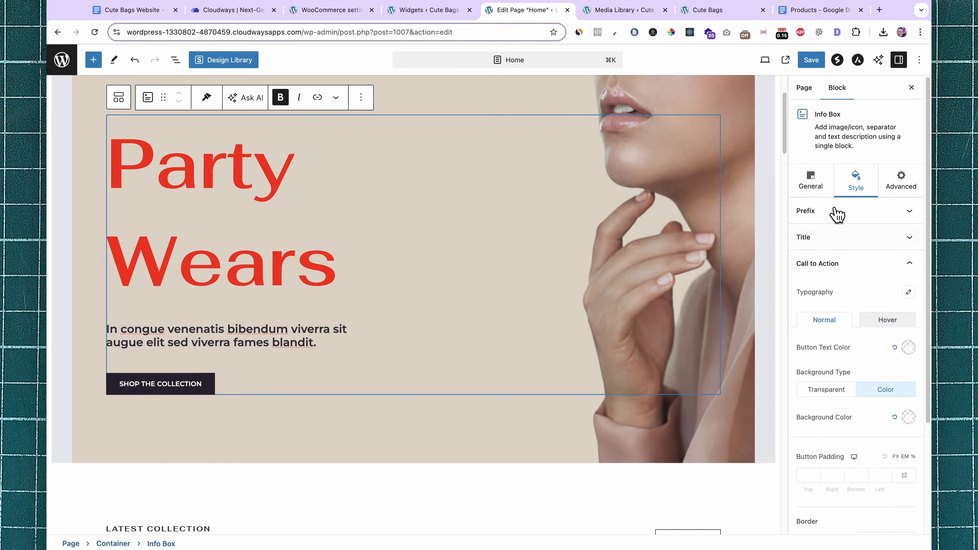
- In the Advanced settings, keep the info box's display condition at None
{"action": "left_click", "coordinate": [903, 181]}
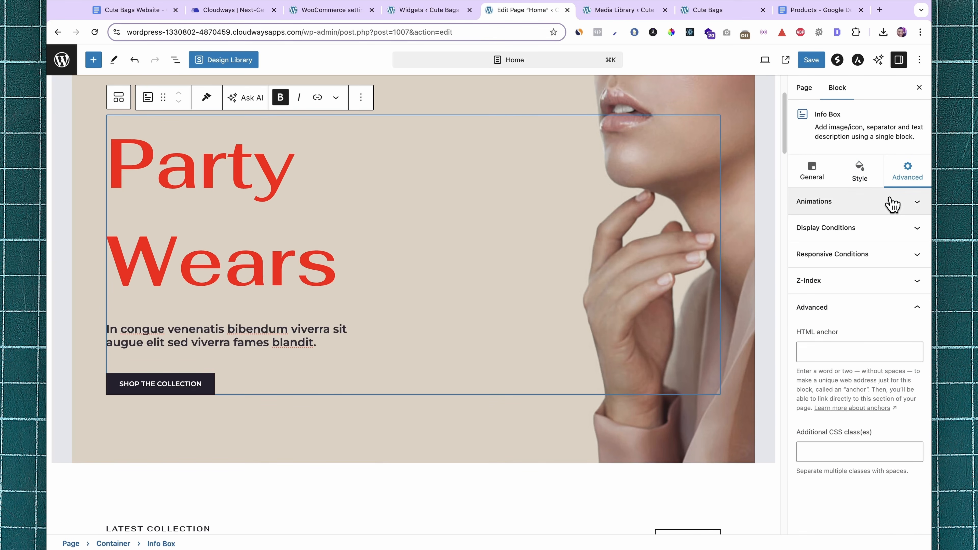
{"action": "left_click", "coordinate": [896, 234]}
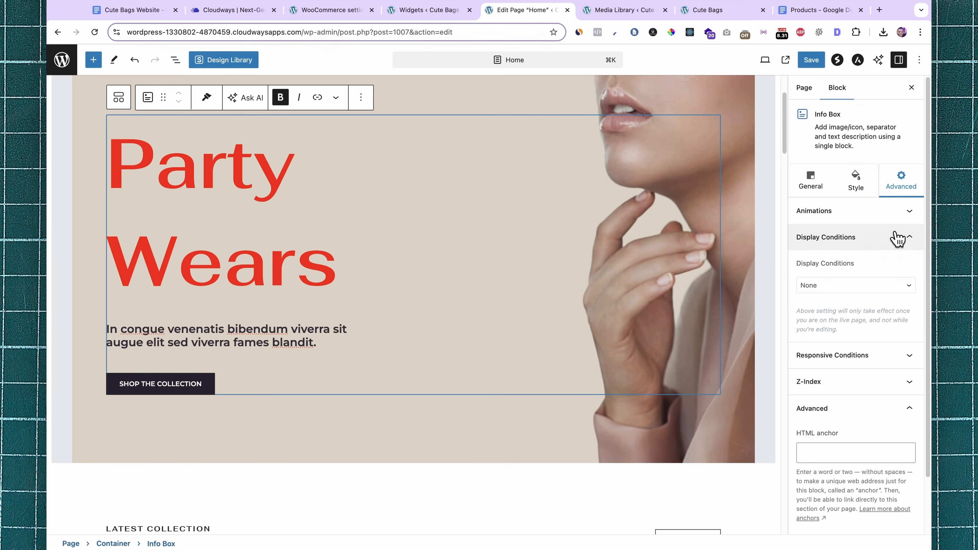
{"action": "left_click", "coordinate": [852, 288]}
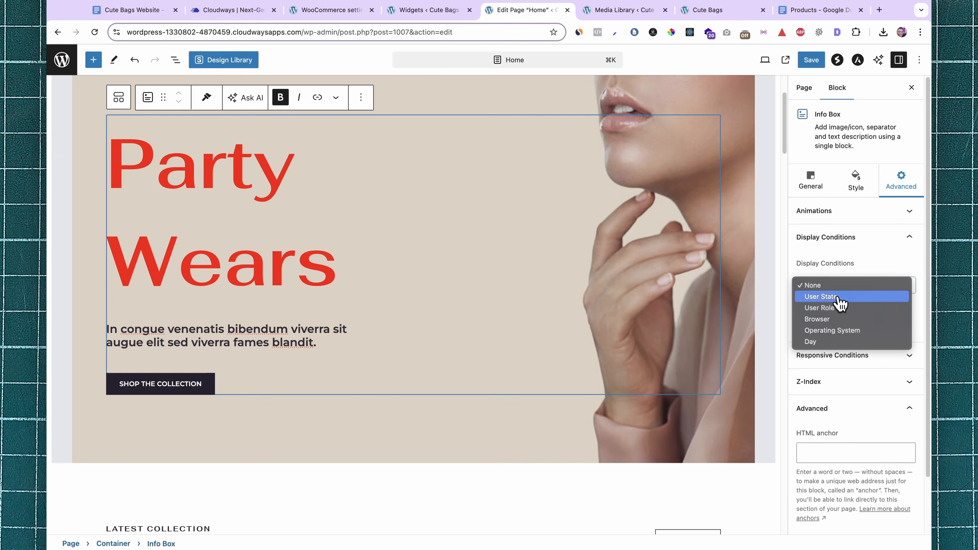
{"action": "left_click", "coordinate": [861, 240]}
- Review the responsive visibility and z-index settings, leaving the hero visible on all devices
{"action": "left_click", "coordinate": [868, 355]}
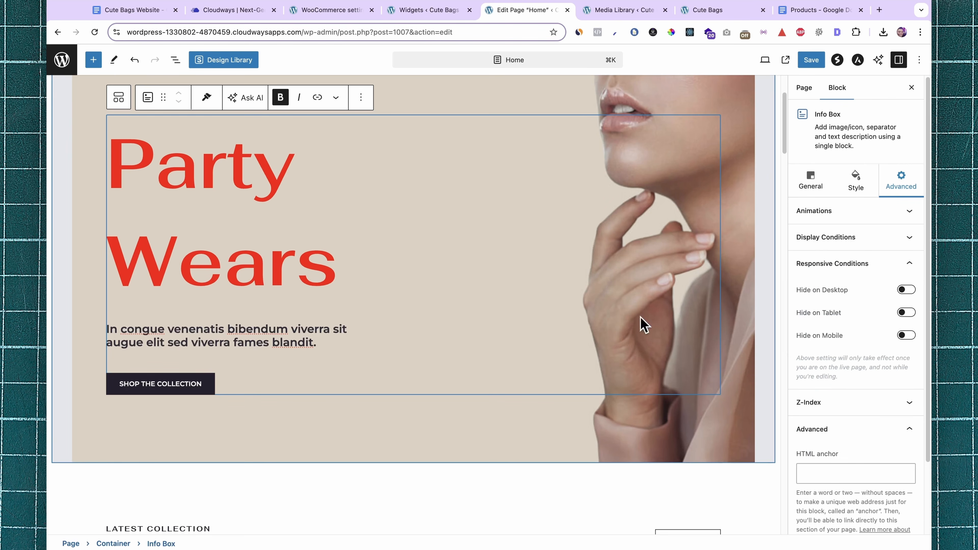
{"action": "left_click", "coordinate": [907, 335]}
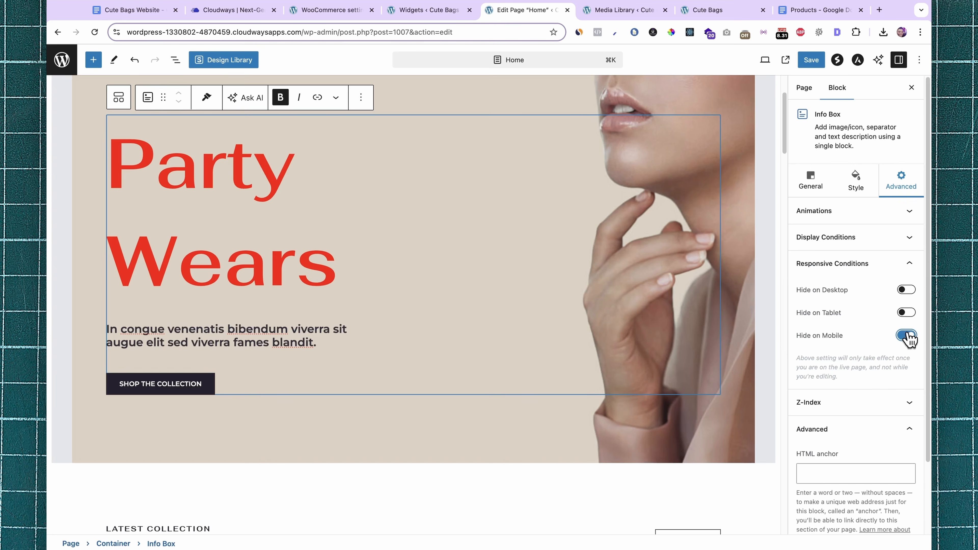
{"action": "left_click", "coordinate": [859, 265]}
{"action": "left_click", "coordinate": [840, 291]}
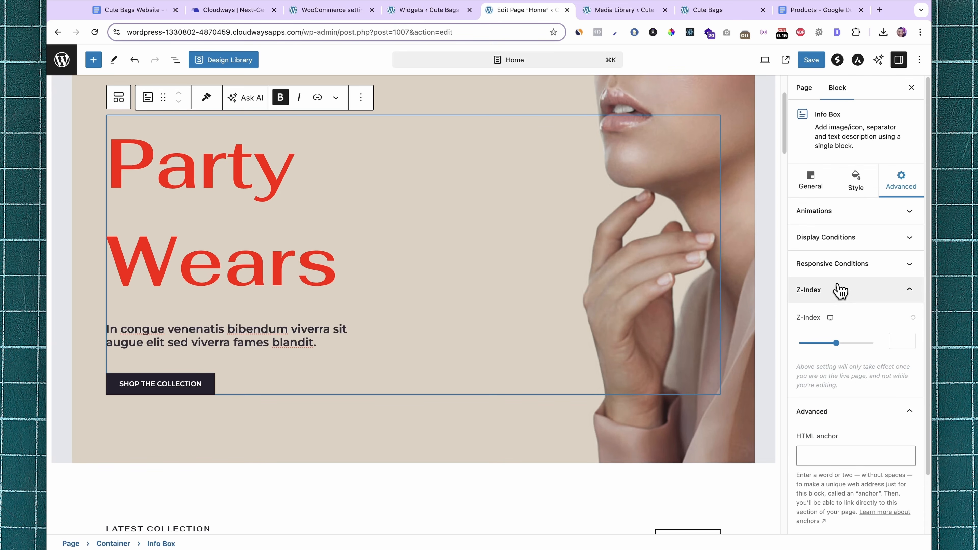
{"action": "left_click", "coordinate": [840, 291]}
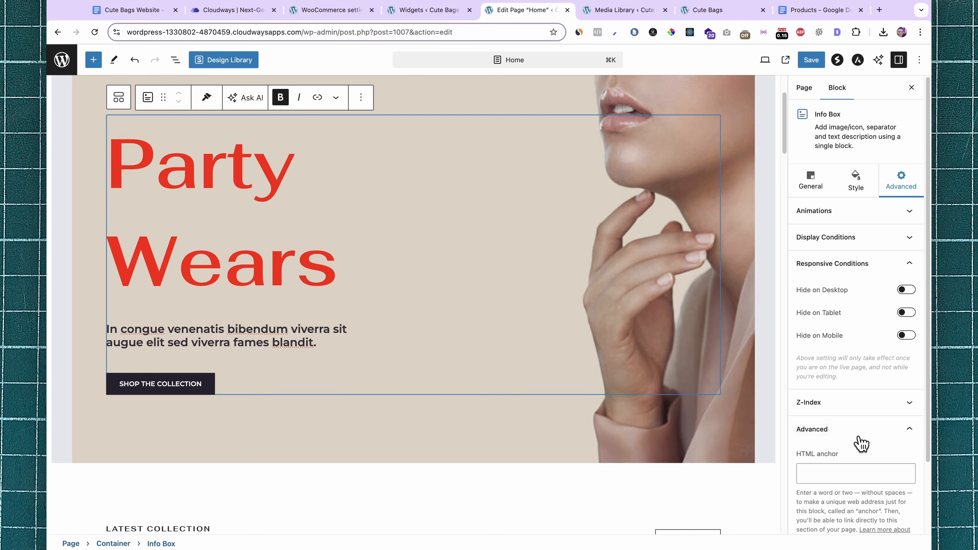
{"action": "scroll", "coordinate": [856, 444], "scroll_direction": "down", "scroll_amount": 3}
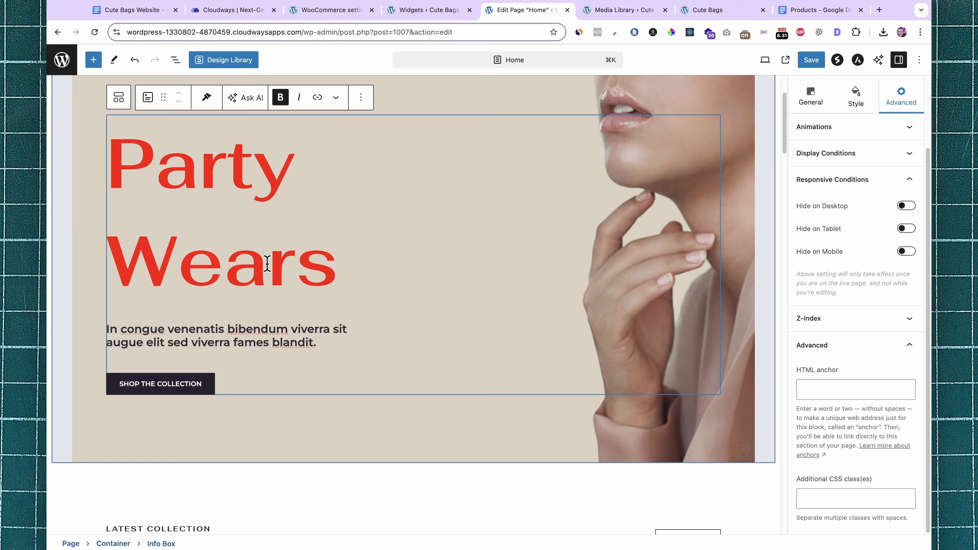
{"action": "scroll", "coordinate": [353, 247], "scroll_direction": "up", "scroll_amount": 3}
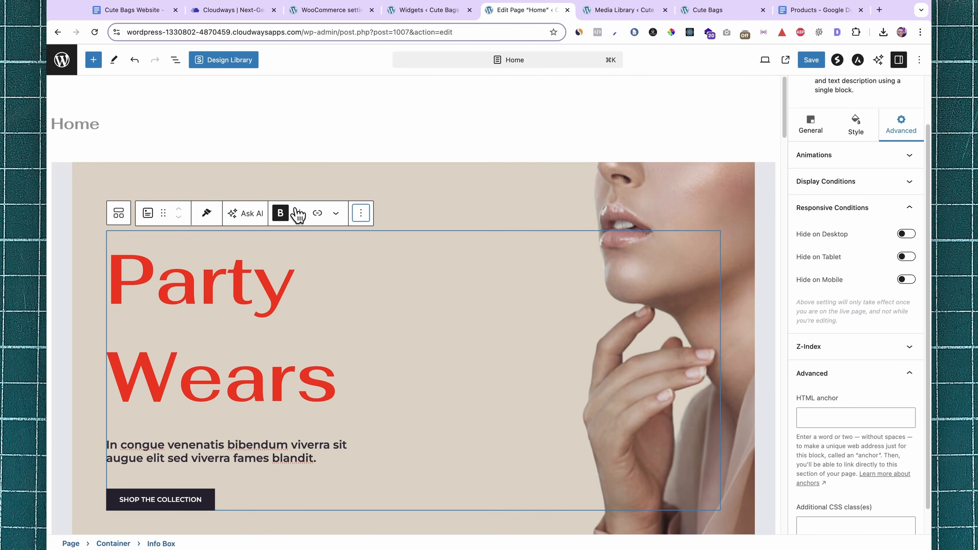
{"action": "key", "text": "super+a"}
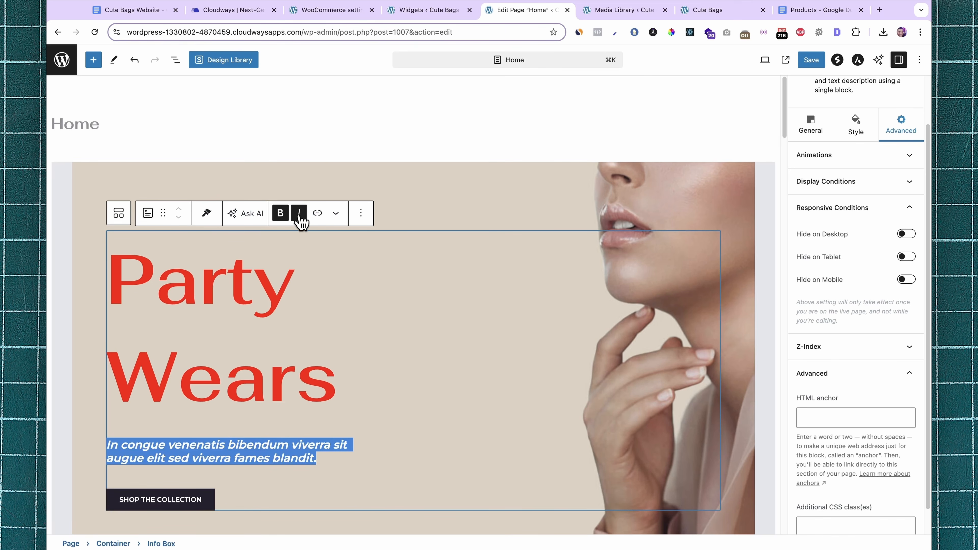
{"action": "left_click", "coordinate": [300, 215]}
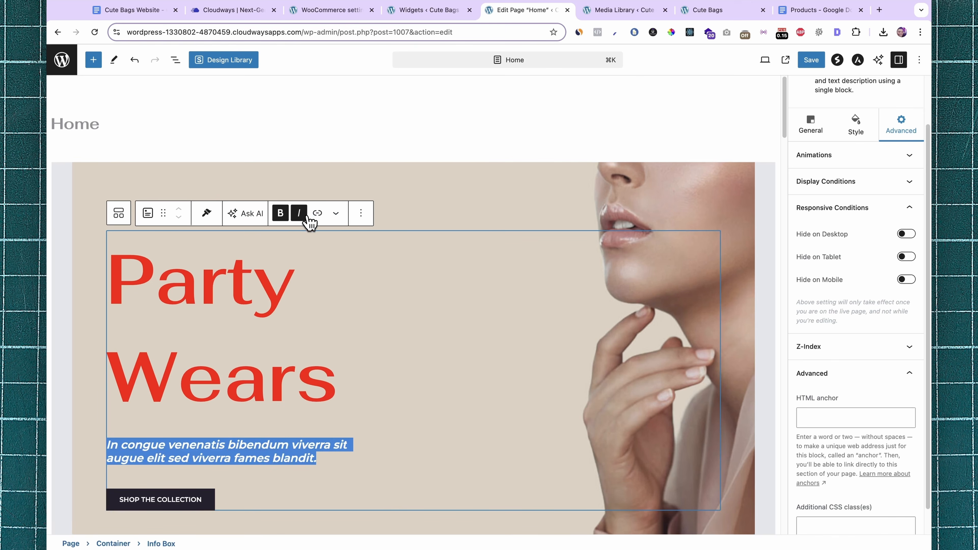
{"action": "left_click", "coordinate": [336, 214]}
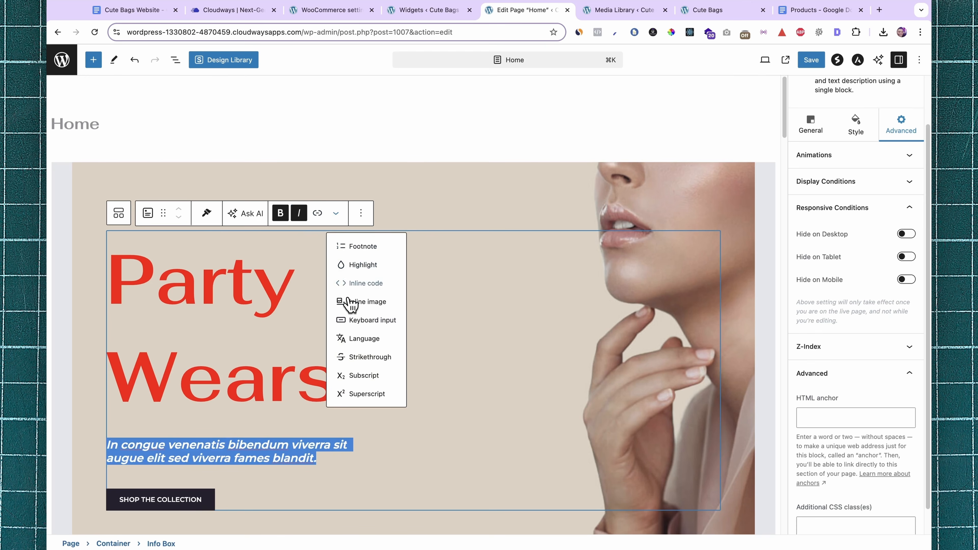
{"action": "left_click", "coordinate": [362, 214]}
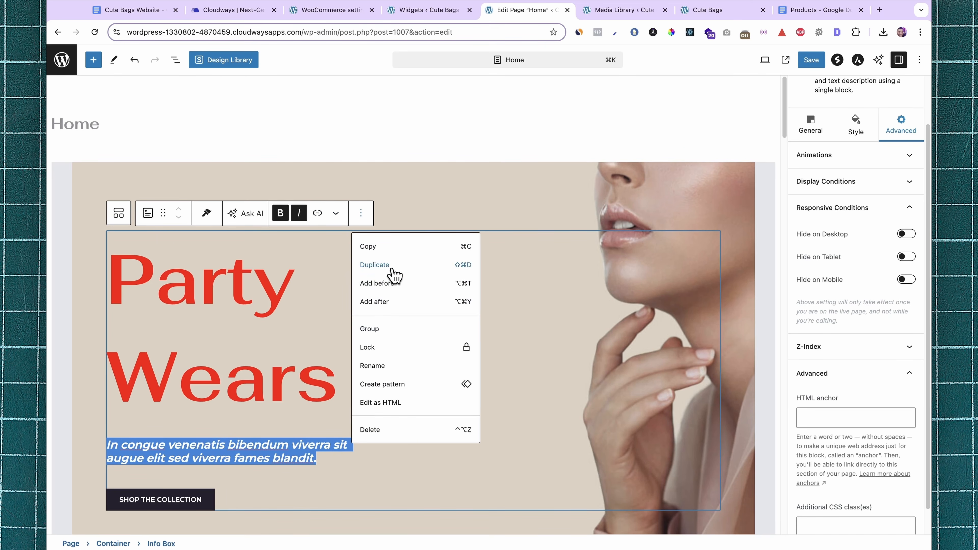
{"action": "left_click", "coordinate": [405, 195]}
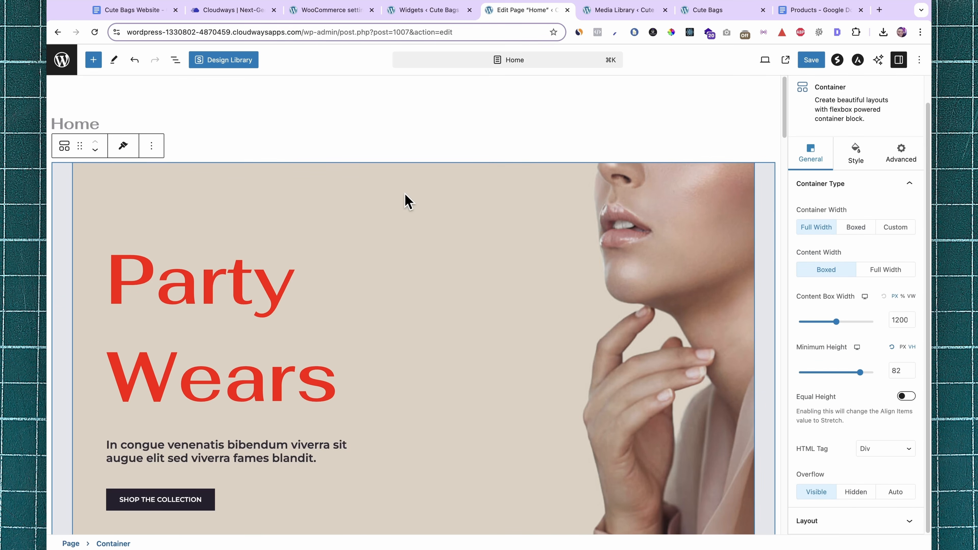
{"action": "scroll", "coordinate": [328, 250], "scroll_direction": "down", "scroll_amount": 1}
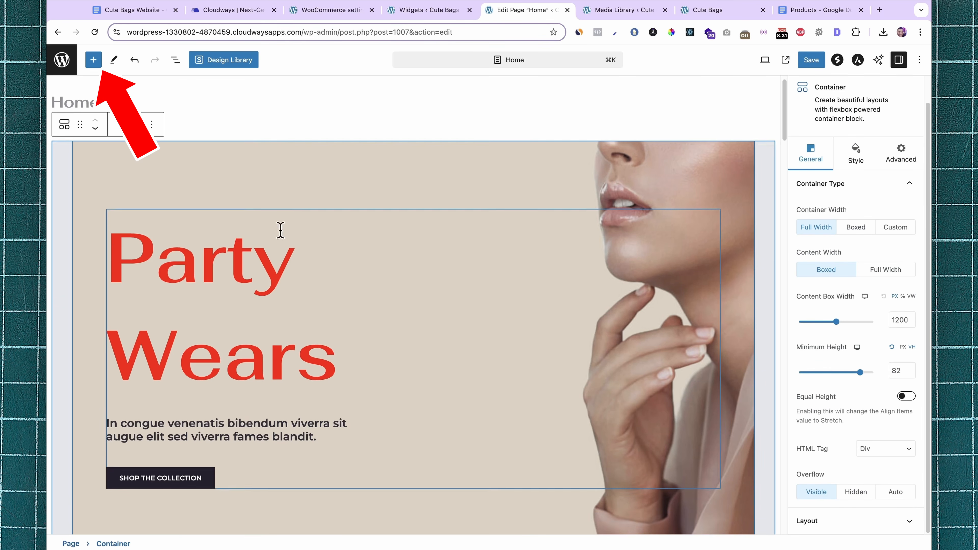
{"action": "left_click", "coordinate": [94, 59]}
{"action": "scroll", "coordinate": [405, 260], "scroll_direction": "down", "scroll_amount": 6}
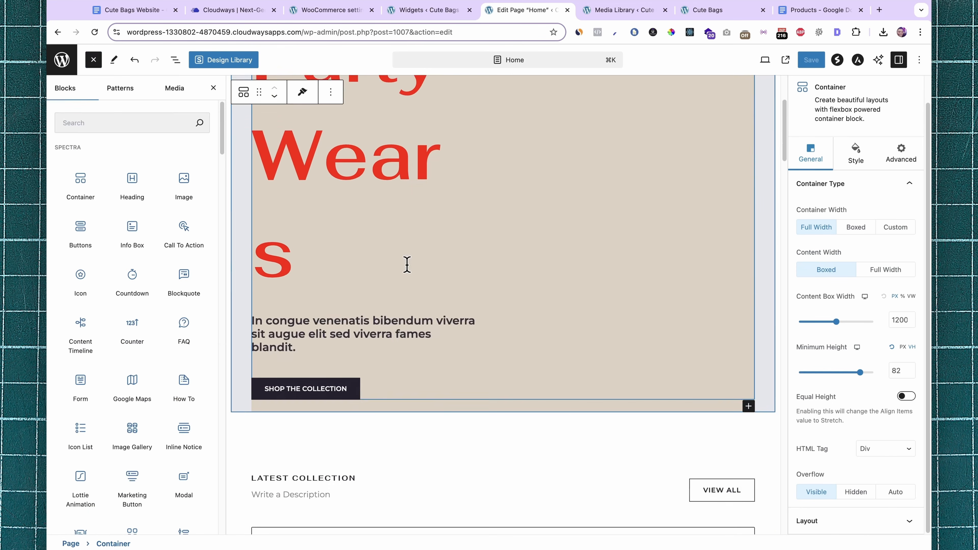
{"action": "mouse_move", "coordinate": [185, 189]}
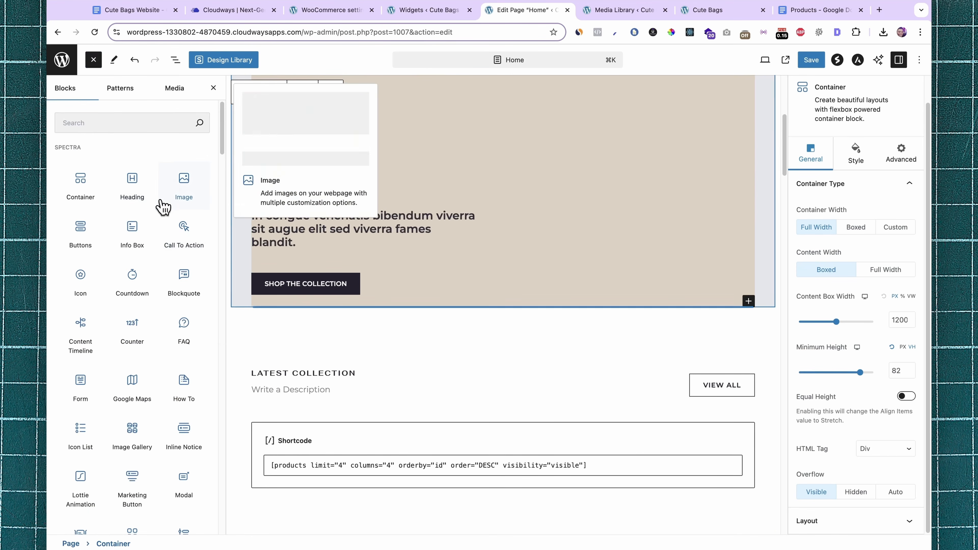
{"action": "left_click_drag", "start_coordinate": [182, 183], "coordinate": [443, 325]}
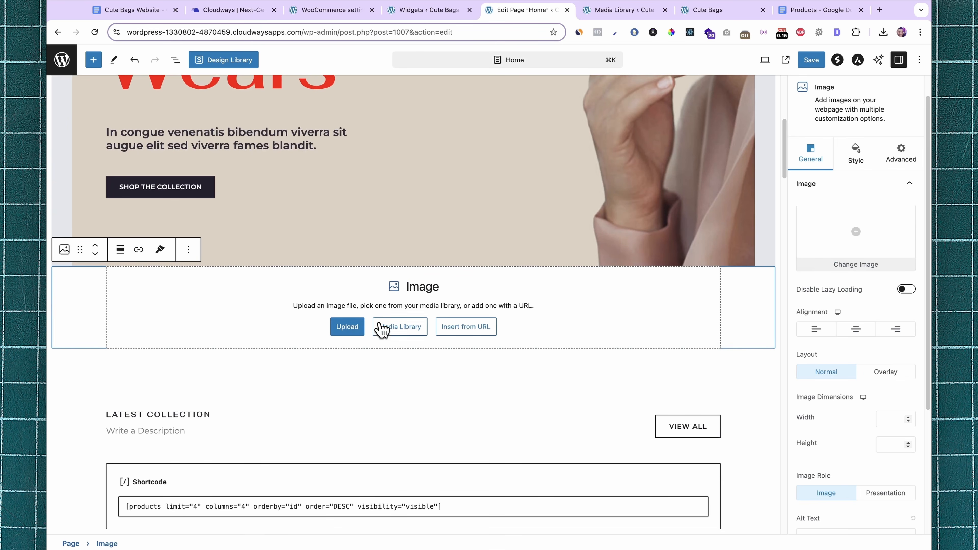
{"action": "left_click", "coordinate": [189, 250]}
{"action": "left_click", "coordinate": [218, 534]}
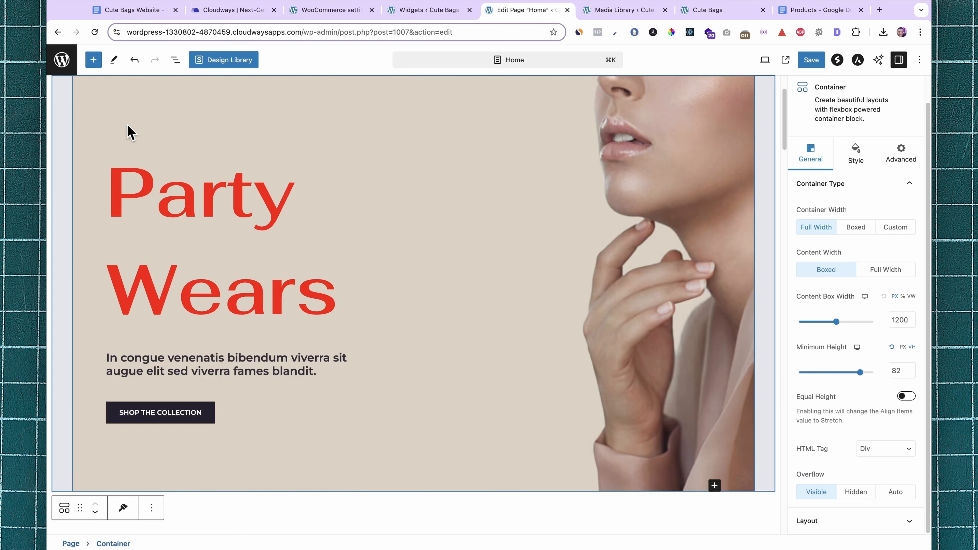
{"action": "left_click", "coordinate": [93, 60]}
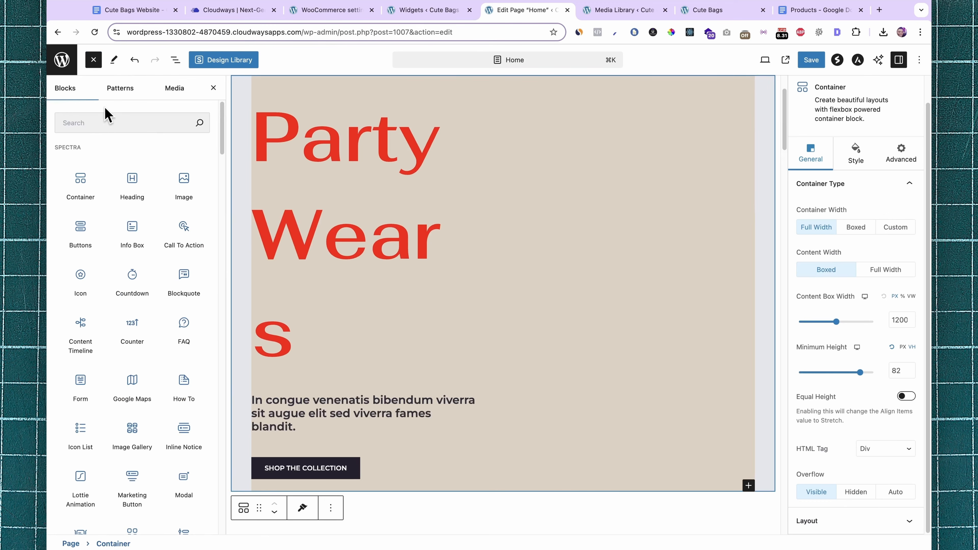
{"action": "left_click", "coordinate": [100, 124]}
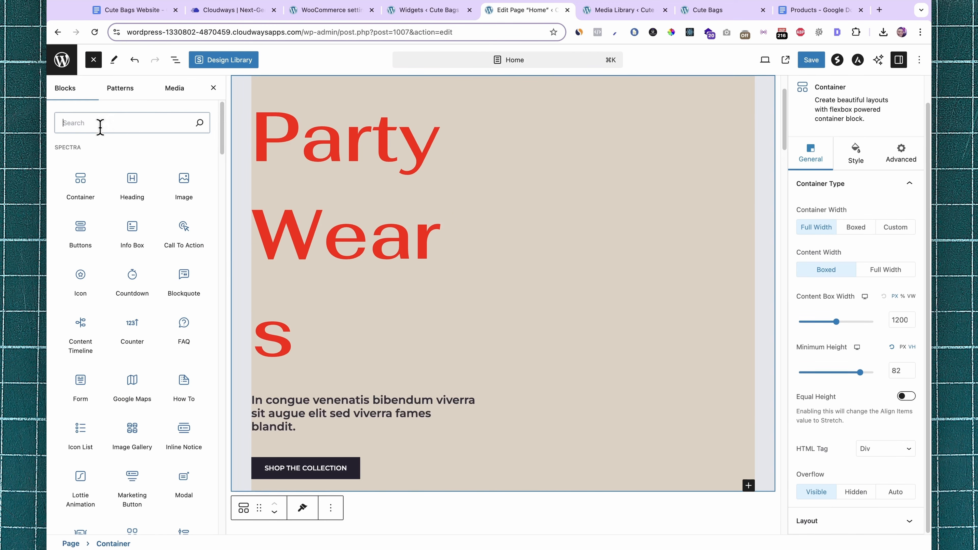
{"action": "type", "text": "button"}
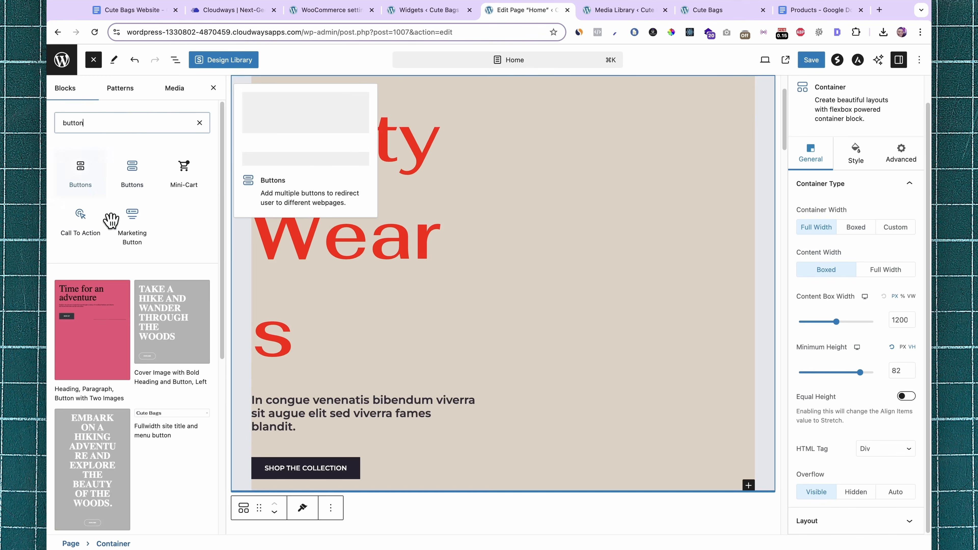
{"action": "left_click", "coordinate": [213, 88]}
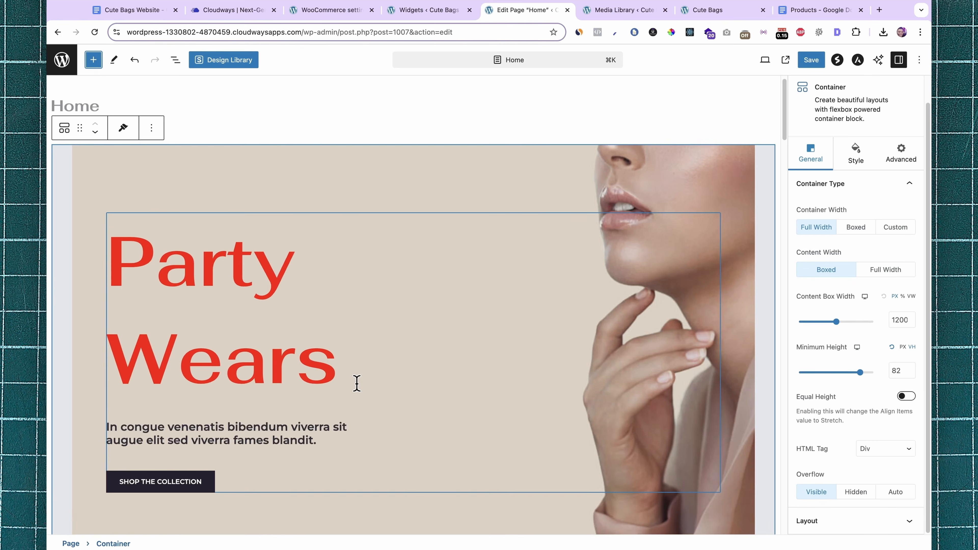
{"action": "left_click", "coordinate": [493, 245]}
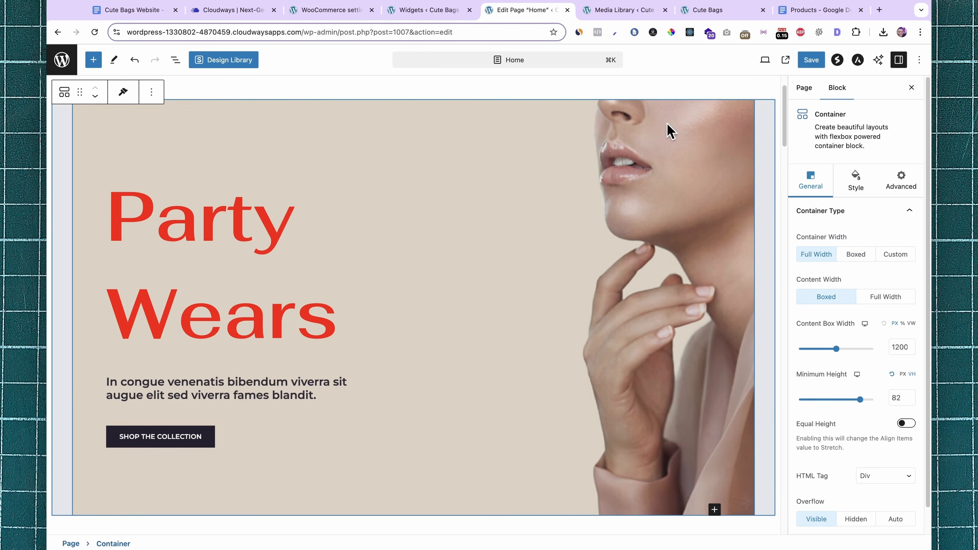
- Preview the Home page at Tablet width, then at Mobile width, scrolling through the stacked sections
{"action": "left_click", "coordinate": [765, 61]}
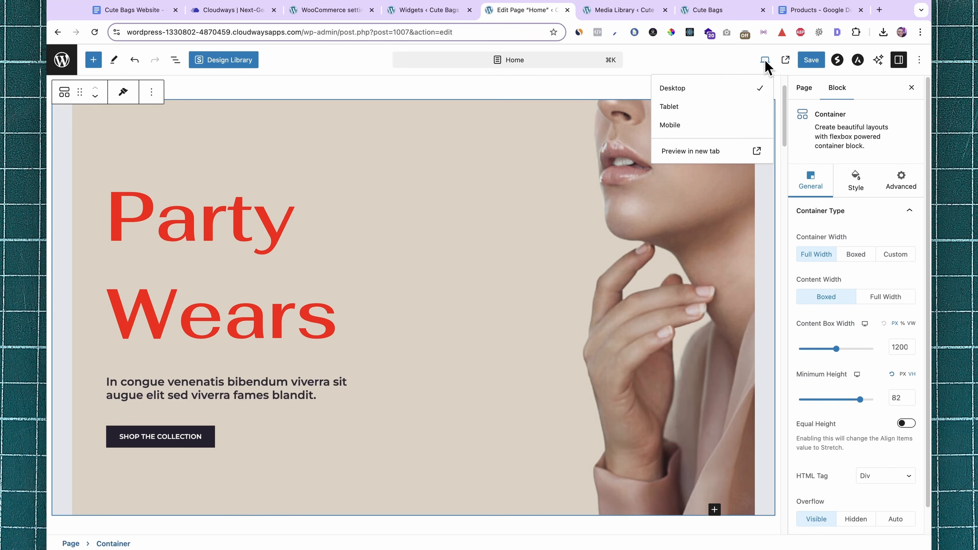
{"action": "left_click", "coordinate": [670, 108]}
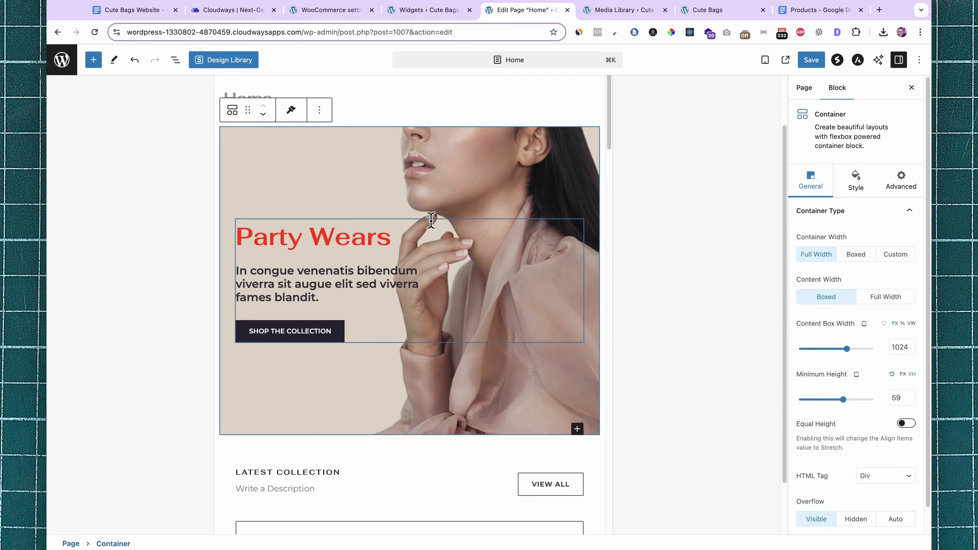
{"action": "left_click", "coordinate": [765, 60]}
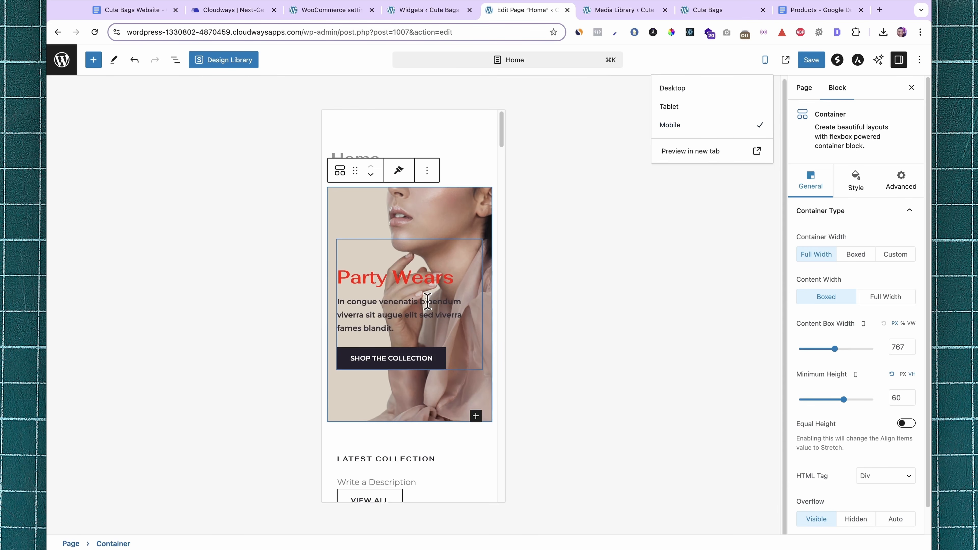
{"action": "scroll", "coordinate": [442, 330], "scroll_direction": "down", "scroll_amount": 15}
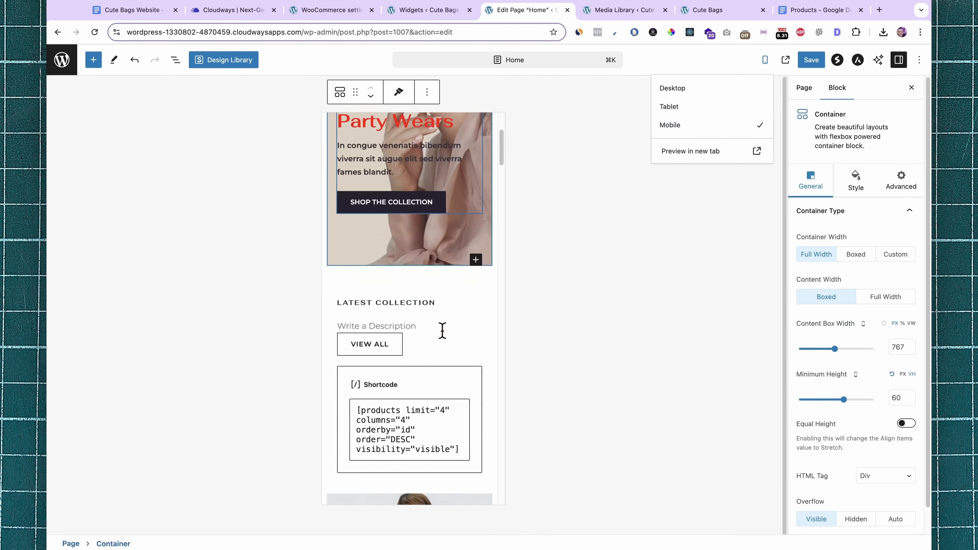
{"action": "scroll", "coordinate": [445, 337], "scroll_direction": "up", "scroll_amount": 10}
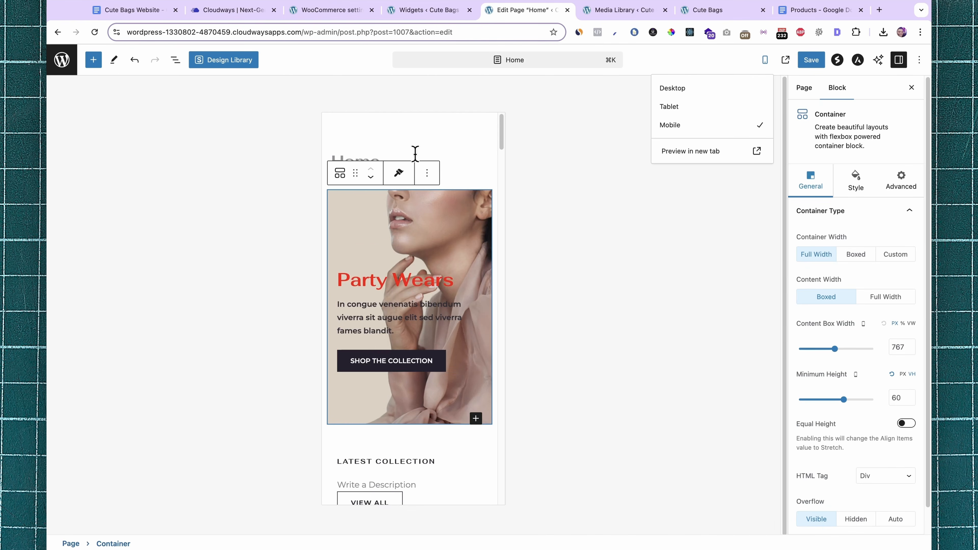
{"action": "scroll", "coordinate": [430, 370], "scroll_direction": "down", "scroll_amount": 5}
{"action": "scroll", "coordinate": [429, 366], "scroll_direction": "down", "scroll_amount": 2}
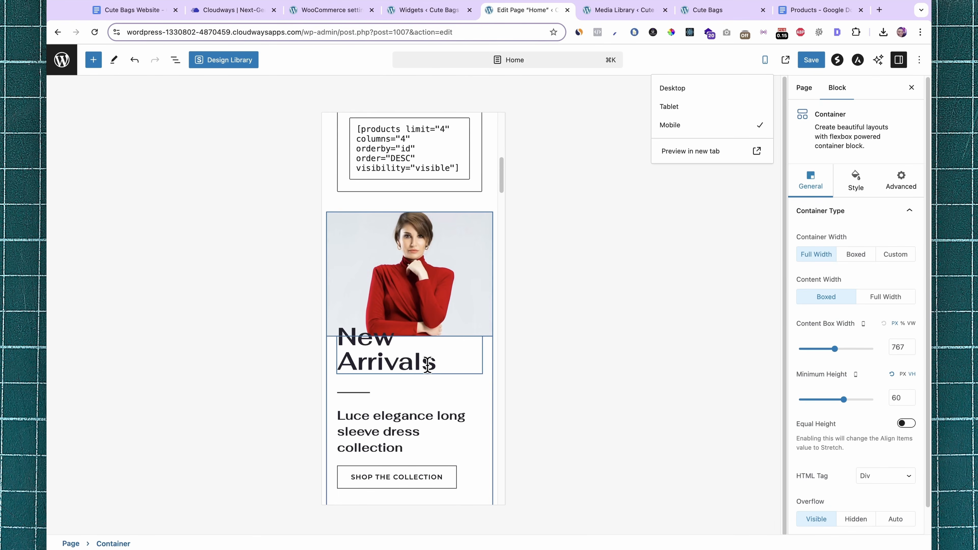
{"action": "scroll", "coordinate": [427, 364], "scroll_direction": "down", "scroll_amount": 8}
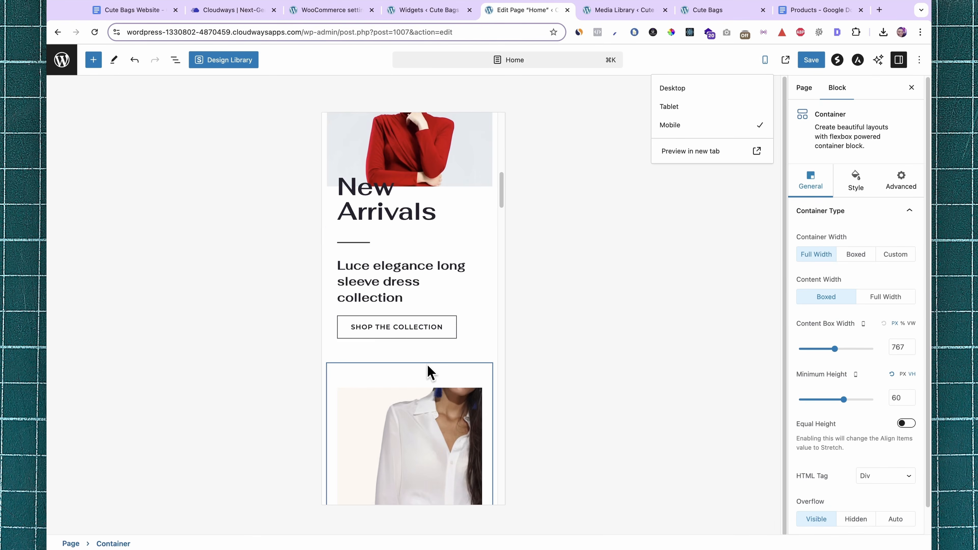
{"action": "scroll", "coordinate": [428, 363], "scroll_direction": "down", "scroll_amount": 20}
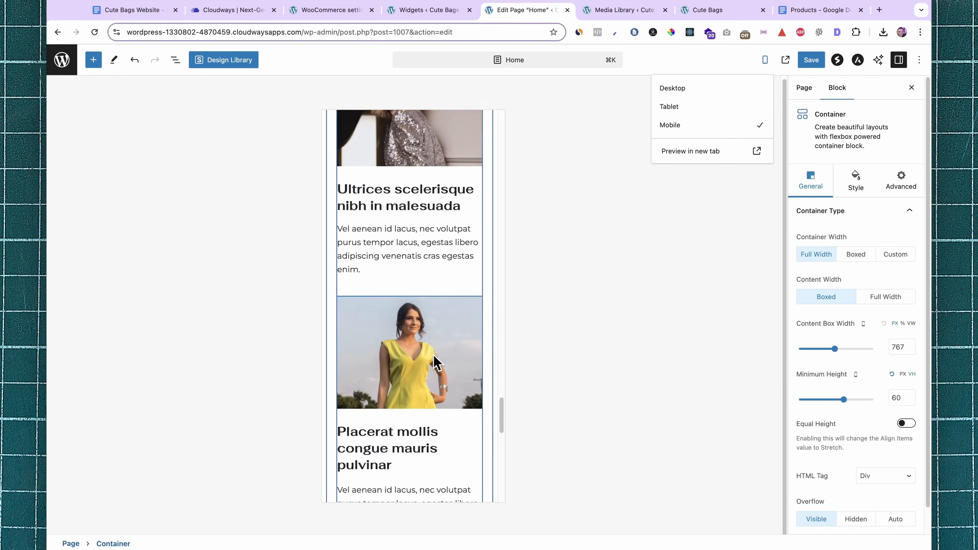
{"action": "scroll", "coordinate": [434, 361], "scroll_direction": "down", "scroll_amount": 10}
{"action": "scroll", "coordinate": [435, 363], "scroll_direction": "up", "scroll_amount": 20}
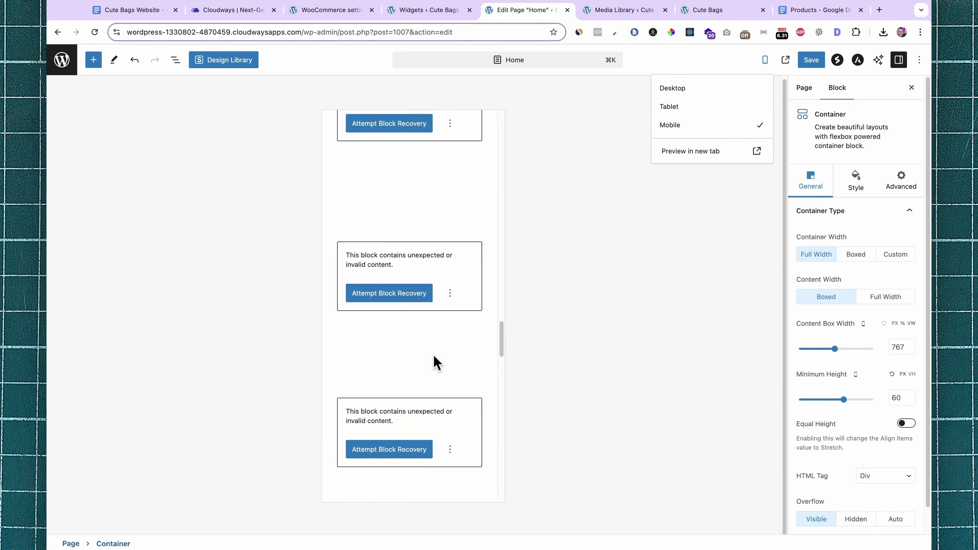
{"action": "scroll", "coordinate": [434, 362], "scroll_direction": "up", "scroll_amount": 10}
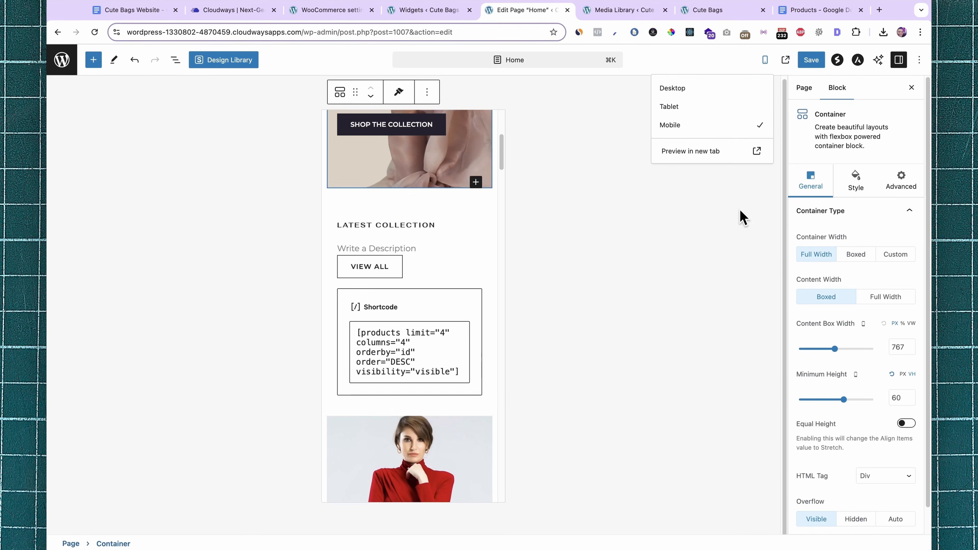
- Make the red backpack photo the hero background, with its focal point at 12% left, 48% top
{"action": "left_click", "coordinate": [682, 92]}
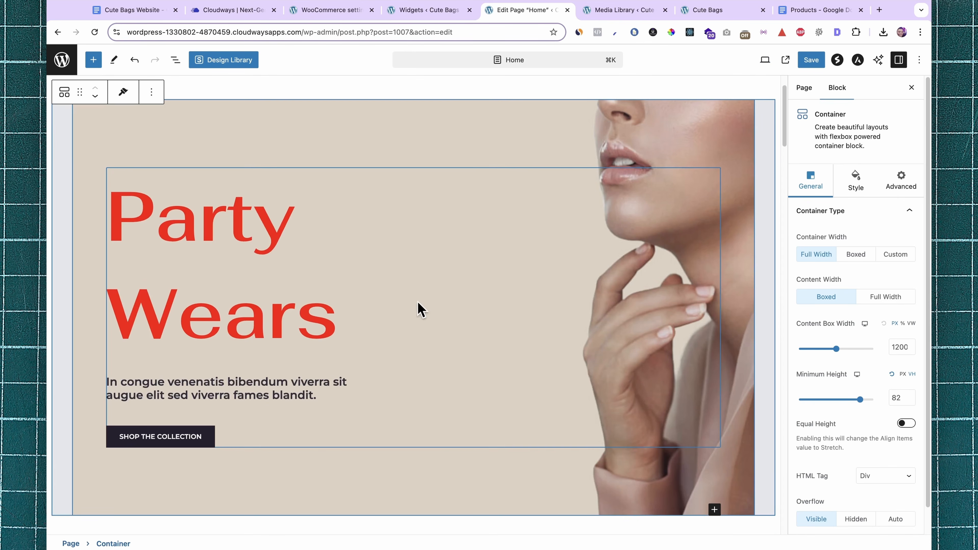
{"action": "scroll", "coordinate": [421, 310], "scroll_direction": "up", "scroll_amount": 3}
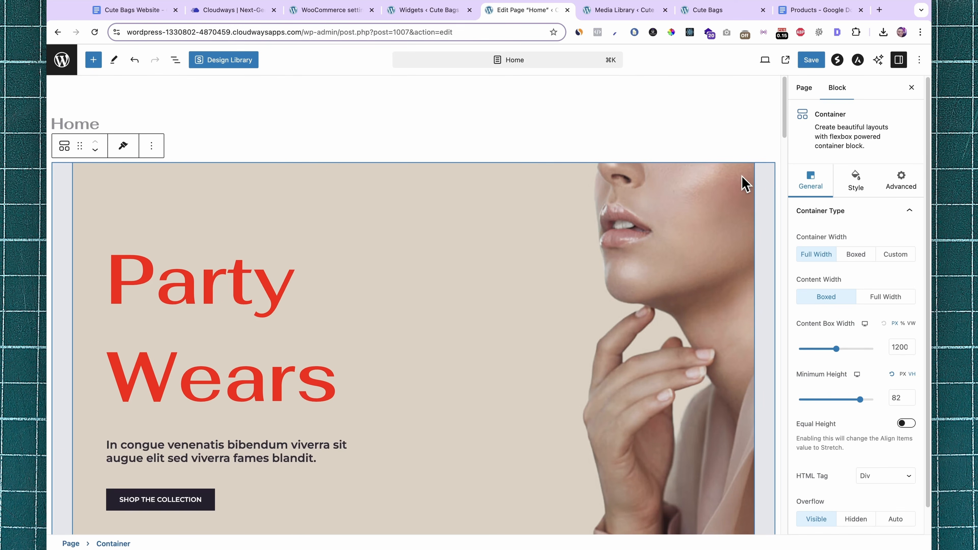
{"action": "left_click", "coordinate": [857, 182]}
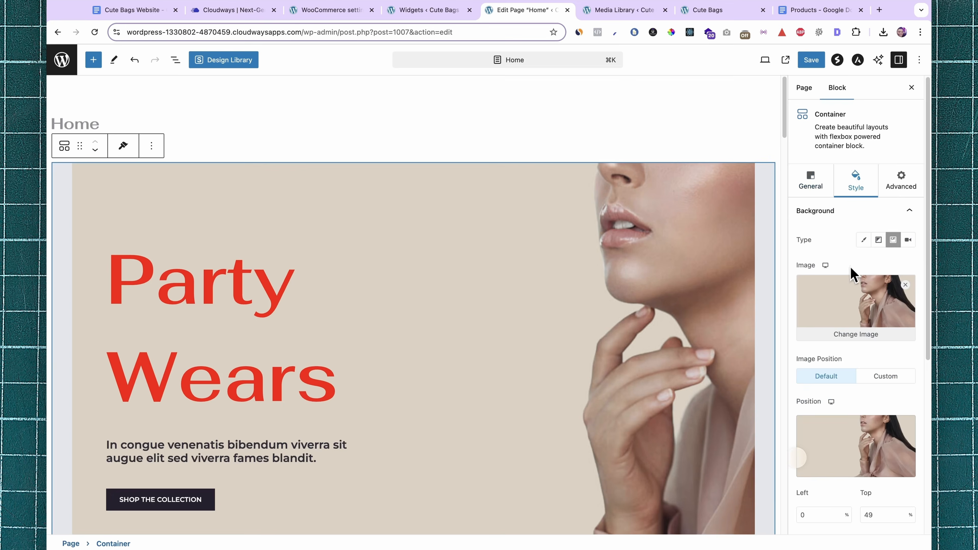
{"action": "left_click", "coordinate": [852, 335]}
{"action": "scroll", "coordinate": [635, 377], "scroll_direction": "down", "scroll_amount": 1}
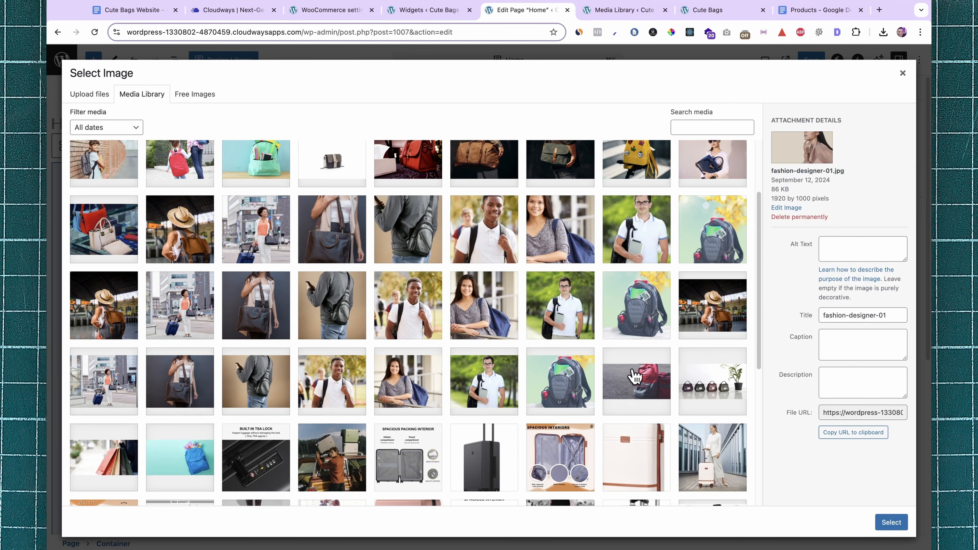
{"action": "left_click", "coordinate": [629, 396]}
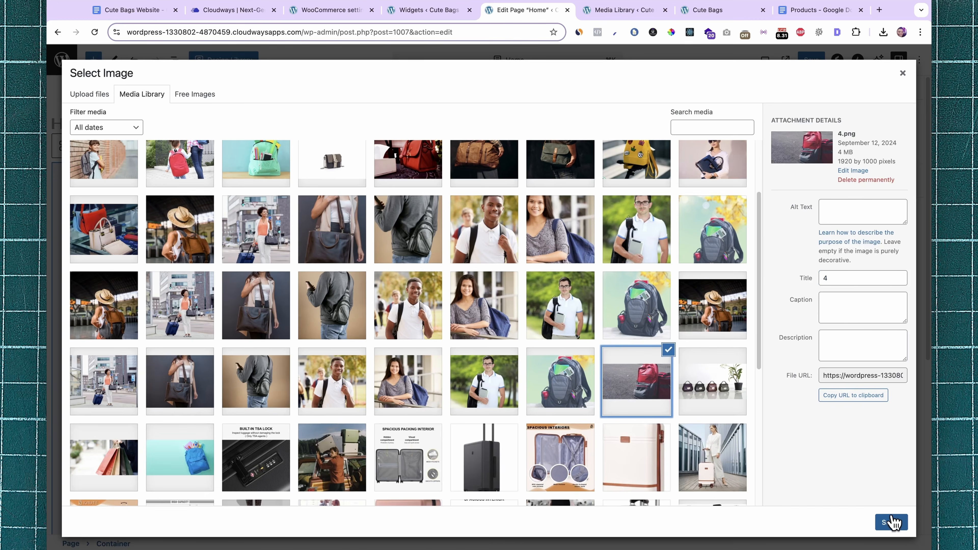
{"action": "left_click", "coordinate": [891, 522]}
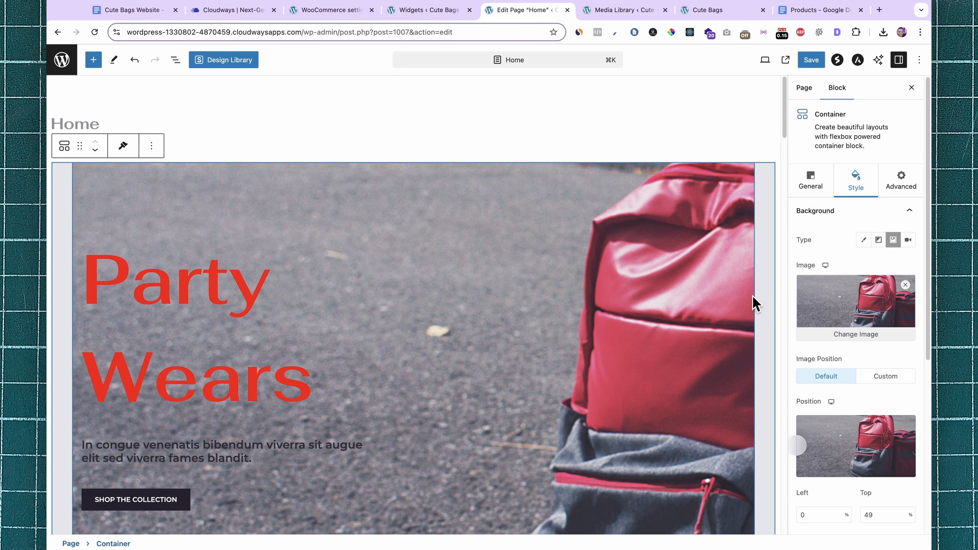
{"action": "scroll", "coordinate": [800, 349], "scroll_direction": "down", "scroll_amount": 2}
{"action": "mouse_move", "coordinate": [797, 354]}
{"action": "left_mouse_down"}
{"action": "mouse_move", "coordinate": [884, 353]}
{"action": "mouse_move", "coordinate": [839, 365]}
{"action": "mouse_move", "coordinate": [802, 355]}
{"action": "mouse_move", "coordinate": [811, 354]}
{"action": "left_mouse_up"}
- Set the hero background image size to Cover
{"action": "scroll", "coordinate": [882, 461], "scroll_direction": "down", "scroll_amount": 5}
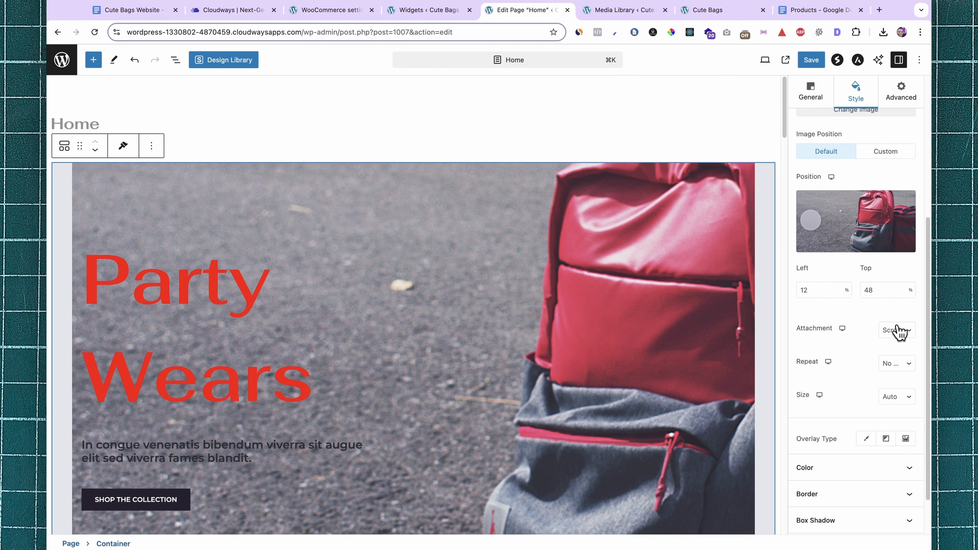
{"action": "scroll", "coordinate": [863, 397], "scroll_direction": "down", "scroll_amount": 3}
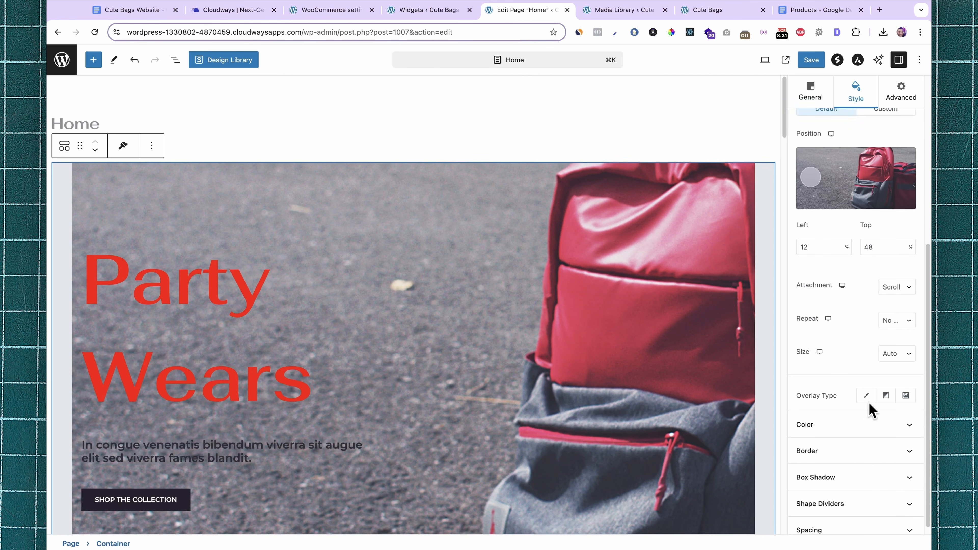
{"action": "left_click", "coordinate": [891, 354]}
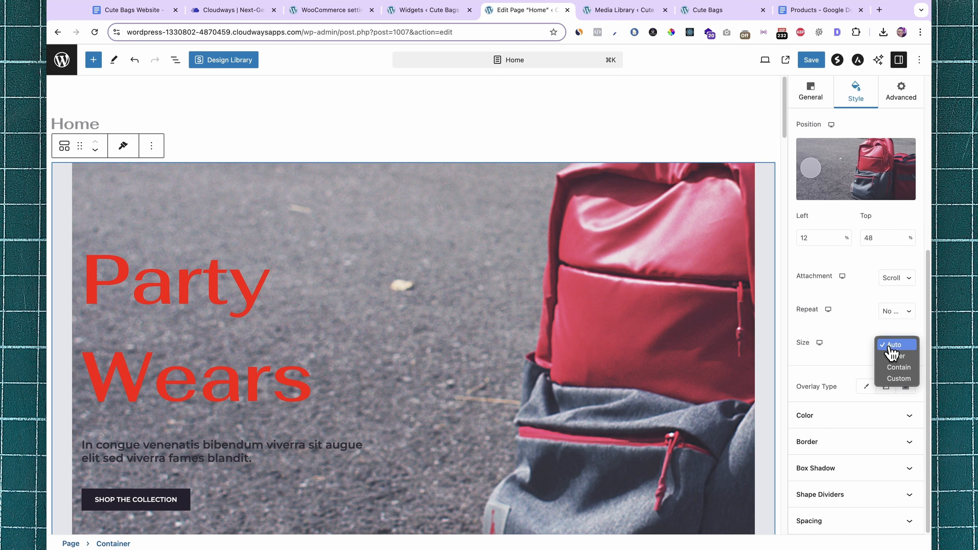
{"action": "left_click", "coordinate": [899, 357]}
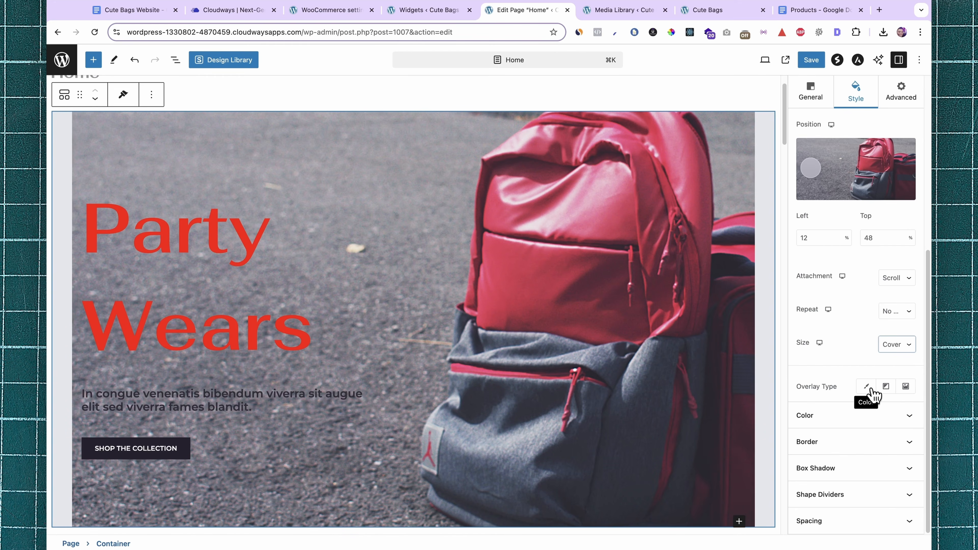
- Add a dark grey colour overlay to the hero background at 0.5 opacity
{"action": "left_click", "coordinate": [867, 387]}
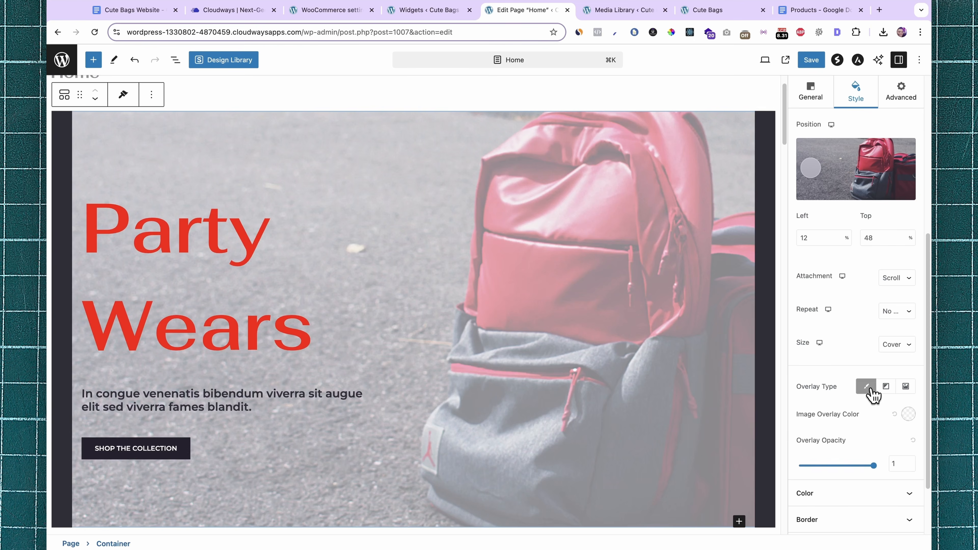
{"action": "left_click", "coordinate": [908, 416]}
{"action": "left_click_drag", "start_coordinate": [806, 222], "coordinate": [804, 223]}
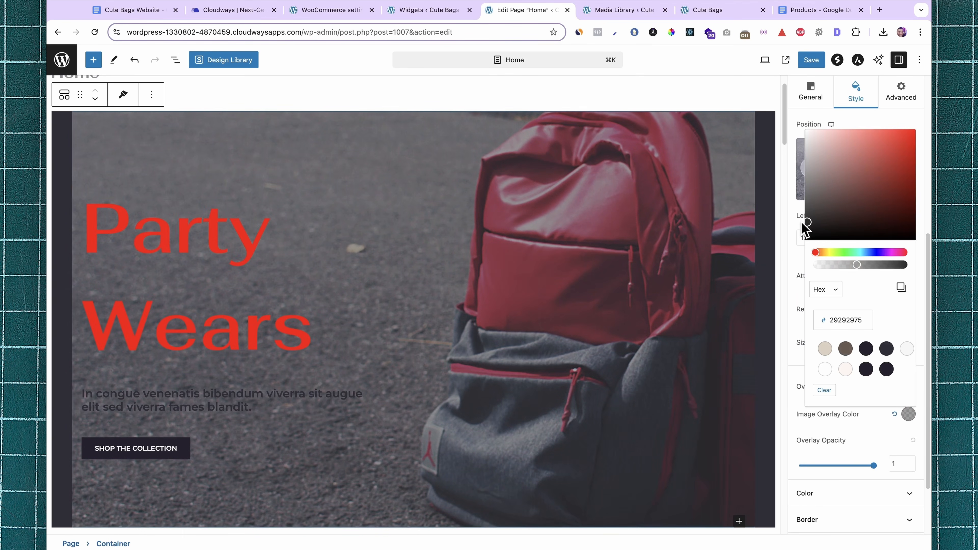
{"action": "left_click", "coordinate": [809, 403]}
{"action": "left_click_drag", "start_coordinate": [874, 466], "coordinate": [837, 468]}
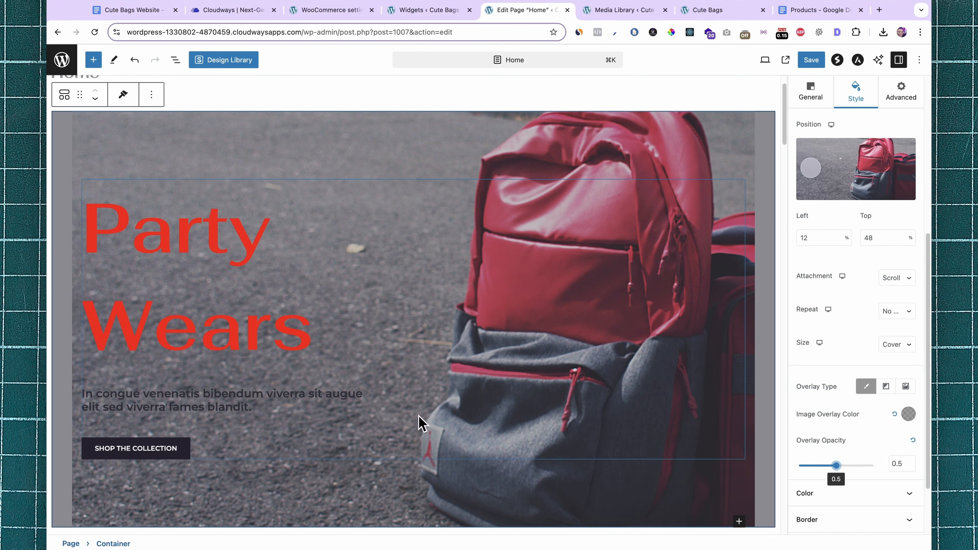
{"action": "scroll", "coordinate": [839, 467], "scroll_direction": "up", "scroll_amount": 1}
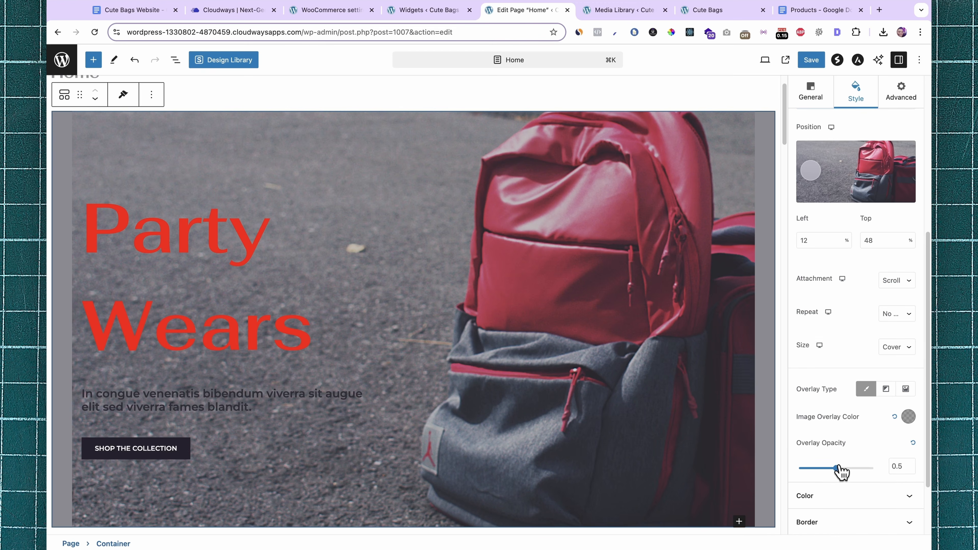
- Save the Home page, view the backpack hero on the live site, and return to the editor
{"action": "left_click", "coordinate": [807, 59]}
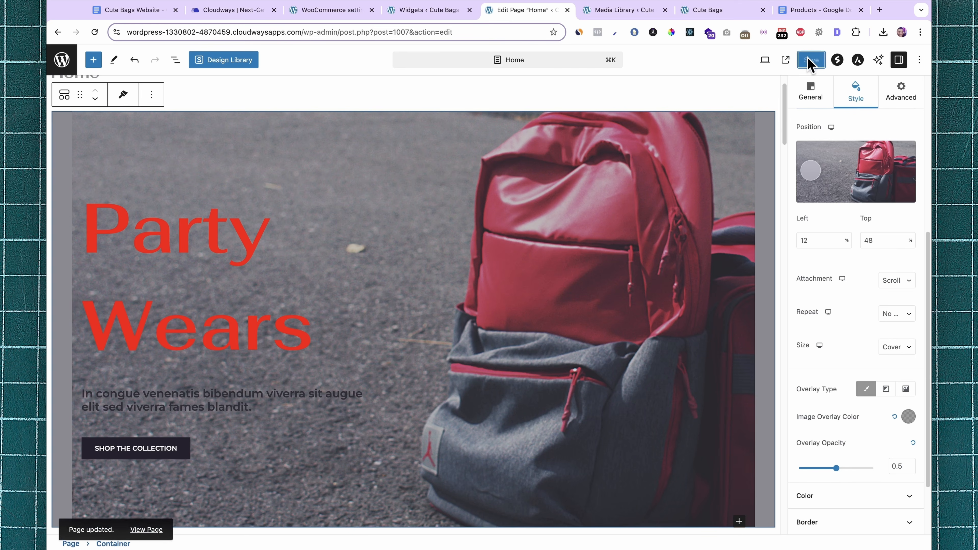
{"action": "left_click", "coordinate": [786, 62]}
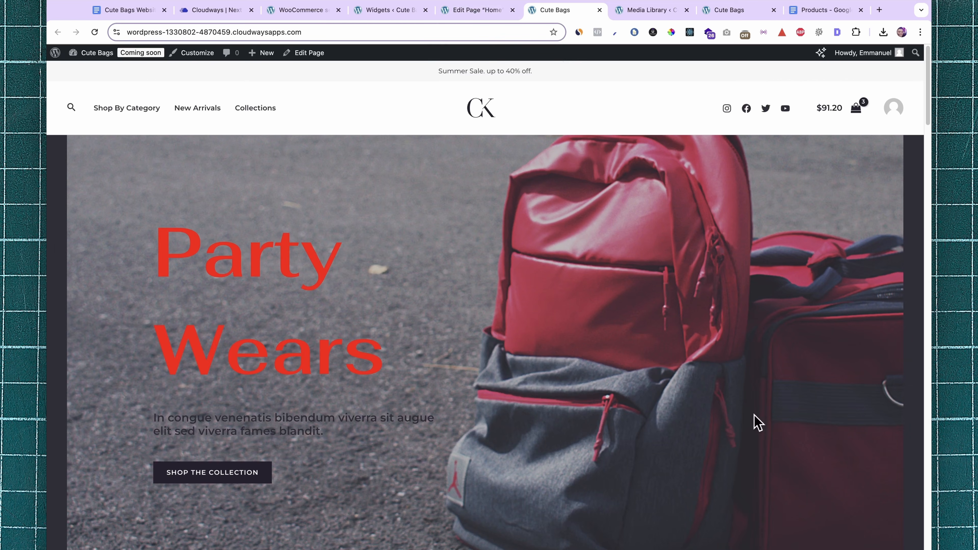
{"action": "left_click", "coordinate": [476, 12]}
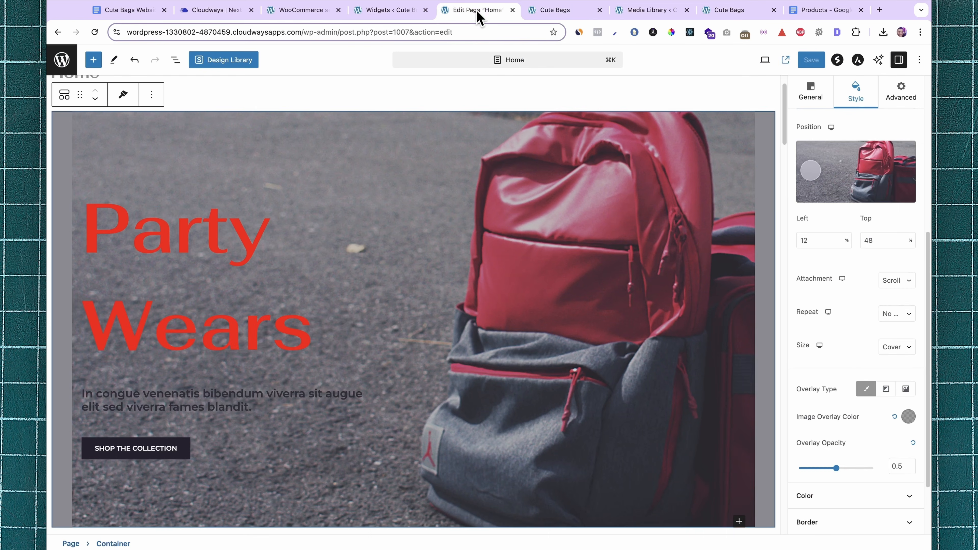
{"action": "scroll", "coordinate": [833, 350], "scroll_direction": "down", "scroll_amount": 3}
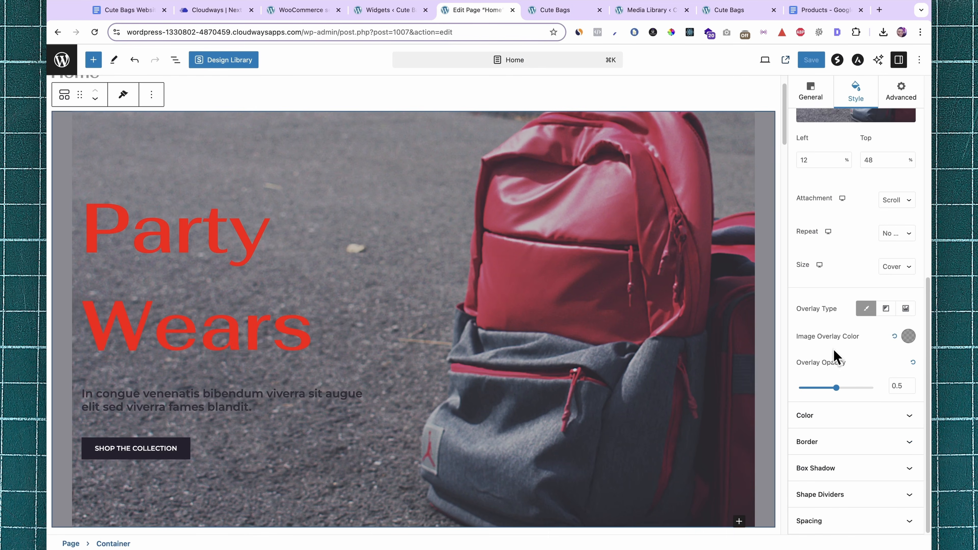
- Set the hero container's border style to None
{"action": "left_click", "coordinate": [843, 442]}
{"action": "scroll", "coordinate": [860, 479], "scroll_direction": "down", "scroll_amount": 1}
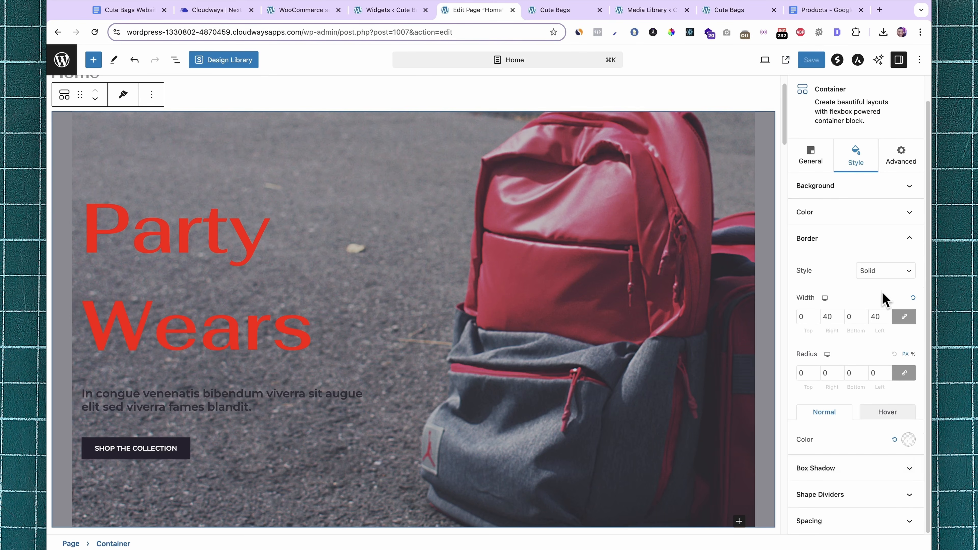
{"action": "left_click", "coordinate": [897, 277]}
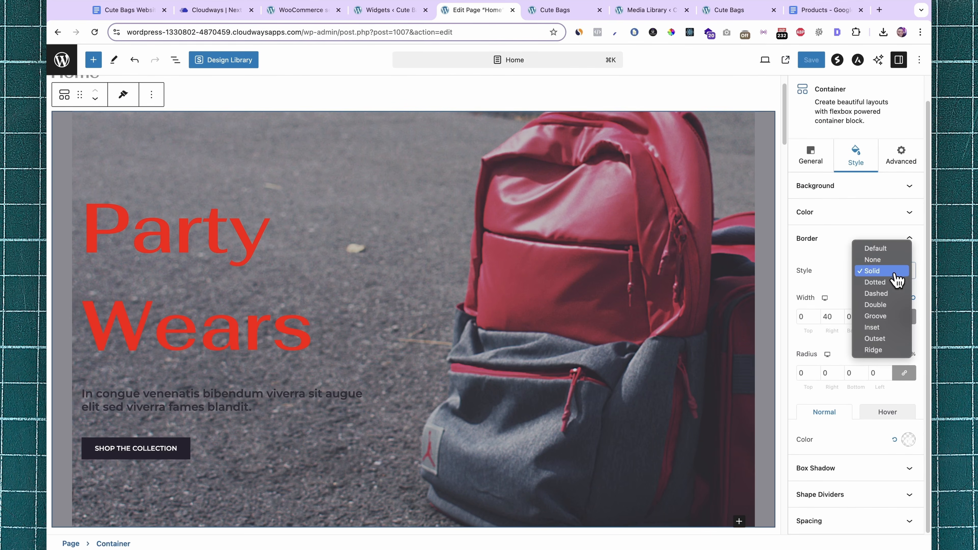
{"action": "left_click", "coordinate": [893, 265]}
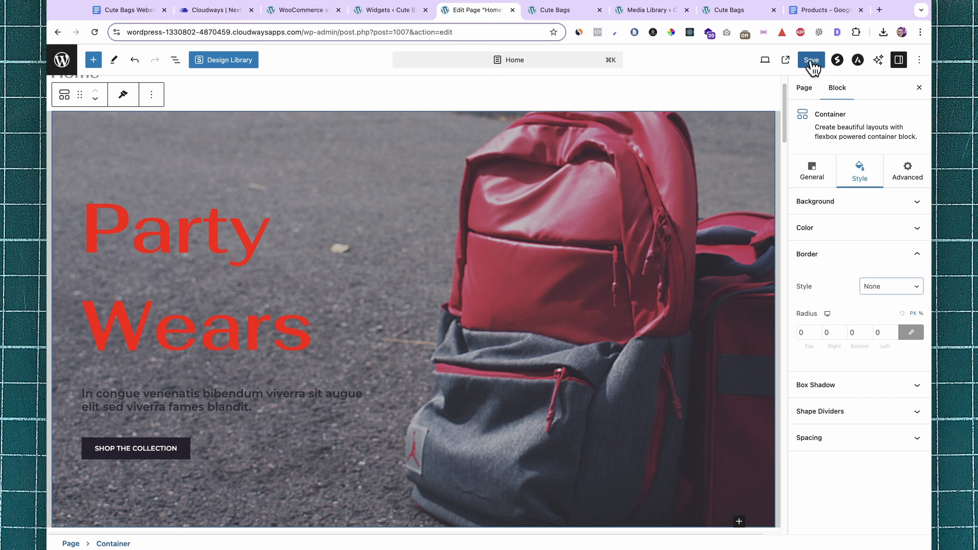
- Save the page and confirm the edge-to-edge backpack hero on the live site
{"action": "left_click", "coordinate": [812, 62]}
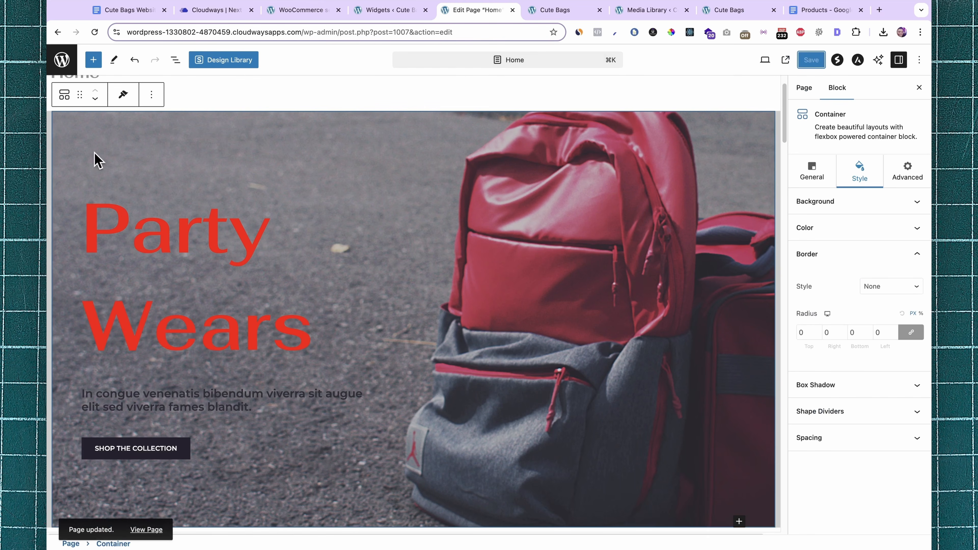
{"action": "left_click", "coordinate": [554, 9]}
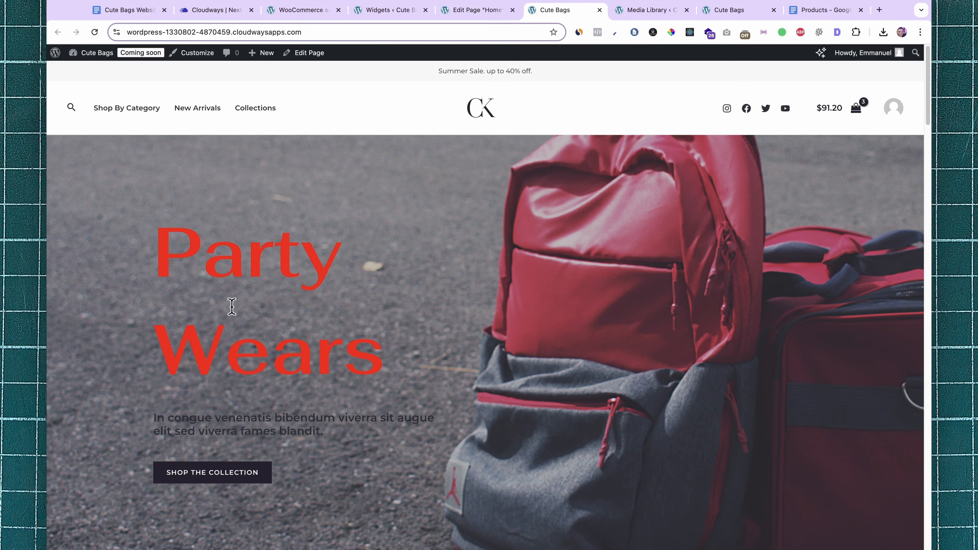
{"action": "scroll", "coordinate": [431, 395], "scroll_direction": "down", "scroll_amount": 3}
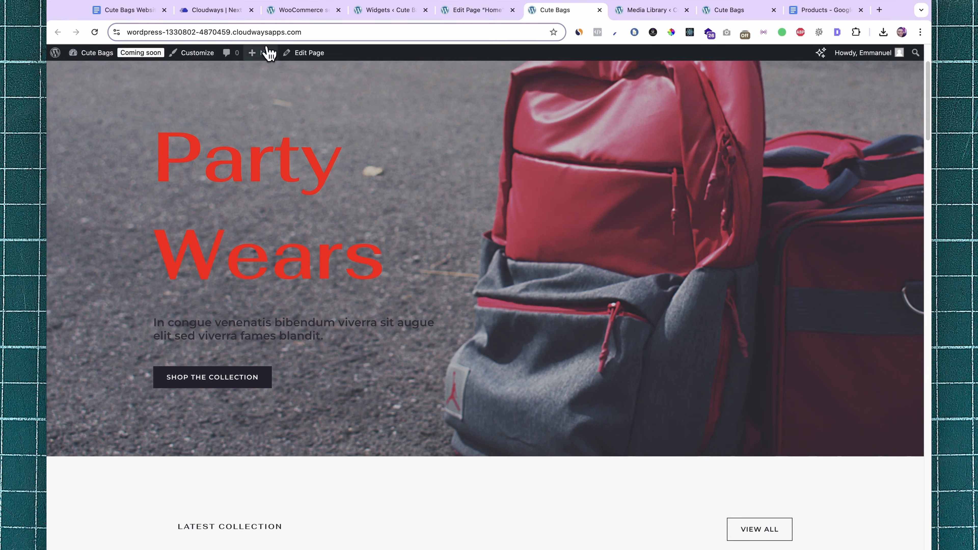
{"action": "left_click", "coordinate": [462, 11]}
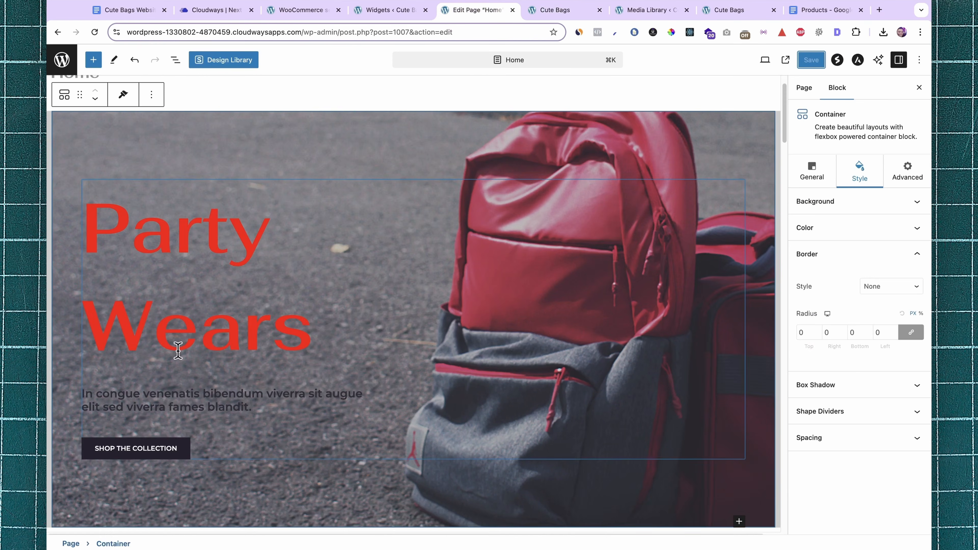
- Change the hero heading text from 'Party Wears' to 'Cute Bags'
{"action": "double_click", "coordinate": [183, 235]}
{"action": "type", "text": "Cute"}
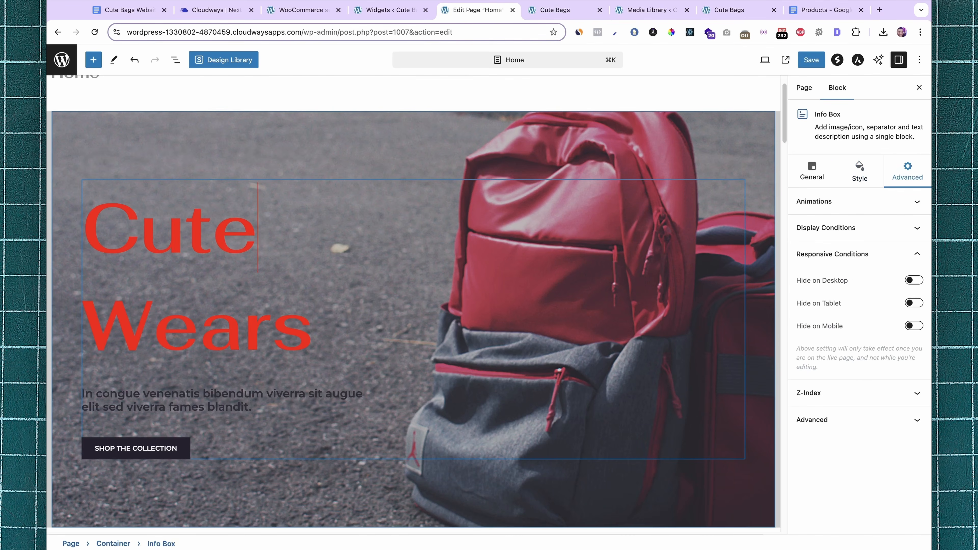
{"action": "double_click", "coordinate": [205, 327]}
{"action": "type", "text": "Bgas"}
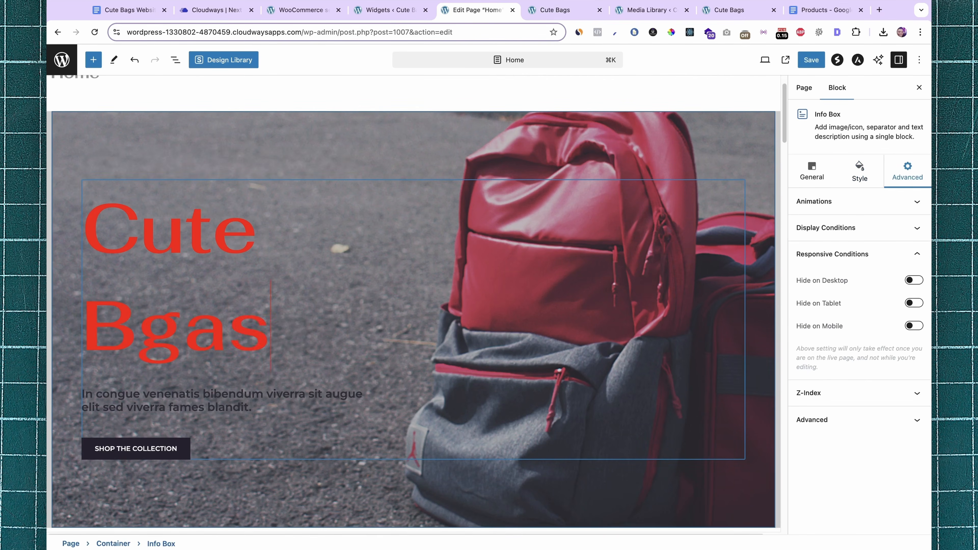
{"action": "key", "text": "BackSpace"}
{"action": "key", "text": "BackSpace"}
{"action": "key", "text": "BackSpace"}
{"action": "type", "text": "ags"}
{"action": "left_click_drag", "start_coordinate": [328, 335], "coordinate": [93, 236]}
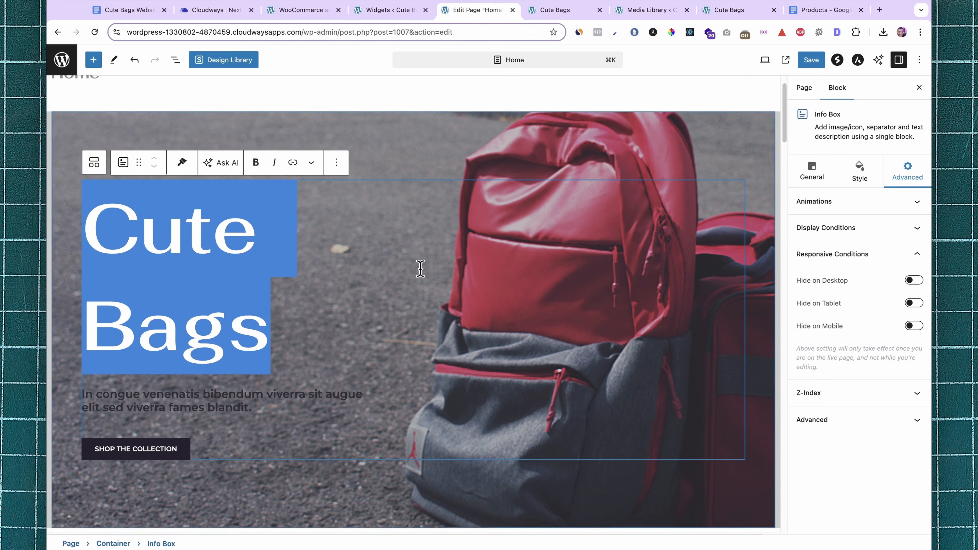
- Make the Cute Bags heading prefix colour white
{"action": "left_click", "coordinate": [851, 181]}
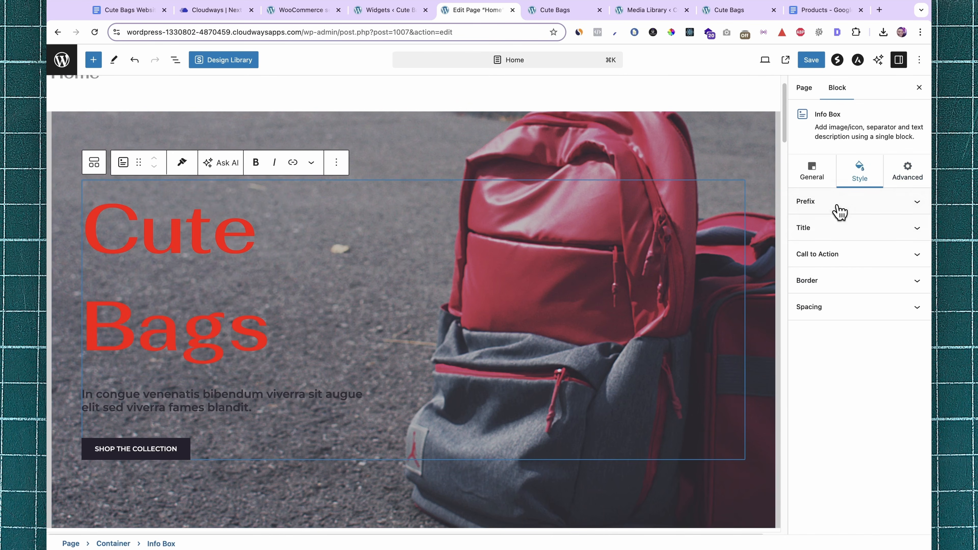
{"action": "left_click", "coordinate": [837, 204]}
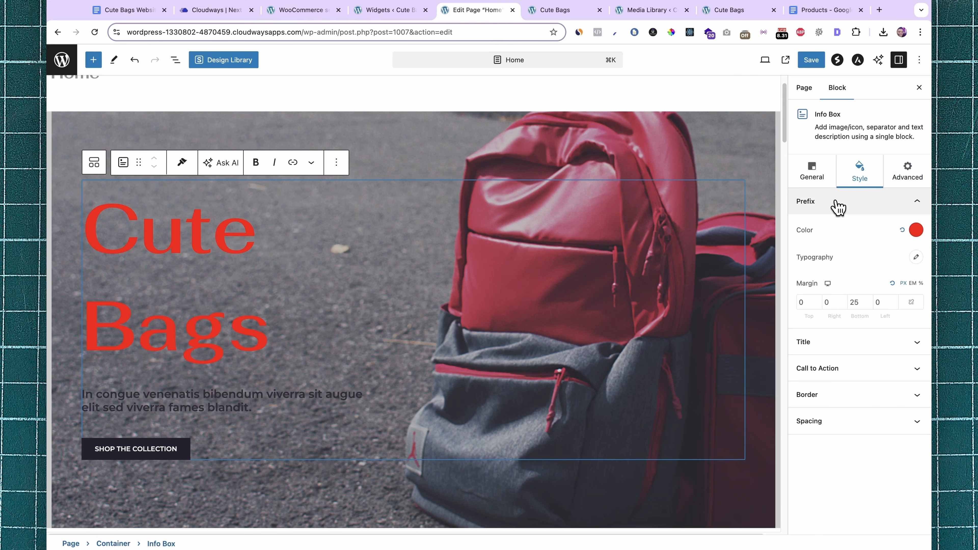
{"action": "left_click", "coordinate": [918, 230]}
{"action": "left_click_drag", "start_coordinate": [853, 276], "coordinate": [802, 235]}
{"action": "left_click", "coordinate": [803, 235]}
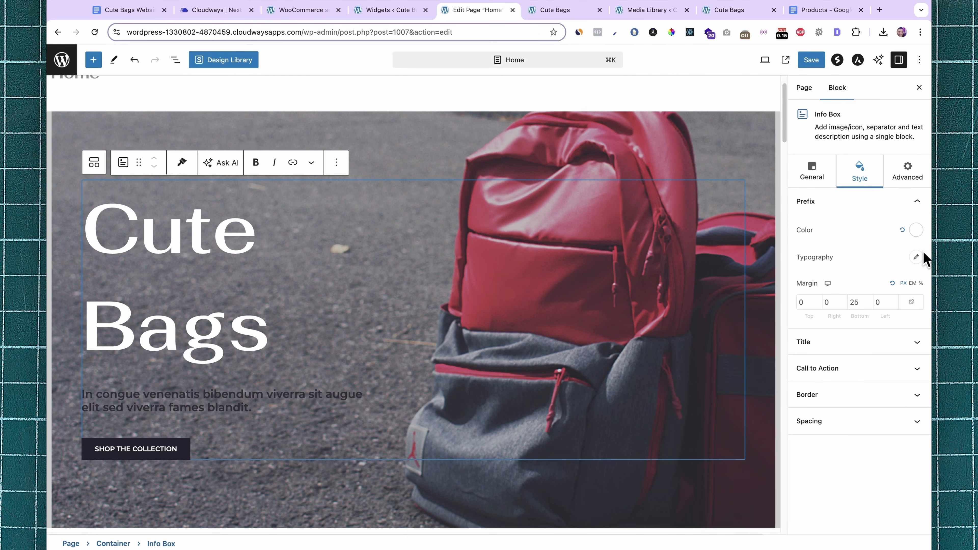
- Set the heading typography to Outfit at size 129 after trying Libre Baskerville
{"action": "left_click", "coordinate": [916, 257]}
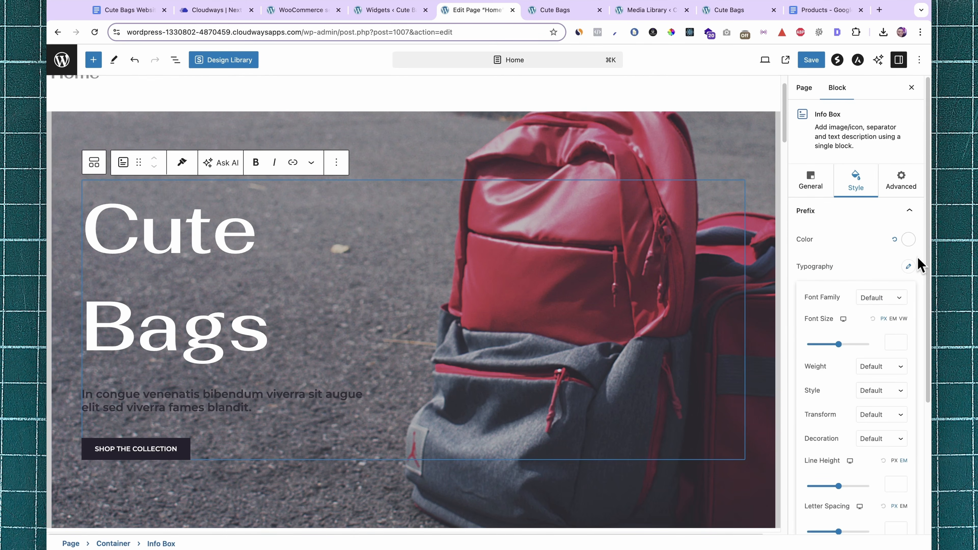
{"action": "left_click", "coordinate": [889, 297]}
{"action": "type", "text": "libre ba"}
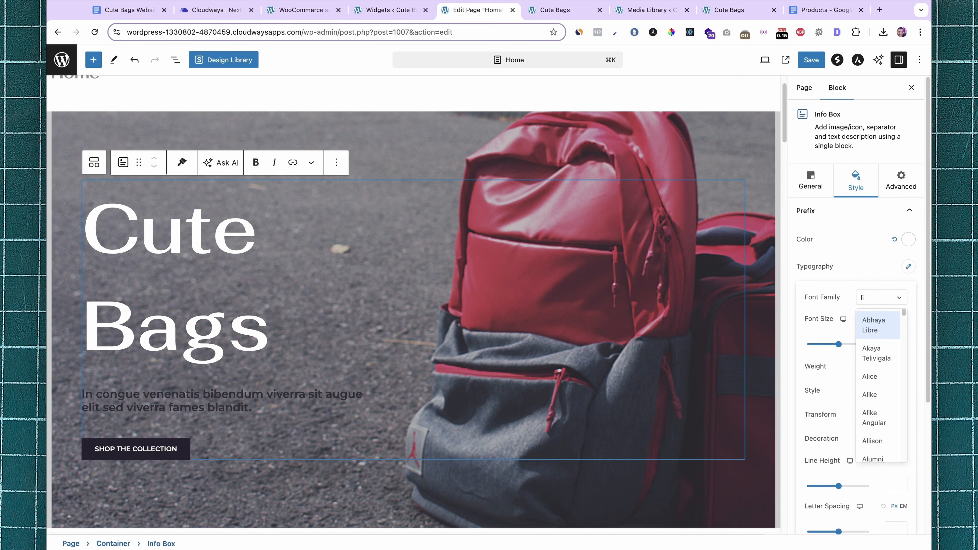
{"action": "scroll", "coordinate": [884, 443], "scroll_direction": "down", "scroll_amount": 5}
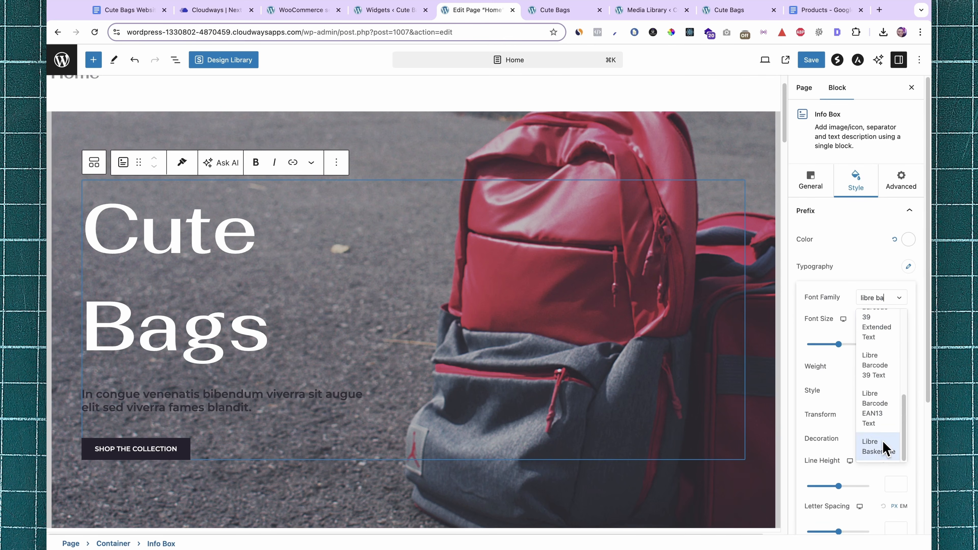
{"action": "left_click", "coordinate": [884, 444]}
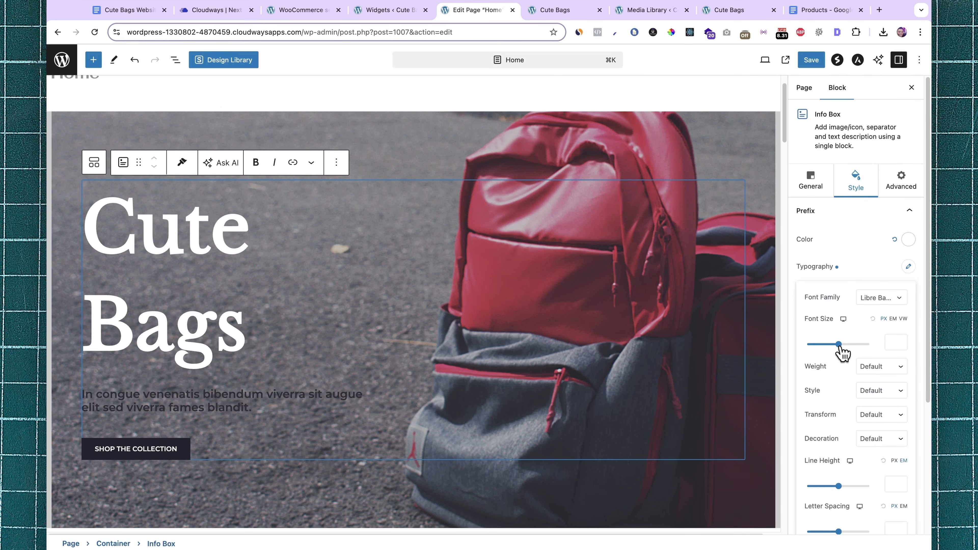
{"action": "left_click_drag", "start_coordinate": [839, 344], "coordinate": [852, 344]}
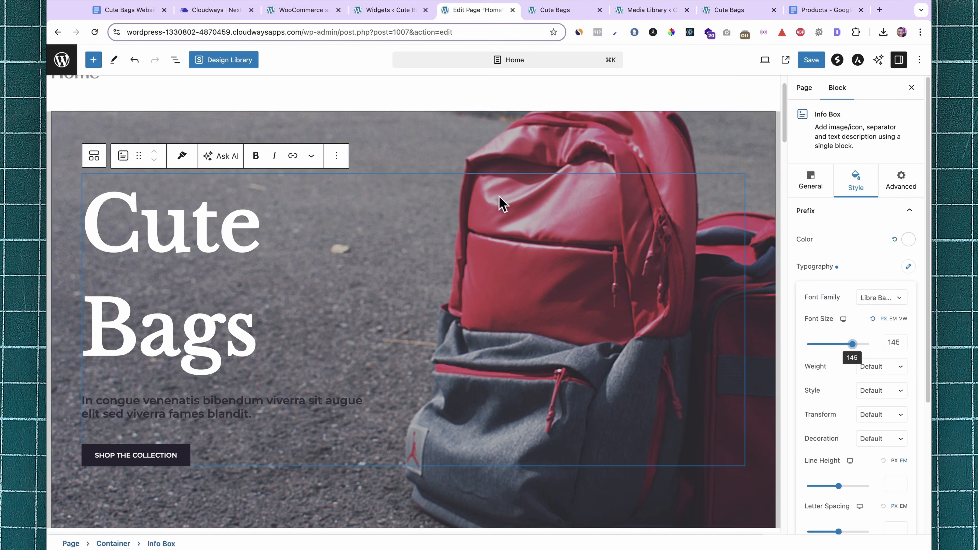
{"action": "left_click", "coordinate": [874, 299]}
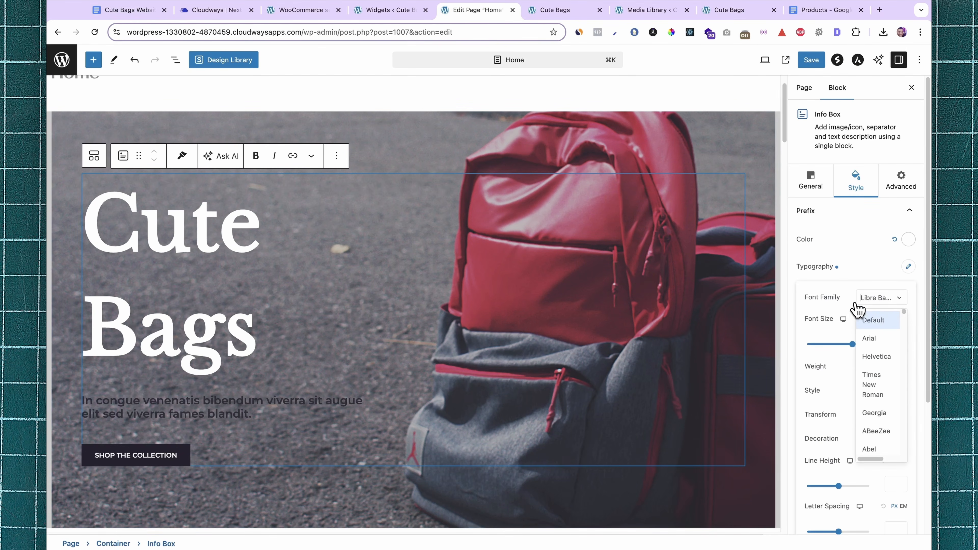
{"action": "type", "text": "outfi"}
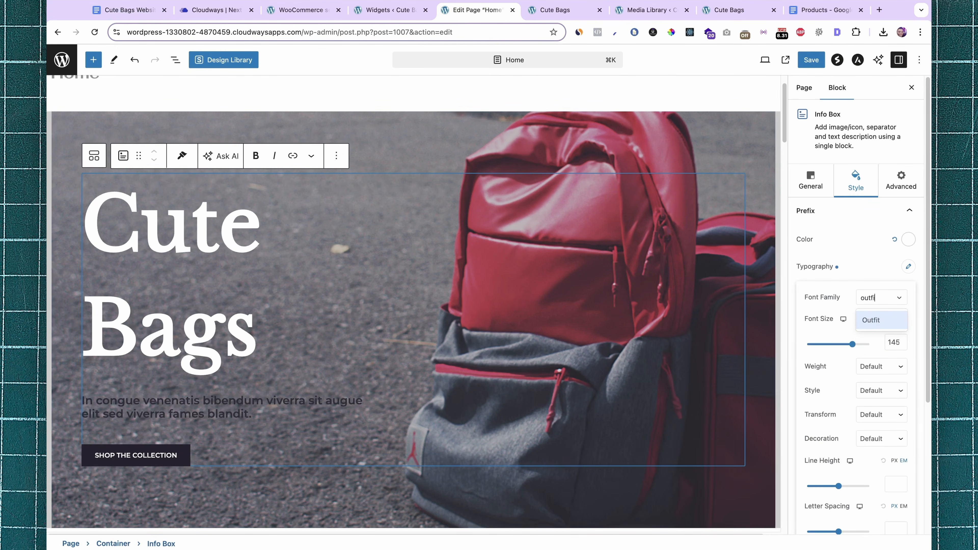
{"action": "left_click", "coordinate": [872, 320]}
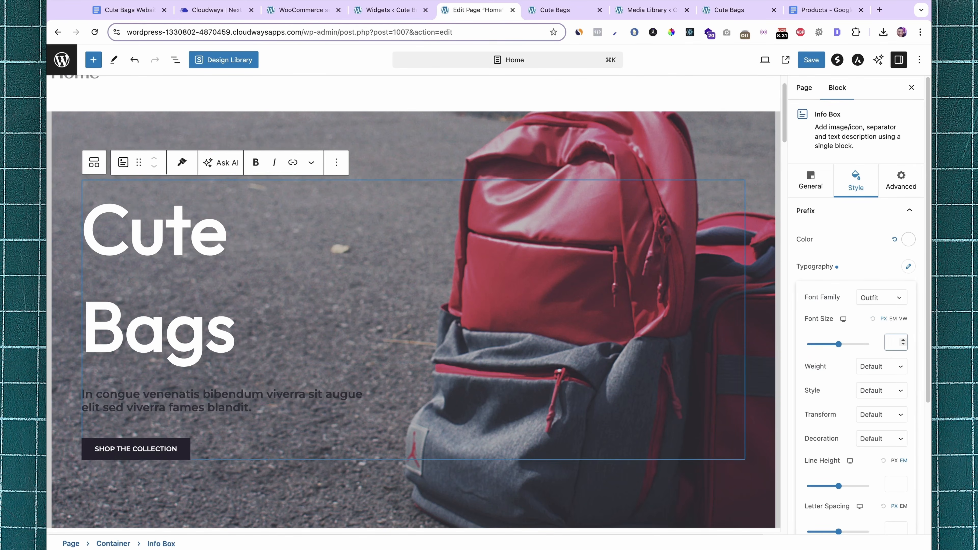
{"action": "type", "text": "129"}
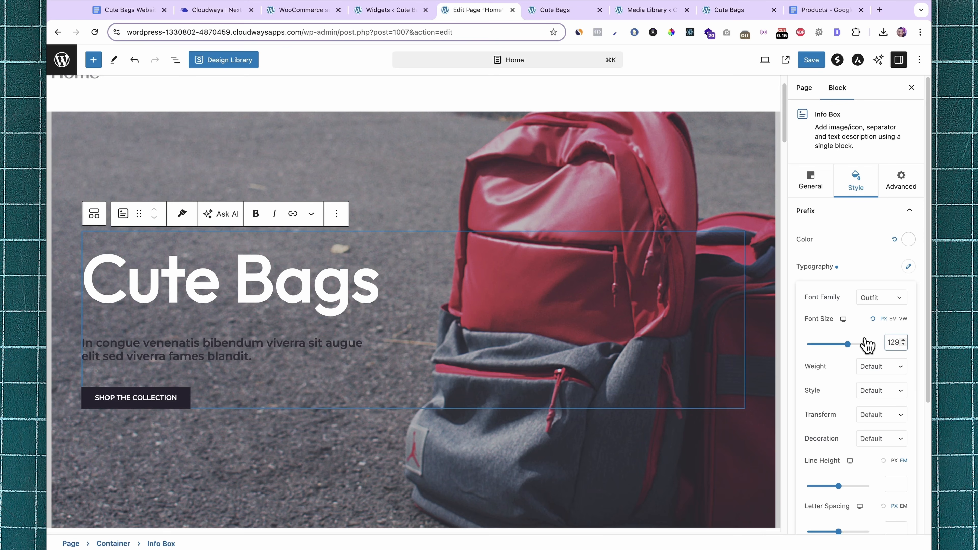
{"action": "left_click", "coordinate": [847, 242]}
{"action": "left_click", "coordinate": [380, 134]}
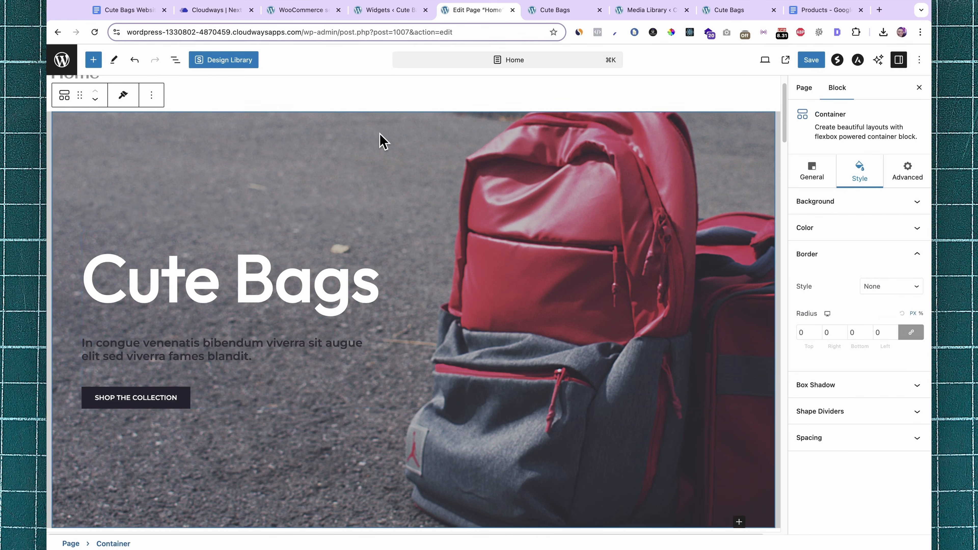
{"action": "left_click", "coordinate": [835, 209]}
- Raise the hero overlay opacity to 1 and increase the overlay colour's alpha
{"action": "scroll", "coordinate": [845, 299], "scroll_direction": "down", "scroll_amount": 7}
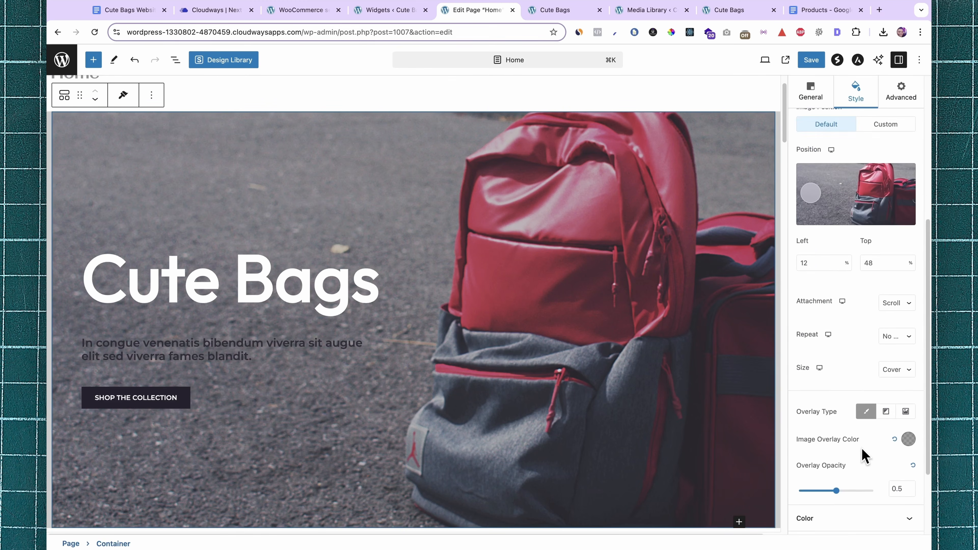
{"action": "left_click_drag", "start_coordinate": [837, 419], "coordinate": [873, 420]}
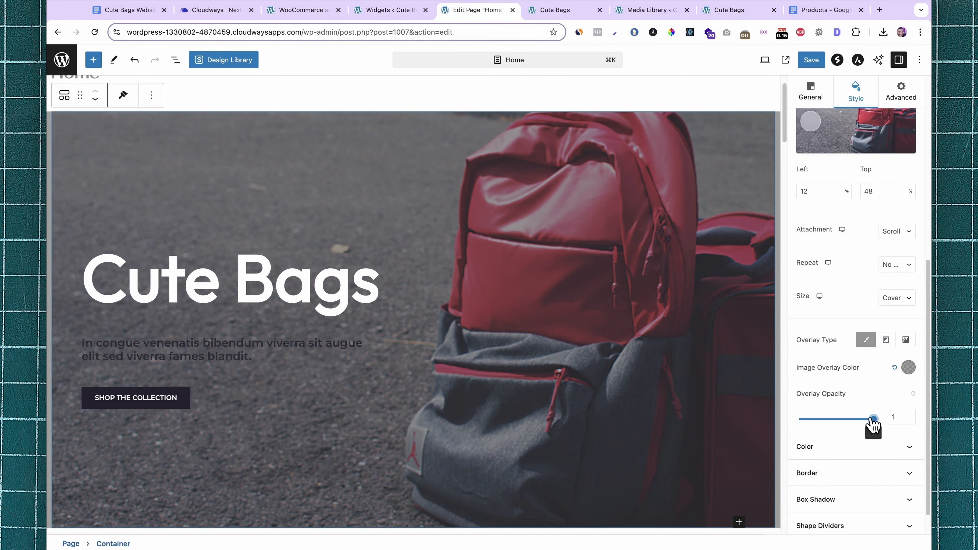
{"action": "left_click", "coordinate": [908, 367]}
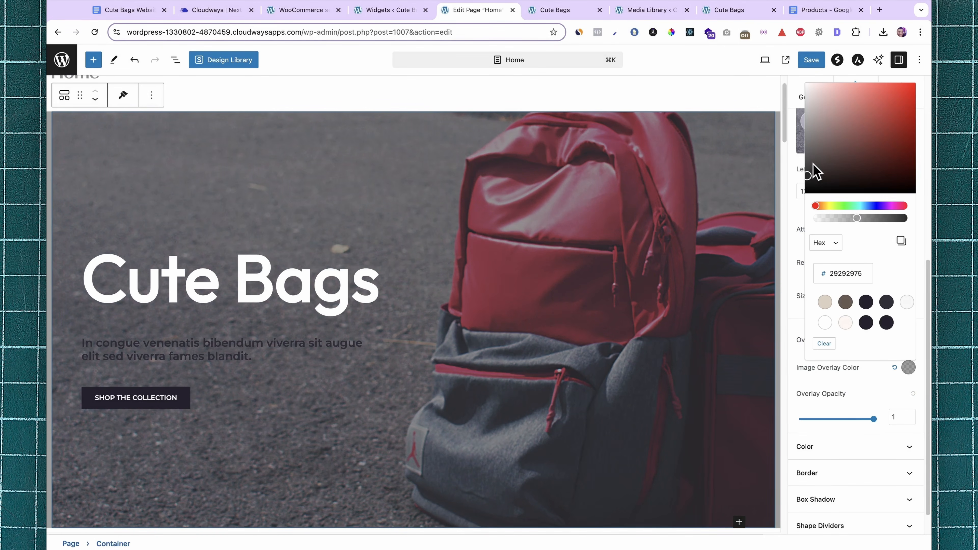
{"action": "left_click_drag", "start_coordinate": [856, 218], "coordinate": [876, 219]}
{"action": "left_click", "coordinate": [801, 237]}
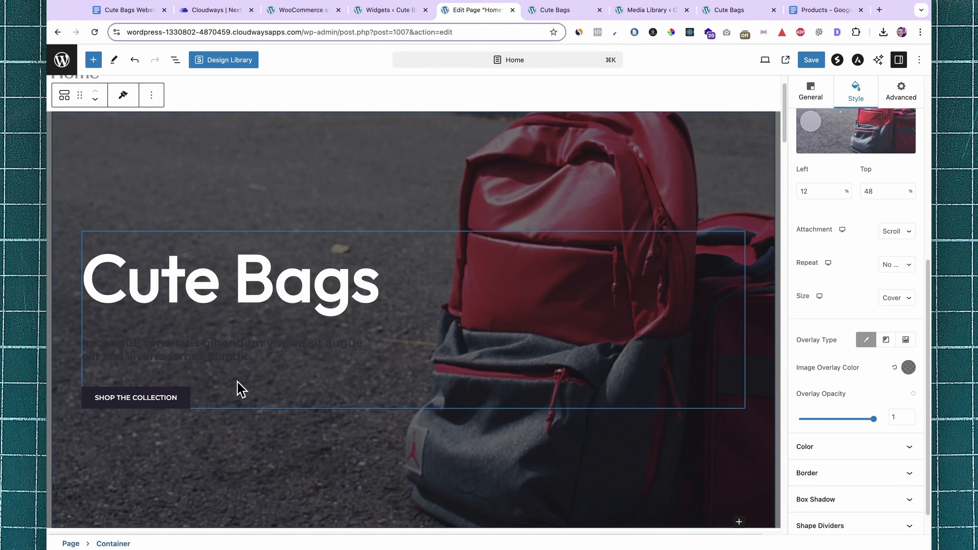
- Select the hero description text 'our collection offers a variety of bags…'
{"action": "scroll", "coordinate": [401, 390], "scroll_direction": "down", "scroll_amount": 1}
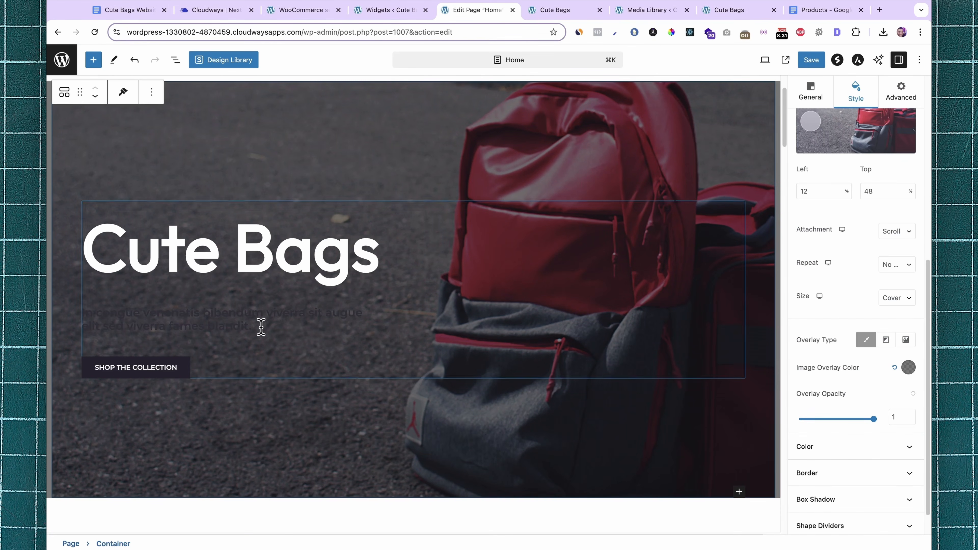
{"action": "left_click", "coordinate": [224, 325]}
{"action": "left_click_drag", "start_coordinate": [254, 325], "coordinate": [83, 312]}
- Paste the new collection sentence into the hero description
{"action": "type", "text": "our collection offers a variety of bags that are not only stylish but also durable and designed for every occasion."}
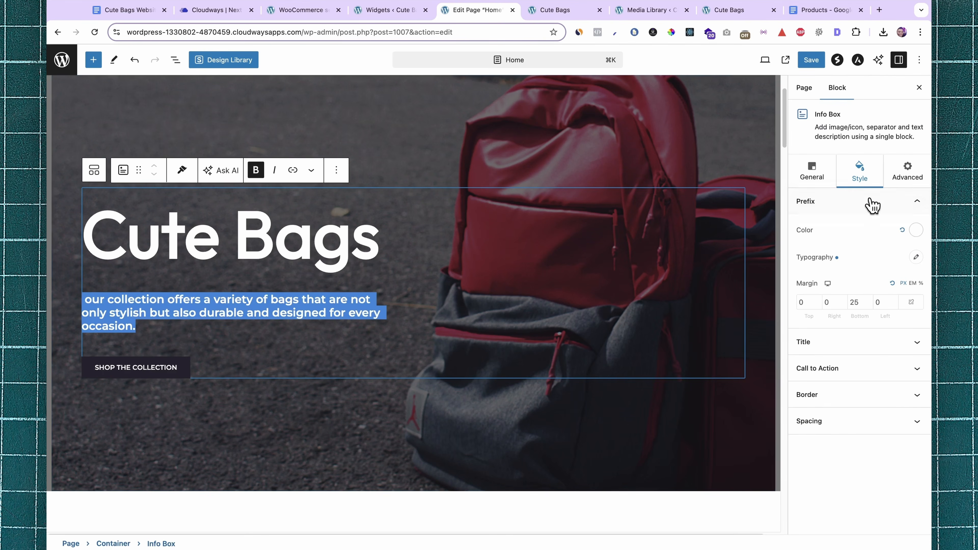
{"action": "left_click", "coordinate": [858, 340]}
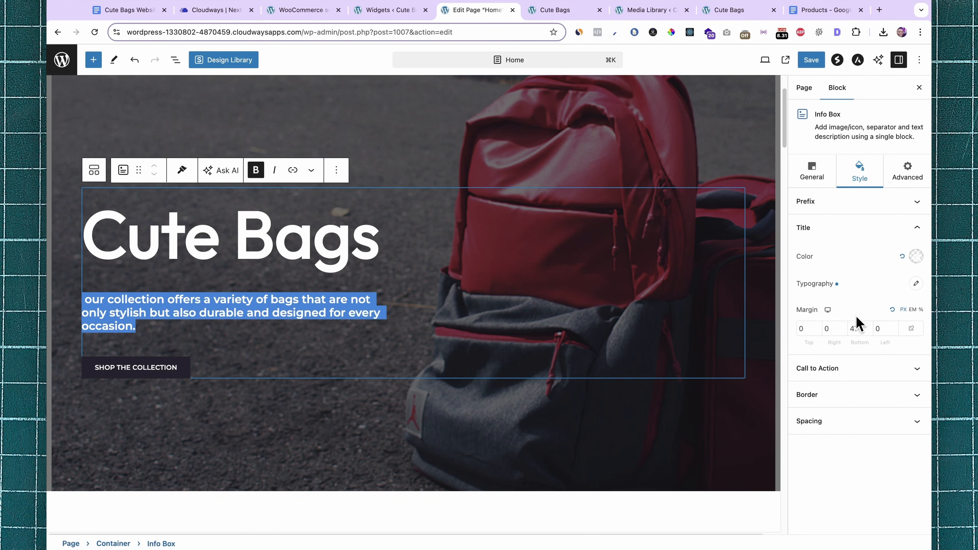
{"action": "left_click", "coordinate": [917, 257]}
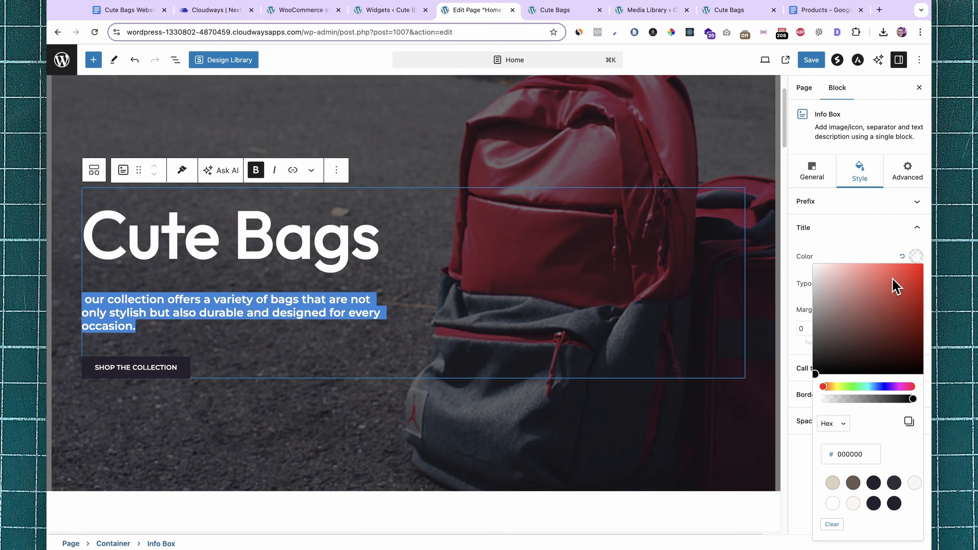
{"action": "left_click", "coordinate": [836, 231]}
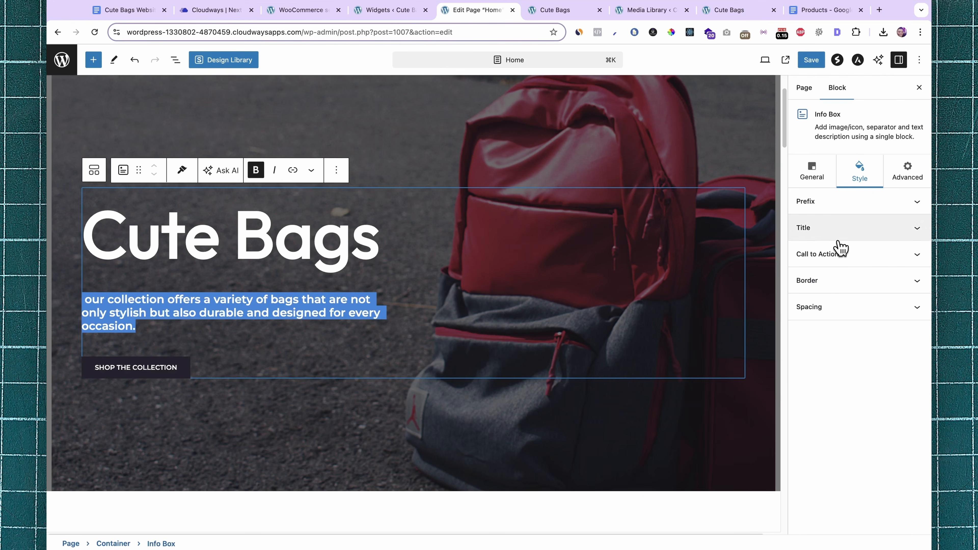
{"action": "left_click", "coordinate": [268, 376]}
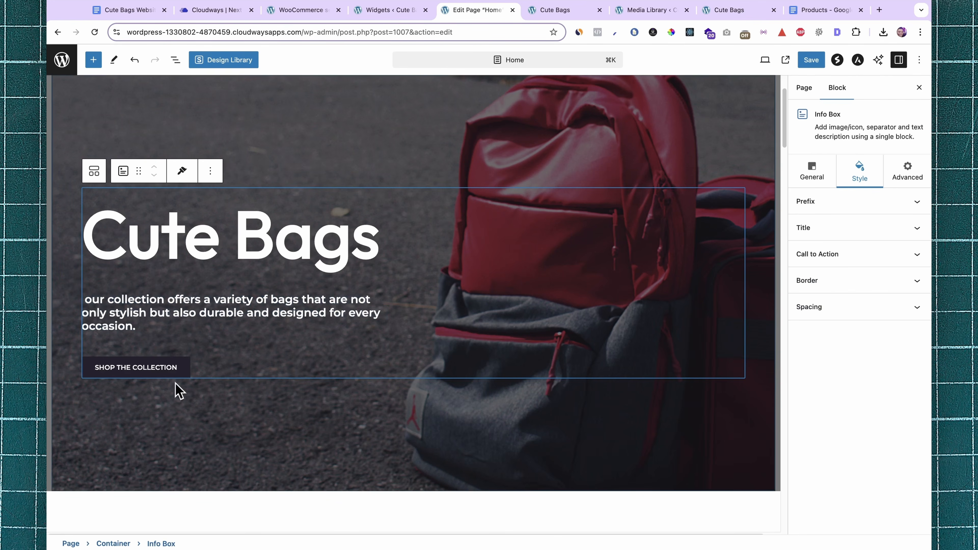
- Select the whole revised description and set its font family to Outfit
{"action": "triple_click", "coordinate": [101, 309]}
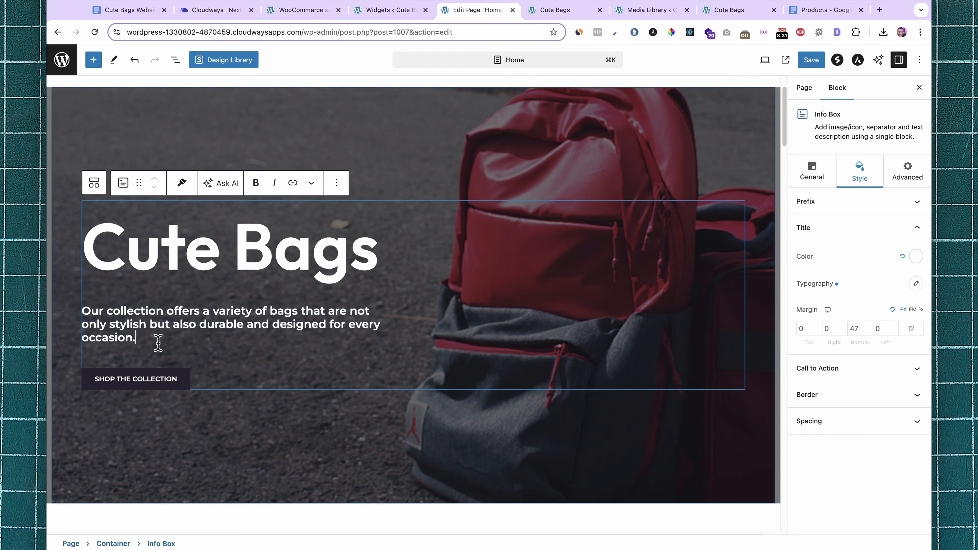
{"action": "left_click_drag", "start_coordinate": [157, 342], "coordinate": [82, 316]}
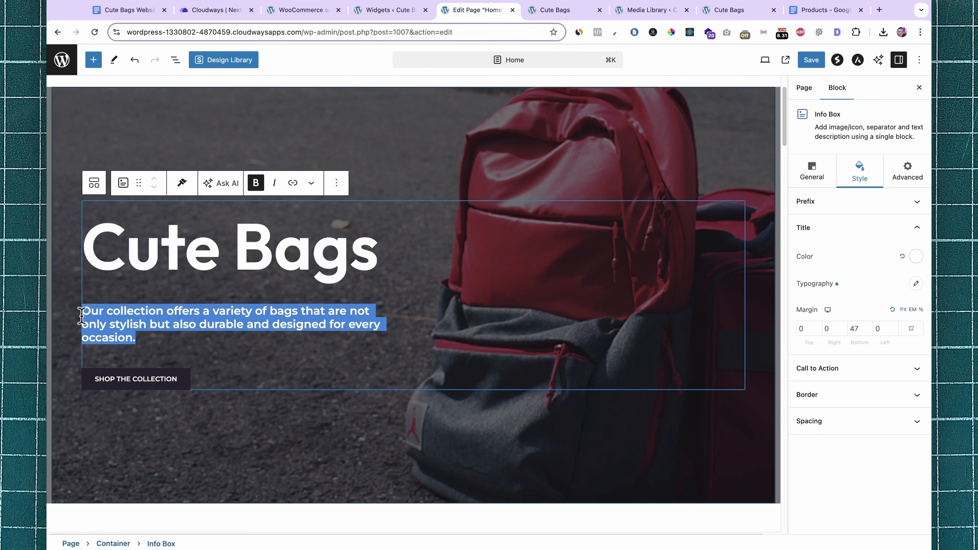
{"action": "left_click", "coordinate": [915, 286]}
{"action": "left_click", "coordinate": [871, 325]}
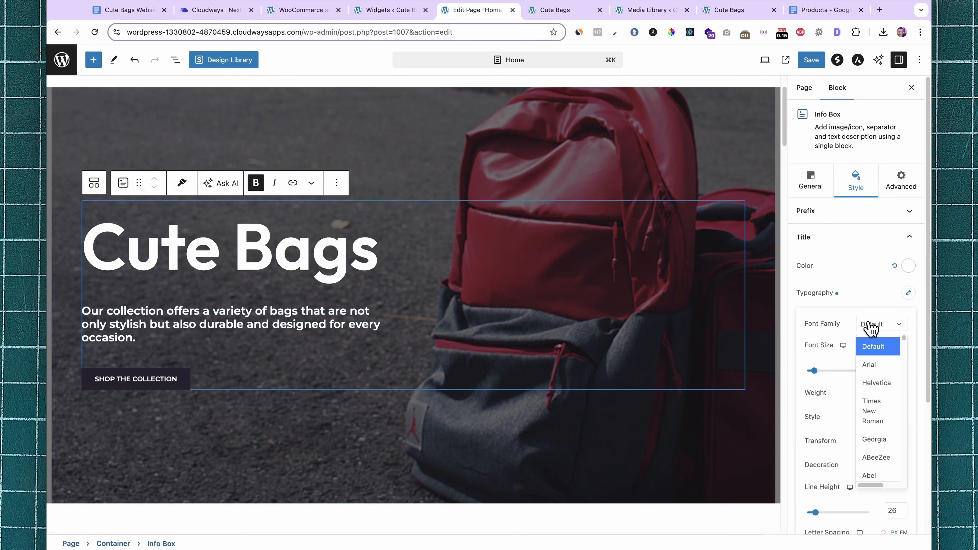
{"action": "type", "text": "outfi"}
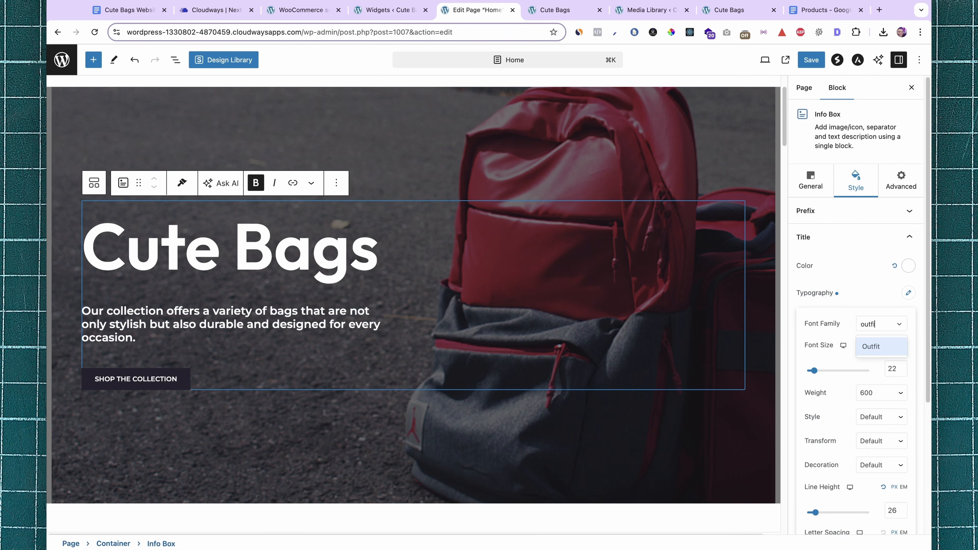
{"action": "left_click", "coordinate": [874, 346]}
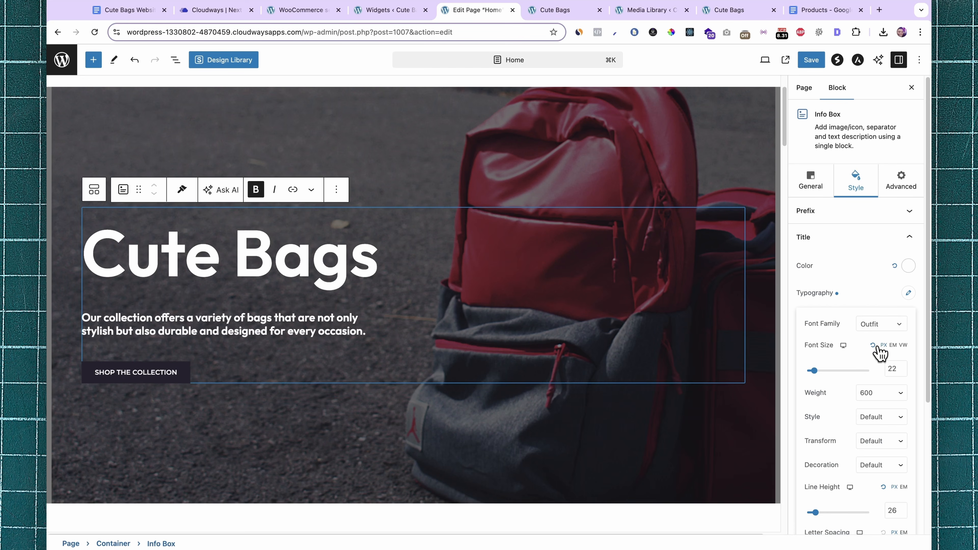
- Set the description's font weight to 300
{"action": "left_click", "coordinate": [875, 401]}
{"action": "left_click", "coordinate": [875, 403]}
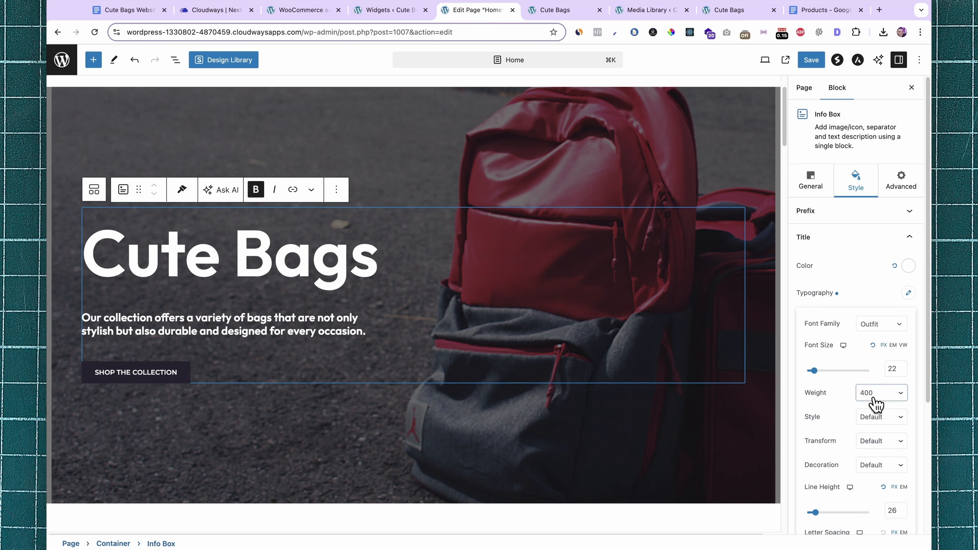
{"action": "left_click", "coordinate": [875, 403]}
{"action": "left_click", "coordinate": [875, 379]}
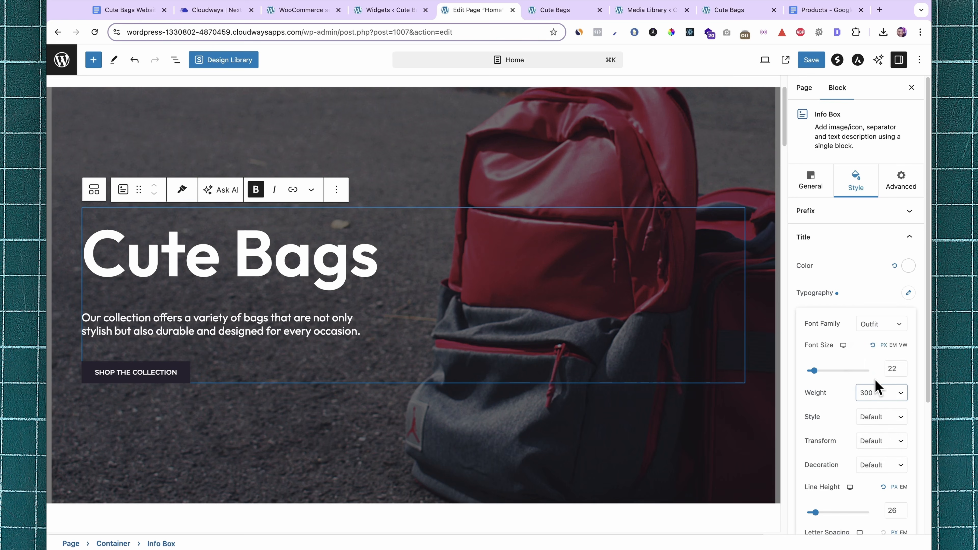
{"action": "left_click", "coordinate": [875, 387]}
{"action": "left_click", "coordinate": [876, 381]}
{"action": "left_click", "coordinate": [875, 397]}
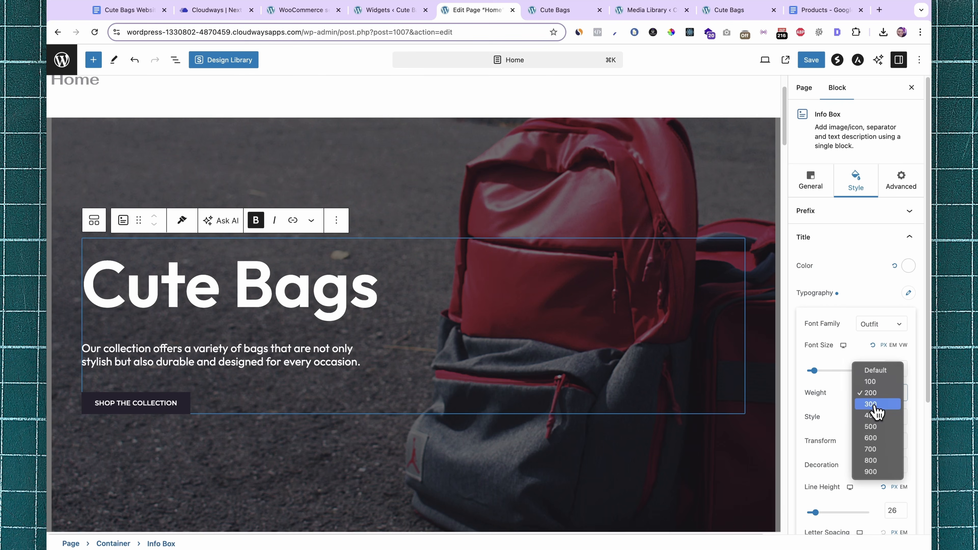
{"action": "left_click", "coordinate": [876, 404]}
- Make the description italic, leaving text transform and decoration at default
{"action": "left_click", "coordinate": [876, 417]}
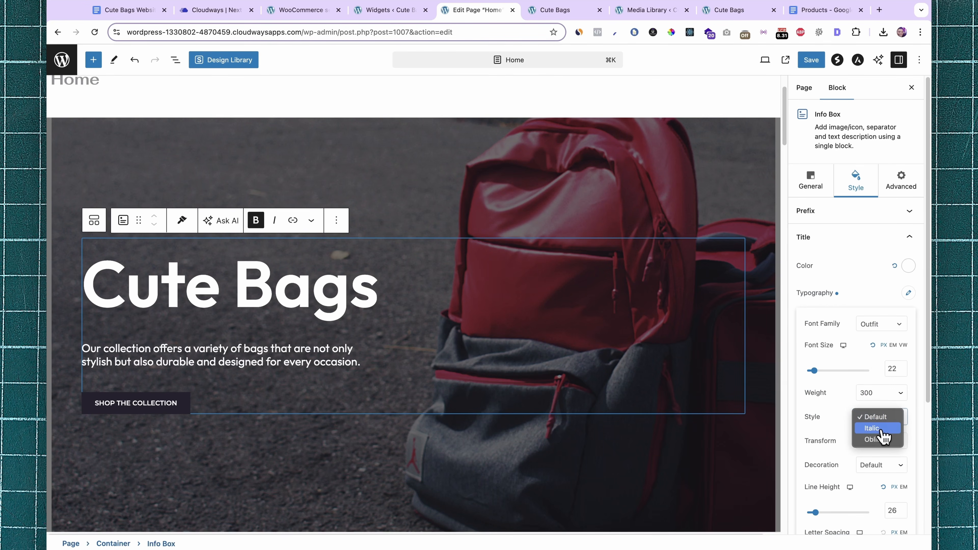
{"action": "left_click", "coordinate": [873, 429]}
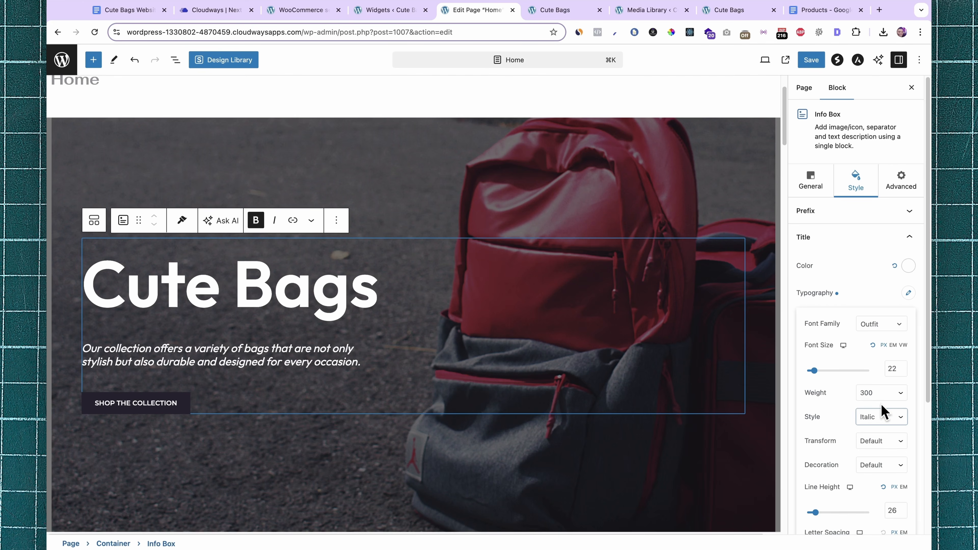
{"action": "left_click", "coordinate": [875, 442]}
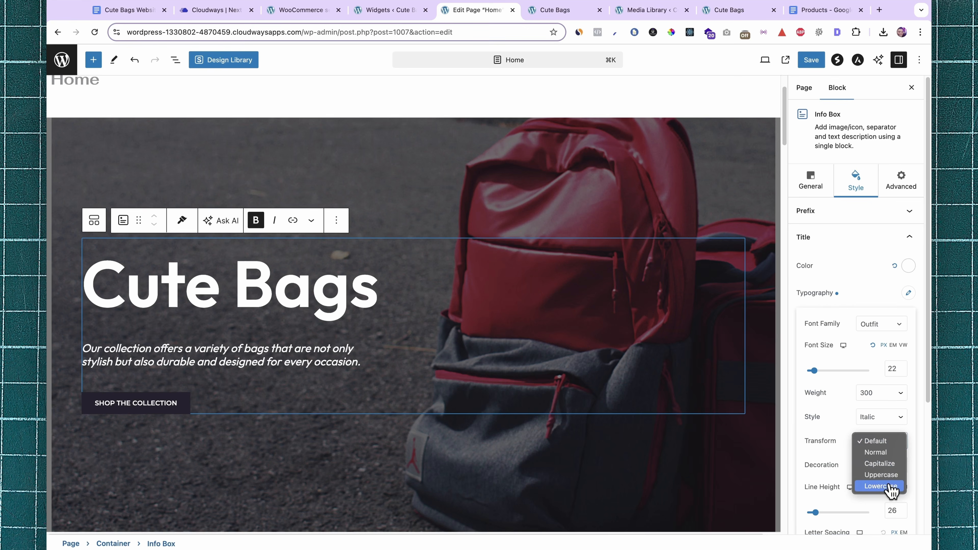
{"action": "left_click", "coordinate": [835, 455]}
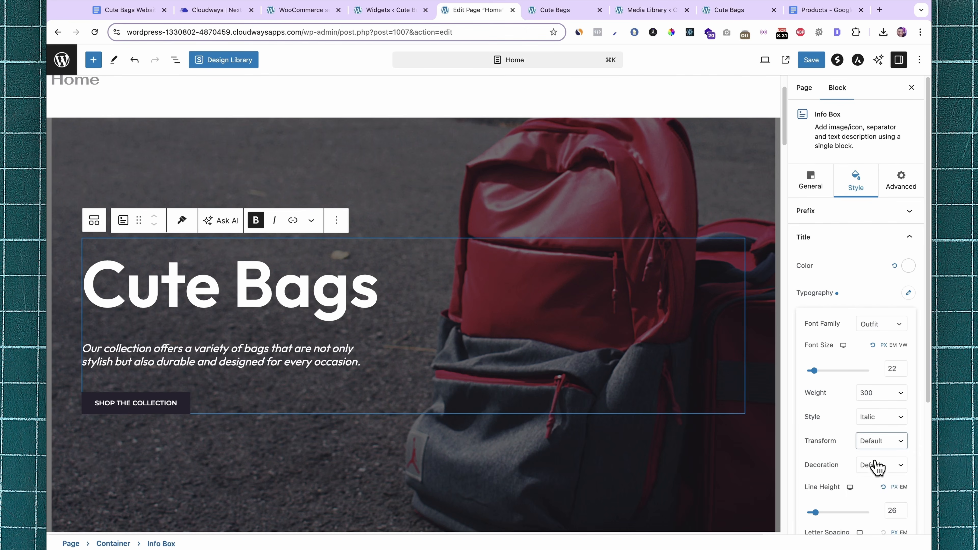
{"action": "left_click", "coordinate": [874, 465]}
{"action": "left_click", "coordinate": [838, 451]}
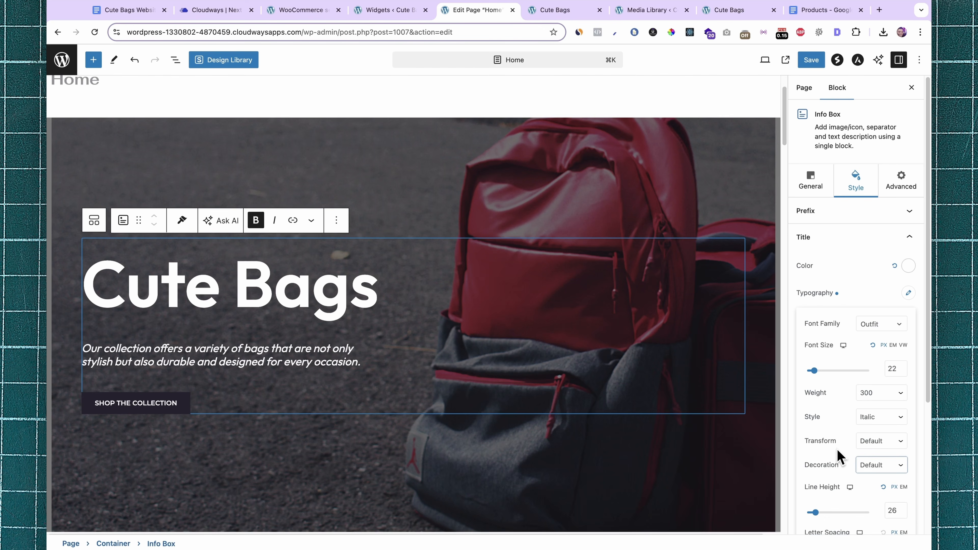
{"action": "left_click", "coordinate": [113, 405]}
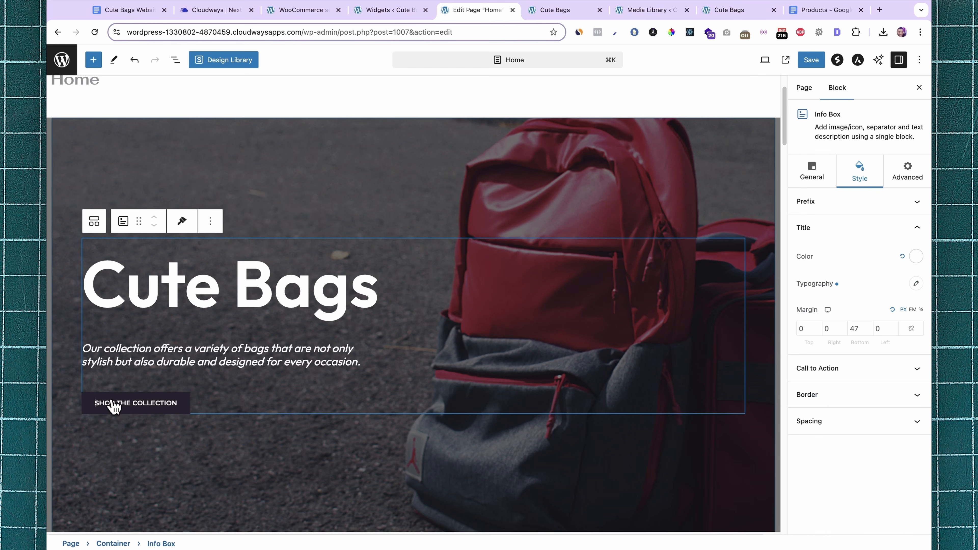
- Set the SHOP THE COLLECTION button's background colour to FF6543
{"action": "left_click", "coordinate": [829, 369]}
{"action": "scroll", "coordinate": [845, 415], "scroll_direction": "down", "scroll_amount": 3}
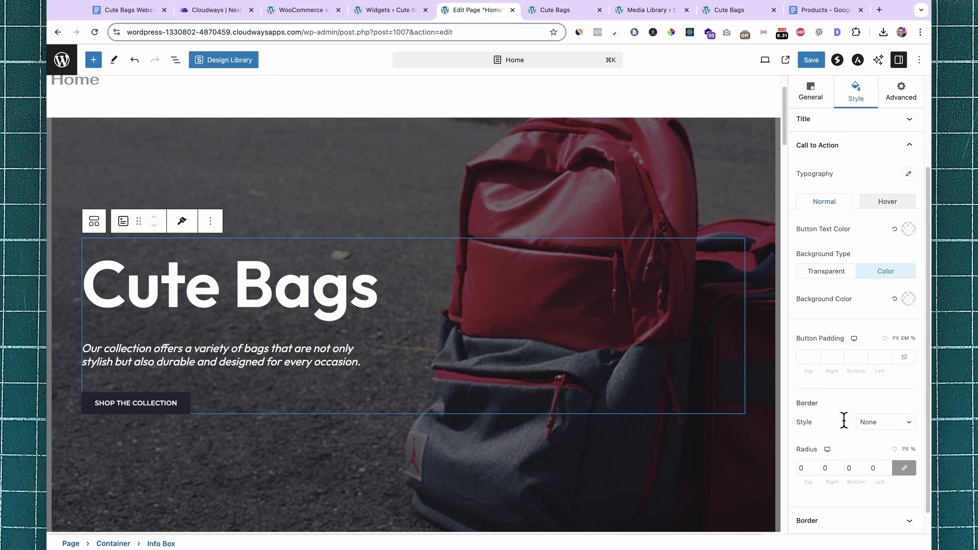
{"action": "scroll", "coordinate": [845, 424], "scroll_direction": "down", "scroll_amount": 1}
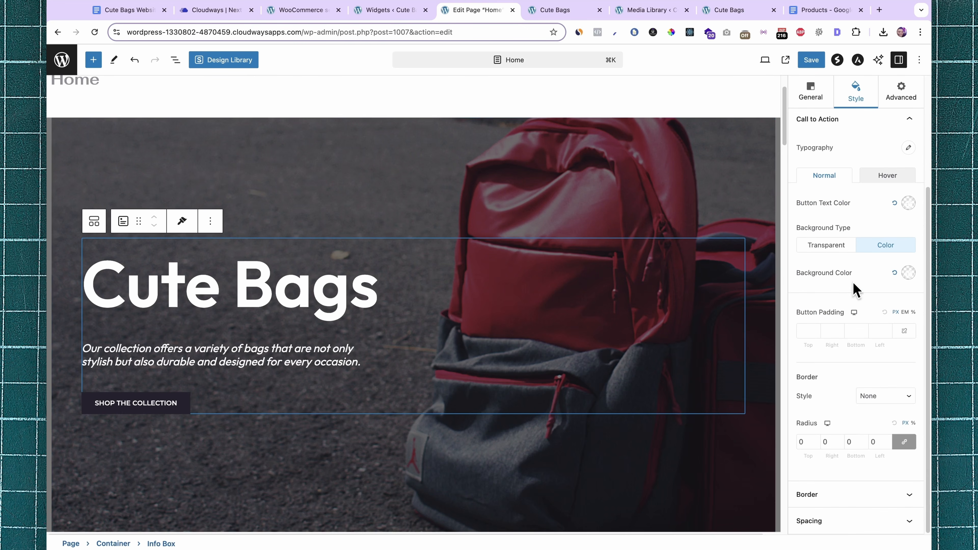
{"action": "left_click", "coordinate": [909, 274]}
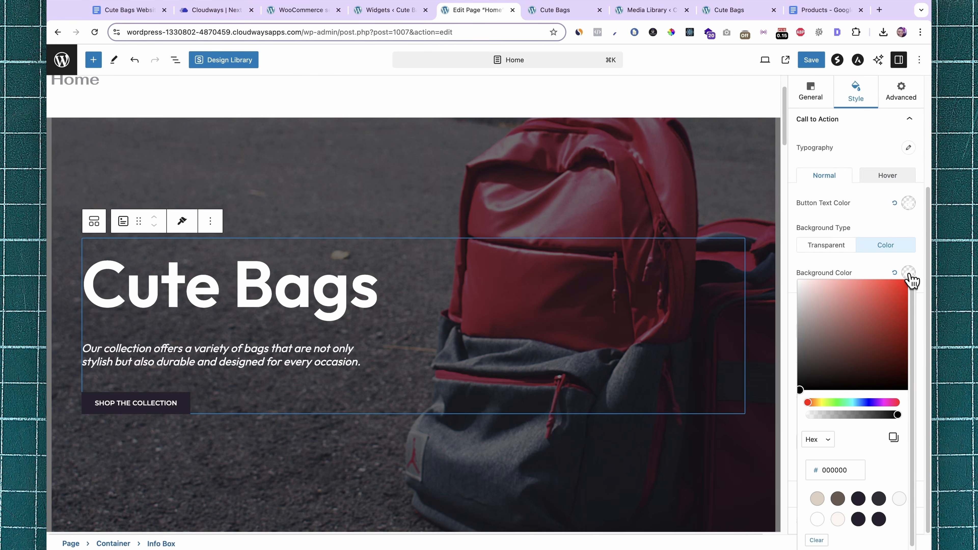
{"action": "double_click", "coordinate": [833, 469]}
{"action": "type", "text": "FF6543"}
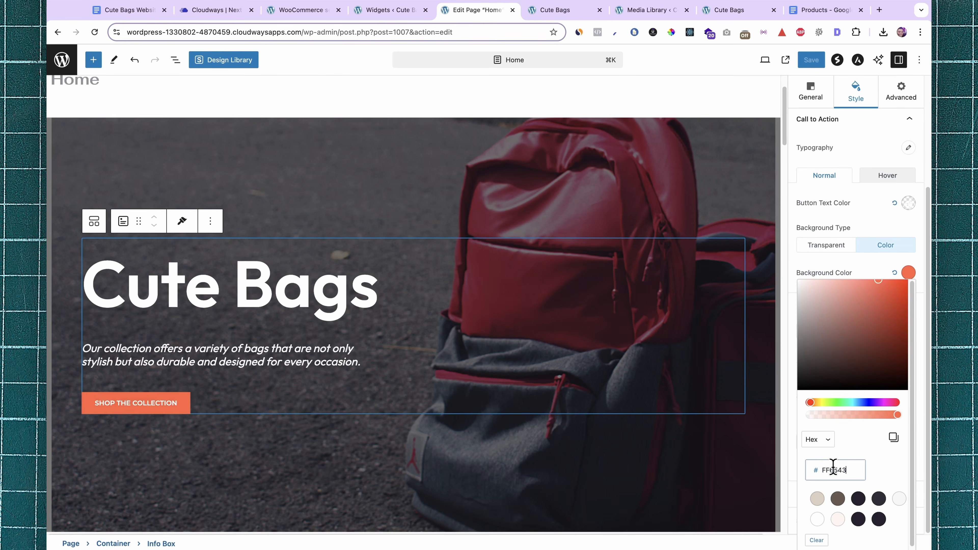
{"action": "left_click", "coordinate": [869, 224]}
- Set the button's font family to Outfit
{"action": "left_click", "coordinate": [908, 148]}
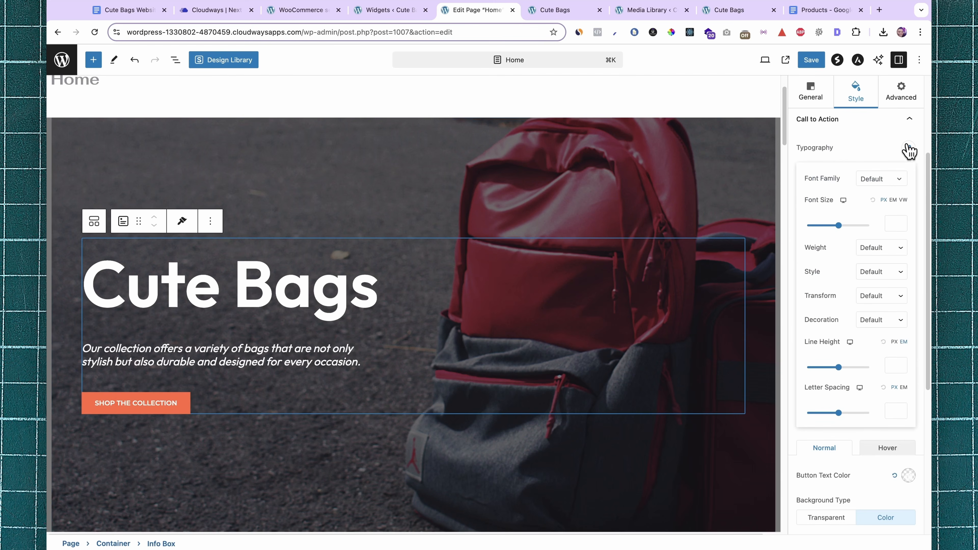
{"action": "left_click", "coordinate": [881, 180]}
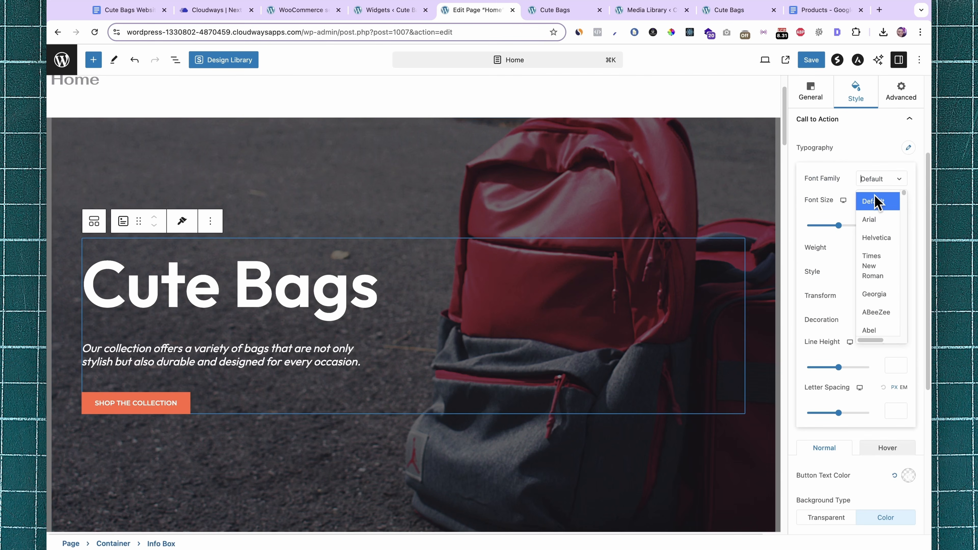
{"action": "type", "text": "outfi"}
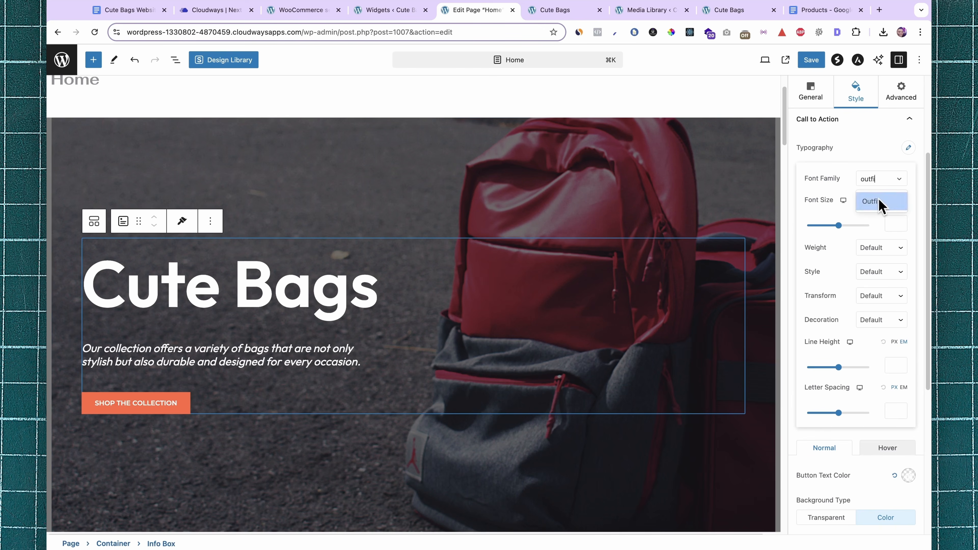
{"action": "left_click", "coordinate": [879, 202]}
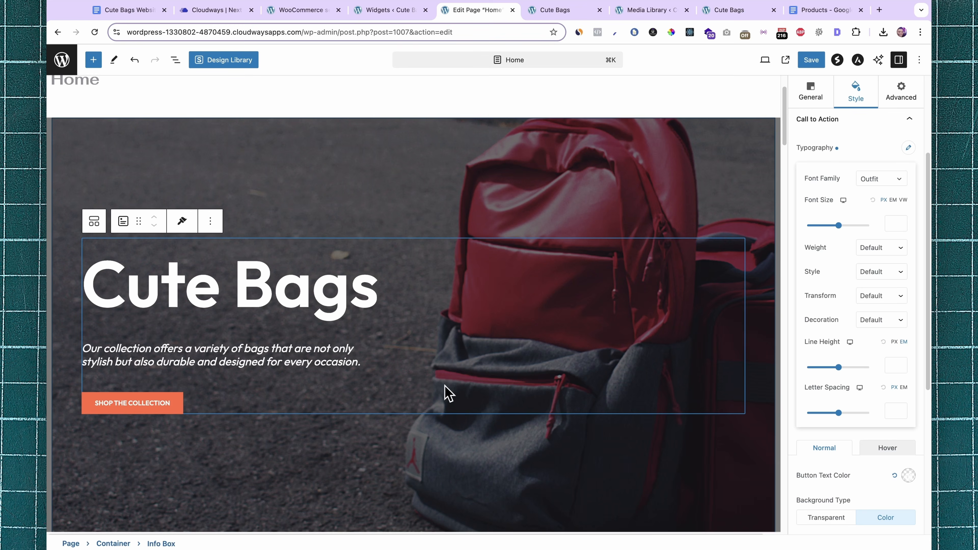
{"action": "left_click", "coordinate": [573, 11]}
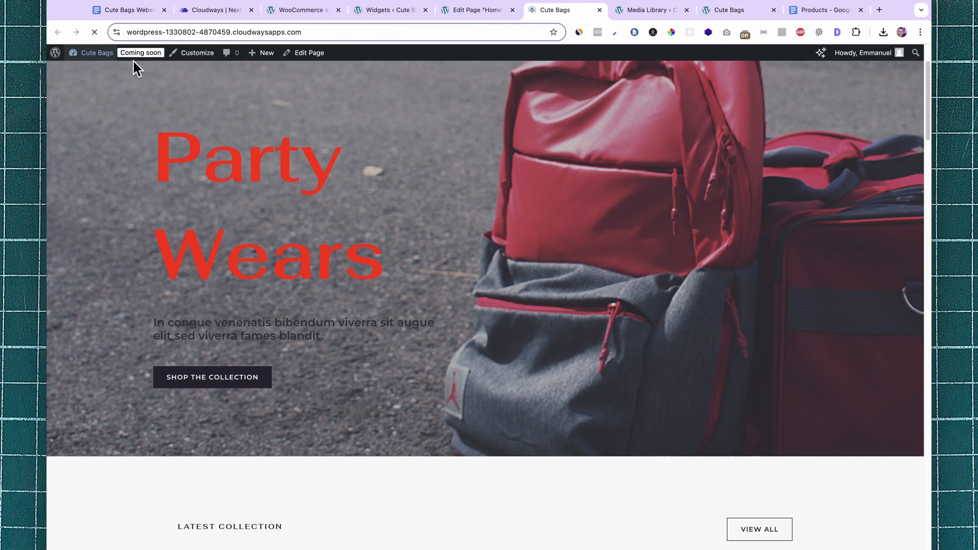
- Save the Home page and check the live site's hero with the orange button and italic description
{"action": "left_click", "coordinate": [483, 14]}
{"action": "left_click", "coordinate": [813, 65]}
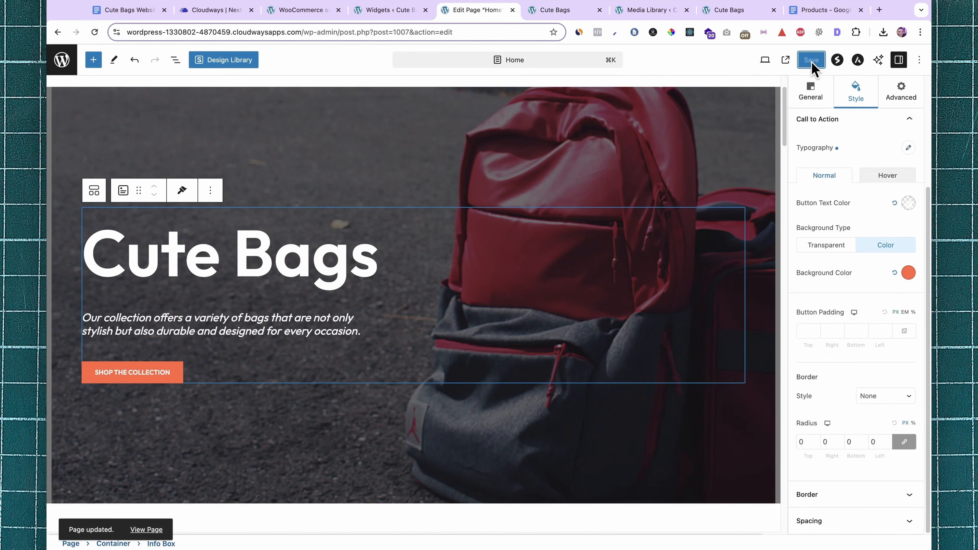
{"action": "left_click", "coordinate": [555, 11]}
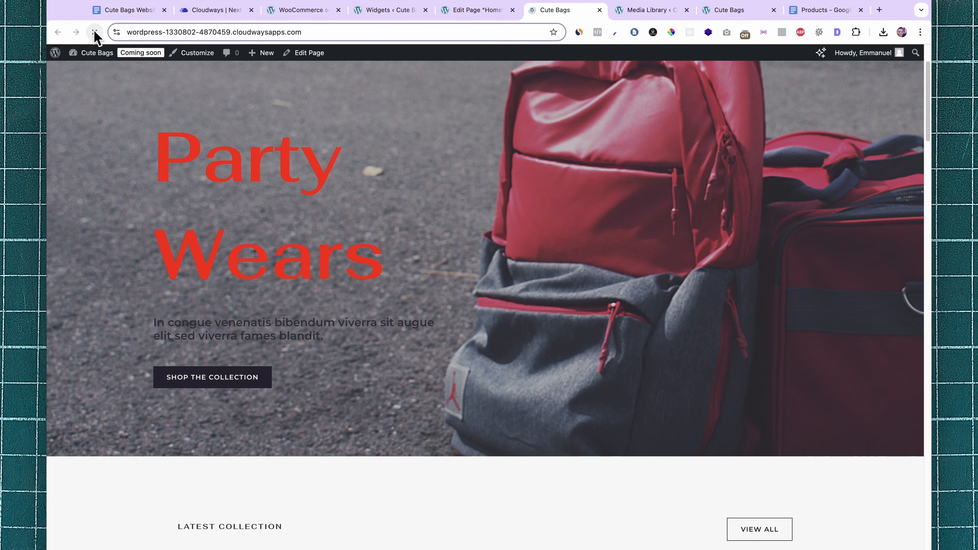
{"action": "scroll", "coordinate": [333, 191], "scroll_direction": "up", "scroll_amount": 3}
{"action": "scroll", "coordinate": [332, 191], "scroll_direction": "down", "scroll_amount": 1}
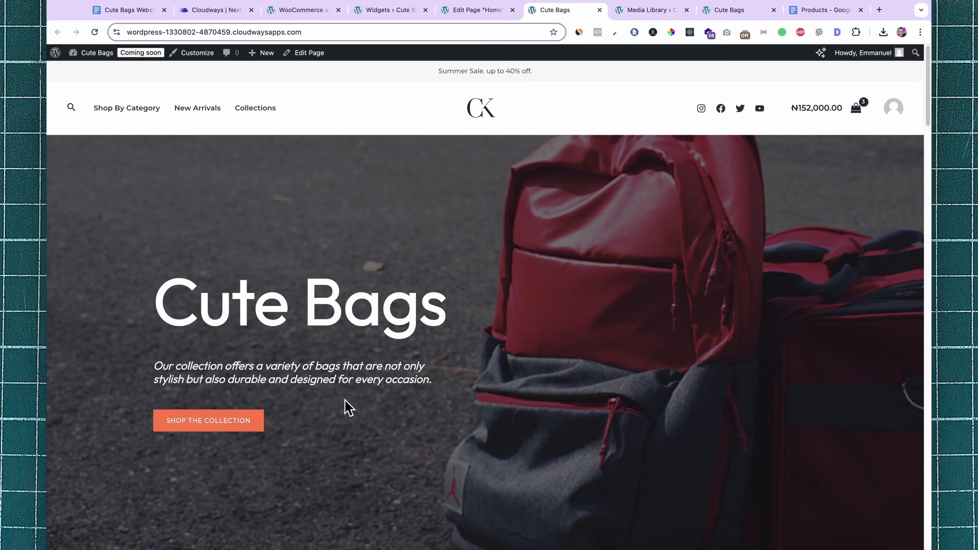
{"action": "left_click", "coordinate": [478, 10]}
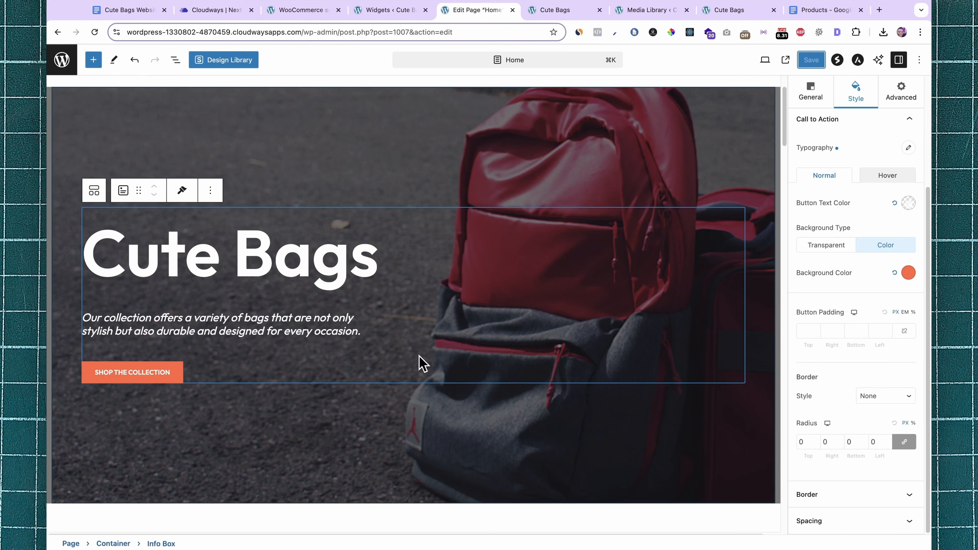
{"action": "scroll", "coordinate": [464, 403], "scroll_direction": "down", "scroll_amount": 10}
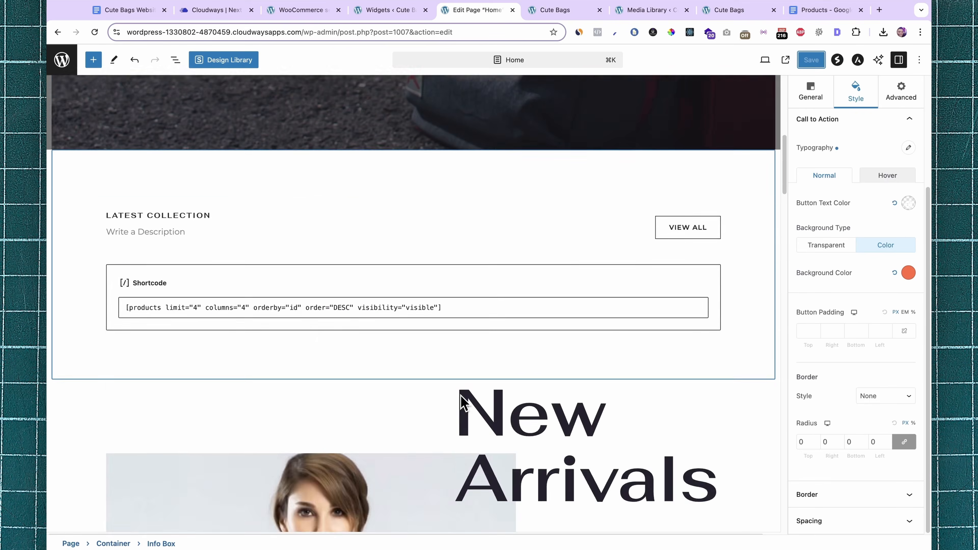
{"action": "scroll", "coordinate": [464, 403], "scroll_direction": "up", "scroll_amount": 8}
{"action": "scroll", "coordinate": [464, 403], "scroll_direction": "up", "scroll_amount": 3}
{"action": "left_click", "coordinate": [578, 14]}
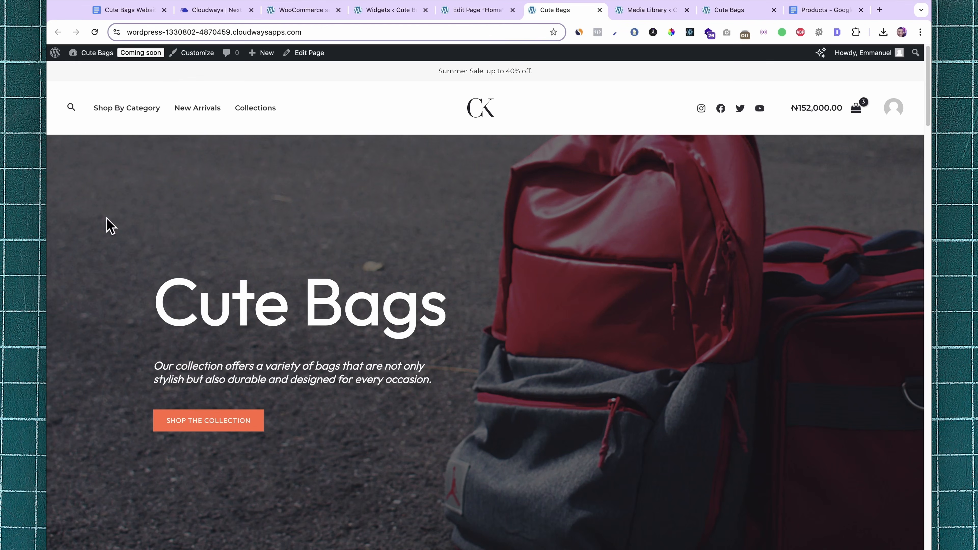
{"action": "left_click", "coordinate": [188, 54]}
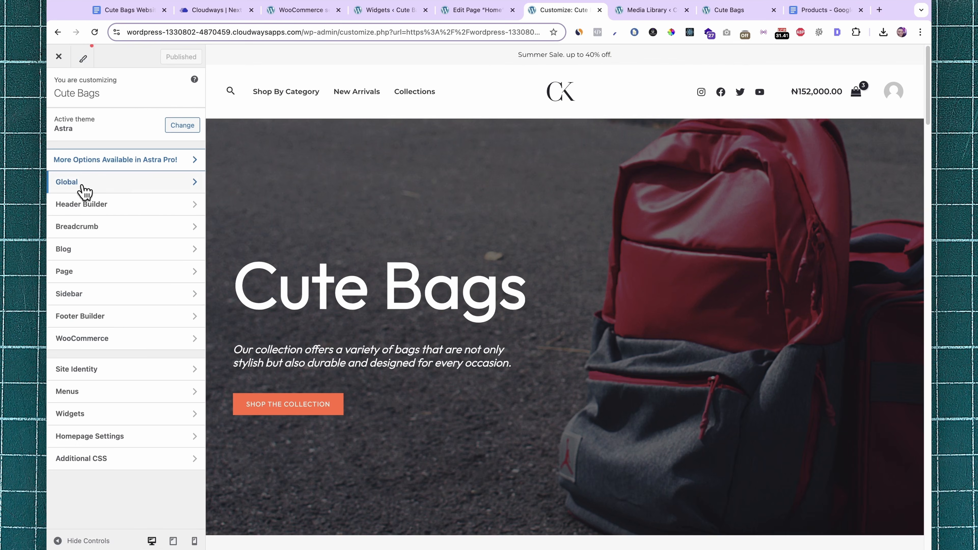
- Set the Customizer's global headings font family to Outfit
{"action": "left_click", "coordinate": [82, 185]}
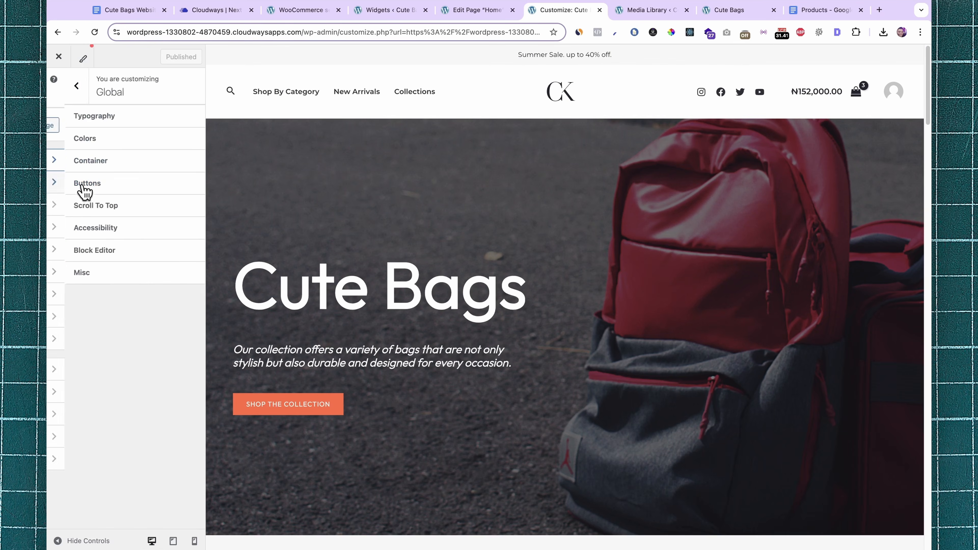
{"action": "left_click", "coordinate": [117, 122]}
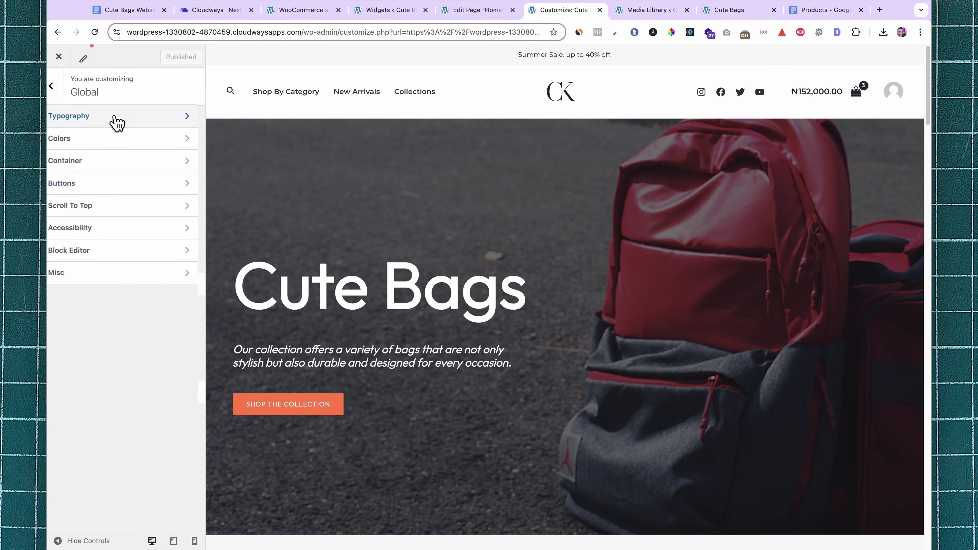
{"action": "scroll", "coordinate": [147, 318], "scroll_direction": "down", "scroll_amount": 2}
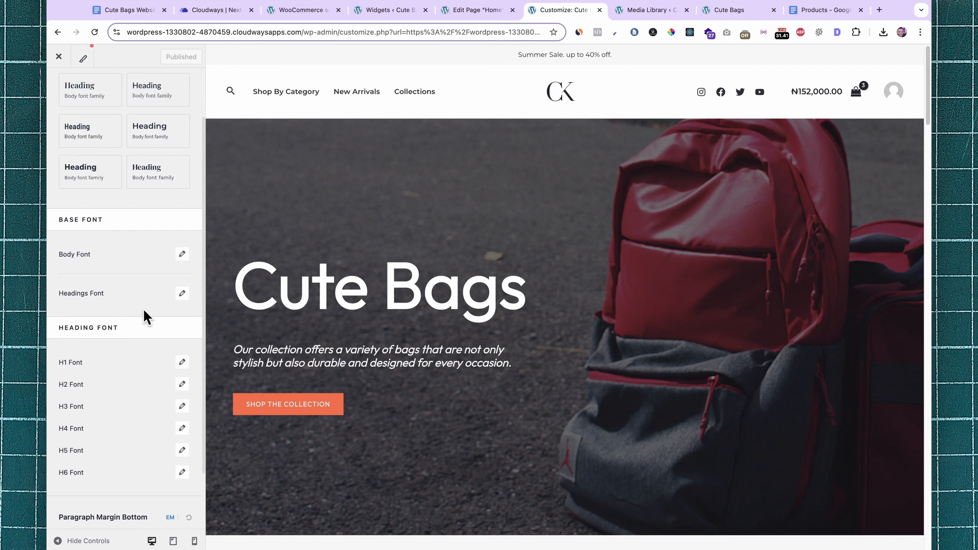
{"action": "left_click", "coordinate": [182, 294]}
{"action": "left_click", "coordinate": [174, 335]}
{"action": "type", "text": "out"}
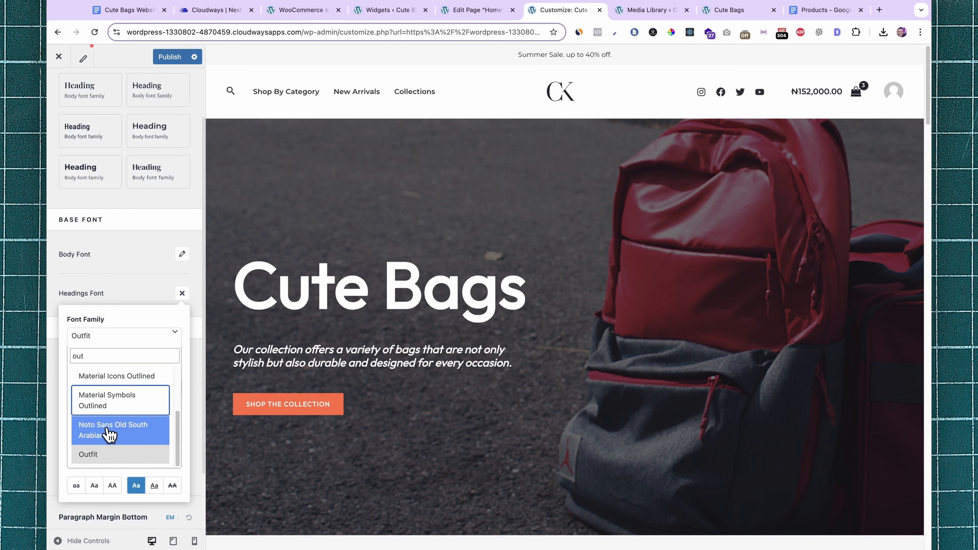
{"action": "left_click", "coordinate": [108, 456]}
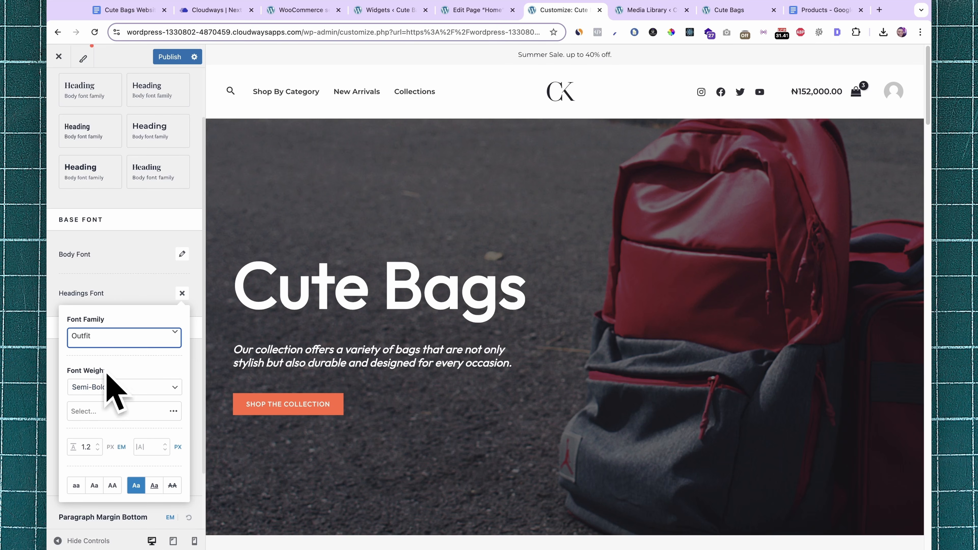
{"action": "left_click", "coordinate": [129, 278]}
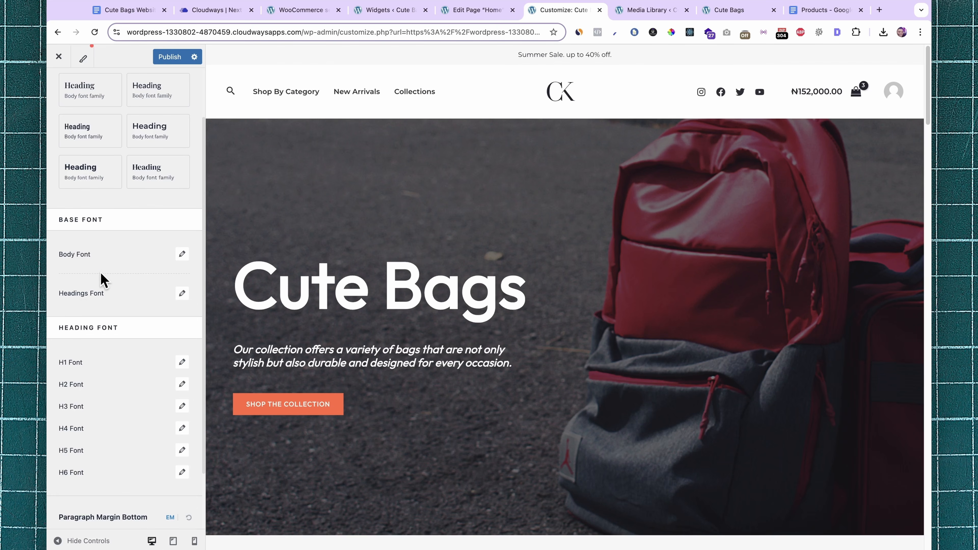
- Set the global body font family to Outfit
{"action": "left_click", "coordinate": [182, 254]}
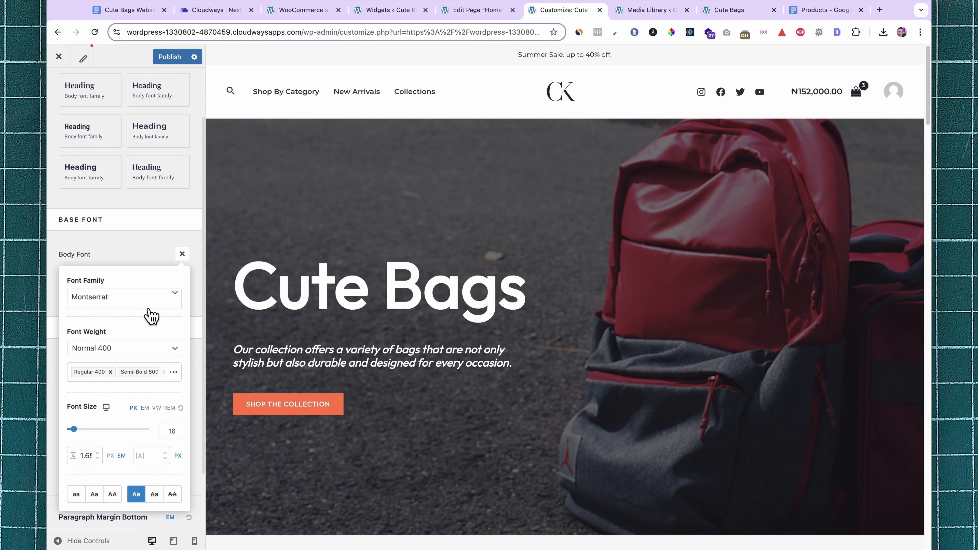
{"action": "left_click", "coordinate": [141, 301]}
{"action": "type", "text": "outfit"}
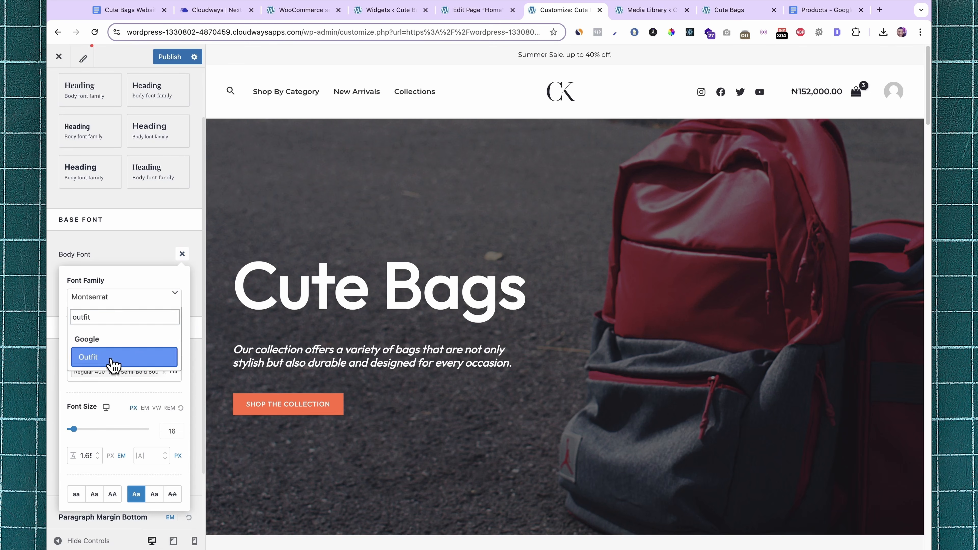
{"action": "left_click", "coordinate": [117, 359]}
{"action": "left_click", "coordinate": [139, 256]}
- Publish the typography changes and exit the Customizer
{"action": "scroll", "coordinate": [128, 330], "scroll_direction": "down", "scroll_amount": 3}
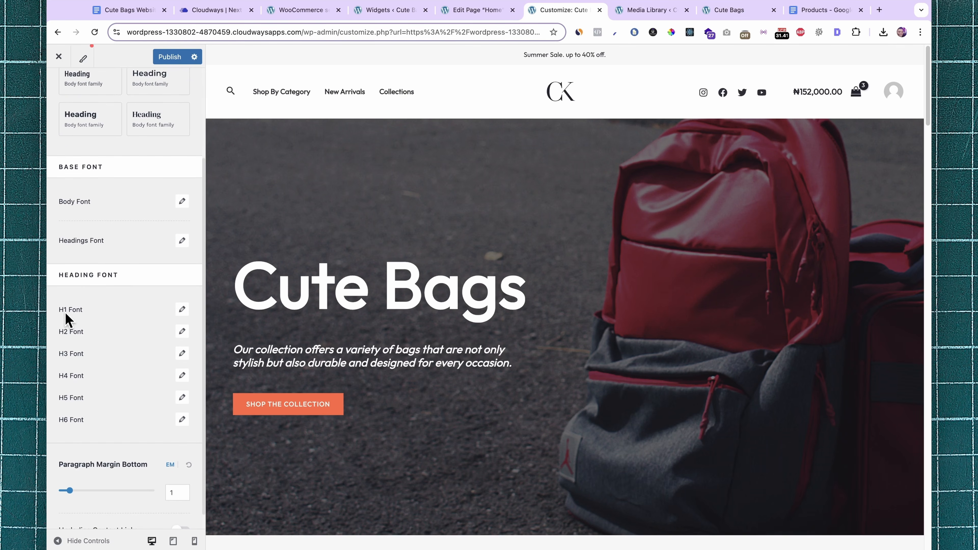
{"action": "left_click", "coordinate": [183, 310]}
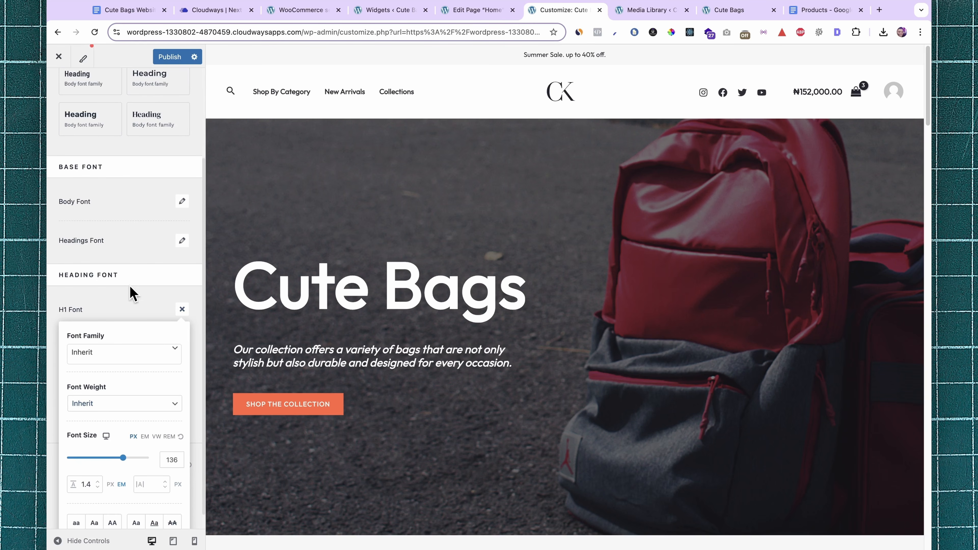
{"action": "left_click", "coordinate": [133, 295]}
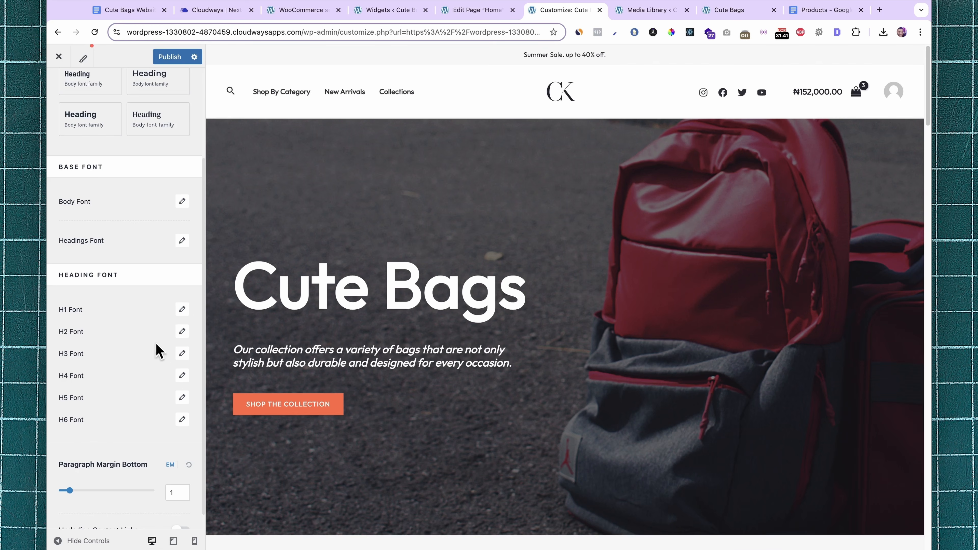
{"action": "scroll", "coordinate": [162, 447], "scroll_direction": "up", "scroll_amount": 2}
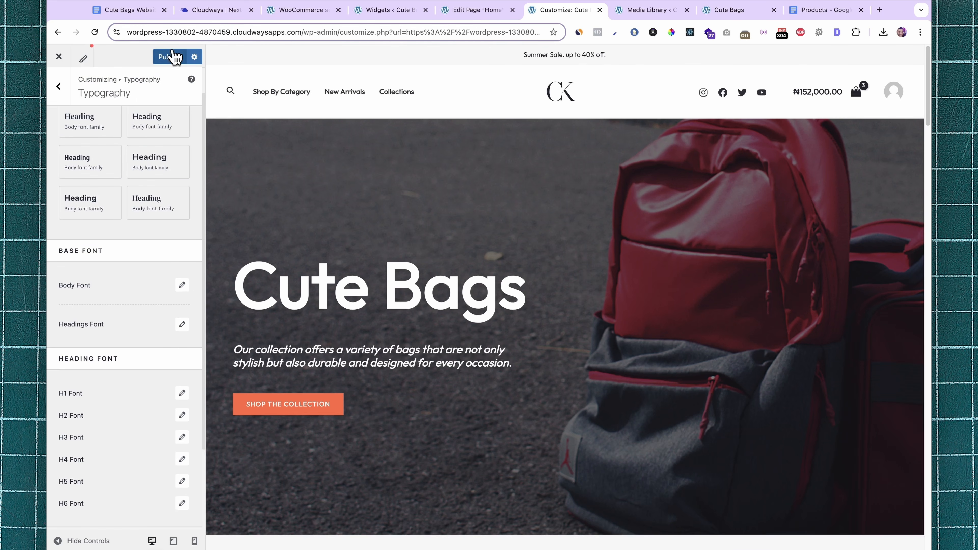
{"action": "left_click", "coordinate": [169, 57]}
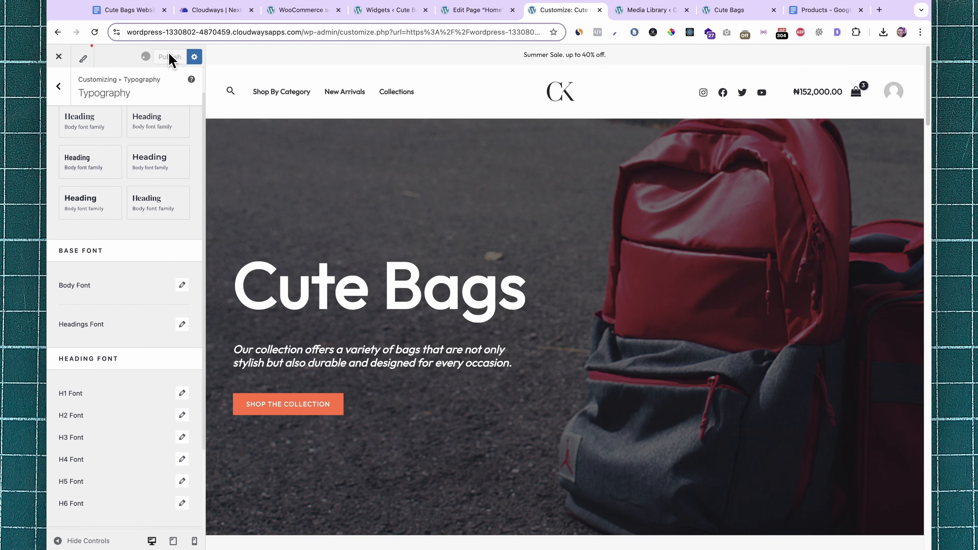
{"action": "left_click", "coordinate": [58, 57]}
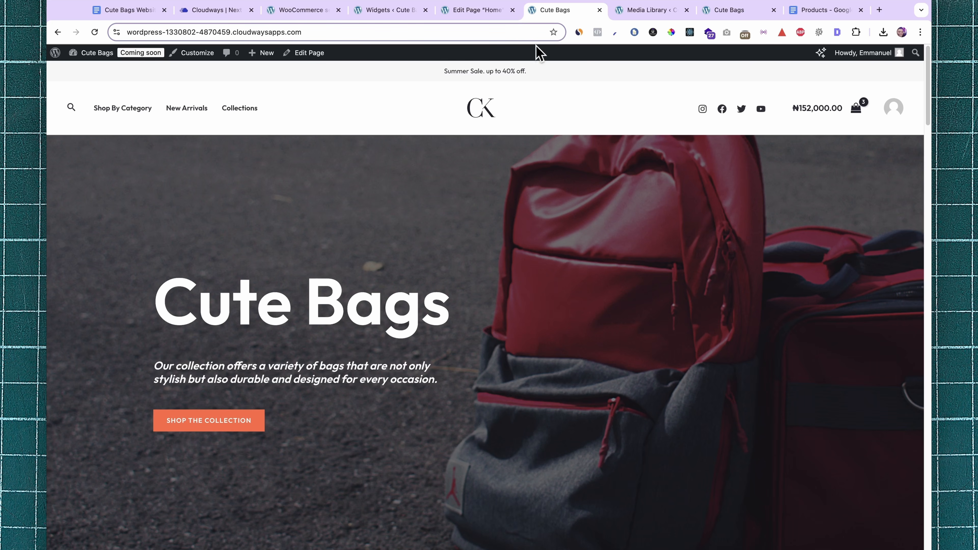
- Give the hero container a solid, near-white border
{"action": "left_click", "coordinate": [478, 9]}
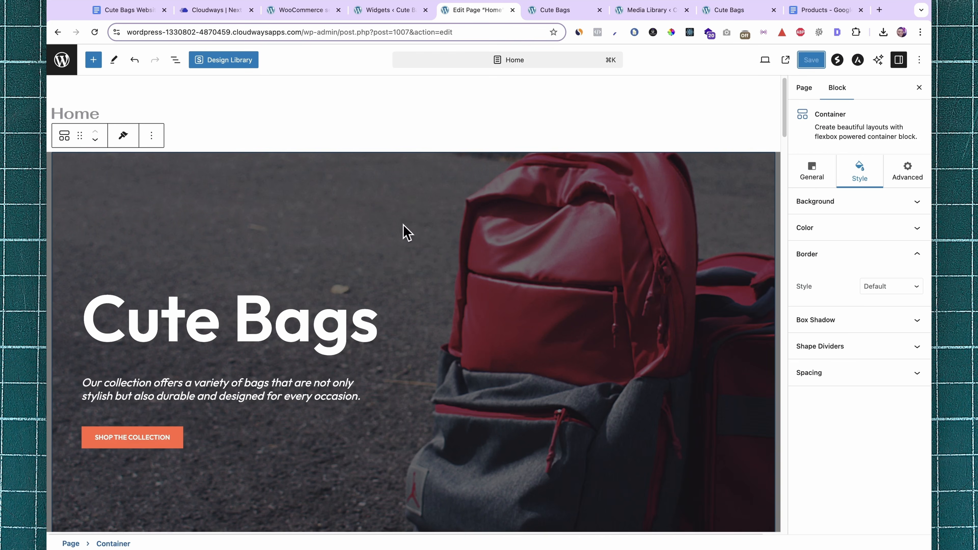
{"action": "left_click", "coordinate": [274, 178]}
{"action": "left_click", "coordinate": [274, 176]}
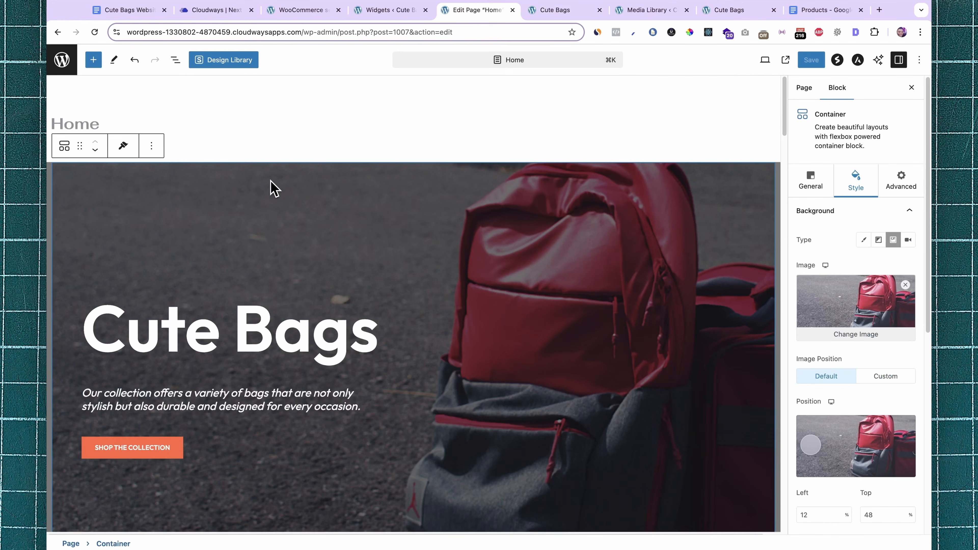
{"action": "scroll", "coordinate": [823, 423], "scroll_direction": "down", "scroll_amount": 5}
{"action": "scroll", "coordinate": [823, 395], "scroll_direction": "down", "scroll_amount": 1}
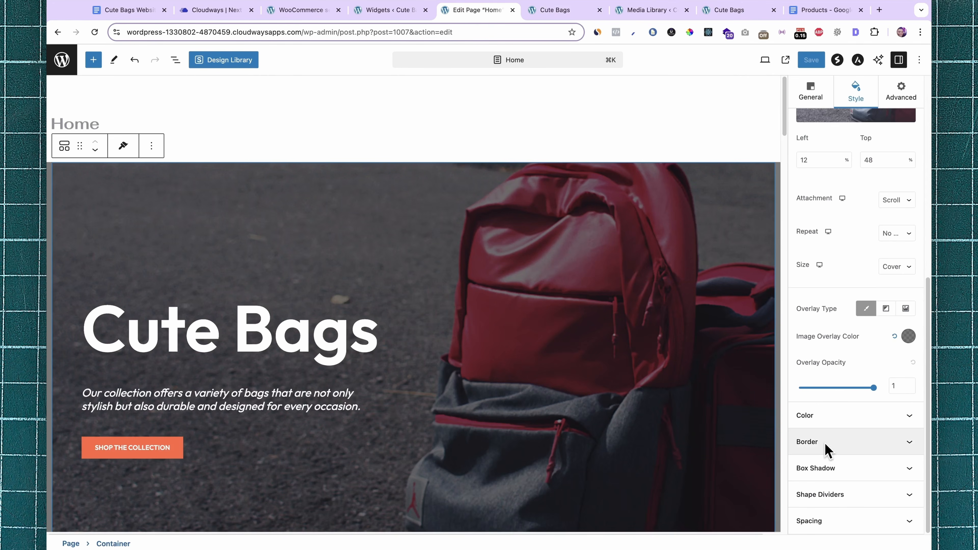
{"action": "left_click", "coordinate": [825, 443]}
{"action": "left_click", "coordinate": [884, 293]}
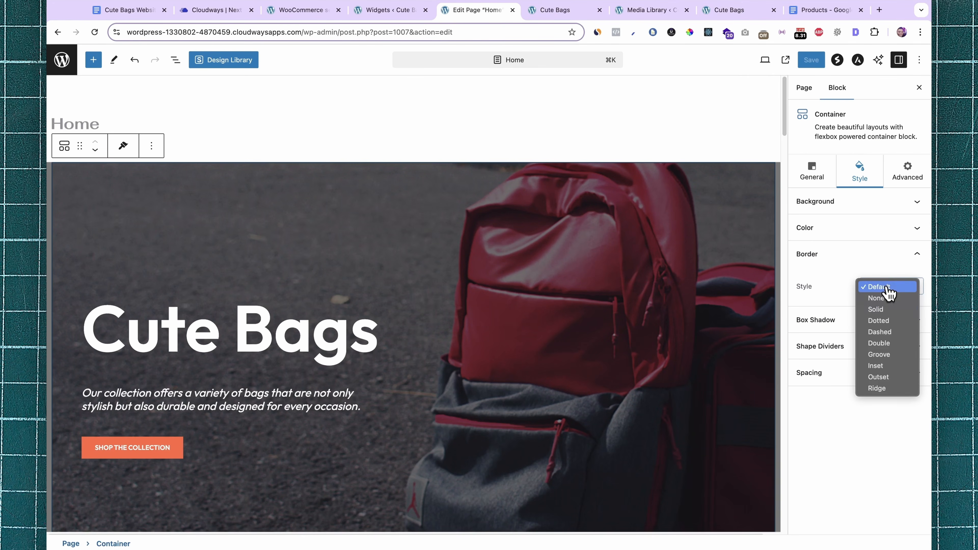
{"action": "left_click", "coordinate": [893, 313]}
{"action": "scroll", "coordinate": [923, 437], "scroll_direction": "down", "scroll_amount": 1}
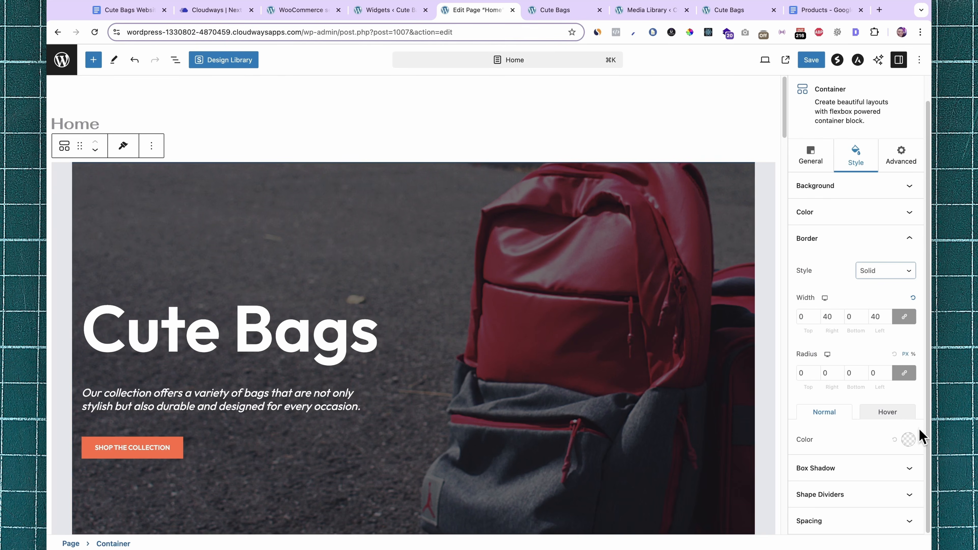
{"action": "left_click", "coordinate": [913, 441]}
{"action": "left_click_drag", "start_coordinate": [838, 215], "coordinate": [804, 144]}
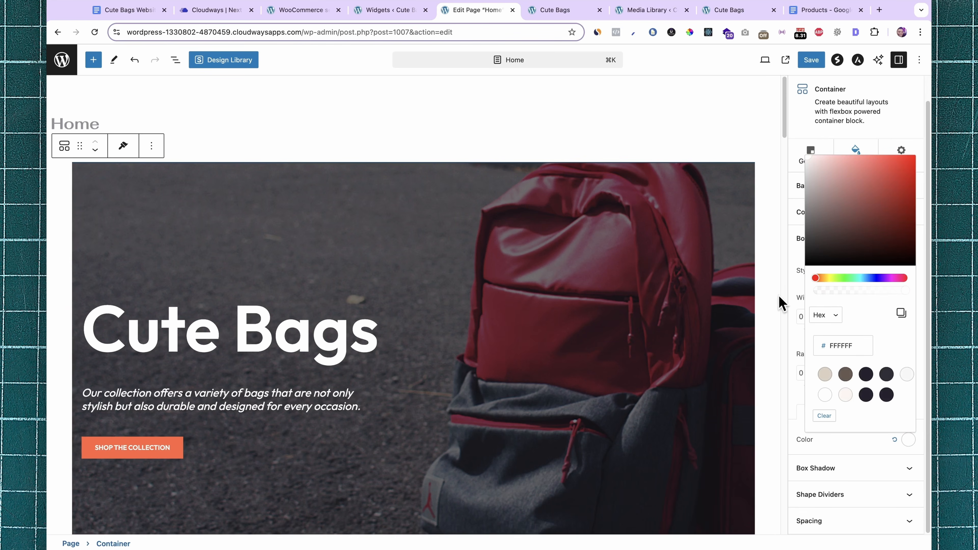
{"action": "left_click", "coordinate": [785, 342]}
- Save the Home page and view the inset hero on the live storefront
{"action": "scroll", "coordinate": [776, 352], "scroll_direction": "up", "scroll_amount": 10}
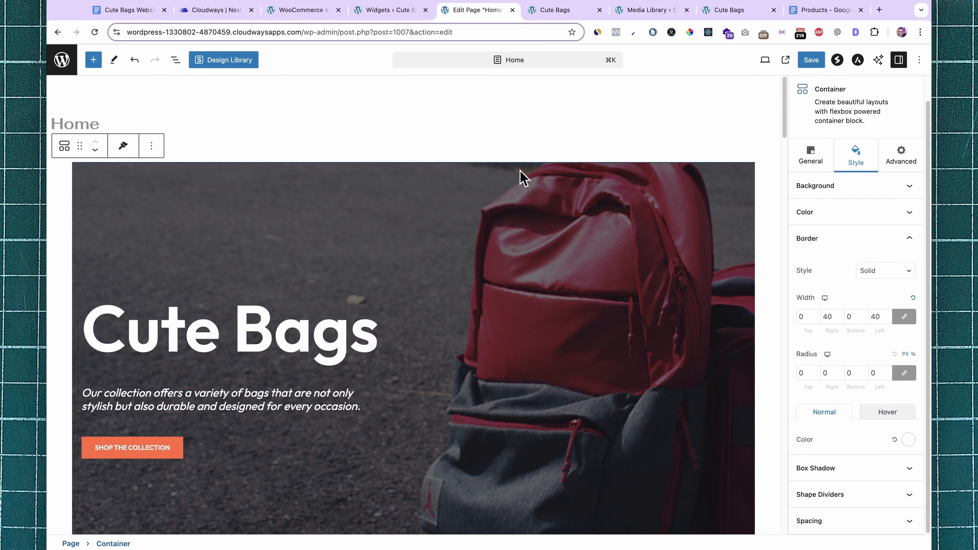
{"action": "left_click", "coordinate": [811, 61]}
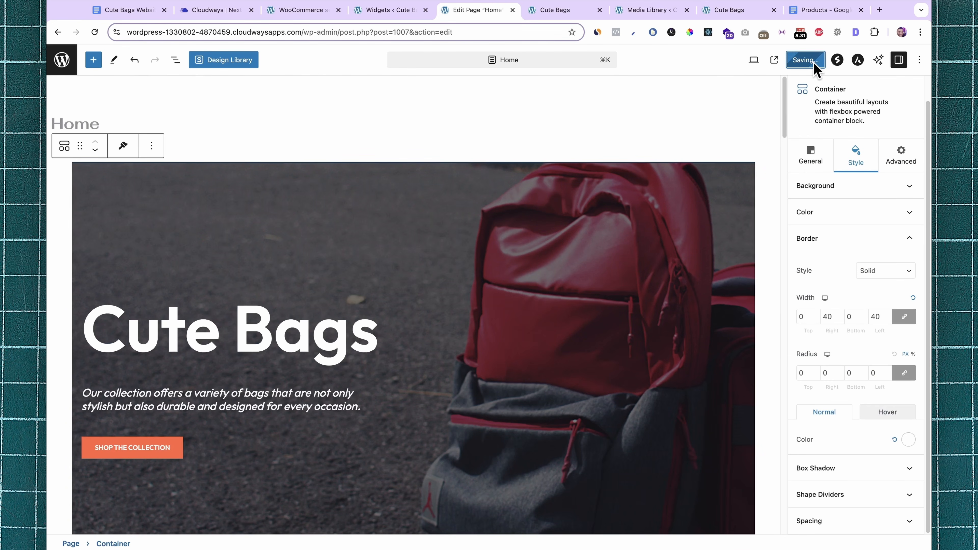
{"action": "left_click", "coordinate": [565, 14]}
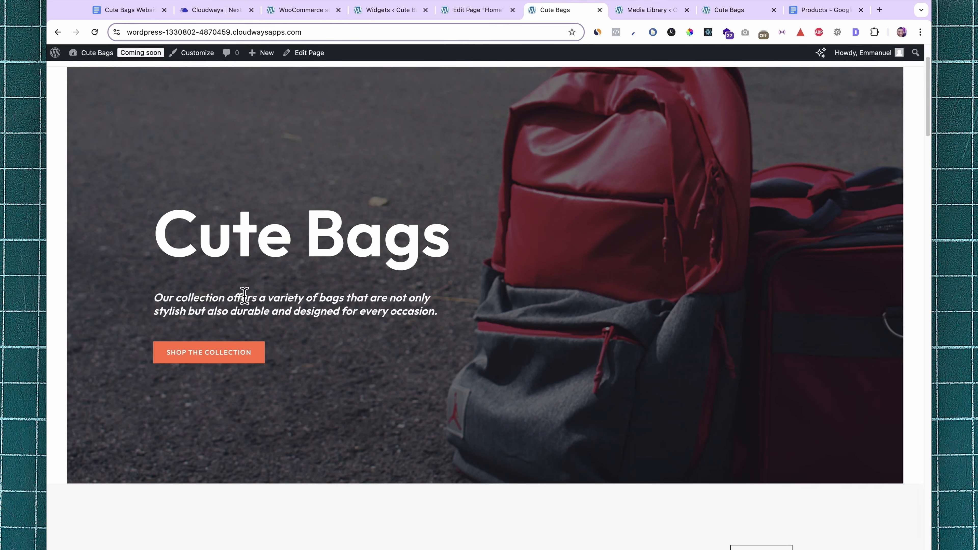
{"action": "scroll", "coordinate": [241, 288], "scroll_direction": "down", "scroll_amount": 1}
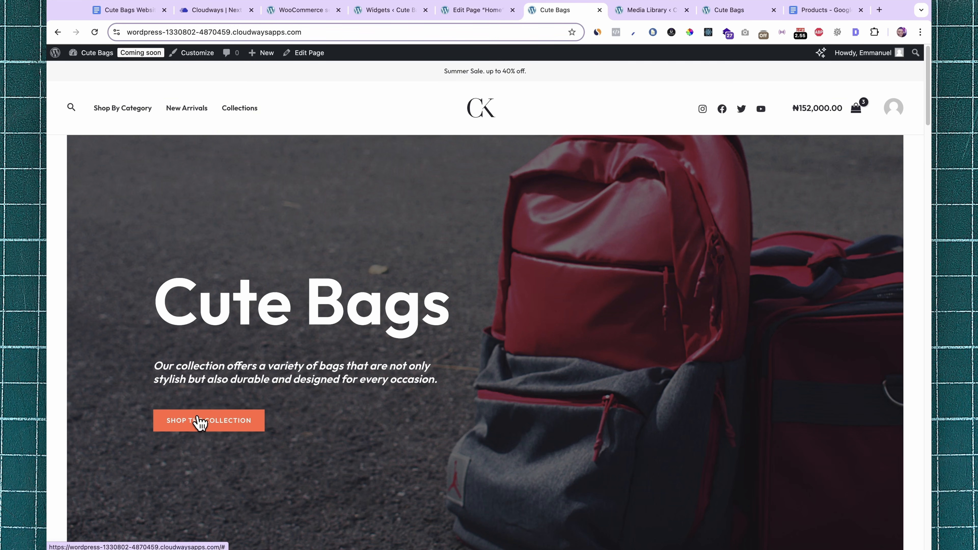
- Scroll through the storefront Shop page's 25 bag products, then return to the Home page editor
{"action": "left_click", "coordinate": [118, 105]}
{"action": "scroll", "coordinate": [573, 304], "scroll_direction": "down", "scroll_amount": 5}
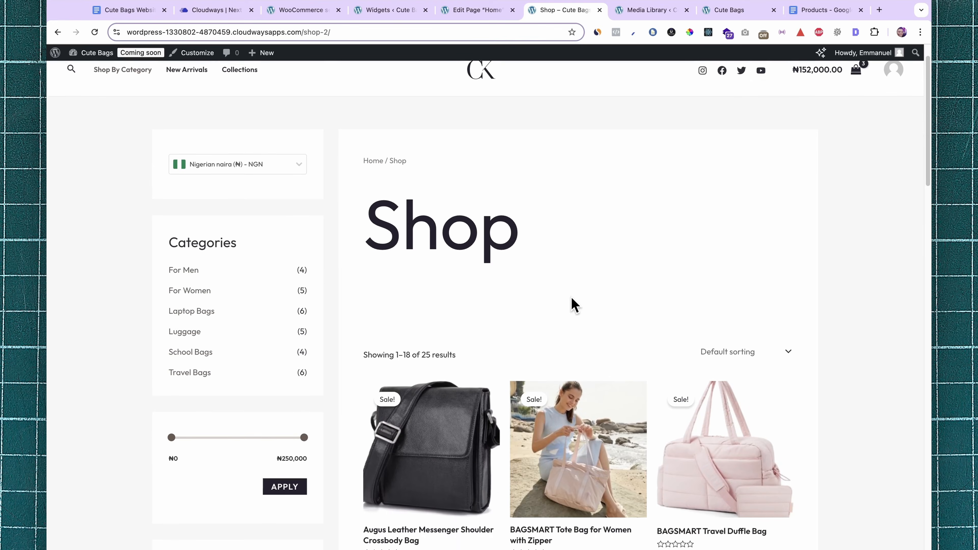
{"action": "scroll", "coordinate": [569, 300], "scroll_direction": "down", "scroll_amount": 10}
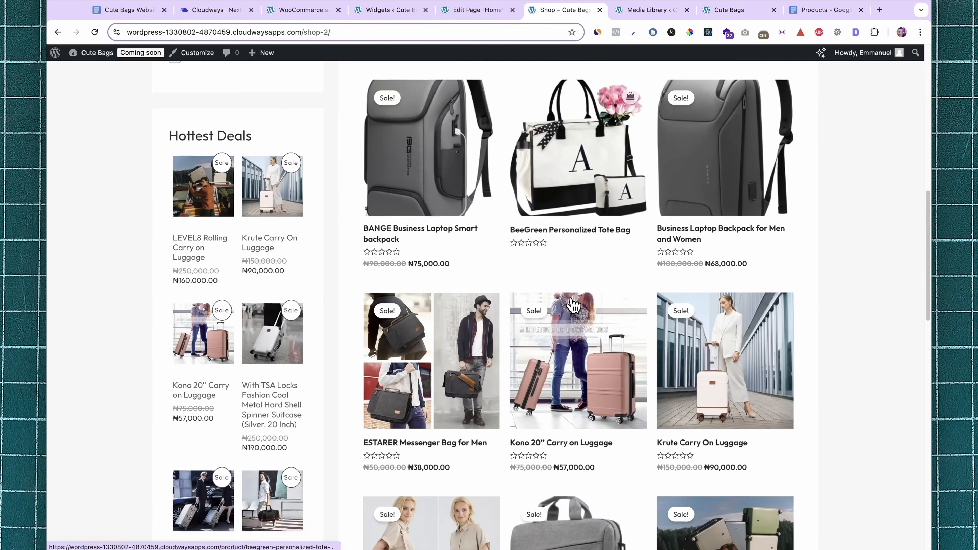
{"action": "scroll", "coordinate": [572, 304], "scroll_direction": "up", "scroll_amount": 17}
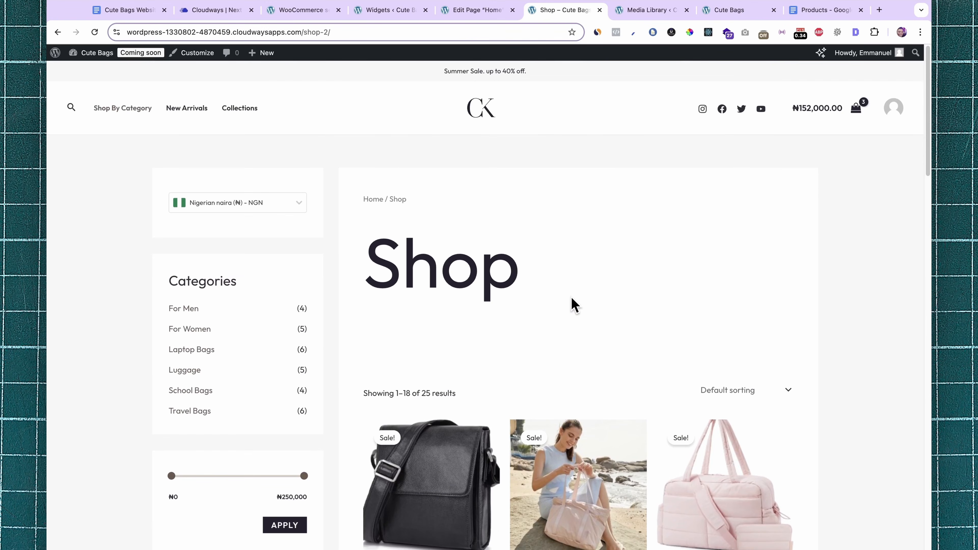
{"action": "left_click", "coordinate": [473, 16]}
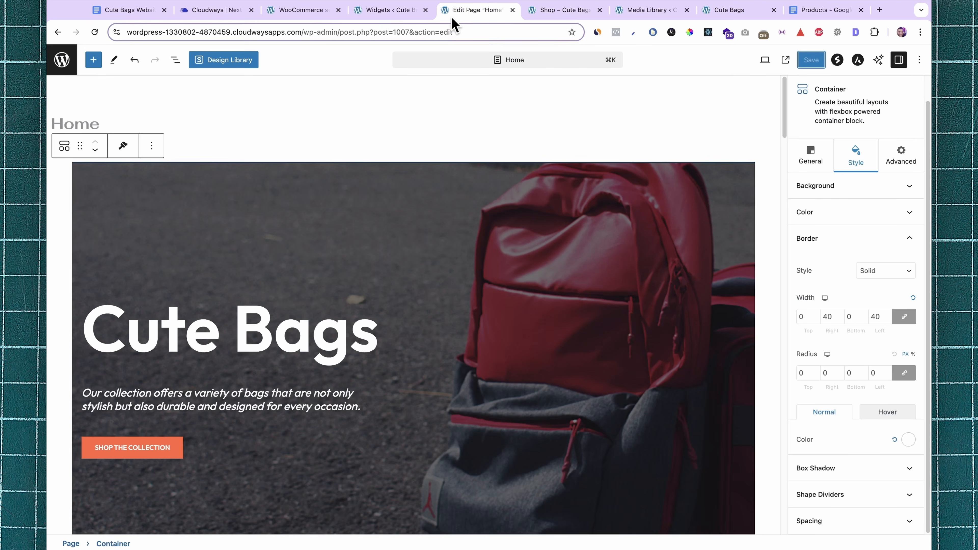
- Set the hero Shop the Collection button's link to /shop/
{"action": "left_click", "coordinate": [115, 452]}
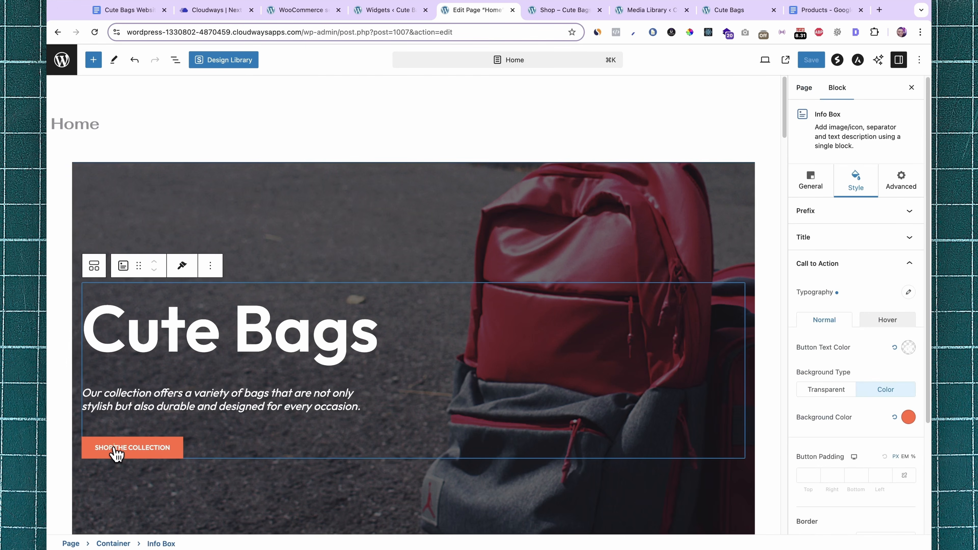
{"action": "left_click", "coordinate": [811, 181]}
{"action": "left_click", "coordinate": [856, 308]}
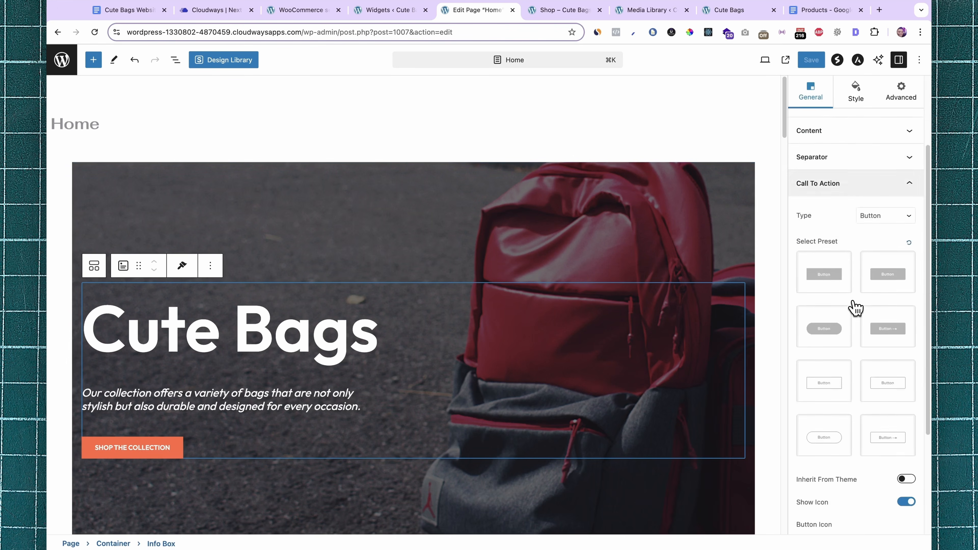
{"action": "scroll", "coordinate": [854, 386], "scroll_direction": "down", "scroll_amount": 5}
{"action": "left_click", "coordinate": [836, 468]}
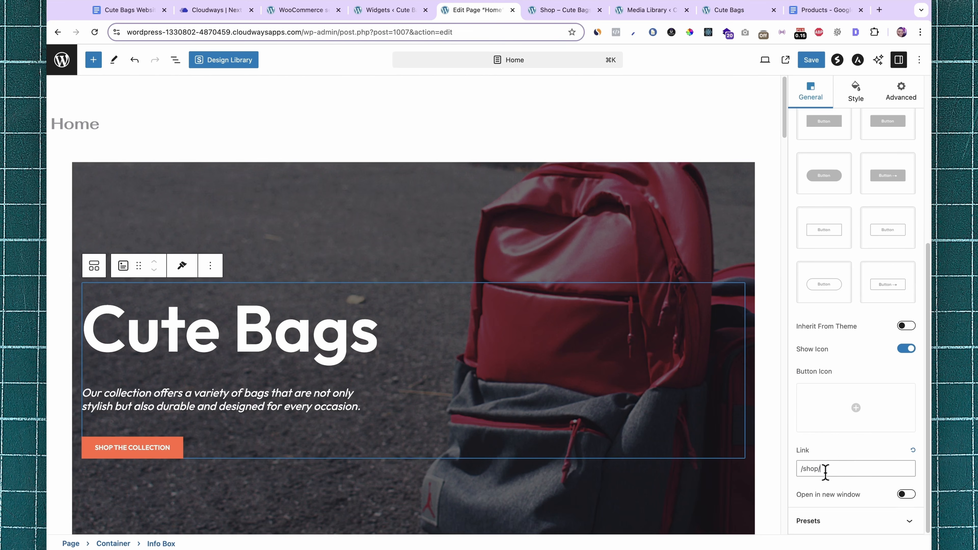
- Save the Home page and test the button on the live homepage
{"action": "left_click", "coordinate": [818, 62]}
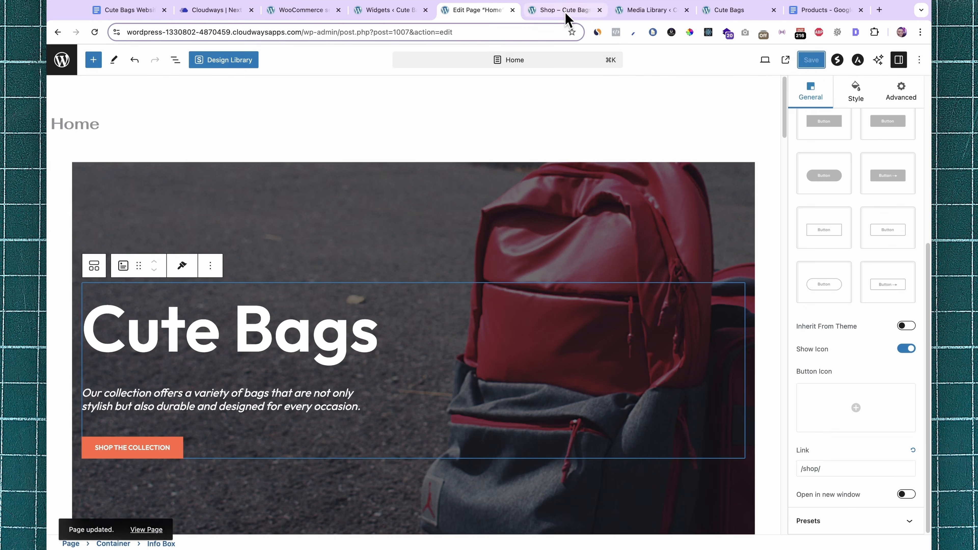
{"action": "left_click", "coordinate": [565, 11]}
{"action": "left_click", "coordinate": [492, 113]}
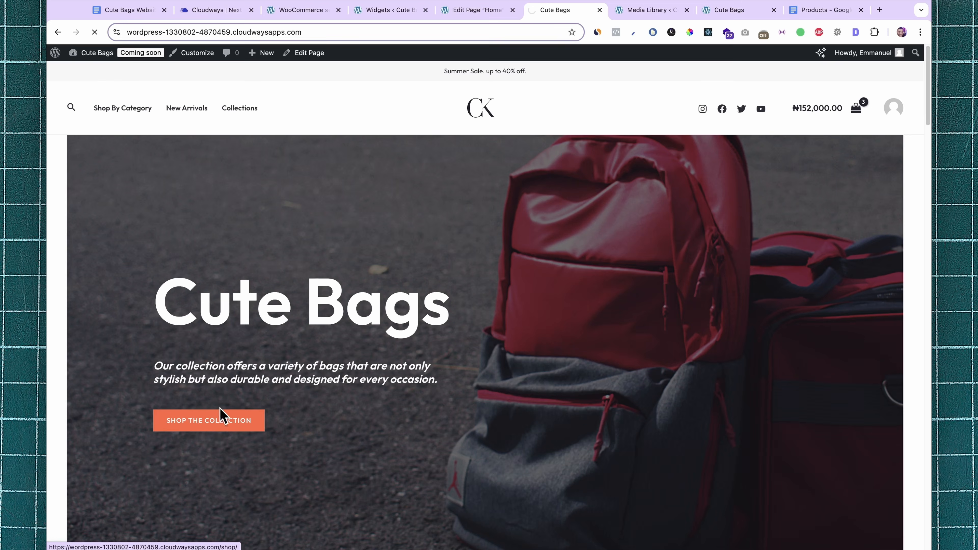
{"action": "left_click", "coordinate": [221, 414]}
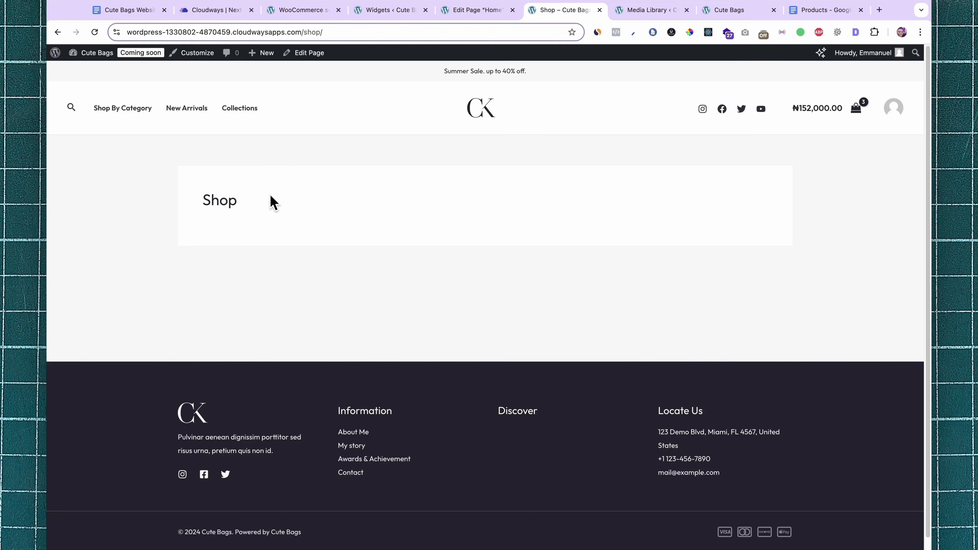
{"action": "left_click", "coordinate": [305, 11]}
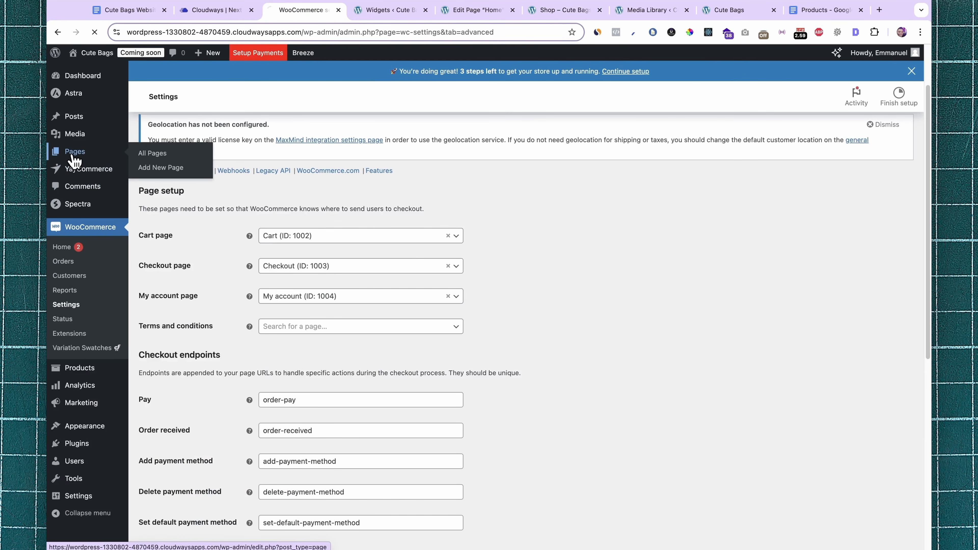
- Open the Shop Page and the plain Shop page in new tabs to compare them
{"action": "scroll", "coordinate": [245, 270], "scroll_direction": "down", "scroll_amount": 5}
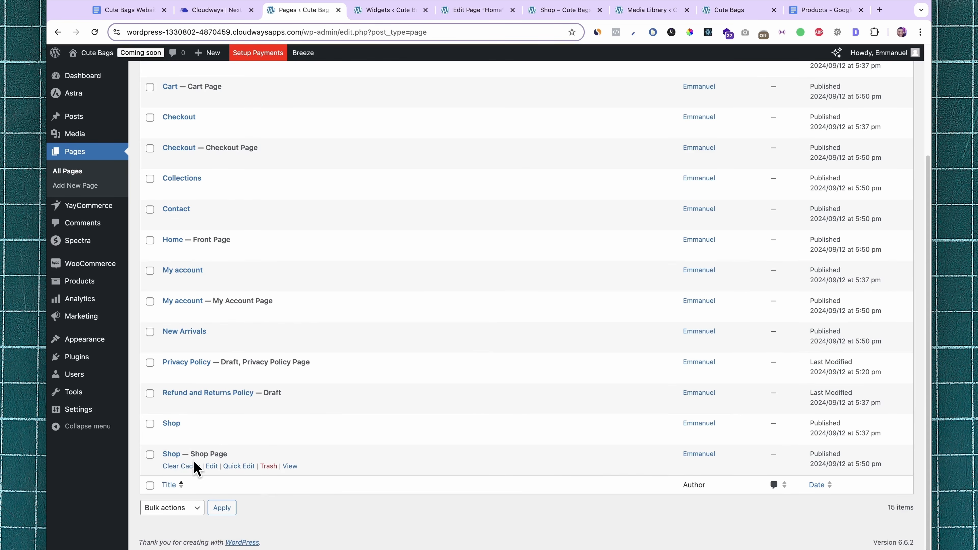
{"action": "right_click", "coordinate": [290, 467]}
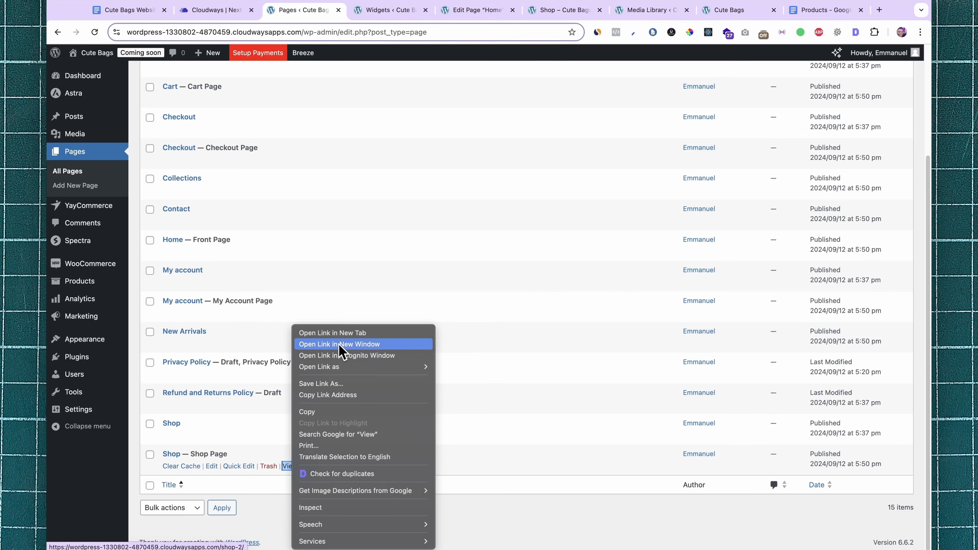
{"action": "left_click", "coordinate": [340, 334]}
{"action": "right_click", "coordinate": [290, 436]}
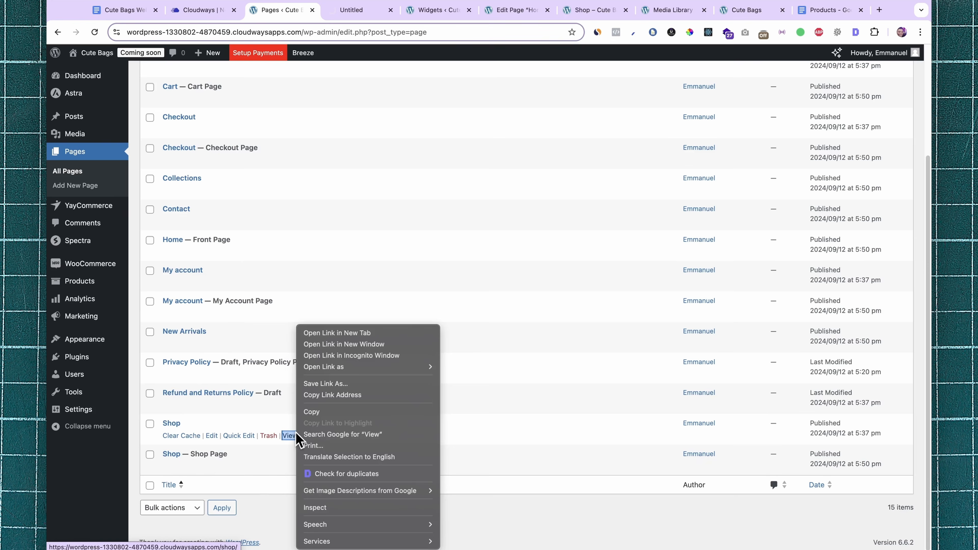
{"action": "left_click", "coordinate": [336, 334]}
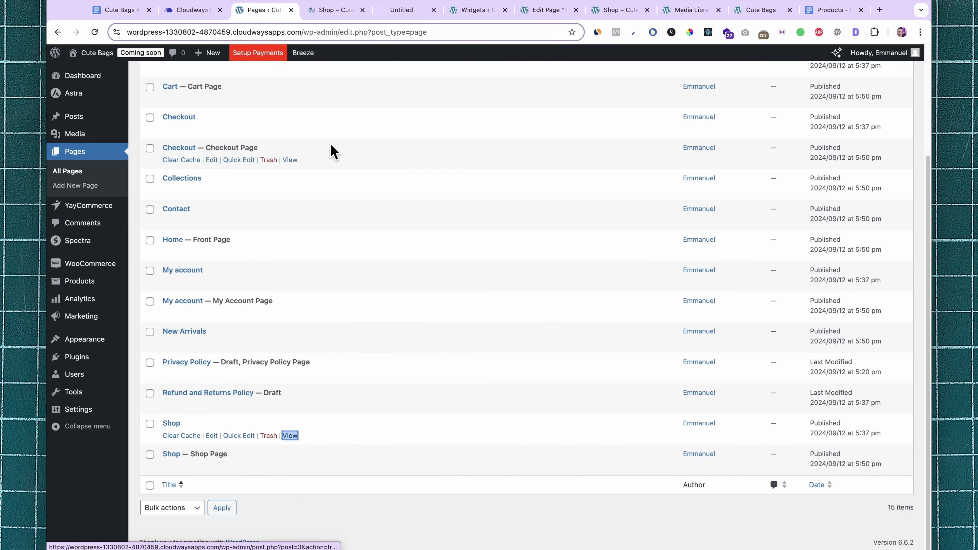
{"action": "left_click", "coordinate": [331, 15]}
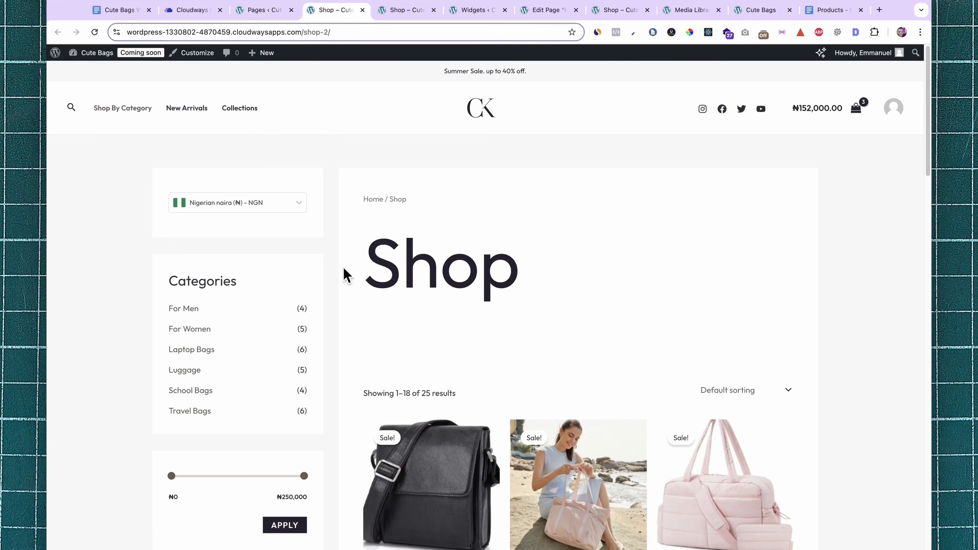
{"action": "left_click", "coordinate": [400, 10]}
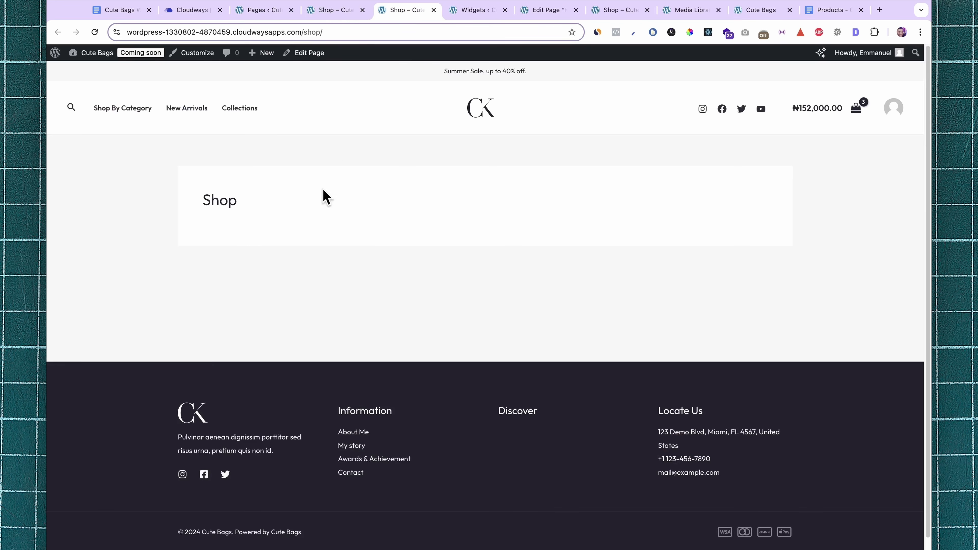
{"action": "left_click", "coordinate": [281, 13]}
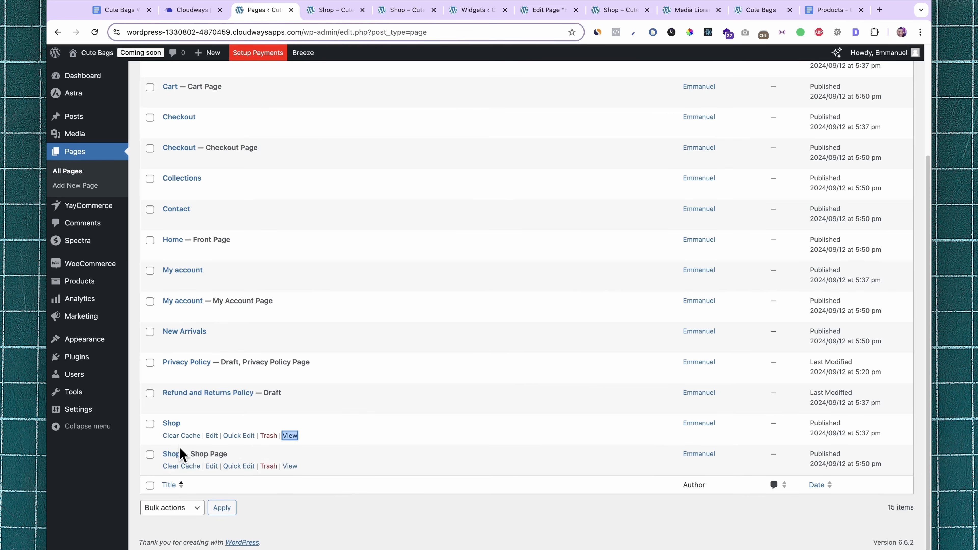
- Trash the duplicate empty Shop page and change the Shop Page slug from shop-2 to shop
{"action": "left_click", "coordinate": [269, 436]}
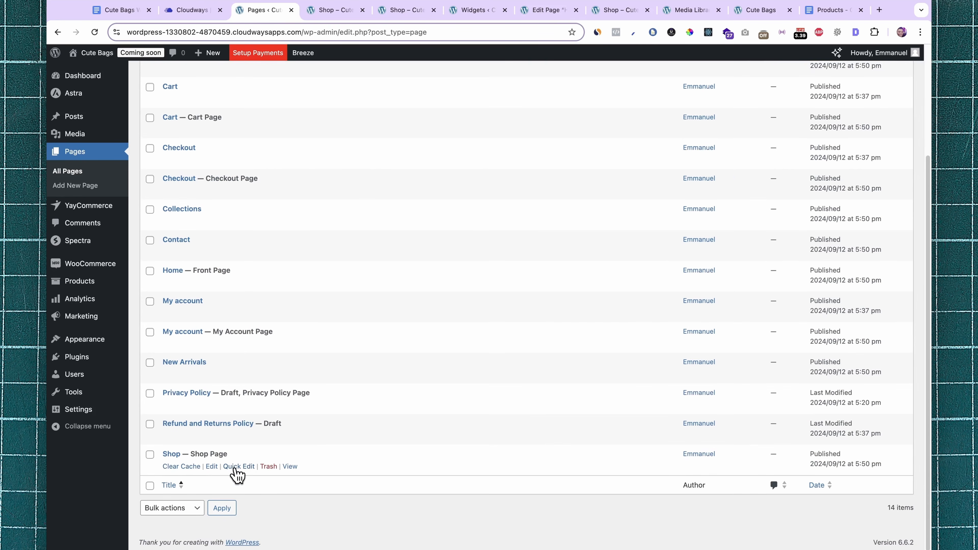
{"action": "left_click", "coordinate": [238, 467]}
{"action": "scroll", "coordinate": [215, 487], "scroll_direction": "down", "scroll_amount": 3}
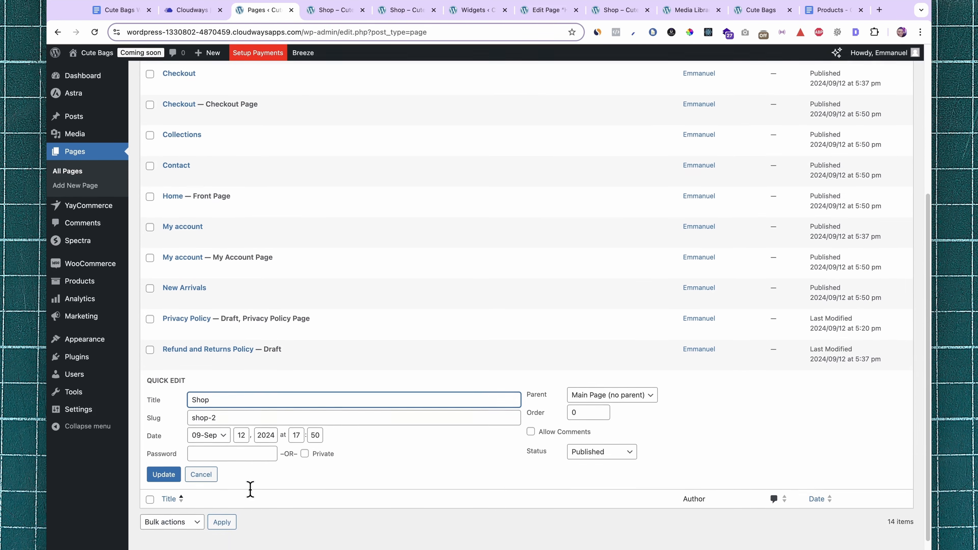
{"action": "left_click", "coordinate": [228, 402]}
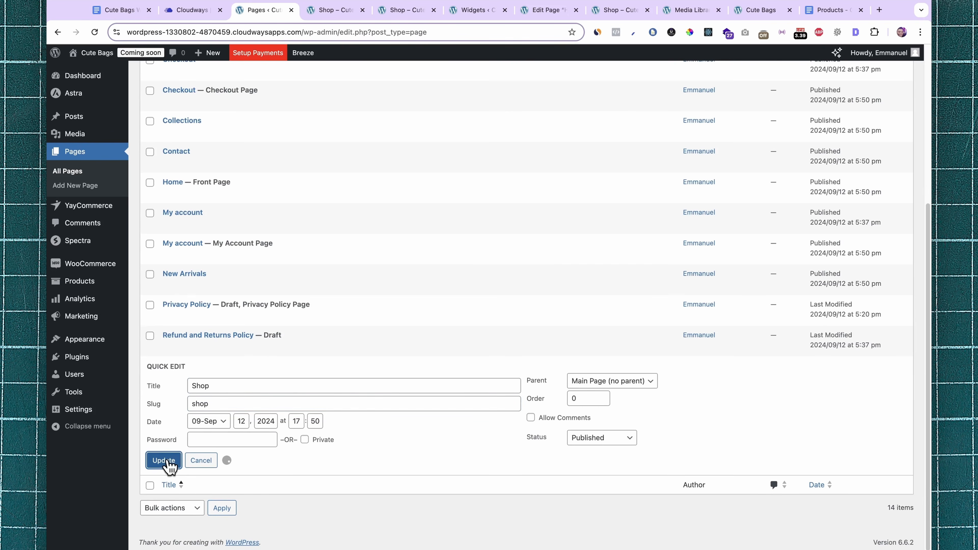
{"action": "left_click", "coordinate": [617, 11]}
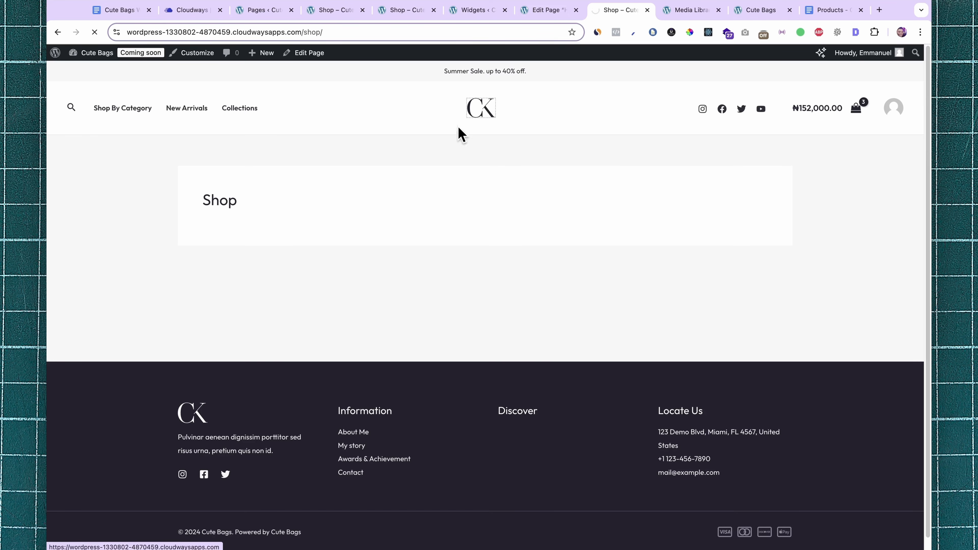
- Scroll the live homepage and test where the VIEW ALL button leads
{"action": "left_click", "coordinate": [488, 105]}
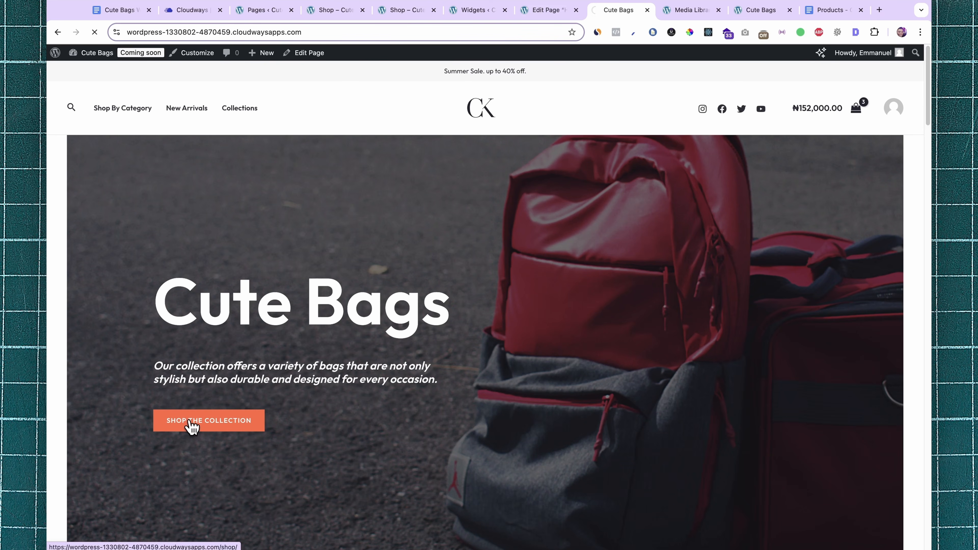
{"action": "scroll", "coordinate": [585, 295], "scroll_direction": "down", "scroll_amount": 2}
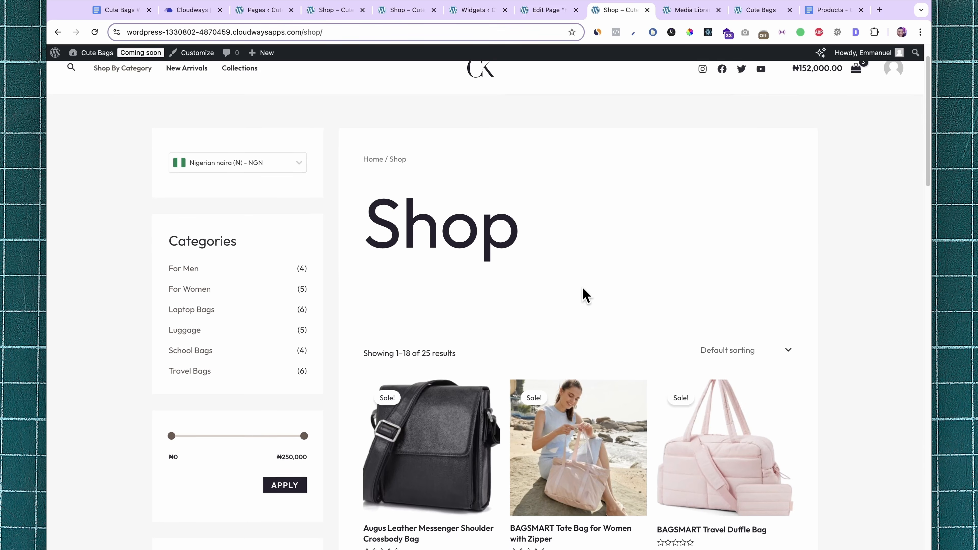
{"action": "scroll", "coordinate": [632, 427], "scroll_direction": "down", "scroll_amount": 10}
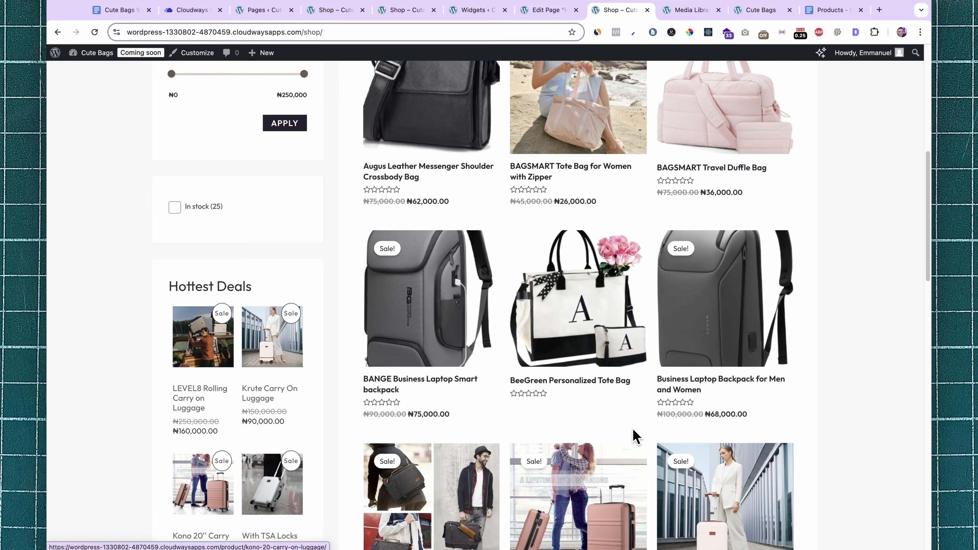
{"action": "scroll", "coordinate": [632, 427], "scroll_direction": "down", "scroll_amount": 16}
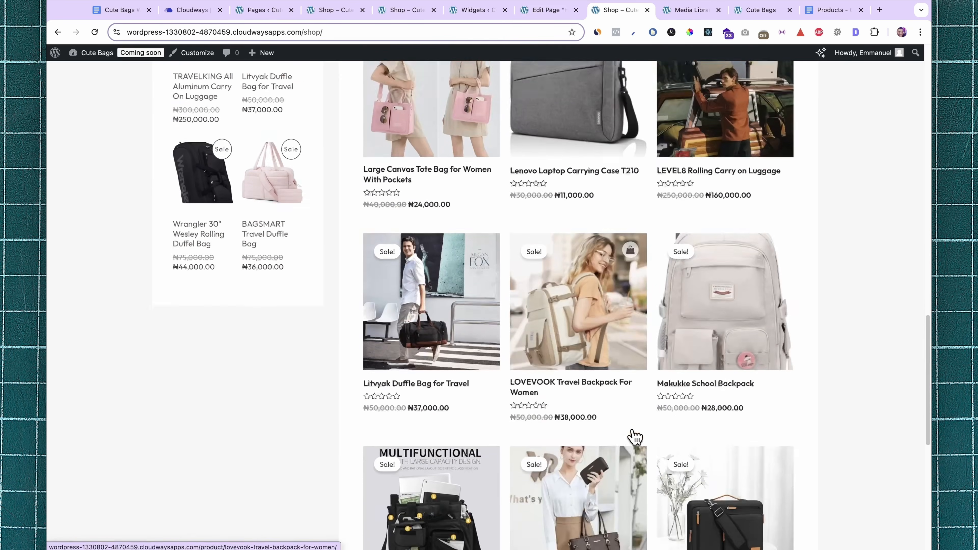
{"action": "scroll", "coordinate": [633, 437], "scroll_direction": "down", "scroll_amount": 6}
{"action": "scroll", "coordinate": [634, 437], "scroll_direction": "up", "scroll_amount": 4}
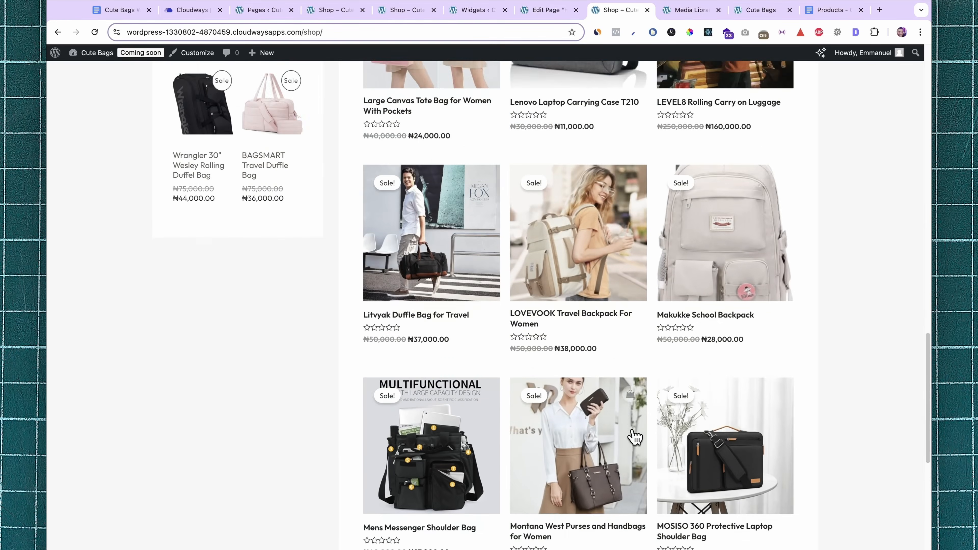
{"action": "scroll", "coordinate": [634, 437], "scroll_direction": "up", "scroll_amount": 20}
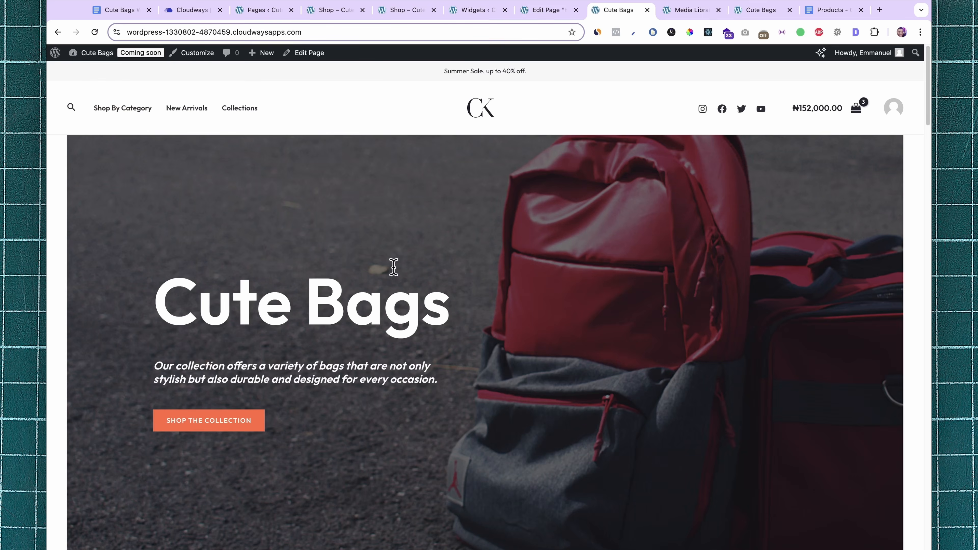
{"action": "scroll", "coordinate": [388, 430], "scroll_direction": "down", "scroll_amount": 10}
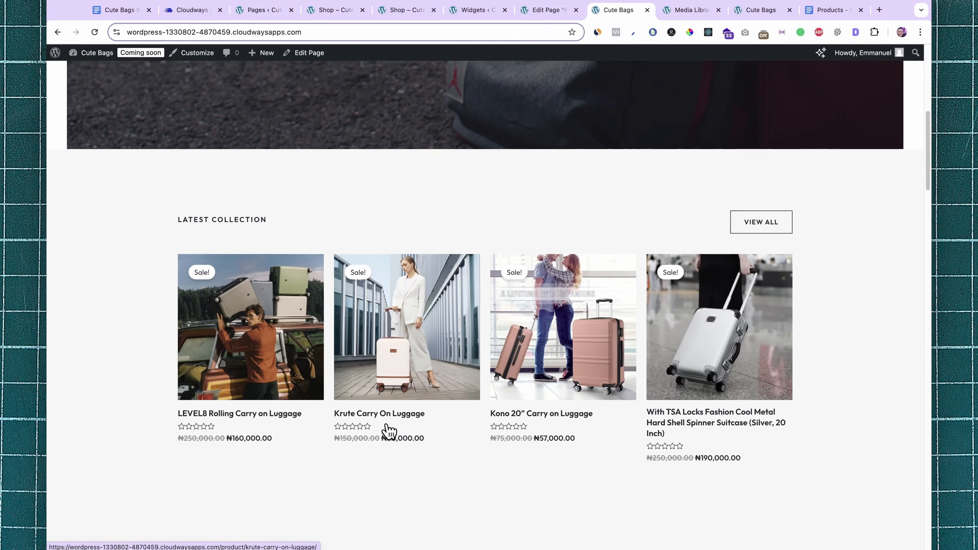
{"action": "scroll", "coordinate": [387, 424], "scroll_direction": "down", "scroll_amount": 1}
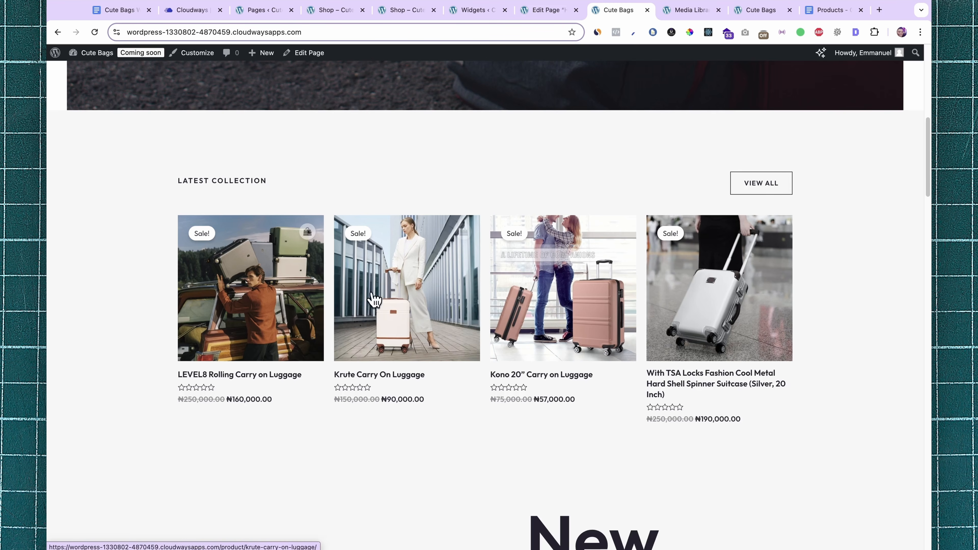
{"action": "left_click", "coordinate": [773, 192]}
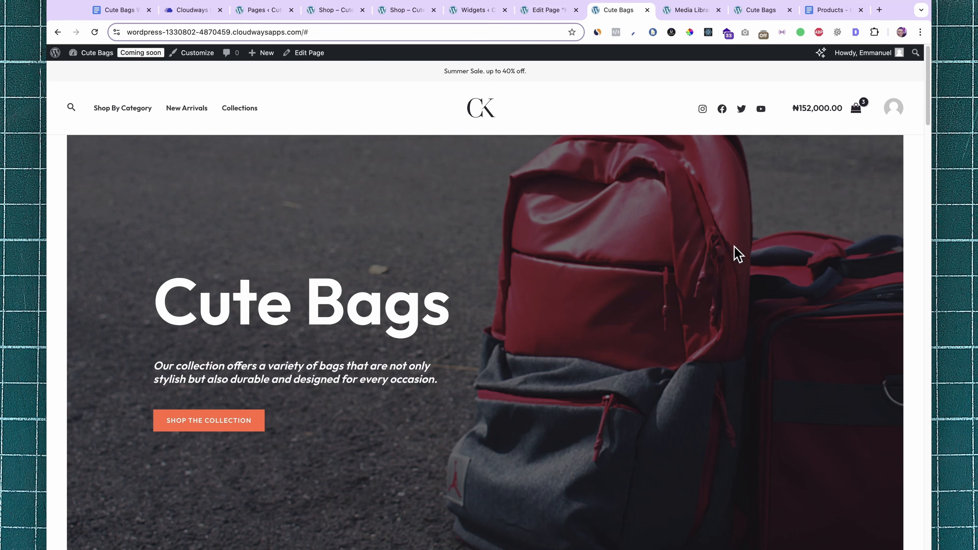
{"action": "scroll", "coordinate": [717, 294], "scroll_direction": "down", "scroll_amount": 5}
{"action": "scroll", "coordinate": [769, 318], "scroll_direction": "down", "scroll_amount": 3}
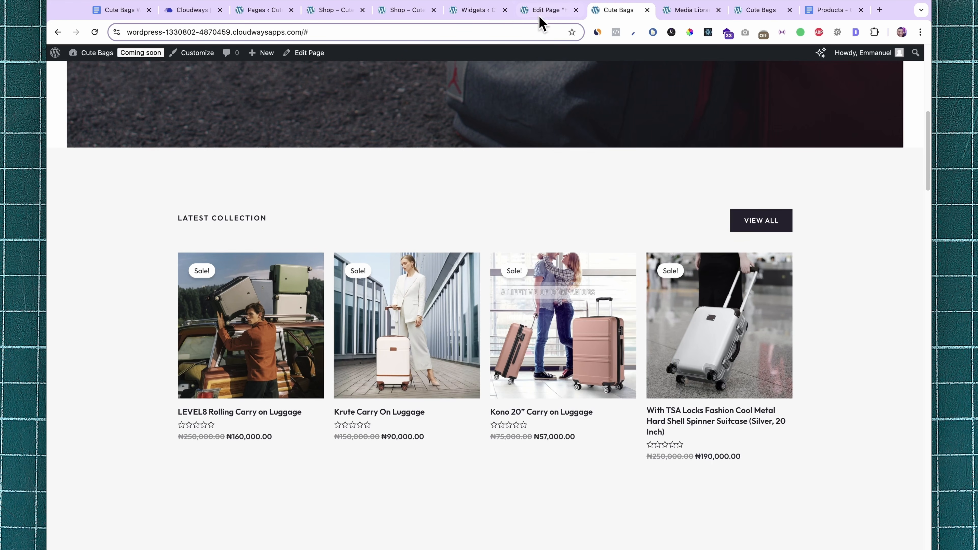
- Go back to the Home page editor and scroll to the Latest Collection section
{"action": "left_click", "coordinate": [551, 10]}
{"action": "scroll", "coordinate": [514, 208], "scroll_direction": "down", "scroll_amount": 8}
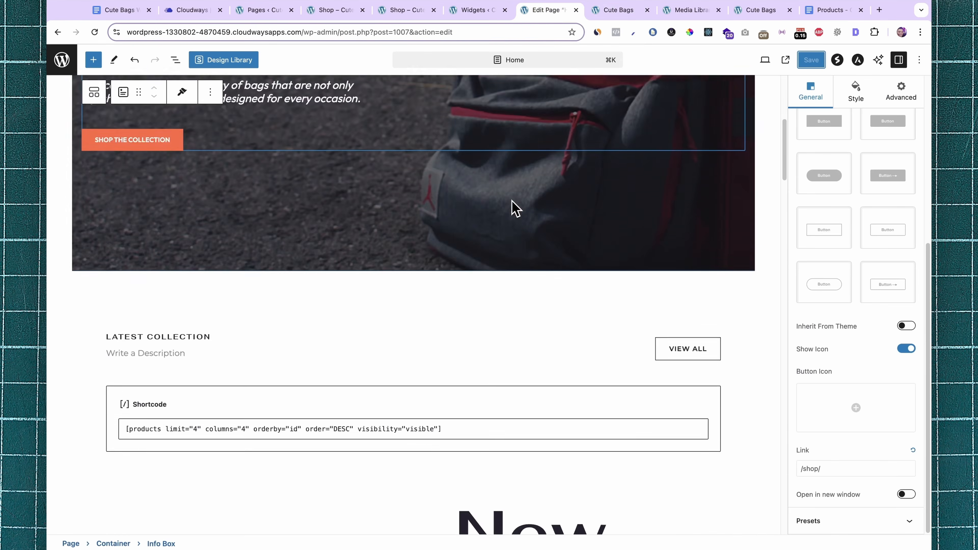
{"action": "scroll", "coordinate": [514, 208], "scroll_direction": "down", "scroll_amount": 4}
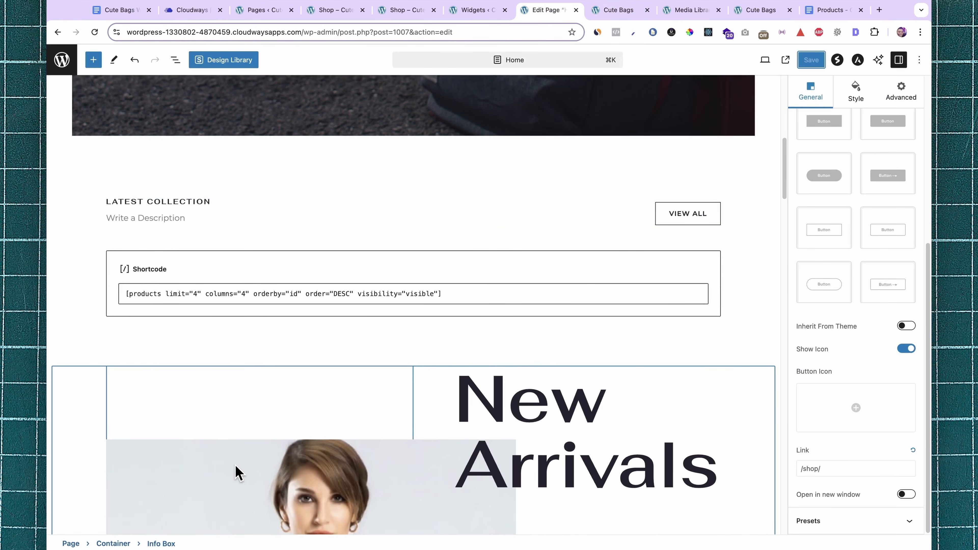
- Set the Latest Collection VIEW ALL button link to /shop/
{"action": "left_click", "coordinate": [679, 214]}
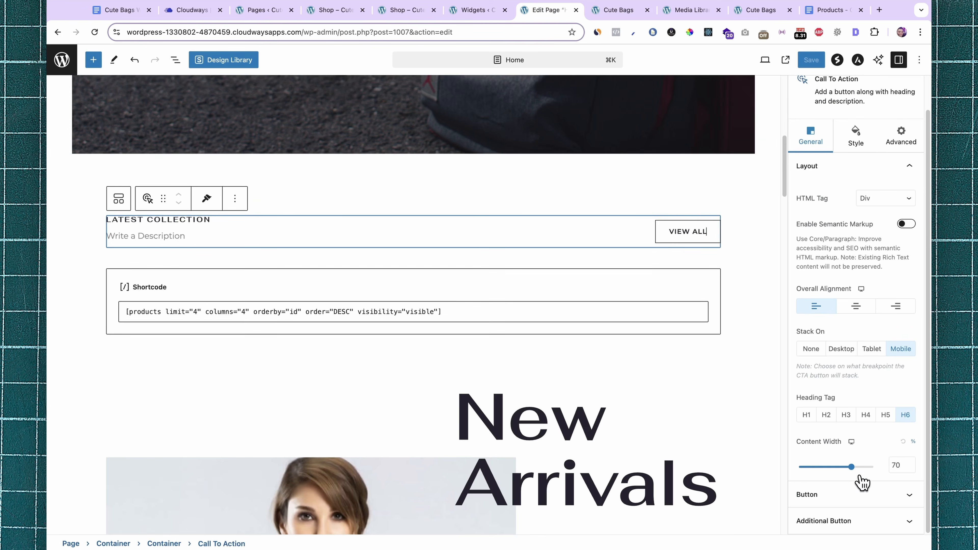
{"action": "left_click", "coordinate": [835, 496]}
{"action": "scroll", "coordinate": [835, 505], "scroll_direction": "down", "scroll_amount": 7}
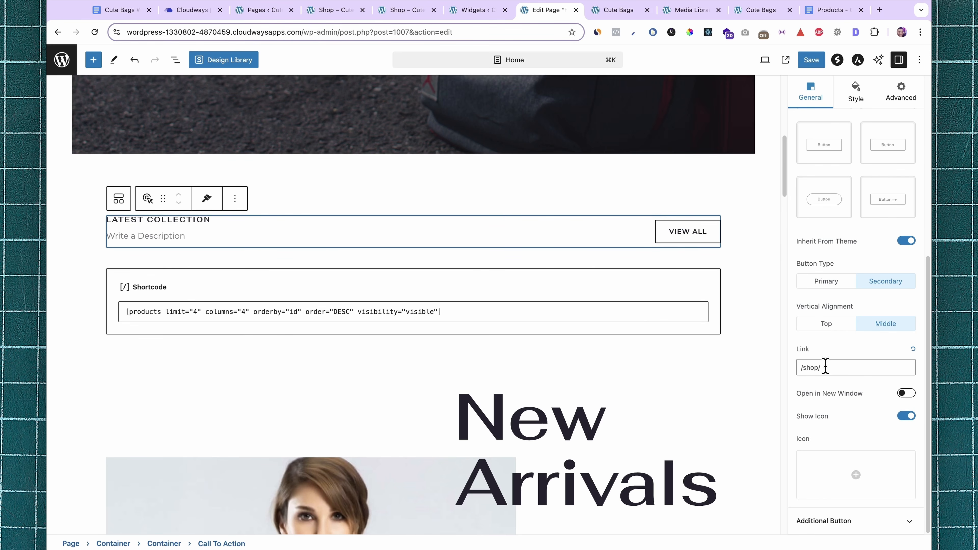
{"action": "scroll", "coordinate": [847, 330], "scroll_direction": "up", "scroll_amount": 5}
- Save the Home page and confirm VIEW ALL opens the live Shop page in a new tab
{"action": "left_click", "coordinate": [812, 60]}
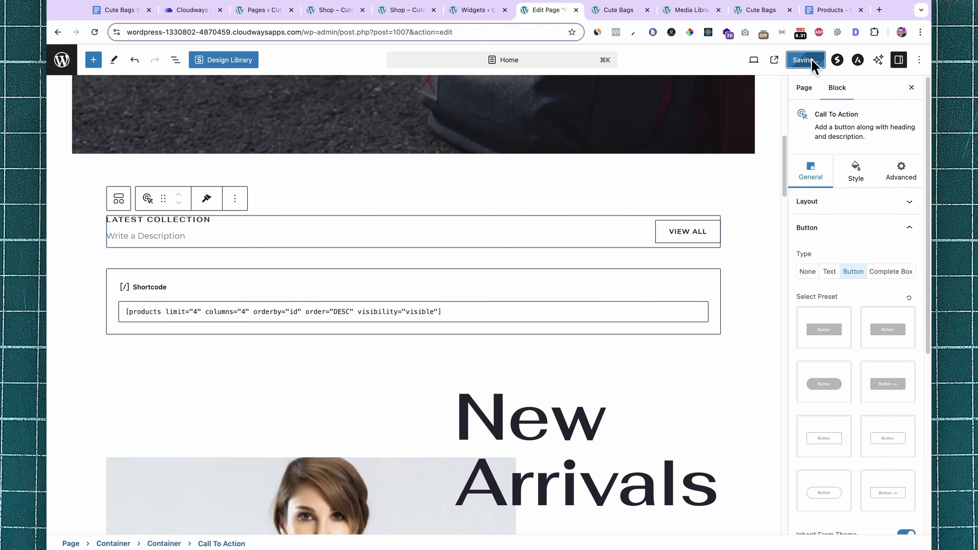
{"action": "left_click", "coordinate": [616, 10]}
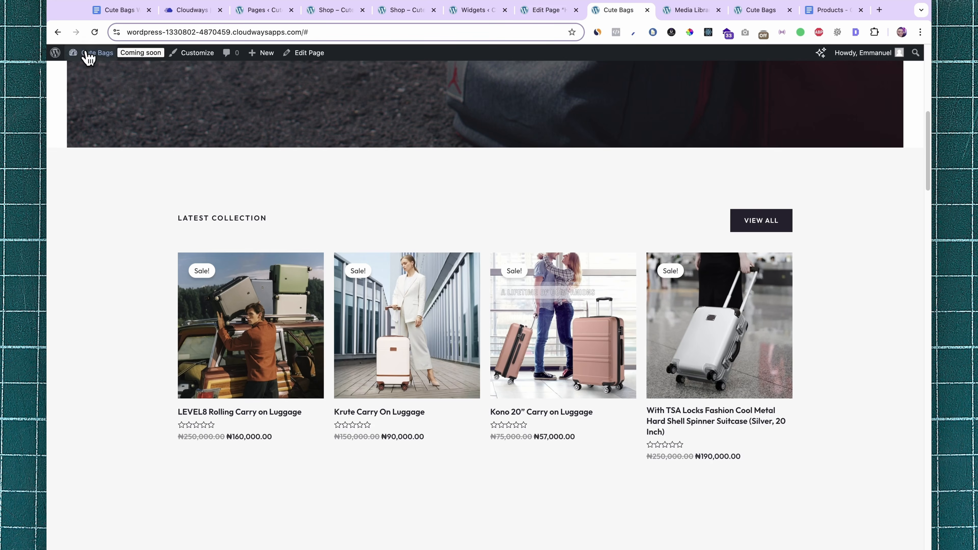
{"action": "left_click", "coordinate": [95, 33]}
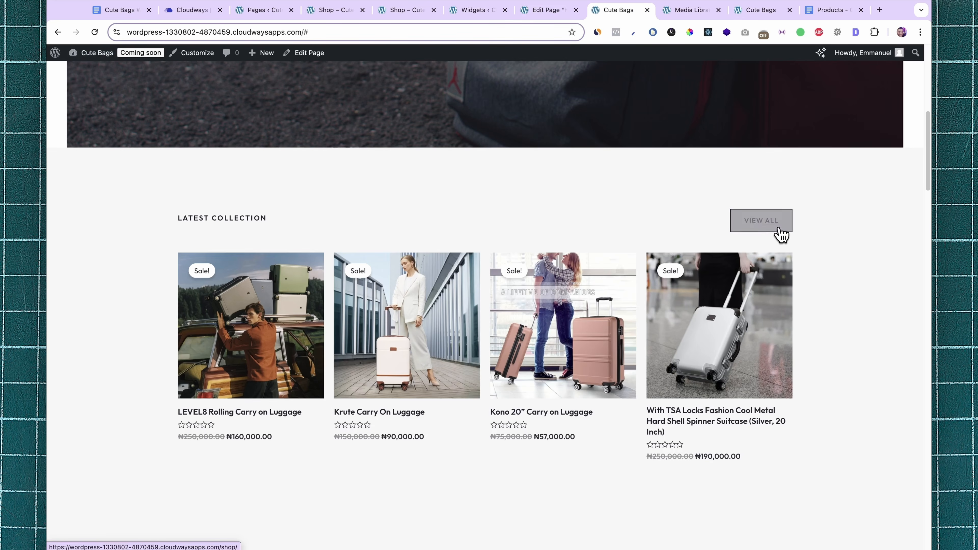
{"action": "right_click", "coordinate": [761, 223]}
{"action": "left_click", "coordinate": [863, 226]}
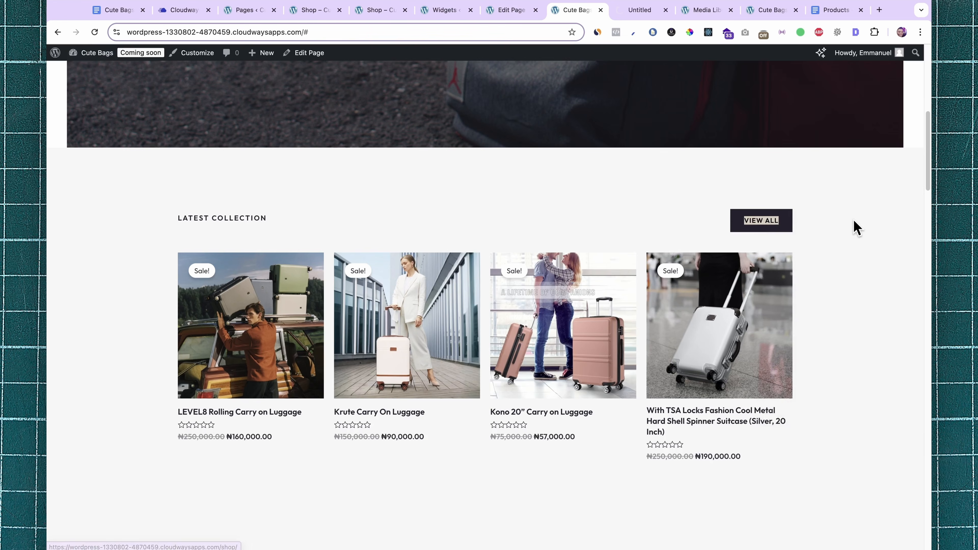
{"action": "left_click", "coordinate": [639, 12]}
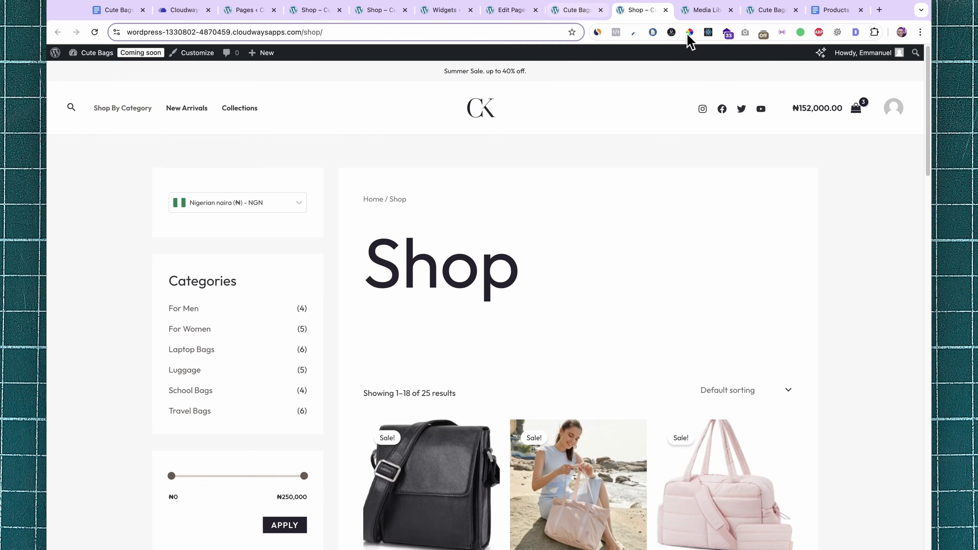
{"action": "left_click", "coordinate": [666, 9]}
{"action": "left_click", "coordinate": [512, 10]}
{"action": "scroll", "coordinate": [500, 273], "scroll_direction": "down", "scroll_amount": 5}
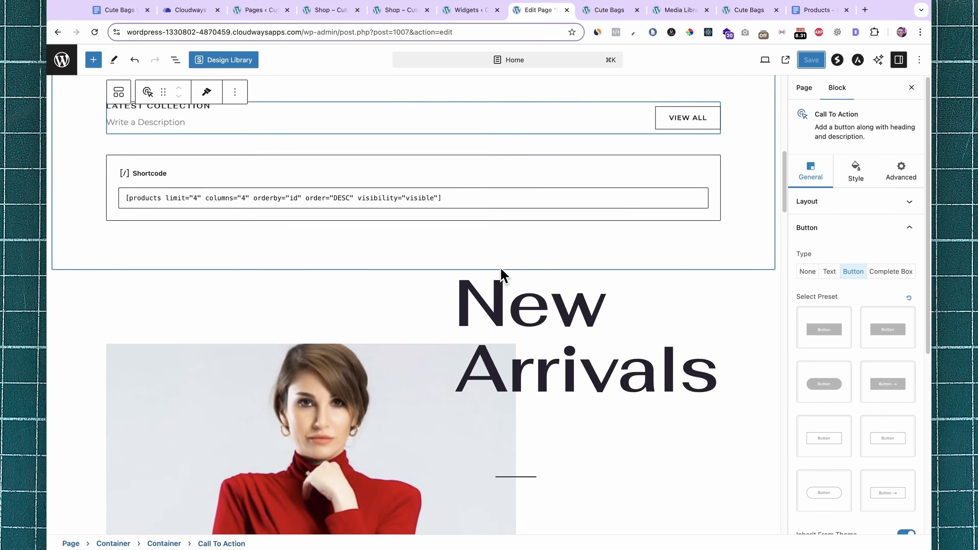
- Undo the accidental edit near the trousers photo and delete the stray image container
{"action": "scroll", "coordinate": [481, 347], "scroll_direction": "down", "scroll_amount": 10}
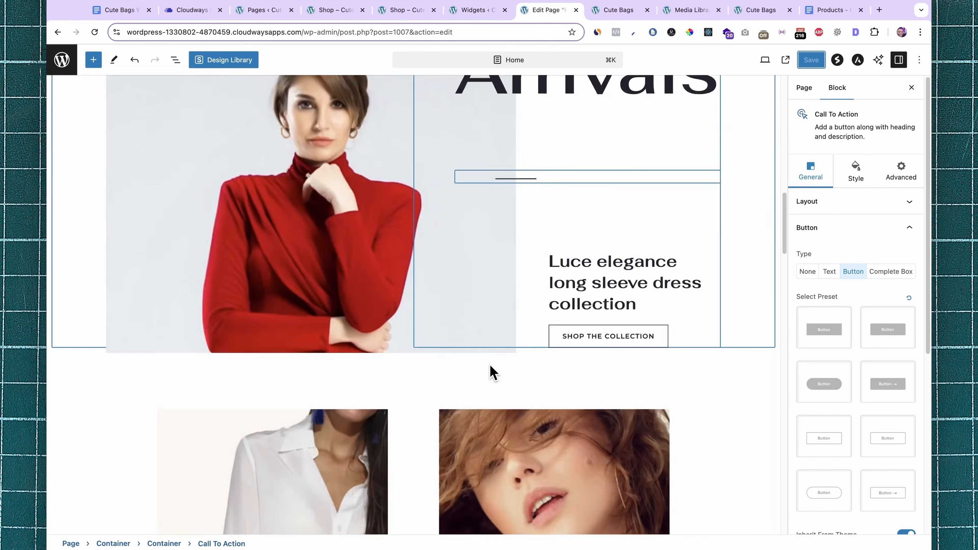
{"action": "scroll", "coordinate": [492, 371], "scroll_direction": "down", "scroll_amount": 8}
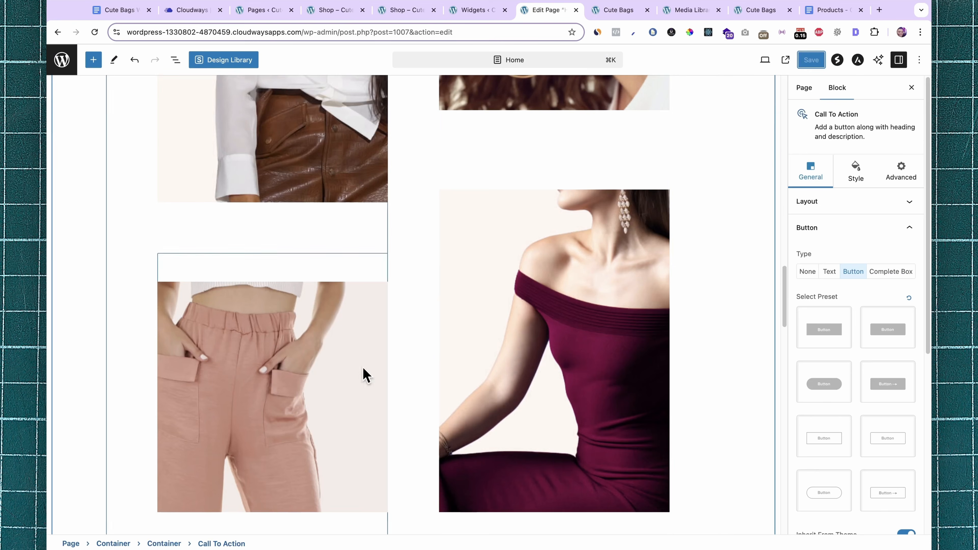
{"action": "scroll", "coordinate": [423, 362], "scroll_direction": "down", "scroll_amount": 1}
{"action": "scroll", "coordinate": [482, 353], "scroll_direction": "down", "scroll_amount": 3}
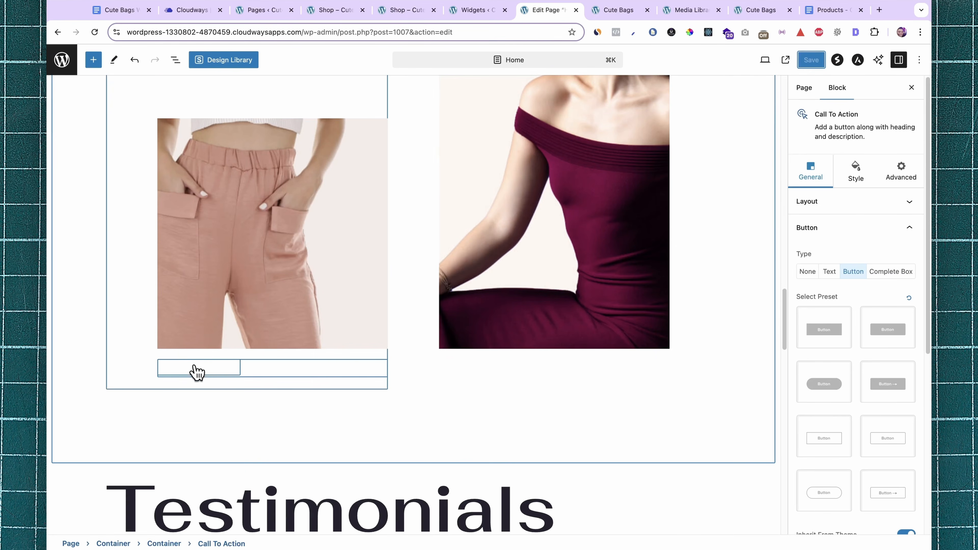
{"action": "double_click", "coordinate": [194, 368]}
{"action": "scroll", "coordinate": [476, 305], "scroll_direction": "up", "scroll_amount": 12}
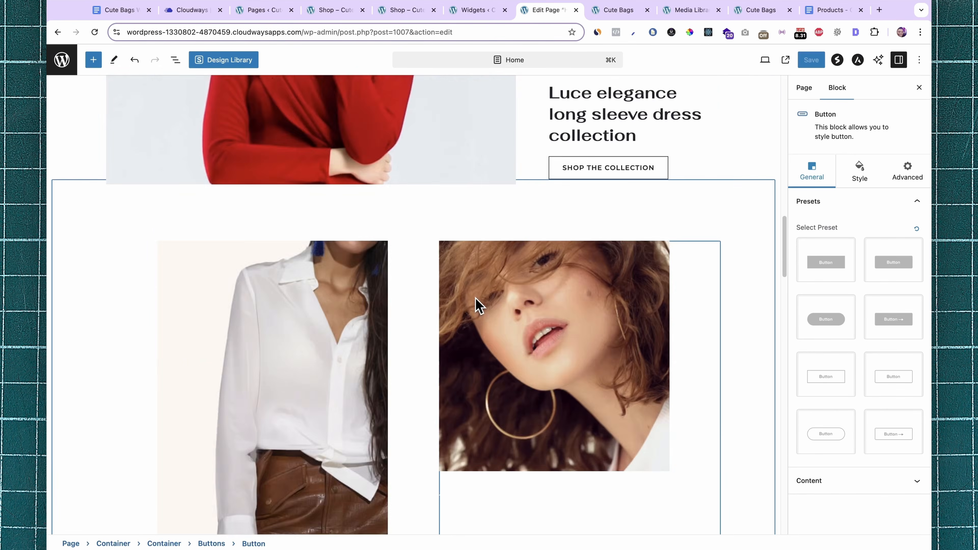
{"action": "scroll", "coordinate": [476, 305], "scroll_direction": "up", "scroll_amount": 5}
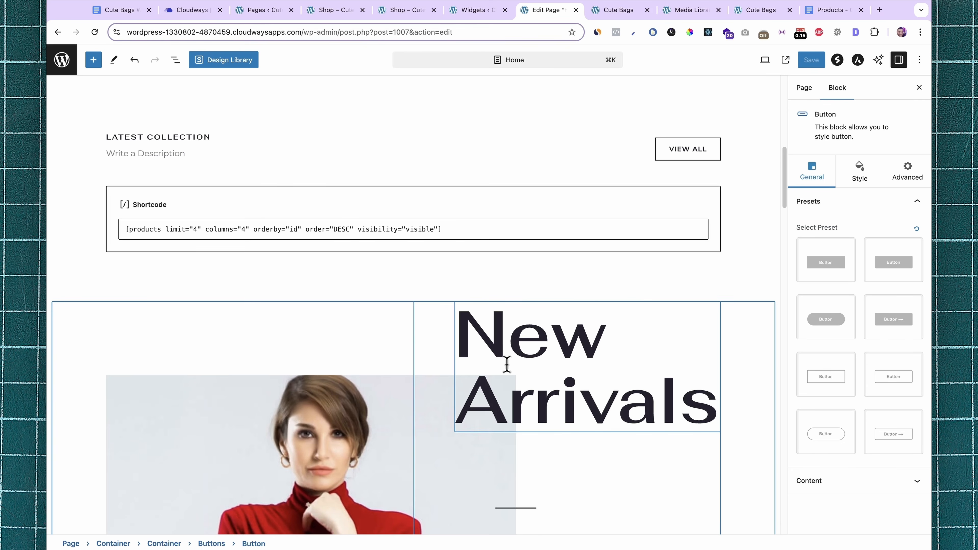
{"action": "key", "text": "super+z"}
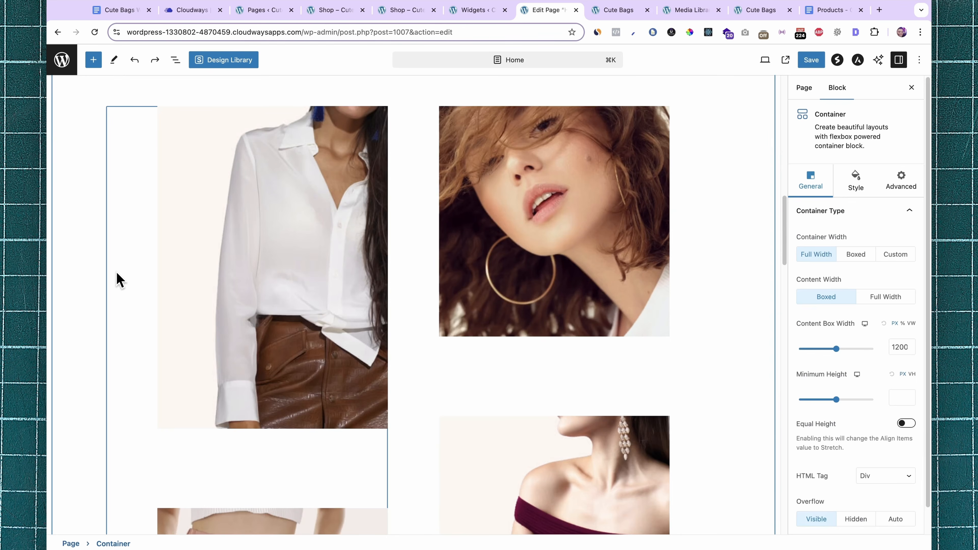
{"action": "scroll", "coordinate": [95, 271], "scroll_direction": "up", "scroll_amount": 3}
{"action": "left_click", "coordinate": [151, 242]}
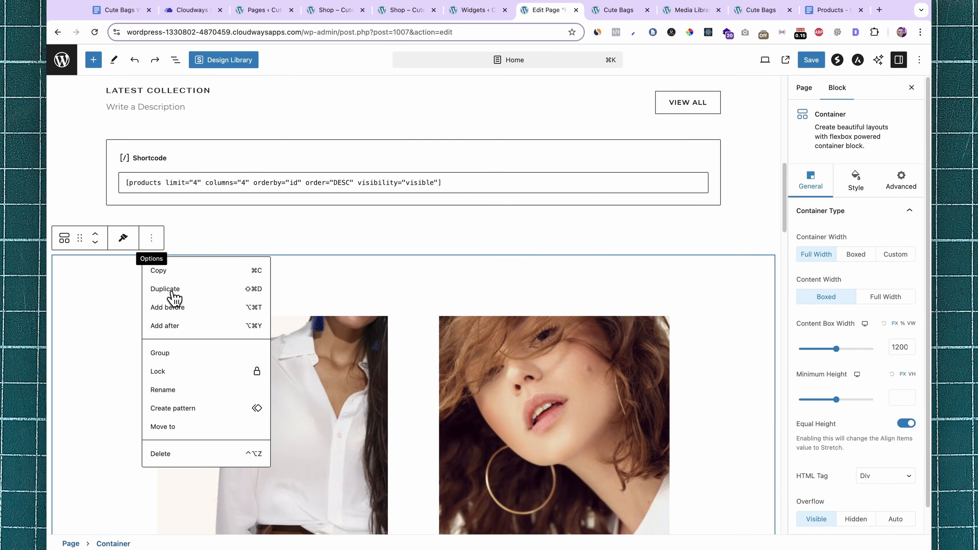
{"action": "left_click", "coordinate": [164, 456]}
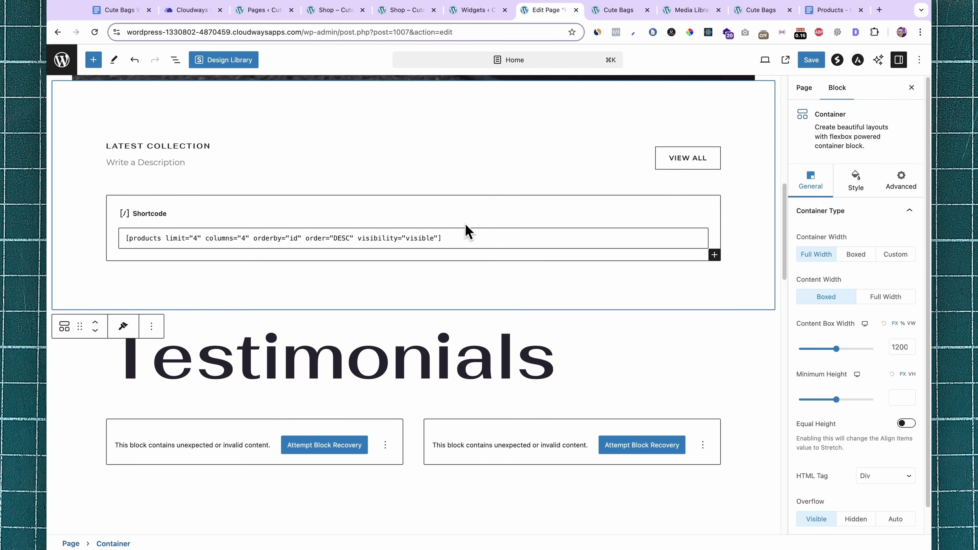
- Duplicate the Latest Collection section and select the copy's shortcode product list
{"action": "scroll", "coordinate": [162, 131], "scroll_direction": "up", "scroll_amount": 3}
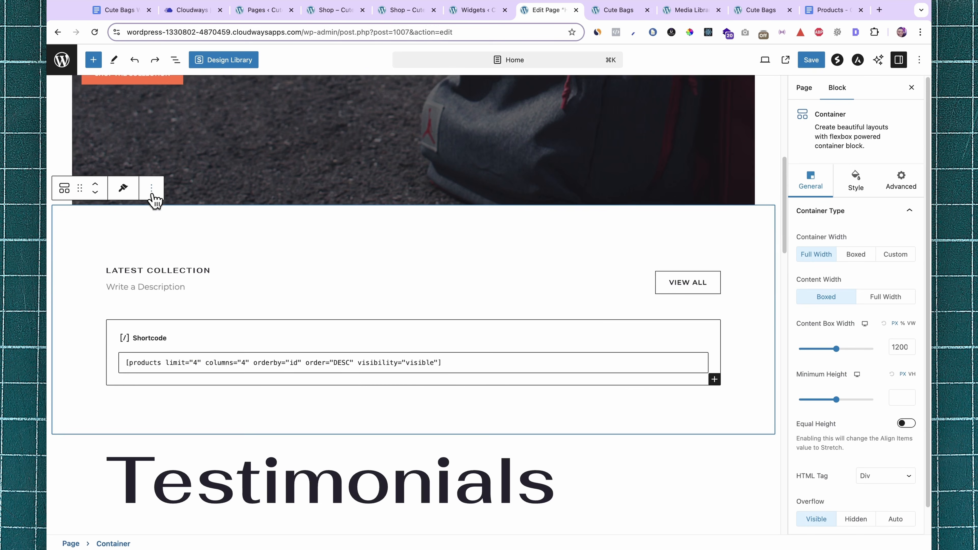
{"action": "left_click", "coordinate": [152, 188]}
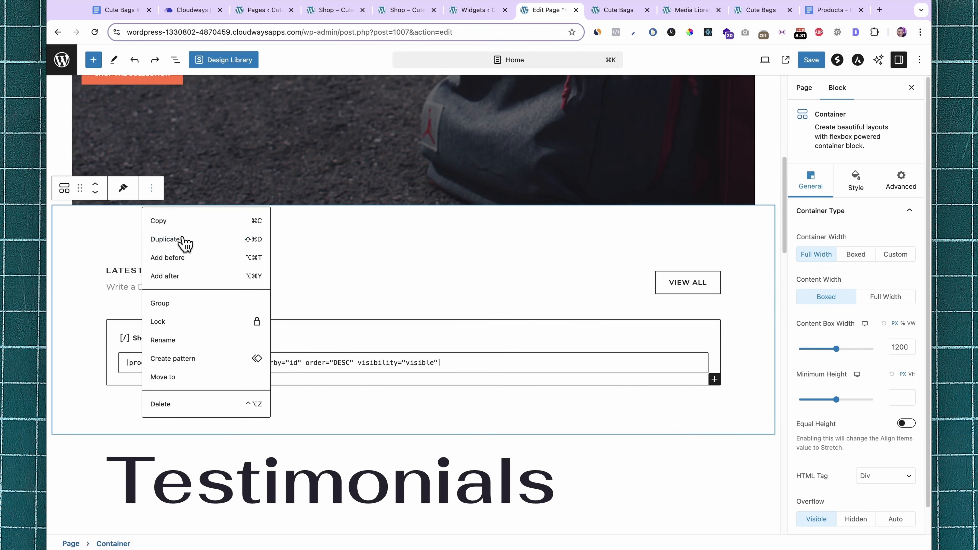
{"action": "left_click", "coordinate": [166, 239]}
{"action": "scroll", "coordinate": [239, 285], "scroll_direction": "down", "scroll_amount": 3}
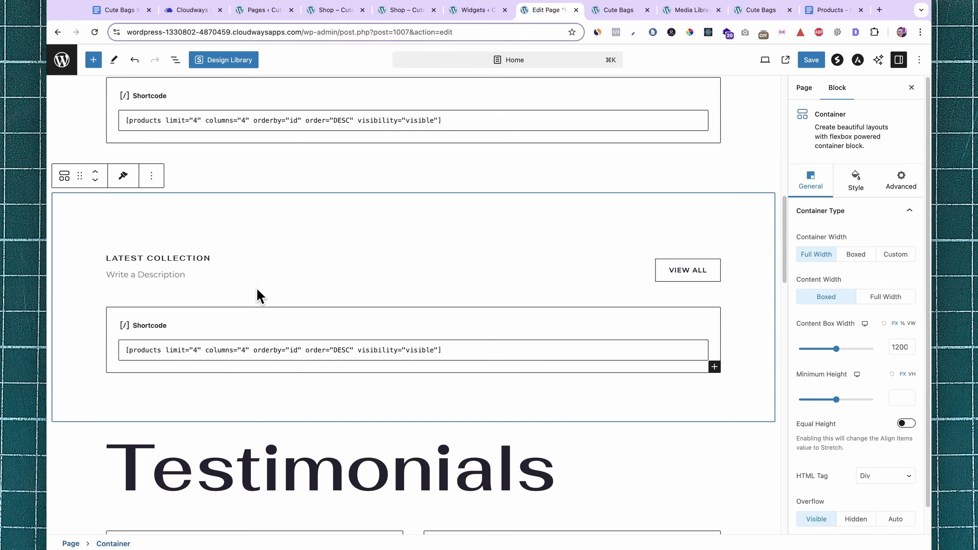
{"action": "scroll", "coordinate": [258, 296], "scroll_direction": "down", "scroll_amount": 3}
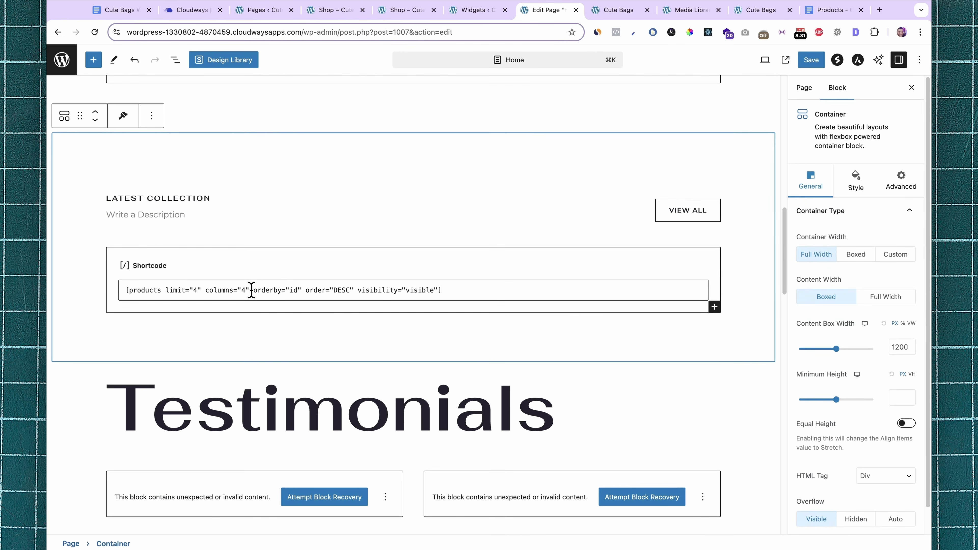
{"action": "left_click", "coordinate": [695, 259]}
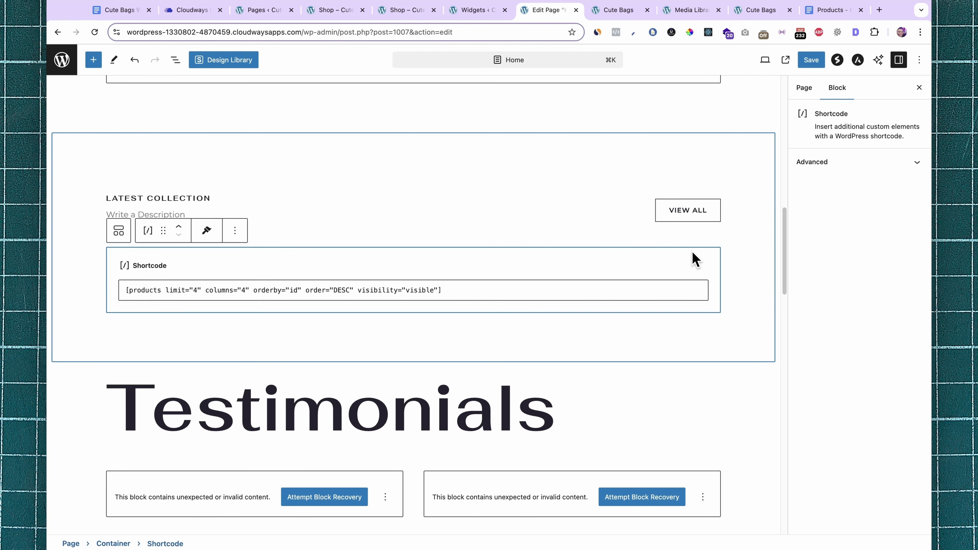
- Delete the copy's Shortcode block and drag in a Hand-picked Products block found by searching 'products'
{"action": "left_click", "coordinate": [235, 231]}
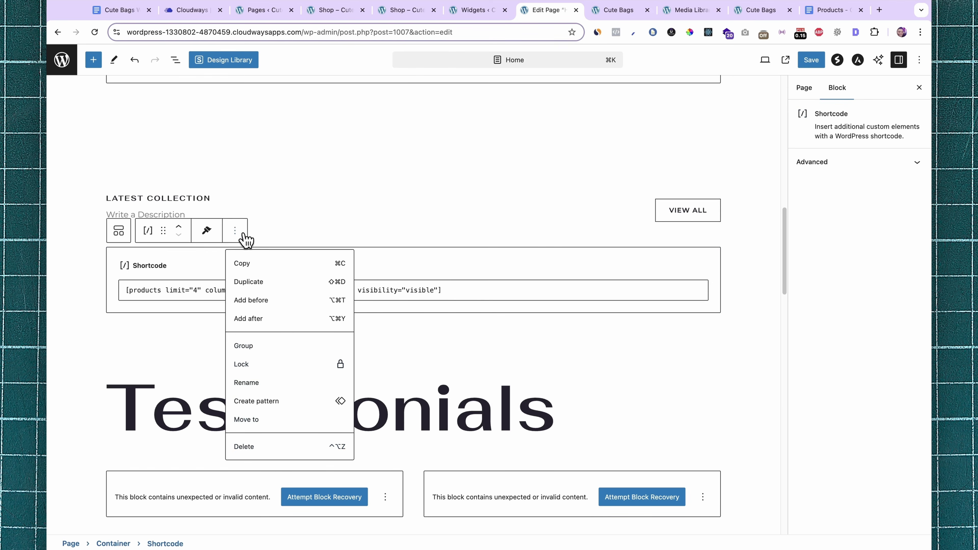
{"action": "left_click", "coordinate": [267, 447]}
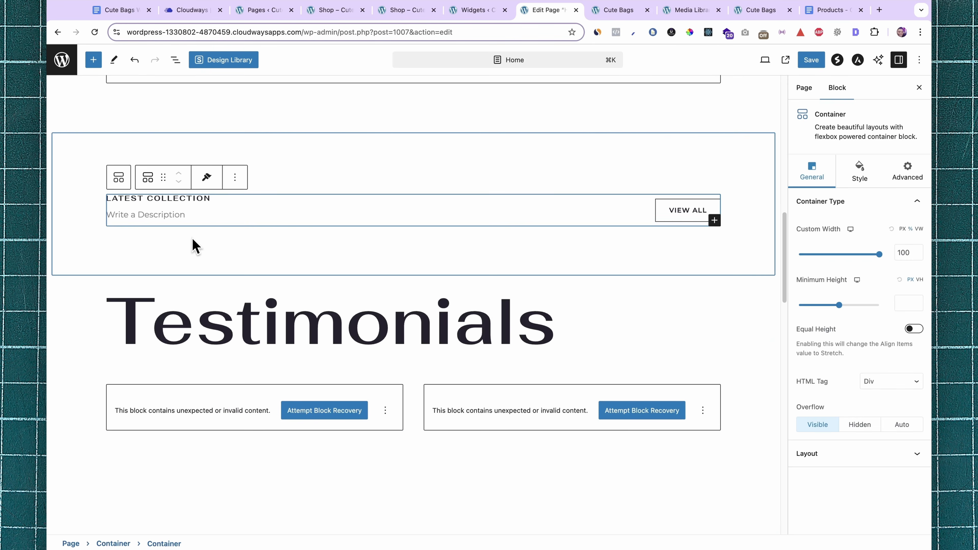
{"action": "left_click", "coordinate": [93, 60]}
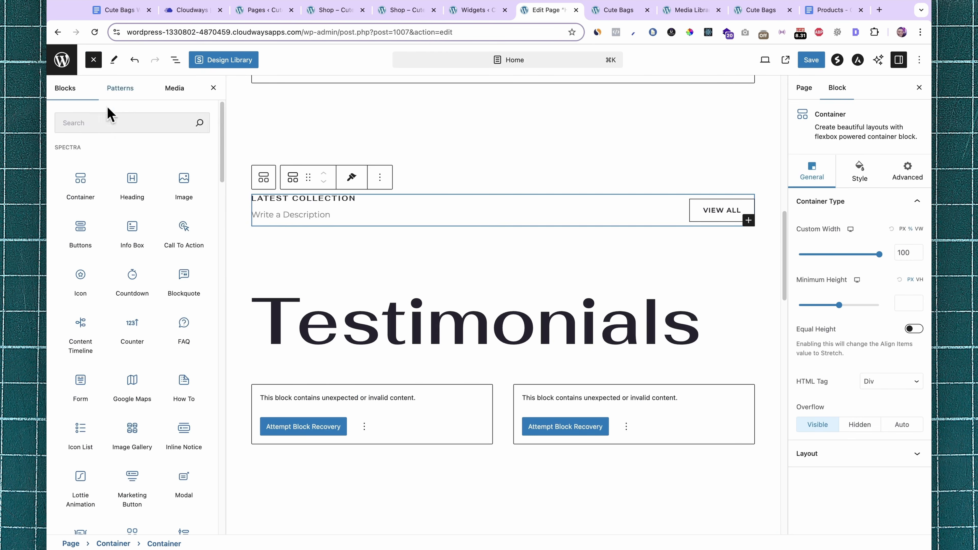
{"action": "left_click", "coordinate": [96, 125]}
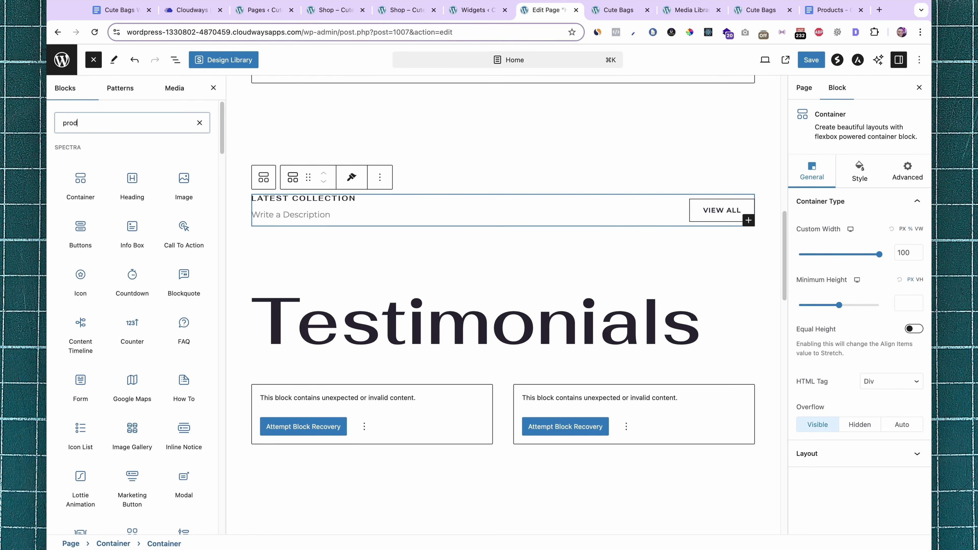
{"action": "type", "text": "products"}
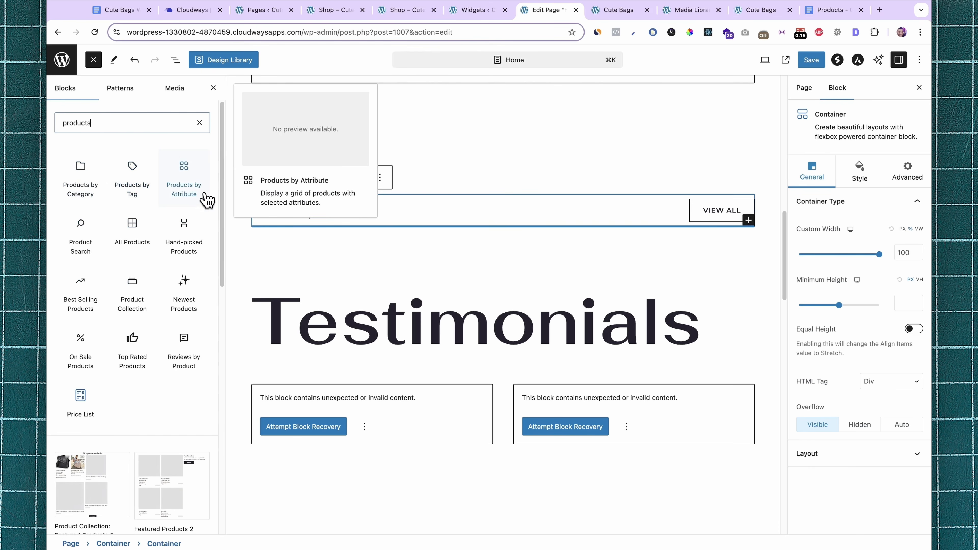
{"action": "key", "text": "super+z"}
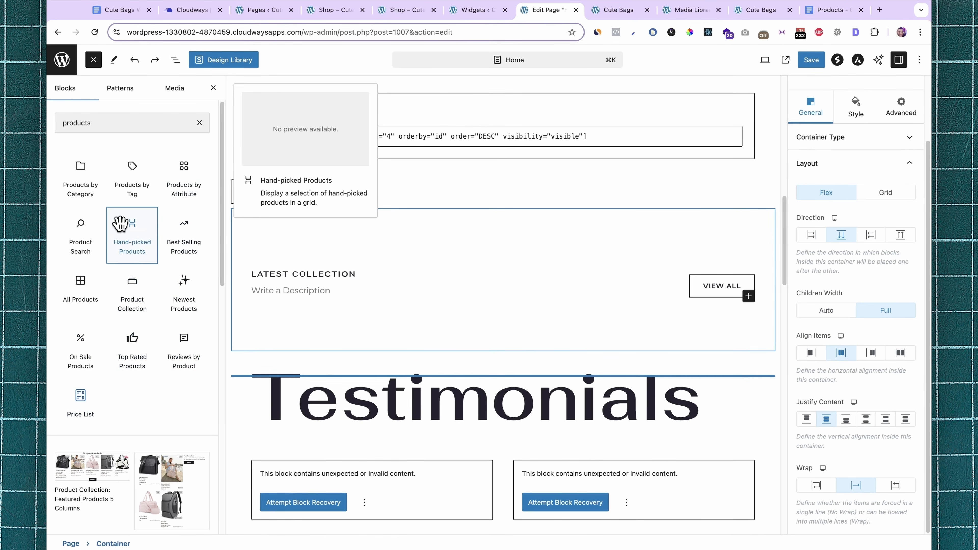
{"action": "left_click_drag", "start_coordinate": [121, 223], "coordinate": [398, 298]}
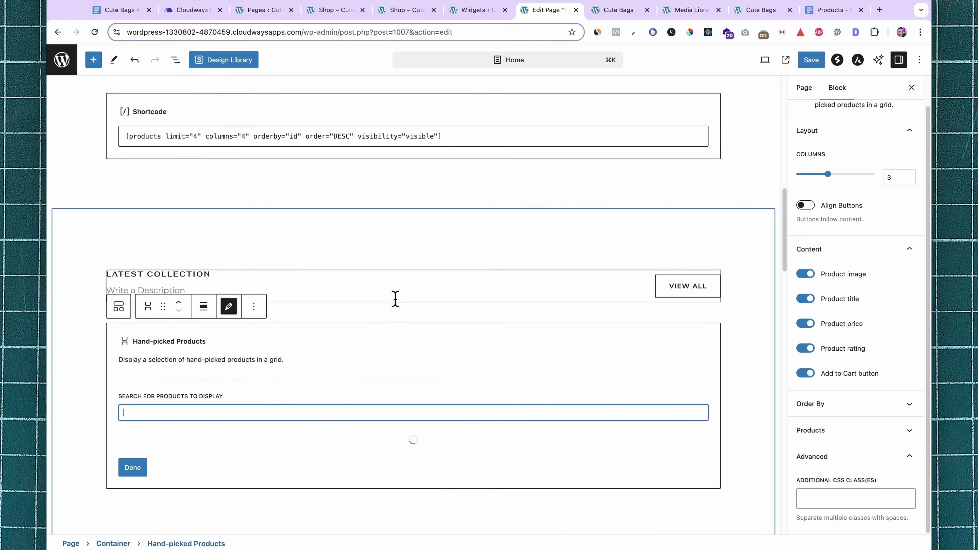
- Pick the LOVEVOOK Travel Backpack For Women for the Hand-picked Products grid
{"action": "scroll", "coordinate": [264, 431], "scroll_direction": "down", "scroll_amount": 5}
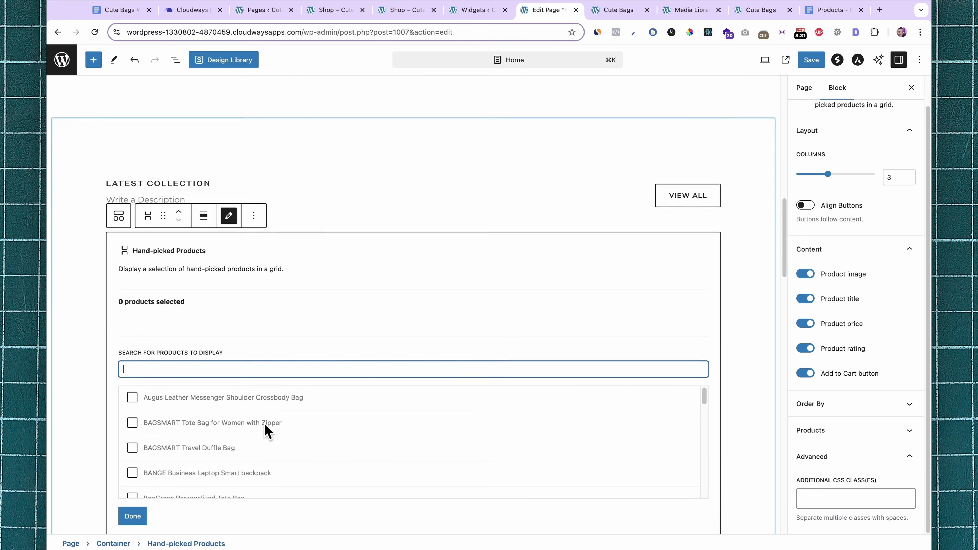
{"action": "scroll", "coordinate": [265, 430], "scroll_direction": "down", "scroll_amount": 5}
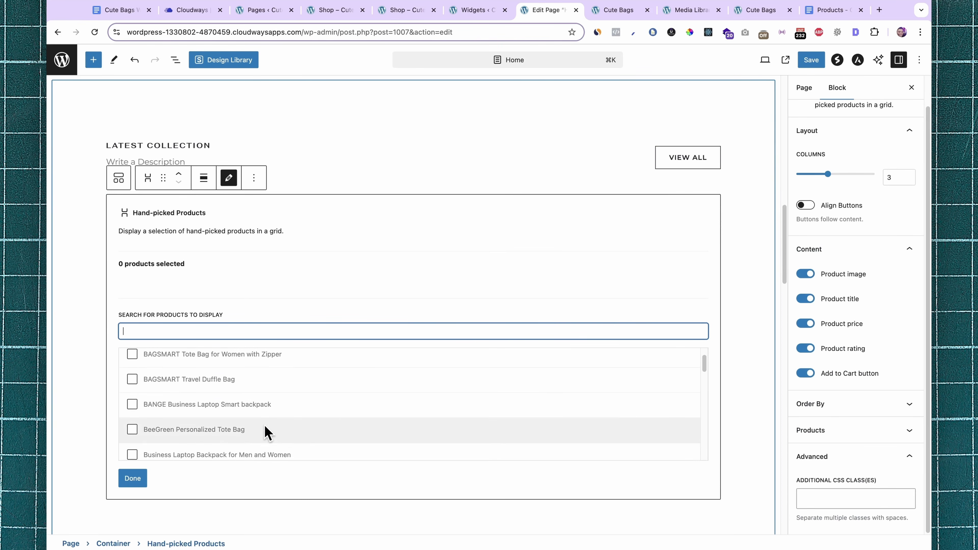
{"action": "scroll", "coordinate": [266, 432], "scroll_direction": "down", "scroll_amount": 10}
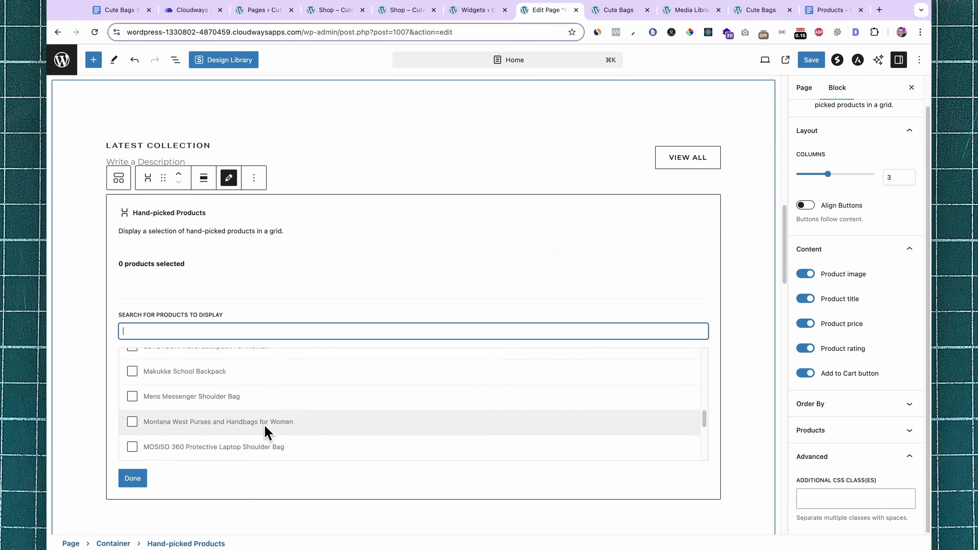
{"action": "scroll", "coordinate": [265, 431], "scroll_direction": "up", "scroll_amount": 3}
{"action": "left_click", "coordinate": [264, 424]}
{"action": "scroll", "coordinate": [264, 432], "scroll_direction": "down", "scroll_amount": 4}
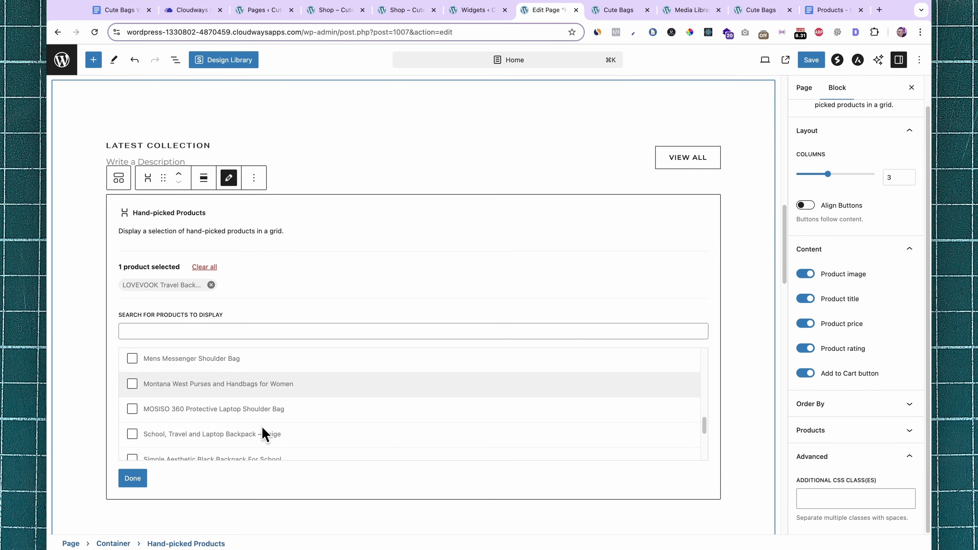
{"action": "scroll", "coordinate": [265, 435], "scroll_direction": "down", "scroll_amount": 1}
{"action": "scroll", "coordinate": [134, 421], "scroll_direction": "up", "scroll_amount": 4}
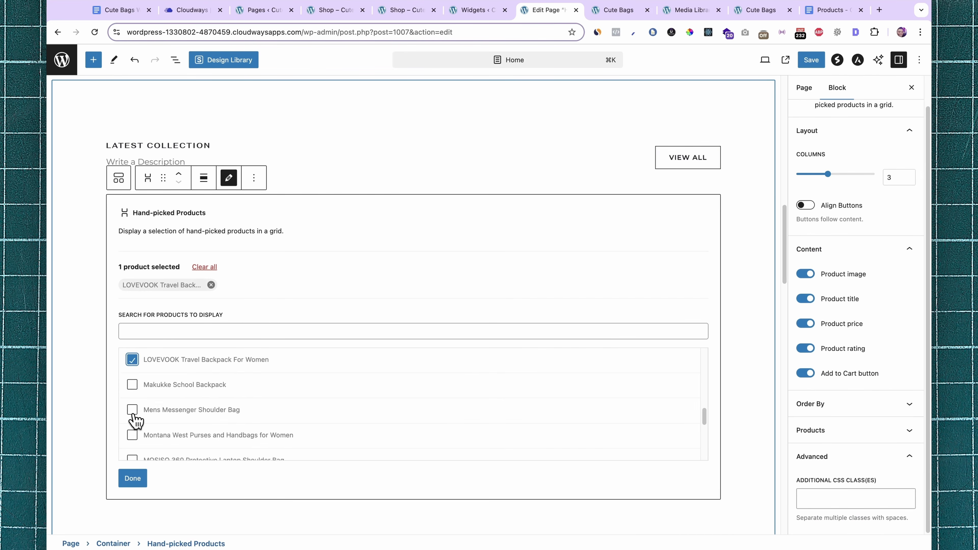
{"action": "scroll", "coordinate": [269, 406], "scroll_direction": "down", "scroll_amount": 3}
- Open the storefront Shop page in a new tab to check product names
{"action": "left_click", "coordinate": [618, 10]}
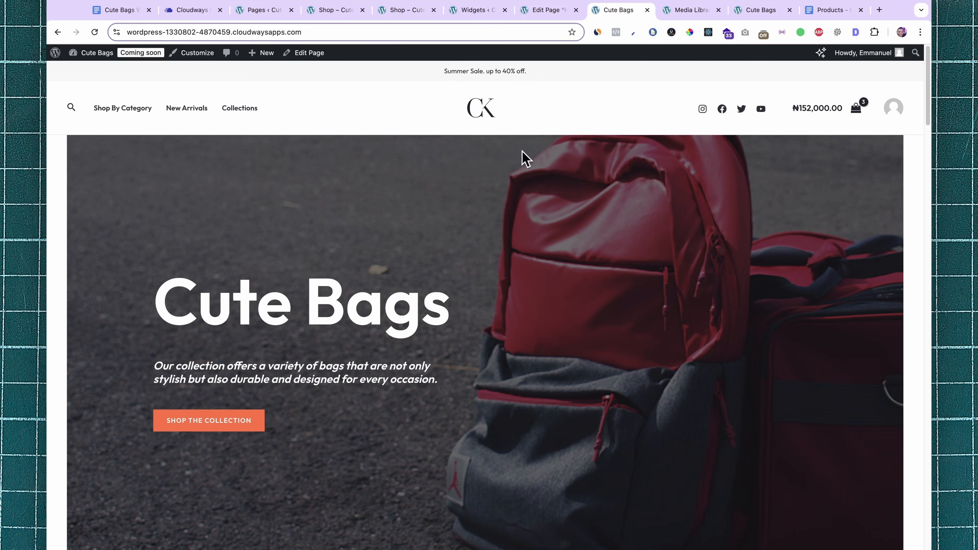
{"action": "right_click", "coordinate": [229, 428]}
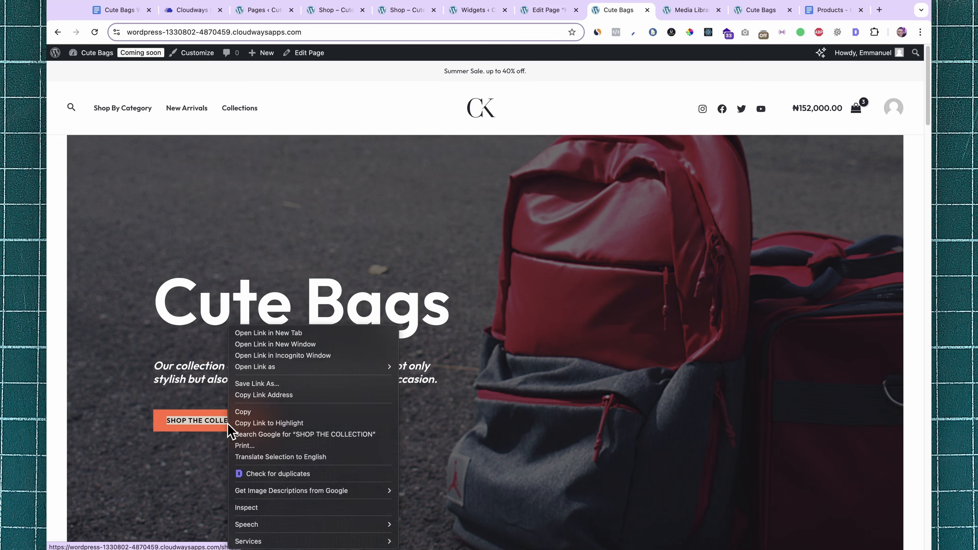
{"action": "left_click", "coordinate": [283, 332]}
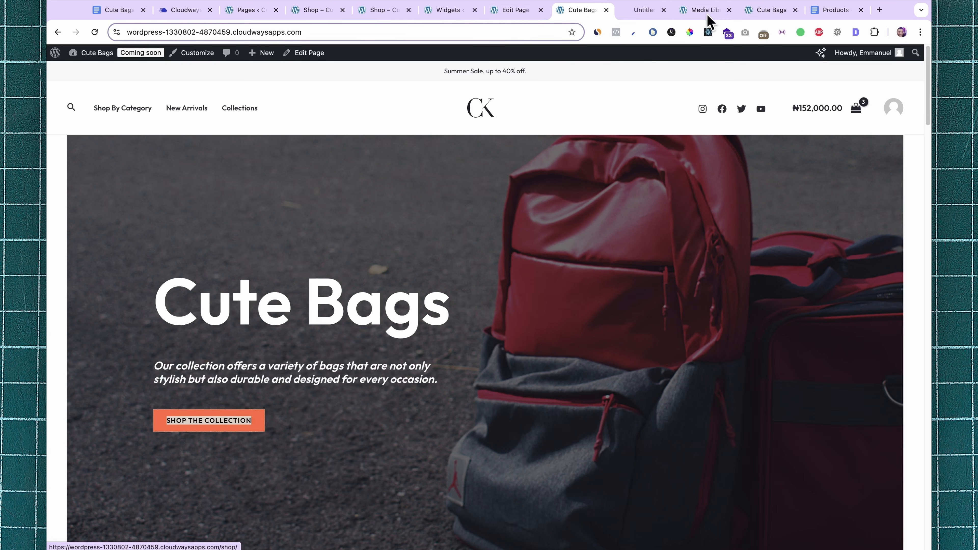
{"action": "left_click", "coordinate": [637, 11]}
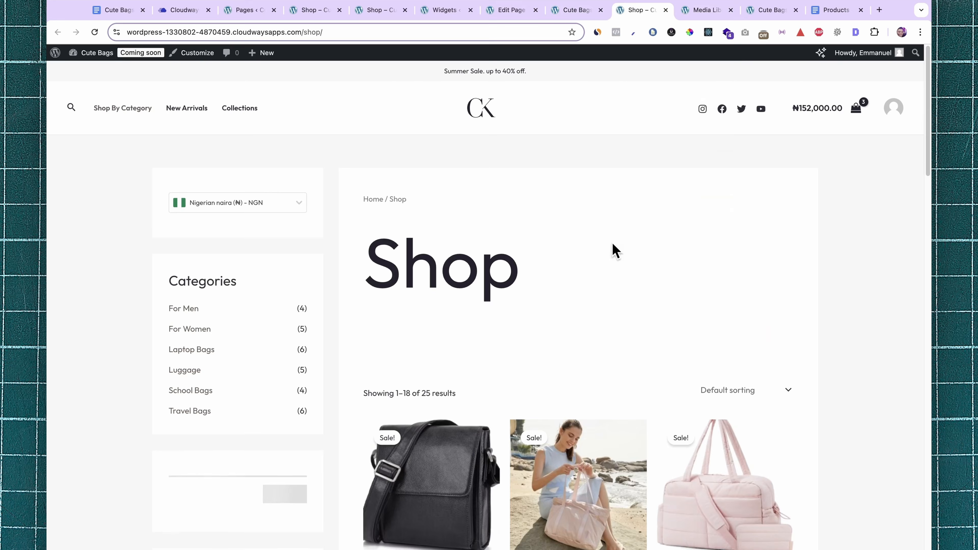
{"action": "scroll", "coordinate": [613, 250], "scroll_direction": "down", "scroll_amount": 10}
{"action": "left_click", "coordinate": [522, 12]}
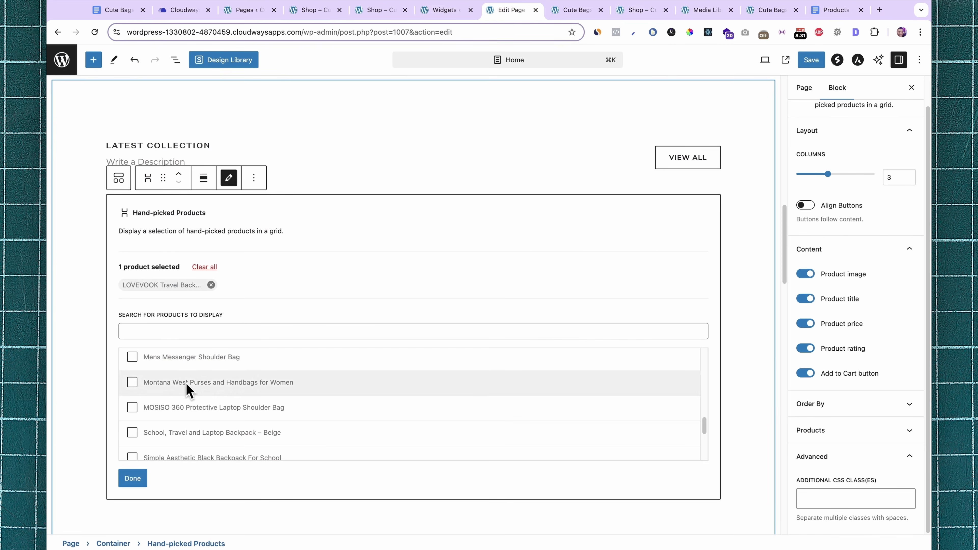
- Search 'kr' and 'lit' to add Krute Carry On Luggage and Litvyak Duffle Bag for Travel
{"action": "left_click", "coordinate": [189, 331]}
{"action": "type", "text": "kru"}
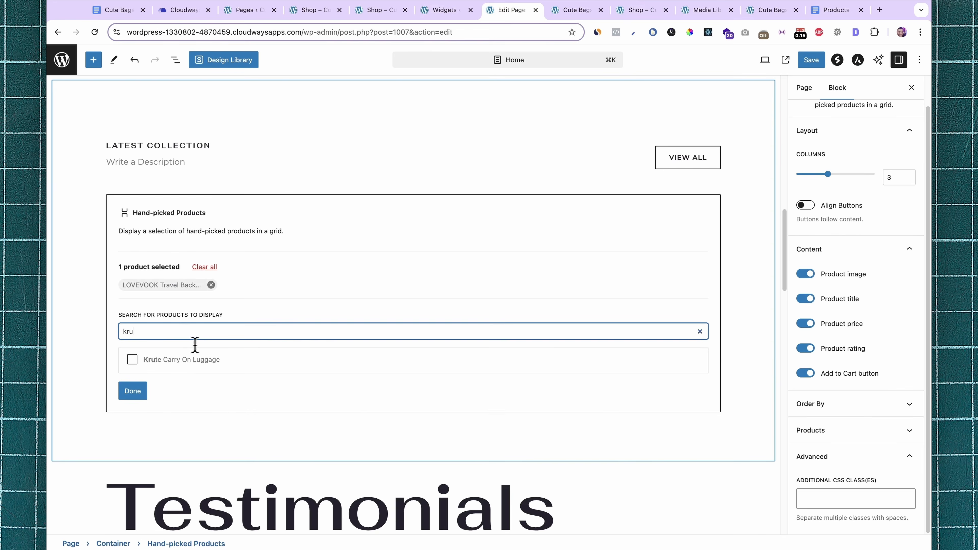
{"action": "left_click", "coordinate": [196, 362]}
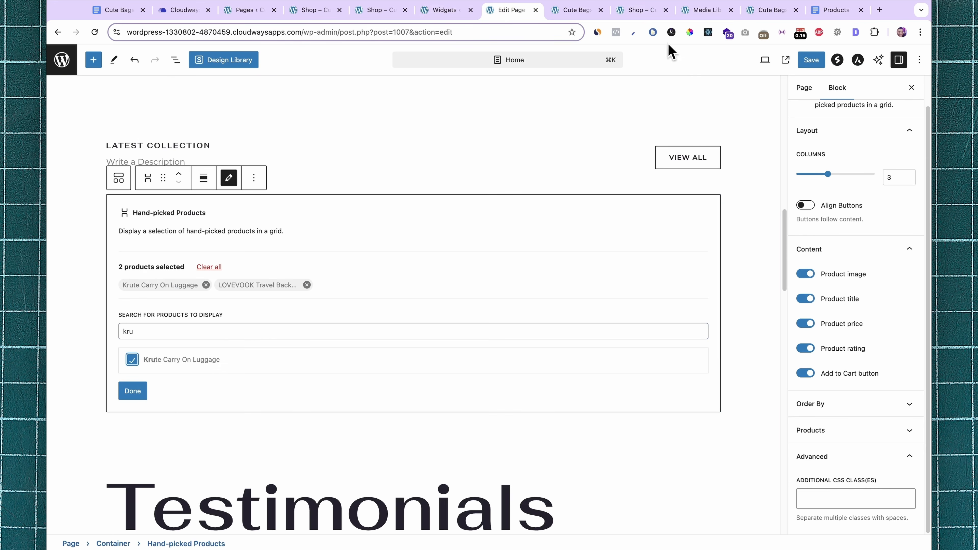
{"action": "left_click", "coordinate": [647, 11]}
{"action": "scroll", "coordinate": [753, 299], "scroll_direction": "down", "scroll_amount": 5}
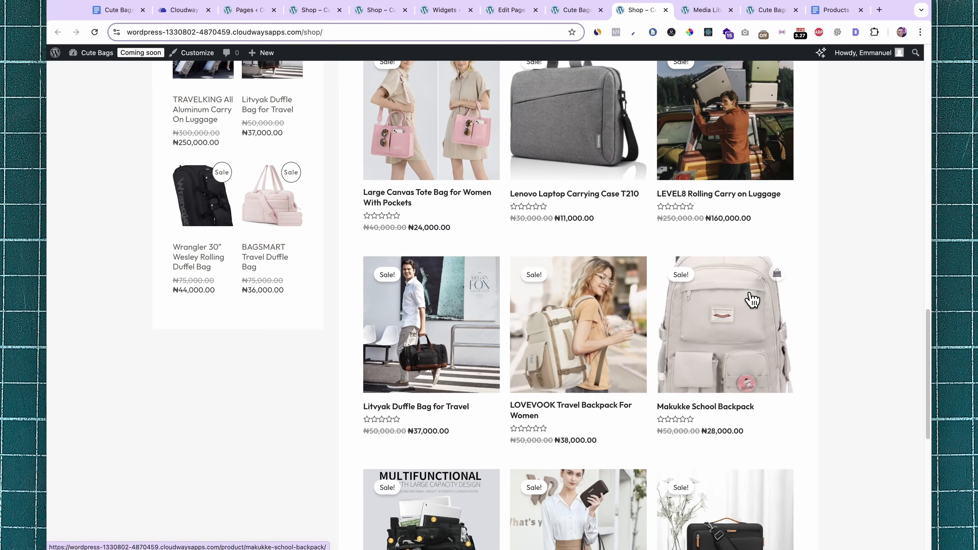
{"action": "scroll", "coordinate": [753, 299], "scroll_direction": "down", "scroll_amount": 3}
{"action": "left_click", "coordinate": [510, 12]}
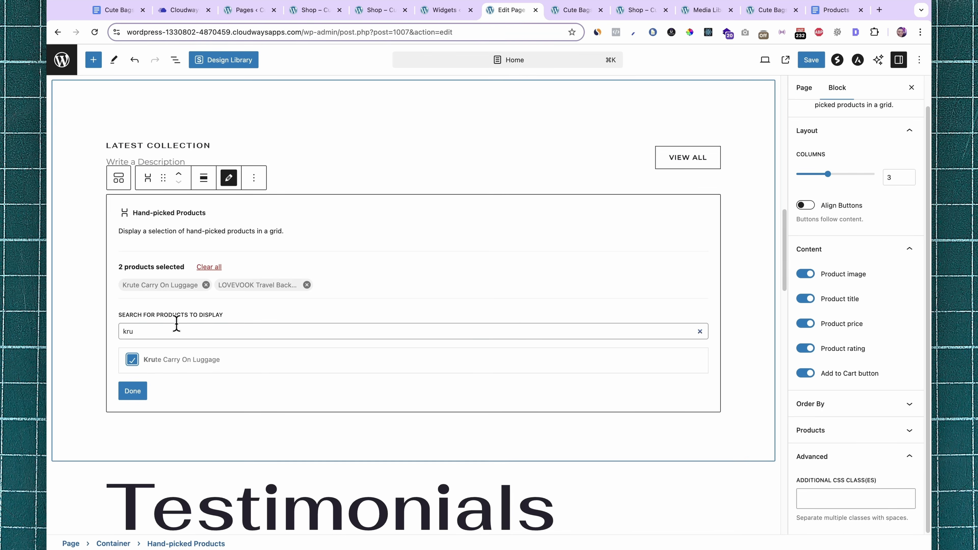
{"action": "left_click", "coordinate": [177, 329]}
{"action": "key", "text": "BackSpace"}
{"action": "key", "text": "BackSpace"}
{"action": "key", "text": "BackSpace"}
{"action": "type", "text": "lit"}
{"action": "left_click", "coordinate": [132, 359]}
- Add Montana West Purses and Handbags for Women via search 'm' and confirm the selection
{"action": "left_click", "coordinate": [642, 10]}
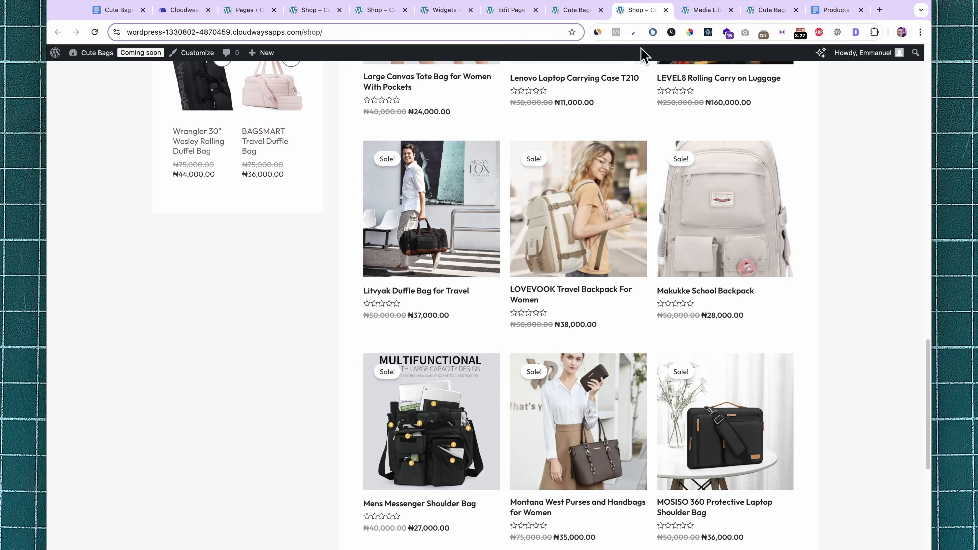
{"action": "scroll", "coordinate": [616, 328], "scroll_direction": "down", "scroll_amount": 5}
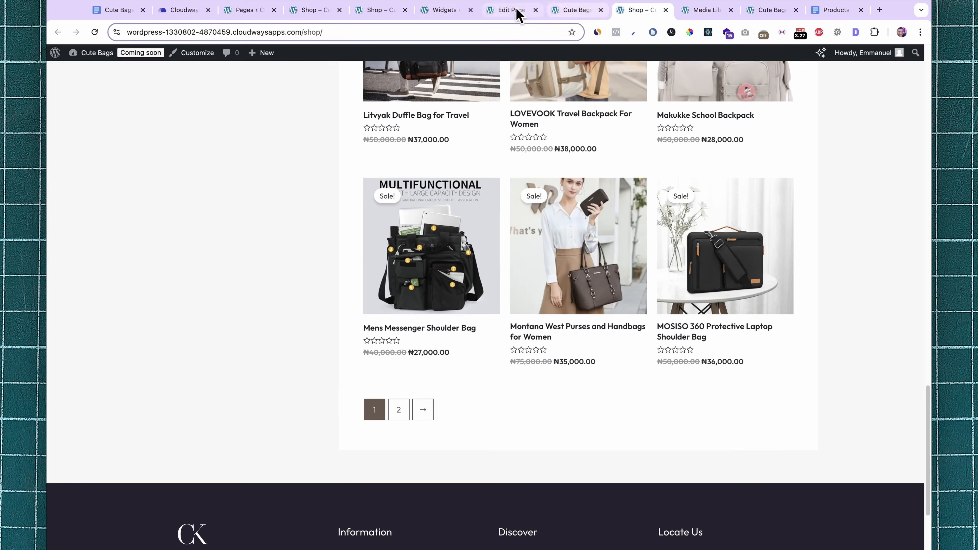
{"action": "left_click", "coordinate": [513, 10]}
{"action": "key", "text": "BackSpace"}
{"action": "key", "text": "BackSpace"}
{"action": "key", "text": "BackSpace"}
{"action": "type", "text": "m"}
{"action": "left_click", "coordinate": [133, 359]}
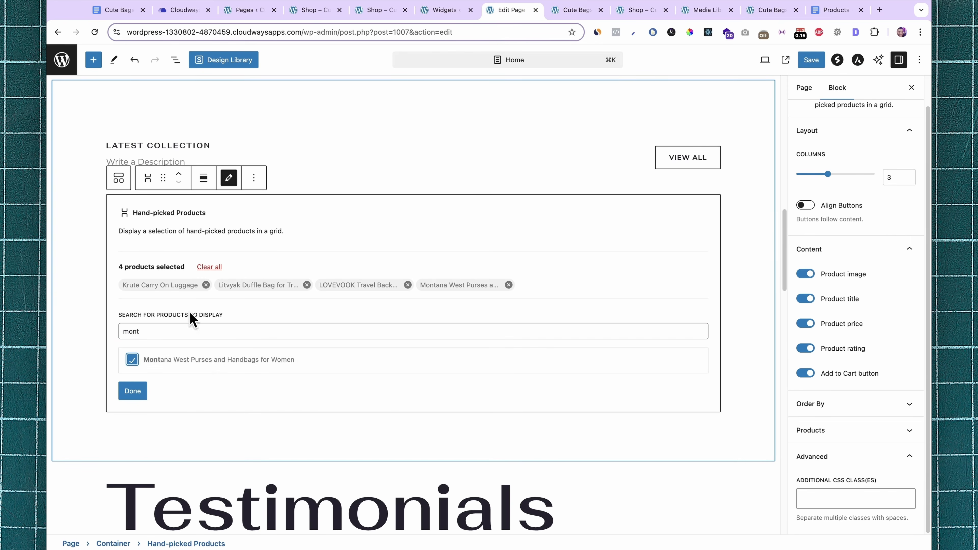
{"action": "left_click", "coordinate": [133, 391]}
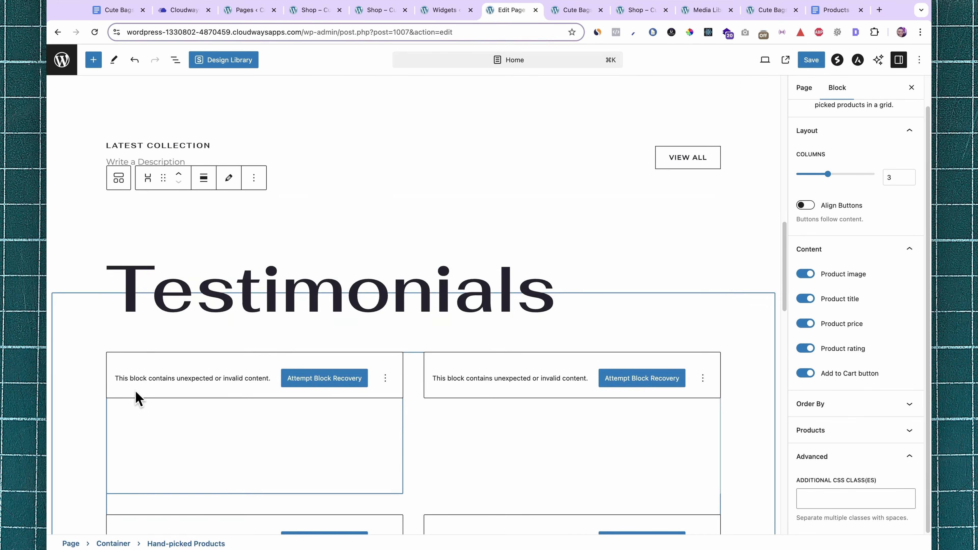
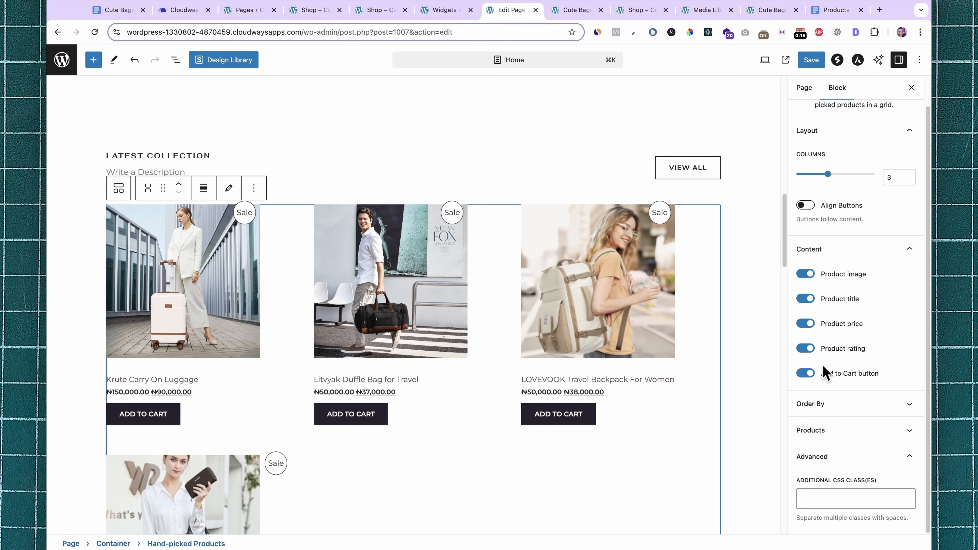
- Set the Hand-picked Products grid to 4 columns so all four sale products share one row
{"action": "scroll", "coordinate": [701, 415], "scroll_direction": "down", "scroll_amount": 2}
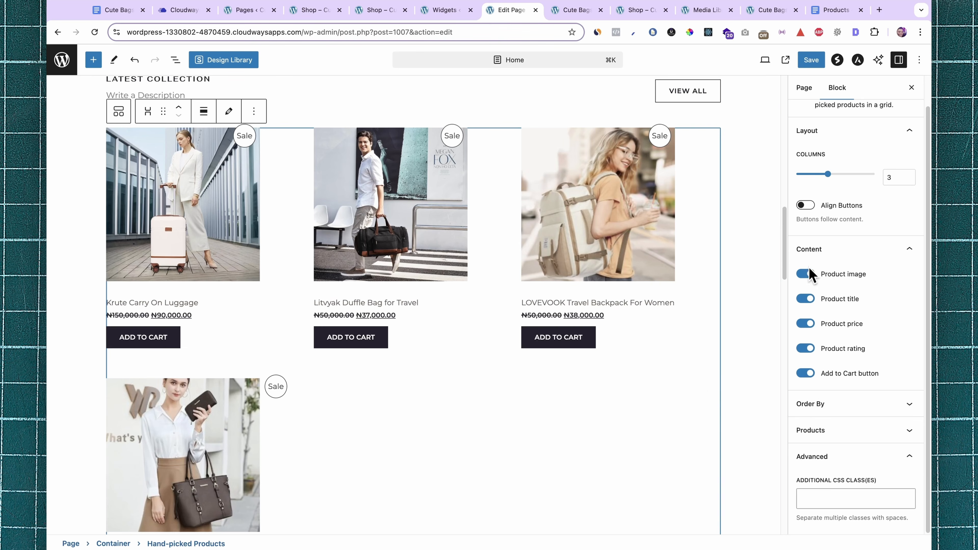
{"action": "left_click_drag", "start_coordinate": [828, 174], "coordinate": [842, 175]}
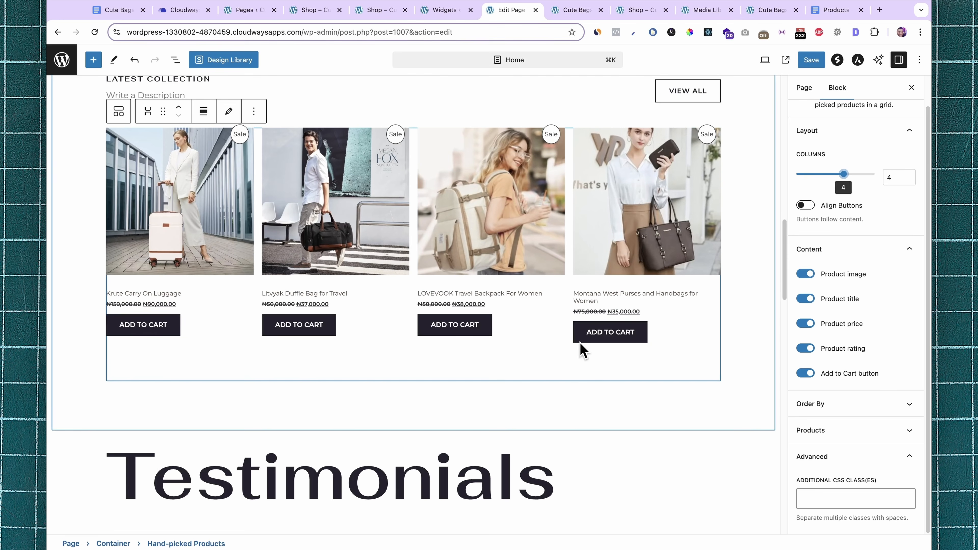
{"action": "scroll", "coordinate": [583, 345], "scroll_direction": "up", "scroll_amount": 2}
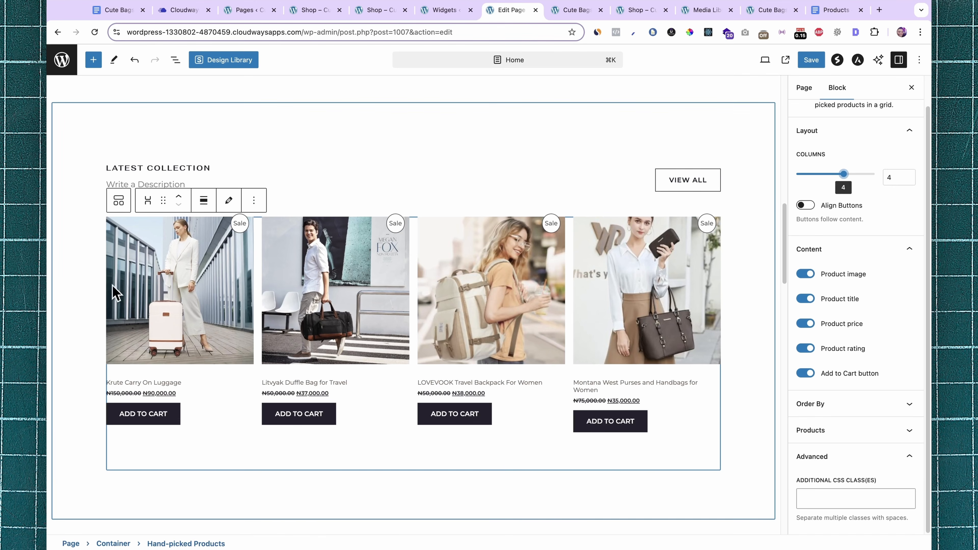
{"action": "scroll", "coordinate": [540, 308], "scroll_direction": "up", "scroll_amount": 2}
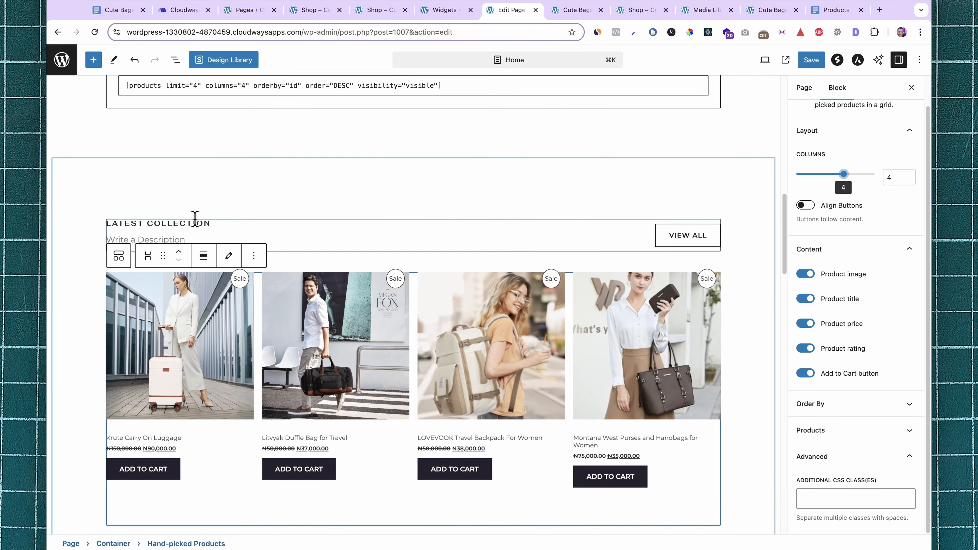
- Retype the LATEST COLLECTION heading as FOR YOU
{"action": "triple_click", "coordinate": [190, 222]}
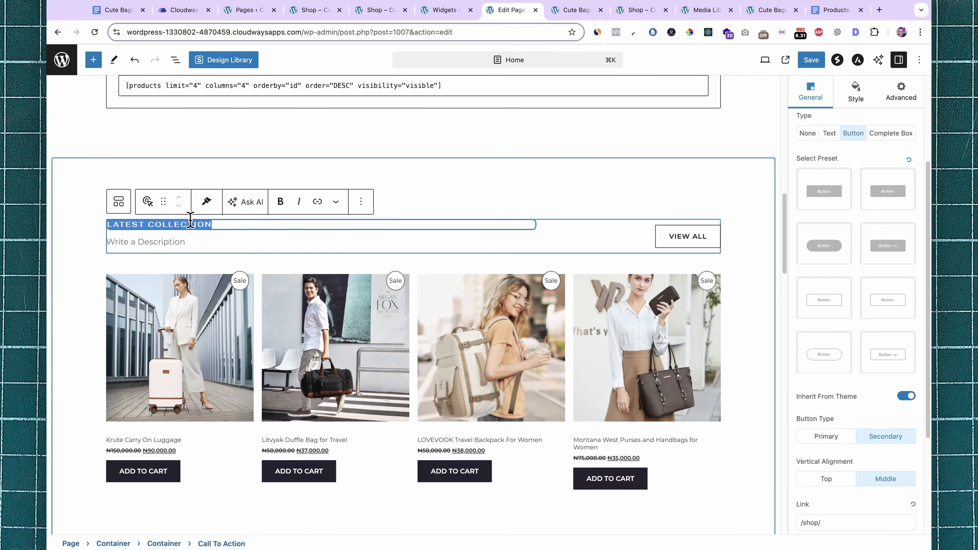
{"action": "type", "text": "PRODUCTS YOU MIGHT LIK"}
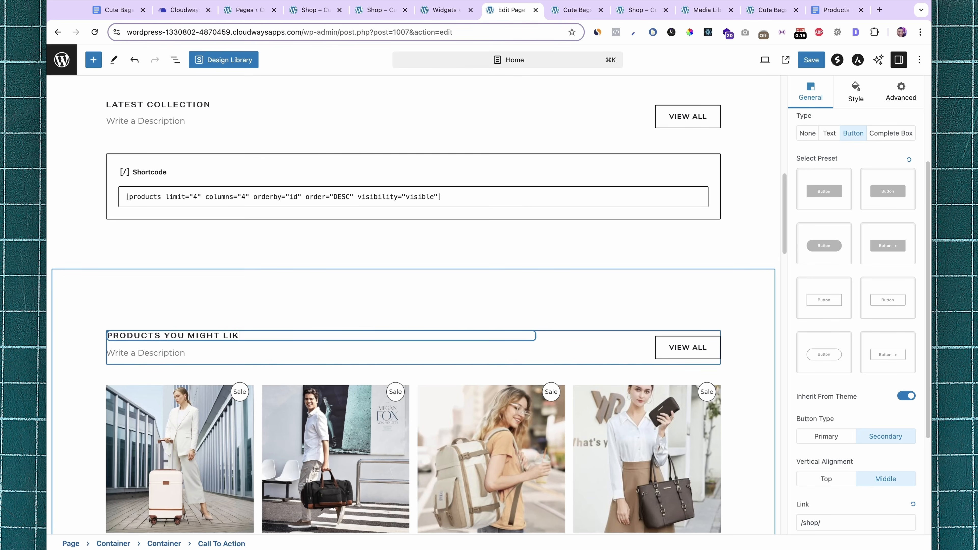
{"action": "key", "text": "super+a"}
{"action": "type", "text": "J"}
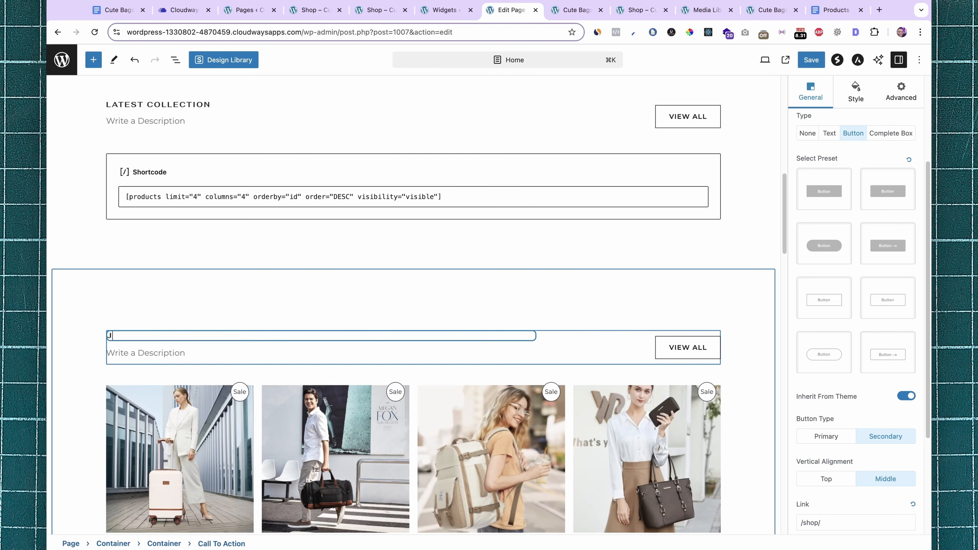
{"action": "type", "text": "FOR YOU"}
- Save the page and view the live Cute Bags homepage
{"action": "left_click", "coordinate": [255, 365]}
{"action": "scroll", "coordinate": [462, 309], "scroll_direction": "down", "scroll_amount": 3}
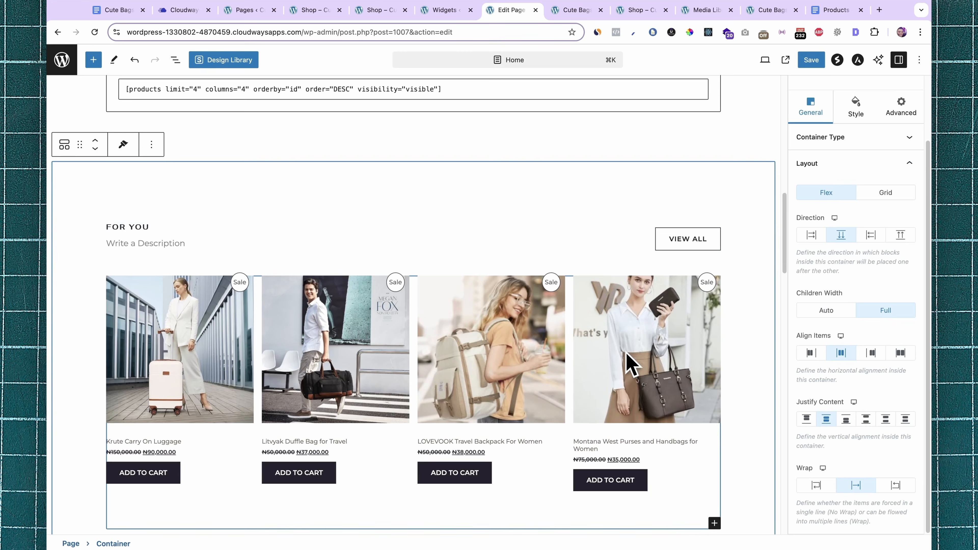
{"action": "left_click", "coordinate": [812, 60]}
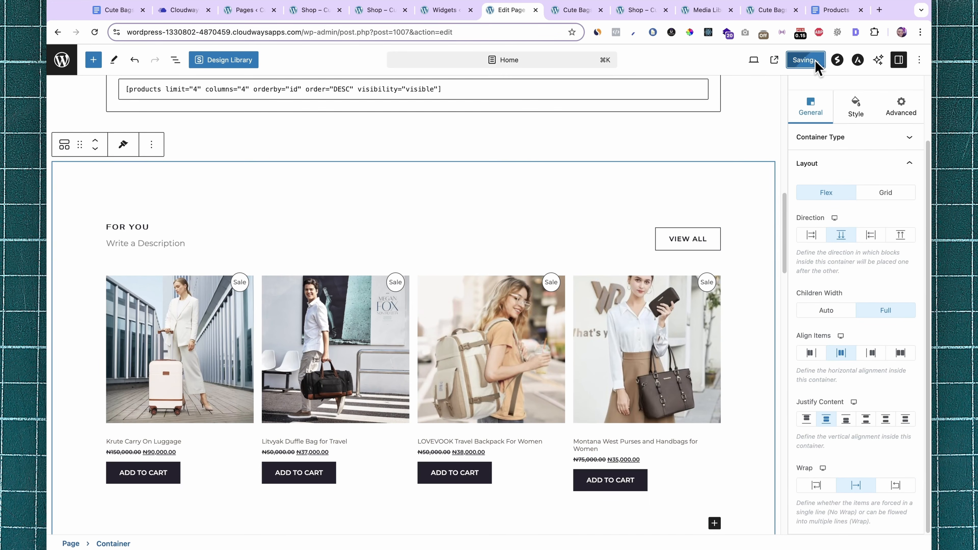
{"action": "left_click", "coordinate": [574, 11]}
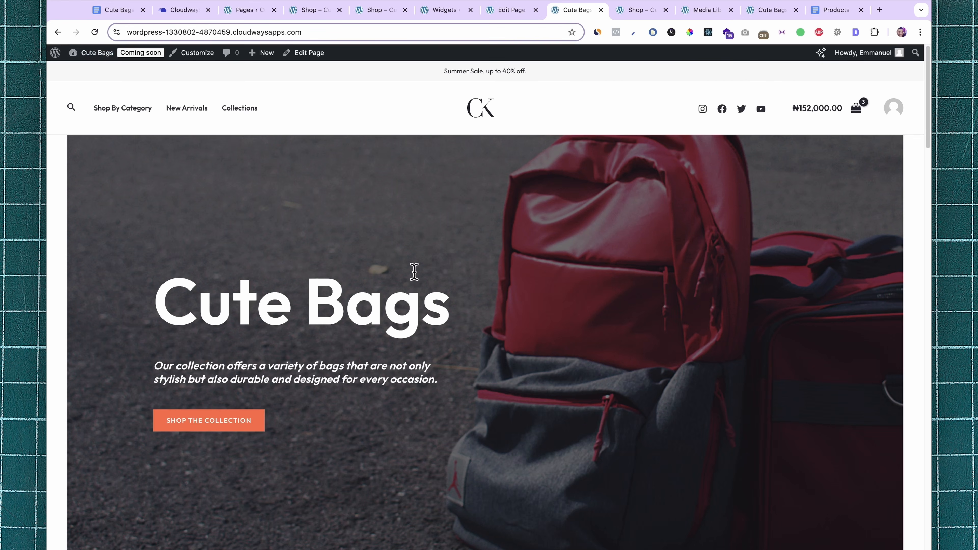
- Scroll the live homepage to inspect the spacing between sections
{"action": "scroll", "coordinate": [287, 365], "scroll_direction": "down", "scroll_amount": 3}
{"action": "scroll", "coordinate": [277, 459], "scroll_direction": "up", "scroll_amount": 4}
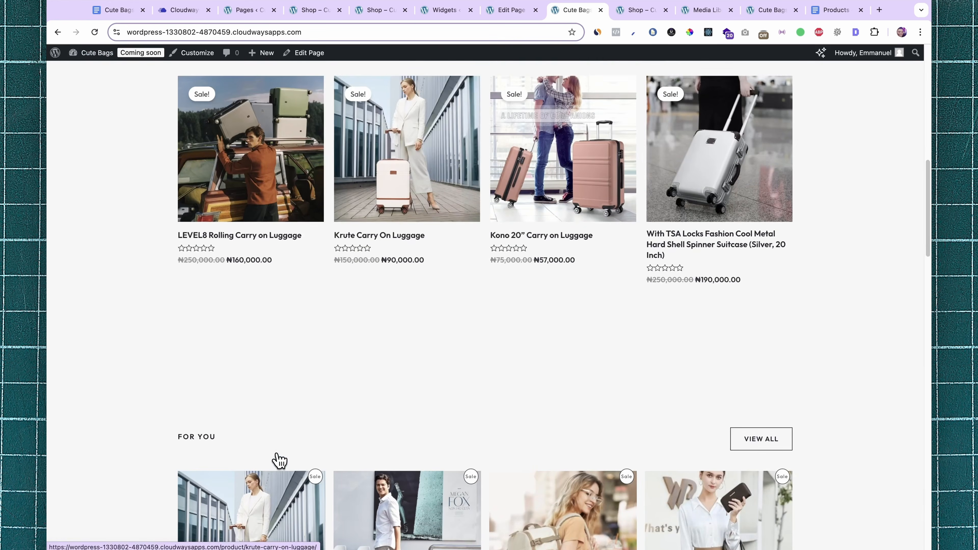
{"action": "scroll", "coordinate": [454, 112], "scroll_direction": "down", "scroll_amount": 4}
{"action": "scroll", "coordinate": [449, 125], "scroll_direction": "up", "scroll_amount": 1}
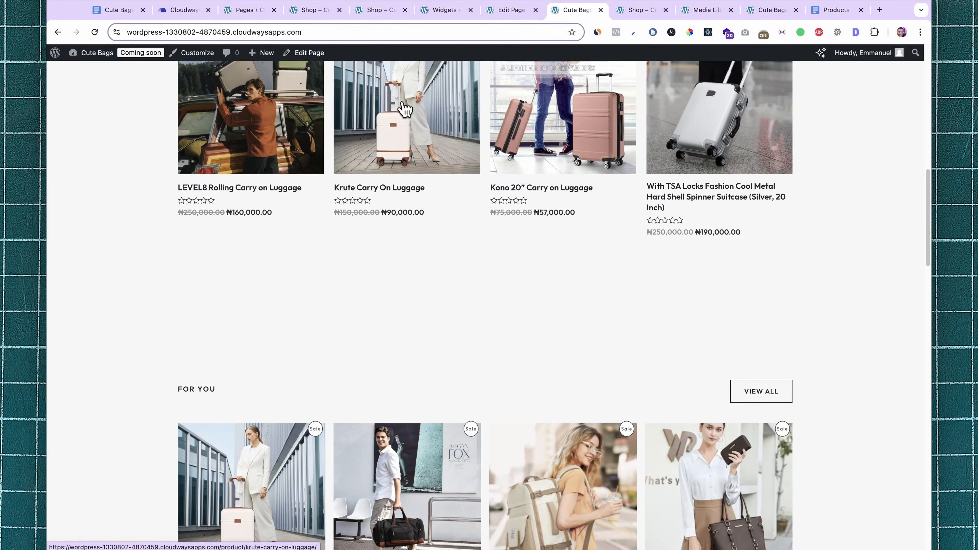
{"action": "scroll", "coordinate": [408, 116], "scroll_direction": "up", "scroll_amount": 5}
{"action": "scroll", "coordinate": [421, 409], "scroll_direction": "down", "scroll_amount": 4}
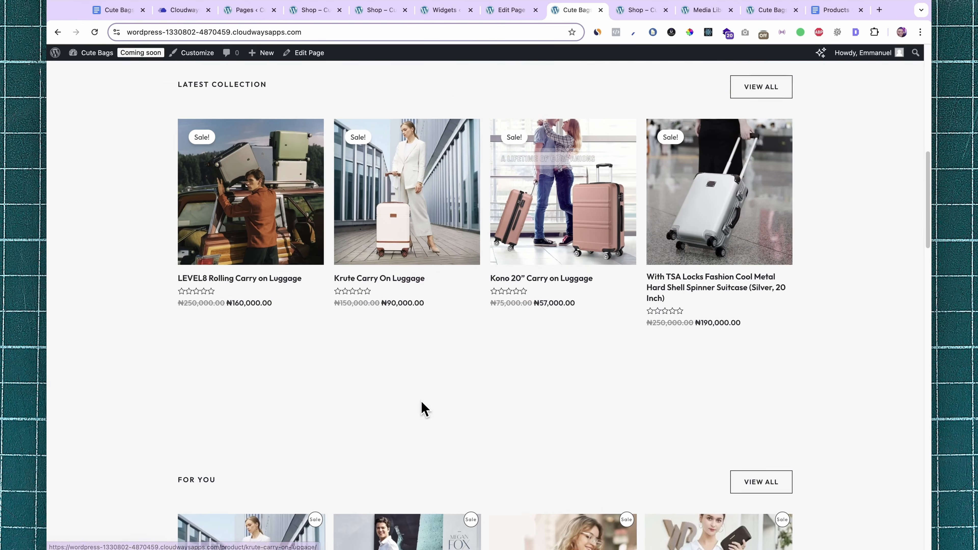
- Set the For You section's top padding to 50, save, and reload the live homepage
{"action": "left_click", "coordinate": [505, 10]}
{"action": "scroll", "coordinate": [285, 285], "scroll_direction": "down", "scroll_amount": 2}
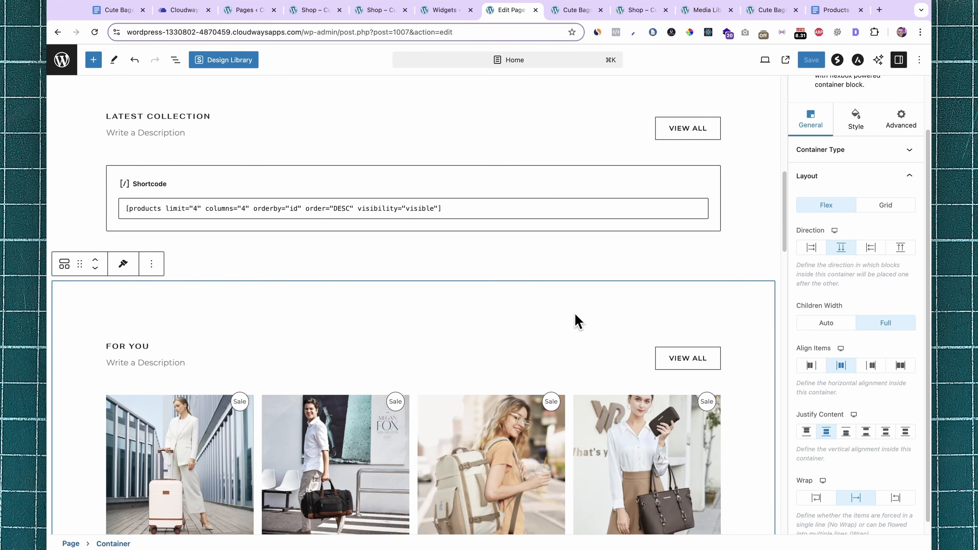
{"action": "scroll", "coordinate": [578, 322], "scroll_direction": "down", "scroll_amount": 1}
{"action": "left_click", "coordinate": [856, 177]}
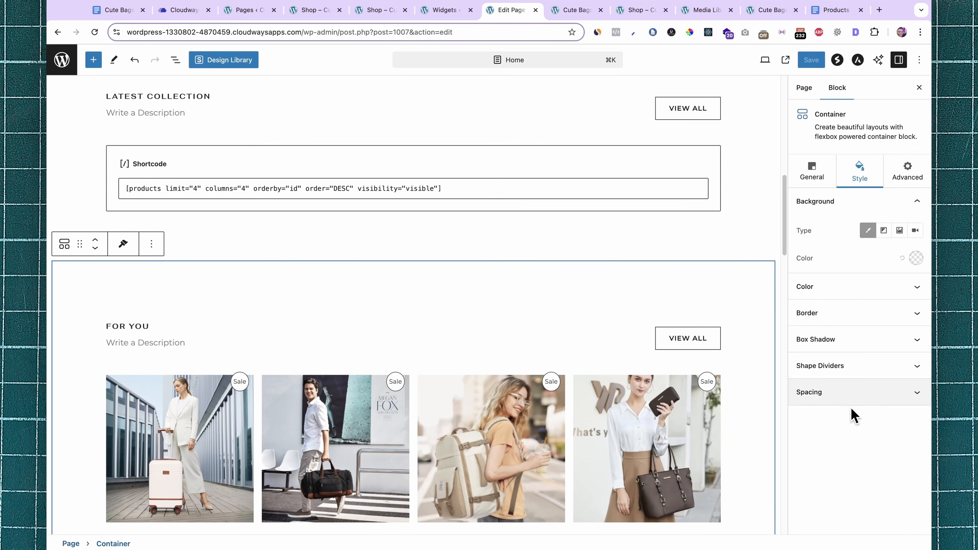
{"action": "left_click", "coordinate": [838, 396]}
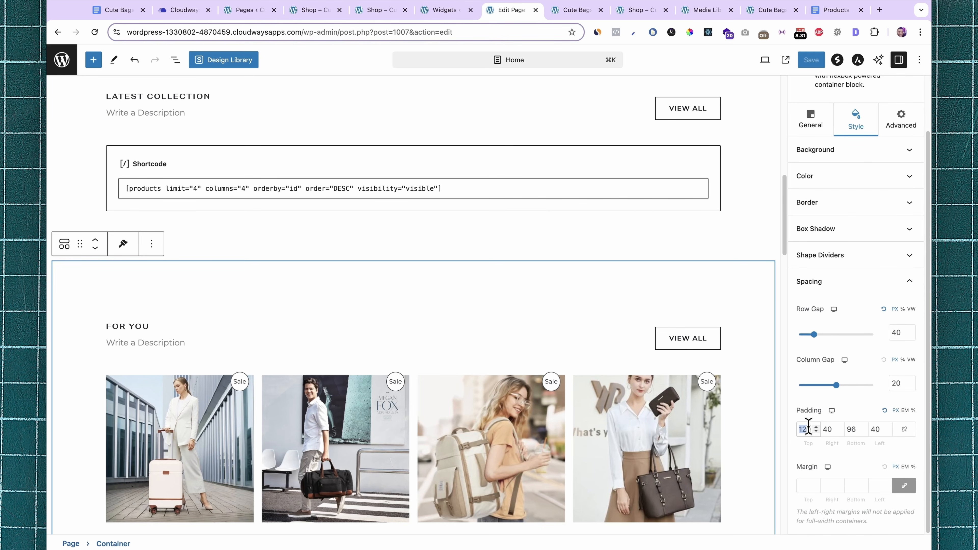
{"action": "type", "text": "50"}
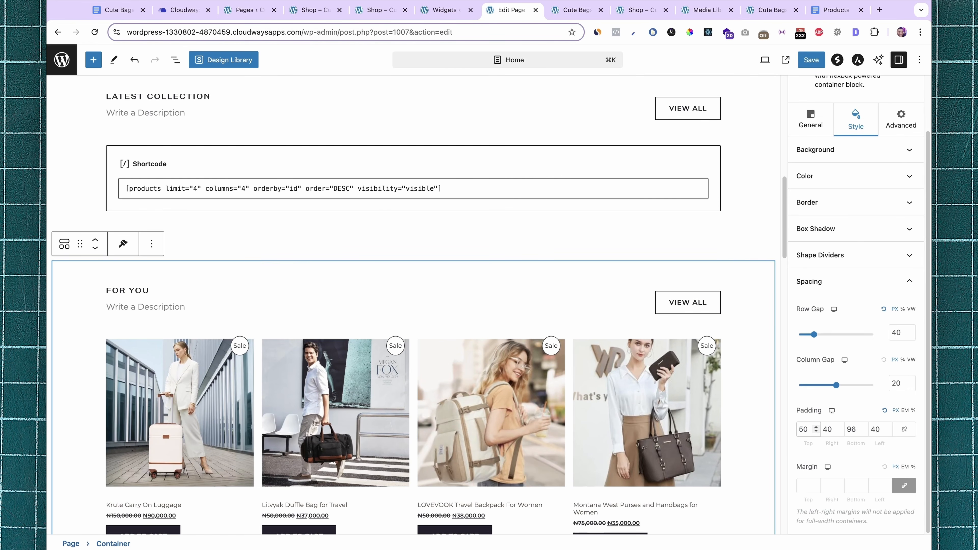
{"action": "left_click", "coordinate": [815, 63]}
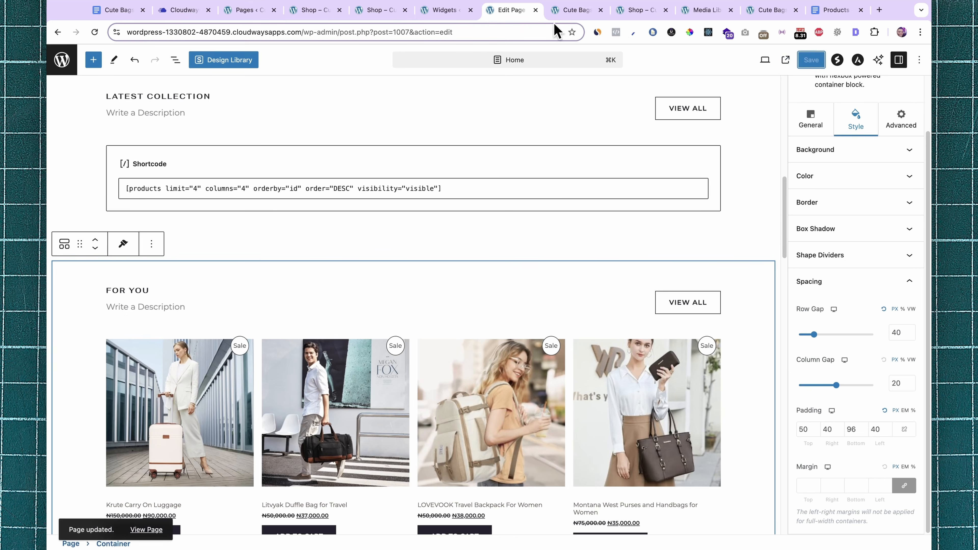
{"action": "left_click", "coordinate": [575, 10]}
{"action": "left_click", "coordinate": [96, 32]}
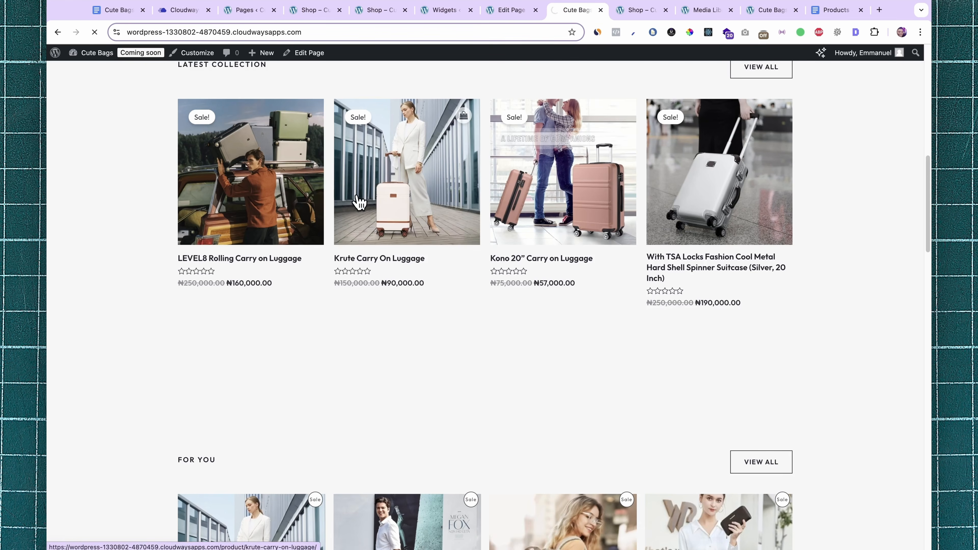
- Set the Latest Collection section's bottom padding to 30, save, and reload the live site
{"action": "left_click", "coordinate": [511, 10]}
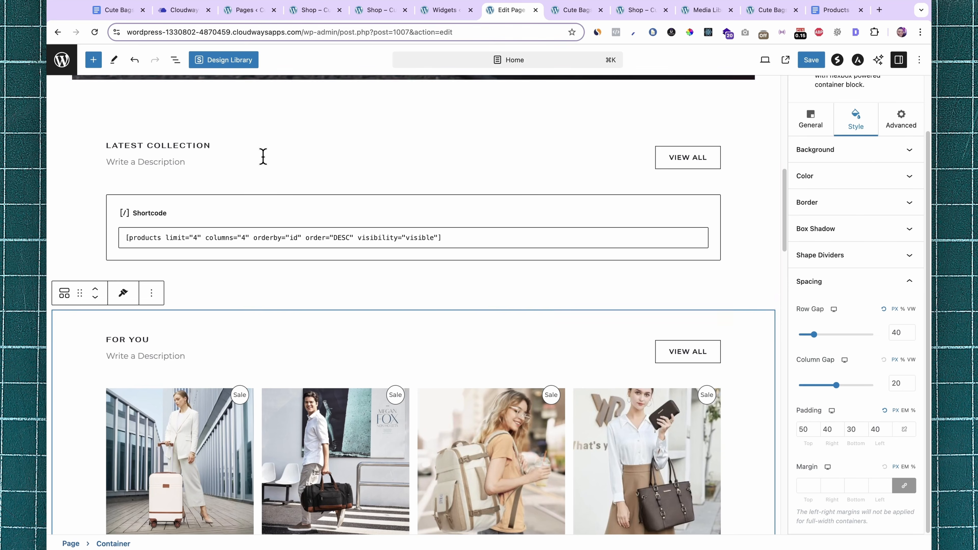
{"action": "left_click", "coordinate": [254, 152]}
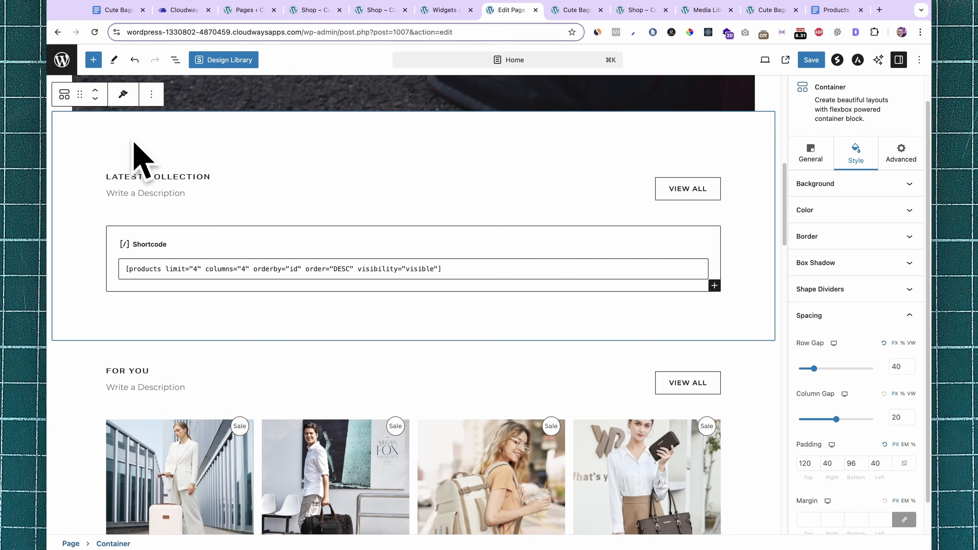
{"action": "scroll", "coordinate": [855, 422], "scroll_direction": "down", "scroll_amount": 1}
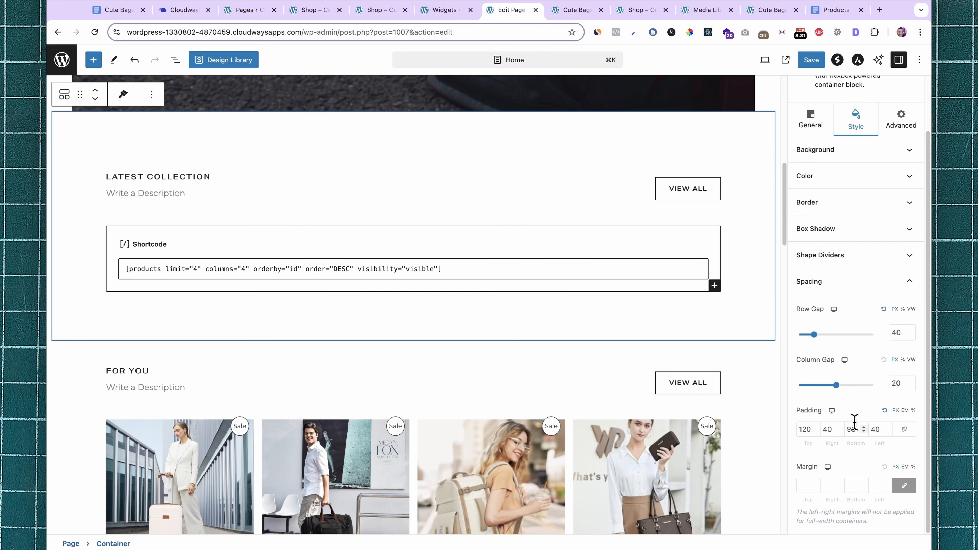
{"action": "type", "text": "30"}
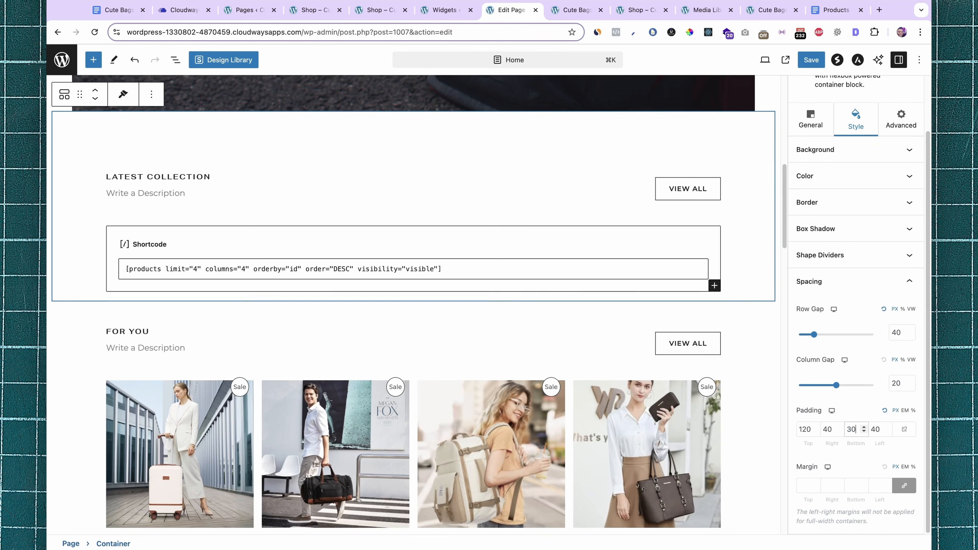
{"action": "left_click", "coordinate": [816, 60]}
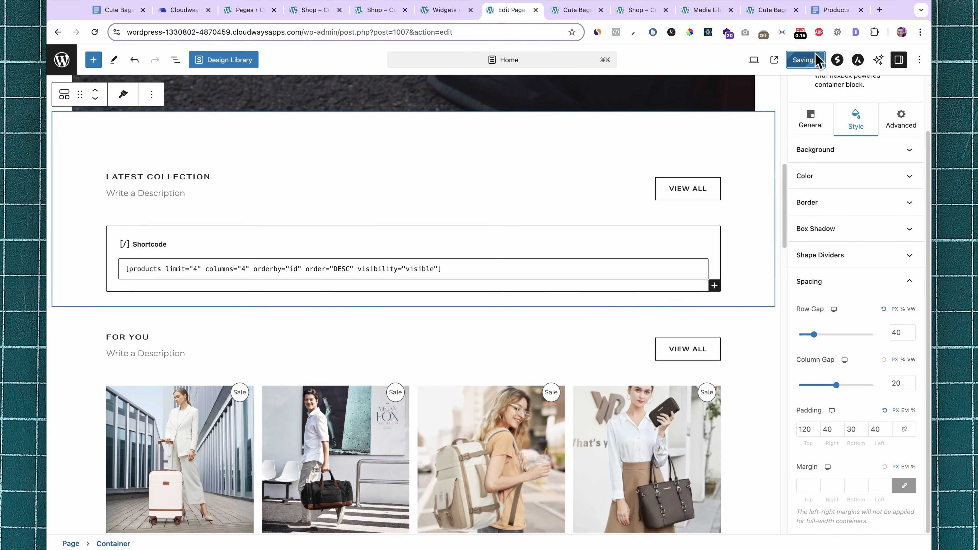
{"action": "left_click", "coordinate": [574, 10]}
{"action": "left_click", "coordinate": [92, 34]}
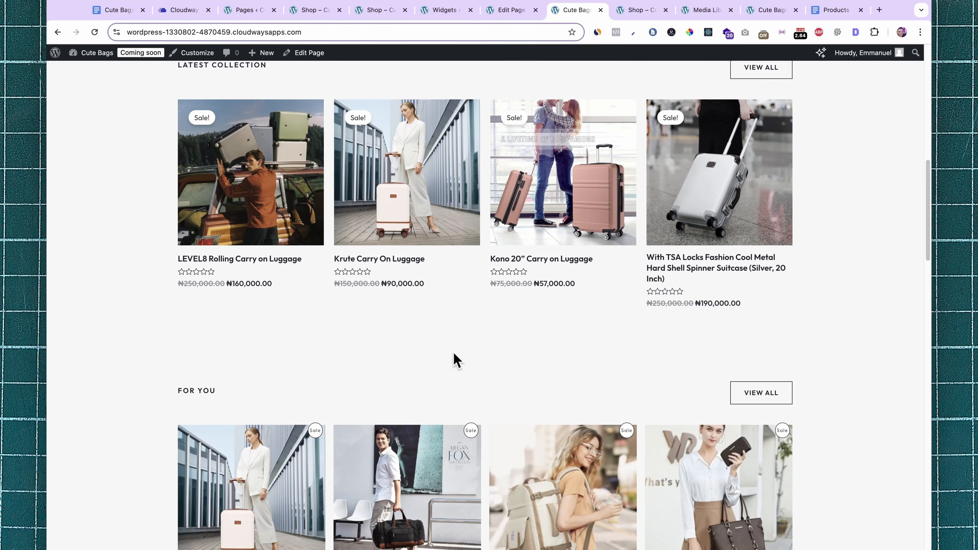
- Reduce the Latest Collection bottom padding to 10, save, and verify it on the live homepage
{"action": "left_click", "coordinate": [509, 11]}
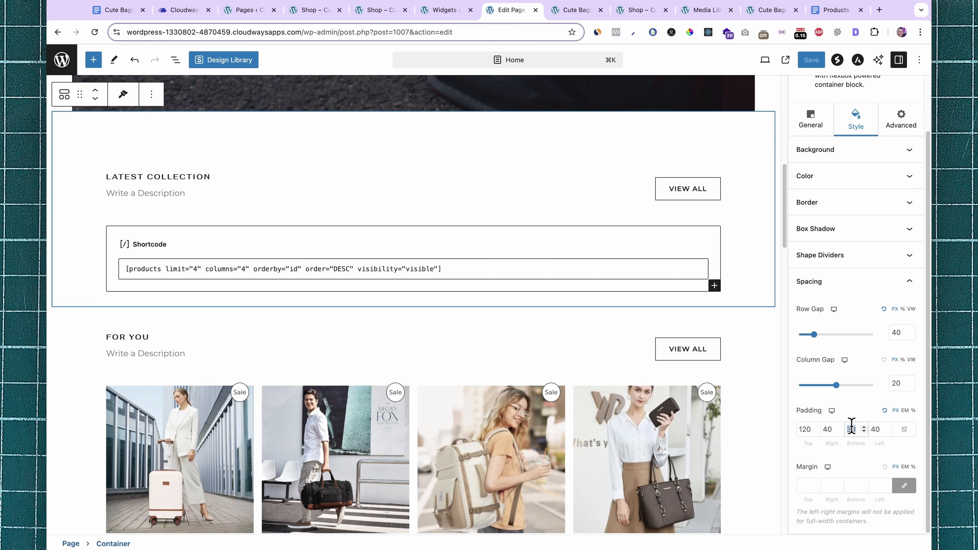
{"action": "type", "text": "0"}
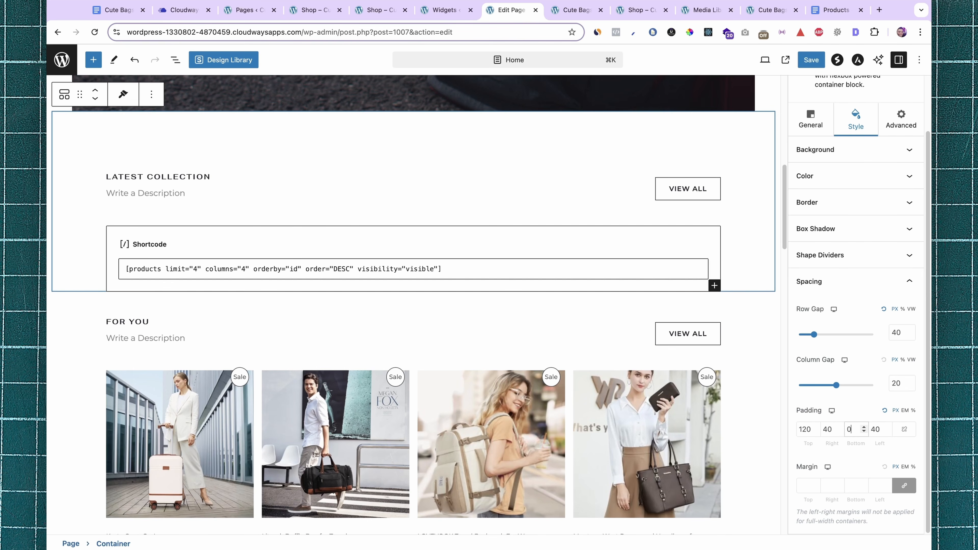
{"action": "left_click", "coordinate": [812, 60]}
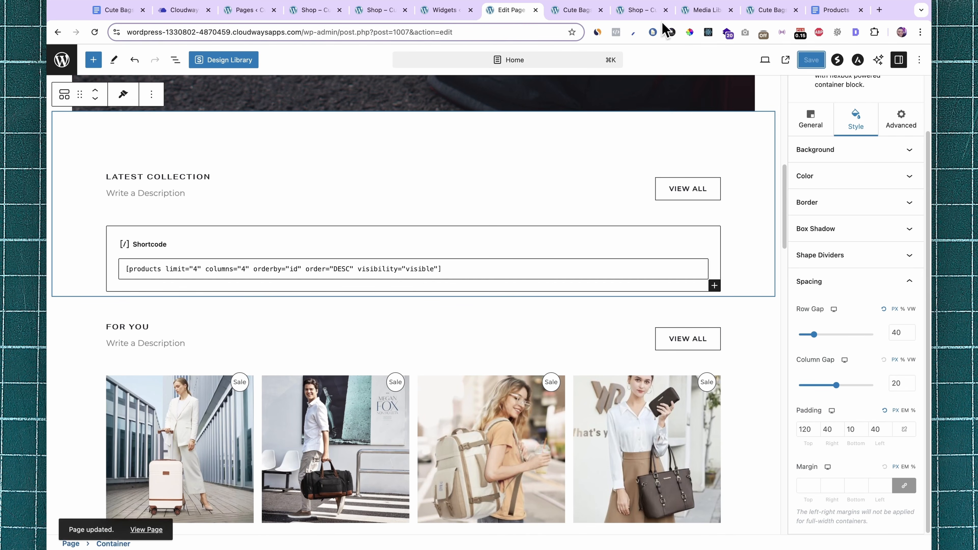
{"action": "left_click", "coordinate": [634, 10]}
{"action": "left_click", "coordinate": [576, 10]}
{"action": "left_click", "coordinate": [94, 33]}
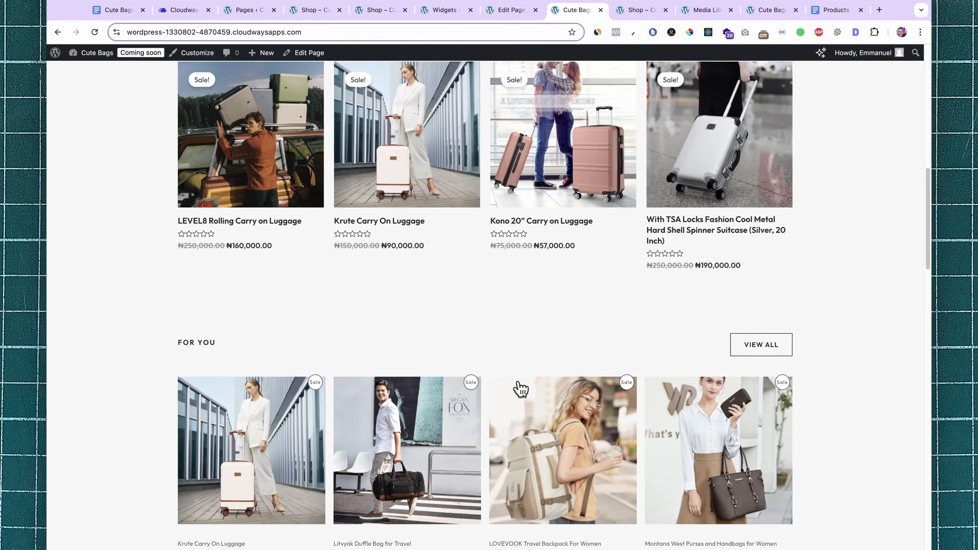
{"action": "scroll", "coordinate": [502, 304], "scroll_direction": "down", "scroll_amount": 6}
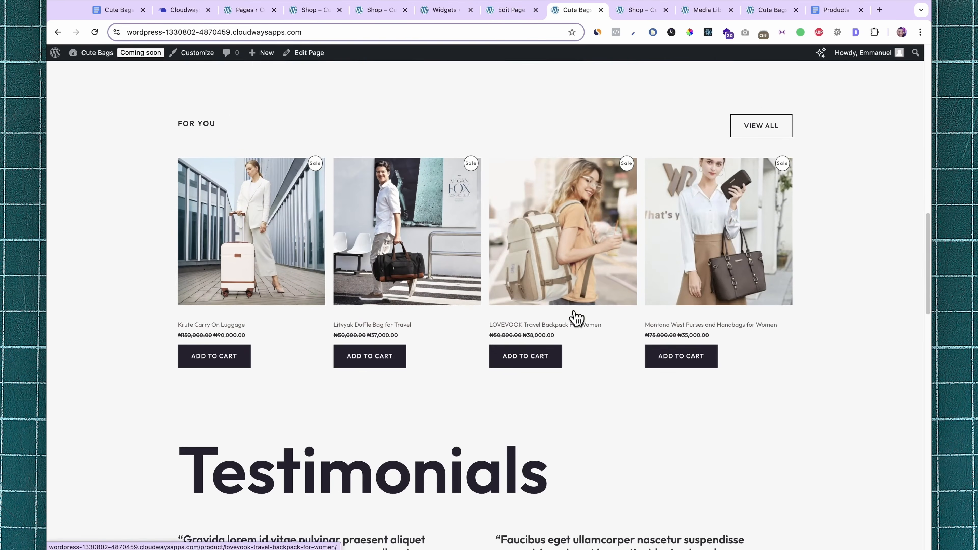
{"action": "left_click", "coordinate": [510, 11]}
{"action": "scroll", "coordinate": [498, 332], "scroll_direction": "down", "scroll_amount": 4}
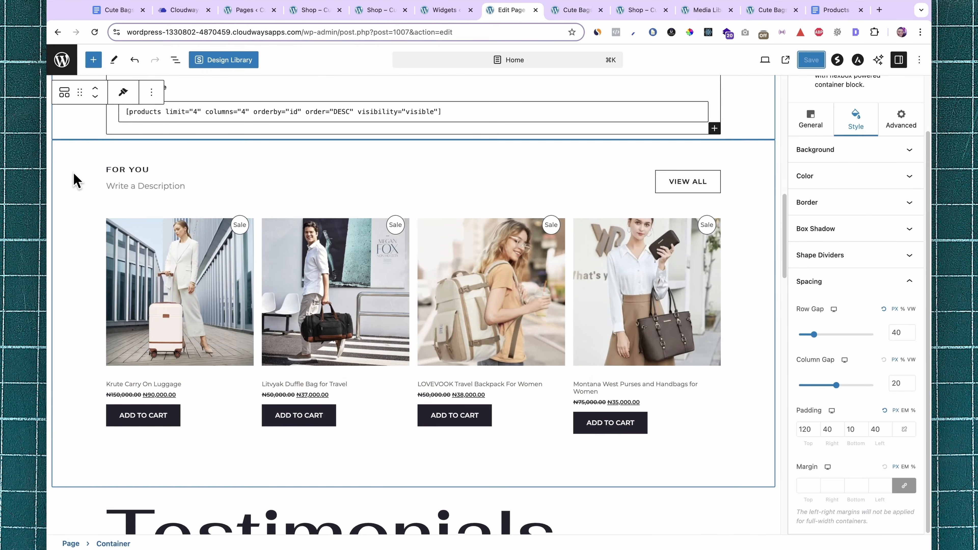
{"action": "left_click", "coordinate": [76, 179]}
- Duplicate the FOR YOU section and delete the hand-picked product grid from the copy
{"action": "left_click", "coordinate": [151, 122]}
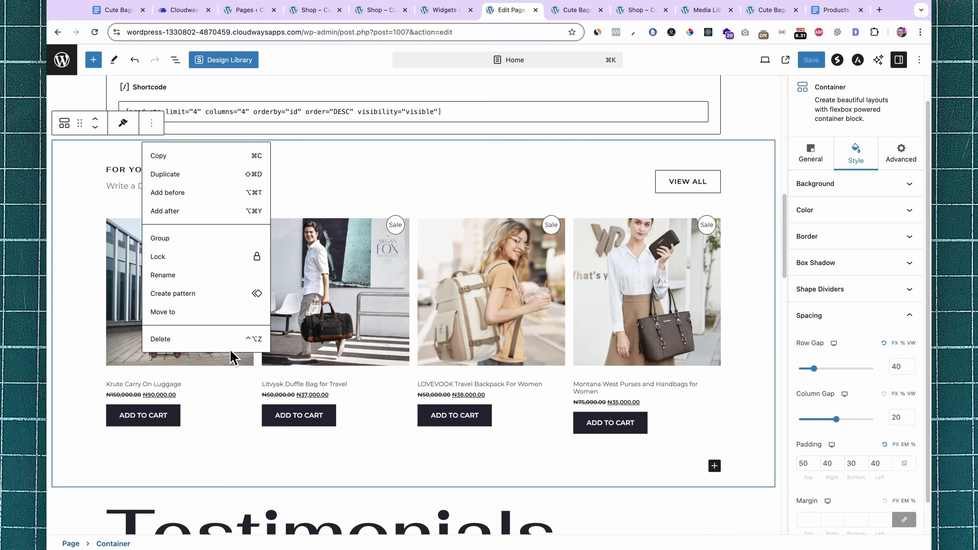
{"action": "left_click", "coordinate": [185, 175]}
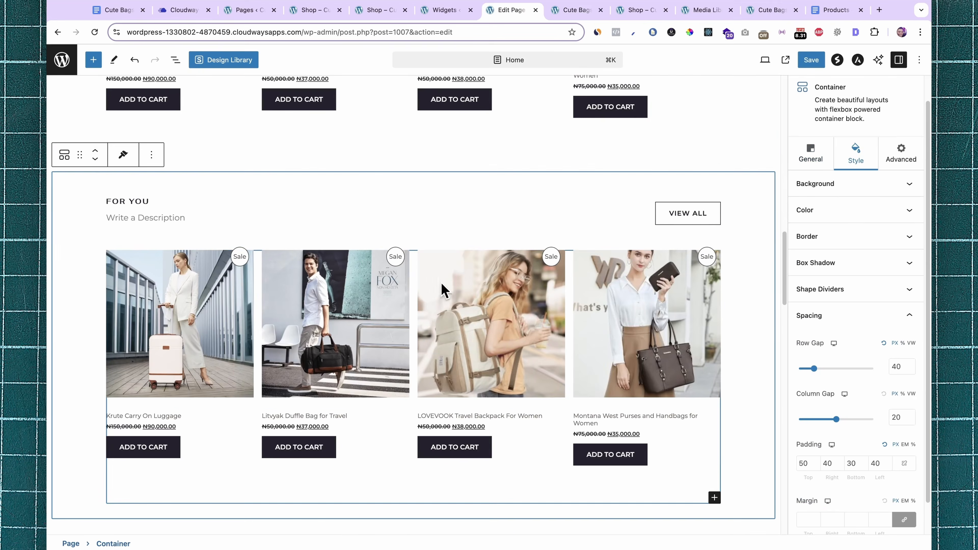
{"action": "left_click", "coordinate": [301, 253]}
{"action": "left_click", "coordinate": [254, 234]}
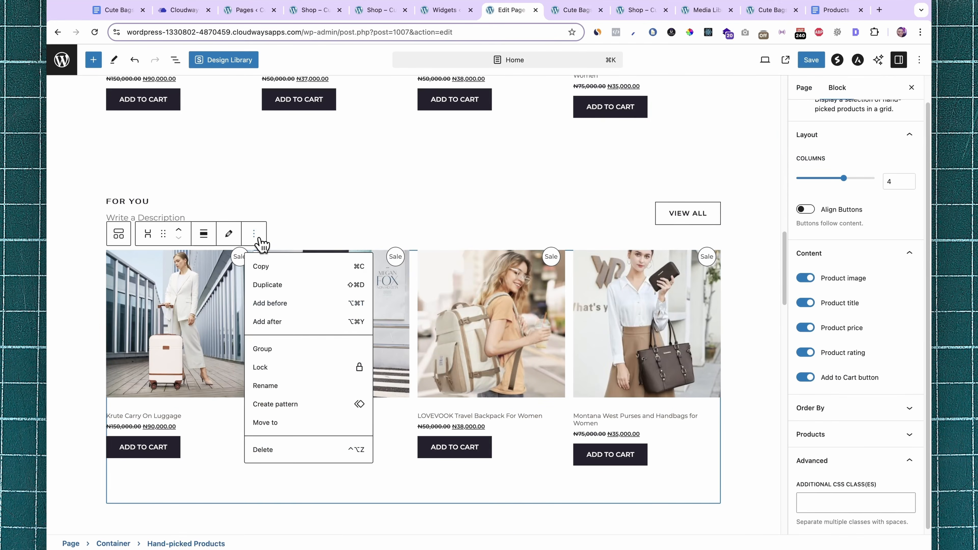
{"action": "left_click", "coordinate": [263, 450]}
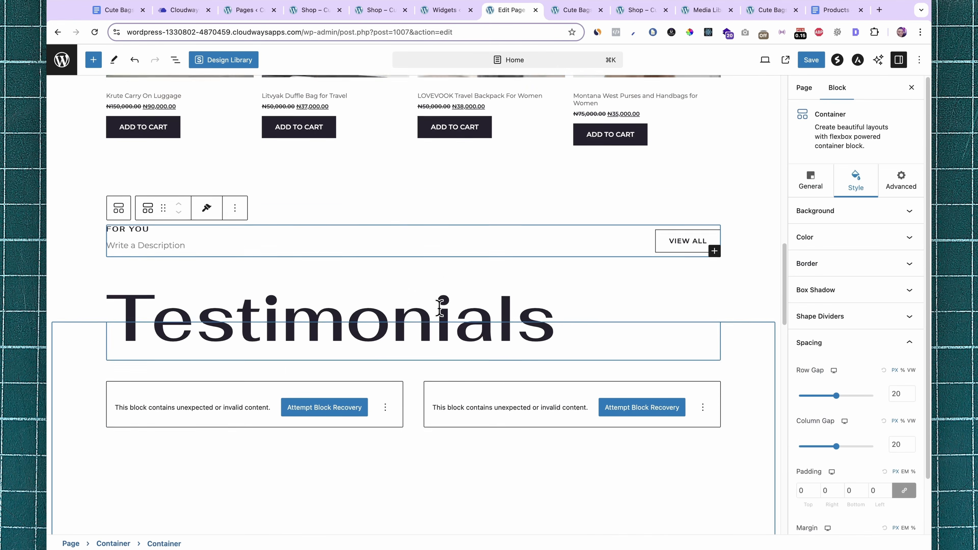
- Insert a Best Selling Products block into the copy via the 'products' search, then delete it
{"action": "left_click", "coordinate": [94, 60]}
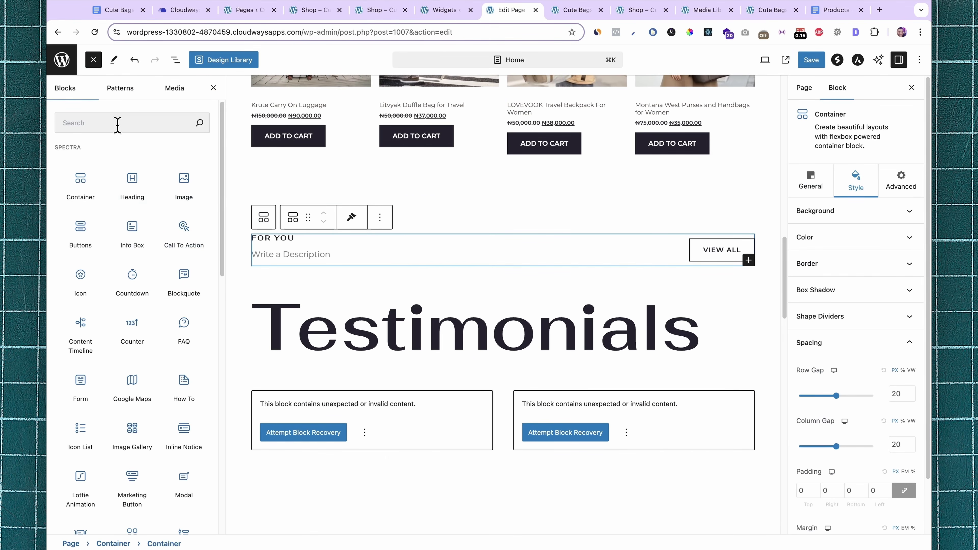
{"action": "type", "text": "products"}
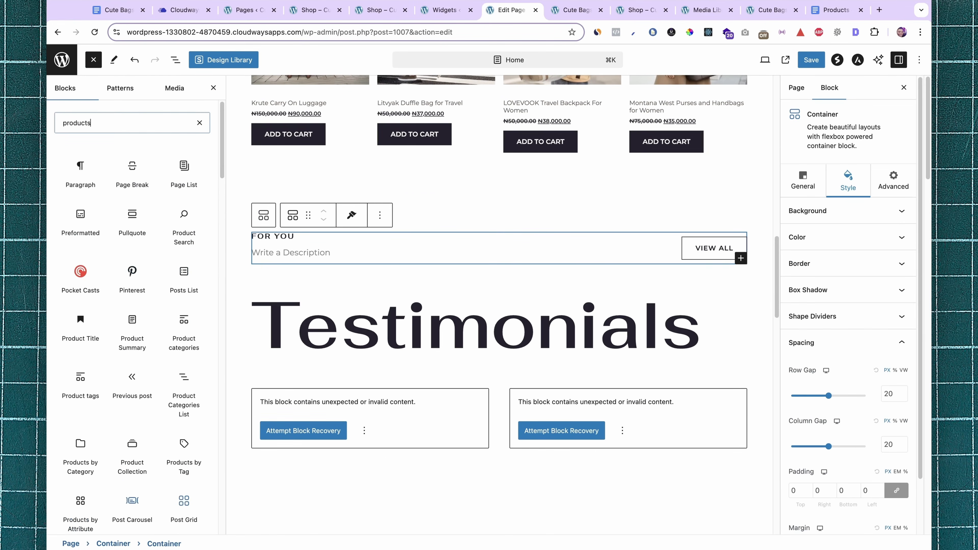
{"action": "left_click", "coordinate": [178, 220]}
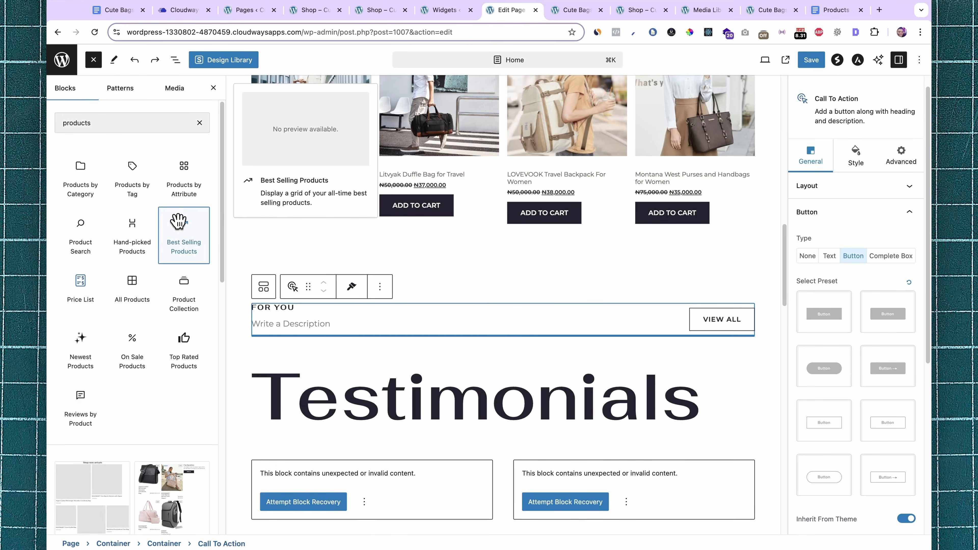
{"action": "left_click_drag", "start_coordinate": [179, 220], "coordinate": [313, 332]}
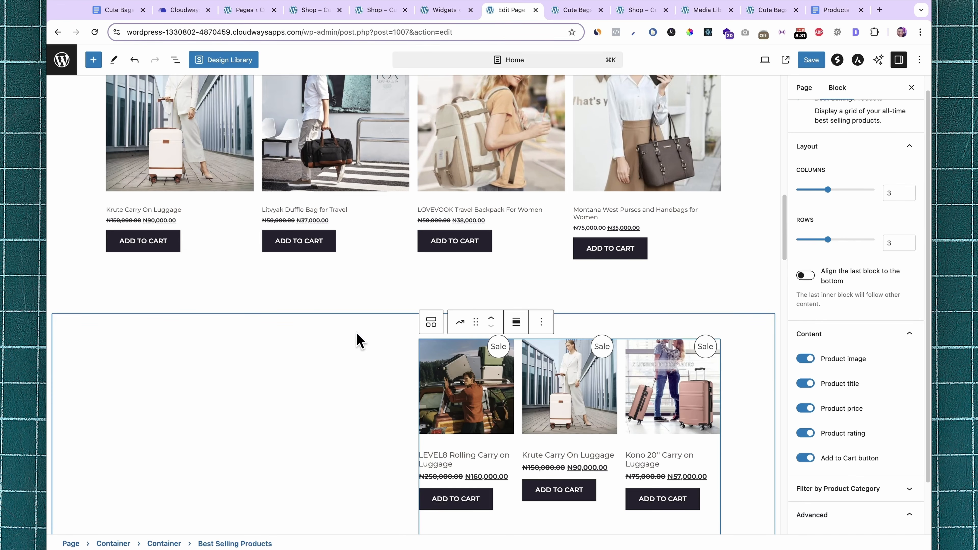
{"action": "scroll", "coordinate": [496, 434], "scroll_direction": "down", "scroll_amount": 2}
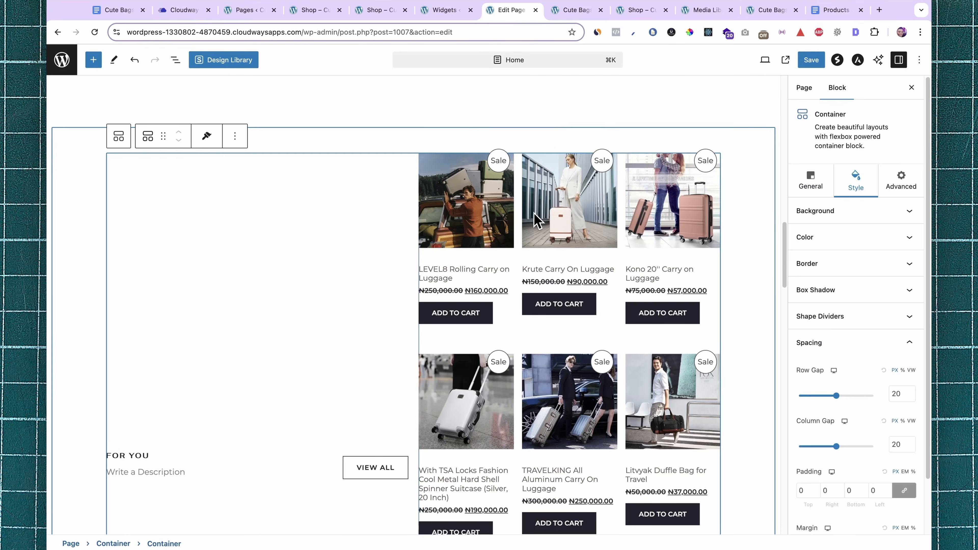
{"action": "left_click", "coordinate": [516, 245]}
{"action": "left_click", "coordinate": [541, 137]}
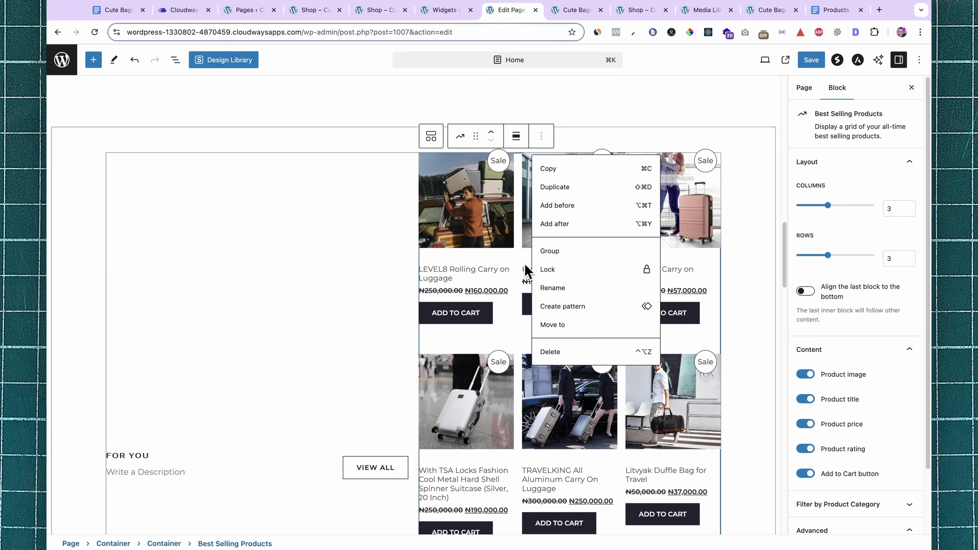
{"action": "left_click", "coordinate": [557, 352]}
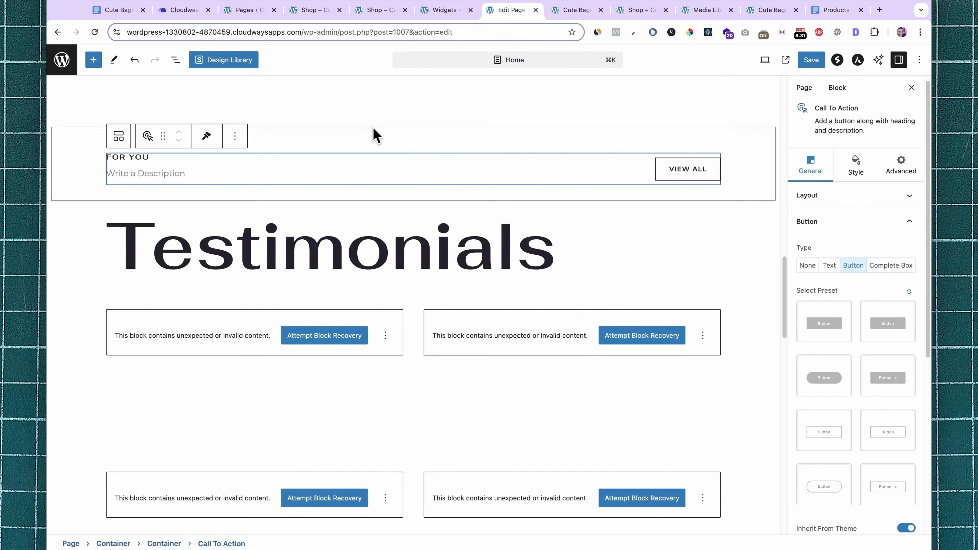
{"action": "left_click", "coordinate": [93, 59]}
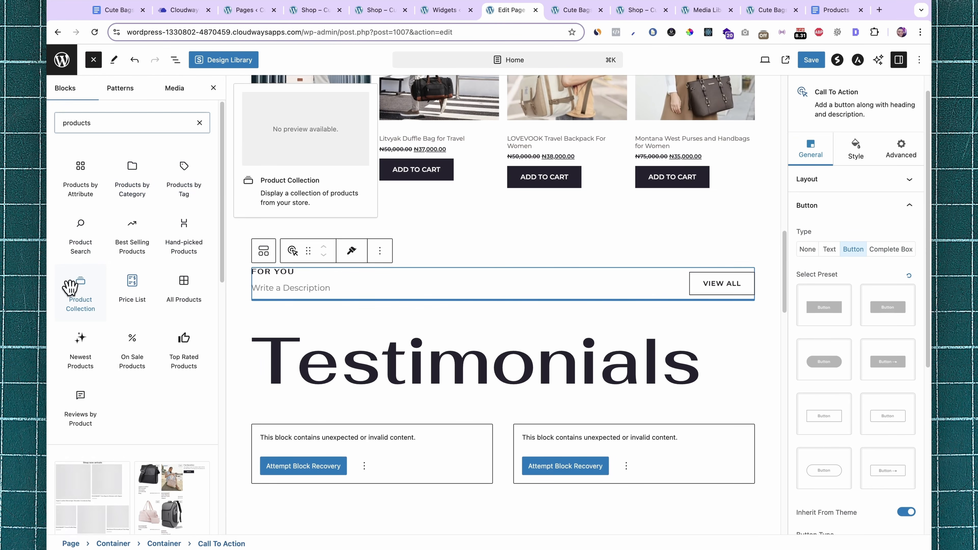
- Add a Product Collection block set to Featured products beside FOR YOU in the copy
{"action": "left_click_drag", "start_coordinate": [78, 284], "coordinate": [344, 292]}
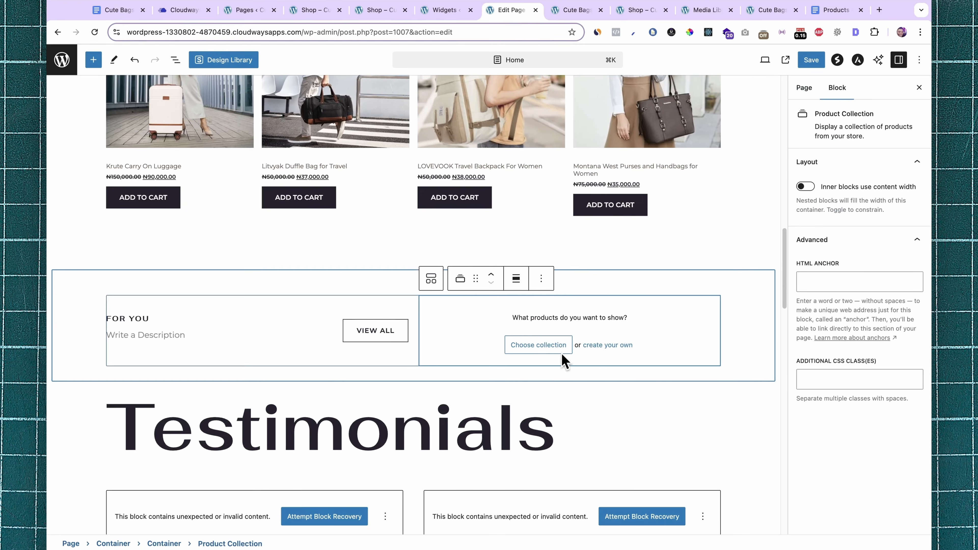
{"action": "left_click", "coordinate": [549, 348]}
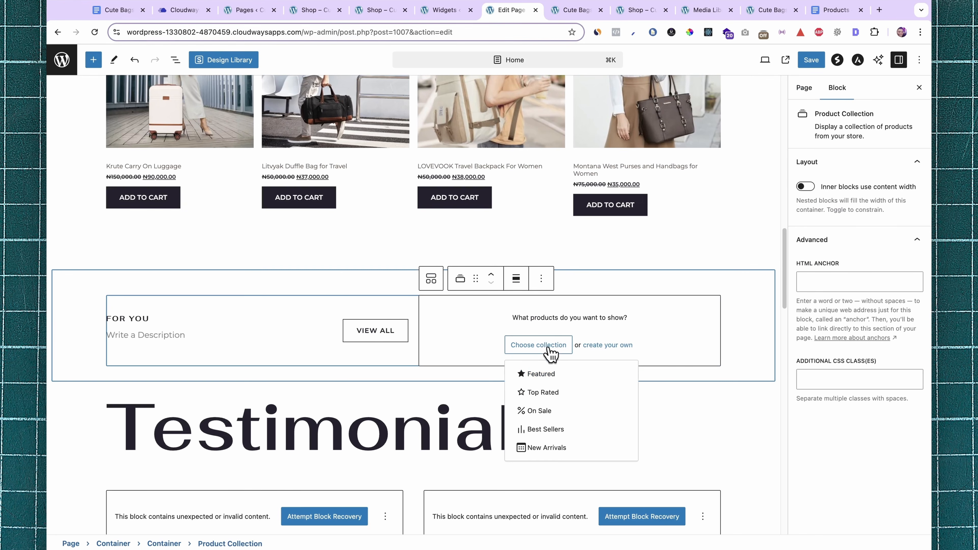
{"action": "left_click", "coordinate": [545, 373]}
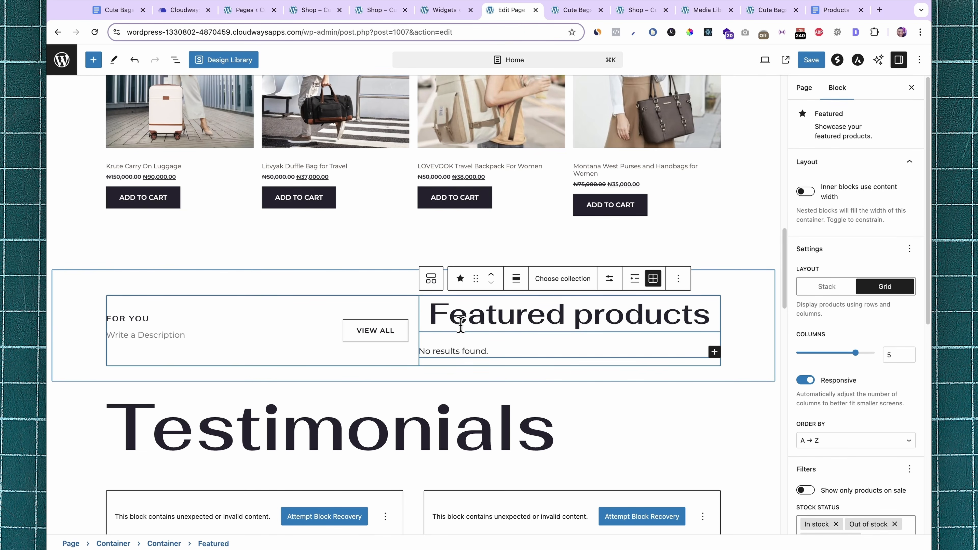
{"action": "left_click", "coordinate": [246, 12]}
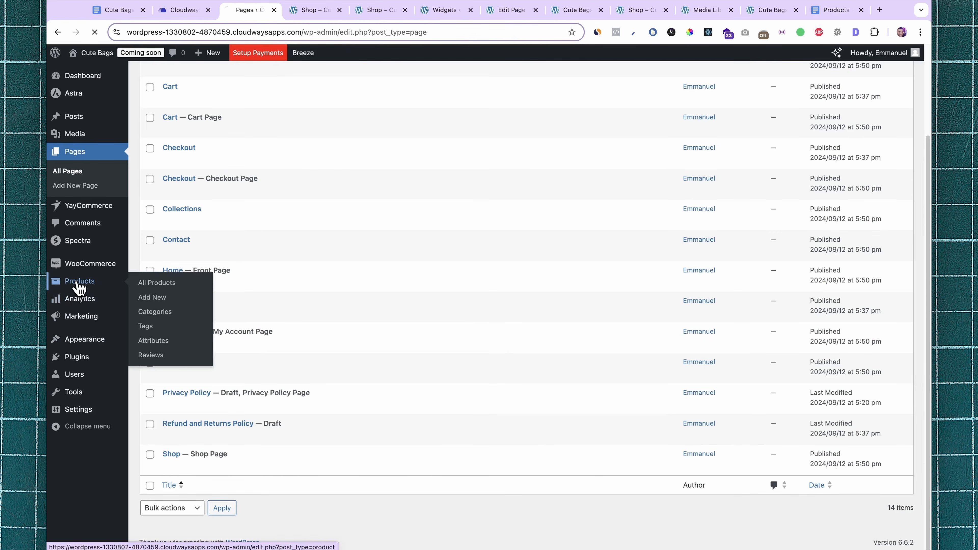
- In All Products, star the TSA suitcase, TRAVELKING carry-on, BeeGreen tote and BAGSMART tote bag as featured
{"action": "left_click", "coordinate": [80, 282]}
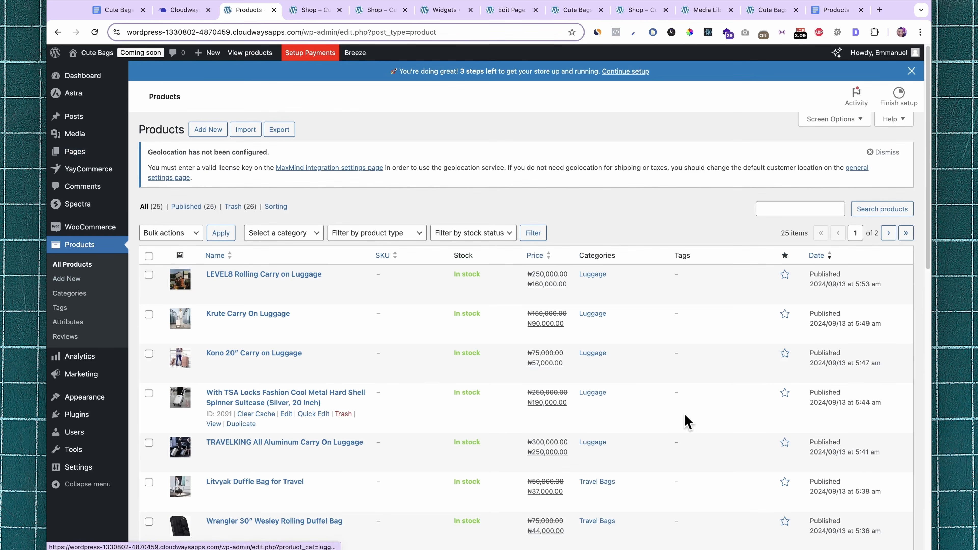
{"action": "left_click", "coordinate": [785, 394]}
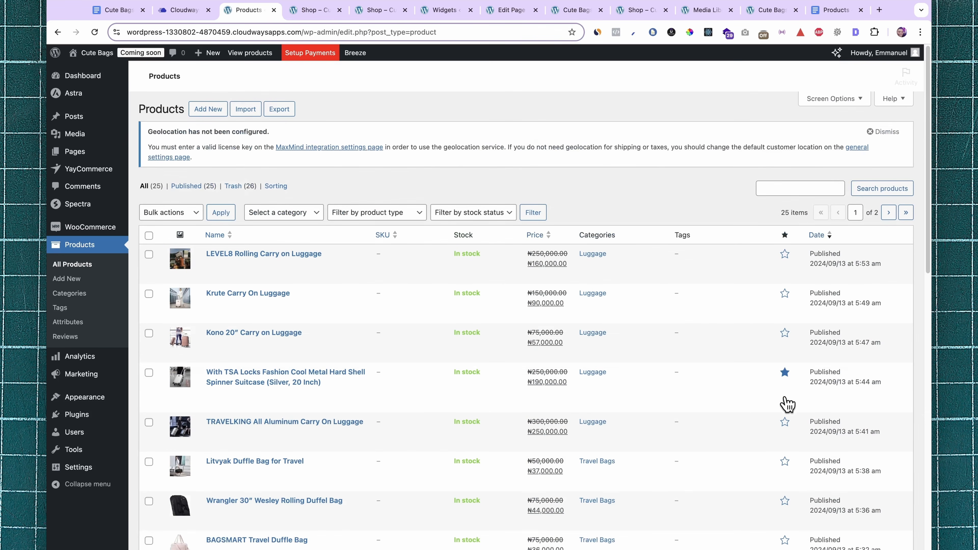
{"action": "left_click", "coordinate": [786, 423]}
{"action": "scroll", "coordinate": [749, 459], "scroll_direction": "down", "scroll_amount": 2}
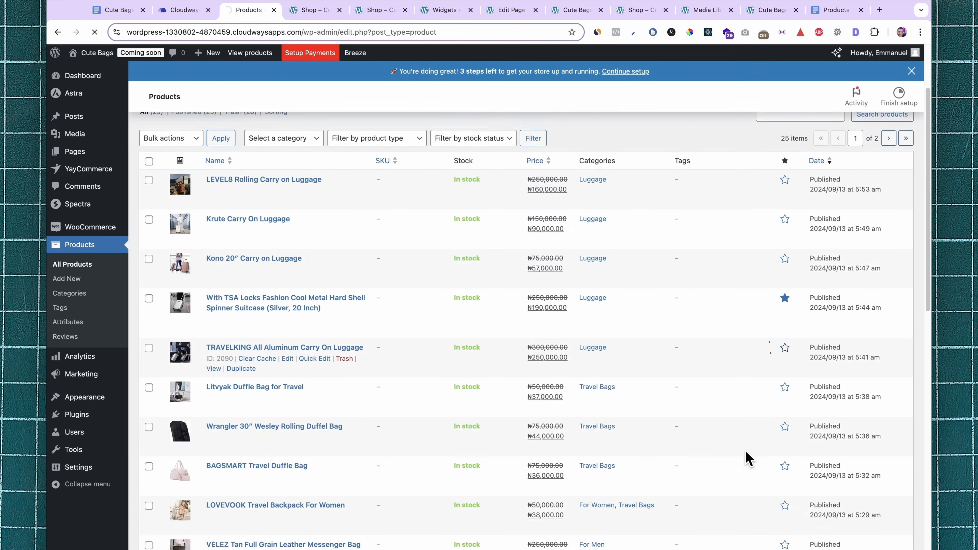
{"action": "scroll", "coordinate": [749, 459], "scroll_direction": "down", "scroll_amount": 5}
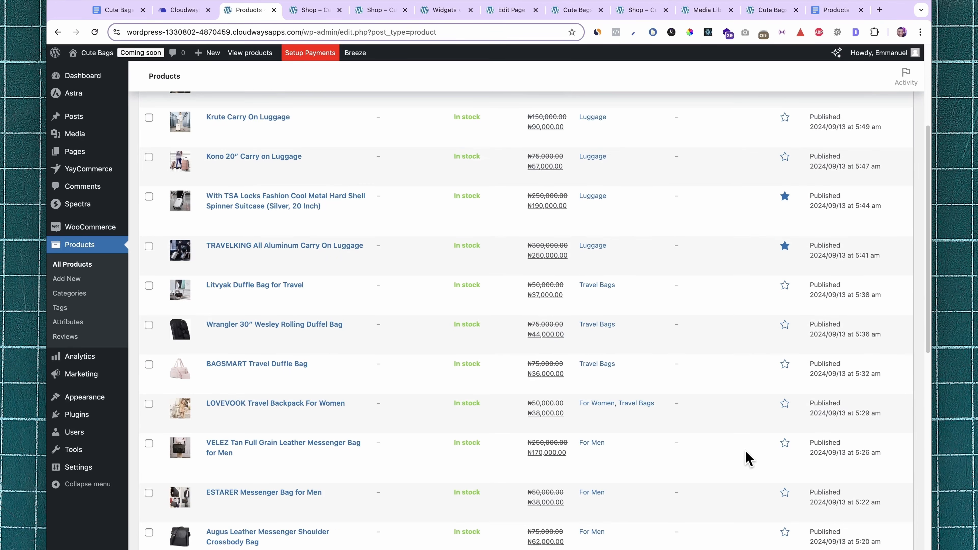
{"action": "scroll", "coordinate": [749, 459], "scroll_direction": "down", "scroll_amount": 6}
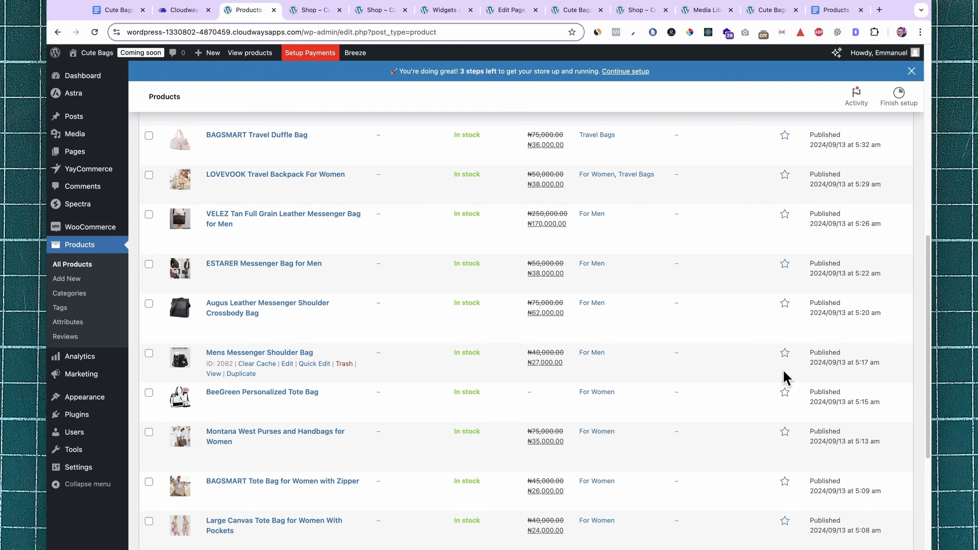
{"action": "left_click", "coordinate": [785, 392]}
{"action": "scroll", "coordinate": [801, 377], "scroll_direction": "down", "scroll_amount": 12}
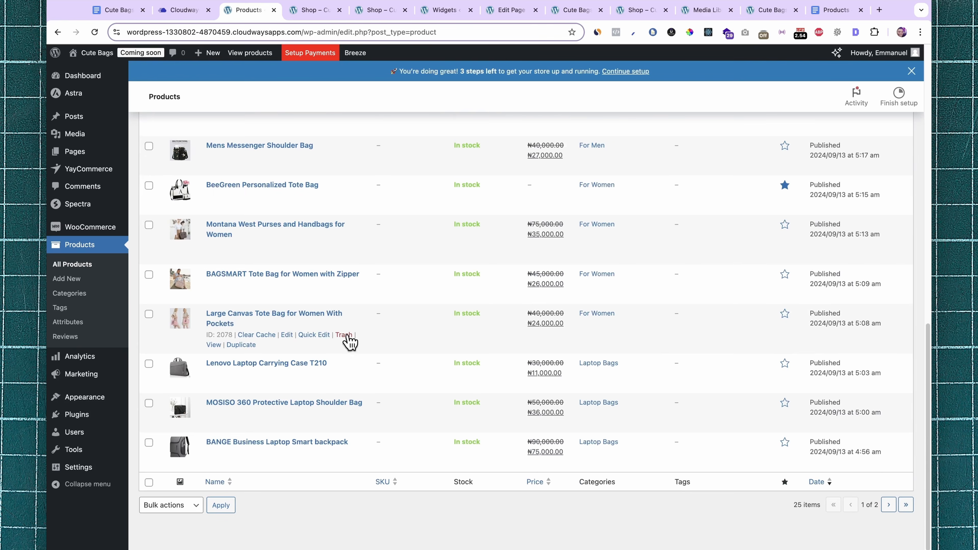
{"action": "scroll", "coordinate": [347, 336], "scroll_direction": "up", "scroll_amount": 1}
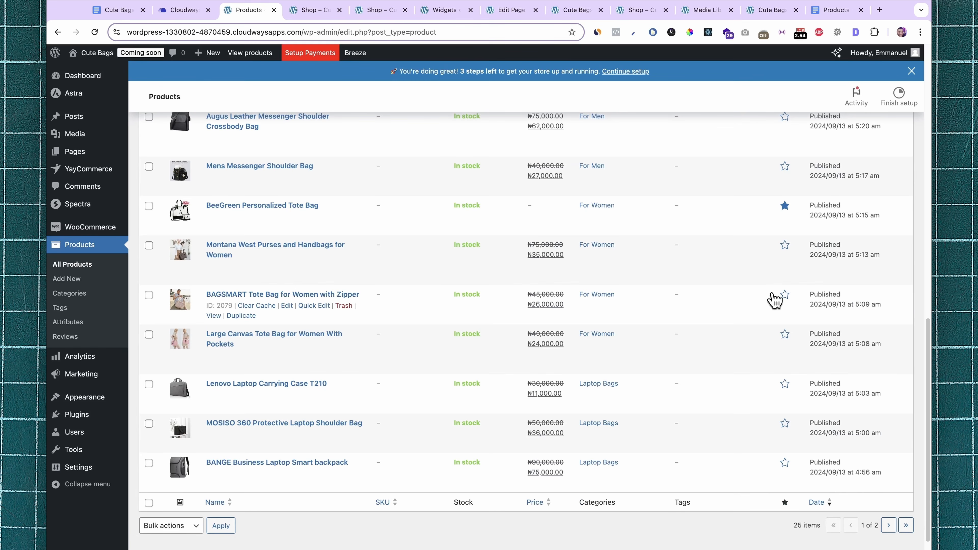
{"action": "left_click", "coordinate": [784, 296]}
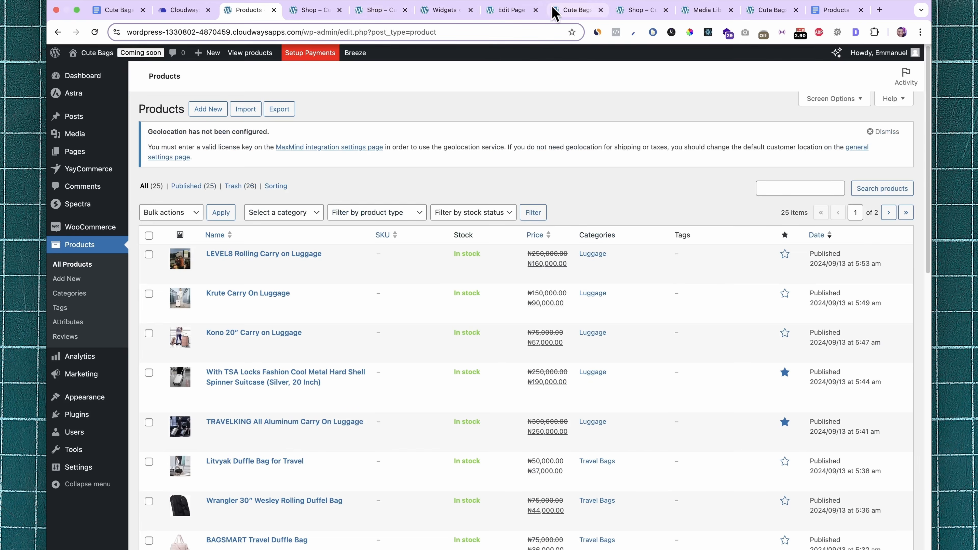
- Save the homepage in the page editor
{"action": "left_click", "coordinate": [512, 9]}
{"action": "scroll", "coordinate": [634, 298], "scroll_direction": "down", "scroll_amount": 2}
{"action": "left_click", "coordinate": [809, 60]}
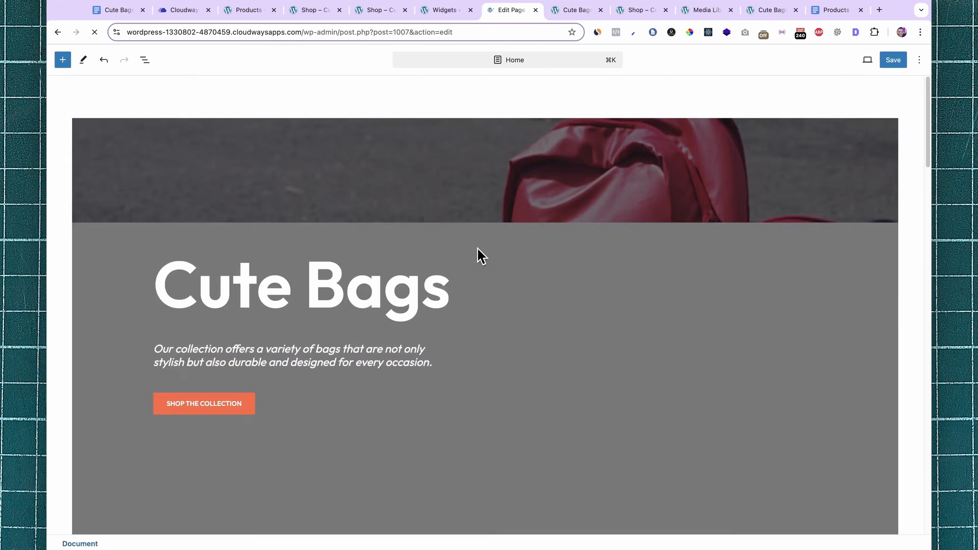
- Set the copied section container's layout direction to Column, stacking FOR YOU above the Featured grid
{"action": "scroll", "coordinate": [495, 210], "scroll_direction": "down", "scroll_amount": 15}
{"action": "scroll", "coordinate": [495, 204], "scroll_direction": "up", "scroll_amount": 12}
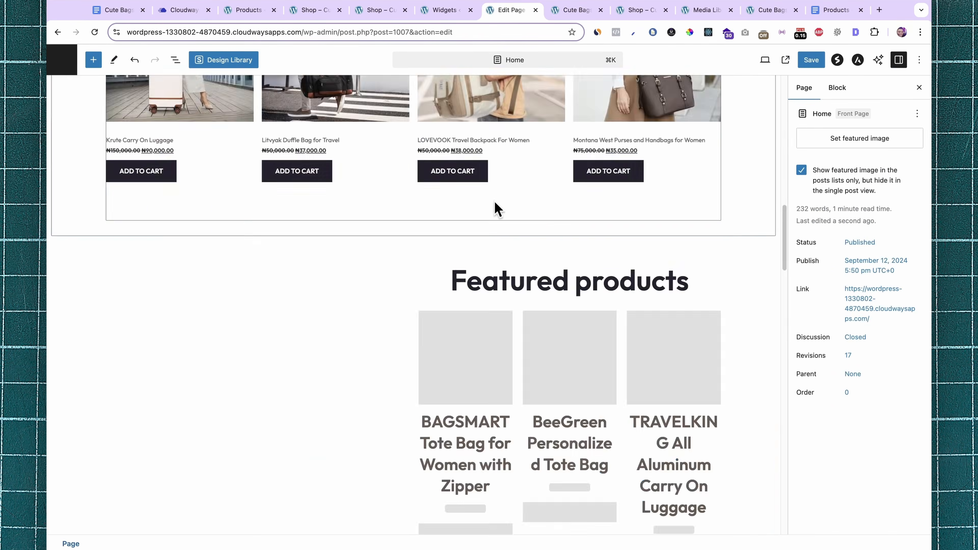
{"action": "scroll", "coordinate": [539, 289], "scroll_direction": "down", "scroll_amount": 5}
{"action": "scroll", "coordinate": [488, 403], "scroll_direction": "up", "scroll_amount": 2}
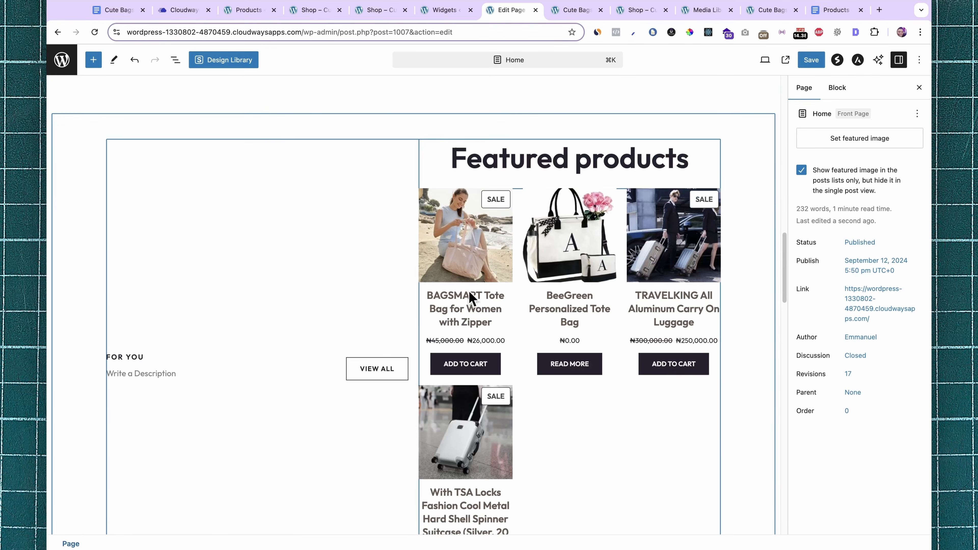
{"action": "scroll", "coordinate": [561, 435], "scroll_direction": "down", "scroll_amount": 3}
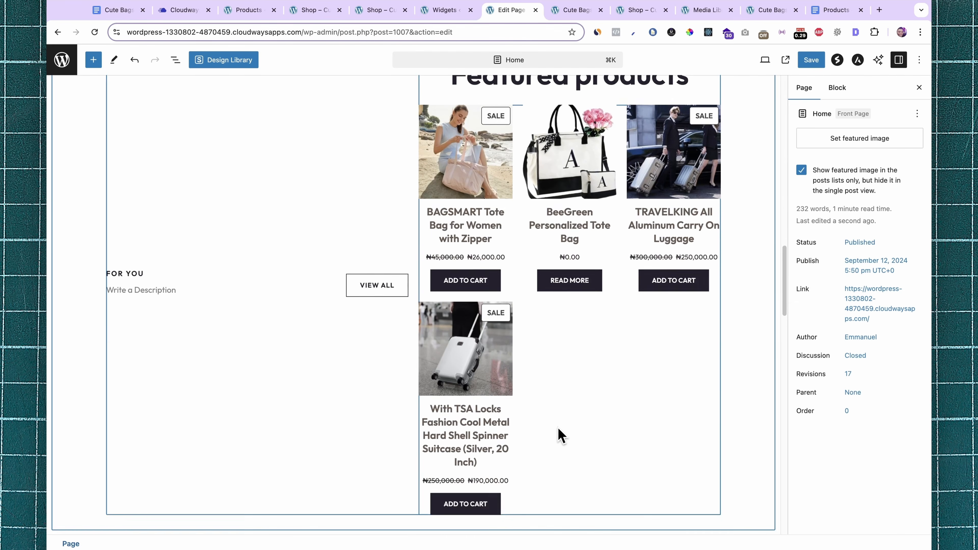
{"action": "scroll", "coordinate": [561, 435], "scroll_direction": "up", "scroll_amount": 3}
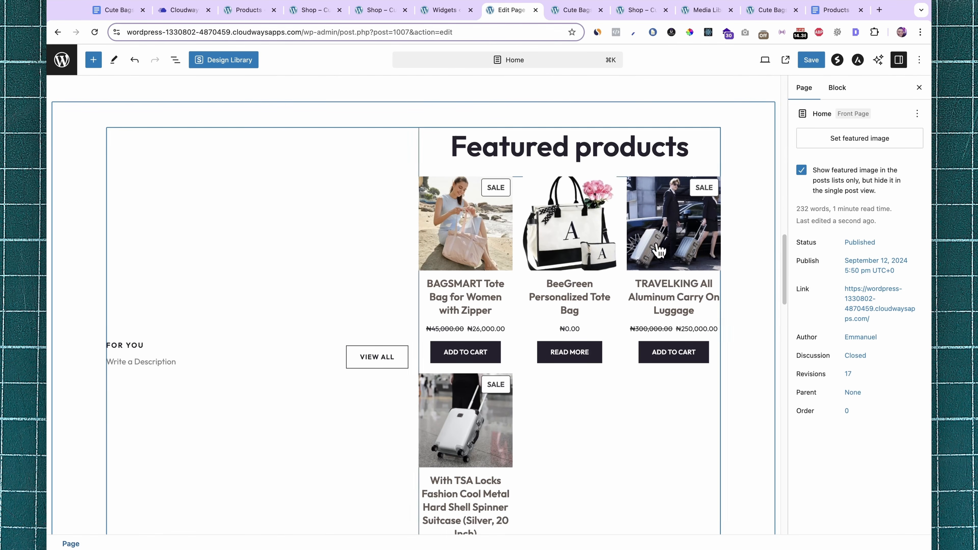
{"action": "left_click", "coordinate": [128, 142]}
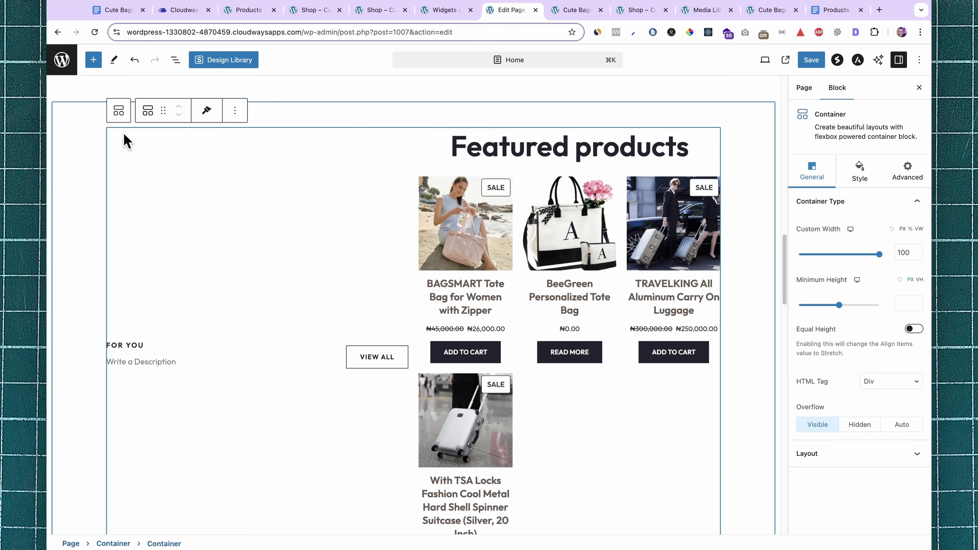
{"action": "left_click", "coordinate": [839, 455]}
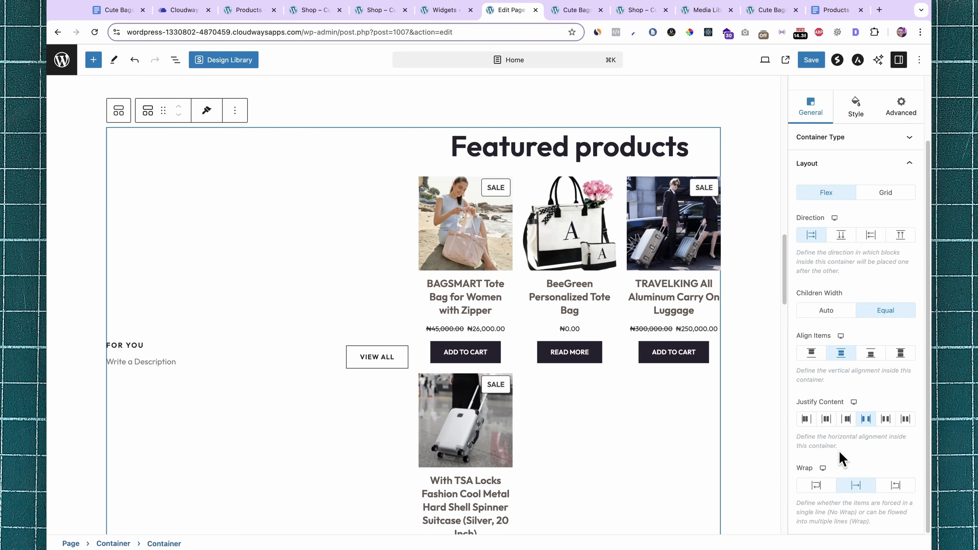
{"action": "left_click", "coordinate": [841, 236]}
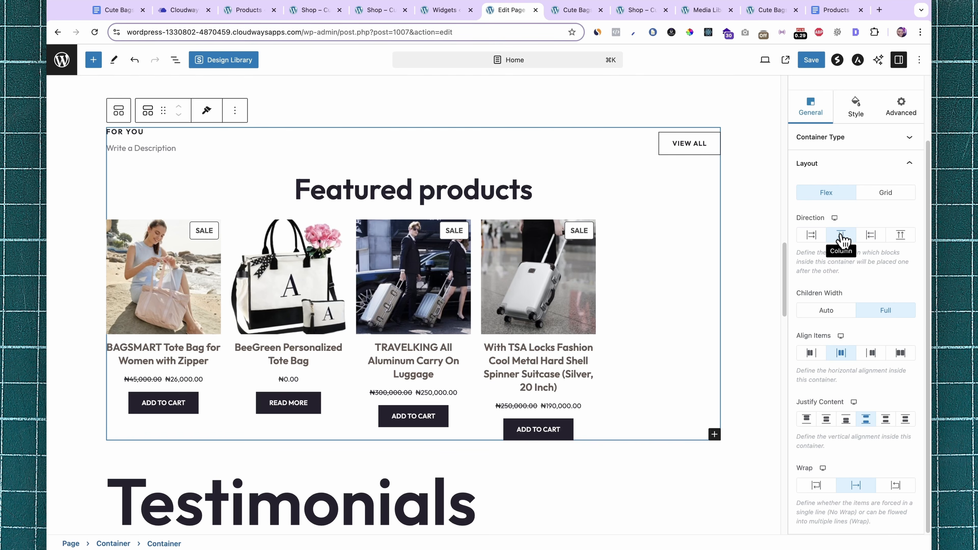
{"action": "left_click", "coordinate": [422, 186]}
{"action": "left_click", "coordinate": [416, 153]}
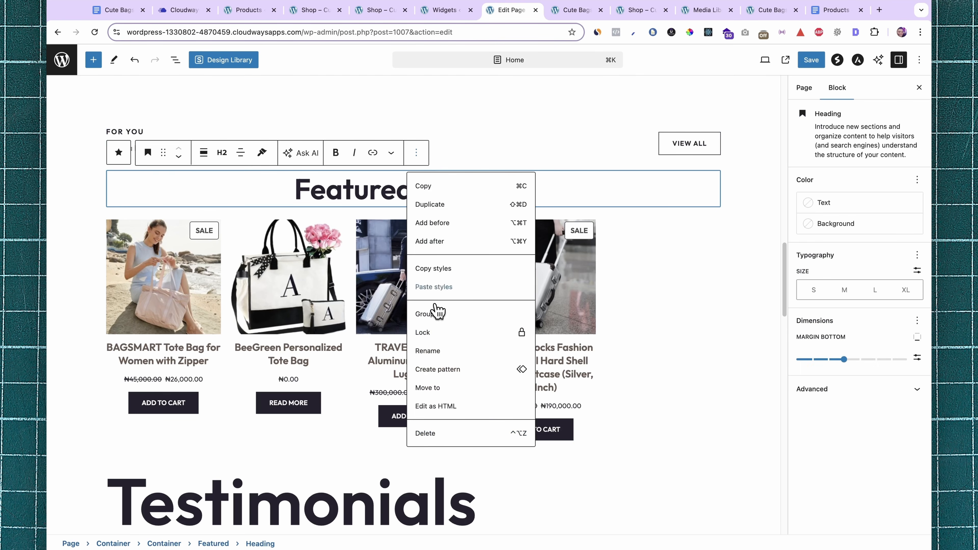
- Delete the Featured heading and retitle the section label TOP SELLING PRODUCTS
{"action": "left_click", "coordinate": [443, 433]}
{"action": "left_click", "coordinate": [125, 132]}
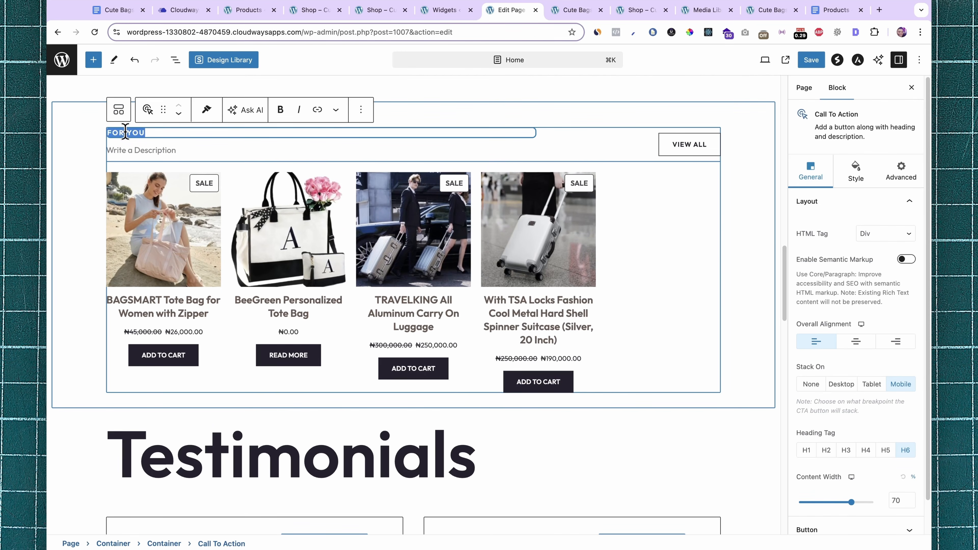
{"action": "type", "text": "TOP SELLING PRO"}
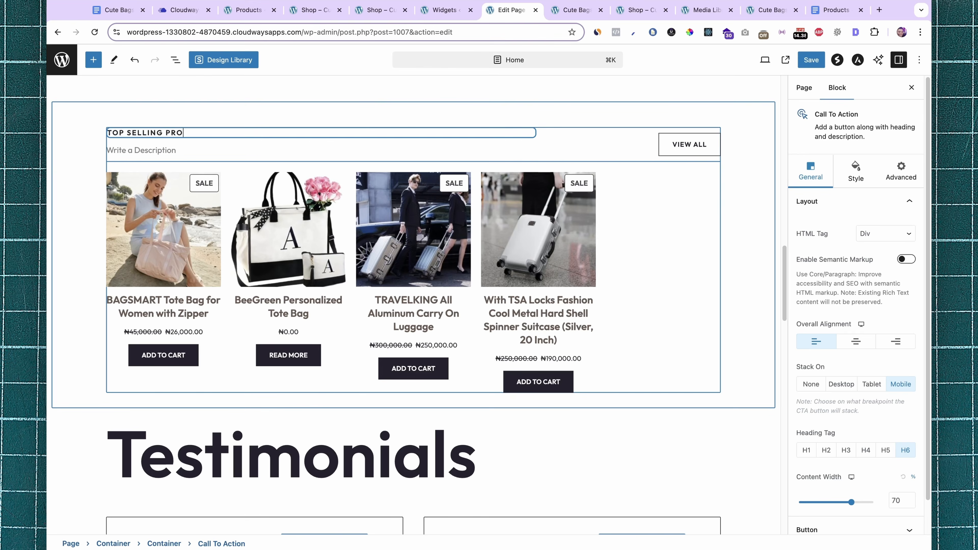
{"action": "type", "text": "DUCTS"}
{"action": "left_click", "coordinate": [639, 299]}
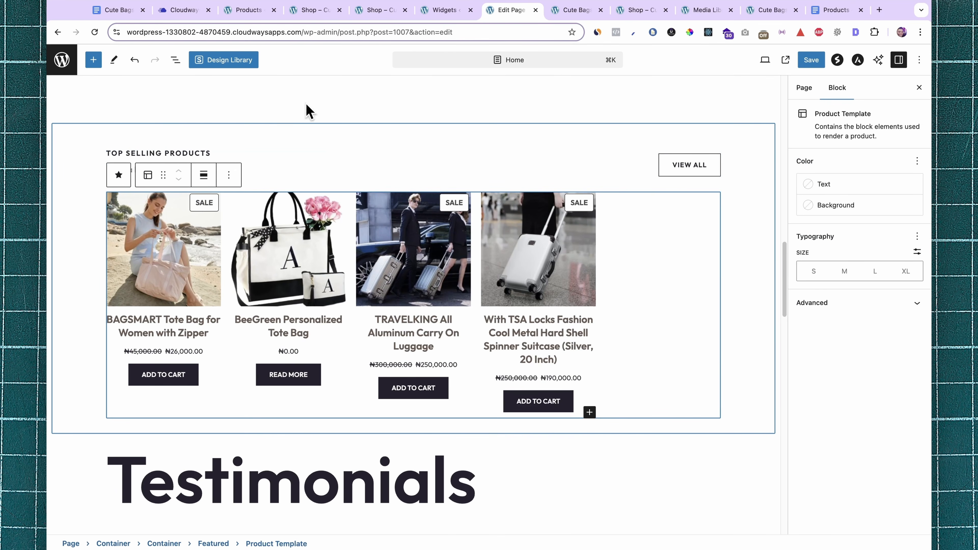
{"action": "left_click", "coordinate": [249, 11]}
{"action": "scroll", "coordinate": [526, 289], "scroll_direction": "down", "scroll_amount": 15}
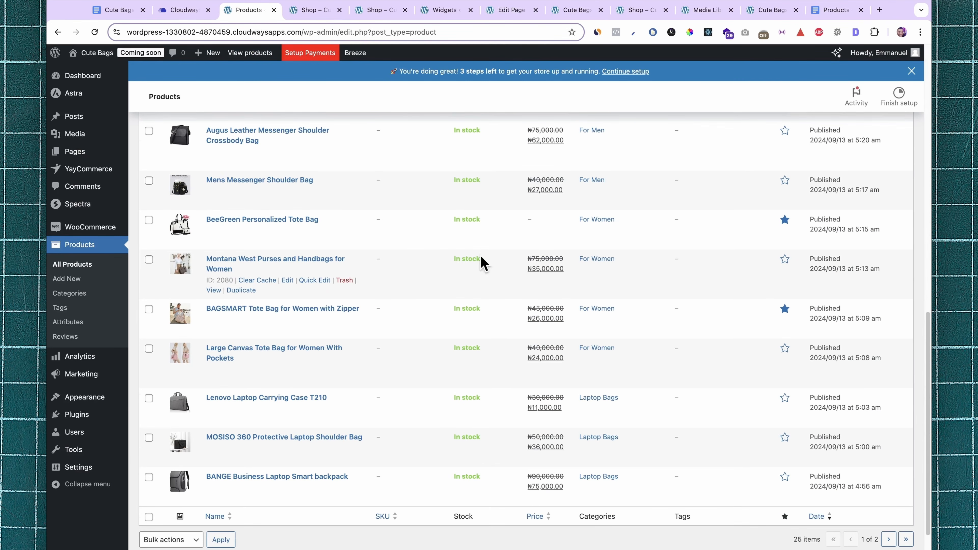
- Feature the Mens Messenger Shoulder Bag, then save and reload the homepage editor
{"action": "left_click", "coordinate": [785, 180]}
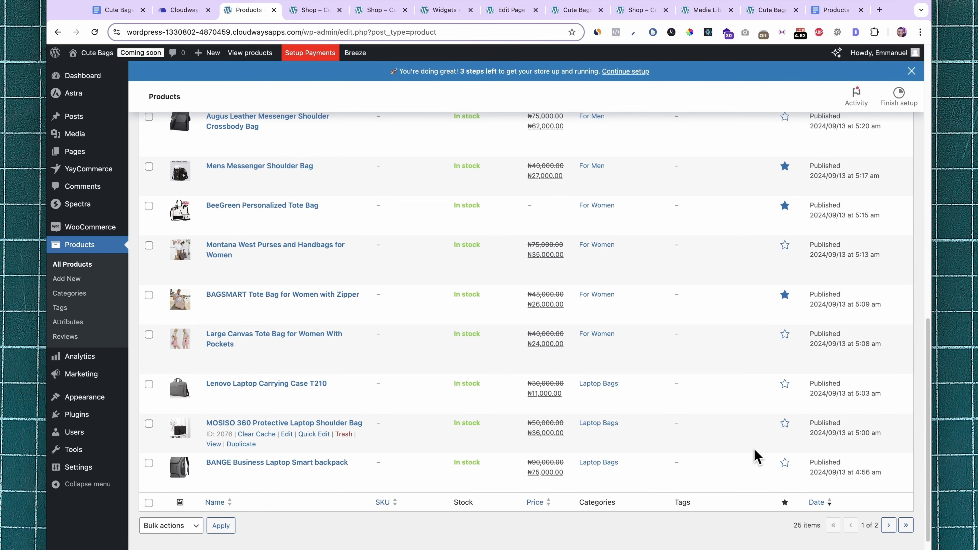
{"action": "left_click", "coordinate": [509, 10]}
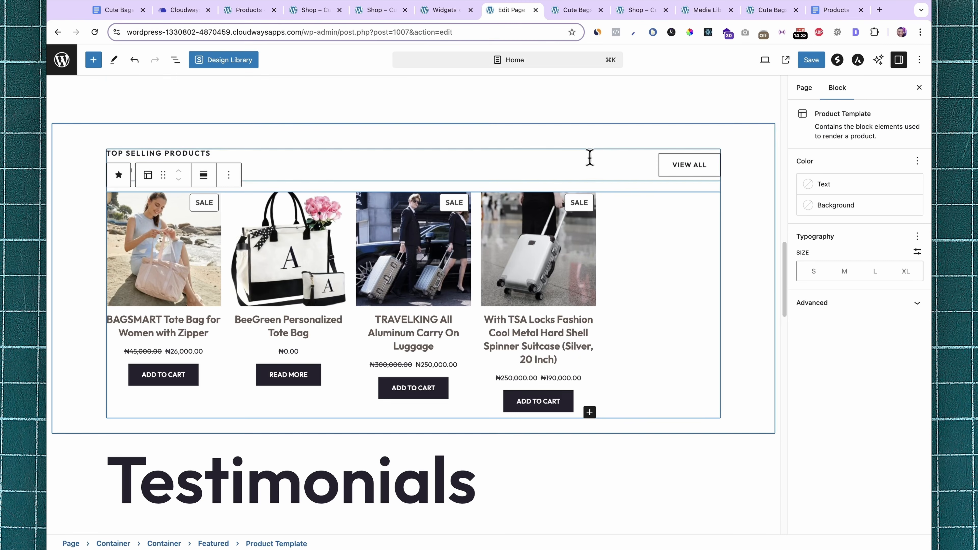
{"action": "left_click", "coordinate": [807, 61]}
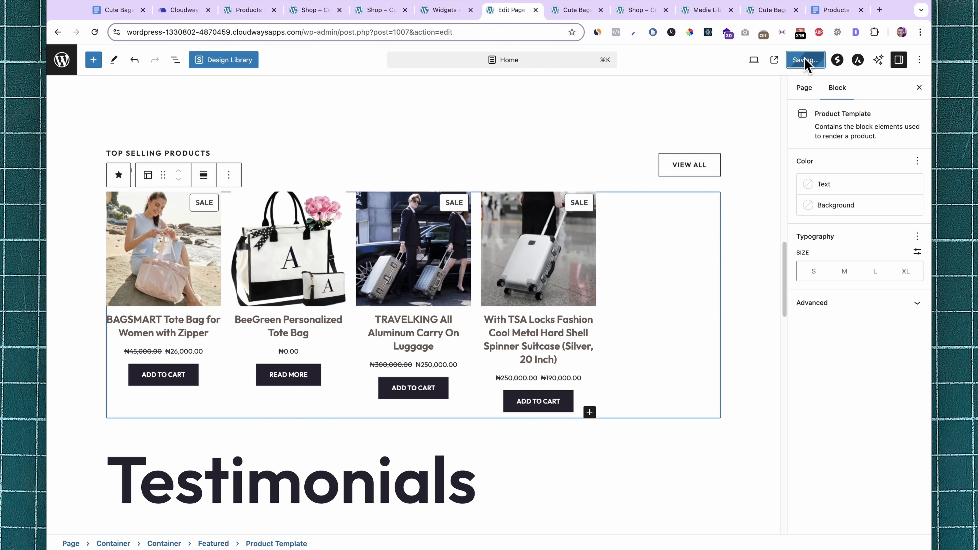
{"action": "left_click", "coordinate": [92, 34]}
{"action": "scroll", "coordinate": [501, 283], "scroll_direction": "down", "scroll_amount": 10}
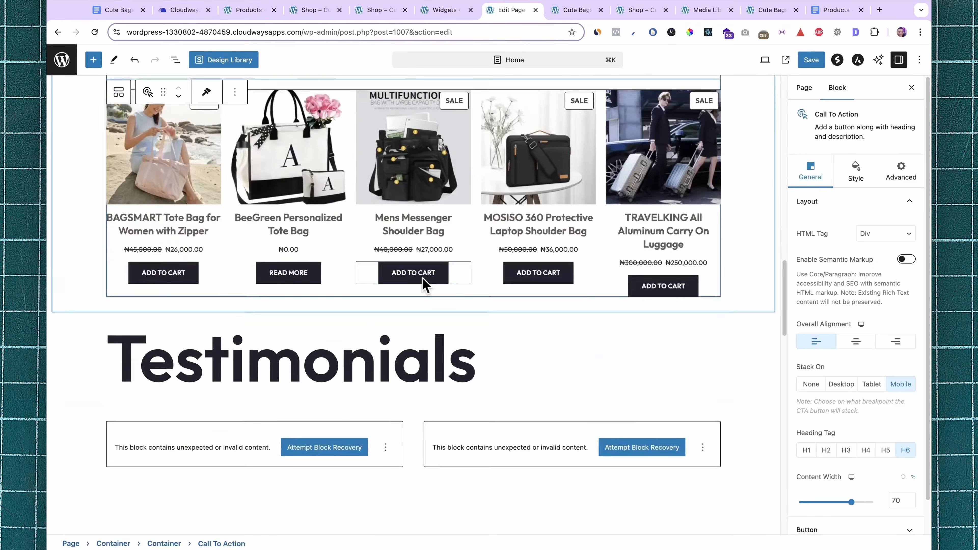
{"action": "scroll", "coordinate": [422, 278], "scroll_direction": "up", "scroll_amount": 1}
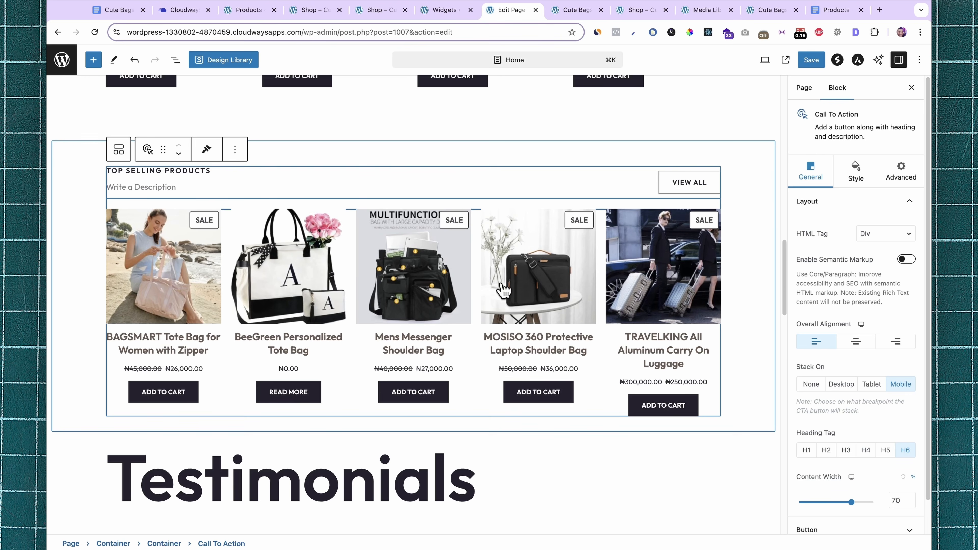
{"action": "left_click", "coordinate": [256, 11]}
{"action": "scroll", "coordinate": [496, 270], "scroll_direction": "down", "scroll_amount": 2}
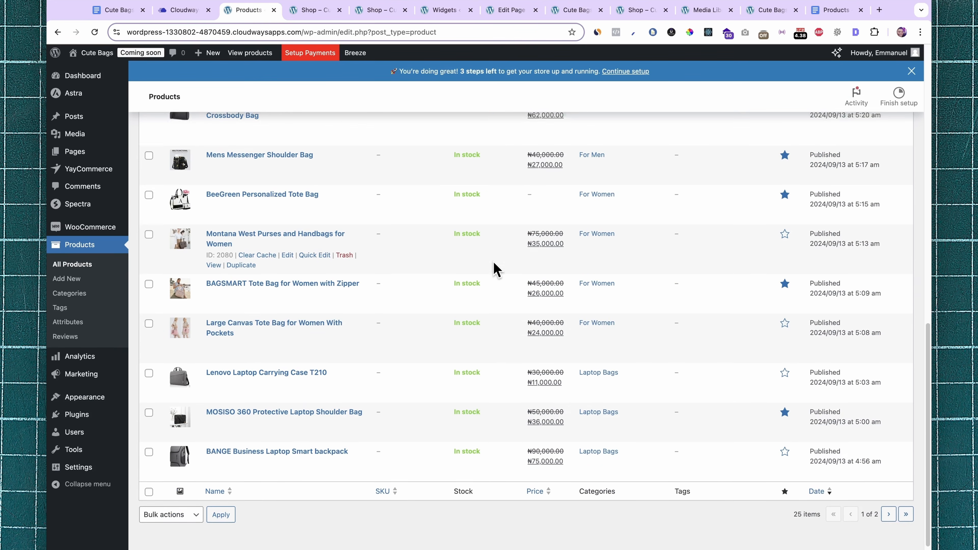
- Feature the BANGE Business Laptop Smart backpack, save the homepage, and reload to check the grid
{"action": "scroll", "coordinate": [496, 270], "scroll_direction": "down", "scroll_amount": 1}
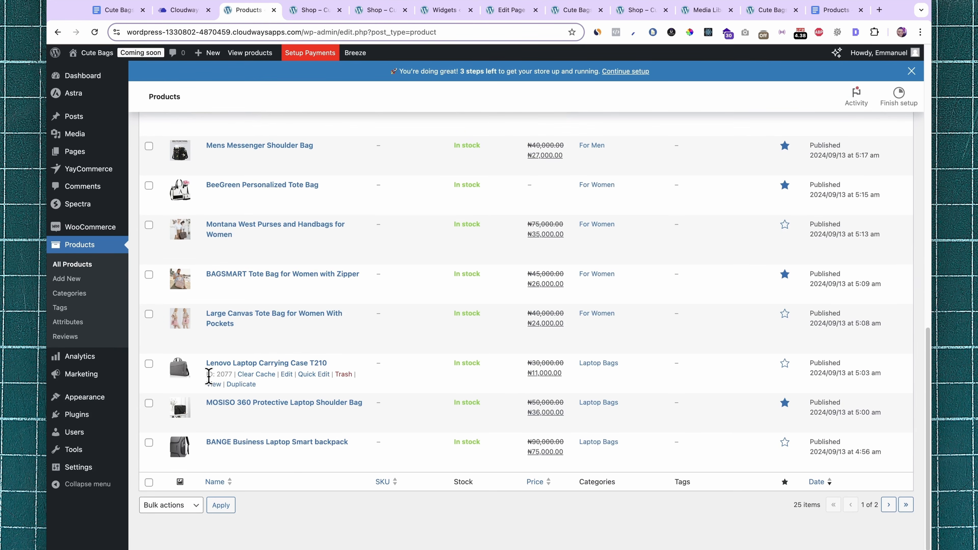
{"action": "scroll", "coordinate": [209, 375], "scroll_direction": "up", "scroll_amount": 8}
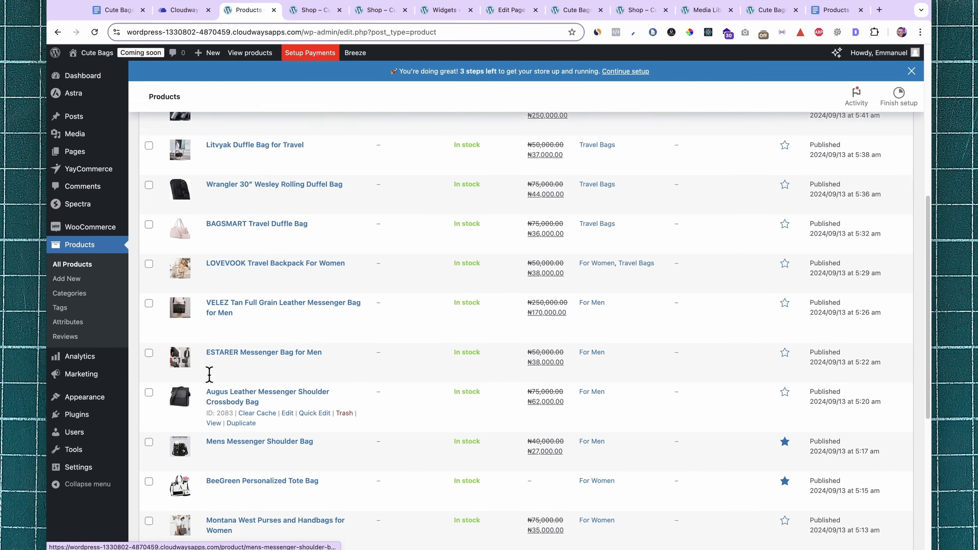
{"action": "scroll", "coordinate": [501, 440], "scroll_direction": "down", "scroll_amount": 8}
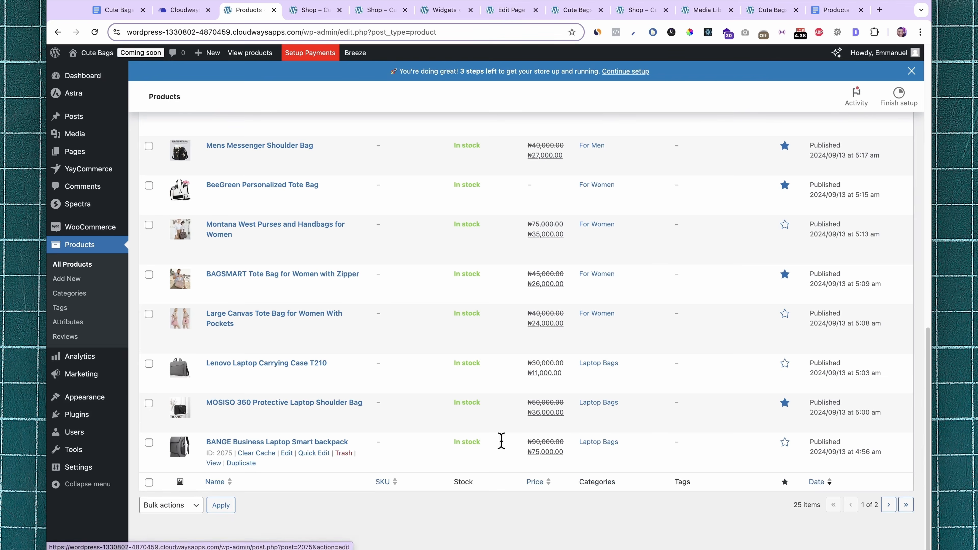
{"action": "left_click", "coordinate": [785, 444]}
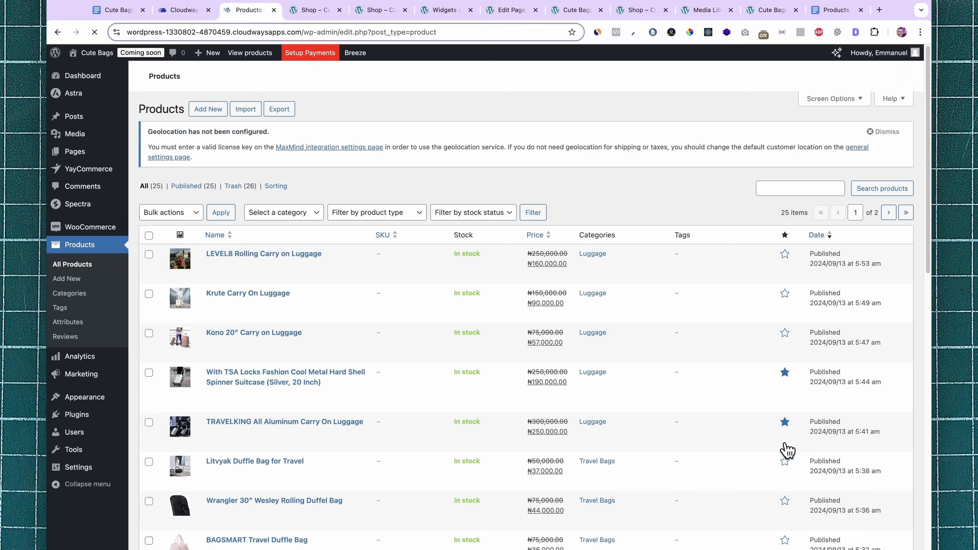
{"action": "left_click", "coordinate": [513, 10]}
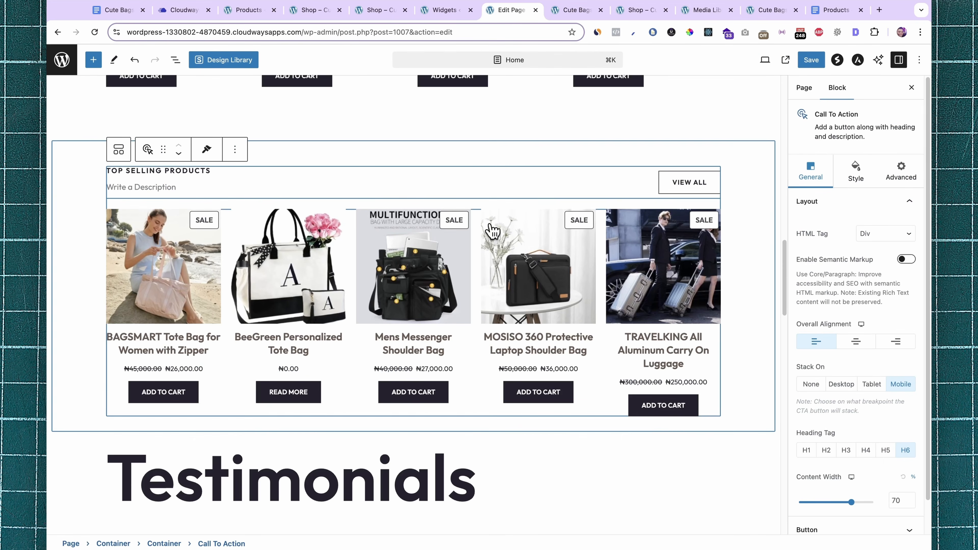
{"action": "left_click", "coordinate": [810, 60]}
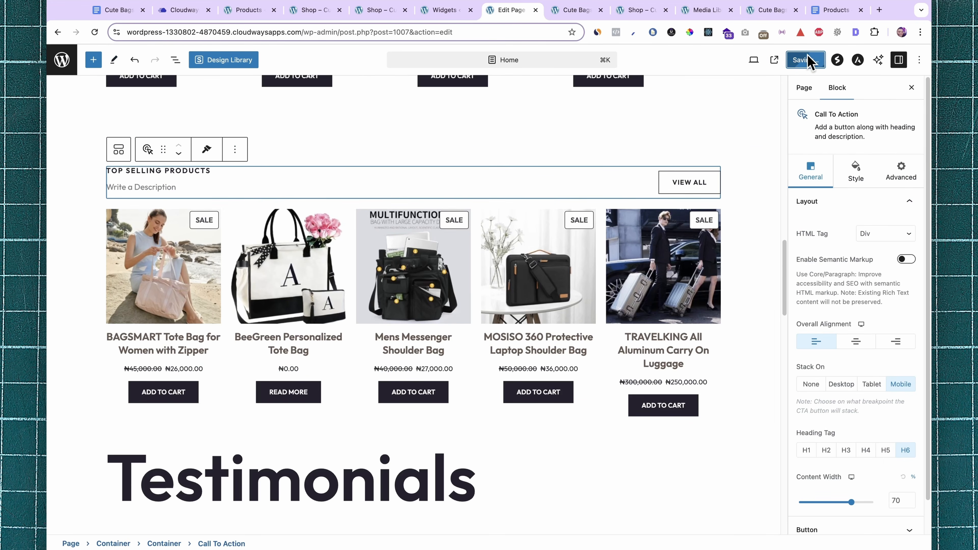
{"action": "left_click", "coordinate": [95, 33]}
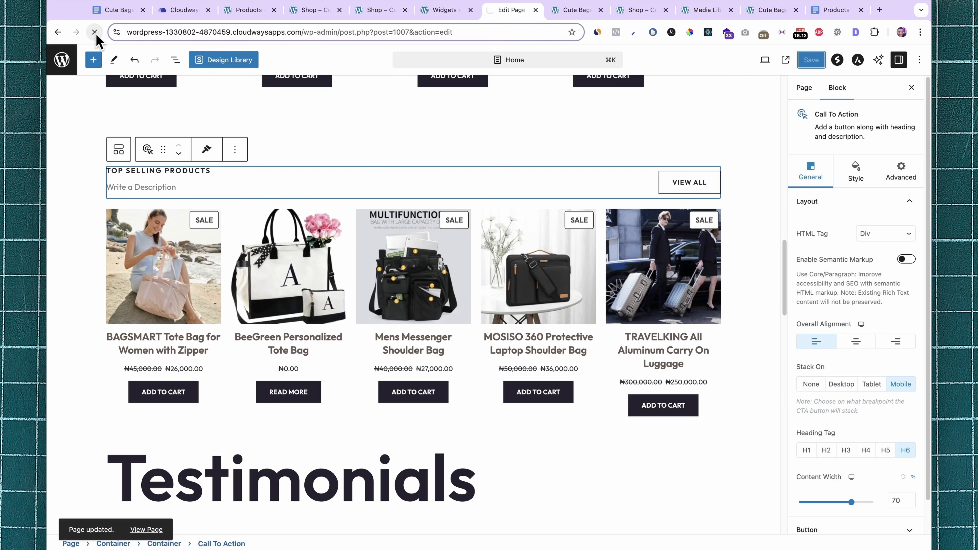
{"action": "scroll", "coordinate": [426, 336], "scroll_direction": "down", "scroll_amount": 15}
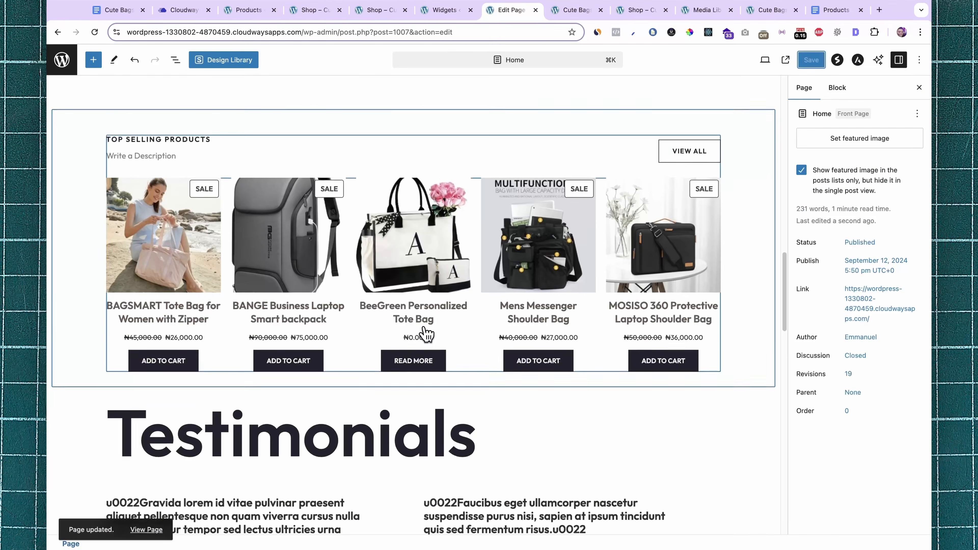
{"action": "scroll", "coordinate": [426, 335], "scroll_direction": "down", "scroll_amount": 2}
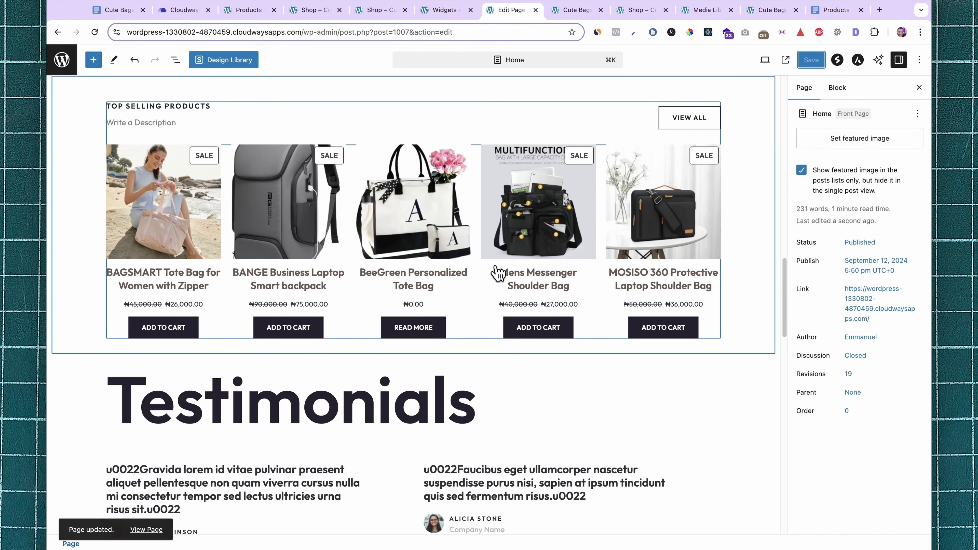
{"action": "scroll", "coordinate": [516, 293], "scroll_direction": "down", "scroll_amount": 5}
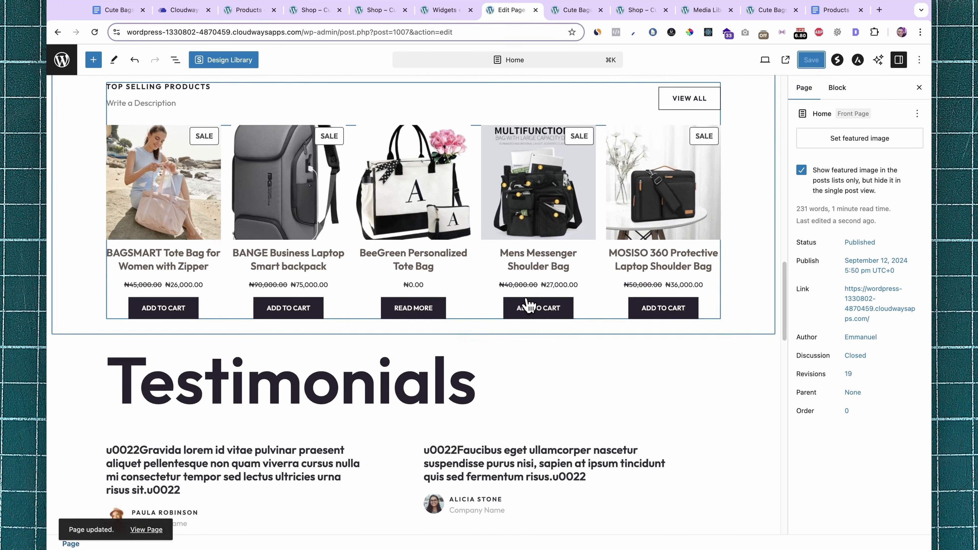
{"action": "scroll", "coordinate": [528, 305], "scroll_direction": "down", "scroll_amount": 2}
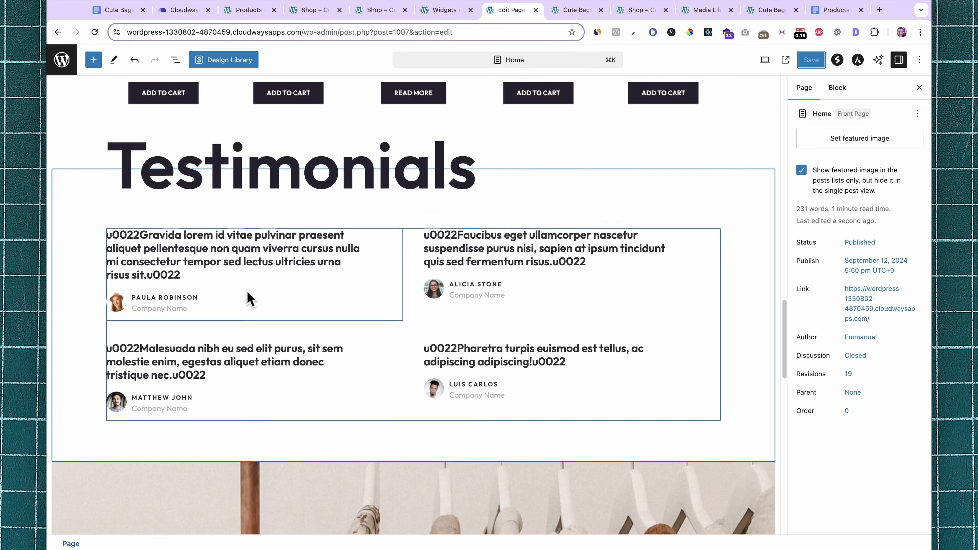
{"action": "scroll", "coordinate": [251, 294], "scroll_direction": "down", "scroll_amount": 2}
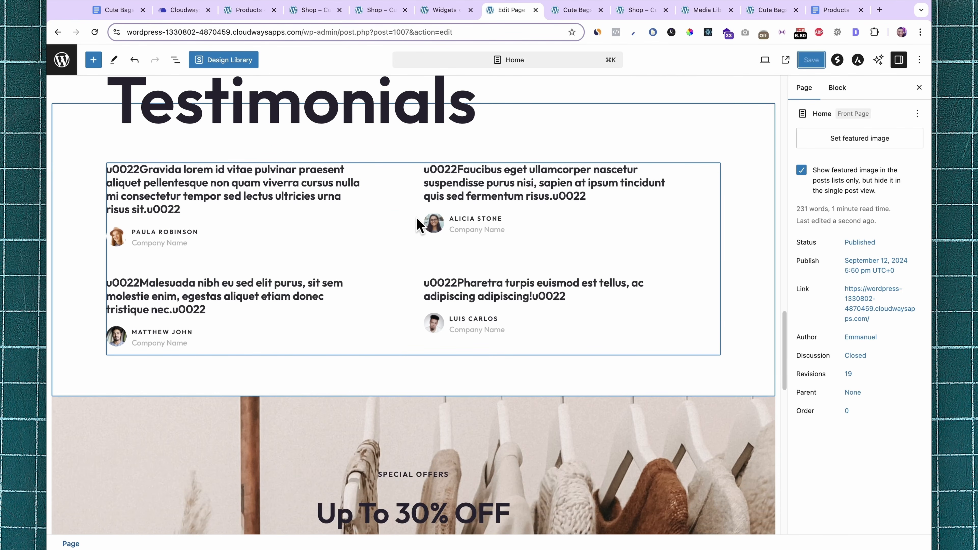
- Paste the laptop bag review into the first testimonial, edit its author name, and check its photo
{"action": "scroll", "coordinate": [375, 343], "scroll_direction": "up", "scroll_amount": 3}
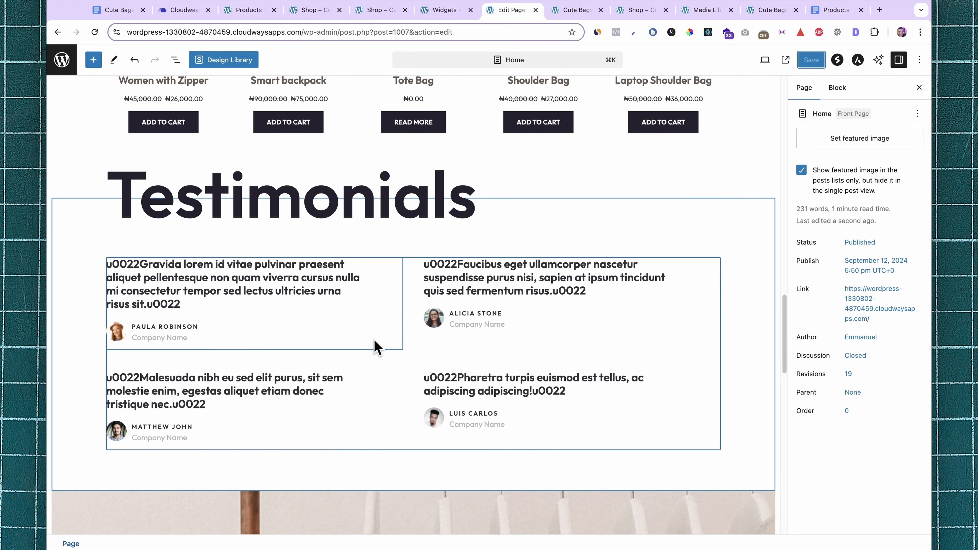
{"action": "left_click", "coordinate": [214, 283]}
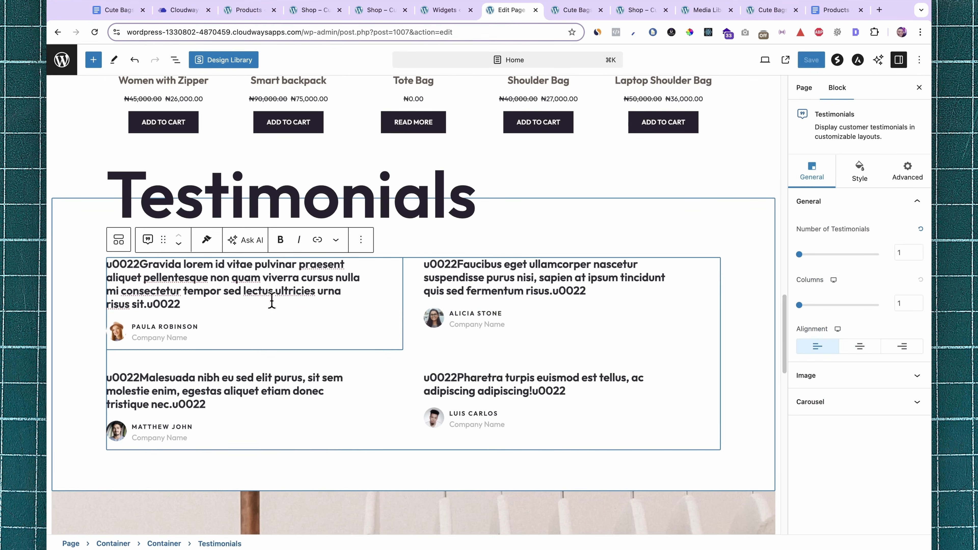
{"action": "left_click_drag", "start_coordinate": [209, 305], "coordinate": [107, 264]}
{"action": "key", "text": "BackSpace"}
{"action": "type", "text": "I love my new laptop bag from Cute Bags! It's the perfect mix of cute and professional, and the quality is outstanding."}
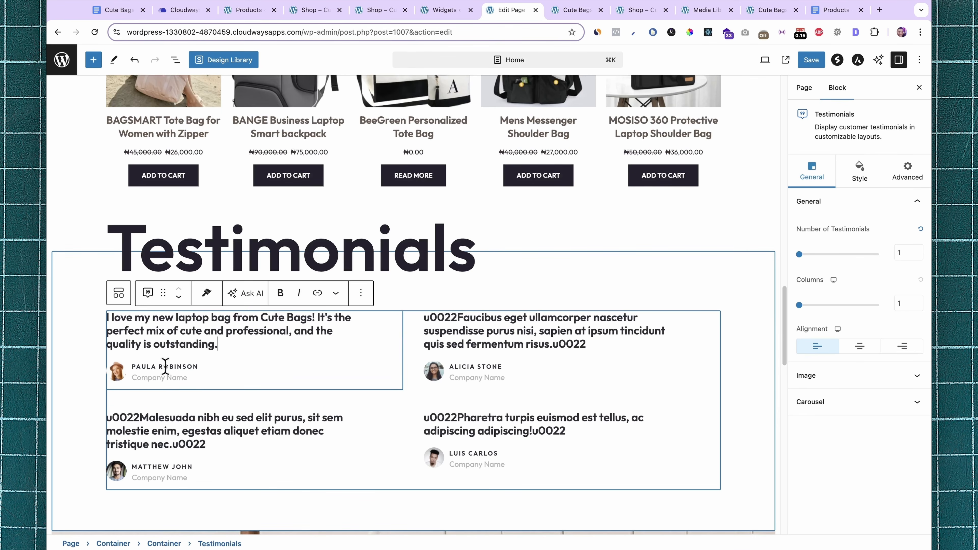
{"action": "triple_click", "coordinate": [166, 367]}
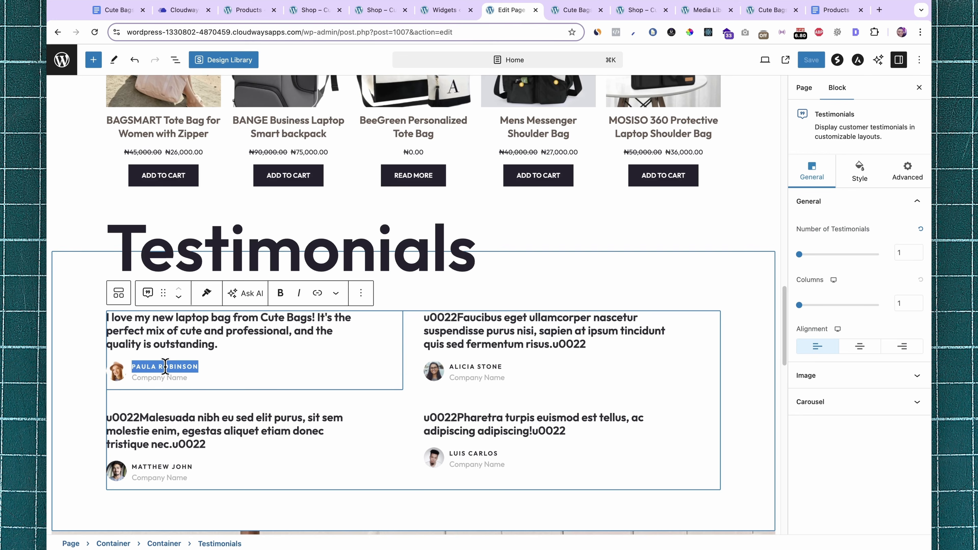
{"action": "type", "text": "SARAH M."}
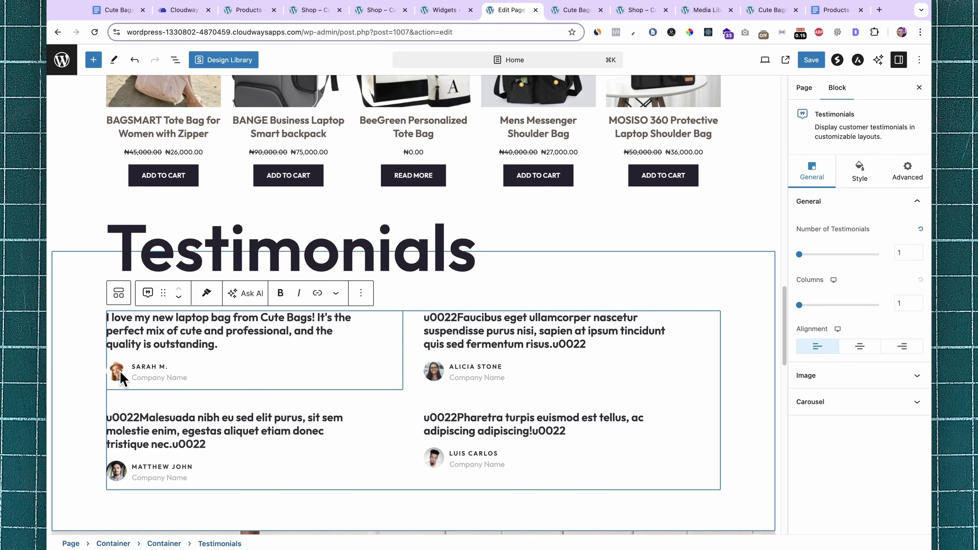
{"action": "left_click", "coordinate": [118, 371]}
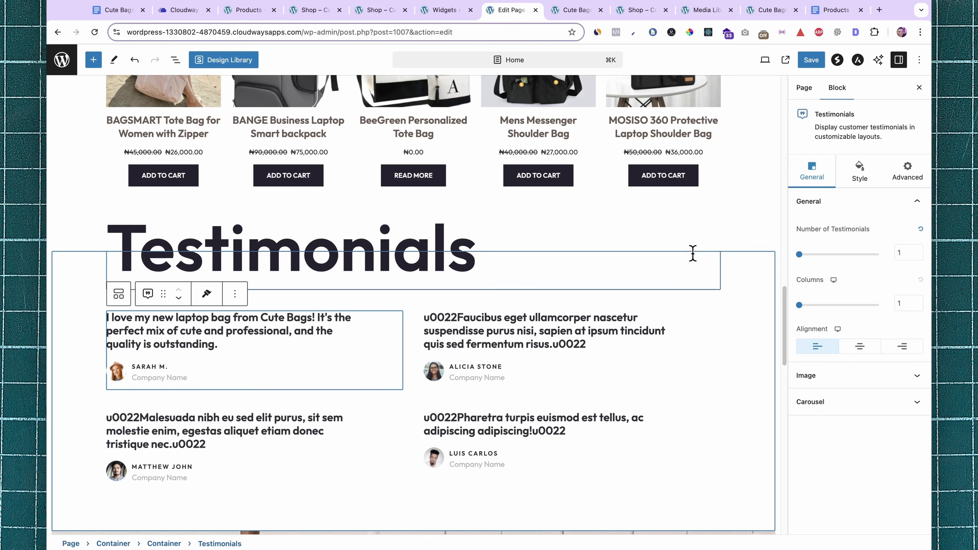
{"action": "left_click", "coordinate": [815, 379]}
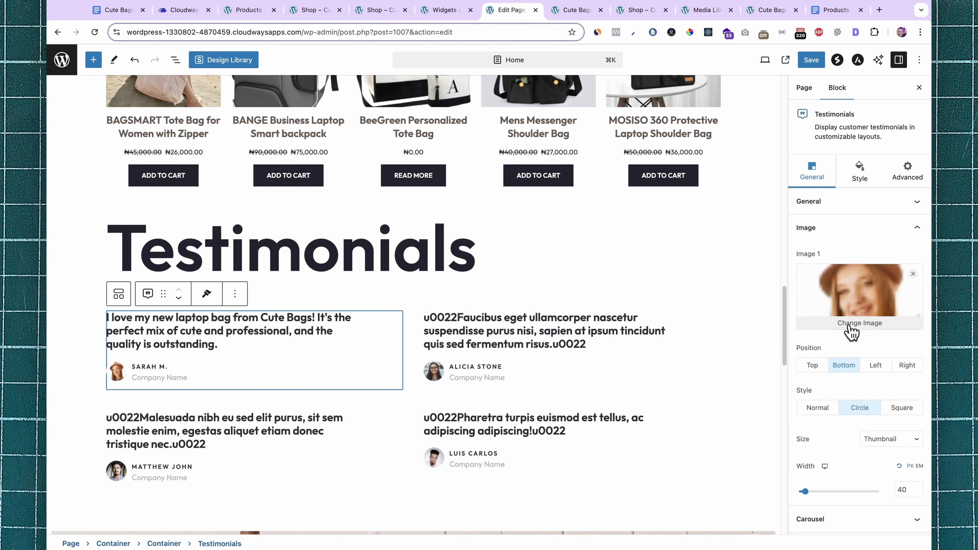
{"action": "left_click", "coordinate": [873, 328]}
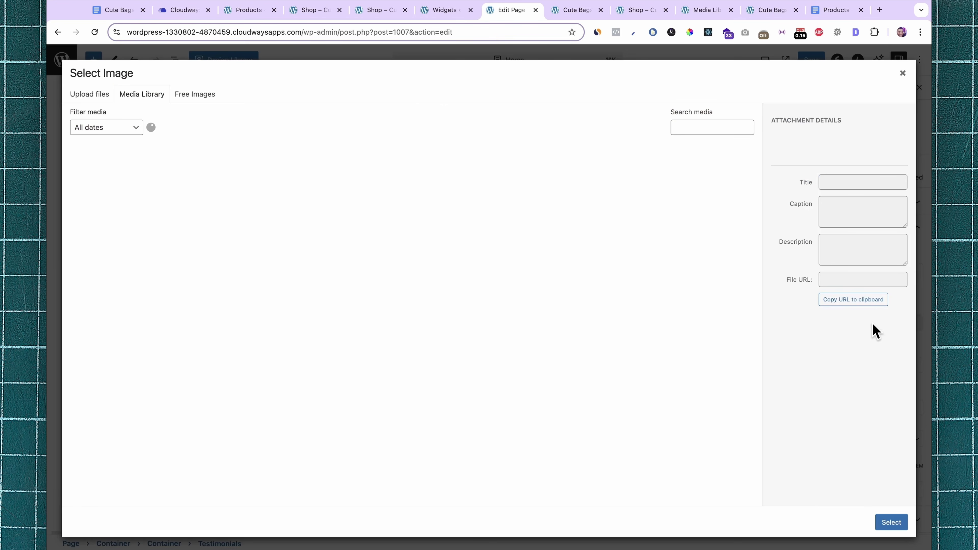
{"action": "left_click", "coordinate": [902, 74]}
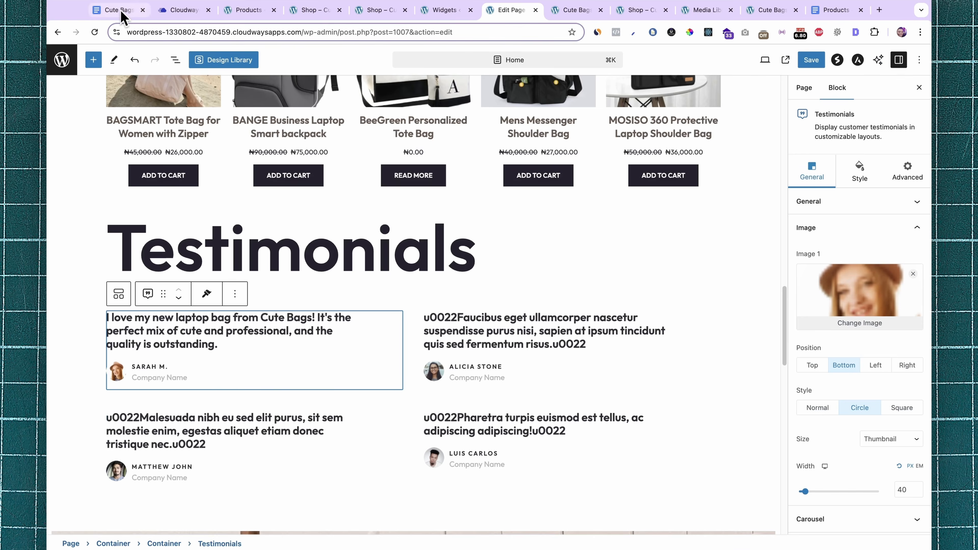
- Copy the second testimonial from the Cute Bags notes and select the placeholder quotes to replace
{"action": "left_click", "coordinate": [126, 12]}
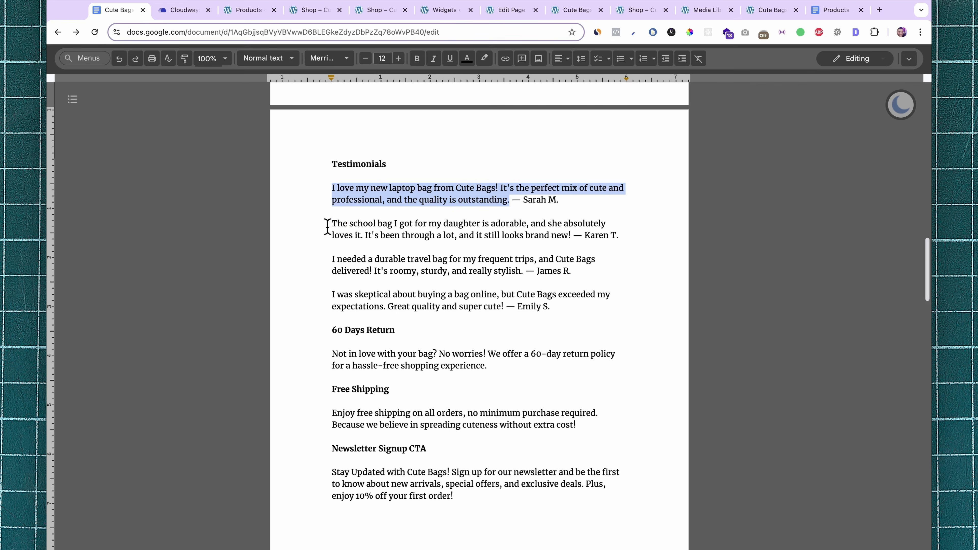
{"action": "left_click_drag", "start_coordinate": [327, 226], "coordinate": [562, 235]}
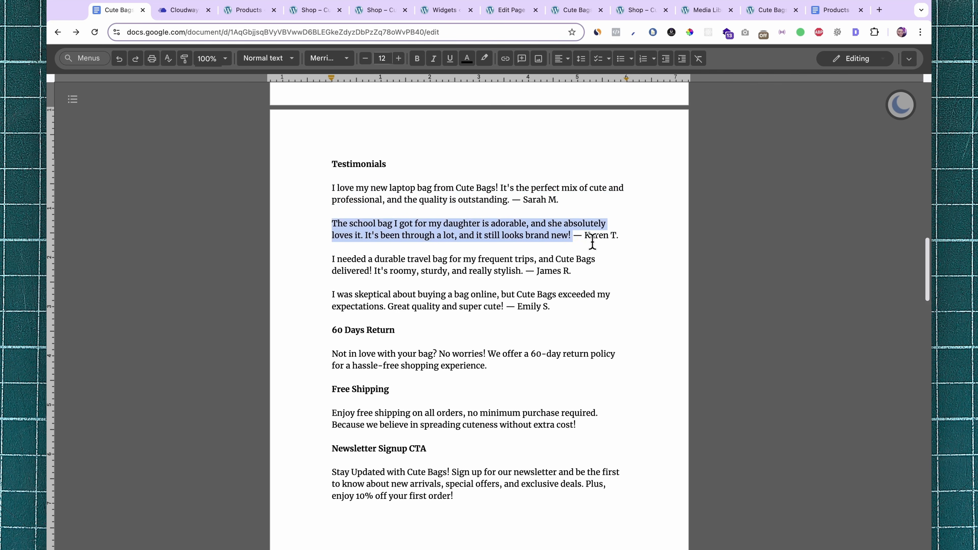
{"action": "left_click", "coordinate": [509, 11]}
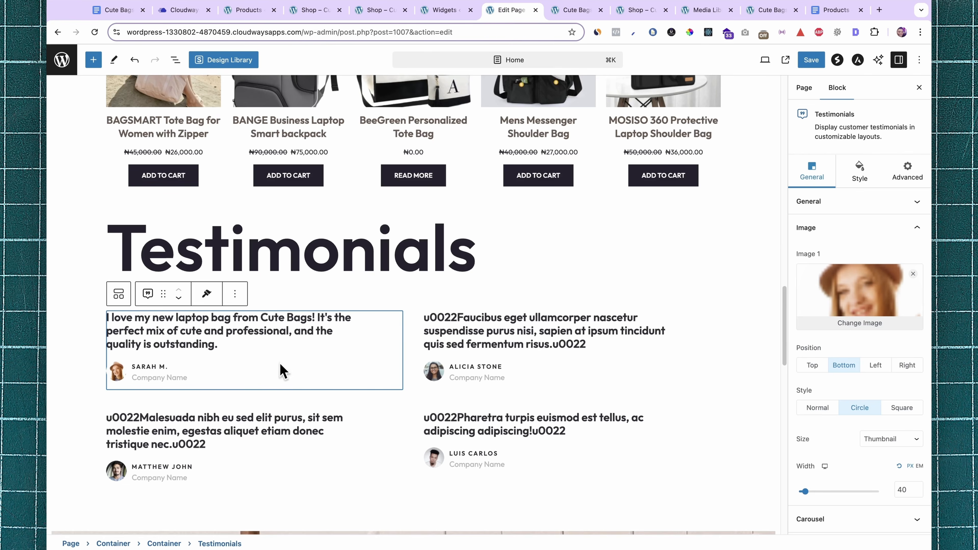
{"action": "double_click", "coordinate": [465, 332]}
{"action": "triple_click", "coordinate": [465, 331]}
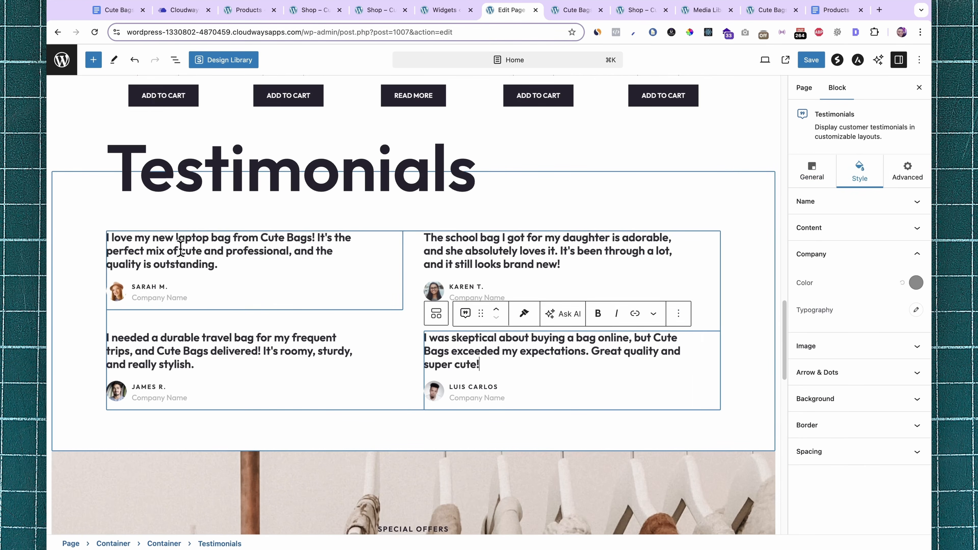
{"action": "triple_click", "coordinate": [181, 250]}
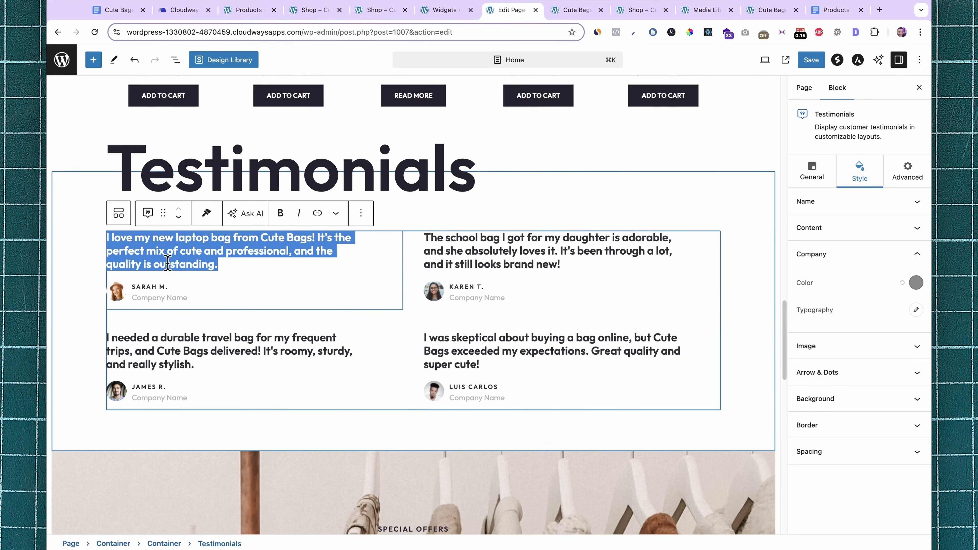
- Set the first testimonial's quote text weight to 400
{"action": "left_click", "coordinate": [831, 231]}
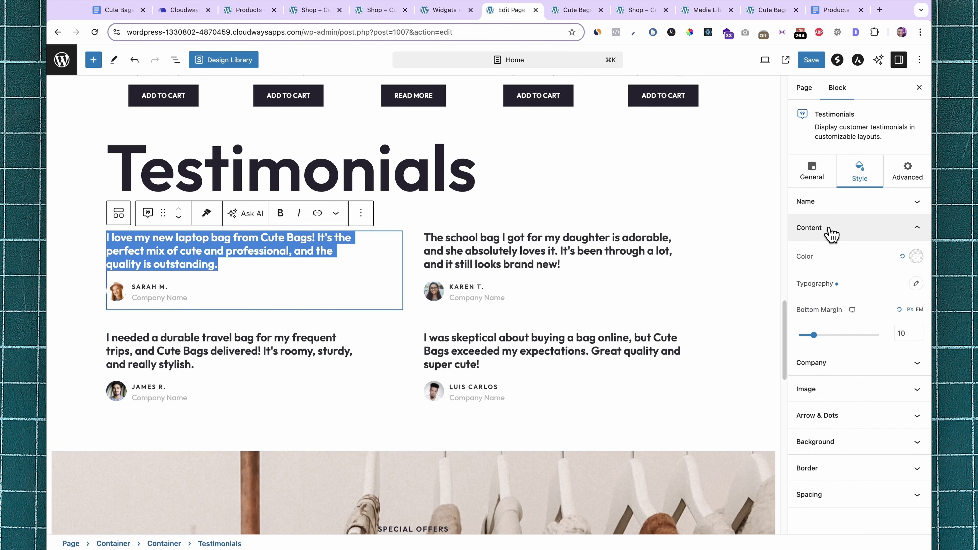
{"action": "left_click", "coordinate": [916, 285]}
{"action": "left_click", "coordinate": [883, 383]}
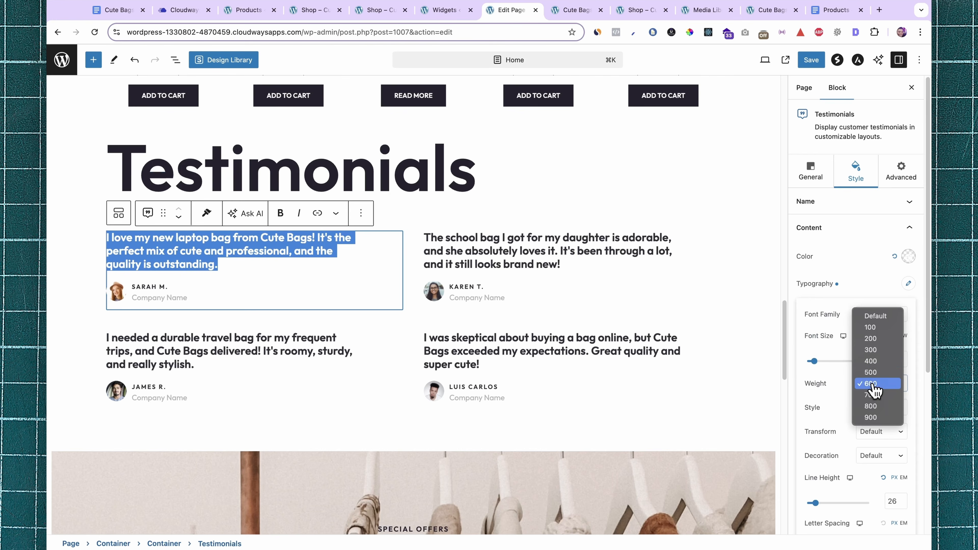
{"action": "left_click", "coordinate": [878, 339]}
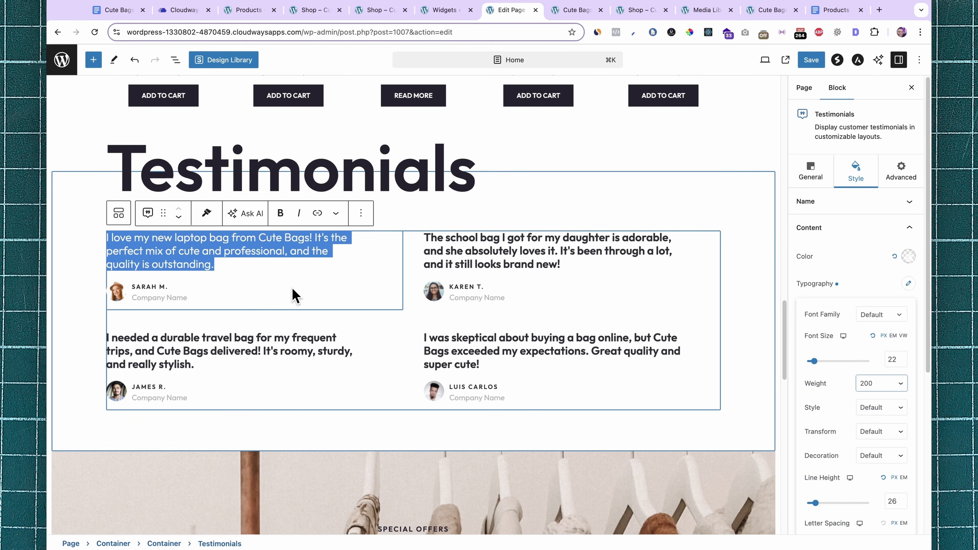
{"action": "triple_click", "coordinate": [186, 257]}
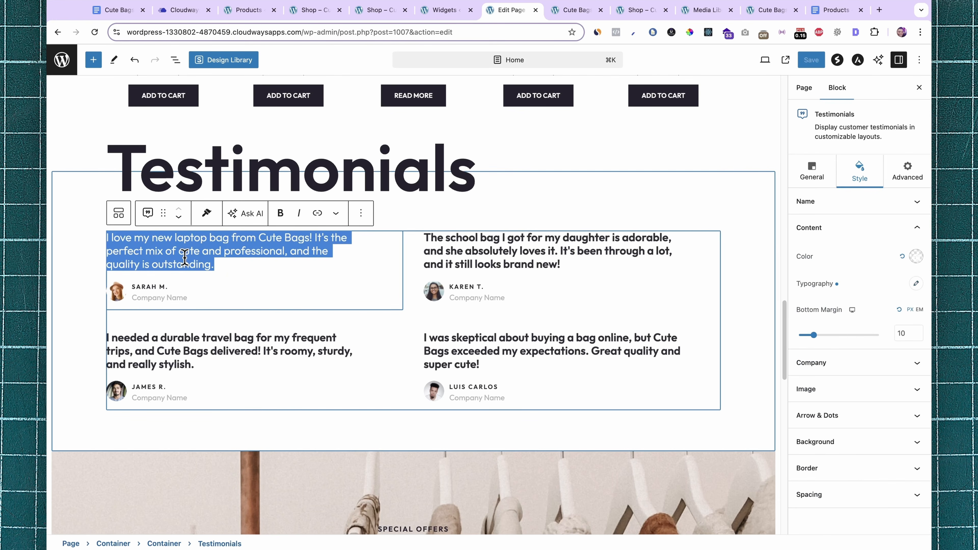
{"action": "left_click", "coordinate": [917, 285]}
{"action": "left_click", "coordinate": [881, 383]}
{"action": "left_click", "coordinate": [874, 403]}
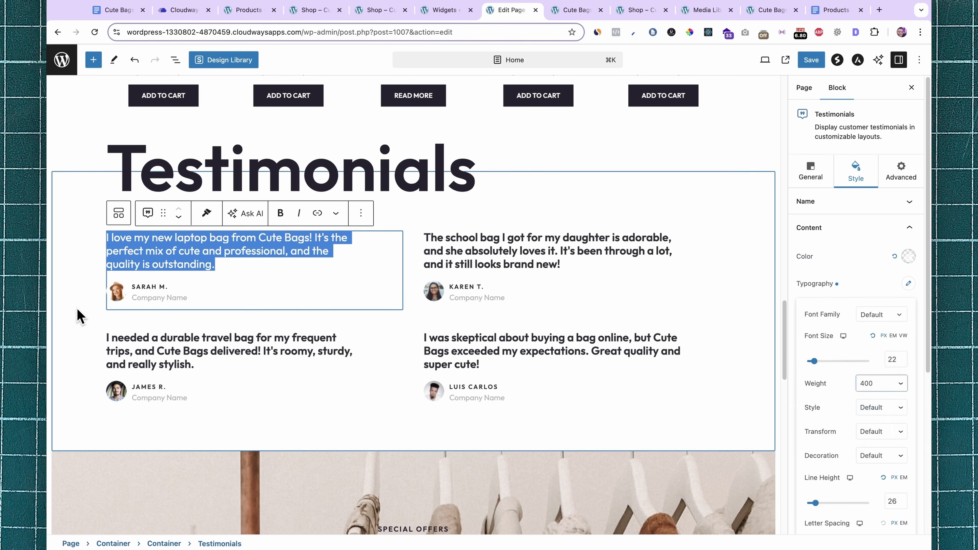
- Lighten the second and third testimonials' quote text to a regular weight
{"action": "left_click", "coordinate": [79, 316]}
{"action": "left_click", "coordinate": [687, 273]}
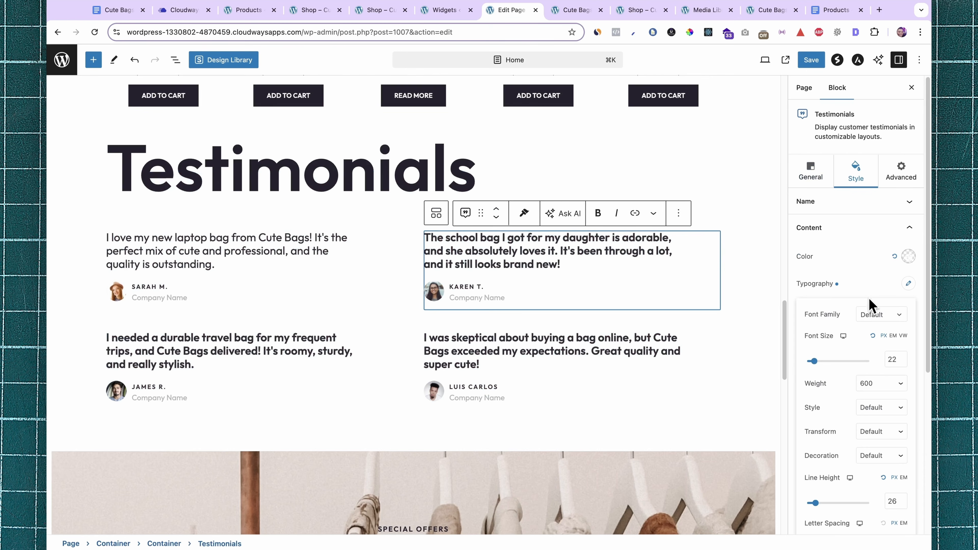
{"action": "left_click", "coordinate": [882, 385]}
{"action": "left_click", "coordinate": [878, 366]}
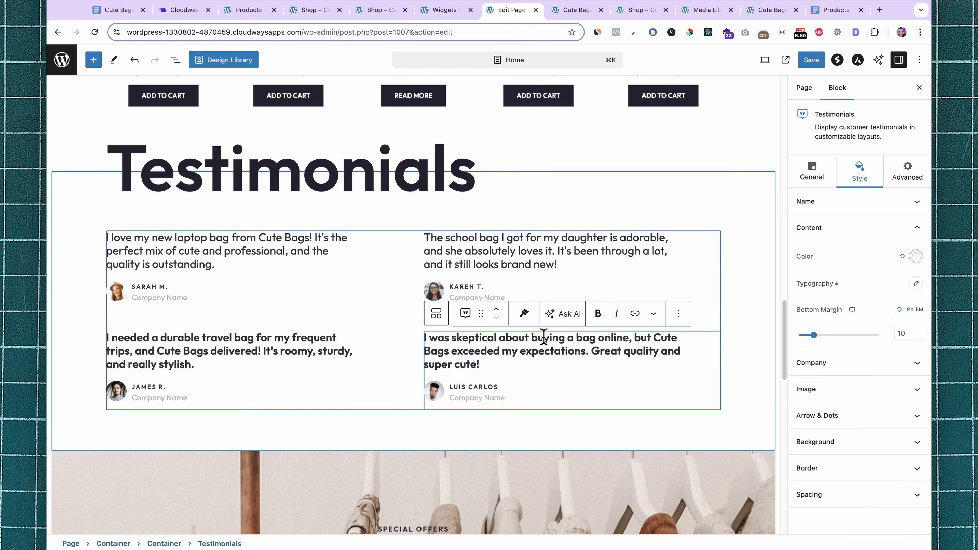
{"action": "left_click", "coordinate": [112, 376]}
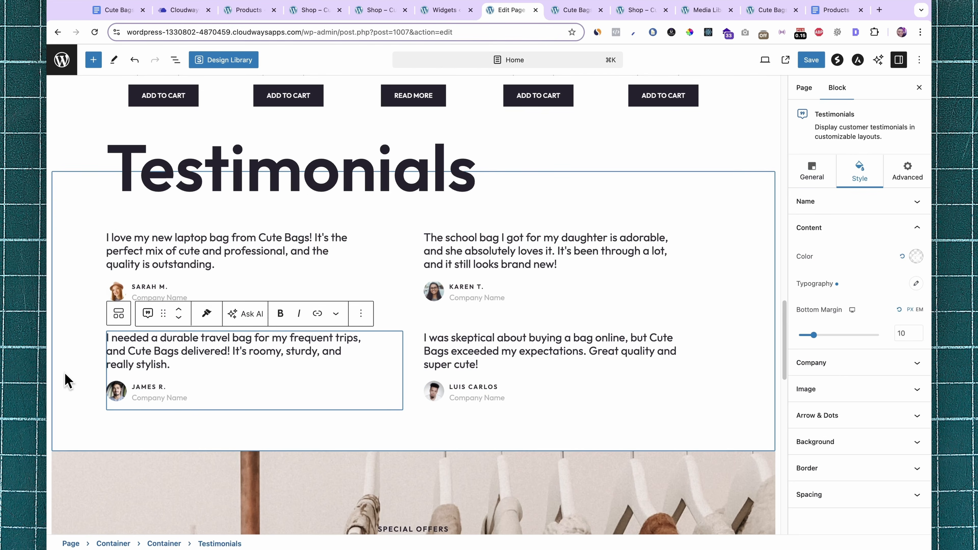
- Save the homepage and review the new testimonials on the live site
{"action": "left_click", "coordinate": [817, 62]}
{"action": "left_click", "coordinate": [582, 11]}
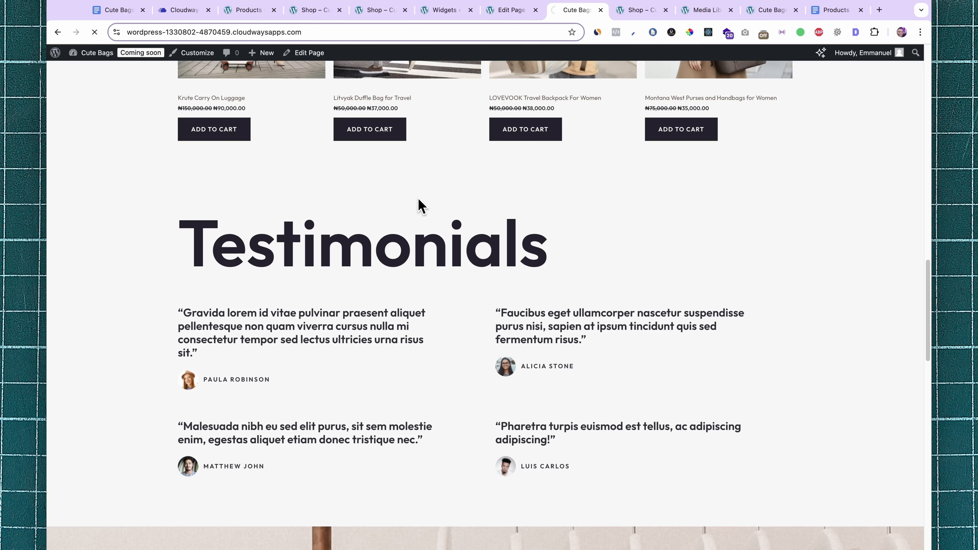
{"action": "scroll", "coordinate": [444, 406], "scroll_direction": "up", "scroll_amount": 20}
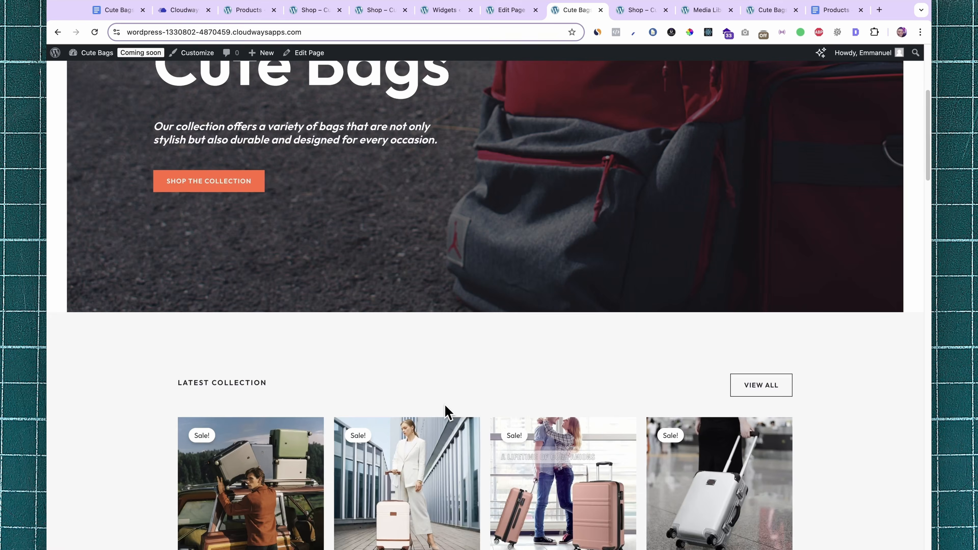
{"action": "scroll", "coordinate": [445, 405], "scroll_direction": "down", "scroll_amount": 20}
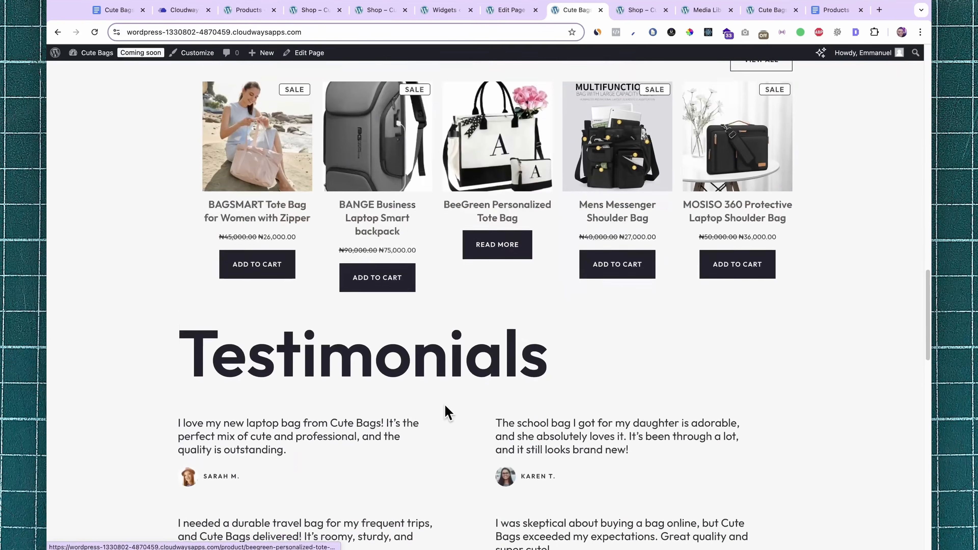
{"action": "scroll", "coordinate": [445, 407], "scroll_direction": "up", "scroll_amount": 5}
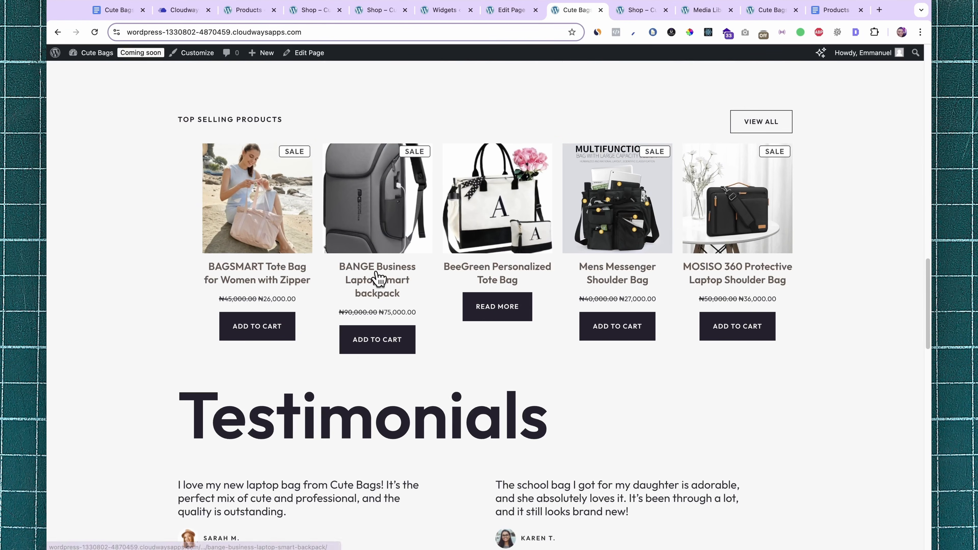
{"action": "scroll", "coordinate": [382, 279], "scroll_direction": "up", "scroll_amount": 5}
{"action": "scroll", "coordinate": [376, 421], "scroll_direction": "down", "scroll_amount": 5}
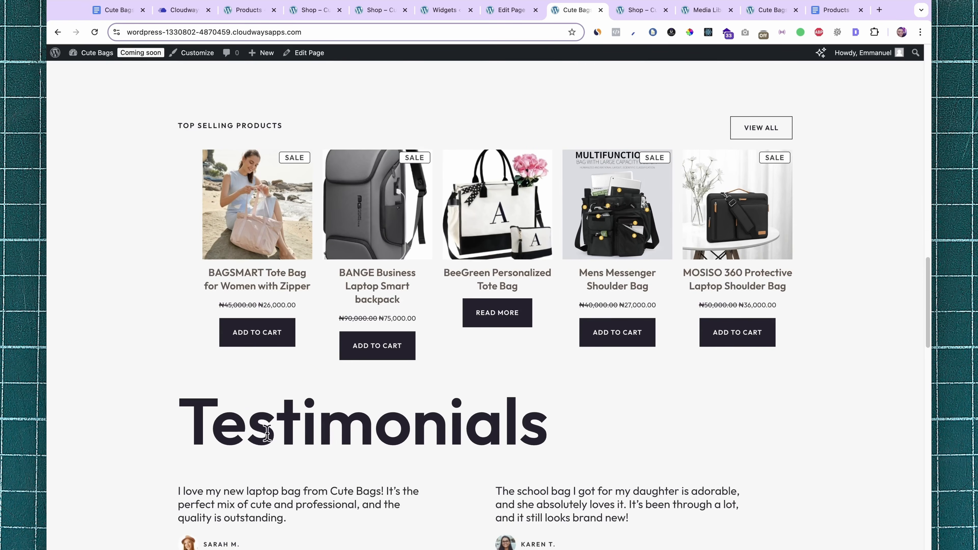
{"action": "scroll", "coordinate": [393, 424], "scroll_direction": "down", "scroll_amount": 2}
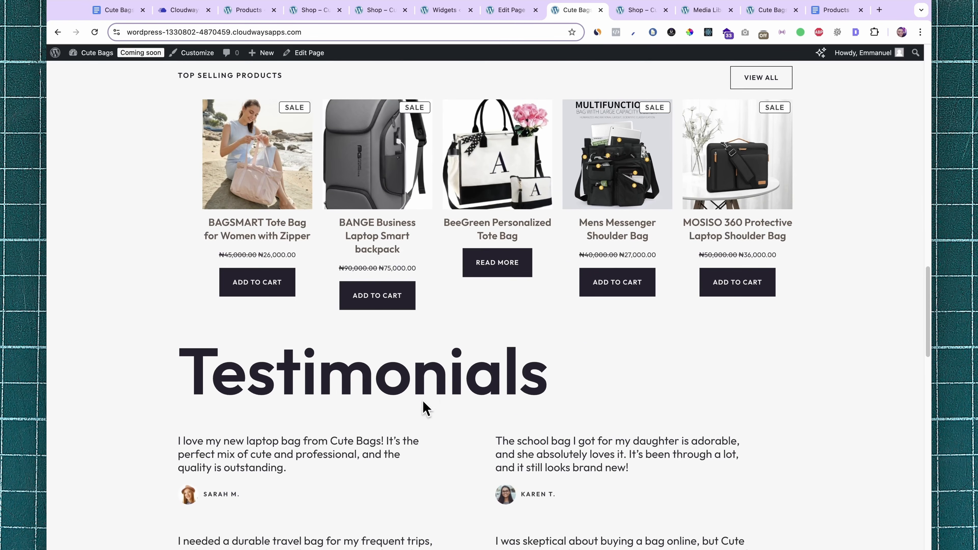
{"action": "scroll", "coordinate": [444, 397], "scroll_direction": "down", "scroll_amount": 4}
{"action": "left_click", "coordinate": [509, 10]}
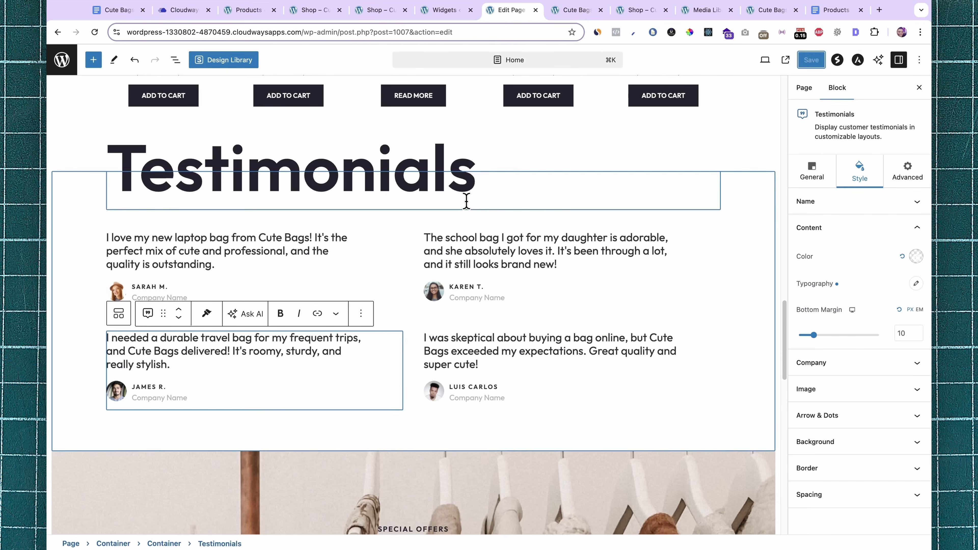
- Add a 100 px spacer above the Testimonials heading, save, and preview it live
{"action": "left_click", "coordinate": [93, 60]}
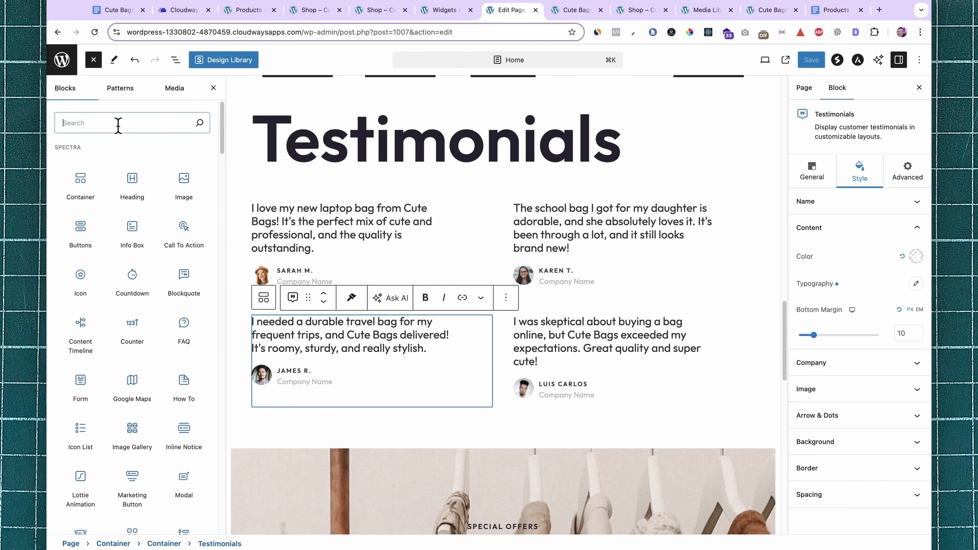
{"action": "type", "text": "spacer"}
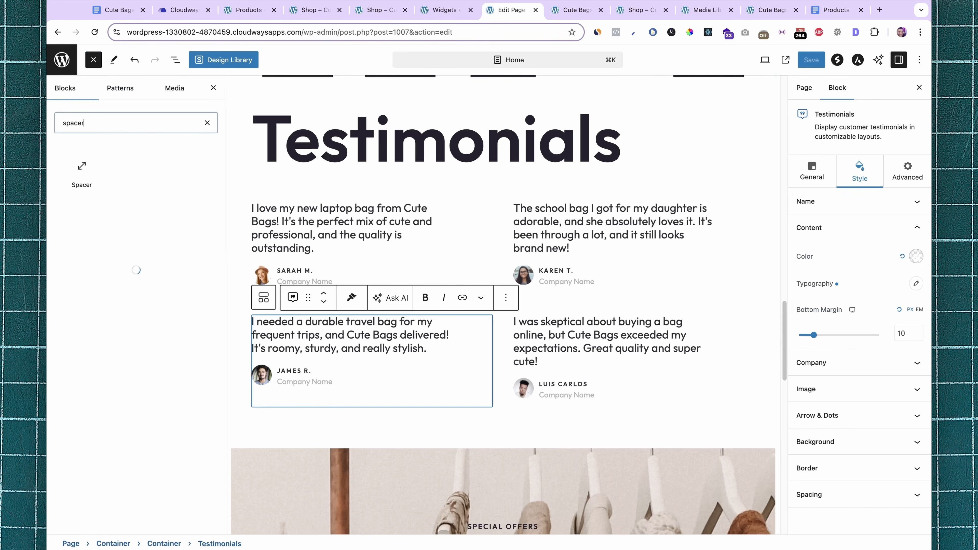
{"action": "left_click_drag", "start_coordinate": [98, 164], "coordinate": [455, 106]}
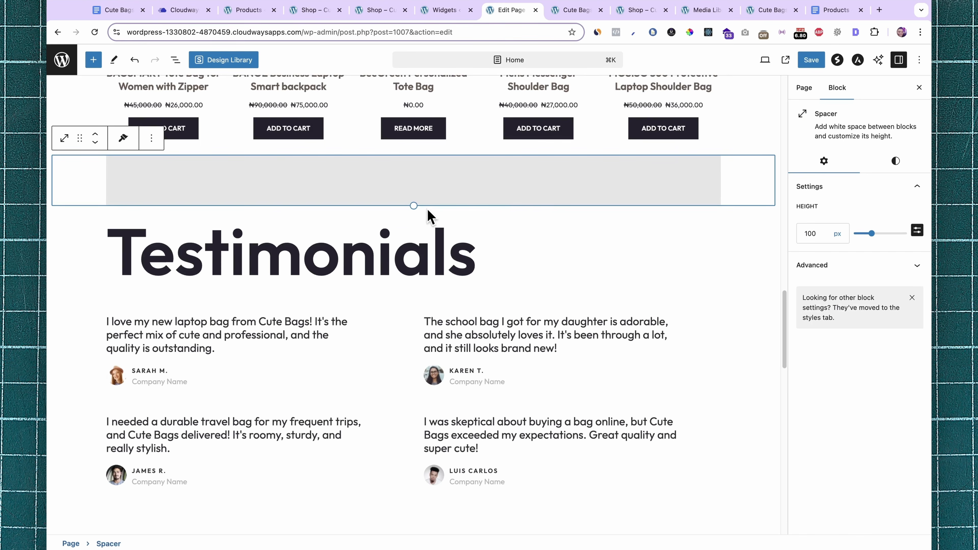
{"action": "left_click", "coordinate": [818, 60]}
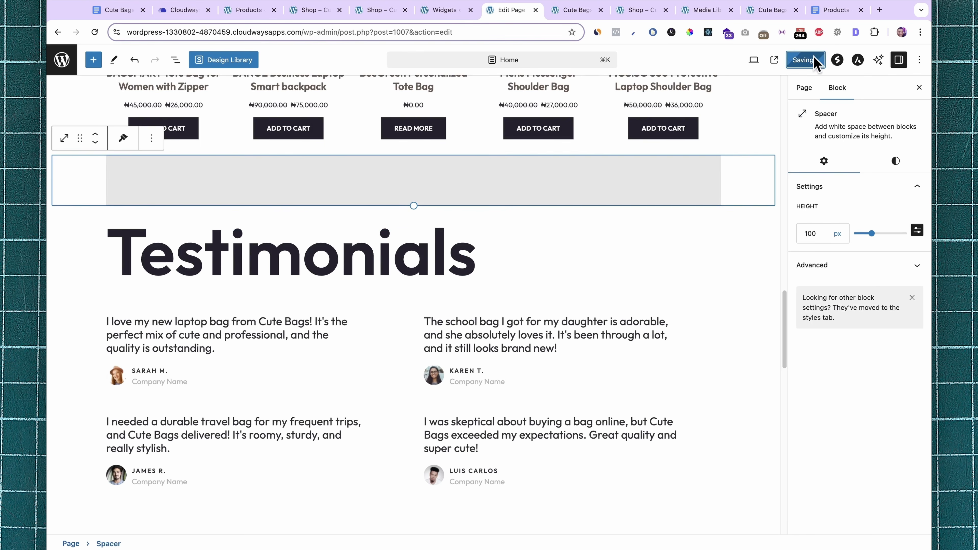
{"action": "mouse_move", "coordinate": [872, 233]}
{"action": "left_mouse_down"}
{"action": "mouse_move", "coordinate": [889, 233]}
{"action": "mouse_move", "coordinate": [871, 233]}
{"action": "left_mouse_up"}
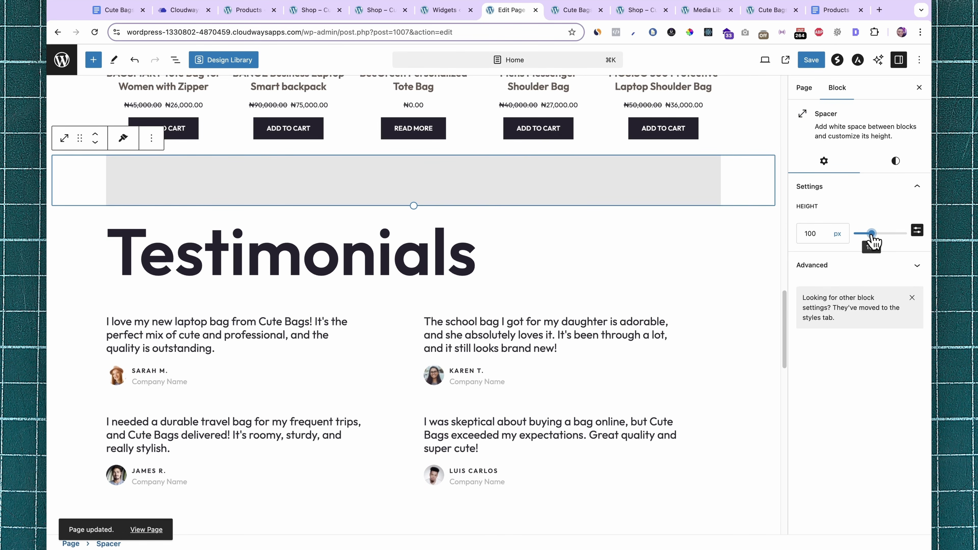
{"action": "left_click", "coordinate": [809, 61]}
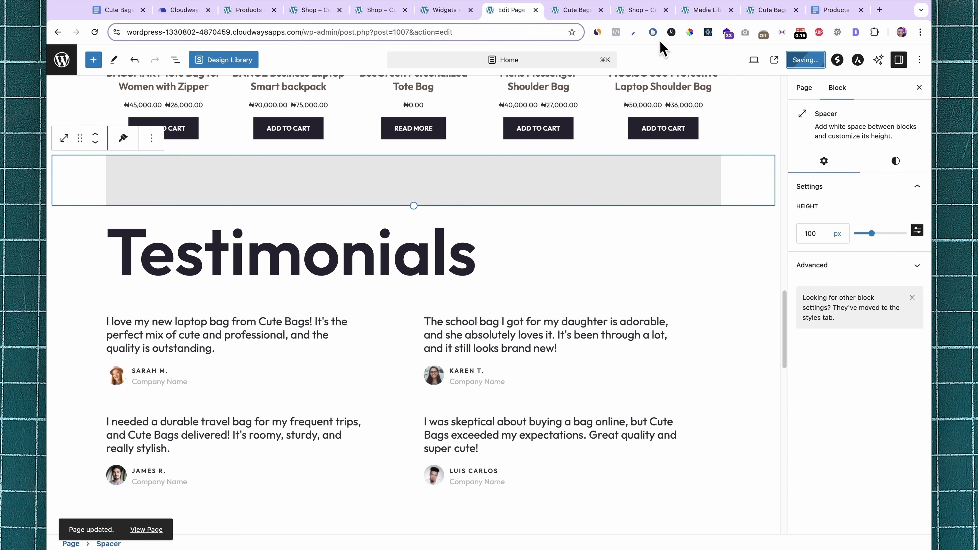
{"action": "left_click", "coordinate": [573, 11]}
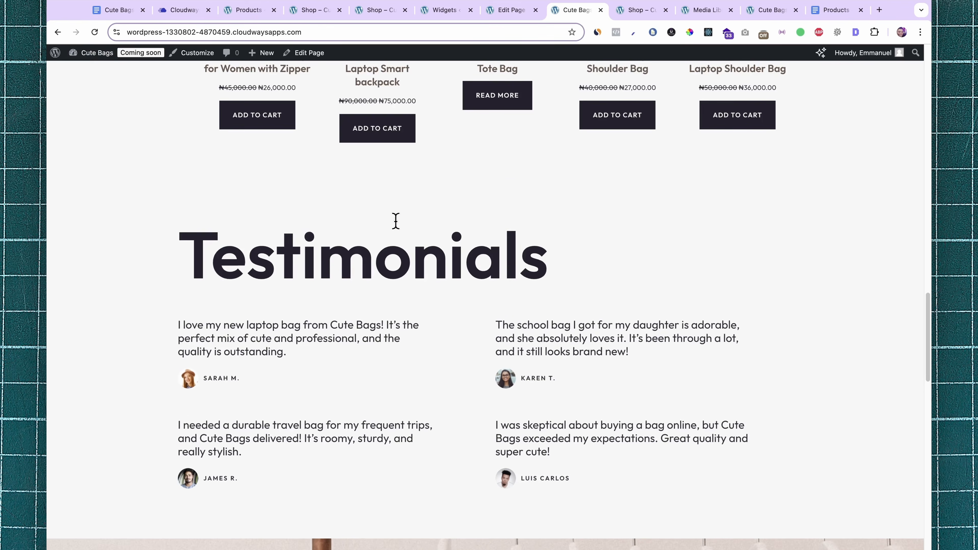
- Reduce the spacer to 60 px, save, and check the spacing on the reloaded live page
{"action": "left_click", "coordinate": [512, 11]}
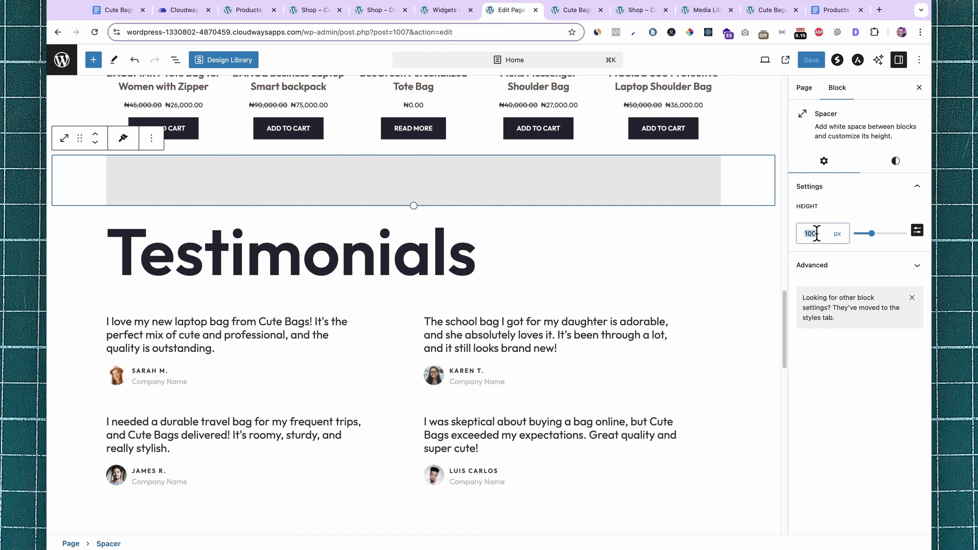
{"action": "type", "text": "60"}
{"action": "key", "text": "super+s"}
{"action": "left_click", "coordinate": [577, 10]}
{"action": "left_click", "coordinate": [94, 32]}
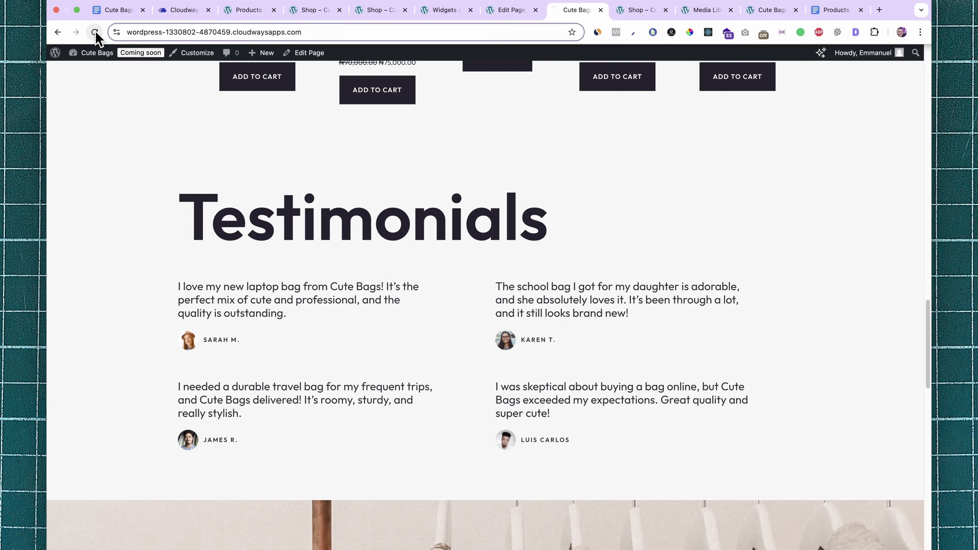
{"action": "scroll", "coordinate": [378, 241], "scroll_direction": "up", "scroll_amount": 3}
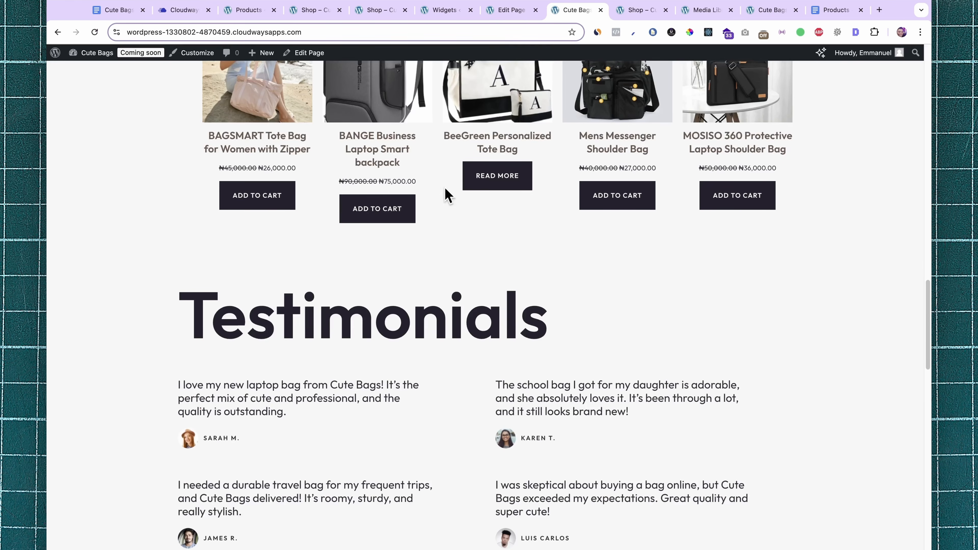
{"action": "scroll", "coordinate": [429, 301], "scroll_direction": "down", "scroll_amount": 10}
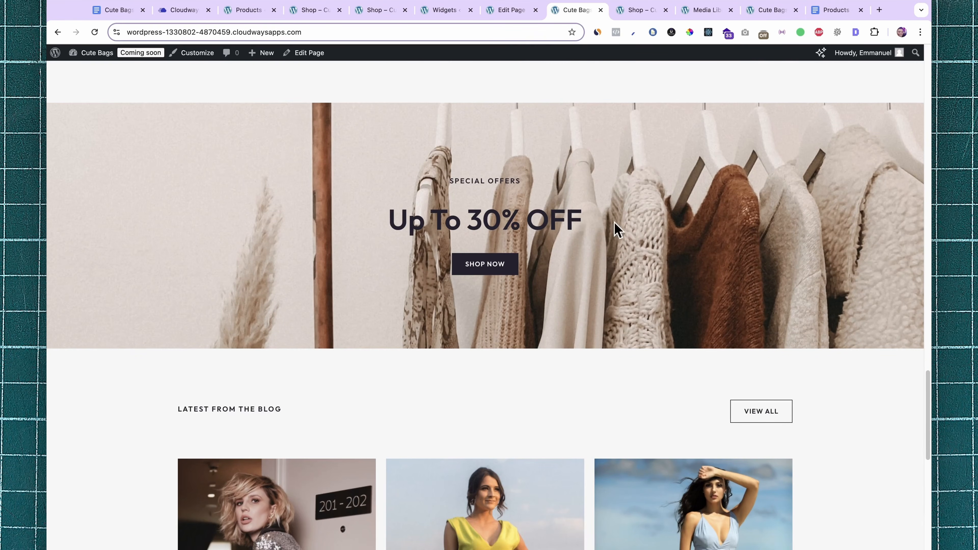
{"action": "left_click", "coordinate": [508, 9]}
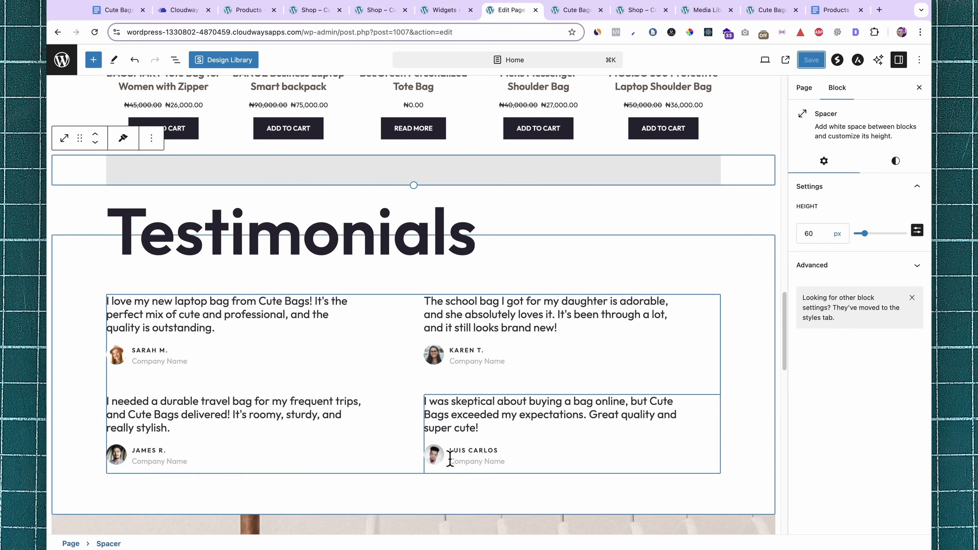
- Select the Special Offers banner container and show its Style settings
{"action": "scroll", "coordinate": [450, 459], "scroll_direction": "down", "scroll_amount": 2}
{"action": "scroll", "coordinate": [450, 458], "scroll_direction": "down", "scroll_amount": 3}
{"action": "left_click", "coordinate": [225, 220]}
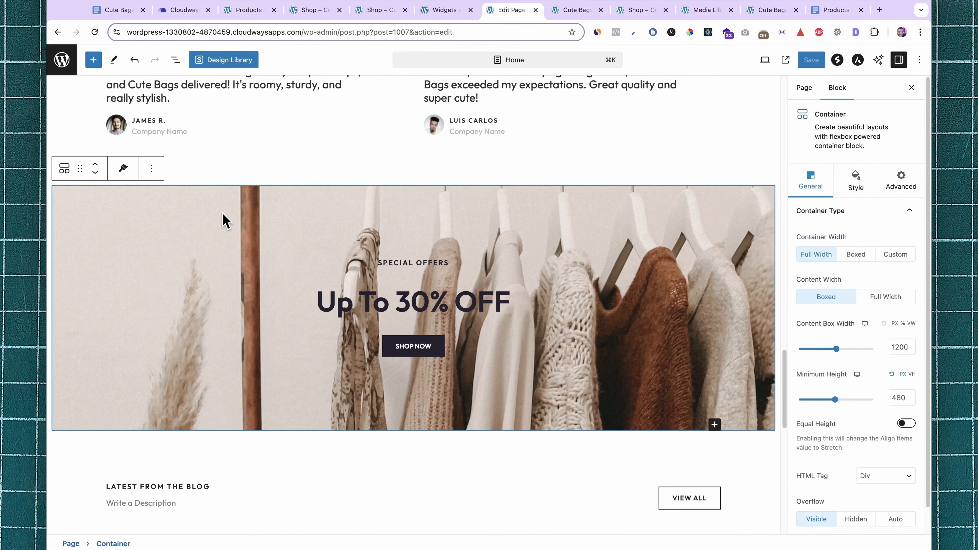
{"action": "left_click", "coordinate": [857, 184]}
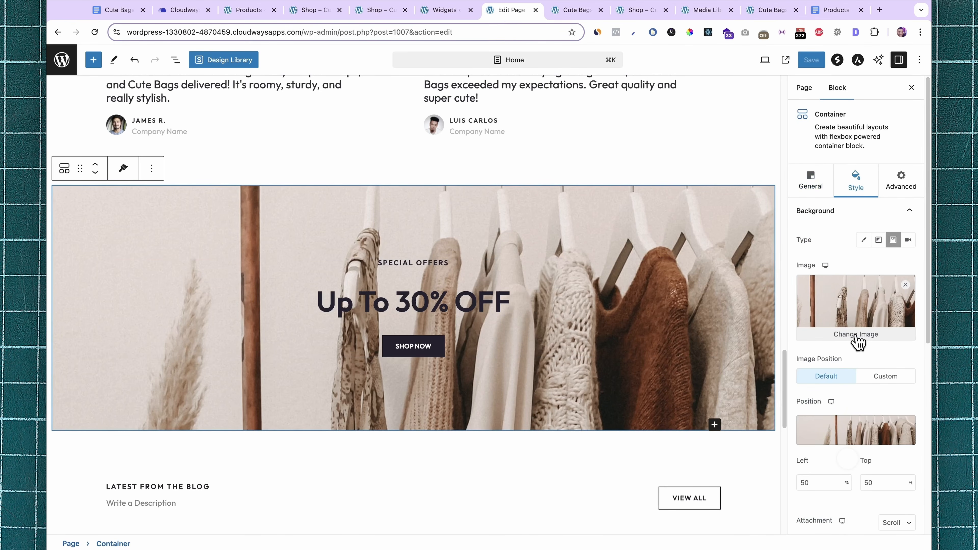
- Set the banner background image to 1-5.png with a darkening colour overlay
{"action": "left_click", "coordinate": [857, 334]}
{"action": "left_click", "coordinate": [258, 189]}
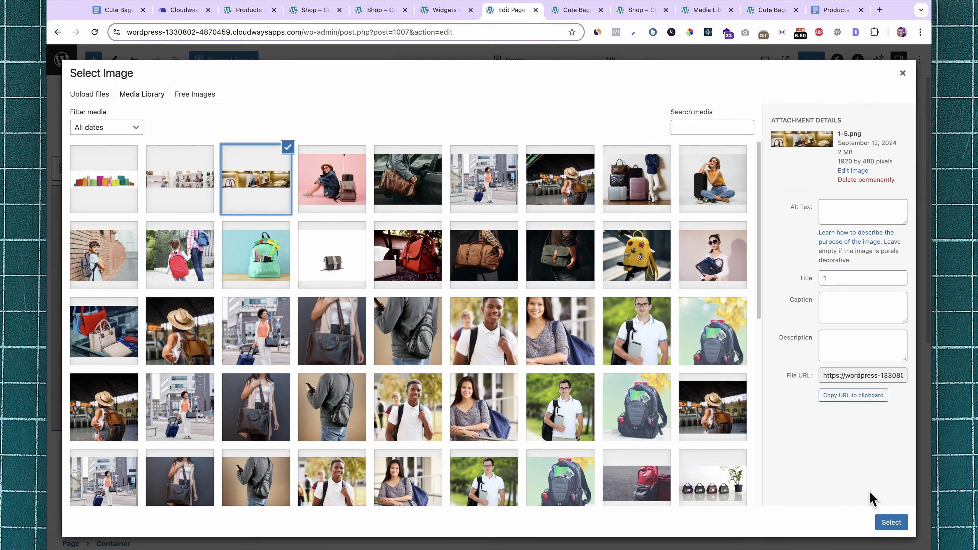
{"action": "left_click", "coordinate": [892, 522]}
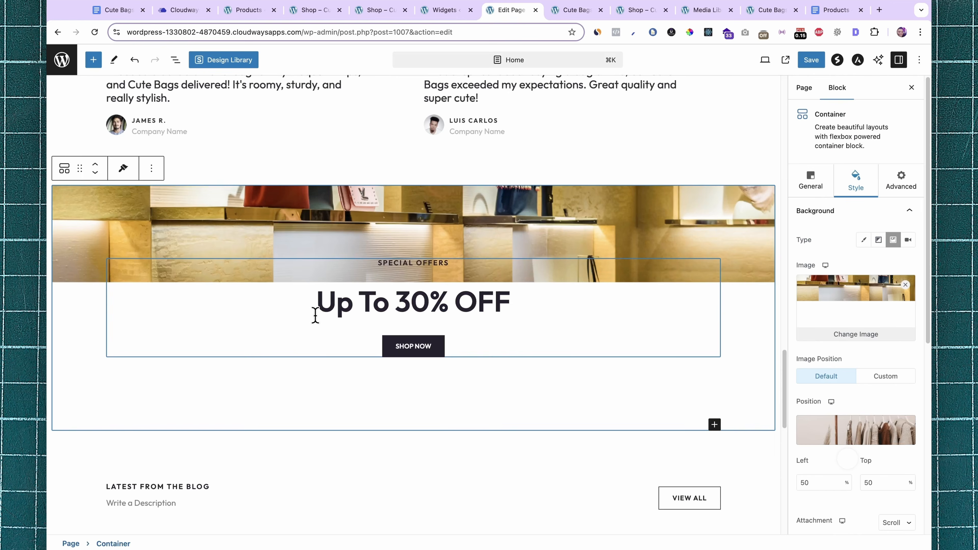
{"action": "scroll", "coordinate": [889, 428], "scroll_direction": "down", "scroll_amount": 6}
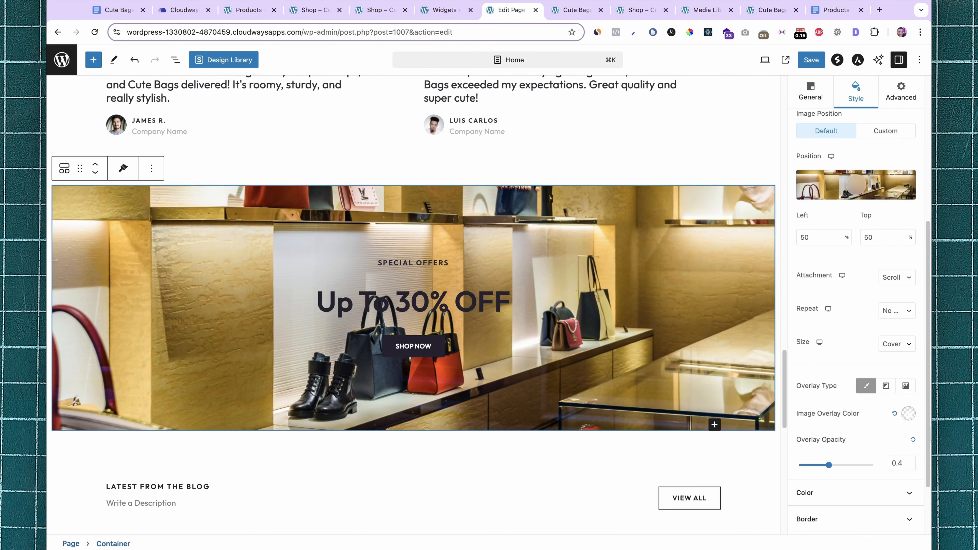
{"action": "left_click", "coordinate": [865, 387]}
{"action": "left_click", "coordinate": [909, 414]}
- Make the Up To 30% OFF heading and the SPECIAL OFFERS label white
{"action": "double_click", "coordinate": [410, 297]}
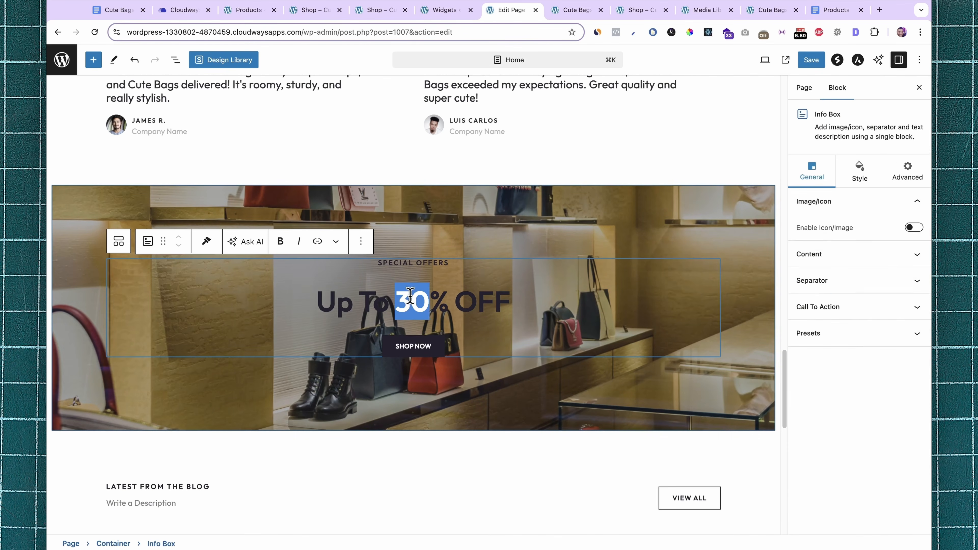
{"action": "left_click", "coordinate": [411, 297]}
{"action": "left_click", "coordinate": [843, 248]}
{"action": "left_click", "coordinate": [860, 171]}
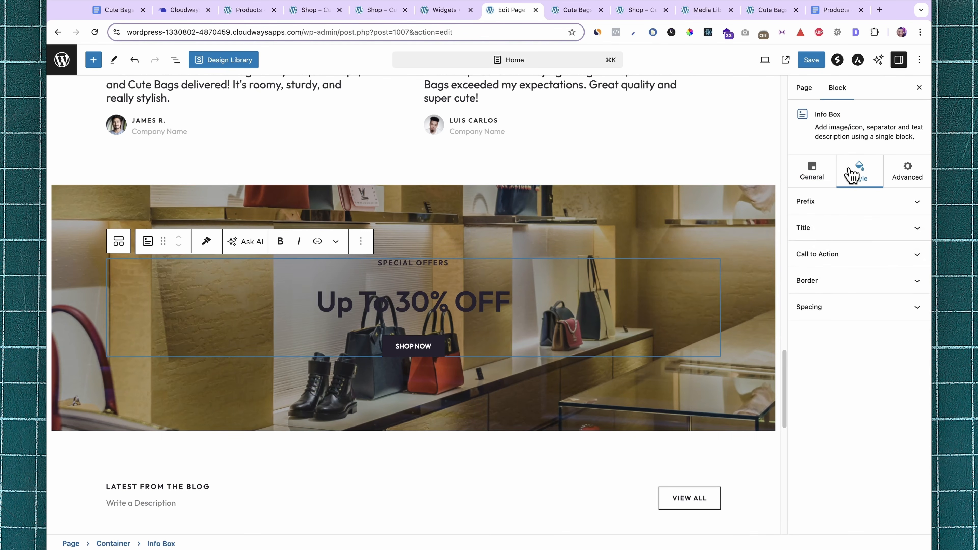
{"action": "left_click", "coordinate": [866, 240]}
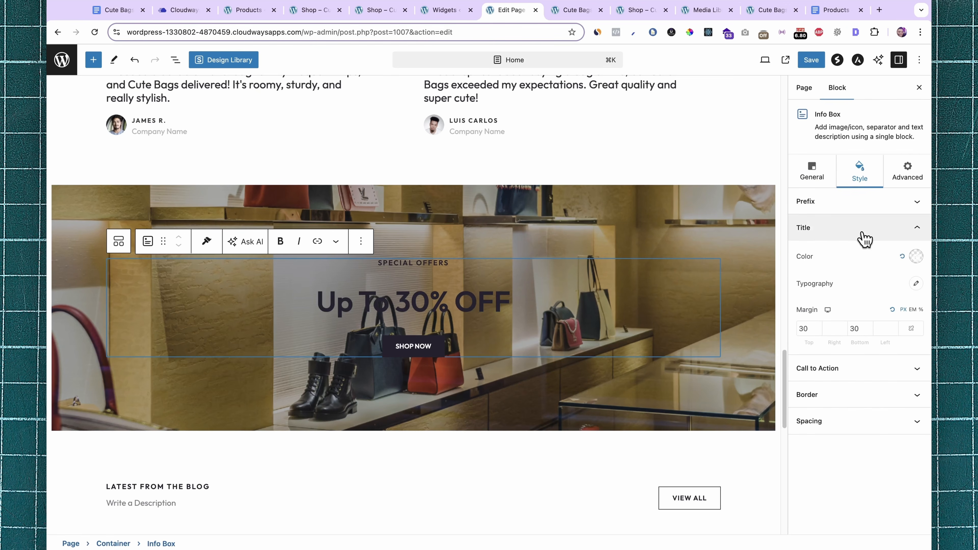
{"action": "left_click", "coordinate": [916, 257]}
{"action": "left_click_drag", "start_coordinate": [834, 301], "coordinate": [819, 234]}
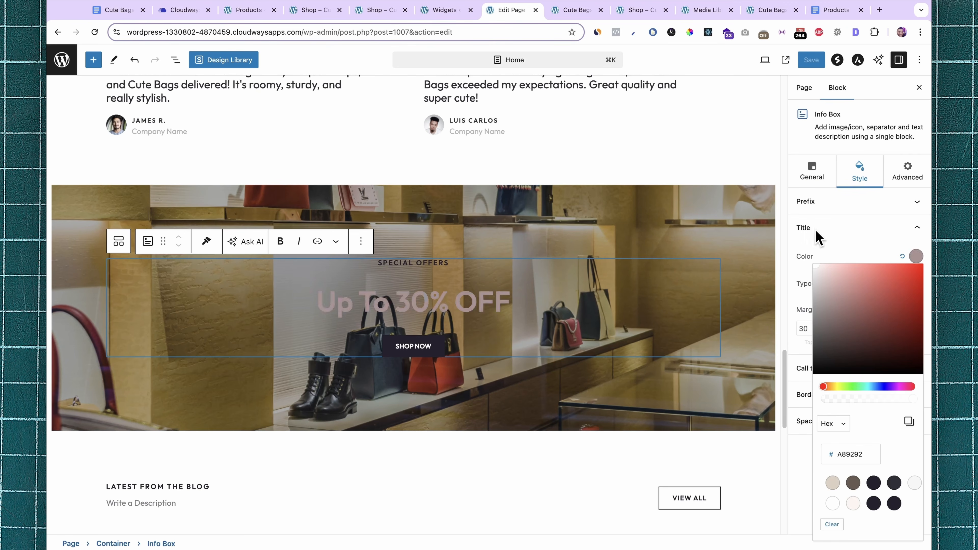
{"action": "left_click", "coordinate": [864, 232]}
{"action": "left_click", "coordinate": [869, 203]}
{"action": "left_click", "coordinate": [917, 231]}
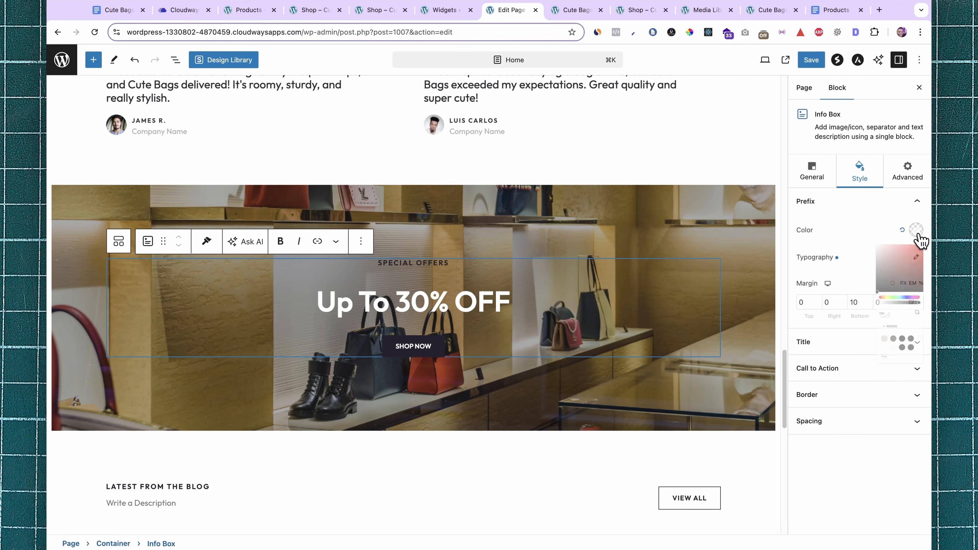
{"action": "left_click_drag", "start_coordinate": [831, 263], "coordinate": [783, 237]}
{"action": "left_click", "coordinate": [817, 204]}
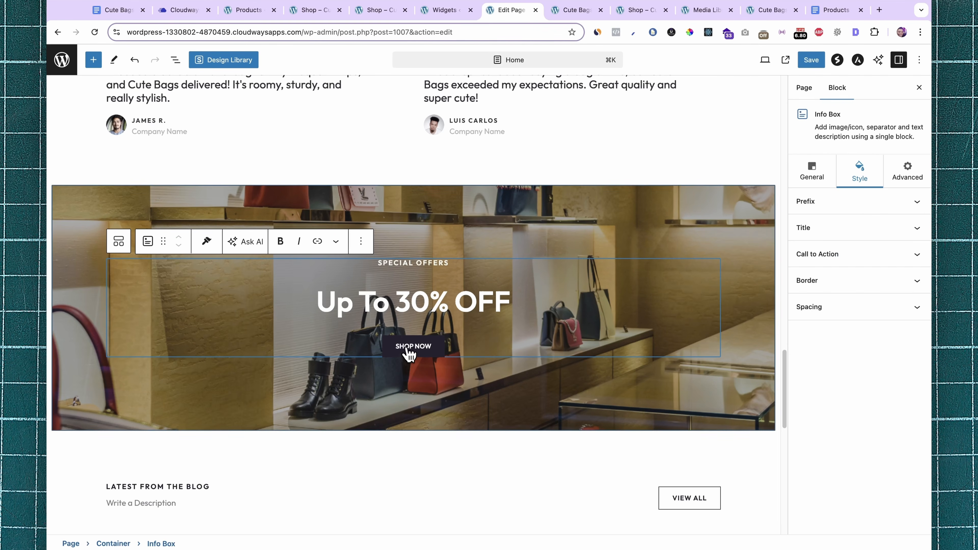
- Copy the orange hex value of the hero's Shop the Collection button
{"action": "scroll", "coordinate": [581, 316], "scroll_direction": "up", "scroll_amount": 20}
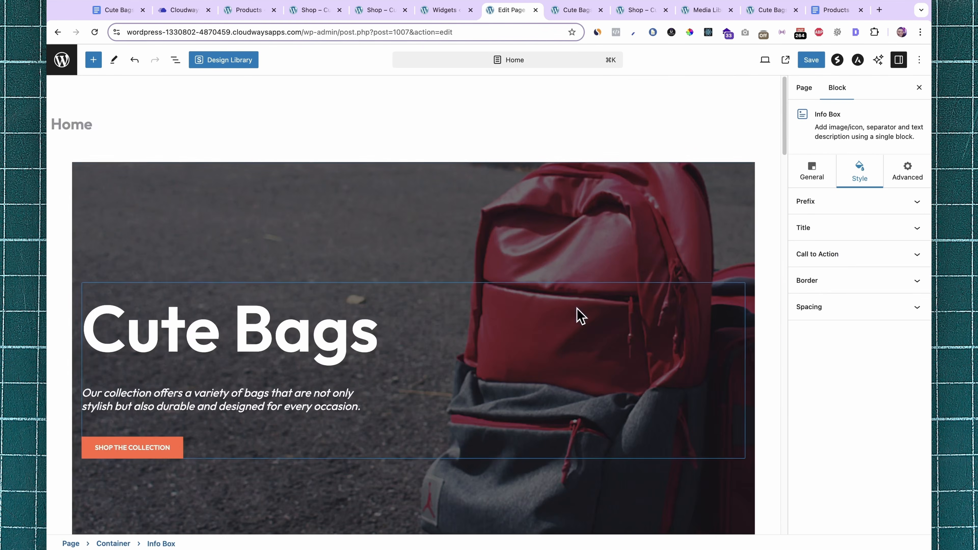
{"action": "left_click", "coordinate": [112, 449]}
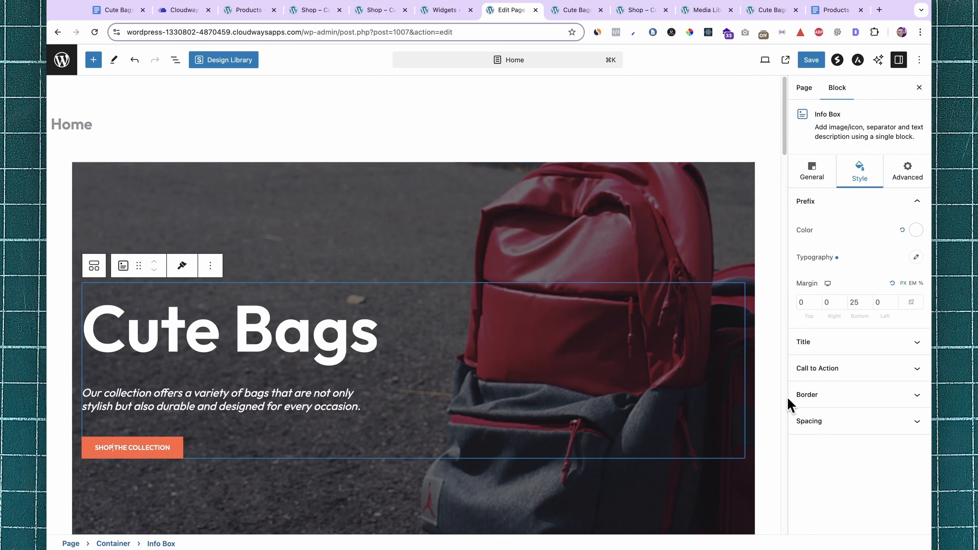
{"action": "left_click", "coordinate": [843, 368]}
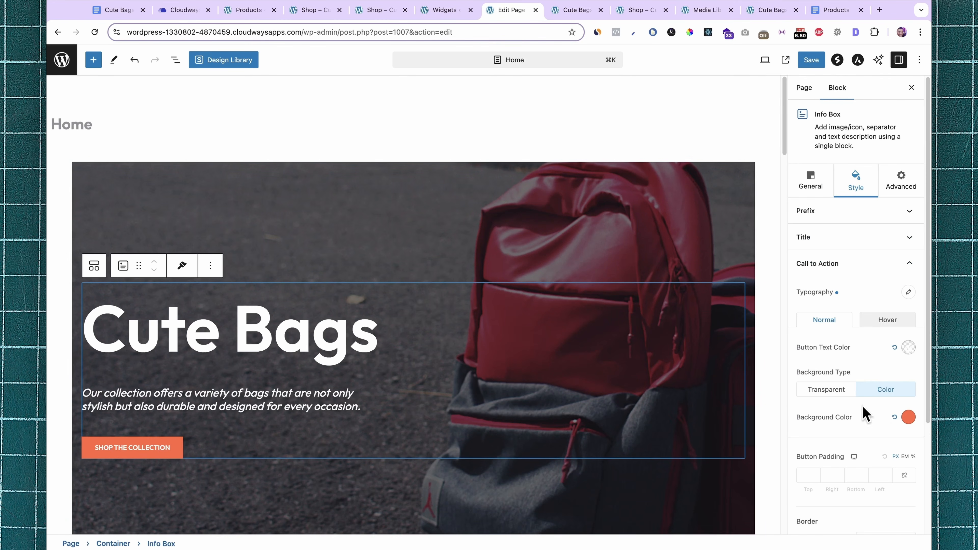
{"action": "left_click", "coordinate": [909, 417]}
{"action": "left_click", "coordinate": [856, 323]}
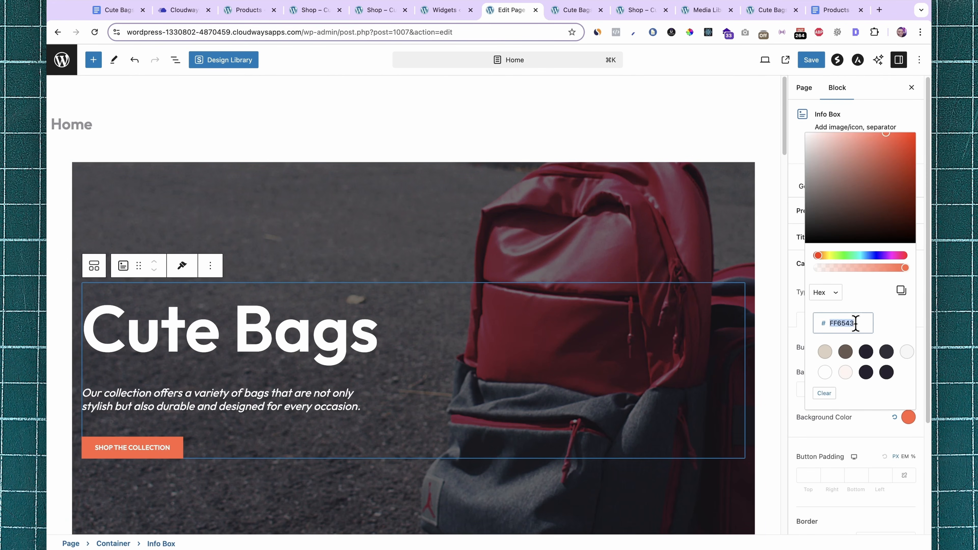
- Give the SHOP NOW button the same orange background, FF6543
{"action": "scroll", "coordinate": [578, 428], "scroll_direction": "down", "scroll_amount": 20}
{"action": "left_click", "coordinate": [426, 239]}
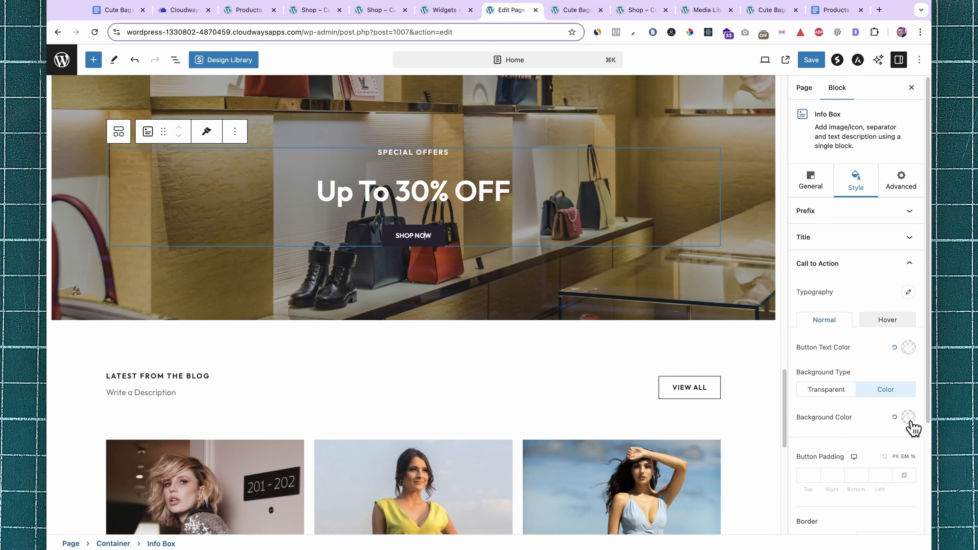
{"action": "left_click", "coordinate": [908, 417]}
{"action": "double_click", "coordinate": [839, 325]}
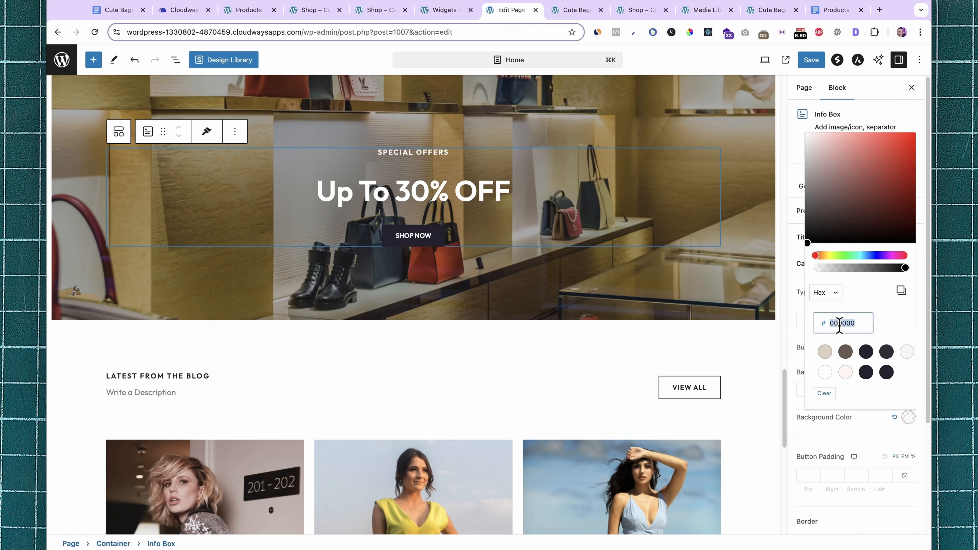
{"action": "key", "text": "cmd+v"}
{"action": "left_click", "coordinate": [836, 445]}
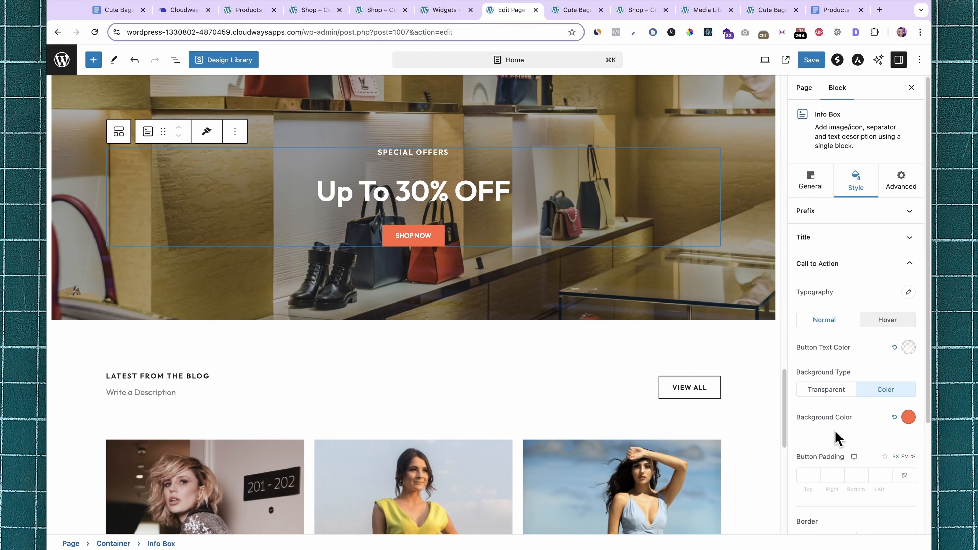
{"action": "scroll", "coordinate": [532, 162], "scroll_direction": "up", "scroll_amount": 2}
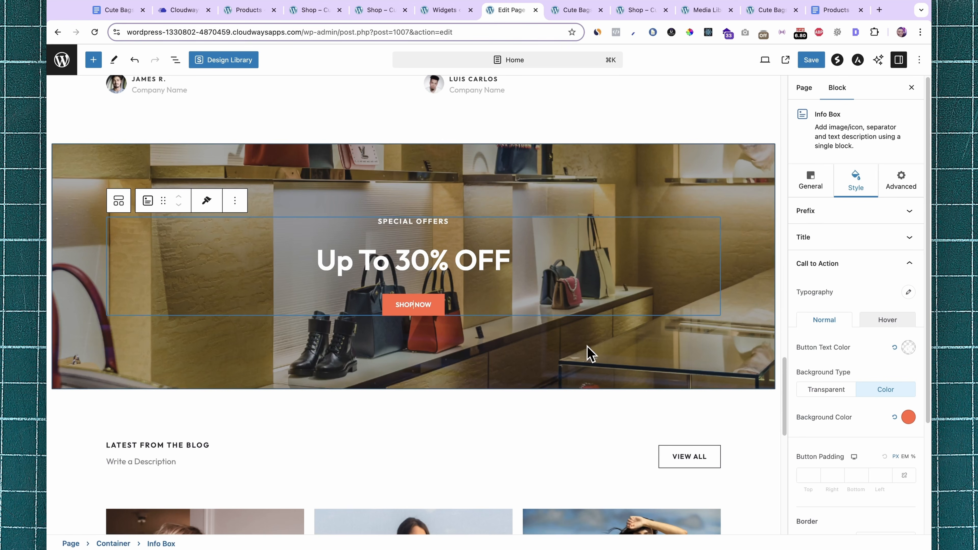
- Link the SHOP NOW button to /shop/
{"action": "left_click", "coordinate": [812, 184]}
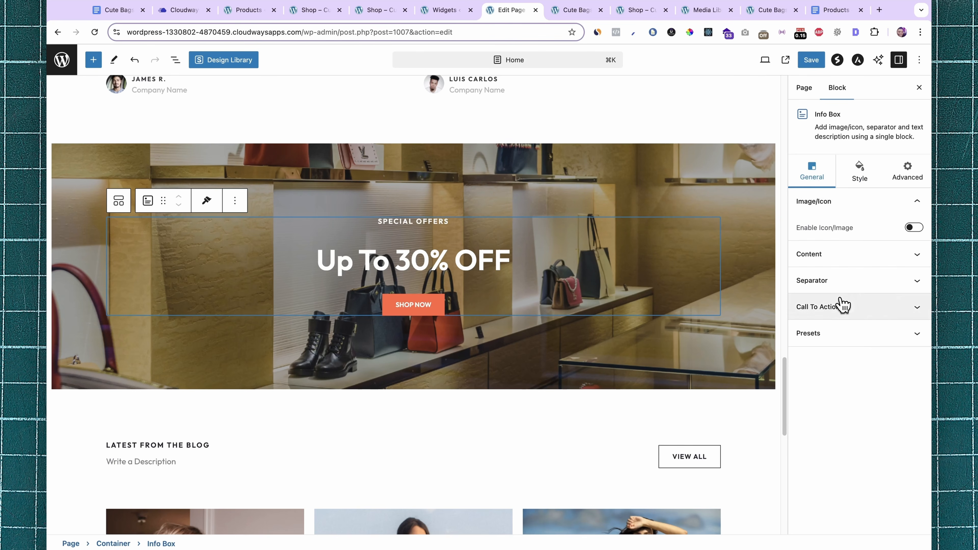
{"action": "left_click", "coordinate": [841, 305]}
{"action": "scroll", "coordinate": [868, 406], "scroll_direction": "down", "scroll_amount": 5}
{"action": "left_click", "coordinate": [820, 468]}
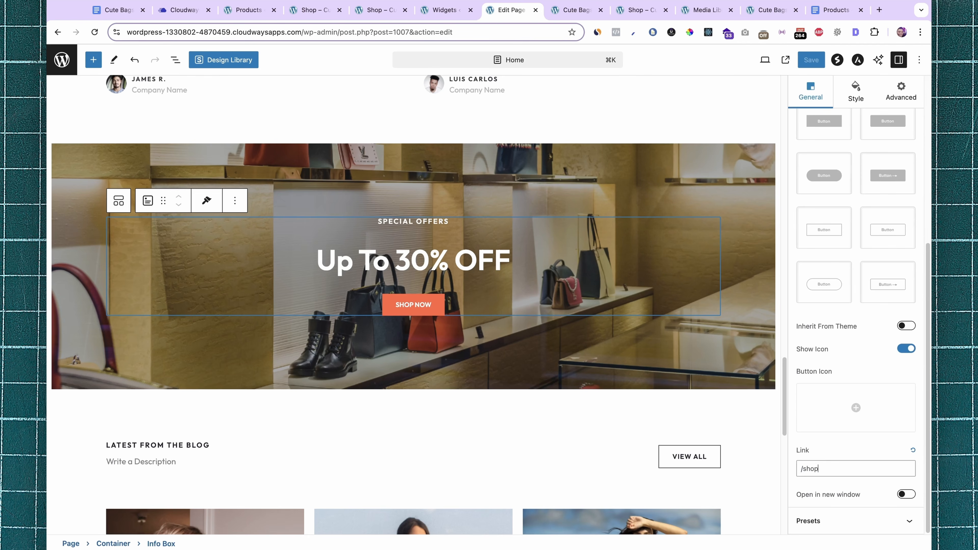
- Delete the Latest From The Blog heading and its blog post cards
{"action": "scroll", "coordinate": [712, 489], "scroll_direction": "down", "scroll_amount": 6}
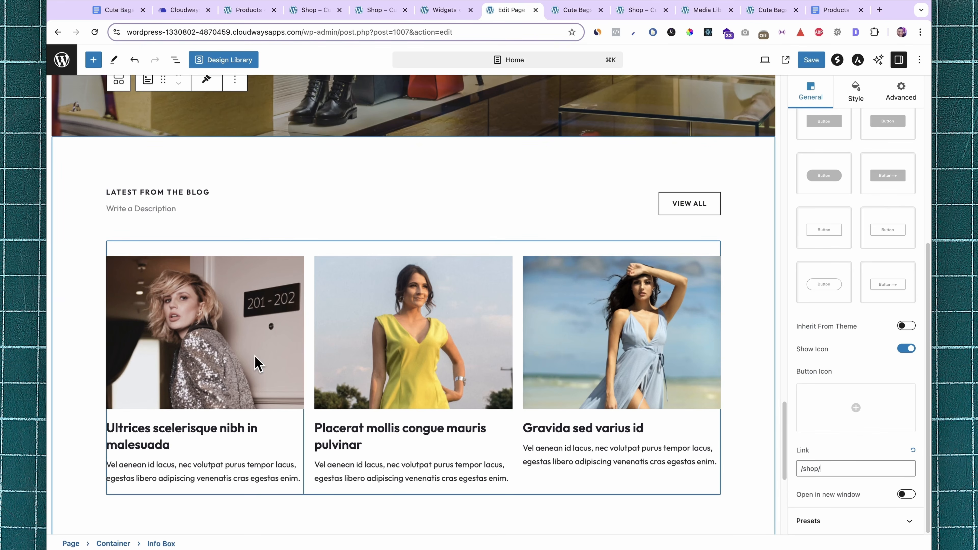
{"action": "scroll", "coordinate": [258, 365], "scroll_direction": "down", "scroll_amount": 1}
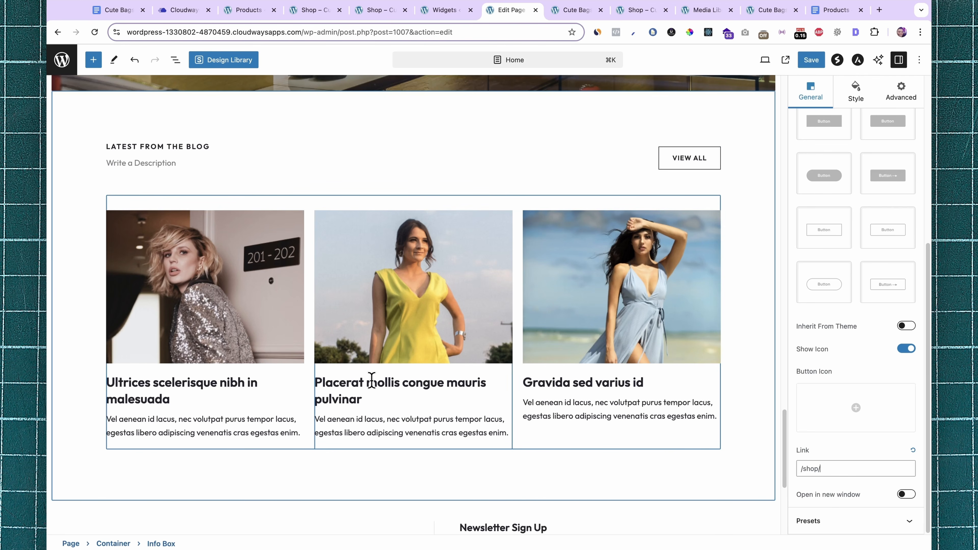
{"action": "scroll", "coordinate": [371, 381], "scroll_direction": "down", "scroll_amount": 2}
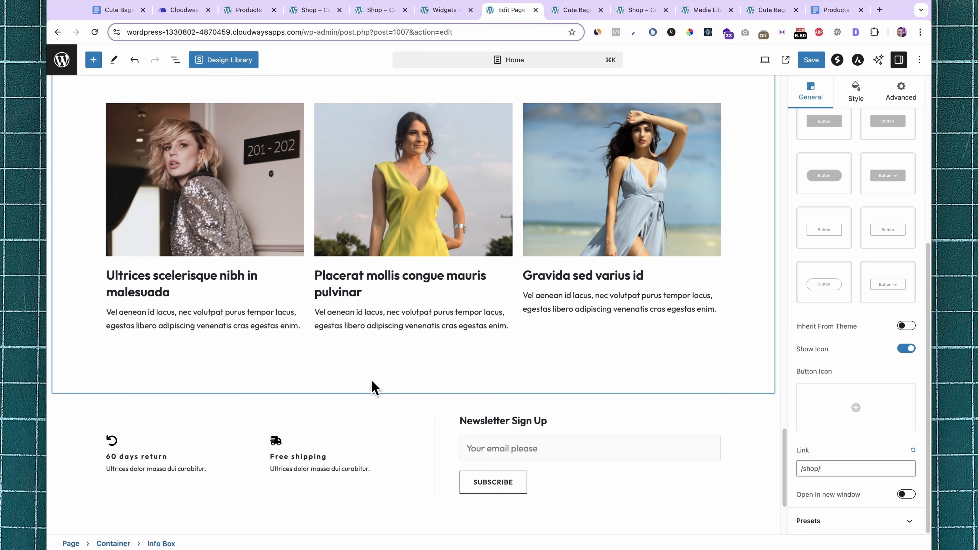
{"action": "scroll", "coordinate": [372, 386], "scroll_direction": "up", "scroll_amount": 3}
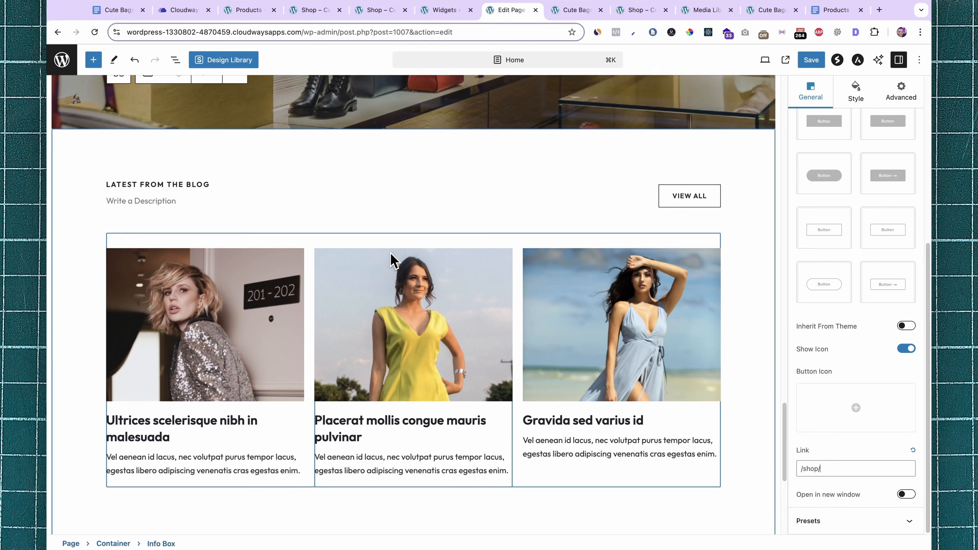
{"action": "left_click", "coordinate": [391, 208]}
{"action": "left_click", "coordinate": [361, 175]}
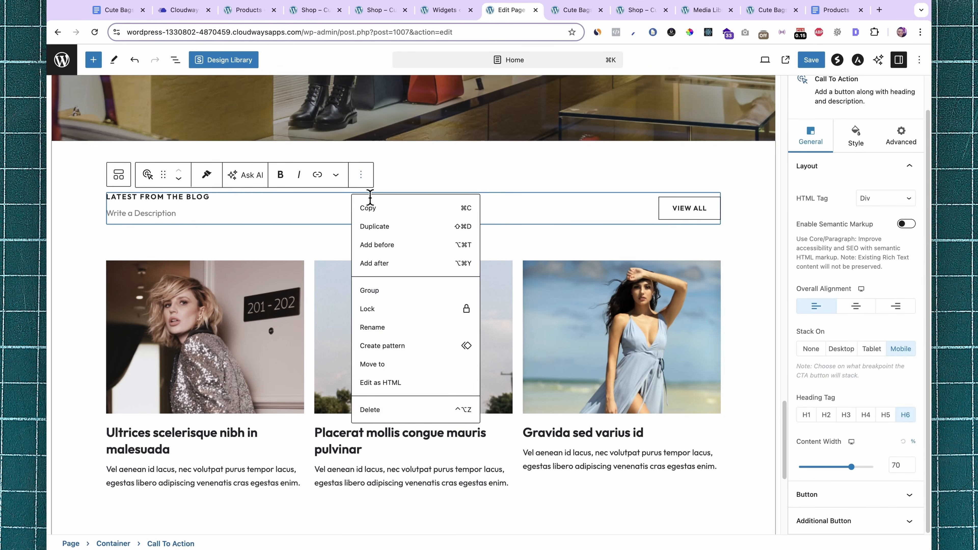
{"action": "left_click", "coordinate": [371, 409]}
{"action": "left_click", "coordinate": [235, 184]}
{"action": "left_click", "coordinate": [244, 364]}
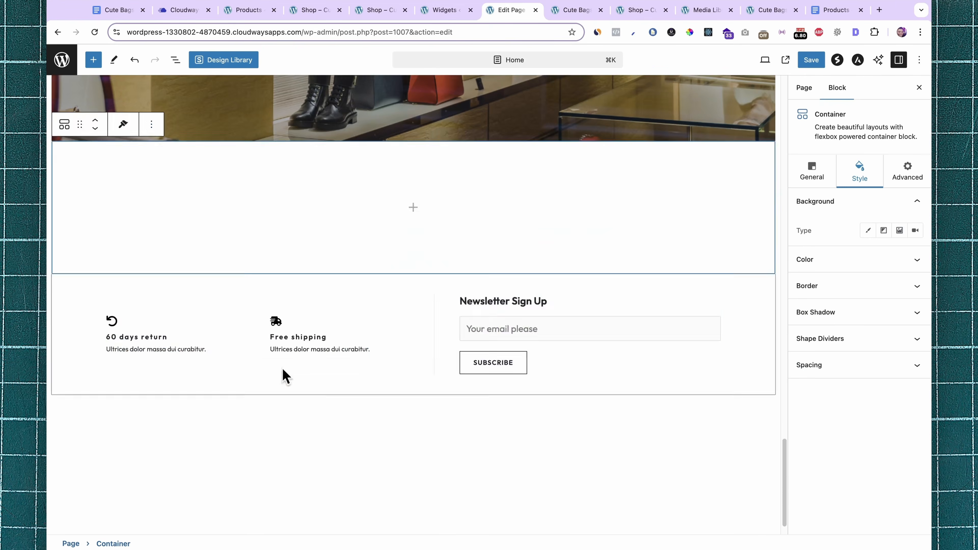
- Save the Home page and preview it on the live site
{"action": "left_click", "coordinate": [807, 60]}
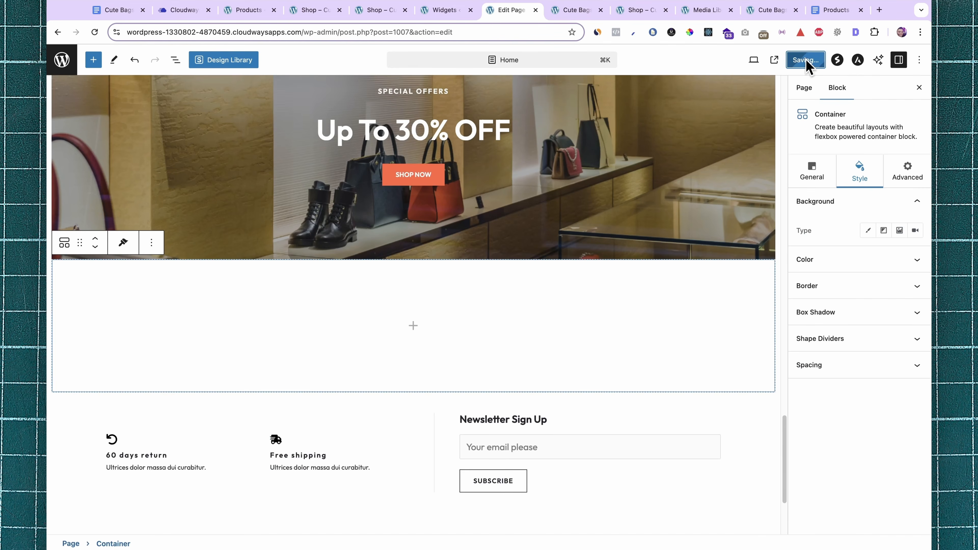
{"action": "left_click", "coordinate": [579, 14]}
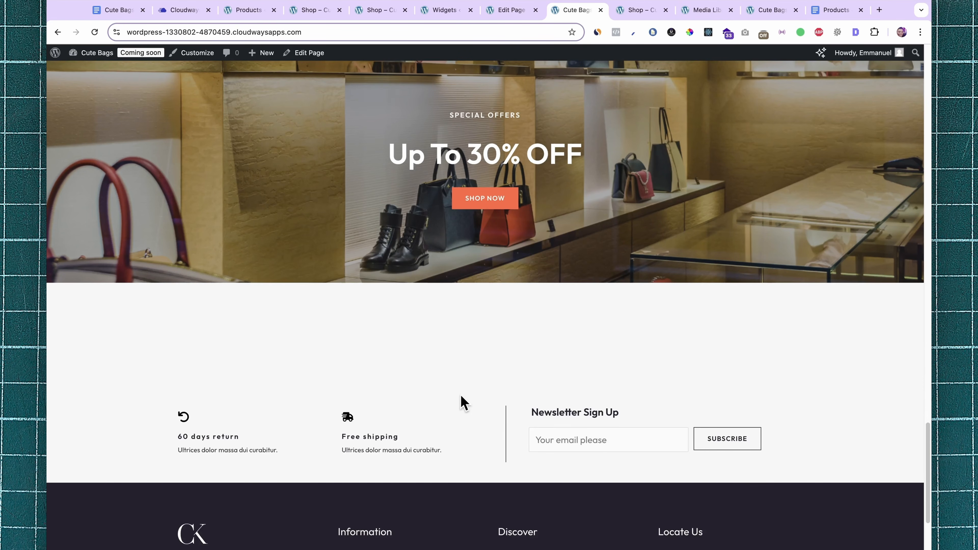
{"action": "key", "text": "ctrl+shift+Tab"}
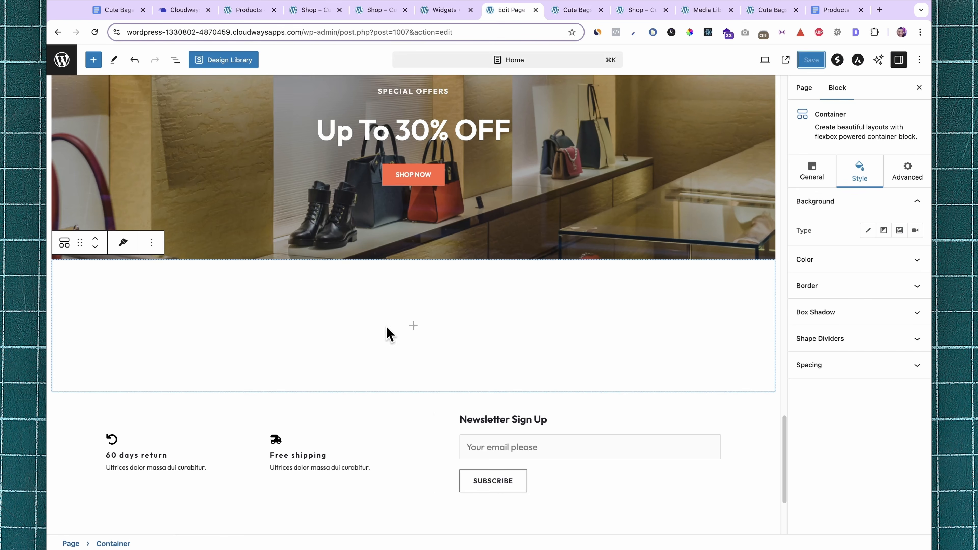
- Delete the leftover empty container and paste the return policy text into the 60 days return box
{"action": "left_click", "coordinate": [152, 242]}
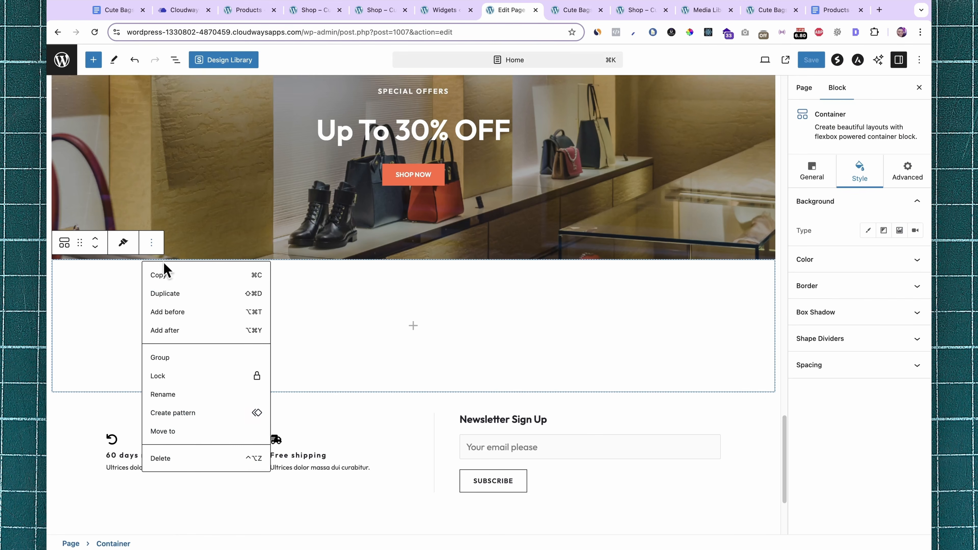
{"action": "left_click", "coordinate": [188, 460]}
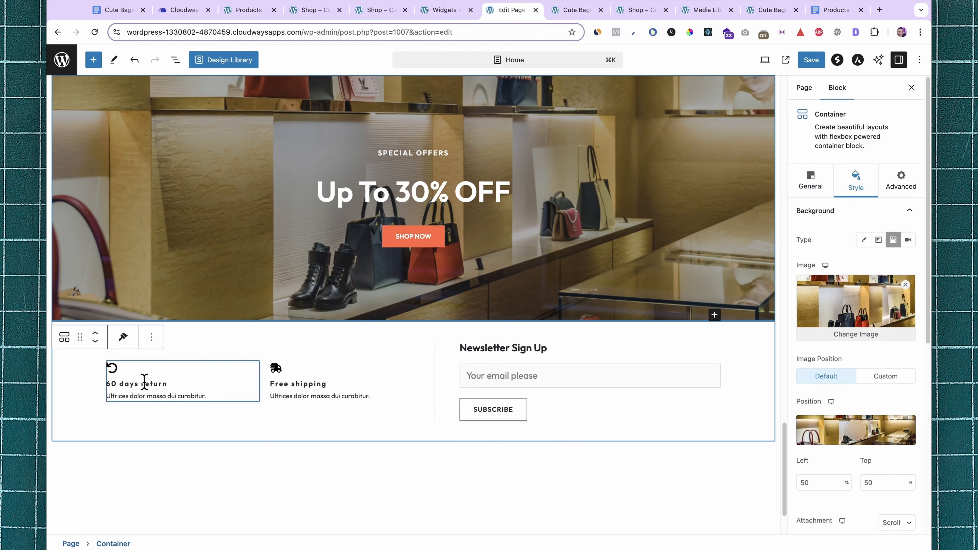
{"action": "left_click", "coordinate": [112, 380]}
{"action": "key", "text": "BackSpace"}
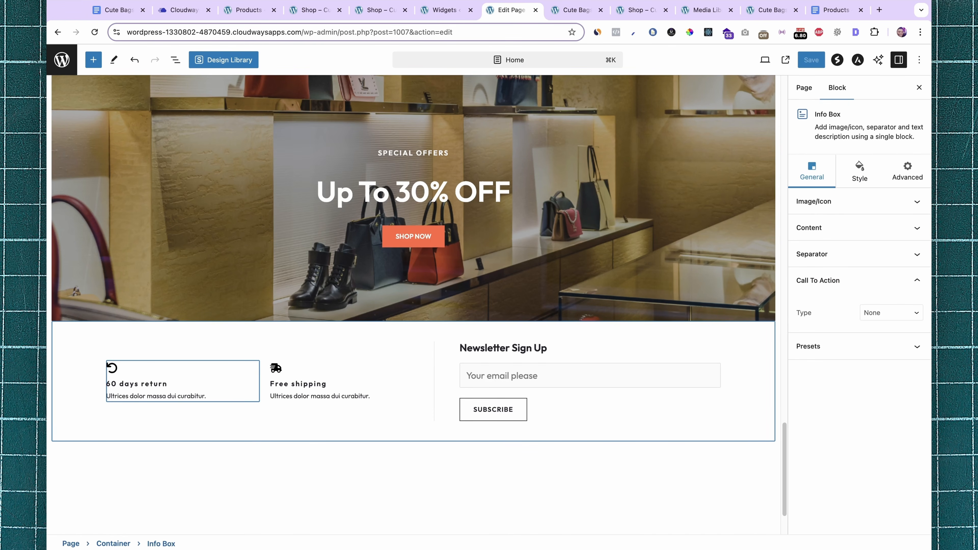
{"action": "type", "text": "We offer a 60-day return policy for a hassle-free shopping experience."}
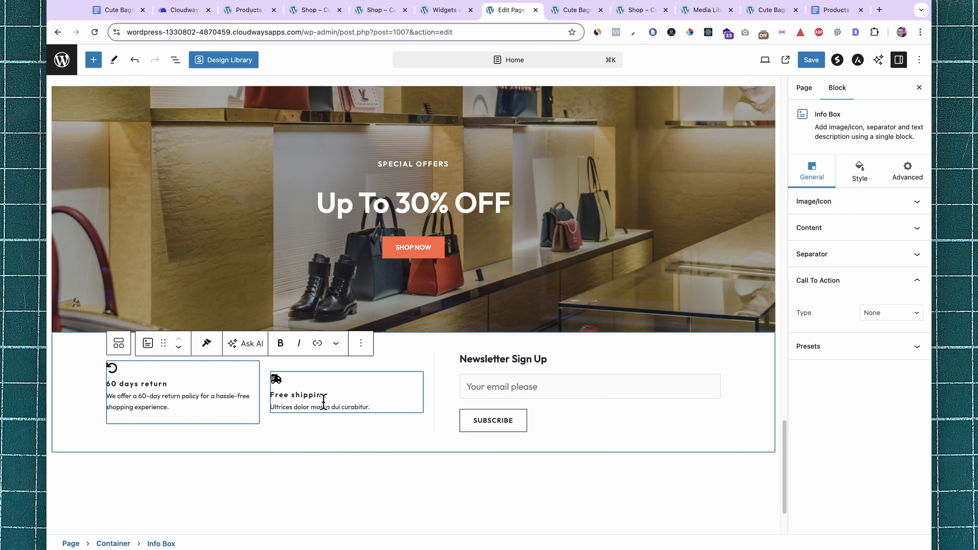
- Replace the Free shipping description with 'Enjoy free shipping on all orders.' and save
{"action": "triple_click", "coordinate": [308, 407]}
{"action": "type", "text": "Enjoy free shipping on all orders"}
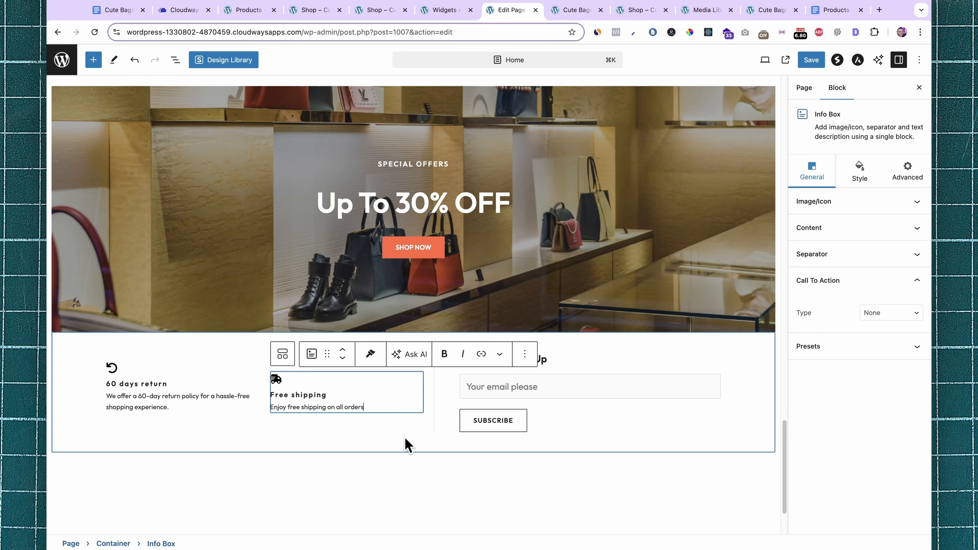
{"action": "type", "text": "."}
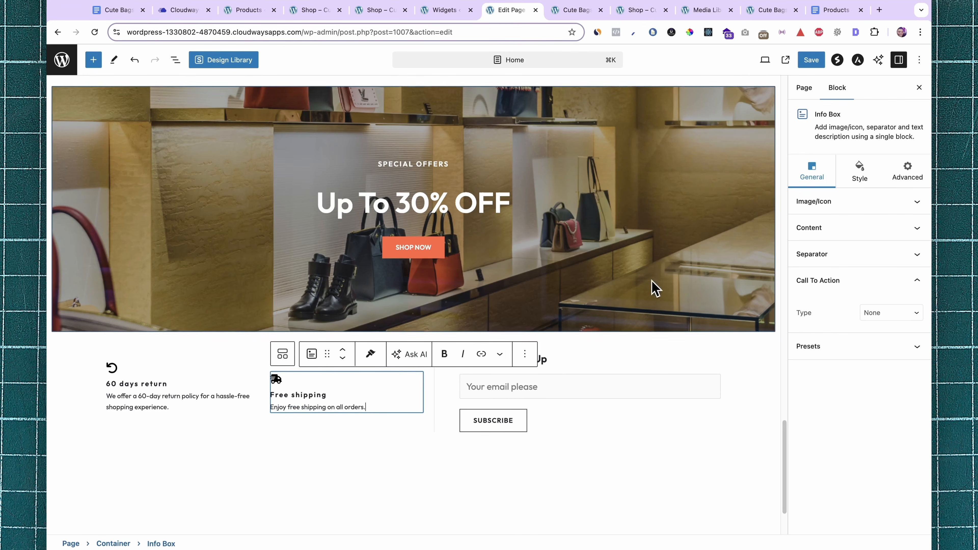
{"action": "left_click", "coordinate": [807, 64]}
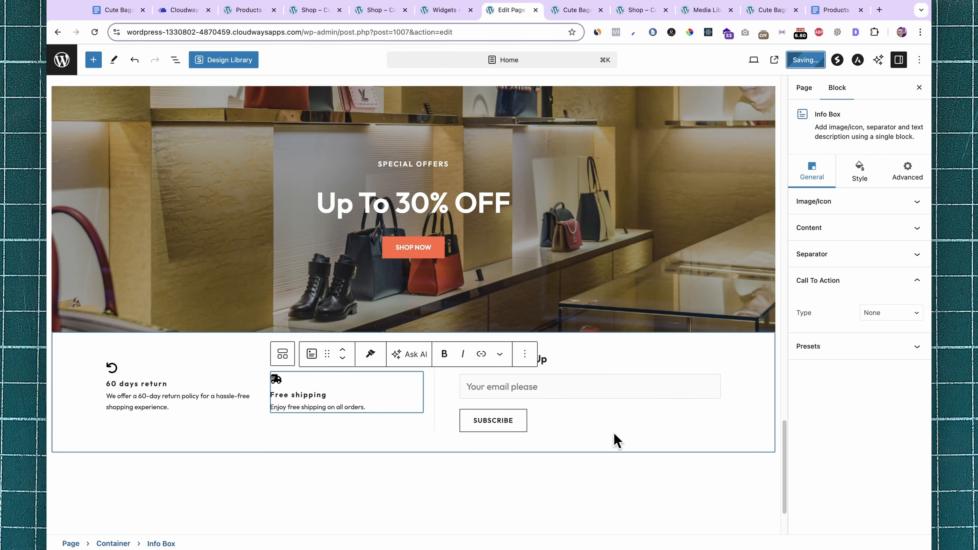
{"action": "left_click", "coordinate": [559, 408]}
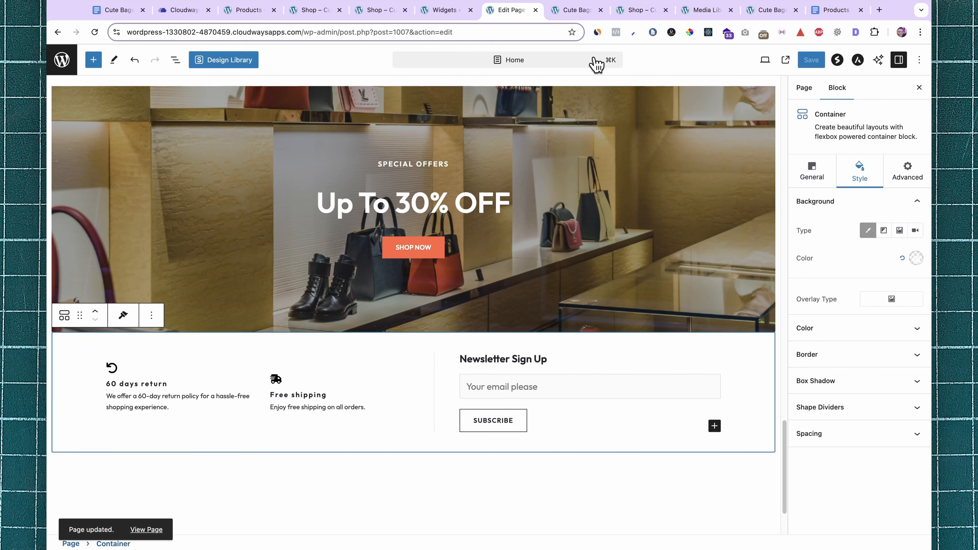
{"action": "left_click", "coordinate": [573, 15]}
{"action": "left_click", "coordinate": [94, 32]}
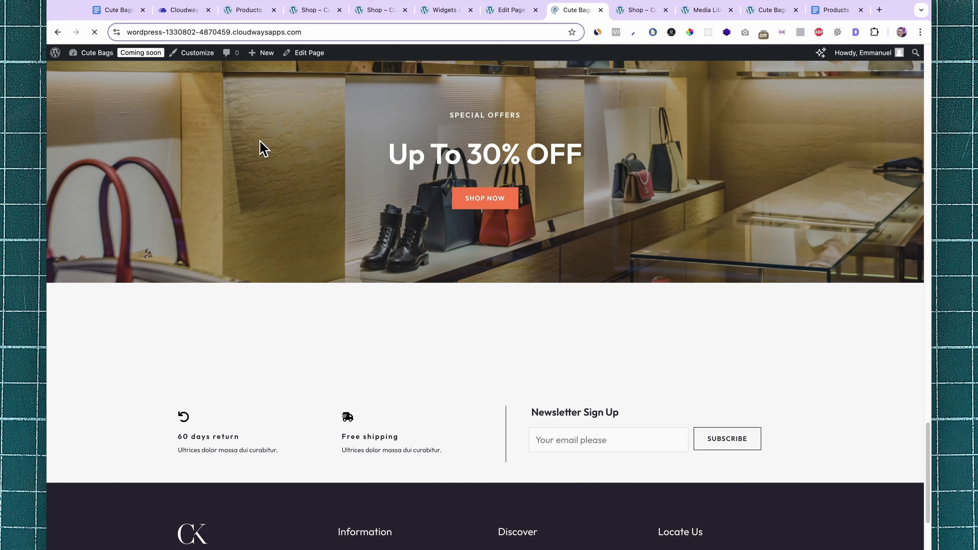
{"action": "scroll", "coordinate": [431, 243], "scroll_direction": "up", "scroll_amount": 20}
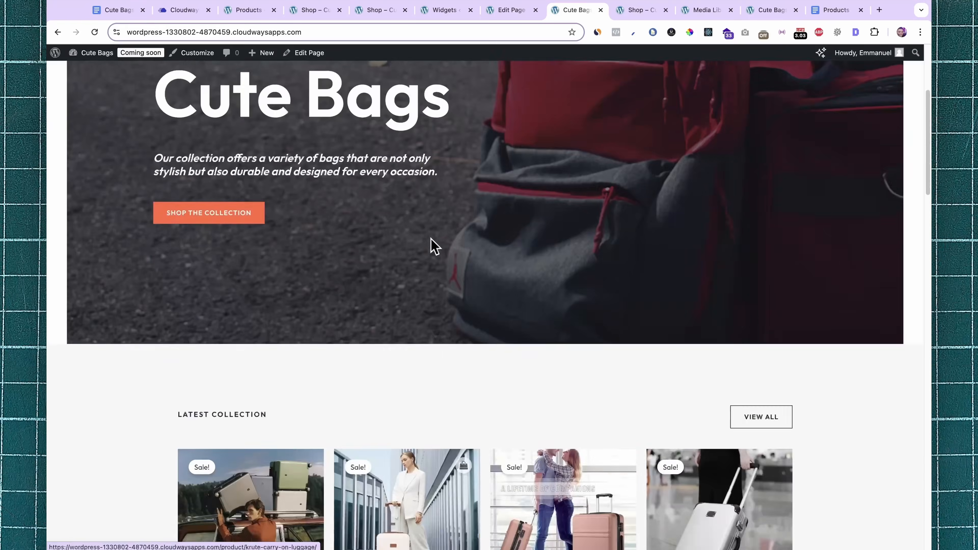
{"action": "scroll", "coordinate": [462, 308], "scroll_direction": "down", "scroll_amount": 10}
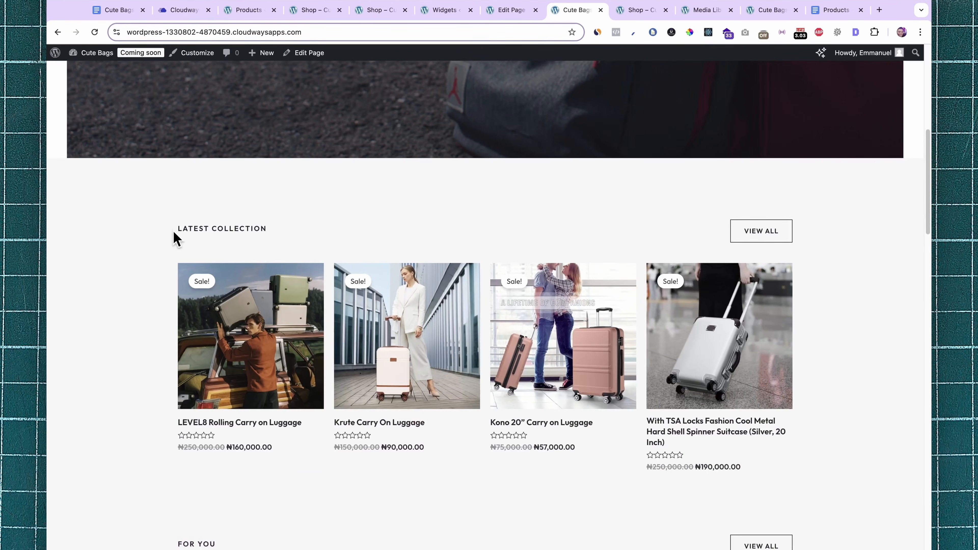
{"action": "left_click_drag", "start_coordinate": [178, 228], "coordinate": [278, 240]}
{"action": "scroll", "coordinate": [275, 387], "scroll_direction": "down", "scroll_amount": 3}
{"action": "scroll", "coordinate": [275, 387], "scroll_direction": "down", "scroll_amount": 15}
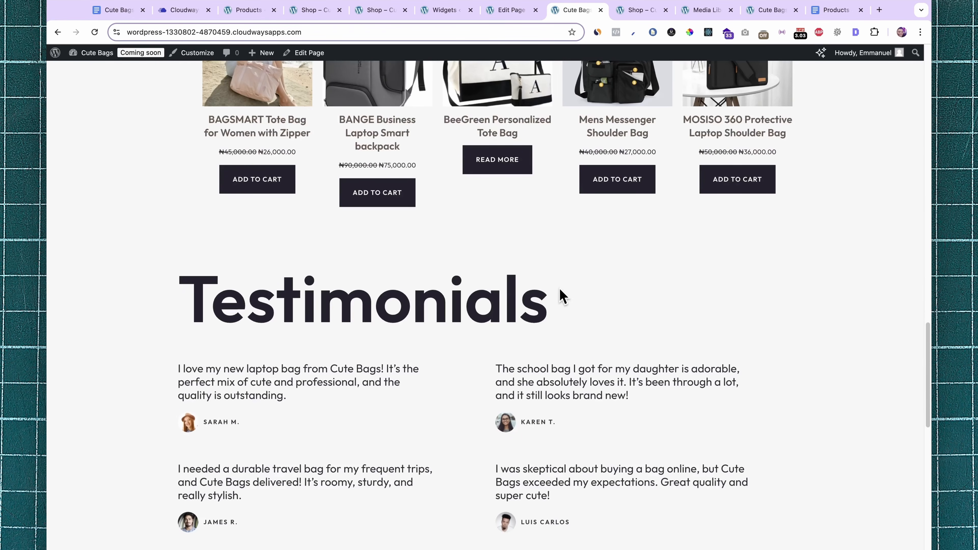
{"action": "left_click_drag", "start_coordinate": [563, 297], "coordinate": [178, 271]}
{"action": "scroll", "coordinate": [339, 326], "scroll_direction": "down", "scroll_amount": 14}
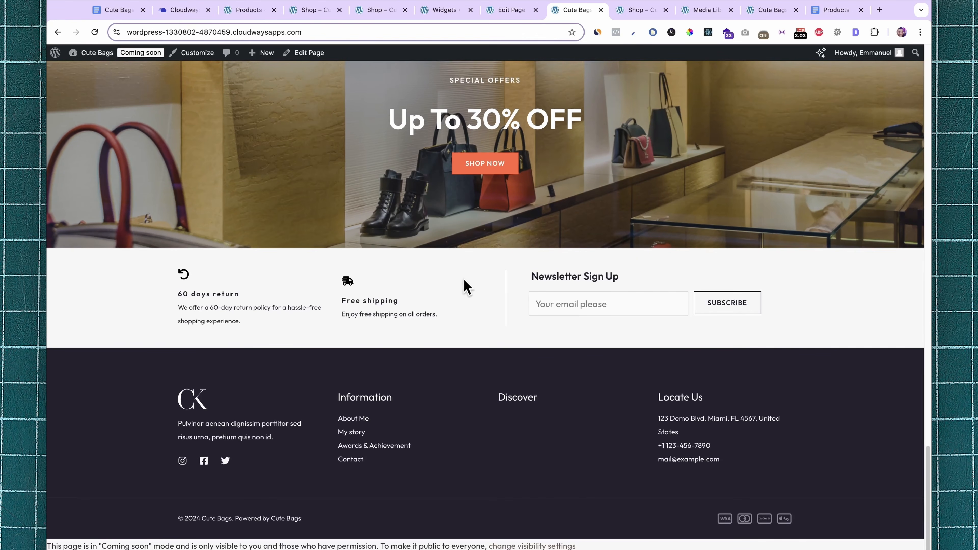
{"action": "left_click", "coordinate": [509, 10]}
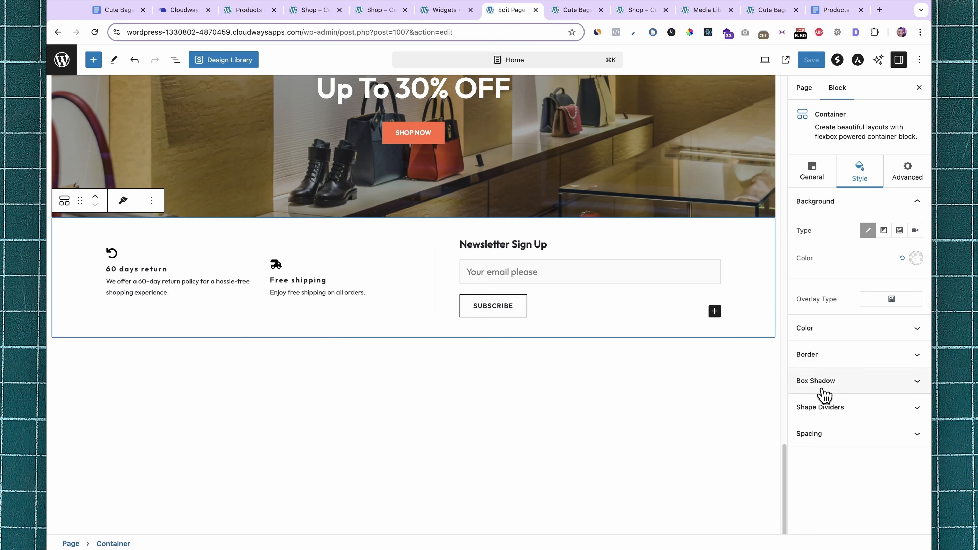
{"action": "left_click", "coordinate": [824, 440]}
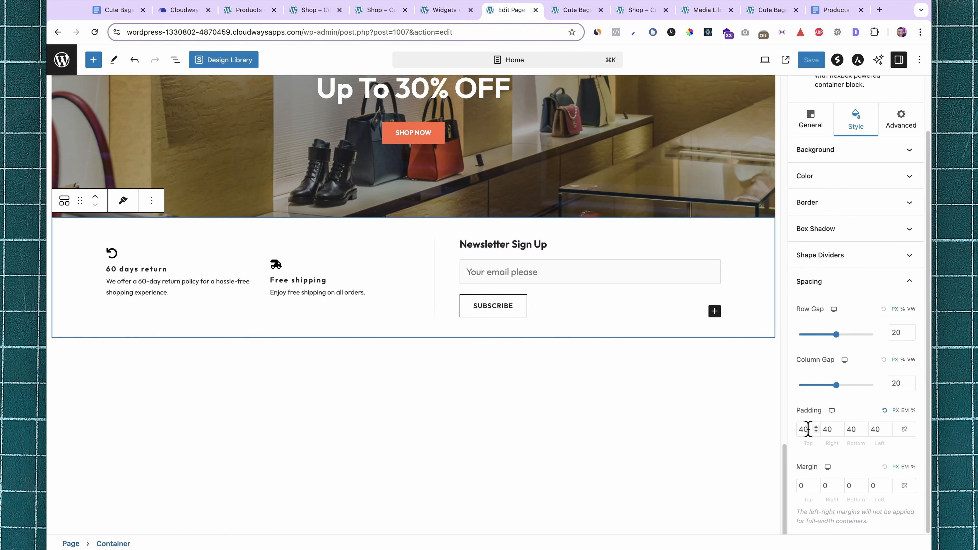
- Set the section's top and bottom padding to 60, save, and check it on the live page
{"action": "type", "text": "60"}
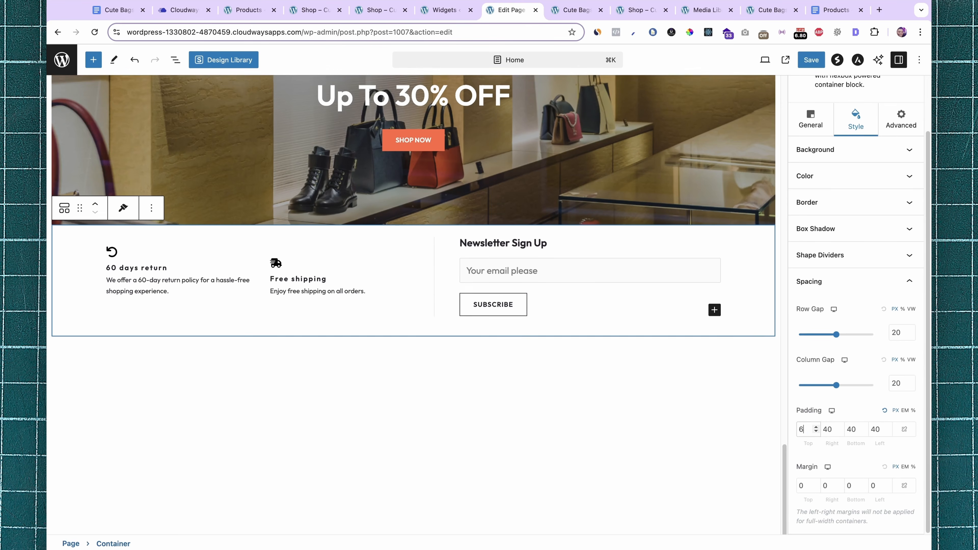
{"action": "key", "text": "Tab"}
{"action": "key", "text": "Tab"}
{"action": "type", "text": "60"}
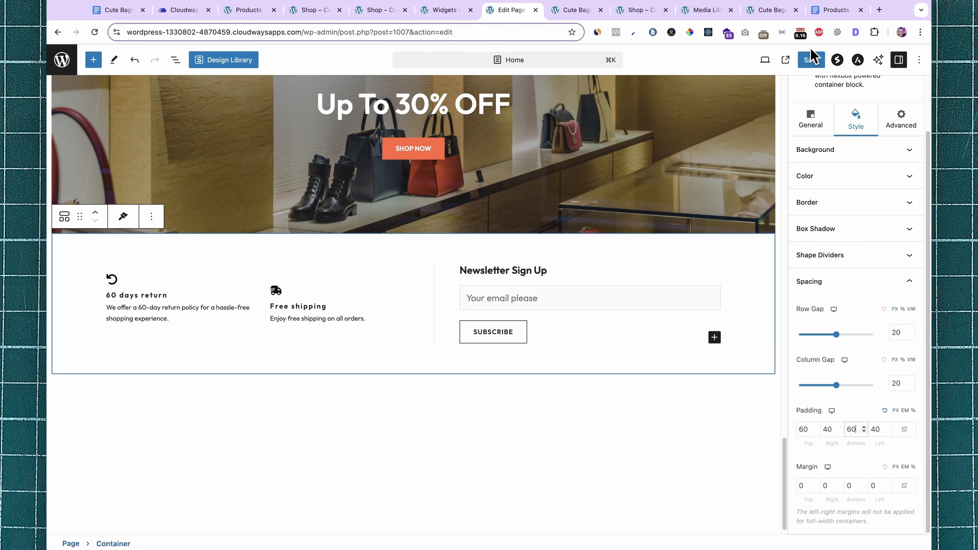
{"action": "left_click", "coordinate": [811, 57]}
{"action": "left_click", "coordinate": [576, 10]}
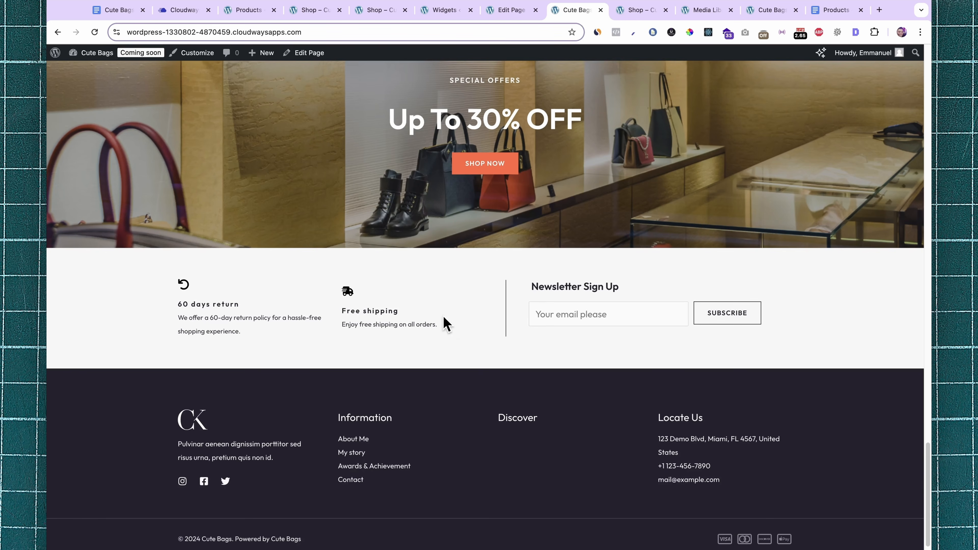
{"action": "scroll", "coordinate": [446, 320], "scroll_direction": "up", "scroll_amount": 10}
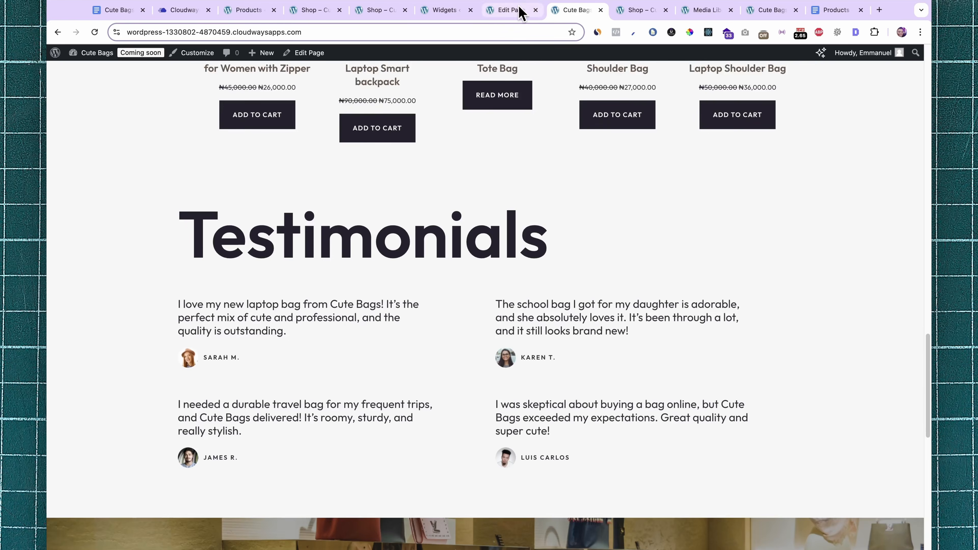
{"action": "left_click", "coordinate": [520, 10]}
{"action": "scroll", "coordinate": [456, 274], "scroll_direction": "up", "scroll_amount": 10}
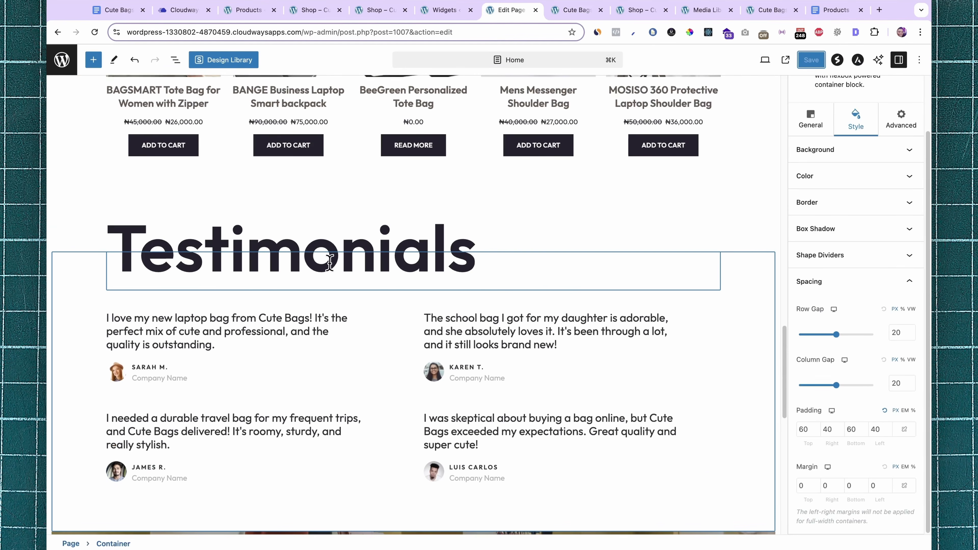
- Shrink the Testimonials heading font size to about 100
{"action": "left_click", "coordinate": [330, 264]}
{"action": "double_click", "coordinate": [330, 262]}
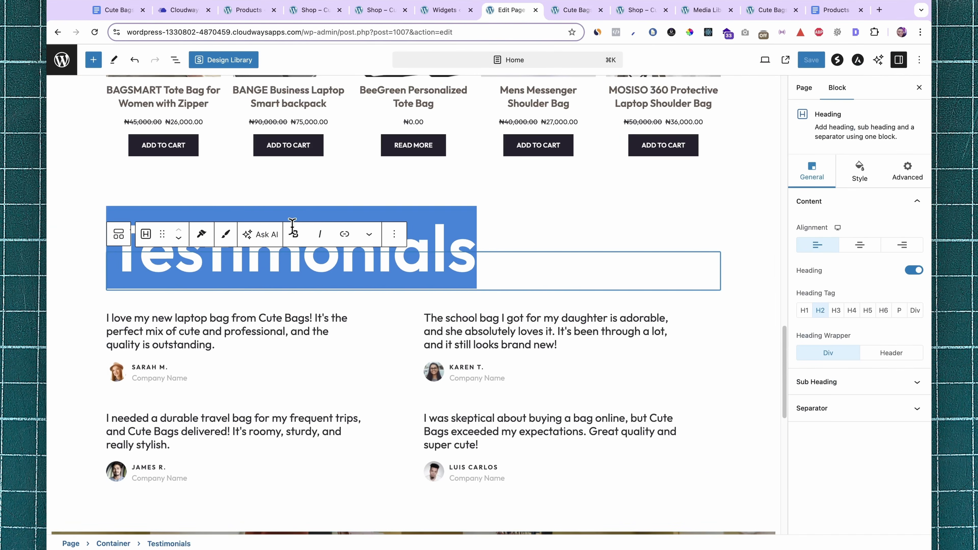
{"action": "left_click", "coordinate": [862, 173]}
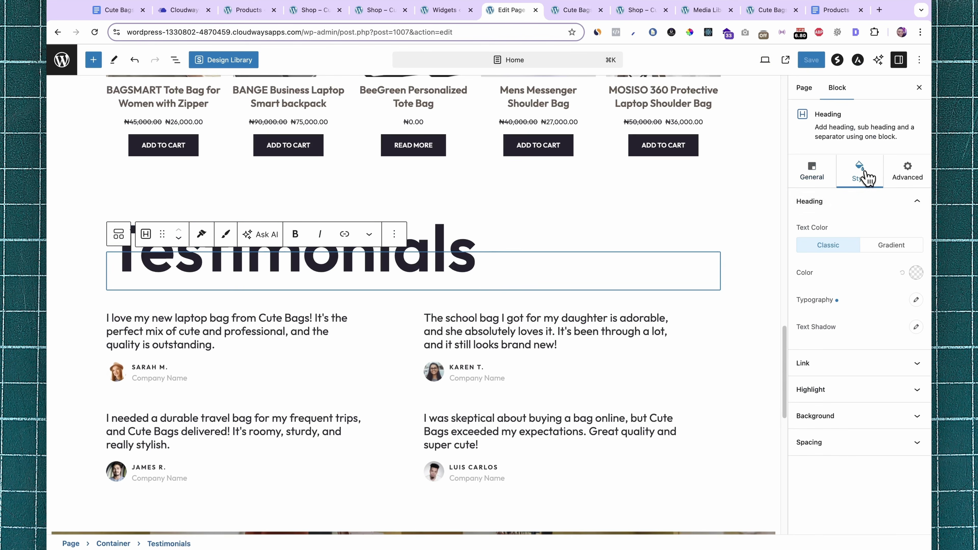
{"action": "left_click", "coordinate": [916, 300]}
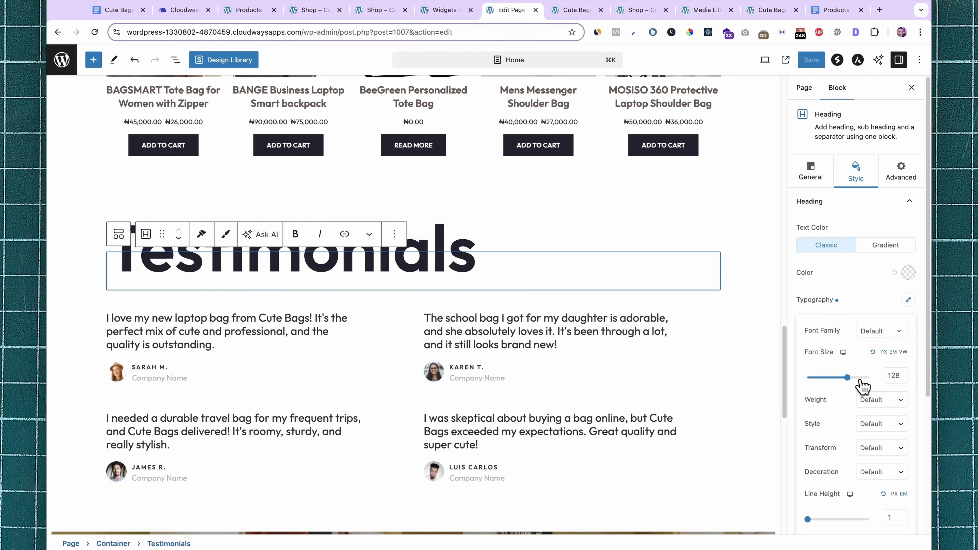
{"action": "left_click_drag", "start_coordinate": [849, 380], "coordinate": [840, 379]}
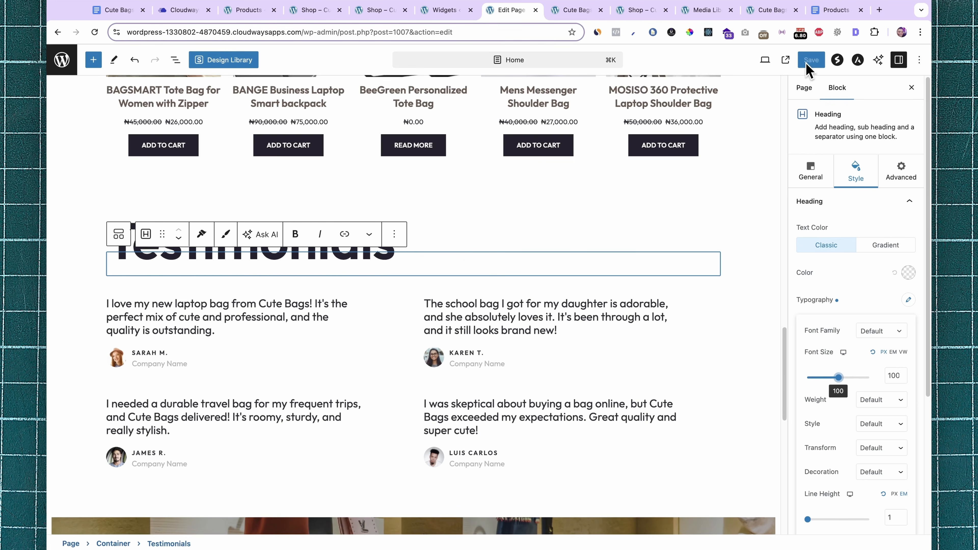
{"action": "left_click", "coordinate": [816, 147]}
- Enlarge the TOP SELLING PRODUCTS heading to size 30 and copy its style
{"action": "scroll", "coordinate": [671, 249], "scroll_direction": "up", "scroll_amount": 10}
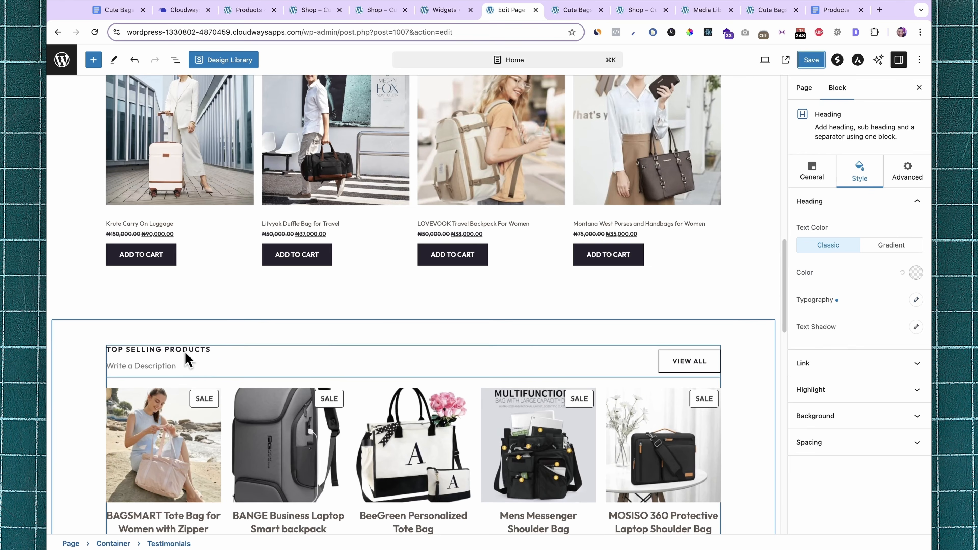
{"action": "left_click", "coordinate": [187, 352]}
{"action": "left_click", "coordinate": [855, 173]}
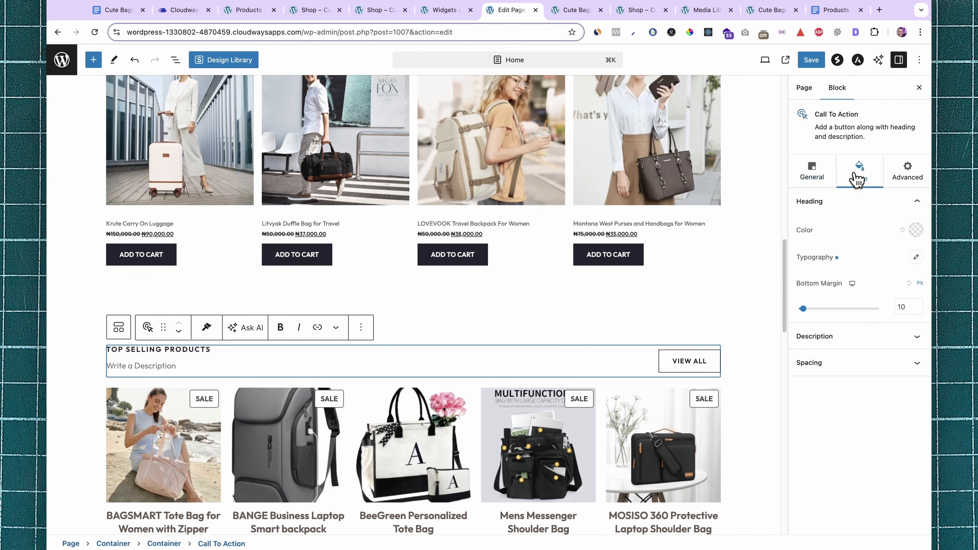
{"action": "left_click", "coordinate": [916, 258]}
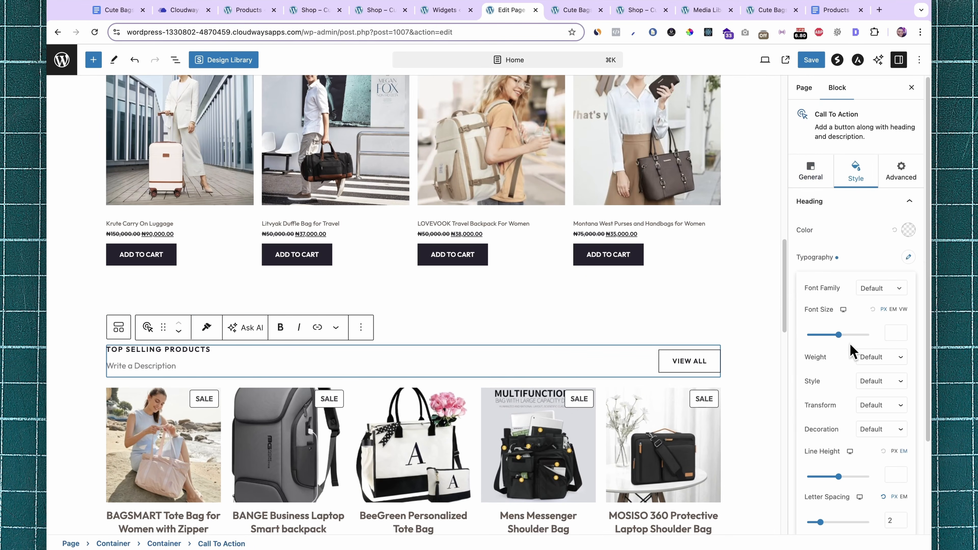
{"action": "left_click_drag", "start_coordinate": [839, 339], "coordinate": [819, 338]}
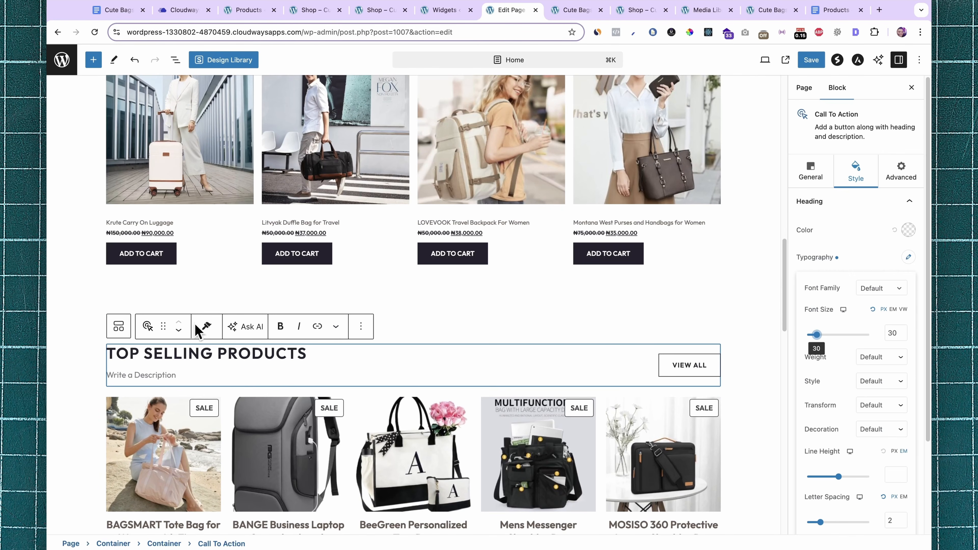
{"action": "left_click", "coordinate": [207, 327]}
{"action": "left_click", "coordinate": [210, 350]}
- Paste the copied heading style onto the FOR YOU heading
{"action": "scroll", "coordinate": [185, 362], "scroll_direction": "up", "scroll_amount": 10}
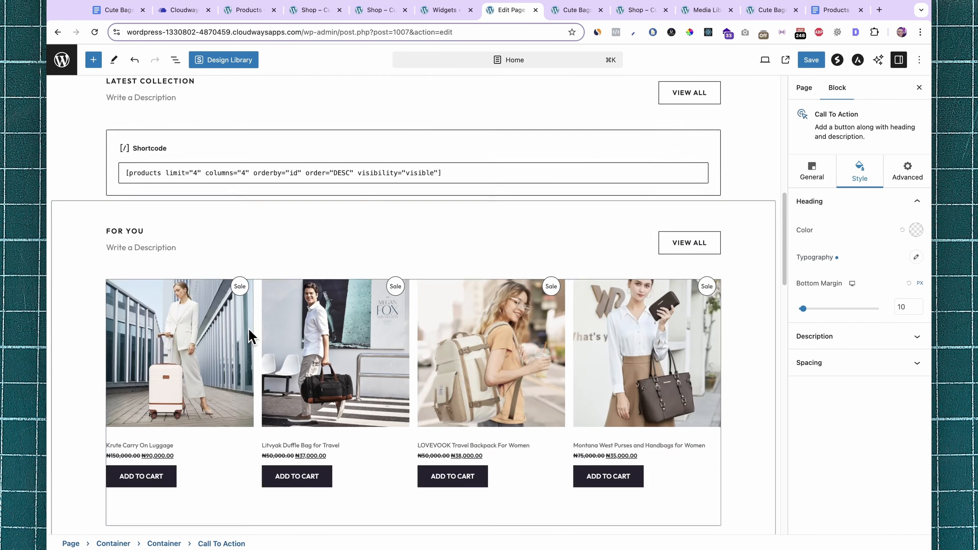
{"action": "scroll", "coordinate": [185, 362], "scroll_direction": "down", "scroll_amount": 1}
{"action": "left_click", "coordinate": [135, 265]}
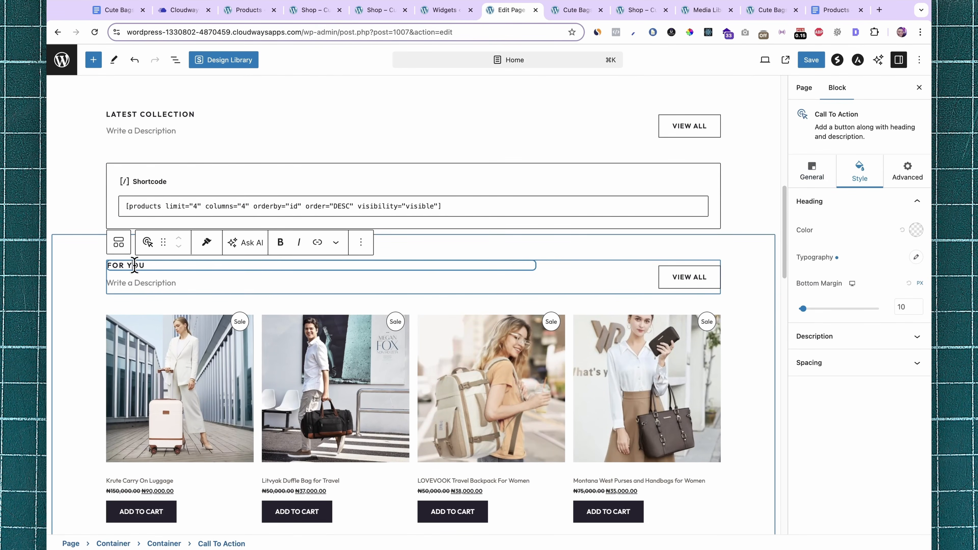
{"action": "double_click", "coordinate": [134, 265]}
{"action": "left_click", "coordinate": [207, 244]}
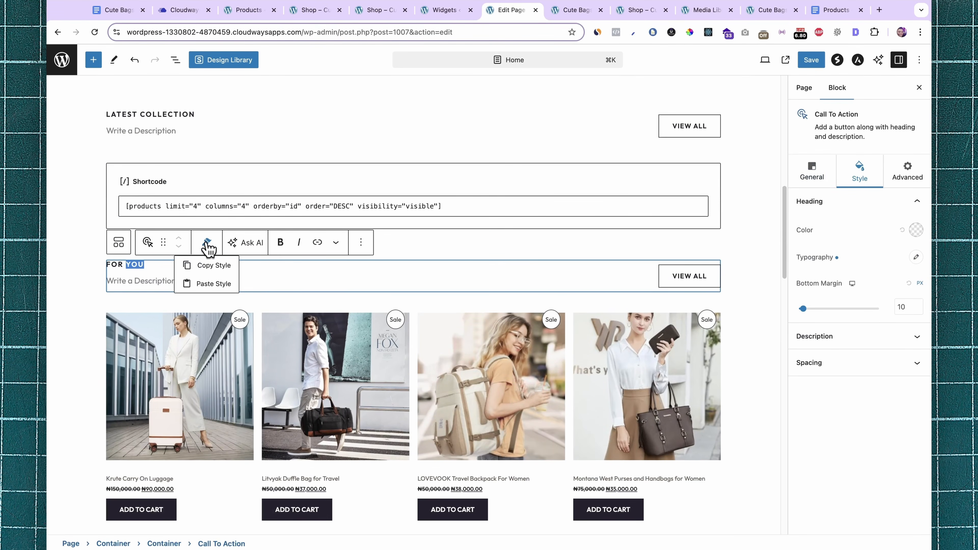
{"action": "left_click", "coordinate": [210, 285]}
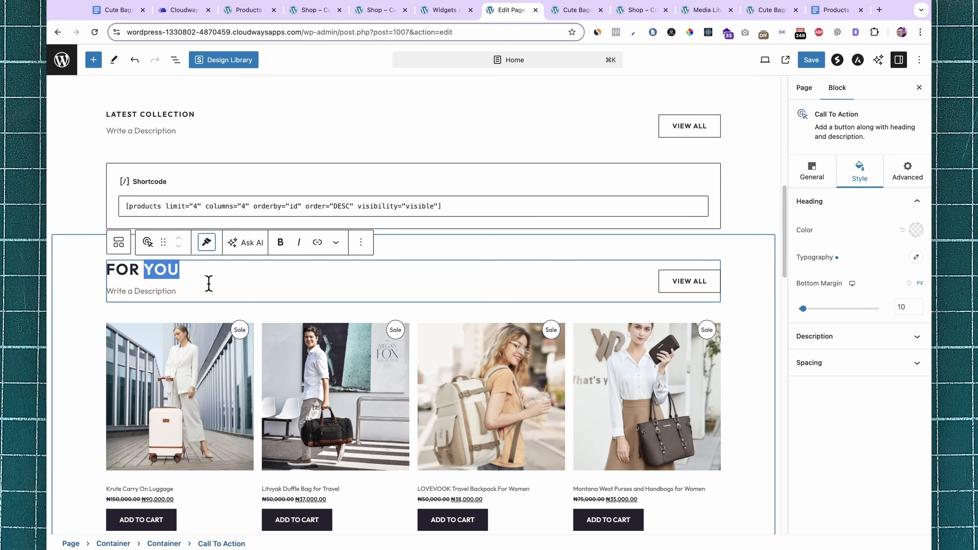
{"action": "left_click", "coordinate": [81, 293]}
- Paste the same heading style onto LATEST COLLECTION and save the page
{"action": "scroll", "coordinate": [166, 335], "scroll_direction": "down", "scroll_amount": 8}
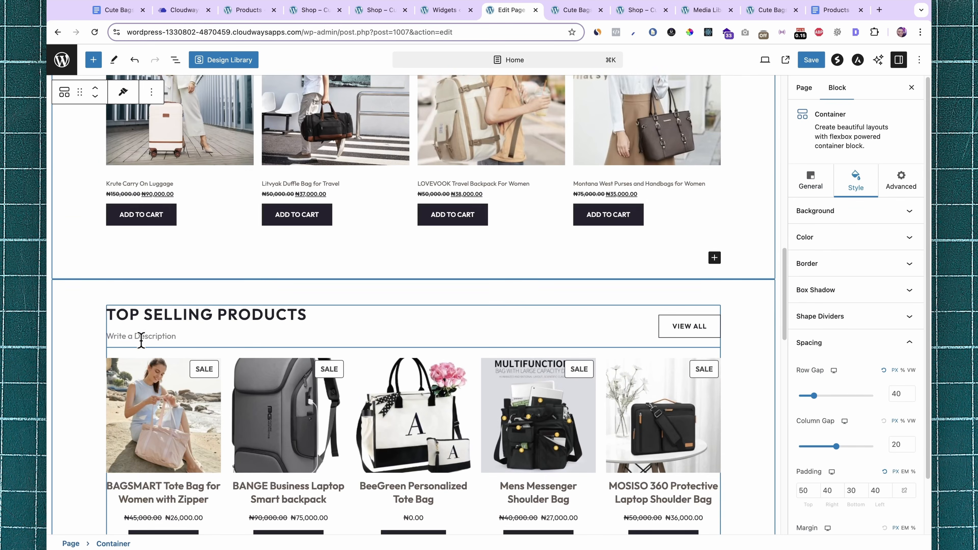
{"action": "scroll", "coordinate": [154, 331], "scroll_direction": "up", "scroll_amount": 3}
{"action": "scroll", "coordinate": [182, 320], "scroll_direction": "up", "scroll_amount": 8}
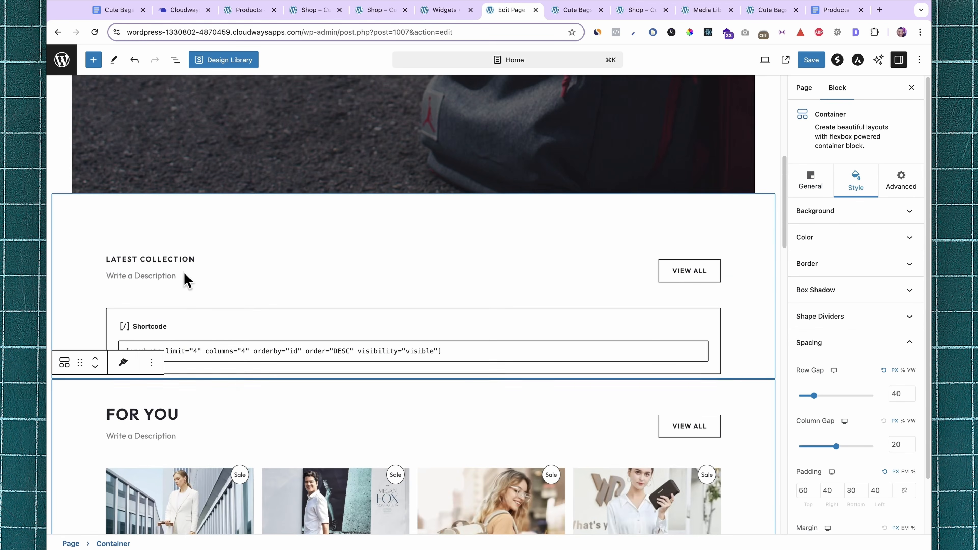
{"action": "left_click", "coordinate": [175, 257]}
{"action": "left_click", "coordinate": [202, 237]}
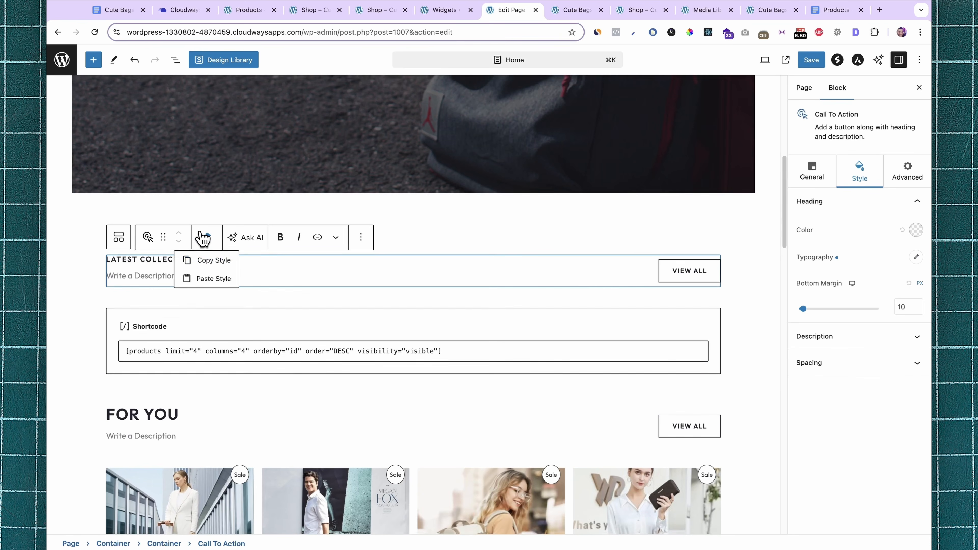
{"action": "left_click", "coordinate": [212, 279]}
{"action": "scroll", "coordinate": [236, 295], "scroll_direction": "down", "scroll_amount": 3}
{"action": "left_click", "coordinate": [811, 60]}
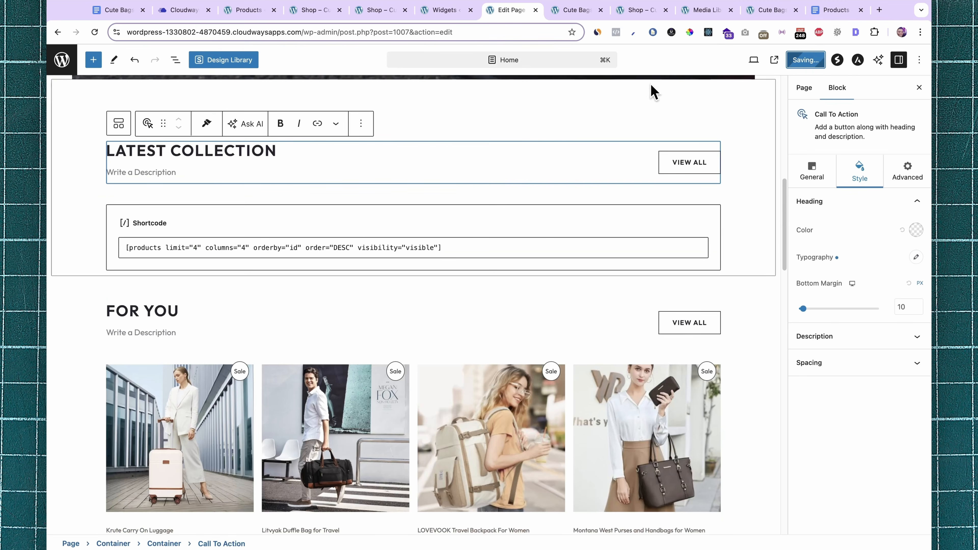
{"action": "left_click", "coordinate": [569, 11]}
{"action": "left_click", "coordinate": [95, 32]}
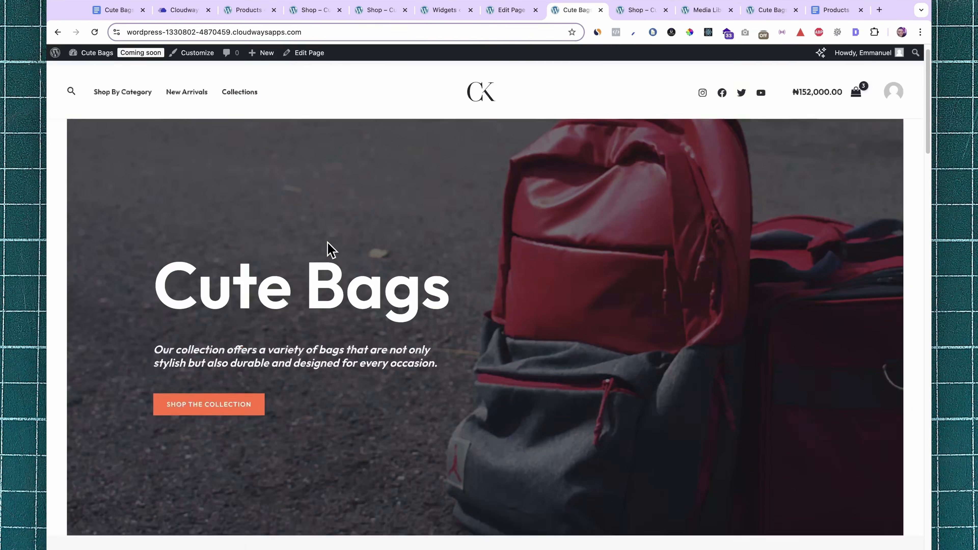
{"action": "scroll", "coordinate": [331, 251], "scroll_direction": "down", "scroll_amount": 9}
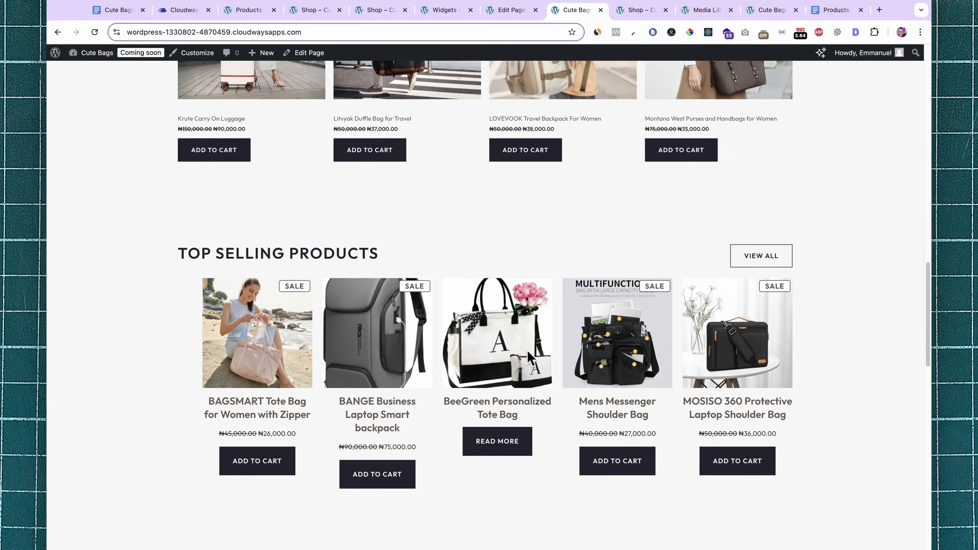
{"action": "left_click", "coordinate": [503, 6]}
{"action": "scroll", "coordinate": [456, 210], "scroll_direction": "down", "scroll_amount": 4}
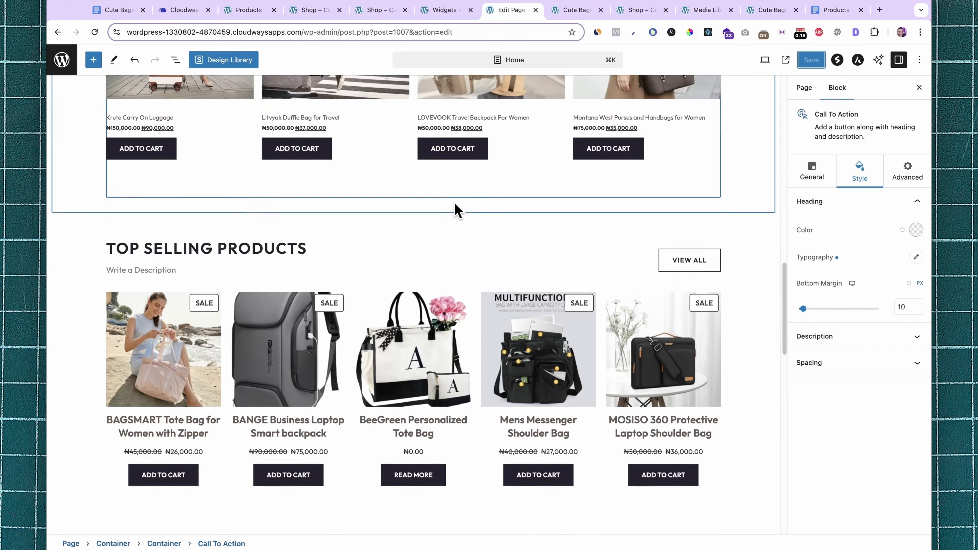
{"action": "scroll", "coordinate": [457, 210], "scroll_direction": "down", "scroll_amount": 3}
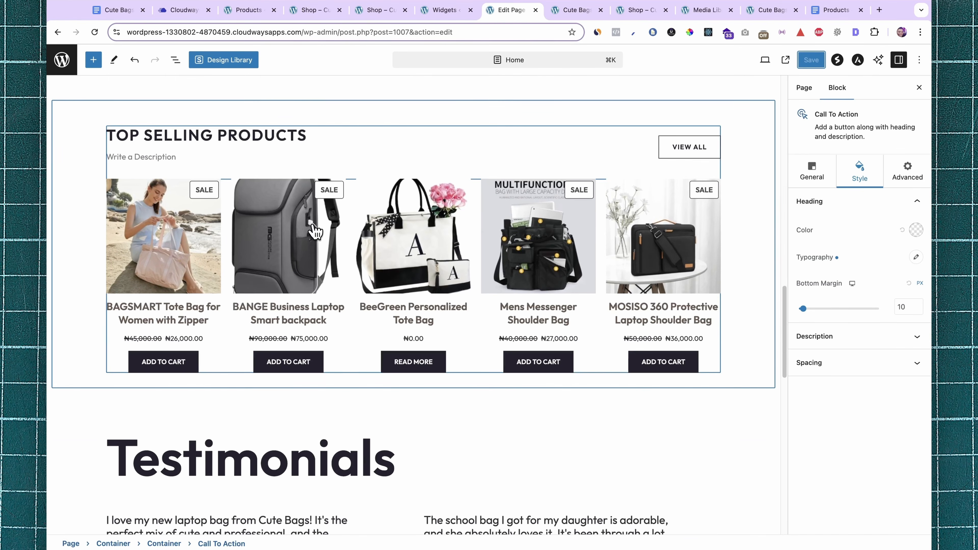
- Insert a Products by Category block showing the School Bags category
{"action": "left_click", "coordinate": [93, 59]}
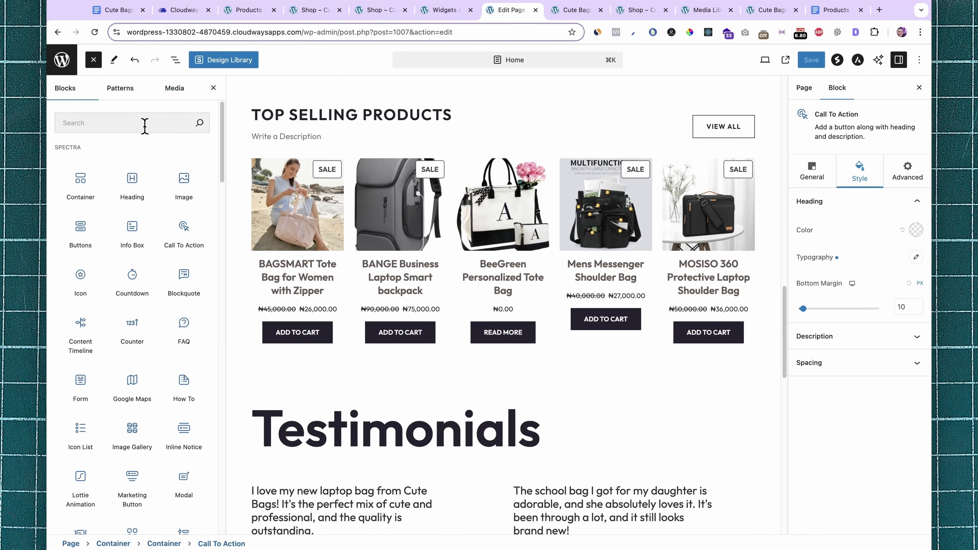
{"action": "left_click", "coordinate": [133, 123]}
{"action": "type", "text": "porud"}
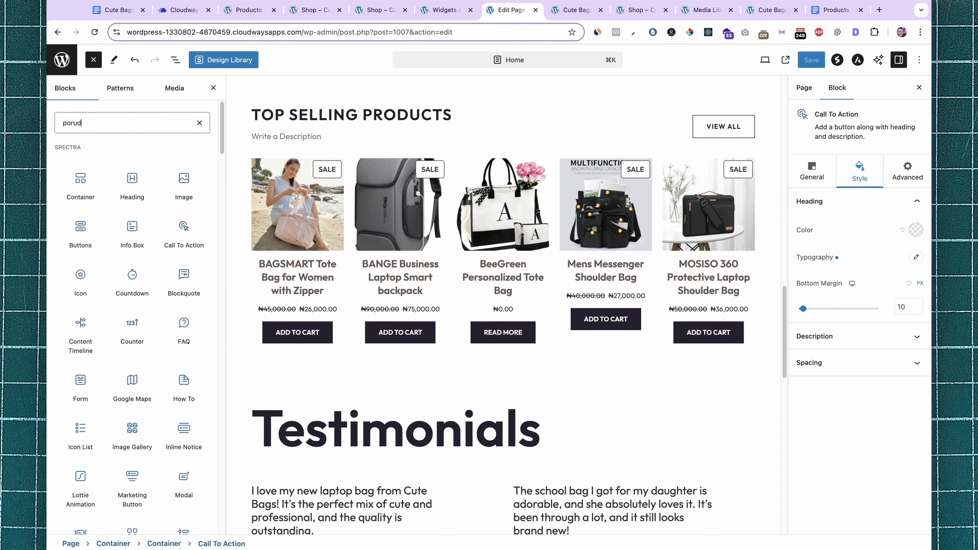
{"action": "type", "text": "tc"}
{"action": "type", "text": "ro"}
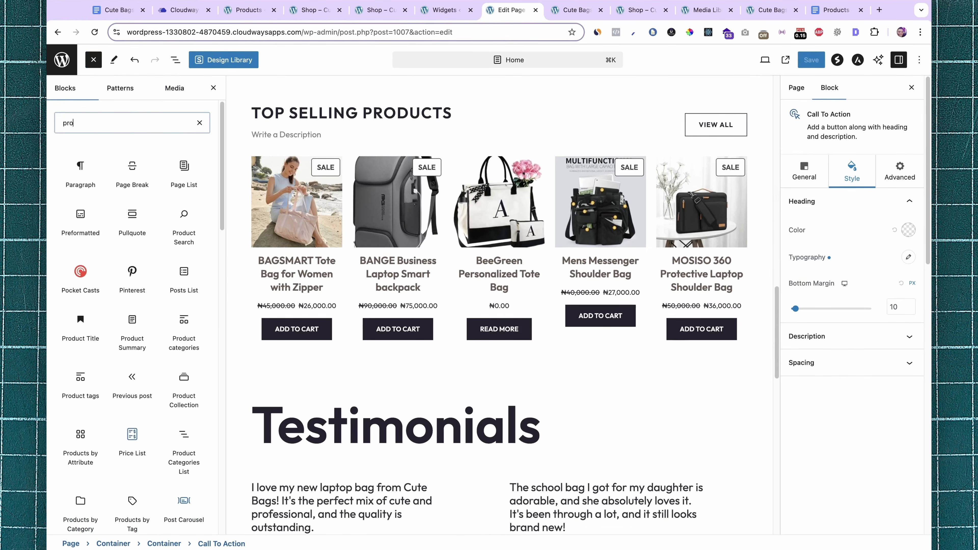
{"action": "type", "text": "ducts"}
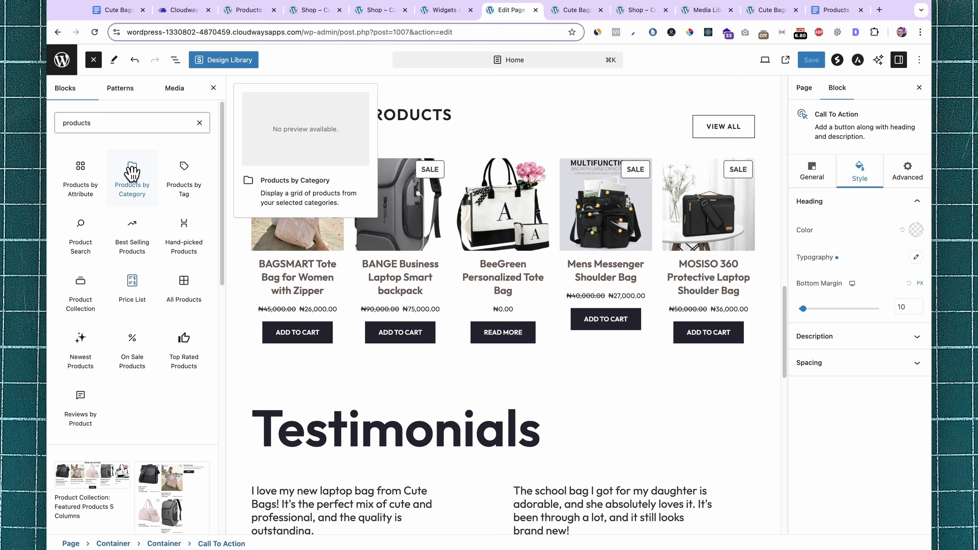
{"action": "left_click_drag", "start_coordinate": [132, 178], "coordinate": [411, 148]}
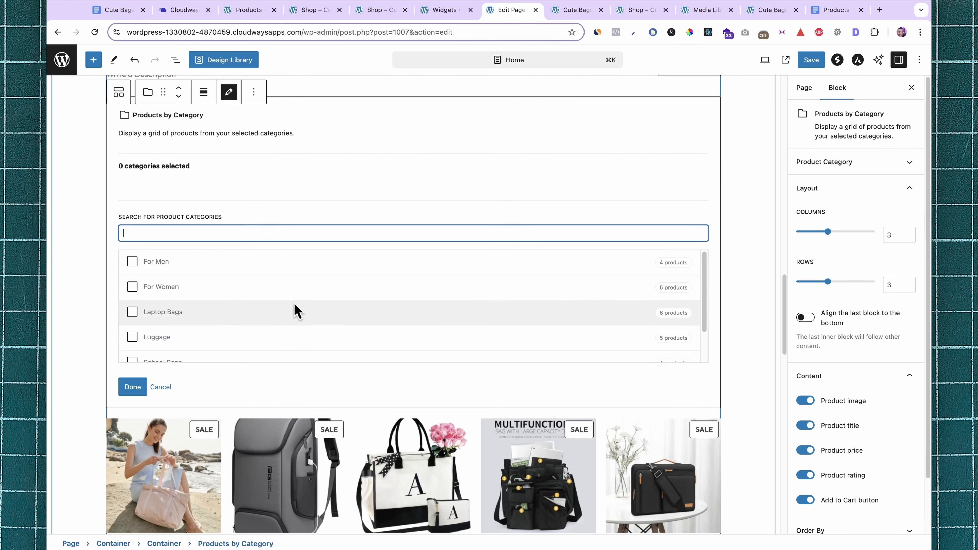
{"action": "scroll", "coordinate": [297, 310], "scroll_direction": "down", "scroll_amount": 1}
{"action": "left_click", "coordinate": [131, 324]}
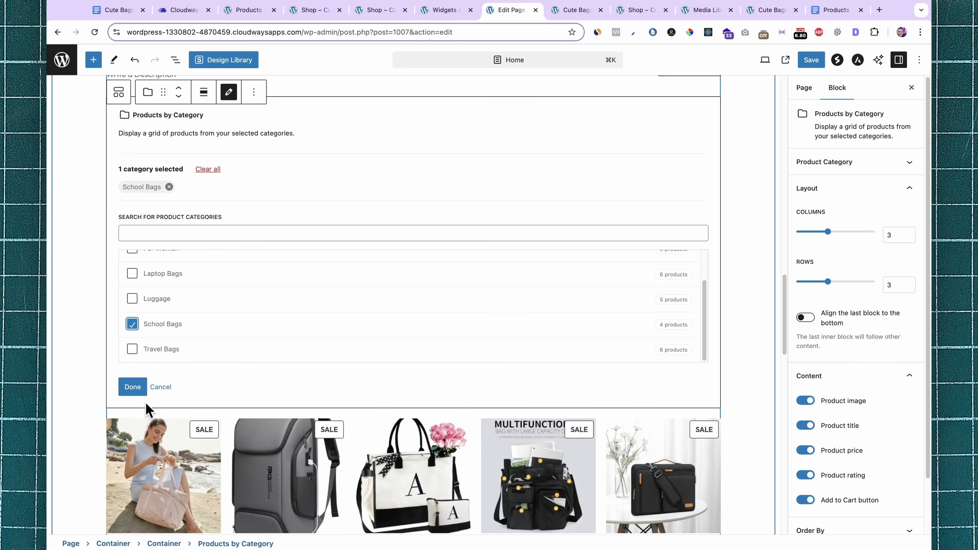
{"action": "left_click", "coordinate": [132, 387]}
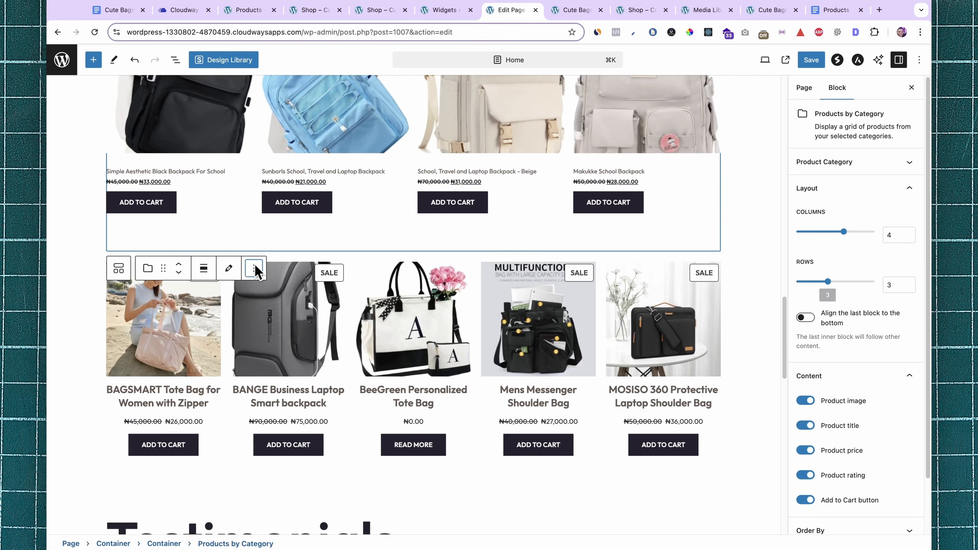
- Delete the old featured product grid from the section
{"action": "left_click", "coordinate": [254, 267]}
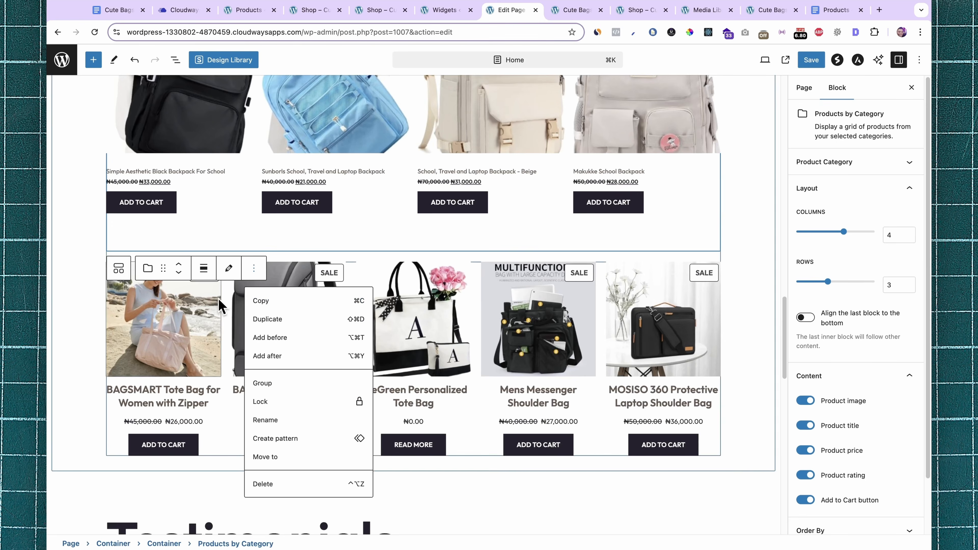
{"action": "left_click", "coordinate": [234, 295]}
{"action": "left_click", "coordinate": [230, 285]}
{"action": "left_click", "coordinate": [229, 246]}
{"action": "left_click", "coordinate": [238, 469]}
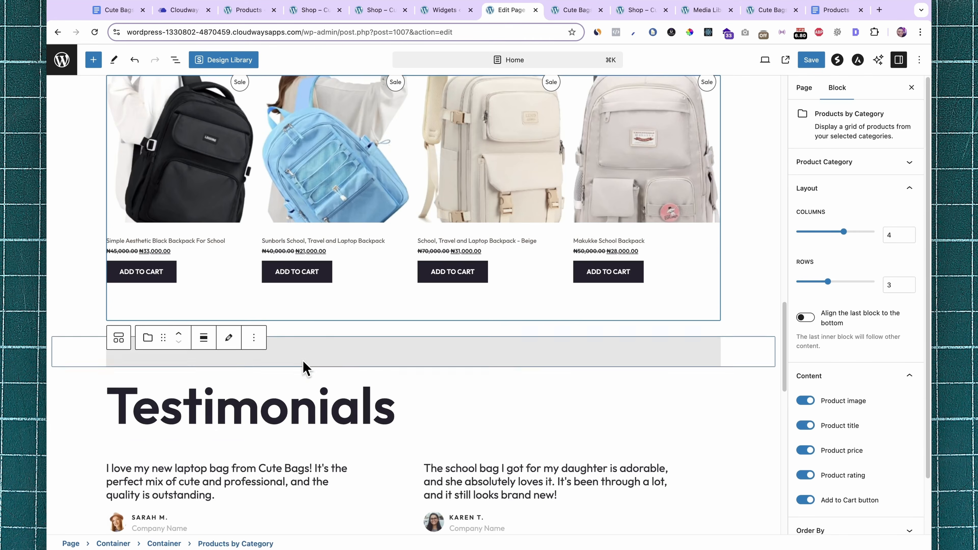
- Retitle the TOP SELLING PRODUCTS heading to BACK TO SCHOOL, save, and view the live homepage
{"action": "scroll", "coordinate": [306, 366], "scroll_direction": "up", "scroll_amount": 5}
{"action": "triple_click", "coordinate": [163, 212]}
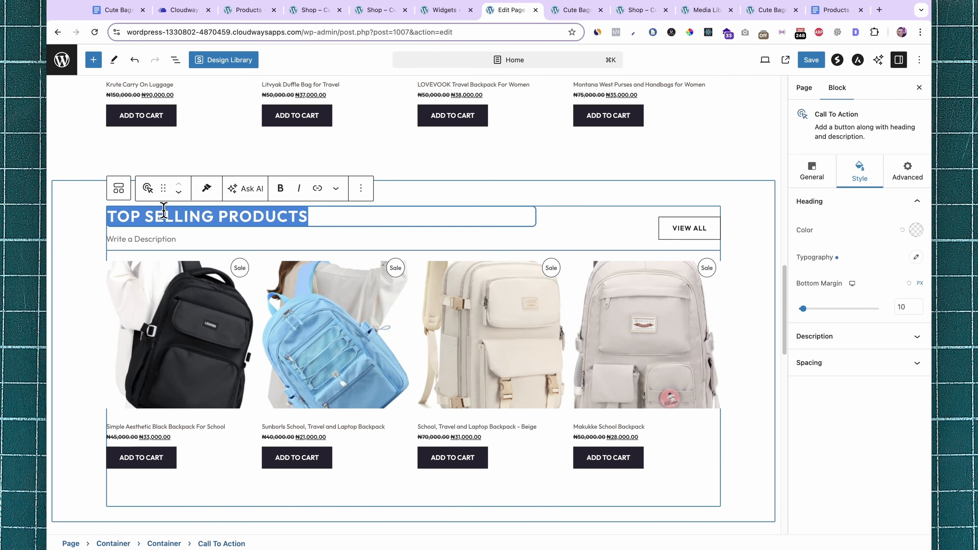
{"action": "type", "text": "BACK TO S"}
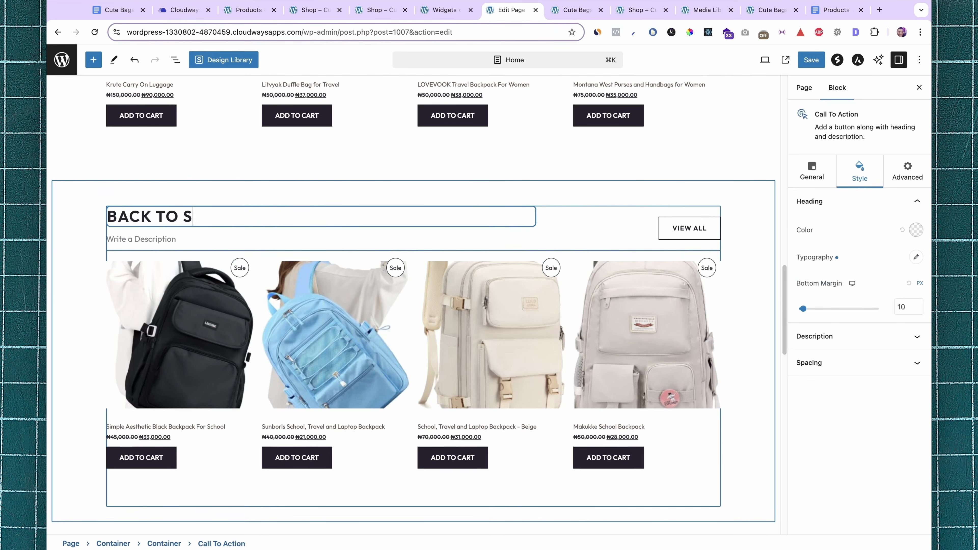
{"action": "type", "text": "CHOOL"}
{"action": "left_click", "coordinate": [812, 60]}
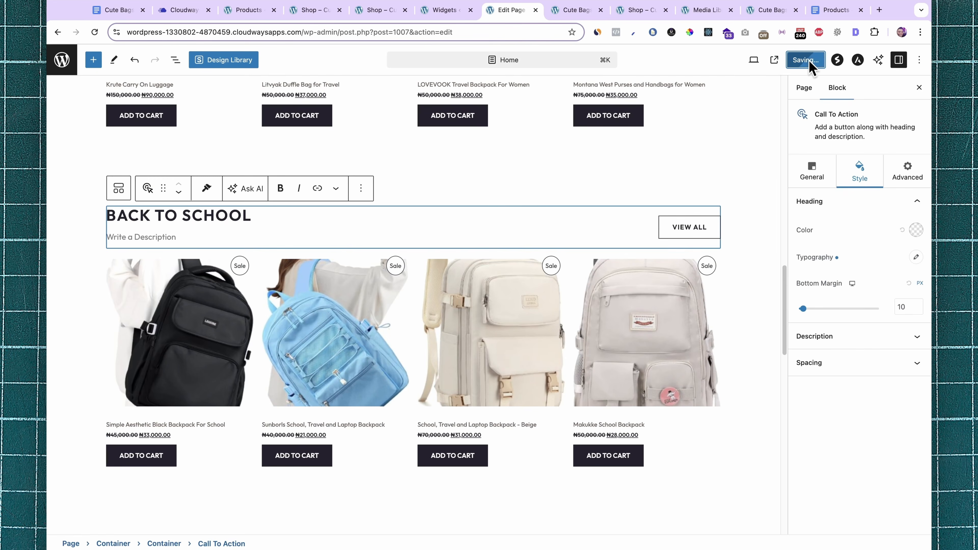
{"action": "left_click", "coordinate": [577, 11]}
{"action": "left_click", "coordinate": [93, 33]}
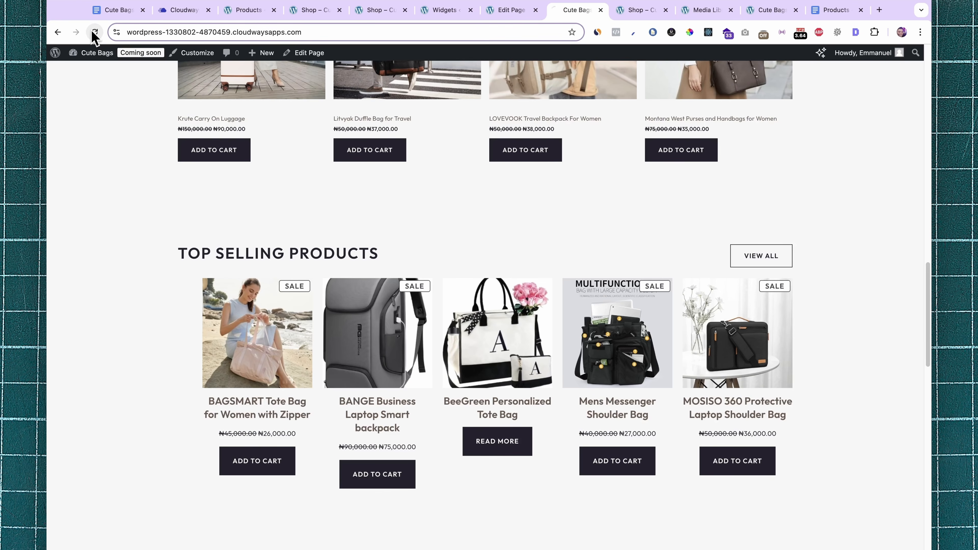
{"action": "scroll", "coordinate": [448, 219], "scroll_direction": "down", "scroll_amount": 2}
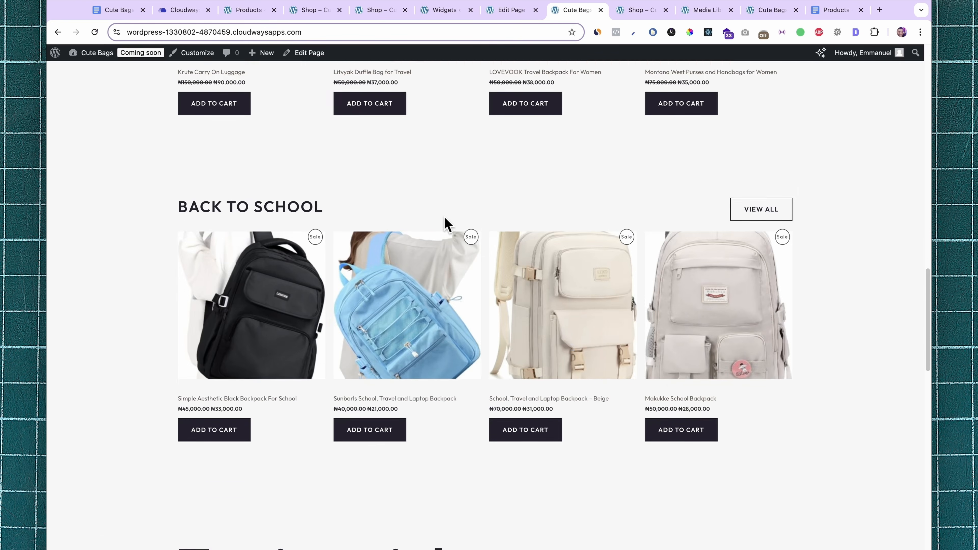
{"action": "scroll", "coordinate": [433, 178], "scroll_direction": "up", "scroll_amount": 15}
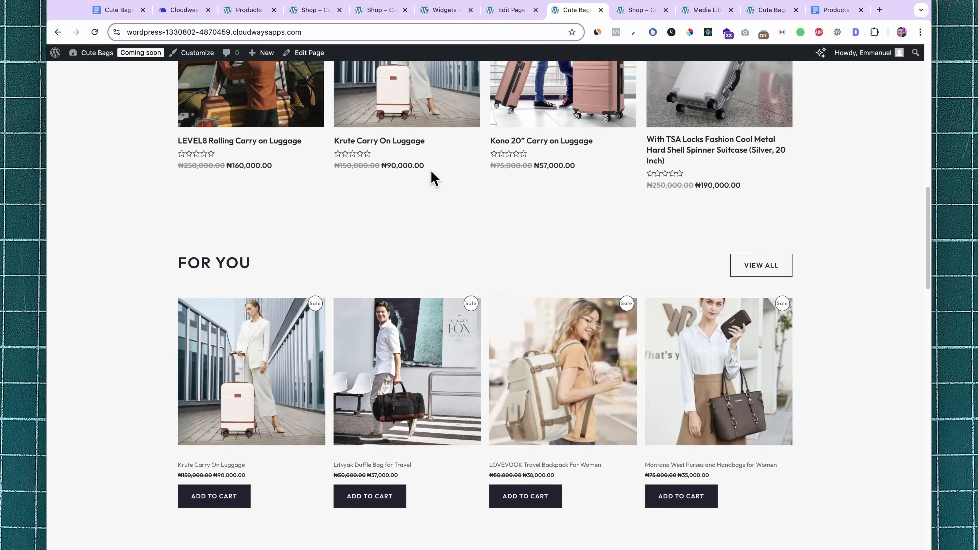
{"action": "scroll", "coordinate": [431, 175], "scroll_direction": "down", "scroll_amount": 20}
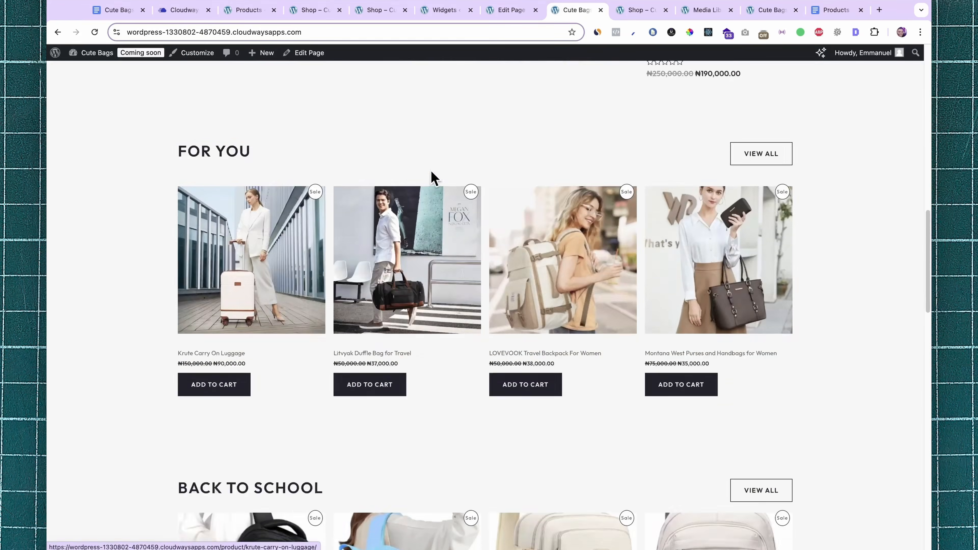
{"action": "scroll", "coordinate": [477, 293], "scroll_direction": "down", "scroll_amount": 8}
{"action": "scroll", "coordinate": [478, 293], "scroll_direction": "up", "scroll_amount": 14}
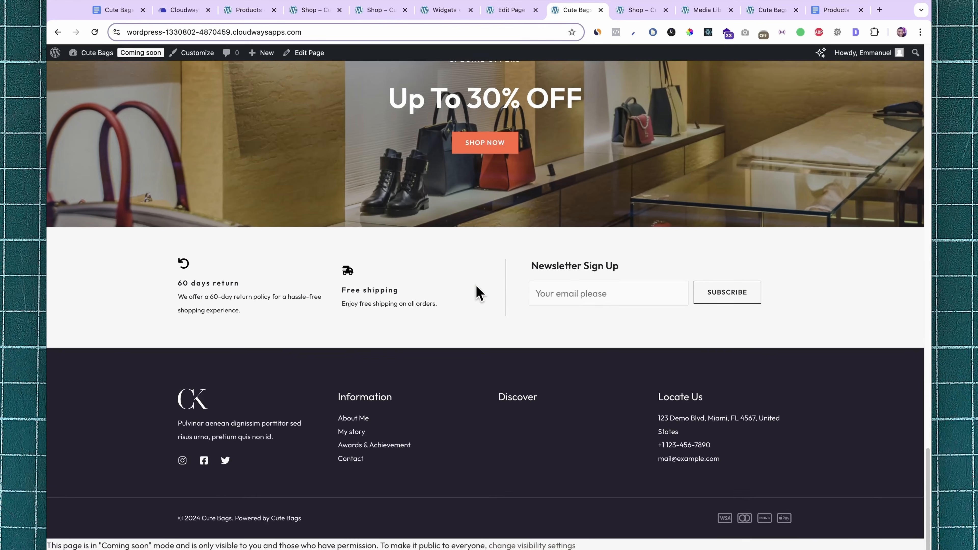
{"action": "scroll", "coordinate": [478, 293], "scroll_direction": "up", "scroll_amount": 15}
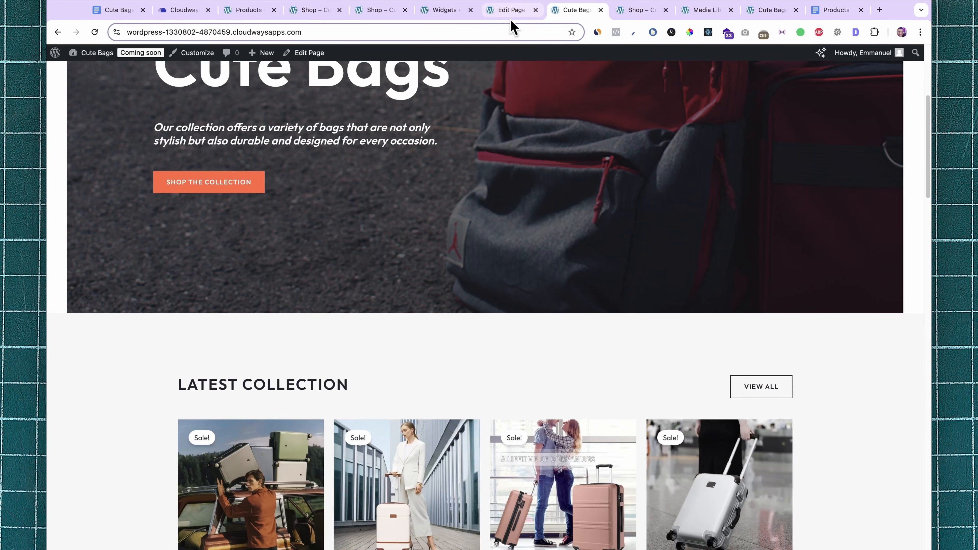
{"action": "left_click", "coordinate": [512, 10]}
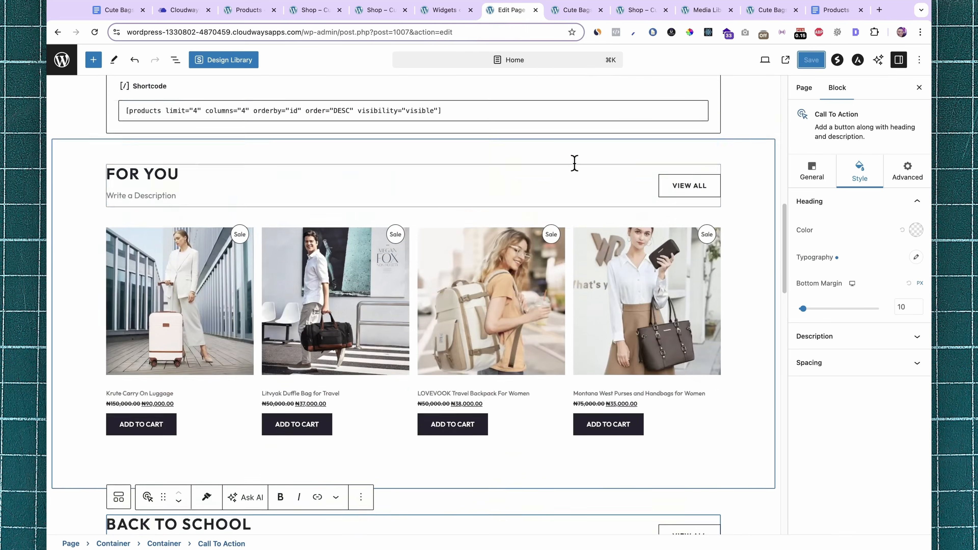
{"action": "scroll", "coordinate": [575, 163], "scroll_direction": "up", "scroll_amount": 10}
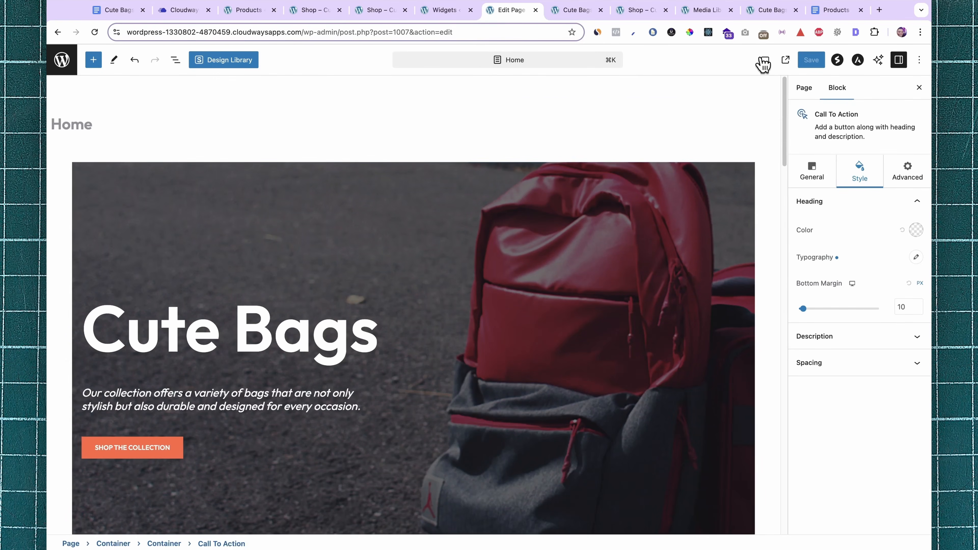
{"action": "left_click", "coordinate": [764, 60]}
- Preview the Home page at tablet size
{"action": "left_click", "coordinate": [698, 109]}
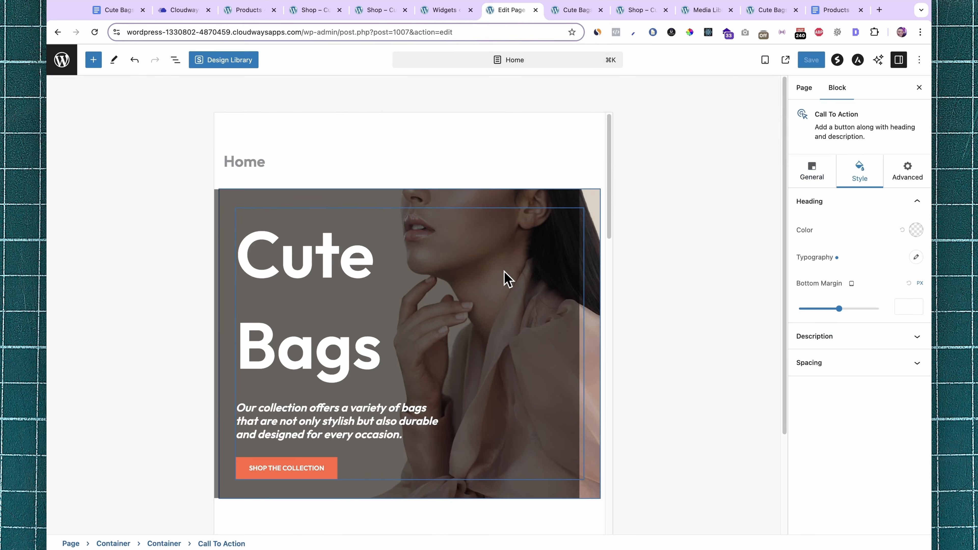
{"action": "scroll", "coordinate": [546, 332], "scroll_direction": "down", "scroll_amount": 20}
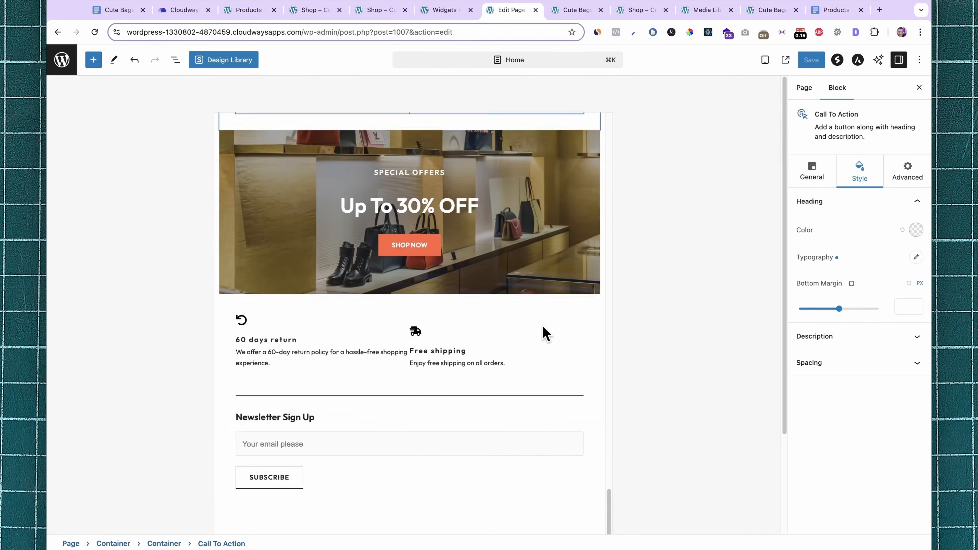
{"action": "scroll", "coordinate": [546, 332], "scroll_direction": "up", "scroll_amount": 20}
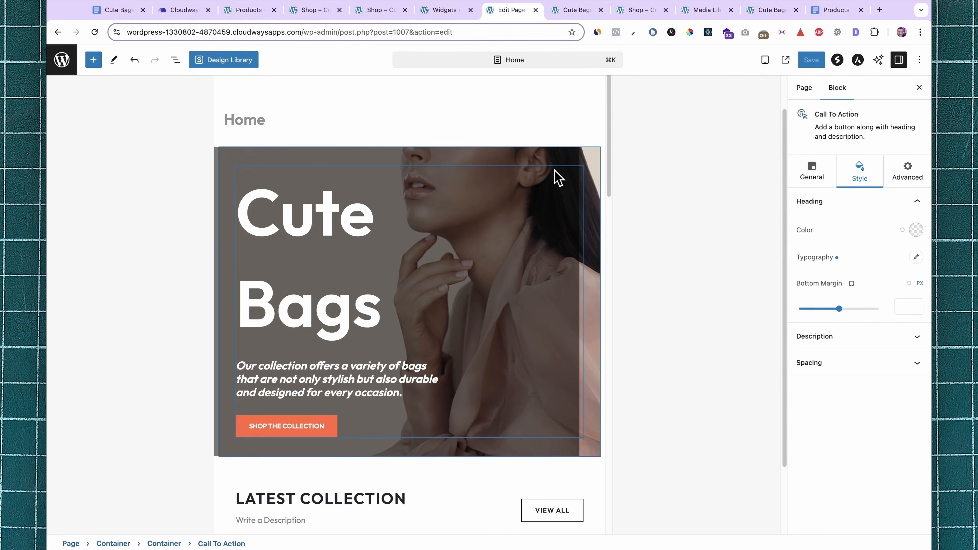
- Set the hero container's background image to 4.png and bring up the device preview choices
{"action": "left_click", "coordinate": [586, 165]}
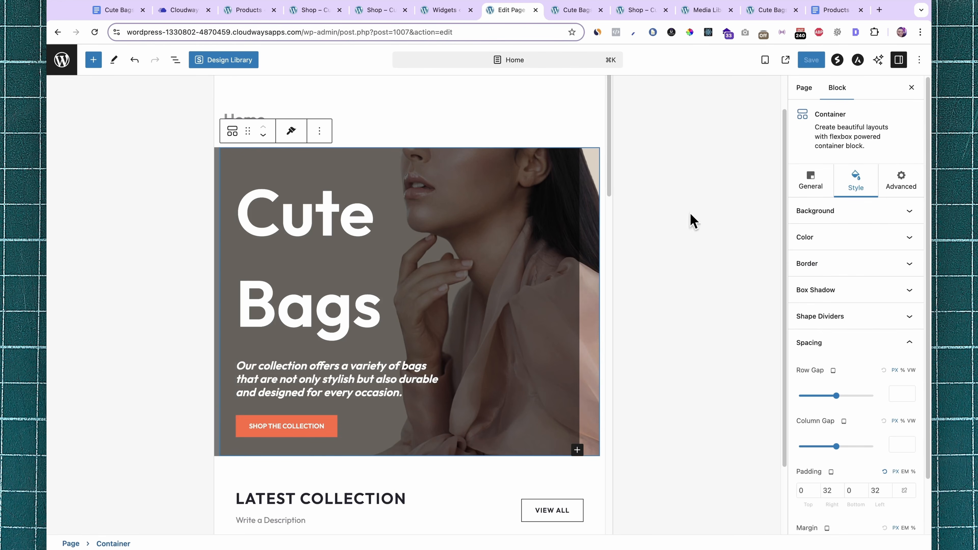
{"action": "left_click", "coordinate": [834, 215]}
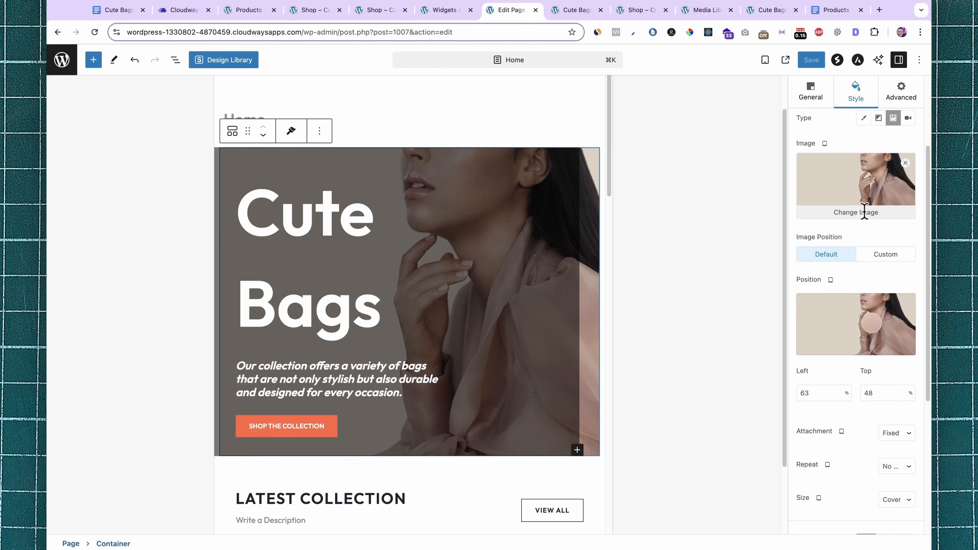
{"action": "left_click", "coordinate": [864, 211]}
{"action": "left_click", "coordinate": [890, 523]}
{"action": "scroll", "coordinate": [515, 420], "scroll_direction": "down", "scroll_amount": 10}
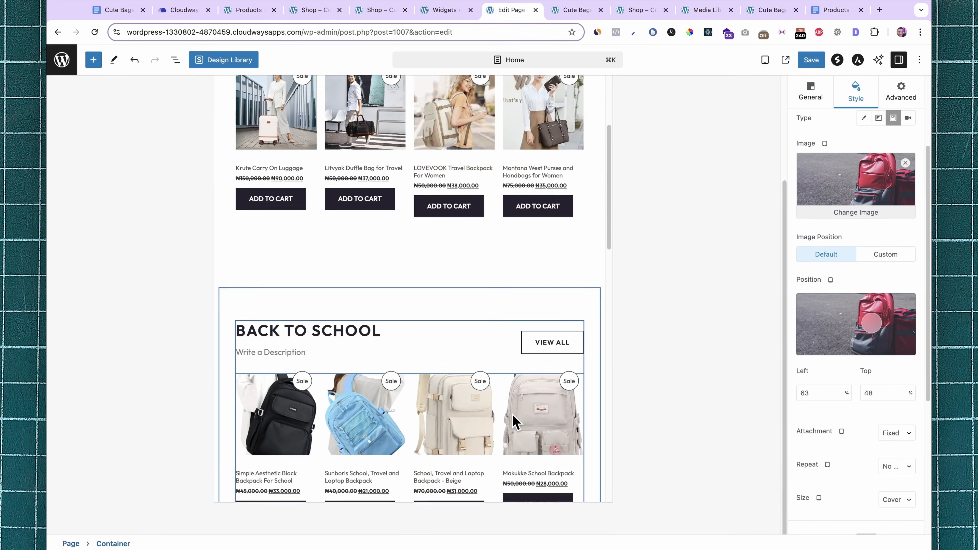
{"action": "scroll", "coordinate": [514, 420], "scroll_direction": "down", "scroll_amount": 15}
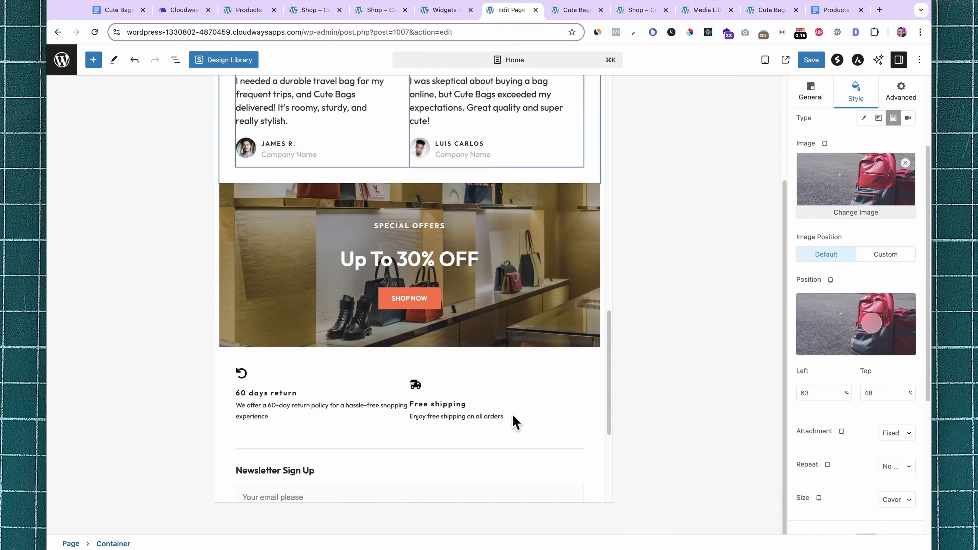
{"action": "scroll", "coordinate": [516, 422], "scroll_direction": "up", "scroll_amount": 20}
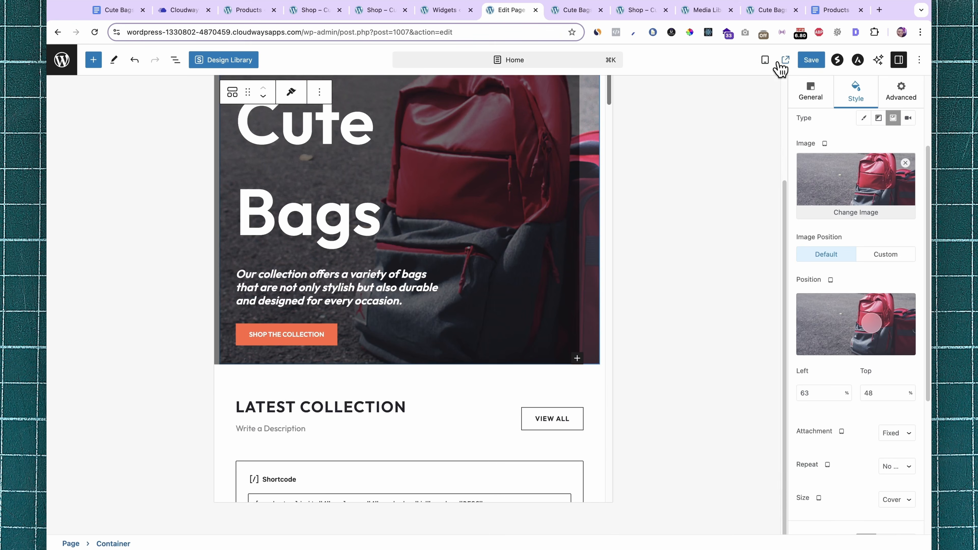
{"action": "left_click", "coordinate": [764, 61]}
- In mobile preview, set the Cute Bags hero prefix font size to 50
{"action": "left_click", "coordinate": [670, 125]}
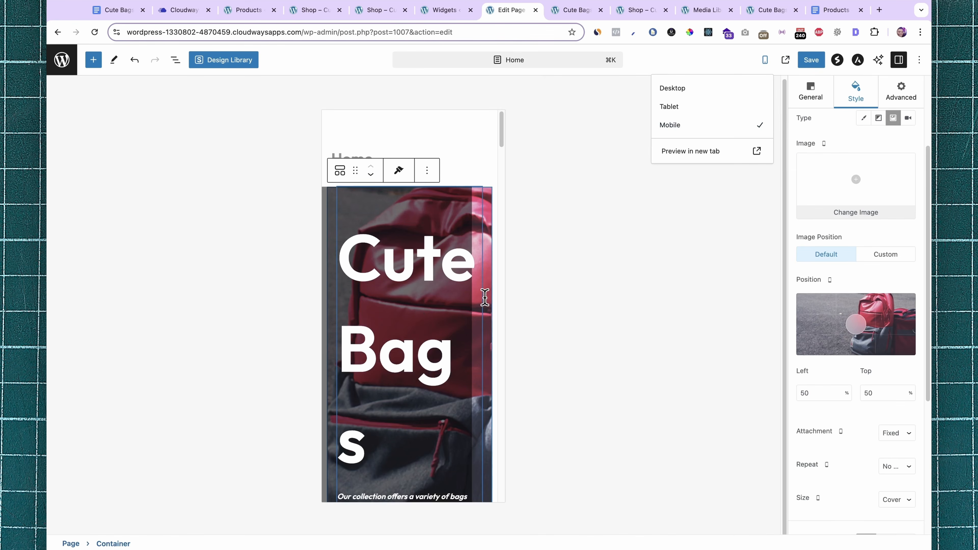
{"action": "scroll", "coordinate": [420, 322], "scroll_direction": "down", "scroll_amount": 2}
{"action": "triple_click", "coordinate": [404, 319]}
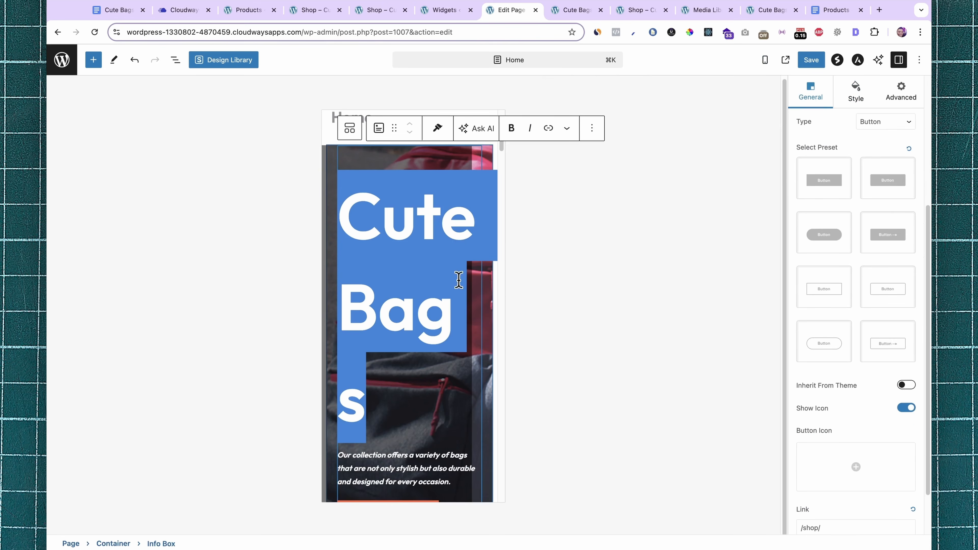
{"action": "left_click", "coordinate": [451, 277]}
{"action": "triple_click", "coordinate": [392, 239]}
{"action": "scroll", "coordinate": [813, 247], "scroll_direction": "up", "scroll_amount": 5}
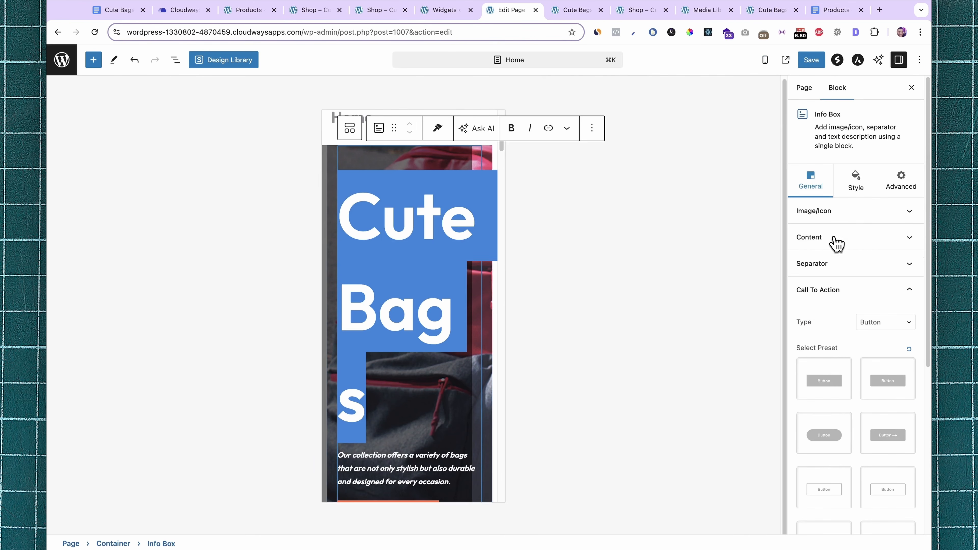
{"action": "left_click", "coordinate": [860, 178]}
{"action": "left_click", "coordinate": [836, 203]}
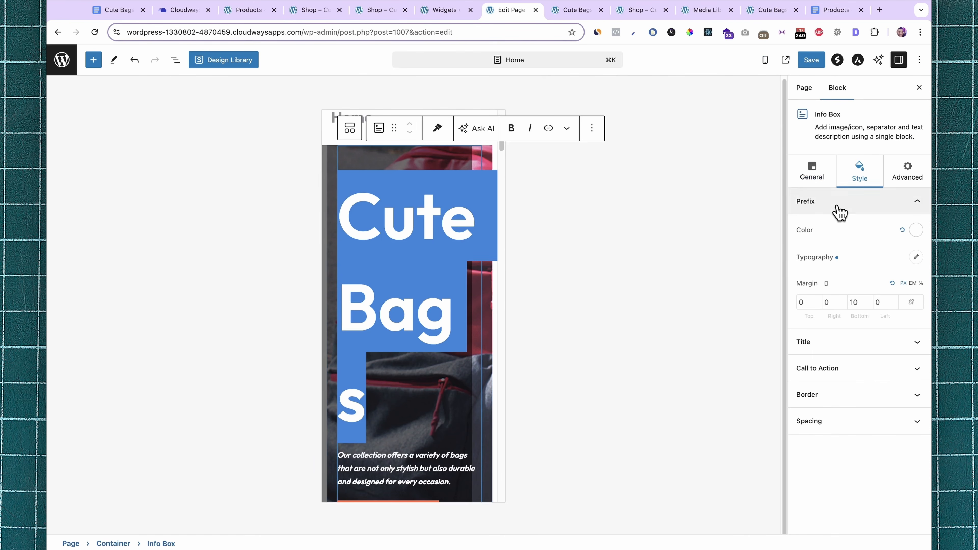
{"action": "left_click", "coordinate": [913, 258]}
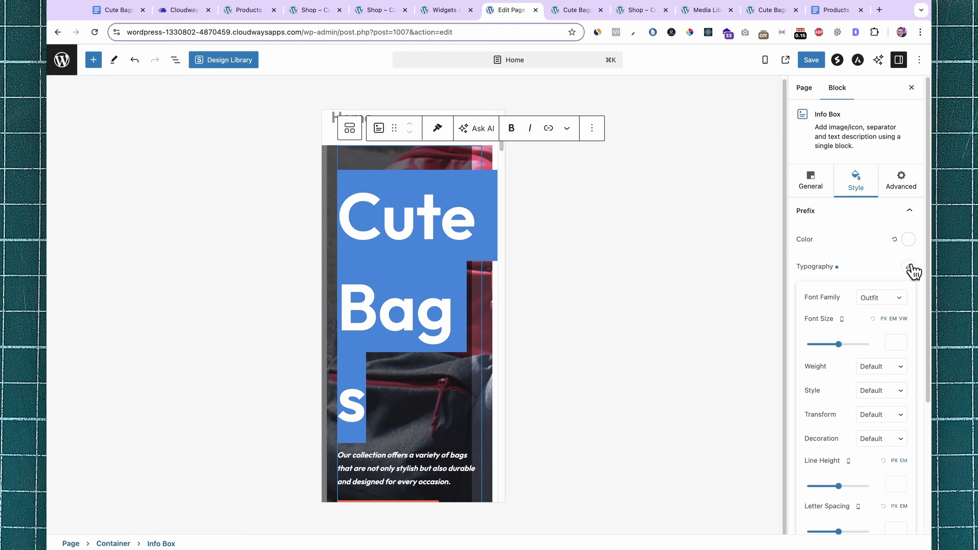
{"action": "scroll", "coordinate": [893, 345], "scroll_direction": "down", "scroll_amount": 3}
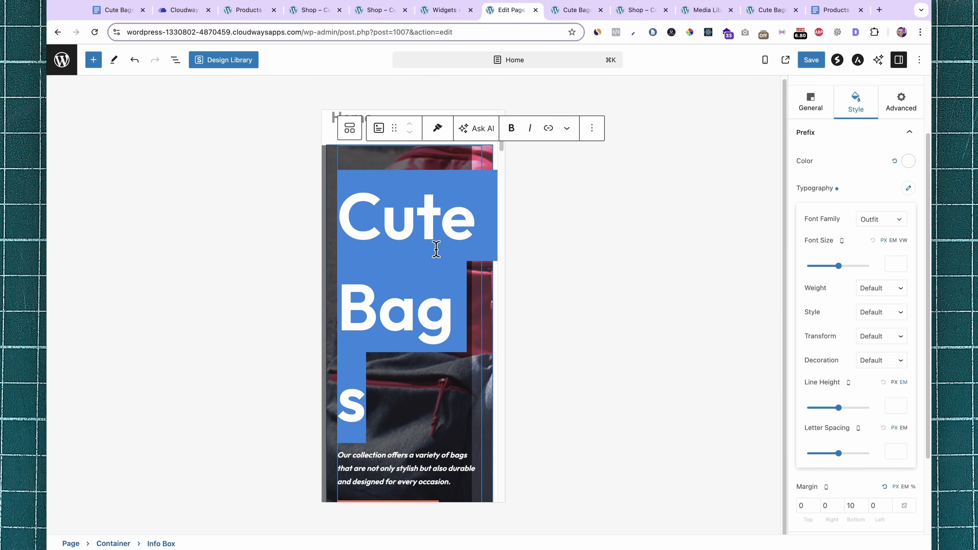
{"action": "left_click_drag", "start_coordinate": [842, 268], "coordinate": [823, 267]}
{"action": "scroll", "coordinate": [394, 218], "scroll_direction": "down", "scroll_amount": 8}
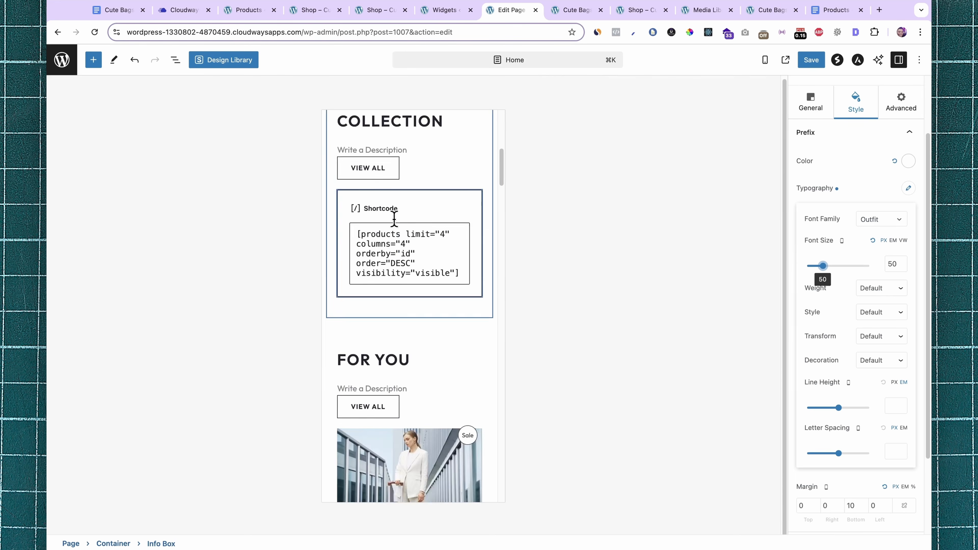
- Reduce the LATEST COLLECTION heading font size for mobile
{"action": "scroll", "coordinate": [394, 216], "scroll_direction": "up", "scroll_amount": 2}
{"action": "double_click", "coordinate": [376, 174]}
{"action": "triple_click", "coordinate": [376, 174]}
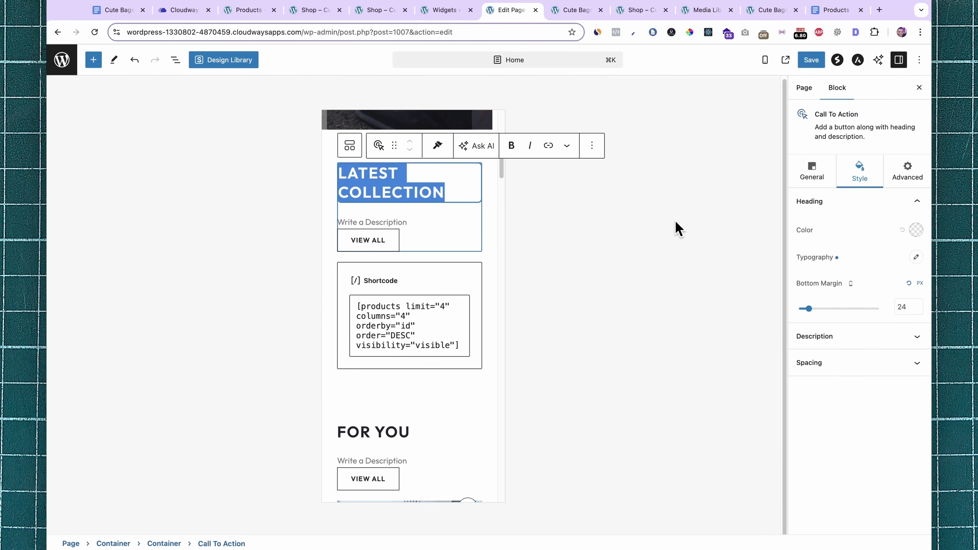
{"action": "left_click", "coordinate": [419, 192]}
{"action": "left_click", "coordinate": [915, 258]}
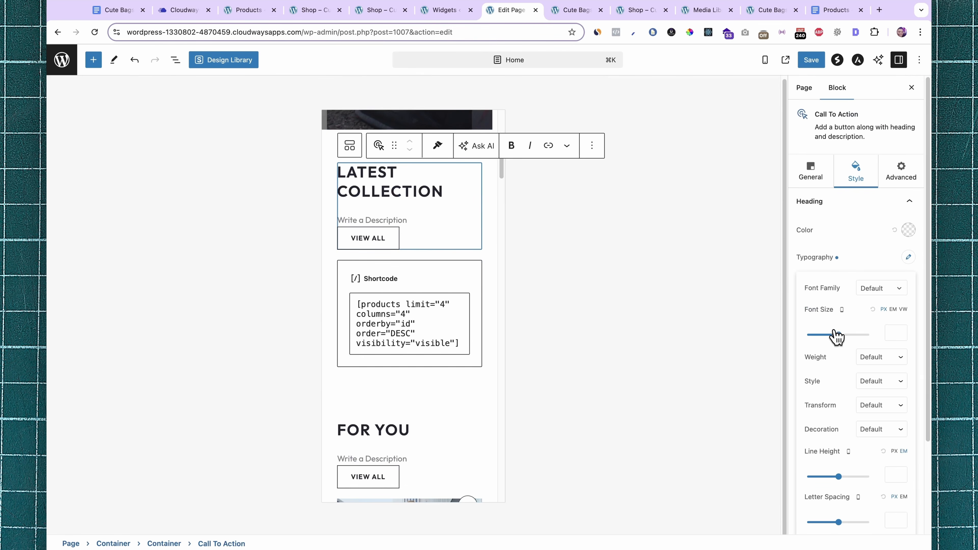
{"action": "left_click_drag", "start_coordinate": [837, 335], "coordinate": [813, 336]}
{"action": "scroll", "coordinate": [386, 347], "scroll_direction": "down", "scroll_amount": 3}
- Shrink the FOR YOU heading to about 30 and reduce the BACK TO SCHOOL heading size
{"action": "left_click", "coordinate": [386, 341]}
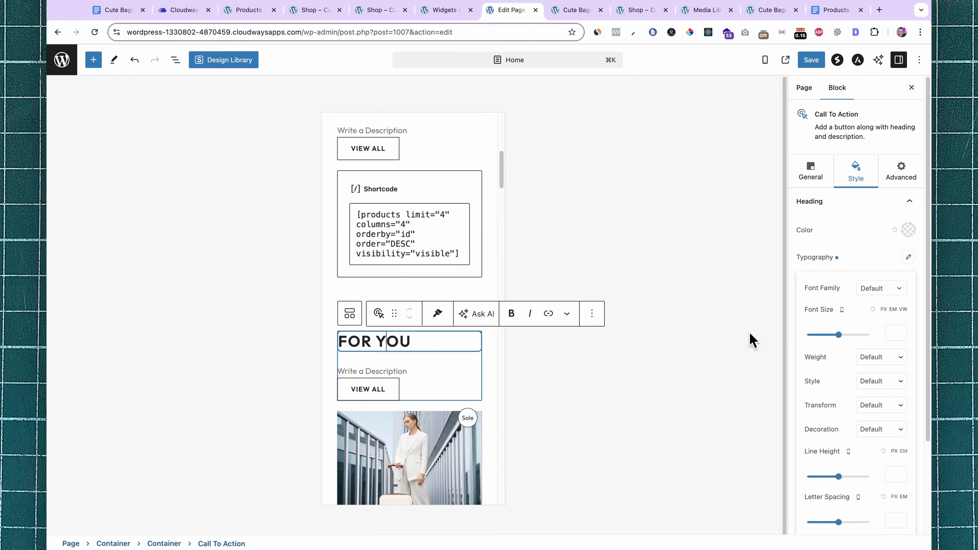
{"action": "left_click_drag", "start_coordinate": [839, 335], "coordinate": [819, 339]}
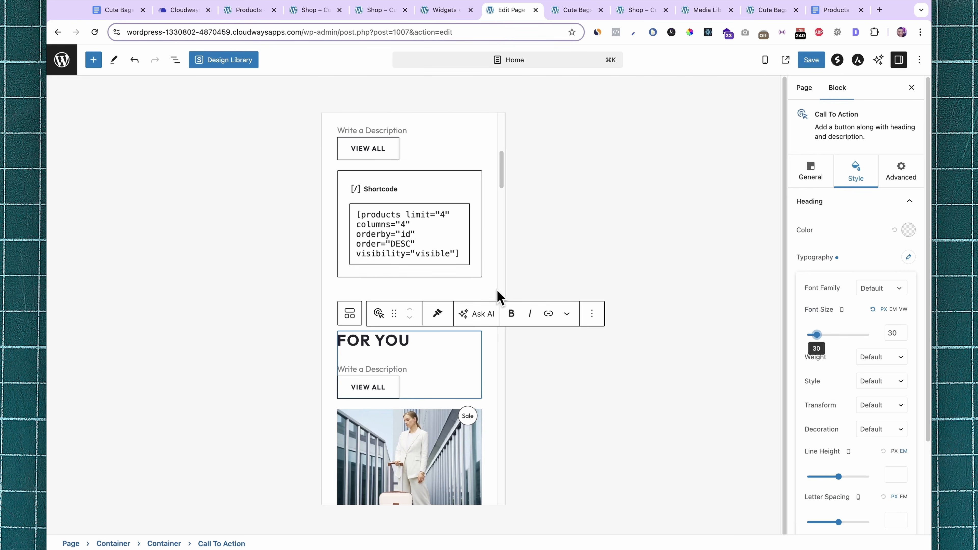
{"action": "scroll", "coordinate": [498, 300], "scroll_direction": "up", "scroll_amount": 5}
{"action": "scroll", "coordinate": [401, 277], "scroll_direction": "down", "scroll_amount": 20}
{"action": "left_click", "coordinate": [377, 281]}
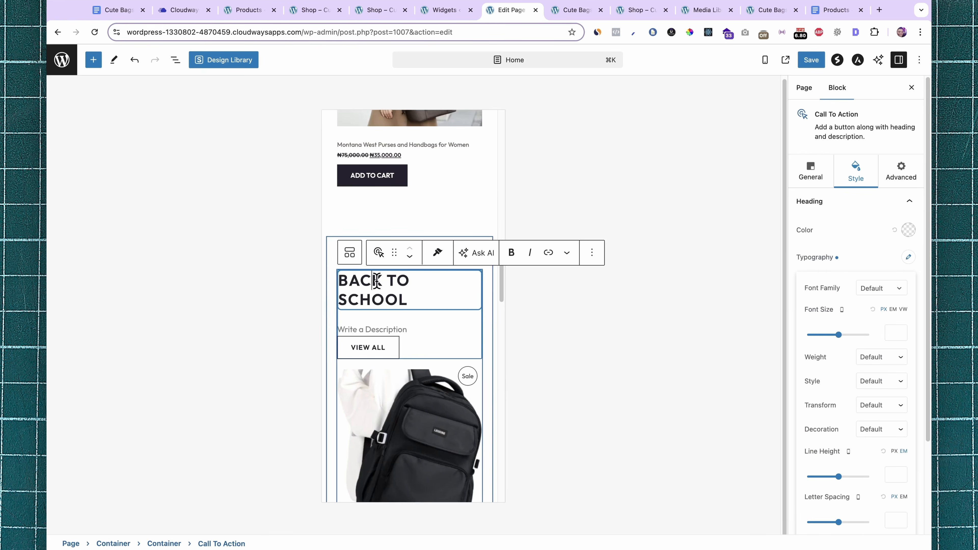
{"action": "left_click_drag", "start_coordinate": [832, 335], "coordinate": [812, 339]}
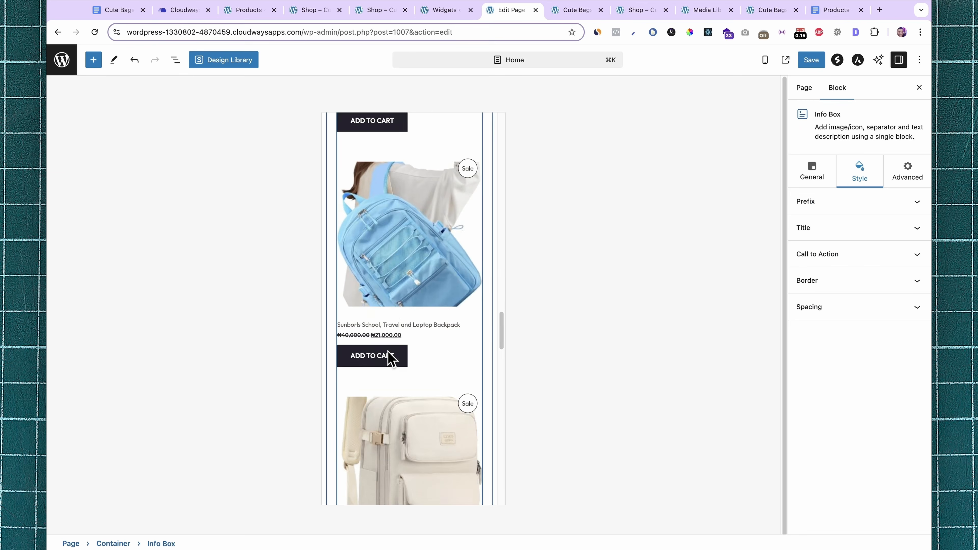
{"action": "scroll", "coordinate": [389, 356], "scroll_direction": "up", "scroll_amount": 15}
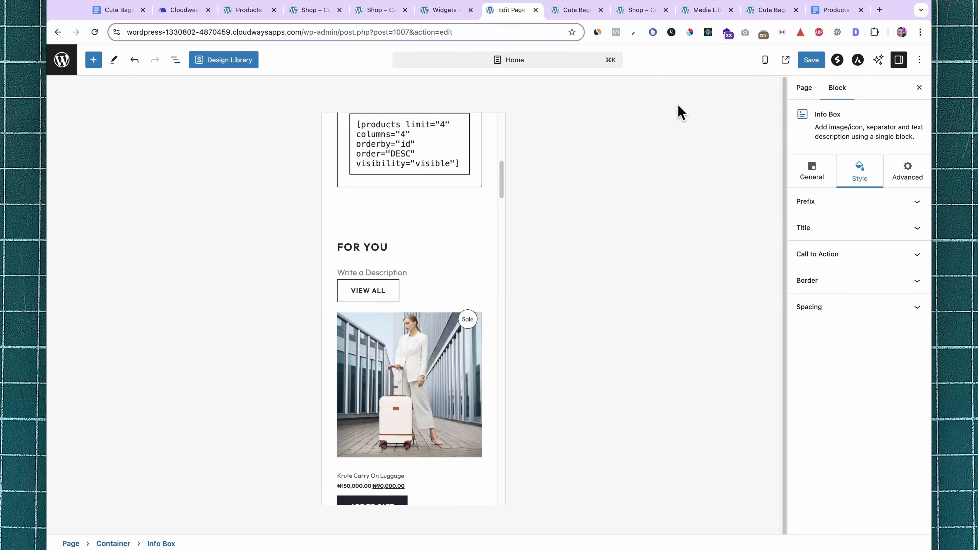
{"action": "scroll", "coordinate": [368, 351], "scroll_direction": "up", "scroll_amount": 8}
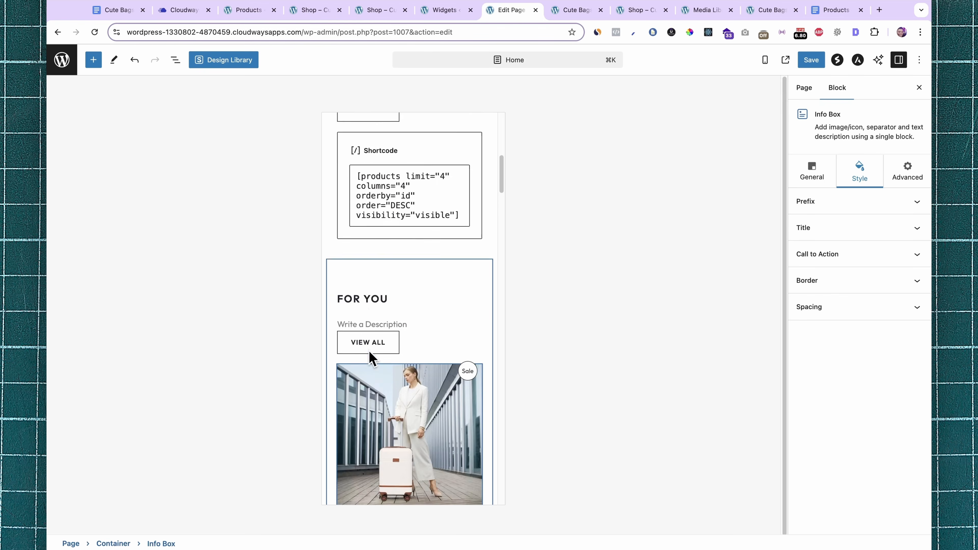
{"action": "scroll", "coordinate": [369, 351], "scroll_direction": "up", "scroll_amount": 5}
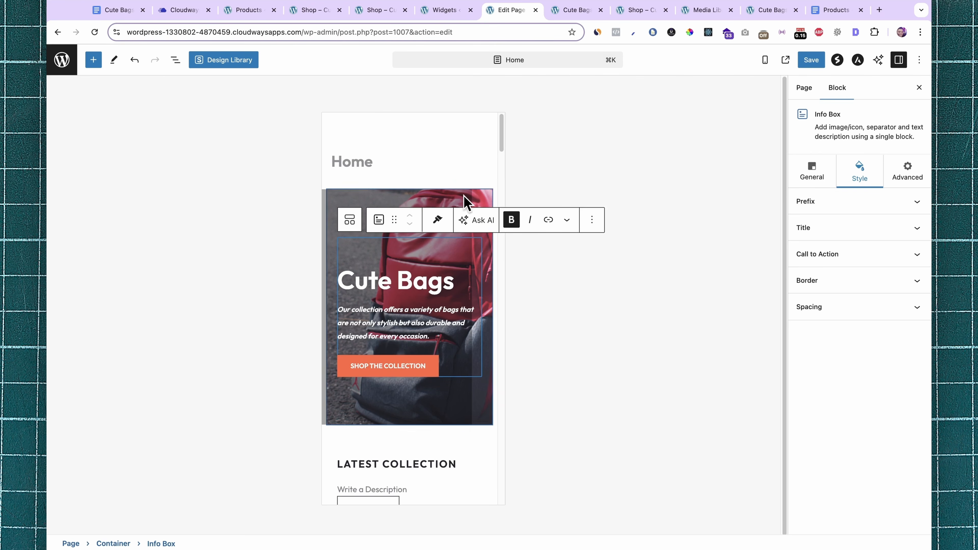
- Switch the editor back to Desktop preview and view the live Cute Bags storefront
{"action": "left_click", "coordinate": [764, 61]}
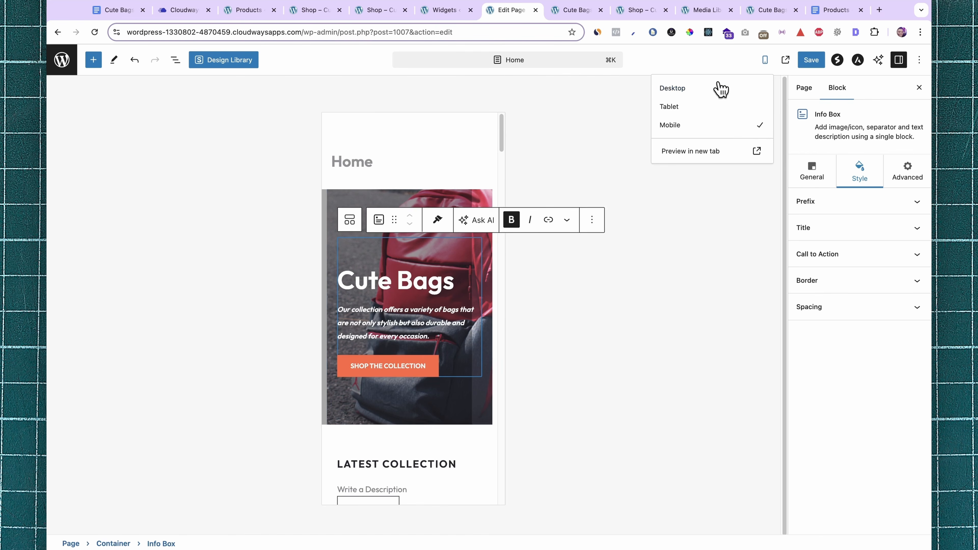
{"action": "left_click", "coordinate": [720, 89]}
{"action": "scroll", "coordinate": [515, 275], "scroll_direction": "down", "scroll_amount": 10}
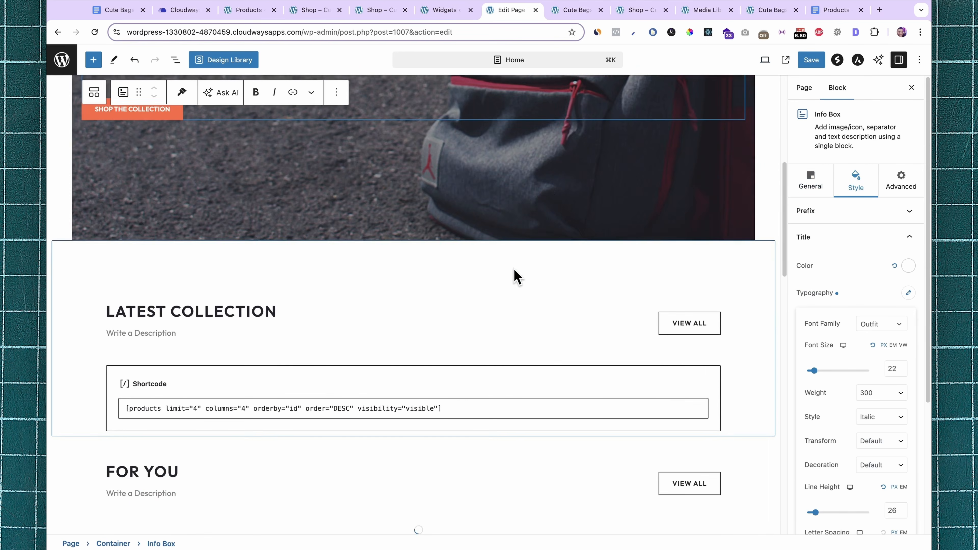
{"action": "scroll", "coordinate": [515, 275], "scroll_direction": "down", "scroll_amount": 15}
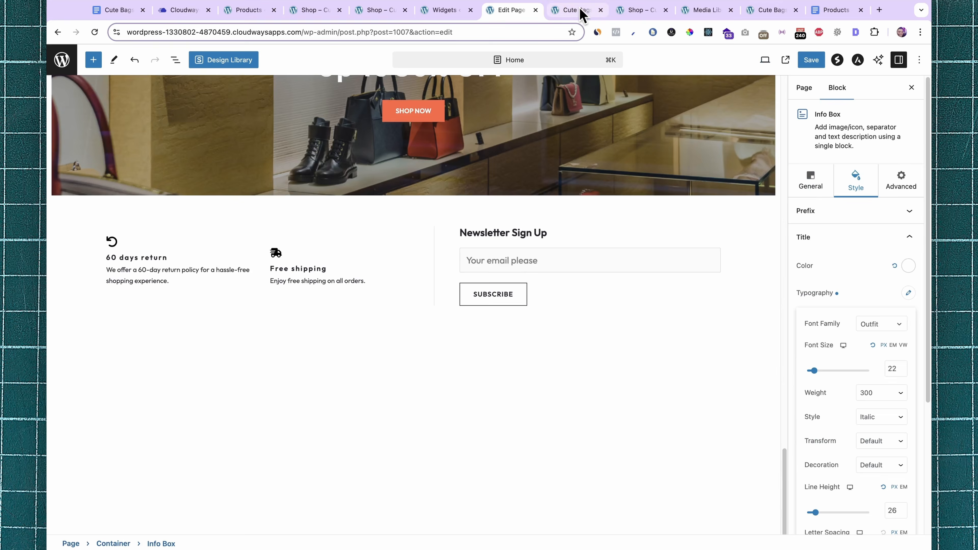
{"action": "left_click", "coordinate": [576, 10]}
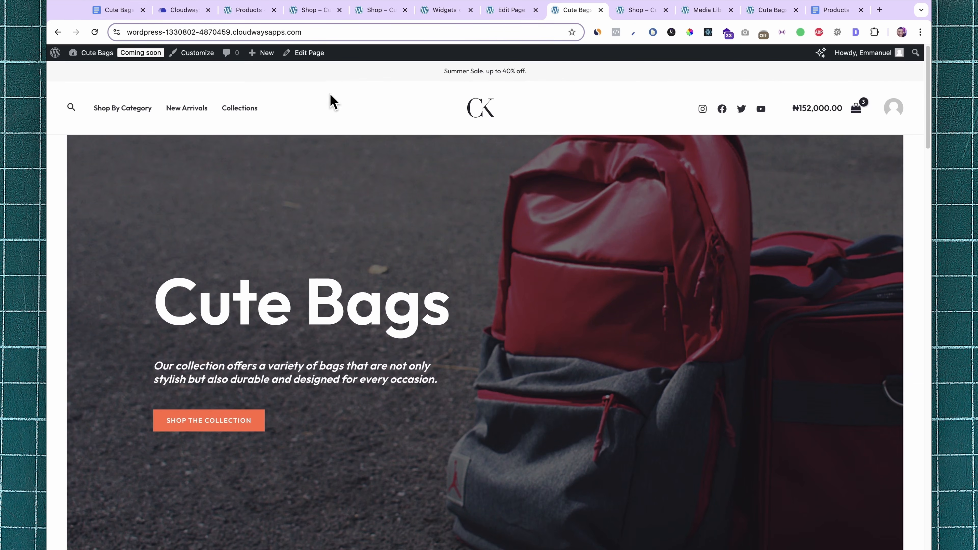
- From All Pages, open the About page in a new tab, start editing it, then return to the list
{"action": "left_click", "coordinate": [249, 12]}
{"action": "scroll", "coordinate": [101, 239], "scroll_direction": "up", "scroll_amount": 5}
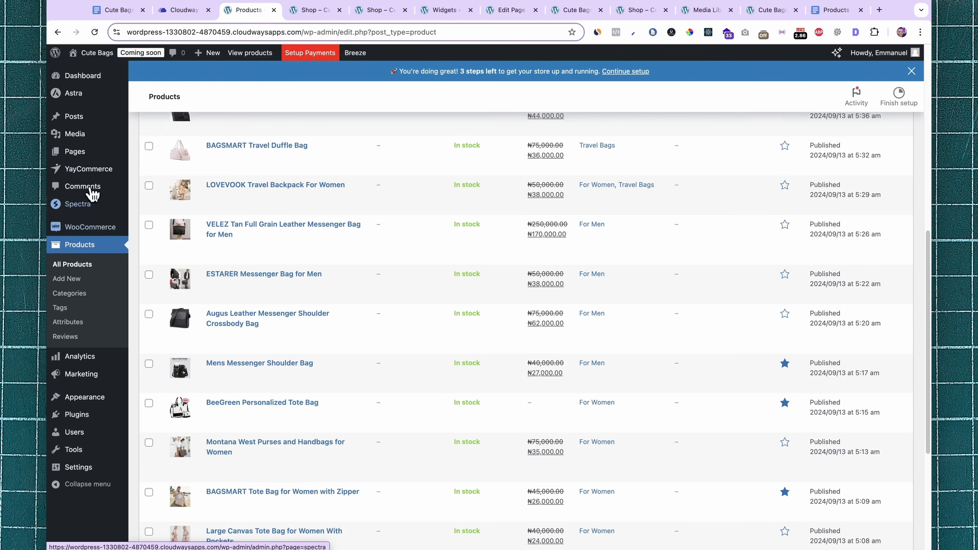
{"action": "left_click", "coordinate": [151, 153]}
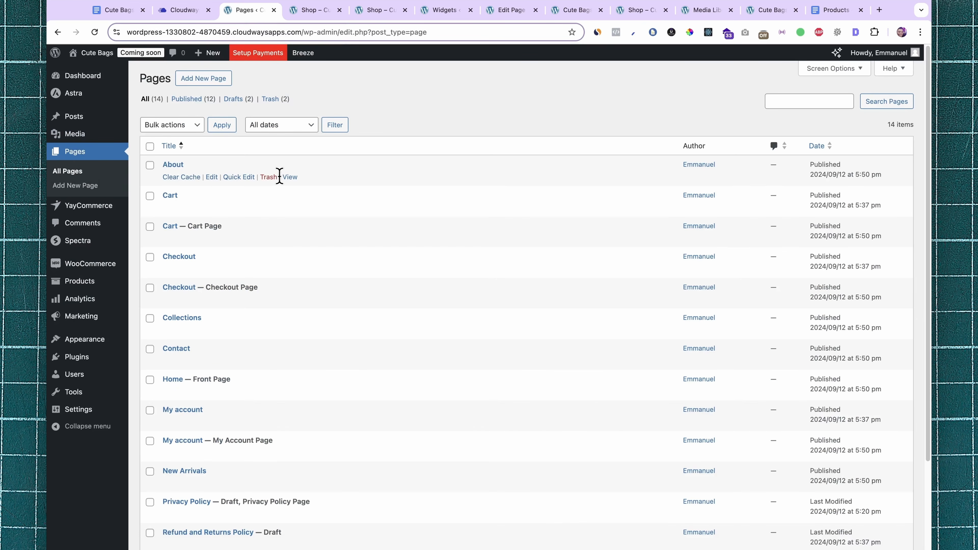
{"action": "right_click", "coordinate": [291, 177]}
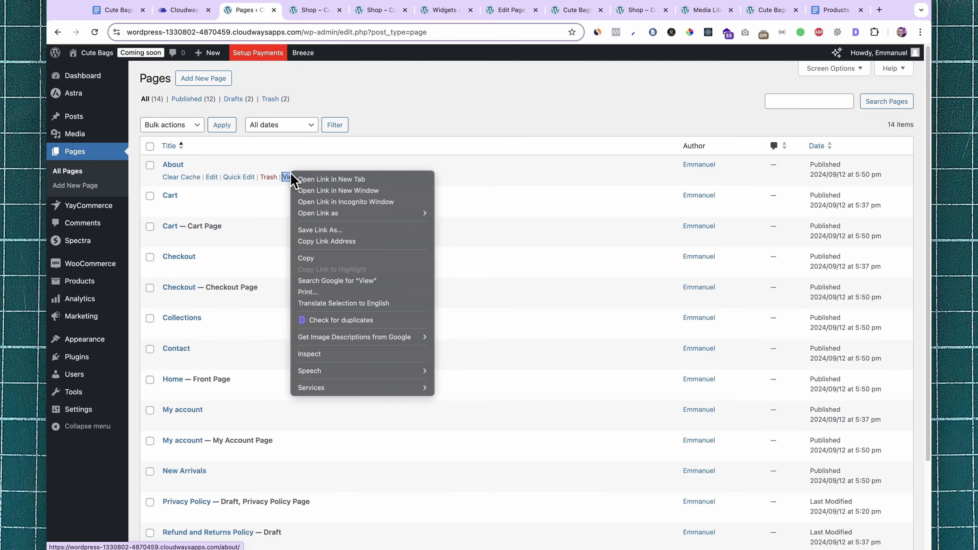
{"action": "left_click", "coordinate": [325, 180]}
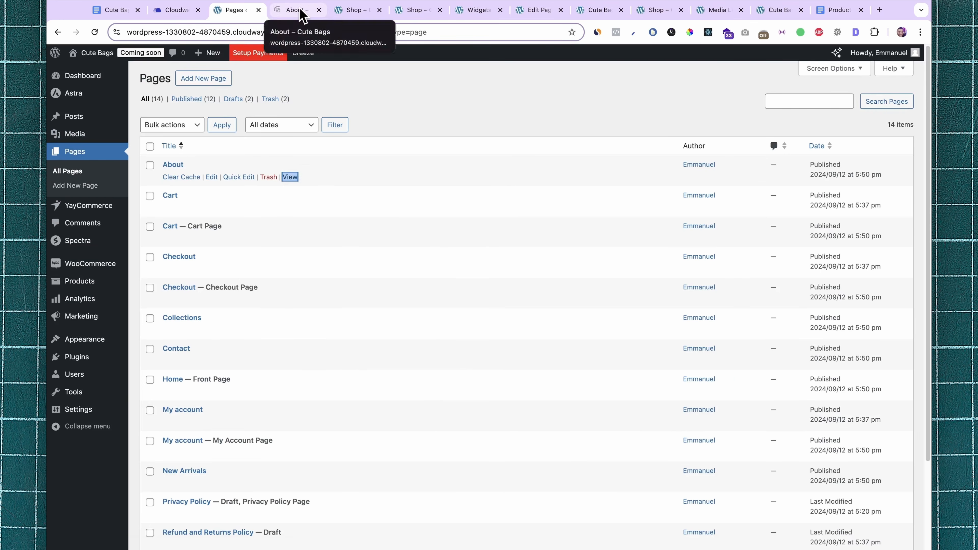
{"action": "left_click", "coordinate": [302, 16]}
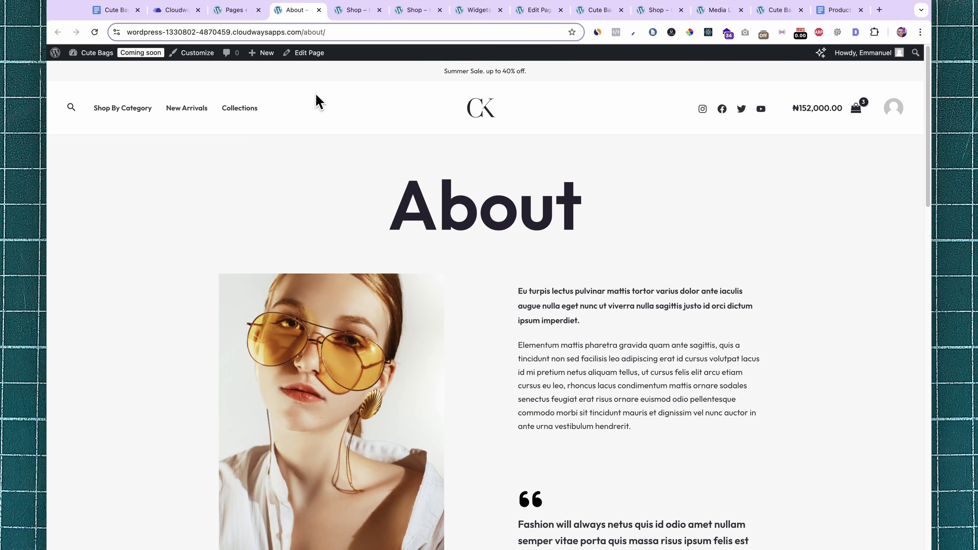
{"action": "left_click", "coordinate": [310, 54]}
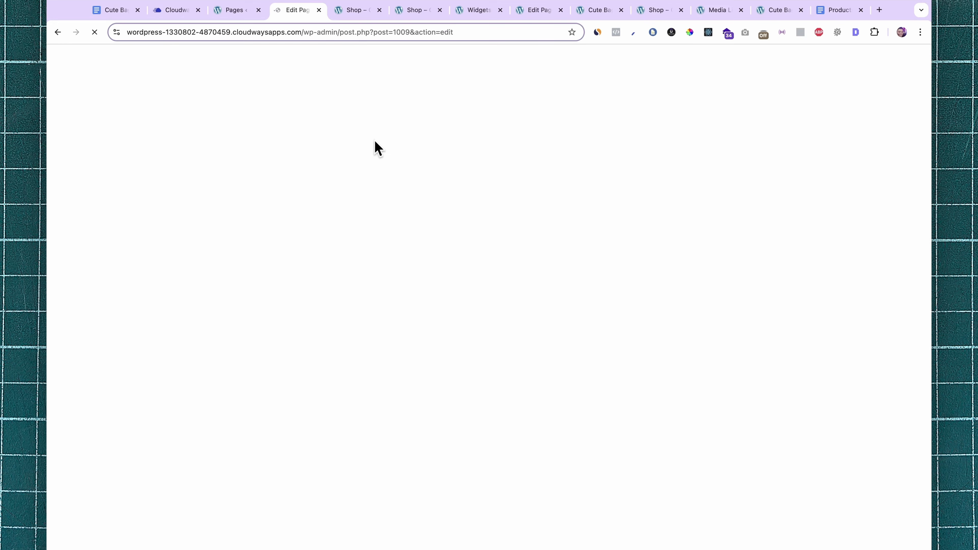
{"action": "left_click", "coordinate": [459, 244]}
{"action": "scroll", "coordinate": [465, 297], "scroll_direction": "down", "scroll_amount": 10}
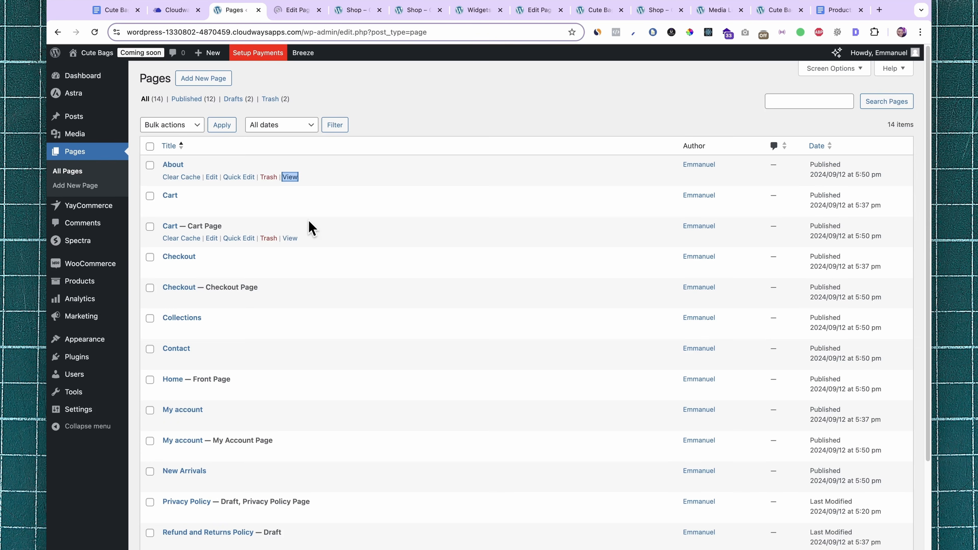
{"action": "scroll", "coordinate": [310, 226], "scroll_direction": "down", "scroll_amount": 3}
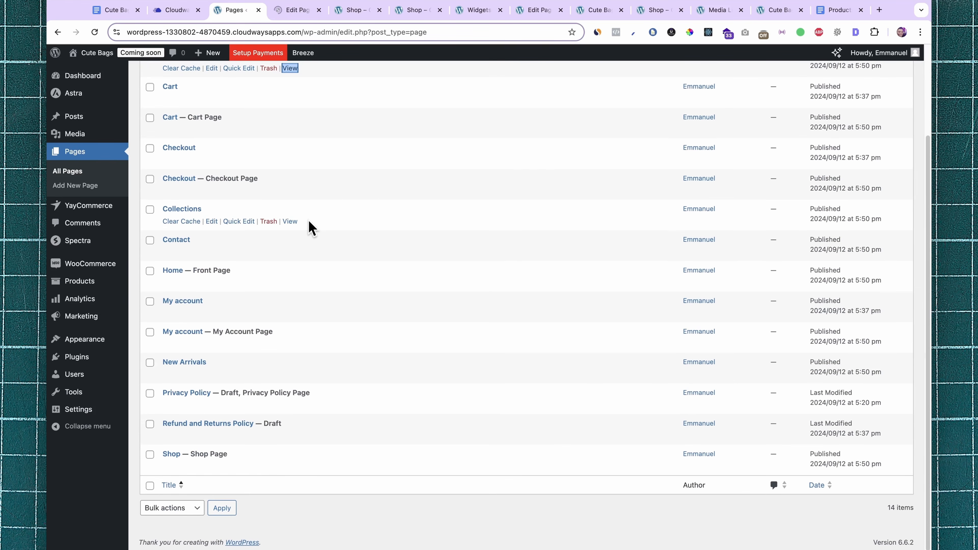
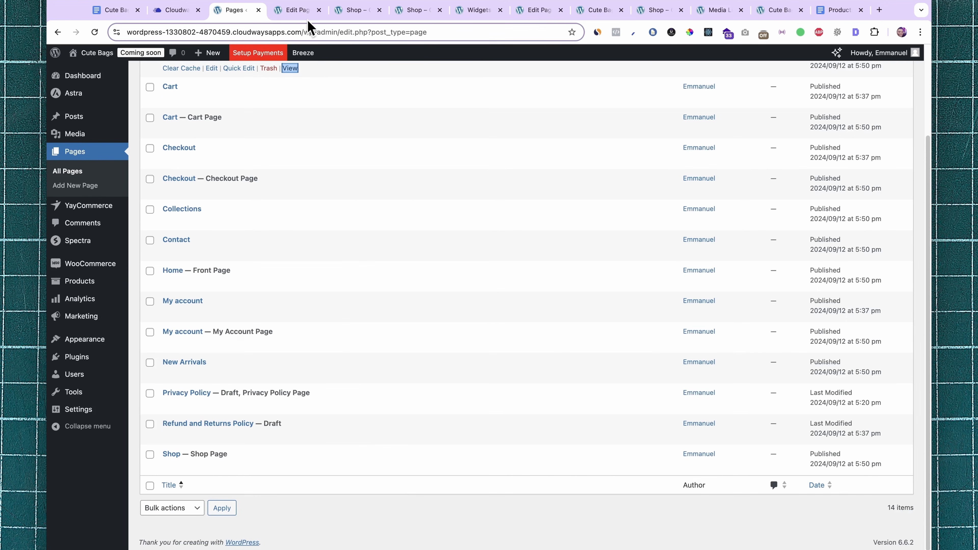
- Close the leftover About editor, Shop, widgets and Home editor tabs, choosing Leave when prompted
{"action": "left_click", "coordinate": [304, 11]}
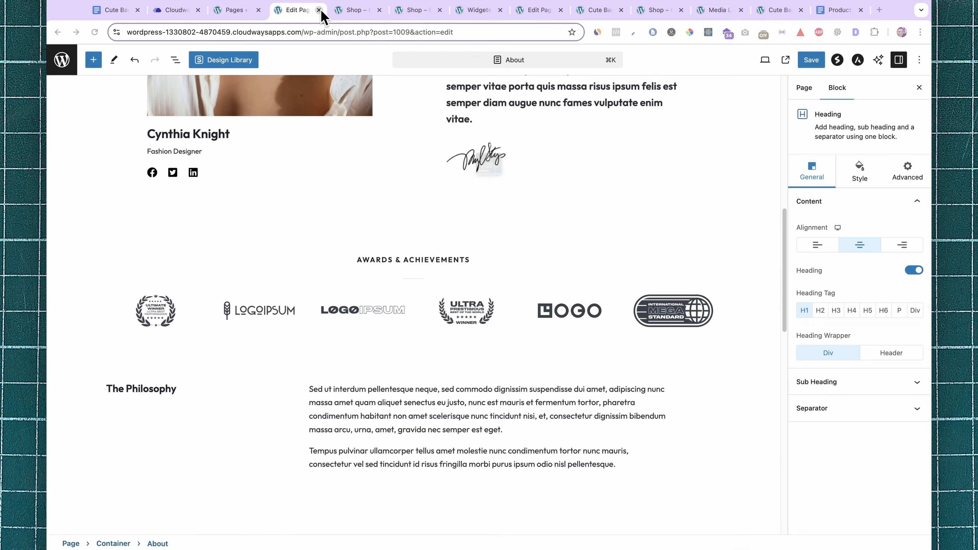
{"action": "left_click", "coordinate": [319, 11]}
{"action": "left_click", "coordinate": [519, 203]}
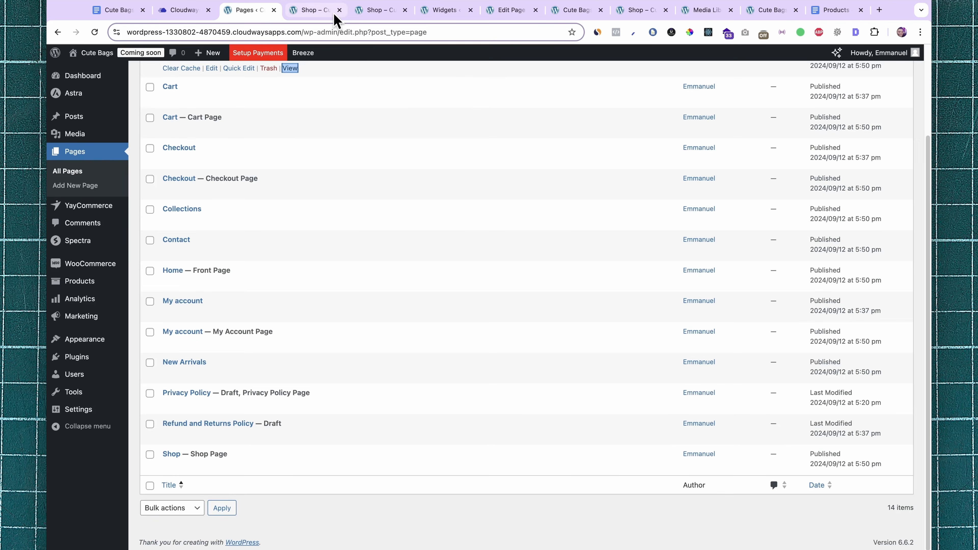
{"action": "left_click", "coordinate": [320, 11]}
{"action": "left_click", "coordinate": [339, 11]}
{"action": "left_click", "coordinate": [339, 10]}
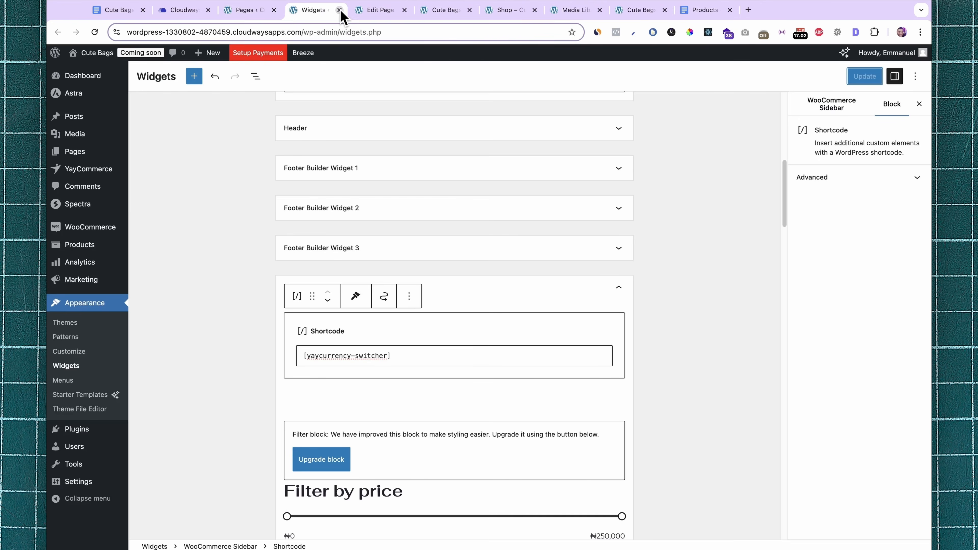
{"action": "left_click", "coordinate": [340, 10]}
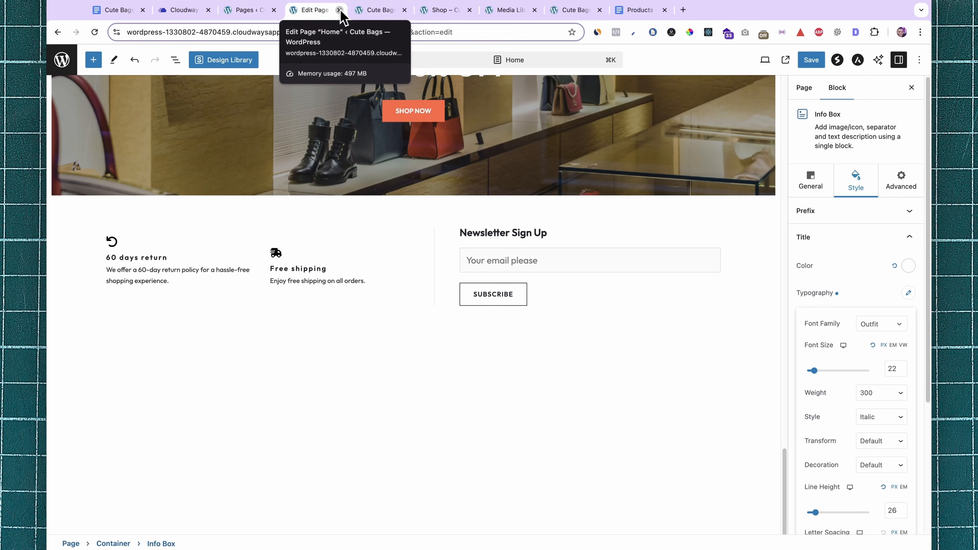
{"action": "left_click", "coordinate": [339, 11]}
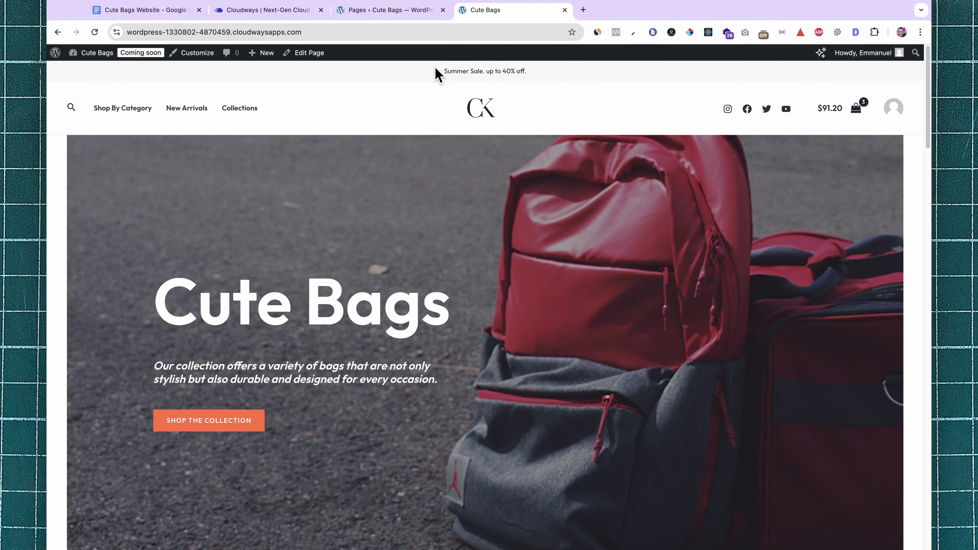
- Select and deselect the Summer Sale bar text, try the storefront search, then reload the page
{"action": "left_click_drag", "start_coordinate": [438, 72], "coordinate": [537, 75]}
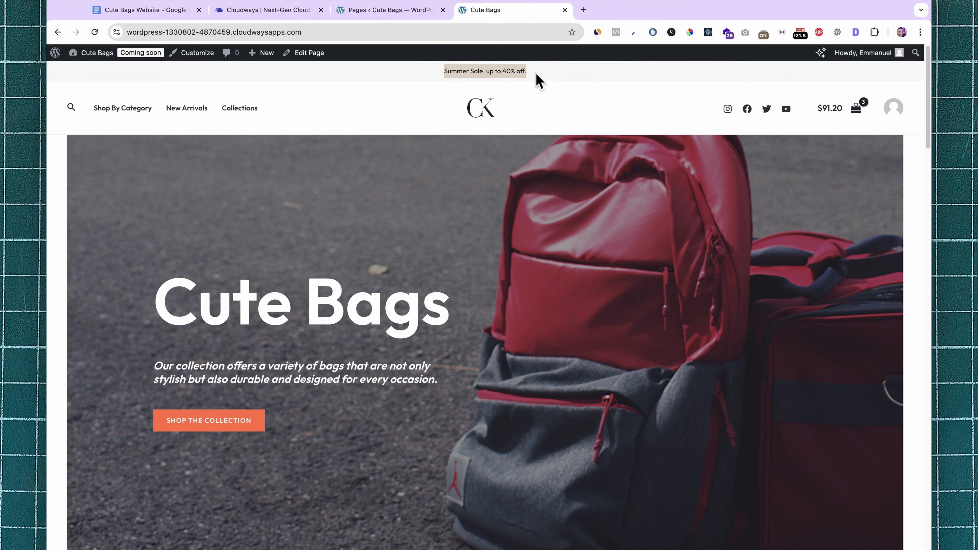
{"action": "left_click", "coordinate": [543, 69]}
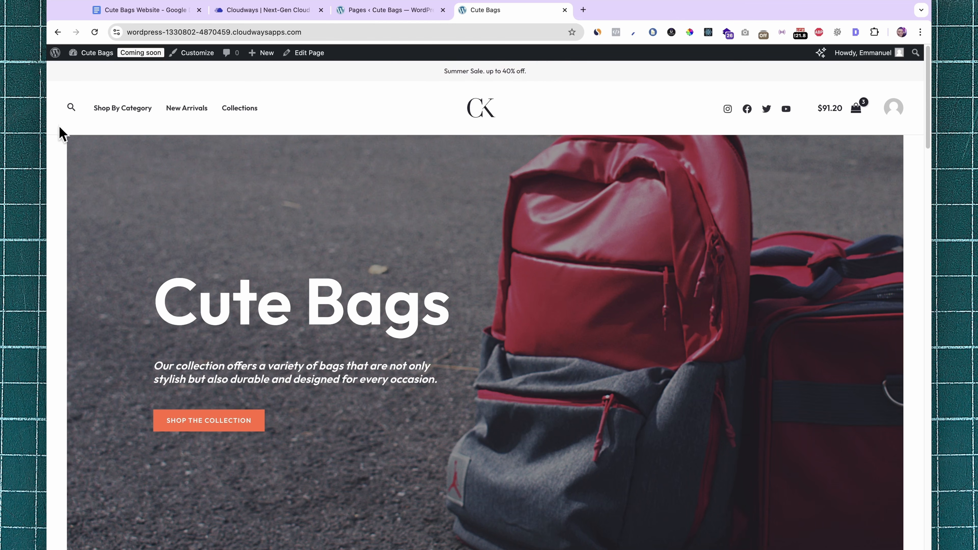
{"action": "left_click", "coordinate": [71, 107]}
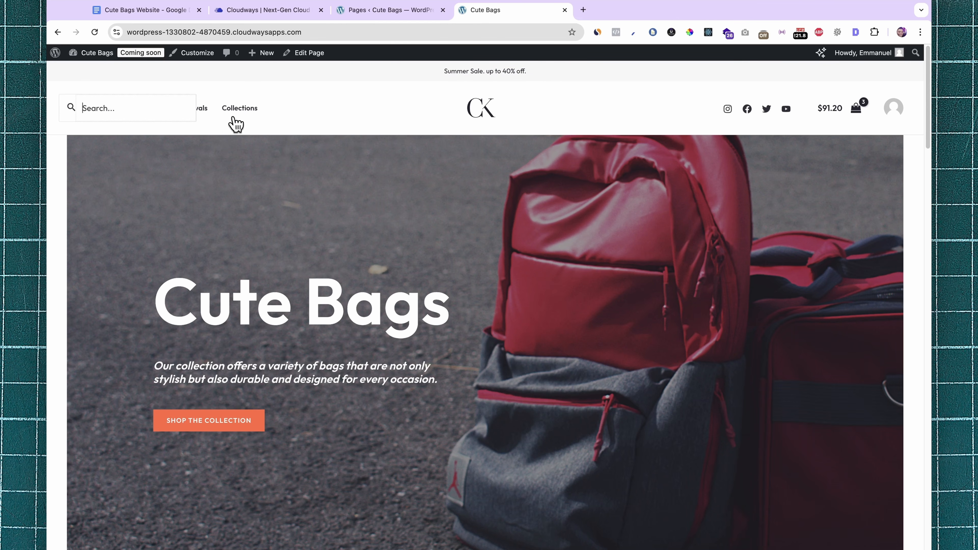
{"action": "key", "text": "super+r"}
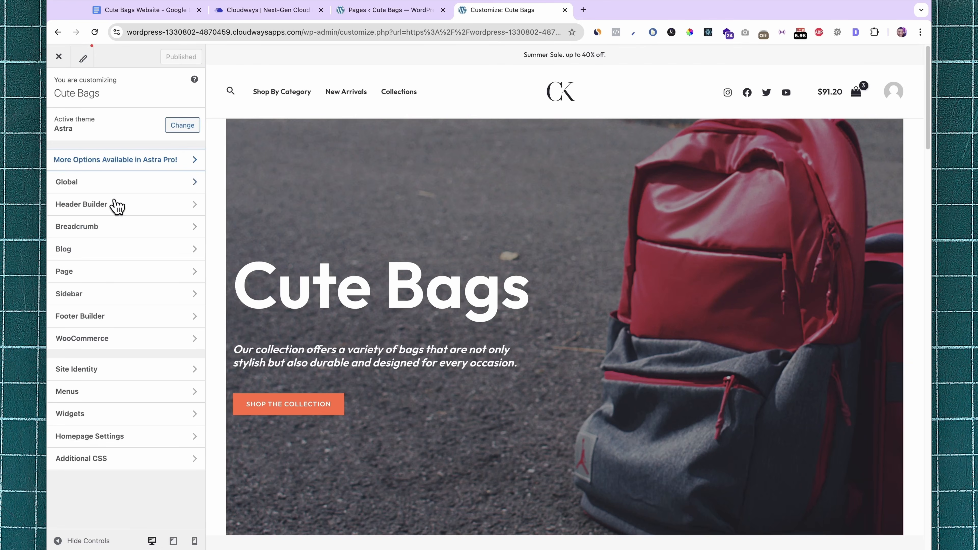
- In the Header Builder, try the header layout presets and remove the HTML 1 element
{"action": "left_click", "coordinate": [81, 205]}
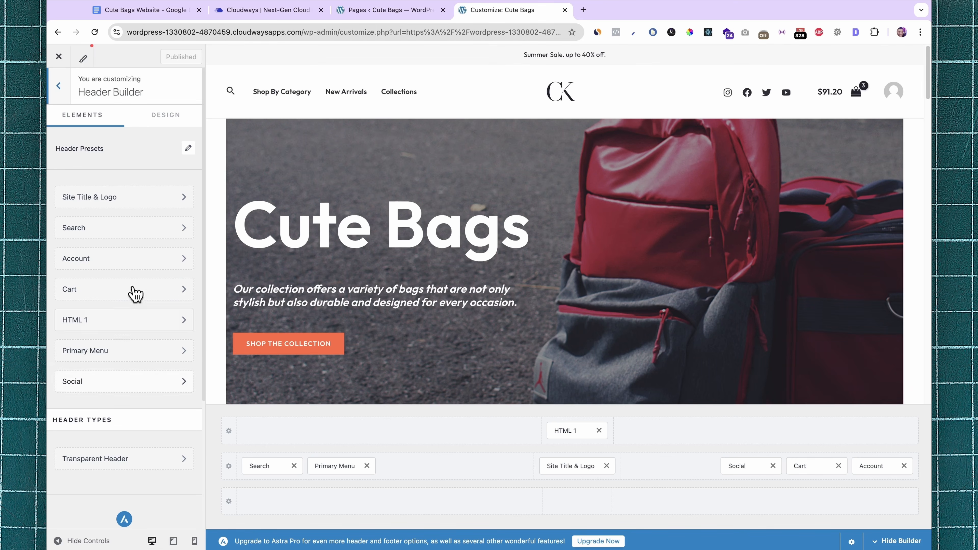
{"action": "left_click", "coordinate": [191, 150]}
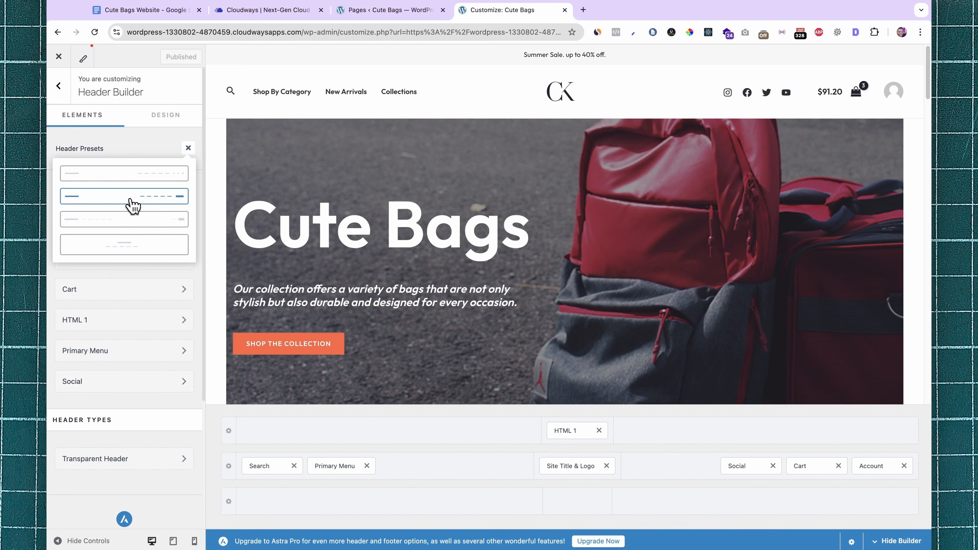
{"action": "left_click", "coordinate": [116, 200]}
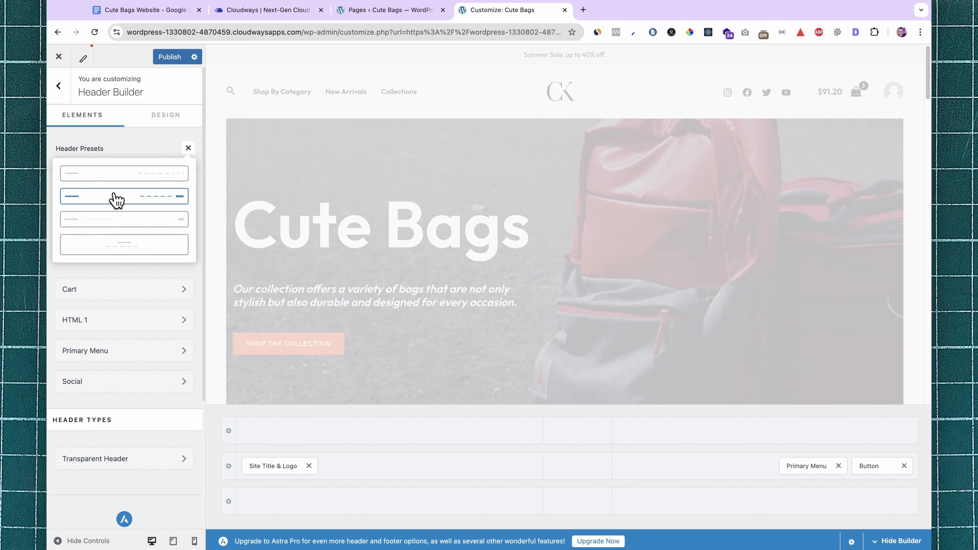
{"action": "left_click", "coordinate": [136, 225]}
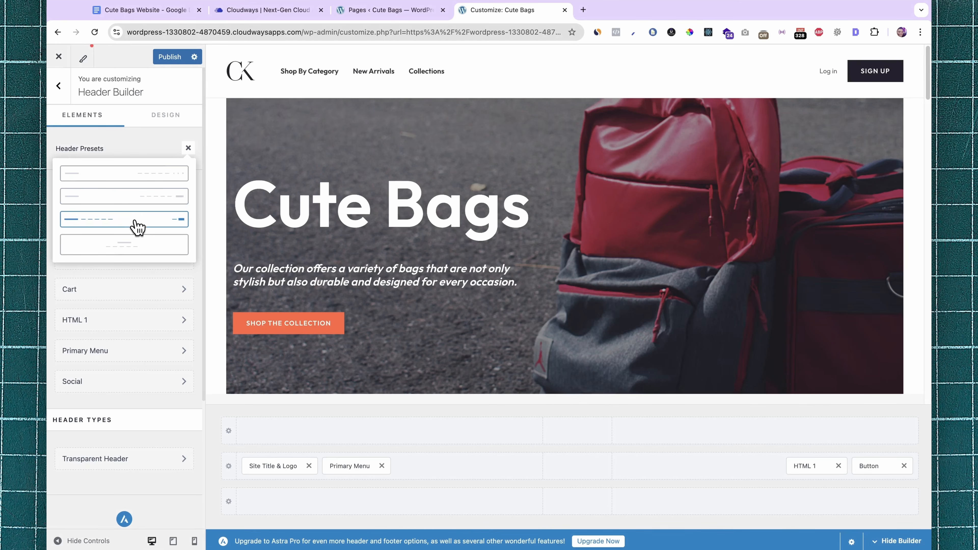
{"action": "left_click", "coordinate": [133, 252]}
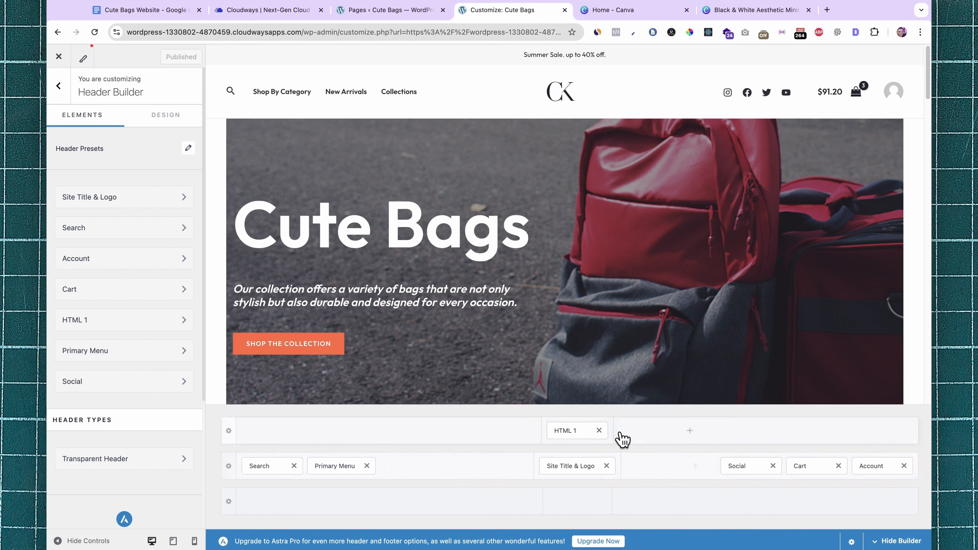
{"action": "left_click", "coordinate": [600, 430]}
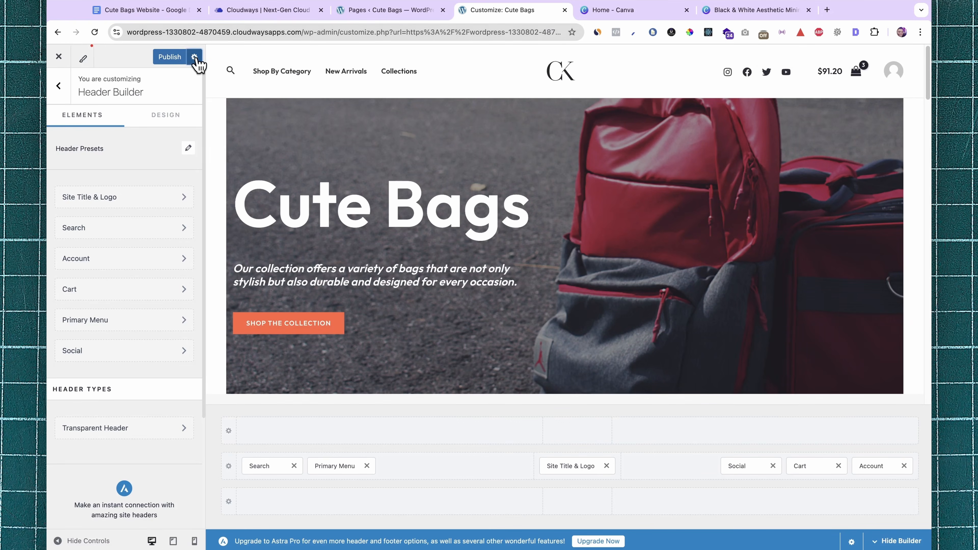
- Discard the unpublished header changes, open Site Title & Logo settings, then view the CB logo in Canva
{"action": "left_click", "coordinate": [194, 57]}
{"action": "left_click", "coordinate": [256, 157]}
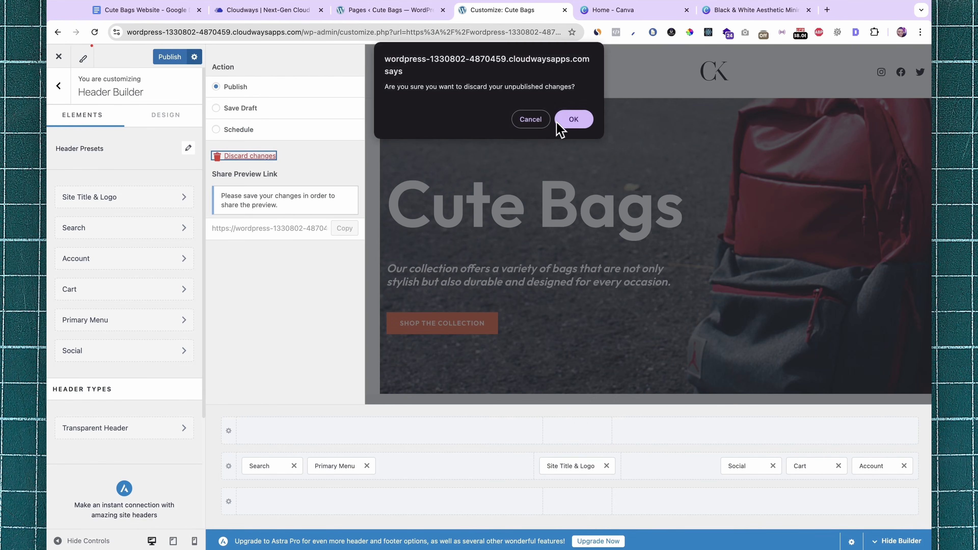
{"action": "left_click", "coordinate": [572, 120]}
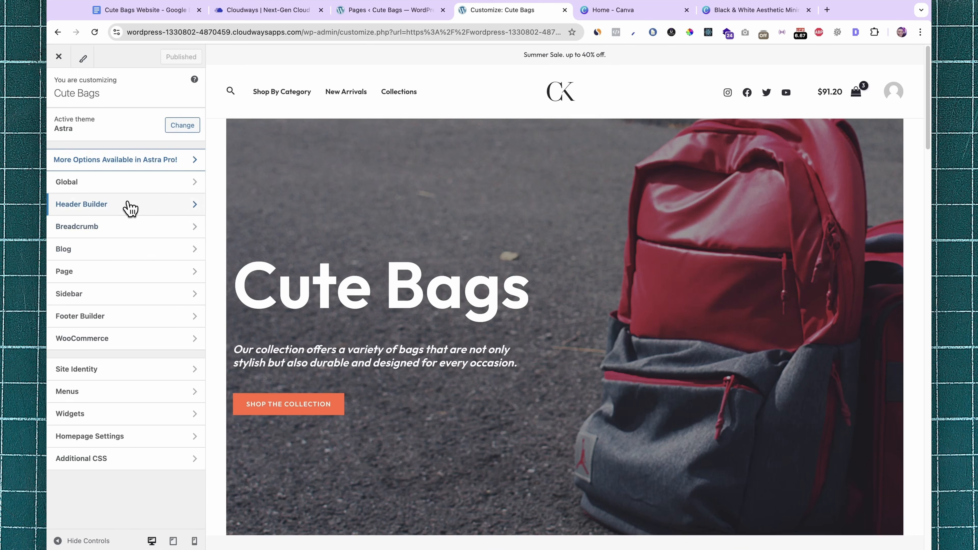
{"action": "left_click", "coordinate": [127, 204]}
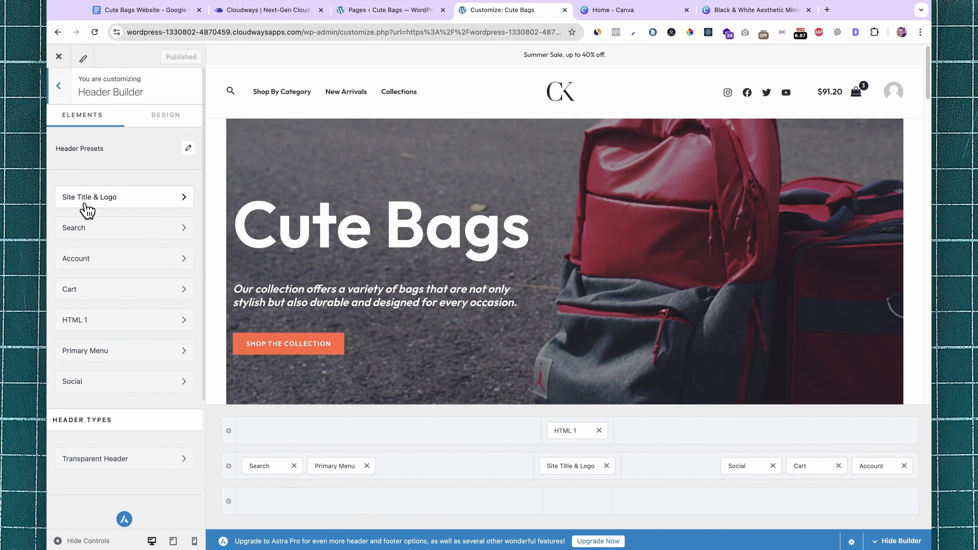
{"action": "left_click", "coordinate": [110, 201]}
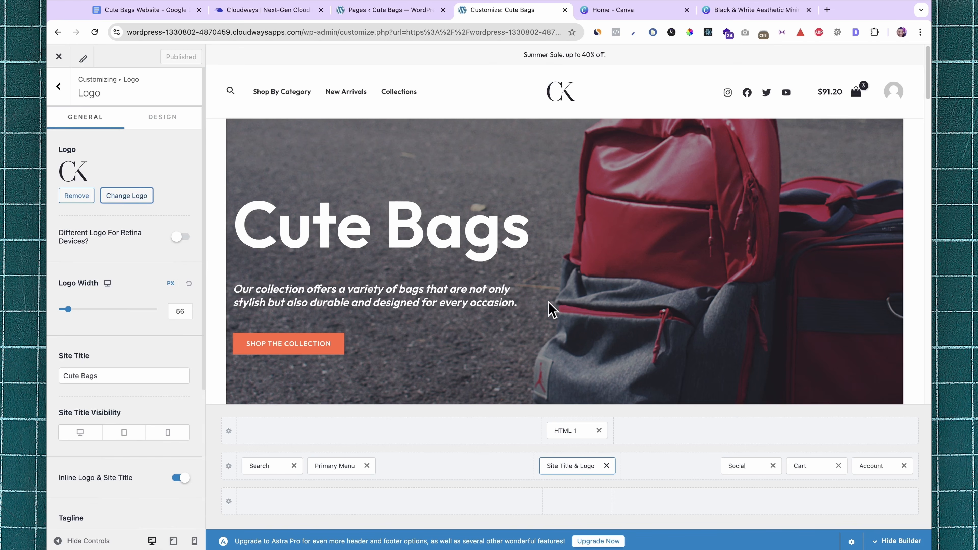
{"action": "left_click", "coordinate": [745, 17]}
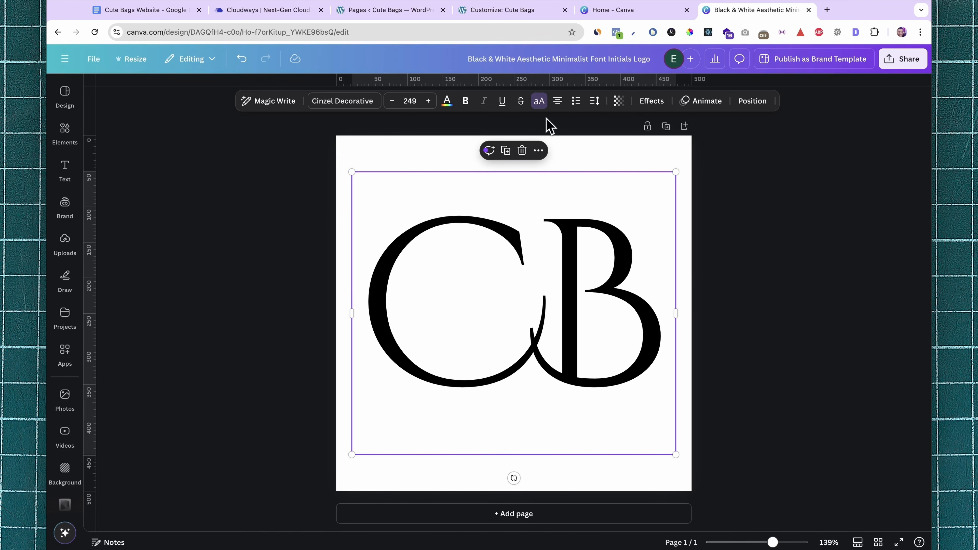
- Search Canva templates for 'font initials logo', browse the results, and return to the WordPress logo settings
{"action": "left_click", "coordinate": [513, 11]}
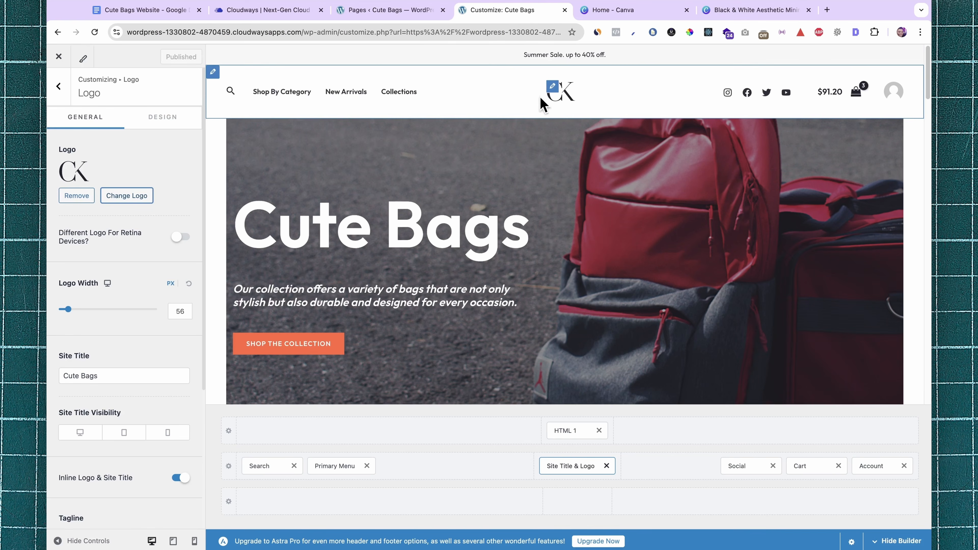
{"action": "left_click", "coordinate": [749, 12]}
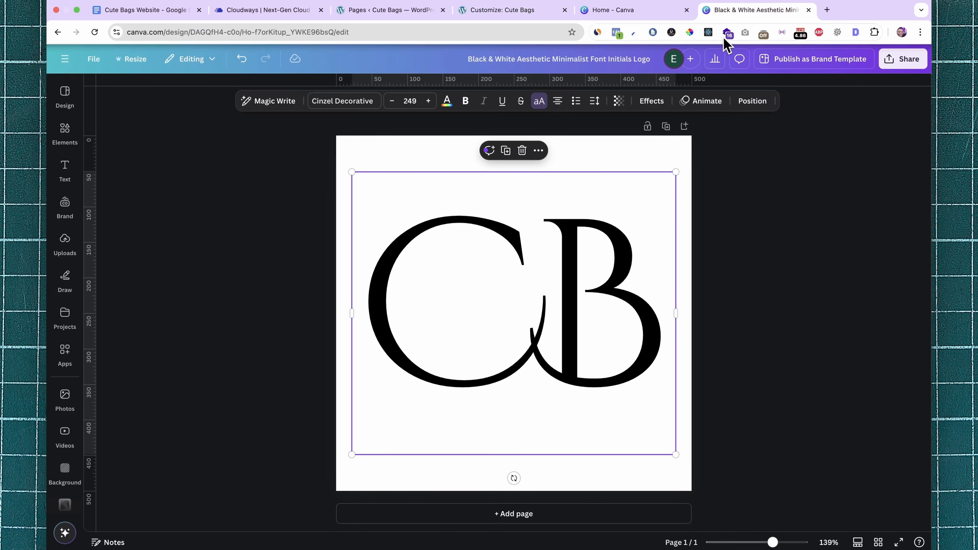
{"action": "left_click", "coordinate": [614, 15]}
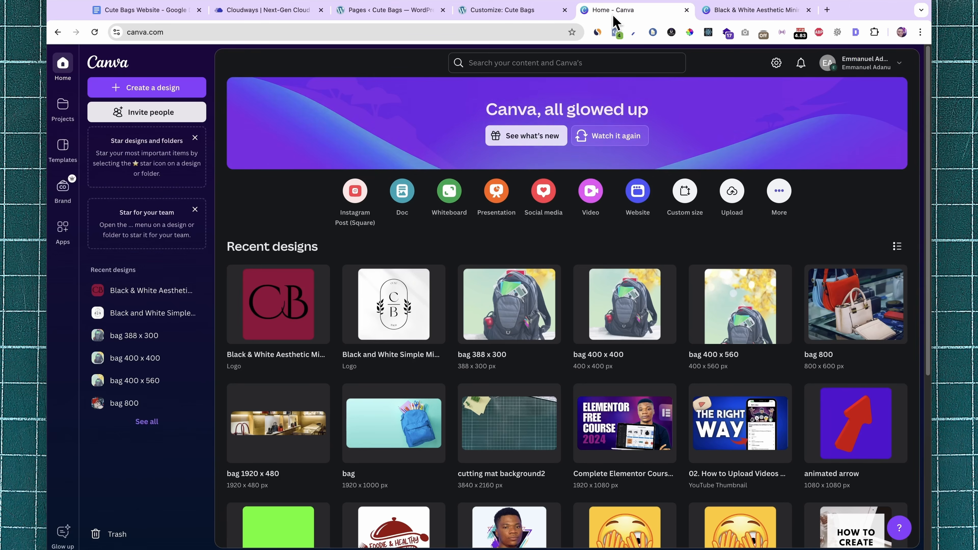
{"action": "left_click", "coordinate": [577, 58]}
{"action": "type", "text": "font init"}
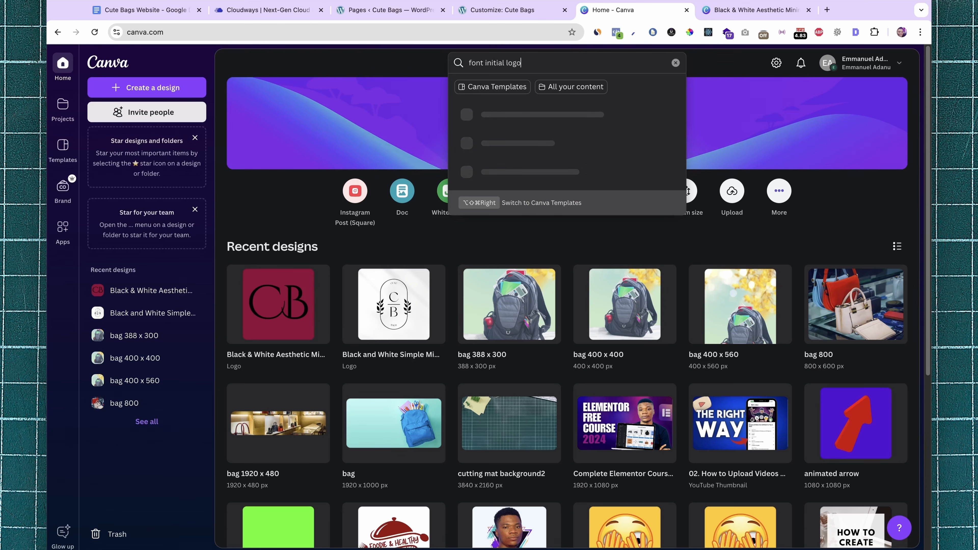
{"action": "type", "text": "ials logo"}
{"action": "key", "text": "Return"}
{"action": "scroll", "coordinate": [662, 338], "scroll_direction": "down", "scroll_amount": 8}
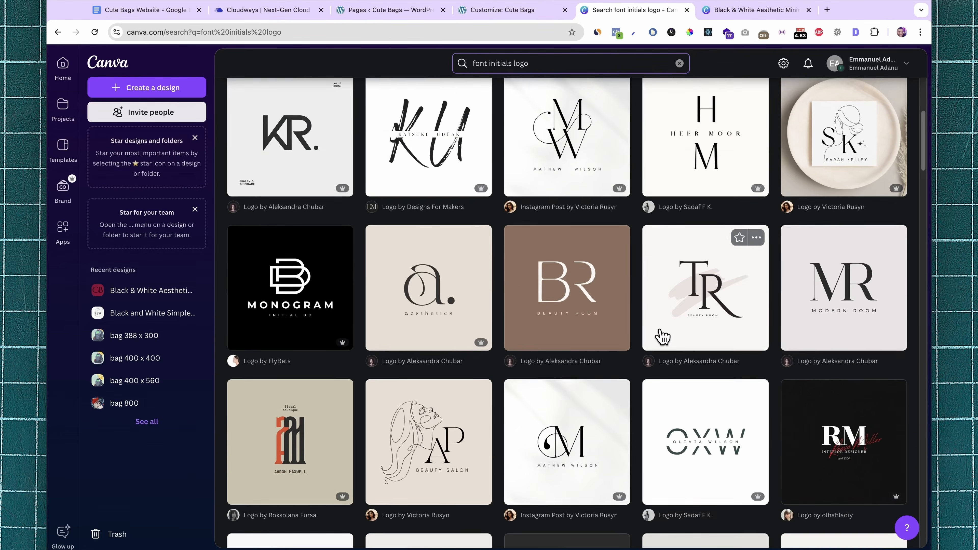
{"action": "scroll", "coordinate": [662, 337], "scroll_direction": "down", "scroll_amount": 3}
{"action": "scroll", "coordinate": [605, 368], "scroll_direction": "down", "scroll_amount": 3}
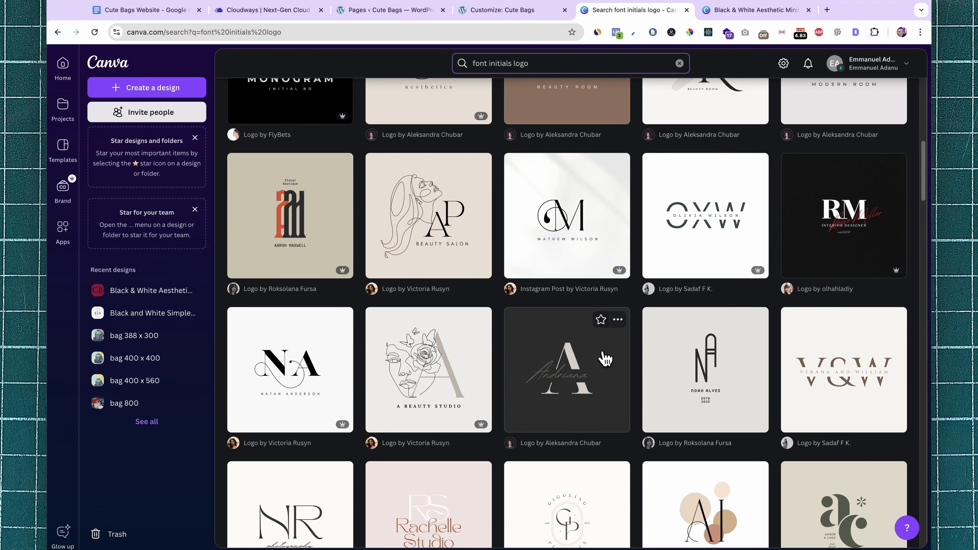
{"action": "scroll", "coordinate": [605, 359], "scroll_direction": "down", "scroll_amount": 2}
{"action": "key", "text": "ctrl+Tab"}
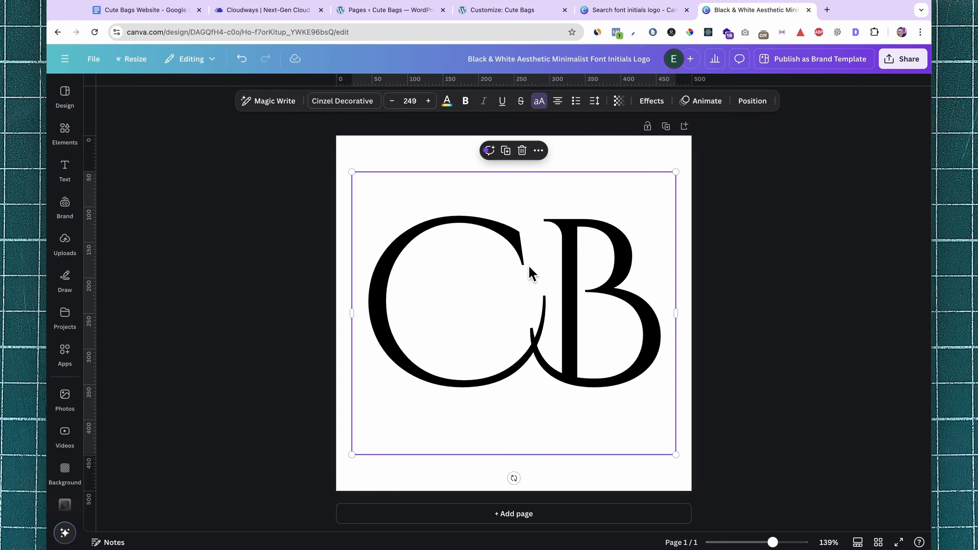
{"action": "left_click", "coordinate": [499, 11]}
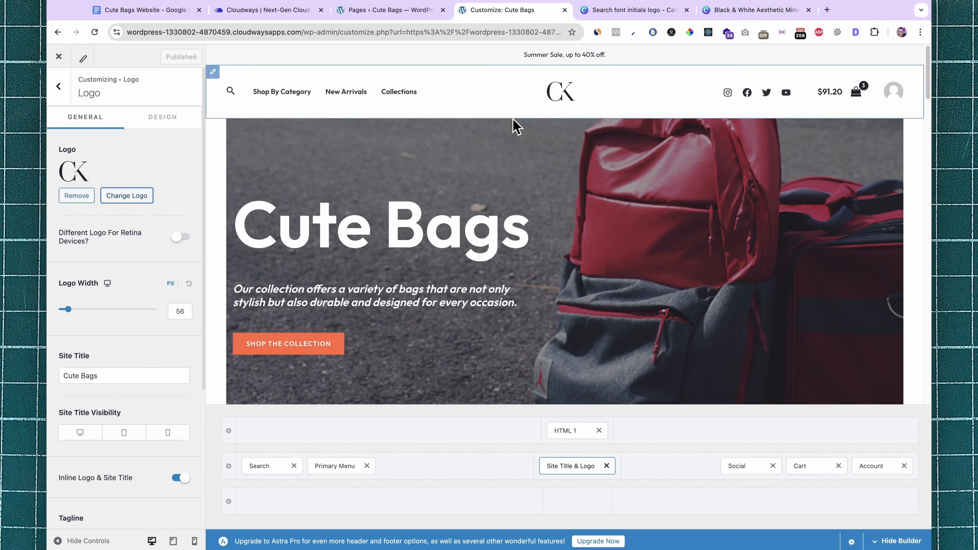
- Upload the CB logo file and set it as the site logo without cropping
{"action": "left_click", "coordinate": [130, 196]}
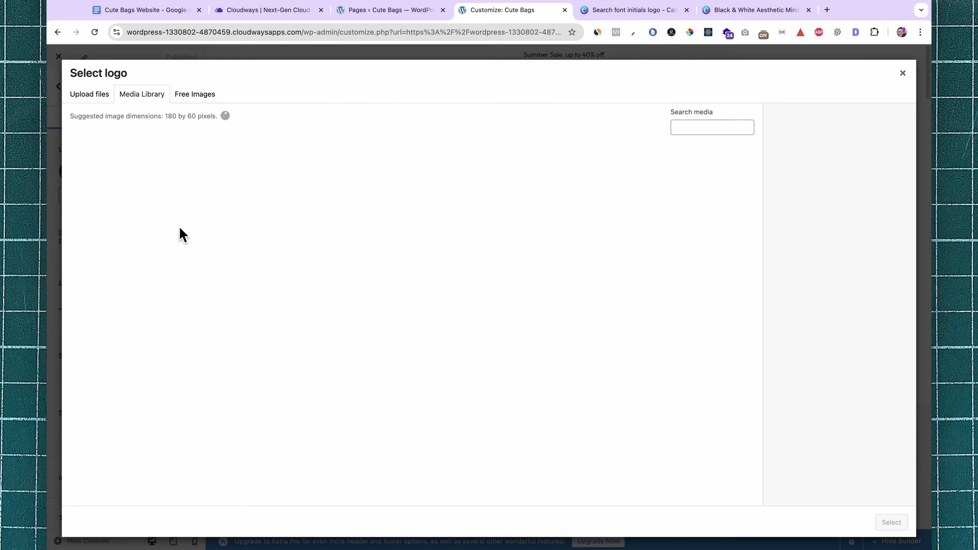
{"action": "left_click", "coordinate": [91, 97]}
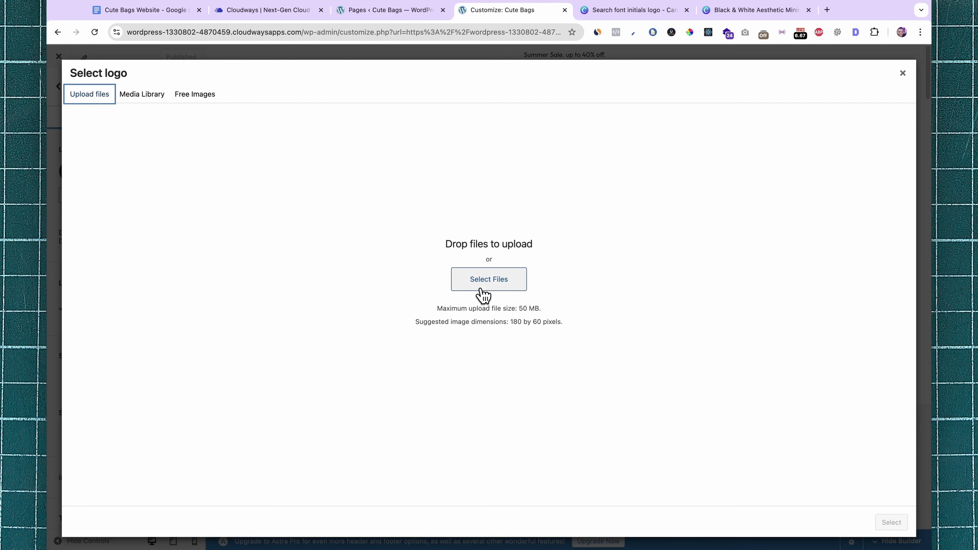
{"action": "left_click", "coordinate": [485, 287]}
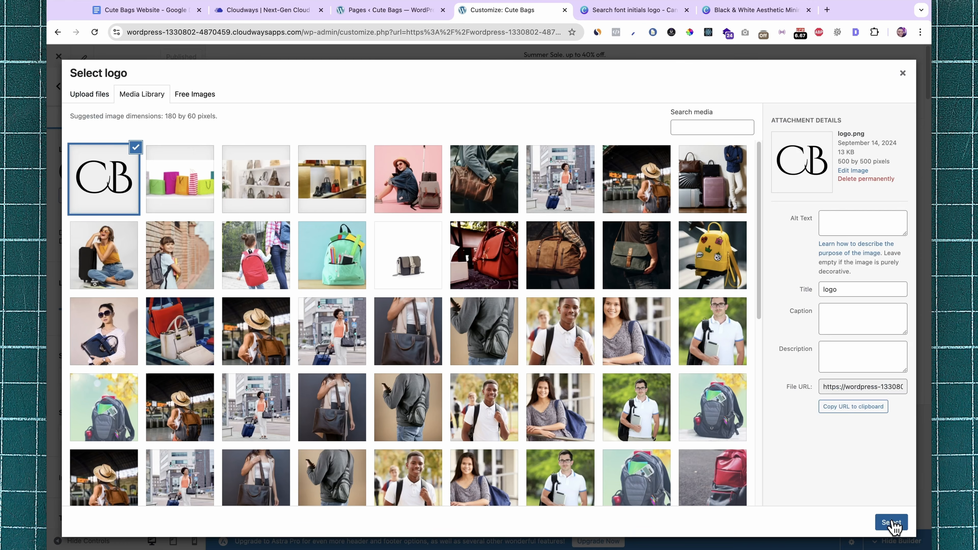
{"action": "left_click", "coordinate": [892, 523]}
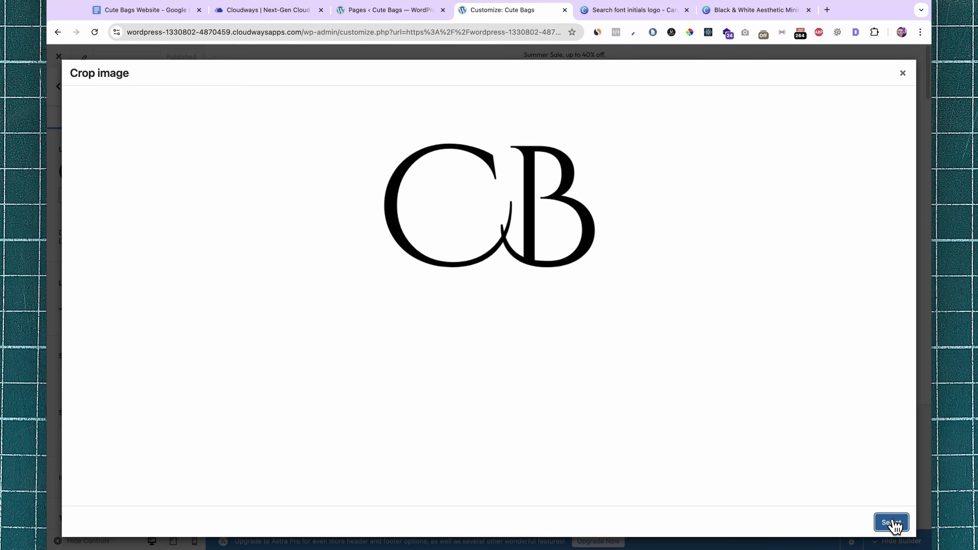
{"action": "left_click", "coordinate": [815, 524]}
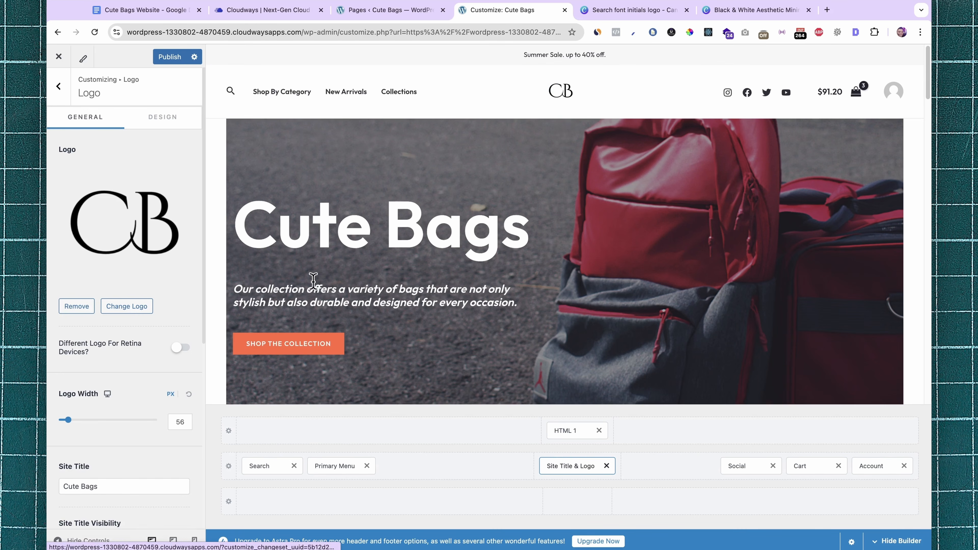
- Set the header Logo Width to 65 px
{"action": "left_click_drag", "start_coordinate": [67, 419], "coordinate": [75, 420]}
{"action": "left_click_drag", "start_coordinate": [76, 425], "coordinate": [75, 424]}
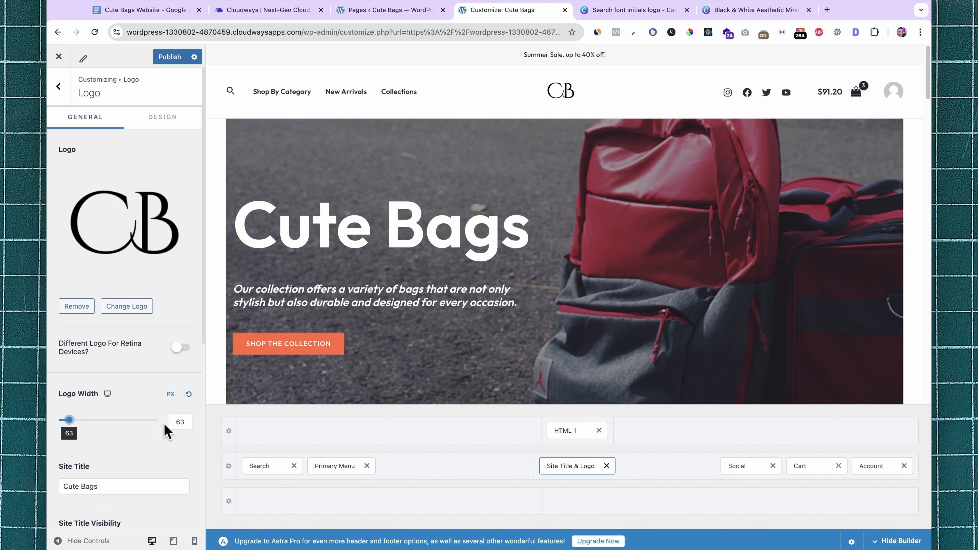
{"action": "double_click", "coordinate": [178, 421]}
{"action": "type", "text": "65"}
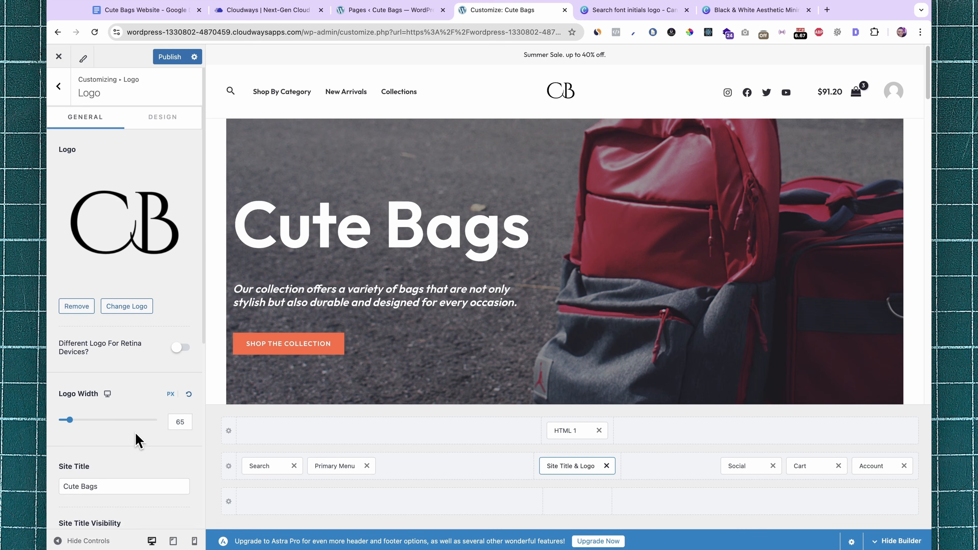
{"action": "scroll", "coordinate": [135, 436], "scroll_direction": "down", "scroll_amount": 4}
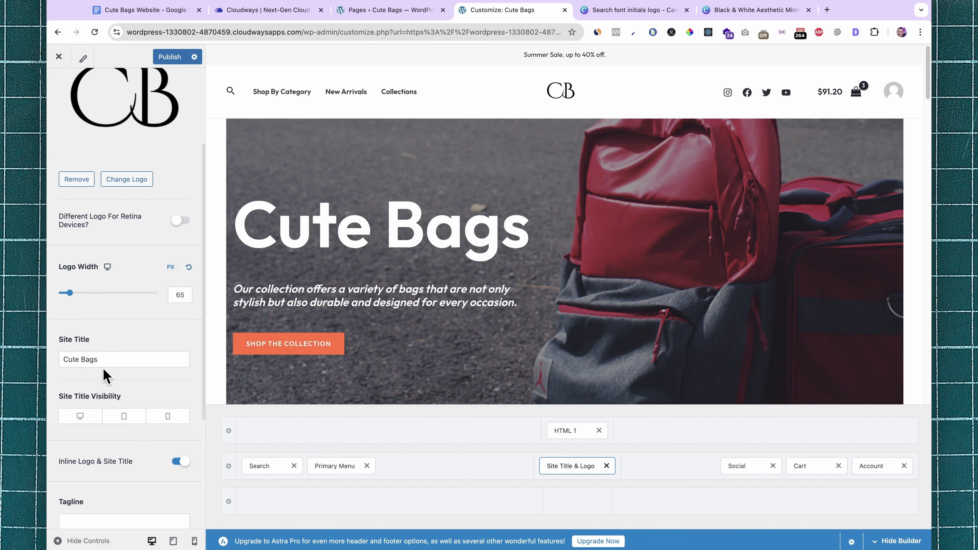
{"action": "scroll", "coordinate": [96, 292], "scroll_direction": "down", "scroll_amount": 2}
{"action": "scroll", "coordinate": [115, 366], "scroll_direction": "down", "scroll_amount": 3}
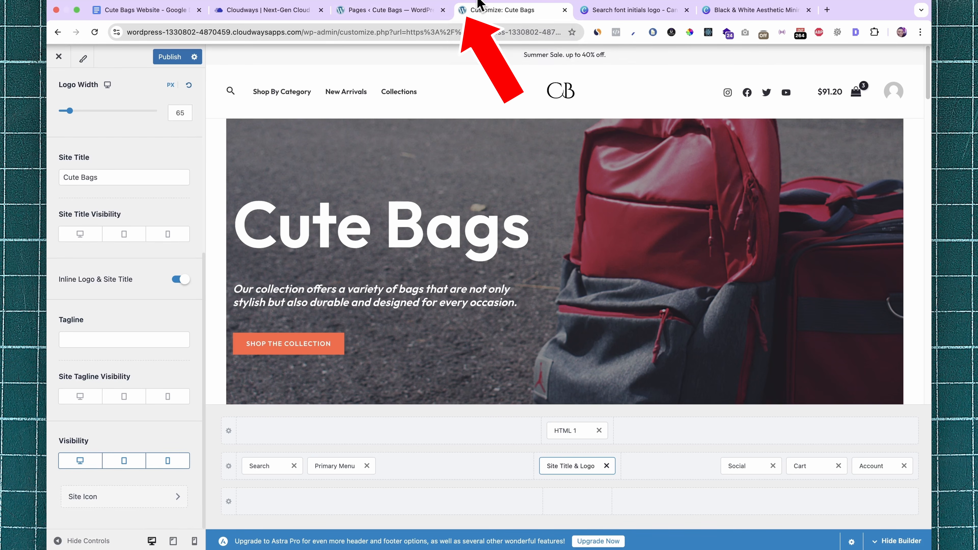
- Set logo.png as the cropped site icon
{"action": "left_click", "coordinate": [118, 498]}
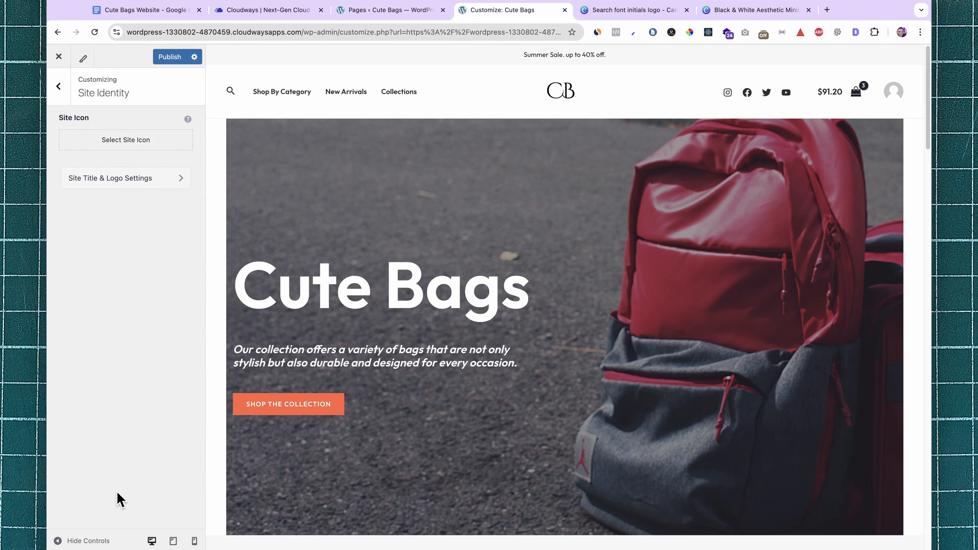
{"action": "left_click", "coordinate": [124, 143]}
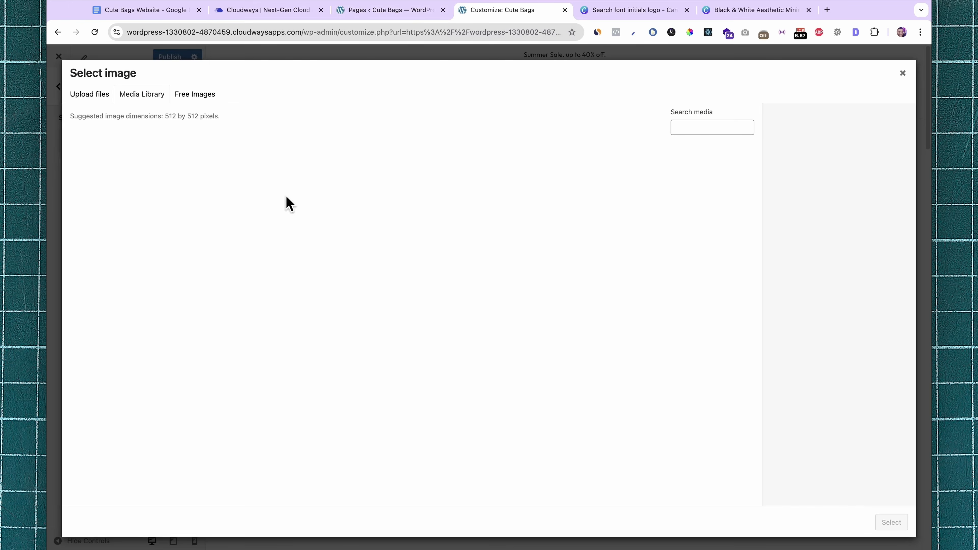
{"action": "left_click", "coordinate": [112, 175]}
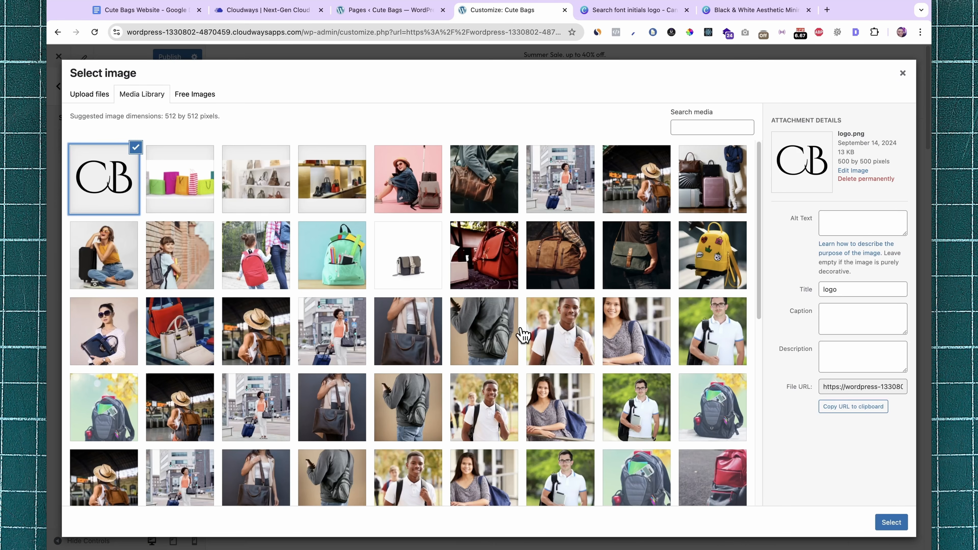
{"action": "left_click", "coordinate": [890, 522]}
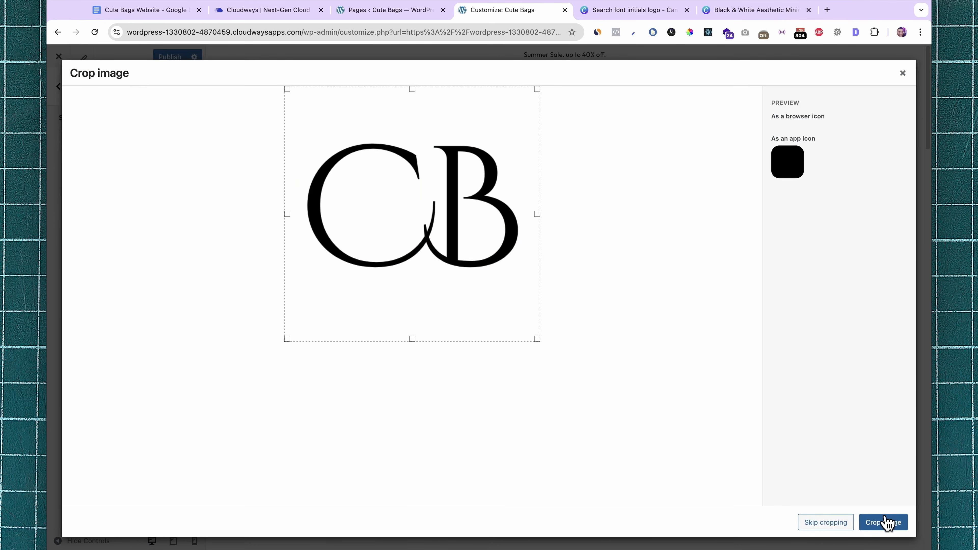
{"action": "left_click", "coordinate": [835, 524]}
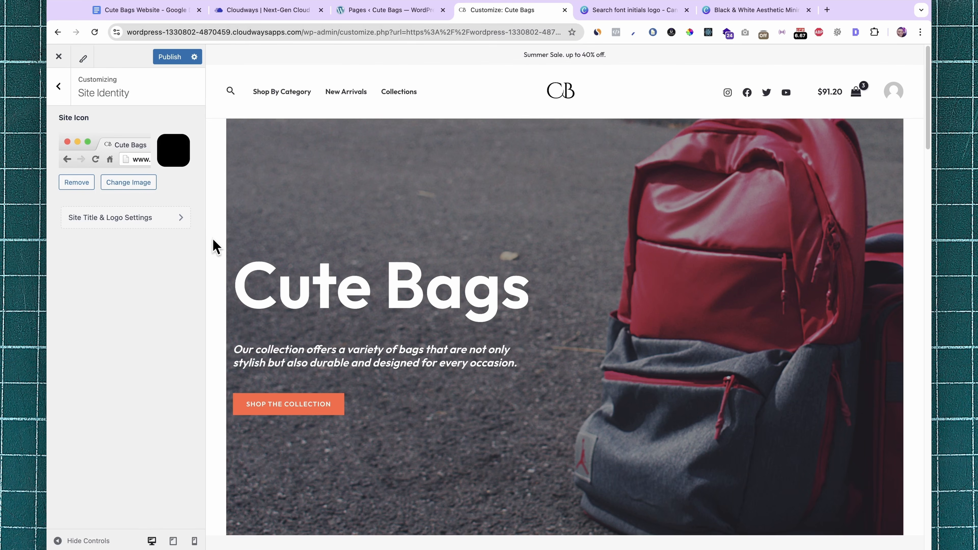
- Publish the logo and site icon changes, then open the header Search element settings
{"action": "left_click", "coordinate": [161, 61]}
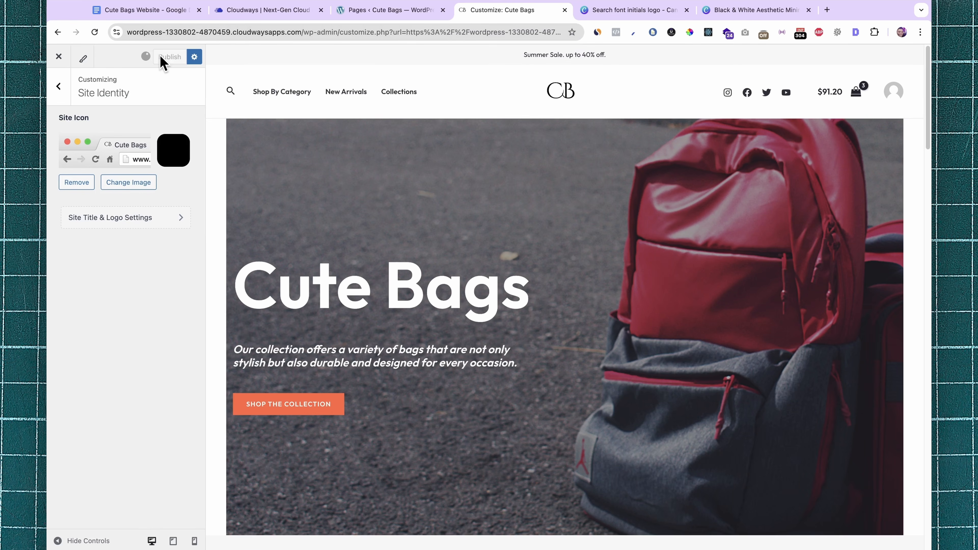
{"action": "left_click", "coordinate": [59, 87]}
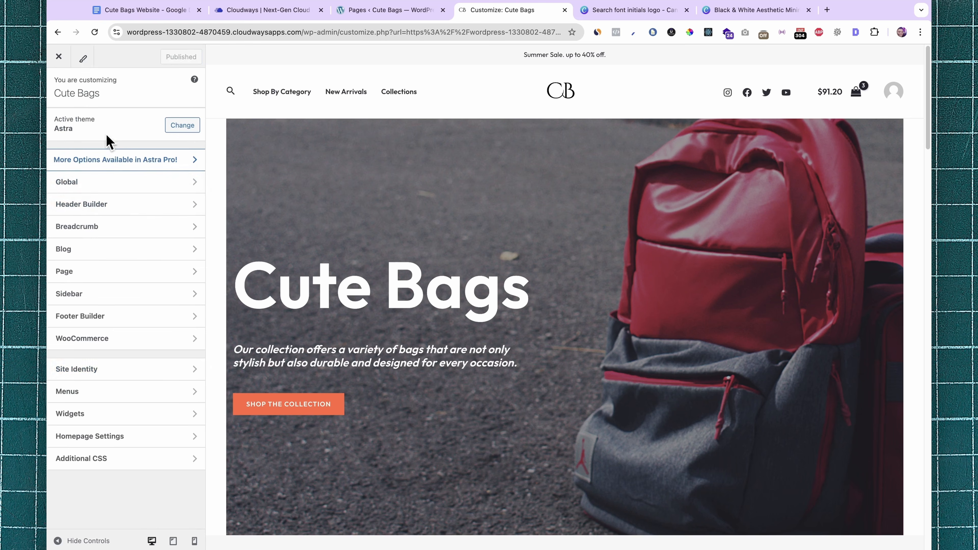
{"action": "left_click", "coordinate": [113, 208]}
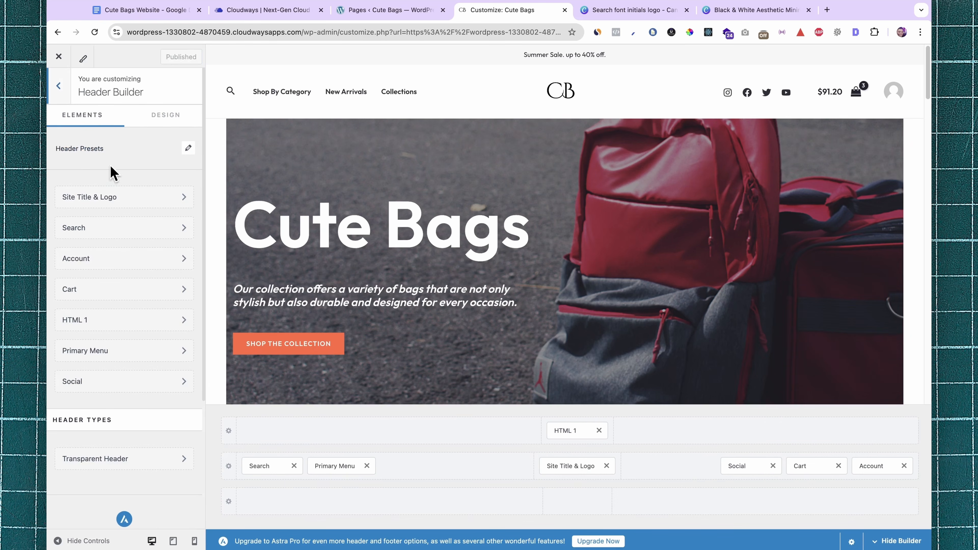
{"action": "left_click", "coordinate": [102, 225]}
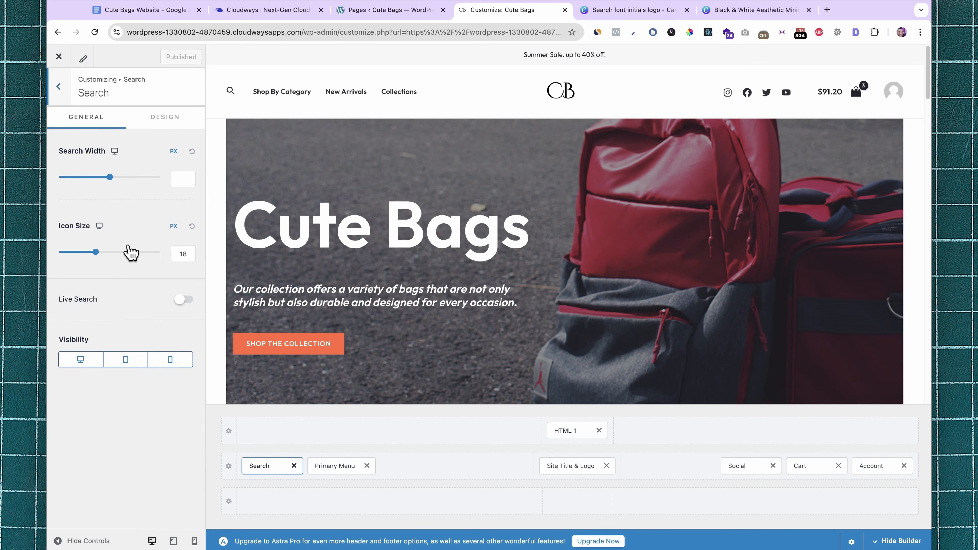
- Set the header search icon size to 18, toggle its mobile visibility, and publish
{"action": "mouse_move", "coordinate": [100, 252]}
{"action": "left_mouse_down"}
{"action": "mouse_move", "coordinate": [130, 254]}
{"action": "mouse_move", "coordinate": [87, 252]}
{"action": "left_mouse_up"}
{"action": "left_click", "coordinate": [184, 252]}
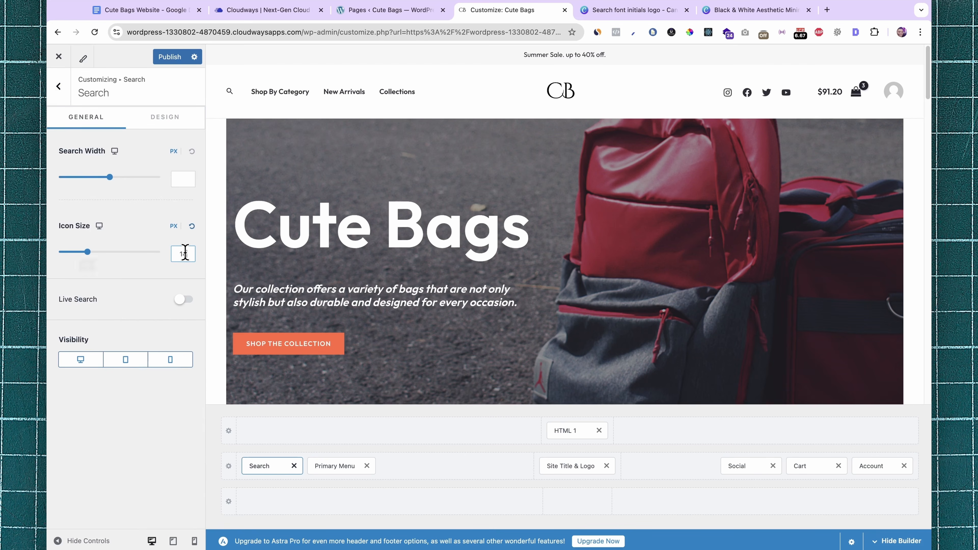
{"action": "type", "text": "18"}
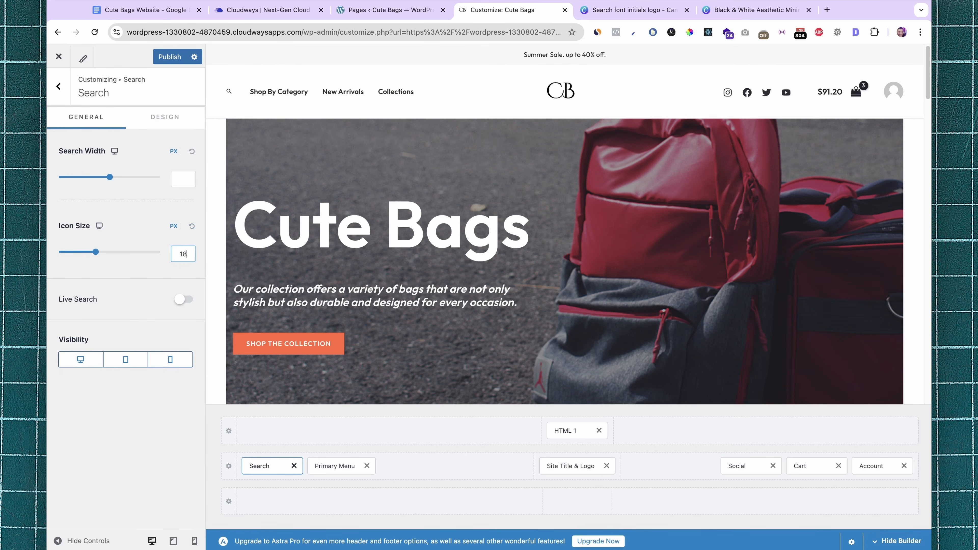
{"action": "left_click", "coordinate": [176, 258]}
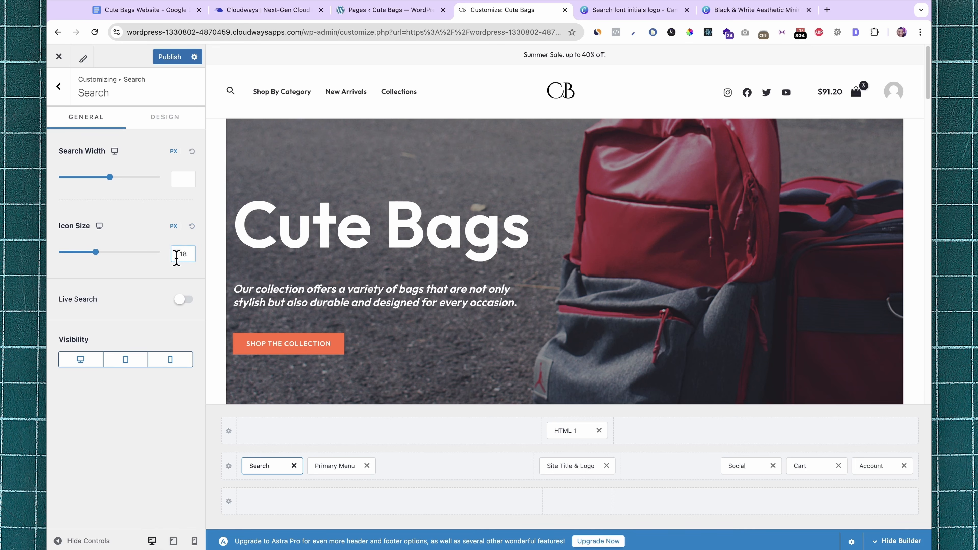
{"action": "left_click", "coordinate": [183, 297]}
{"action": "left_click", "coordinate": [172, 363]}
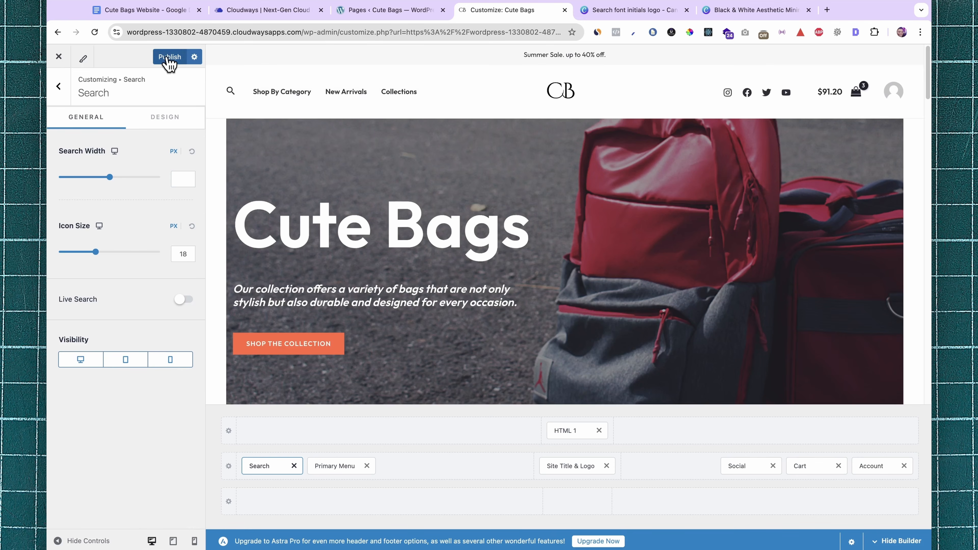
{"action": "left_click", "coordinate": [169, 58]}
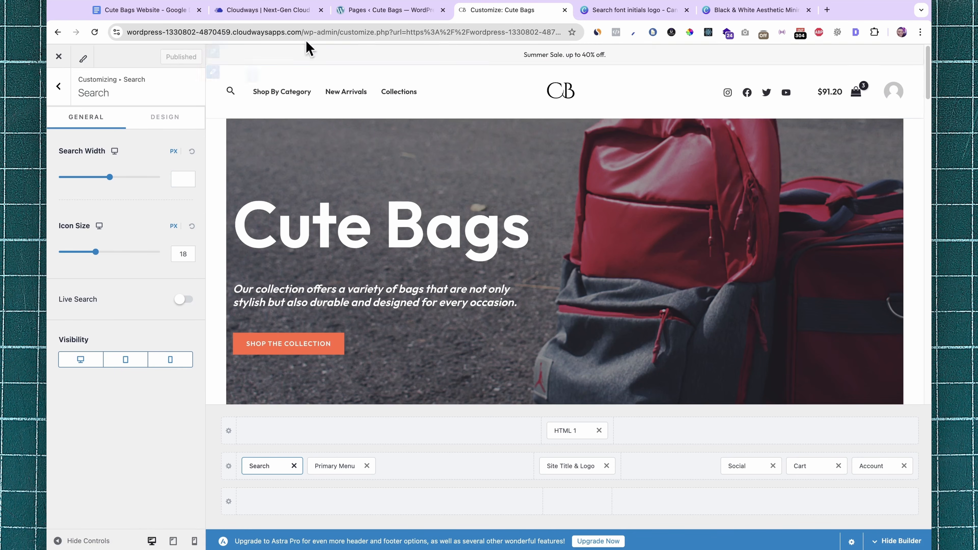
- Open the header Account element settings and clear the existing Account URL
{"action": "left_click", "coordinate": [164, 124]}
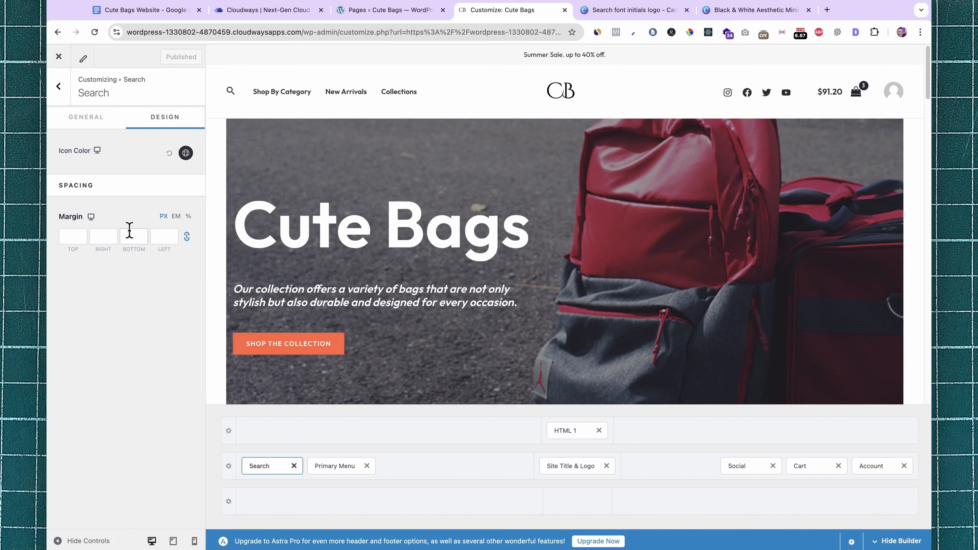
{"action": "left_click", "coordinate": [62, 91]}
{"action": "left_click", "coordinate": [122, 264]}
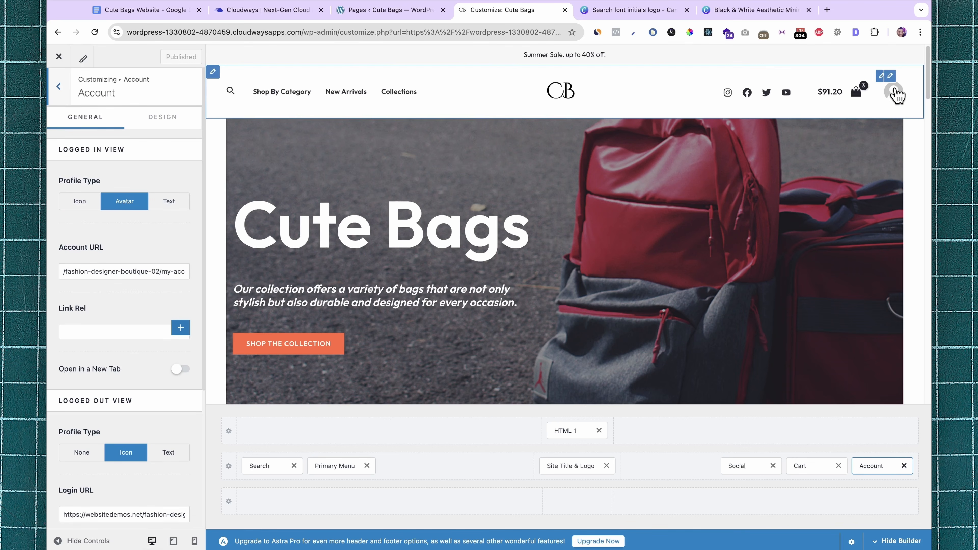
{"action": "left_click", "coordinate": [124, 268]}
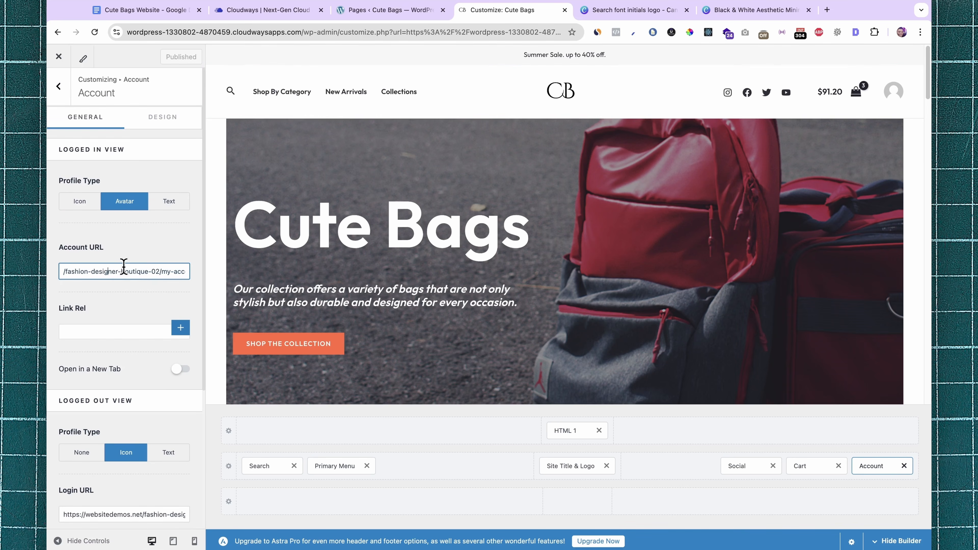
{"action": "key", "text": "super+a"}
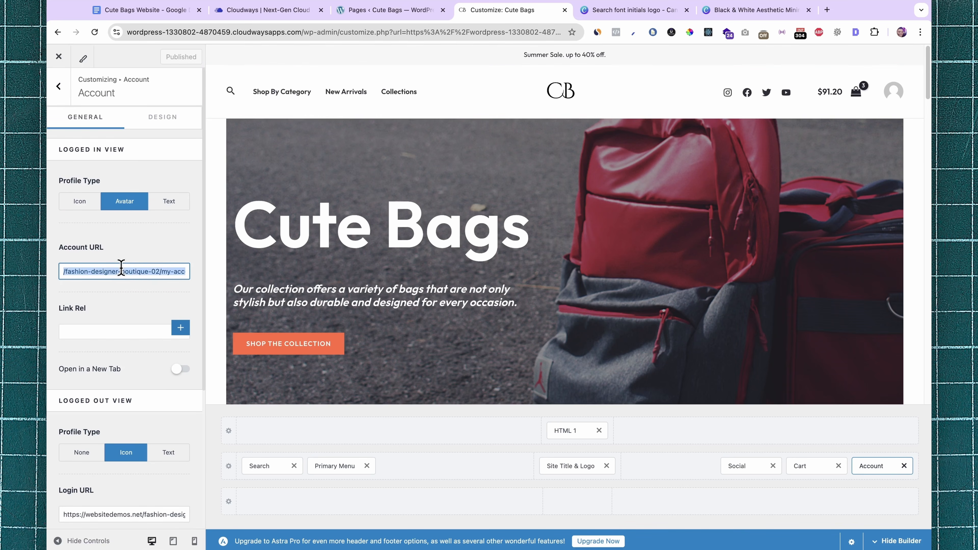
{"action": "key", "text": "BackSpace"}
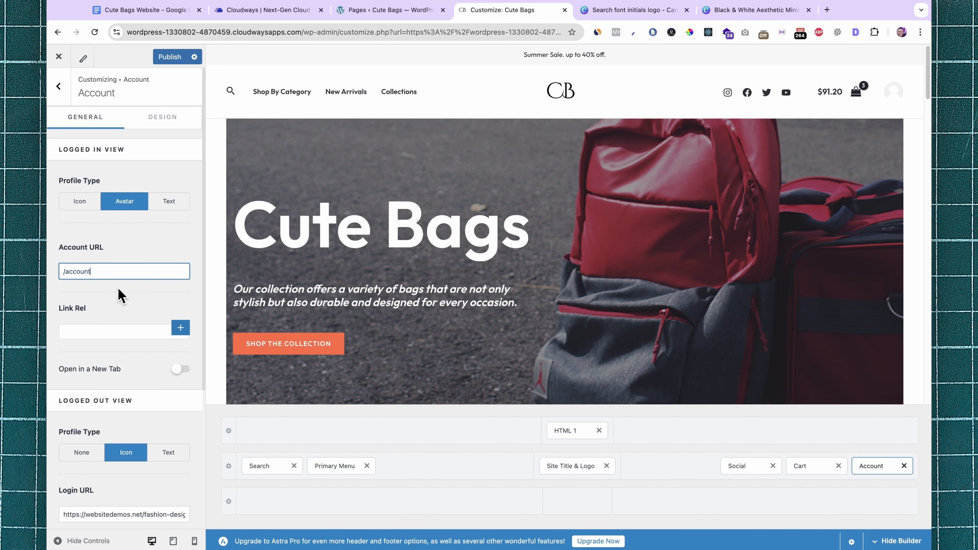
- Replace the Login URL with /account/ and publish the account link changes
{"action": "scroll", "coordinate": [120, 357], "scroll_direction": "down", "scroll_amount": 3}
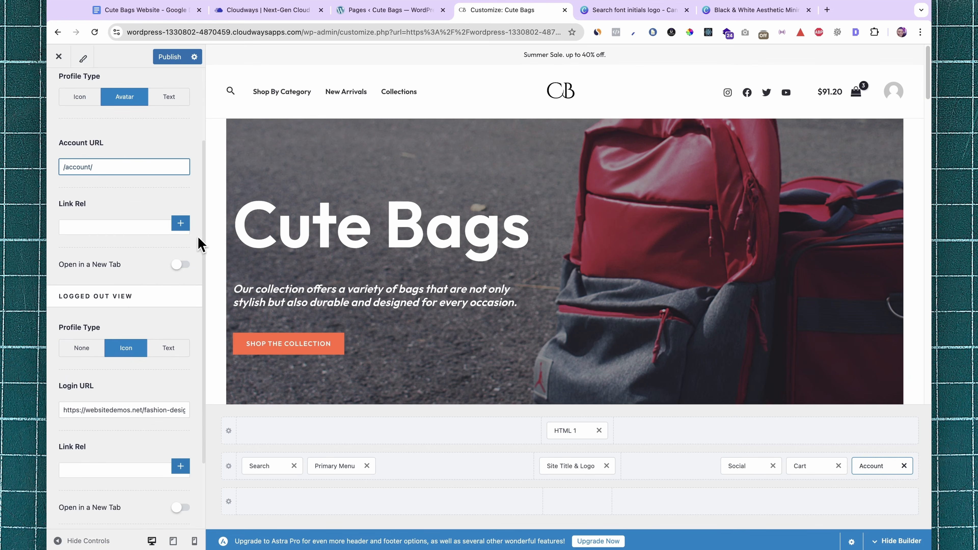
{"action": "scroll", "coordinate": [143, 418], "scroll_direction": "up", "scroll_amount": 3}
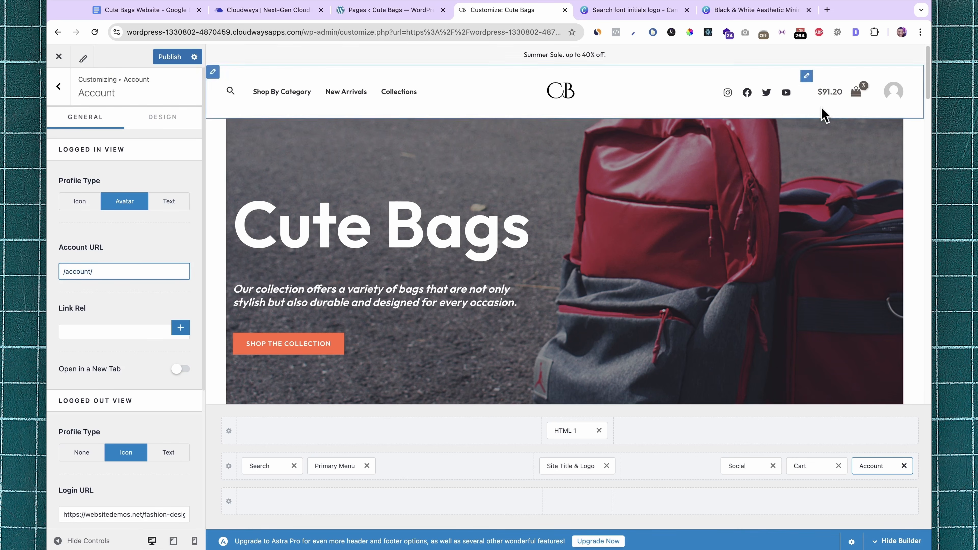
{"action": "scroll", "coordinate": [168, 414], "scroll_direction": "down", "scroll_amount": 5}
{"action": "scroll", "coordinate": [169, 414], "scroll_direction": "down", "scroll_amount": 1}
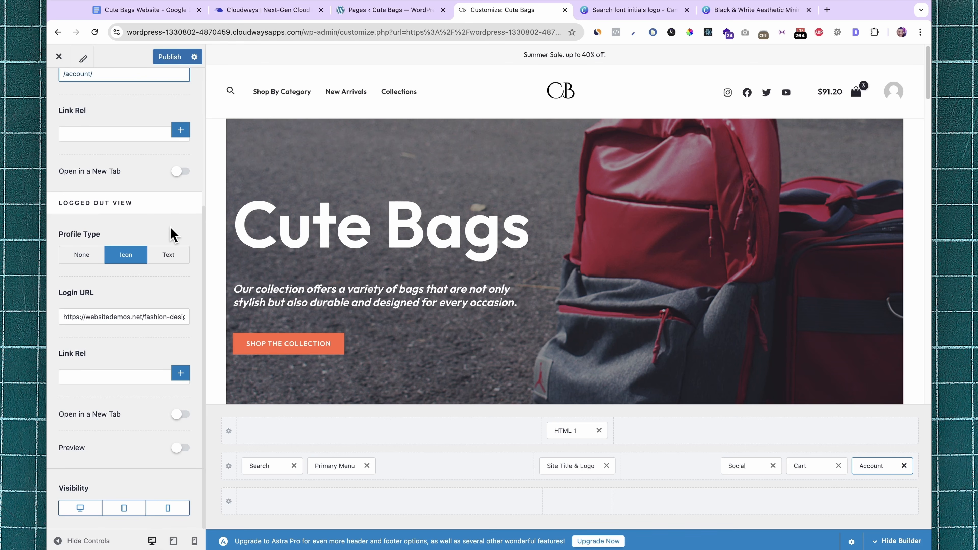
{"action": "triple_click", "coordinate": [114, 314]}
{"action": "type", "text": "/account/"}
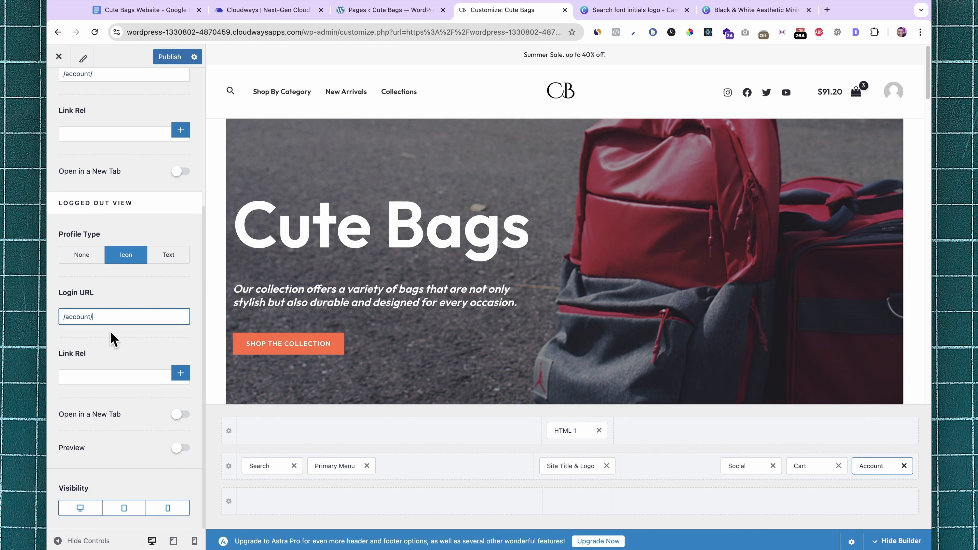
{"action": "scroll", "coordinate": [98, 447], "scroll_direction": "up", "scroll_amount": 5}
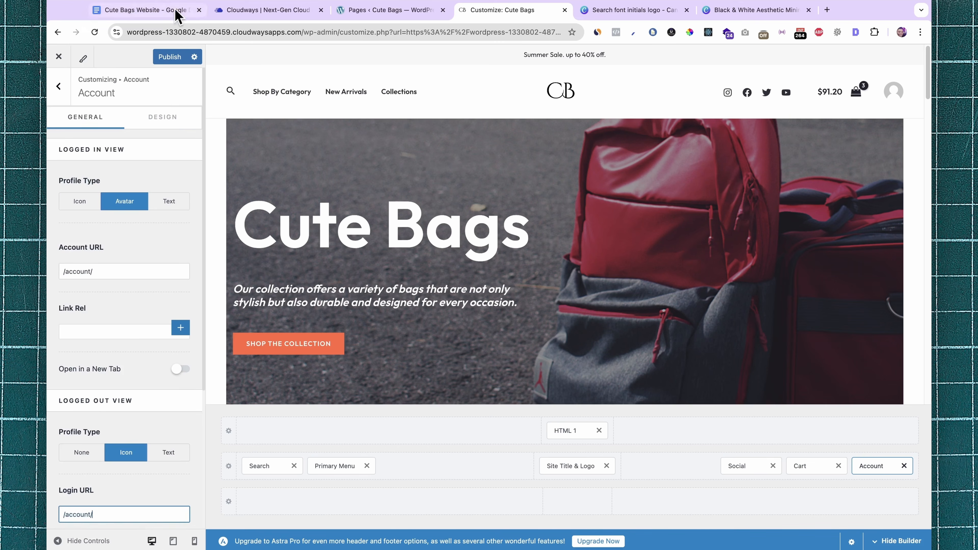
{"action": "left_click", "coordinate": [169, 56]}
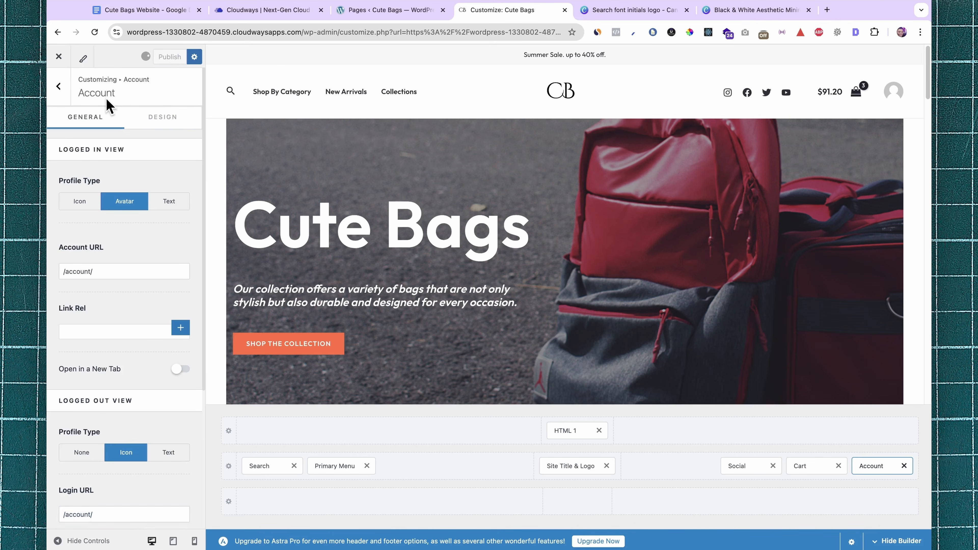
{"action": "left_click", "coordinate": [58, 86]}
{"action": "left_click", "coordinate": [140, 292]}
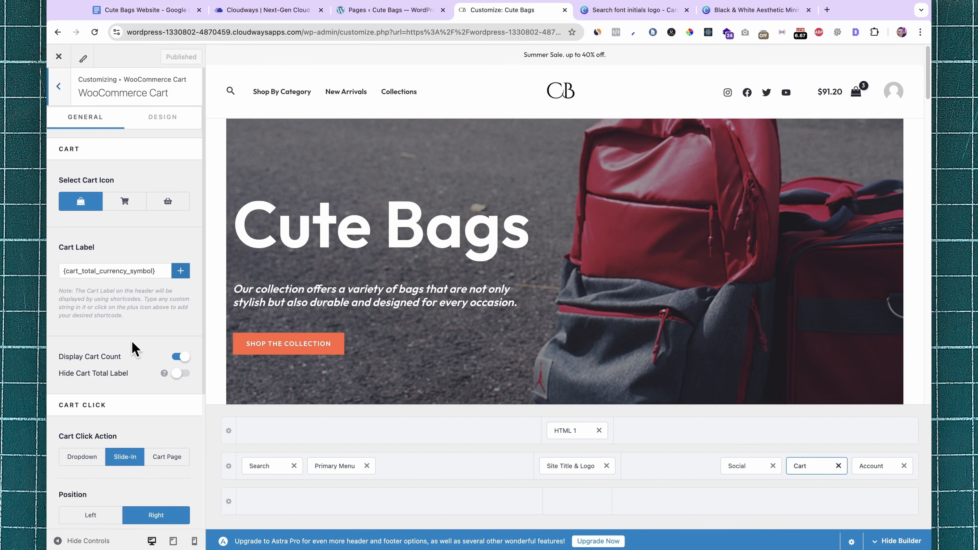
- Remove Collections from the Primary Menu, leaving Shop By Category and New Arrivals, and publish
{"action": "scroll", "coordinate": [153, 427], "scroll_direction": "down", "scroll_amount": 5}
{"action": "scroll", "coordinate": [88, 101], "scroll_direction": "up", "scroll_amount": 5}
{"action": "left_click", "coordinate": [58, 85]}
{"action": "left_click", "coordinate": [138, 358]}
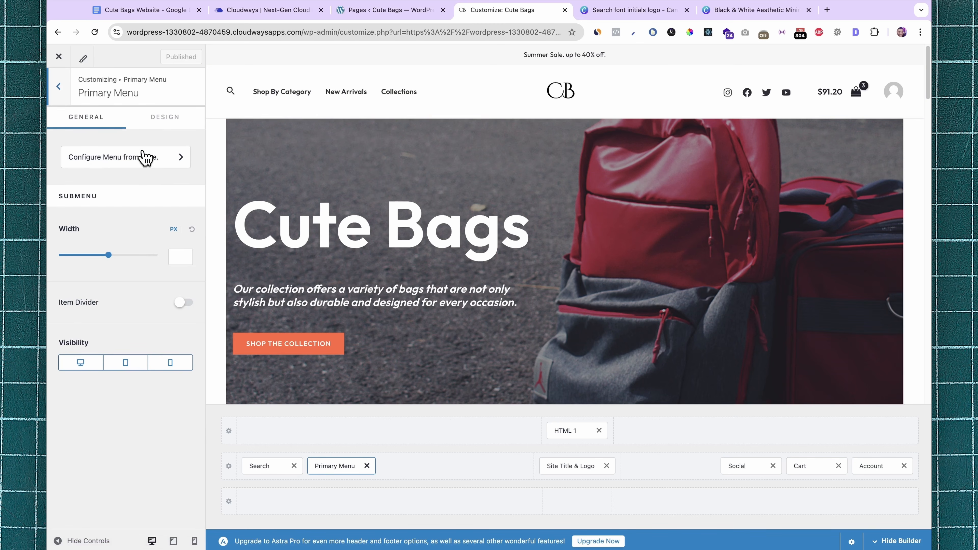
{"action": "left_click", "coordinate": [134, 158]}
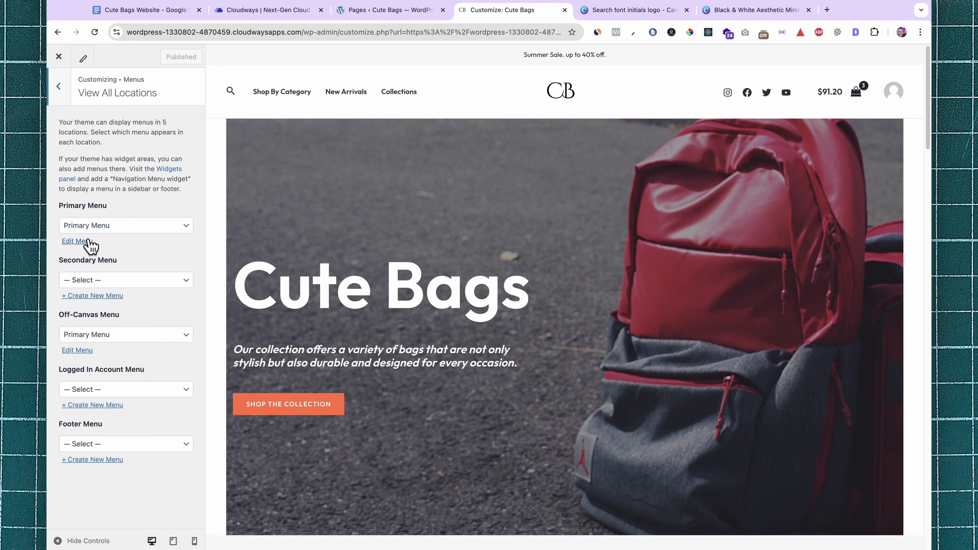
{"action": "left_click", "coordinate": [86, 242]}
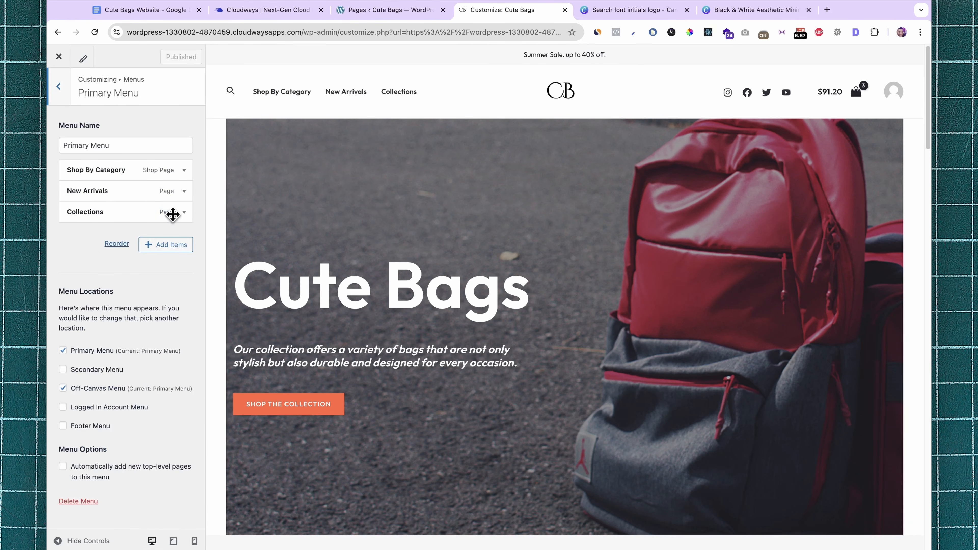
{"action": "left_click", "coordinate": [184, 213]}
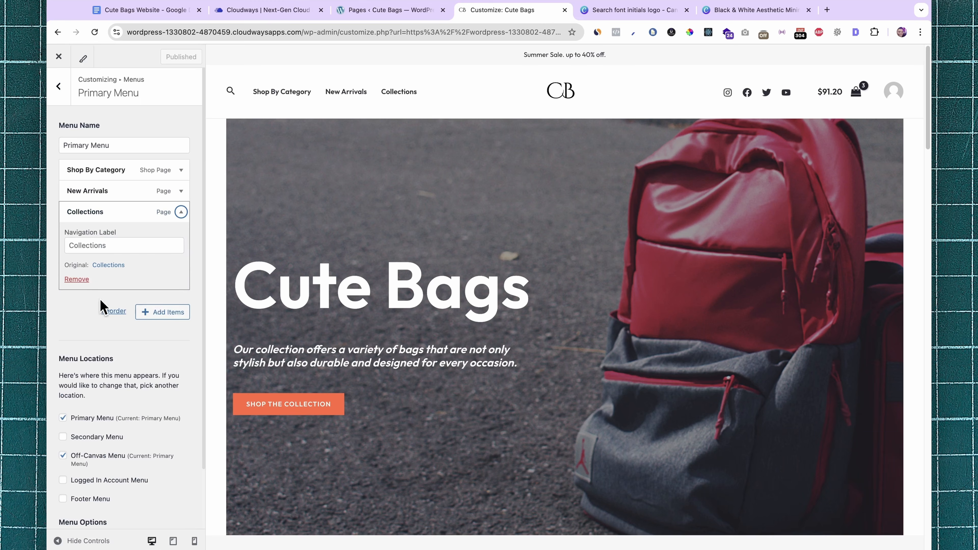
{"action": "left_click", "coordinate": [77, 280]}
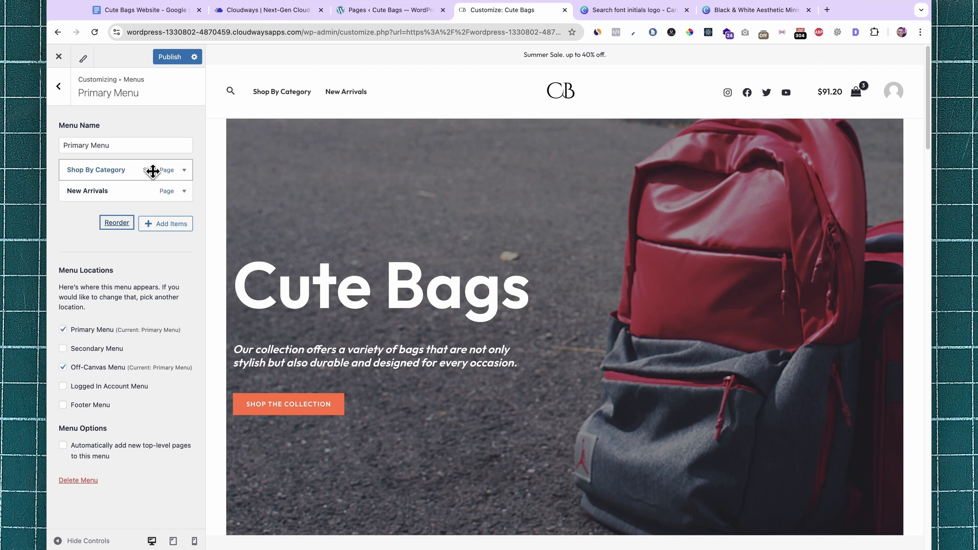
{"action": "left_click", "coordinate": [153, 169]}
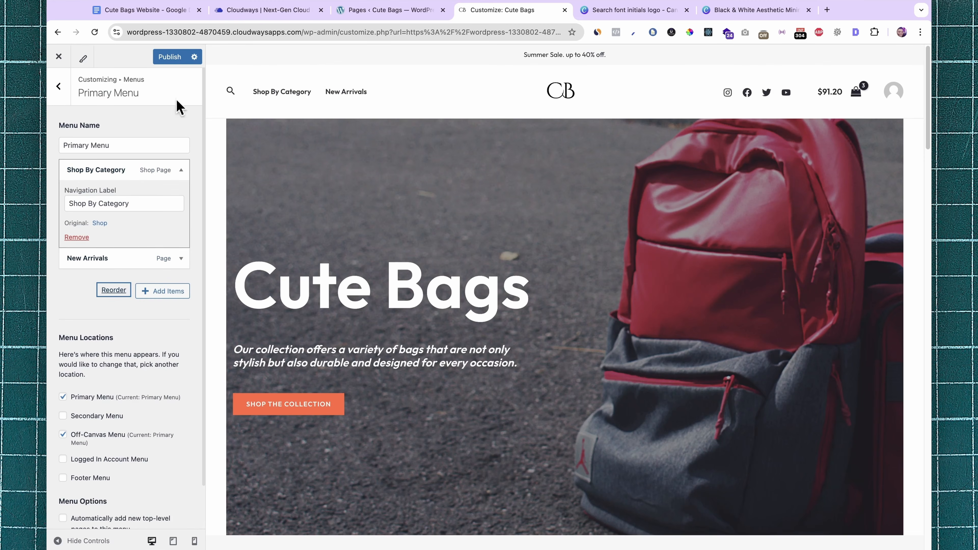
{"action": "left_click", "coordinate": [169, 58]}
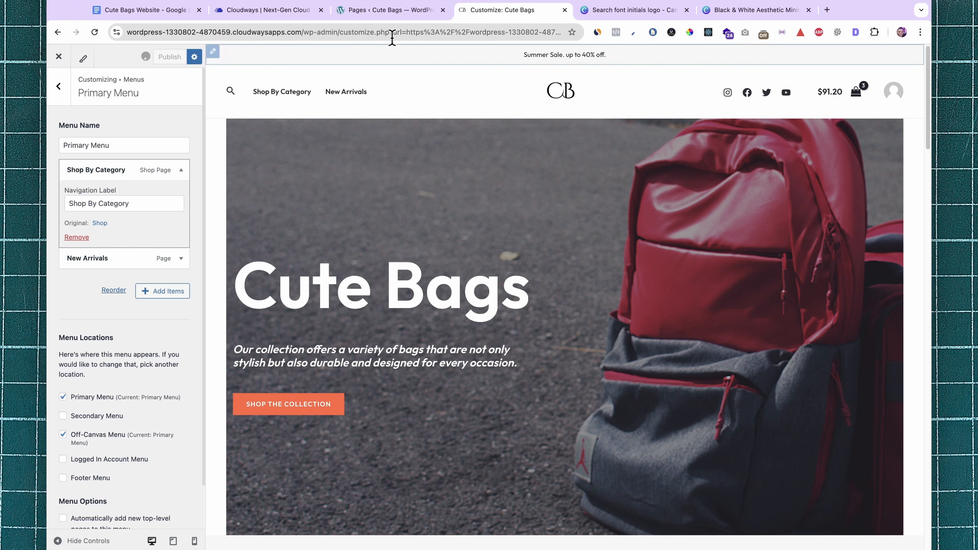
{"action": "left_click", "coordinate": [389, 11]}
- Open the live site in a new tab, follow Shop By Category to the Shop page, then return to the Customizer
{"action": "mouse_move", "coordinate": [101, 55]}
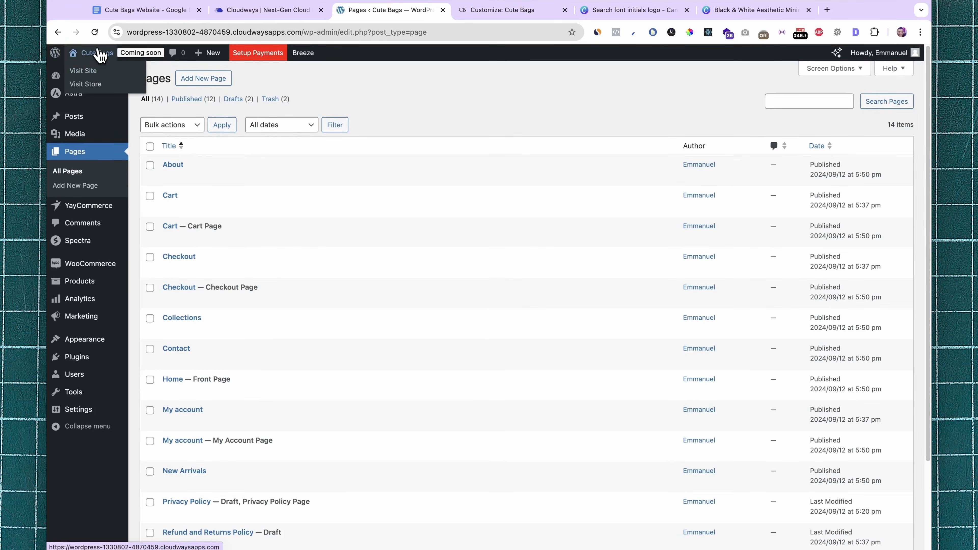
{"action": "right_click", "coordinate": [86, 70]}
{"action": "left_click", "coordinate": [90, 73]}
{"action": "left_click", "coordinate": [478, 10]}
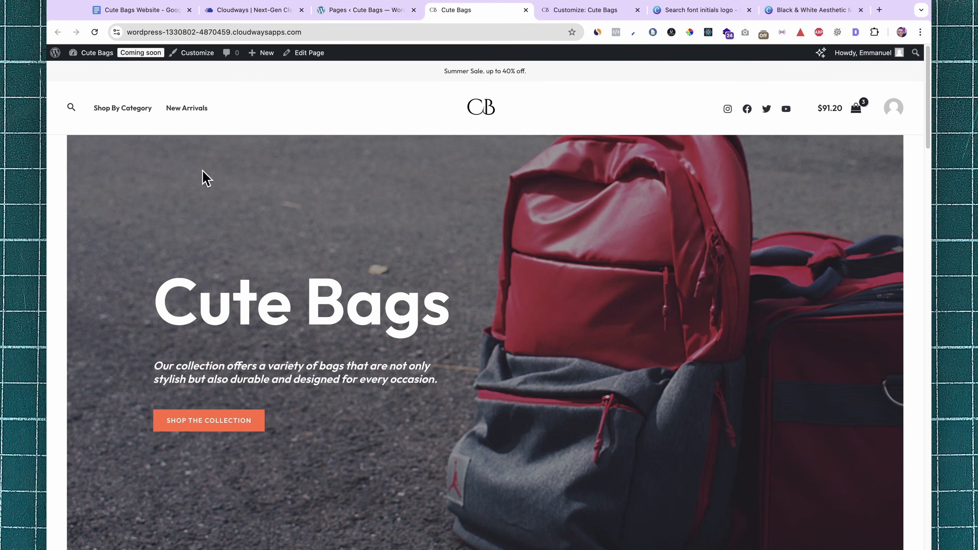
{"action": "left_click", "coordinate": [120, 110]}
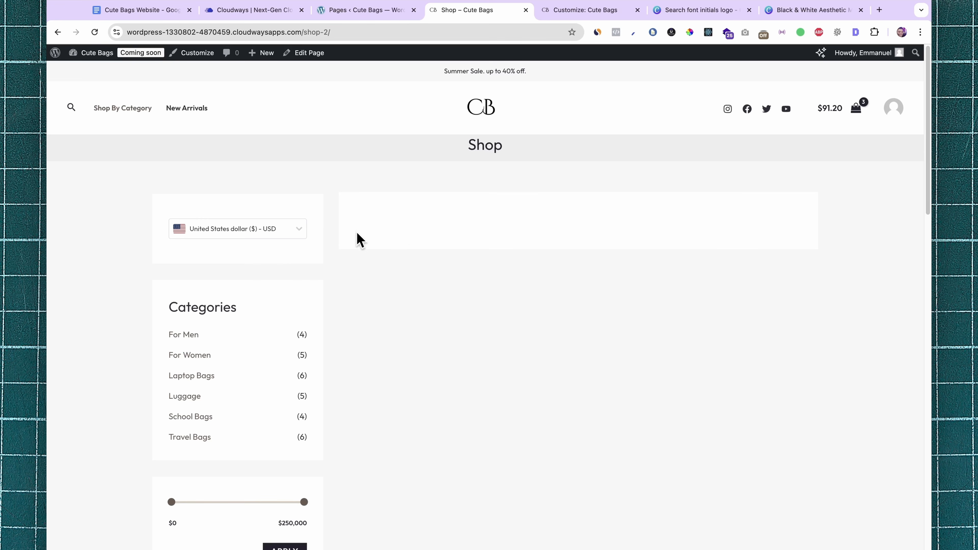
{"action": "left_click", "coordinate": [602, 10]}
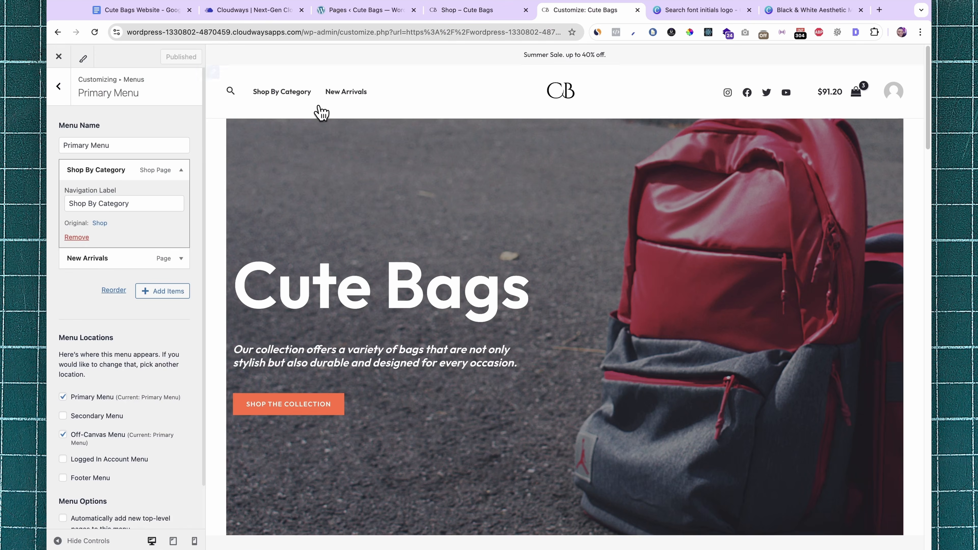
- Remove the Shop By Category item and add the Shop page to the Primary Menu
{"action": "left_click", "coordinate": [79, 238]}
{"action": "left_click", "coordinate": [168, 204]}
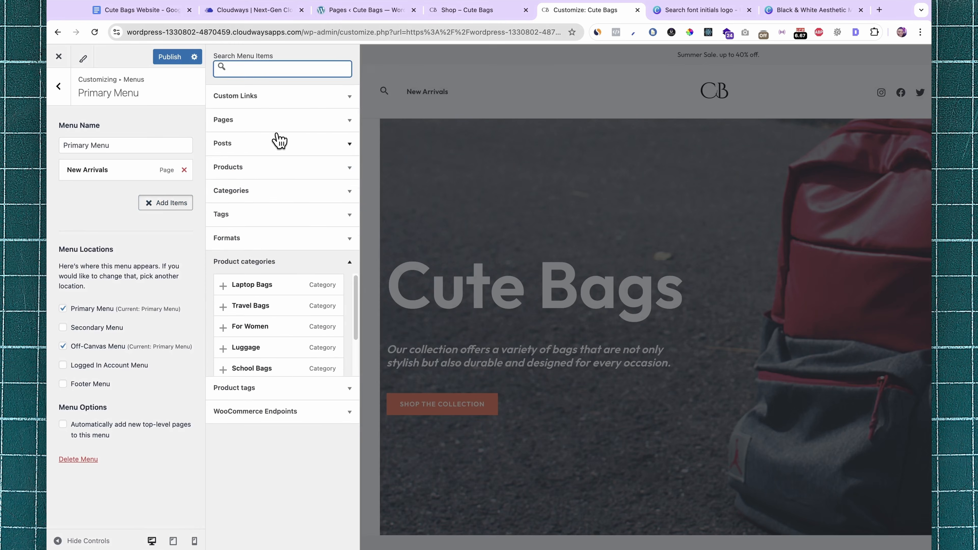
{"action": "left_click", "coordinate": [278, 127]}
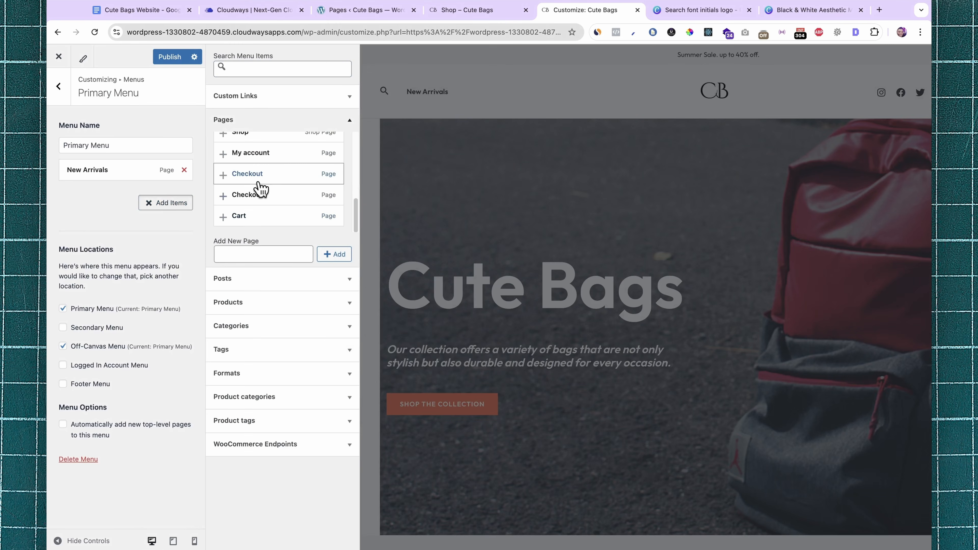
{"action": "scroll", "coordinate": [287, 171], "scroll_direction": "down", "scroll_amount": 2}
{"action": "scroll", "coordinate": [291, 173], "scroll_direction": "down", "scroll_amount": 1}
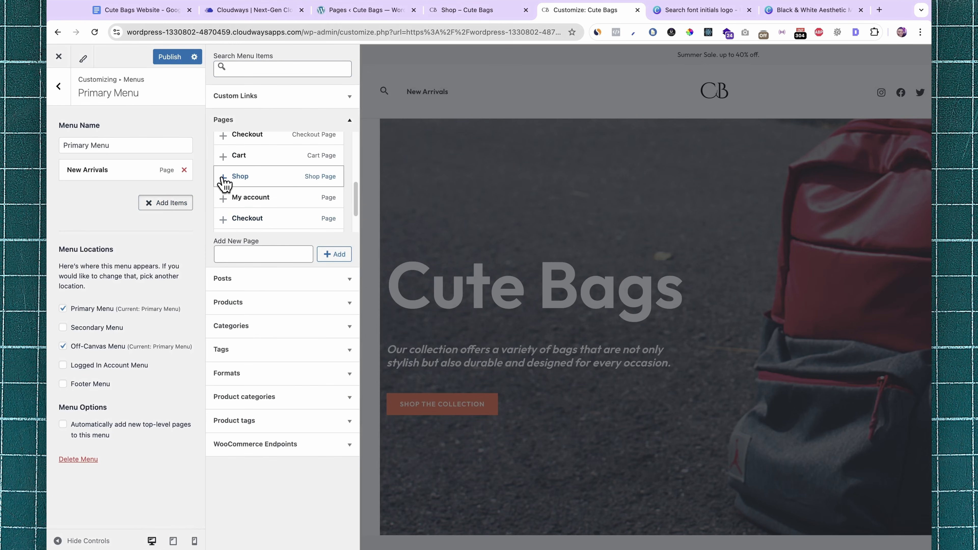
{"action": "left_click", "coordinate": [223, 178]}
- Reorder the menu so the Shop item sits above New Arrivals
{"action": "left_click", "coordinate": [116, 222]}
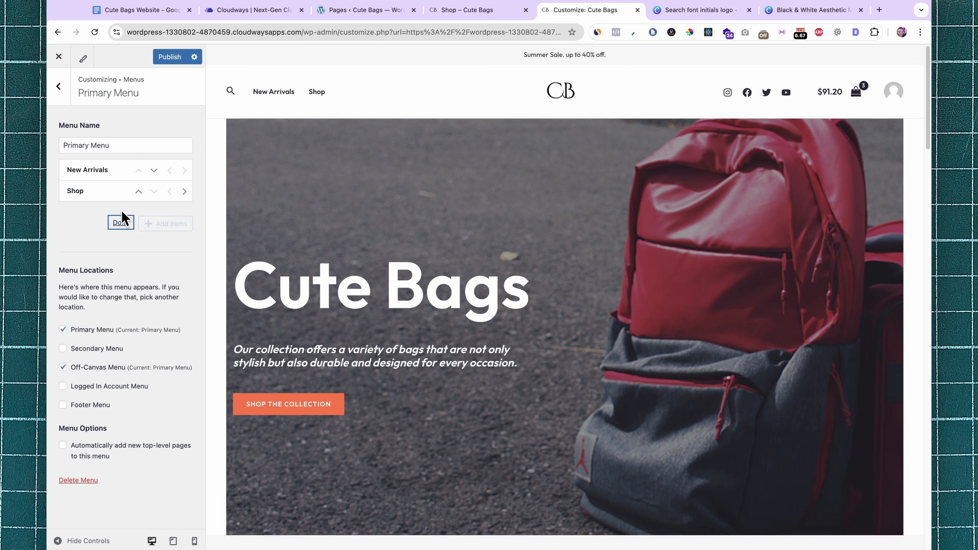
{"action": "left_click", "coordinate": [120, 223]}
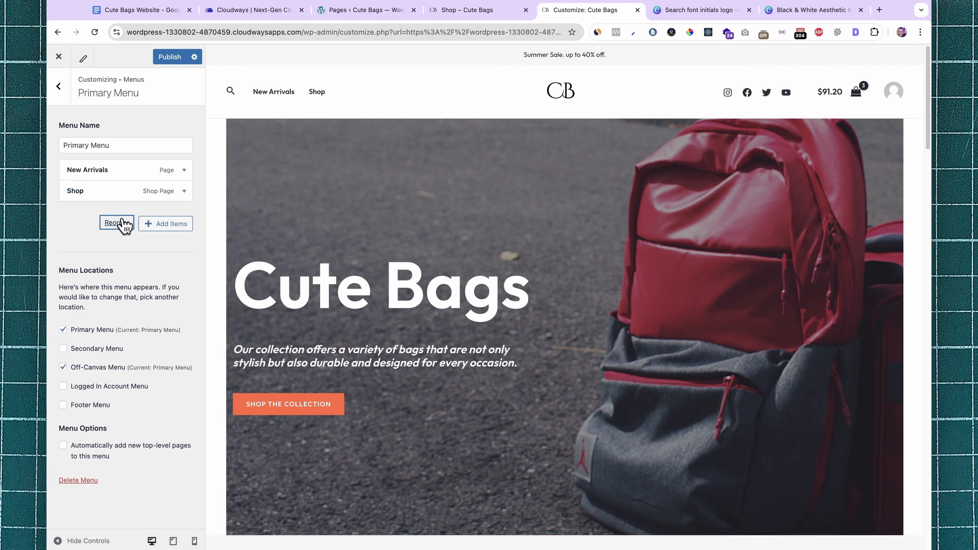
{"action": "left_click", "coordinate": [117, 224]}
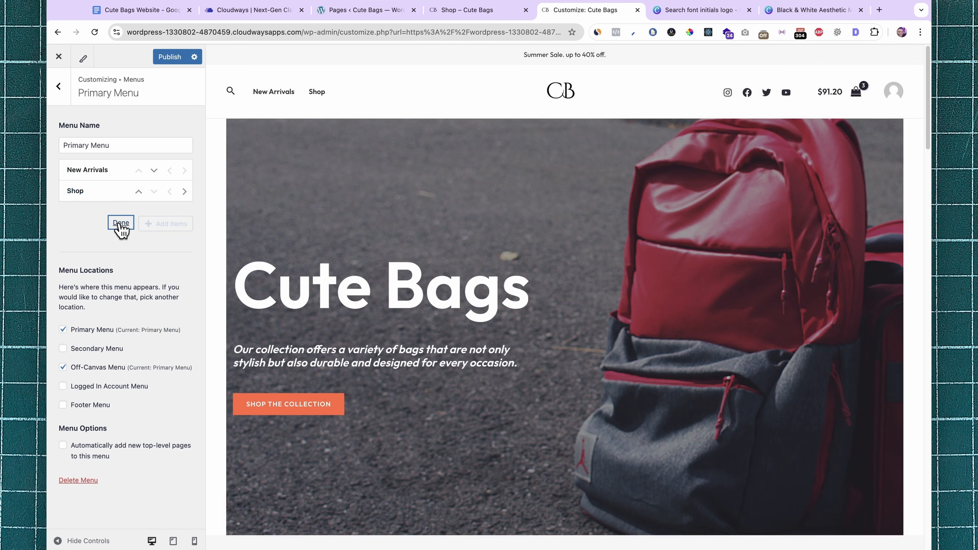
{"action": "left_click", "coordinate": [139, 192]}
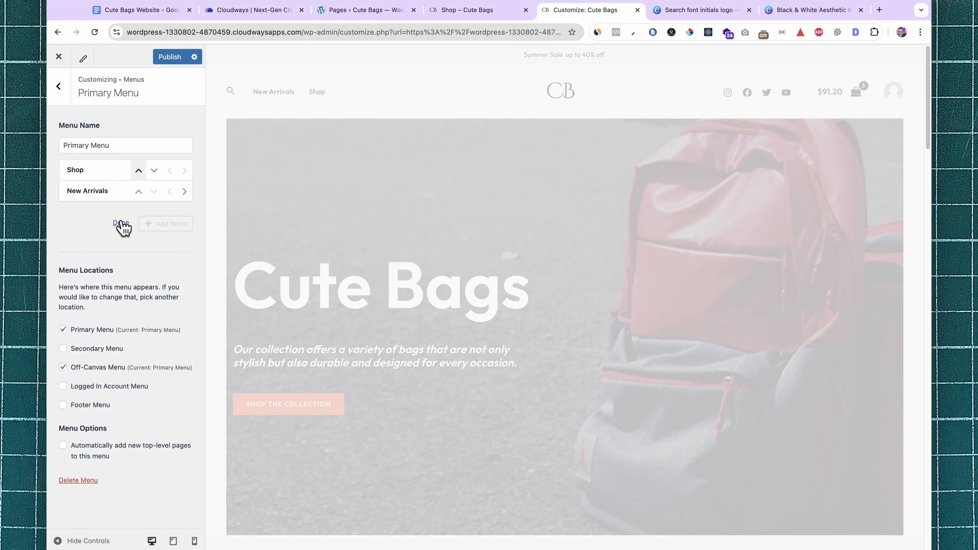
{"action": "left_click", "coordinate": [121, 222]}
- Change the Shop item's navigation label to 'Shop by Category'
{"action": "left_click", "coordinate": [110, 172]}
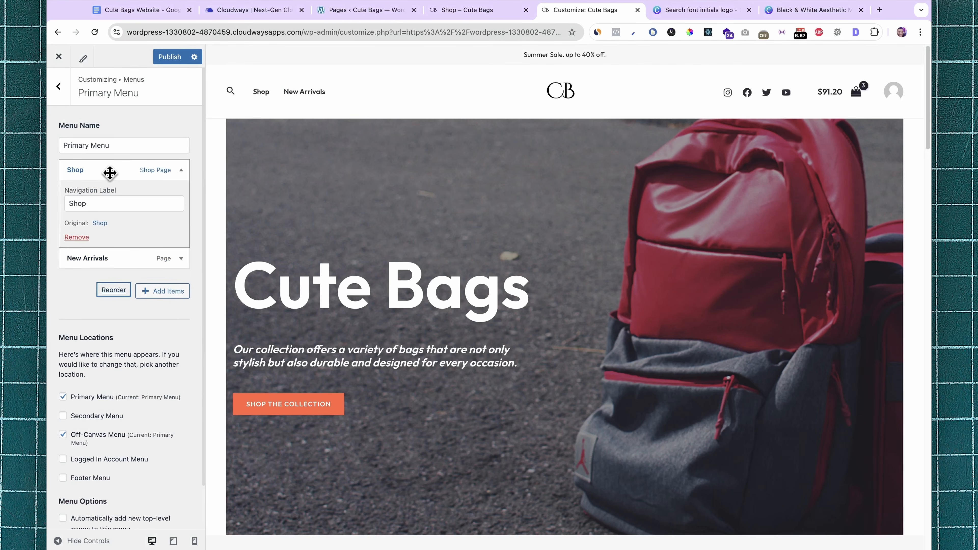
{"action": "left_click", "coordinate": [102, 203]}
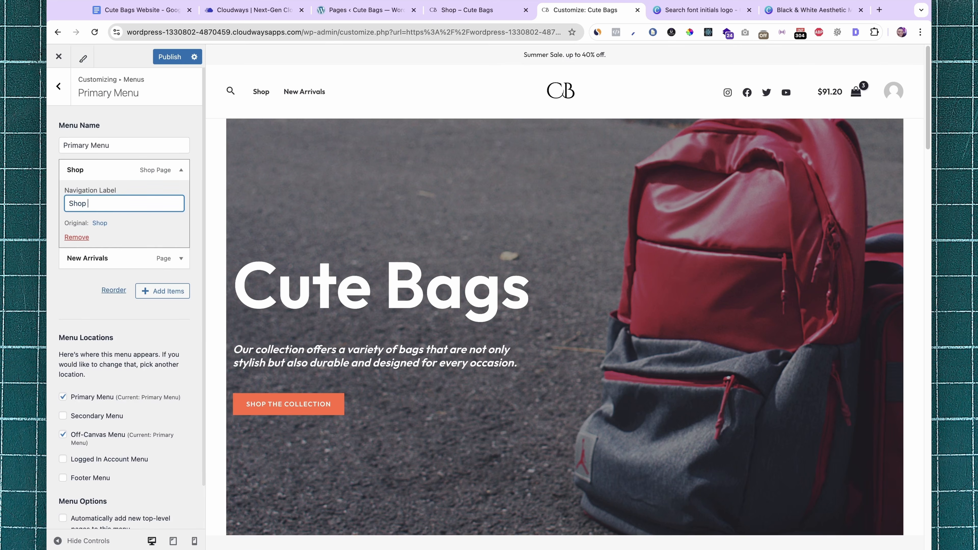
{"action": "type", "text": "by Category"}
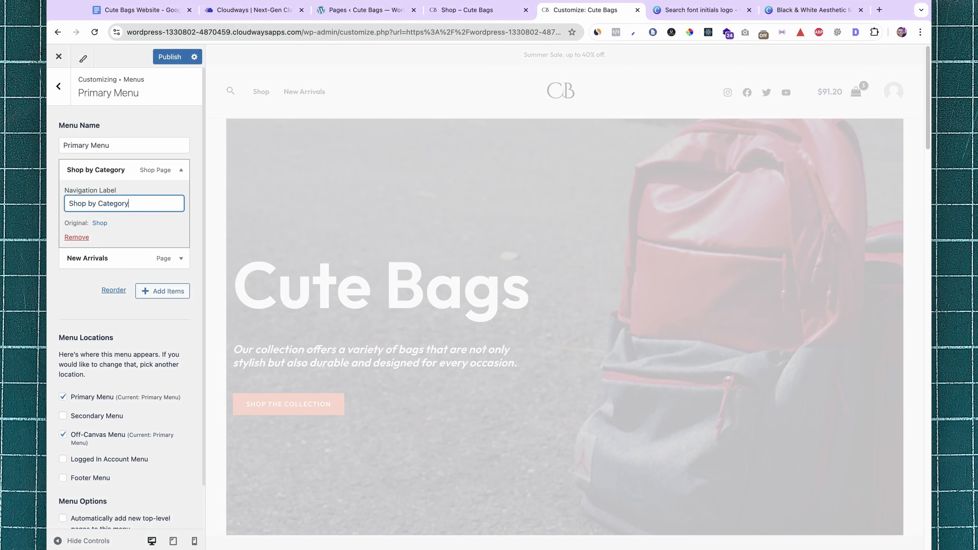
{"action": "left_click", "coordinate": [85, 285]}
{"action": "left_click", "coordinate": [158, 299]}
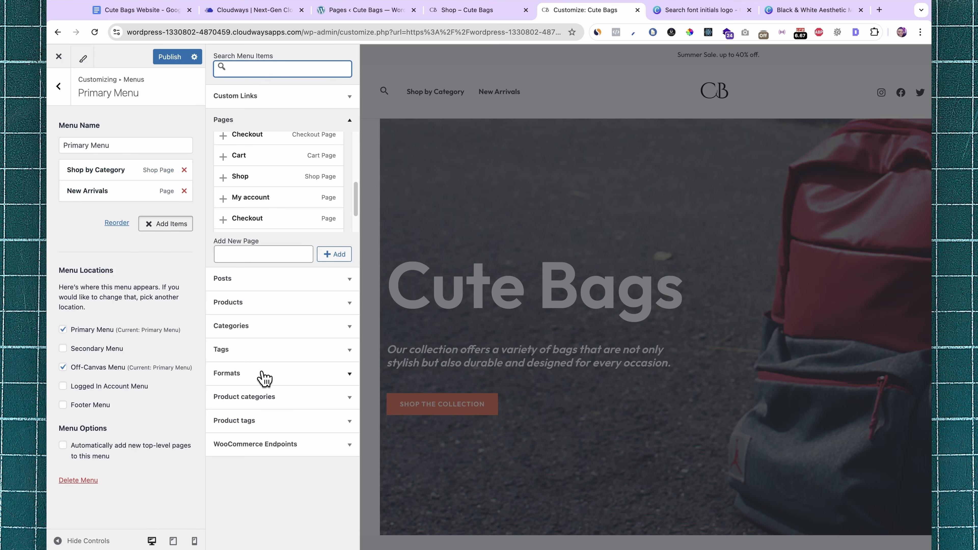
- Add the Laptop Bags, Travel Bags, For Women, Luggage, School Bags and For Men categories to the menu
{"action": "left_click", "coordinate": [271, 401]}
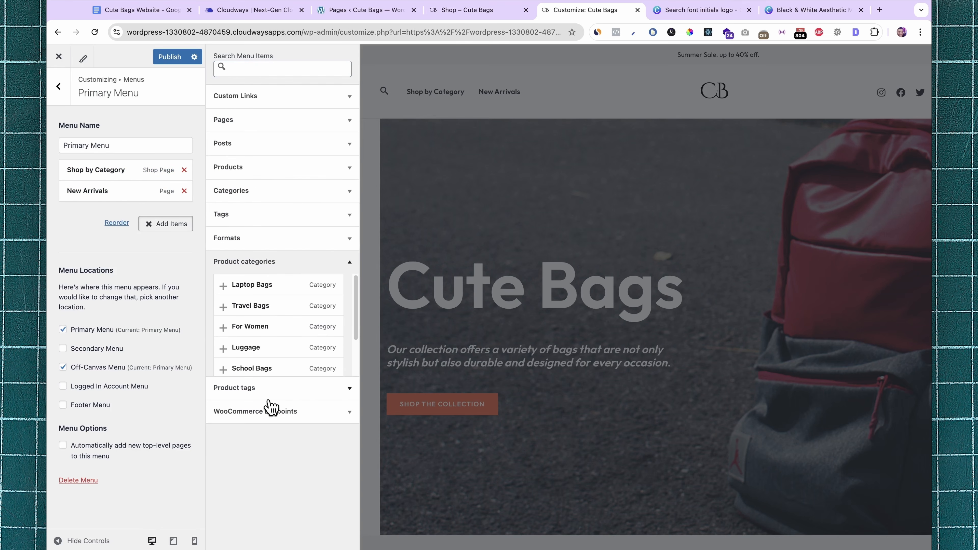
{"action": "left_click", "coordinate": [223, 285]}
{"action": "left_click", "coordinate": [223, 308]}
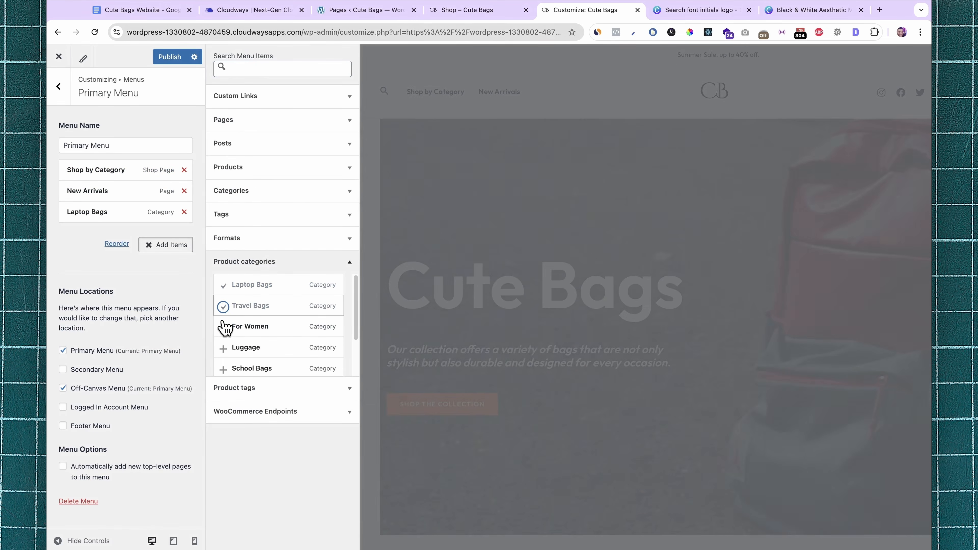
{"action": "left_click", "coordinate": [225, 327]}
{"action": "left_click", "coordinate": [224, 348]}
{"action": "scroll", "coordinate": [229, 343], "scroll_direction": "down", "scroll_amount": 2}
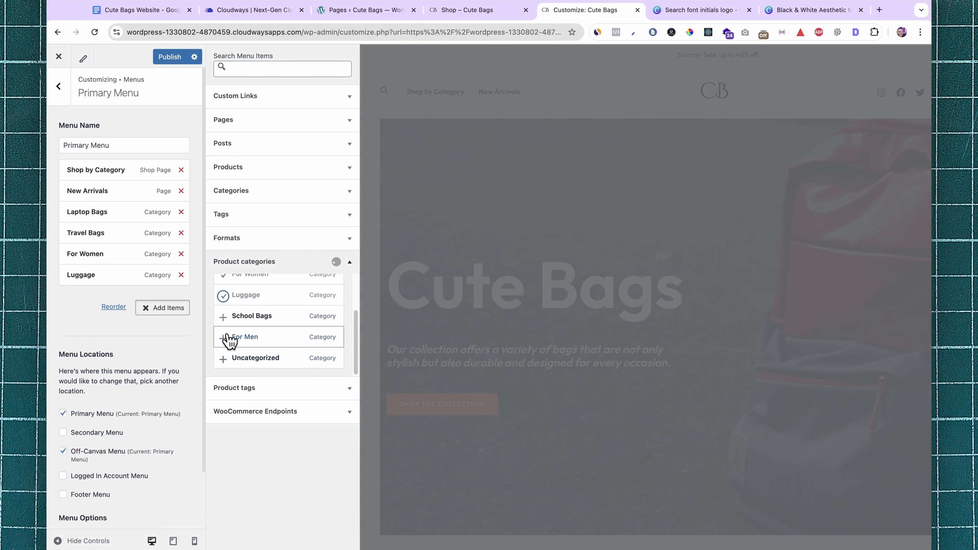
{"action": "left_click", "coordinate": [223, 317]}
{"action": "left_click", "coordinate": [224, 338]}
{"action": "left_click", "coordinate": [100, 219]}
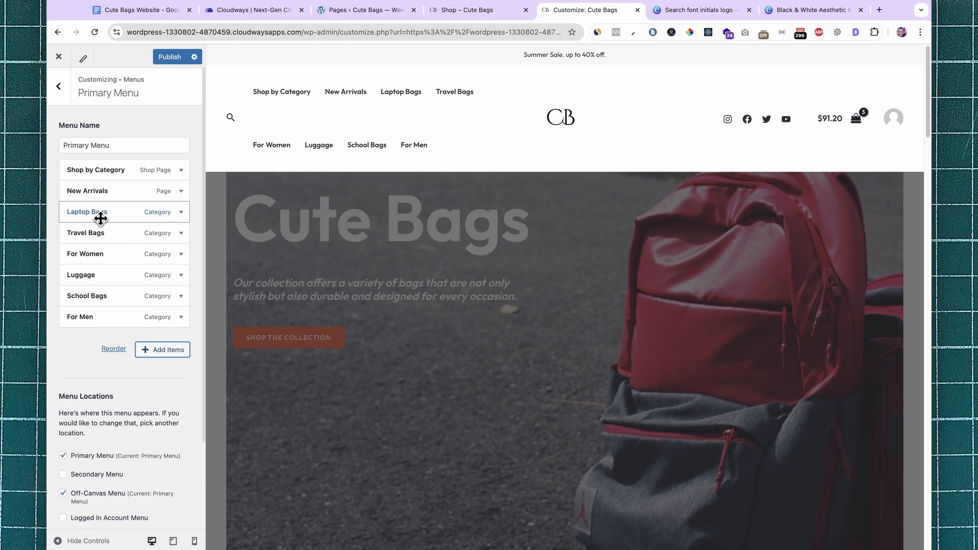
- Nest the categories under Shop by Category, publish, and check the live Shop page
{"action": "mouse_move", "coordinate": [101, 205]}
{"action": "left_mouse_down"}
{"action": "mouse_move", "coordinate": [101, 193]}
{"action": "mouse_move", "coordinate": [113, 196]}
{"action": "left_mouse_up"}
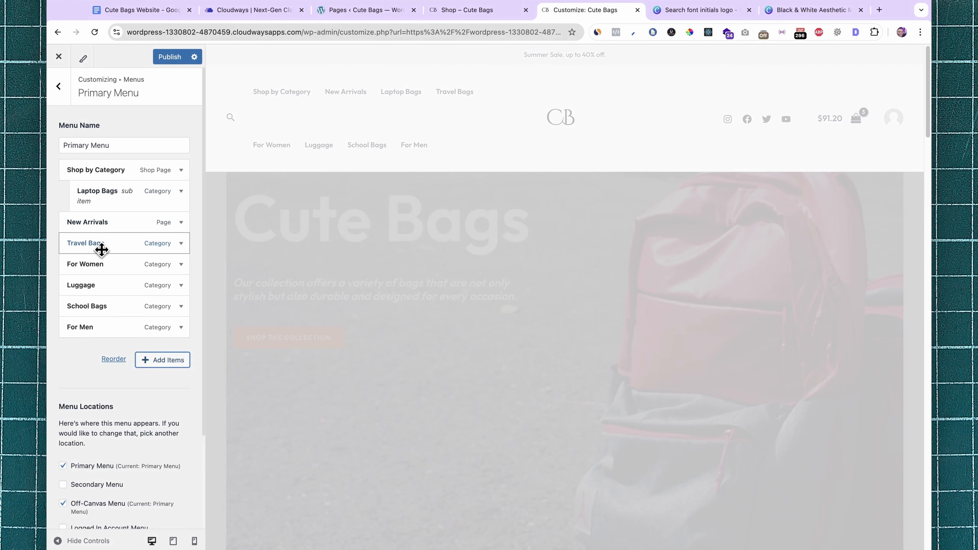
{"action": "left_click_drag", "start_coordinate": [101, 247], "coordinate": [109, 221]}
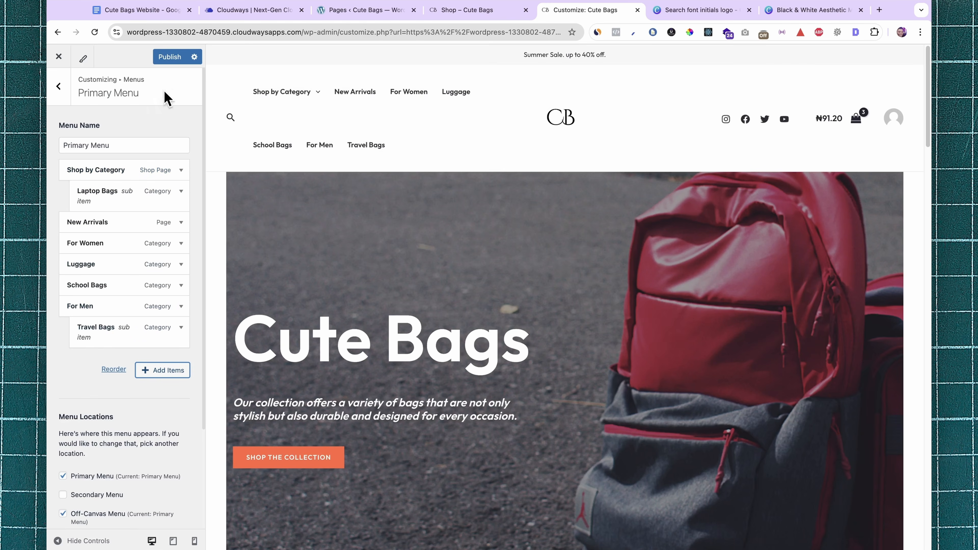
{"action": "left_click", "coordinate": [168, 58]}
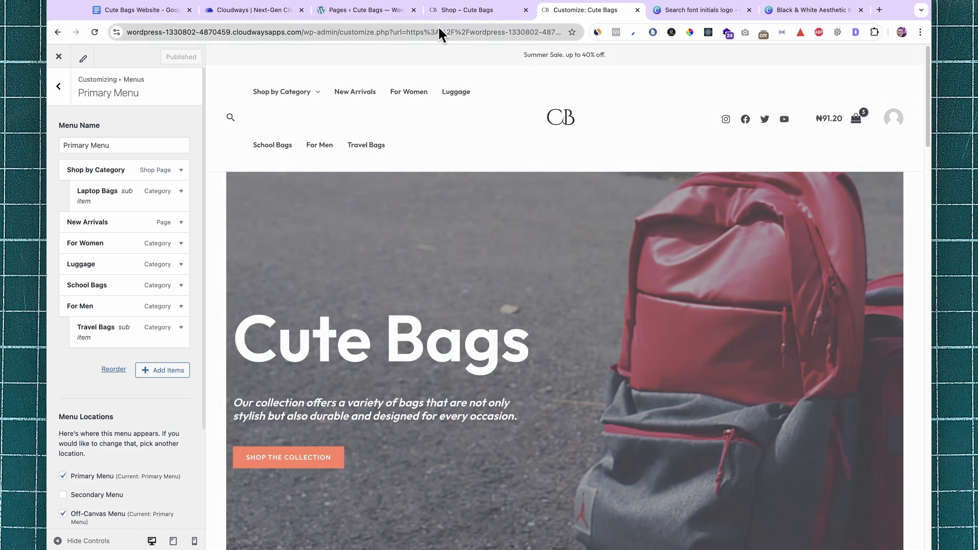
{"action": "left_click", "coordinate": [453, 13]}
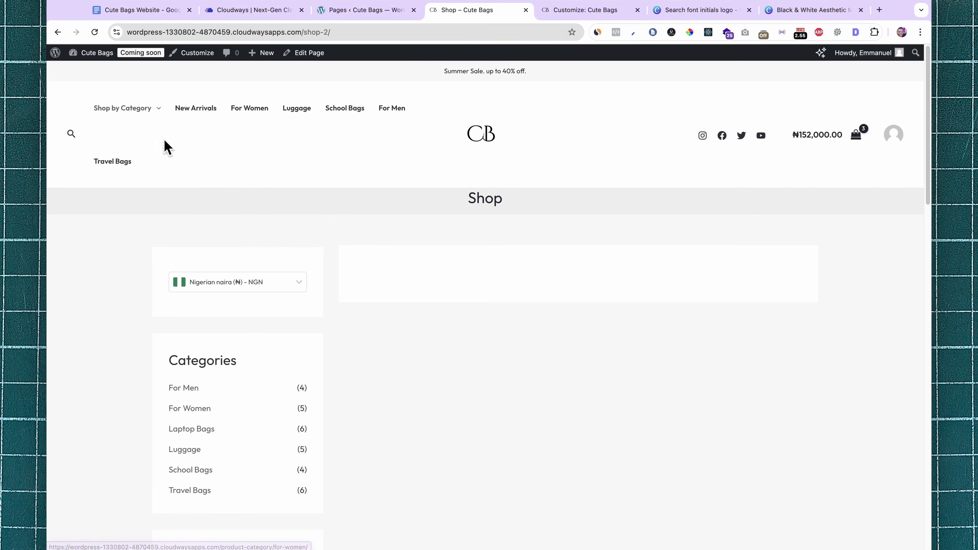
{"action": "mouse_move", "coordinate": [139, 100]}
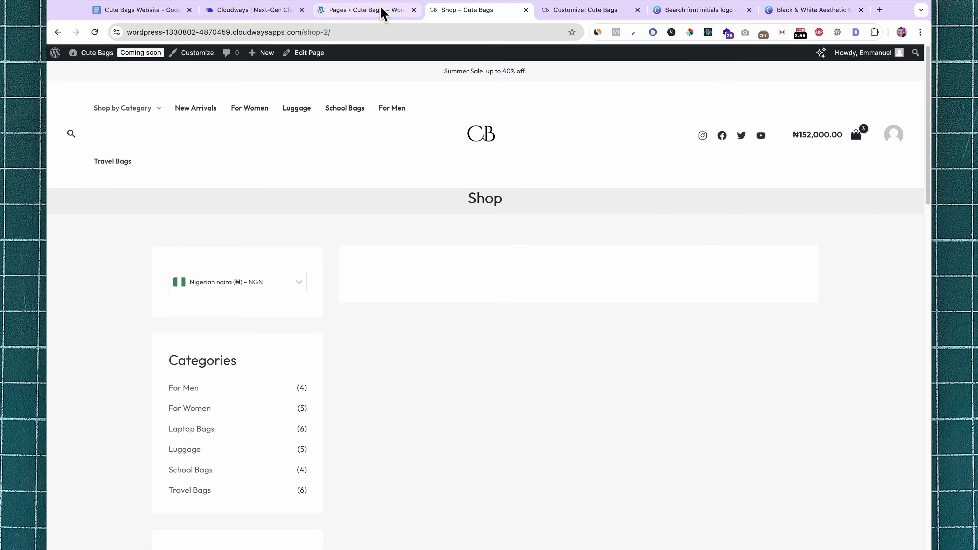
- Move Travel Bags under Shop by Category, republish, and reload the live Shop page
{"action": "left_click", "coordinate": [383, 11]}
{"action": "left_click", "coordinate": [584, 14]}
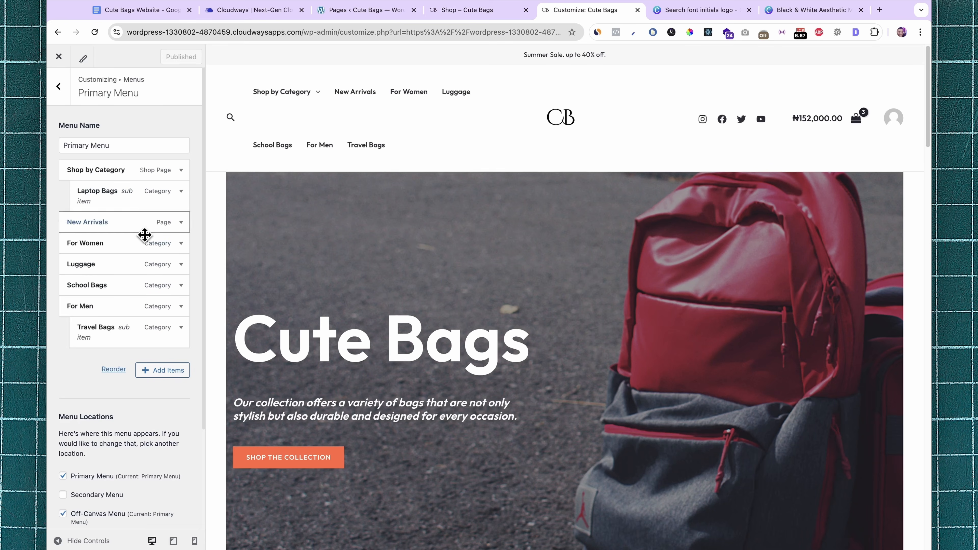
{"action": "mouse_move", "coordinate": [108, 229]}
{"action": "left_mouse_down"}
{"action": "mouse_move", "coordinate": [107, 212]}
{"action": "mouse_move", "coordinate": [105, 231]}
{"action": "left_mouse_up"}
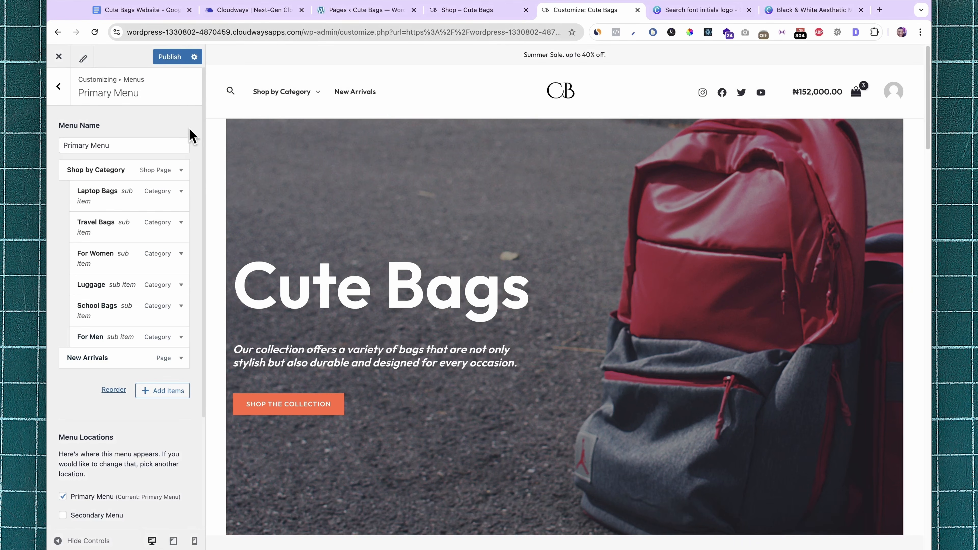
{"action": "left_click", "coordinate": [170, 57]}
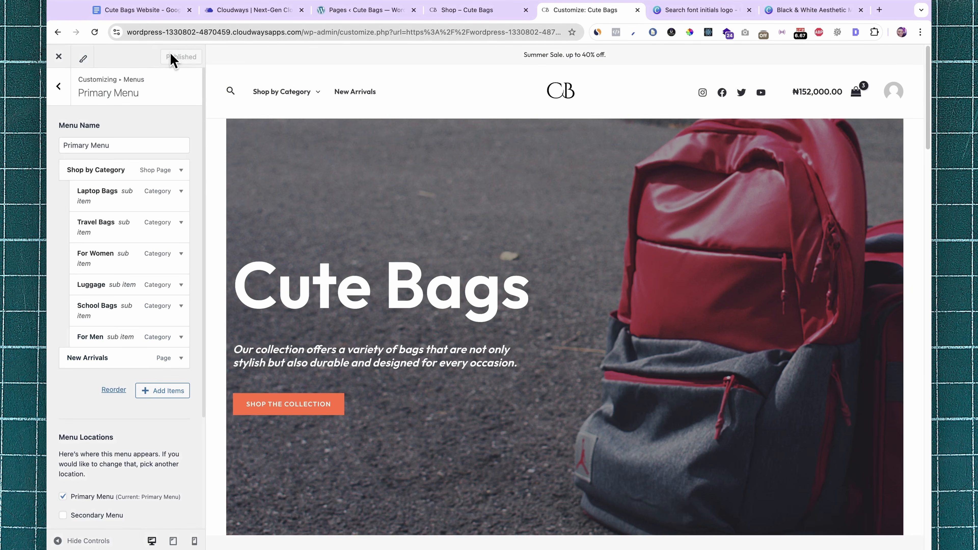
{"action": "left_click", "coordinate": [489, 11]}
{"action": "left_click", "coordinate": [95, 32]}
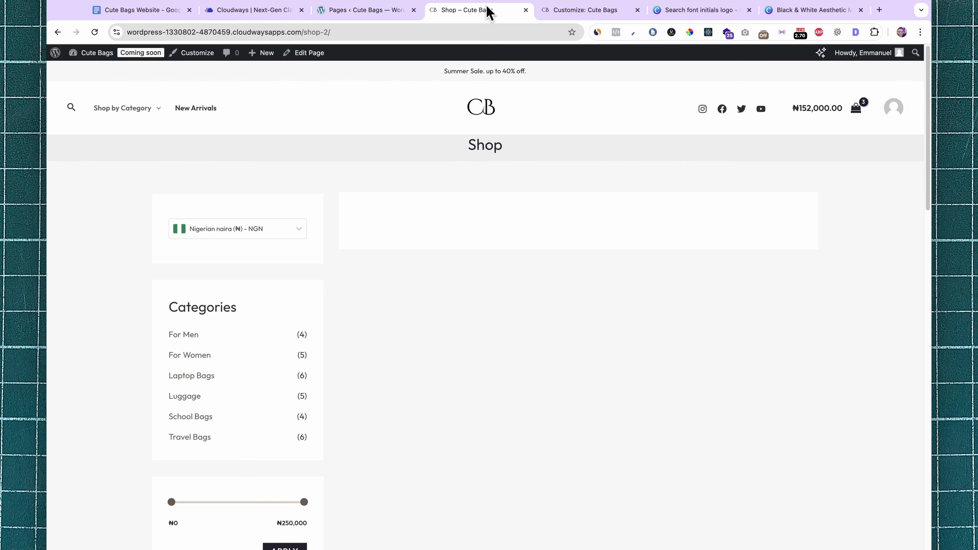
- Test the live Shop by Category dropdown via Travel Bags and Shop, then return to the Customizer
{"action": "mouse_move", "coordinate": [137, 116]}
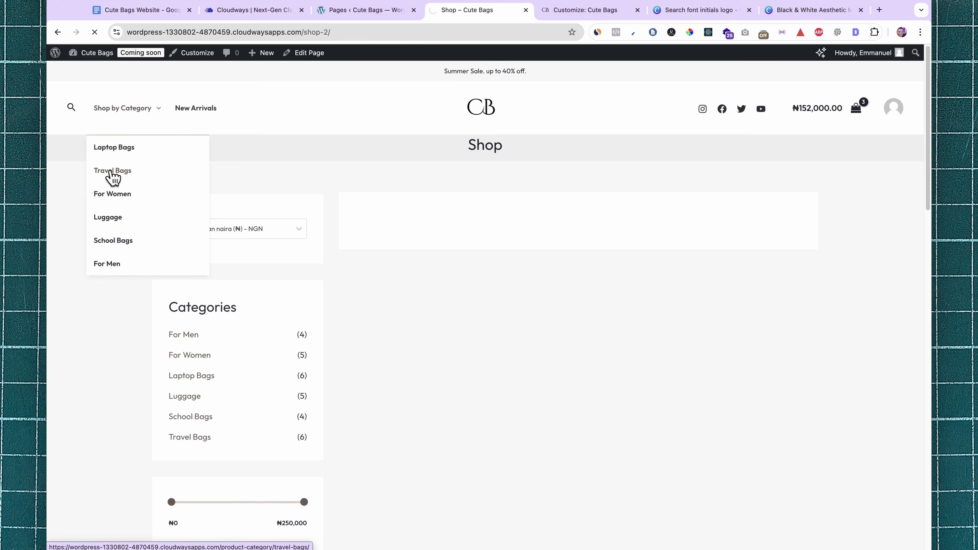
{"action": "scroll", "coordinate": [607, 353], "scroll_direction": "down", "scroll_amount": 10}
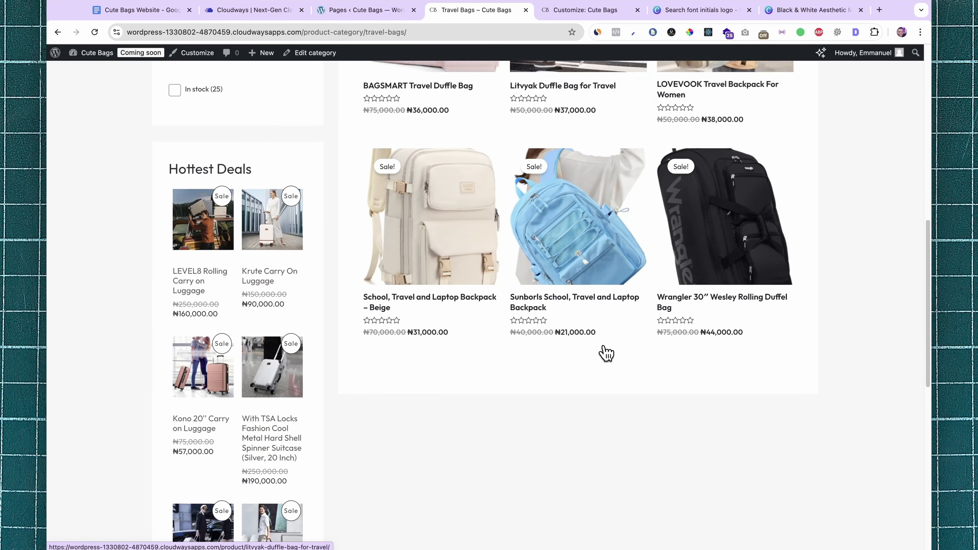
{"action": "scroll", "coordinate": [606, 352], "scroll_direction": "up", "scroll_amount": 10}
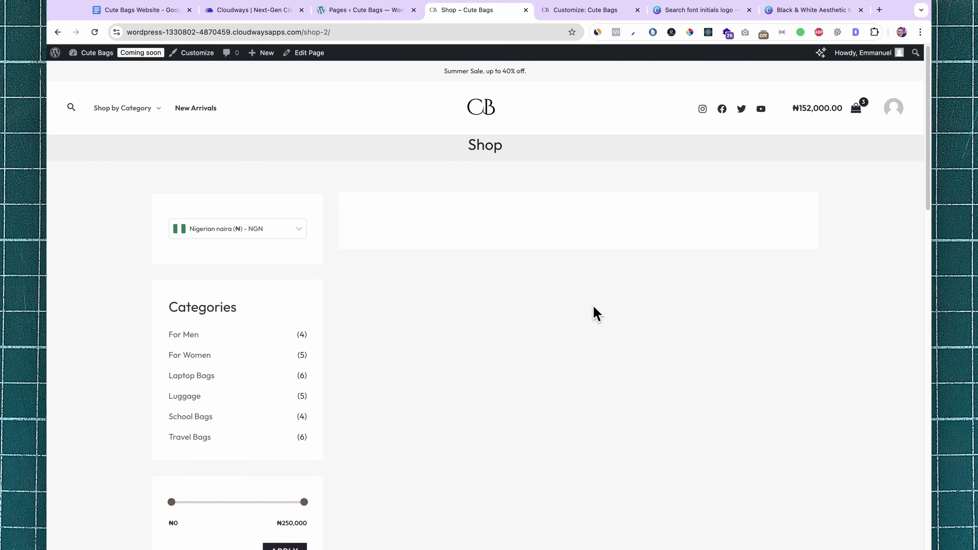
{"action": "scroll", "coordinate": [594, 306], "scroll_direction": "down", "scroll_amount": 5}
{"action": "scroll", "coordinate": [593, 306], "scroll_direction": "up", "scroll_amount": 2}
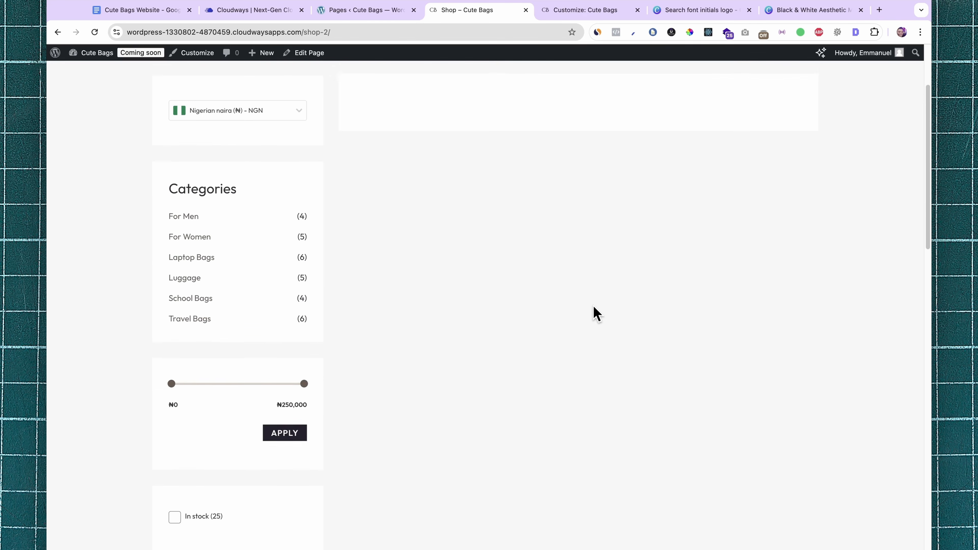
{"action": "scroll", "coordinate": [597, 314], "scroll_direction": "up", "scroll_amount": 3}
{"action": "left_click", "coordinate": [590, 10]}
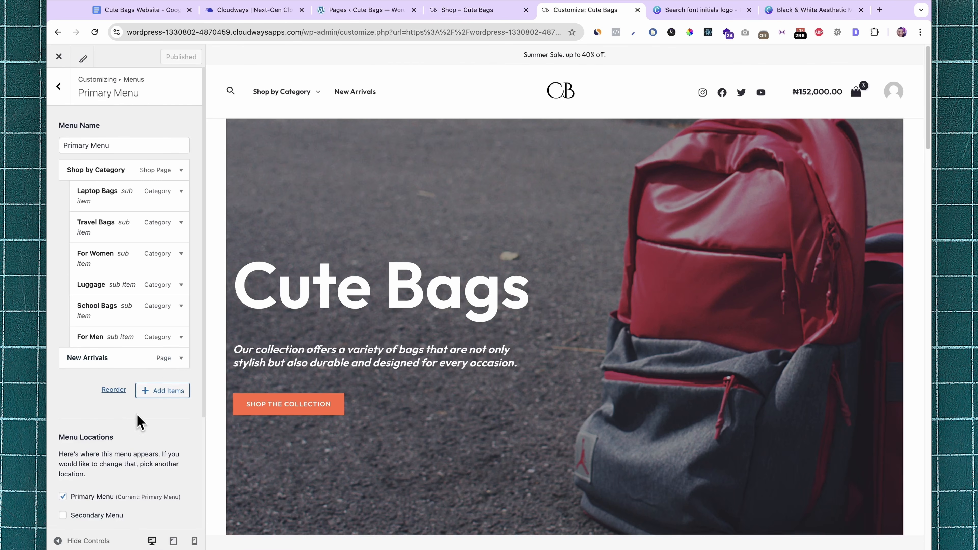
- Add a /shop/ custom link labelled 'Shop by Category' to the menu
{"action": "left_click", "coordinate": [161, 391]}
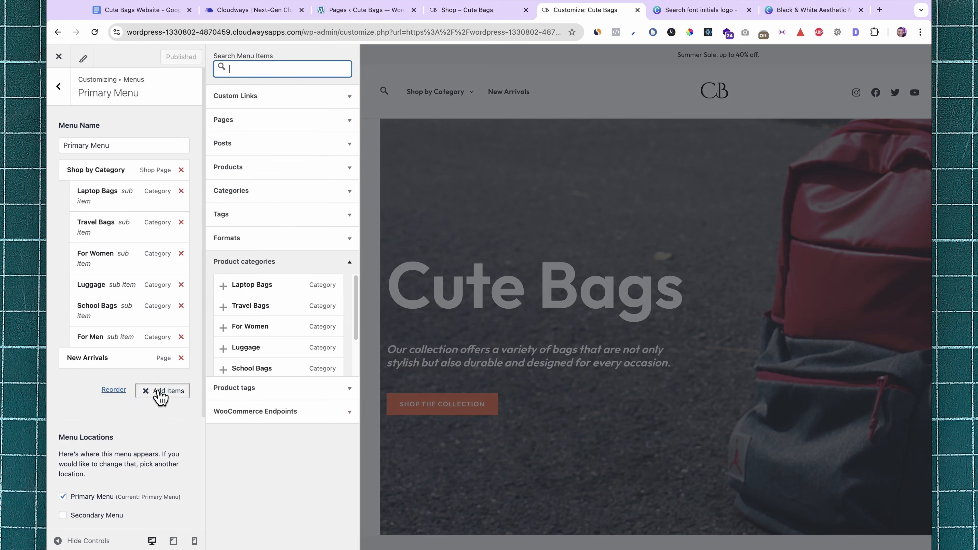
{"action": "left_click", "coordinate": [253, 97]}
{"action": "left_click", "coordinate": [288, 114]}
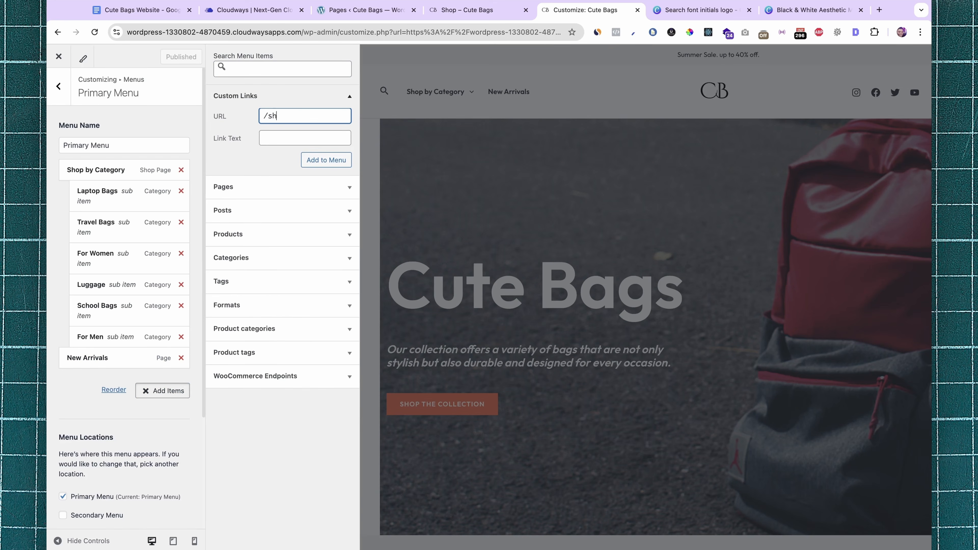
{"action": "left_click", "coordinate": [277, 135]}
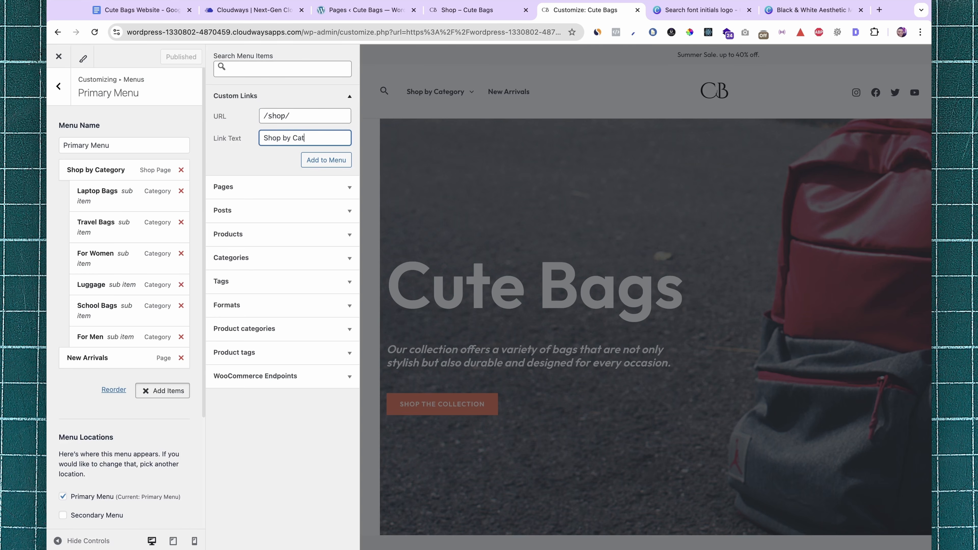
{"action": "type", "text": "Shop by Category"}
{"action": "left_click", "coordinate": [328, 161]}
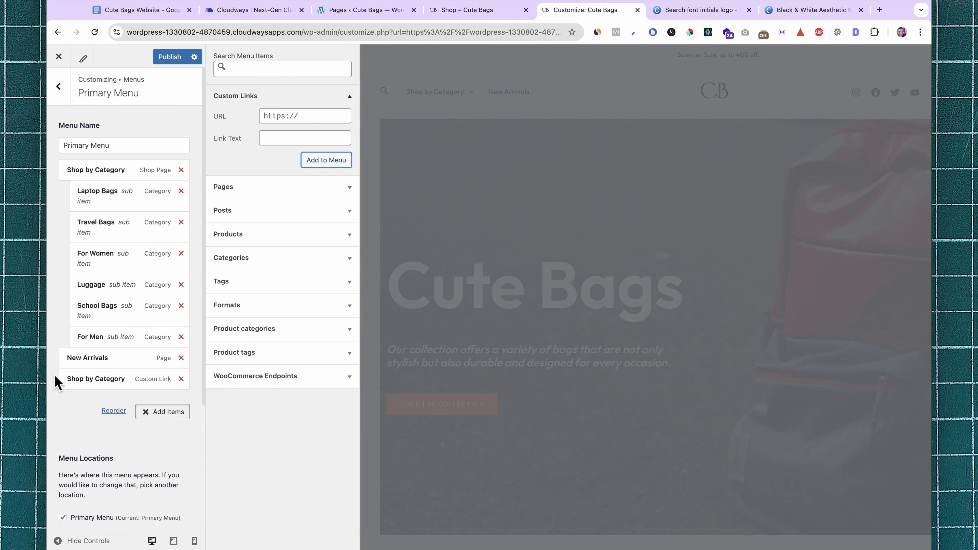
- Move the new link to the top, delete the old page item, and nest the six categories under it
{"action": "left_click_drag", "start_coordinate": [87, 381], "coordinate": [85, 165]}
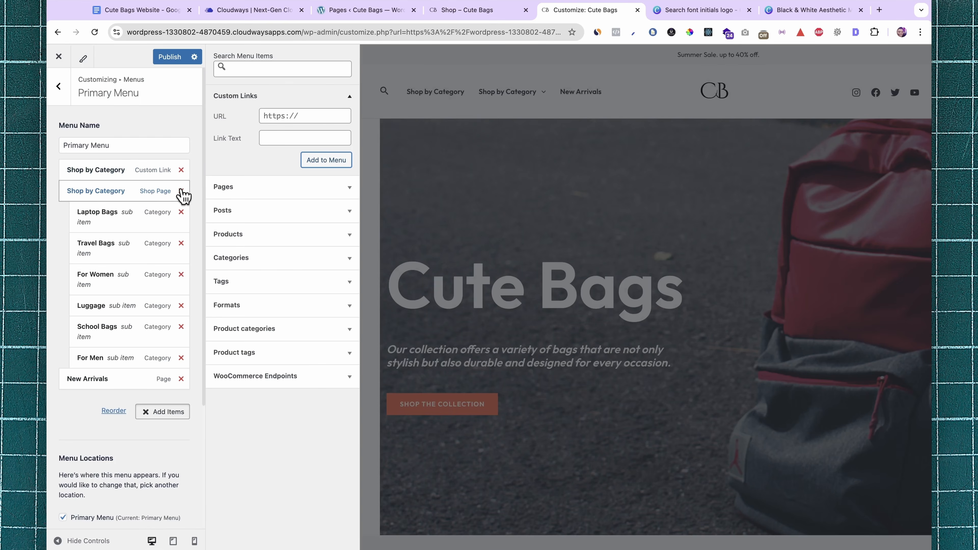
{"action": "left_click", "coordinate": [181, 191]}
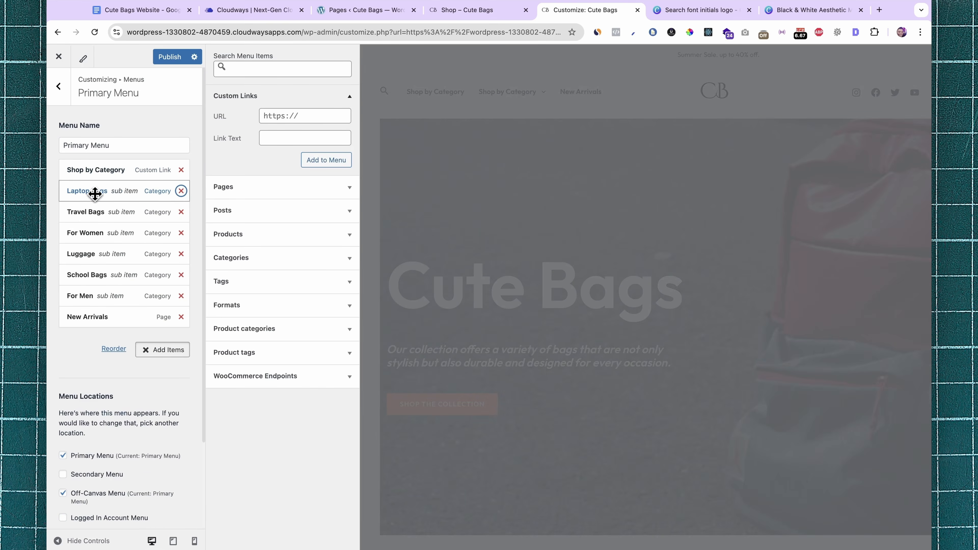
{"action": "left_click_drag", "start_coordinate": [94, 193], "coordinate": [87, 218]}
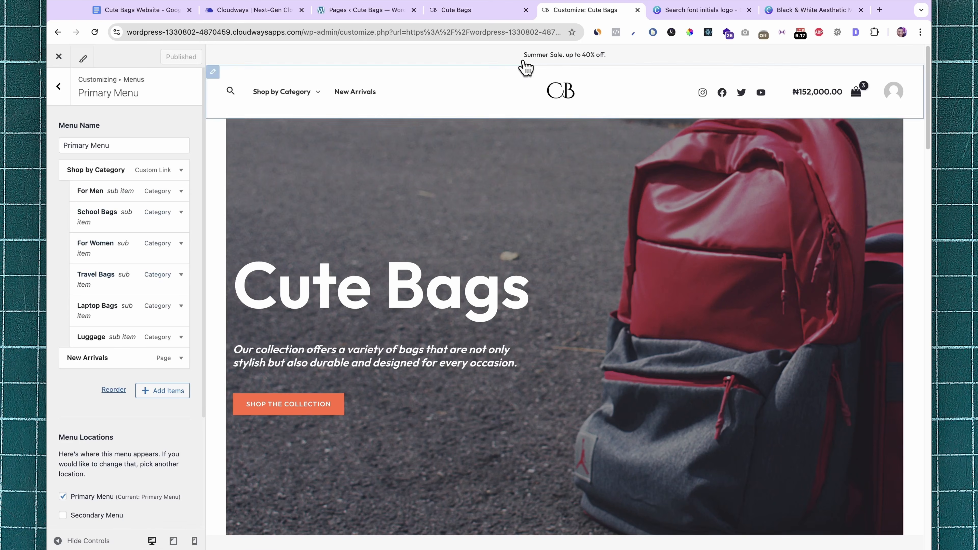
{"action": "left_click", "coordinate": [476, 10]}
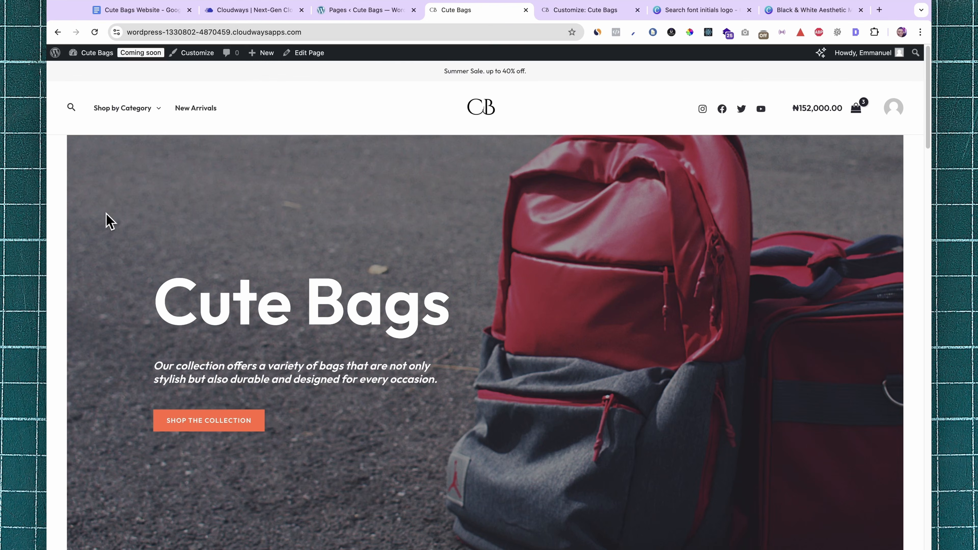
- Open School Bags from the live Shop by Category dropdown, then go back to the WordPress admin tabs
{"action": "mouse_move", "coordinate": [123, 111]}
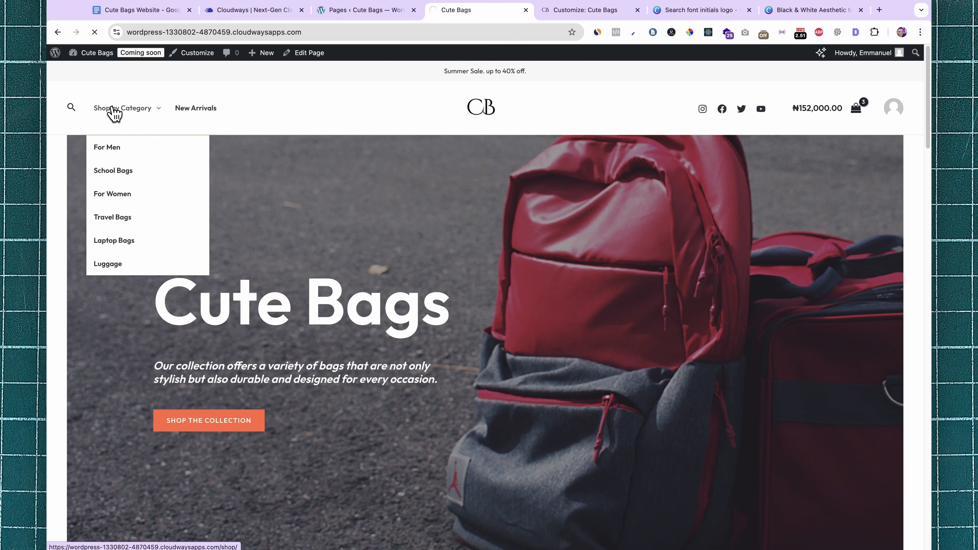
{"action": "scroll", "coordinate": [625, 372], "scroll_direction": "down", "scroll_amount": 15}
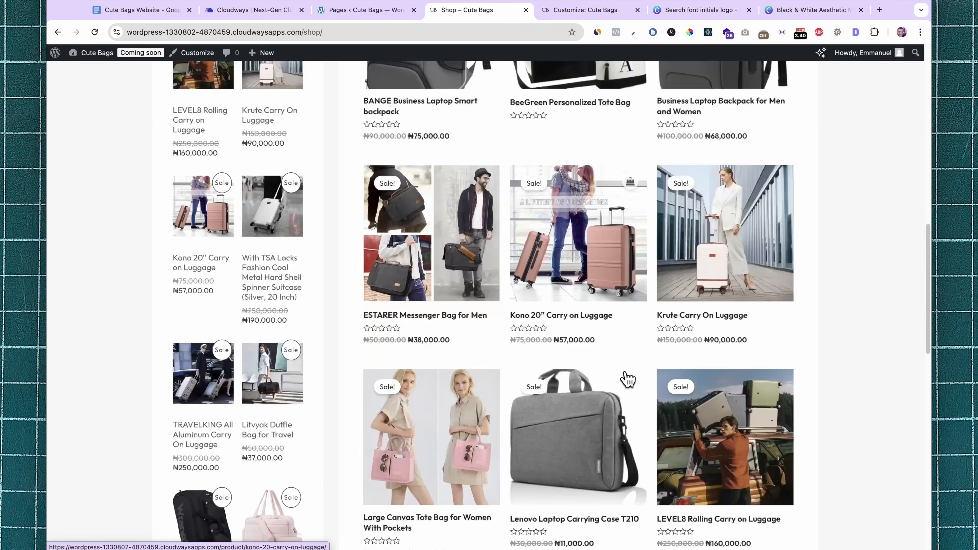
{"action": "scroll", "coordinate": [627, 380], "scroll_direction": "up", "scroll_amount": 15}
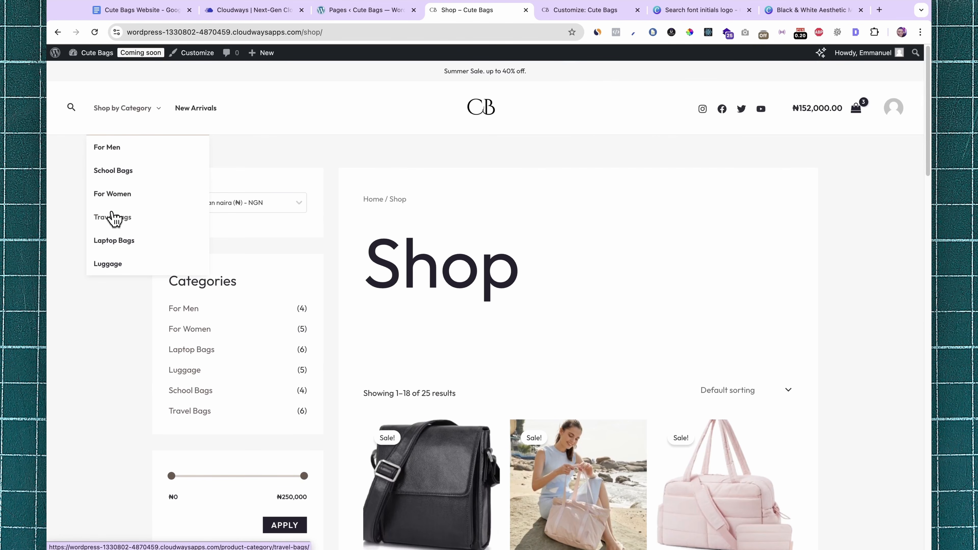
{"action": "left_click", "coordinate": [111, 171]}
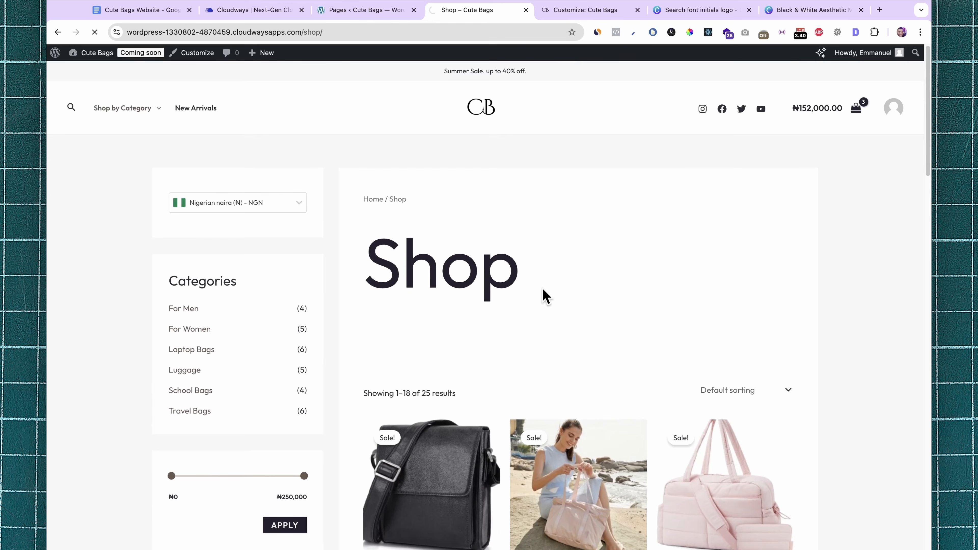
{"action": "scroll", "coordinate": [524, 418], "scroll_direction": "down", "scroll_amount": 5}
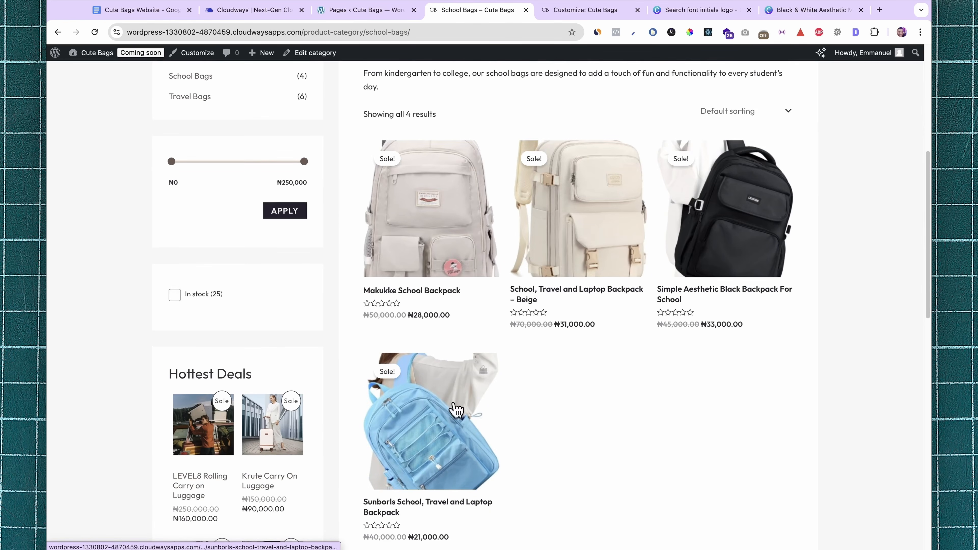
{"action": "left_click", "coordinate": [582, 10]}
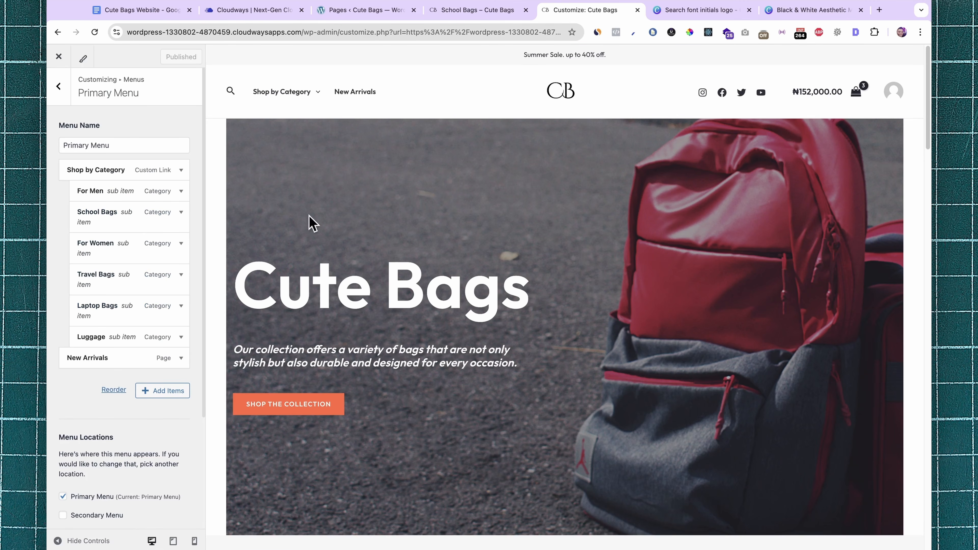
{"action": "left_click", "coordinate": [363, 11]}
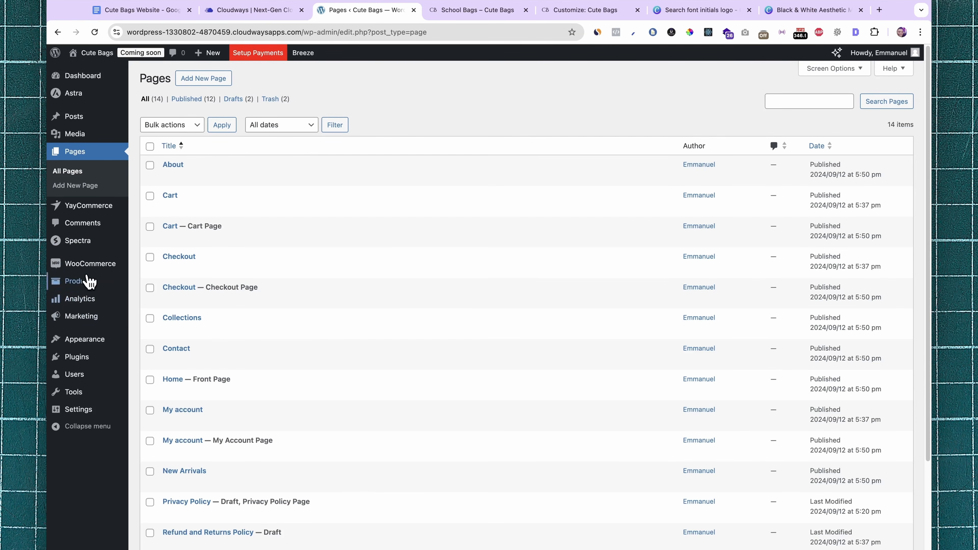
- In the Menus admin page, select the Primary Menu and save it with About added
{"action": "mouse_move", "coordinate": [88, 347]}
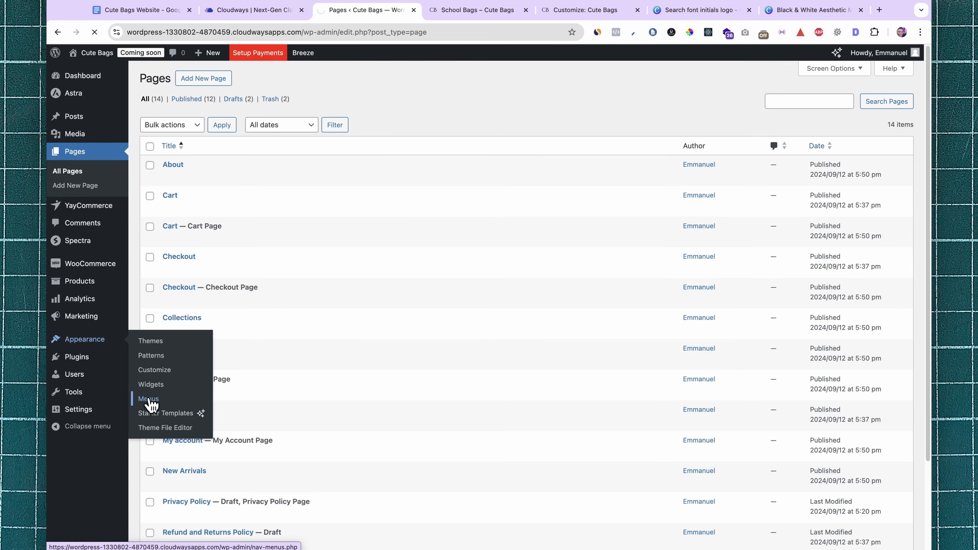
{"action": "left_click", "coordinate": [356, 96]}
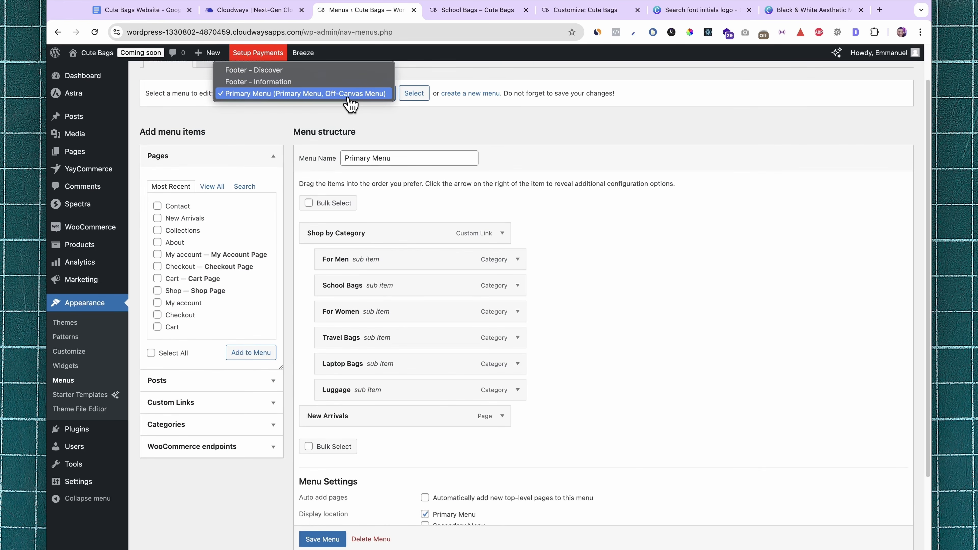
{"action": "left_click", "coordinate": [308, 95]}
{"action": "scroll", "coordinate": [627, 352], "scroll_direction": "down", "scroll_amount": 2}
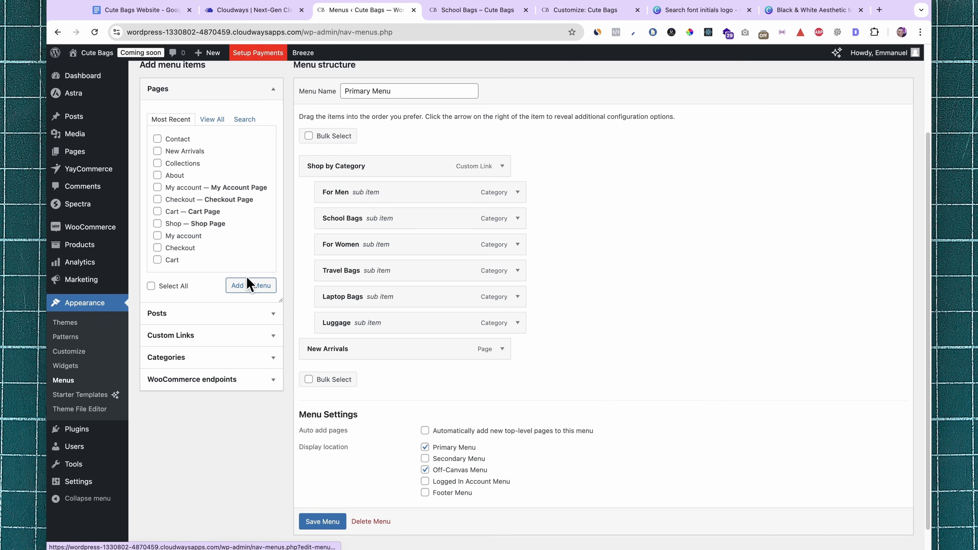
{"action": "scroll", "coordinate": [202, 207], "scroll_direction": "up", "scroll_amount": 1}
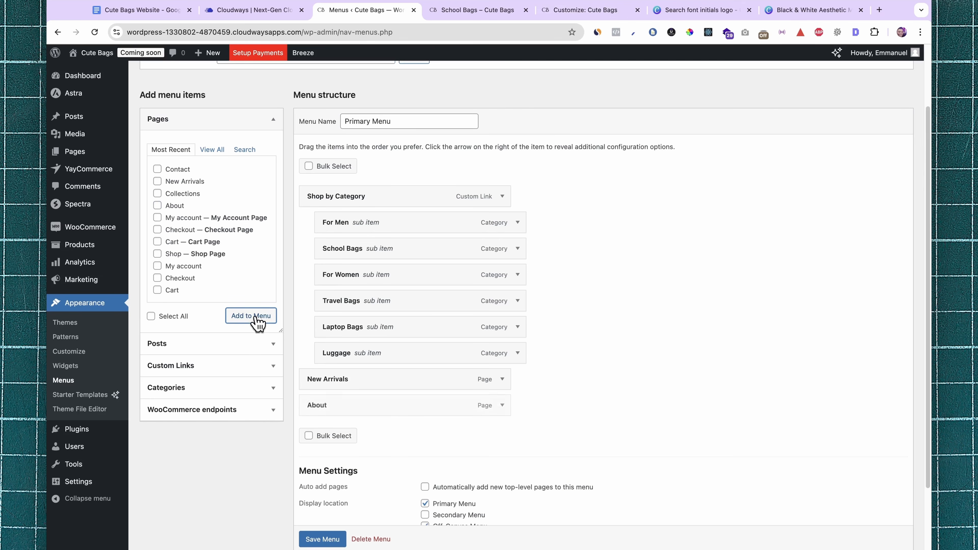
{"action": "scroll", "coordinate": [393, 485], "scroll_direction": "down", "scroll_amount": 1}
{"action": "left_click", "coordinate": [323, 539]}
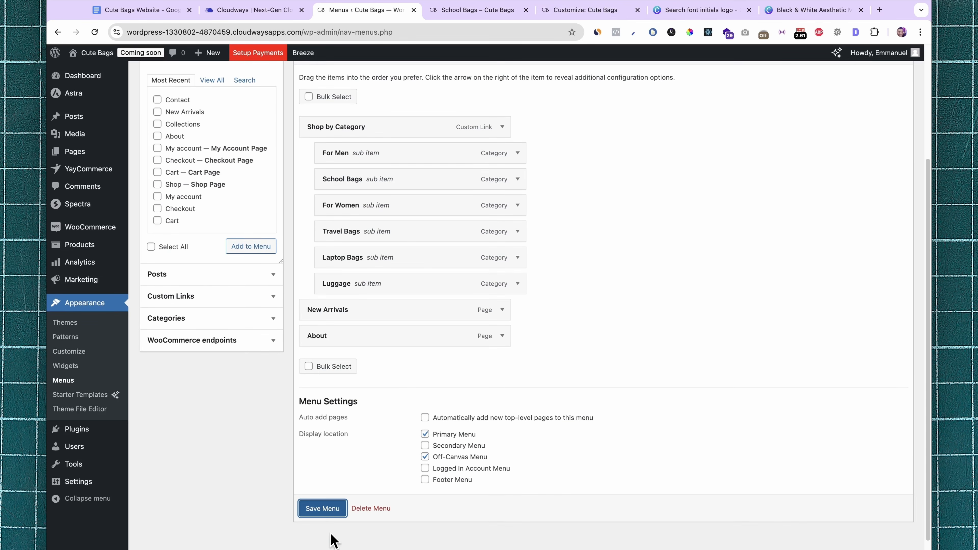
- Reload the live School Bags page to confirm the updated menu, then return to the Customizer
{"action": "left_click", "coordinate": [585, 11]}
{"action": "left_click", "coordinate": [463, 12]}
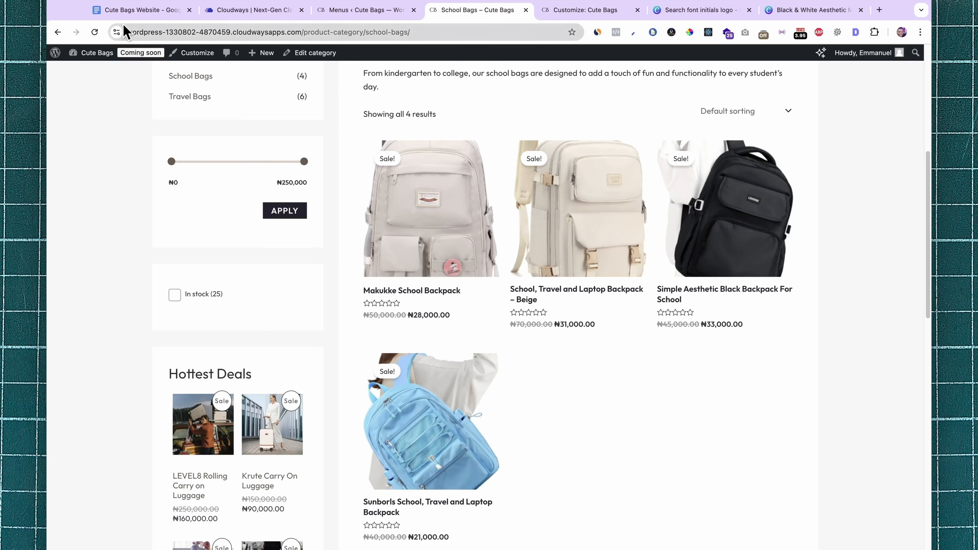
{"action": "left_click", "coordinate": [94, 32]}
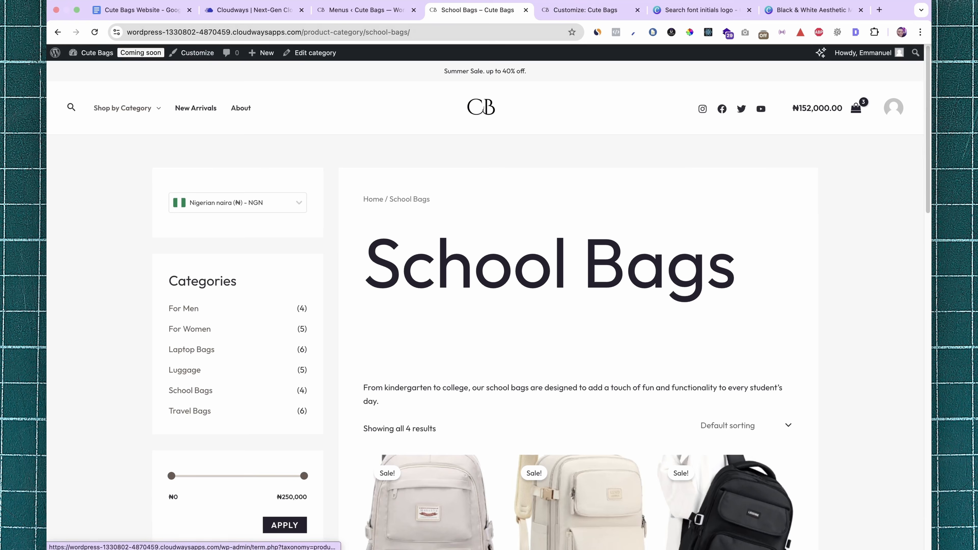
{"action": "left_click", "coordinate": [356, 11]}
{"action": "scroll", "coordinate": [507, 335], "scroll_direction": "down", "scroll_amount": 3}
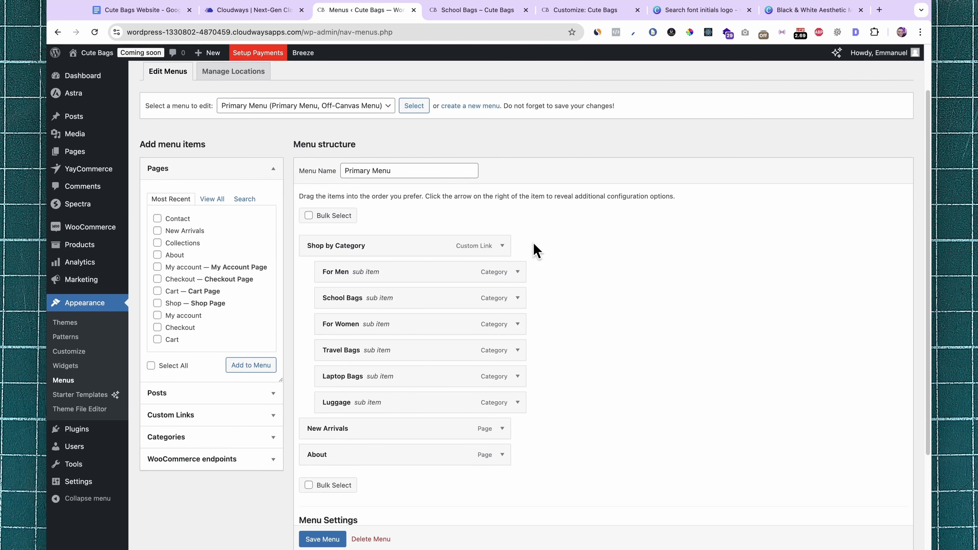
{"action": "left_click", "coordinate": [578, 12]}
{"action": "left_click", "coordinate": [364, 15]}
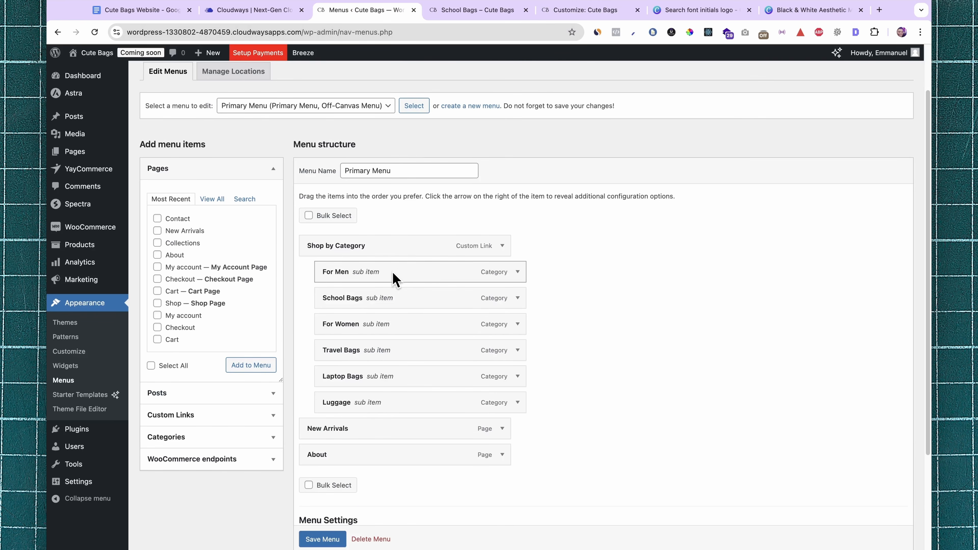
{"action": "scroll", "coordinate": [458, 314], "scroll_direction": "down", "scroll_amount": 3}
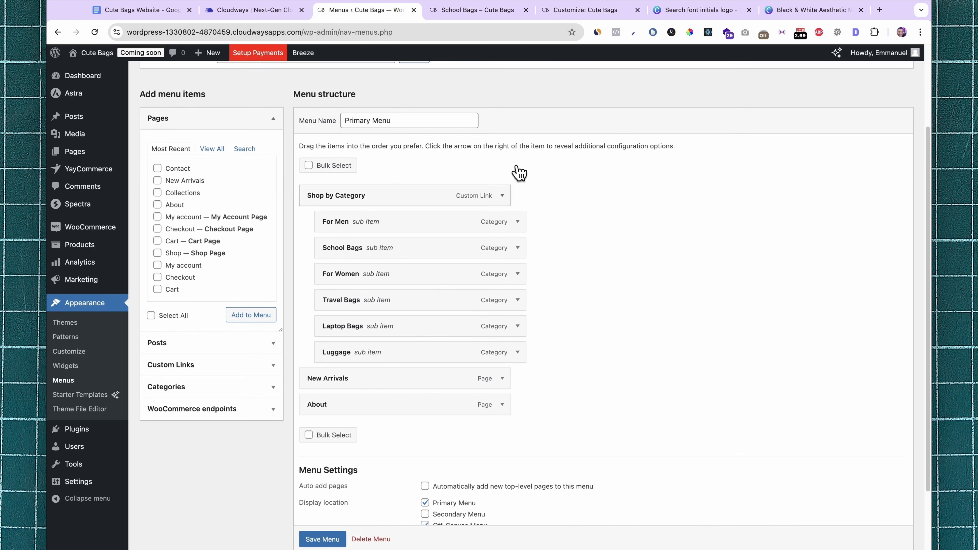
{"action": "left_click", "coordinate": [576, 12]}
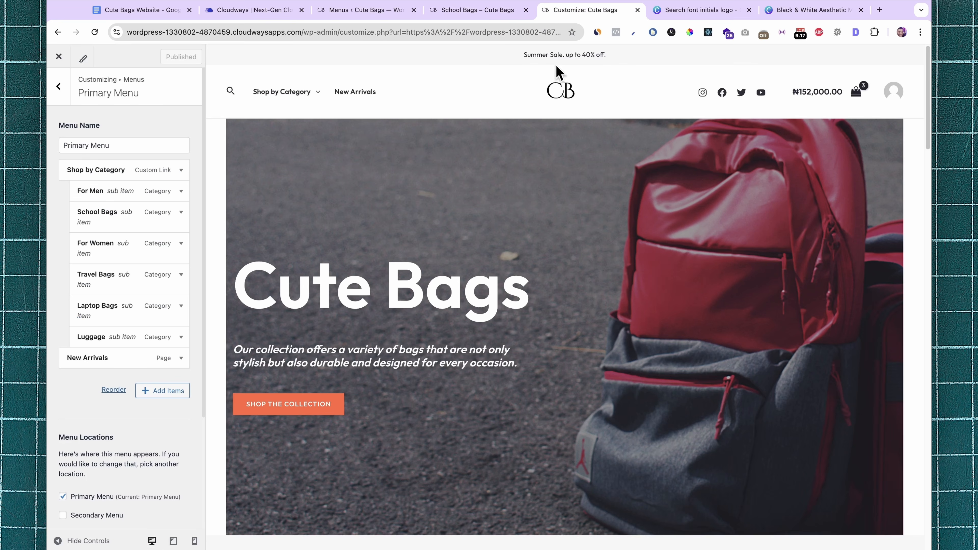
- Open the header Social settings and review the Instagram, Facebook, Twitter and YouTube icons
{"action": "left_click", "coordinate": [63, 98]}
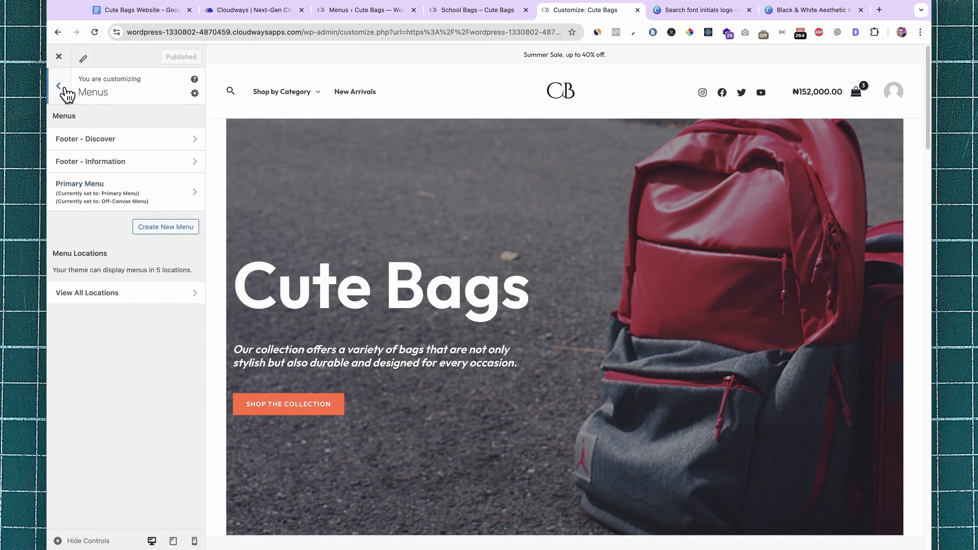
{"action": "left_click", "coordinate": [59, 84]}
{"action": "left_click", "coordinate": [115, 385]}
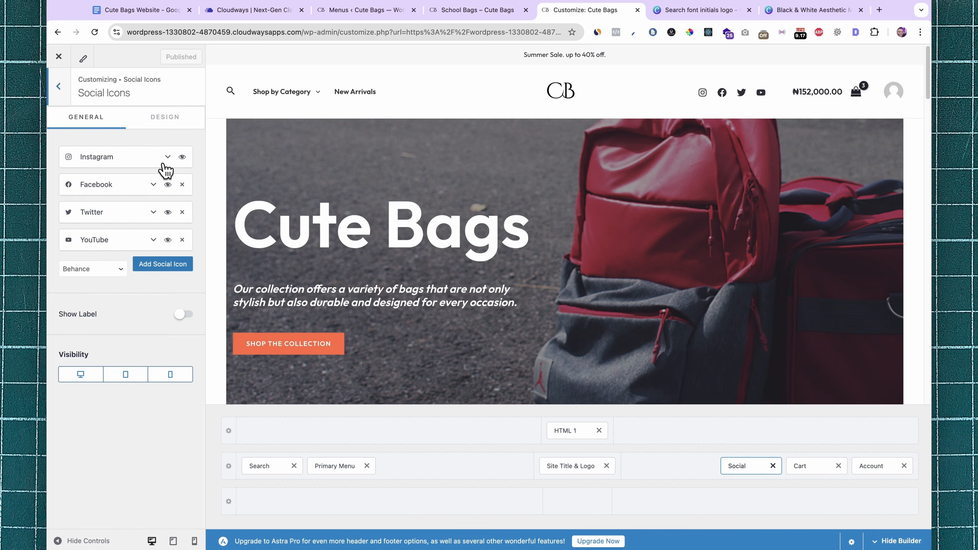
{"action": "left_click", "coordinate": [166, 156]}
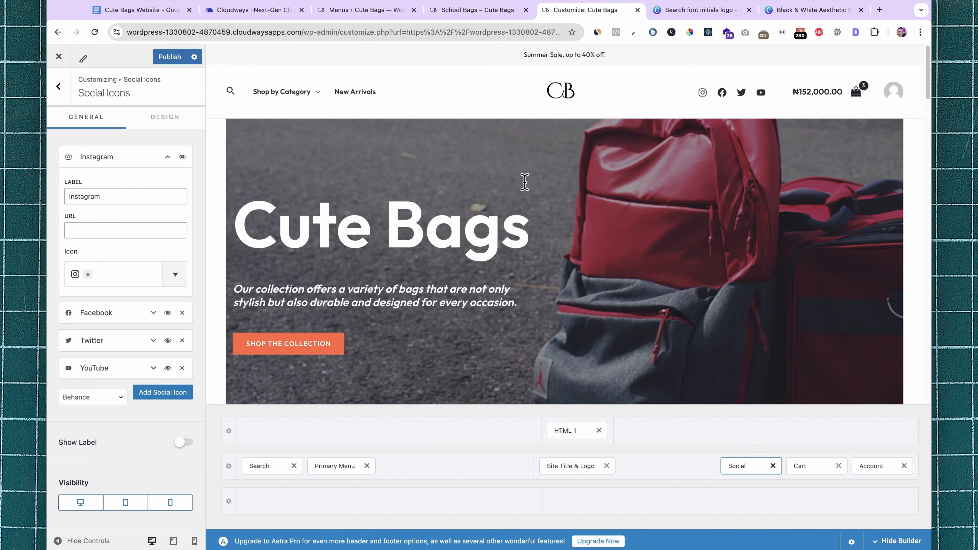
{"action": "left_click", "coordinate": [115, 161]}
{"action": "left_click", "coordinate": [112, 187]}
{"action": "left_click", "coordinate": [111, 187]}
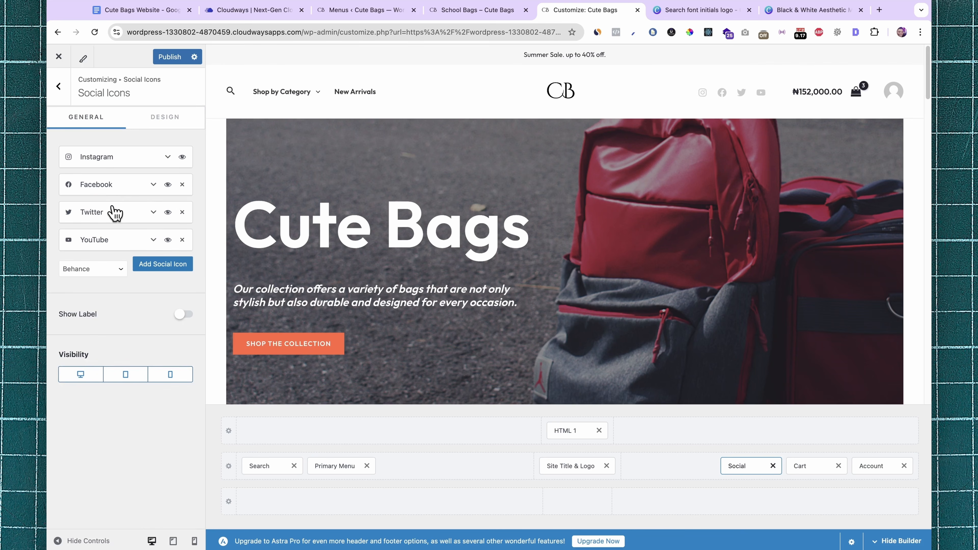
{"action": "left_click", "coordinate": [115, 212]}
{"action": "left_click", "coordinate": [114, 213]}
{"action": "left_click", "coordinate": [120, 239]}
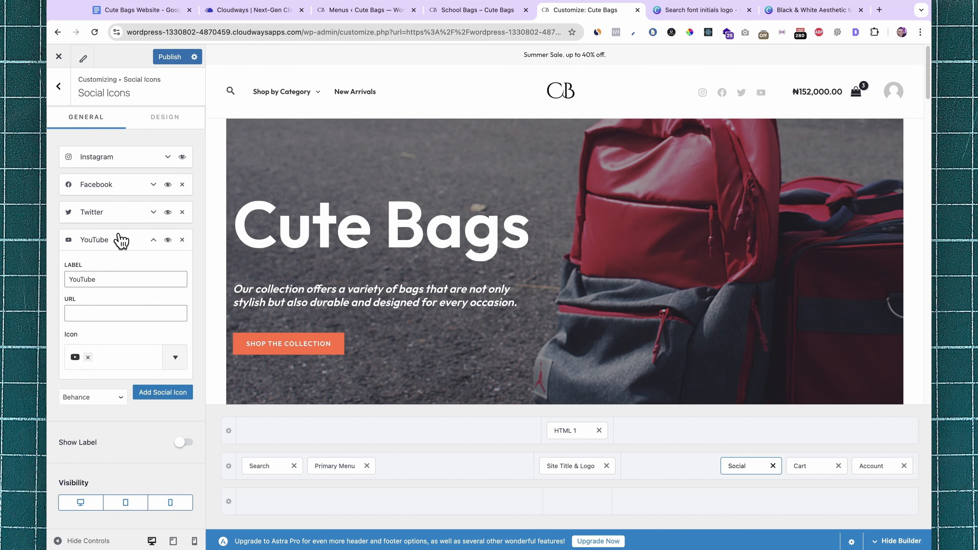
{"action": "left_click", "coordinate": [119, 241]}
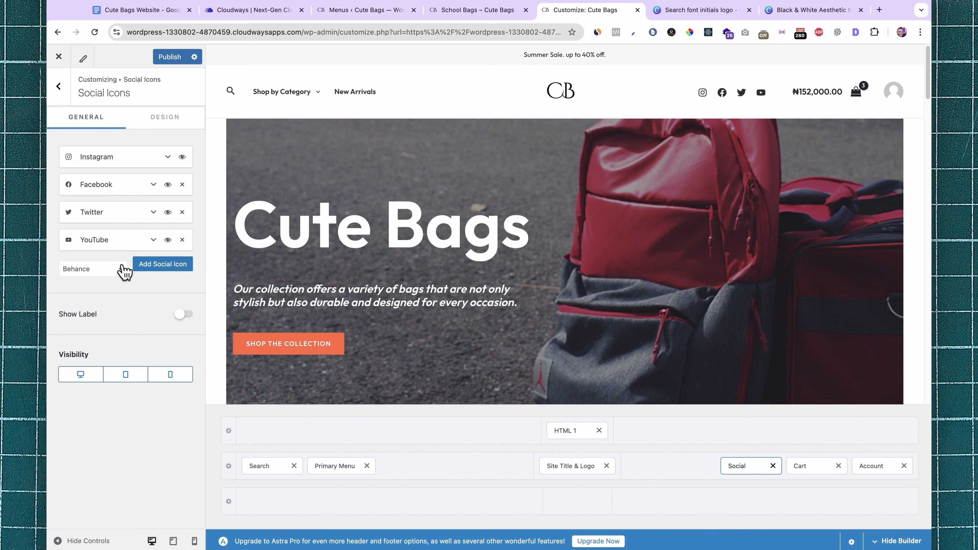
- Add a WhatsApp icon to the header social icons
{"action": "left_click", "coordinate": [112, 271]}
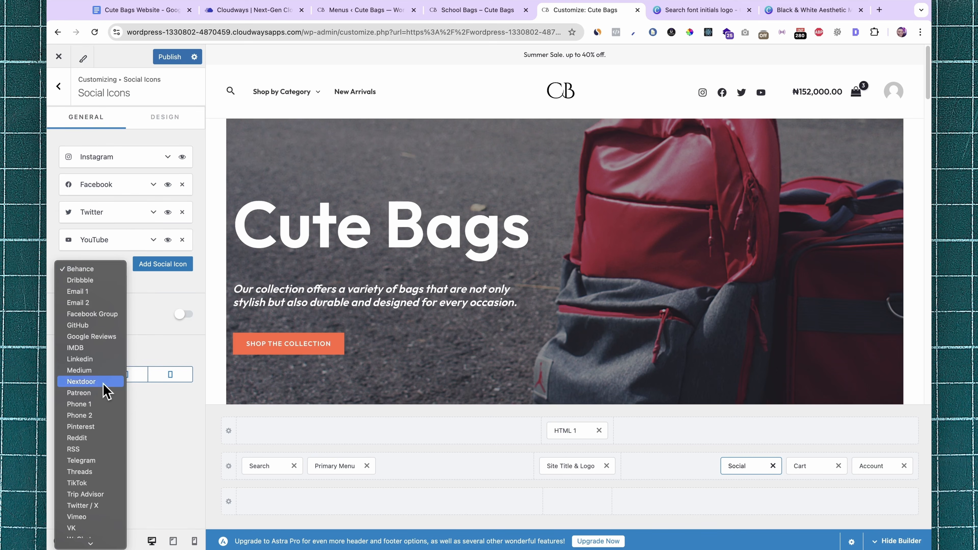
{"action": "scroll", "coordinate": [101, 396], "scroll_direction": "down", "scroll_amount": 2}
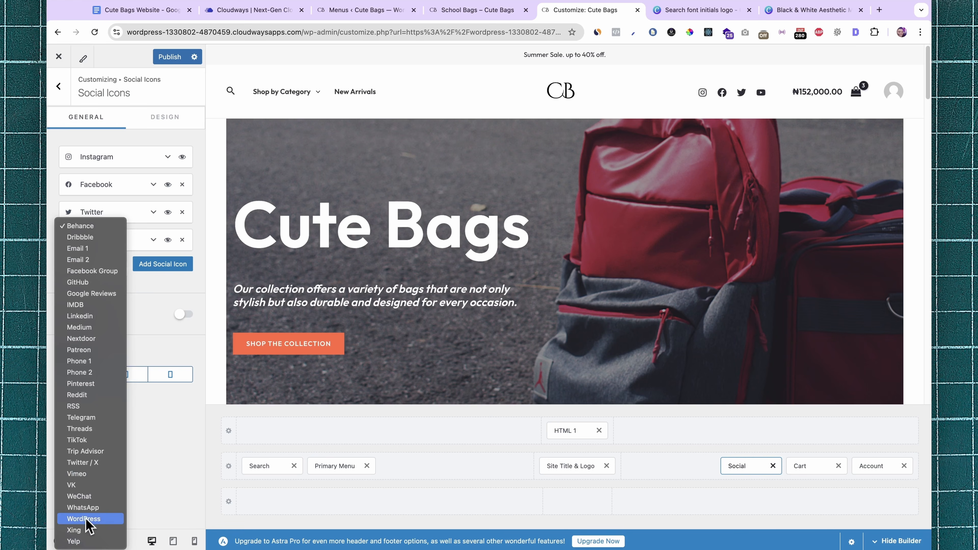
{"action": "left_click", "coordinate": [88, 509]}
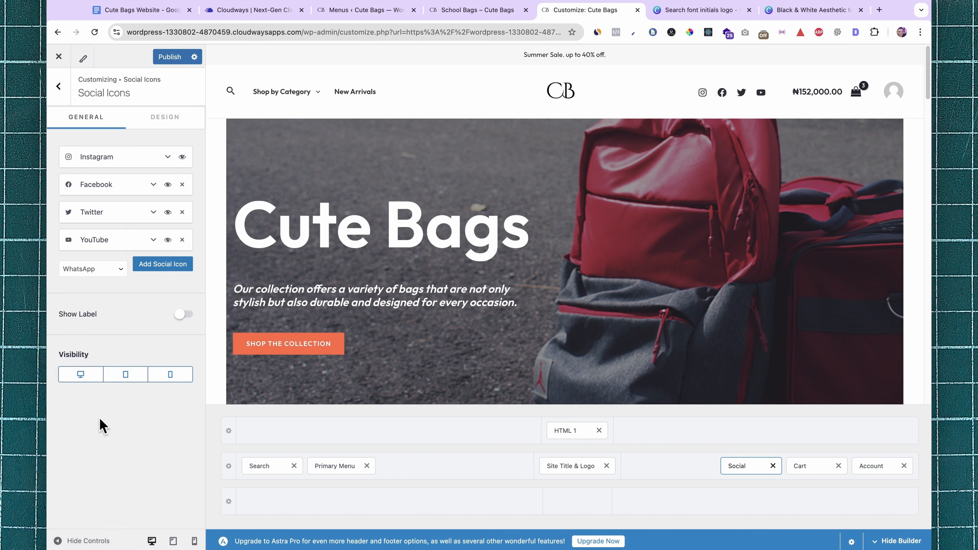
{"action": "left_click", "coordinate": [165, 265]}
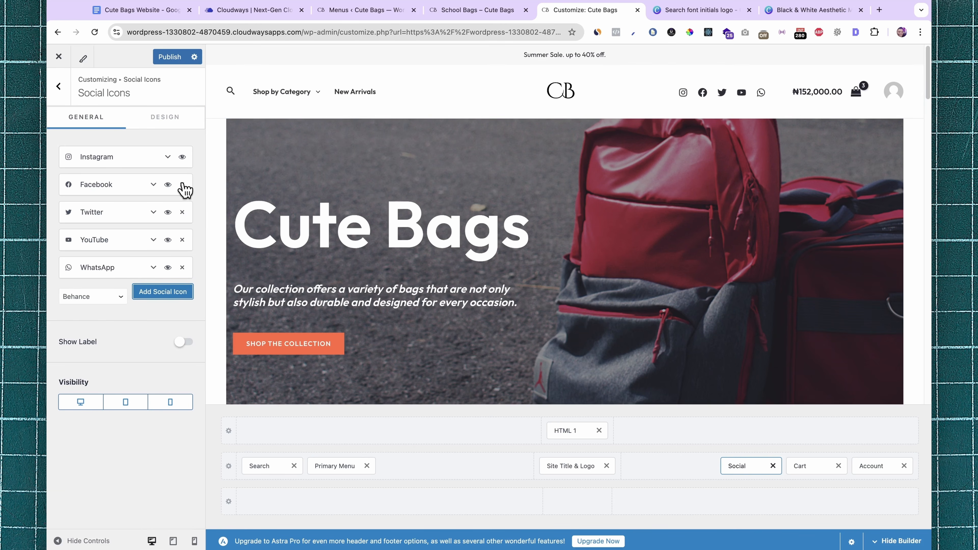
- Try hiding Facebook and showing text labels, revert both, and publish the social icons
{"action": "left_click", "coordinate": [168, 185]}
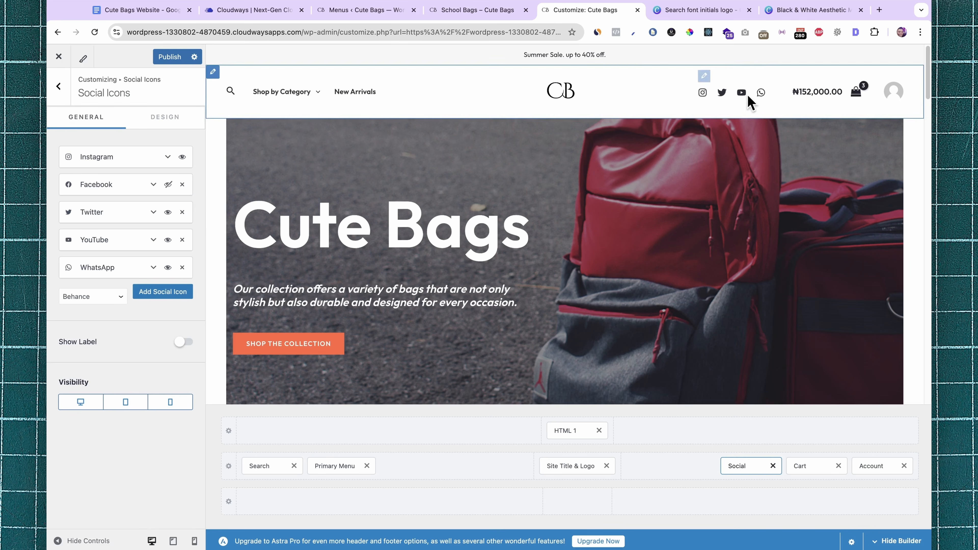
{"action": "left_click", "coordinate": [167, 185]}
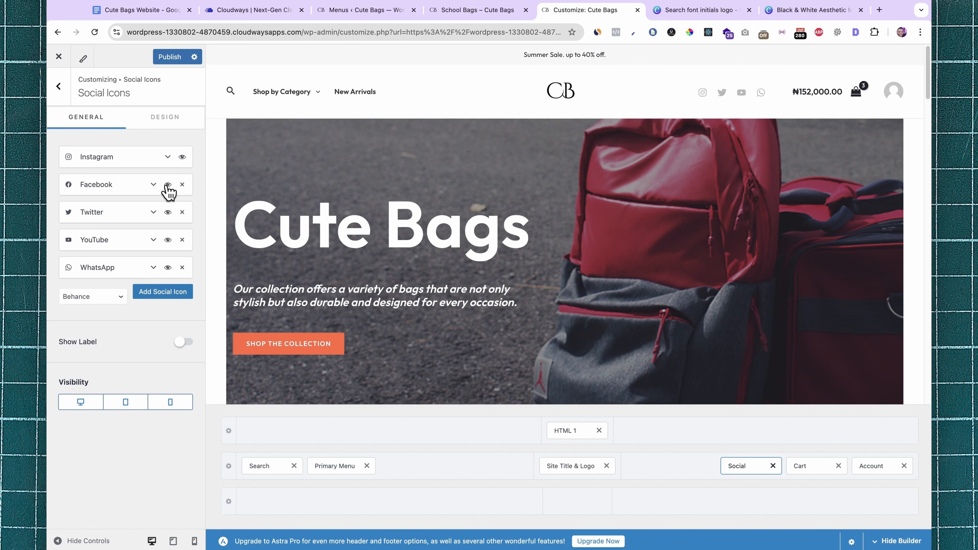
{"action": "left_click", "coordinate": [185, 343]}
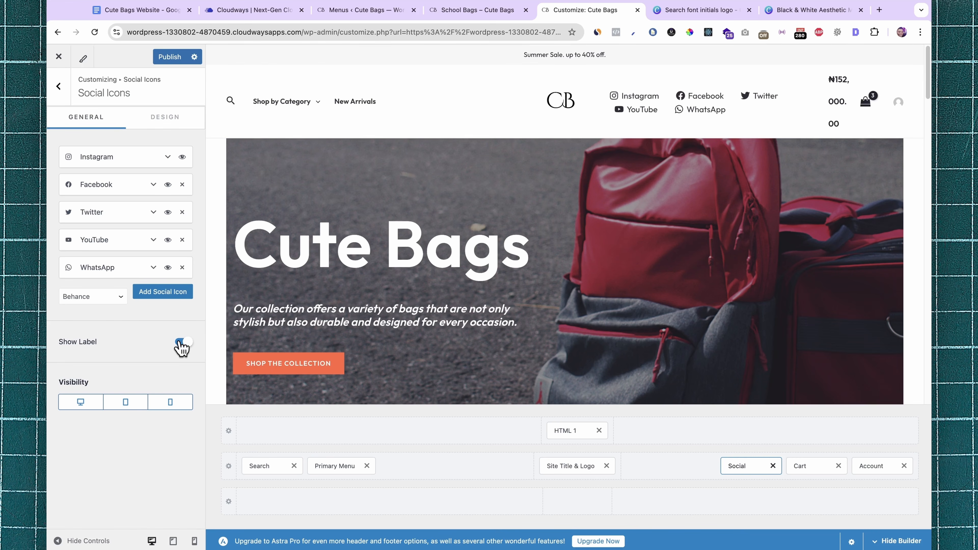
{"action": "left_click", "coordinate": [183, 348]}
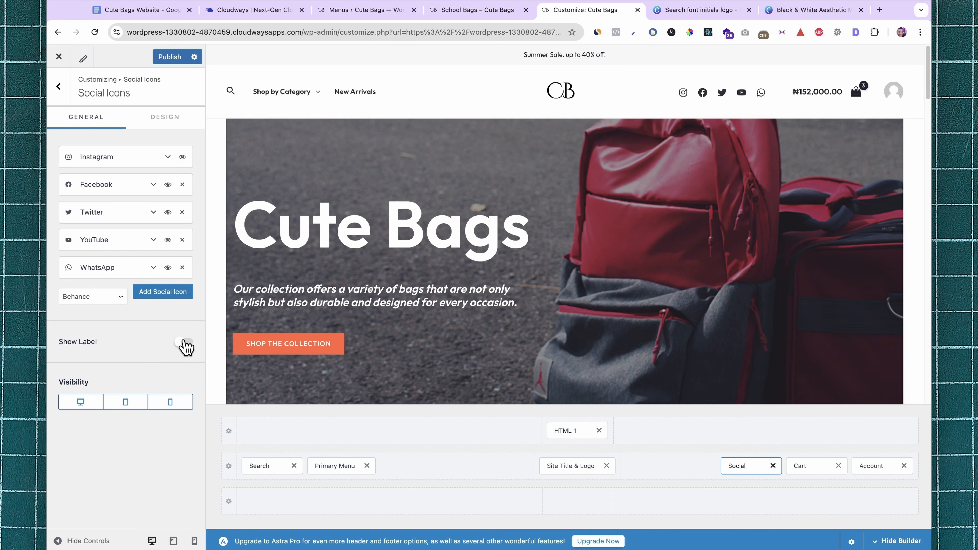
{"action": "left_click", "coordinate": [166, 59]}
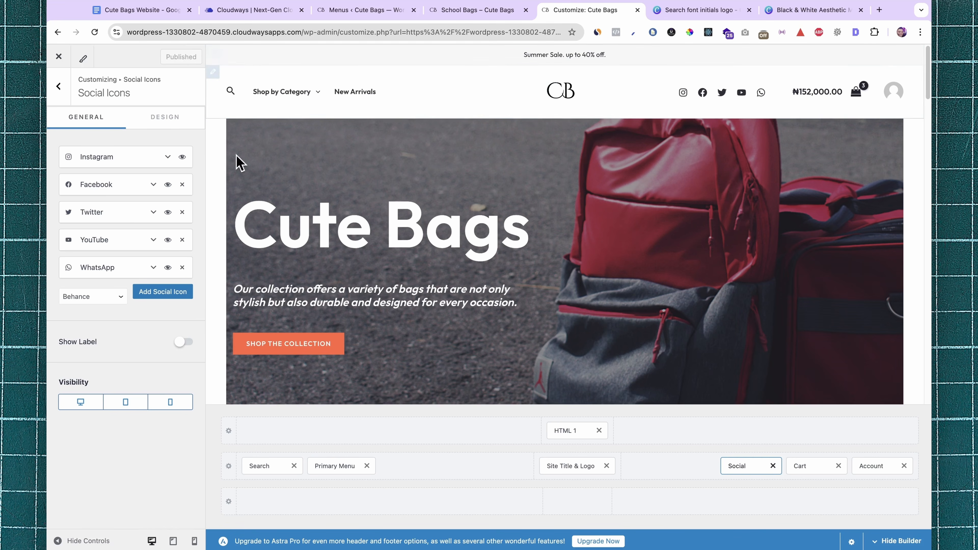
{"action": "left_click", "coordinate": [59, 86]}
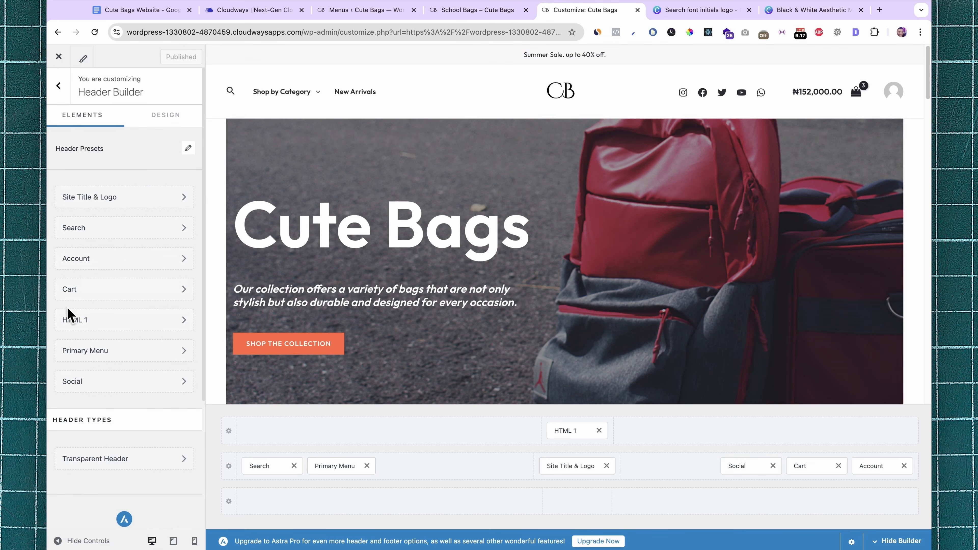
- Replace 'Summer' with 'Holiday' in the HTML 1 announcement and publish it
{"action": "left_click", "coordinate": [106, 324]}
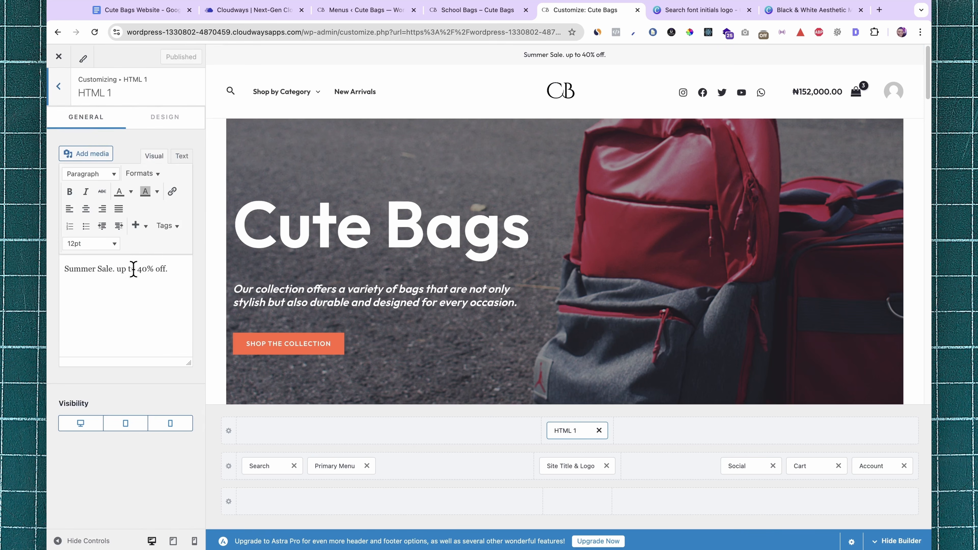
{"action": "left_click_drag", "start_coordinate": [168, 269], "coordinate": [70, 273]}
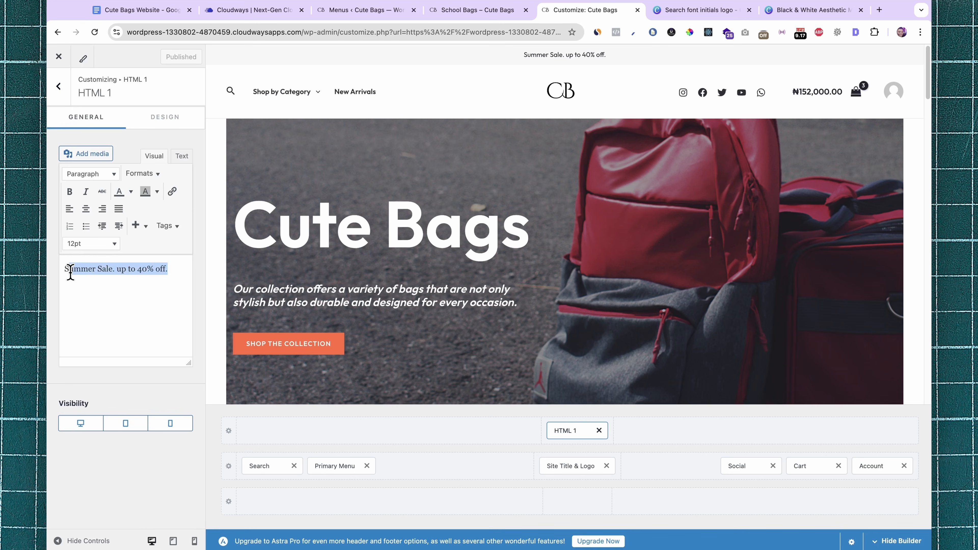
{"action": "left_click", "coordinate": [112, 290]}
{"action": "double_click", "coordinate": [75, 269]}
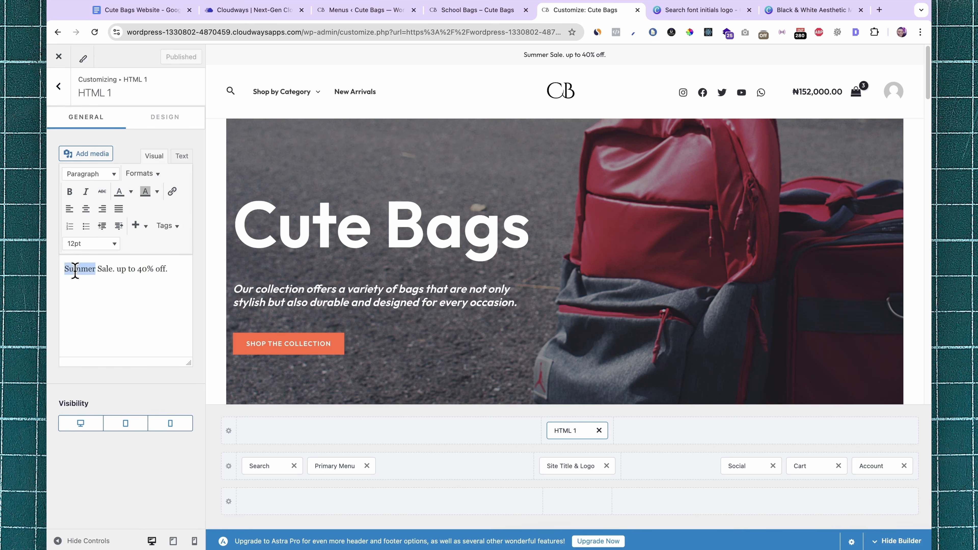
{"action": "type", "text": "Hol"}
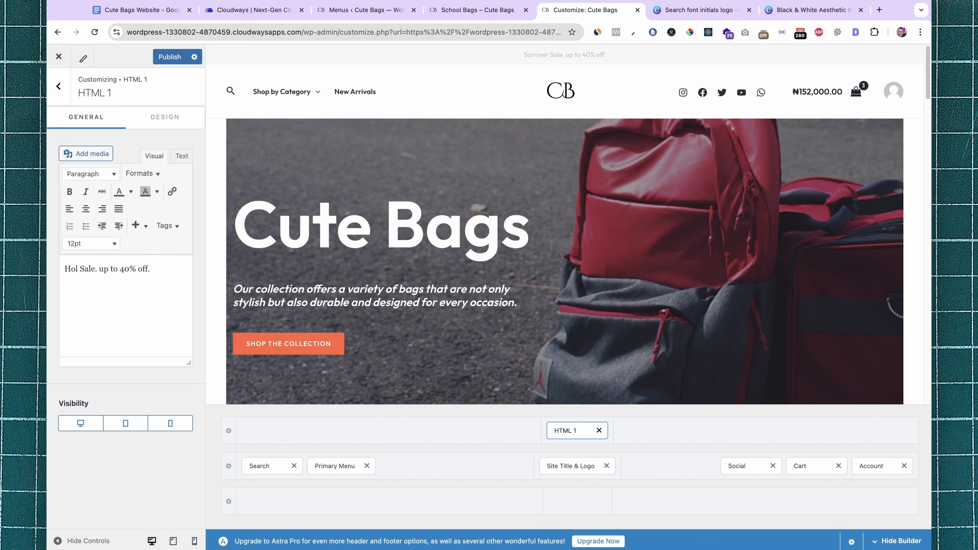
{"action": "type", "text": "iday"}
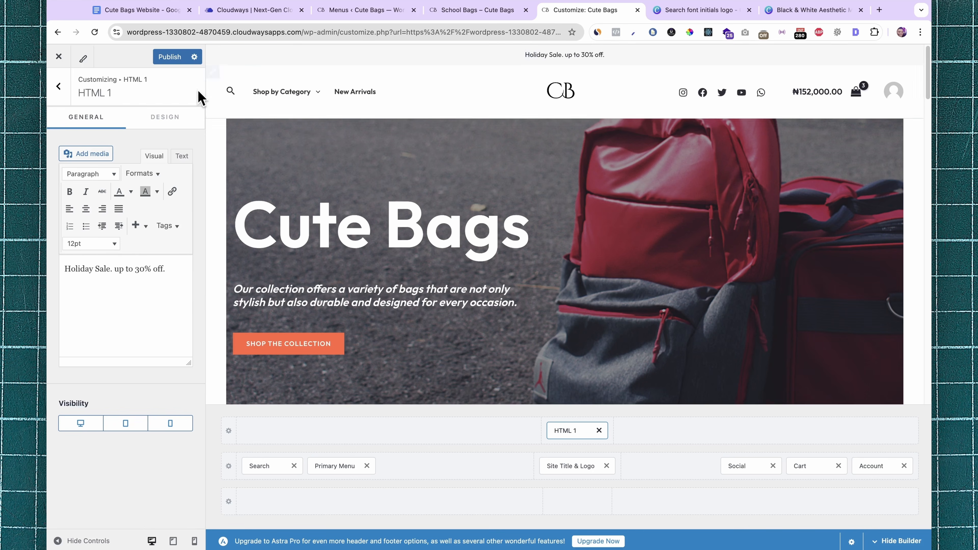
{"action": "left_click", "coordinate": [170, 60]}
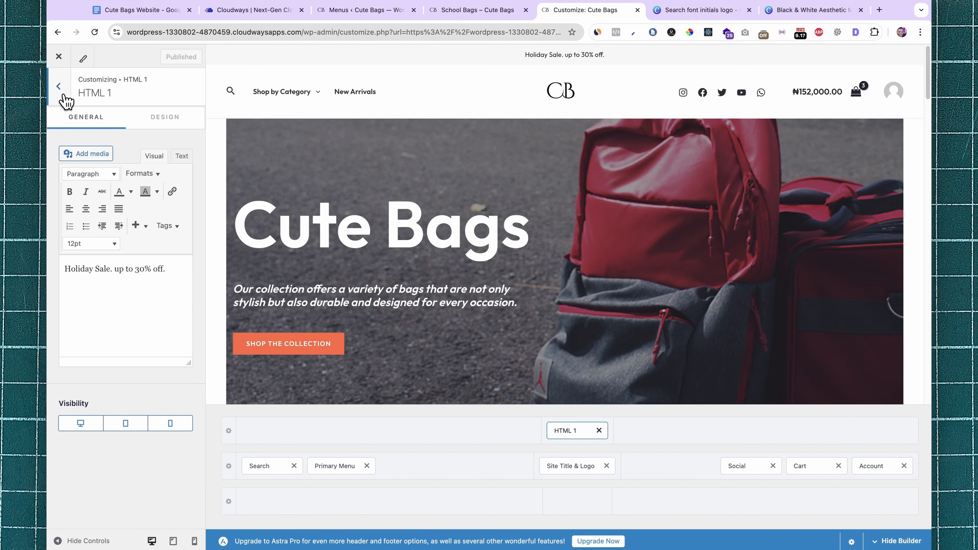
{"action": "left_click", "coordinate": [59, 87]}
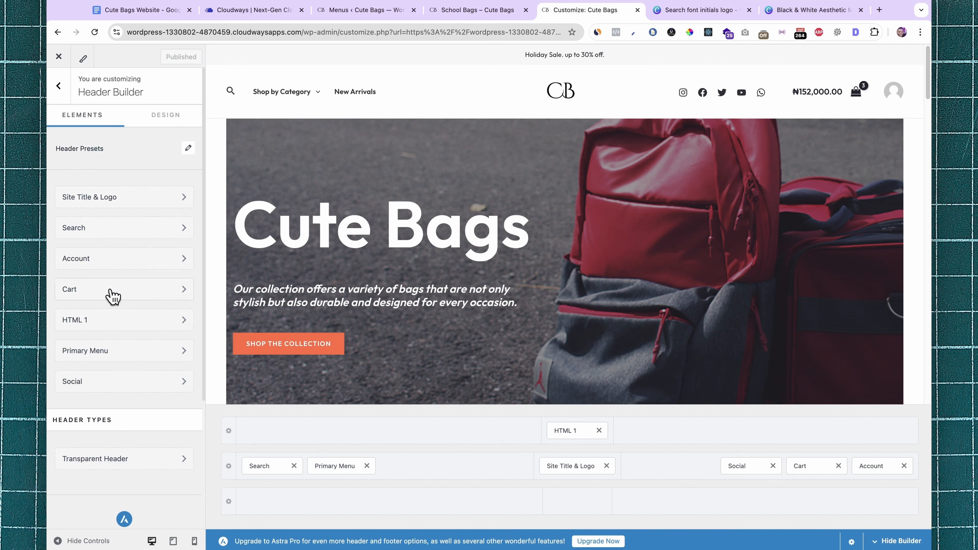
{"action": "left_click", "coordinate": [58, 86]}
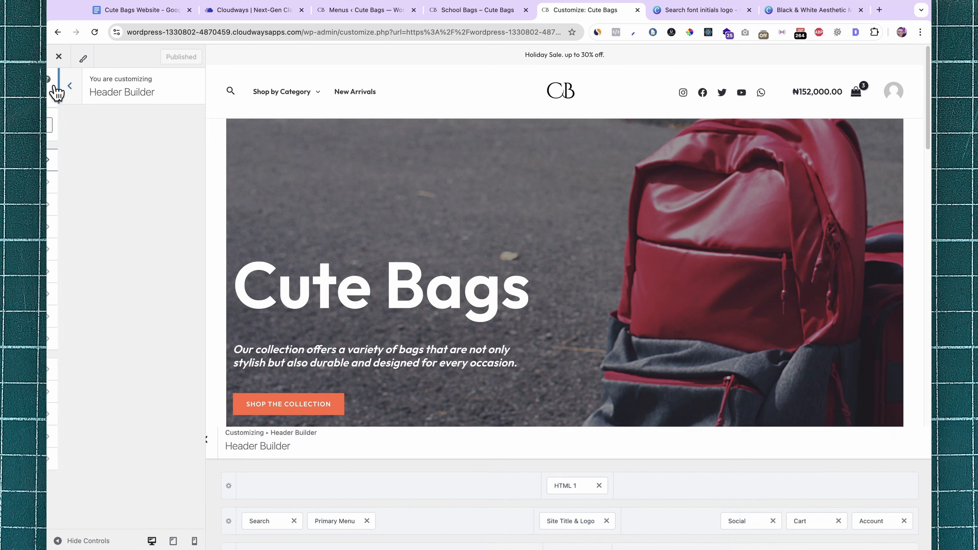
- In the footer builder's HTML 1 block, paste the Cute Bags welcome text over the placeholder paragraph
{"action": "scroll", "coordinate": [401, 337], "scroll_direction": "down", "scroll_amount": 15}
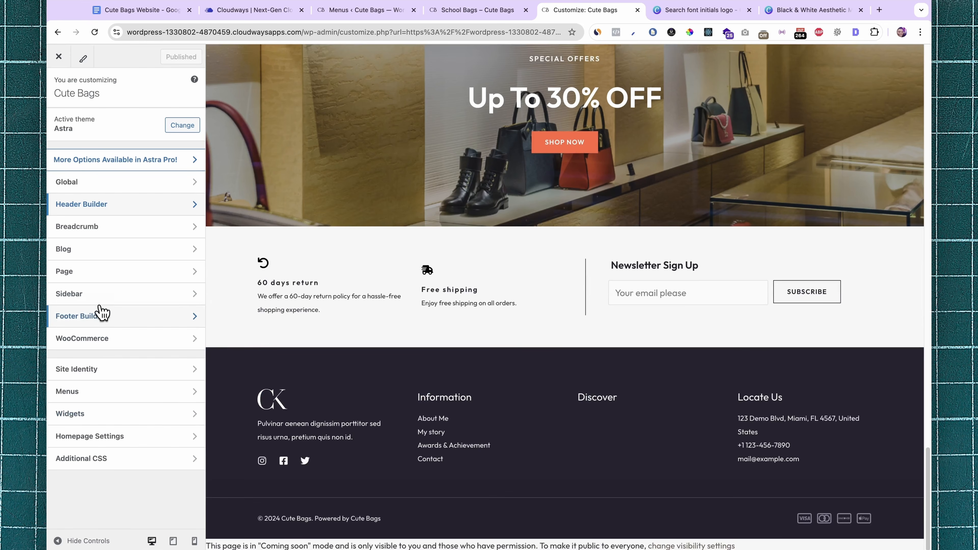
{"action": "left_click", "coordinate": [97, 315]}
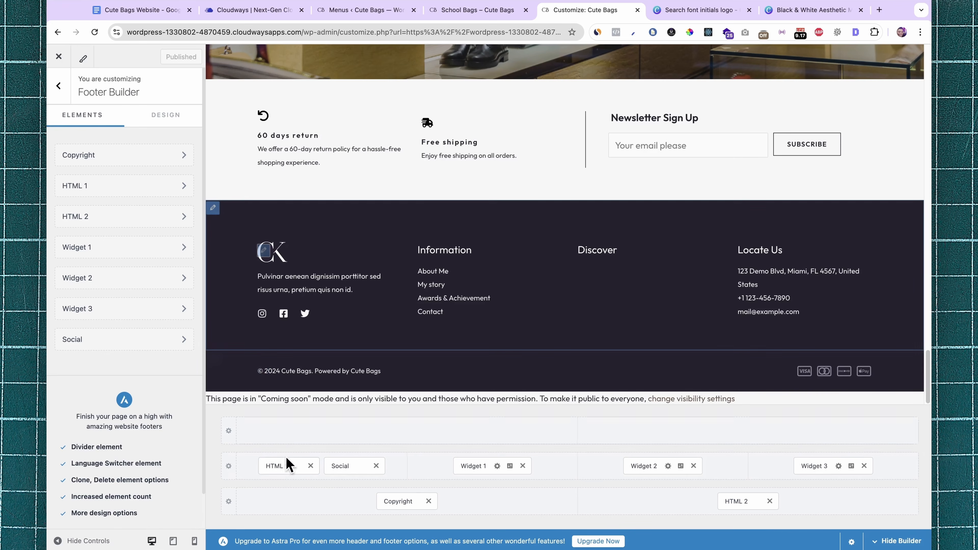
{"action": "left_click", "coordinate": [96, 190]}
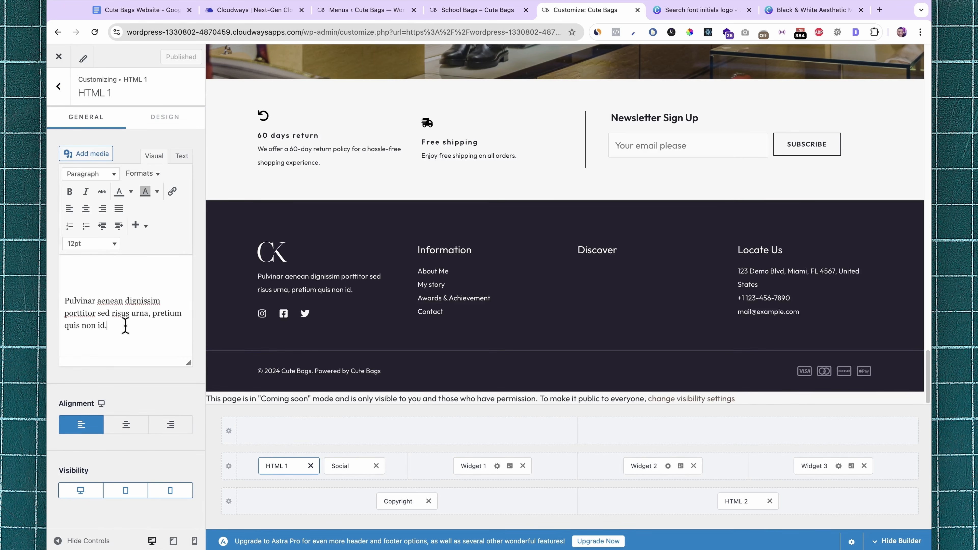
{"action": "left_click_drag", "start_coordinate": [125, 326], "coordinate": [63, 303]}
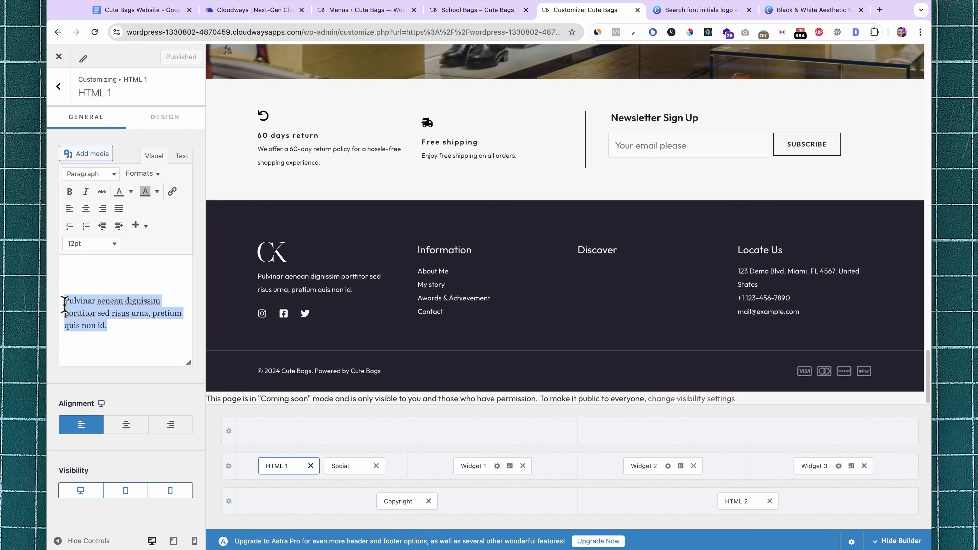
{"action": "type", "text": "Welcome to Cute Bags, your one-stop destination for the cutest, high-quality bags!"}
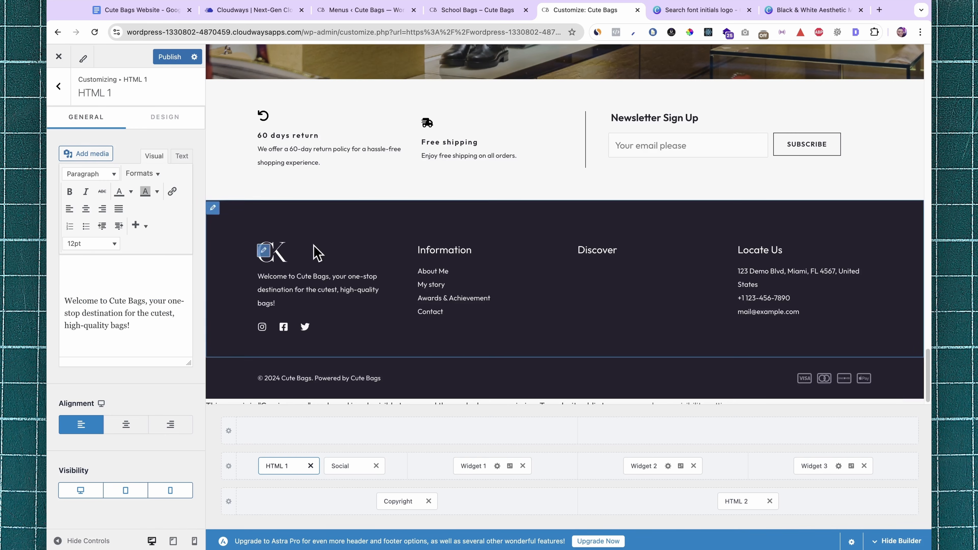
- Delete the empty image and insert the CB logo.png from the media library
{"action": "left_click", "coordinate": [79, 271]}
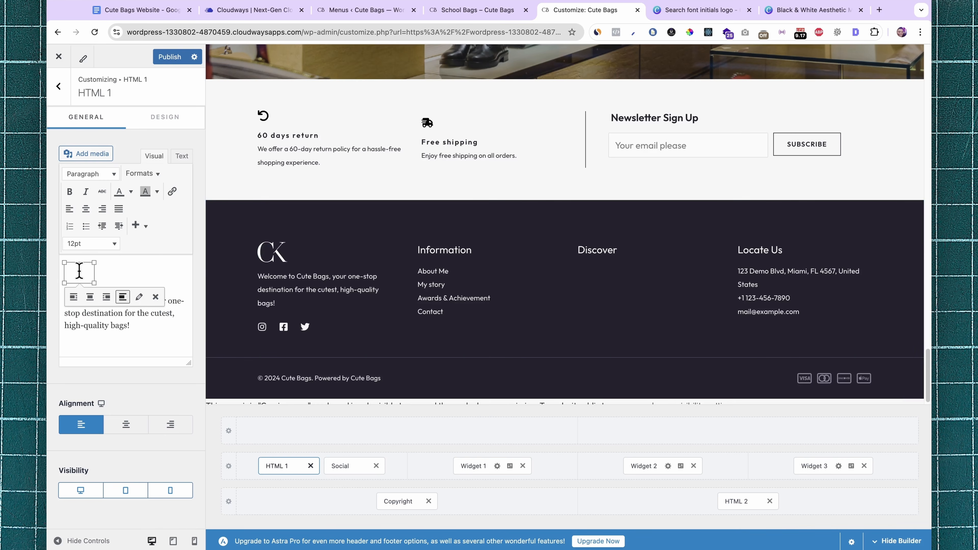
{"action": "left_click", "coordinate": [156, 296]}
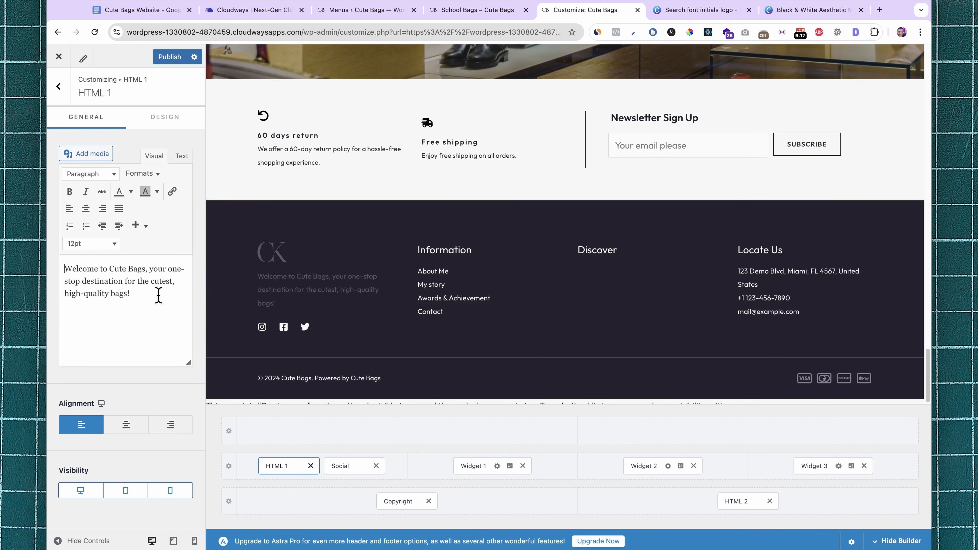
{"action": "left_click", "coordinate": [85, 156]}
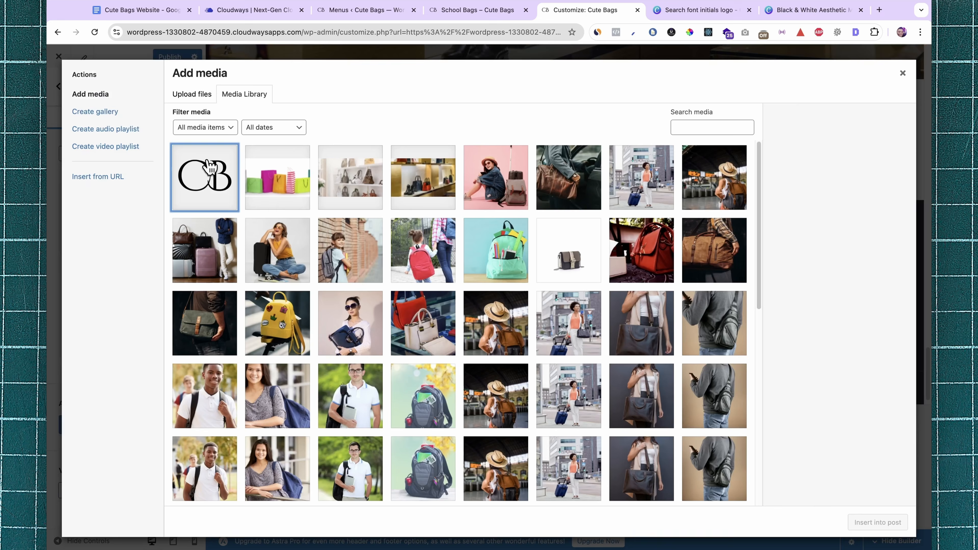
{"action": "left_click", "coordinate": [198, 189]}
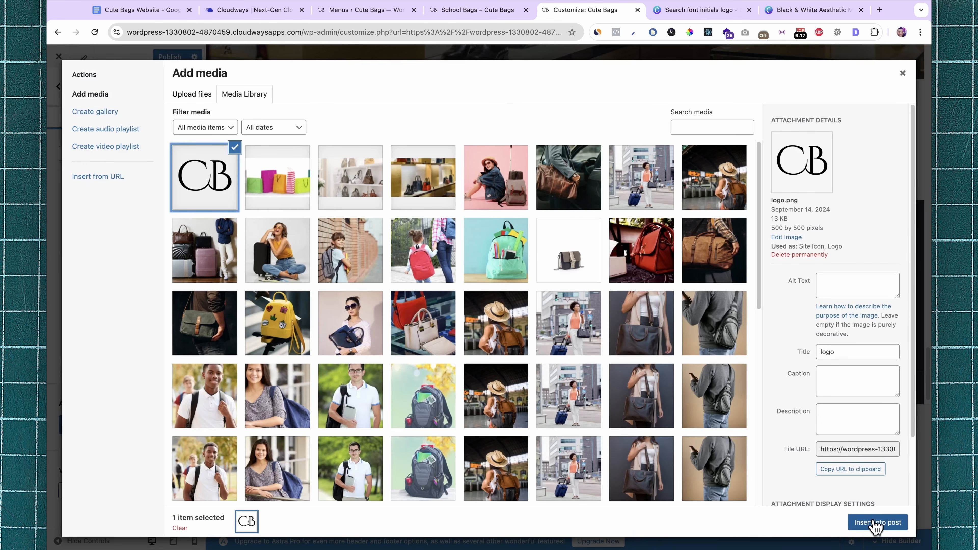
{"action": "left_click", "coordinate": [880, 523]}
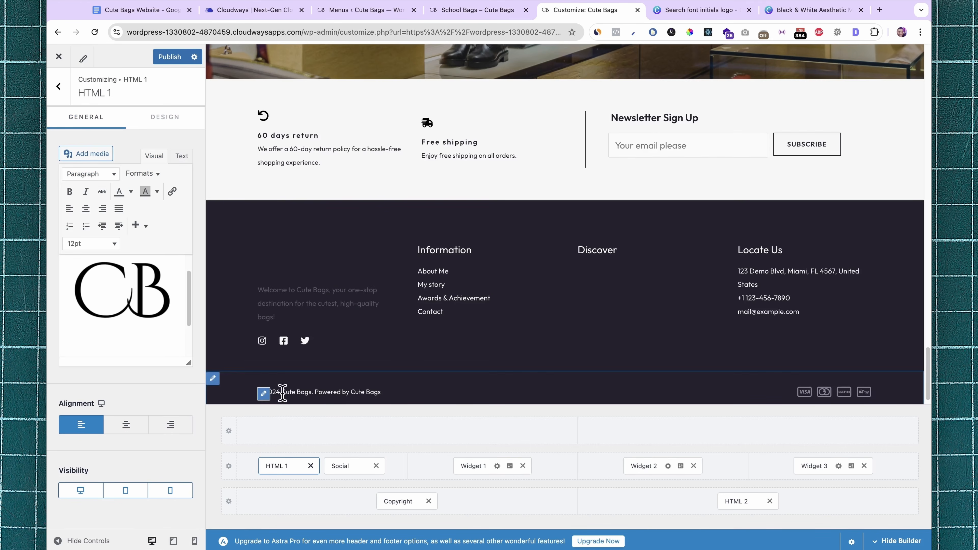
{"action": "left_click", "coordinate": [137, 313]}
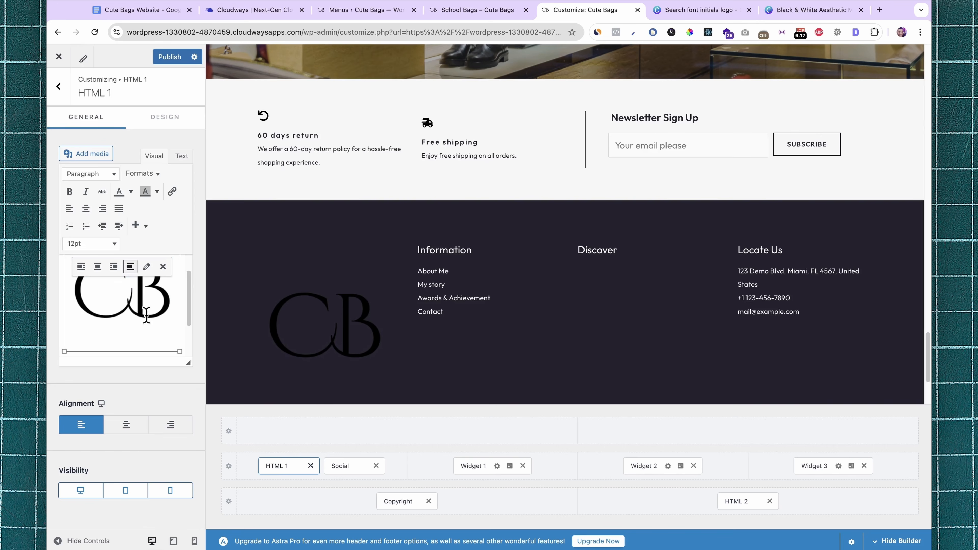
{"action": "left_click", "coordinate": [826, 12]}
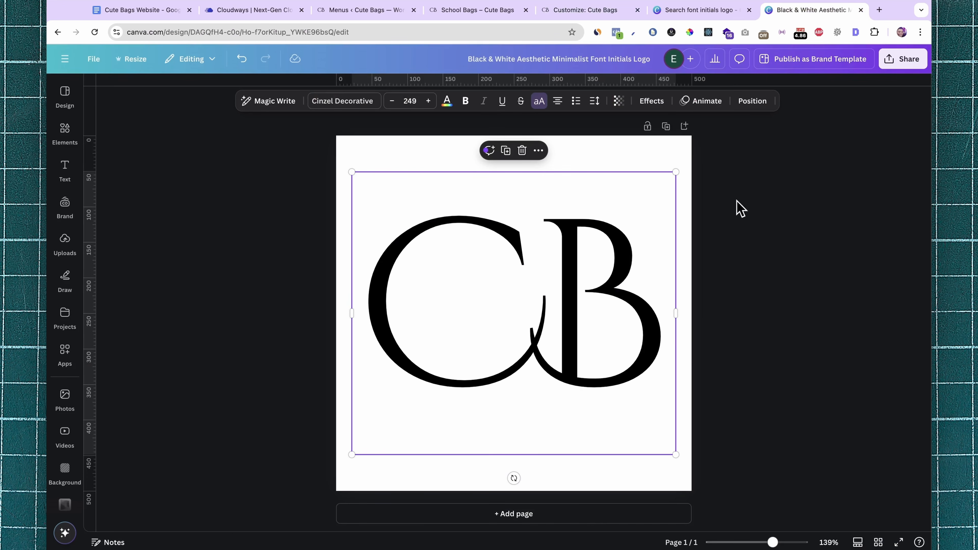
- Duplicate the logo page and make the CB letters white on a purple background
{"action": "left_click", "coordinate": [666, 126]}
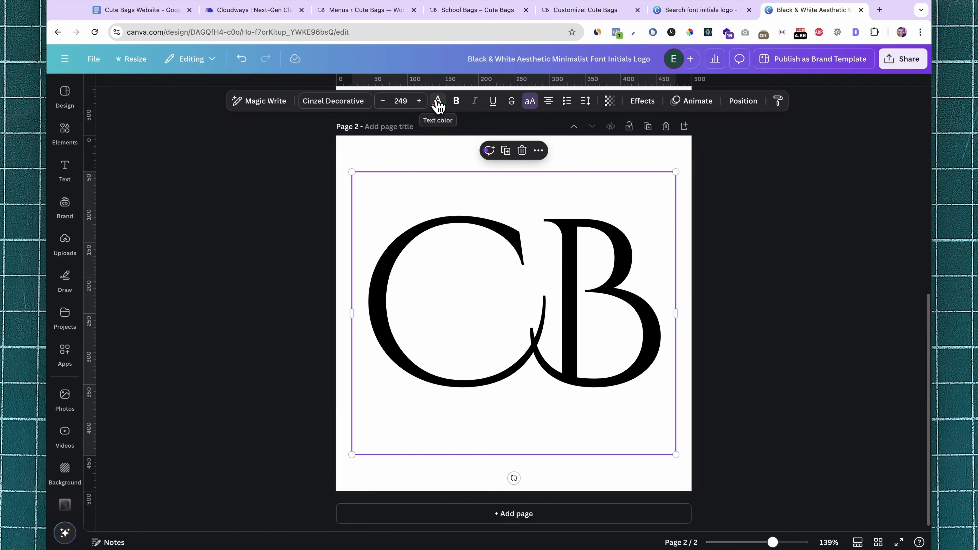
{"action": "left_click", "coordinate": [437, 100]}
{"action": "left_click", "coordinate": [164, 174]}
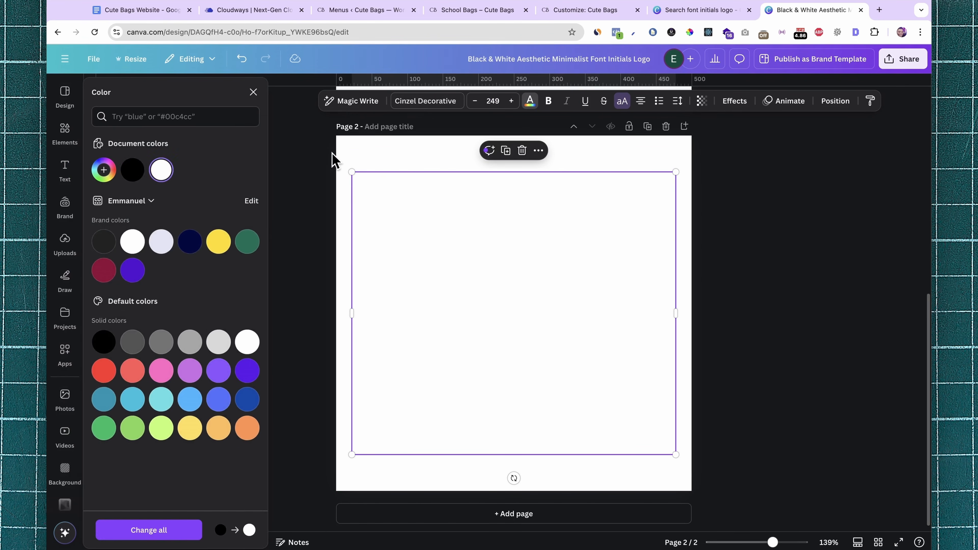
{"action": "left_click", "coordinate": [359, 155]}
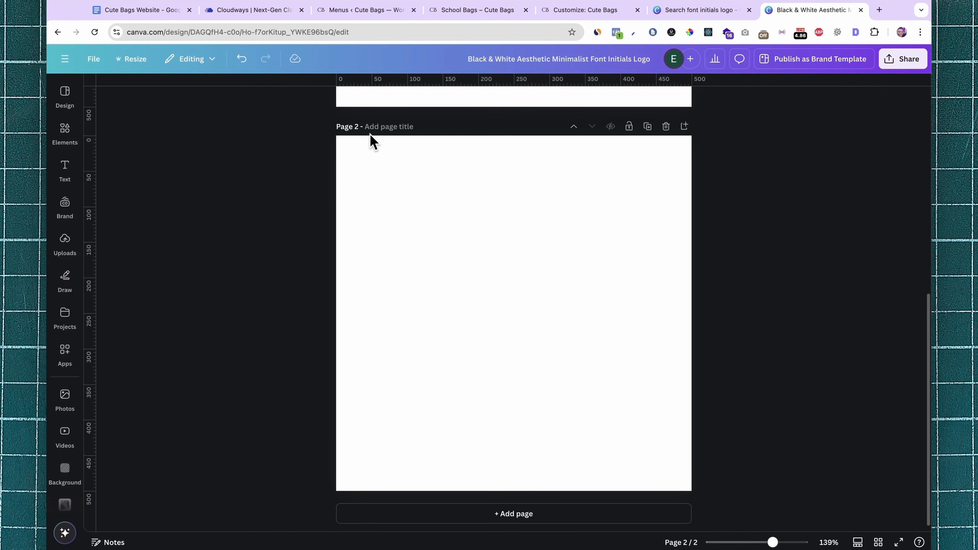
{"action": "left_click", "coordinate": [456, 100]}
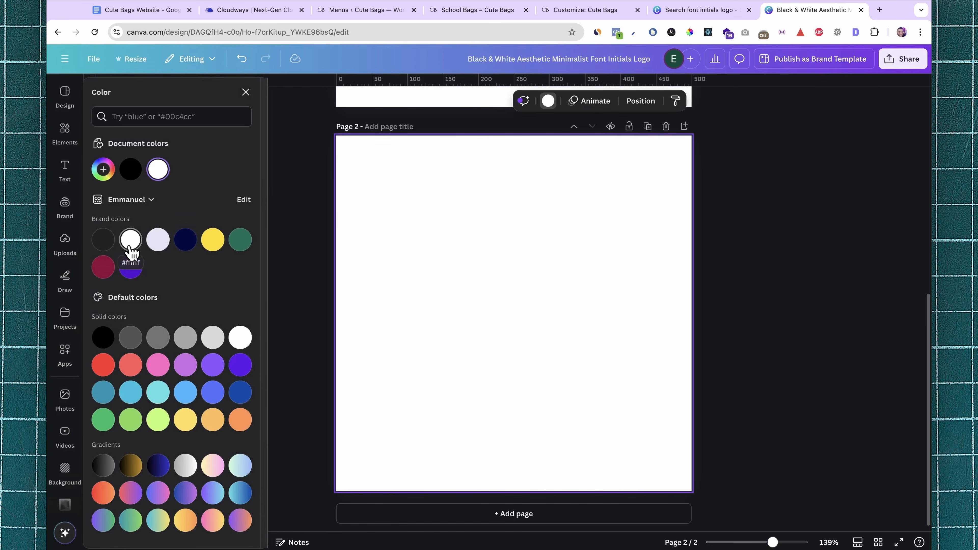
{"action": "left_click", "coordinate": [131, 267]}
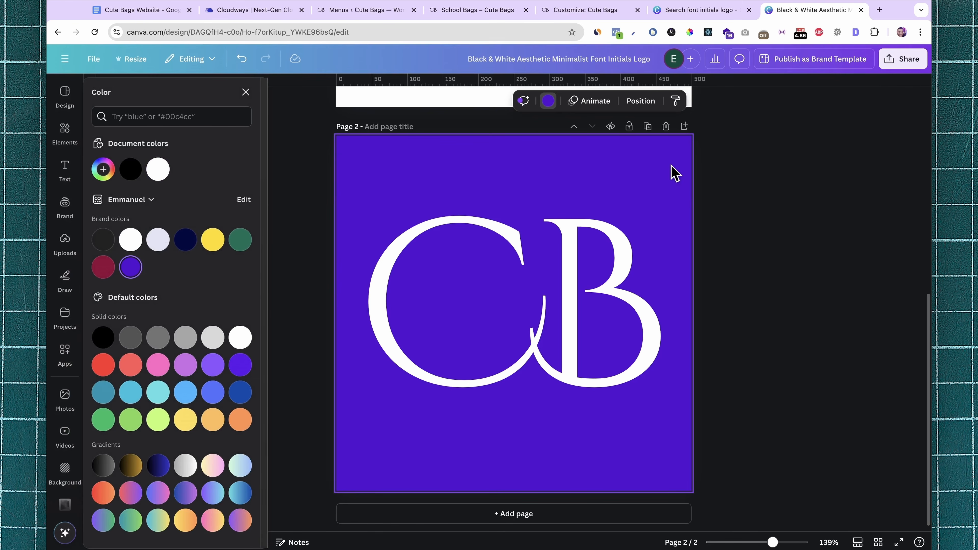
- Download only Page 2 as a PNG with a transparent background
{"action": "left_click", "coordinate": [904, 58]}
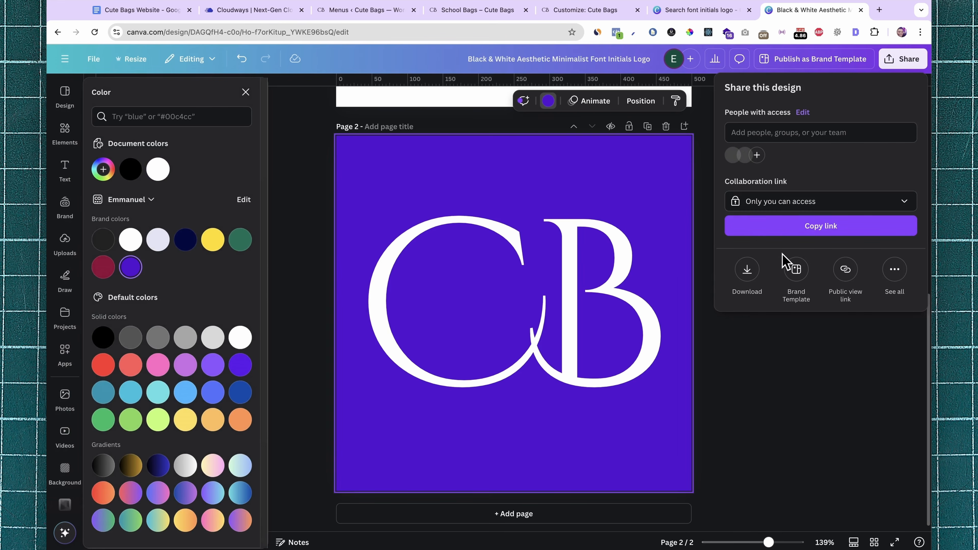
{"action": "left_click", "coordinate": [749, 269]}
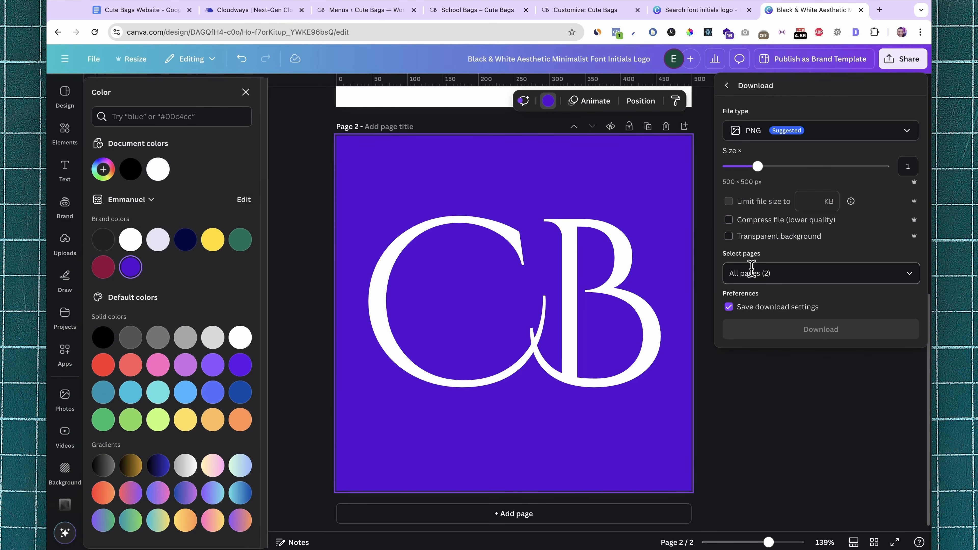
{"action": "left_click", "coordinate": [729, 237]}
{"action": "left_click", "coordinate": [780, 272]}
{"action": "left_click", "coordinate": [751, 303]}
{"action": "left_click", "coordinate": [792, 360]}
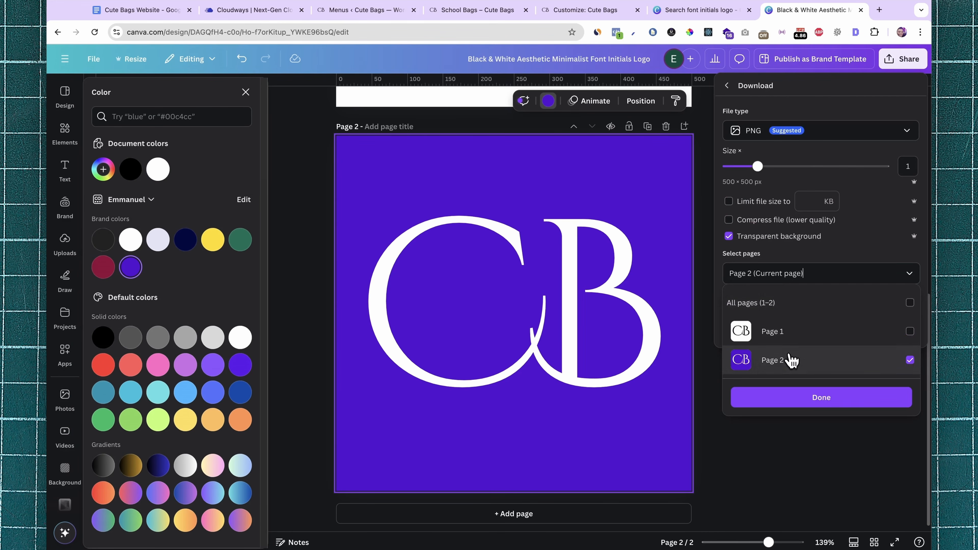
{"action": "left_click", "coordinate": [804, 399]}
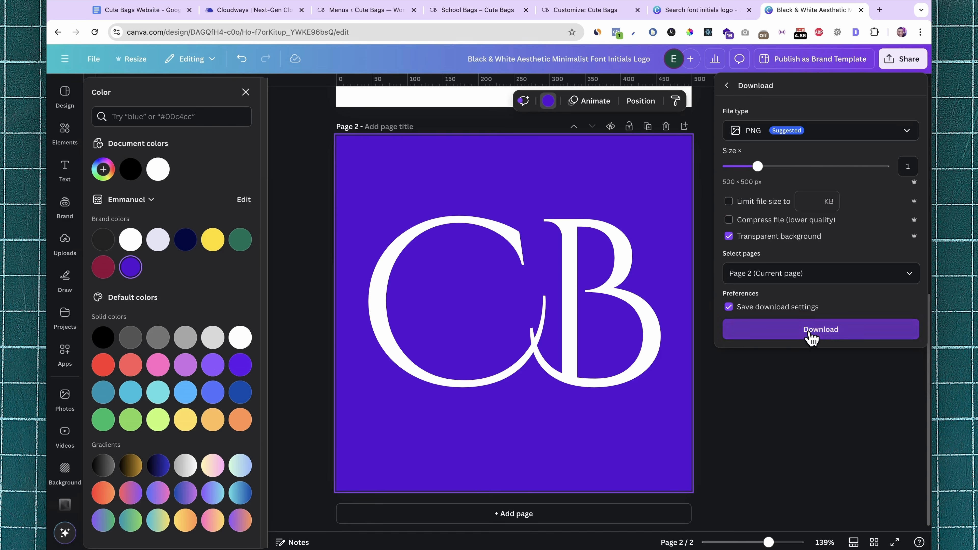
{"action": "left_click", "coordinate": [811, 330]}
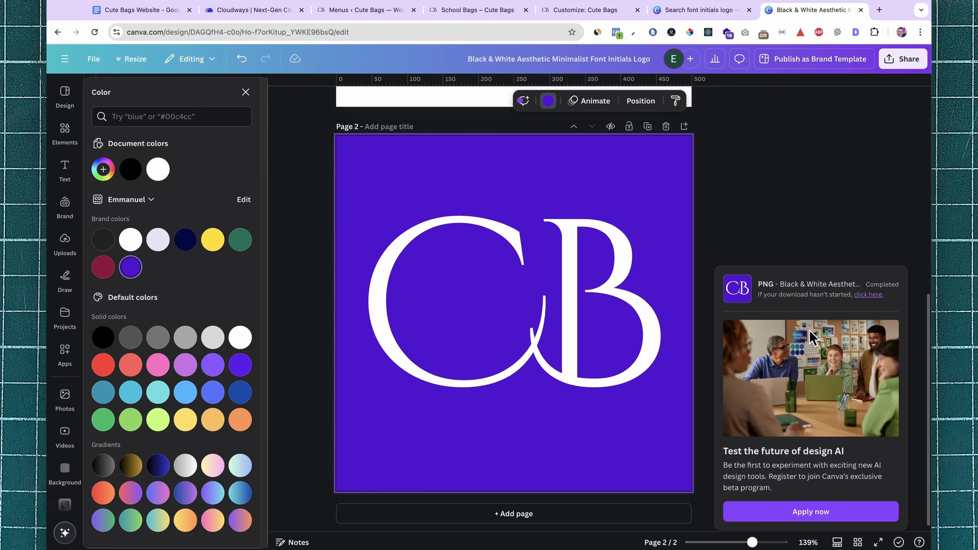
{"action": "left_click", "coordinate": [553, 15]}
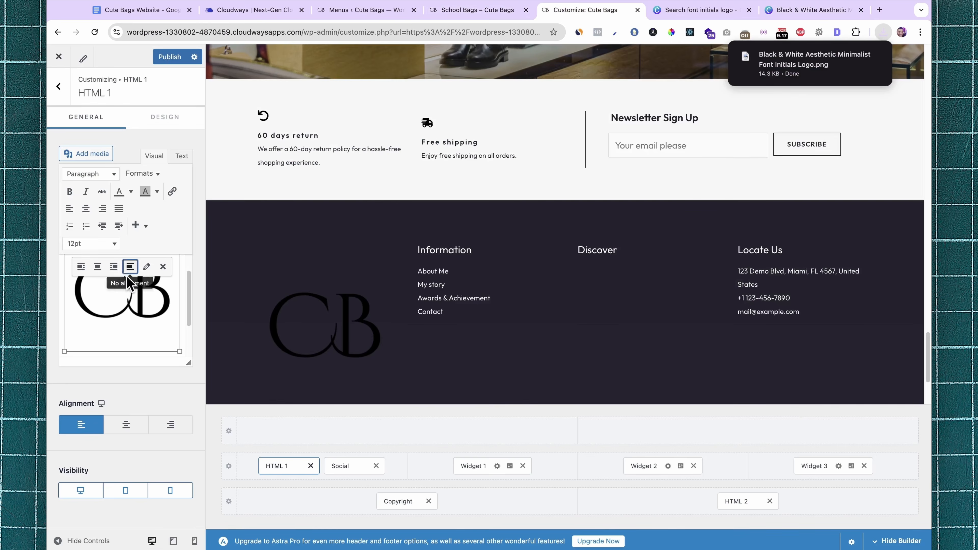
- Swap the footer's black CB logo for the uploaded white logo, shrink it, and publish
{"action": "left_click", "coordinate": [163, 267]}
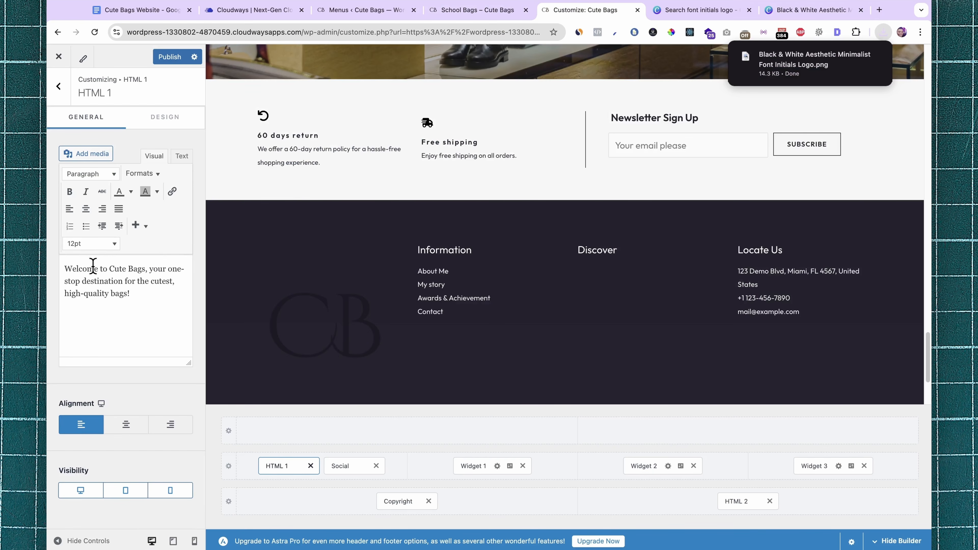
{"action": "left_click", "coordinate": [92, 154]}
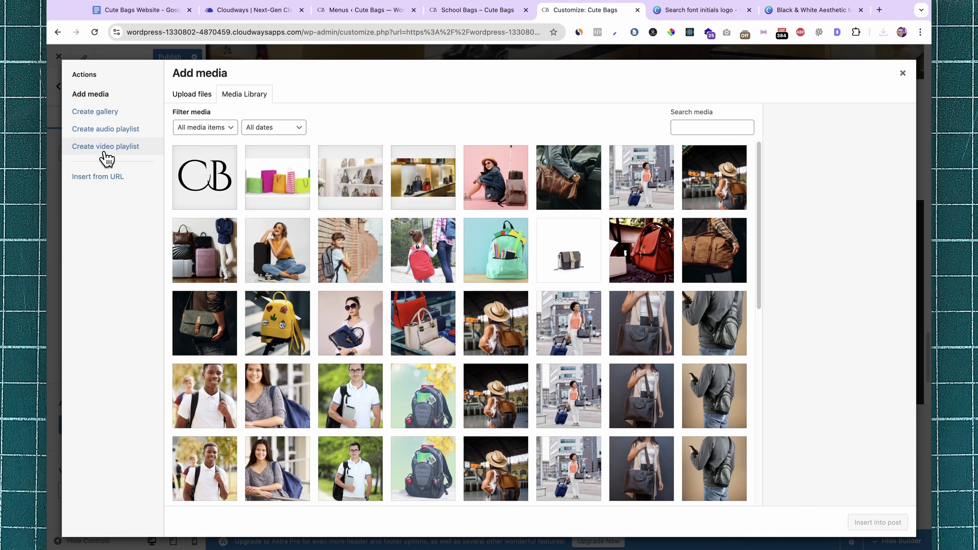
{"action": "left_click", "coordinate": [883, 31]}
{"action": "left_click_drag", "start_coordinate": [808, 79], "coordinate": [414, 265]}
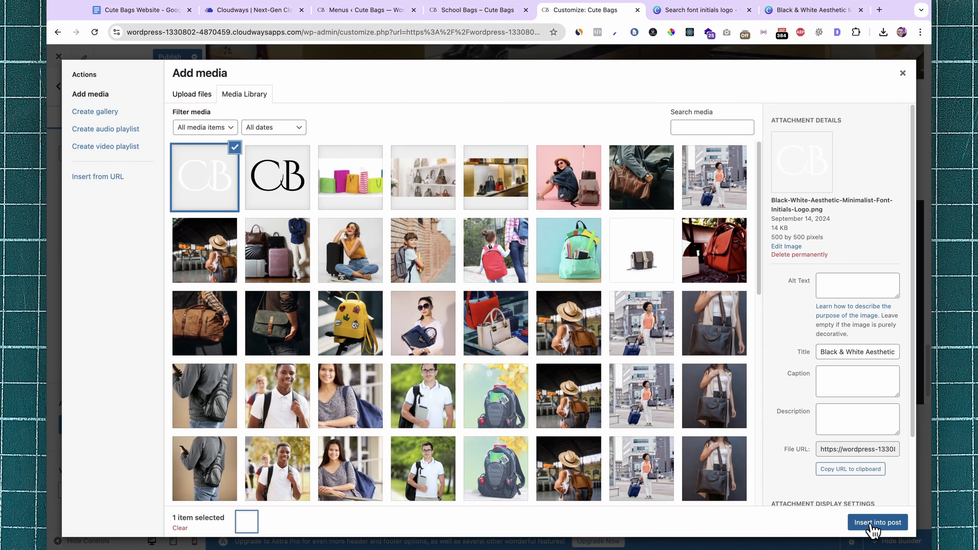
{"action": "left_click", "coordinate": [873, 523]}
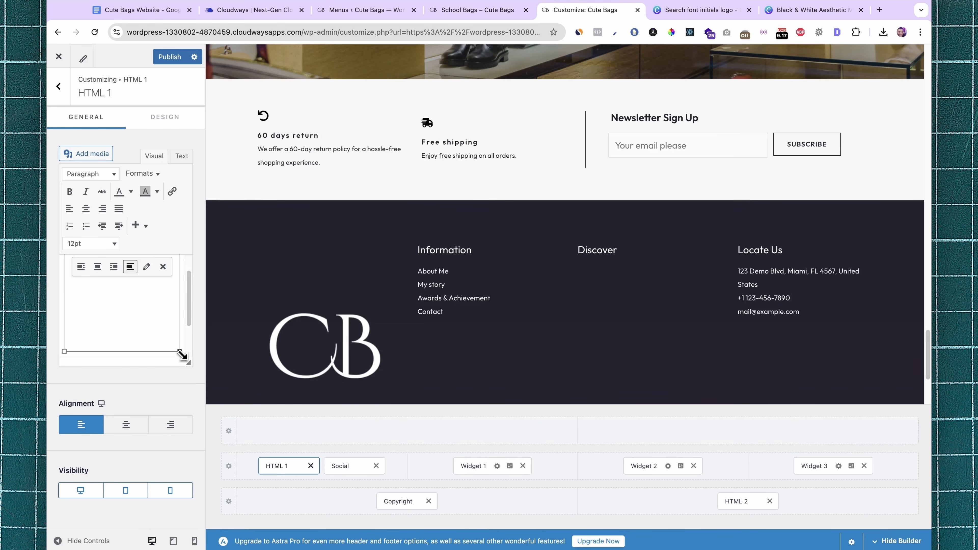
{"action": "left_click_drag", "start_coordinate": [180, 352], "coordinate": [106, 301]}
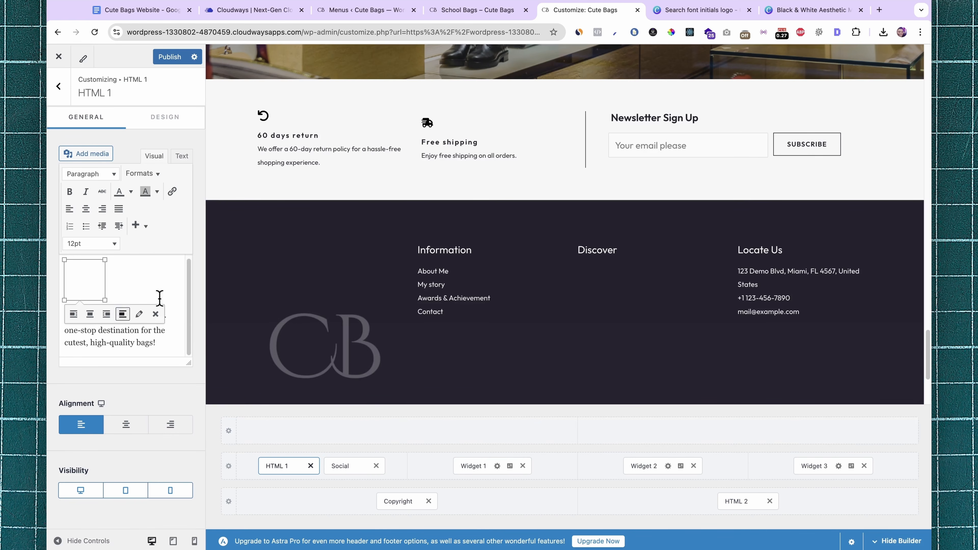
{"action": "left_click_drag", "start_coordinate": [105, 302], "coordinate": [94, 292]}
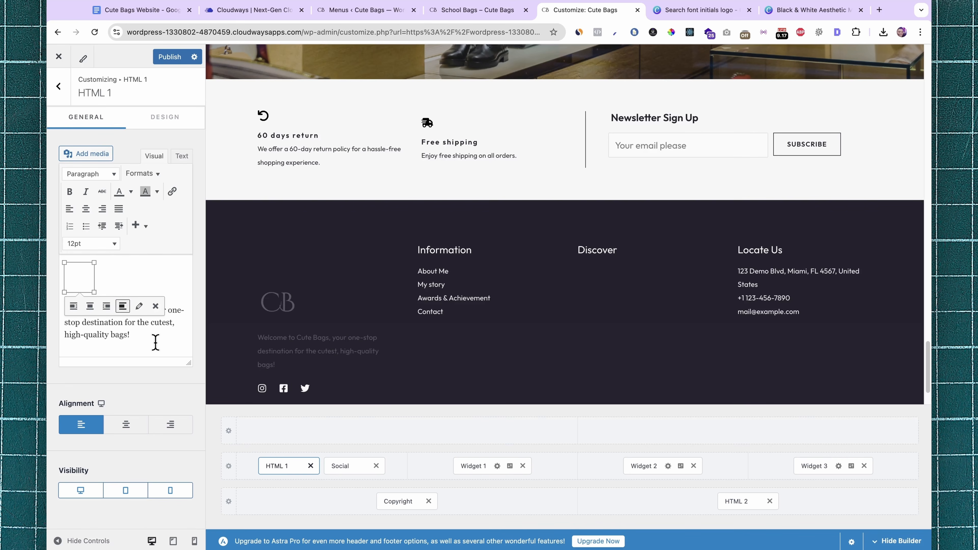
{"action": "left_click", "coordinate": [170, 56]}
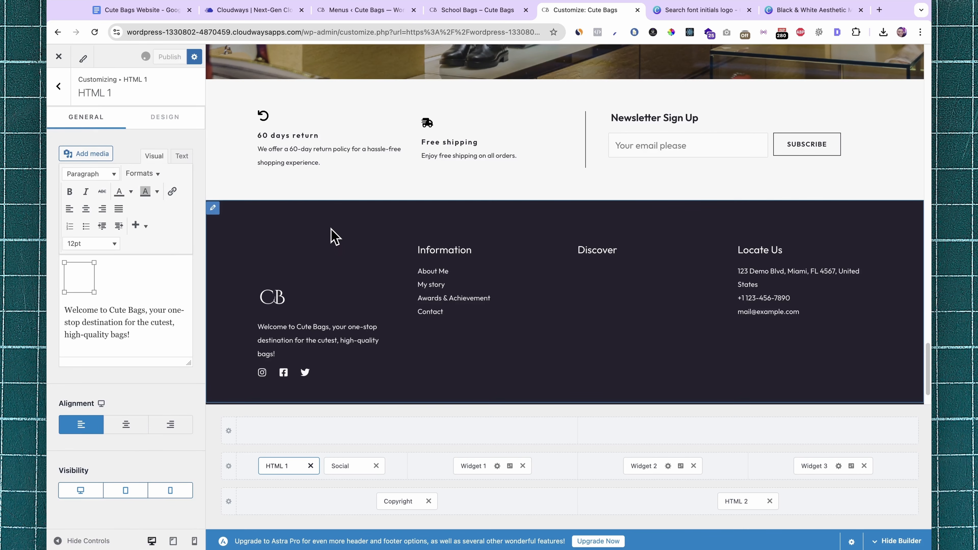
- Give the HTML 1 block a -100 px top margin and publish it
{"action": "mouse_move", "coordinate": [260, 261]}
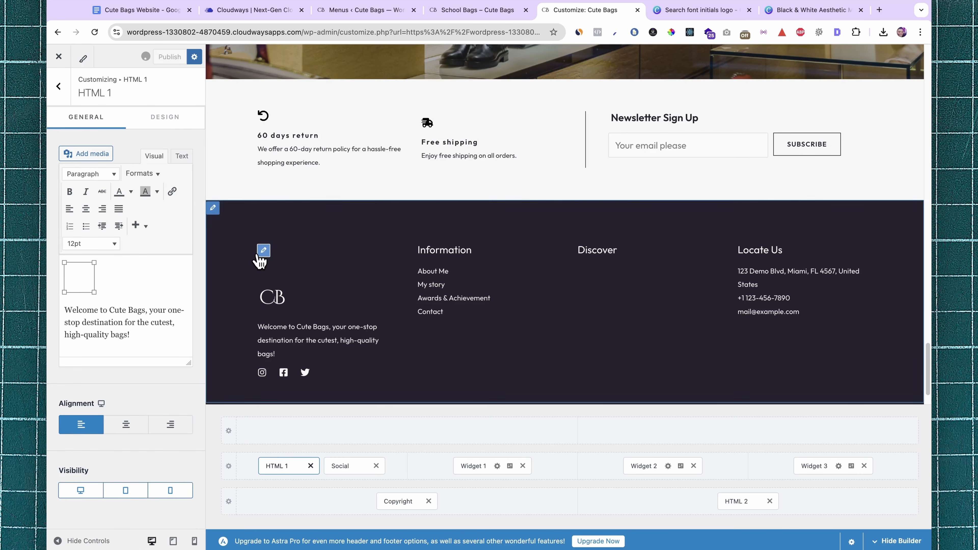
{"action": "left_click", "coordinate": [170, 117]}
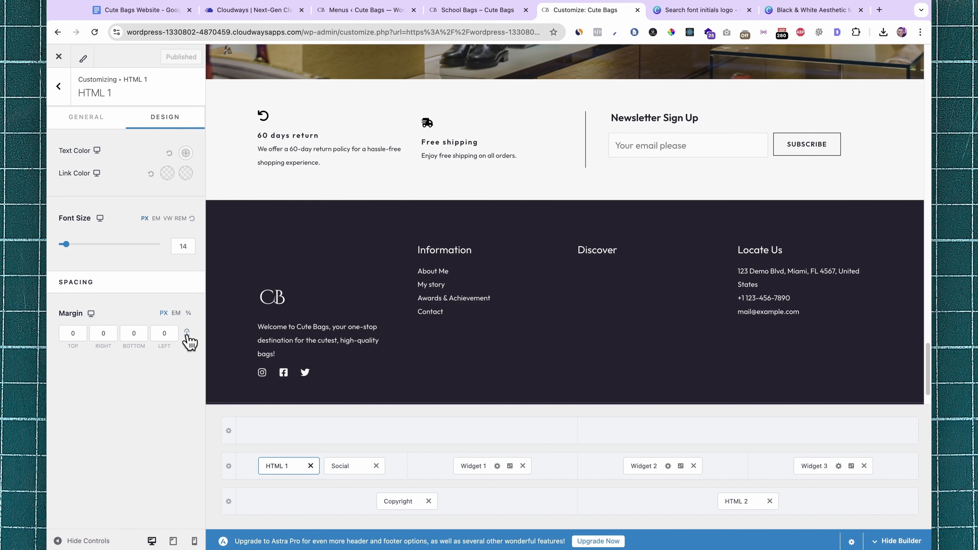
{"action": "left_click", "coordinate": [82, 334]}
{"action": "type", "text": "-5"}
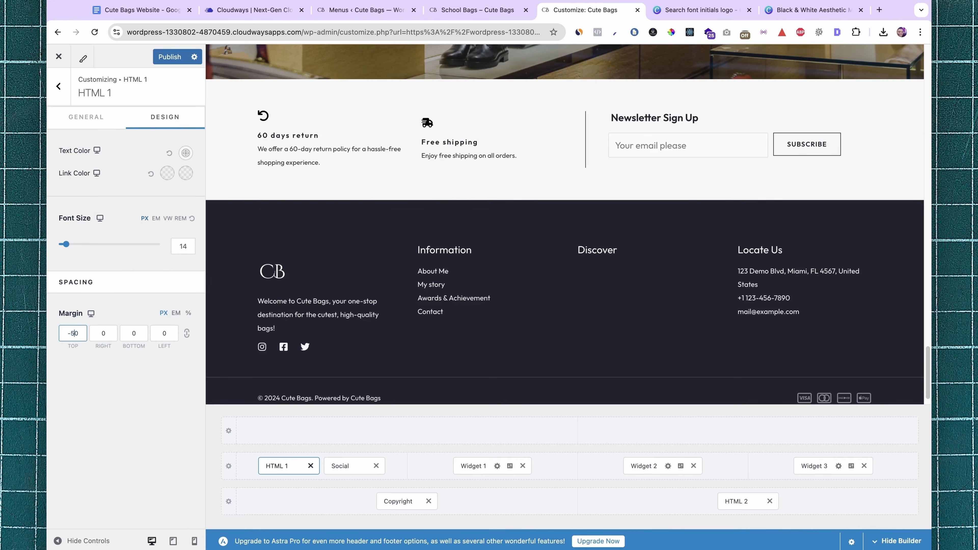
{"action": "key", "text": "BackSpace"}
{"action": "type", "text": "100"}
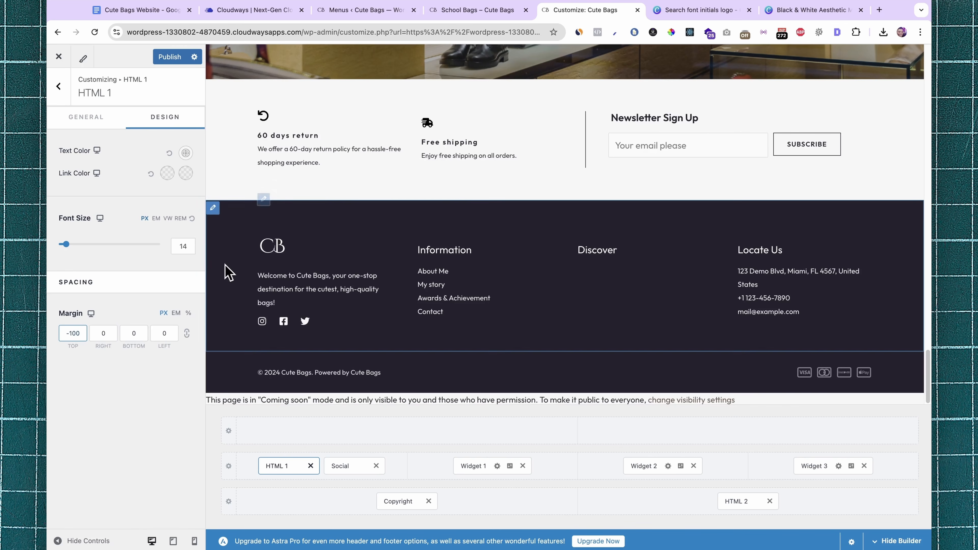
{"action": "left_click", "coordinate": [168, 57]}
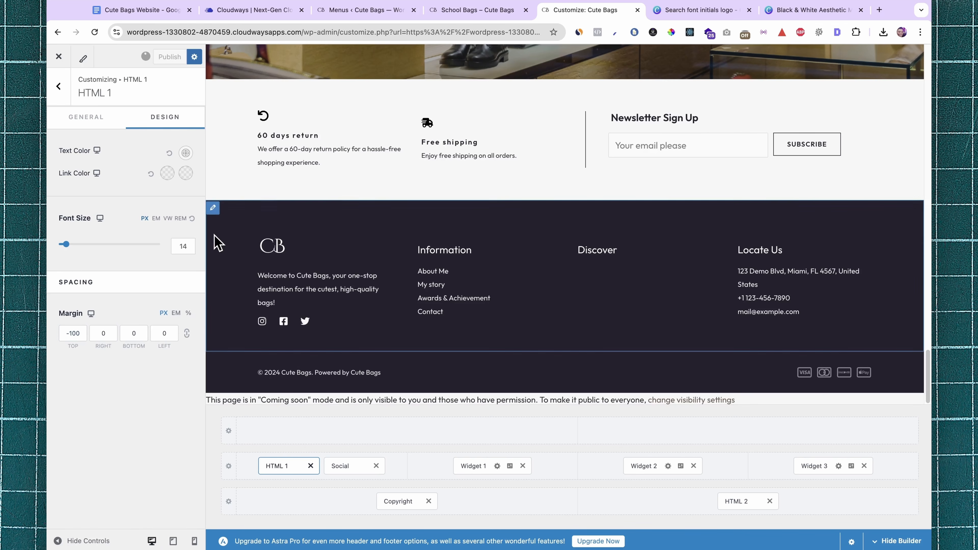
{"action": "left_click", "coordinate": [59, 87]}
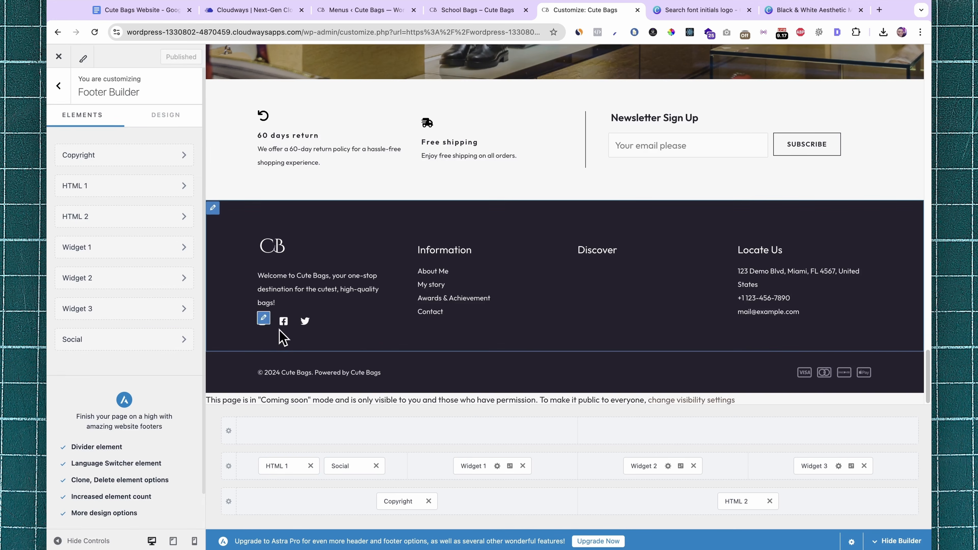
- Add a YouTube icon to the footer's social icons
{"action": "left_click", "coordinate": [100, 345]}
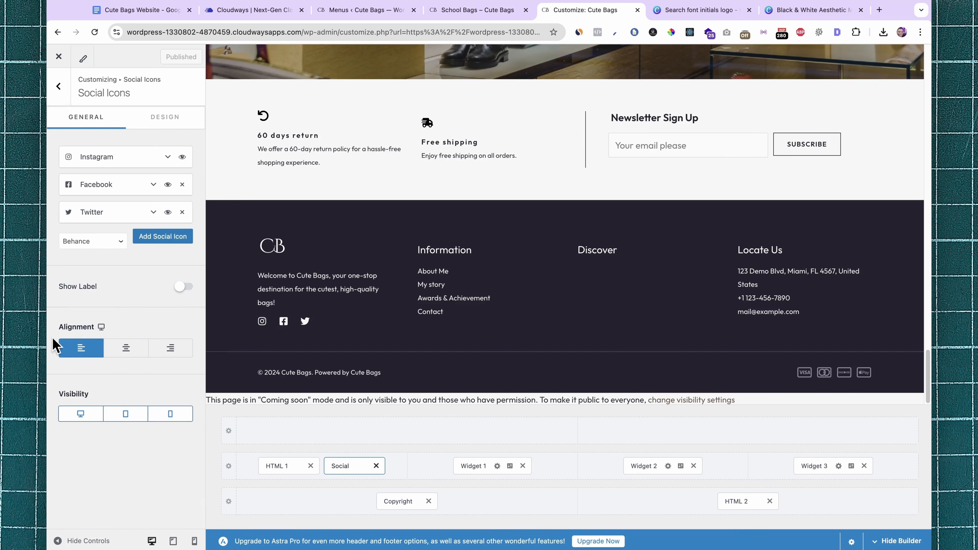
{"action": "left_click", "coordinate": [94, 242]}
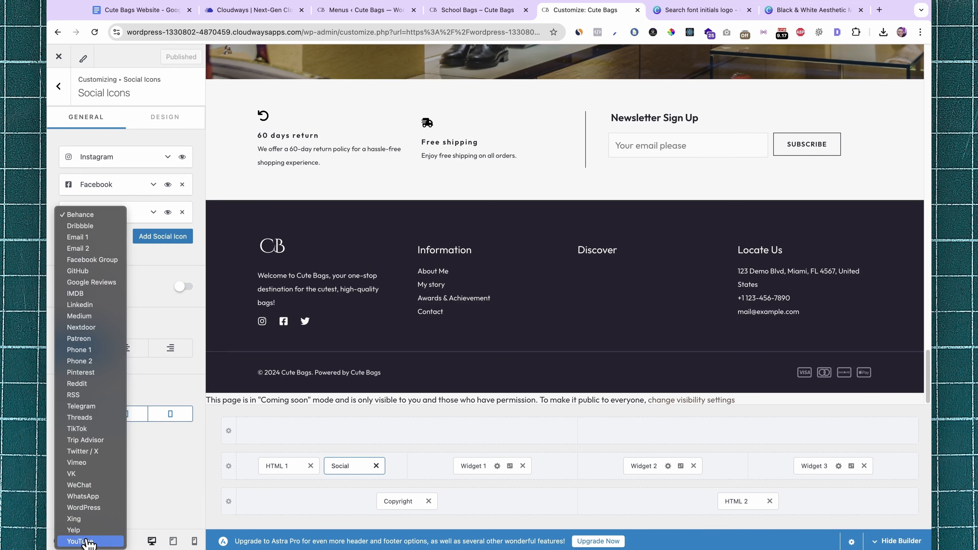
{"action": "left_click", "coordinate": [96, 542]}
{"action": "left_click", "coordinate": [162, 241]}
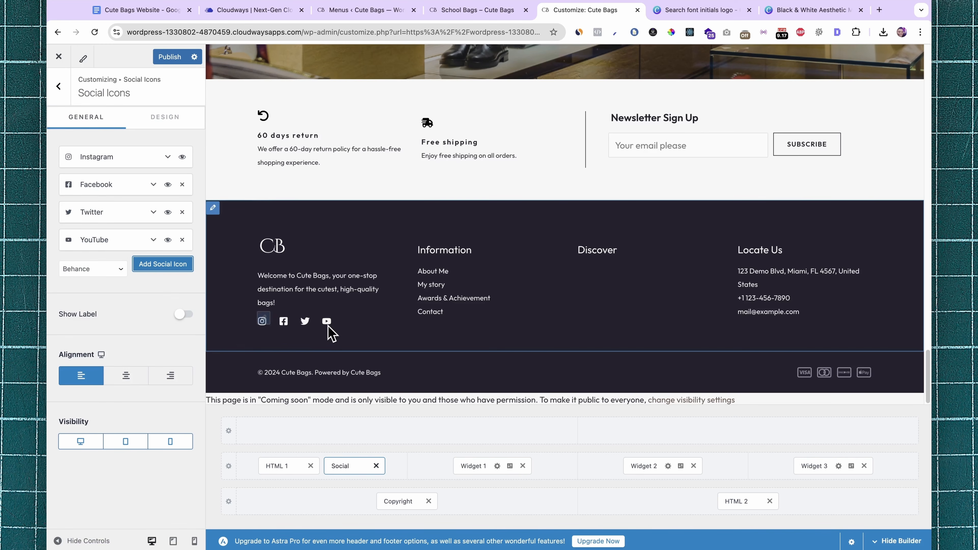
- Check the Instagram, Twitter, YouTube and Facebook icon settings, then publish
{"action": "left_click", "coordinate": [146, 162]}
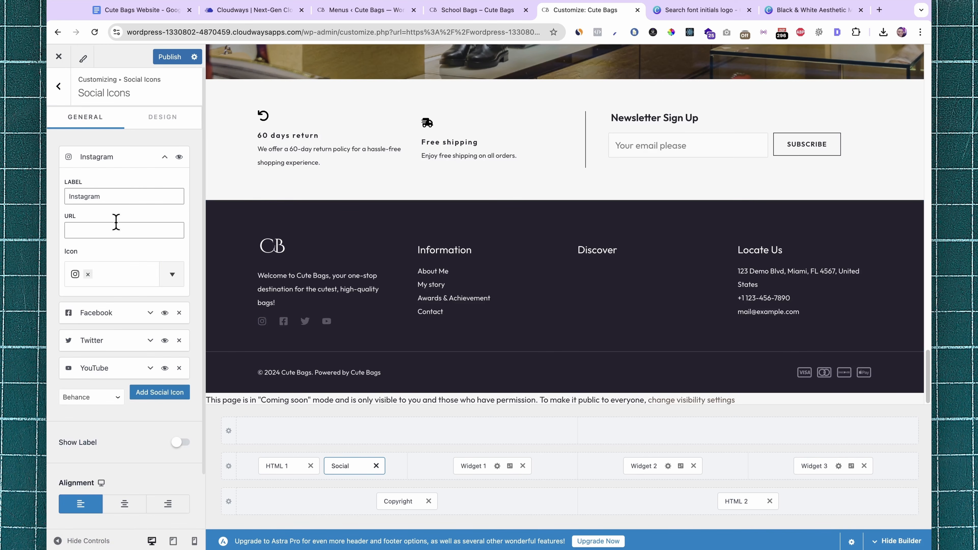
{"action": "left_click", "coordinate": [120, 158]}
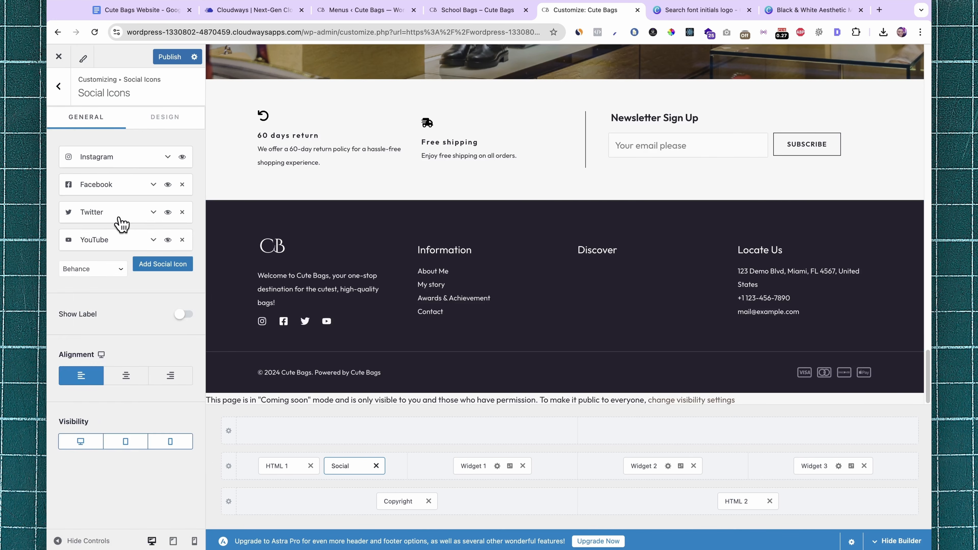
{"action": "left_click", "coordinate": [120, 214]}
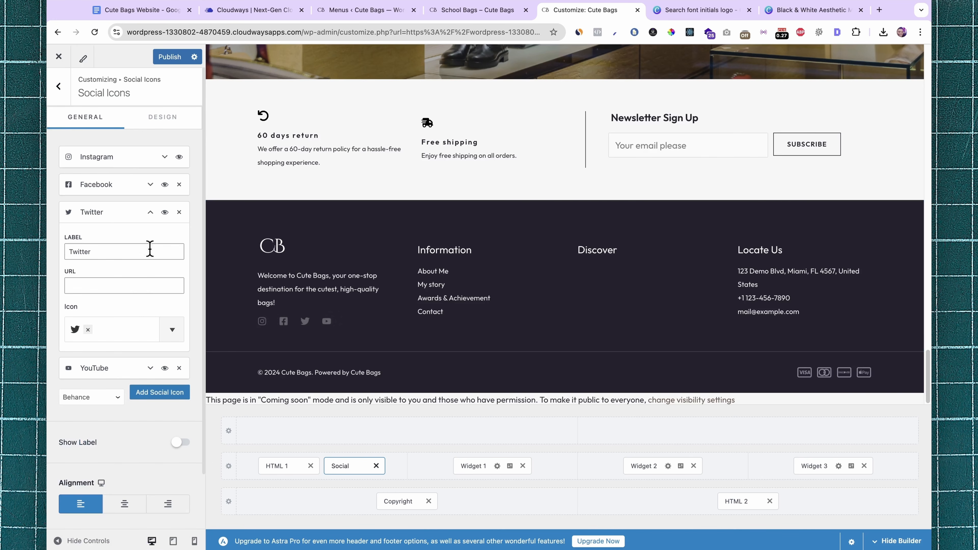
{"action": "left_click", "coordinate": [115, 215]}
{"action": "left_click", "coordinate": [113, 242]}
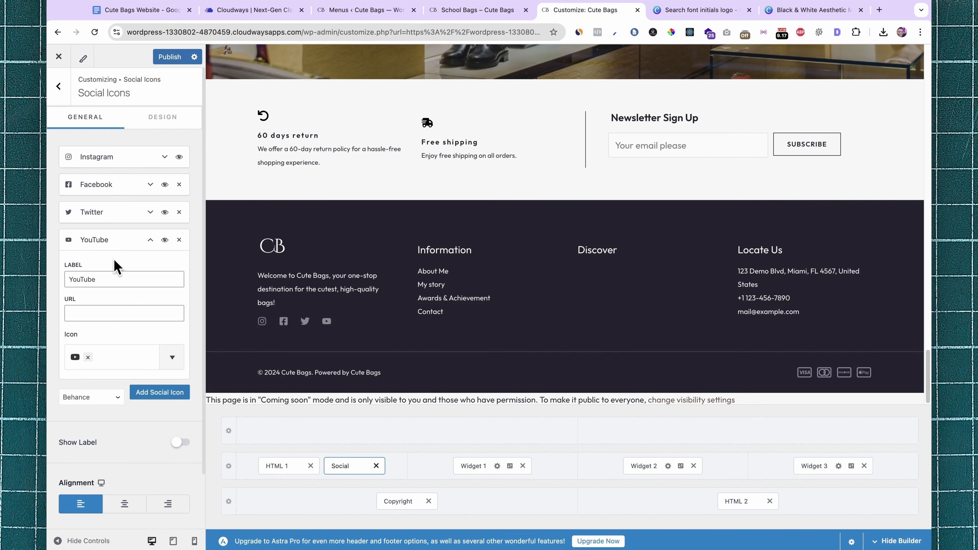
{"action": "left_click", "coordinate": [114, 213]}
{"action": "left_click", "coordinate": [112, 185]}
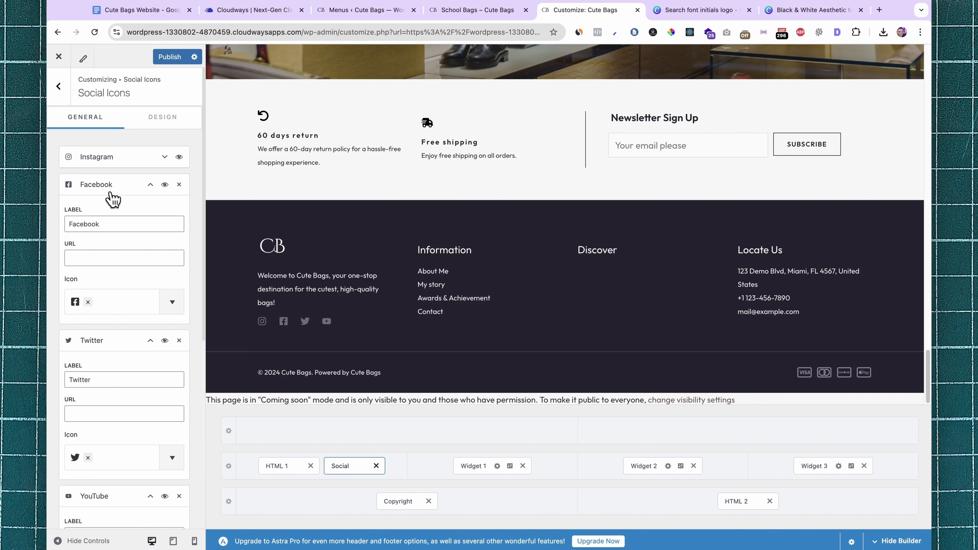
{"action": "left_click", "coordinate": [109, 157]}
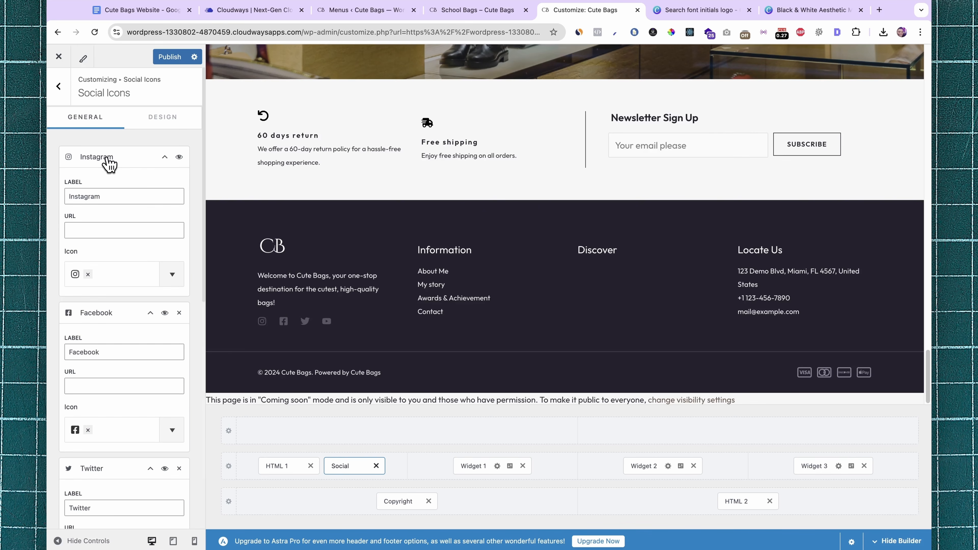
{"action": "left_click", "coordinate": [164, 58]}
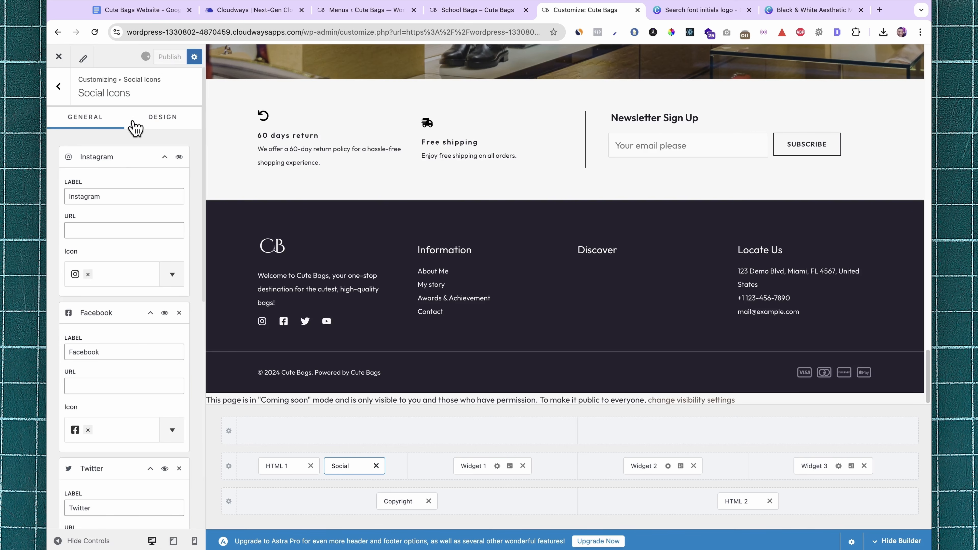
{"action": "left_click", "coordinate": [59, 90]}
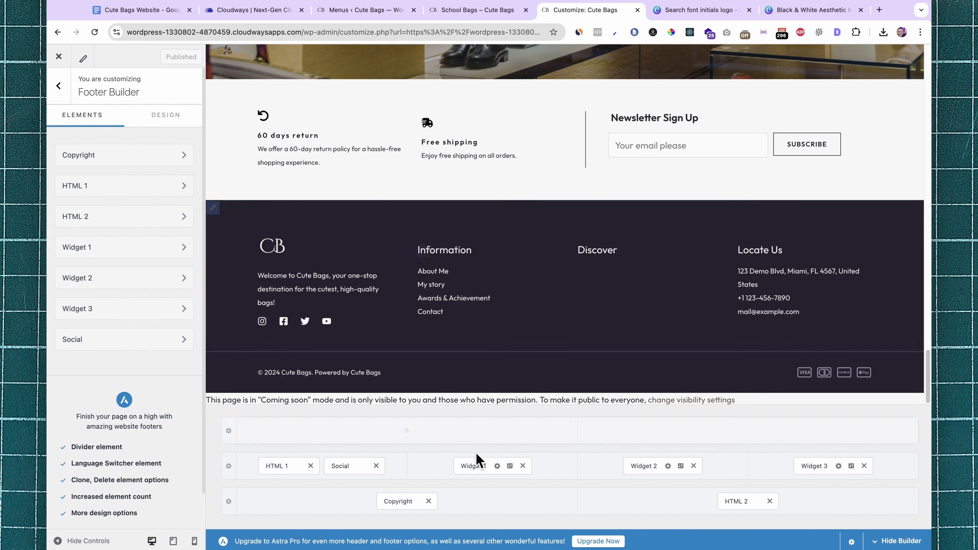
- Confirm footer Widget 1's Navigation Menu block uses the Footer - Information menu
{"action": "left_click", "coordinate": [105, 247]}
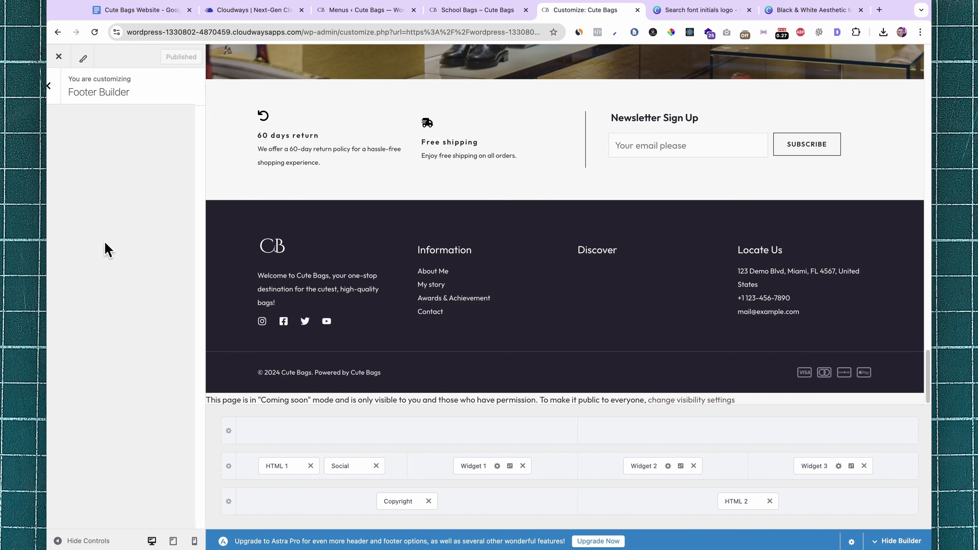
{"action": "left_click", "coordinate": [113, 304]}
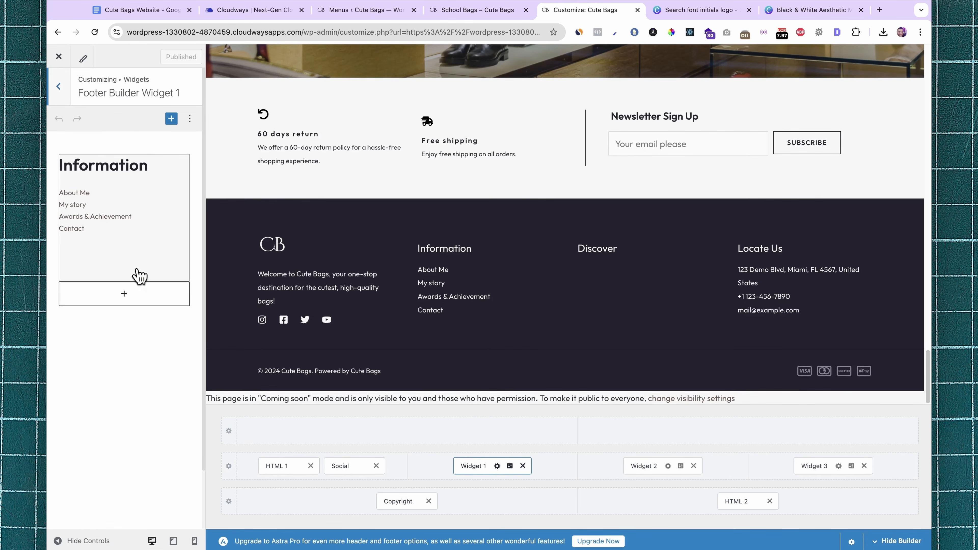
{"action": "left_click", "coordinate": [119, 203]}
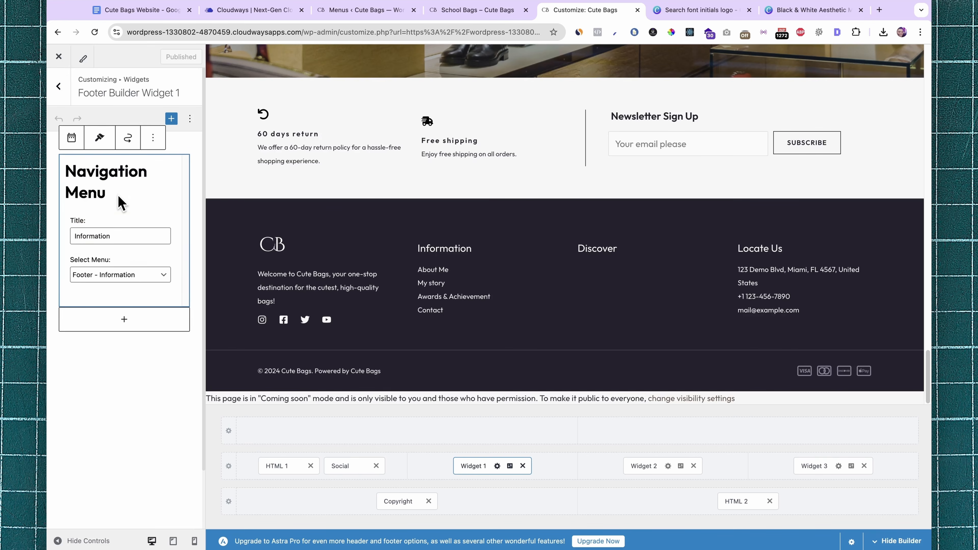
{"action": "left_click", "coordinate": [164, 276]}
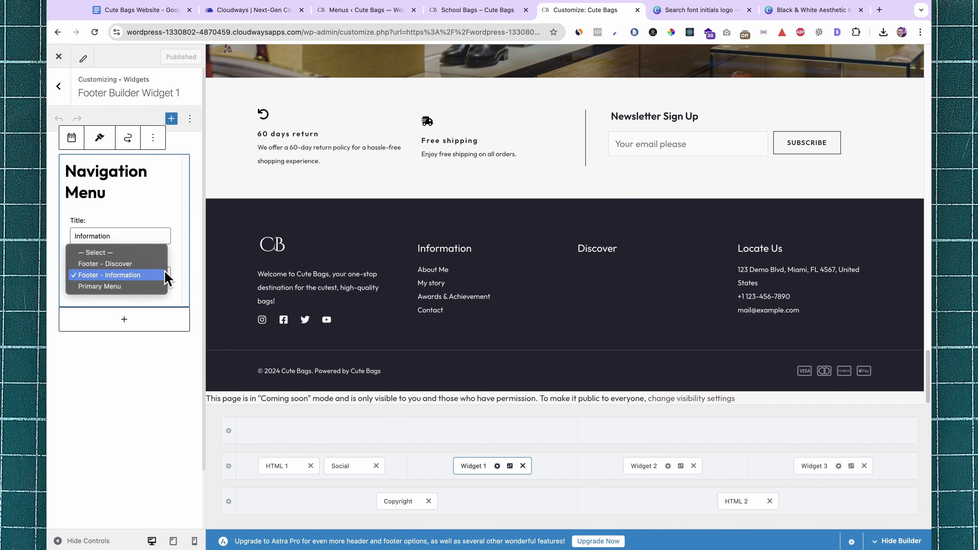
{"action": "left_click", "coordinate": [118, 275]}
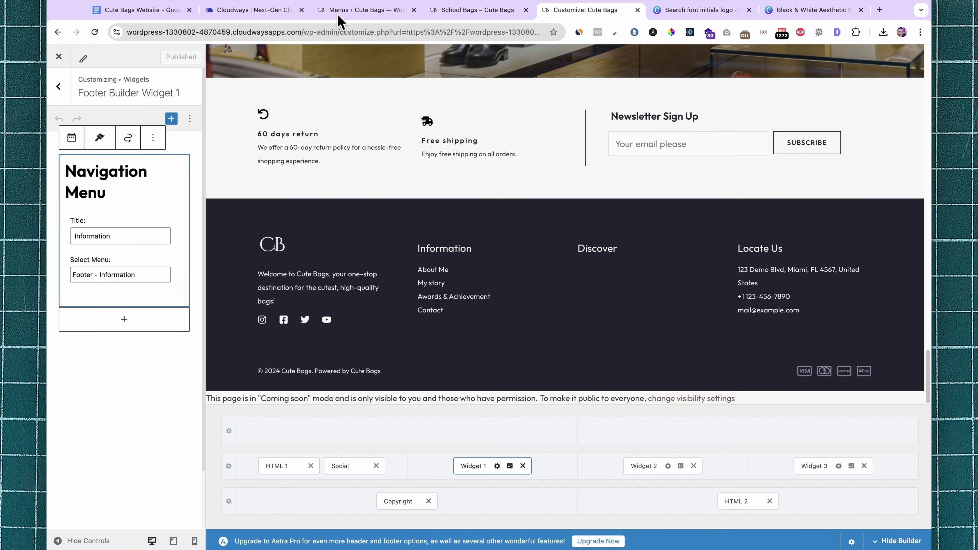
{"action": "left_click", "coordinate": [350, 12]}
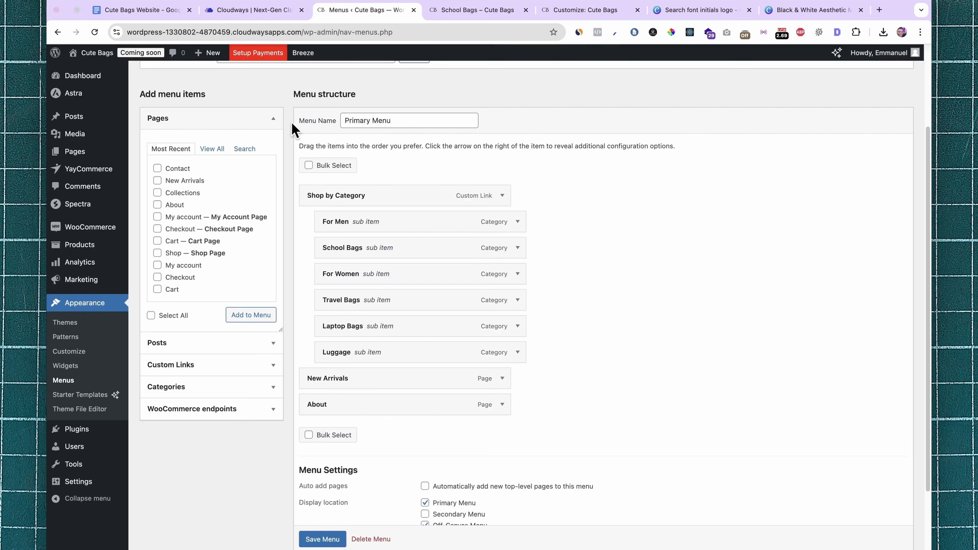
- Load the Footer - Information menu in the Menus editor
{"action": "scroll", "coordinate": [269, 295], "scroll_direction": "up", "scroll_amount": 5}
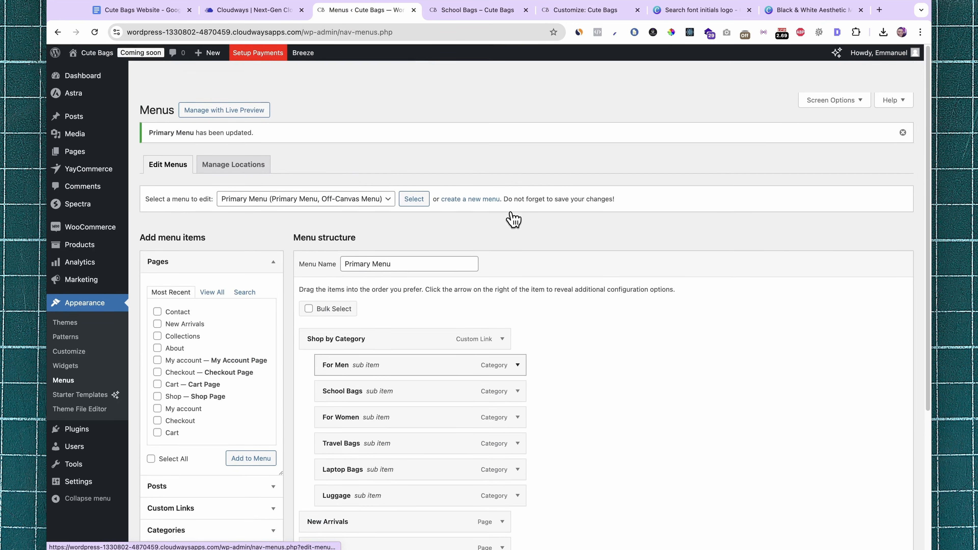
{"action": "left_click", "coordinate": [387, 170]}
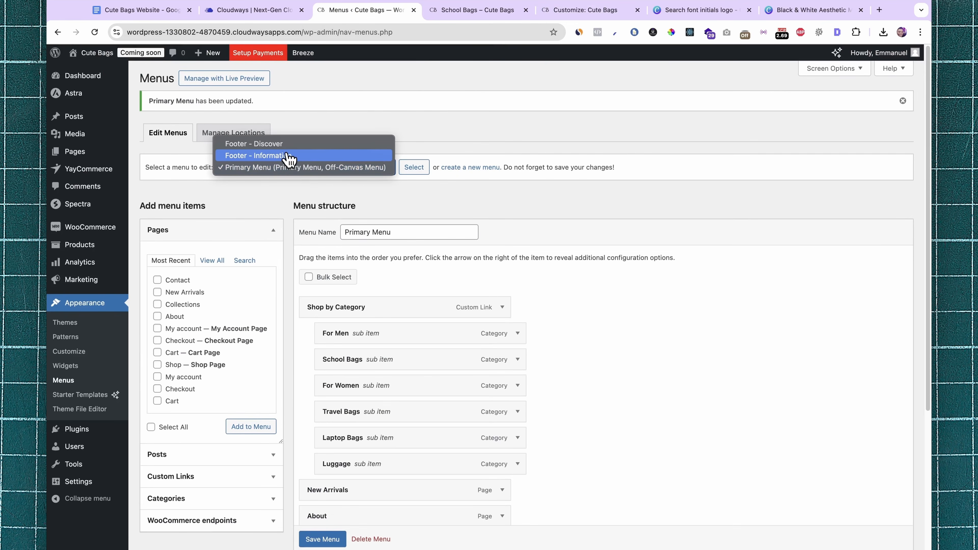
{"action": "left_click", "coordinate": [246, 158]}
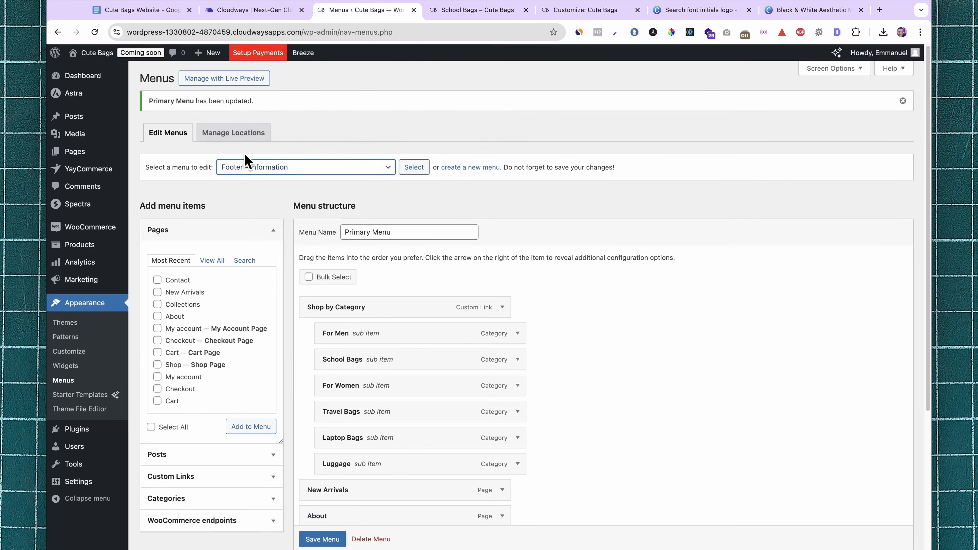
{"action": "left_click", "coordinate": [596, 10]}
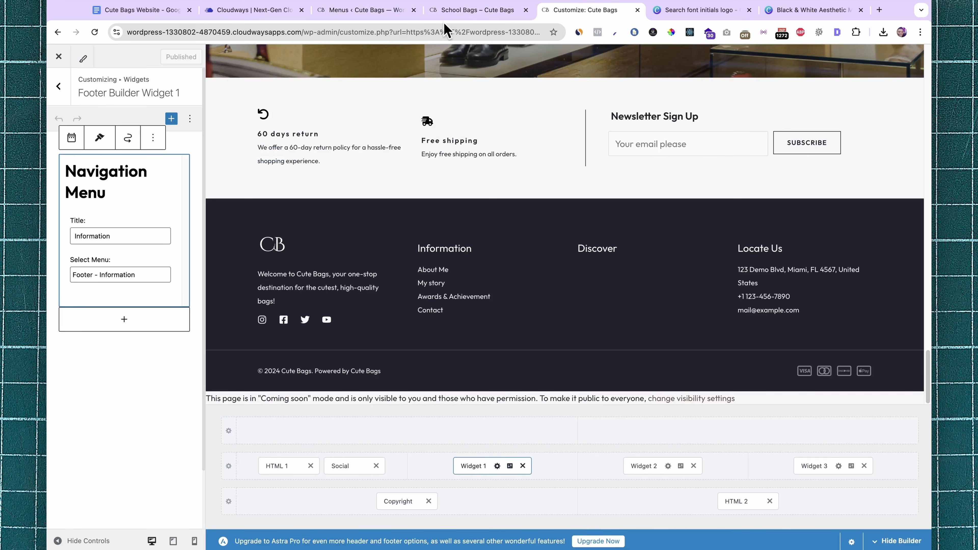
{"action": "left_click", "coordinate": [366, 11]}
{"action": "left_click", "coordinate": [412, 167]}
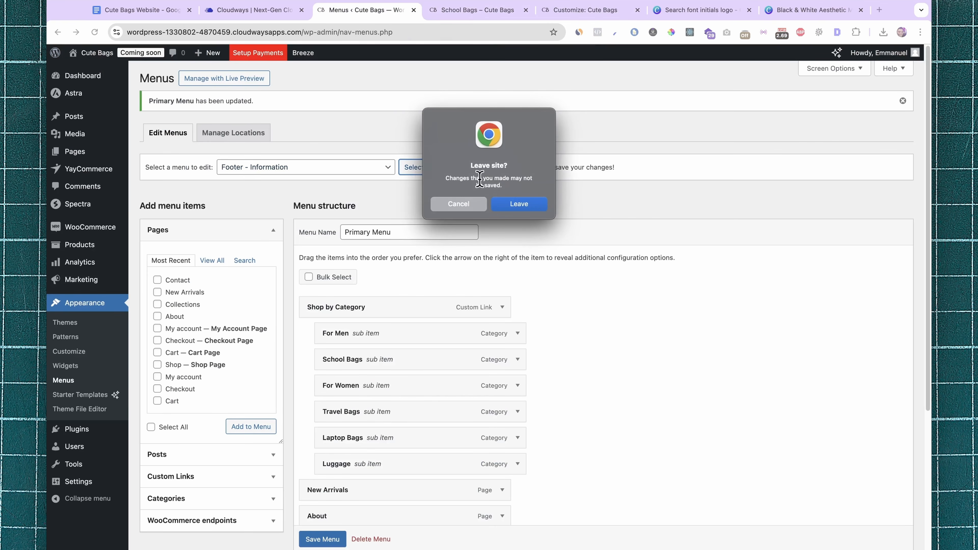
{"action": "left_click", "coordinate": [524, 207]}
{"action": "scroll", "coordinate": [300, 235], "scroll_direction": "down", "scroll_amount": 2}
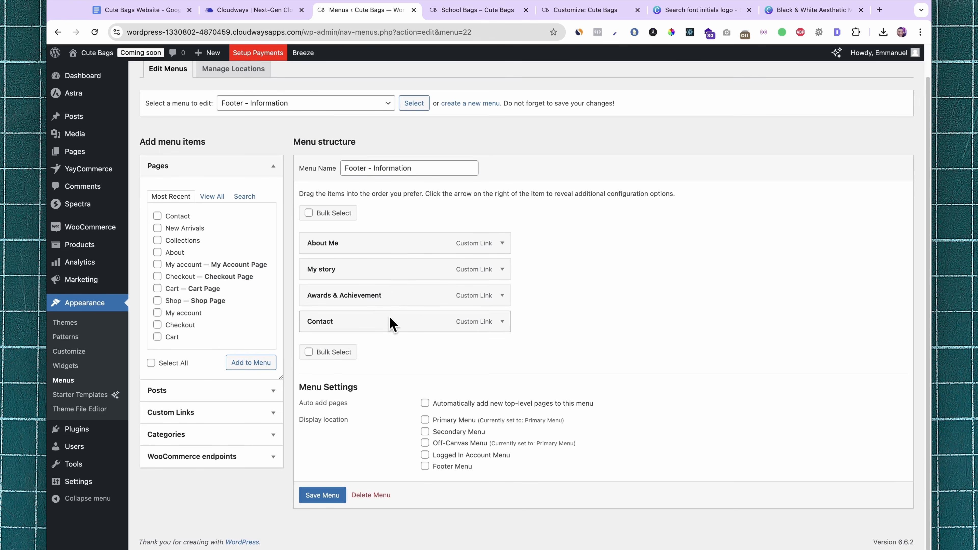
{"action": "left_click", "coordinate": [584, 11]}
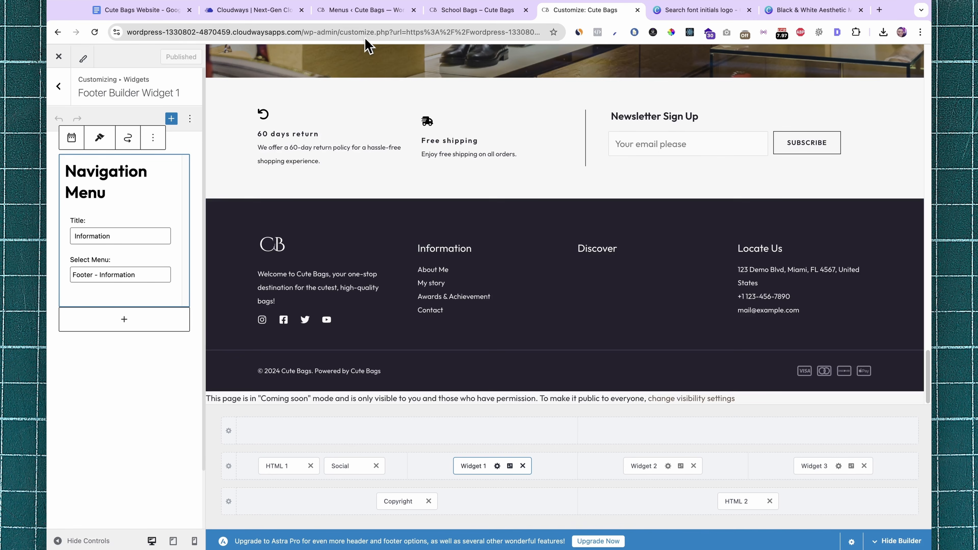
{"action": "left_click", "coordinate": [358, 11]}
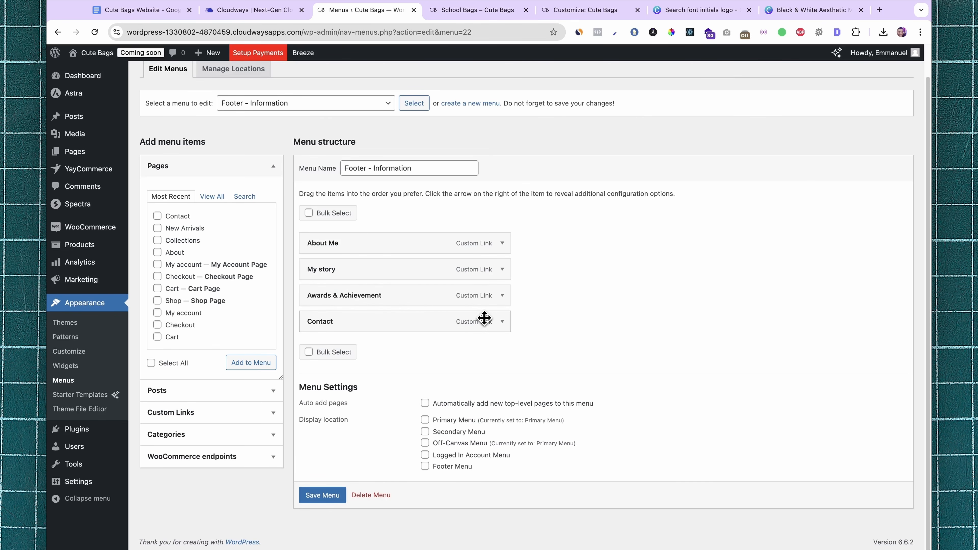
- Remove the Contact custom link from the Footer - Information menu
{"action": "left_click", "coordinate": [502, 322]}
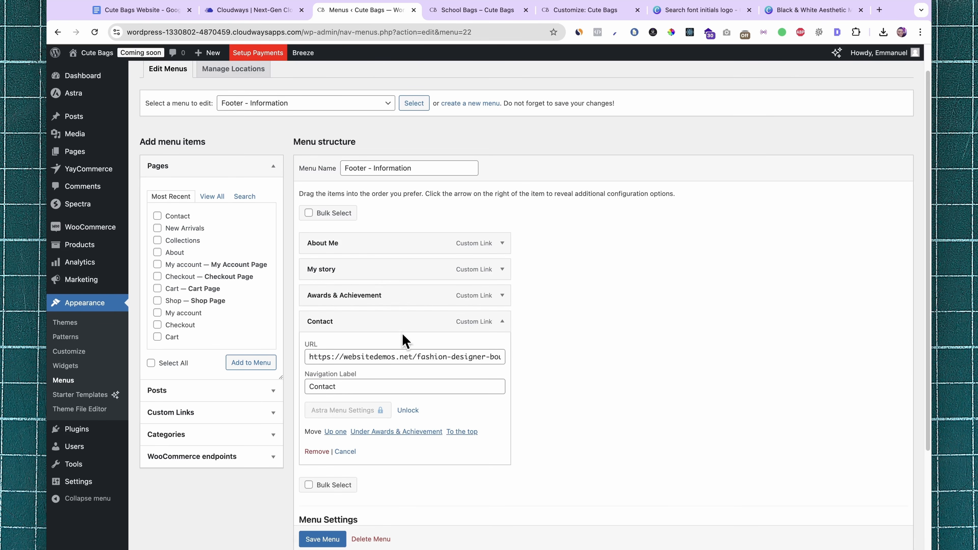
{"action": "left_click", "coordinate": [317, 452]}
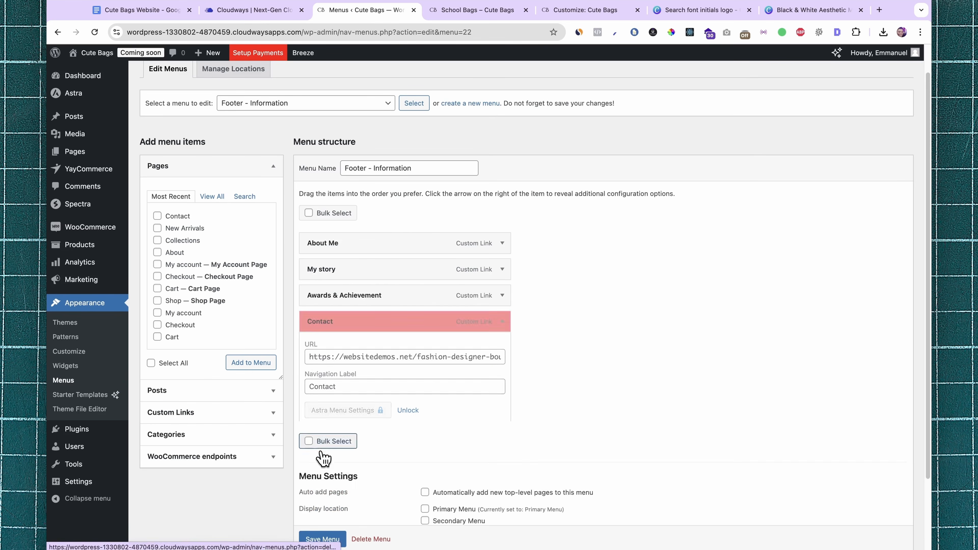
{"action": "scroll", "coordinate": [187, 264], "scroll_direction": "up", "scroll_amount": 1}
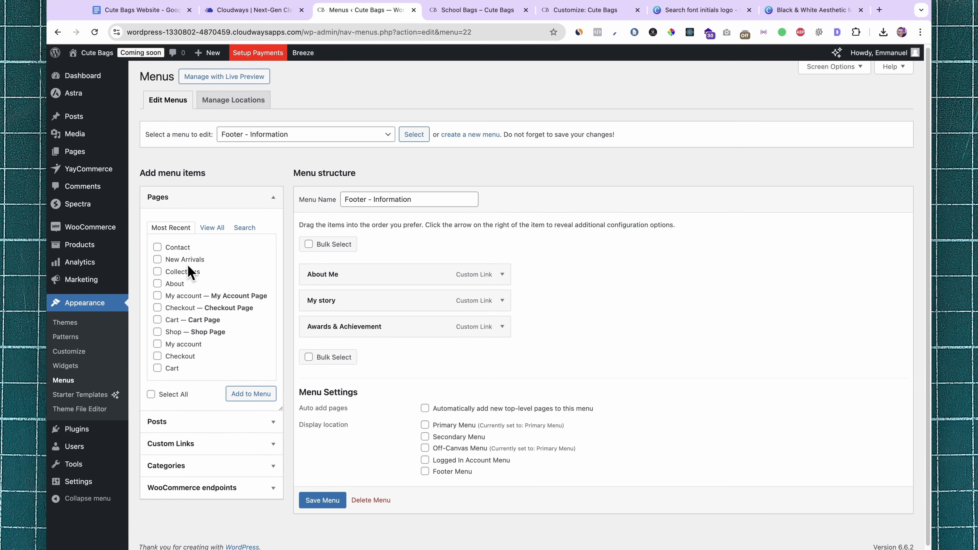
- Add the Contact page and remove the About Me custom link
{"action": "left_click", "coordinate": [157, 247]}
{"action": "left_click", "coordinate": [251, 395]}
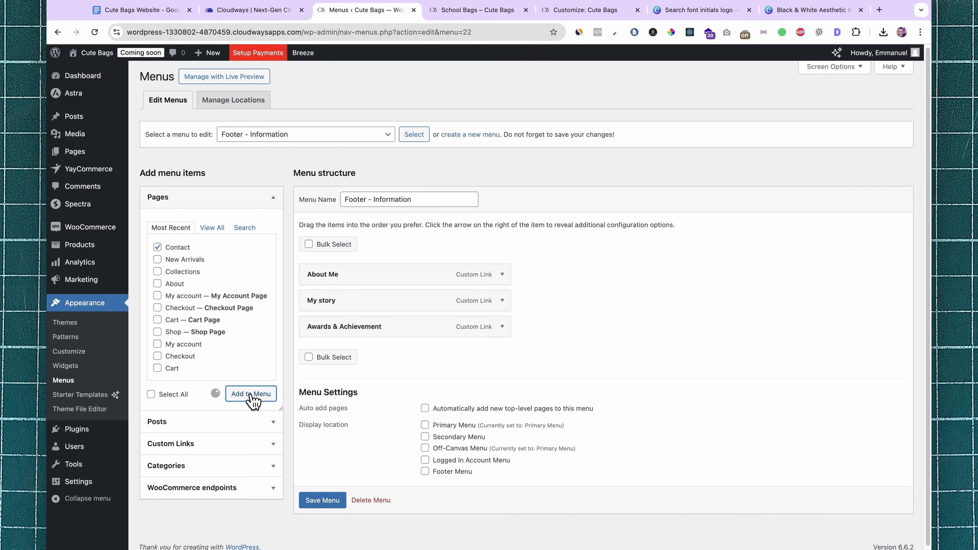
{"action": "left_click", "coordinate": [502, 274]}
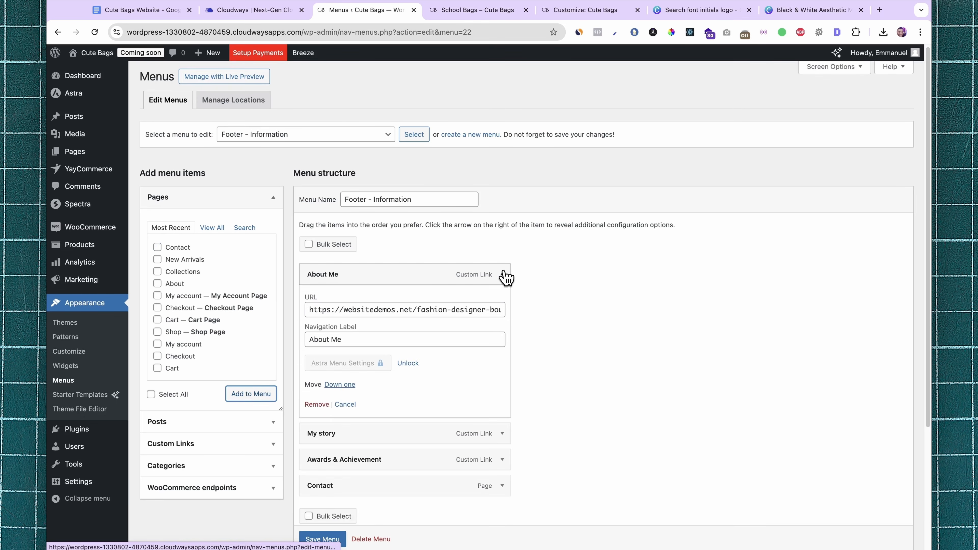
{"action": "left_click", "coordinate": [316, 405]}
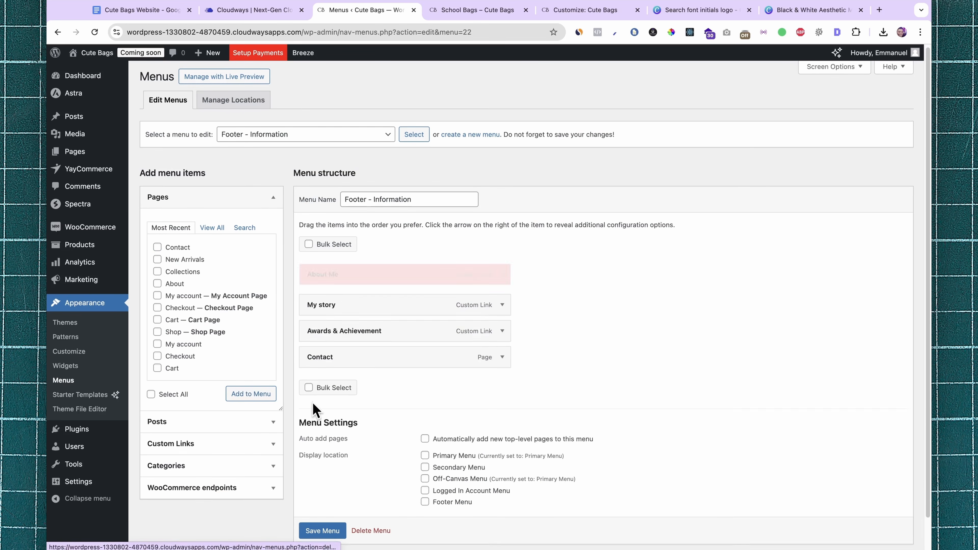
- Add the About page at the top of the menu, labelled About Us
{"action": "left_click", "coordinate": [157, 284]}
{"action": "left_click", "coordinate": [251, 394]}
{"action": "left_click_drag", "start_coordinate": [338, 352], "coordinate": [338, 273]}
{"action": "left_click", "coordinate": [502, 275]}
{"action": "left_click", "coordinate": [376, 309]}
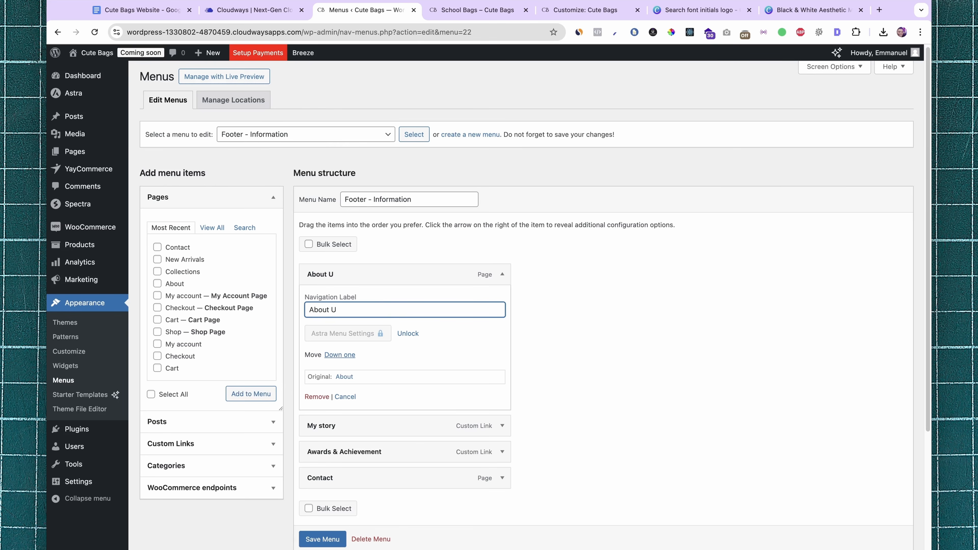
{"action": "left_click", "coordinate": [501, 275]}
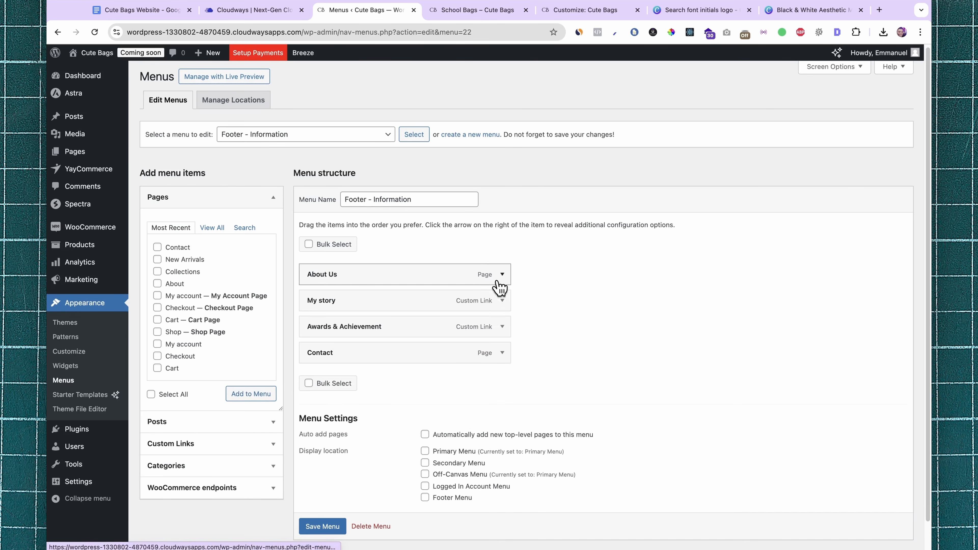
- Remove My story and Awards & Achievement from the menu
{"action": "left_click", "coordinate": [503, 301]}
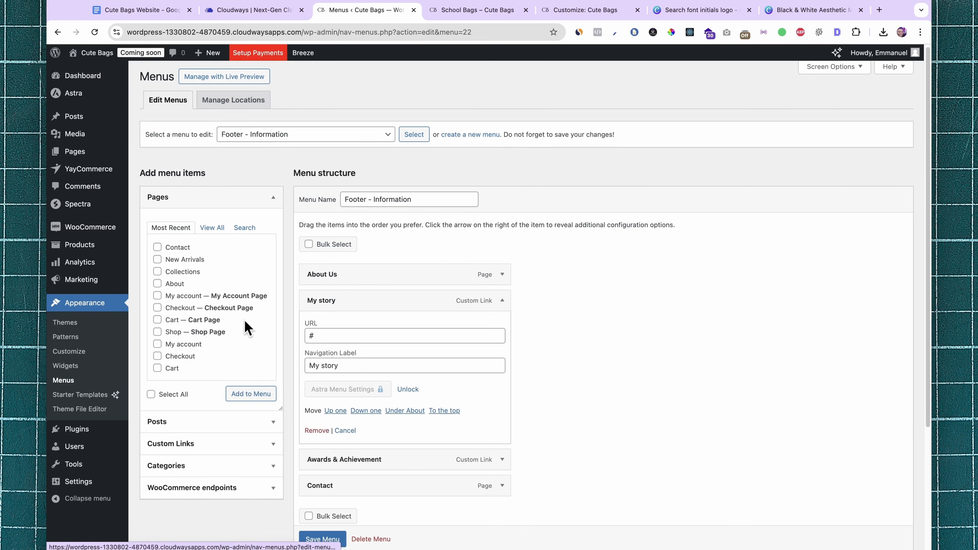
{"action": "left_click", "coordinate": [317, 431]}
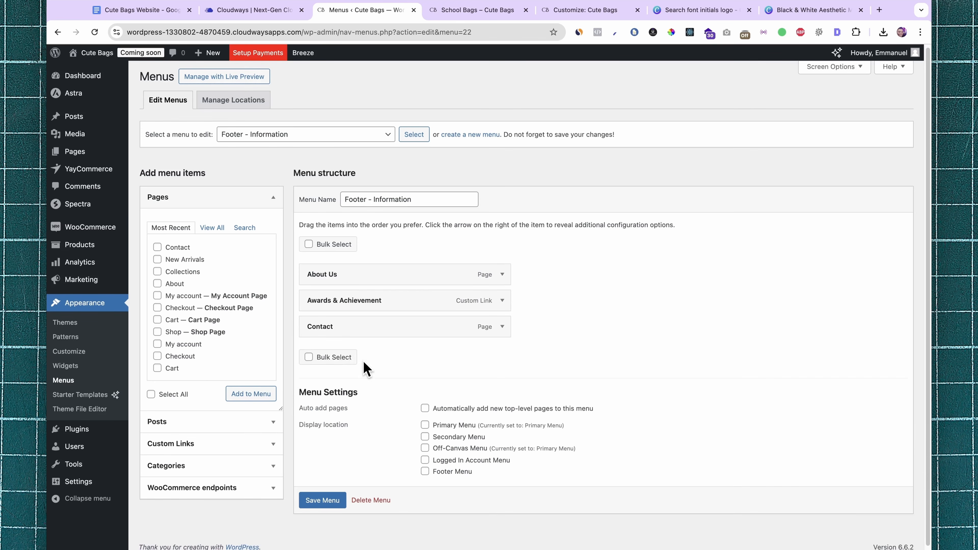
{"action": "scroll", "coordinate": [385, 335], "scroll_direction": "down", "scroll_amount": 1}
{"action": "left_click", "coordinate": [501, 296]}
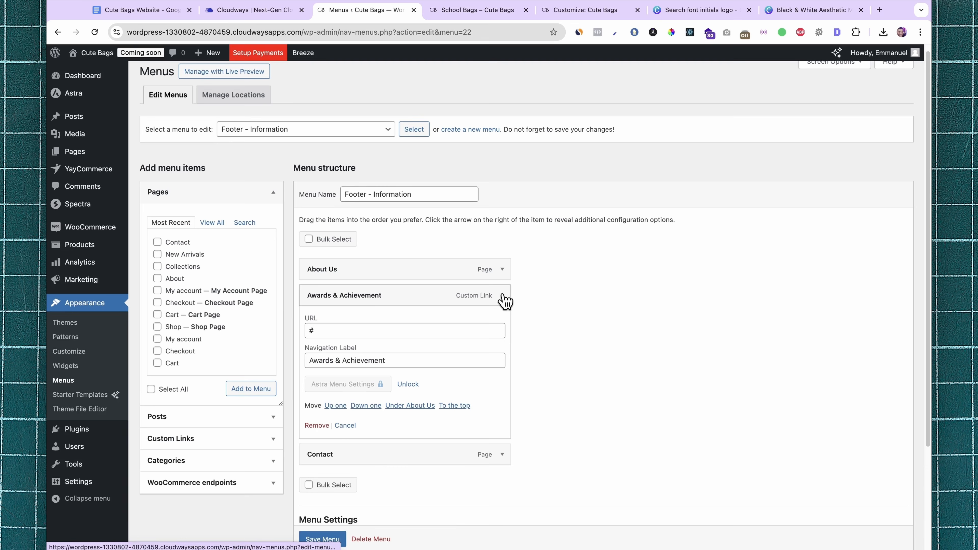
{"action": "left_click", "coordinate": [501, 296]}
{"action": "left_click", "coordinate": [501, 296]}
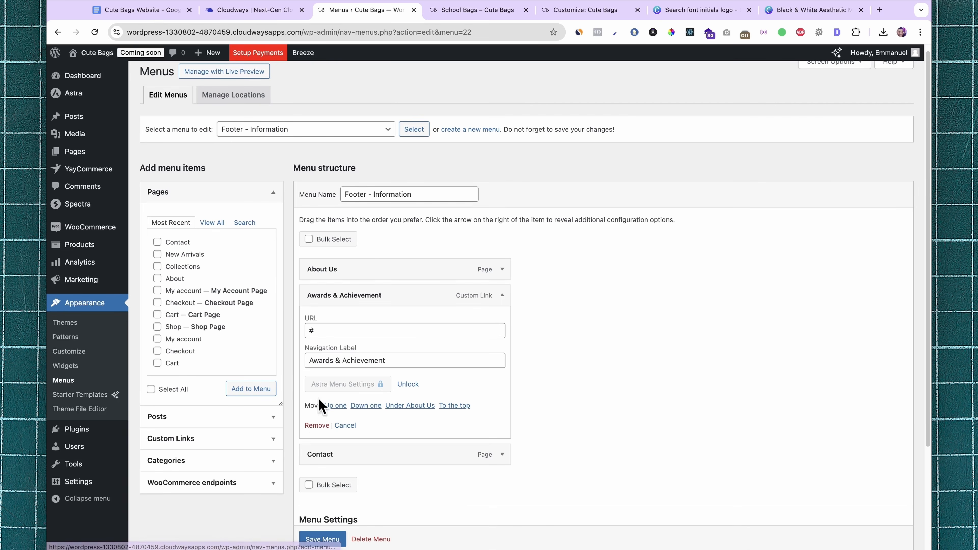
{"action": "left_click", "coordinate": [316, 426]}
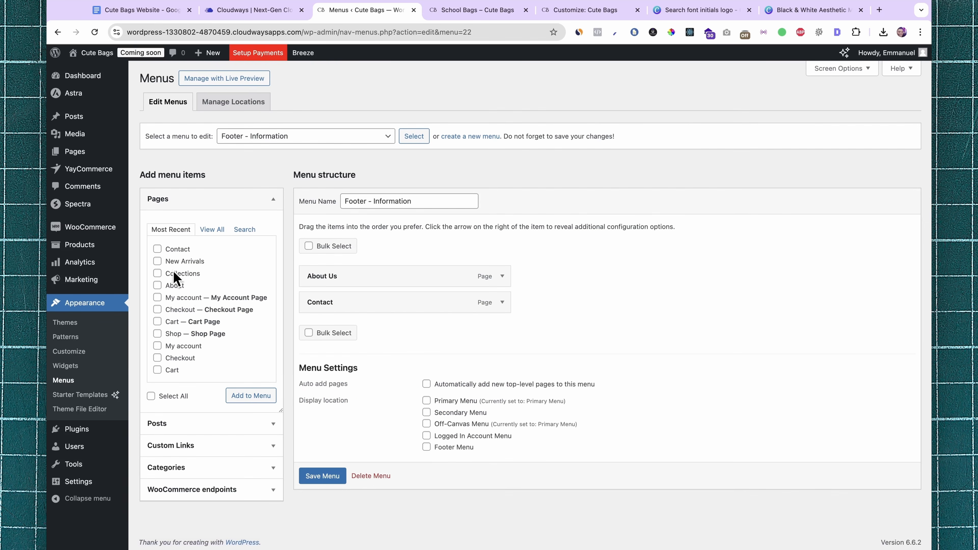
- Add the New Arrivals and Collections pages and save the menu
{"action": "left_click", "coordinate": [158, 262]}
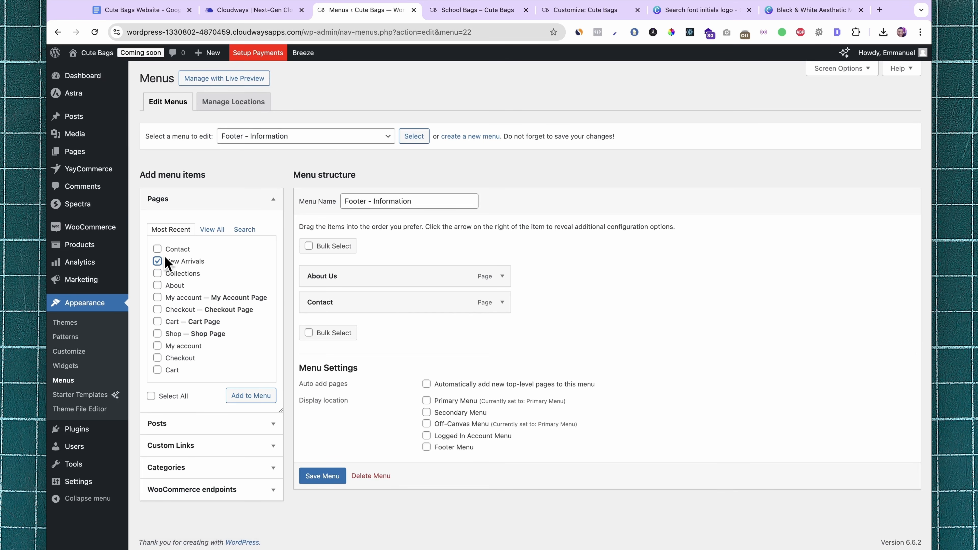
{"action": "left_click", "coordinate": [158, 273]}
{"action": "left_click", "coordinate": [252, 395]}
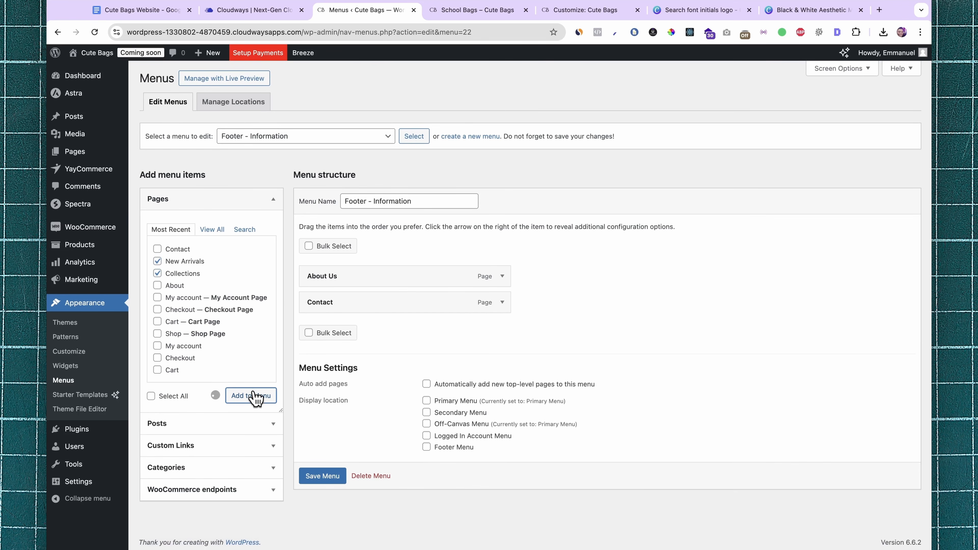
{"action": "left_click", "coordinate": [316, 527]}
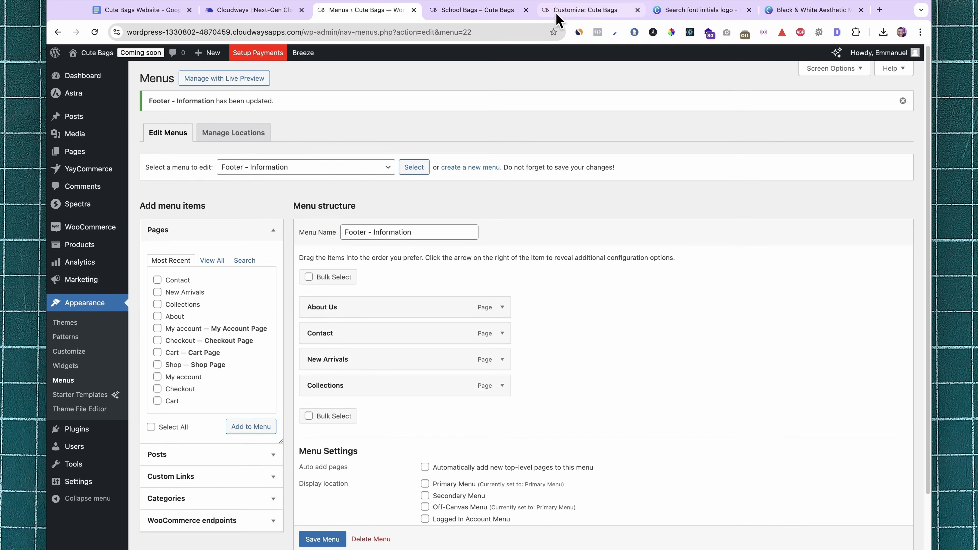
{"action": "left_click", "coordinate": [564, 12]}
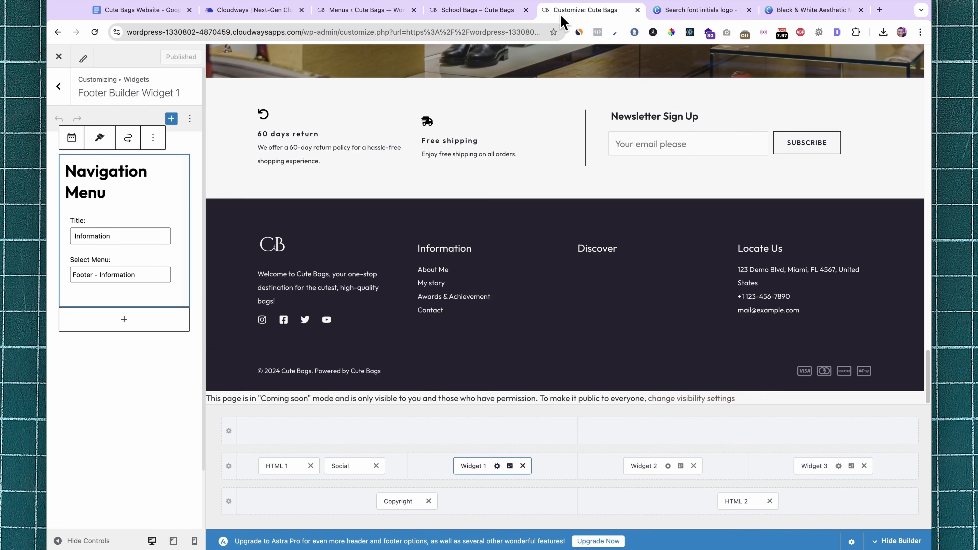
{"action": "left_click", "coordinate": [95, 32]}
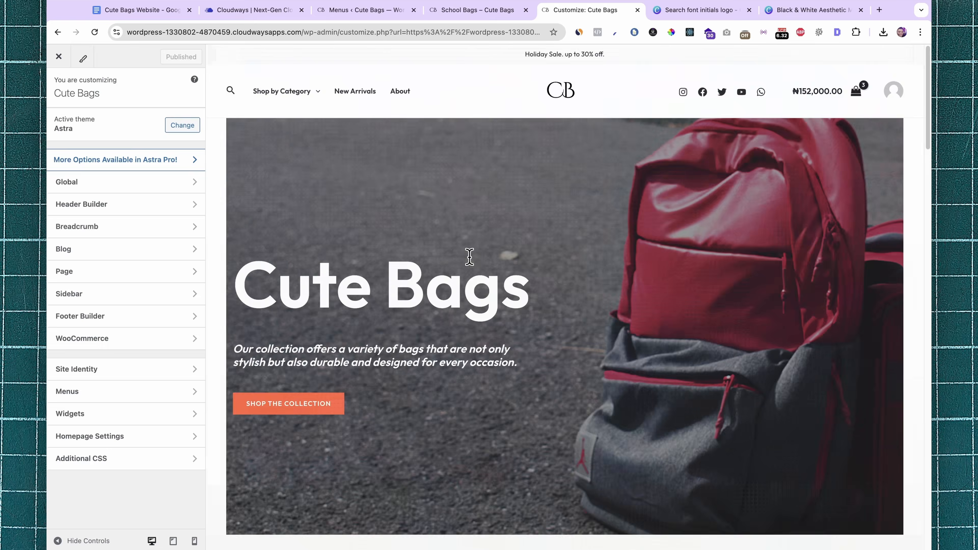
{"action": "scroll", "coordinate": [466, 247], "scroll_direction": "down", "scroll_amount": 15}
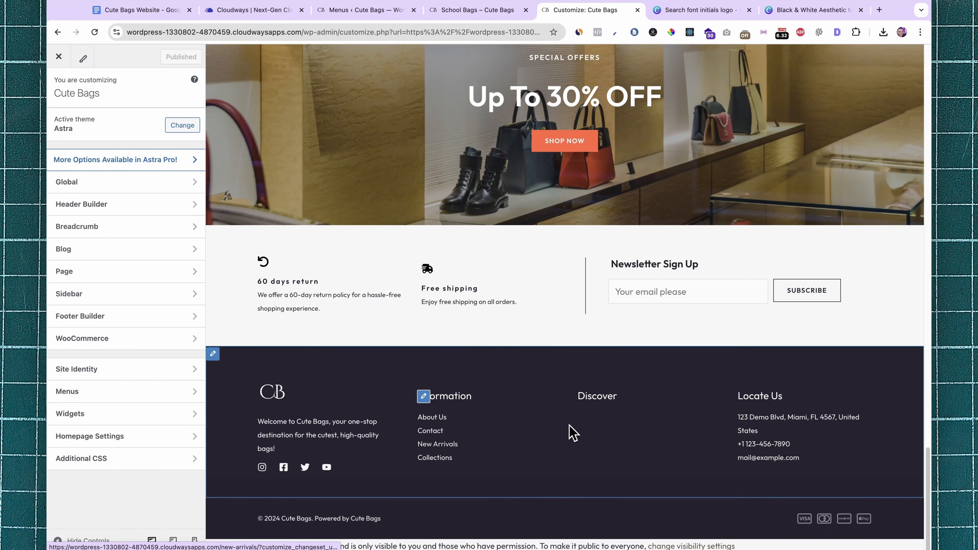
{"action": "left_click", "coordinate": [98, 317]}
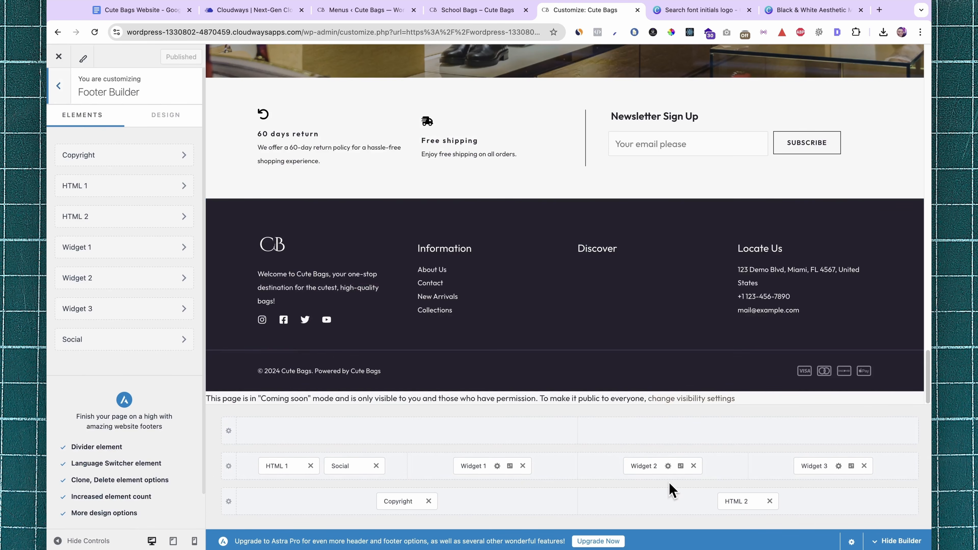
{"action": "left_click", "coordinate": [104, 281]}
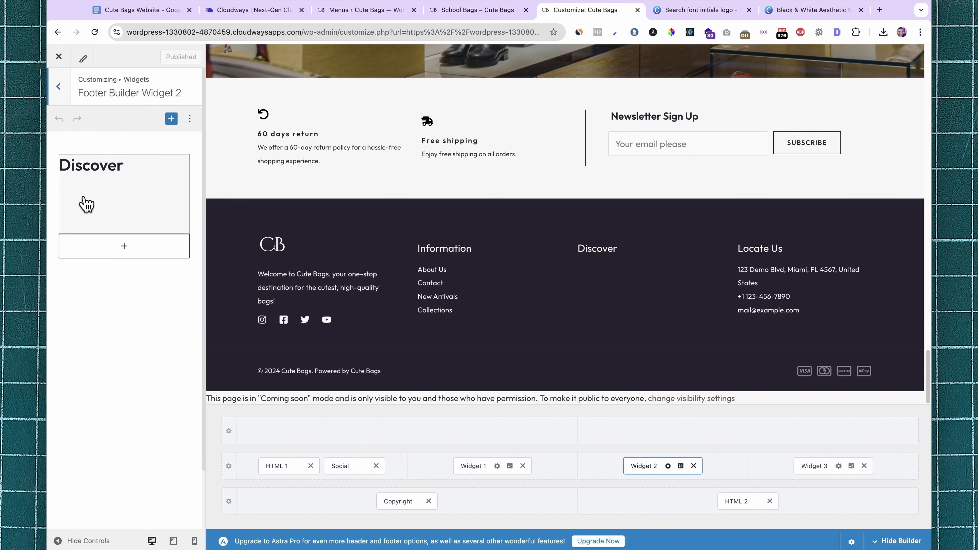
{"action": "left_click", "coordinate": [356, 12]}
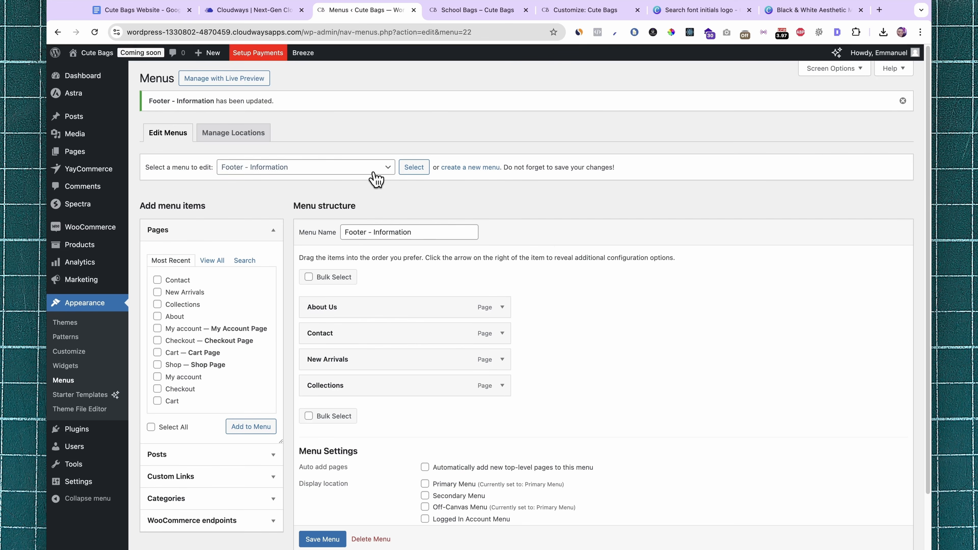
- Load the Footer - Discover menu for editing
{"action": "left_click", "coordinate": [327, 172]}
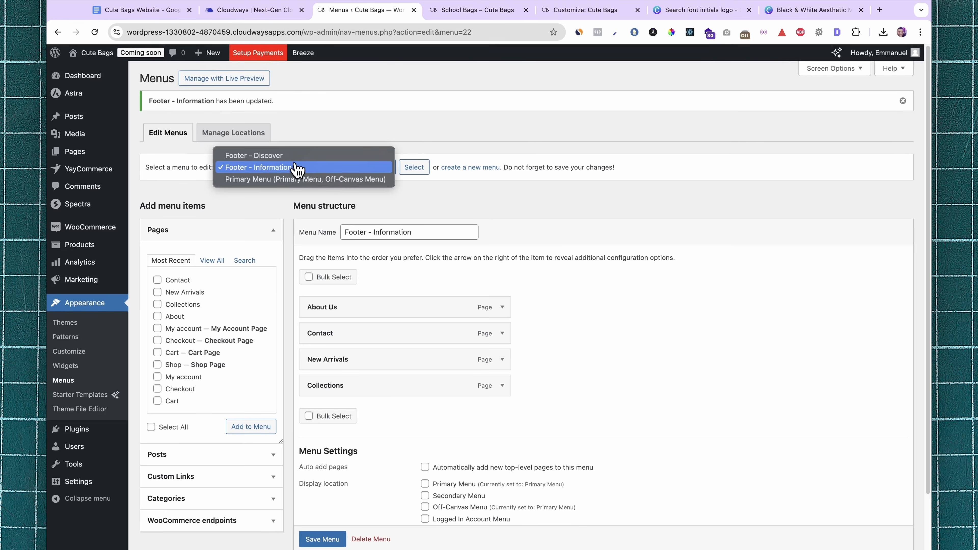
{"action": "left_click", "coordinate": [275, 156]}
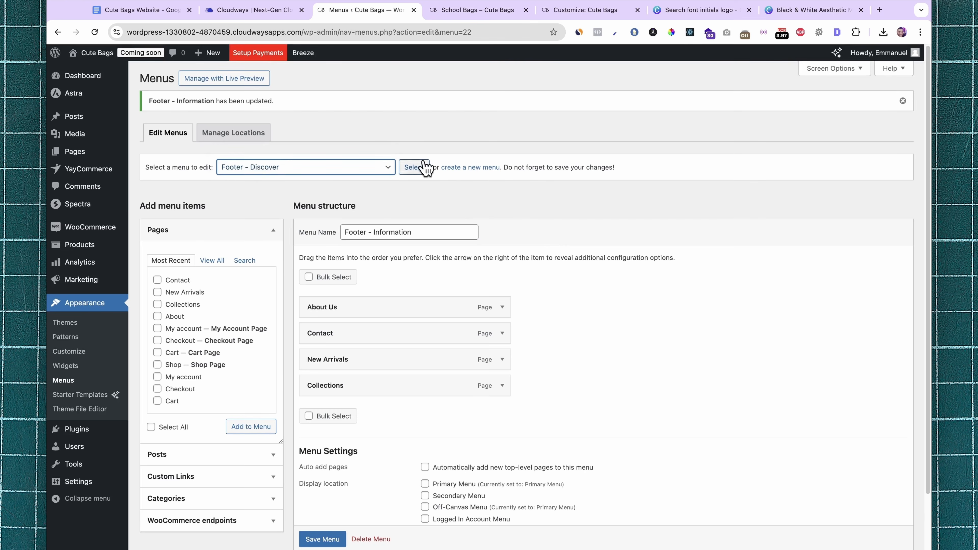
{"action": "left_click", "coordinate": [415, 170]}
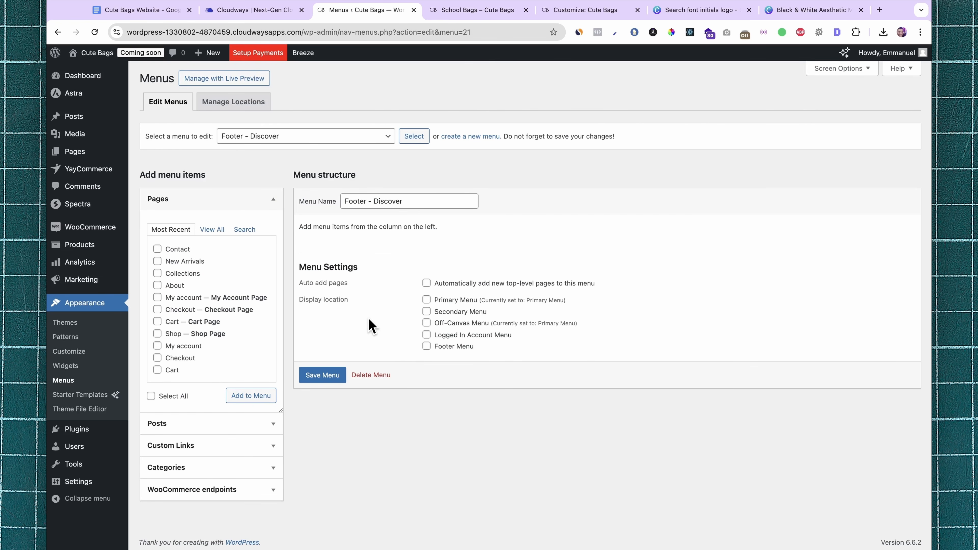
- Add a 'School Bags' custom link pointing to the product-category/school-bags/ path
{"action": "left_click", "coordinate": [200, 447]}
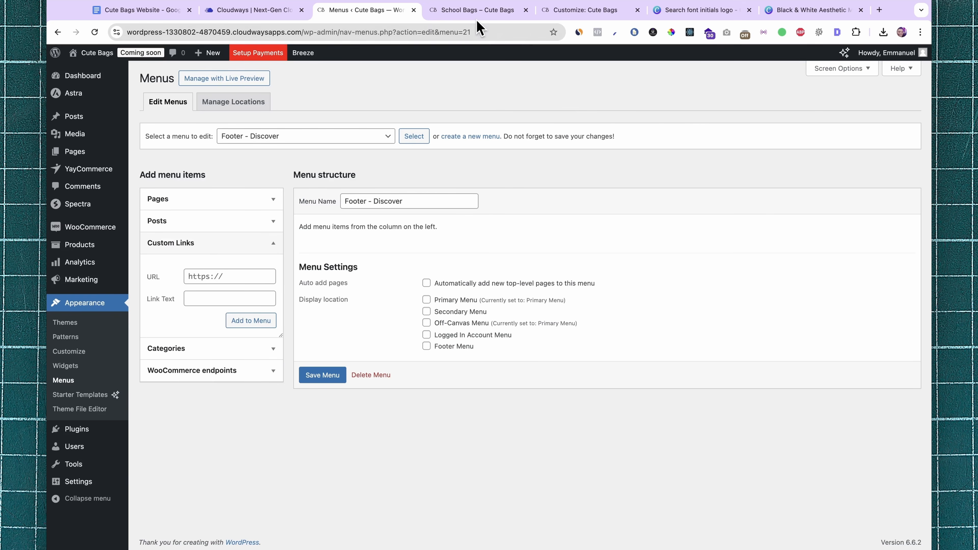
{"action": "left_click", "coordinate": [467, 15]}
{"action": "left_click", "coordinate": [436, 32]}
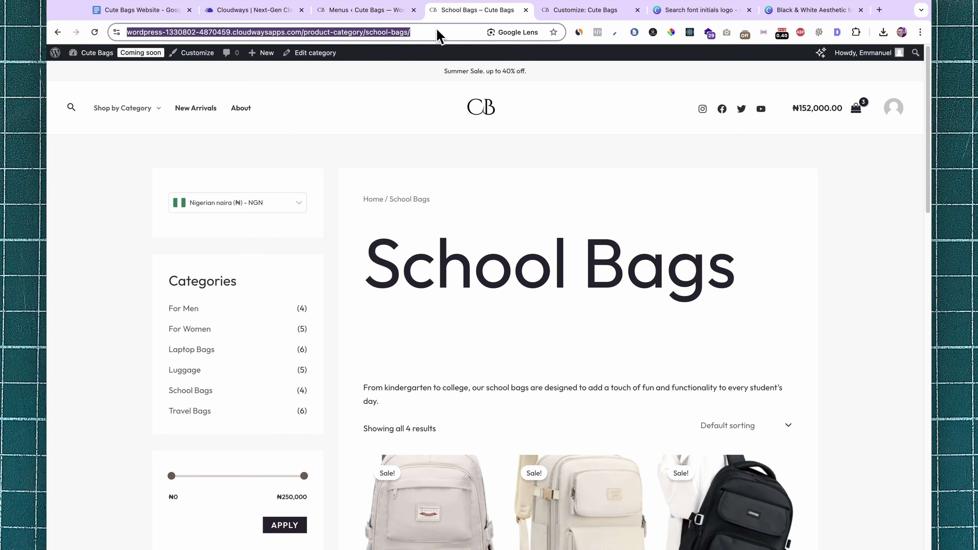
{"action": "left_click_drag", "start_coordinate": [436, 32], "coordinate": [347, 32]}
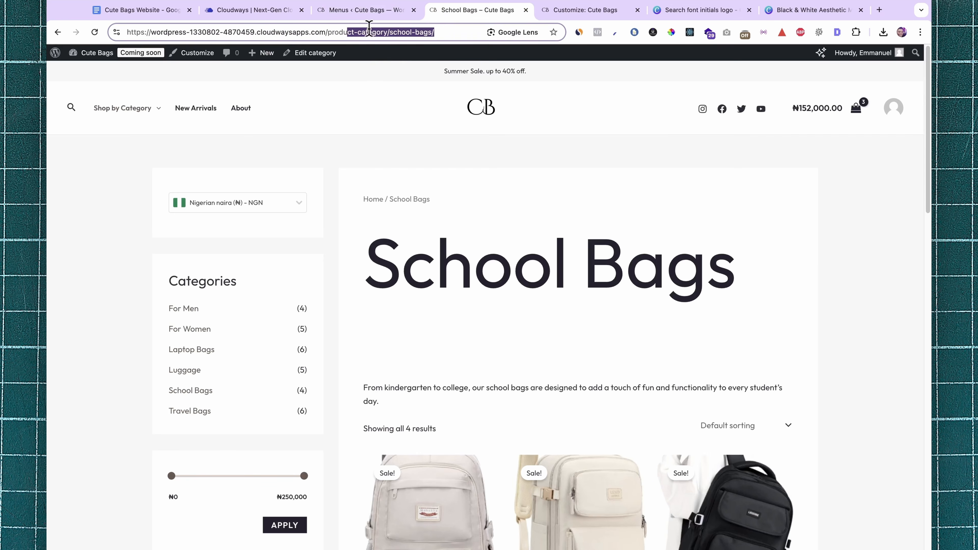
{"action": "left_click", "coordinate": [438, 32]}
{"action": "left_click_drag", "start_coordinate": [435, 32], "coordinate": [332, 37]}
{"action": "left_click", "coordinate": [366, 10]}
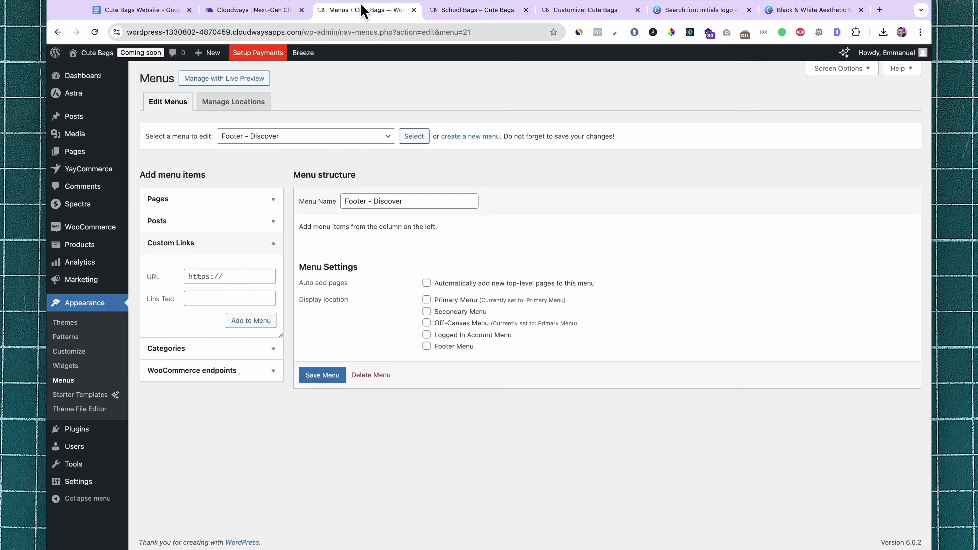
{"action": "left_click", "coordinate": [217, 276]}
{"action": "type", "text": "/product-category/school-bags/"}
{"action": "left_click", "coordinate": [209, 301]}
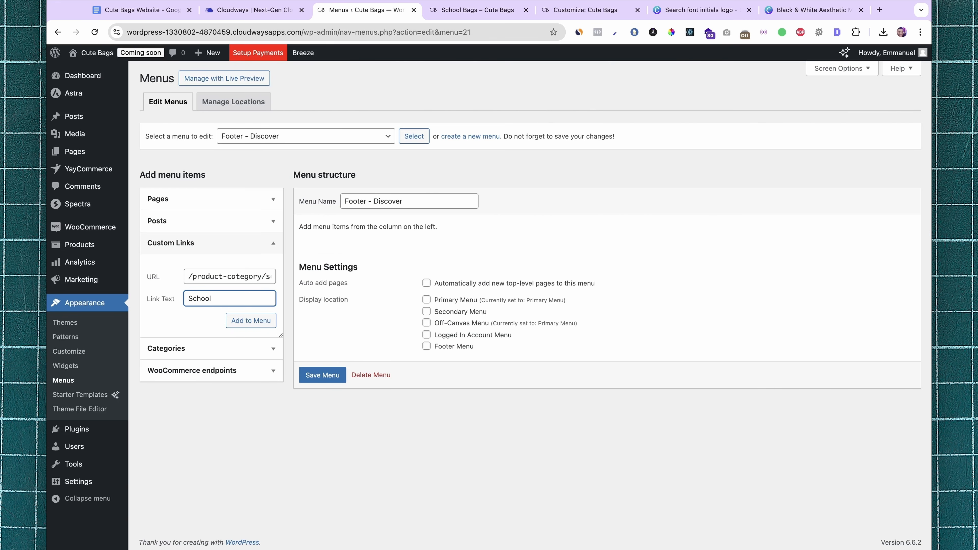
{"action": "type", "text": "School Bags"}
{"action": "left_click", "coordinate": [244, 324]}
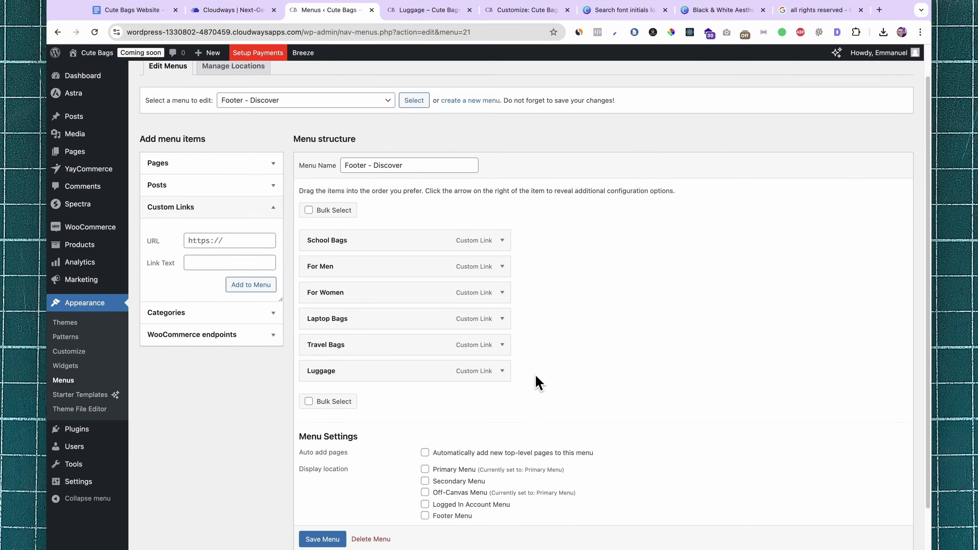
- Save the Footer - Discover menu and reload the Customizer
{"action": "scroll", "coordinate": [538, 382], "scroll_direction": "down", "scroll_amount": 2}
{"action": "left_click", "coordinate": [318, 514]}
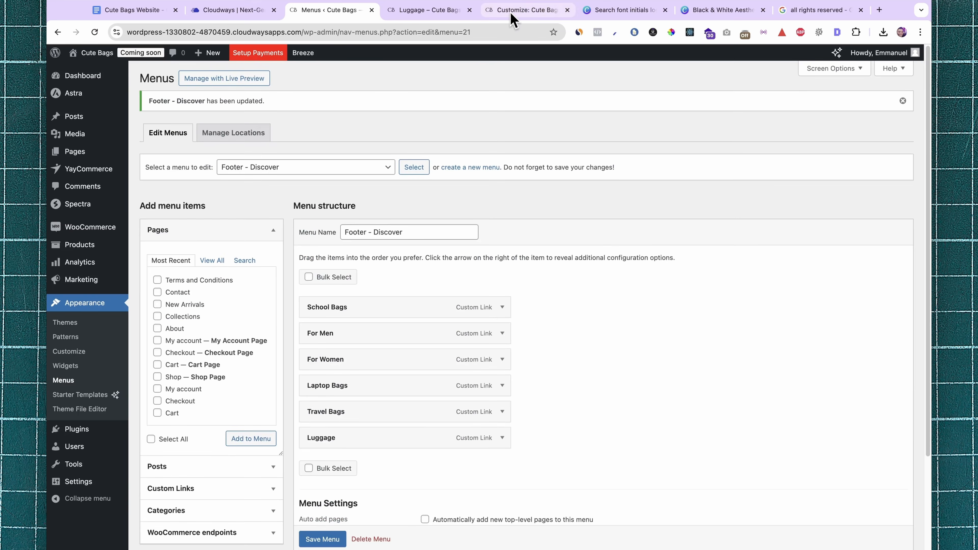
{"action": "left_click", "coordinate": [501, 15]}
{"action": "left_click", "coordinate": [95, 32]}
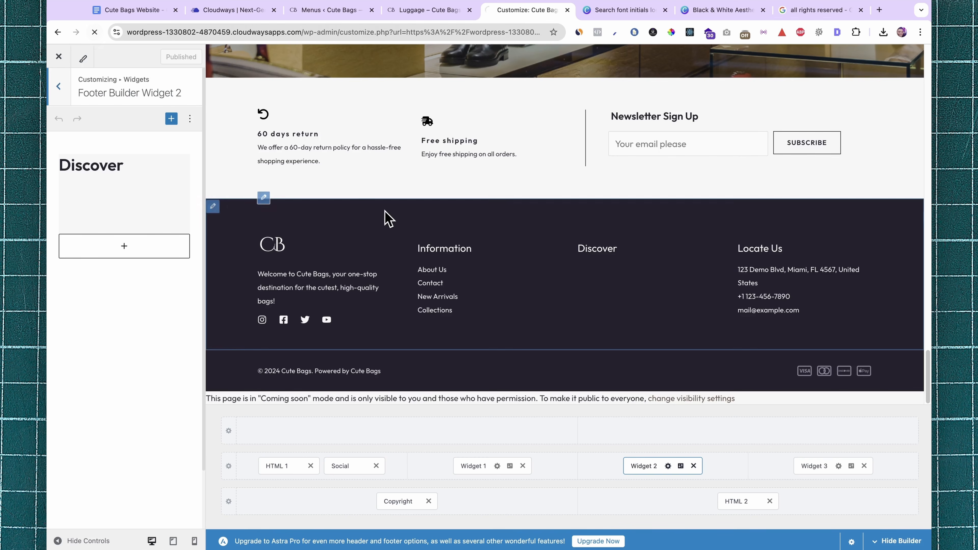
- Scroll the reloaded preview to the footer to check the six Discover links
{"action": "scroll", "coordinate": [452, 322], "scroll_direction": "down", "scroll_amount": 10}
{"action": "scroll", "coordinate": [453, 323], "scroll_direction": "down", "scroll_amount": 15}
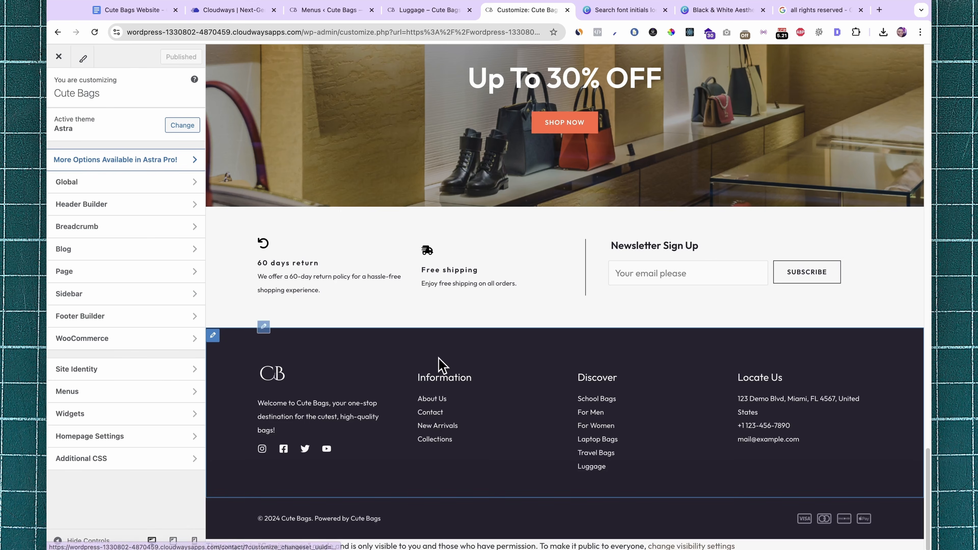
{"action": "left_click", "coordinate": [332, 10]}
- Load Footer - Information and remove its New Arrivals and Collections items
{"action": "left_click", "coordinate": [316, 167]}
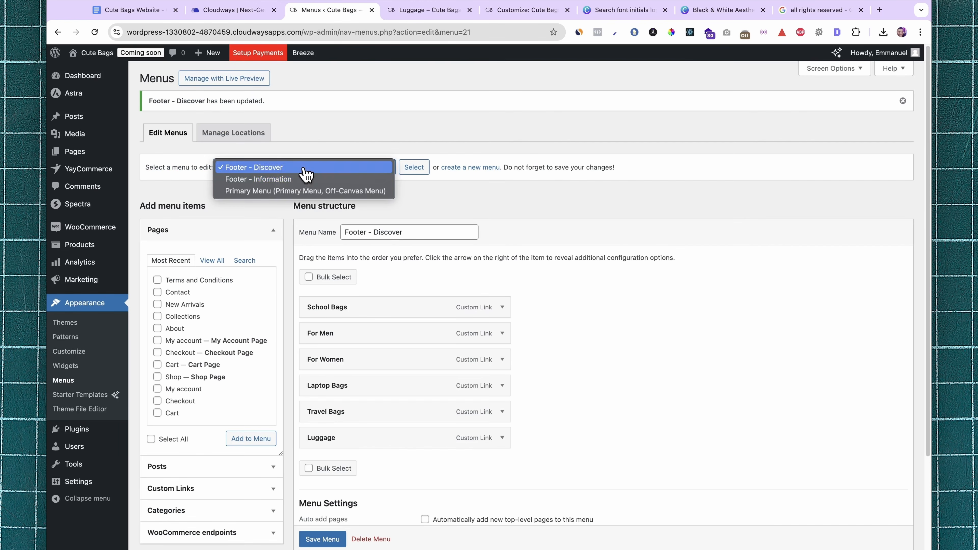
{"action": "left_click", "coordinate": [297, 179]}
{"action": "left_click", "coordinate": [413, 167]}
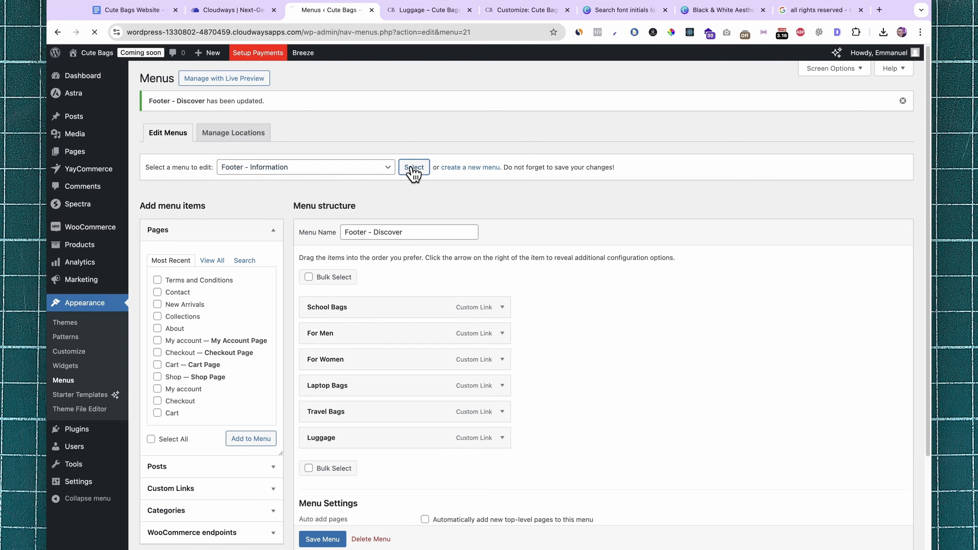
{"action": "left_click", "coordinate": [503, 328]}
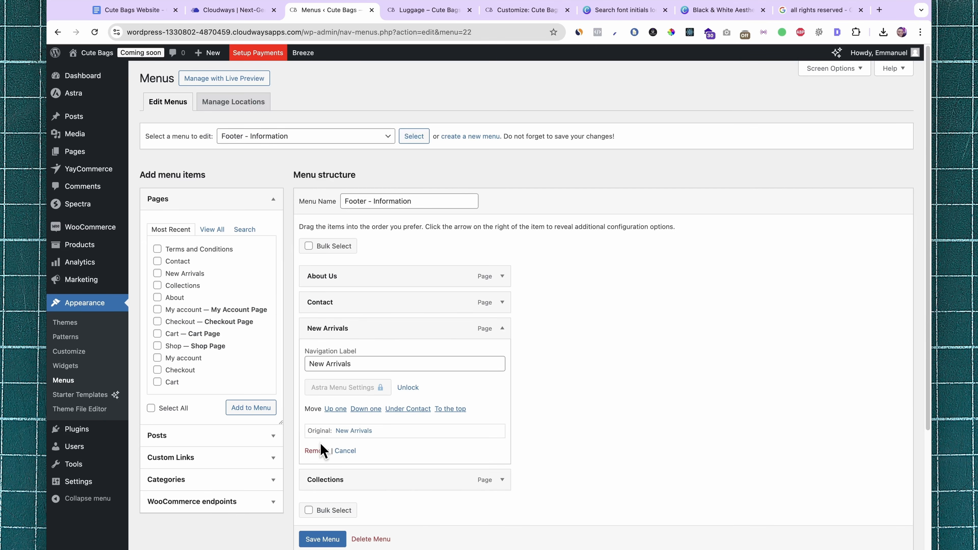
{"action": "left_click", "coordinate": [316, 451]}
{"action": "left_click", "coordinate": [502, 328]}
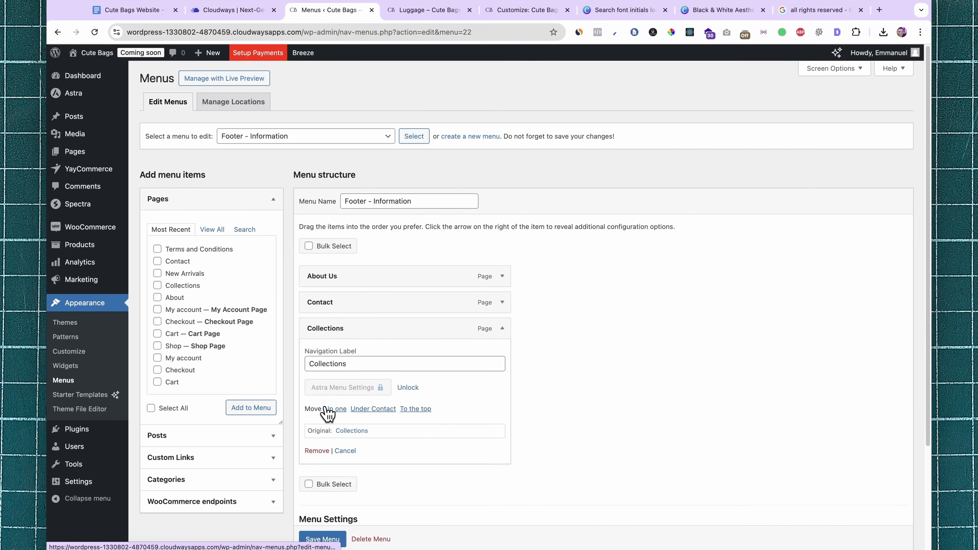
{"action": "left_click", "coordinate": [317, 451]}
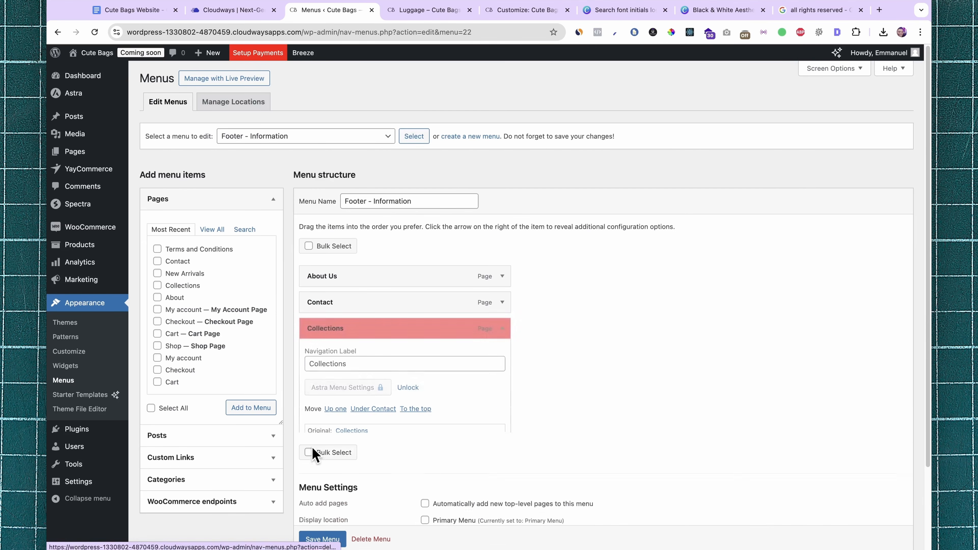
- Add Terms and Conditions and Privacy Policy, with Terms and Conditions placed first
{"action": "left_click", "coordinate": [157, 249]}
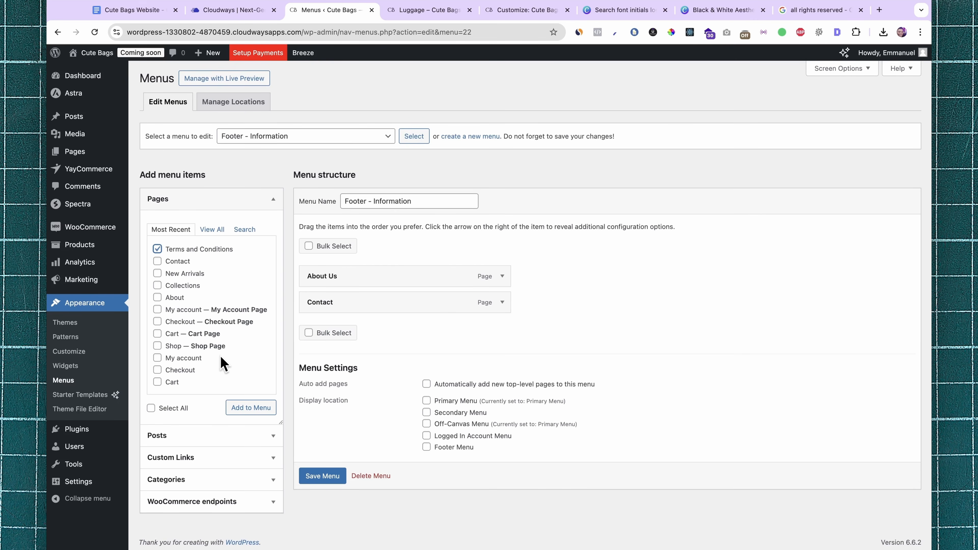
{"action": "scroll", "coordinate": [230, 356], "scroll_direction": "down", "scroll_amount": 1}
{"action": "left_click", "coordinate": [212, 229]}
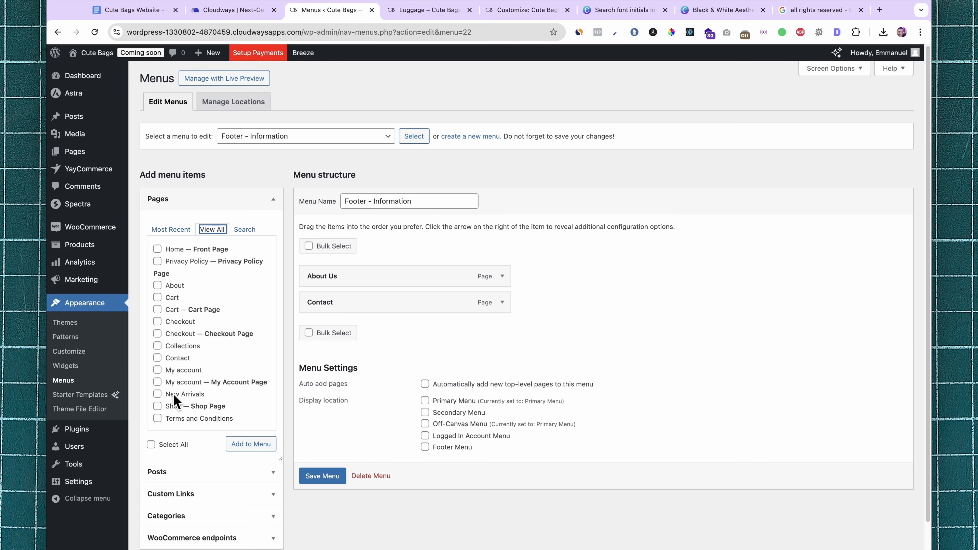
{"action": "scroll", "coordinate": [157, 393], "scroll_direction": "down", "scroll_amount": 2}
{"action": "left_click", "coordinate": [157, 388]}
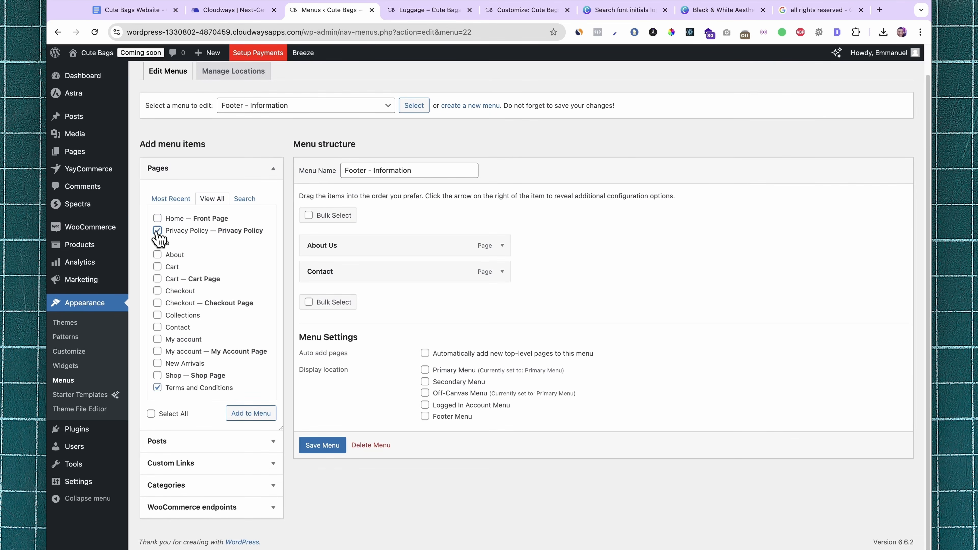
{"action": "left_click", "coordinate": [251, 415]}
{"action": "left_click_drag", "start_coordinate": [366, 324], "coordinate": [367, 308]}
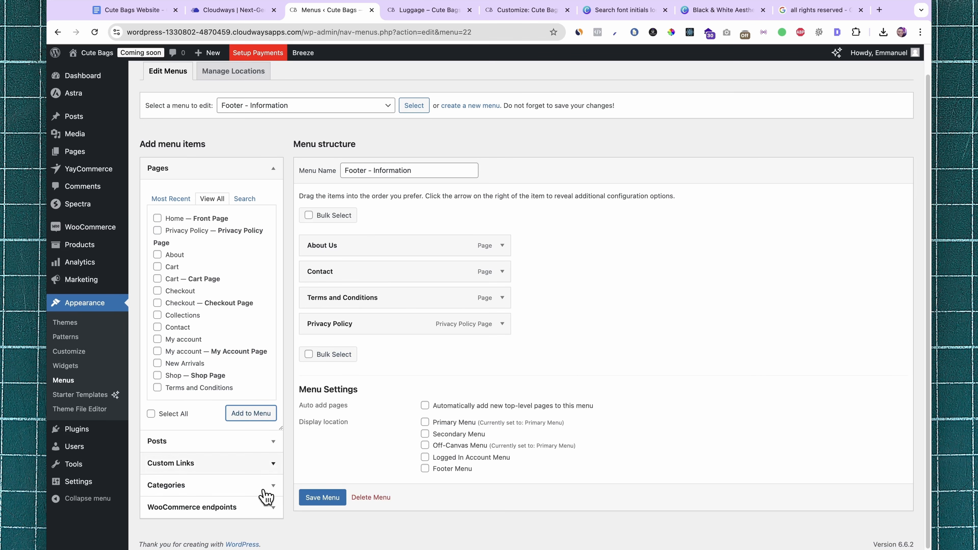
- Save the Footer - Information menu and reload the Customizer
{"action": "left_click", "coordinate": [311, 500]}
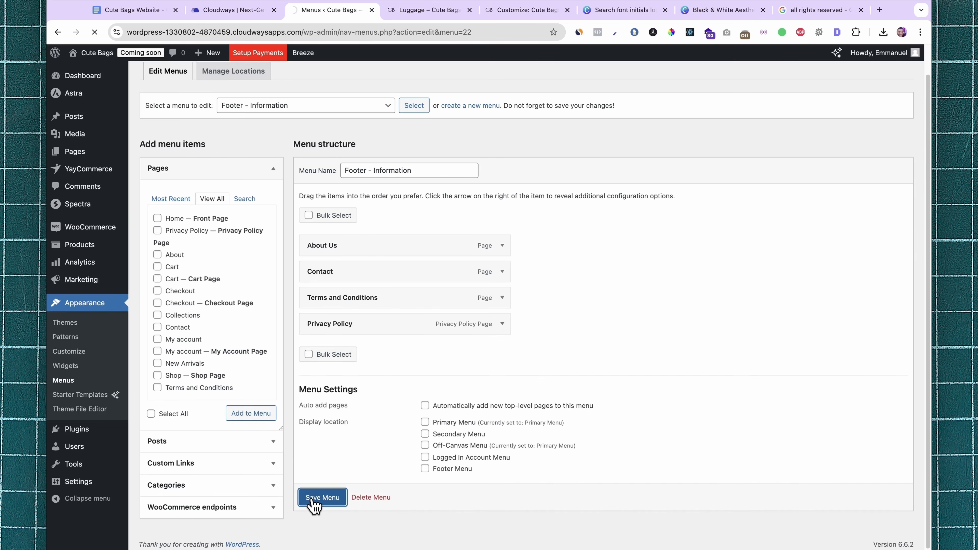
{"action": "left_click", "coordinate": [500, 10]}
{"action": "left_click", "coordinate": [94, 32]}
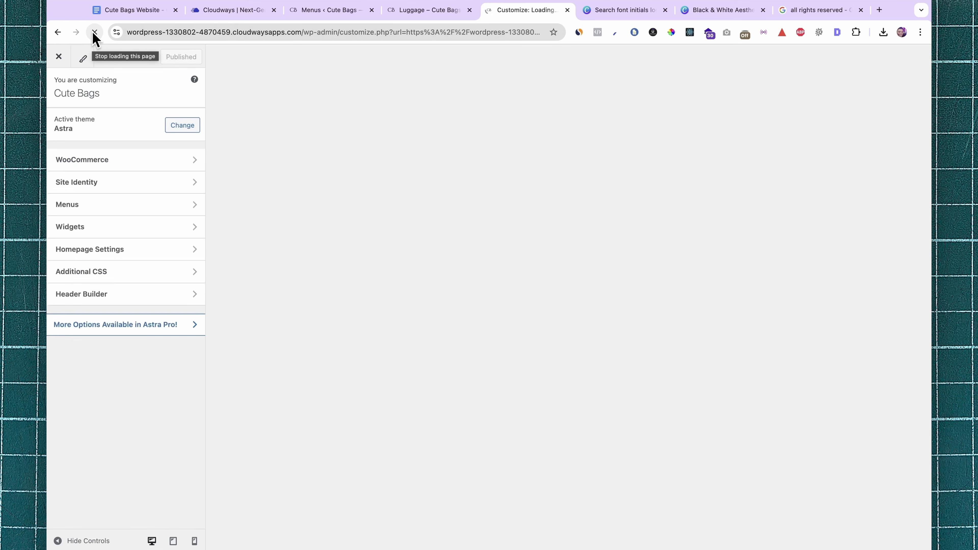
- Inspect the Widget 3 Locate Us text, including its address, phone and e-mail lines
{"action": "scroll", "coordinate": [539, 269], "scroll_direction": "down", "scroll_amount": 15}
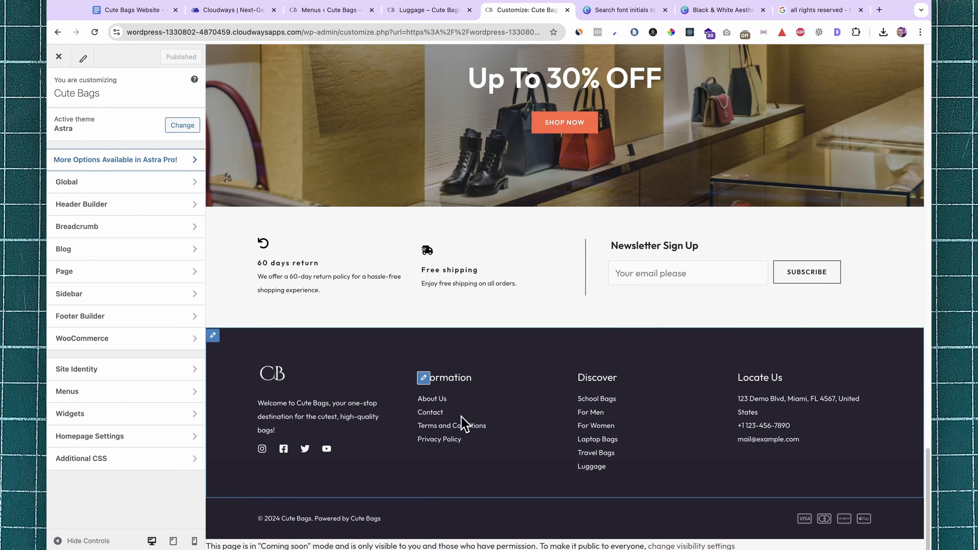
{"action": "left_click", "coordinate": [103, 316]}
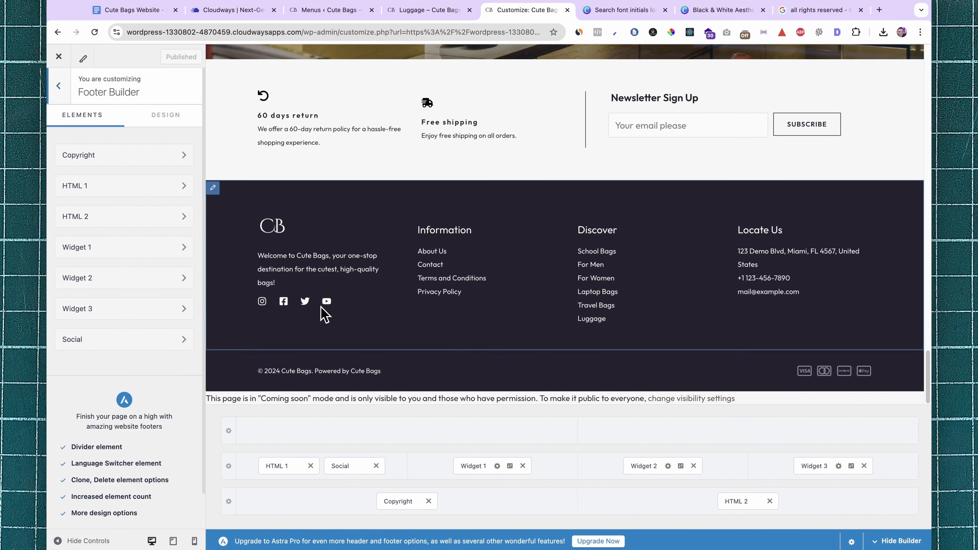
{"action": "left_click", "coordinate": [113, 311]}
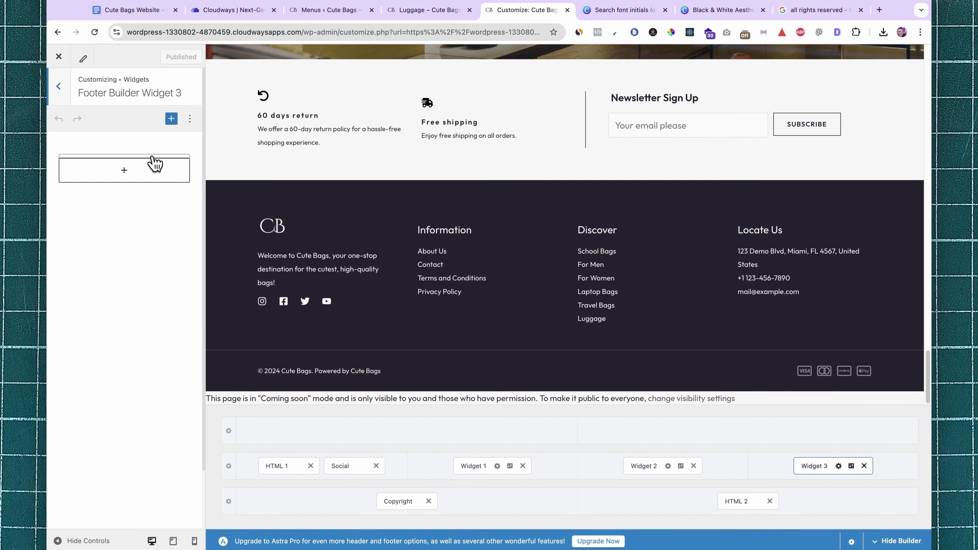
{"action": "left_click", "coordinate": [124, 219]}
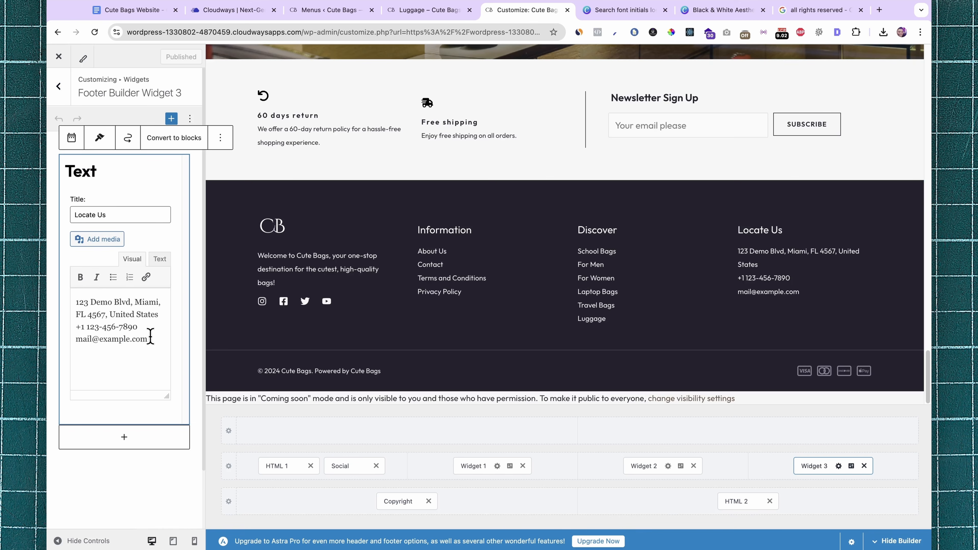
{"action": "left_click_drag", "start_coordinate": [153, 345], "coordinate": [70, 301]}
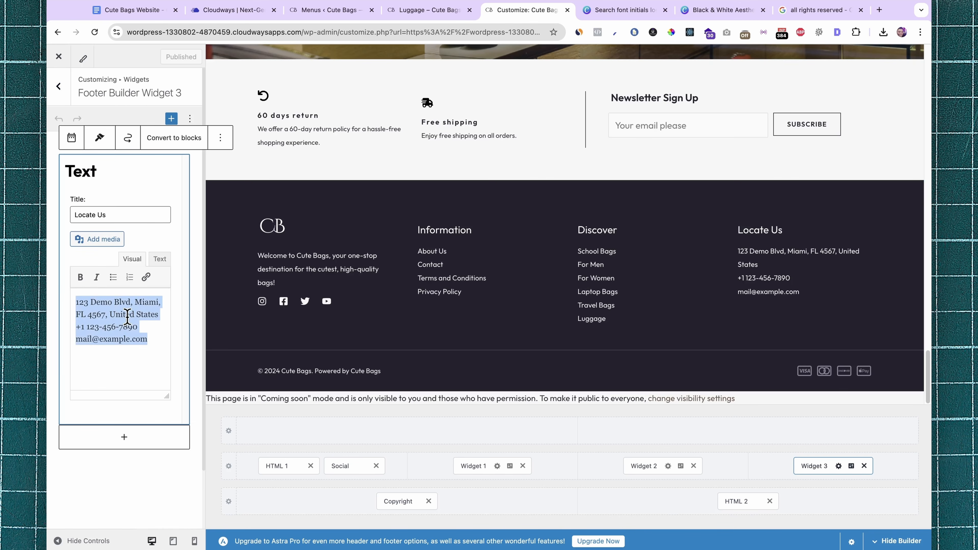
{"action": "left_click_drag", "start_coordinate": [137, 326], "coordinate": [59, 328]}
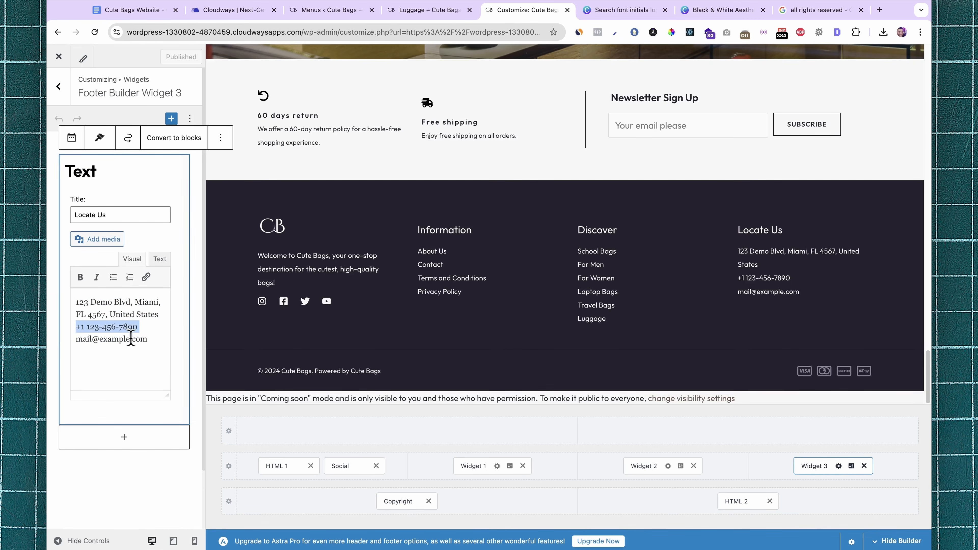
{"action": "left_click_drag", "start_coordinate": [148, 339], "coordinate": [61, 339]}
{"action": "left_click", "coordinate": [58, 86]}
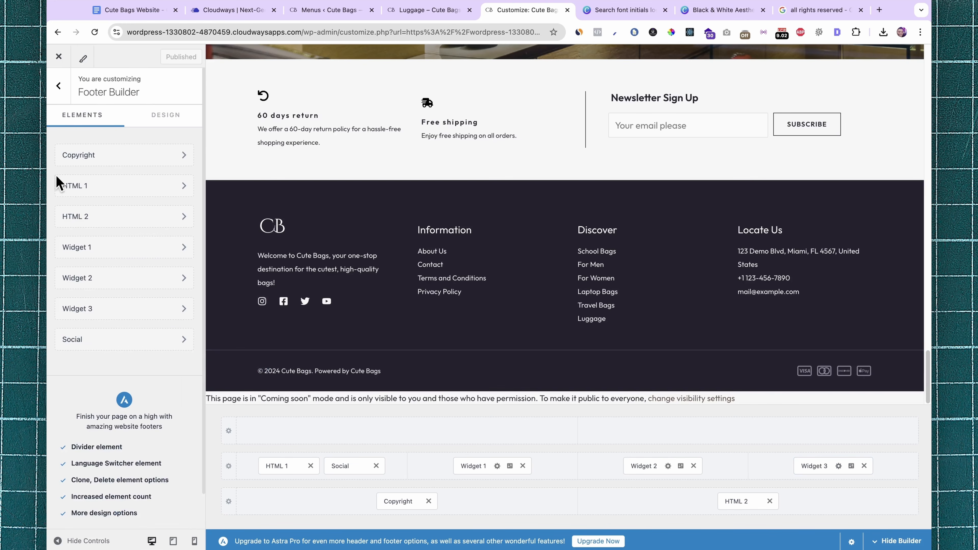
- Replace 'Powered by [site_title]' with 'All Rights Reserved.' in the copyright and publish
{"action": "left_click", "coordinate": [84, 156]}
{"action": "left_click", "coordinate": [133, 289]}
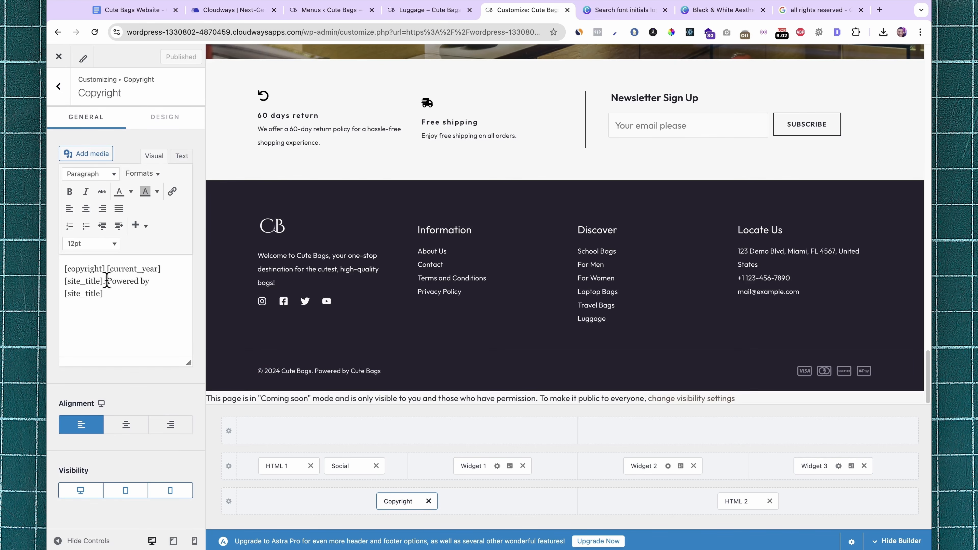
{"action": "left_click_drag", "start_coordinate": [107, 281], "coordinate": [116, 298]}
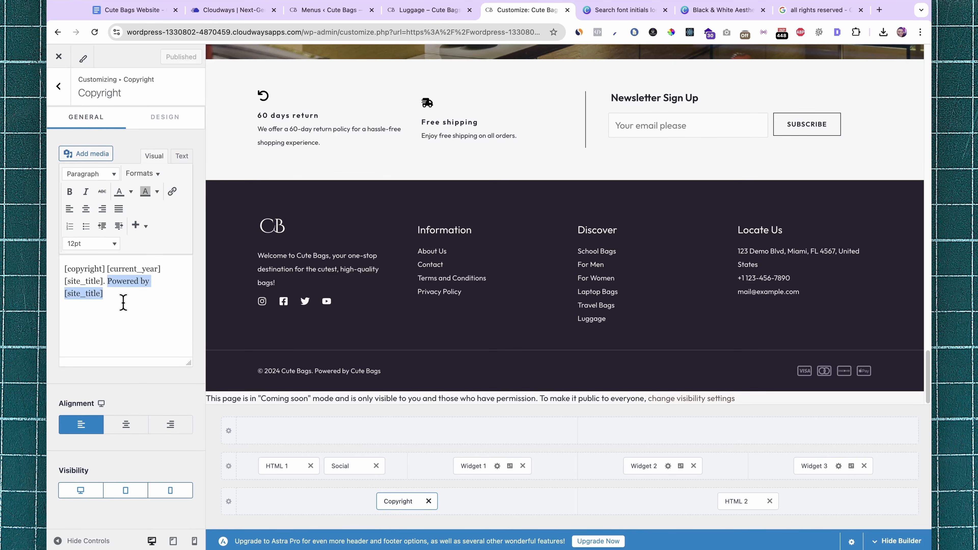
{"action": "key", "text": "BackSpace"}
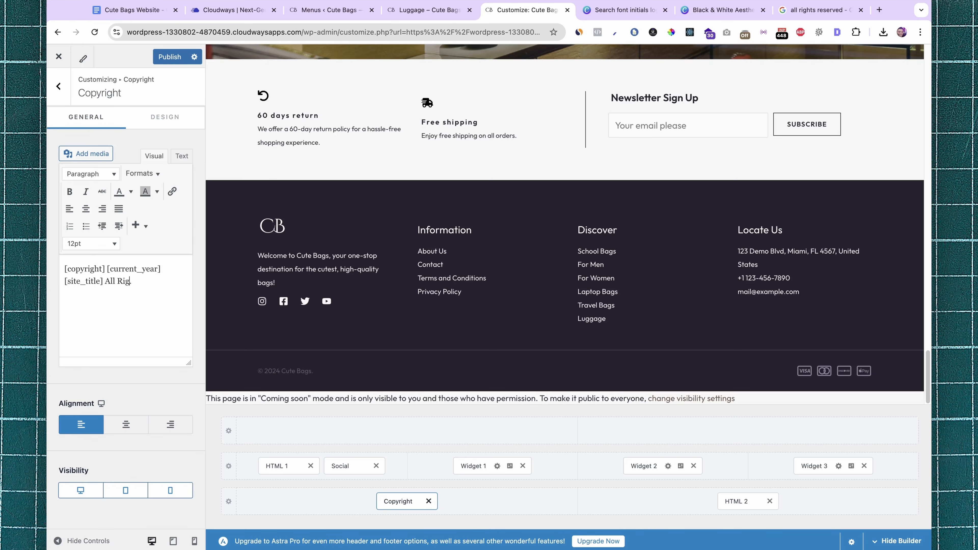
{"action": "type", "text": "All Rights Reserved."}
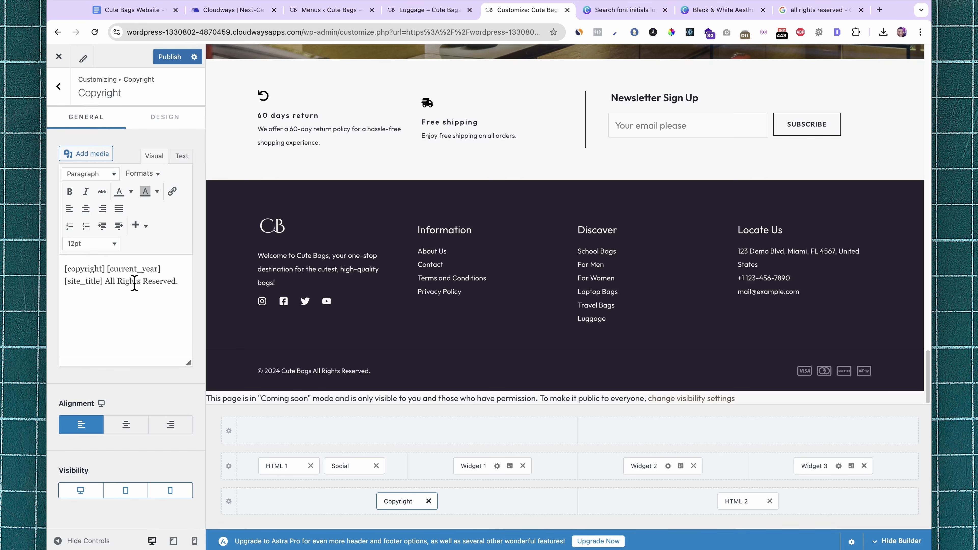
{"action": "left_click", "coordinate": [168, 59]}
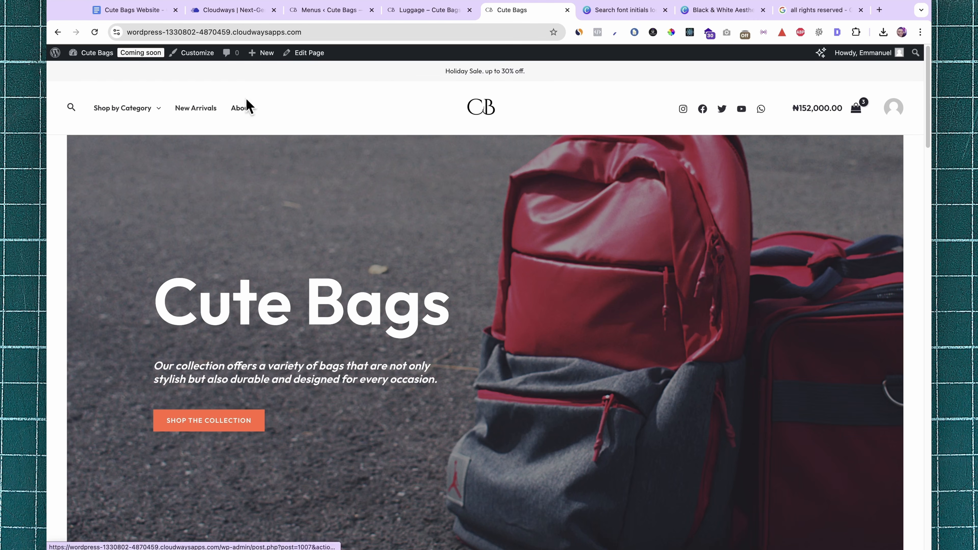
- From the Shop page, add the Augus Leather Messenger Shoulder Crossbody Bag to the cart
{"action": "scroll", "coordinate": [543, 343], "scroll_direction": "down", "scroll_amount": 20}
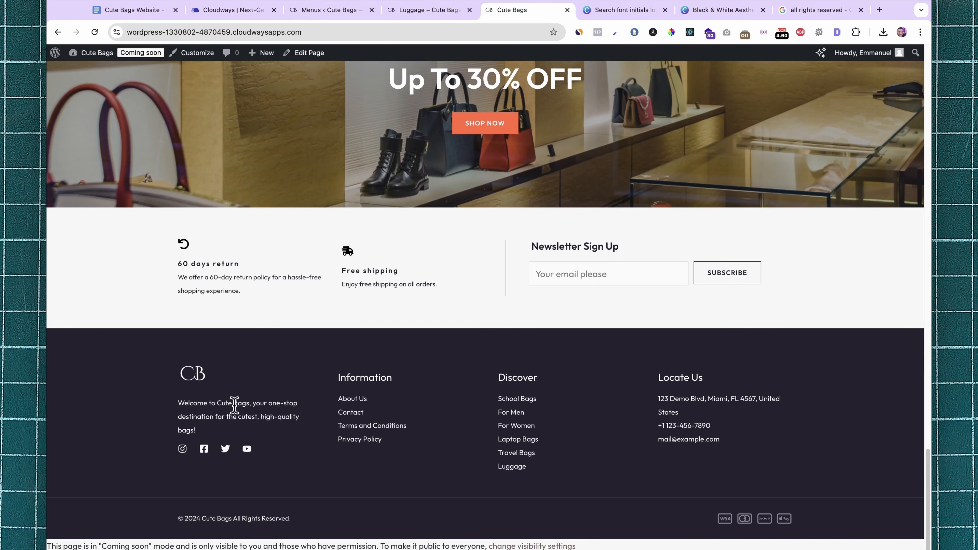
{"action": "scroll", "coordinate": [483, 454], "scroll_direction": "up", "scroll_amount": 15}
{"action": "scroll", "coordinate": [485, 455], "scroll_direction": "up", "scroll_amount": 10}
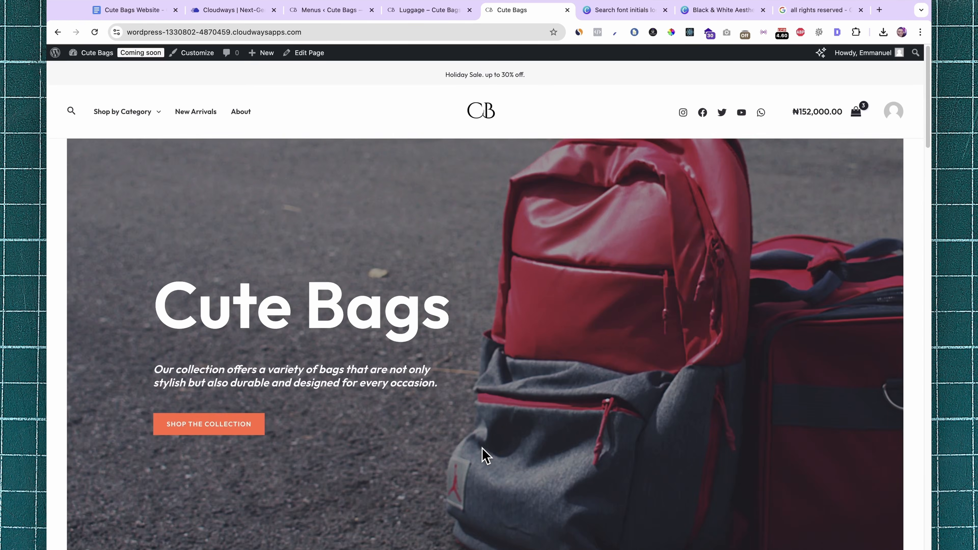
{"action": "scroll", "coordinate": [501, 431], "scroll_direction": "down", "scroll_amount": 3}
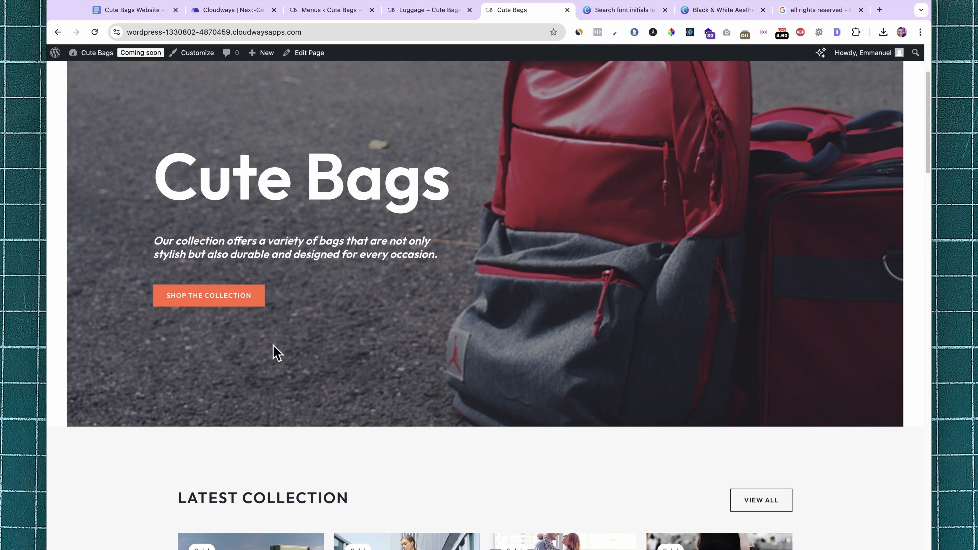
{"action": "left_click", "coordinate": [234, 305]}
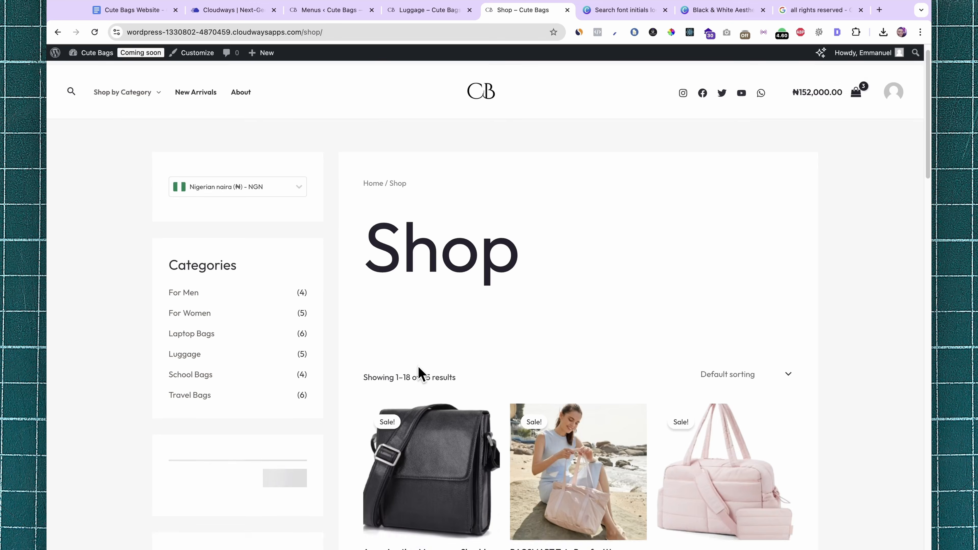
{"action": "scroll", "coordinate": [420, 373], "scroll_direction": "down", "scroll_amount": 5}
{"action": "left_click", "coordinate": [400, 364]}
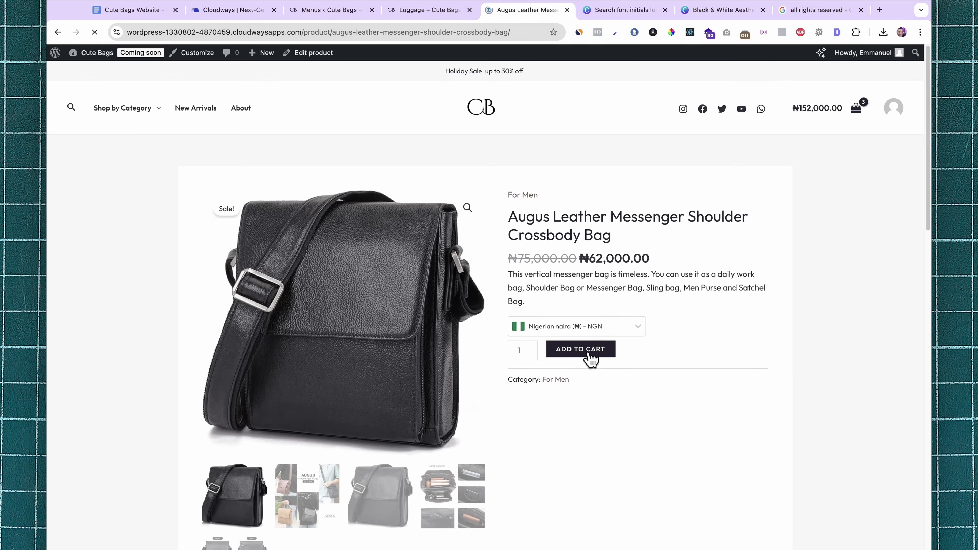
{"action": "left_click", "coordinate": [590, 352]}
- Go from the cart to checkout, which shows the ₦214,000 order with no payment methods
{"action": "left_click", "coordinate": [718, 212]}
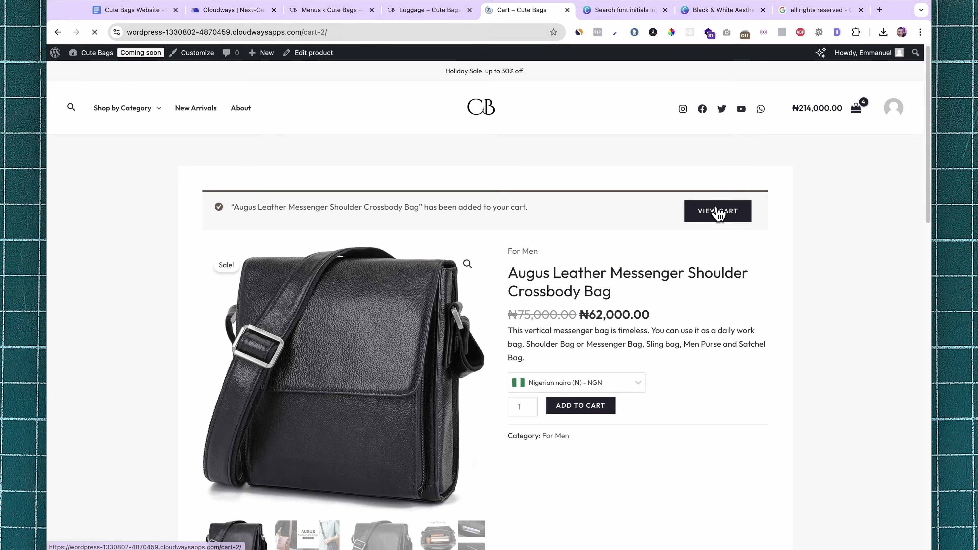
{"action": "scroll", "coordinate": [631, 347], "scroll_direction": "down", "scroll_amount": 4}
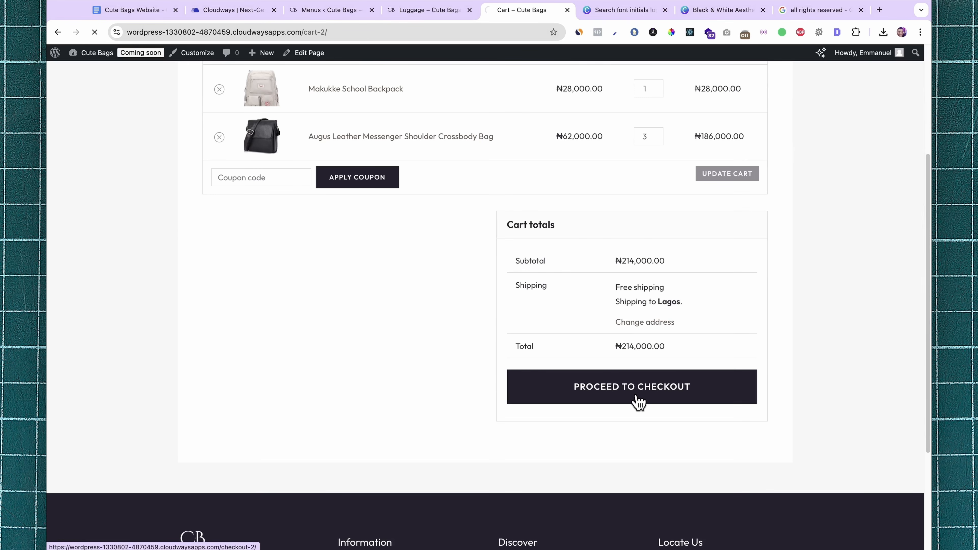
{"action": "left_click", "coordinate": [638, 402]}
{"action": "scroll", "coordinate": [655, 308], "scroll_direction": "down", "scroll_amount": 5}
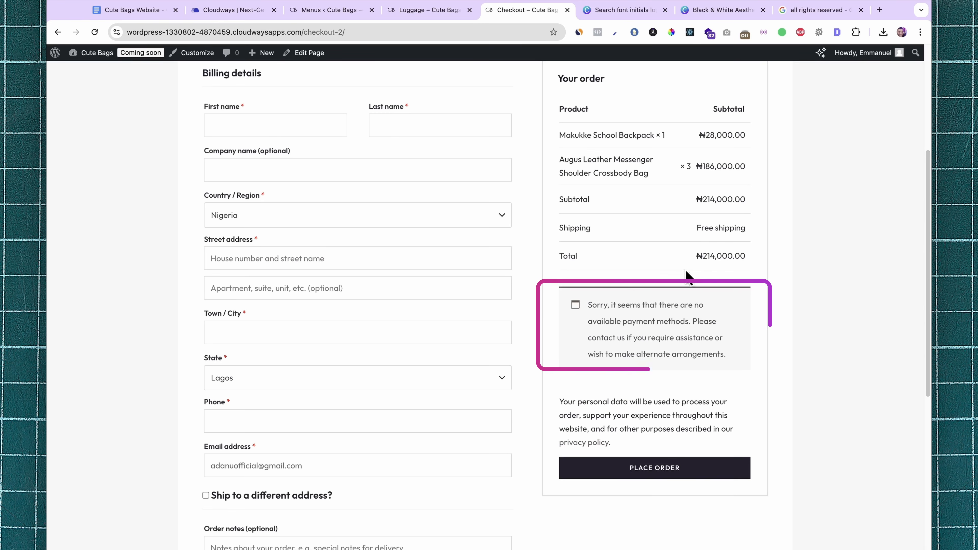
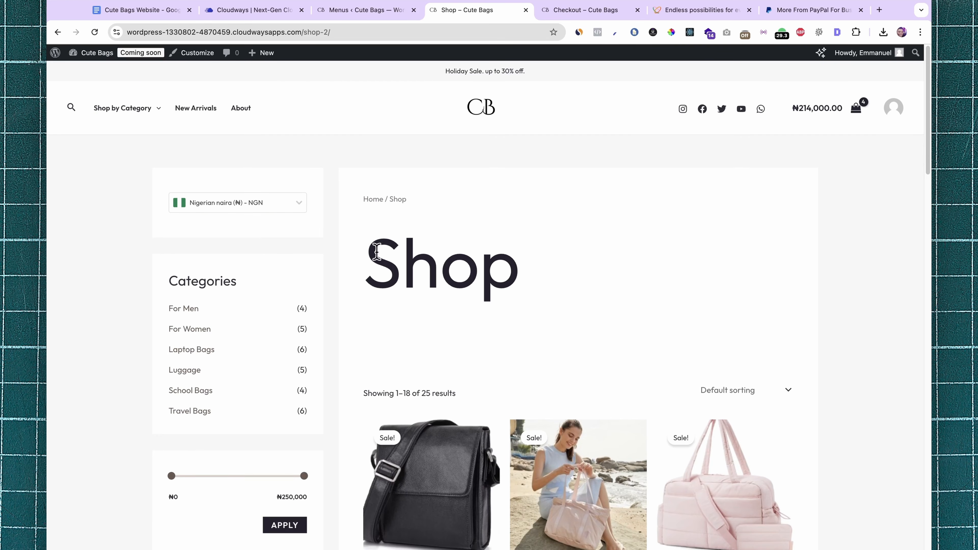
- Check the Shop page's currency switcher, keep Nigerian naira, and return to the Menus tab
{"action": "scroll", "coordinate": [367, 255], "scroll_direction": "down", "scroll_amount": 1}
{"action": "left_click", "coordinate": [266, 177]}
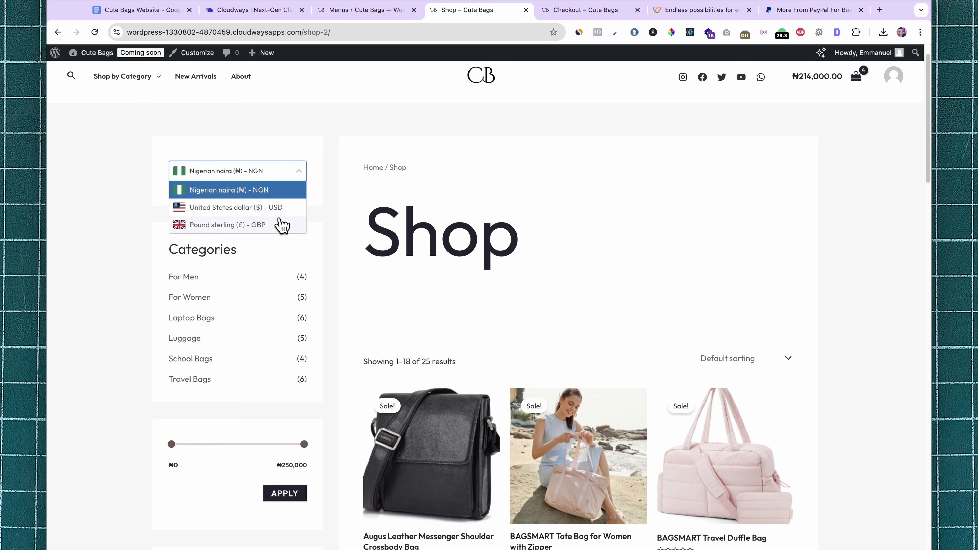
{"action": "left_click", "coordinate": [325, 217]}
{"action": "left_click", "coordinate": [270, 178]}
{"action": "left_click", "coordinate": [458, 125]}
{"action": "scroll", "coordinate": [458, 124], "scroll_direction": "up", "scroll_amount": 1}
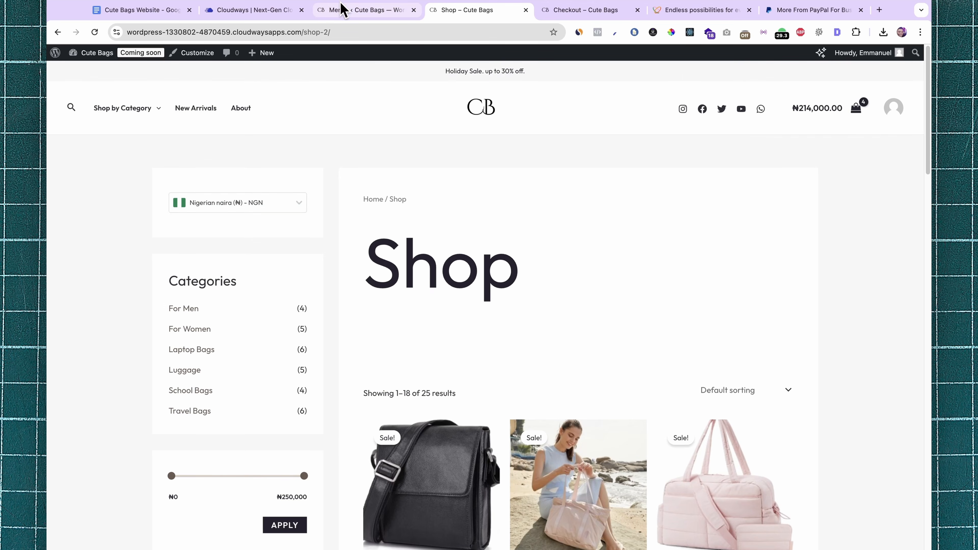
{"action": "left_click", "coordinate": [344, 12]}
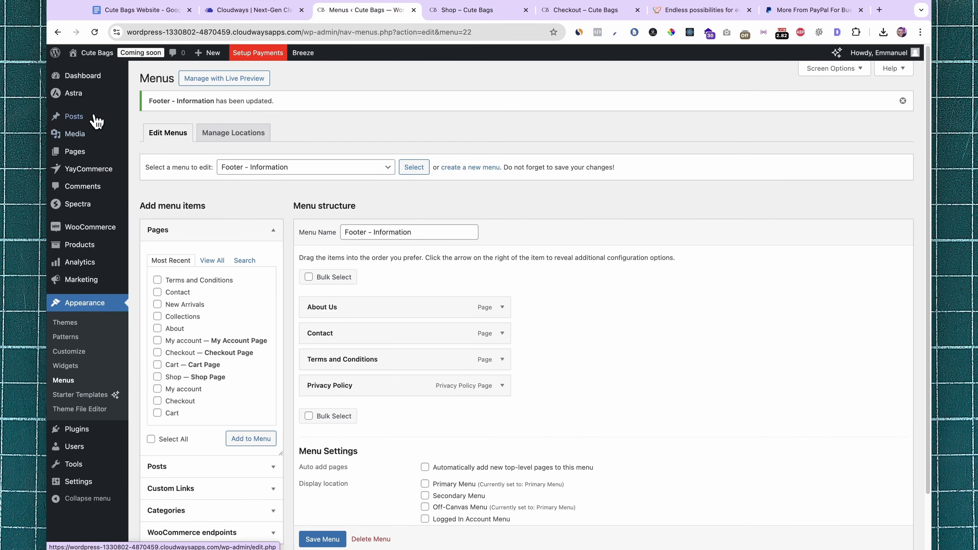
- Review WooCommerce's Payments list of disabled Stripe, Alipay, iDEAL and Klarna gateways
{"action": "mouse_move", "coordinate": [92, 229]}
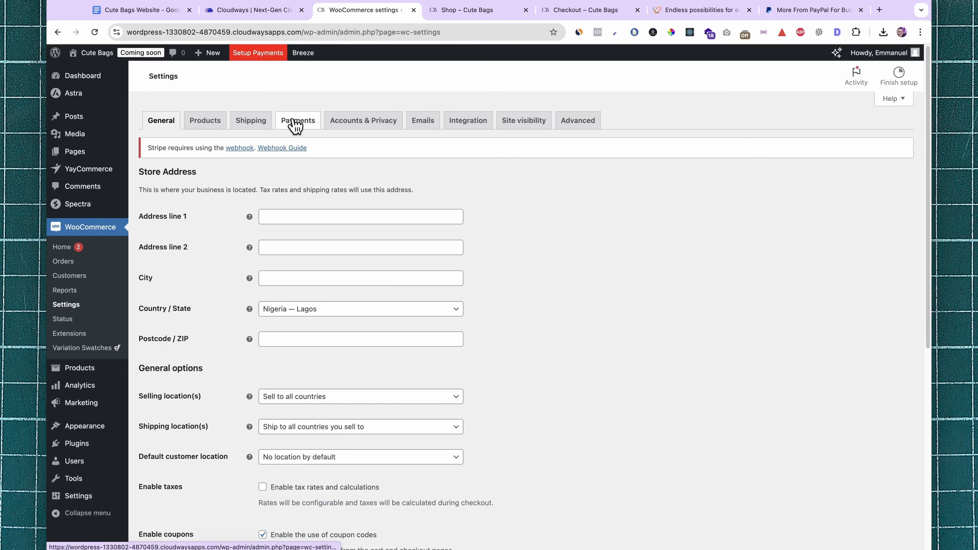
{"action": "left_click", "coordinate": [295, 123]}
{"action": "scroll", "coordinate": [376, 308], "scroll_direction": "down", "scroll_amount": 5}
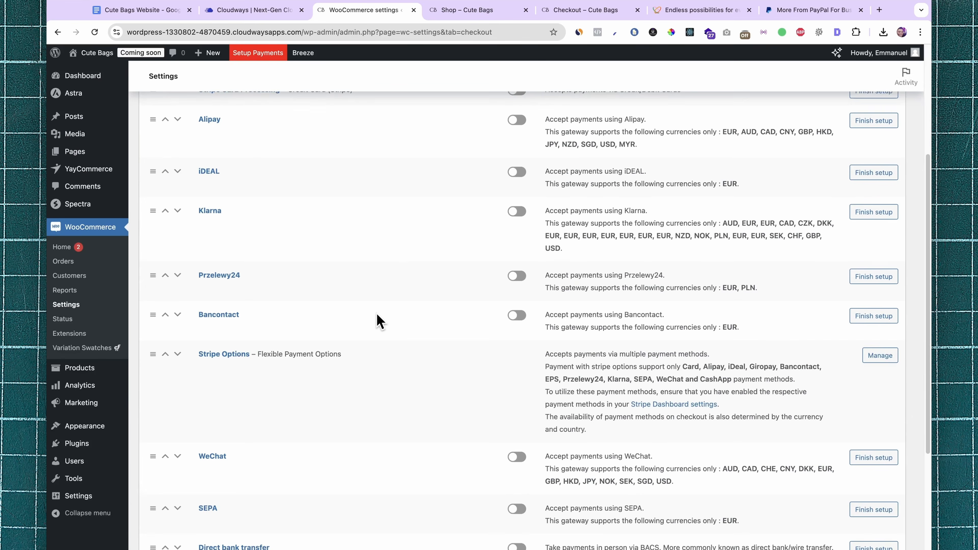
{"action": "scroll", "coordinate": [379, 321], "scroll_direction": "up", "scroll_amount": 8}
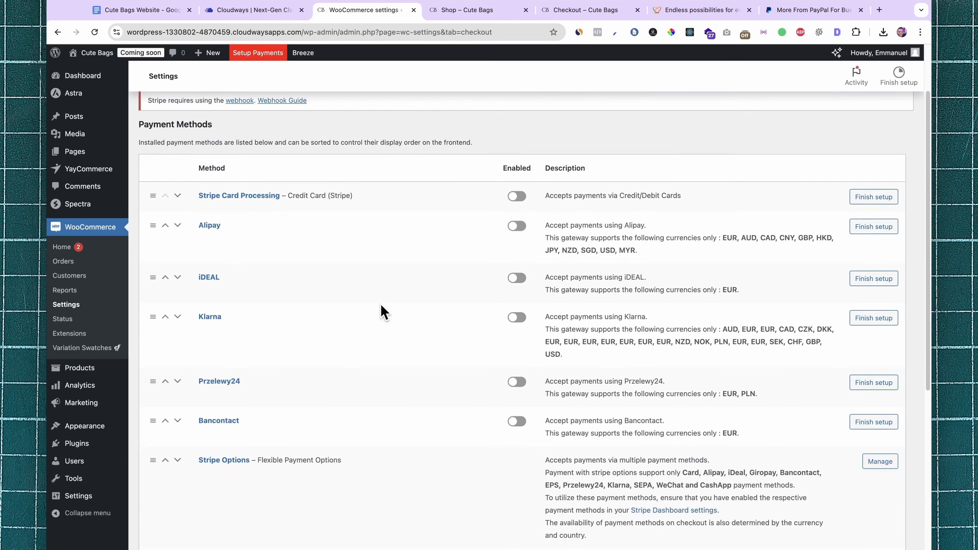
{"action": "scroll", "coordinate": [385, 347], "scroll_direction": "down", "scroll_amount": 2}
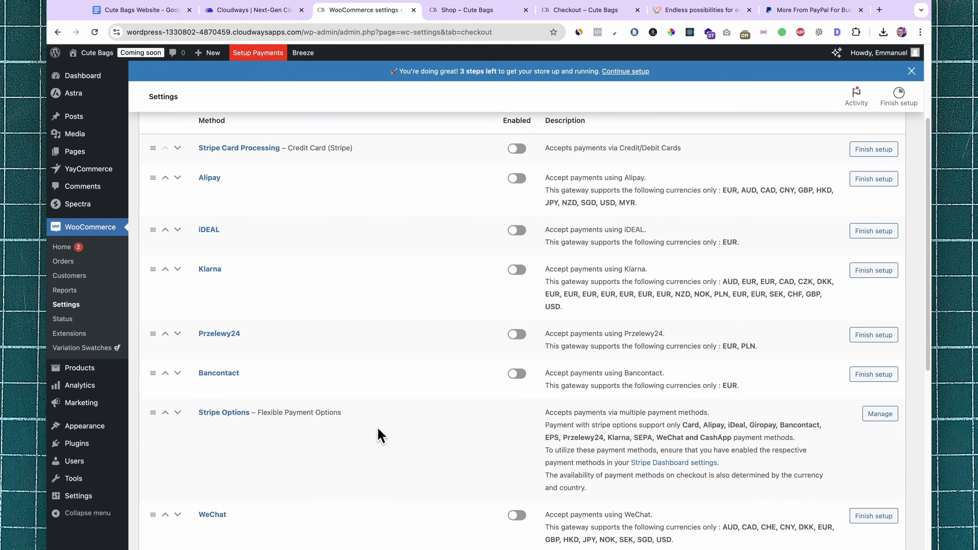
{"action": "scroll", "coordinate": [377, 435], "scroll_direction": "down", "scroll_amount": 7}
{"action": "scroll", "coordinate": [379, 431], "scroll_direction": "up", "scroll_amount": 10}
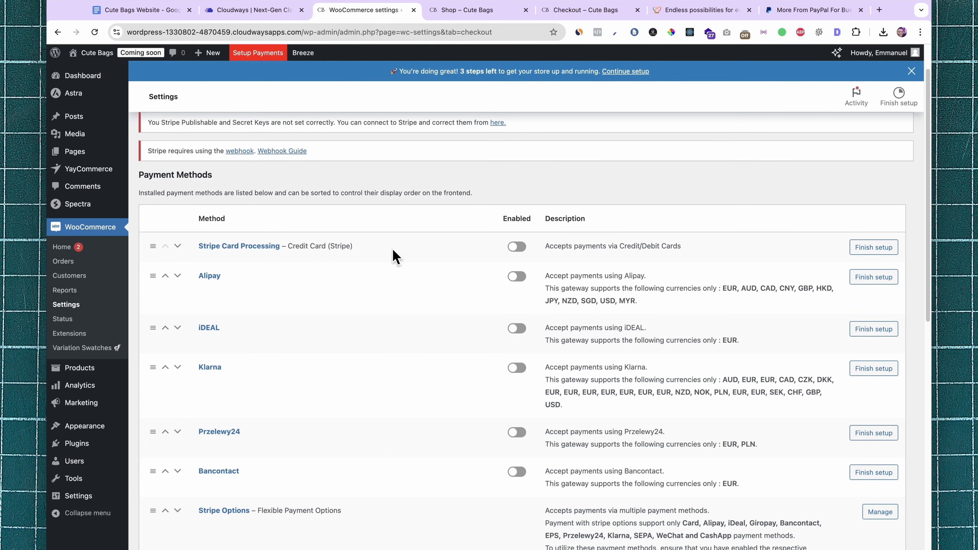
{"action": "mouse_move", "coordinate": [76, 449]}
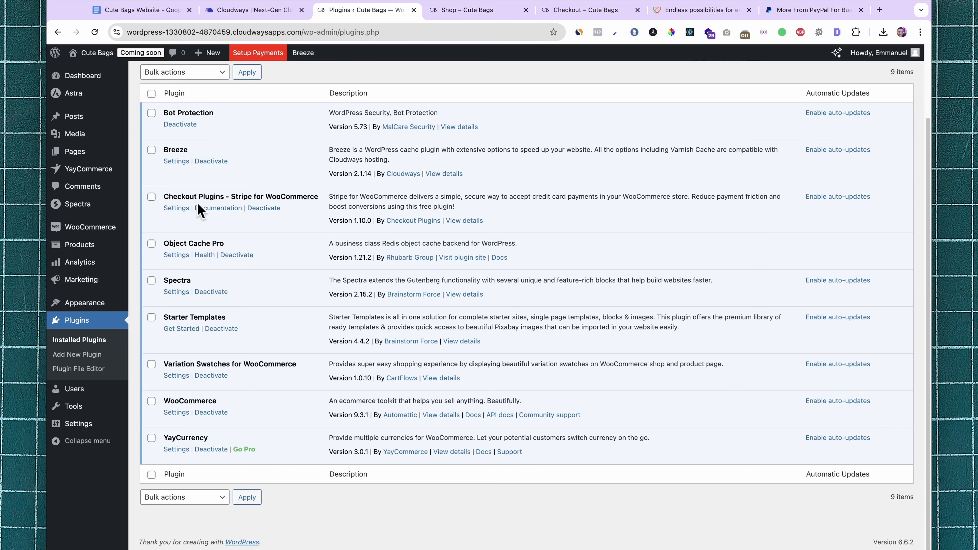
- Deactivate and delete the Checkout Plugins - Stripe for WooCommerce plugin
{"action": "left_click", "coordinate": [260, 209]}
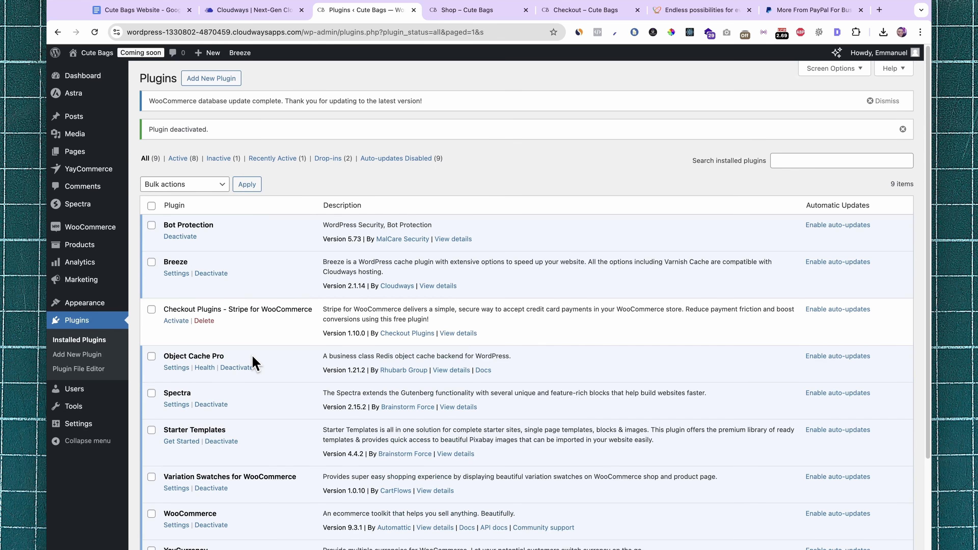
{"action": "left_click", "coordinate": [204, 321]}
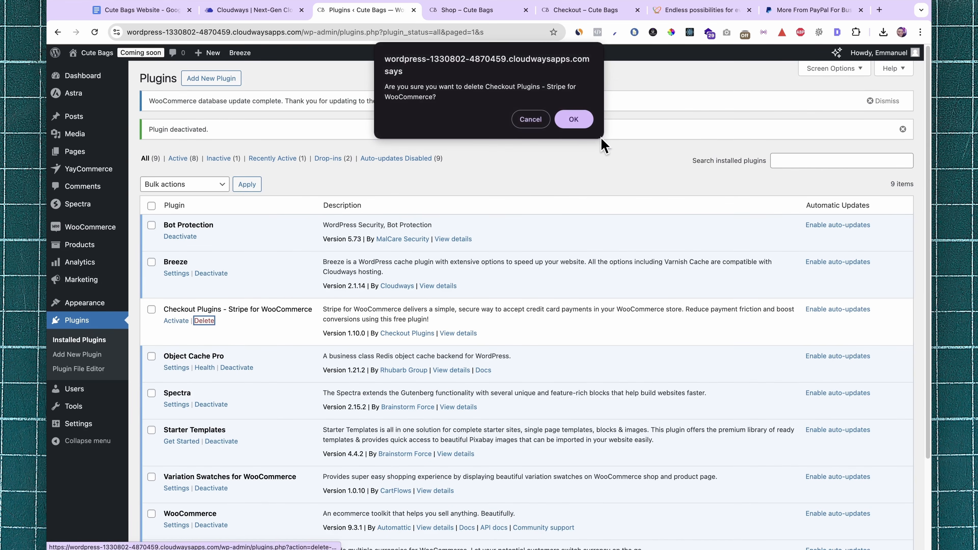
{"action": "left_click", "coordinate": [576, 120]}
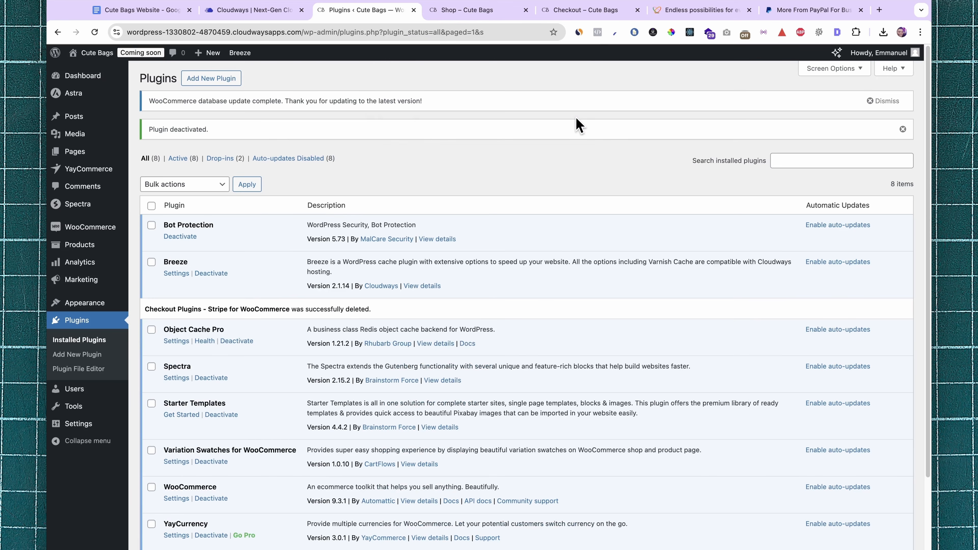
{"action": "mouse_move", "coordinate": [93, 228]}
{"action": "left_click", "coordinate": [157, 289]}
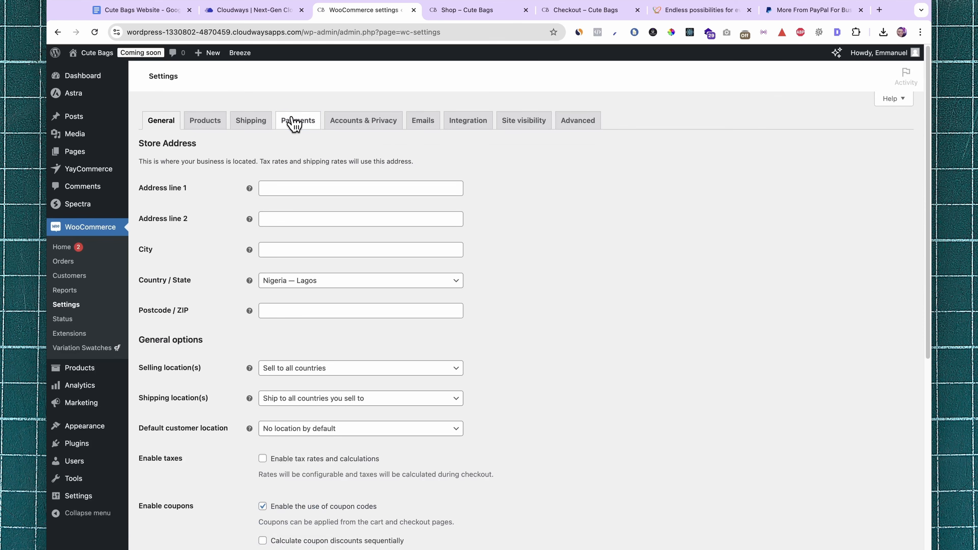
- Enable Cash on delivery, keeping its default title and 'Pay with cash upon delivery.' instructions
{"action": "left_click", "coordinate": [294, 121]}
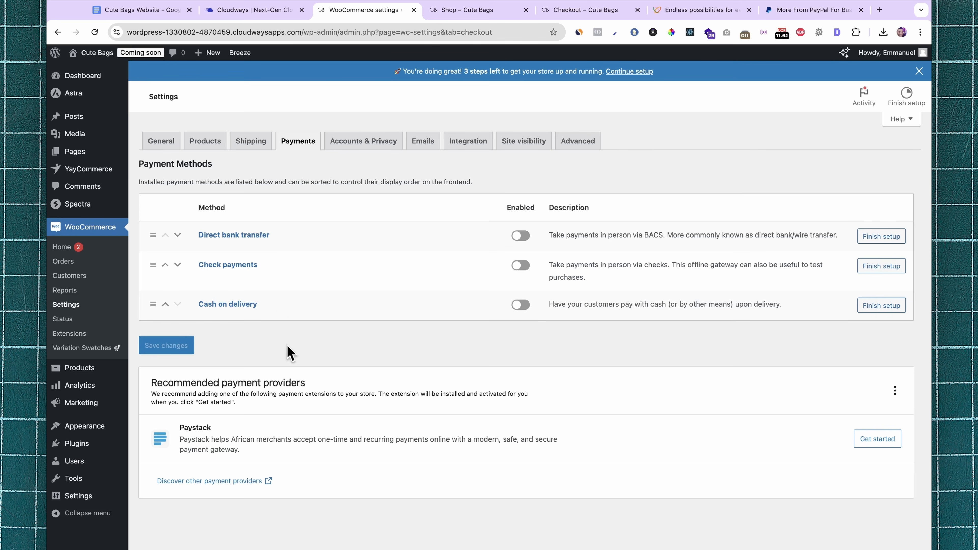
{"action": "left_click", "coordinate": [521, 307]}
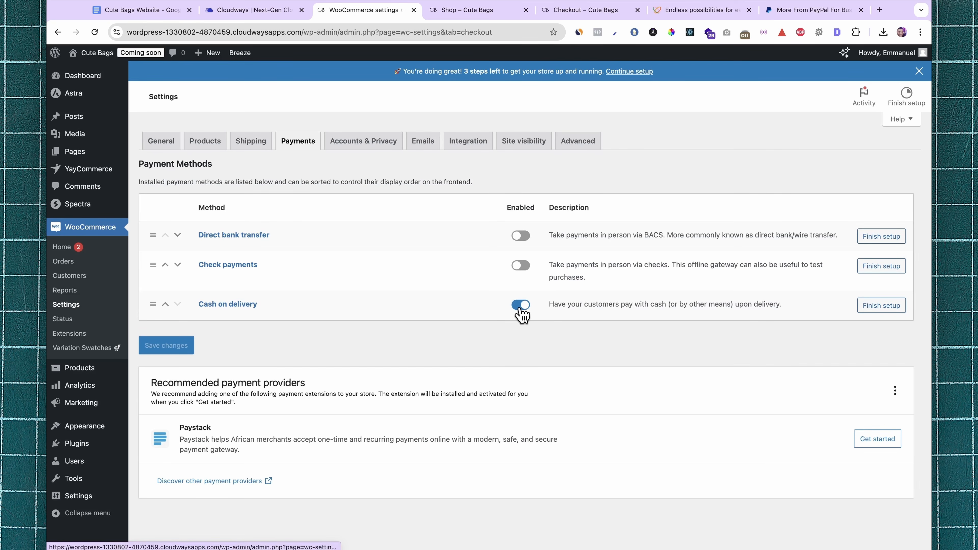
{"action": "left_click", "coordinate": [882, 307]}
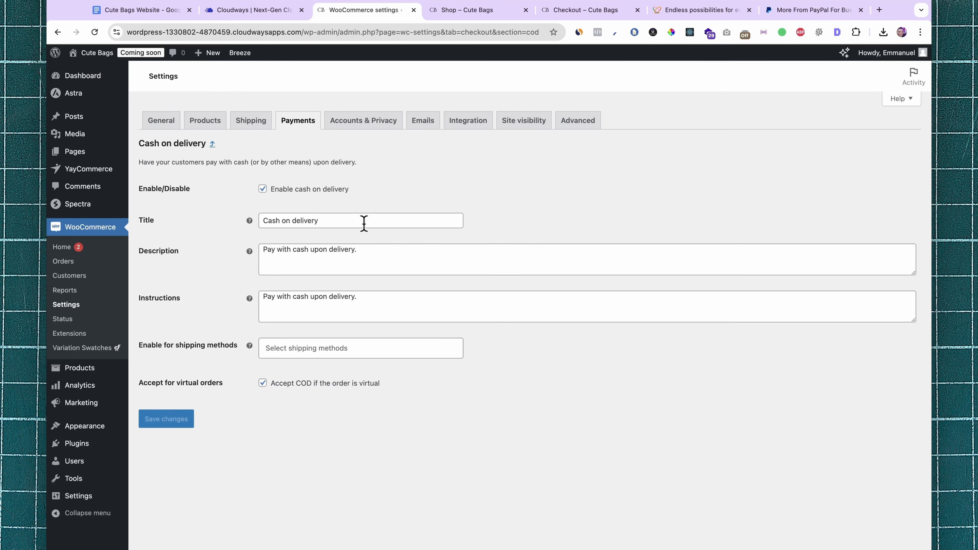
{"action": "left_click_drag", "start_coordinate": [346, 219], "coordinate": [252, 219]}
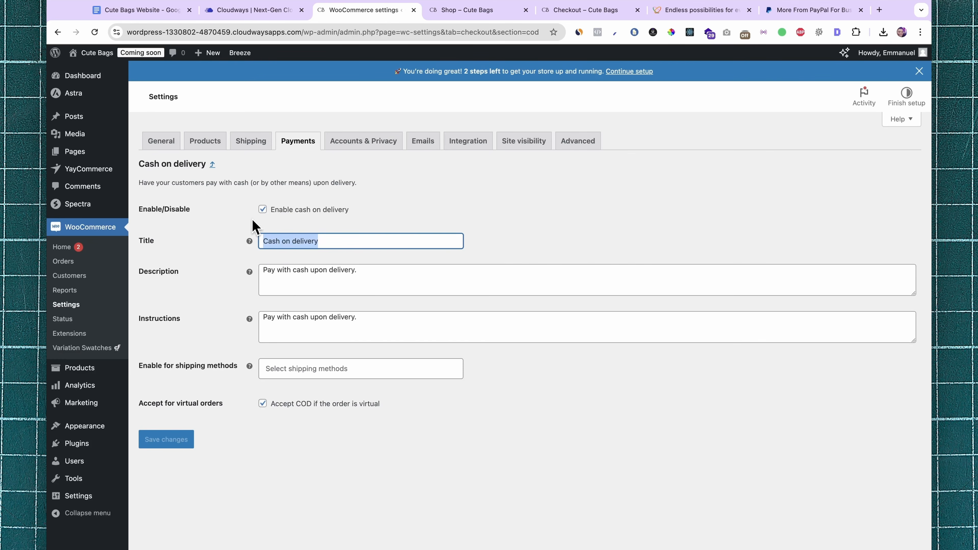
{"action": "left_click", "coordinate": [372, 292]}
{"action": "left_click", "coordinate": [369, 327]}
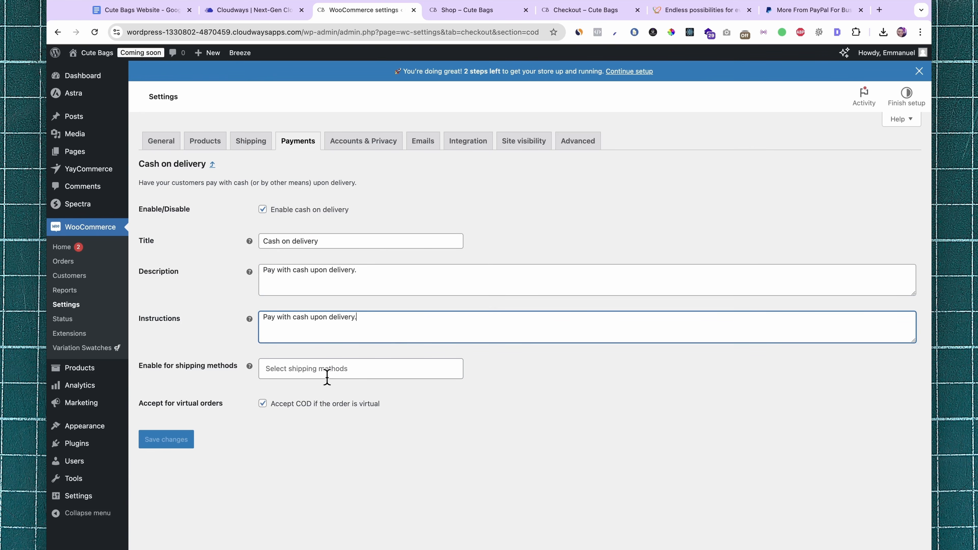
{"action": "left_click", "coordinate": [319, 369]}
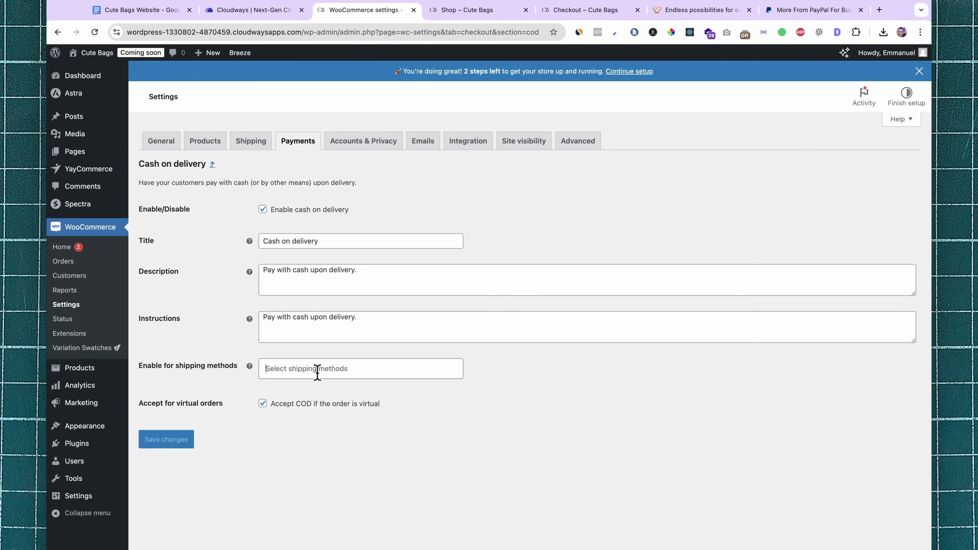
{"action": "left_click", "coordinate": [554, 376]}
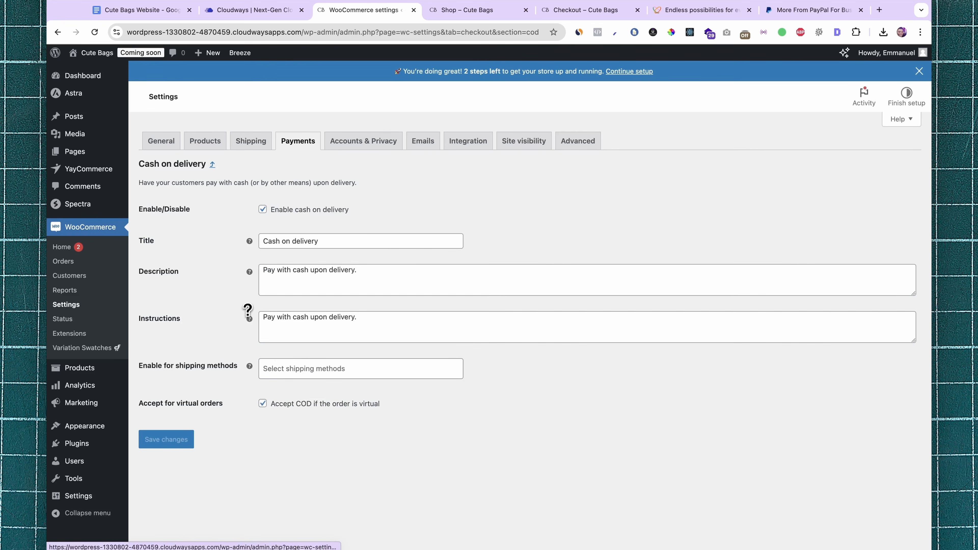
{"action": "left_click", "coordinate": [297, 142]}
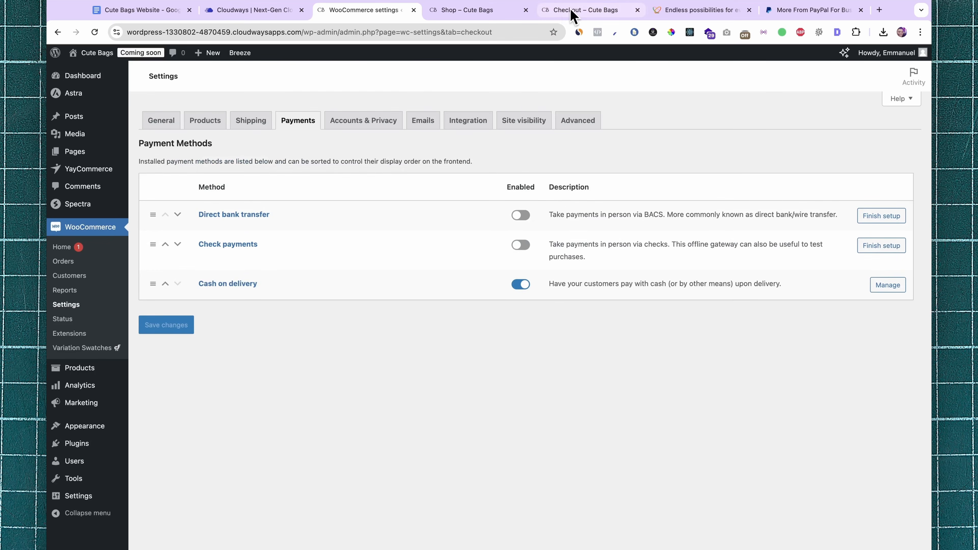
- Reload the store checkout to confirm Cash on delivery now appears as a payment option
{"action": "left_click", "coordinate": [572, 11]}
{"action": "scroll", "coordinate": [484, 282], "scroll_direction": "down", "scroll_amount": 5}
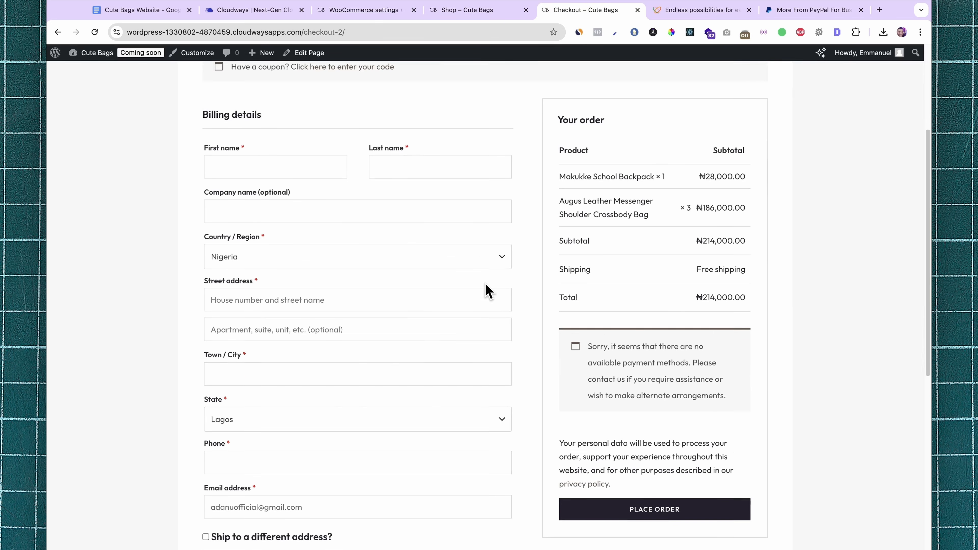
{"action": "scroll", "coordinate": [639, 347], "scroll_direction": "up", "scroll_amount": 5}
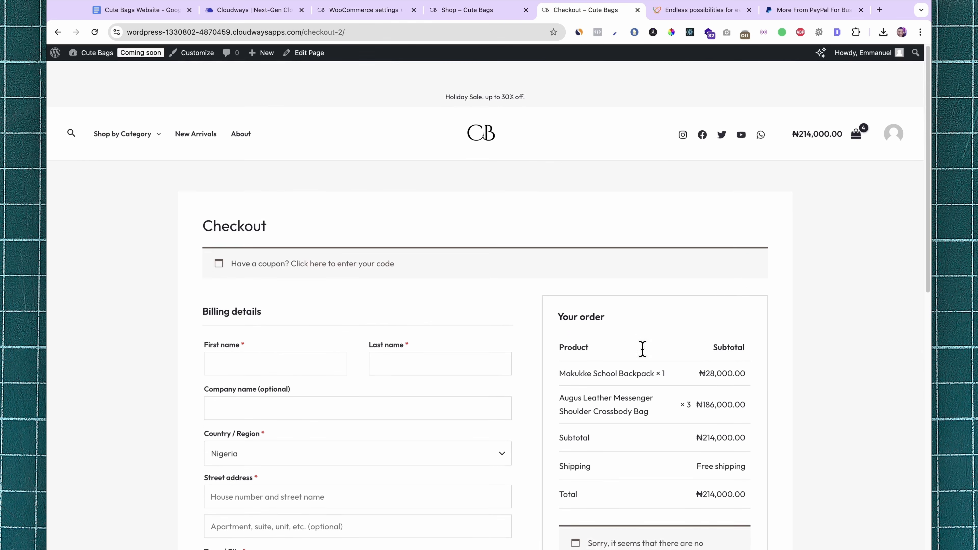
{"action": "left_click", "coordinate": [96, 25]}
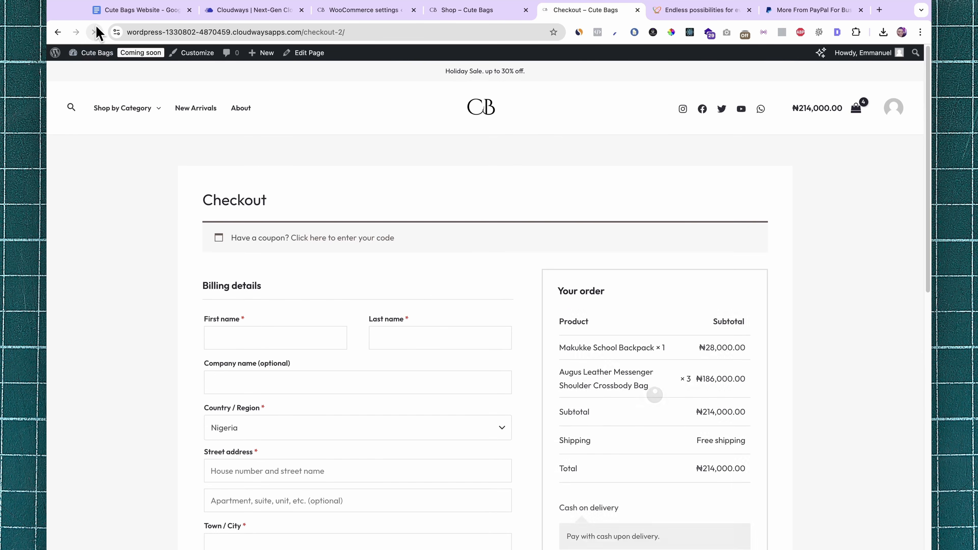
{"action": "scroll", "coordinate": [655, 393], "scroll_direction": "down", "scroll_amount": 5}
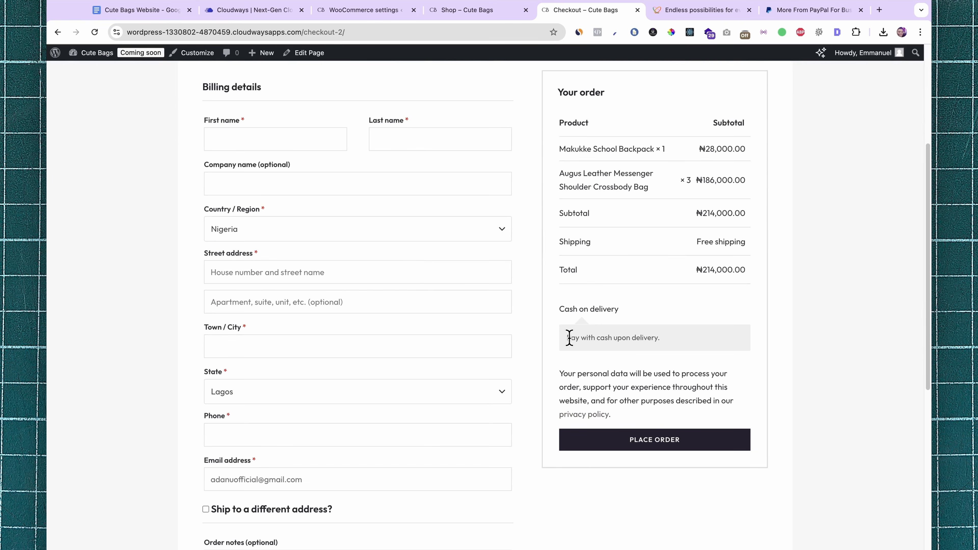
{"action": "left_click_drag", "start_coordinate": [569, 339], "coordinate": [664, 340]}
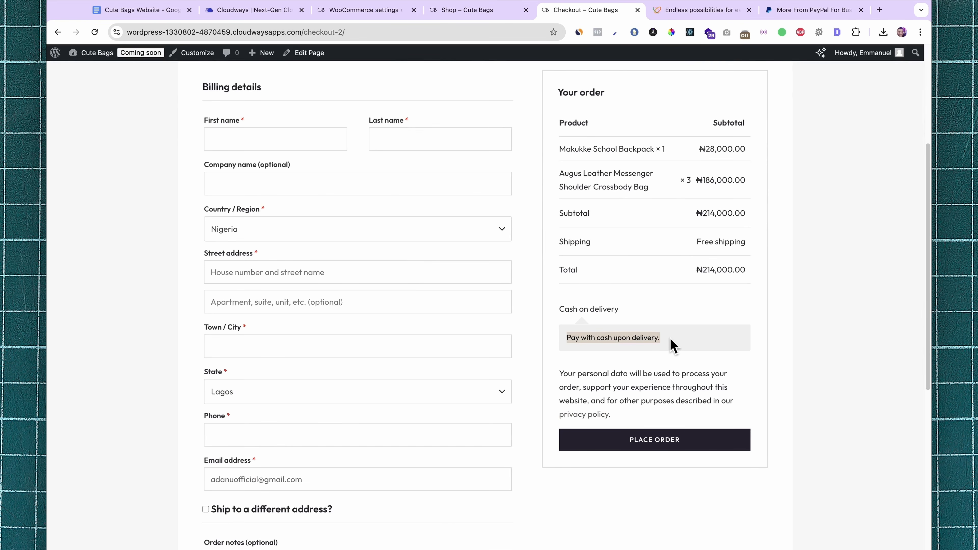
{"action": "scroll", "coordinate": [672, 345], "scroll_direction": "up", "scroll_amount": 1}
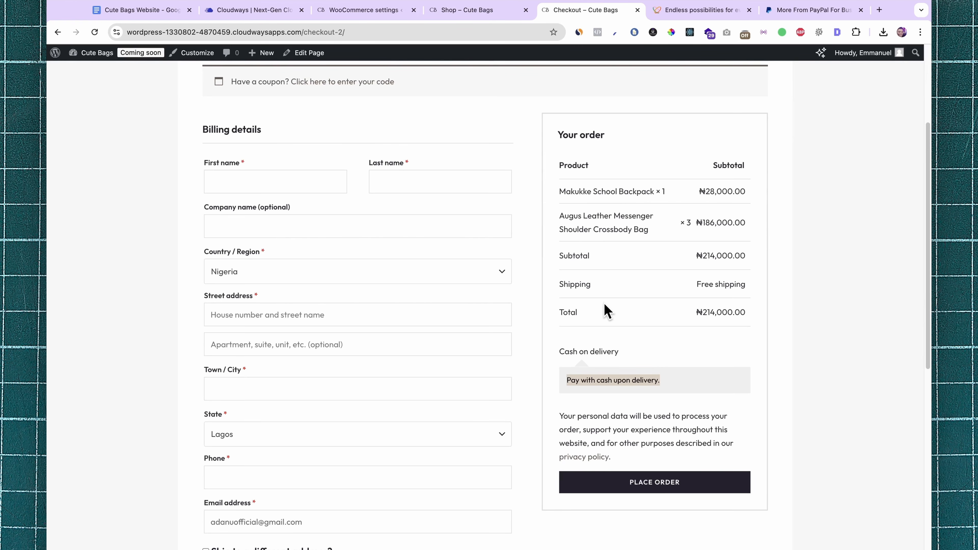
{"action": "left_click", "coordinate": [351, 10]}
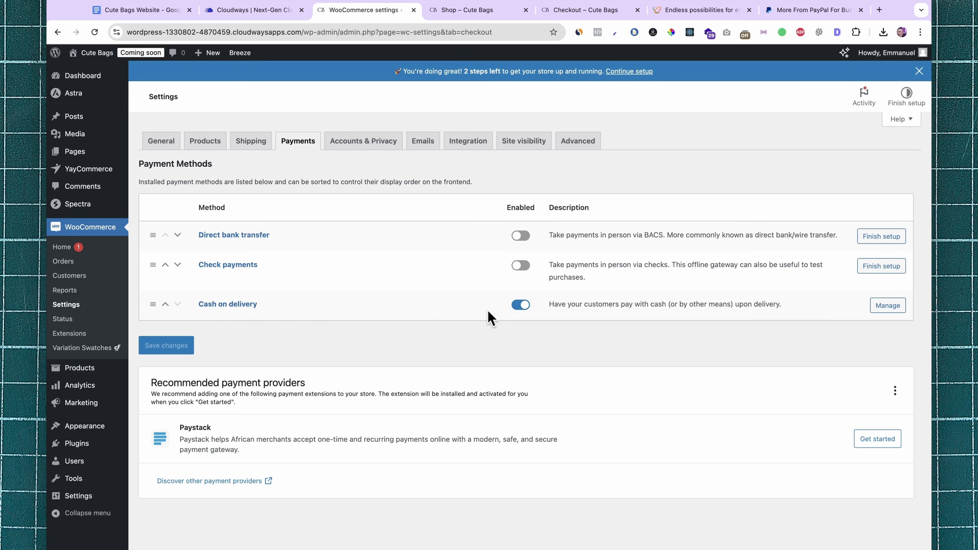
- Toggle the Cash on delivery Enabled setting again
{"action": "left_click", "coordinate": [523, 309]}
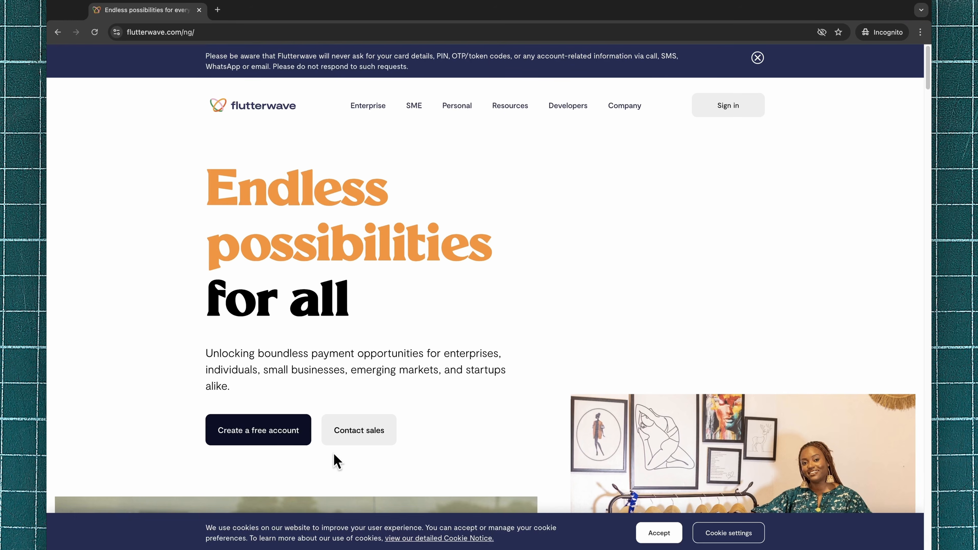
- Accept cookies and start a free Flutterwave signup as a Nigerian business account
{"action": "left_click", "coordinate": [660, 539]}
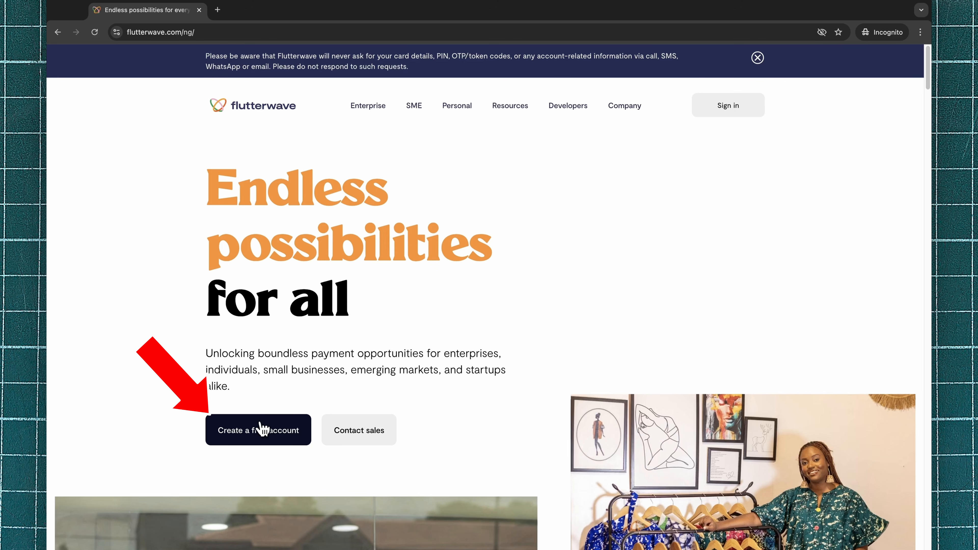
{"action": "left_click", "coordinate": [250, 438]}
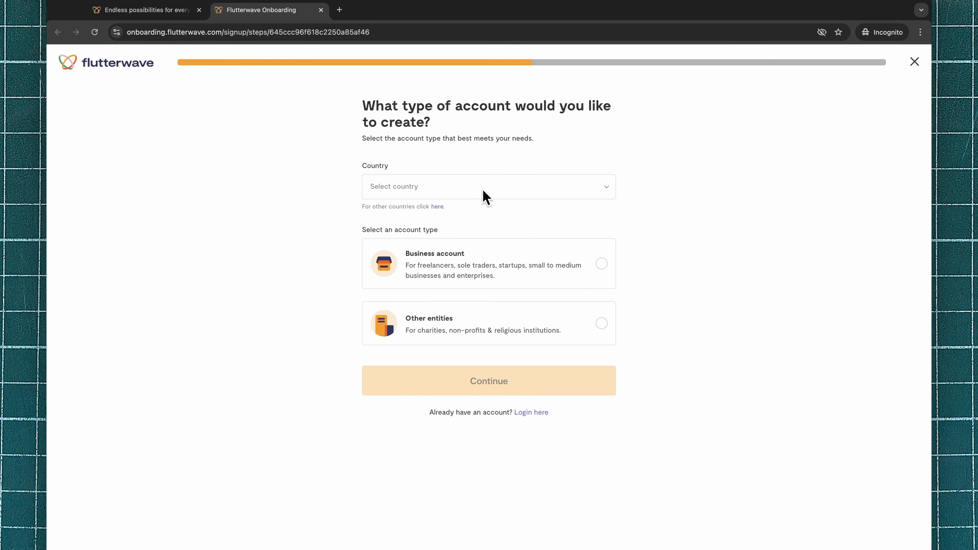
{"action": "left_click", "coordinate": [483, 189]}
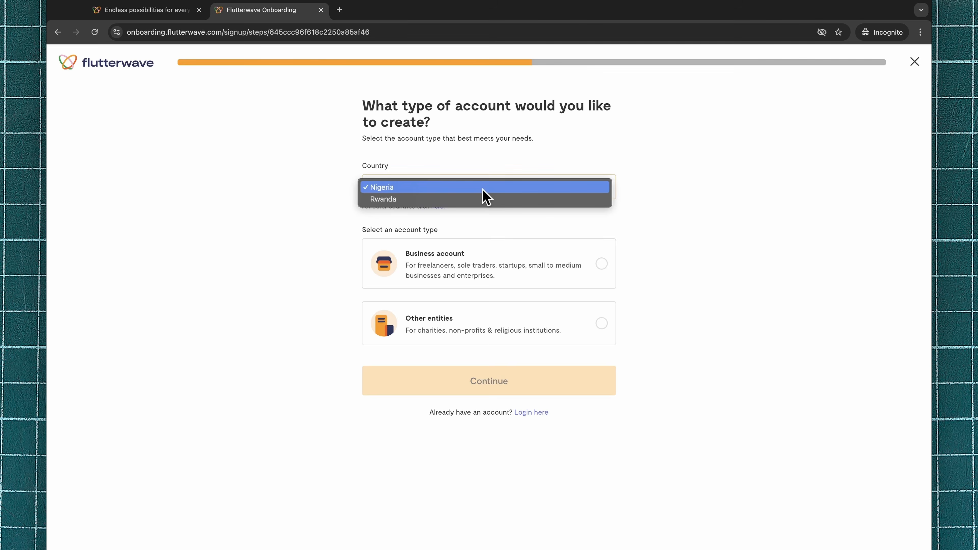
{"action": "left_click", "coordinate": [423, 189]}
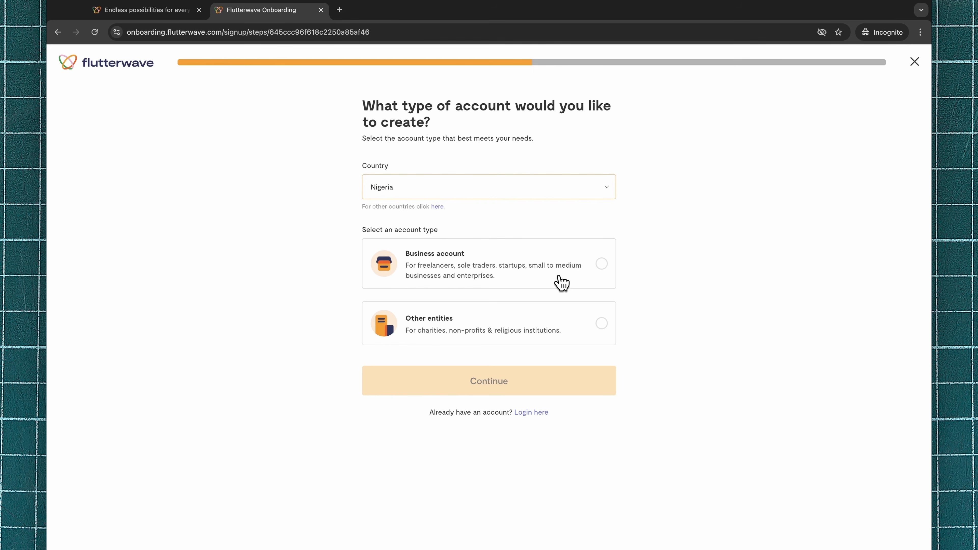
{"action": "left_click", "coordinate": [600, 265]}
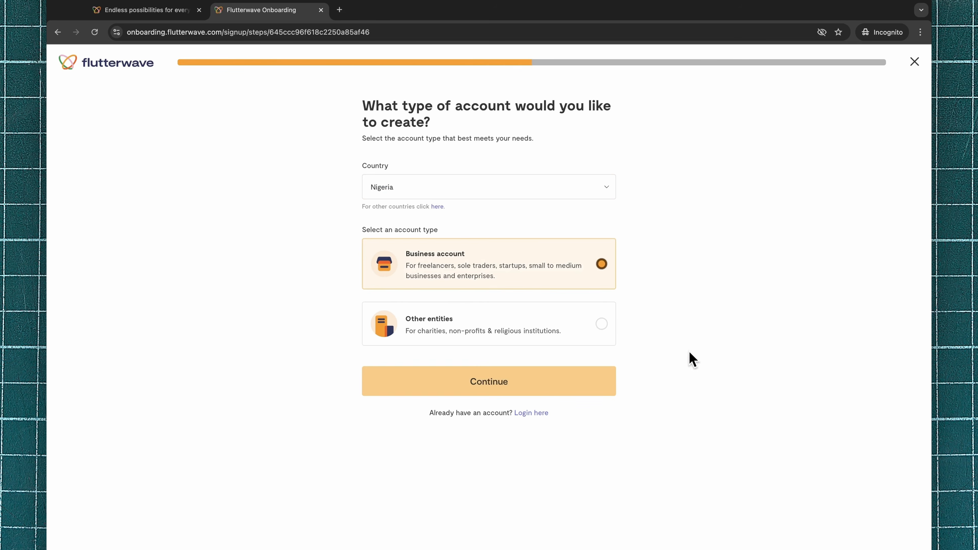
{"action": "left_click", "coordinate": [534, 385]}
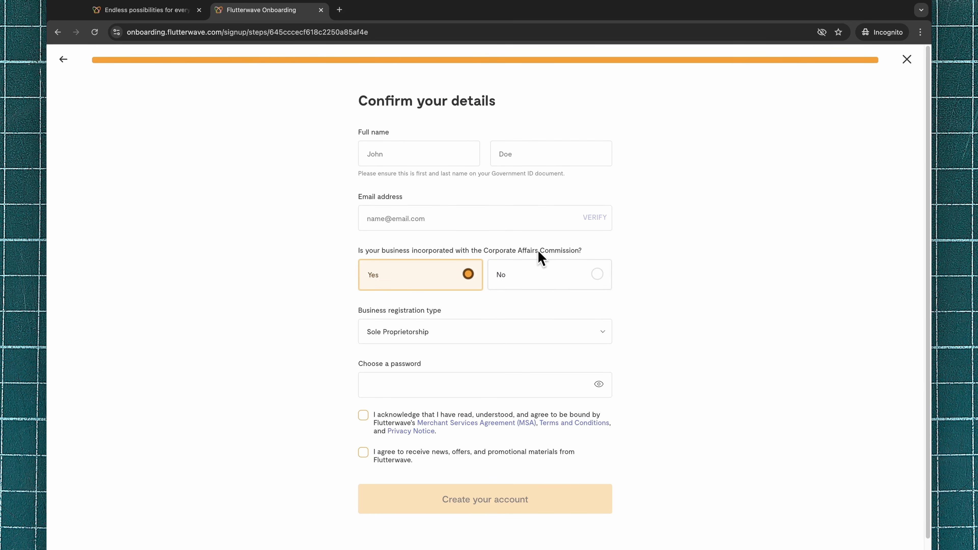
- Answer No to business incorporation, submit the signup form, and dismiss the getting-started panel
{"action": "left_click", "coordinate": [536, 274]}
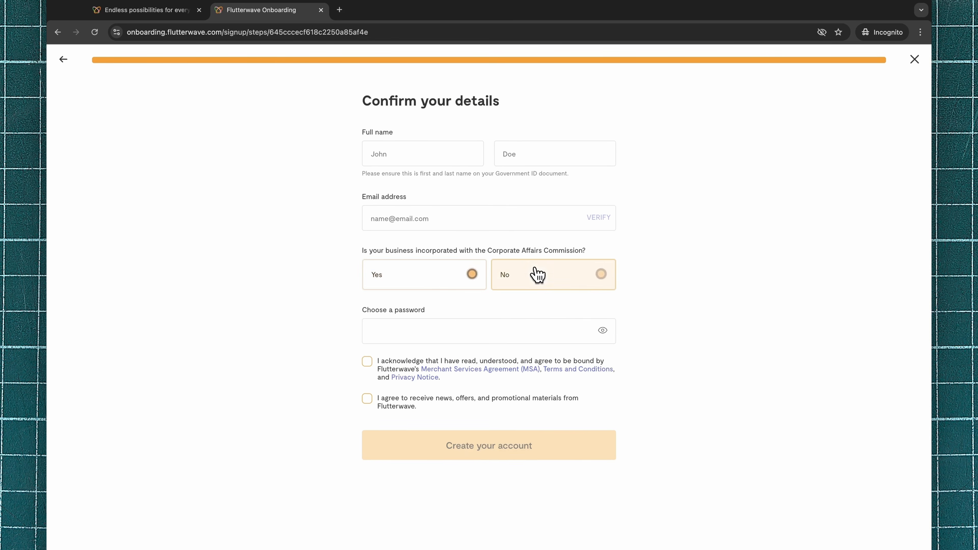
{"action": "left_click", "coordinate": [456, 277]}
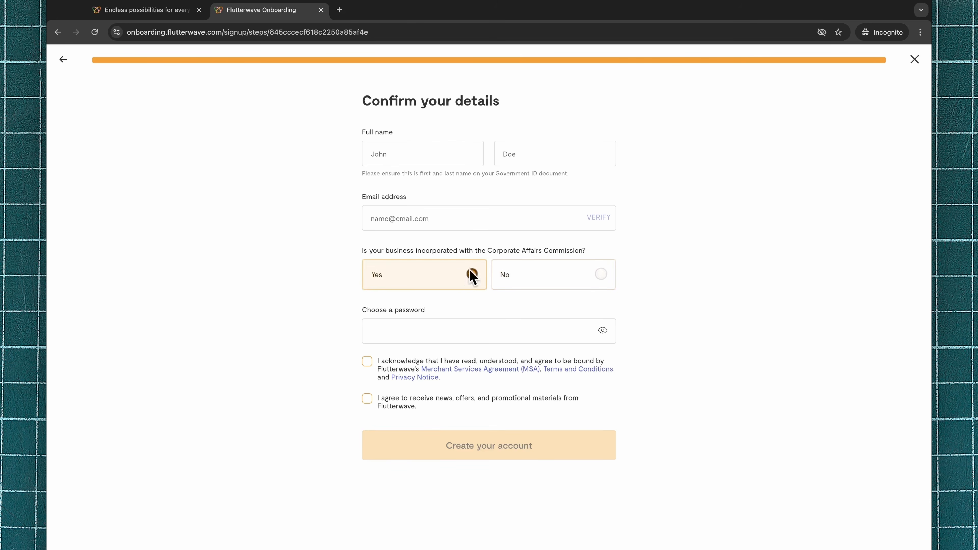
{"action": "left_click", "coordinate": [519, 279]}
{"action": "left_click", "coordinate": [437, 276]}
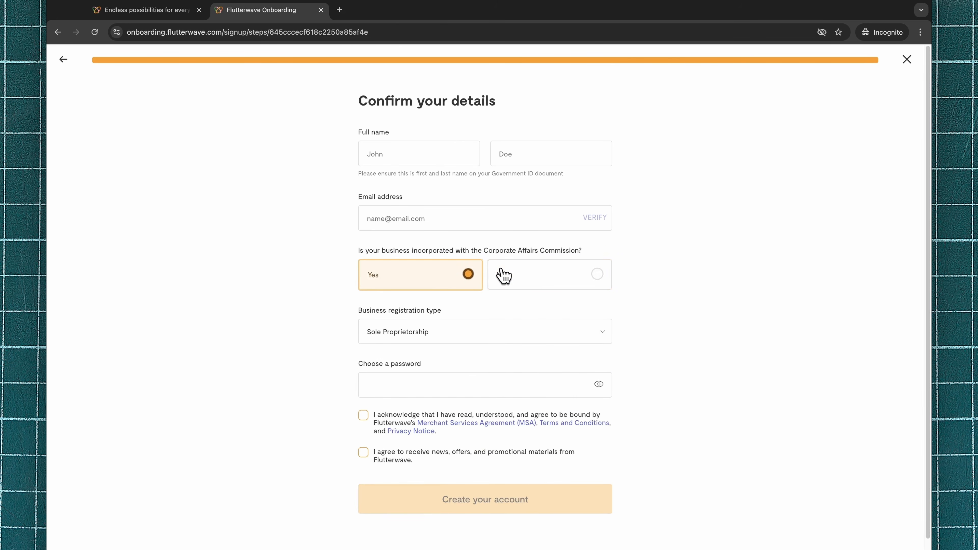
{"action": "left_click", "coordinate": [508, 272]}
{"action": "left_click", "coordinate": [508, 447]}
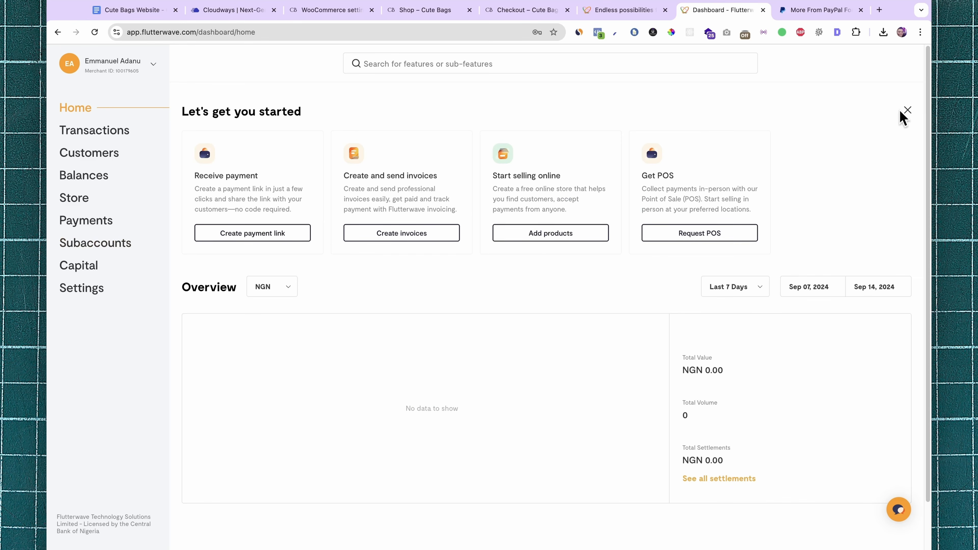
{"action": "left_click", "coordinate": [905, 109]}
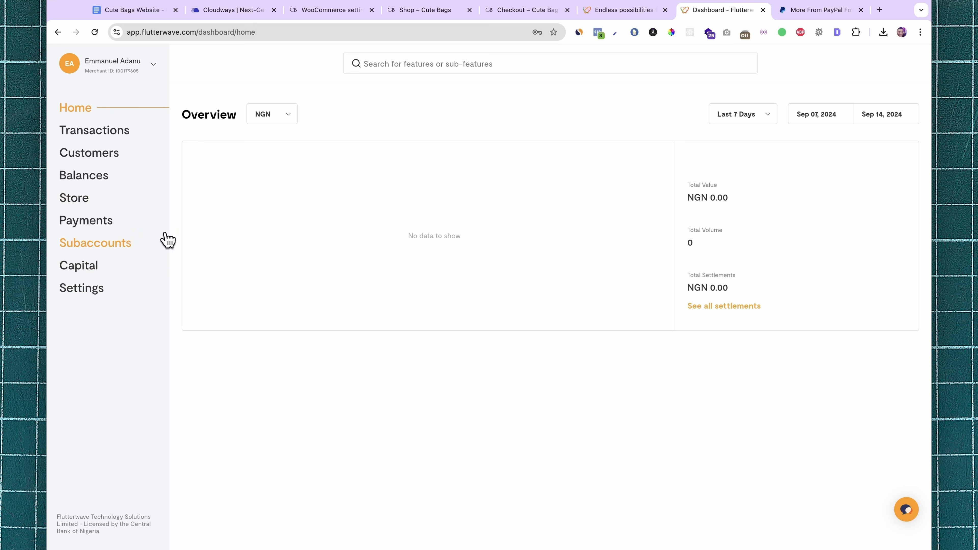
{"action": "left_click", "coordinate": [330, 11]}
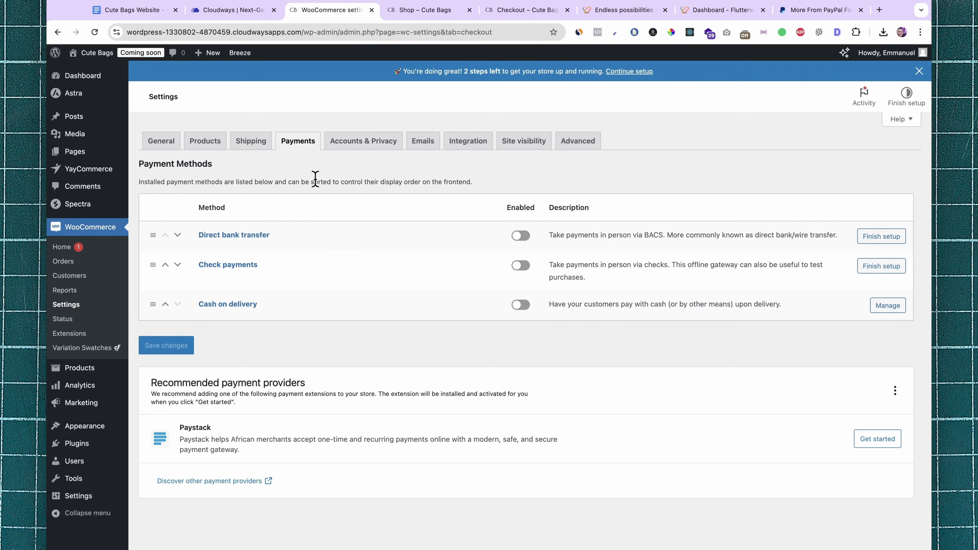
- Search 'flutterwave', then install and activate the Flutterwave WooCommerce plugin (version 2.3.5)
{"action": "mouse_move", "coordinate": [77, 447]}
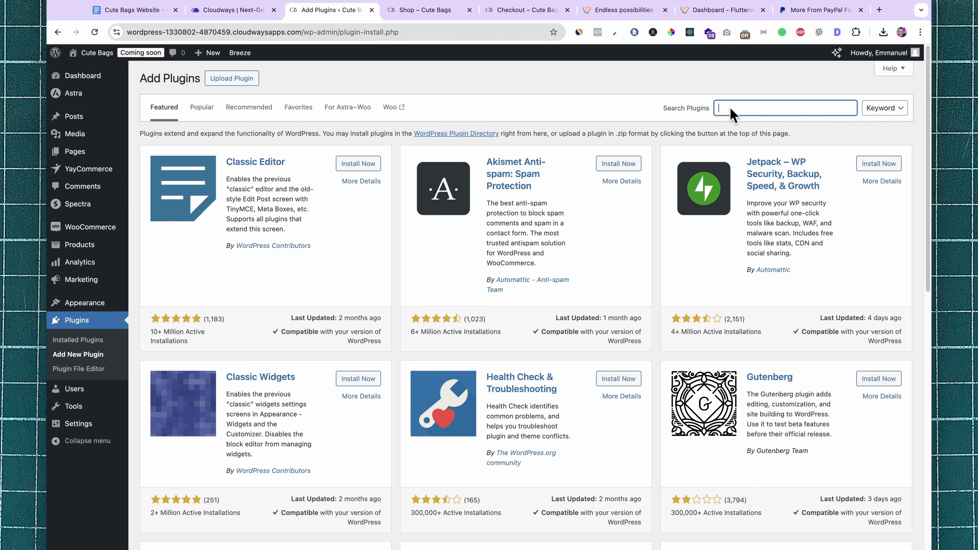
{"action": "type", "text": "flu"}
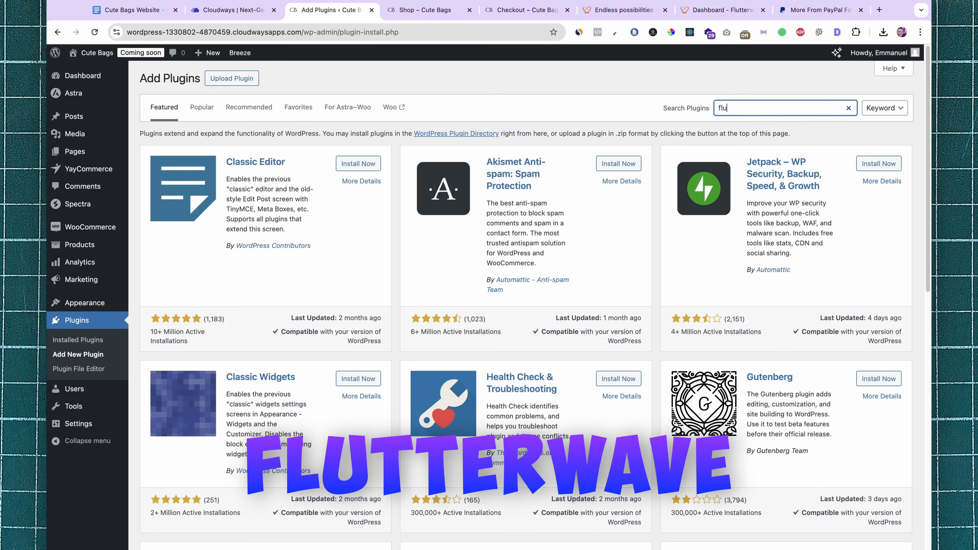
{"action": "type", "text": "tterwave"}
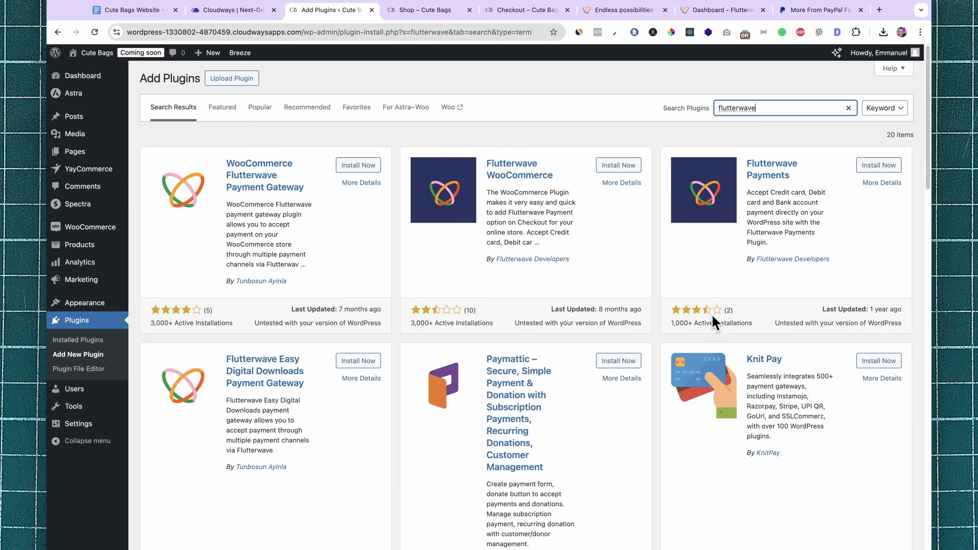
{"action": "scroll", "coordinate": [675, 275], "scroll_direction": "down", "scroll_amount": 5}
{"action": "scroll", "coordinate": [675, 274], "scroll_direction": "up", "scroll_amount": 5}
{"action": "left_click", "coordinate": [626, 162]}
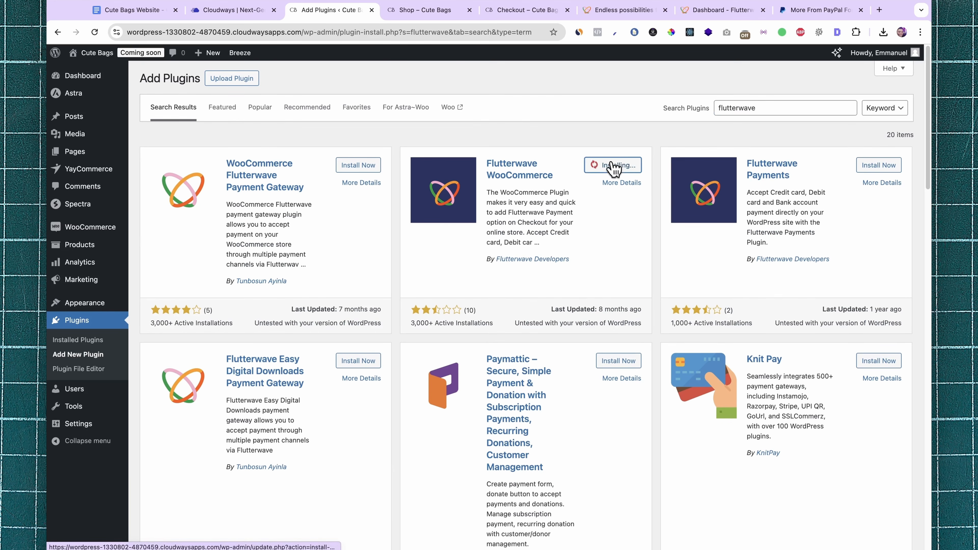
{"action": "left_click", "coordinate": [616, 166]}
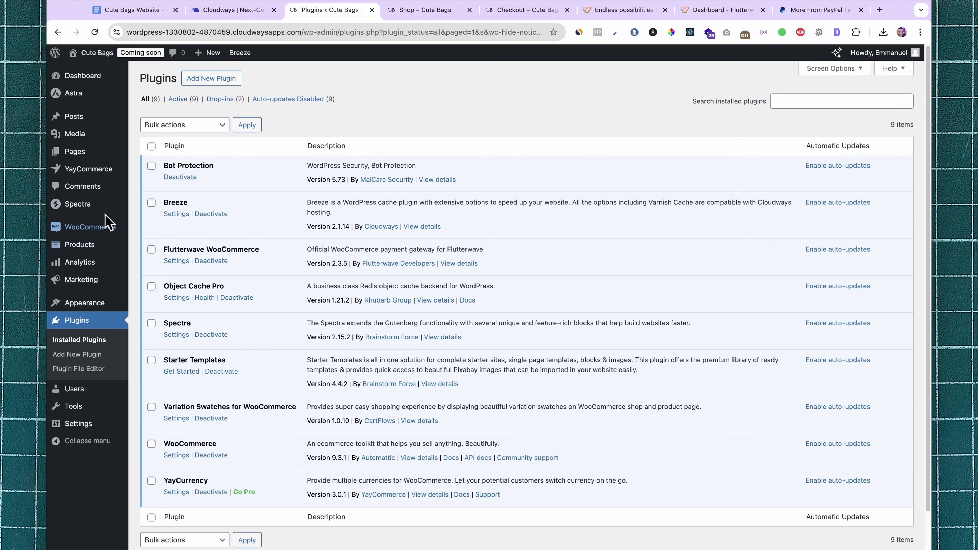
- Open the Flutterwave payment method's setup under WooCommerce Payments and review its fields
{"action": "mouse_move", "coordinate": [82, 227]}
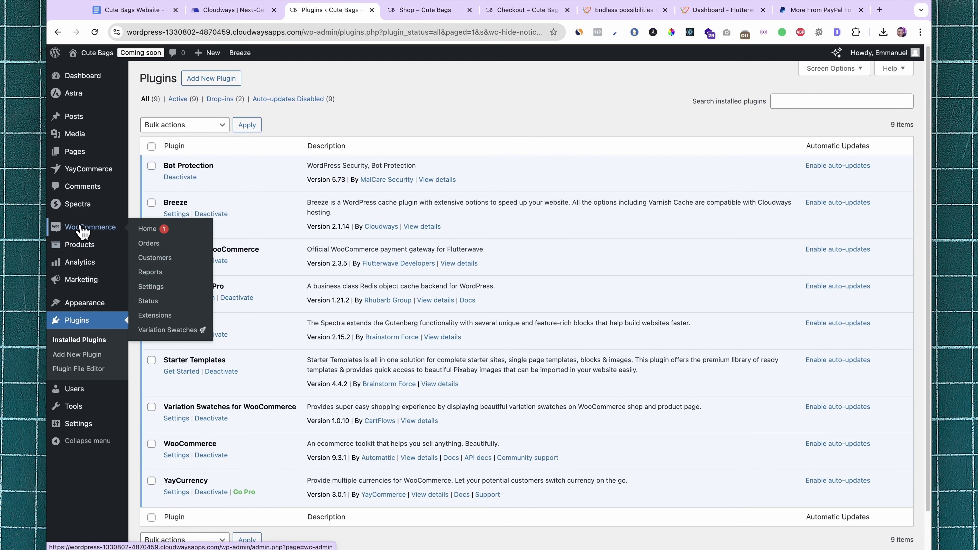
{"action": "left_click", "coordinate": [152, 288]}
{"action": "left_click", "coordinate": [296, 124]}
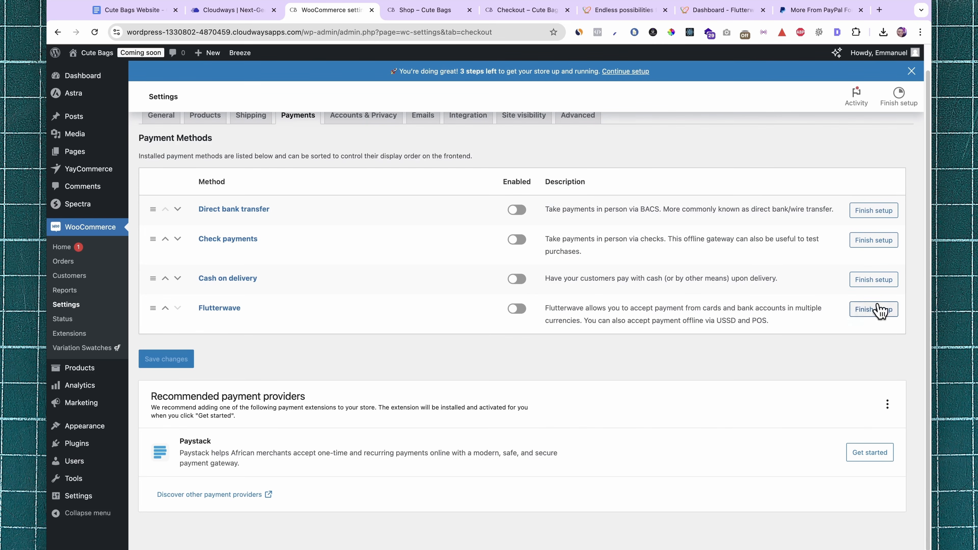
{"action": "left_click", "coordinate": [869, 314]}
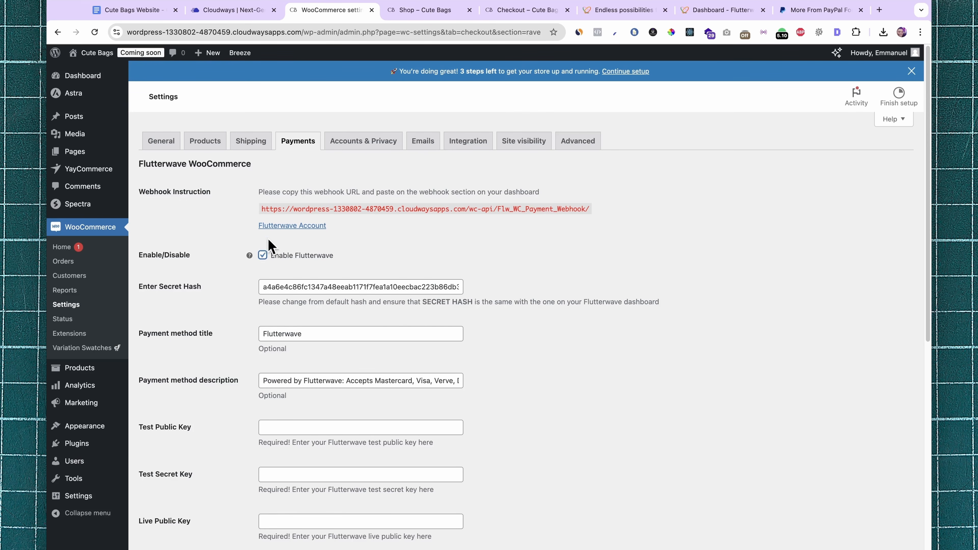
{"action": "scroll", "coordinate": [736, 365], "scroll_direction": "down", "scroll_amount": 5}
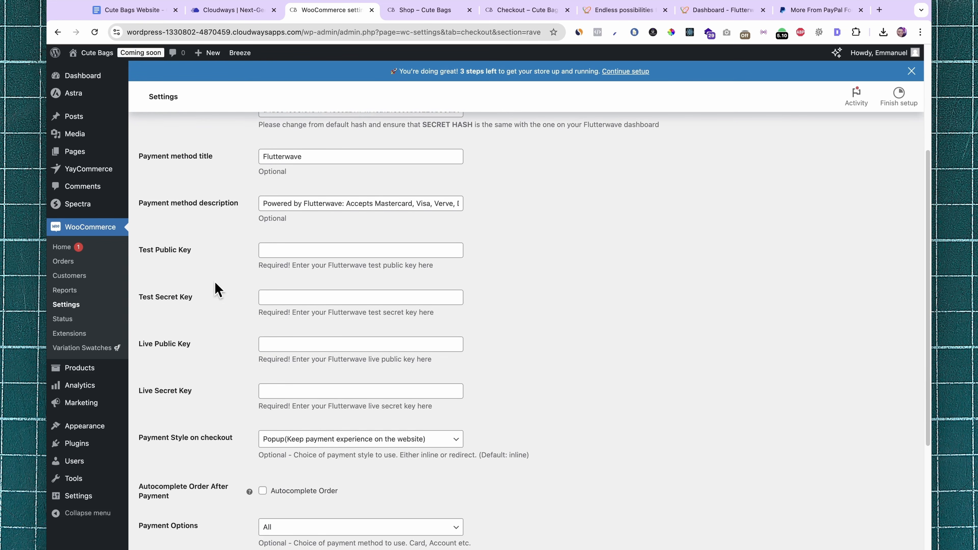
{"action": "scroll", "coordinate": [214, 286], "scroll_direction": "up", "scroll_amount": 5}
{"action": "left_click", "coordinate": [705, 11]}
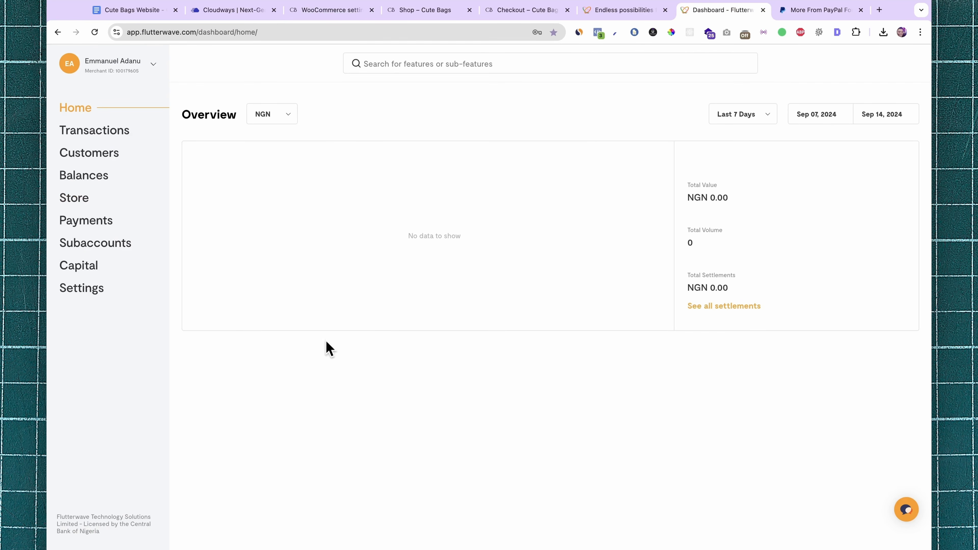
- Generate new live API keys, expiring the current ones Immediately, using the emailed verification code
{"action": "left_click", "coordinate": [83, 292]}
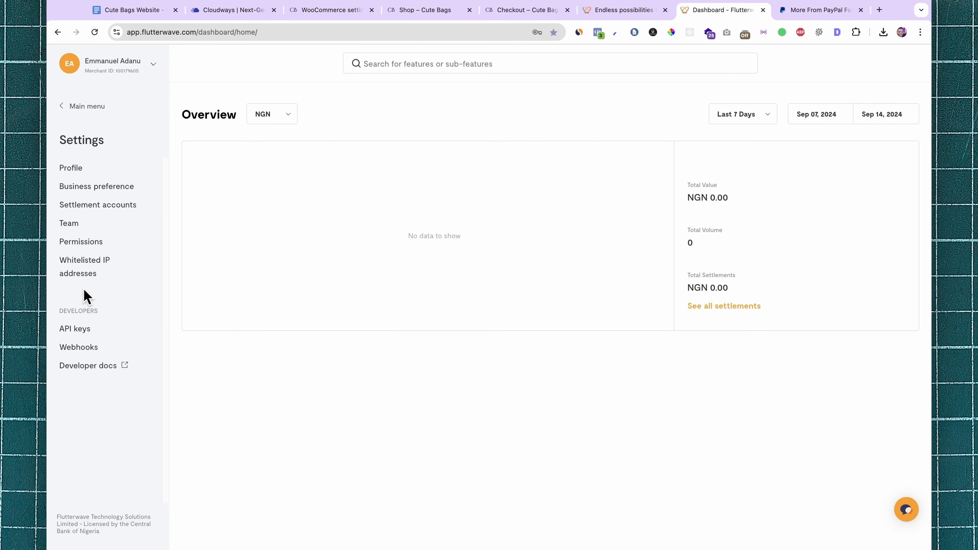
{"action": "left_click", "coordinate": [75, 331]}
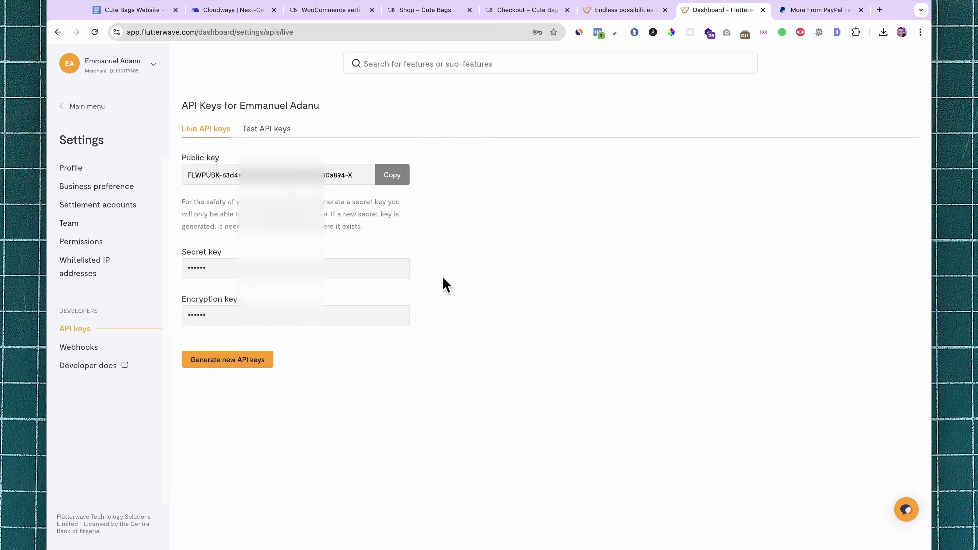
{"action": "left_click", "coordinate": [235, 362]}
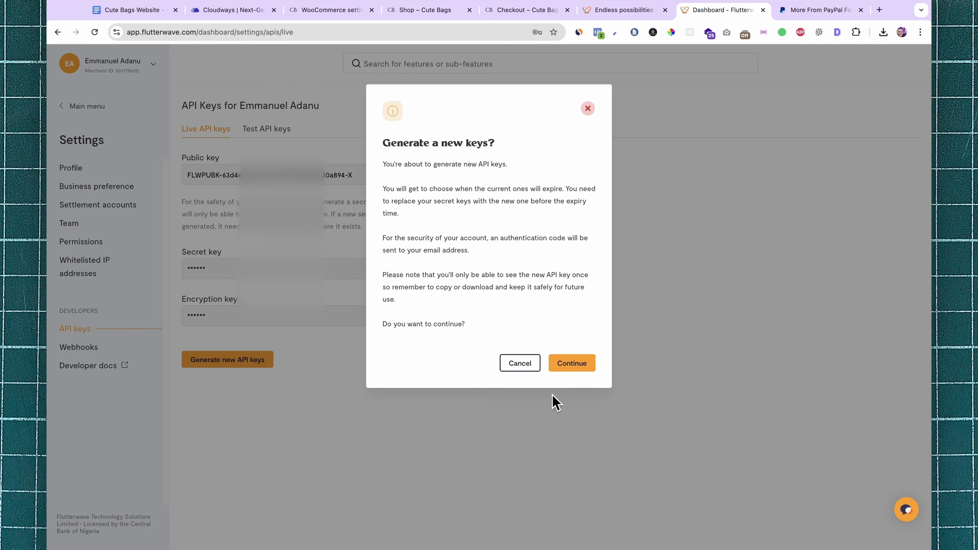
{"action": "left_click", "coordinate": [569, 364]}
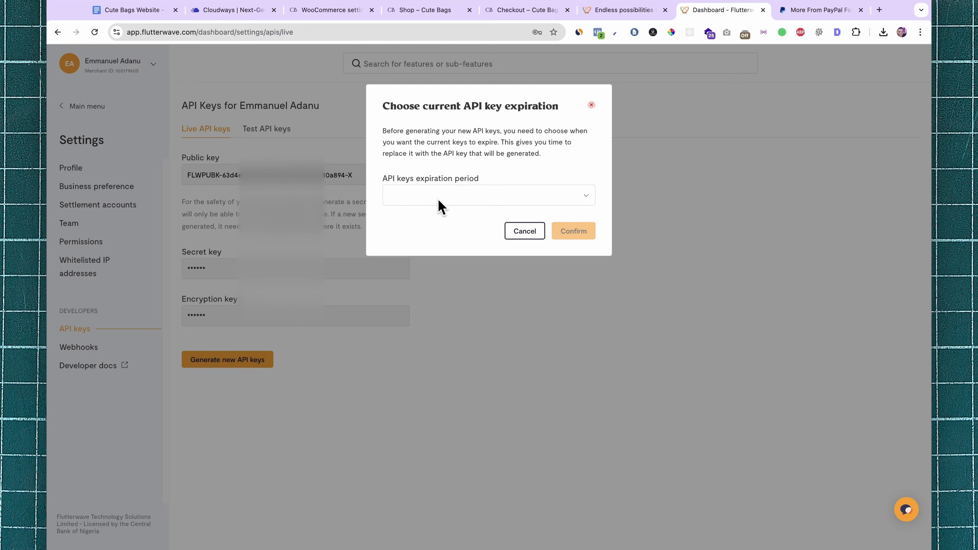
{"action": "left_click", "coordinate": [439, 198]}
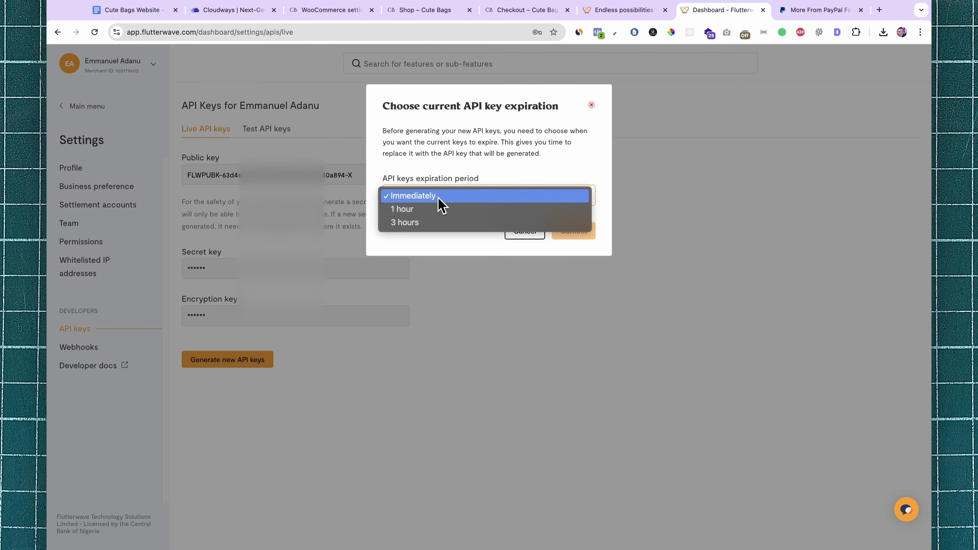
{"action": "left_click", "coordinate": [439, 196]}
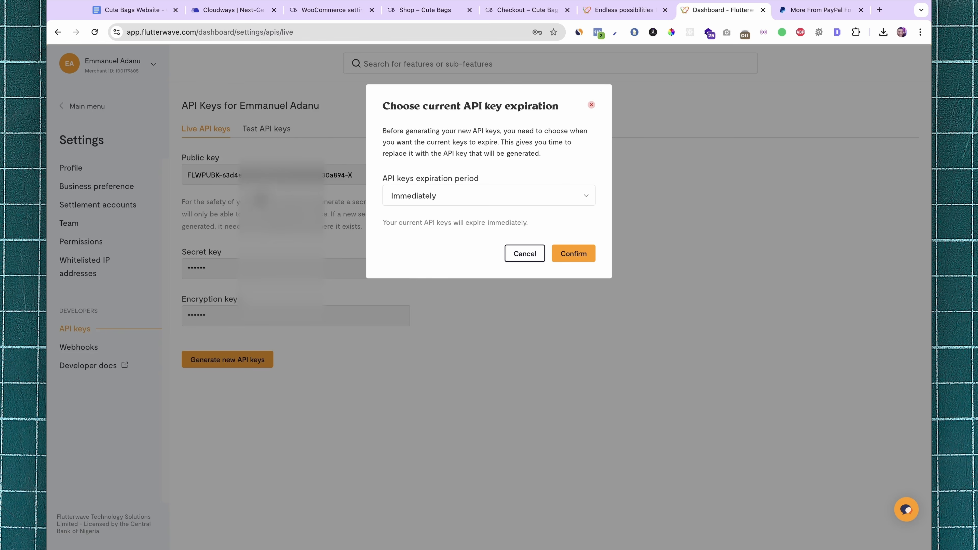
{"action": "left_click", "coordinate": [574, 254]}
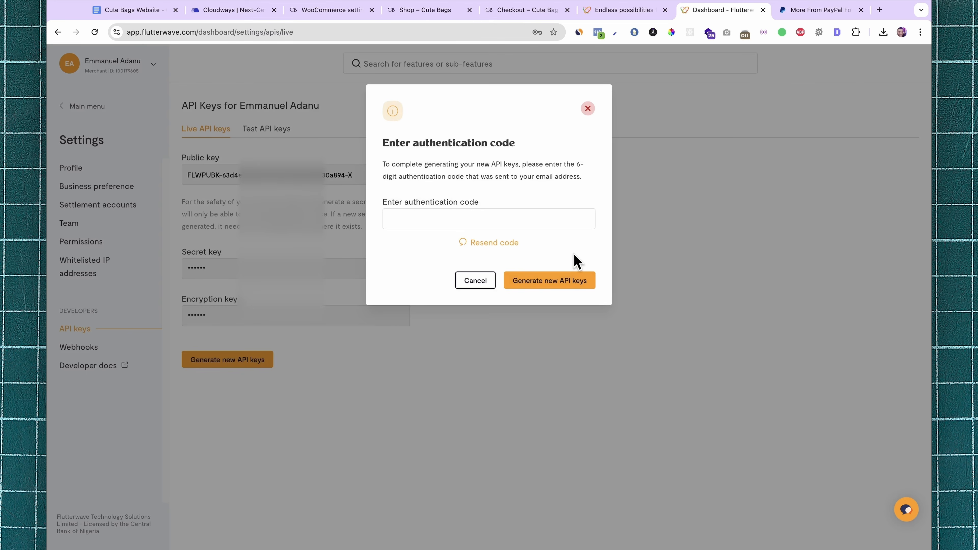
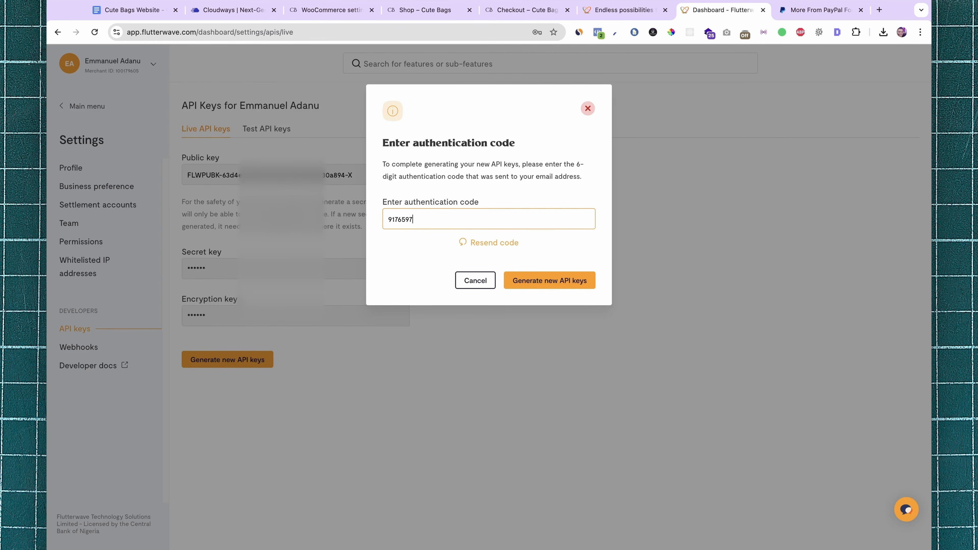
{"action": "left_click", "coordinate": [530, 280]}
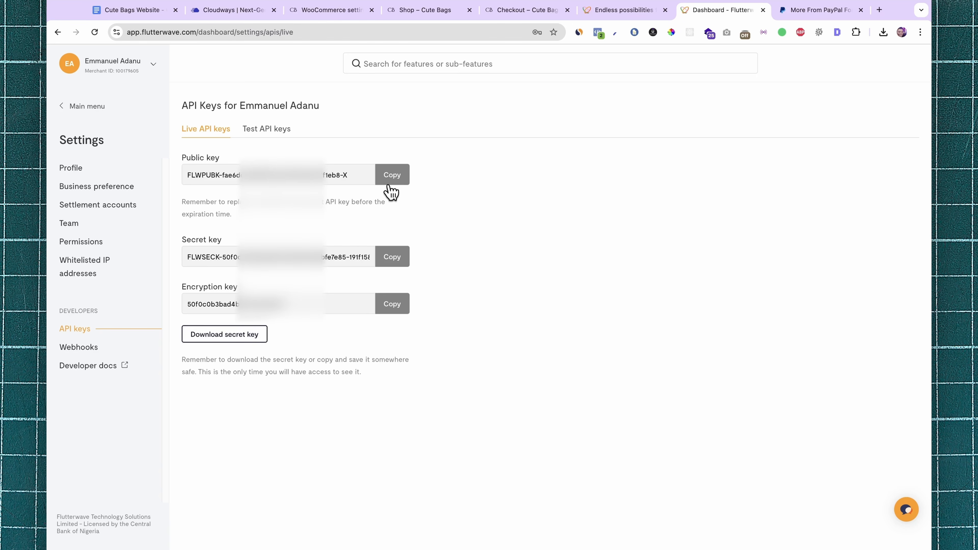
- Copy the live public and secret keys from Flutterwave into the WooCommerce live key fields
{"action": "left_click", "coordinate": [396, 178]}
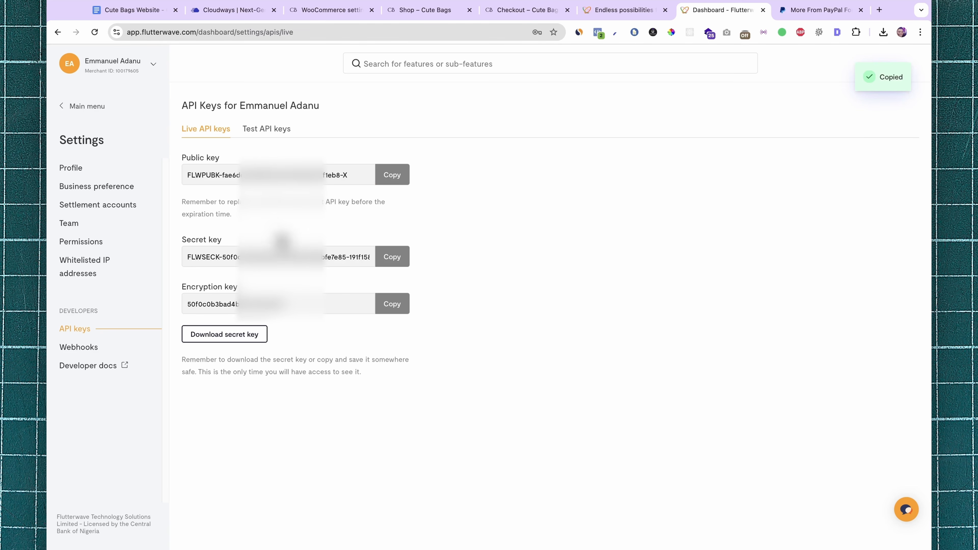
{"action": "left_click", "coordinate": [394, 180]}
{"action": "left_click", "coordinate": [334, 10]}
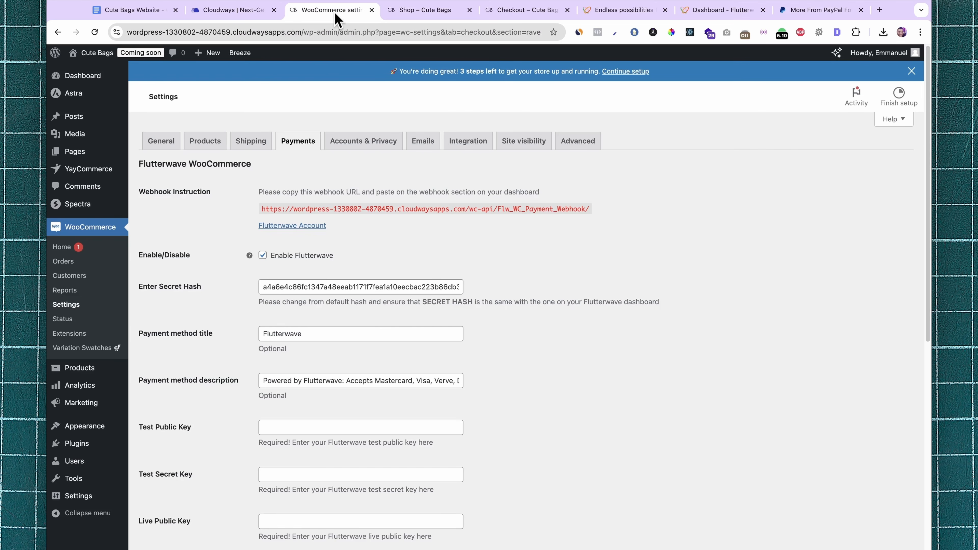
{"action": "scroll", "coordinate": [478, 329], "scroll_direction": "down", "scroll_amount": 5}
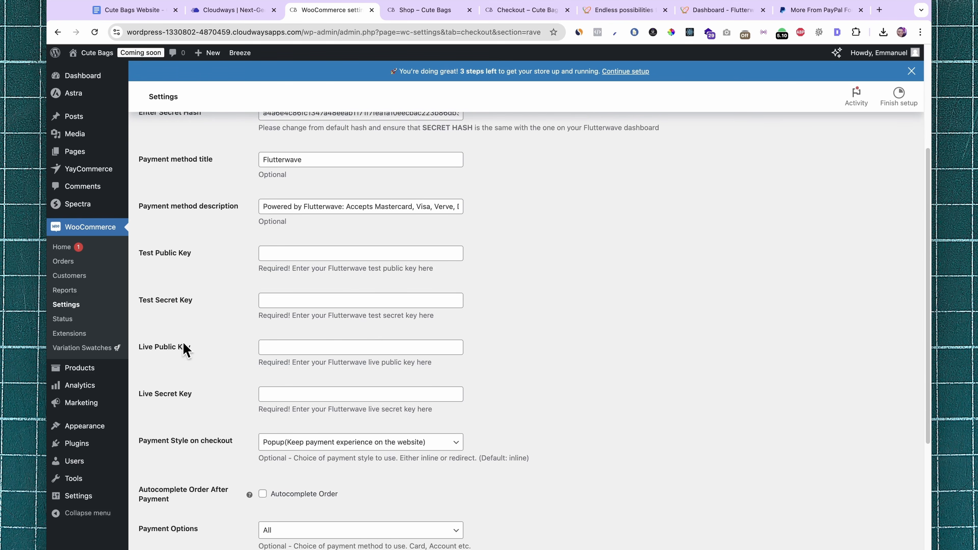
{"action": "left_click", "coordinate": [295, 345]}
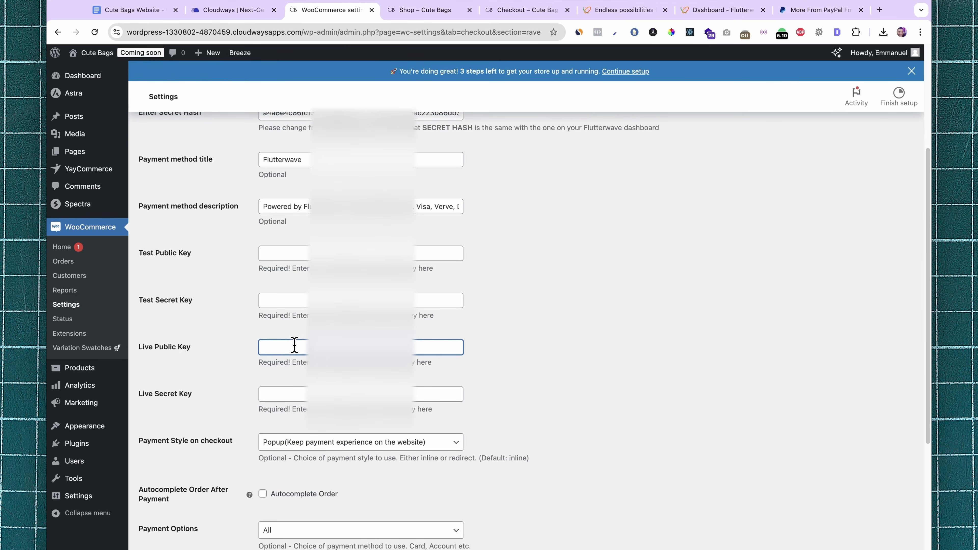
{"action": "key", "text": "super+v"}
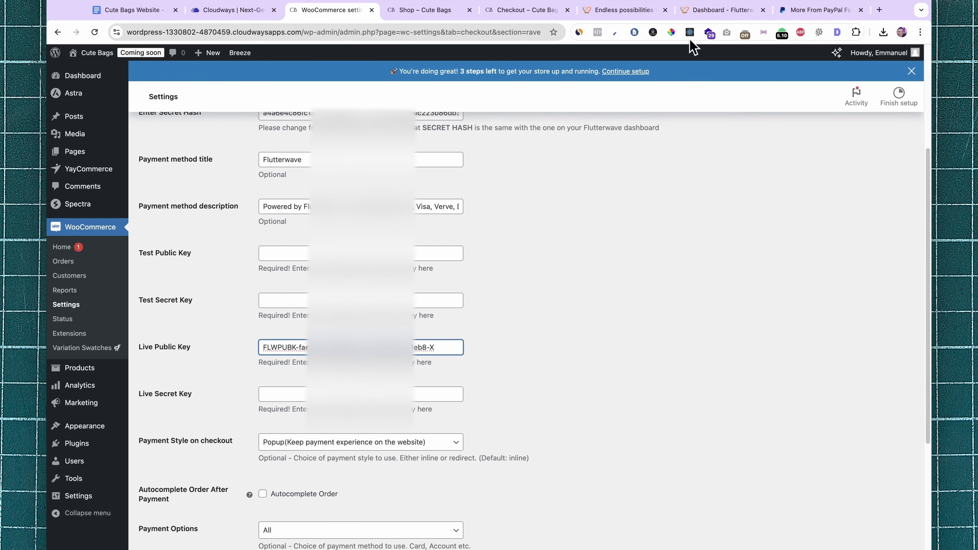
{"action": "left_click", "coordinate": [723, 12]}
{"action": "left_click", "coordinate": [392, 257]}
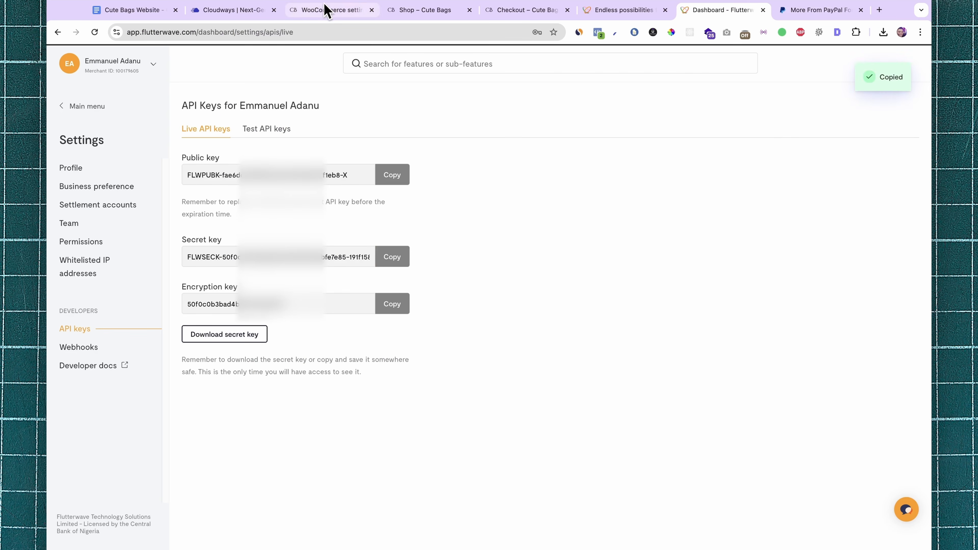
{"action": "left_click", "coordinate": [325, 10]}
{"action": "scroll", "coordinate": [392, 469], "scroll_direction": "down", "scroll_amount": 3}
{"action": "left_click", "coordinate": [280, 281]}
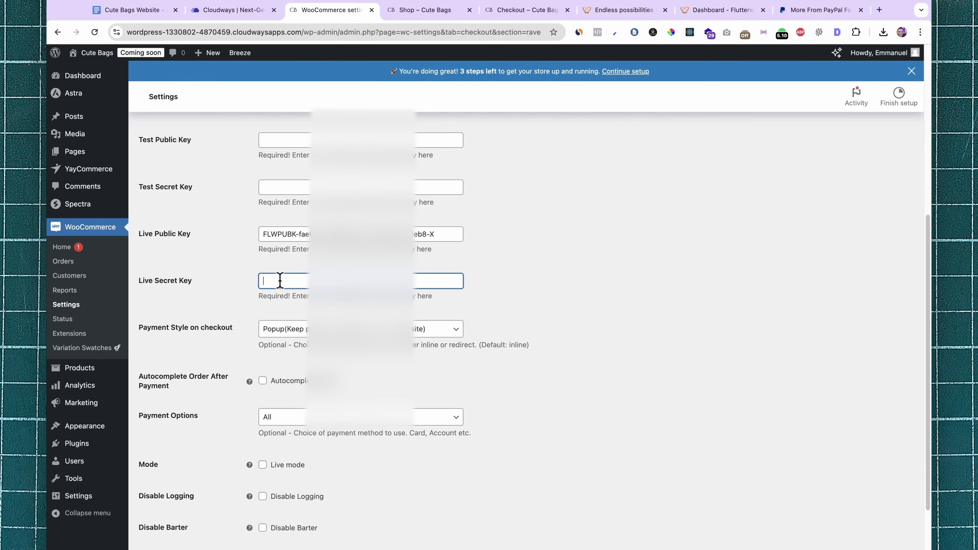
{"action": "scroll", "coordinate": [483, 317], "scroll_direction": "up", "scroll_amount": 3}
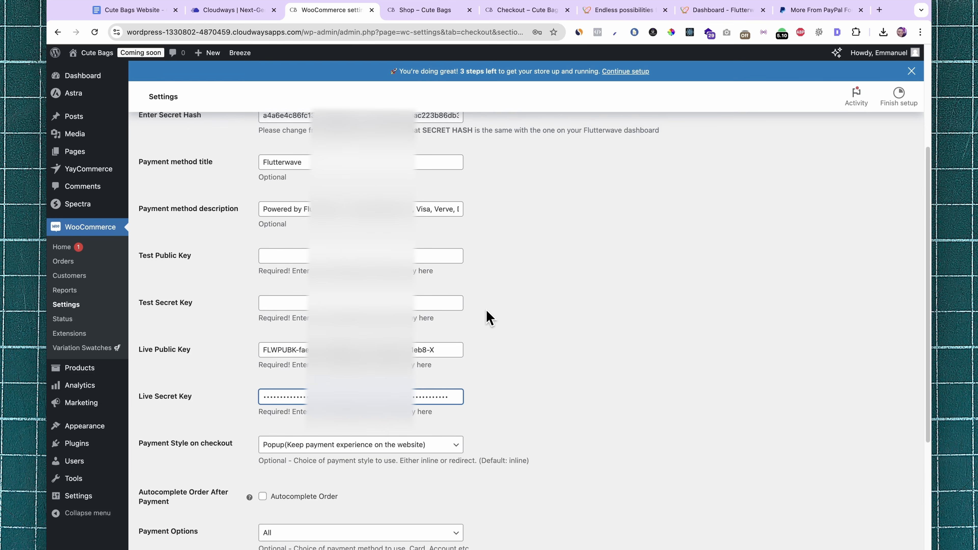
{"action": "scroll", "coordinate": [302, 274], "scroll_direction": "up", "scroll_amount": 1}
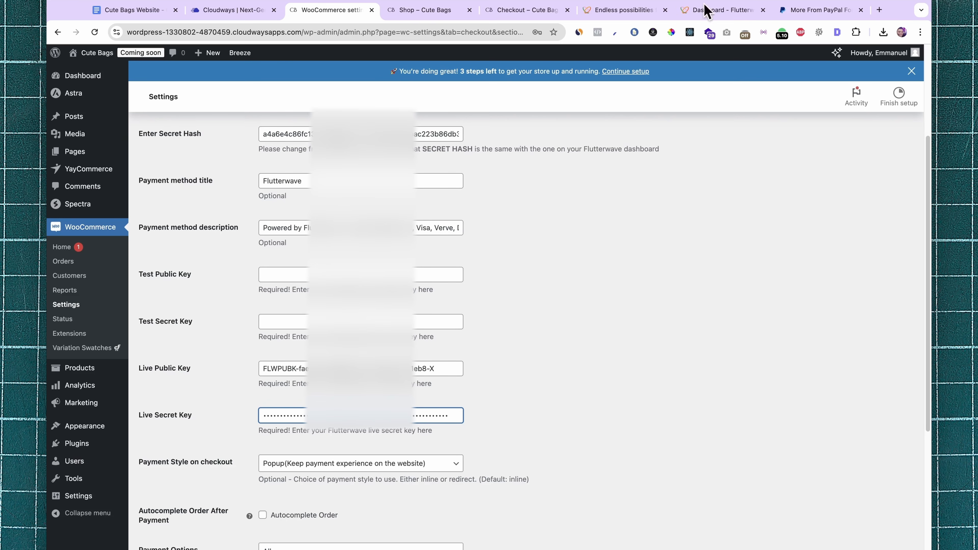
- Paste Flutterwave's test public and secret keys into WooCommerce, then select the webhook URL
{"action": "left_click", "coordinate": [707, 10]}
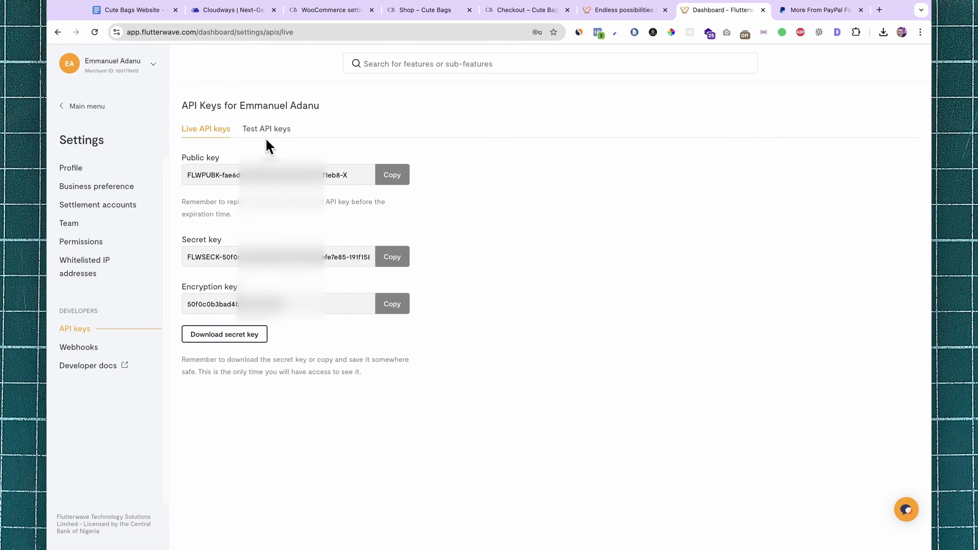
{"action": "left_click", "coordinate": [265, 130]}
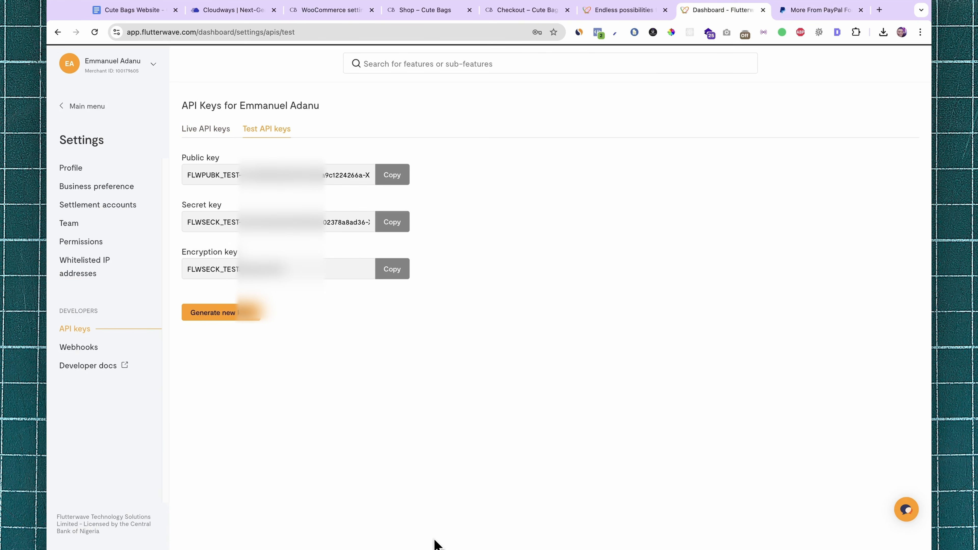
{"action": "left_click", "coordinate": [390, 178]}
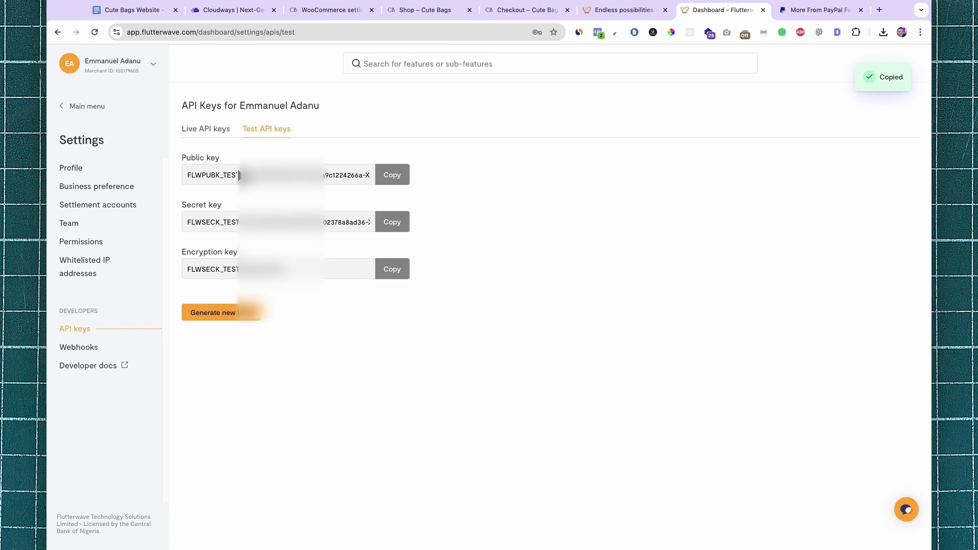
{"action": "left_click", "coordinate": [341, 10]}
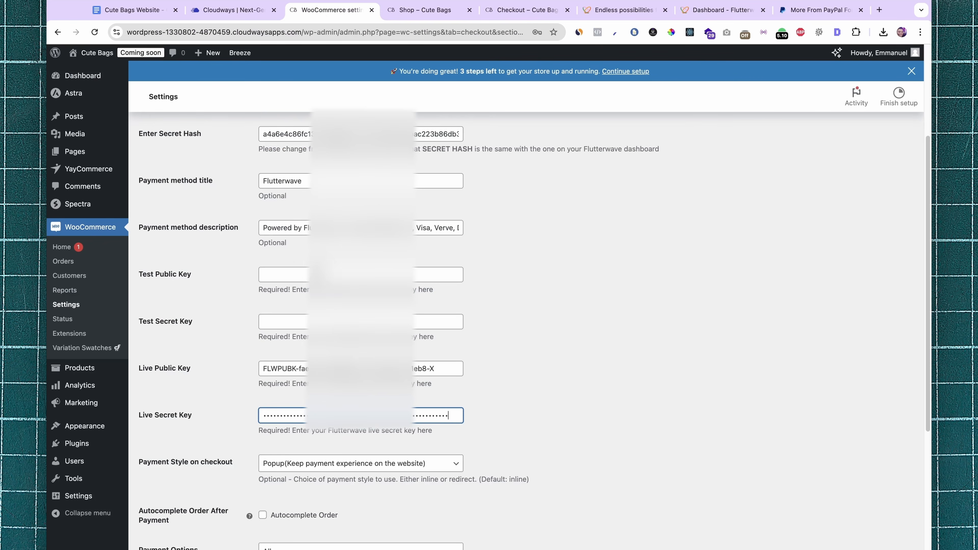
{"action": "left_click", "coordinate": [265, 277]}
{"action": "key", "text": "ctrl+v"}
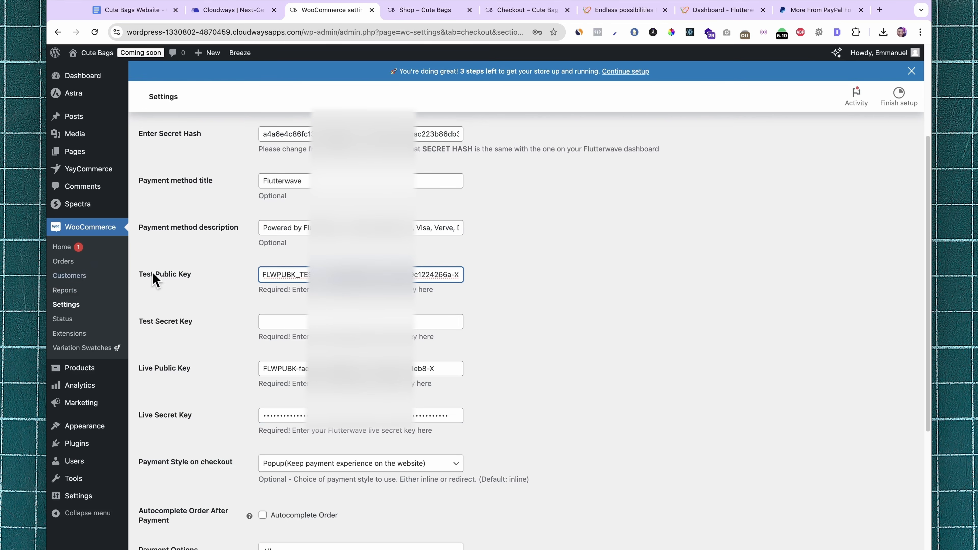
{"action": "left_click", "coordinate": [735, 15]}
{"action": "left_click", "coordinate": [393, 224]}
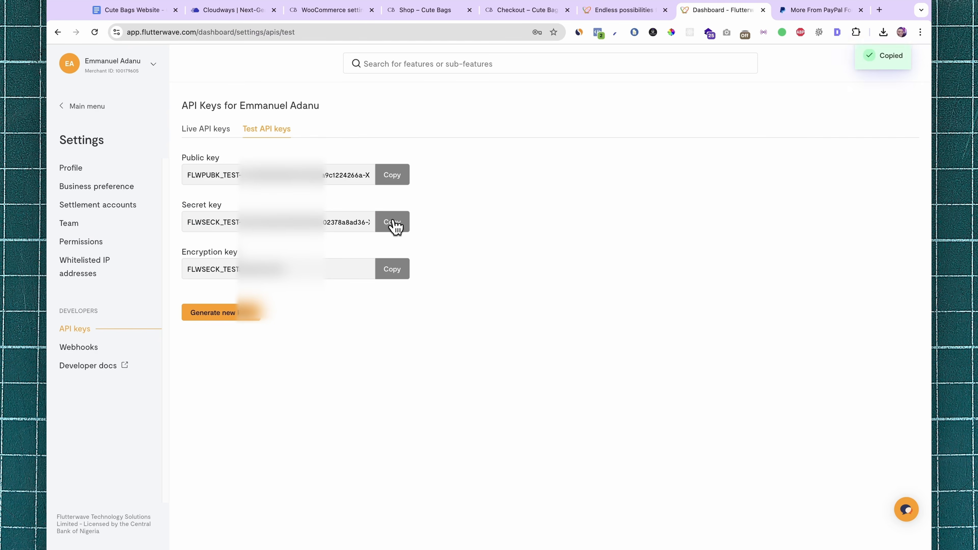
{"action": "left_click", "coordinate": [313, 12]}
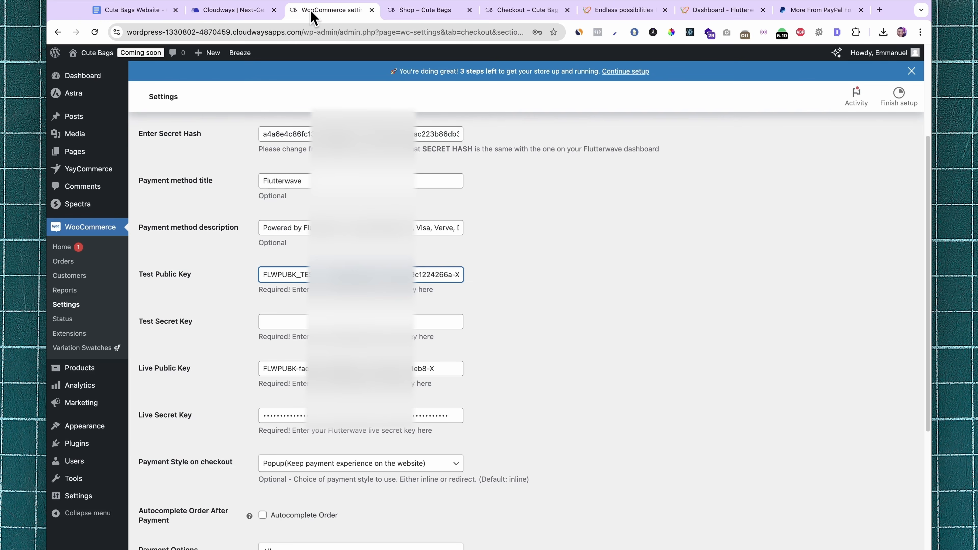
{"action": "left_click", "coordinate": [263, 321]}
{"action": "key", "text": "ctrl+v"}
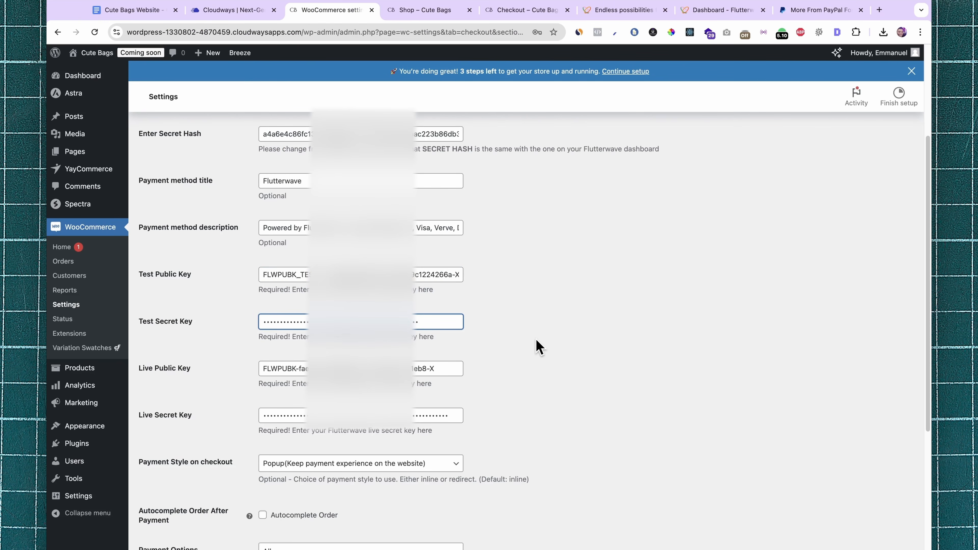
{"action": "scroll", "coordinate": [538, 346], "scroll_direction": "up", "scroll_amount": 5}
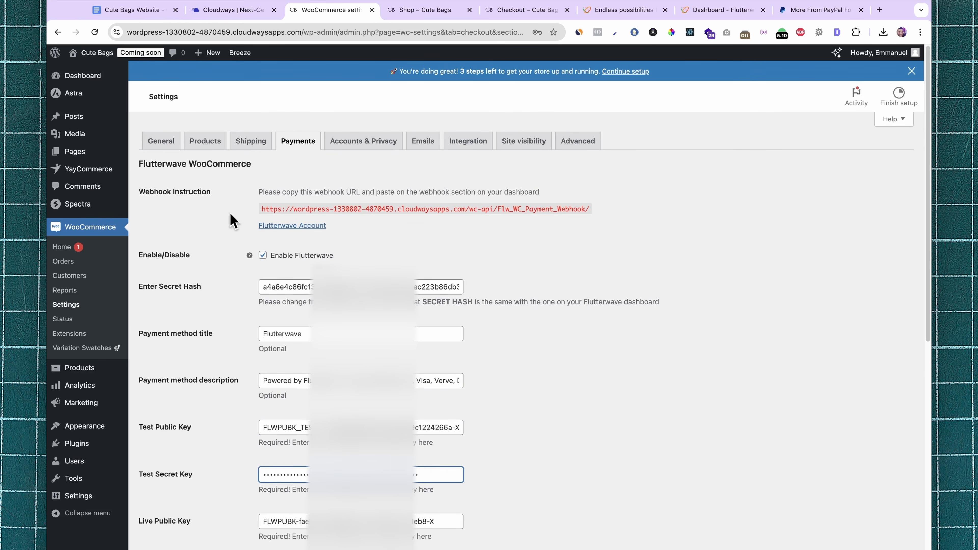
{"action": "triple_click", "coordinate": [329, 208]}
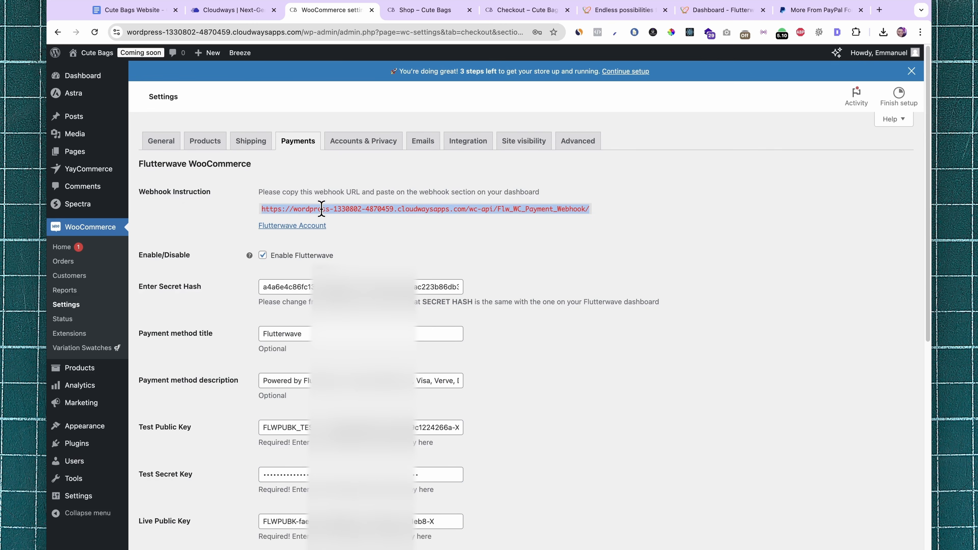
- Replace Flutterwave's live webhook URL with the store's webhook address
{"action": "left_click", "coordinate": [712, 13]}
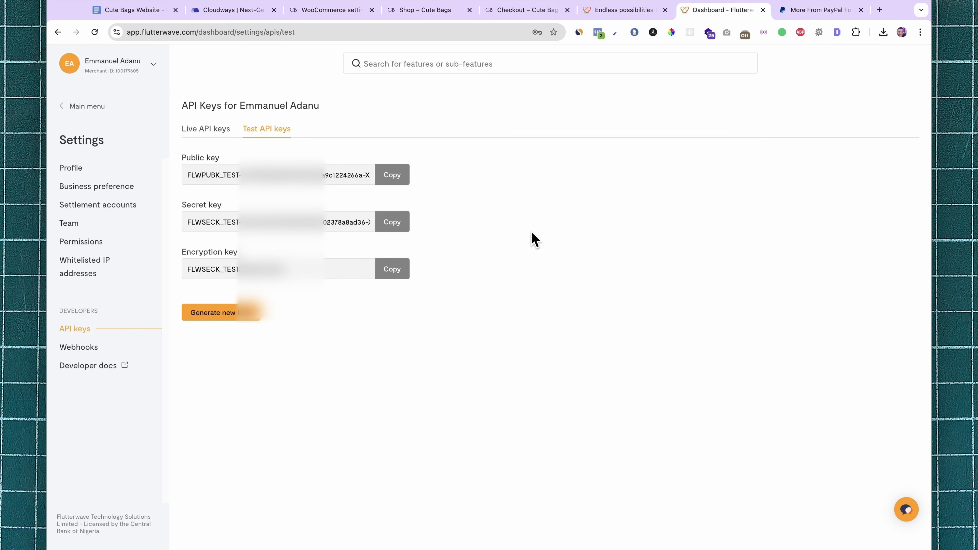
{"action": "left_click", "coordinate": [79, 349]}
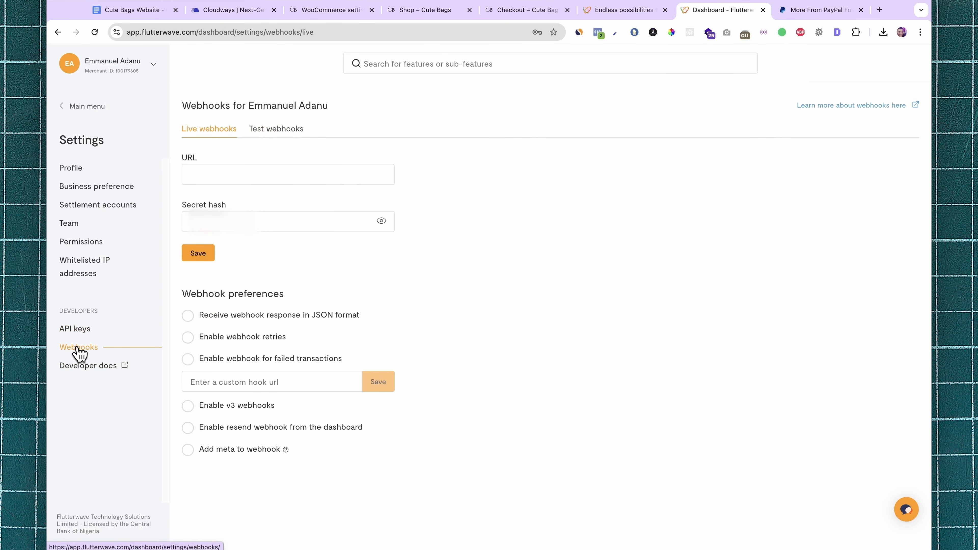
{"action": "triple_click", "coordinate": [238, 178]}
{"action": "key", "text": "BackSpace"}
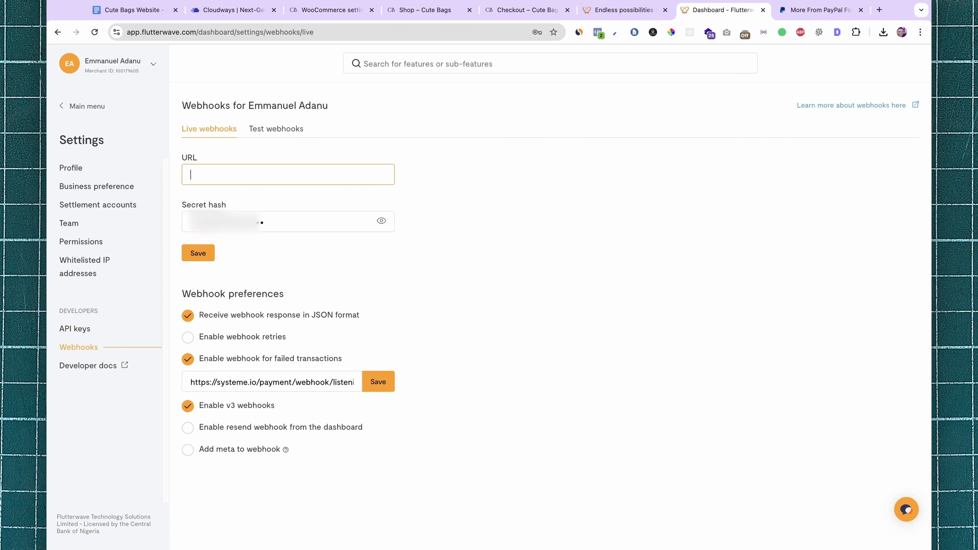
{"action": "key", "text": "ctrl+v"}
- Copy Flutterwave's webhook secret hash into WooCommerce's Enter Secret Hash field
{"action": "left_click", "coordinate": [382, 221]}
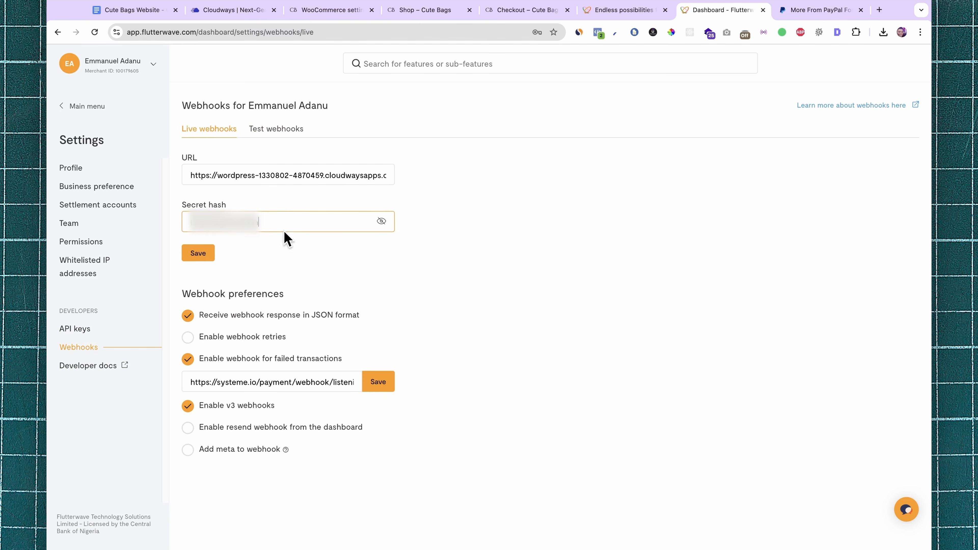
{"action": "triple_click", "coordinate": [277, 224]}
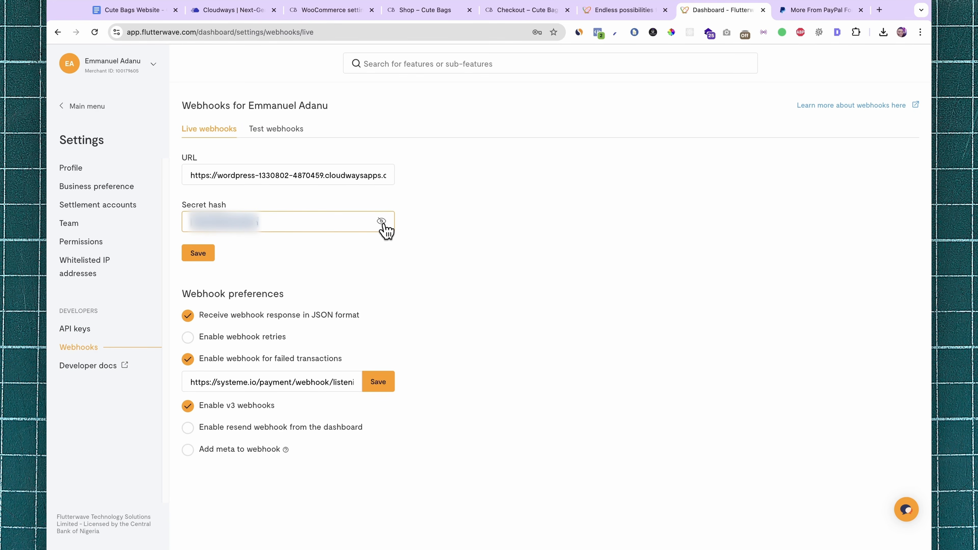
{"action": "left_click", "coordinate": [333, 12]}
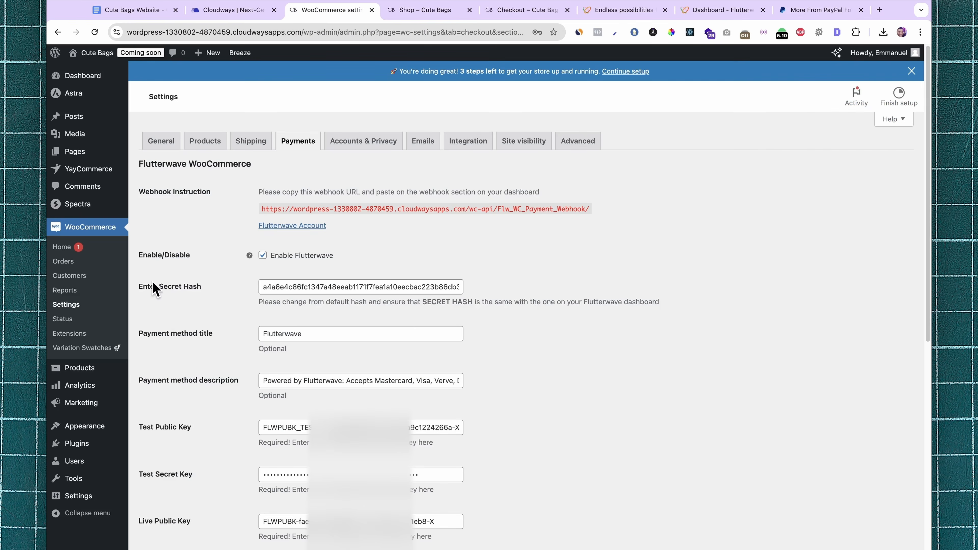
{"action": "left_click", "coordinate": [280, 285]}
{"action": "double_click", "coordinate": [280, 285]}
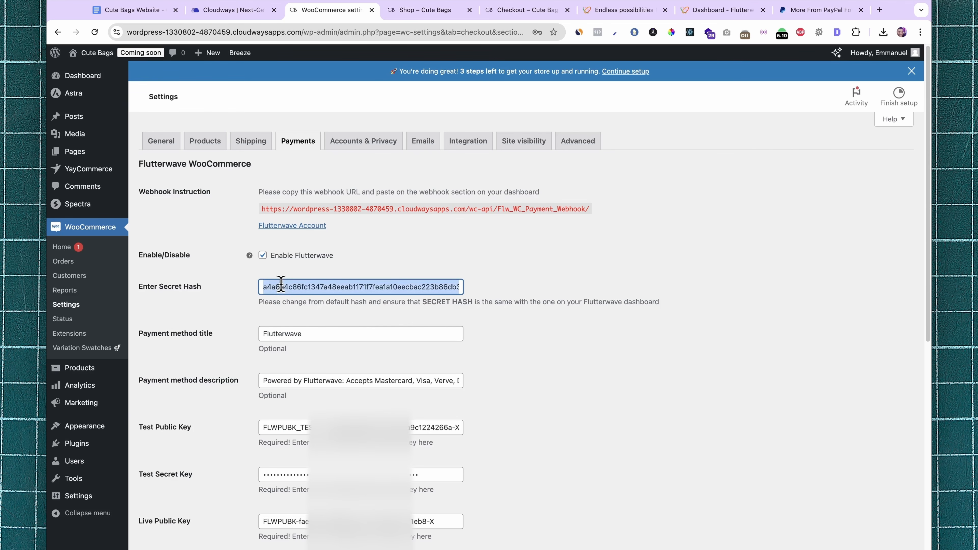
{"action": "key", "text": "BackSpace"}
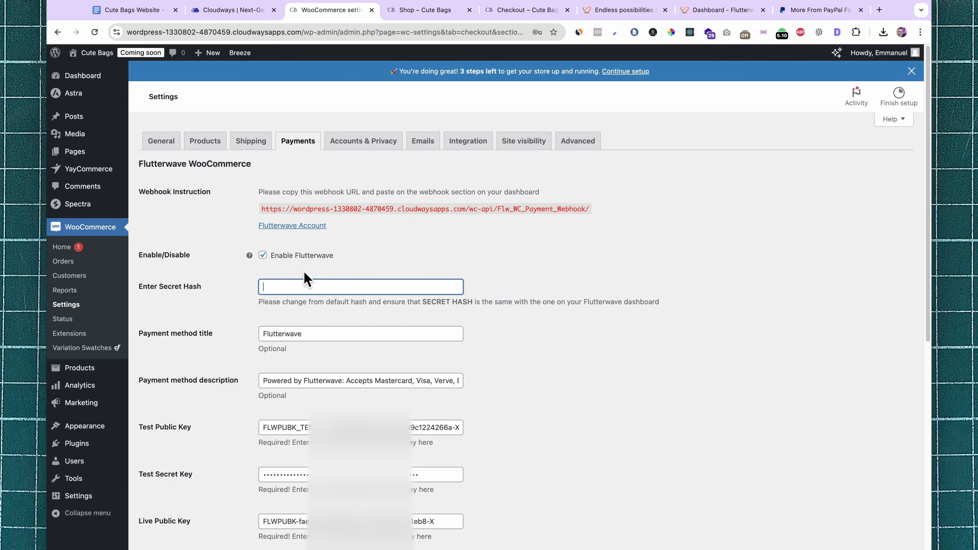
{"action": "key", "text": "super+v"}
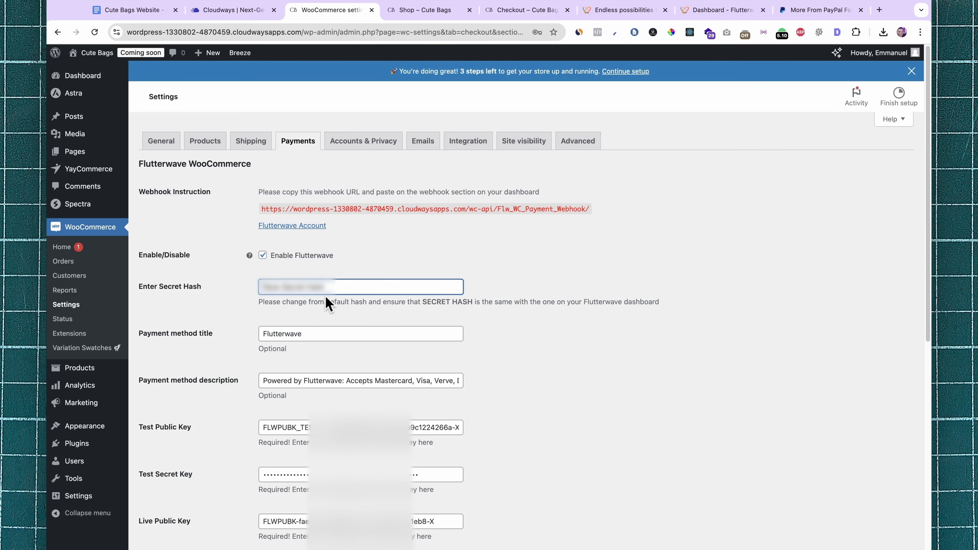
{"action": "scroll", "coordinate": [530, 408], "scroll_direction": "down", "scroll_amount": 3}
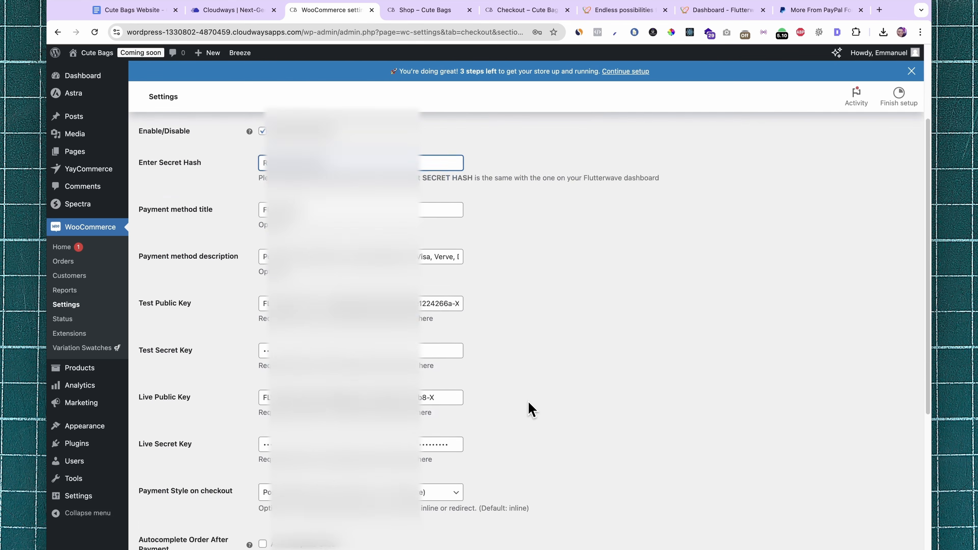
- Keep the Popup payment style and All payment options for the Flutterwave gateway
{"action": "scroll", "coordinate": [532, 409], "scroll_direction": "down", "scroll_amount": 6}
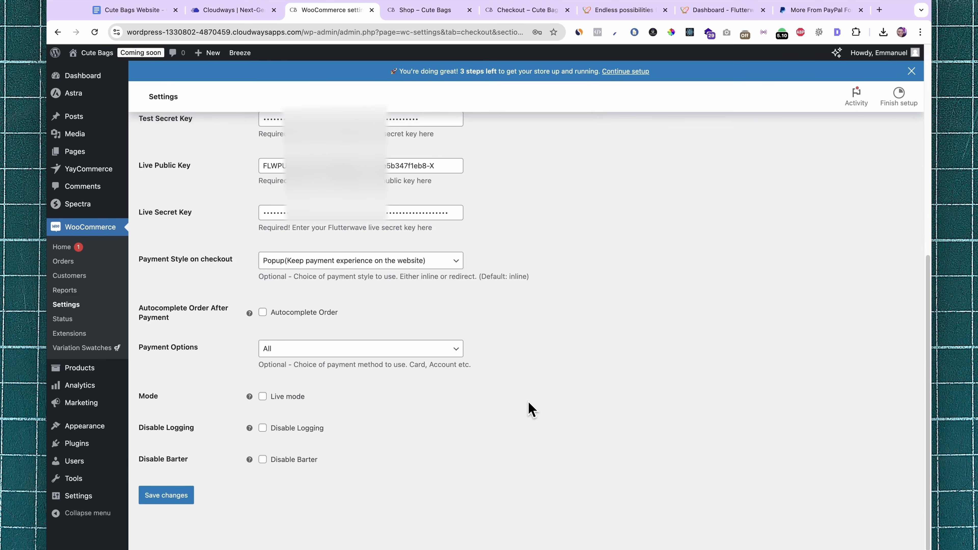
{"action": "left_click", "coordinate": [304, 264]}
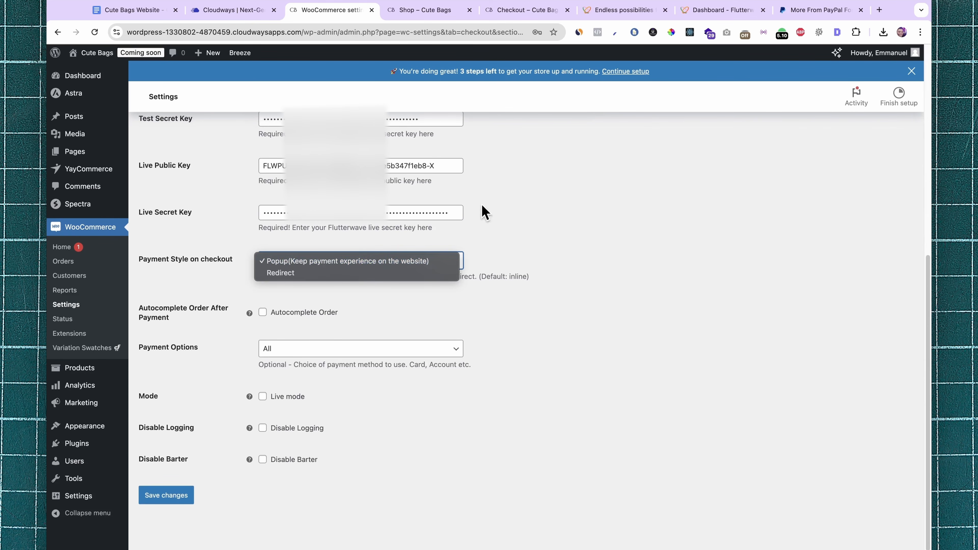
{"action": "left_click", "coordinate": [299, 262]}
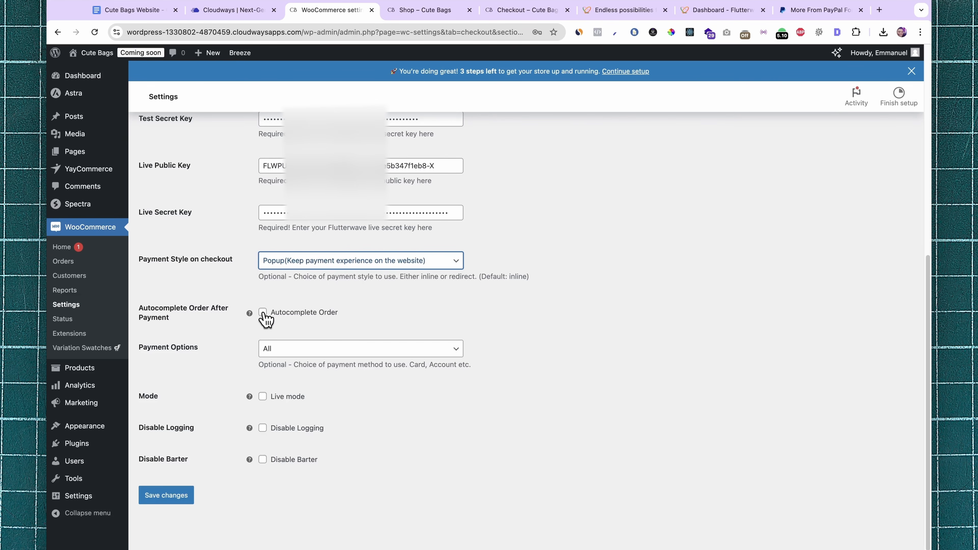
{"action": "left_click", "coordinate": [311, 352]}
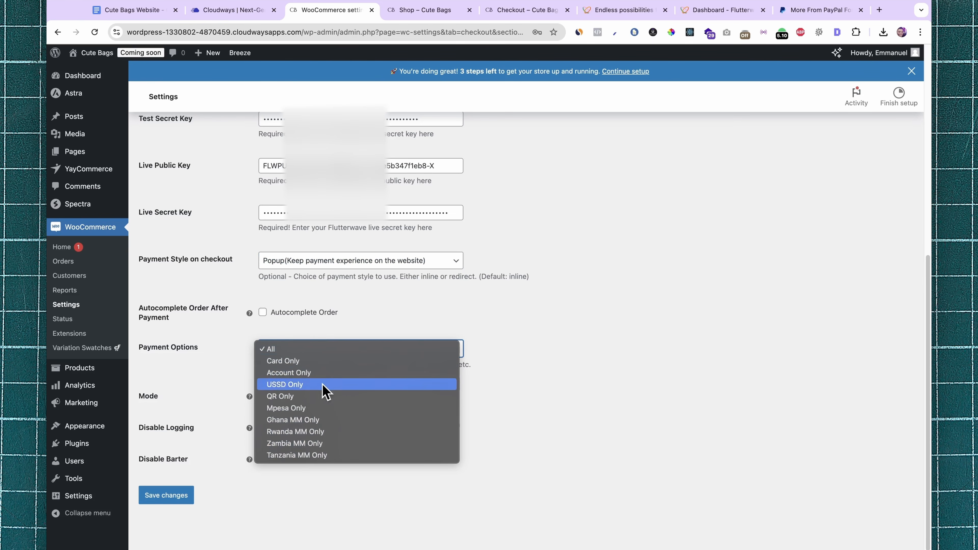
{"action": "left_click", "coordinate": [551, 307]}
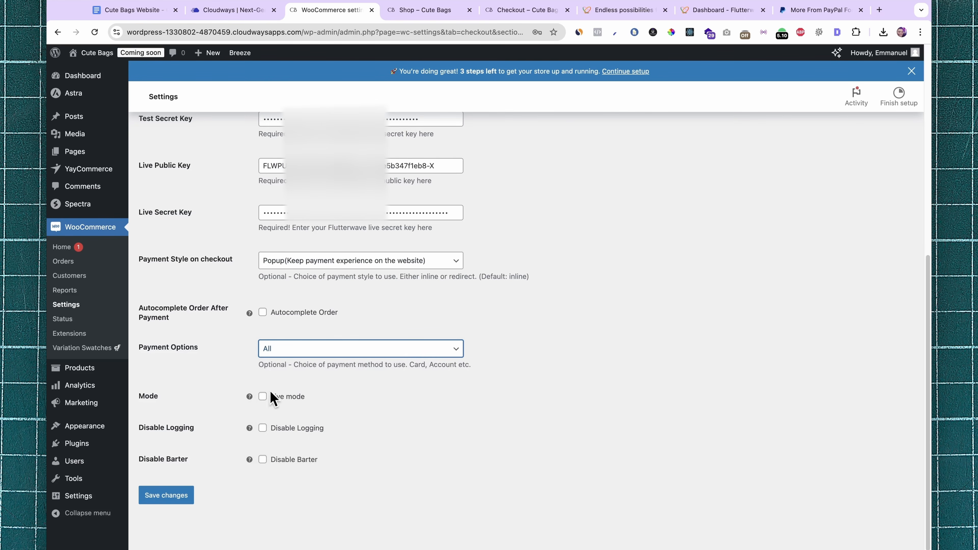
- Leave Live mode unticked, save the gateway settings, and return to the checkout page
{"action": "left_click", "coordinate": [263, 396]}
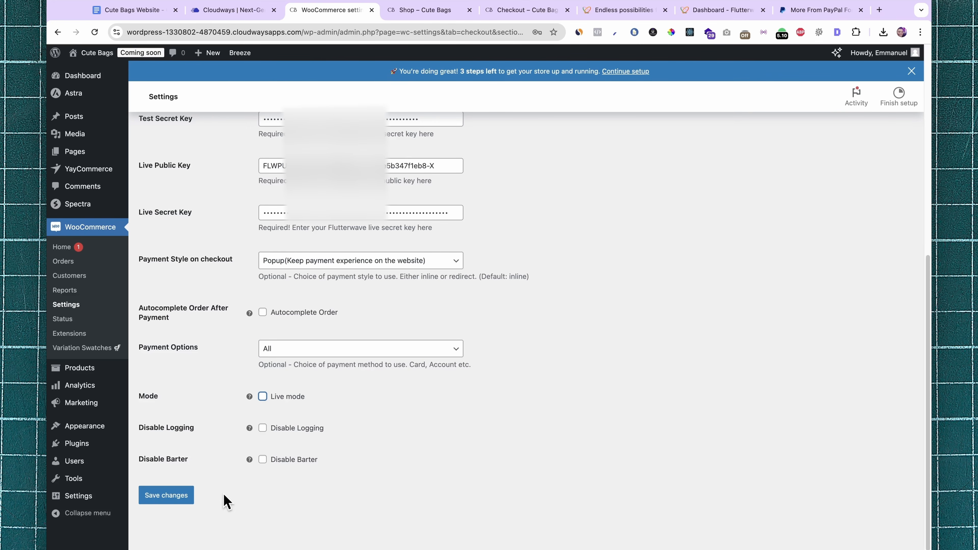
{"action": "left_click", "coordinate": [173, 504]}
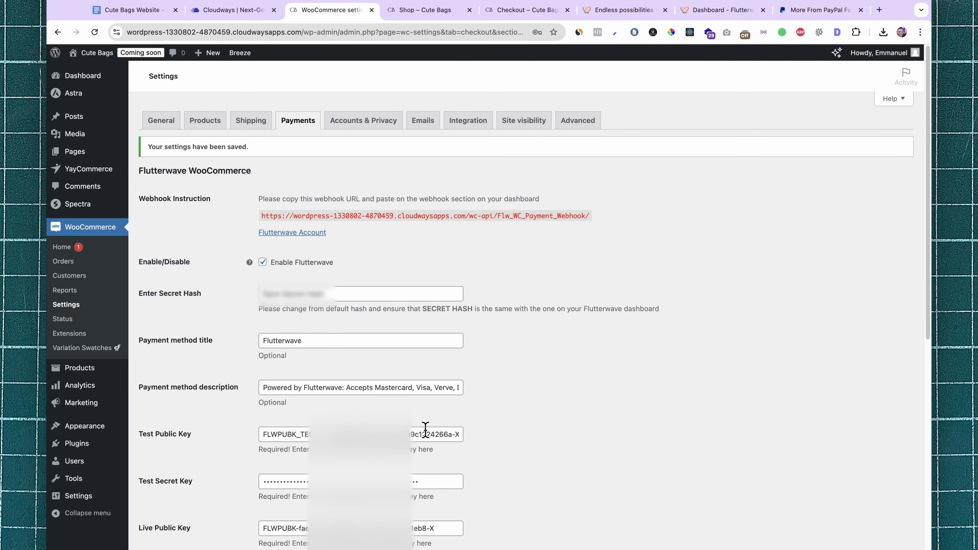
{"action": "left_click", "coordinate": [529, 11]}
{"action": "scroll", "coordinate": [496, 222], "scroll_direction": "up", "scroll_amount": 6}
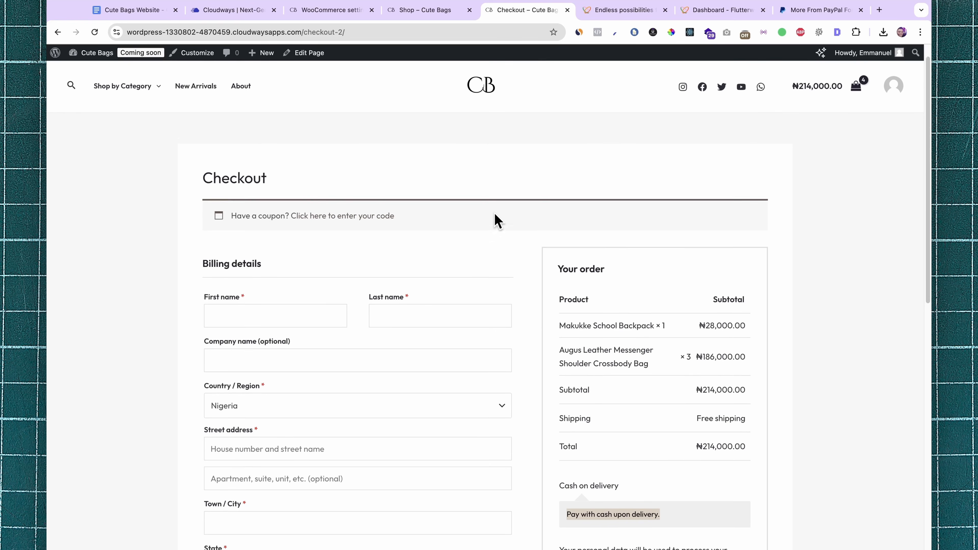
- Reload checkout and place the Cute Bags order to reach the NGN 214,000 Flutterwave payment
{"action": "left_click", "coordinate": [95, 33]}
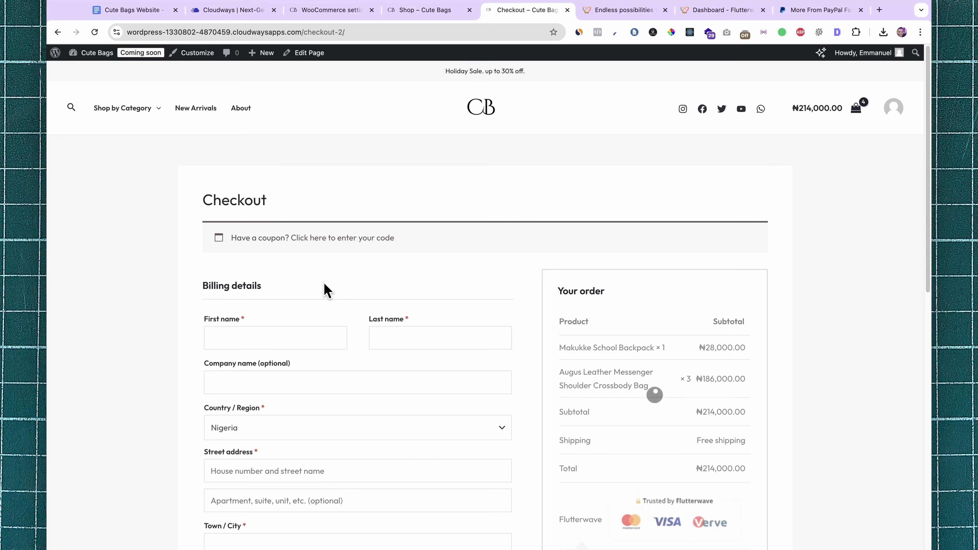
{"action": "scroll", "coordinate": [772, 381], "scroll_direction": "down", "scroll_amount": 3}
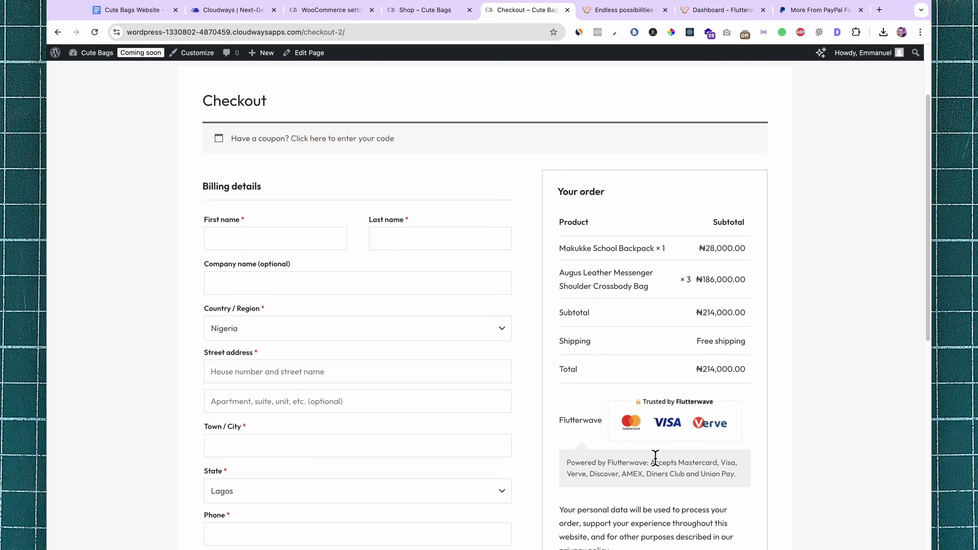
{"action": "scroll", "coordinate": [654, 457], "scroll_direction": "down", "scroll_amount": 2}
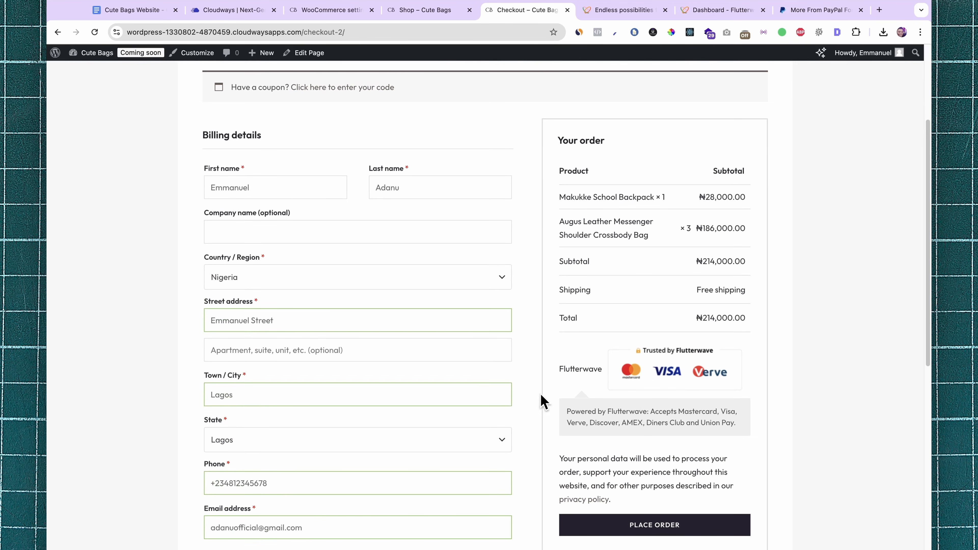
{"action": "left_click", "coordinate": [655, 525]}
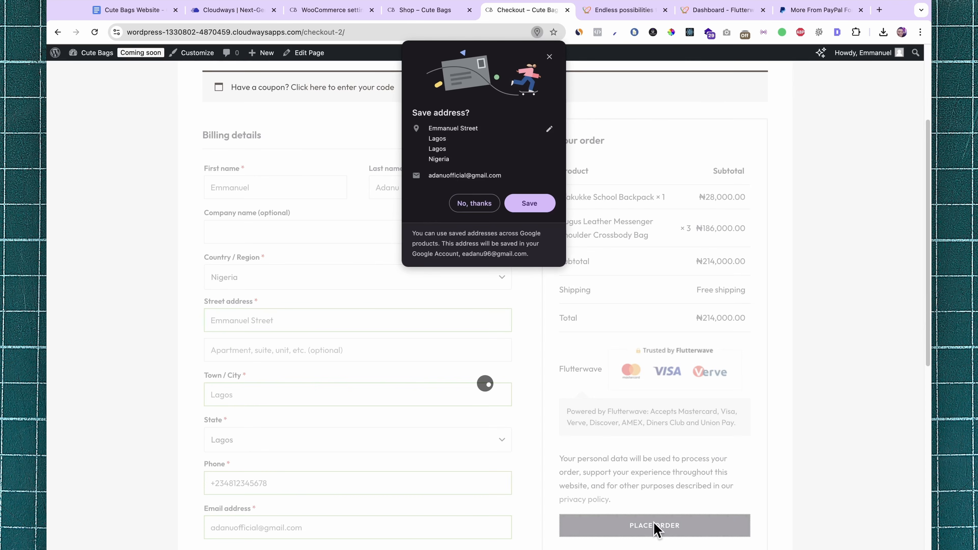
{"action": "left_click", "coordinate": [552, 66]}
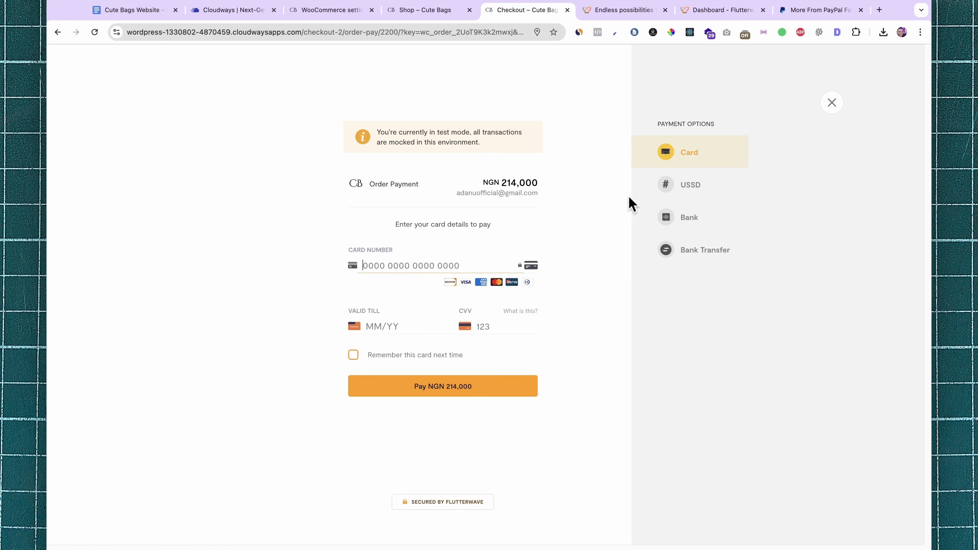
- Preview the USSD, Bank and Bank Transfer payment options, then return to Card payment
{"action": "left_click", "coordinate": [691, 186]}
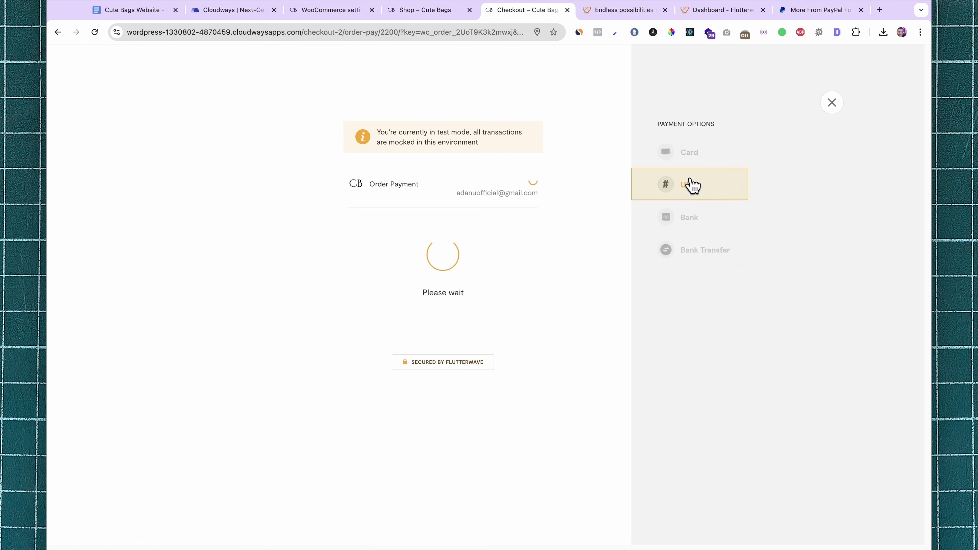
{"action": "left_click", "coordinate": [692, 224]}
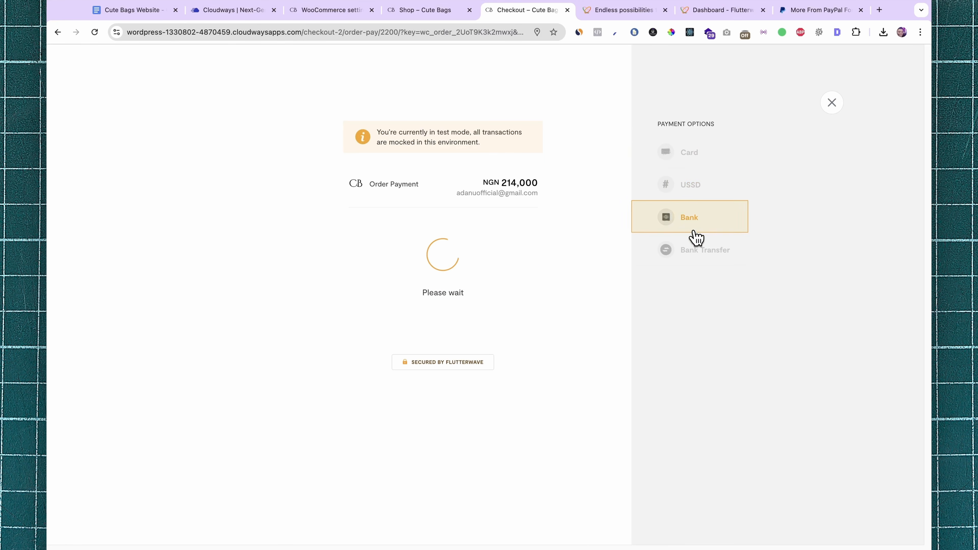
{"action": "left_click", "coordinate": [705, 257]}
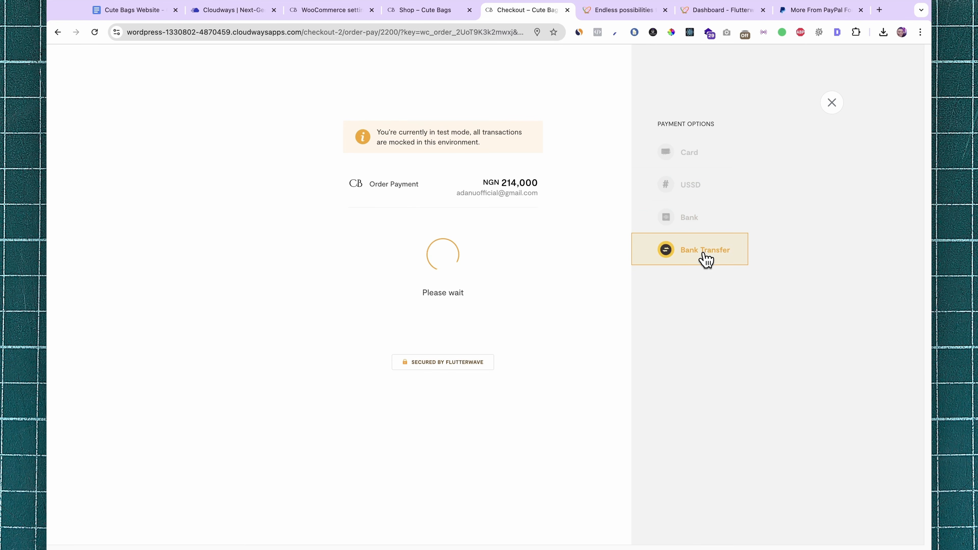
{"action": "left_click", "coordinate": [690, 162]}
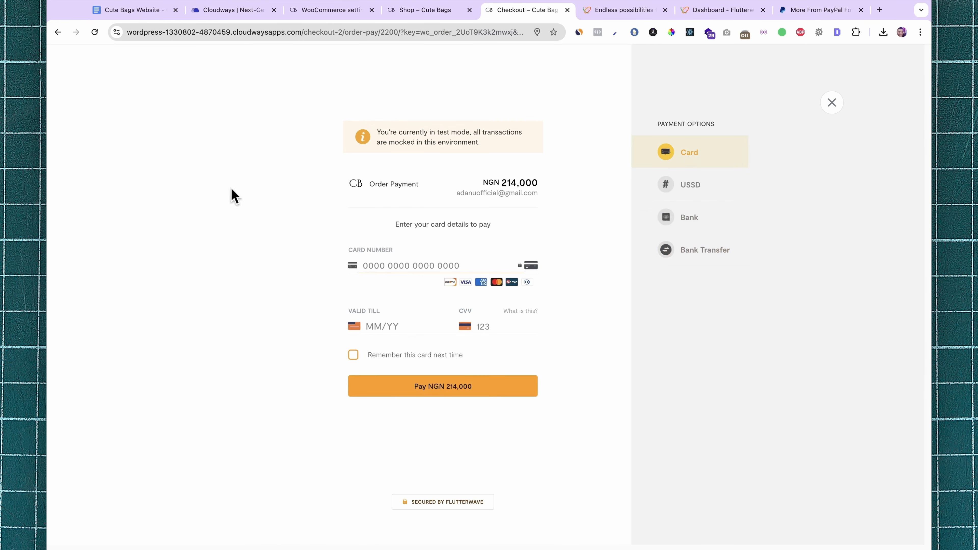
{"action": "left_click_drag", "start_coordinate": [378, 131], "coordinate": [484, 151]}
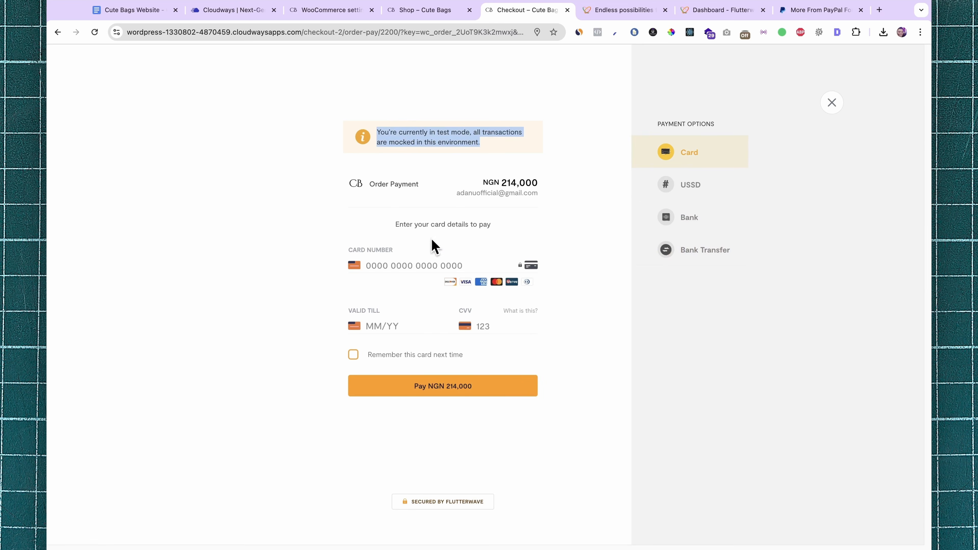
{"action": "left_click", "coordinate": [723, 14]}
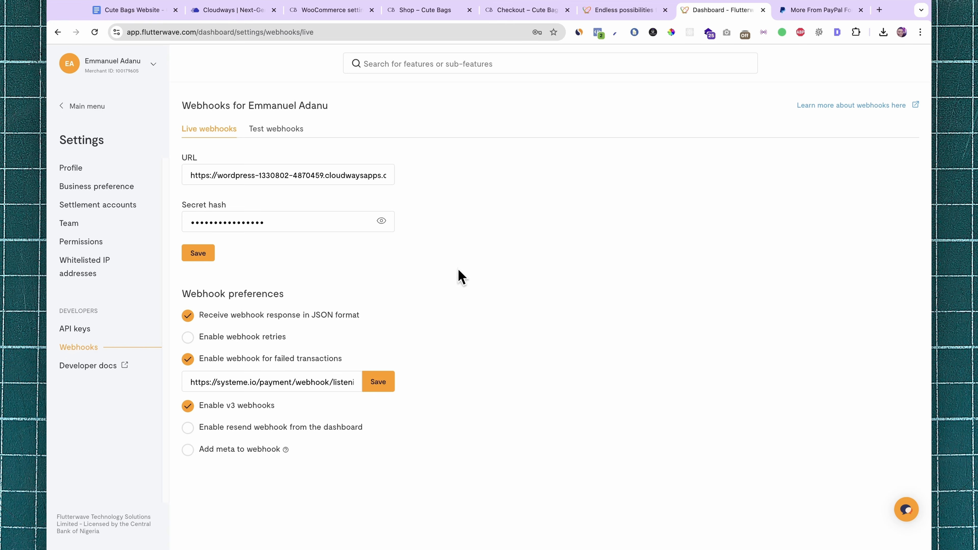
- Flip the Flutterwave account toggle from Live to Test mode and return to the card form
{"action": "left_click", "coordinate": [102, 68]}
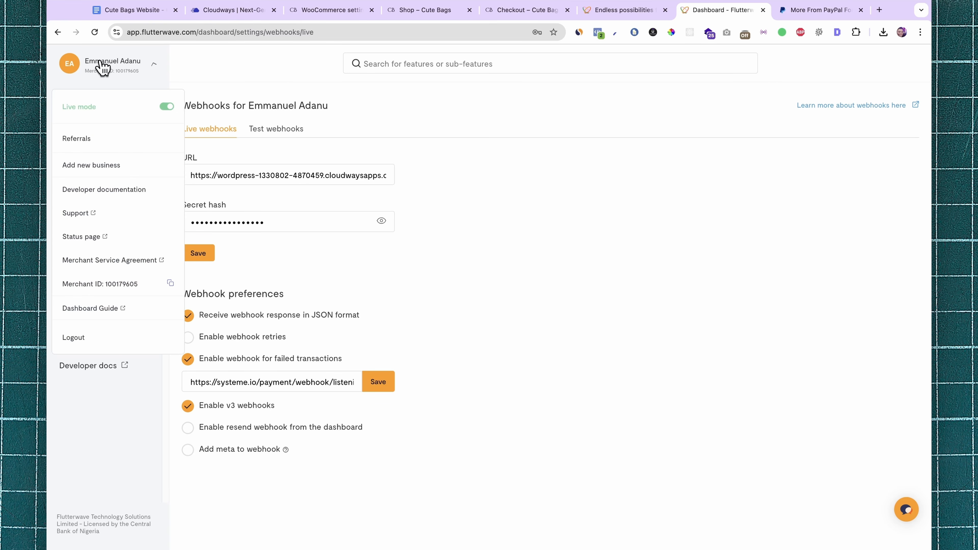
{"action": "left_click", "coordinate": [166, 108]}
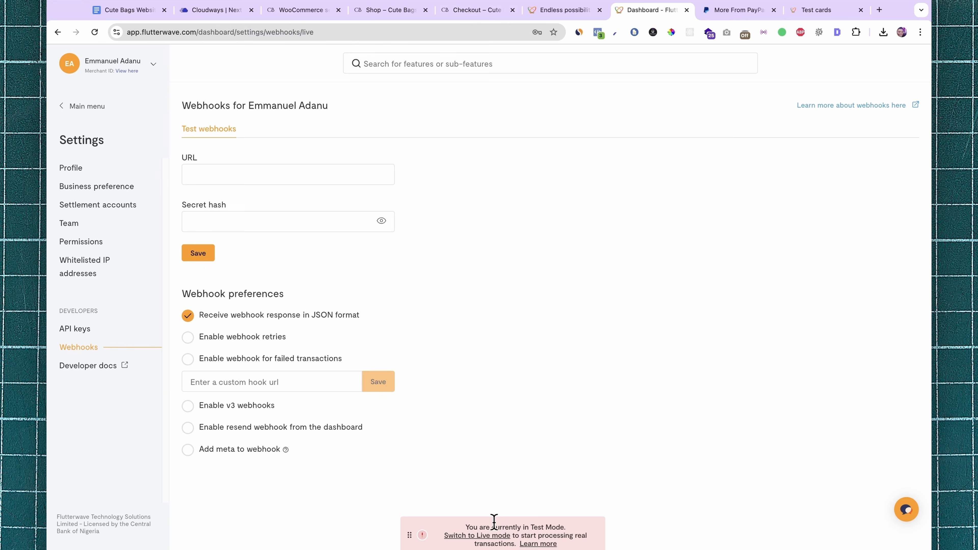
{"action": "left_click", "coordinate": [469, 10]}
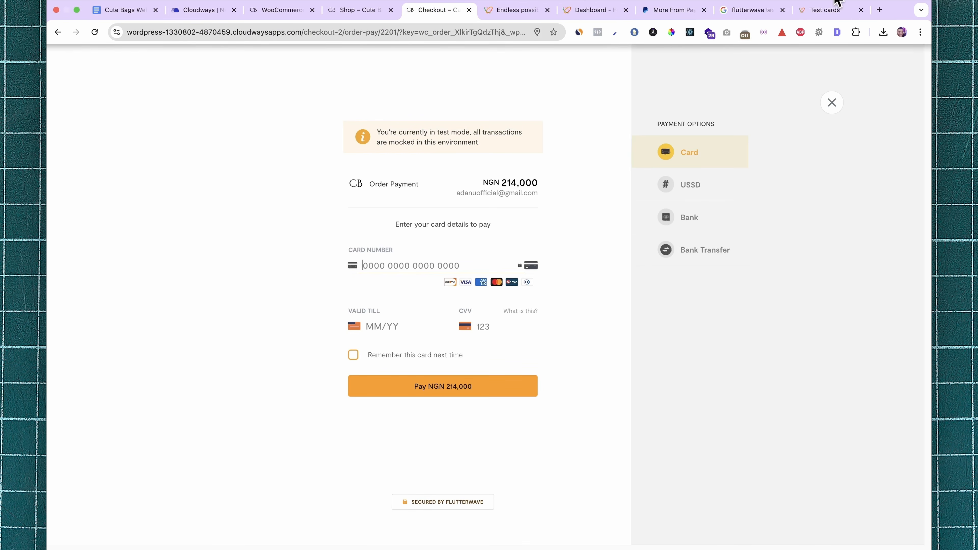
- Enter the test MasterCard number and 09/32 expiry from Flutterwave's docs and pay NGN 214,000
{"action": "left_click", "coordinate": [824, 10]}
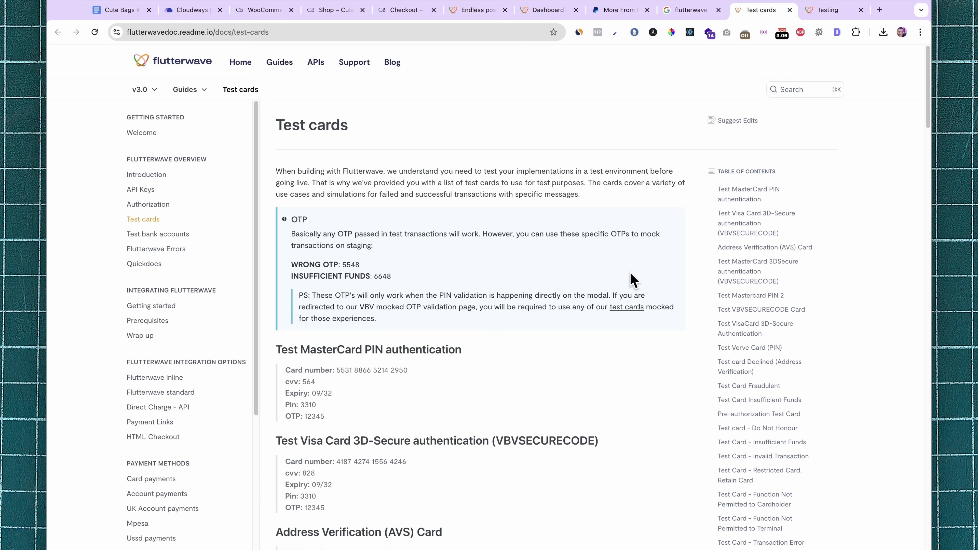
{"action": "left_click_drag", "start_coordinate": [336, 367], "coordinate": [407, 369]}
{"action": "key", "text": "super+c"}
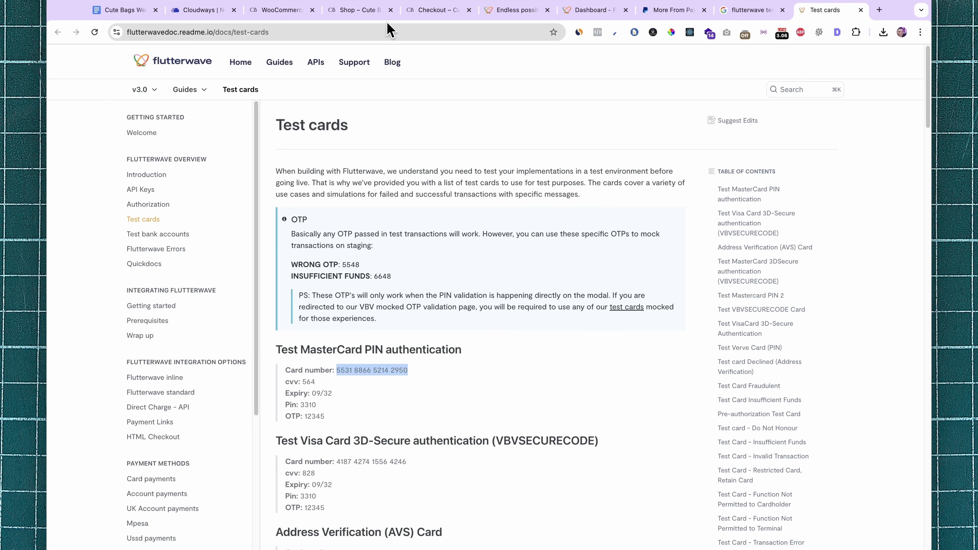
{"action": "left_click", "coordinate": [429, 14]}
{"action": "key", "text": "super+v"}
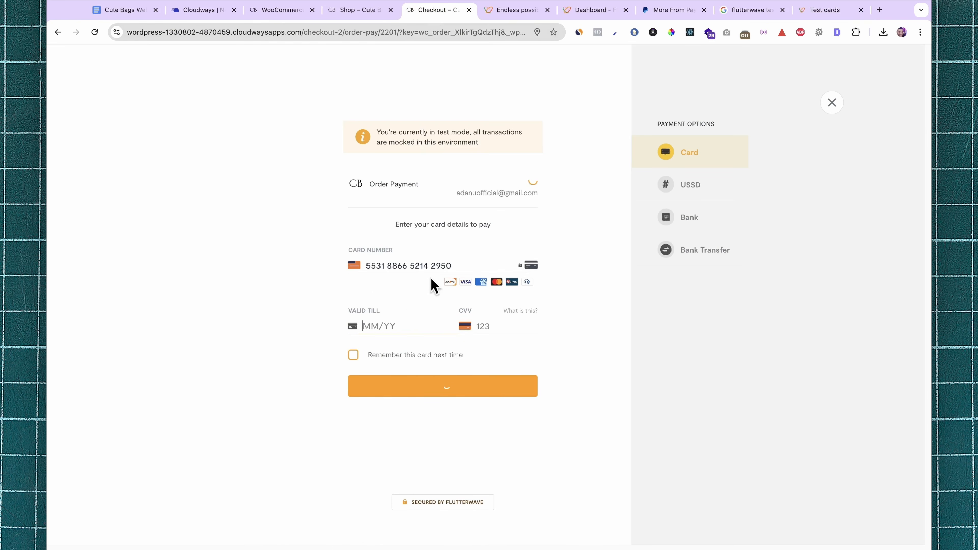
{"action": "left_click", "coordinate": [825, 14]}
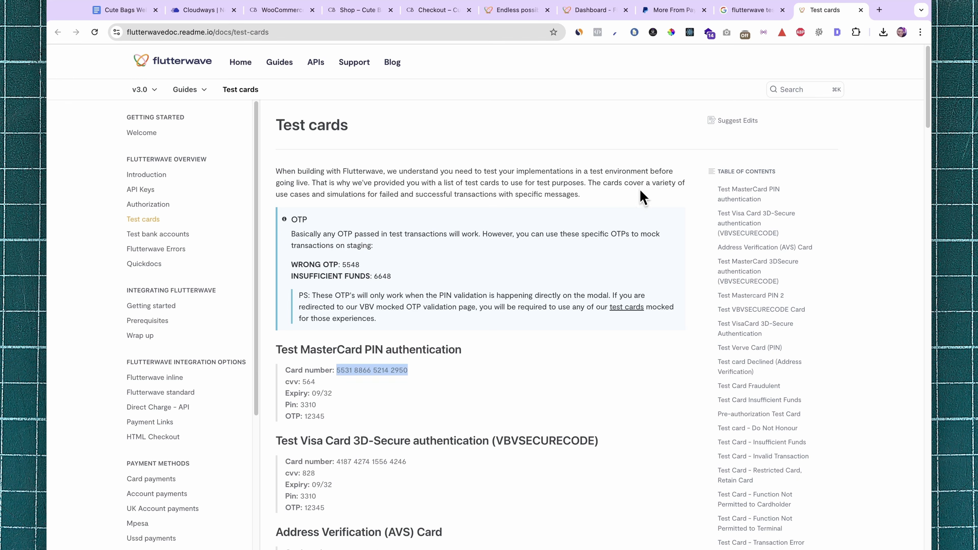
{"action": "left_click_drag", "start_coordinate": [312, 393], "coordinate": [333, 394]}
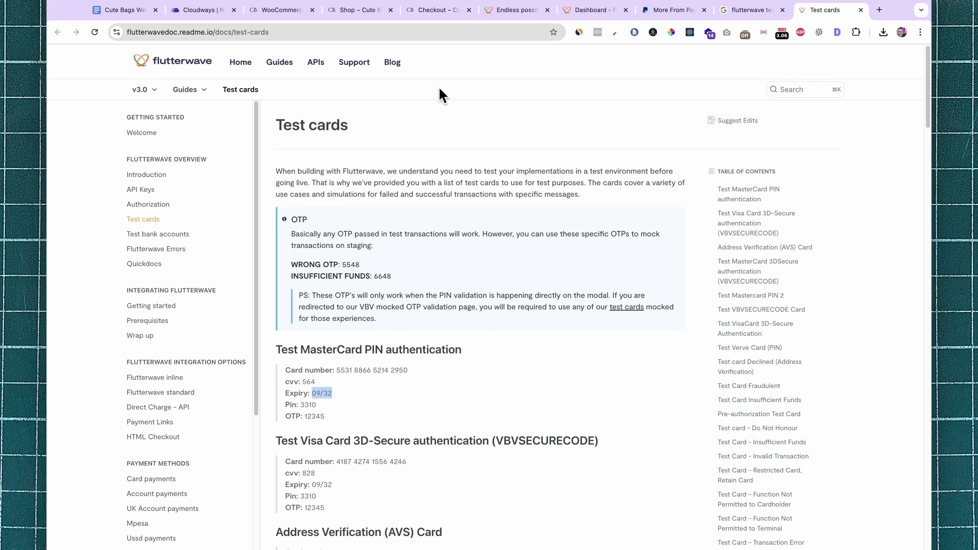
{"action": "left_click", "coordinate": [439, 11]}
{"action": "type", "text": "0"}
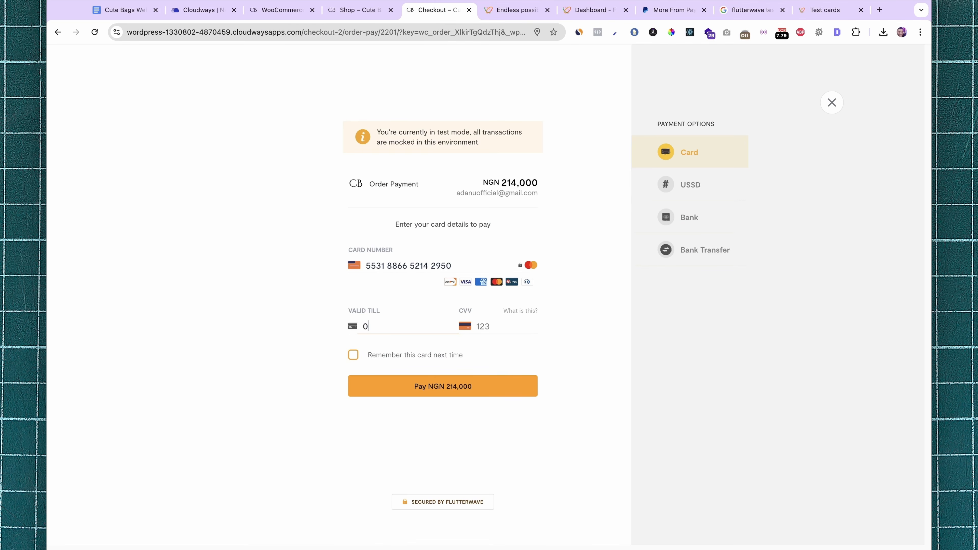
{"action": "type", "text": "9/32"}
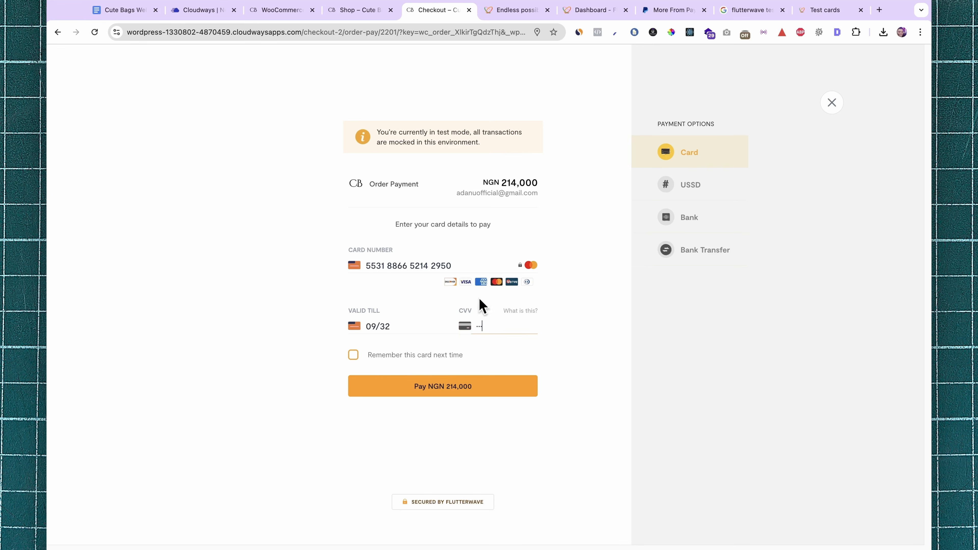
{"action": "left_click", "coordinate": [471, 387]}
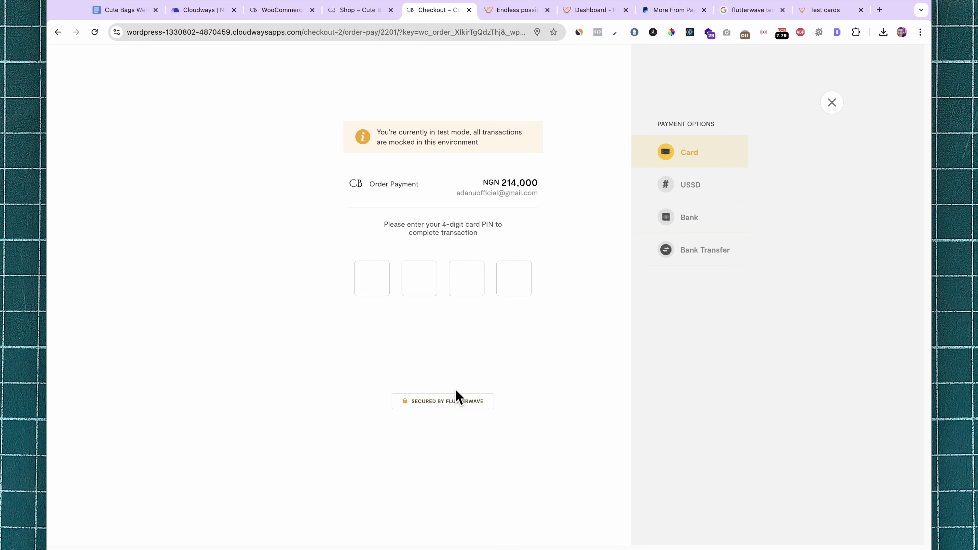
{"action": "left_click", "coordinate": [823, 9]}
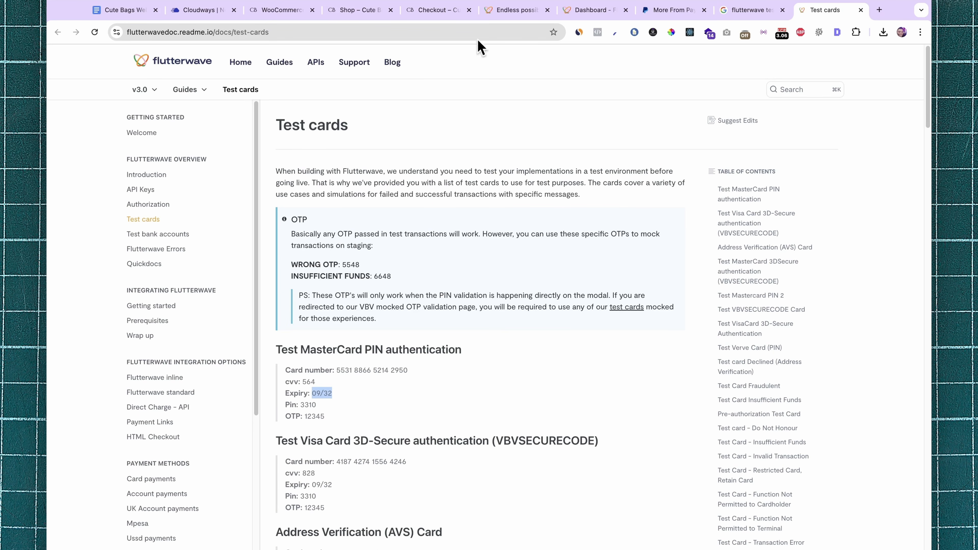
{"action": "left_click", "coordinate": [437, 10]}
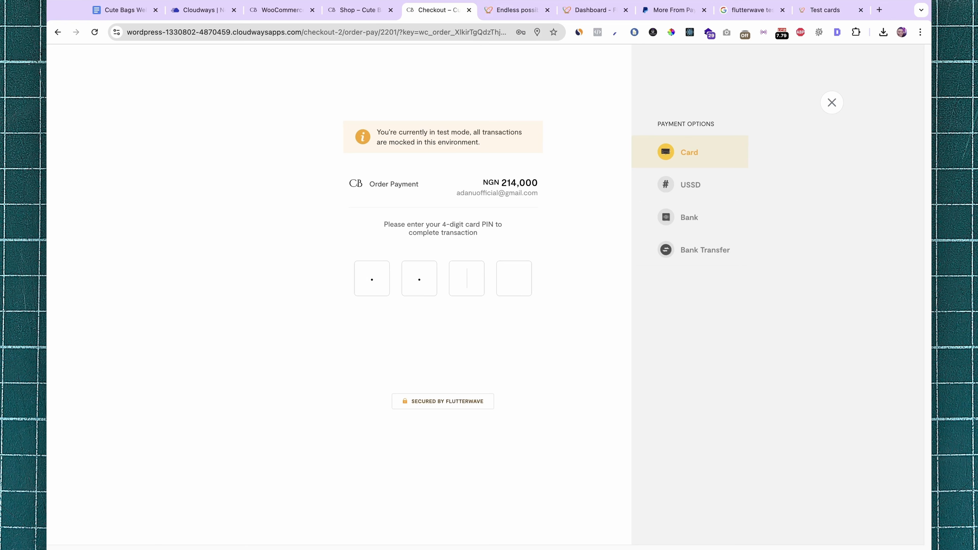
{"action": "type", "text": "0"}
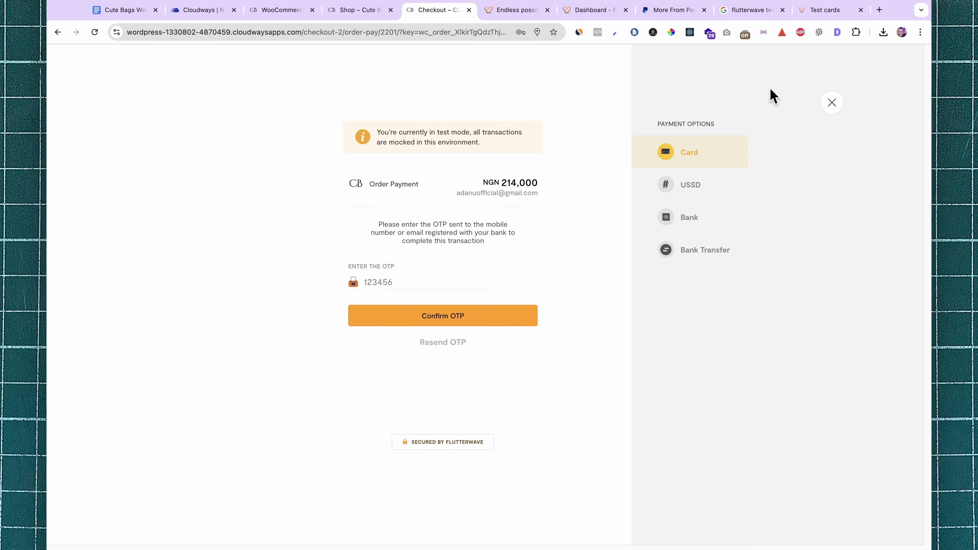
{"action": "left_click", "coordinate": [827, 11]}
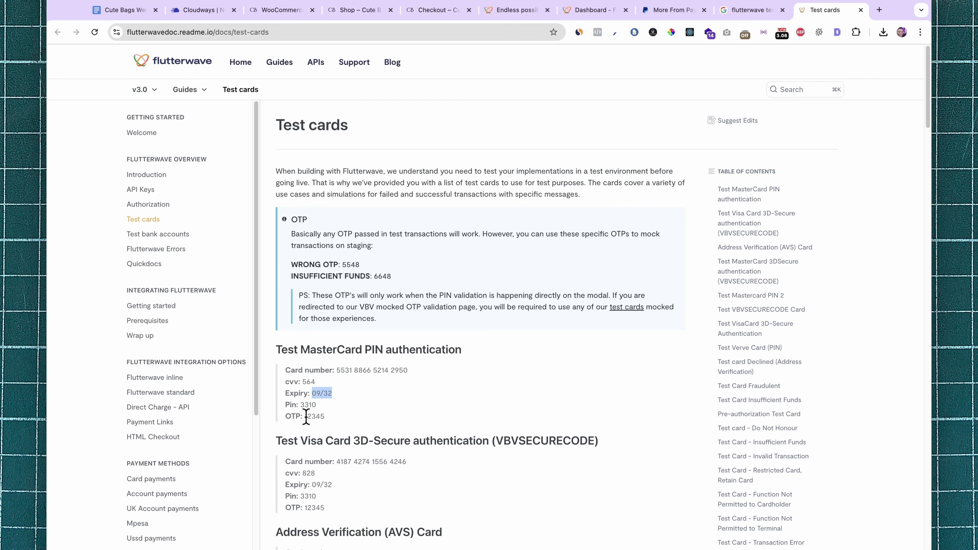
{"action": "left_click_drag", "start_coordinate": [306, 416], "coordinate": [326, 417]}
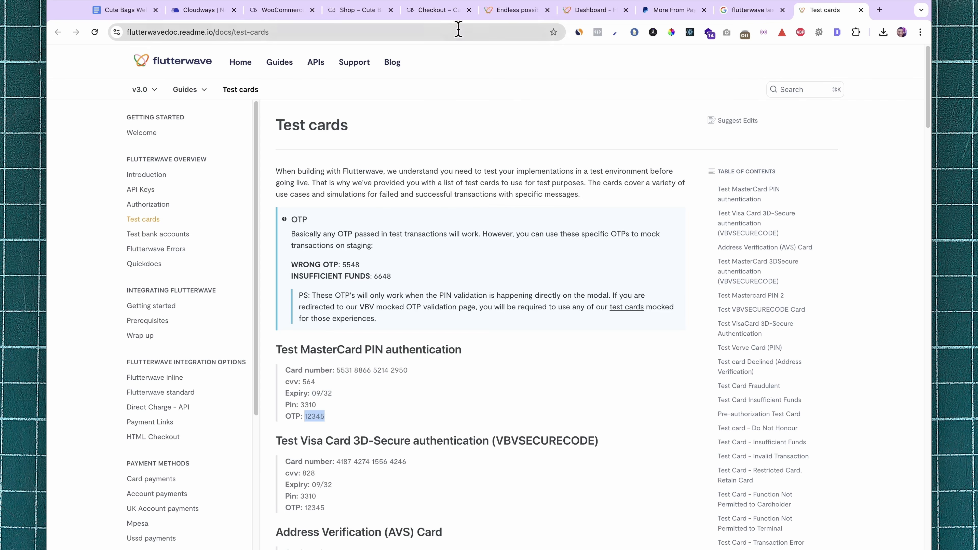
{"action": "left_click", "coordinate": [437, 13]}
{"action": "left_click", "coordinate": [384, 282]}
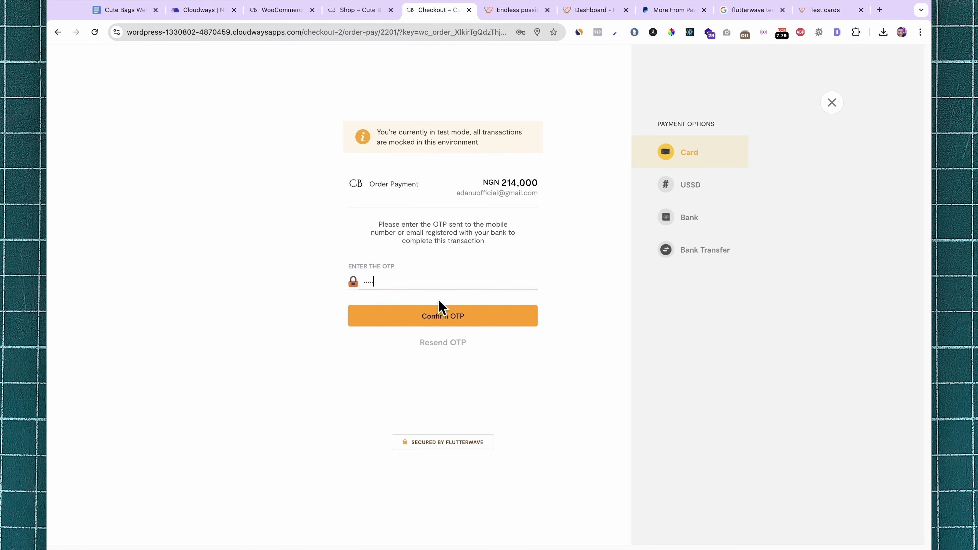
{"action": "left_click", "coordinate": [443, 322]}
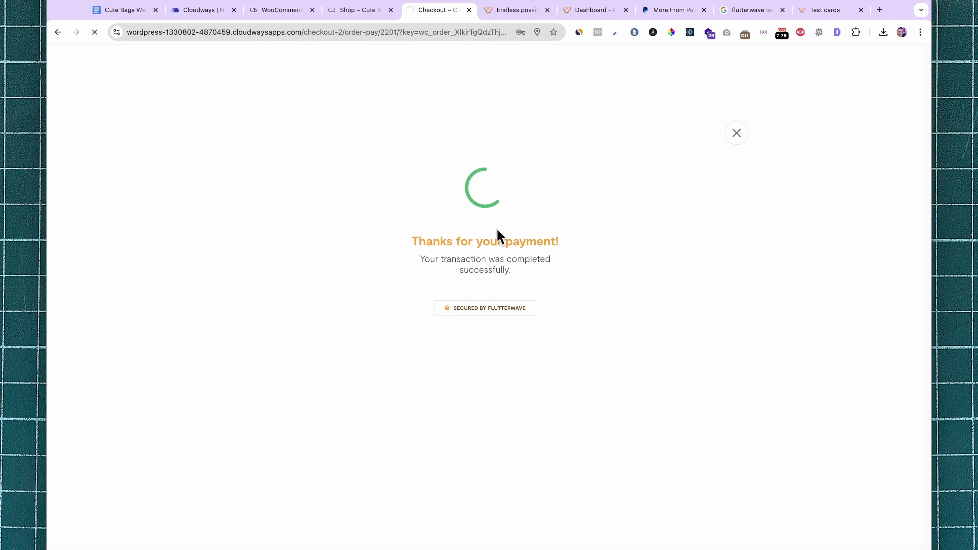
- Review the received test payments in the Flutterwave dashboard's Transactions list
{"action": "left_click", "coordinate": [593, 10]}
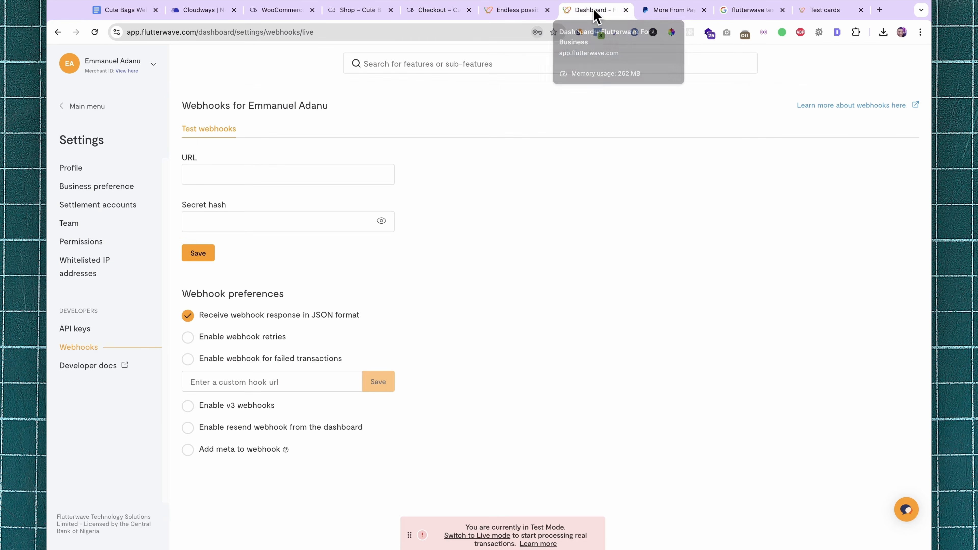
{"action": "left_click", "coordinate": [87, 106]}
{"action": "left_click", "coordinate": [86, 111]}
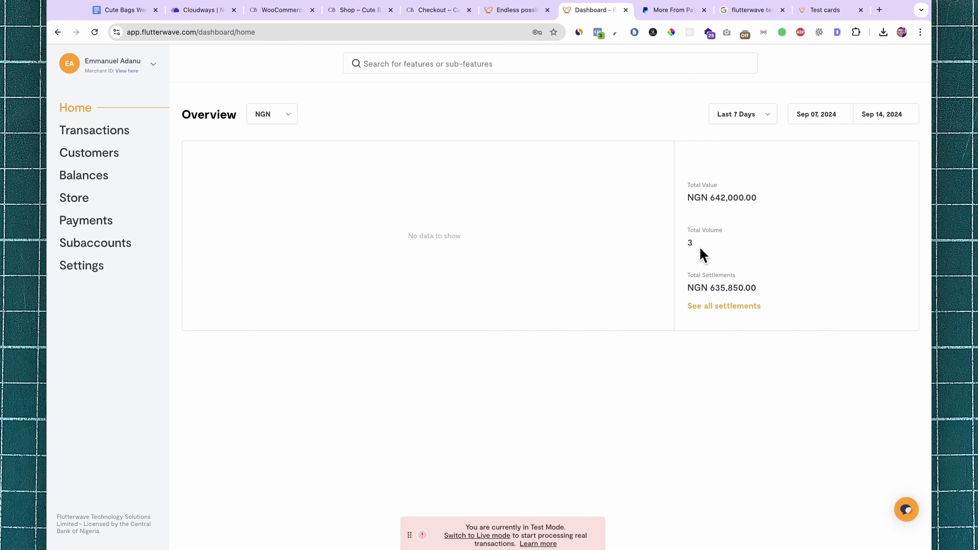
{"action": "left_click", "coordinate": [112, 132]}
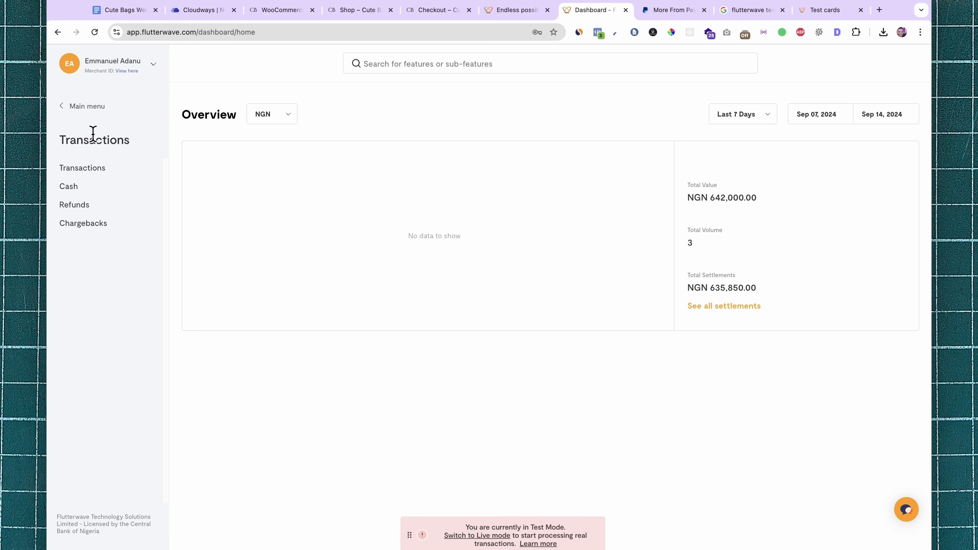
{"action": "left_click", "coordinate": [85, 169]}
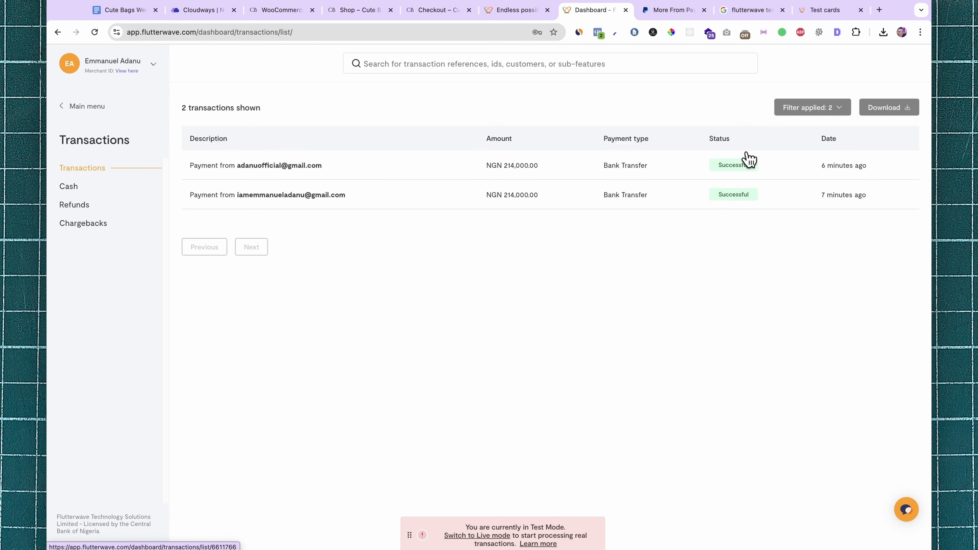
{"action": "left_click", "coordinate": [68, 108]}
{"action": "left_click", "coordinate": [86, 109]}
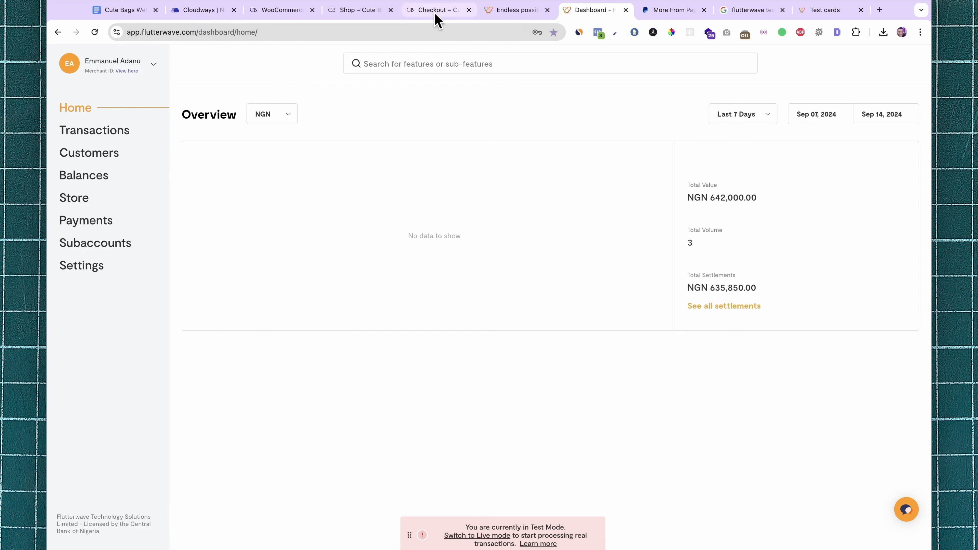
{"action": "left_click", "coordinate": [433, 11]}
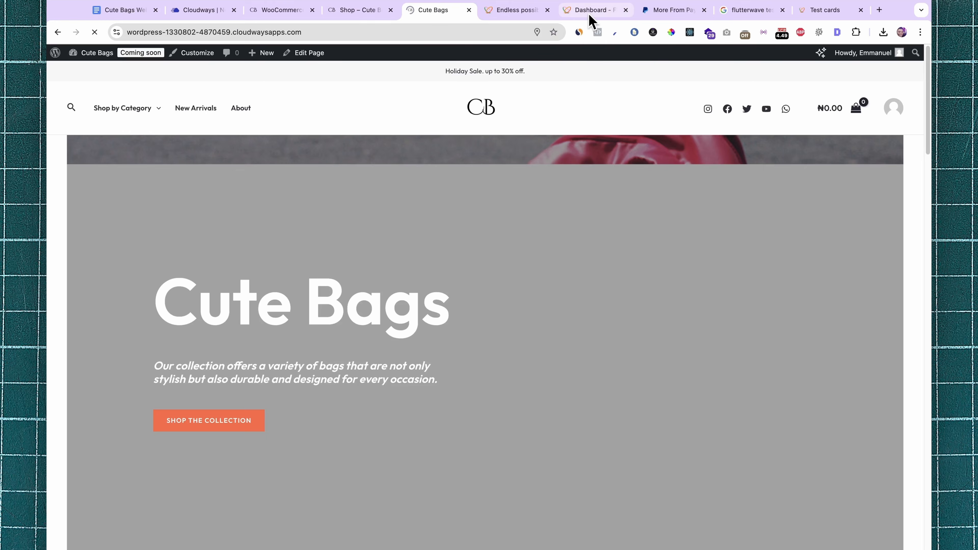
- Switch the Flutterwave account out of Test mode and return to the WooCommerce gateway settings
{"action": "left_click", "coordinate": [589, 17]}
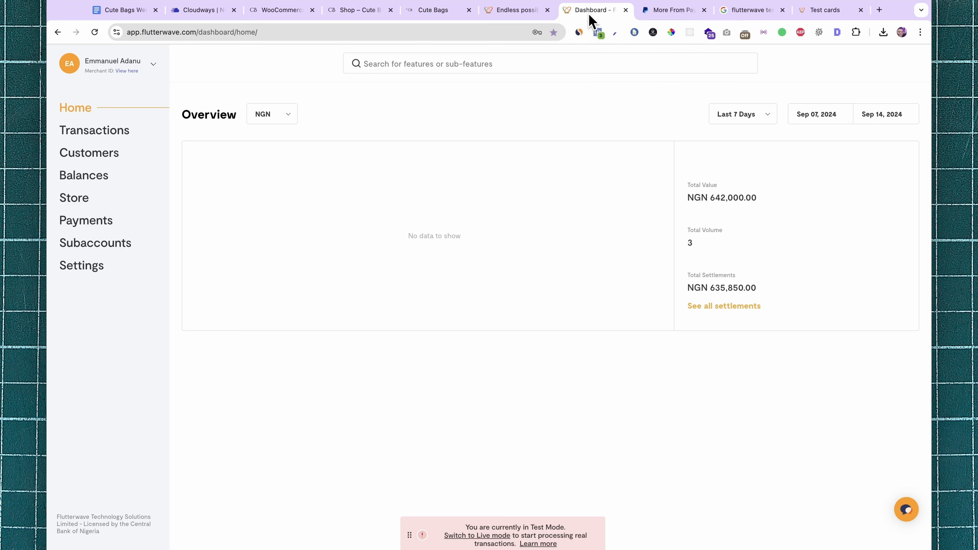
{"action": "left_click", "coordinate": [110, 67]}
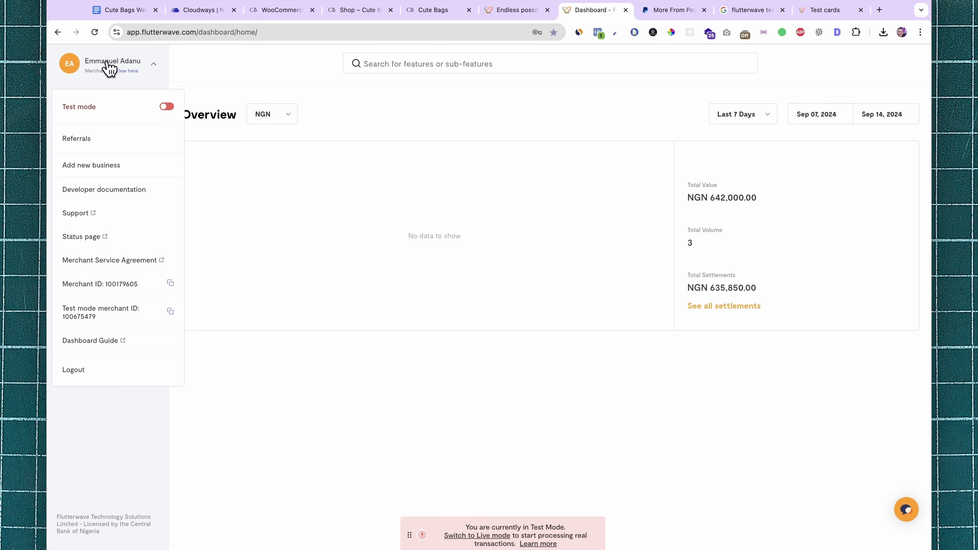
{"action": "left_click", "coordinate": [110, 68]}
{"action": "left_click", "coordinate": [104, 67]}
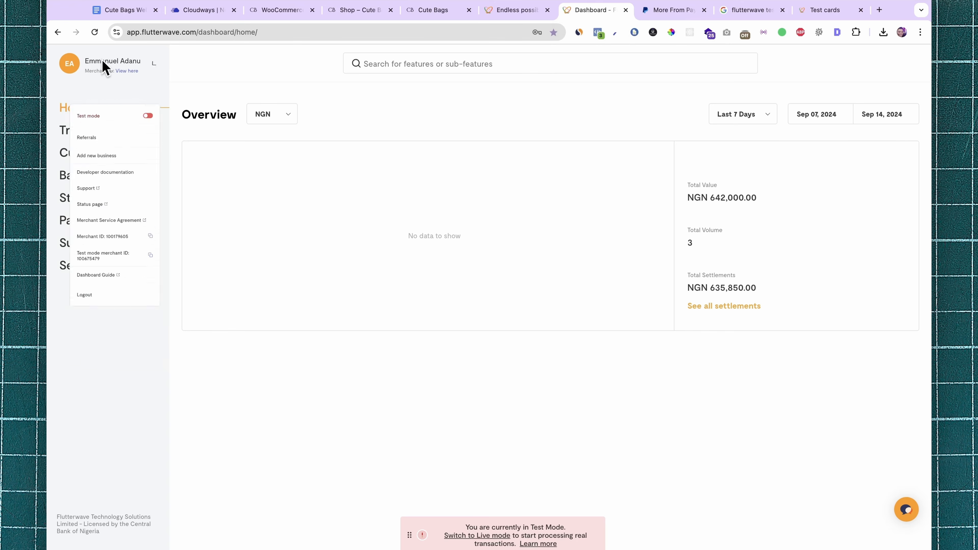
{"action": "left_click", "coordinate": [168, 108]}
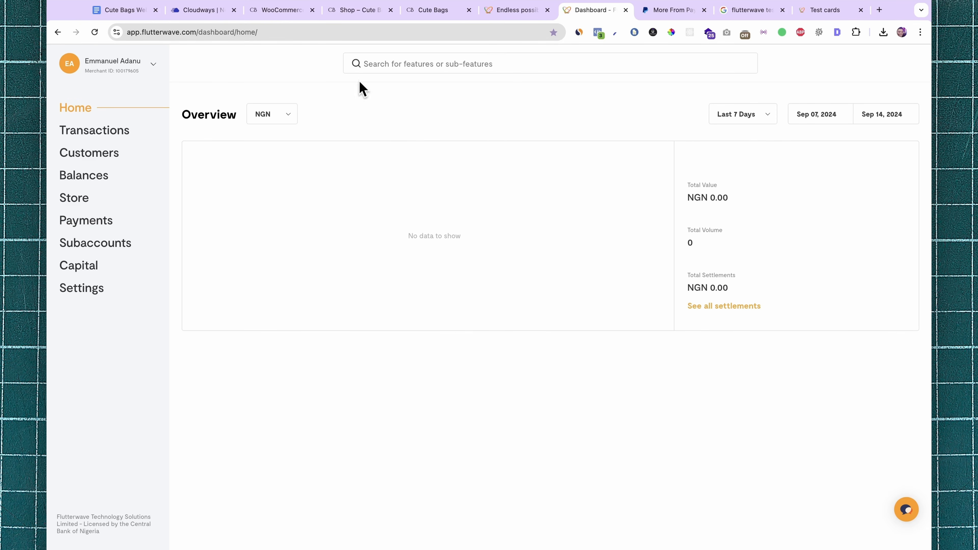
{"action": "left_click", "coordinate": [282, 11]}
{"action": "scroll", "coordinate": [469, 324], "scroll_direction": "down", "scroll_amount": 10}
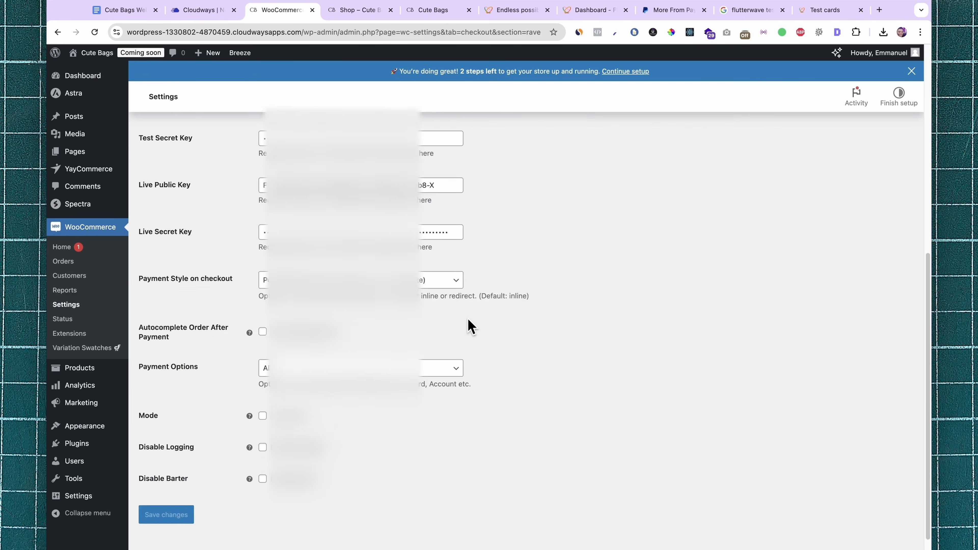
- Tick Live mode for the Flutterwave gateway, save, and open the WooCommerce Orders list
{"action": "left_click", "coordinate": [264, 397]}
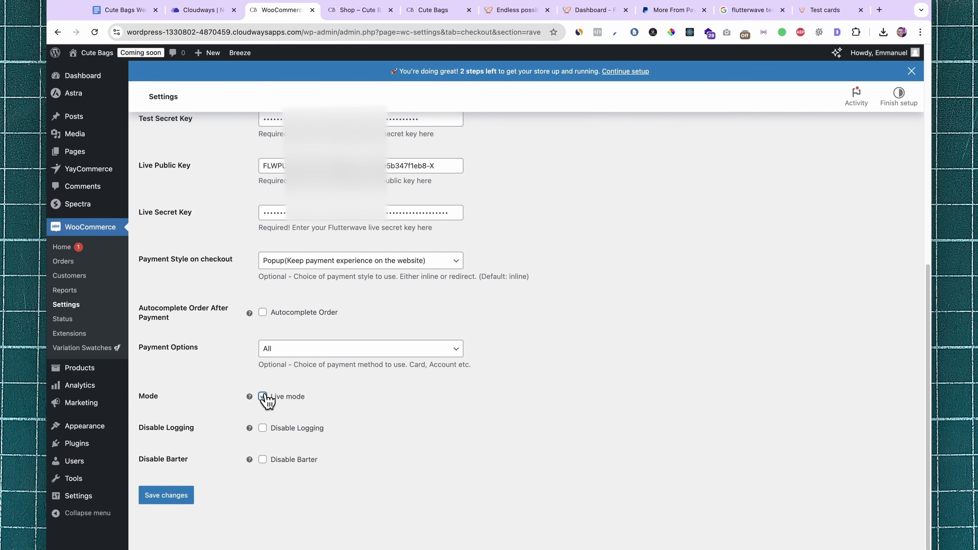
{"action": "left_click", "coordinate": [175, 497]}
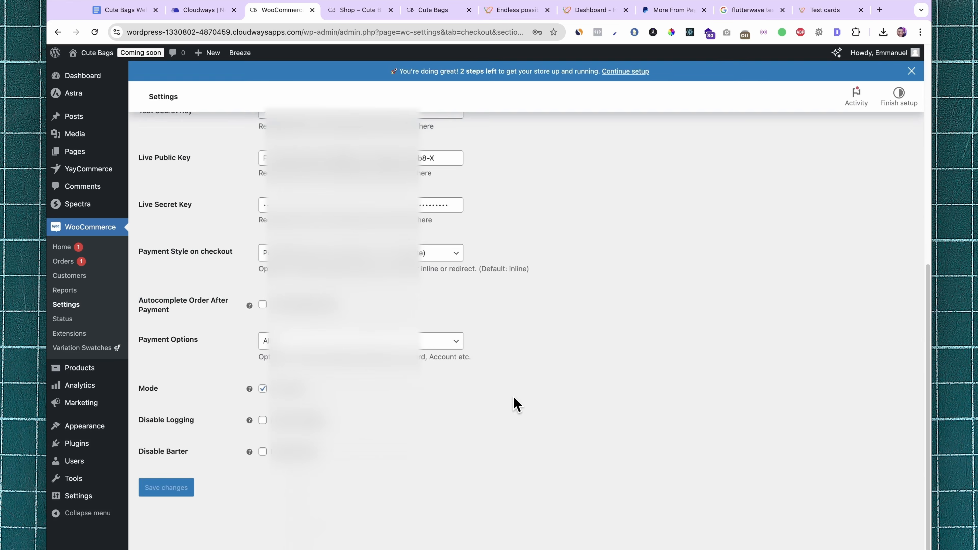
{"action": "left_click", "coordinate": [307, 150]}
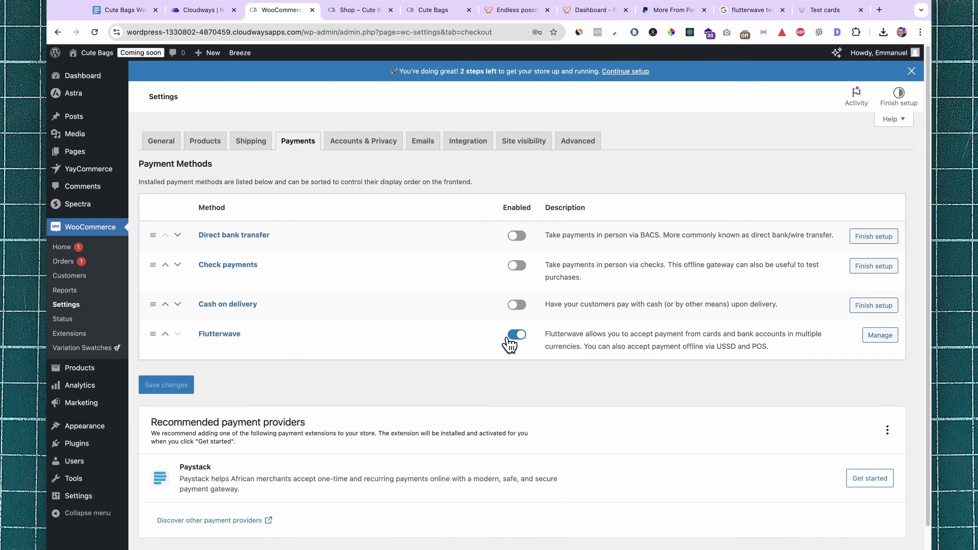
{"action": "left_click", "coordinate": [68, 263]}
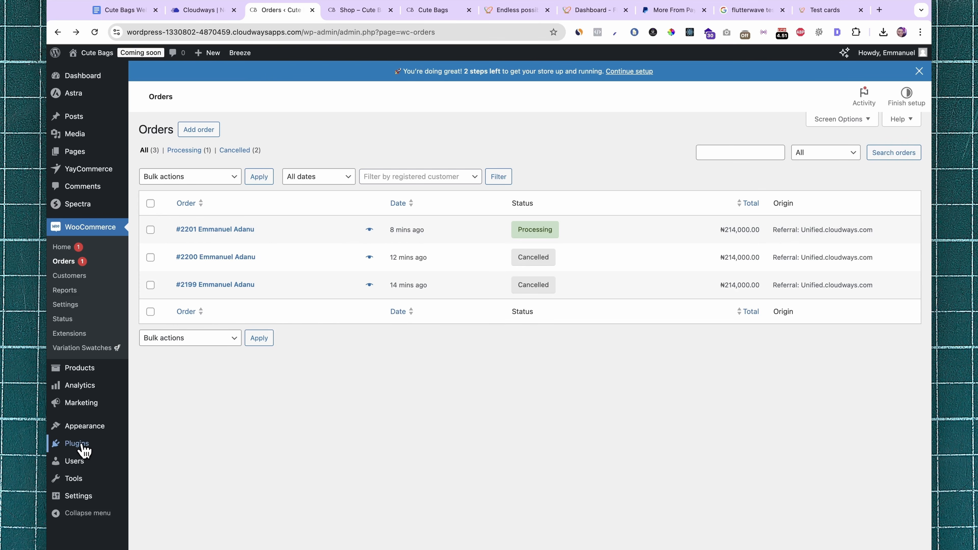
- Search 'Pay' under Add New Plugin, then install and activate WooCommerce PayPal Payments
{"action": "mouse_move", "coordinate": [77, 447]}
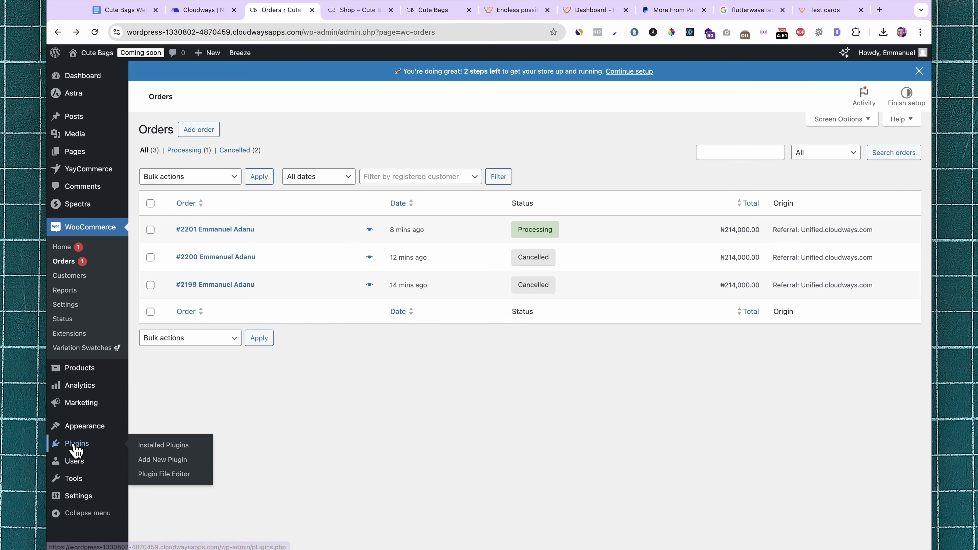
{"action": "left_click", "coordinate": [166, 460]}
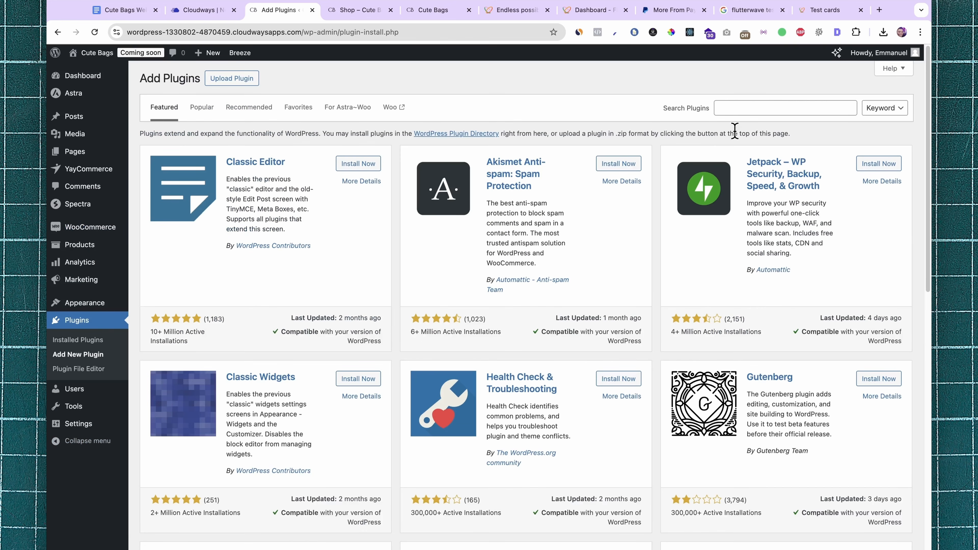
{"action": "left_click", "coordinate": [740, 109]}
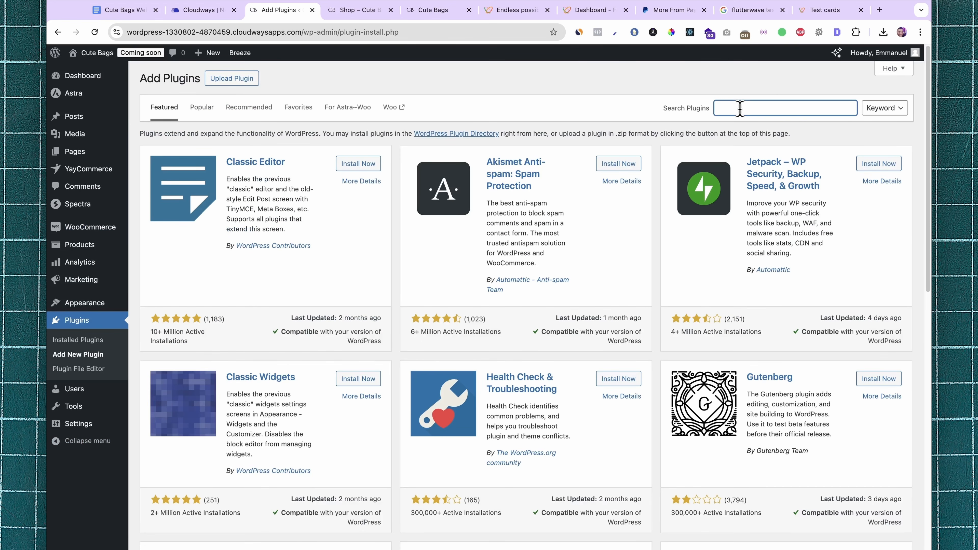
{"action": "type", "text": "Paypal"}
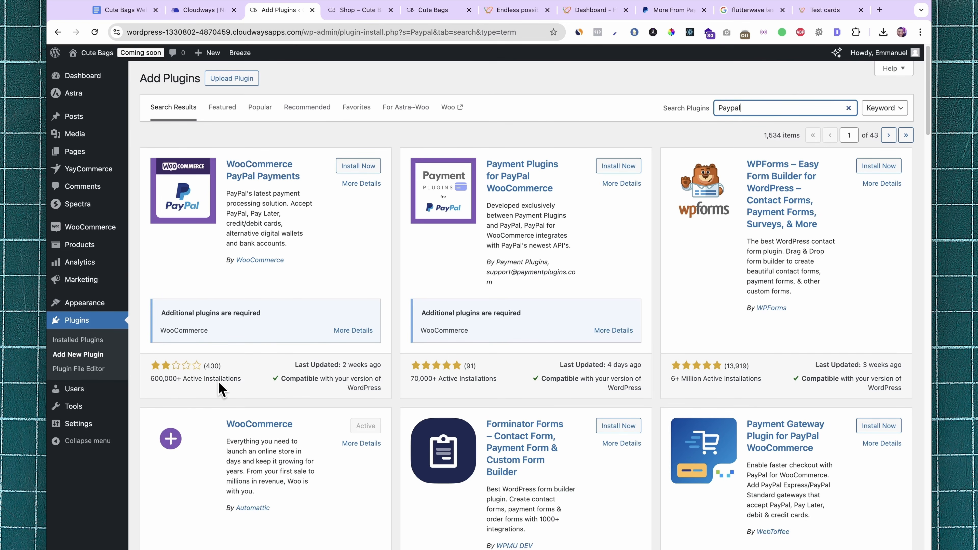
{"action": "left_click", "coordinate": [361, 169]}
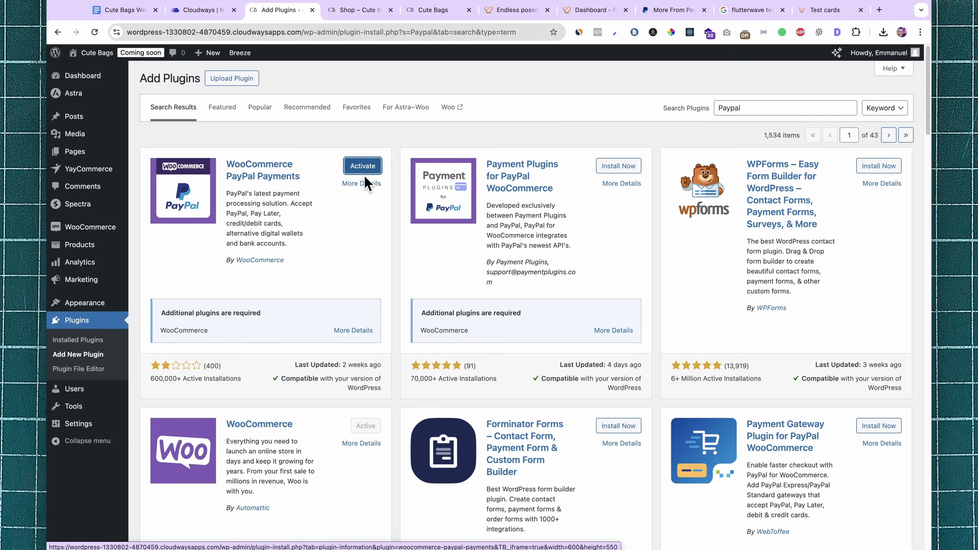
{"action": "left_click", "coordinate": [361, 167]}
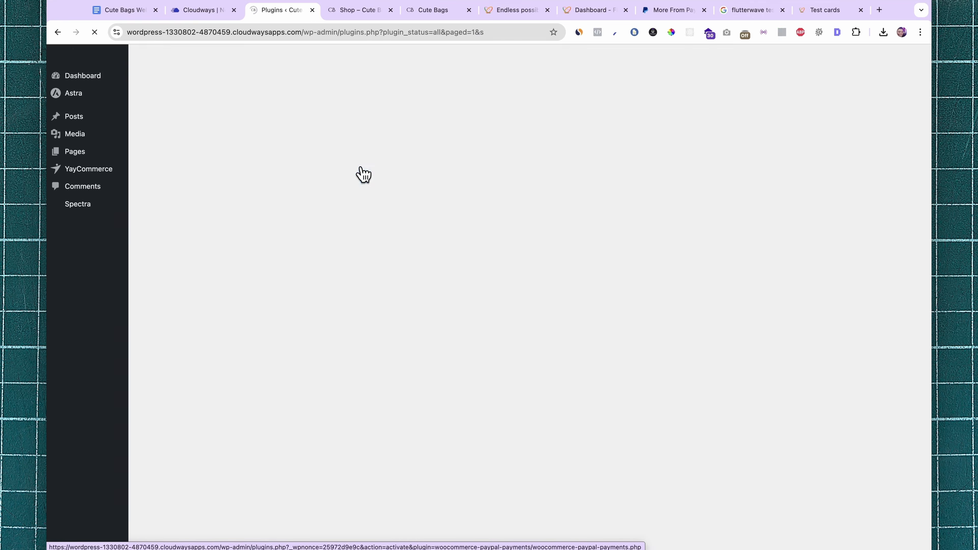
{"action": "mouse_move", "coordinate": [89, 233]}
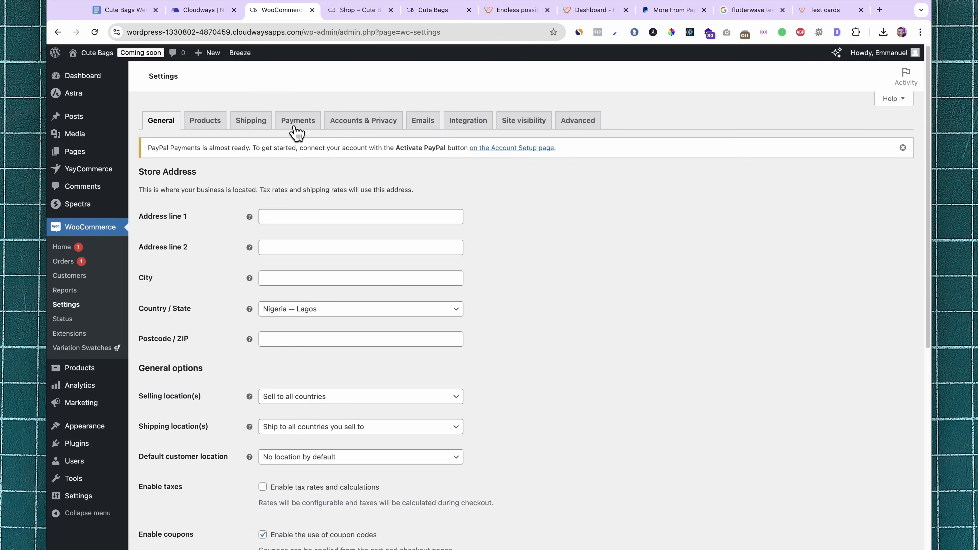
- Review the PayPal methods in WooCommerce Payments settings and bring up PayPal's account-connection page
{"action": "left_click", "coordinate": [296, 128]}
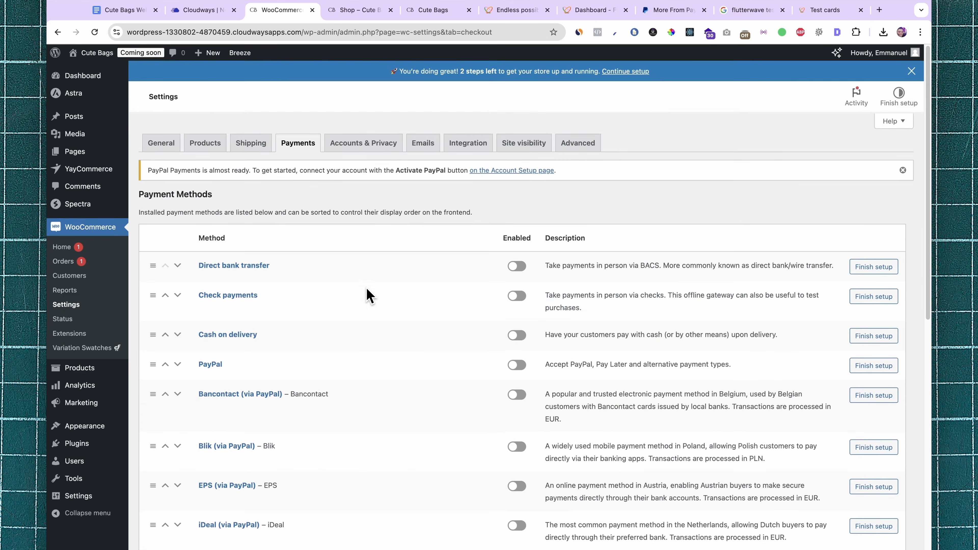
{"action": "scroll", "coordinate": [369, 295], "scroll_direction": "down", "scroll_amount": 2}
{"action": "scroll", "coordinate": [369, 296], "scroll_direction": "down", "scroll_amount": 3}
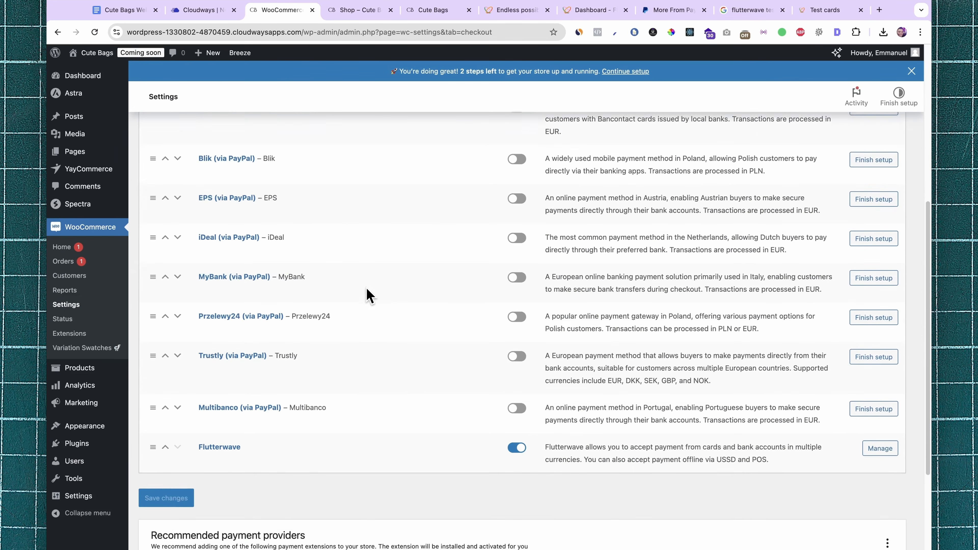
{"action": "scroll", "coordinate": [369, 296], "scroll_direction": "up", "scroll_amount": 5}
{"action": "scroll", "coordinate": [369, 296], "scroll_direction": "up", "scroll_amount": 2}
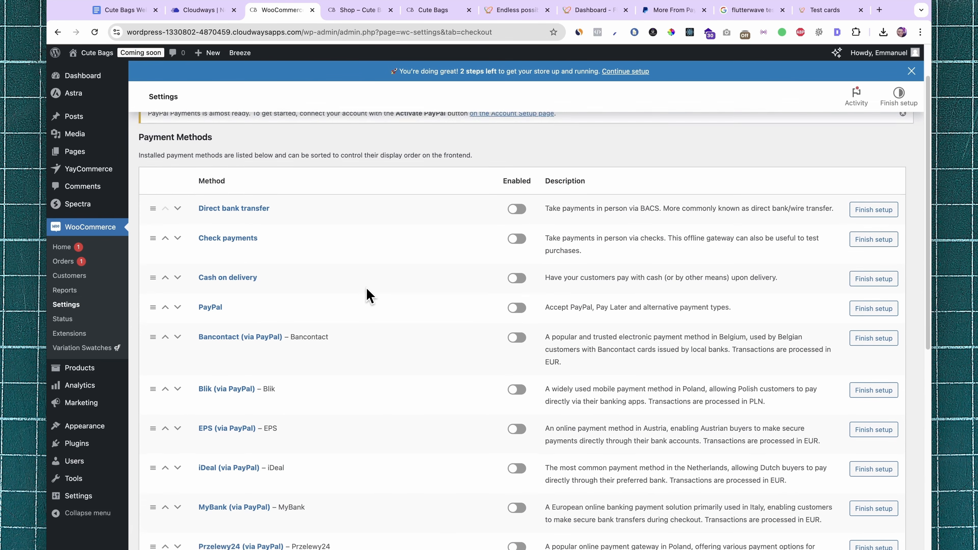
{"action": "scroll", "coordinate": [369, 296], "scroll_direction": "up", "scroll_amount": 2}
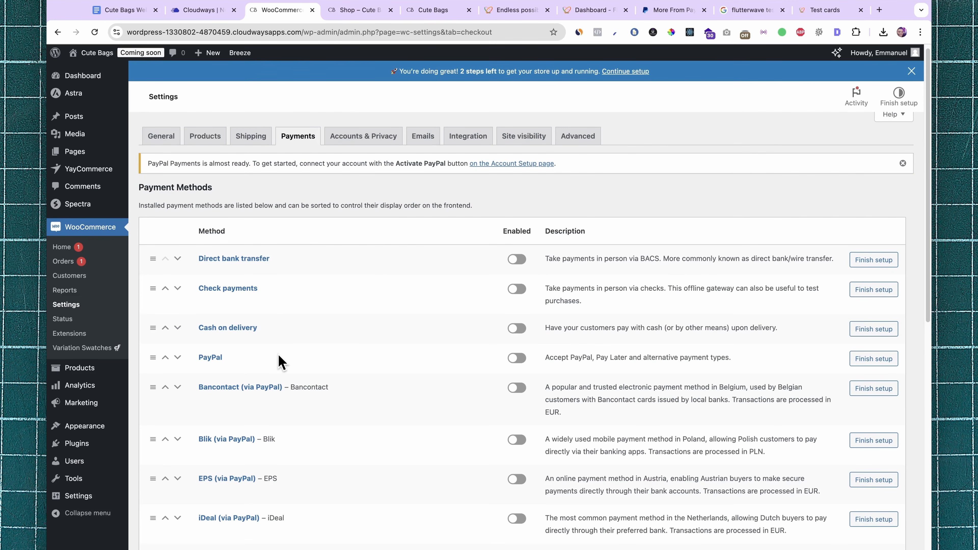
{"action": "scroll", "coordinate": [280, 372], "scroll_direction": "down", "scroll_amount": 1}
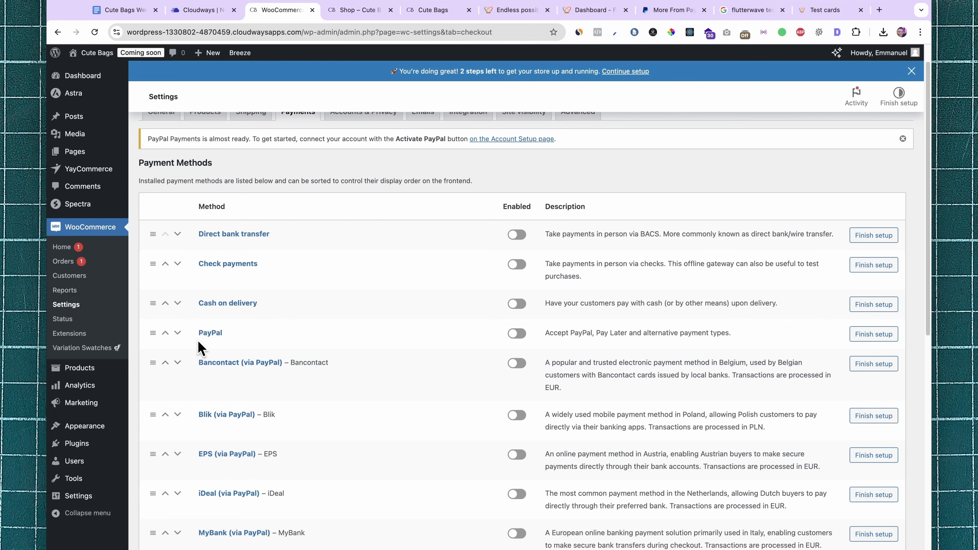
{"action": "left_click", "coordinate": [675, 12]}
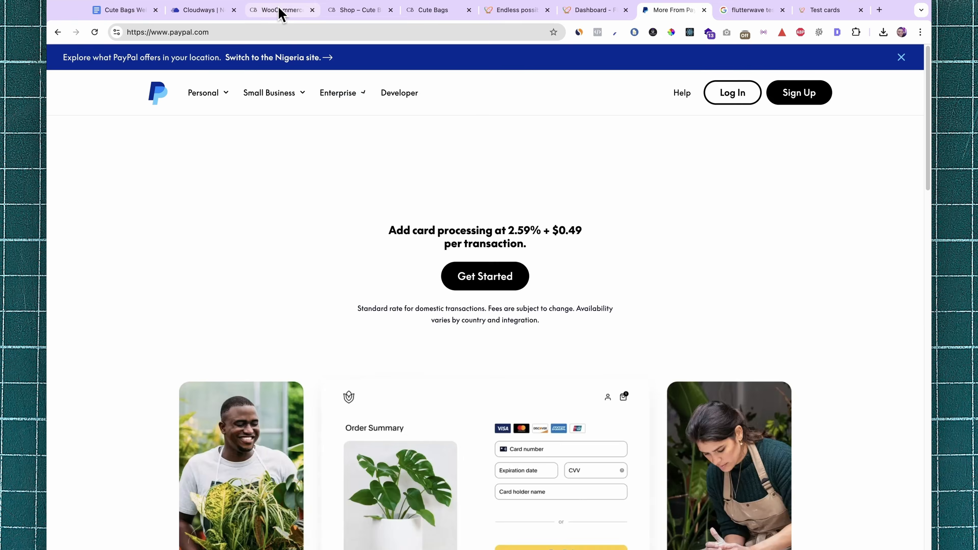
{"action": "left_click", "coordinate": [280, 11]}
{"action": "scroll", "coordinate": [426, 378], "scroll_direction": "down", "scroll_amount": 1}
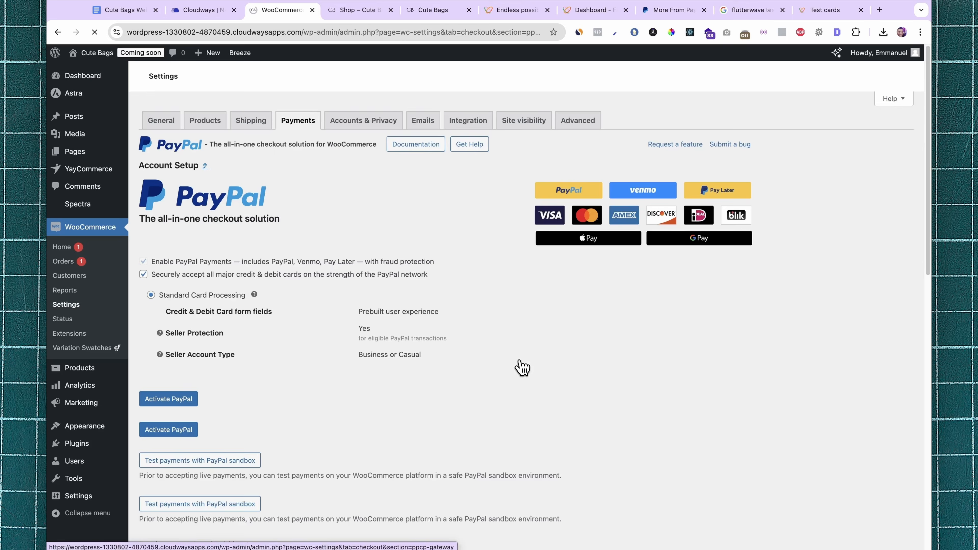
{"action": "scroll", "coordinate": [308, 431], "scroll_direction": "down", "scroll_amount": 1}
- Sign in with the PayPal account's e-mail and password to link it, then return to WooCommerce
{"action": "left_click", "coordinate": [179, 420]}
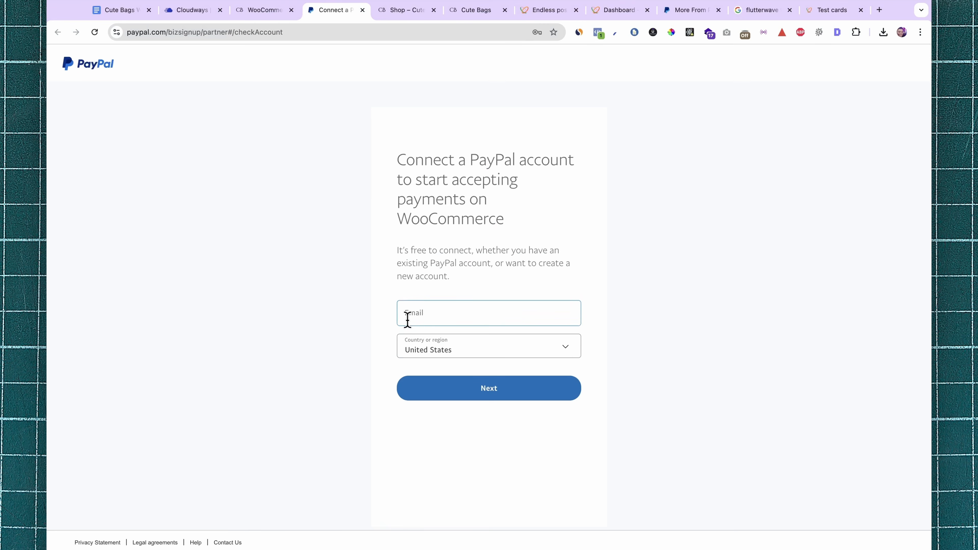
{"action": "left_click", "coordinate": [433, 311]}
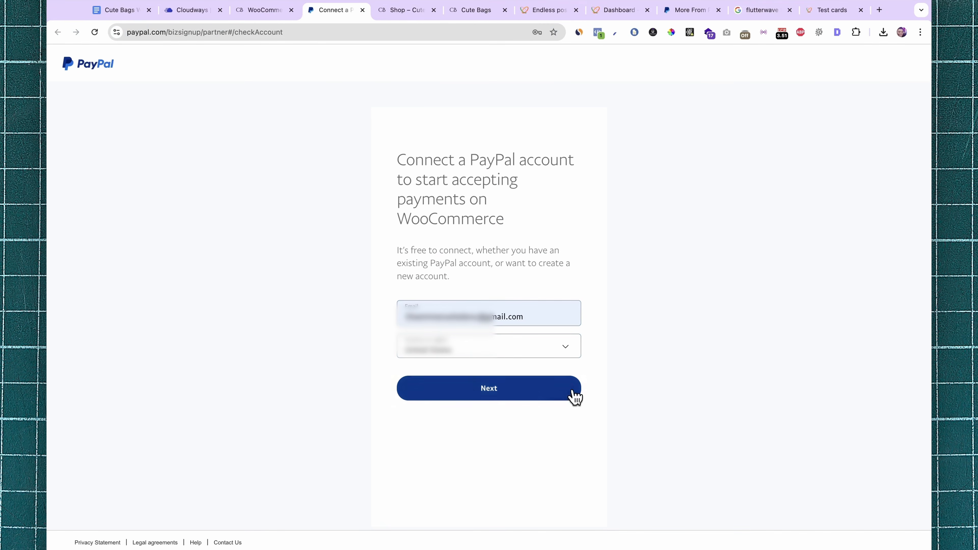
{"action": "left_click", "coordinate": [477, 397]}
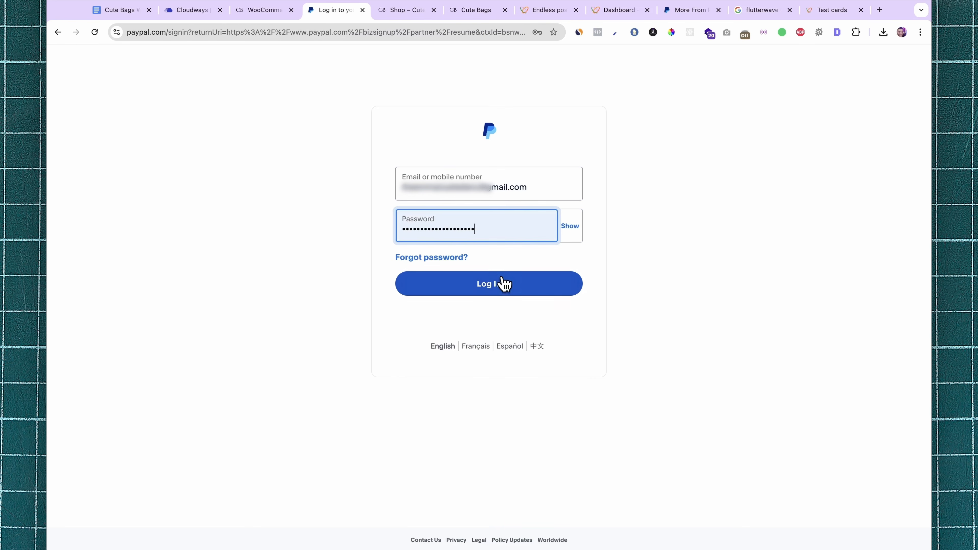
{"action": "left_click", "coordinate": [502, 276]}
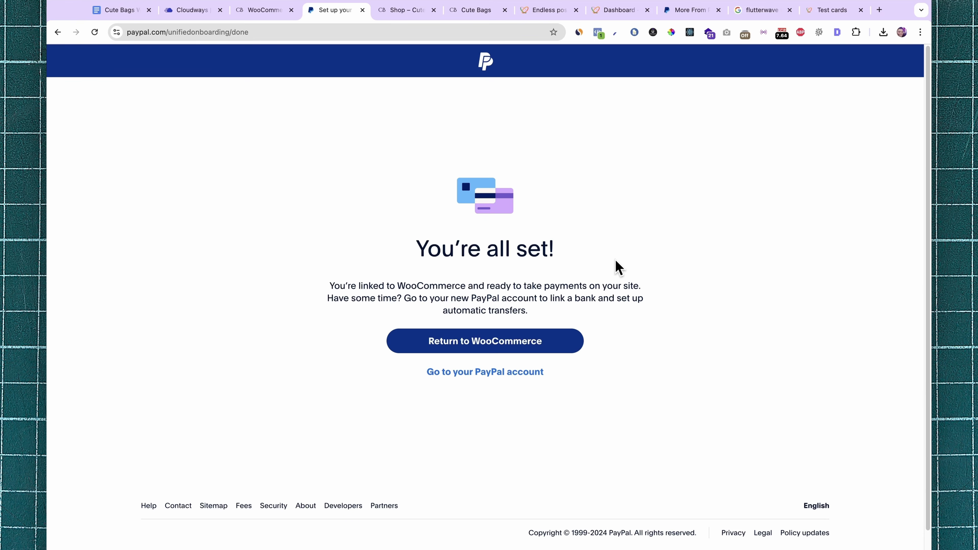
{"action": "left_click", "coordinate": [503, 340]}
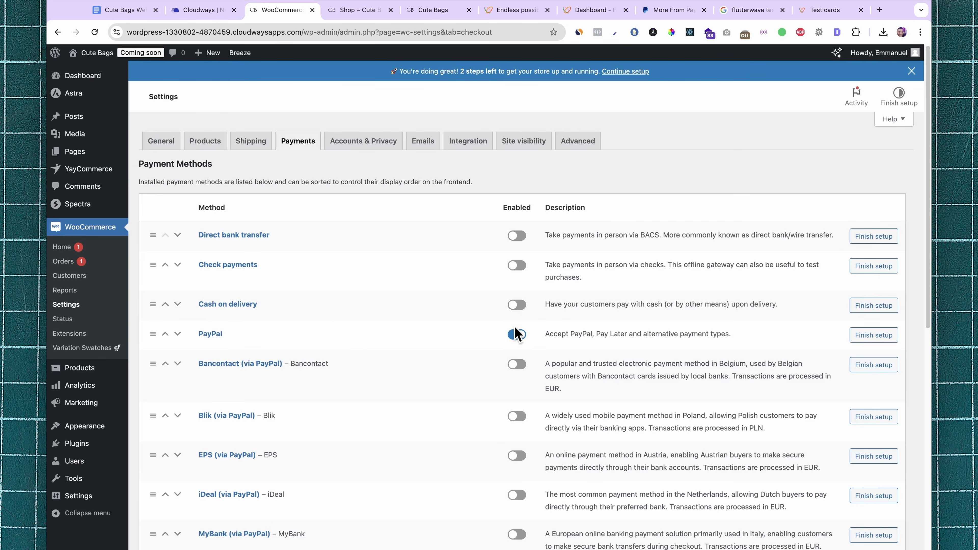
- Switch the Shop page's price currency to USD
{"action": "left_click", "coordinate": [357, 11]}
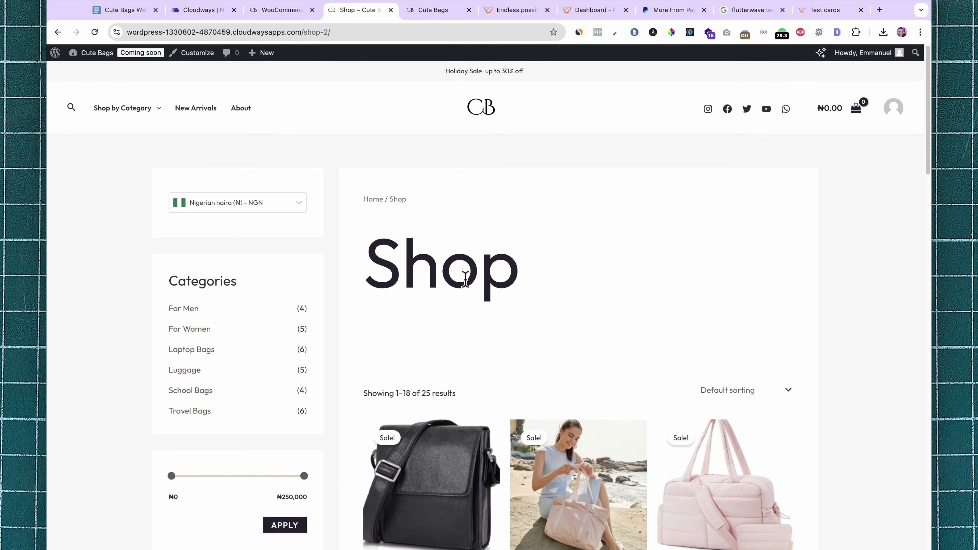
{"action": "scroll", "coordinate": [478, 305], "scroll_direction": "down", "scroll_amount": 1}
{"action": "scroll", "coordinate": [424, 285], "scroll_direction": "up", "scroll_amount": 1}
{"action": "left_click", "coordinate": [273, 210]}
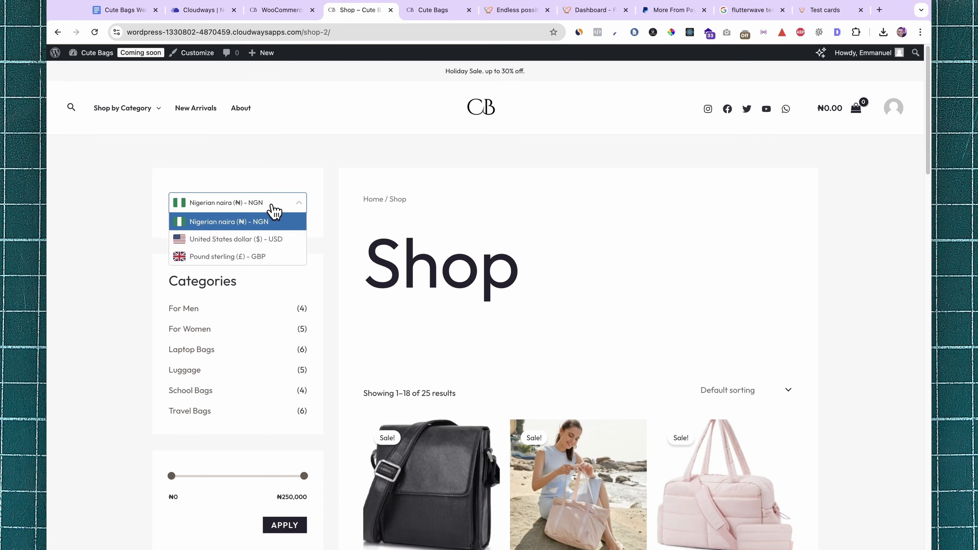
{"action": "left_click", "coordinate": [266, 240]}
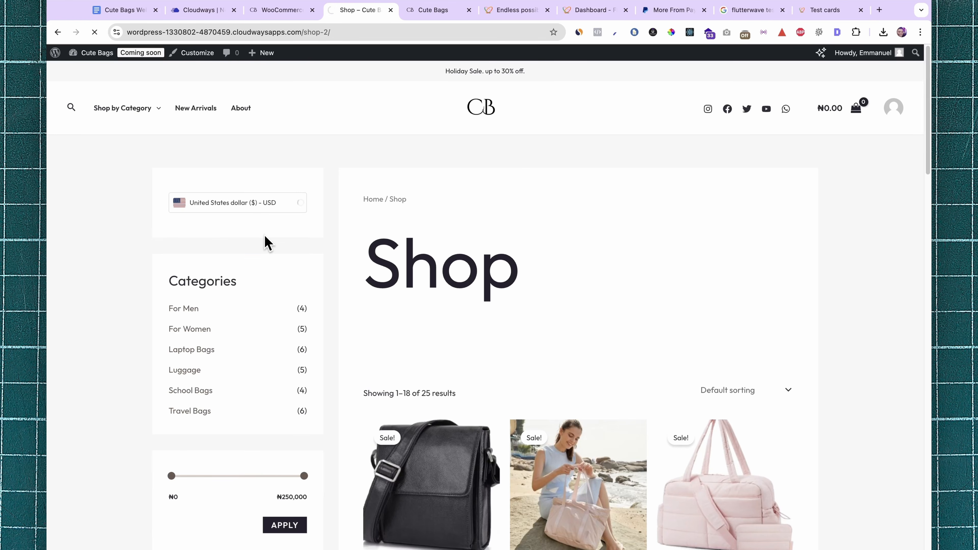
- Add the $37.20 Augus Leather Messenger Shoulder Crossbody Bag to the cart
{"action": "scroll", "coordinate": [500, 422], "scroll_direction": "down", "scroll_amount": 4}
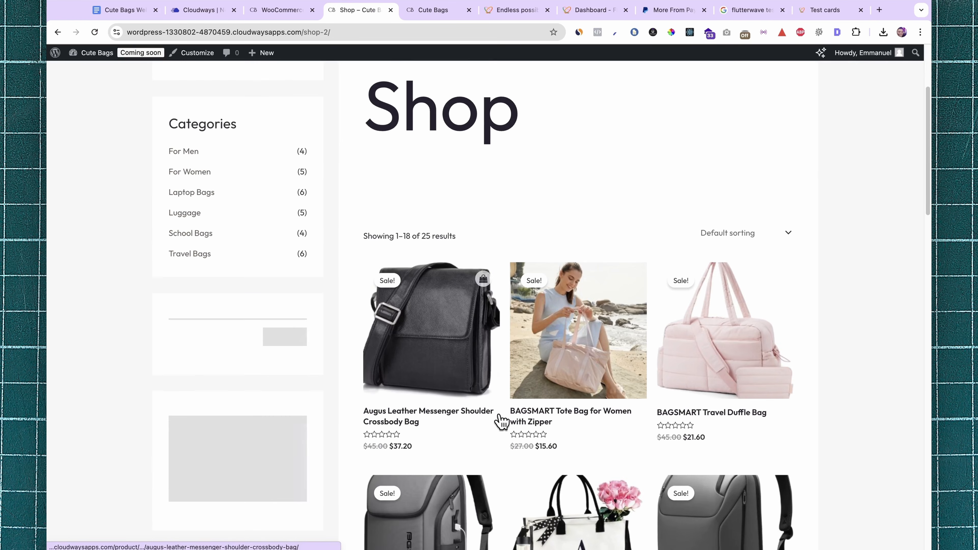
{"action": "left_click", "coordinate": [422, 409]}
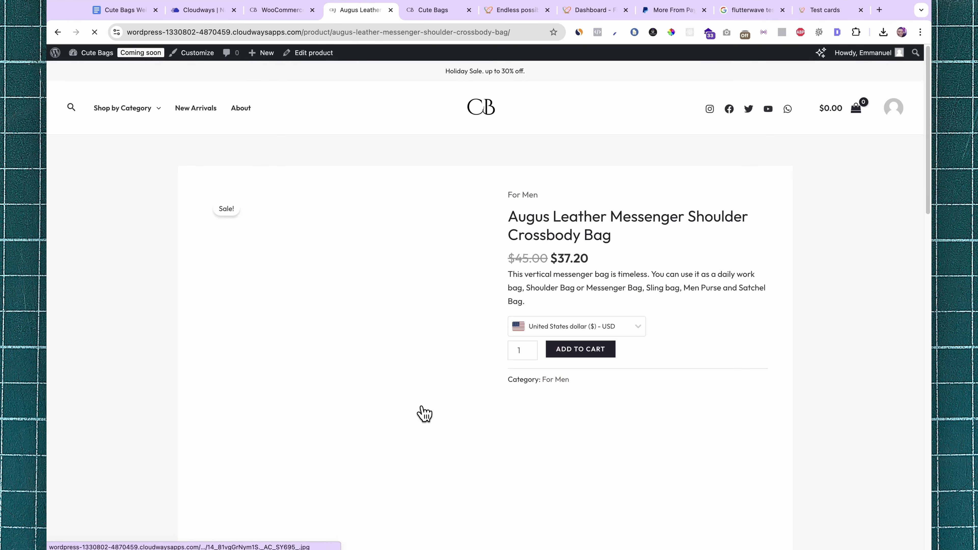
{"action": "left_click", "coordinate": [578, 351]}
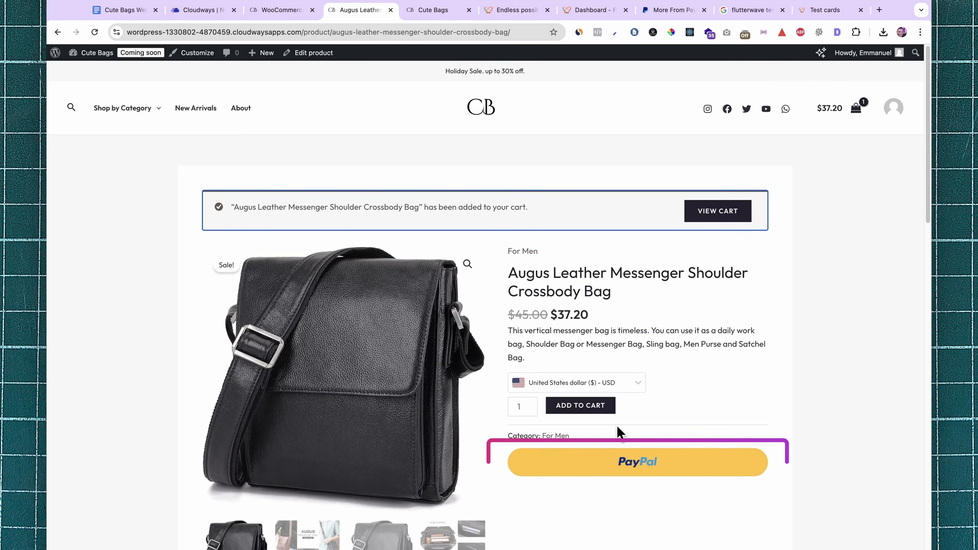
- Go from the cart to checkout for the $37.20 messenger bag order
{"action": "left_click", "coordinate": [720, 217]}
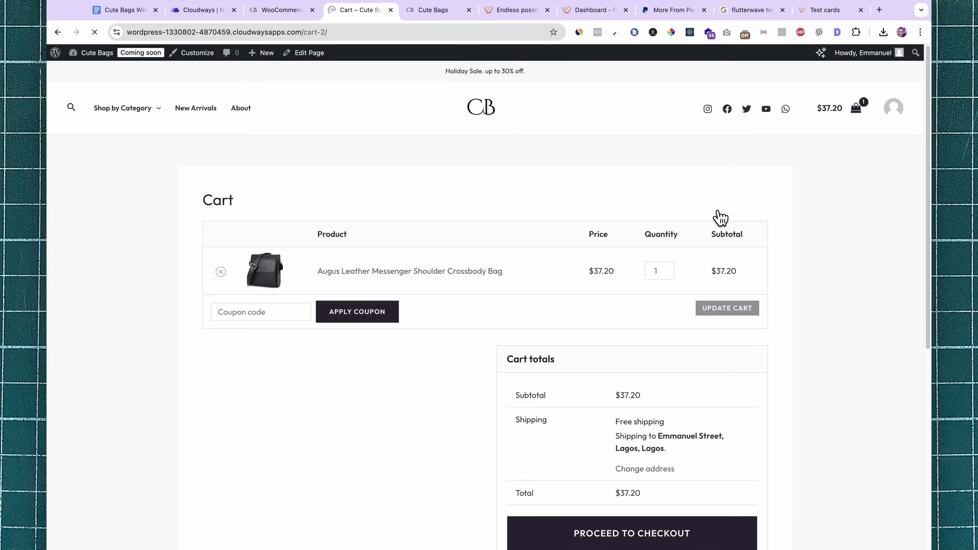
{"action": "scroll", "coordinate": [693, 458], "scroll_direction": "down", "scroll_amount": 3}
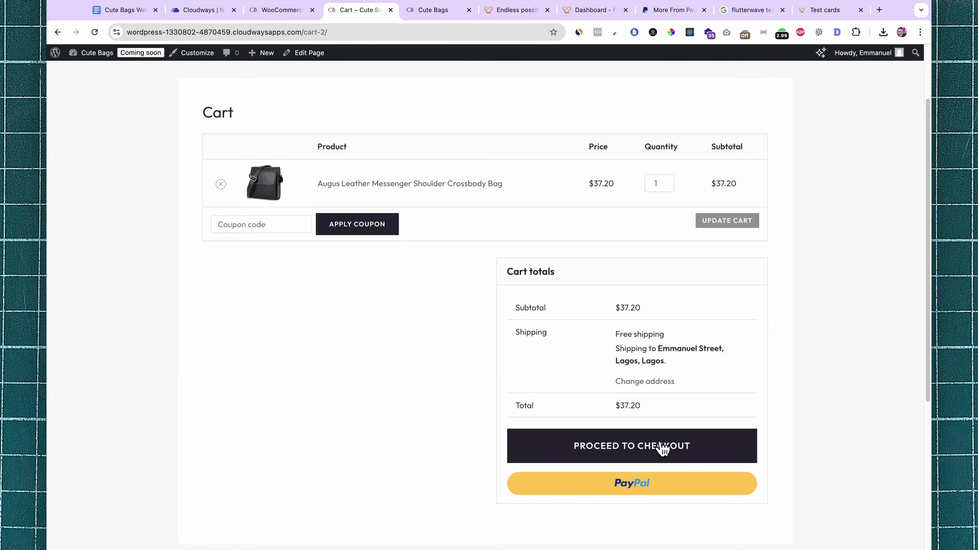
{"action": "left_click", "coordinate": [661, 447]}
{"action": "scroll", "coordinate": [666, 452], "scroll_direction": "down", "scroll_amount": 5}
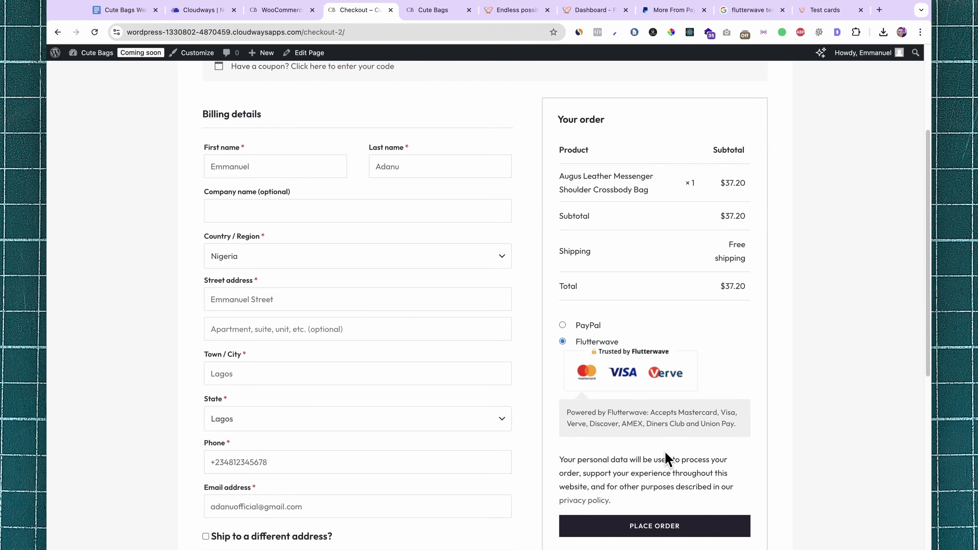
- Toggle between the PayPal and Flutterwave payment options to confirm both work at checkout
{"action": "left_click", "coordinate": [564, 326]}
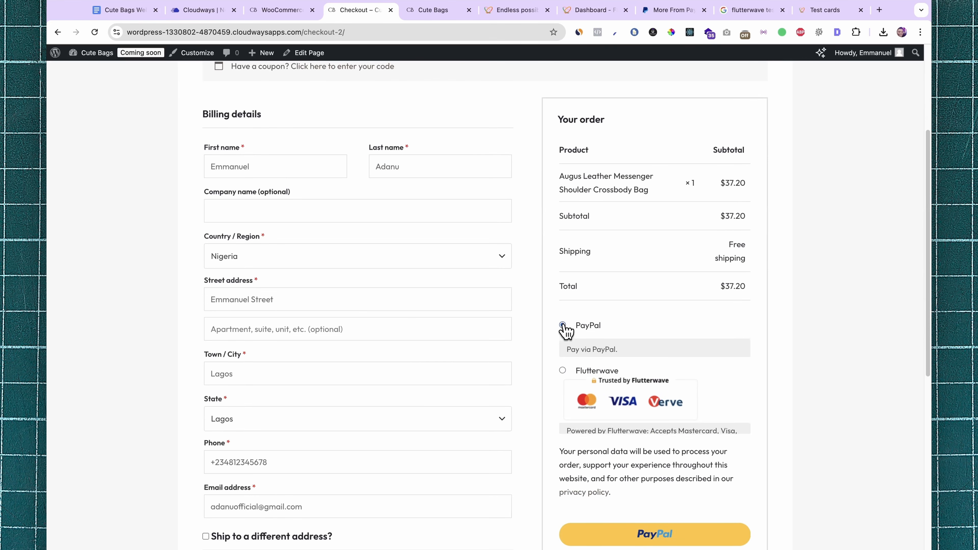
{"action": "left_click", "coordinate": [563, 383]}
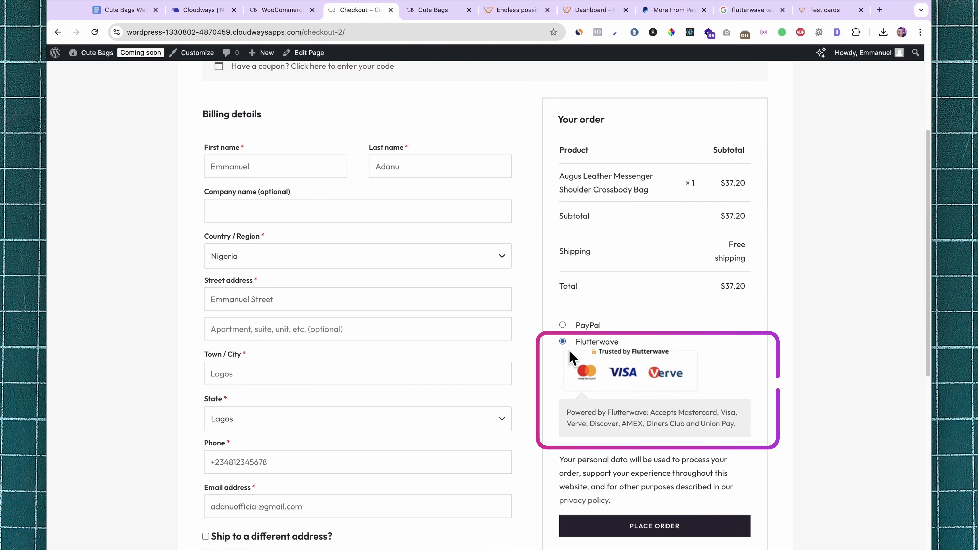
{"action": "left_click", "coordinate": [563, 325]}
{"action": "left_click", "coordinate": [563, 383]}
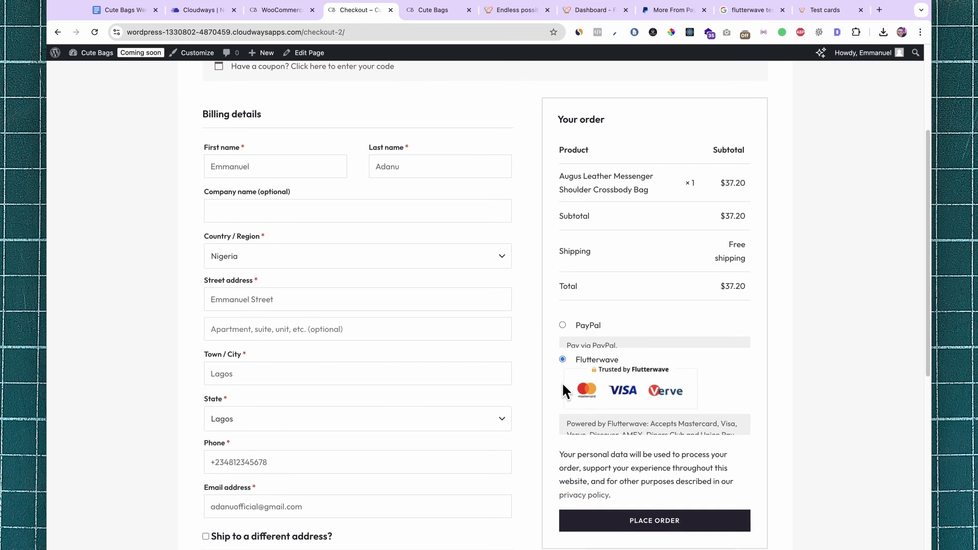
{"action": "left_click", "coordinate": [563, 325]}
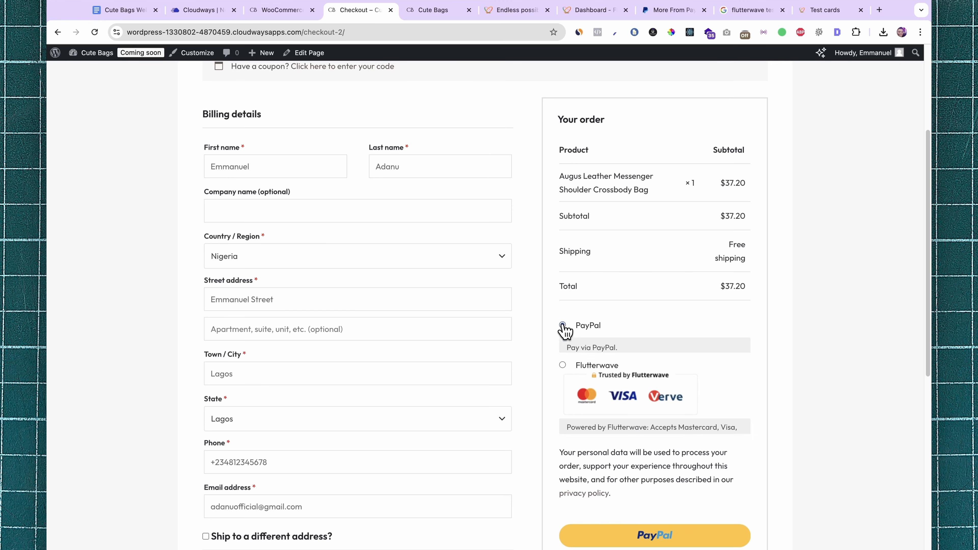
{"action": "scroll", "coordinate": [626, 357], "scroll_direction": "down", "scroll_amount": 2}
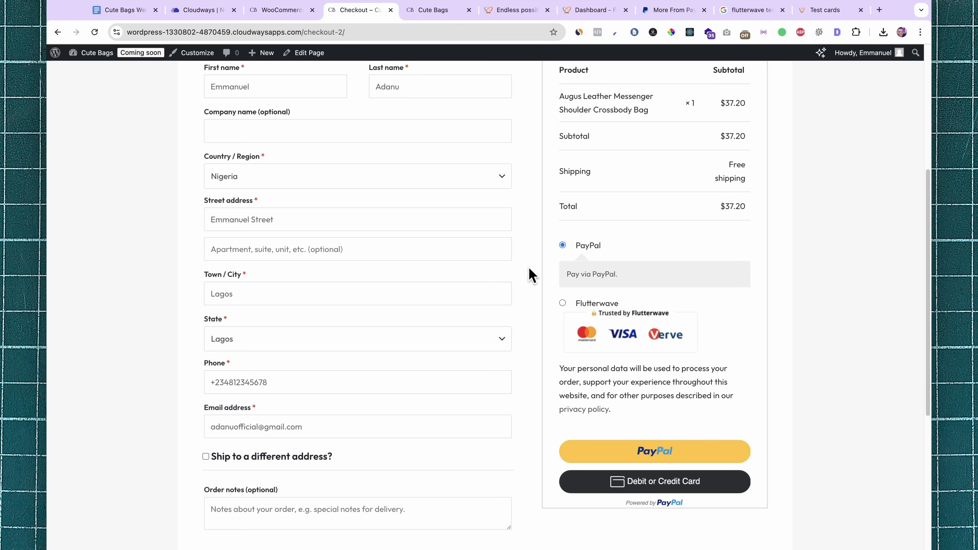
{"action": "scroll", "coordinate": [532, 274], "scroll_direction": "up", "scroll_amount": 3}
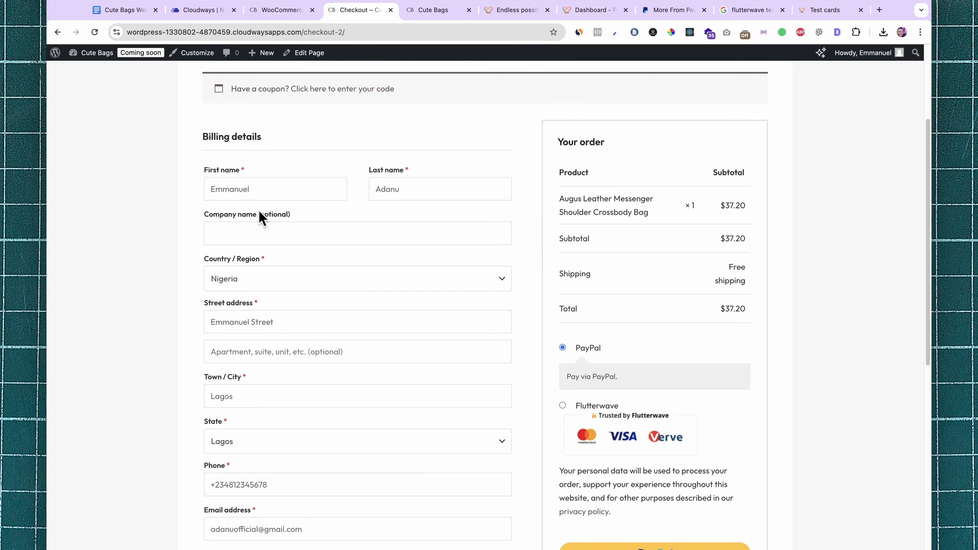
{"action": "left_click_drag", "start_coordinate": [192, 227], "coordinate": [375, 232]}
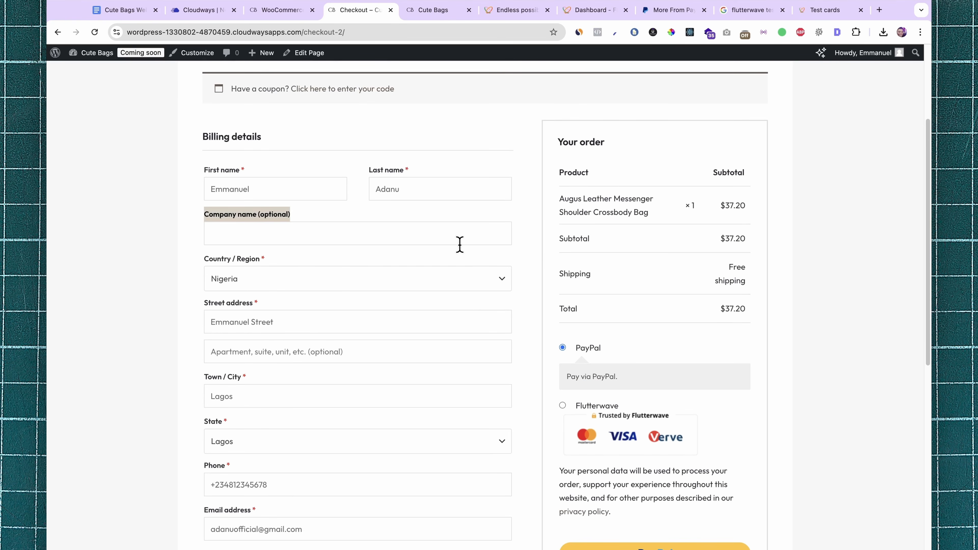
{"action": "left_click_drag", "start_coordinate": [460, 245], "coordinate": [462, 257]}
{"action": "scroll", "coordinate": [462, 257], "scroll_direction": "down", "scroll_amount": 2}
{"action": "scroll", "coordinate": [462, 256], "scroll_direction": "up", "scroll_amount": 5}
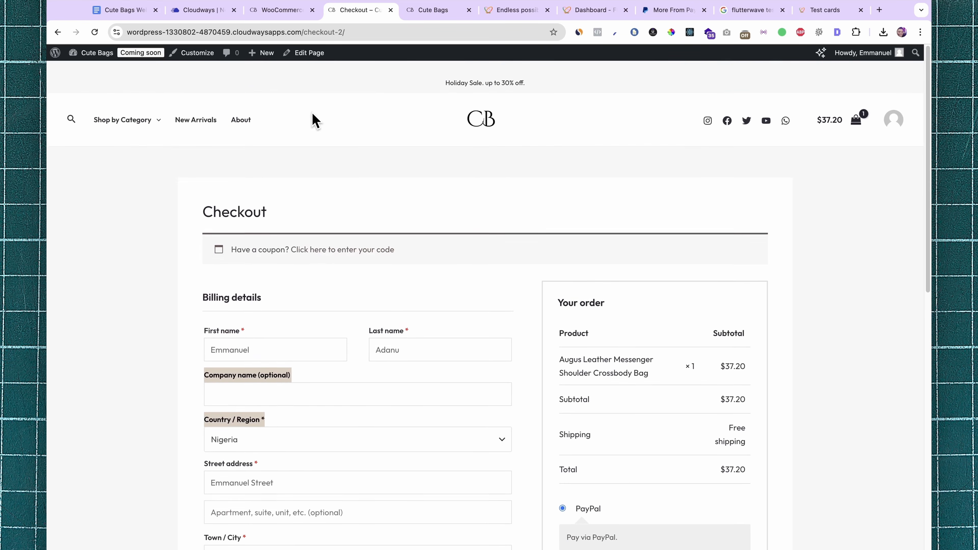
{"action": "scroll", "coordinate": [314, 120], "scroll_direction": "down", "scroll_amount": 1}
{"action": "mouse_move", "coordinate": [120, 106]}
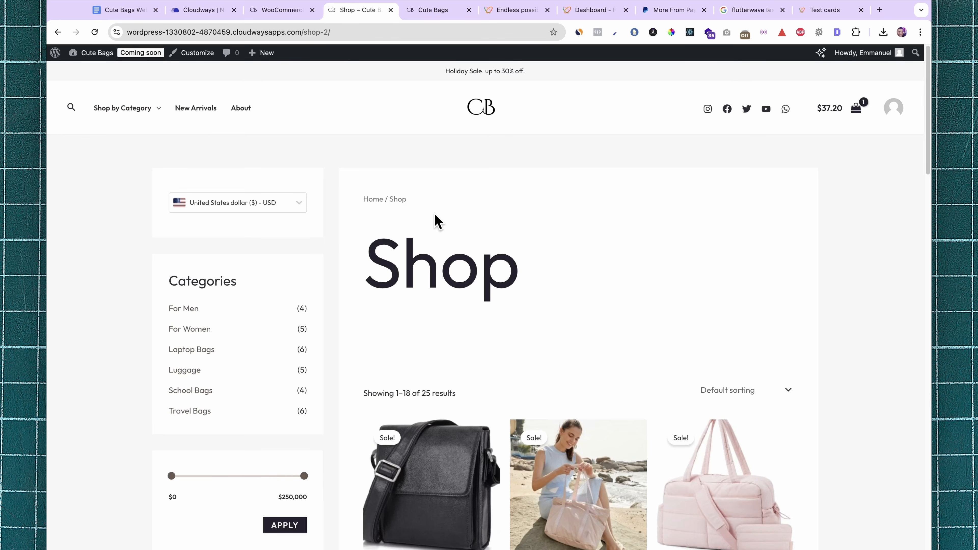
- Scroll through the Cute Bags Shop page to review the product listing
{"action": "scroll", "coordinate": [470, 401], "scroll_direction": "down", "scroll_amount": 5}
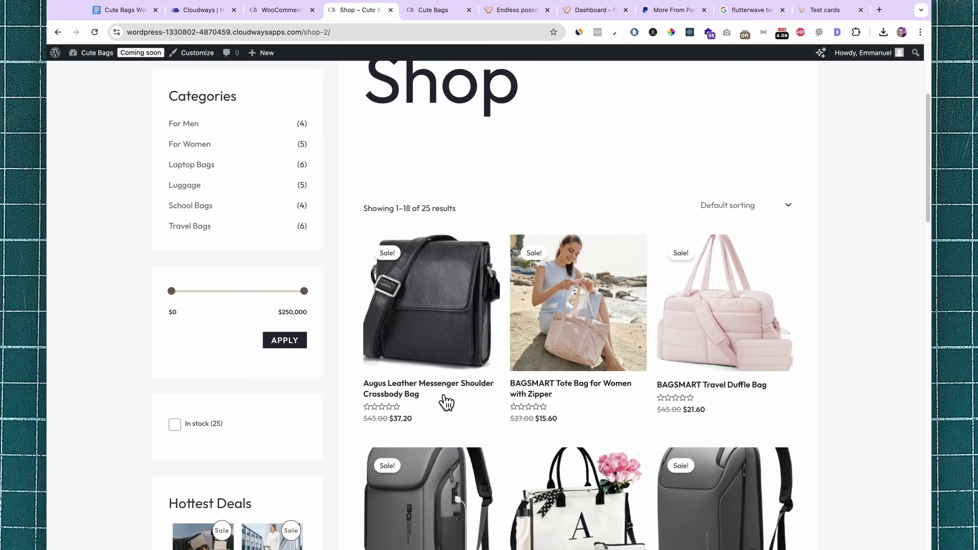
{"action": "scroll", "coordinate": [642, 417], "scroll_direction": "down", "scroll_amount": 1}
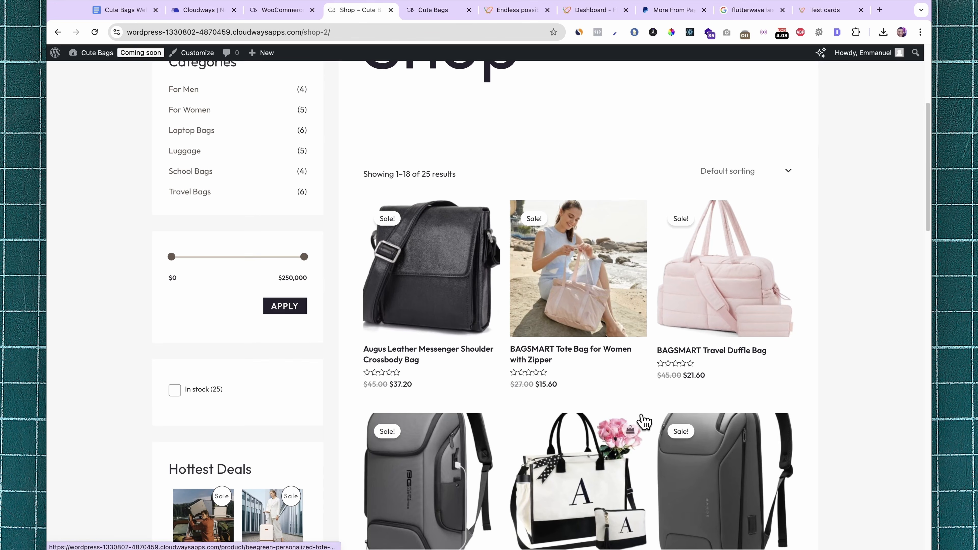
{"action": "scroll", "coordinate": [478, 412], "scroll_direction": "up", "scroll_amount": 1}
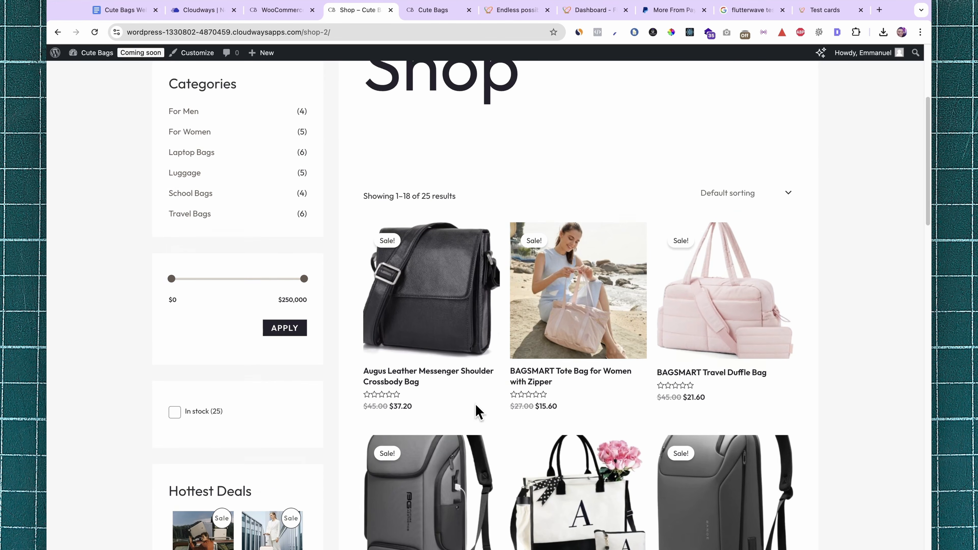
{"action": "scroll", "coordinate": [479, 409], "scroll_direction": "up", "scroll_amount": 3}
{"action": "scroll", "coordinate": [480, 406], "scroll_direction": "down", "scroll_amount": 10}
{"action": "scroll", "coordinate": [485, 280], "scroll_direction": "up", "scroll_amount": 12}
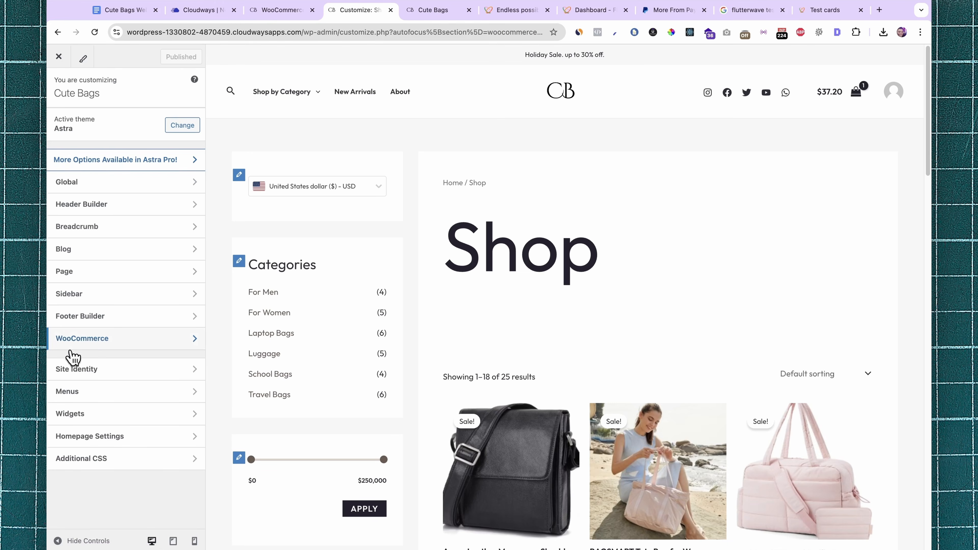
- In WooCommerce > Product Catalog, turn on Add To Cart buttons for product cards
{"action": "left_click", "coordinate": [84, 341]}
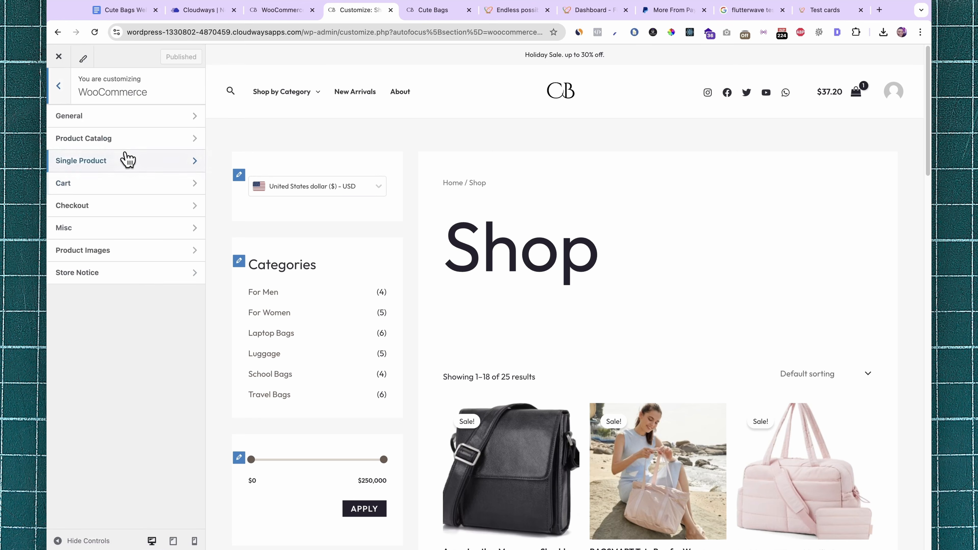
{"action": "left_click", "coordinate": [116, 141]}
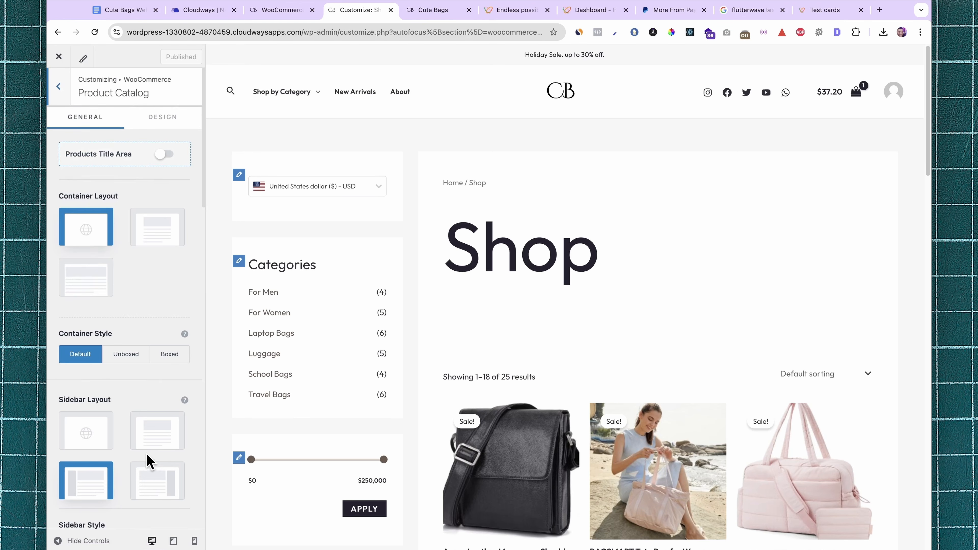
{"action": "scroll", "coordinate": [146, 443], "scroll_direction": "down", "scroll_amount": 4}
{"action": "scroll", "coordinate": [144, 411], "scroll_direction": "down", "scroll_amount": 10}
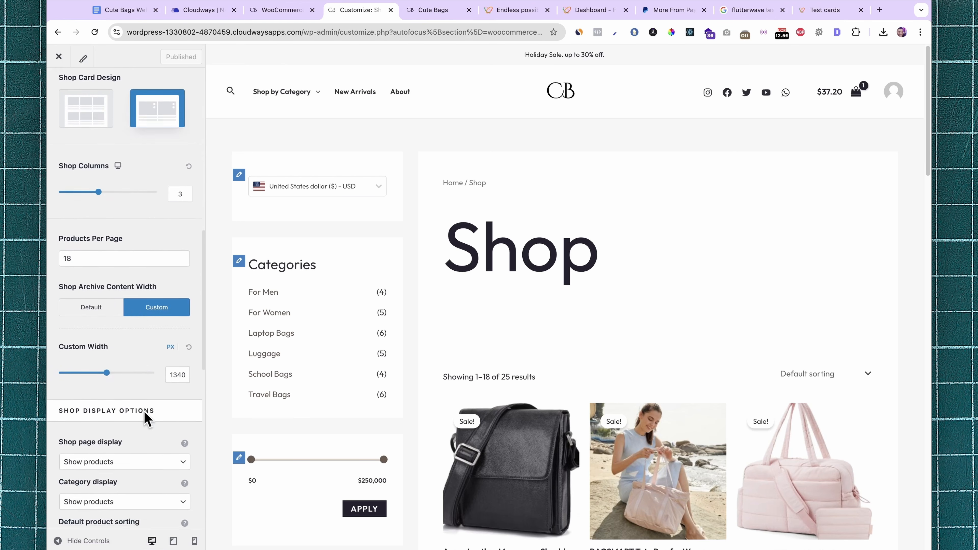
{"action": "scroll", "coordinate": [144, 411], "scroll_direction": "down", "scroll_amount": 6}
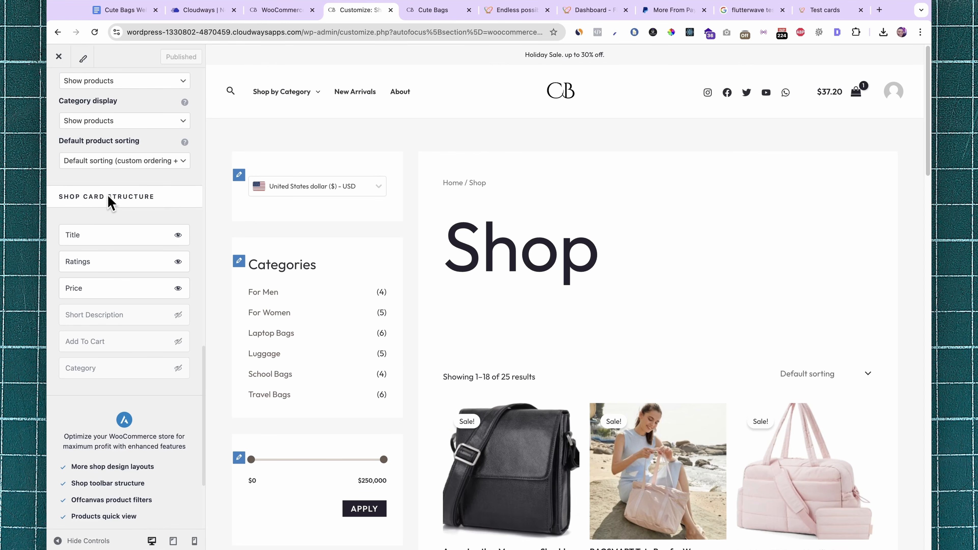
{"action": "scroll", "coordinate": [514, 410], "scroll_direction": "down", "scroll_amount": 6}
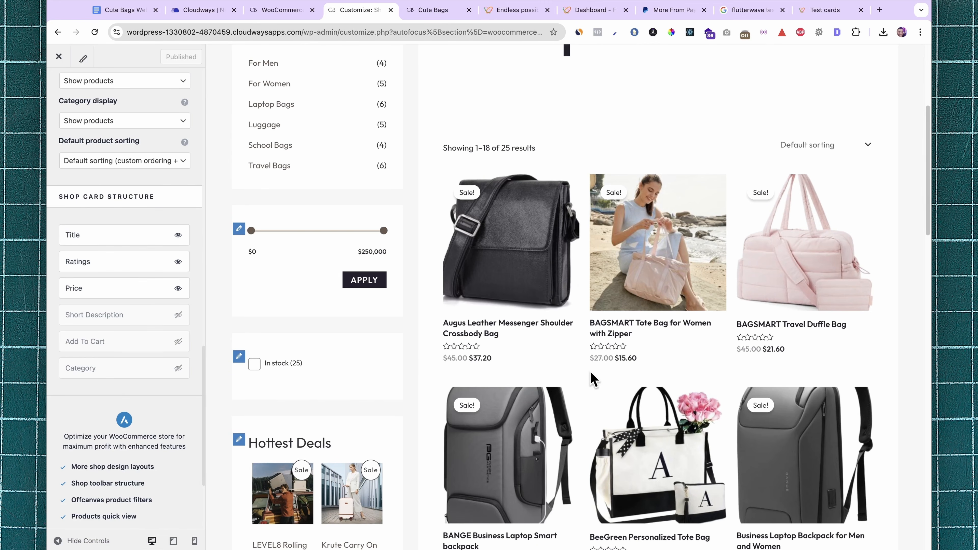
{"action": "left_click", "coordinate": [177, 342]}
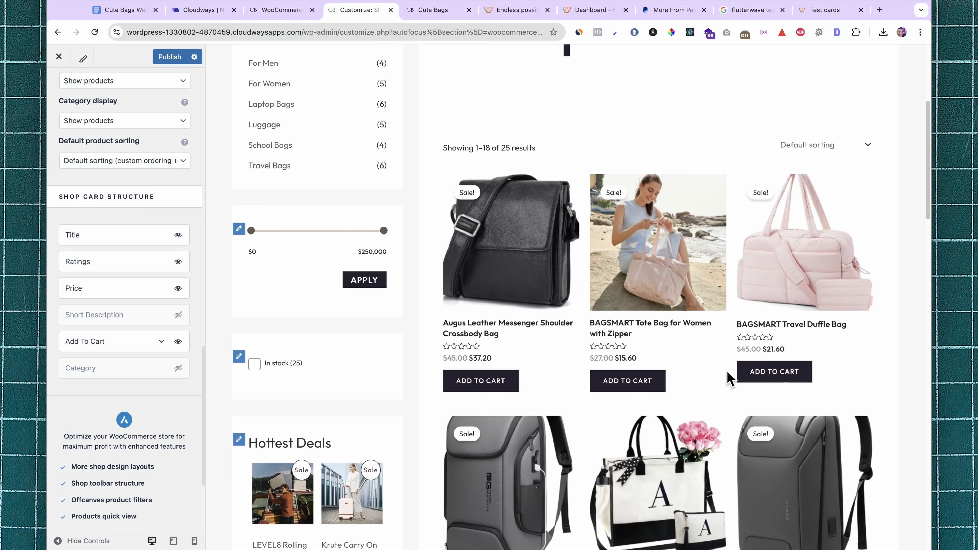
- Keep short descriptions and categories hidden on product cards, then publish
{"action": "scroll", "coordinate": [775, 405], "scroll_direction": "down", "scroll_amount": 2}
{"action": "scroll", "coordinate": [718, 381], "scroll_direction": "down", "scroll_amount": 3}
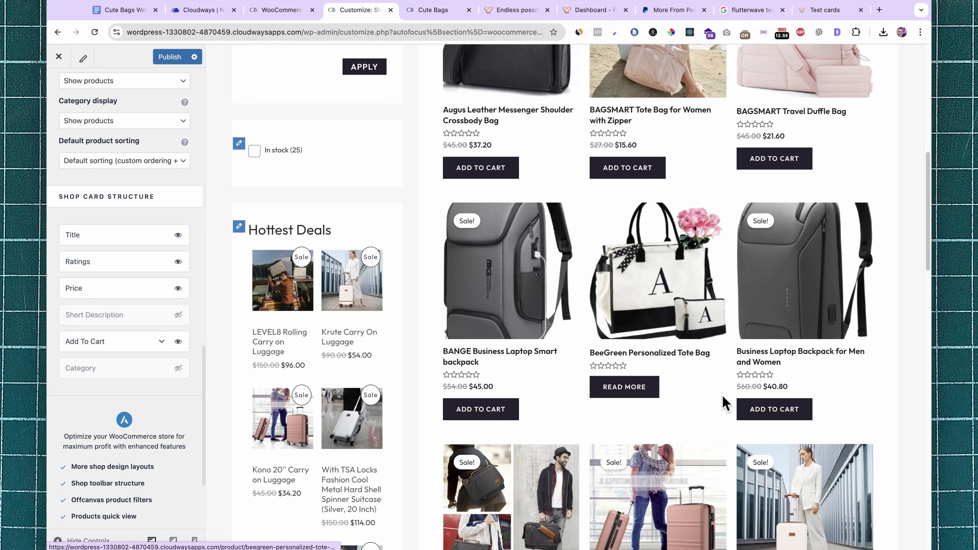
{"action": "left_click", "coordinate": [177, 315]}
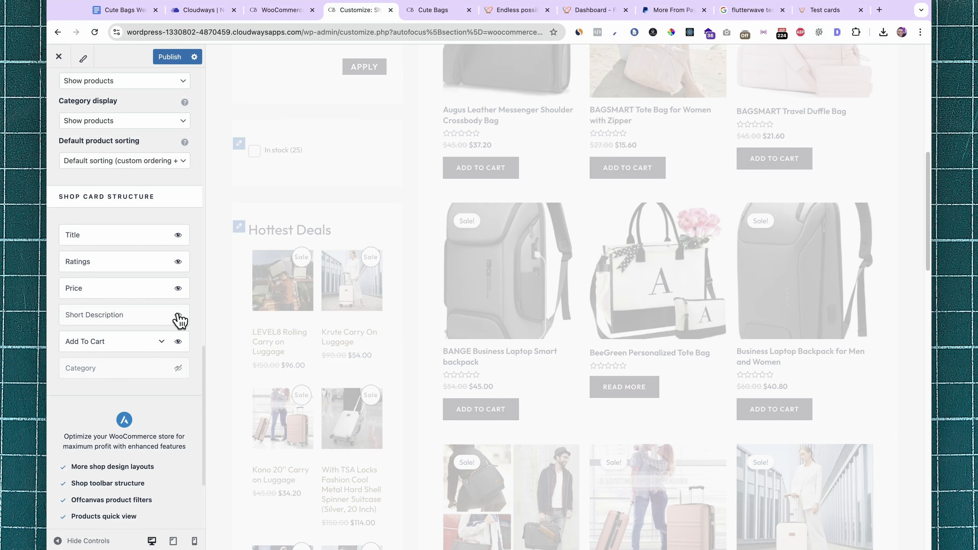
{"action": "left_click", "coordinate": [178, 315]}
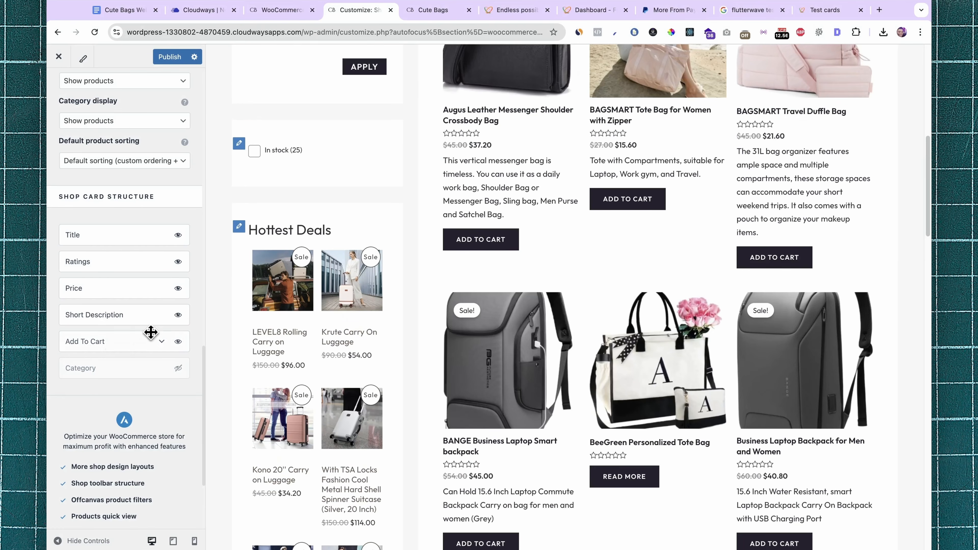
{"action": "left_click", "coordinate": [178, 315]}
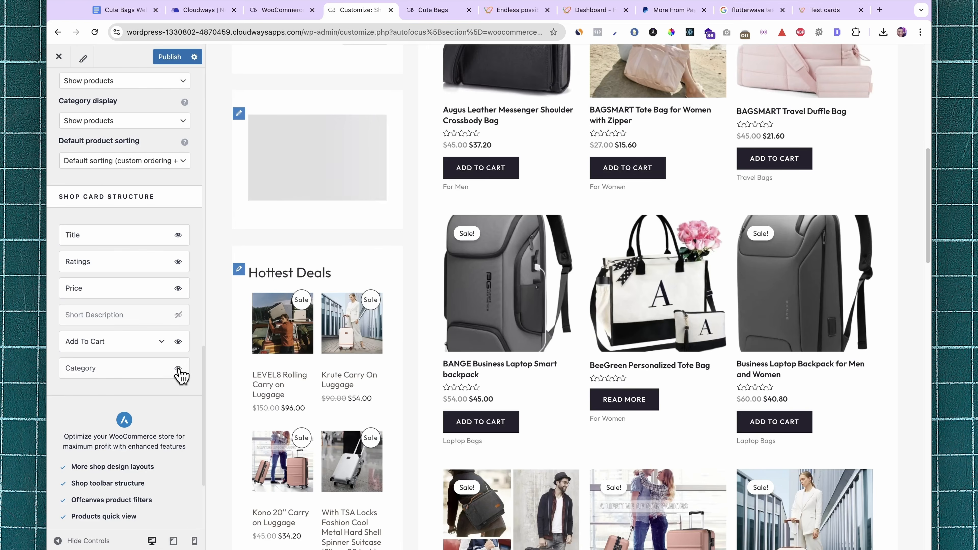
{"action": "left_click", "coordinate": [179, 369]}
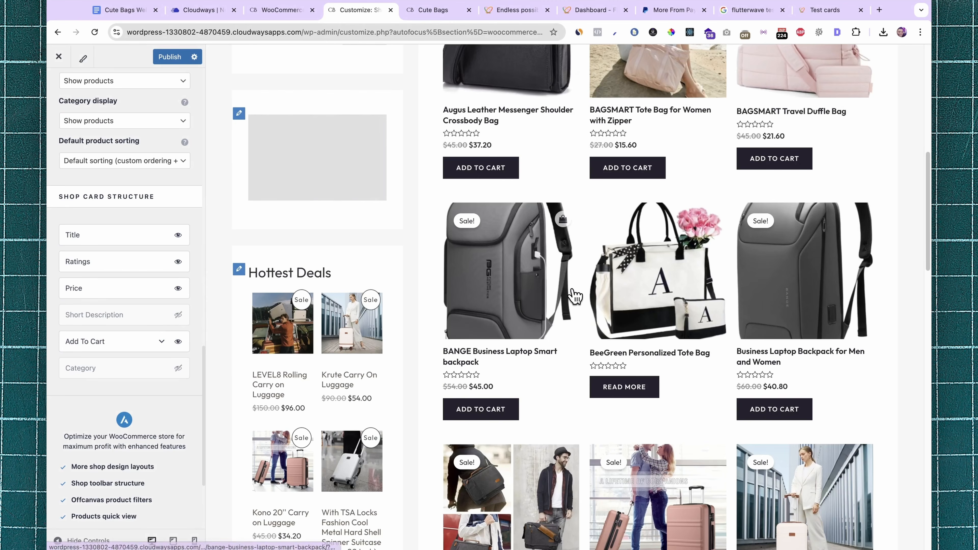
{"action": "scroll", "coordinate": [576, 296], "scroll_direction": "down", "scroll_amount": 15}
{"action": "scroll", "coordinate": [575, 296], "scroll_direction": "up", "scroll_amount": 12}
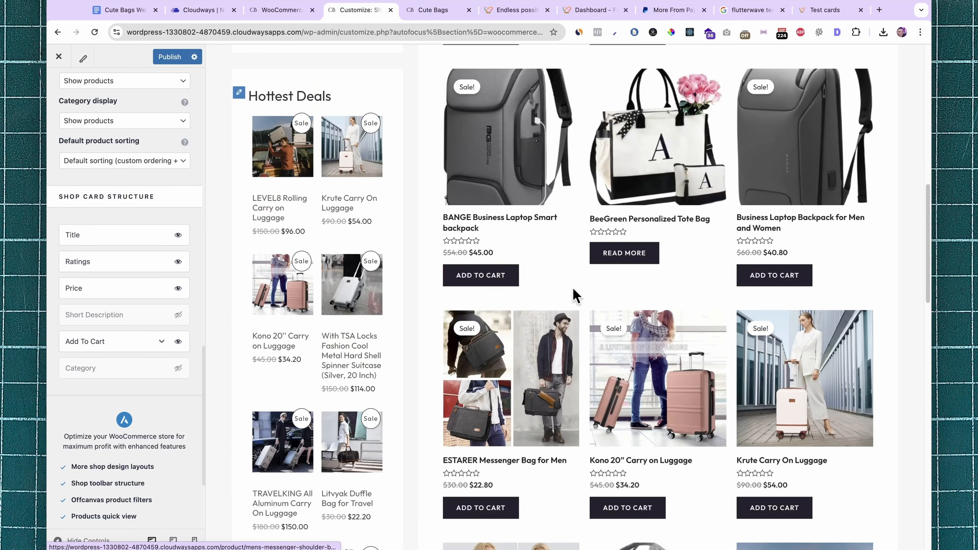
{"action": "scroll", "coordinate": [261, 170], "scroll_direction": "up", "scroll_amount": 8}
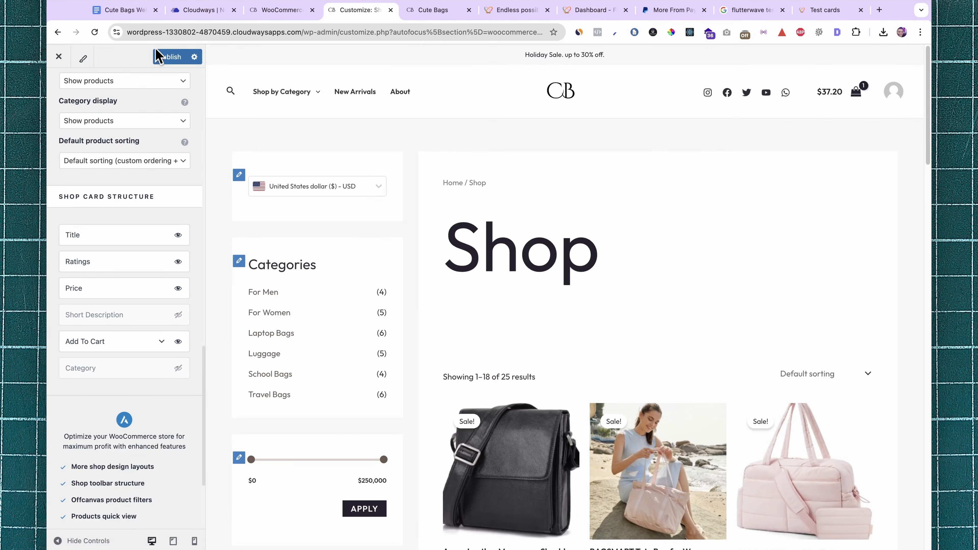
{"action": "left_click", "coordinate": [159, 56]}
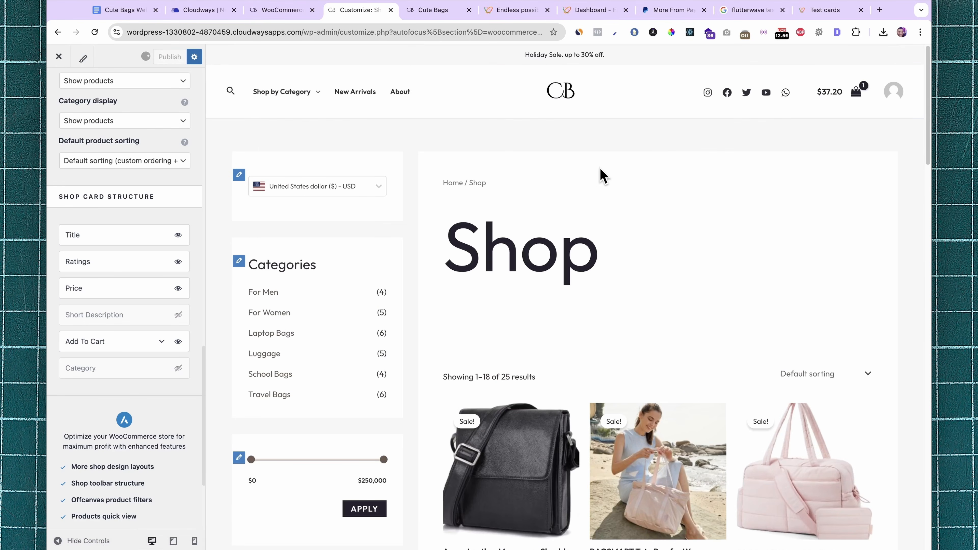
{"action": "scroll", "coordinate": [142, 197], "scroll_direction": "up", "scroll_amount": 10}
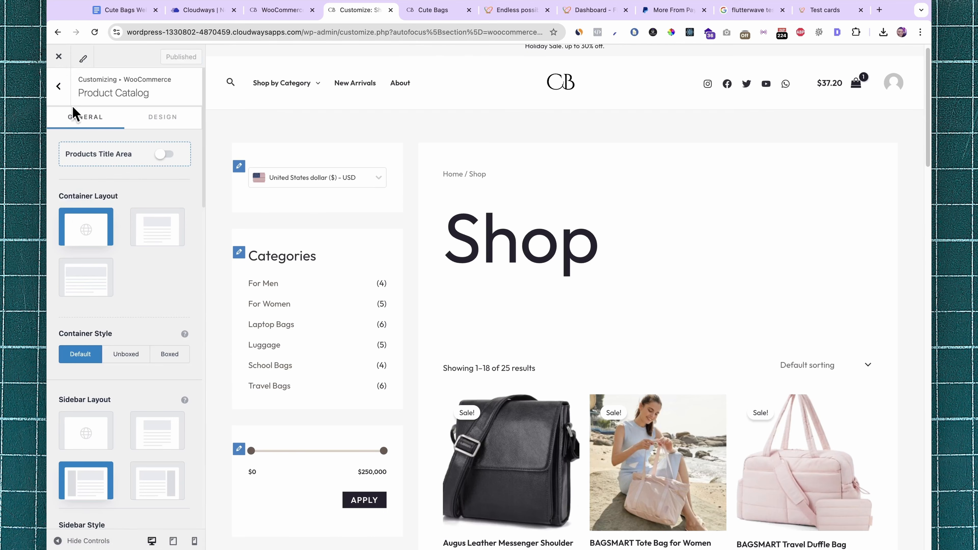
- Set the checkout Company name field to Hidden and keep the Phone field Required
{"action": "left_click", "coordinate": [58, 86]}
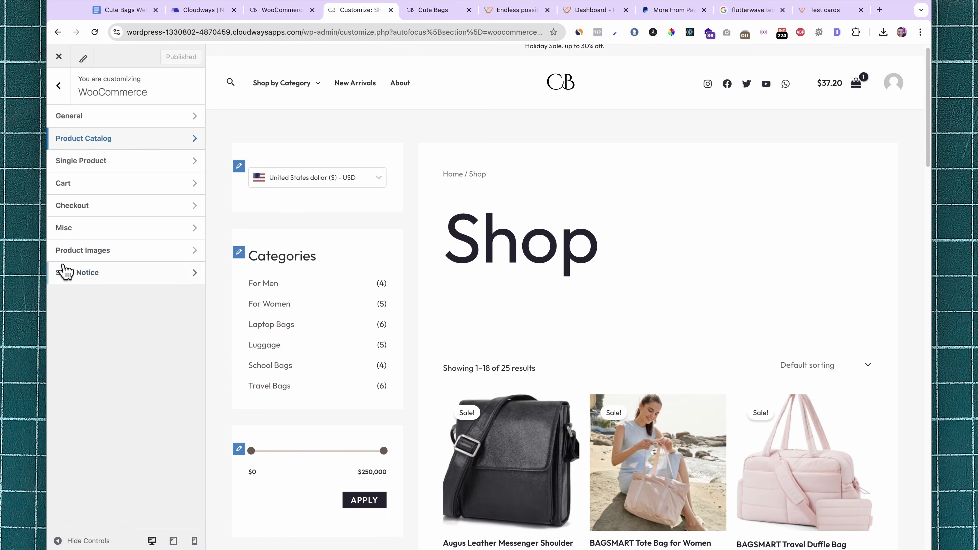
{"action": "left_click", "coordinate": [87, 211]}
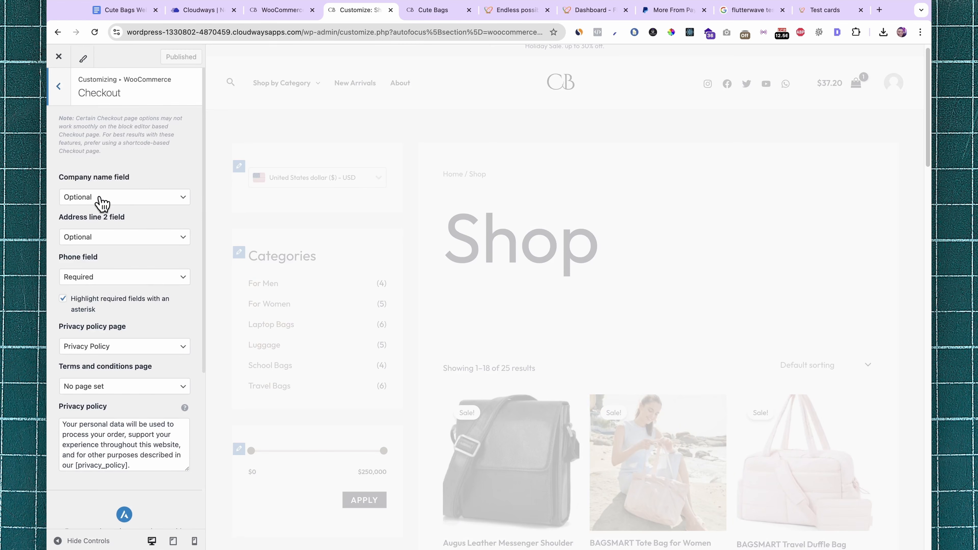
{"action": "left_click", "coordinate": [113, 198]}
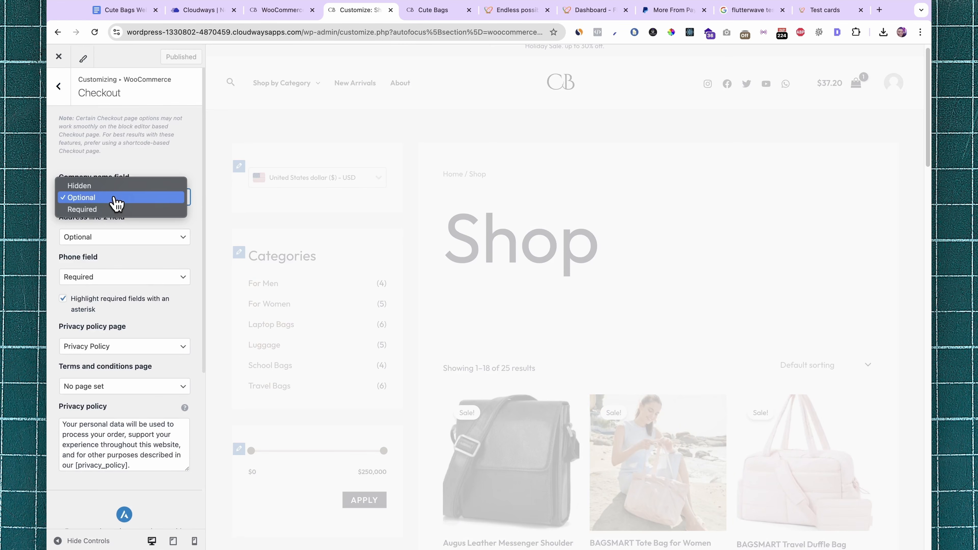
{"action": "left_click", "coordinate": [115, 187]}
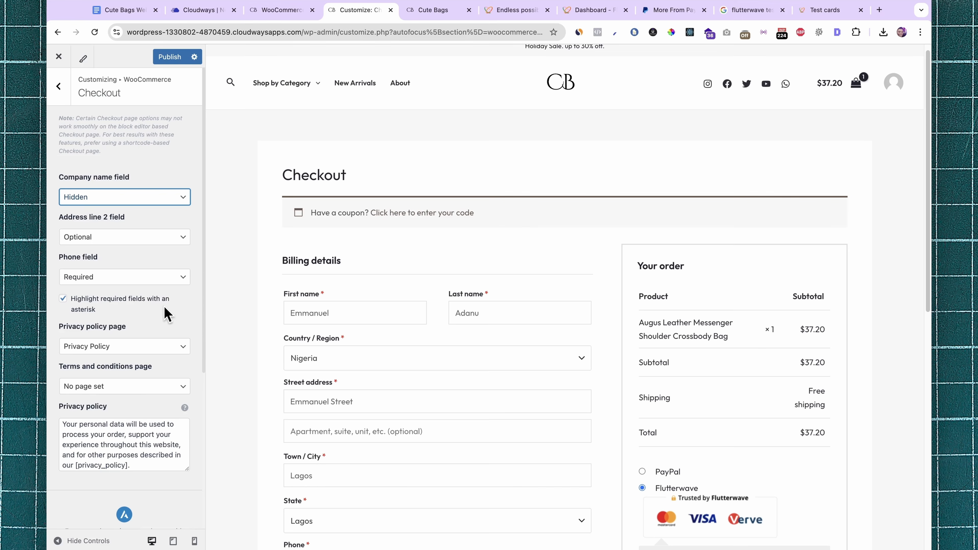
{"action": "left_click", "coordinate": [110, 280]}
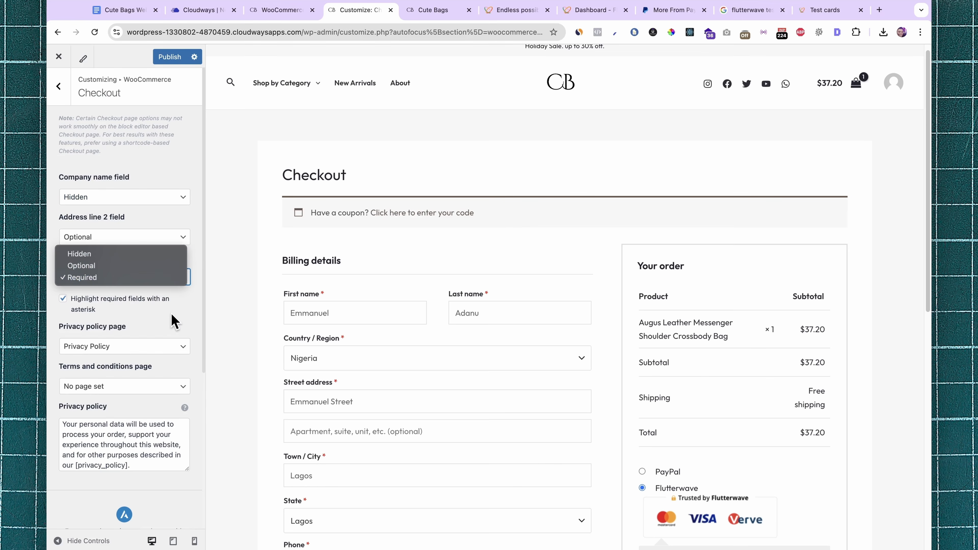
{"action": "left_click", "coordinate": [173, 321]}
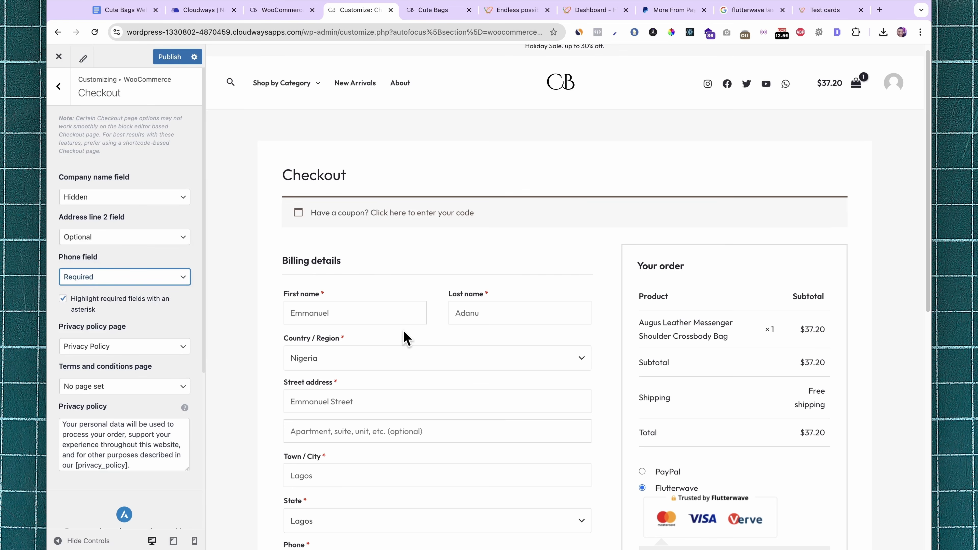
- Publish the checkout field changes and close the Customizer
{"action": "scroll", "coordinate": [404, 334], "scroll_direction": "down", "scroll_amount": 3}
{"action": "scroll", "coordinate": [405, 336], "scroll_direction": "down", "scroll_amount": 3}
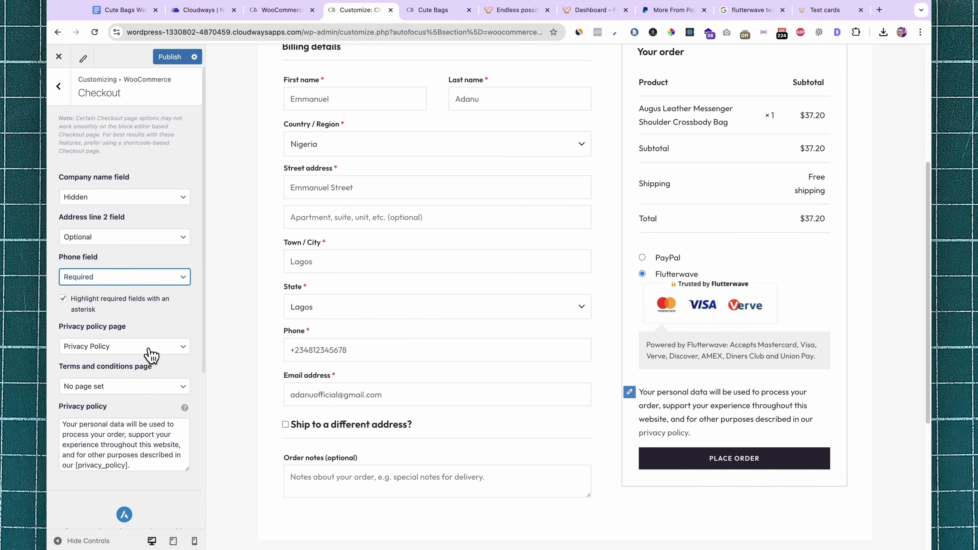
{"action": "scroll", "coordinate": [162, 422], "scroll_direction": "down", "scroll_amount": 3}
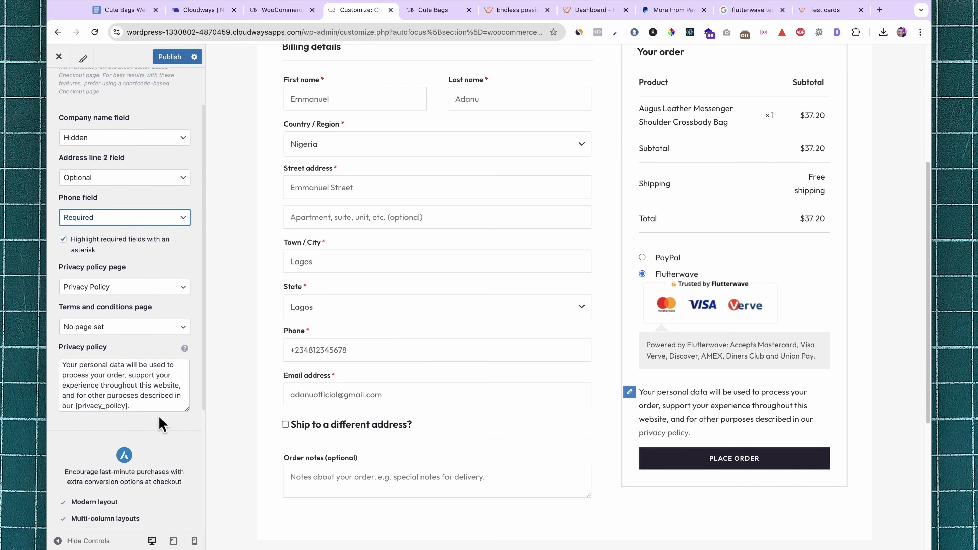
{"action": "scroll", "coordinate": [162, 424], "scroll_direction": "down", "scroll_amount": 1}
{"action": "left_click_drag", "start_coordinate": [133, 283], "coordinate": [63, 242]}
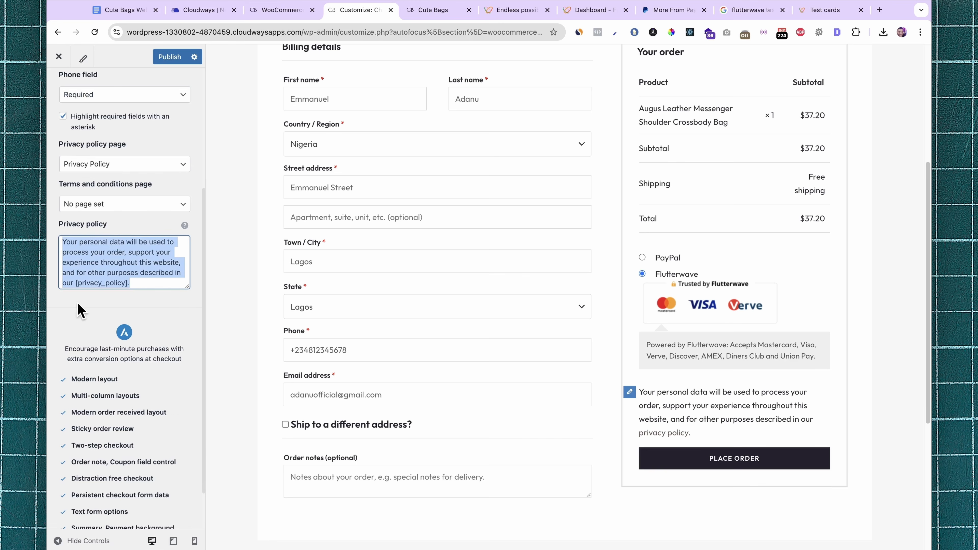
{"action": "scroll", "coordinate": [283, 390], "scroll_direction": "down", "scroll_amount": 2}
{"action": "scroll", "coordinate": [156, 435], "scroll_direction": "up", "scroll_amount": 4}
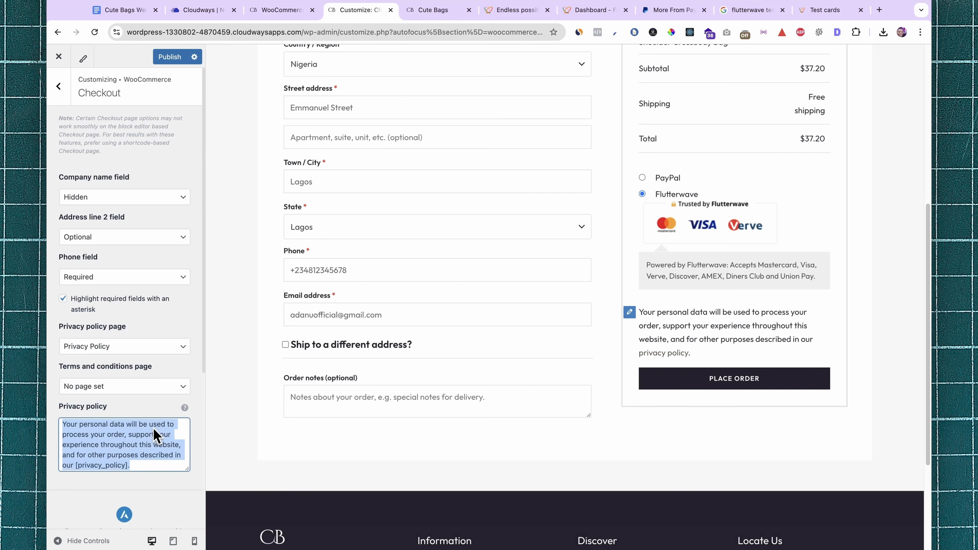
{"action": "left_click", "coordinate": [168, 61]}
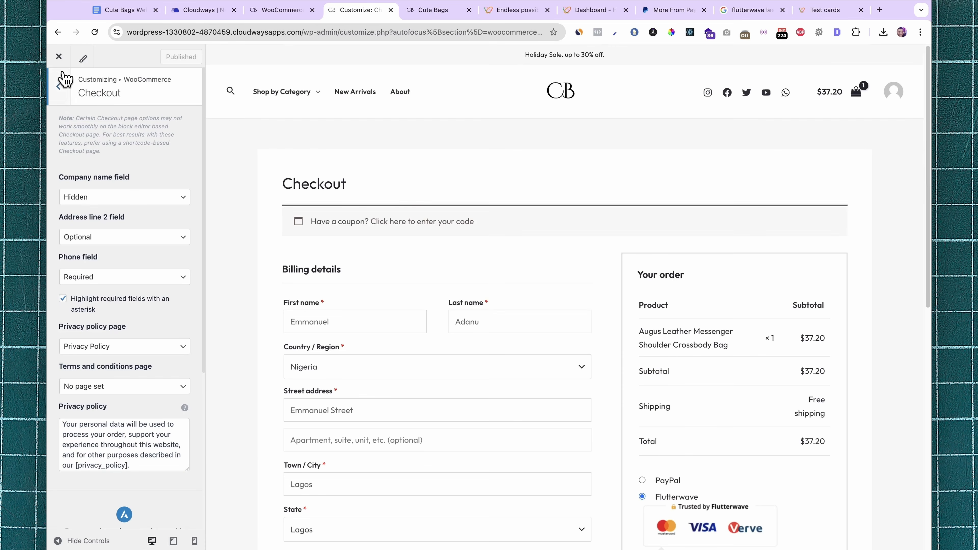
{"action": "left_click", "coordinate": [59, 58]}
- Reopen the Customizer, hide Add To Cart buttons in Product Catalog, and publish
{"action": "scroll", "coordinate": [563, 381], "scroll_direction": "down", "scroll_amount": 5}
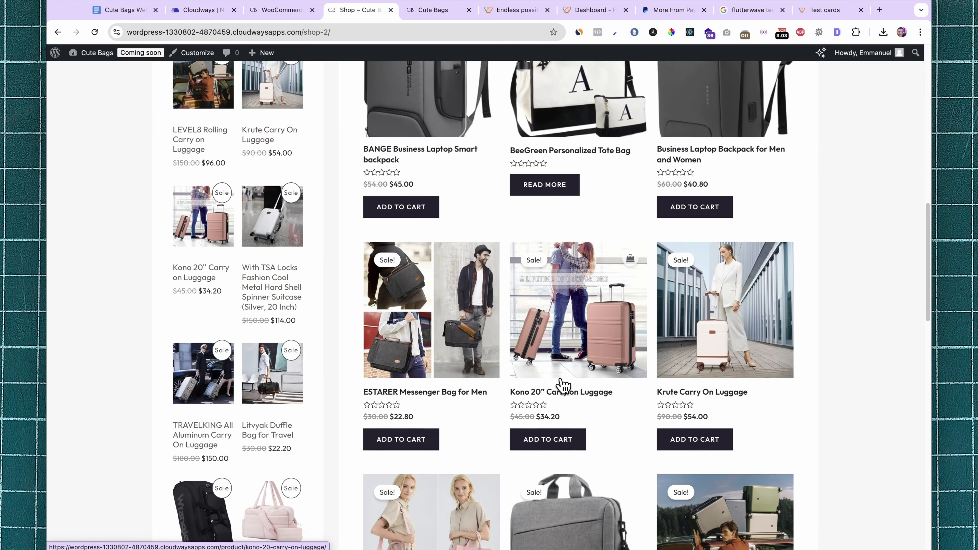
{"action": "scroll", "coordinate": [562, 381], "scroll_direction": "down", "scroll_amount": 6}
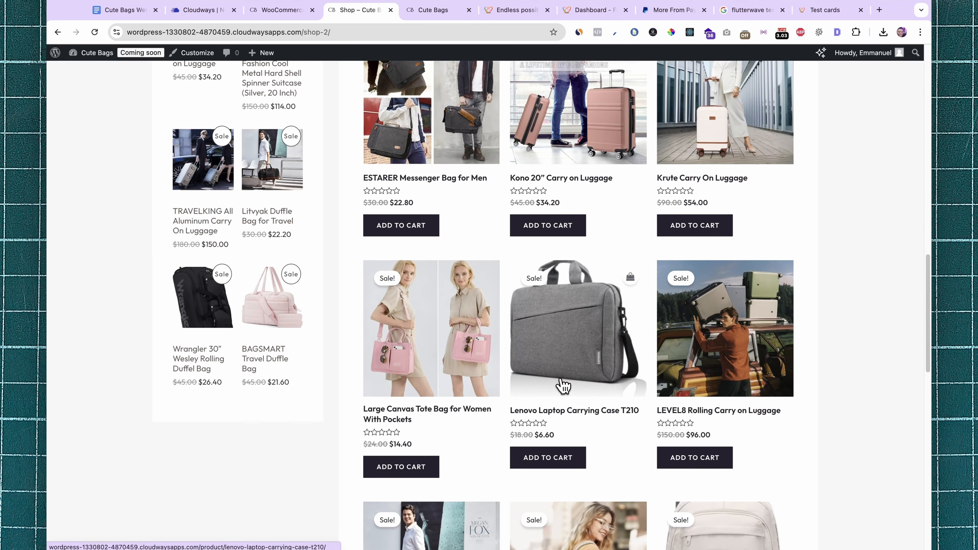
{"action": "scroll", "coordinate": [563, 385], "scroll_direction": "down", "scroll_amount": 3}
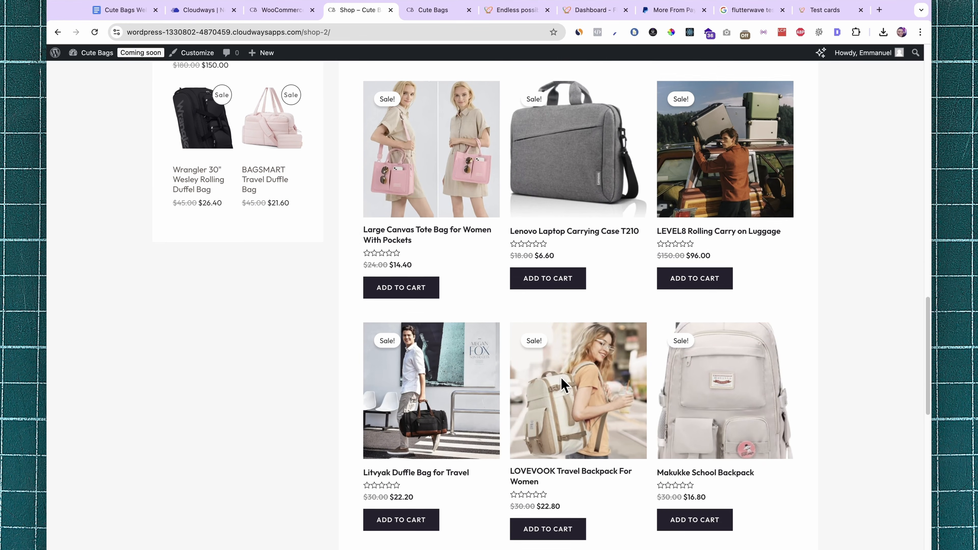
{"action": "scroll", "coordinate": [508, 386], "scroll_direction": "down", "scroll_amount": 3}
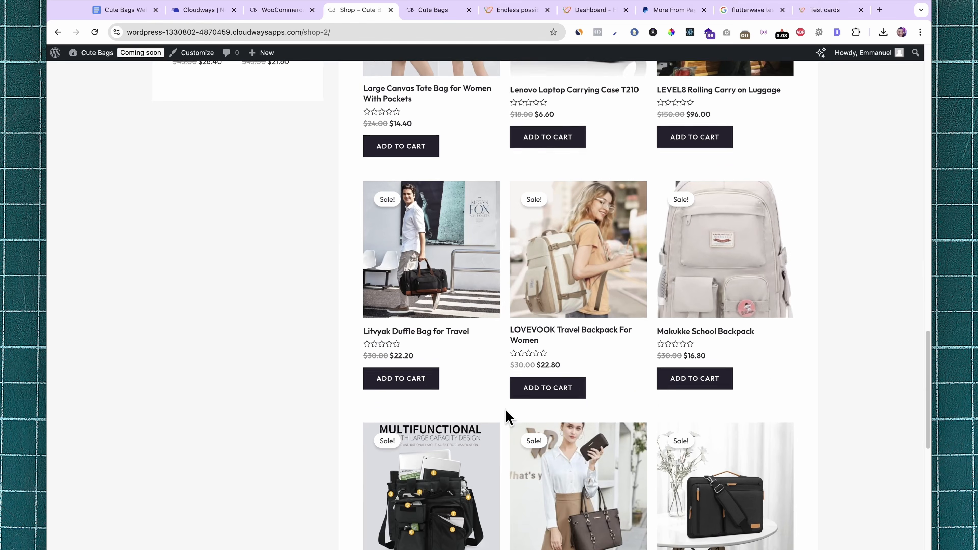
{"action": "scroll", "coordinate": [507, 415], "scroll_direction": "up", "scroll_amount": 9}
{"action": "scroll", "coordinate": [507, 417], "scroll_direction": "up", "scroll_amount": 11}
{"action": "left_click", "coordinate": [198, 53]}
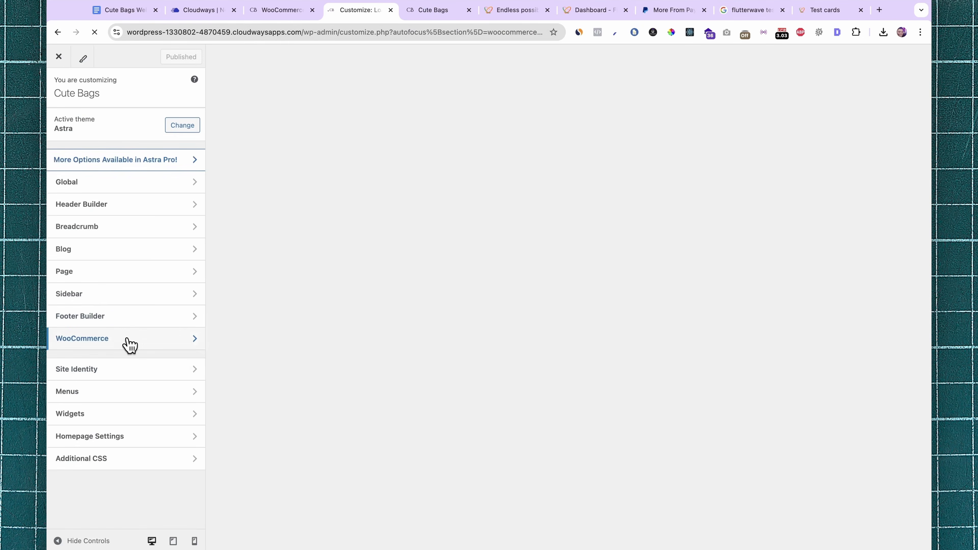
{"action": "scroll", "coordinate": [116, 424], "scroll_direction": "down", "scroll_amount": 15}
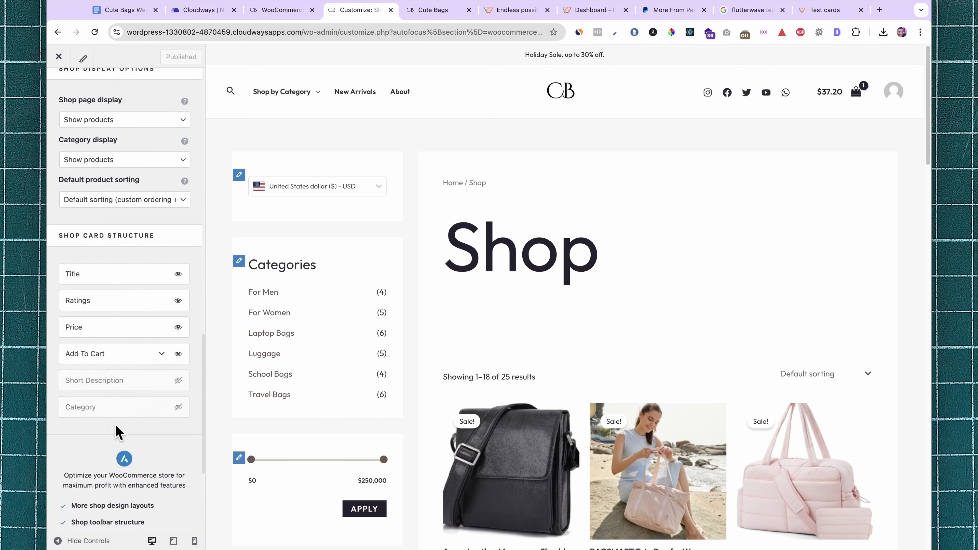
{"action": "left_click", "coordinate": [177, 174]}
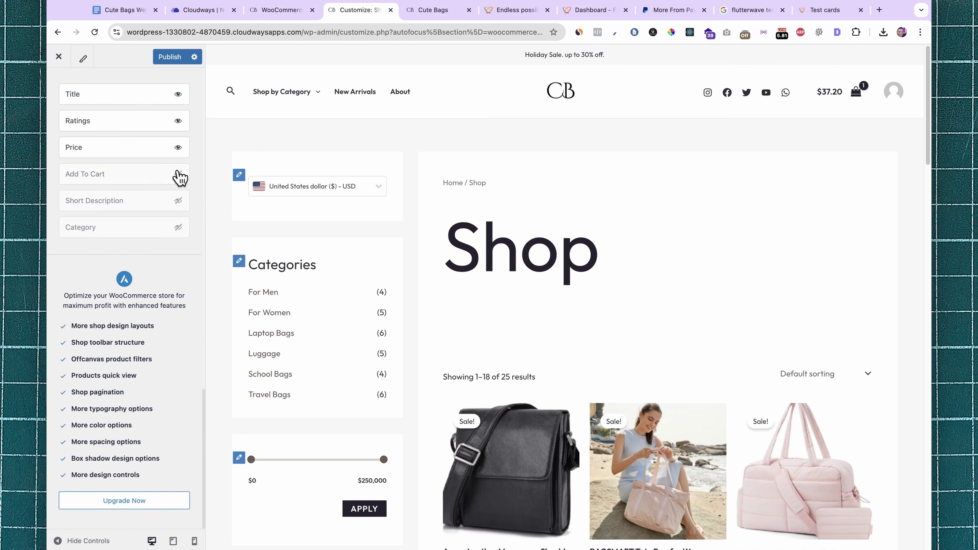
{"action": "scroll", "coordinate": [497, 297], "scroll_direction": "down", "scroll_amount": 4}
{"action": "scroll", "coordinate": [516, 306], "scroll_direction": "down", "scroll_amount": 5}
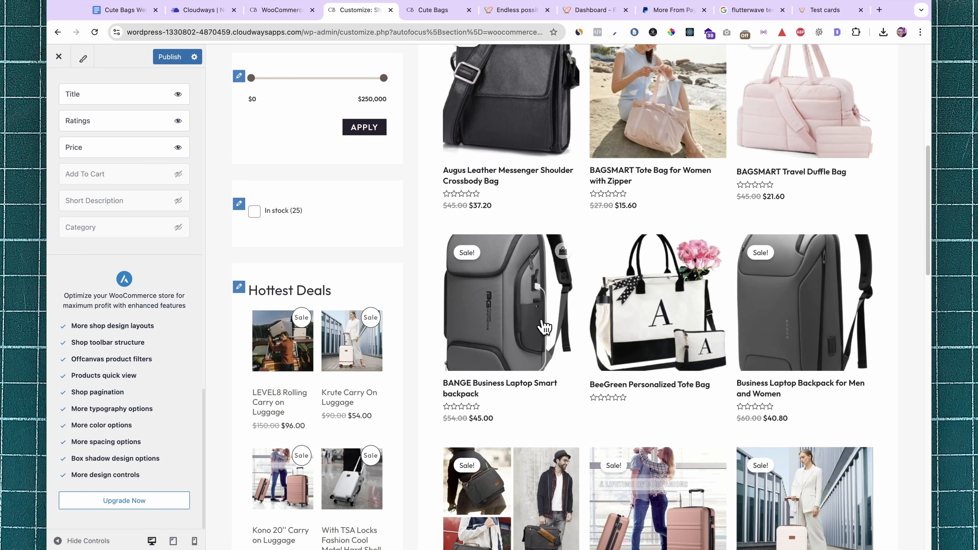
{"action": "left_click", "coordinate": [166, 59]}
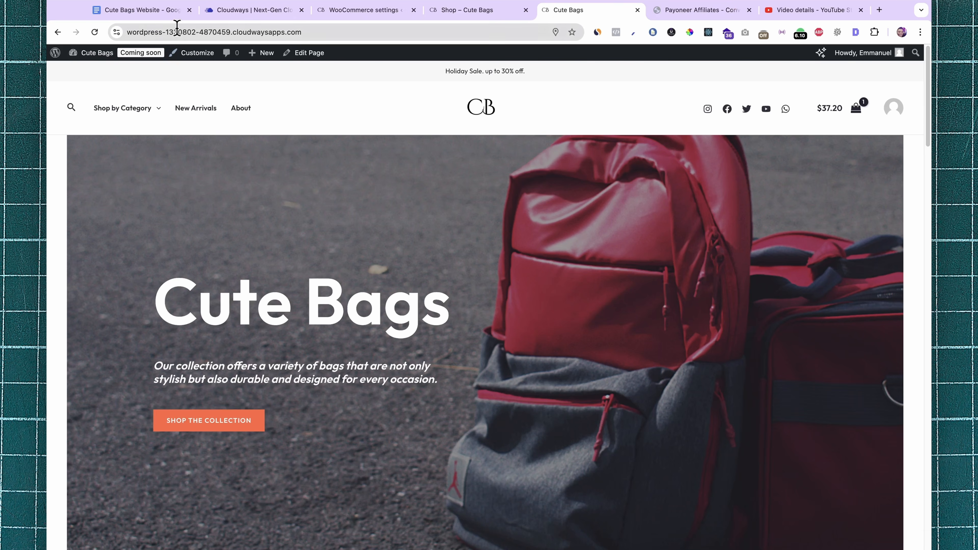
- Open the Namecheap link from the Cute Bags Website doc in a new tab, then return to the store
{"action": "left_click_drag", "start_coordinate": [133, 31], "coordinate": [311, 43]}
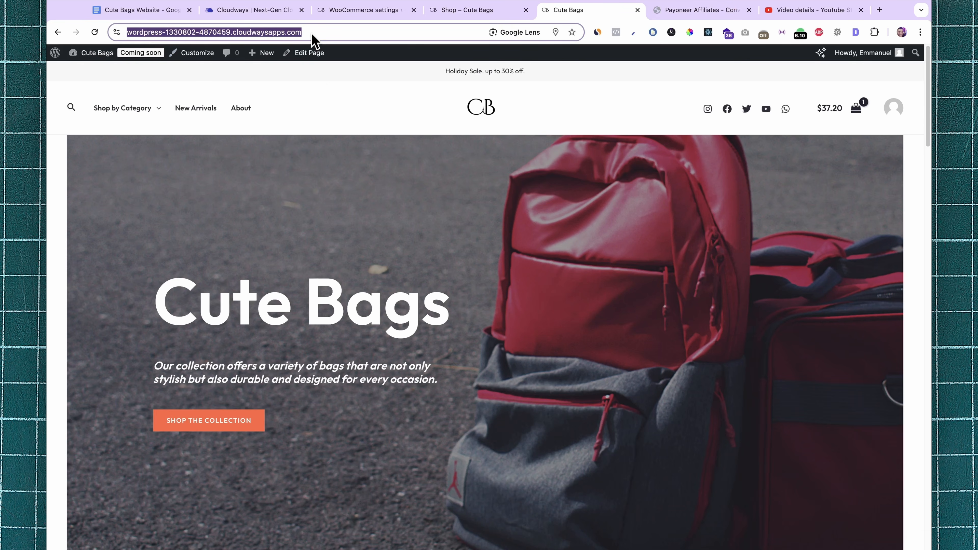
{"action": "left_click", "coordinate": [319, 114]}
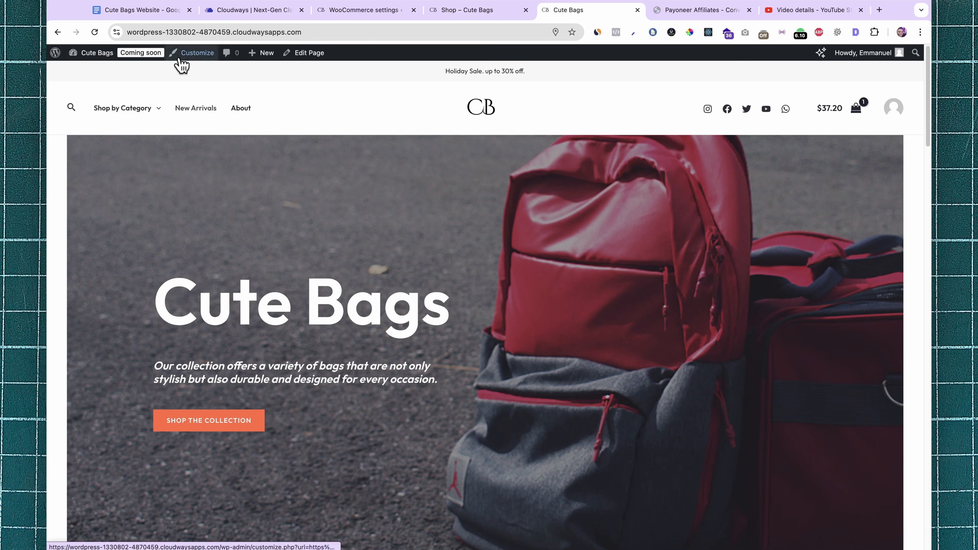
{"action": "left_click", "coordinate": [150, 16]}
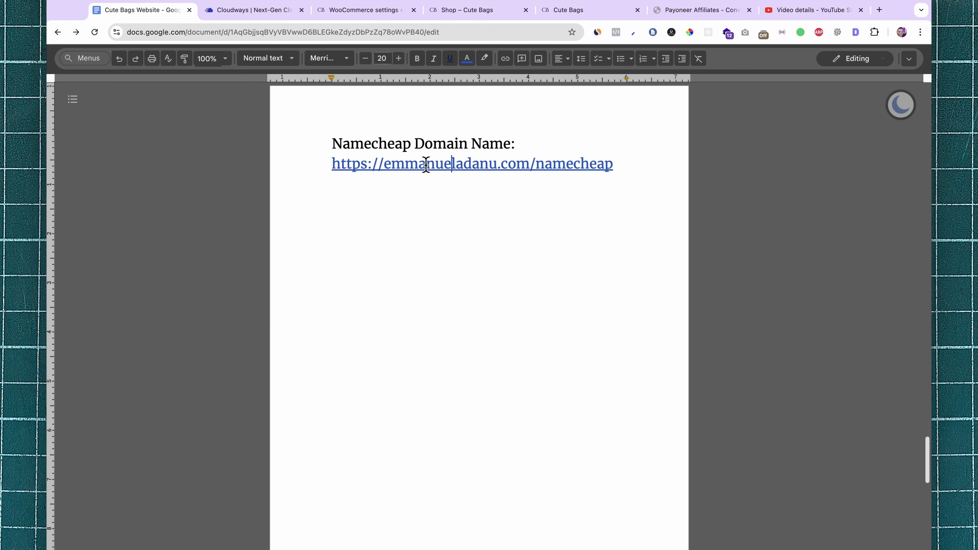
{"action": "left_click", "coordinate": [413, 186]}
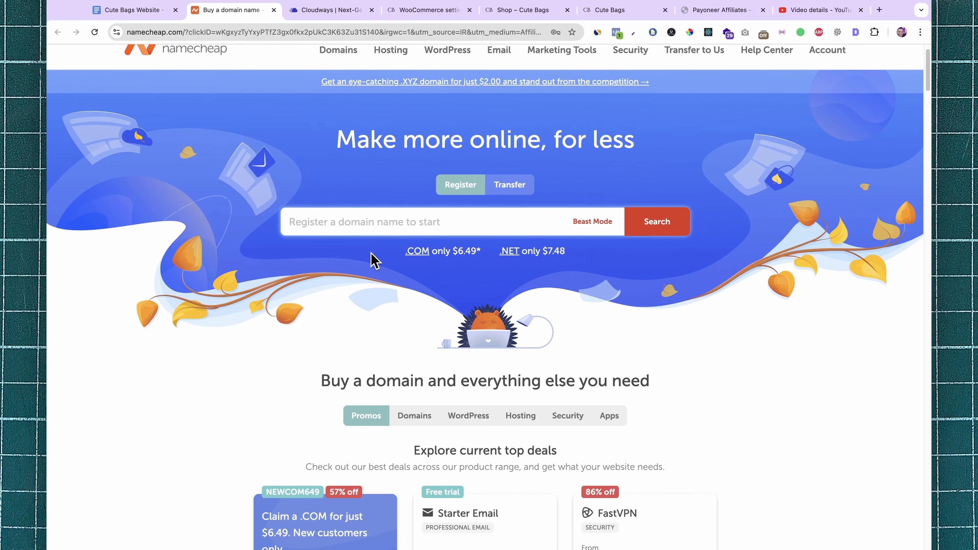
{"action": "left_click", "coordinate": [629, 11]}
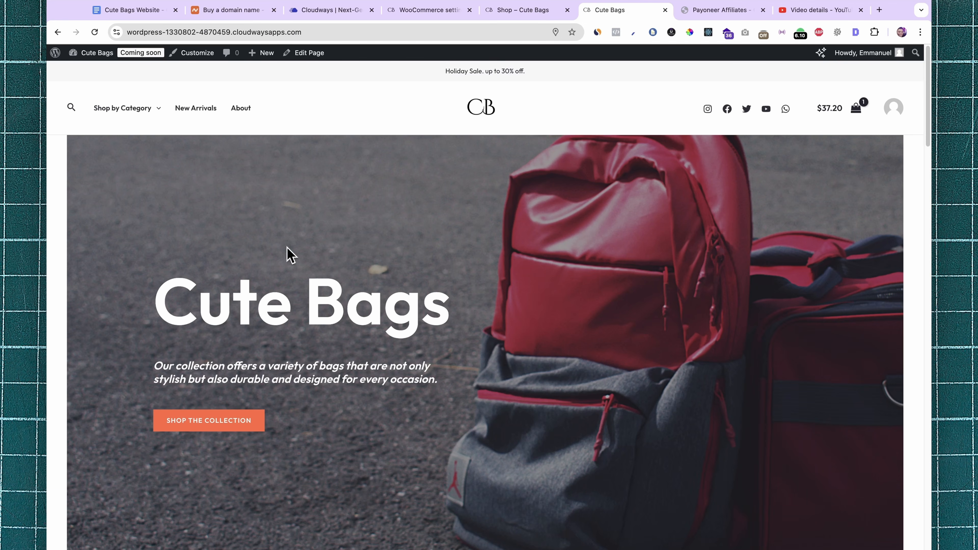
- Search Namecheap for shopcutebags.com, then compare it with buycutebags.com
{"action": "left_click", "coordinate": [220, 13]}
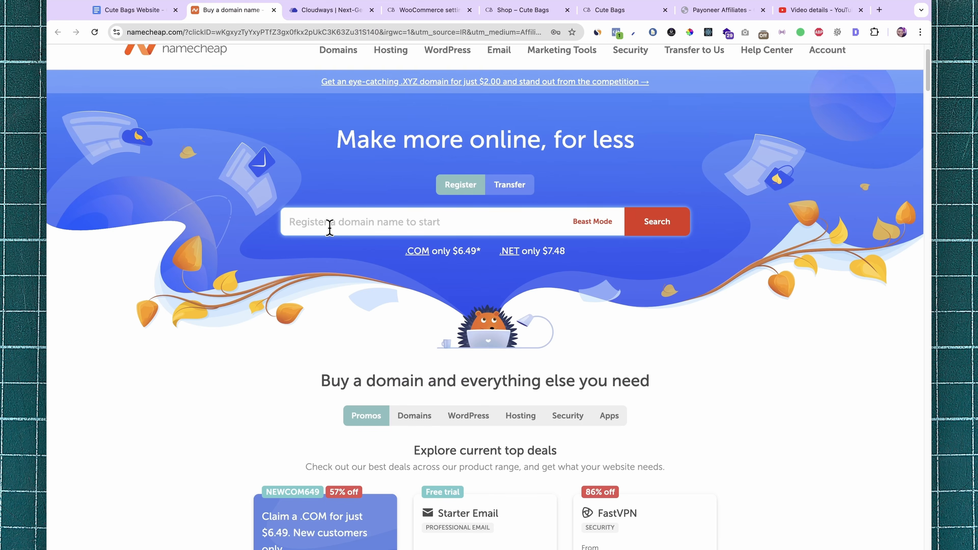
{"action": "type", "text": "shopcutebags.com"}
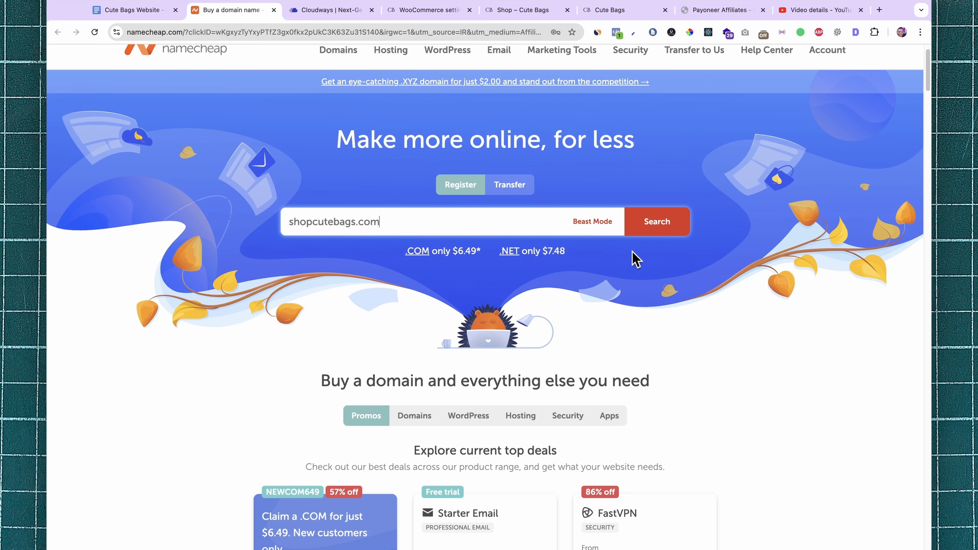
{"action": "left_click", "coordinate": [654, 226]}
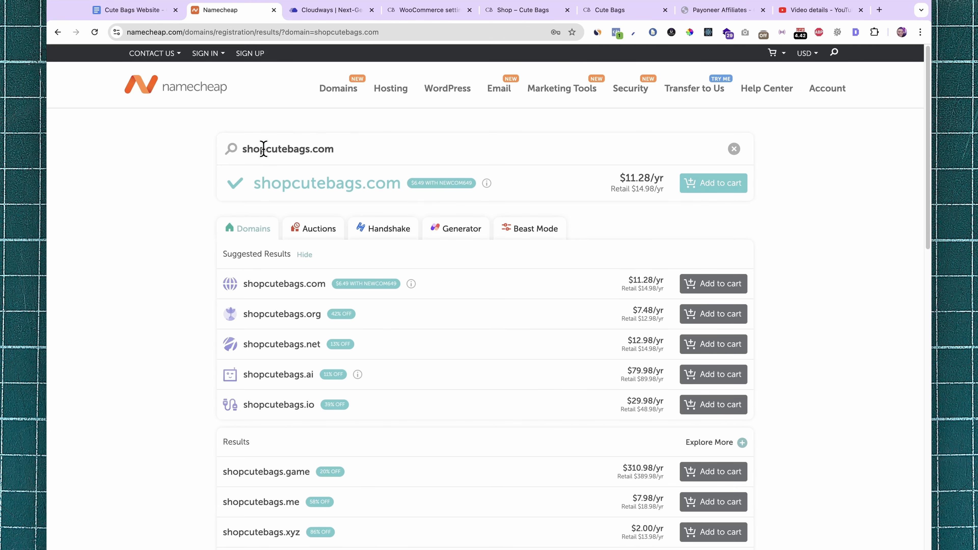
{"action": "left_click_drag", "start_coordinate": [263, 149], "coordinate": [246, 149]}
{"action": "type", "text": "buy"}
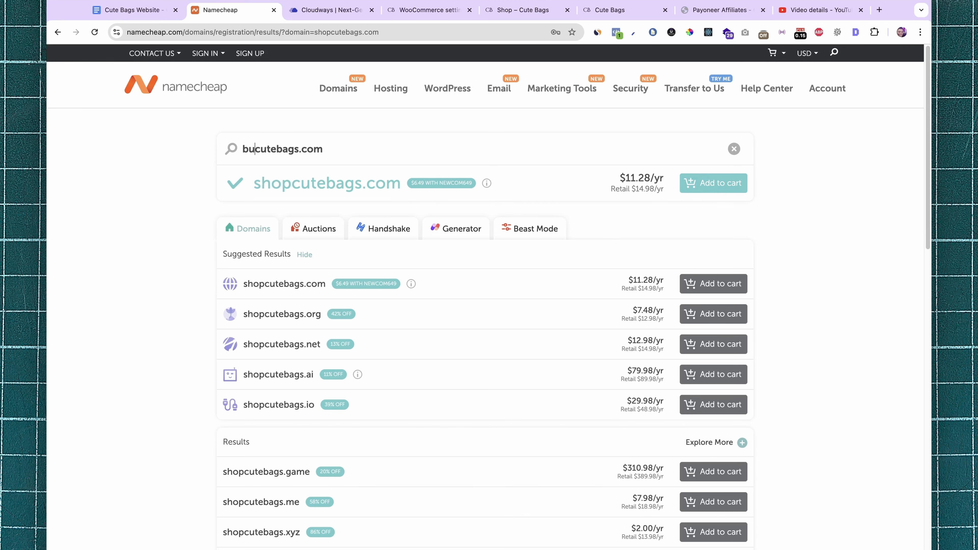
{"action": "key", "text": "Return"}
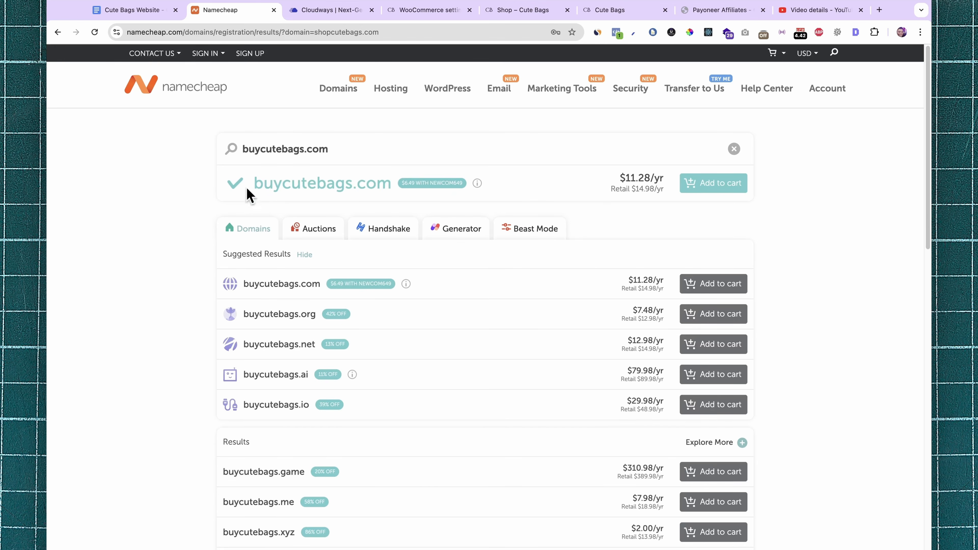
- Search shopcutebags.com again and add it to the cart at $11.28/yr
{"action": "triple_click", "coordinate": [254, 149]}
{"action": "key", "text": "Left"}
{"action": "type", "text": "shop"}
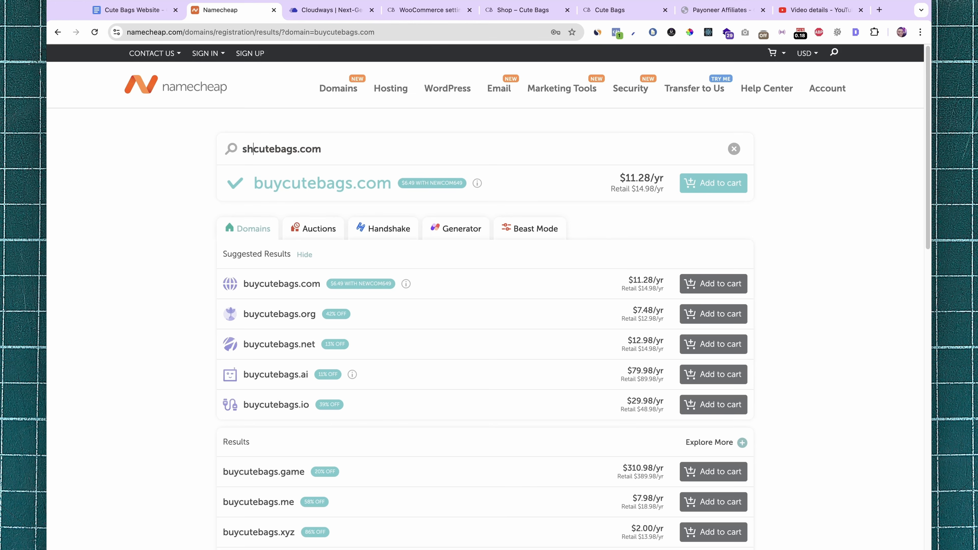
{"action": "key", "text": "Return"}
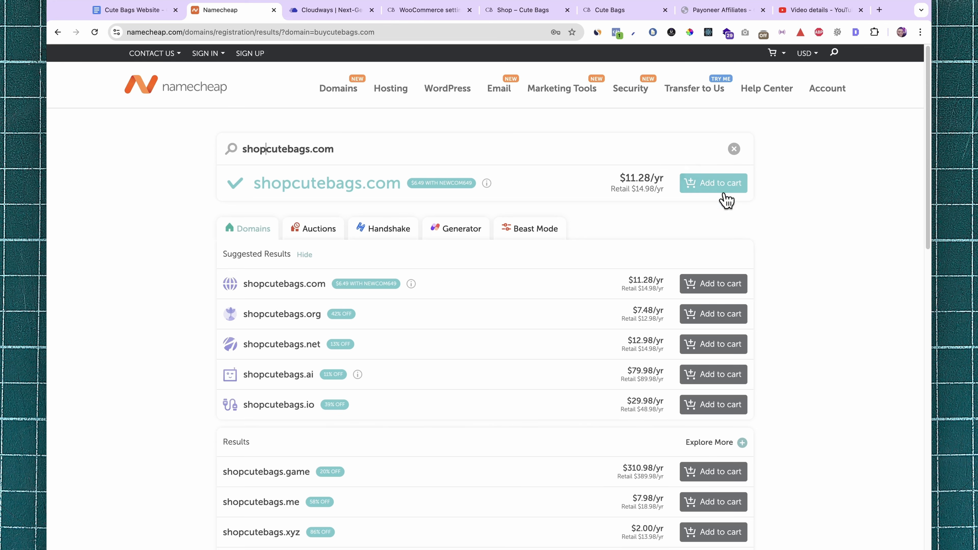
{"action": "left_click", "coordinate": [714, 184]}
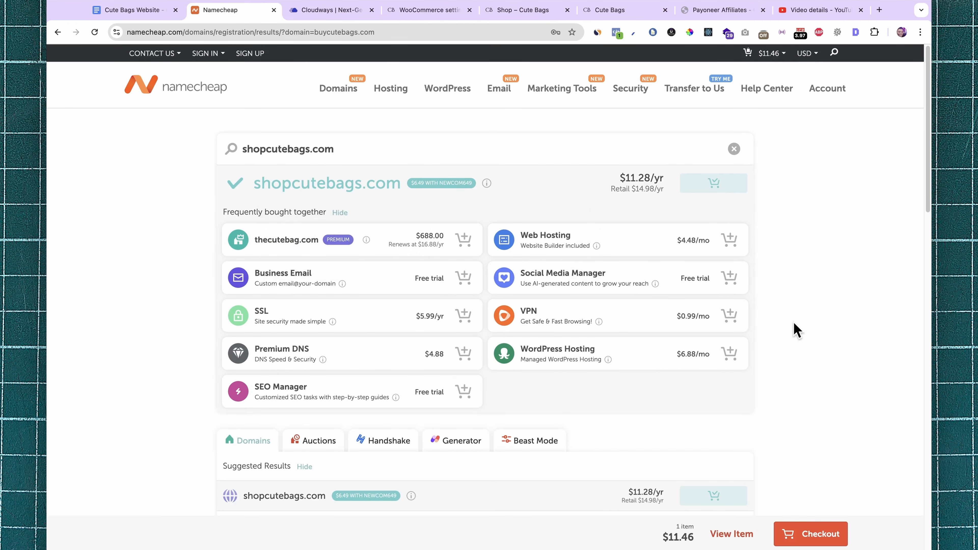
- Check out the shopcutebags.com cart and confirm the order to advance checkout
{"action": "left_click", "coordinate": [823, 535]}
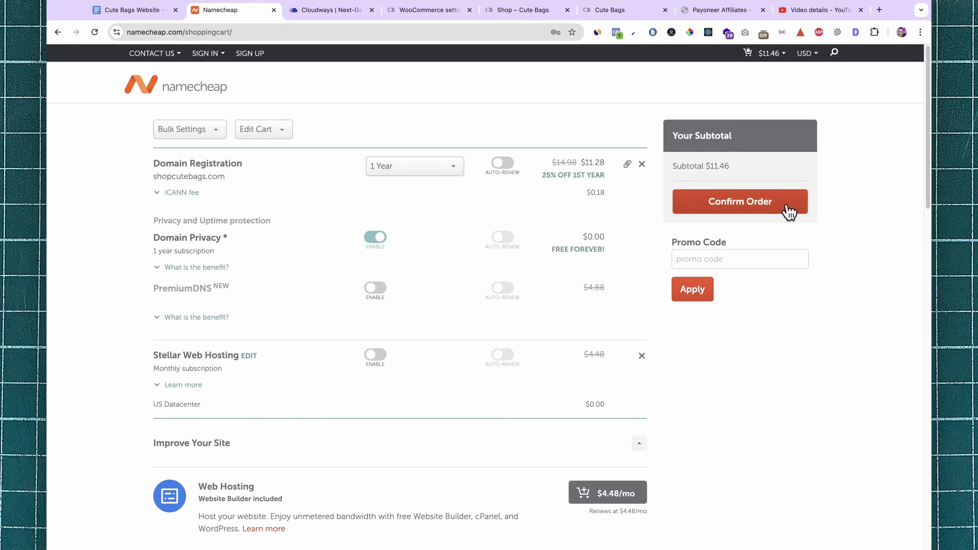
{"action": "left_click", "coordinate": [774, 201]}
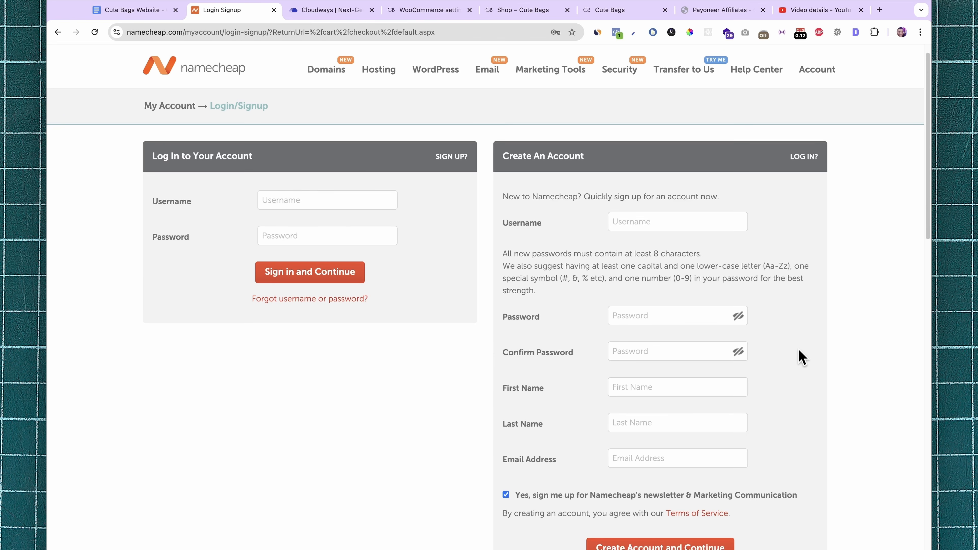
{"action": "scroll", "coordinate": [764, 277], "scroll_direction": "down", "scroll_amount": 3}
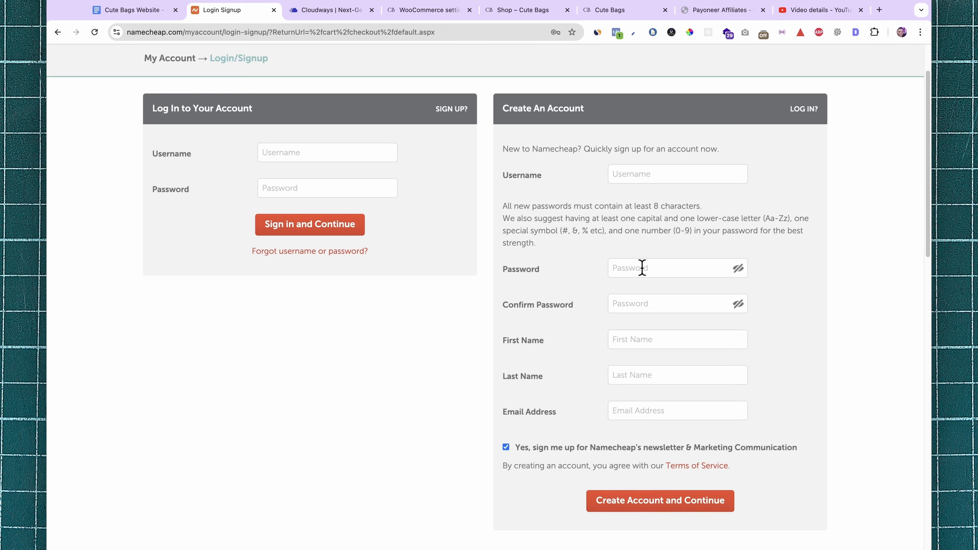
{"action": "scroll", "coordinate": [649, 309], "scroll_direction": "down", "scroll_amount": 2}
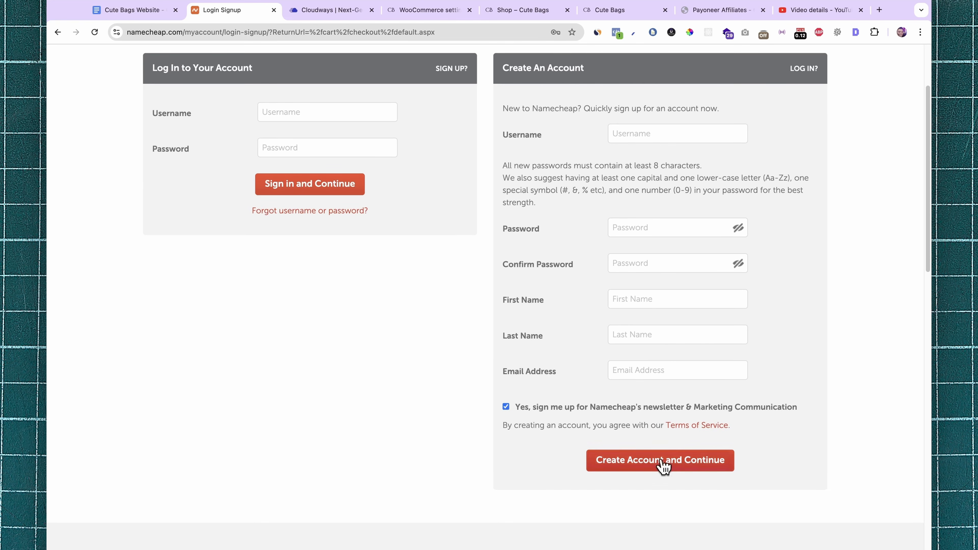
{"action": "scroll", "coordinate": [659, 449], "scroll_direction": "up", "scroll_amount": 5}
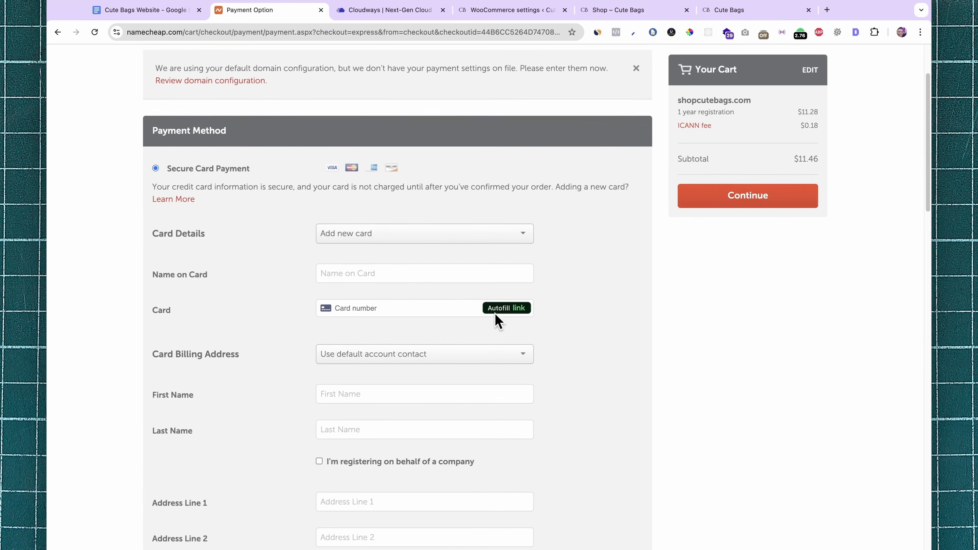
- Try Account Funds, then pay by Secure Card Payment instead and continue to Order Review
{"action": "scroll", "coordinate": [494, 313], "scroll_direction": "down", "scroll_amount": 8}
{"action": "scroll", "coordinate": [494, 313], "scroll_direction": "up", "scroll_amount": 7}
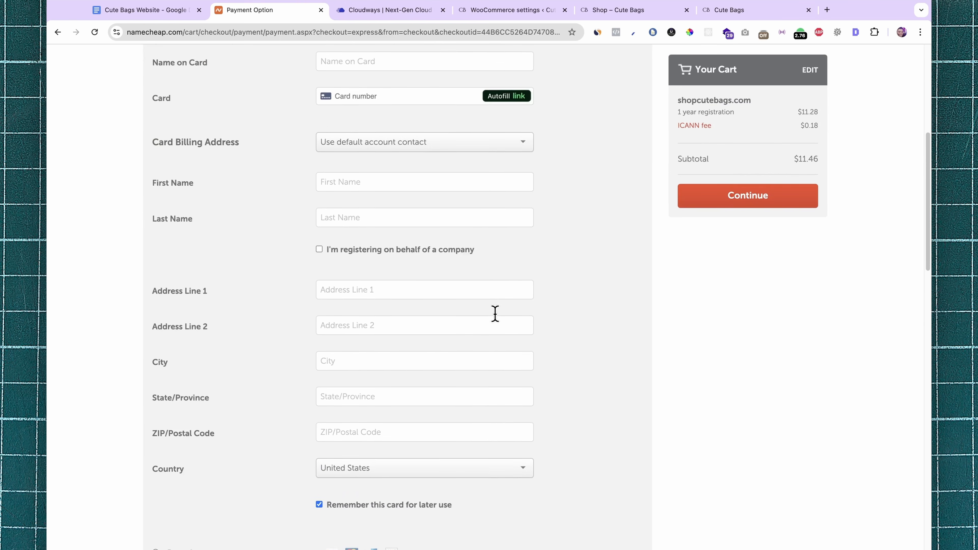
{"action": "scroll", "coordinate": [262, 245], "scroll_direction": "down", "scroll_amount": 7}
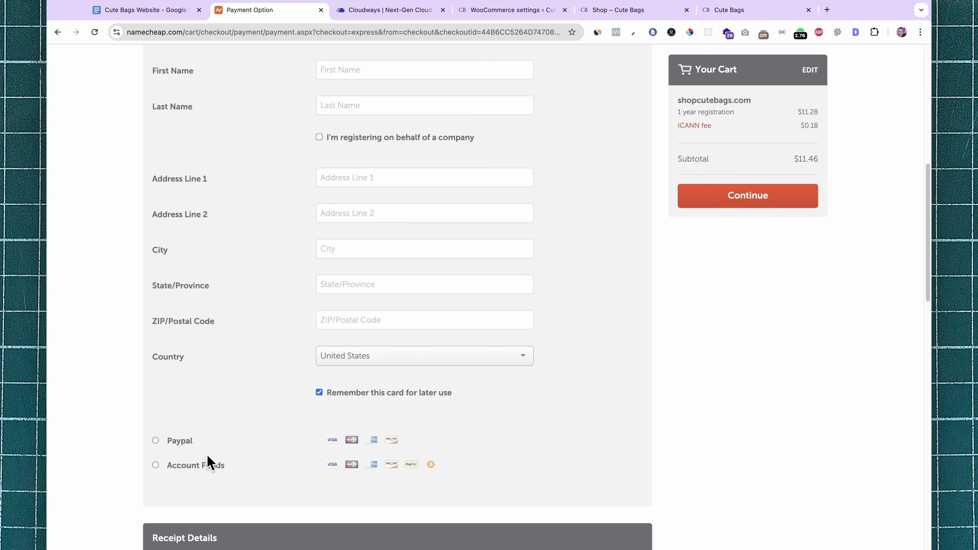
{"action": "left_click", "coordinate": [156, 465]}
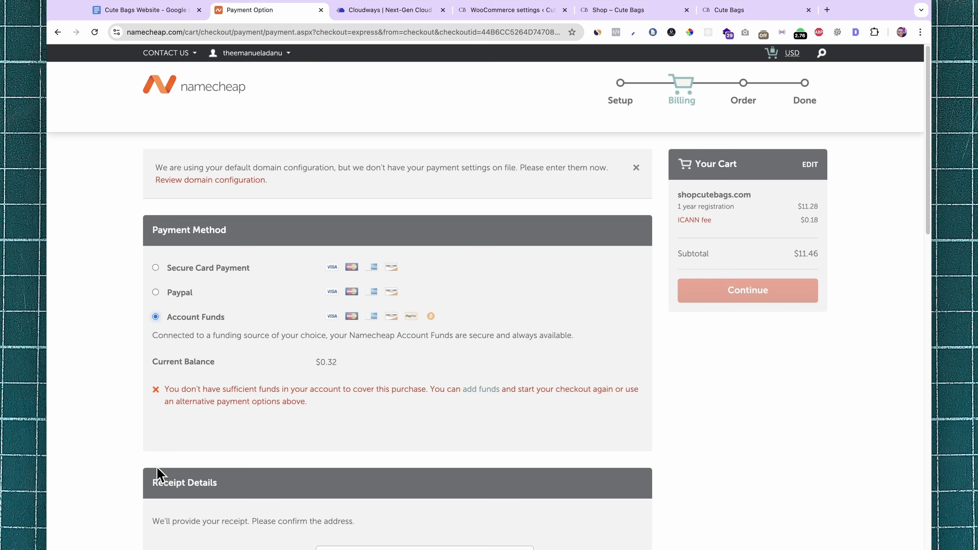
{"action": "left_click", "coordinate": [155, 268]}
{"action": "scroll", "coordinate": [265, 260], "scroll_direction": "down", "scroll_amount": 2}
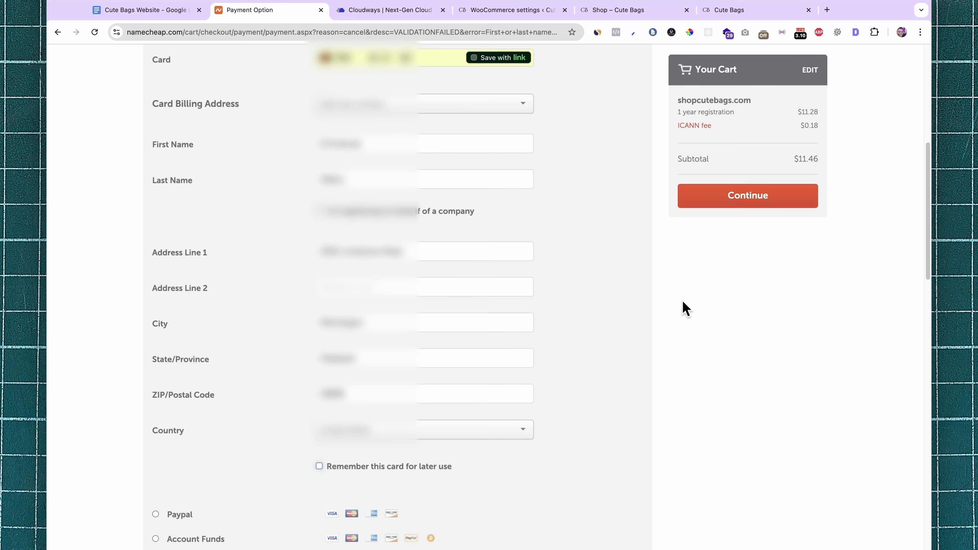
{"action": "left_click", "coordinate": [748, 196]}
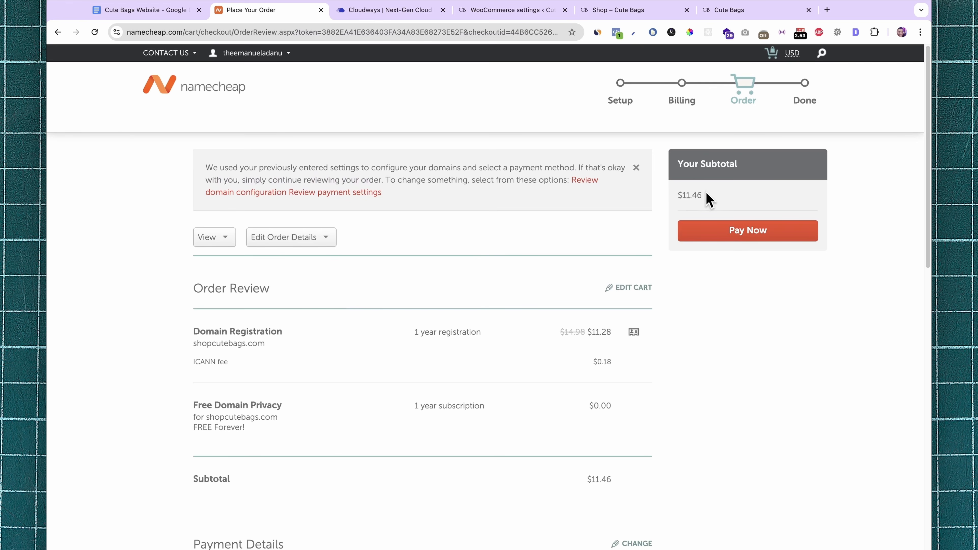
- Pay the $11.46 order for shopcutebags.com
{"action": "left_click_drag", "start_coordinate": [705, 195], "coordinate": [672, 192]}
{"action": "left_click", "coordinate": [631, 220]}
{"action": "left_click", "coordinate": [732, 233]}
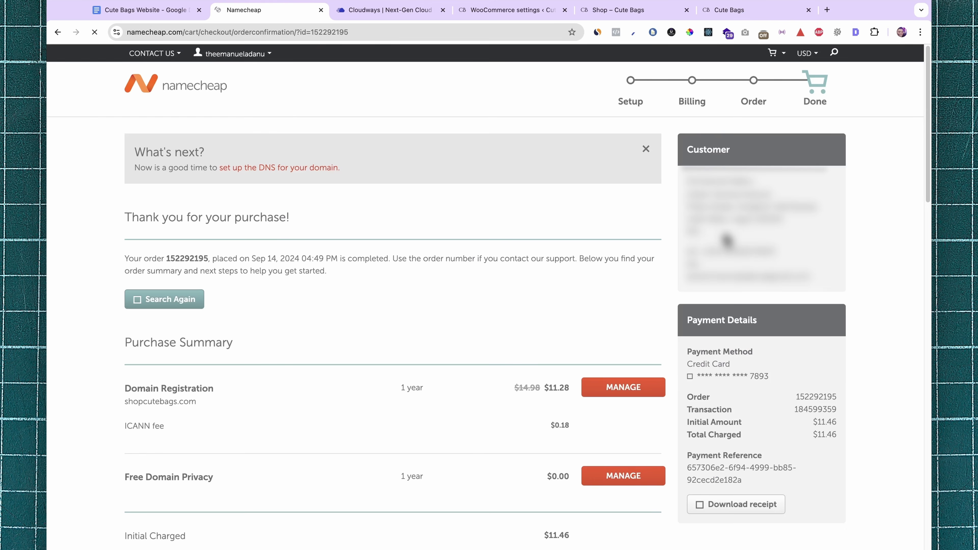
- Open shopcutebags.com's domain management and copy the domain name
{"action": "left_click", "coordinate": [631, 389]}
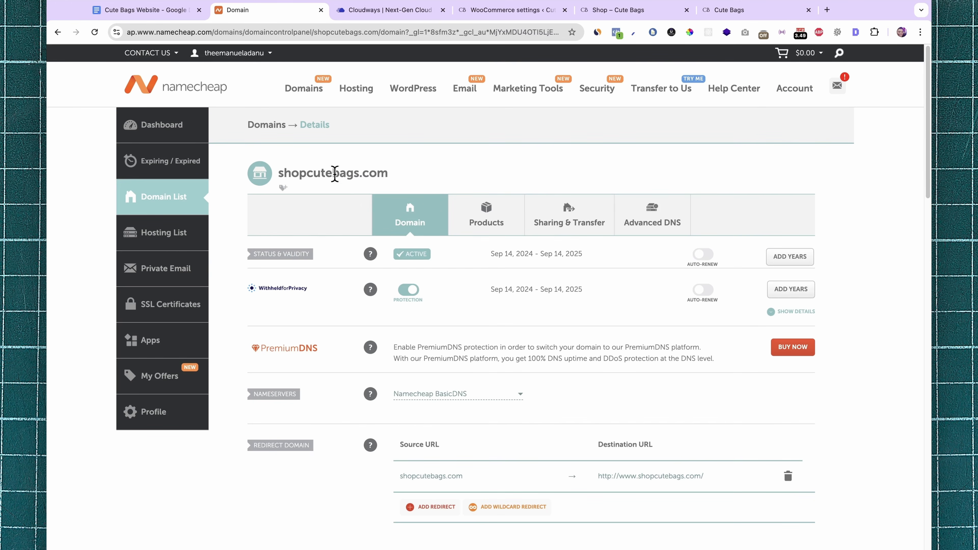
{"action": "triple_click", "coordinate": [319, 171]}
{"action": "key", "text": "super+c"}
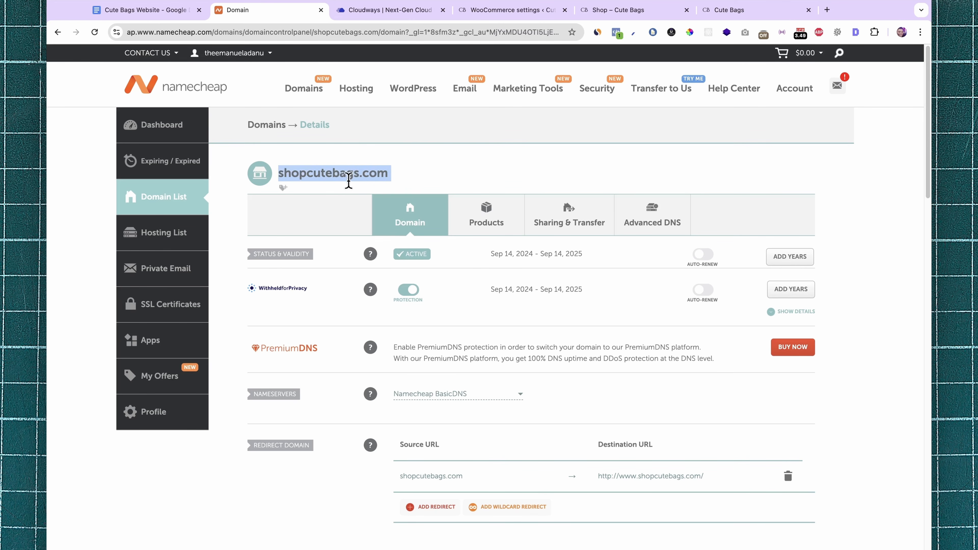
{"action": "left_click", "coordinate": [397, 14]}
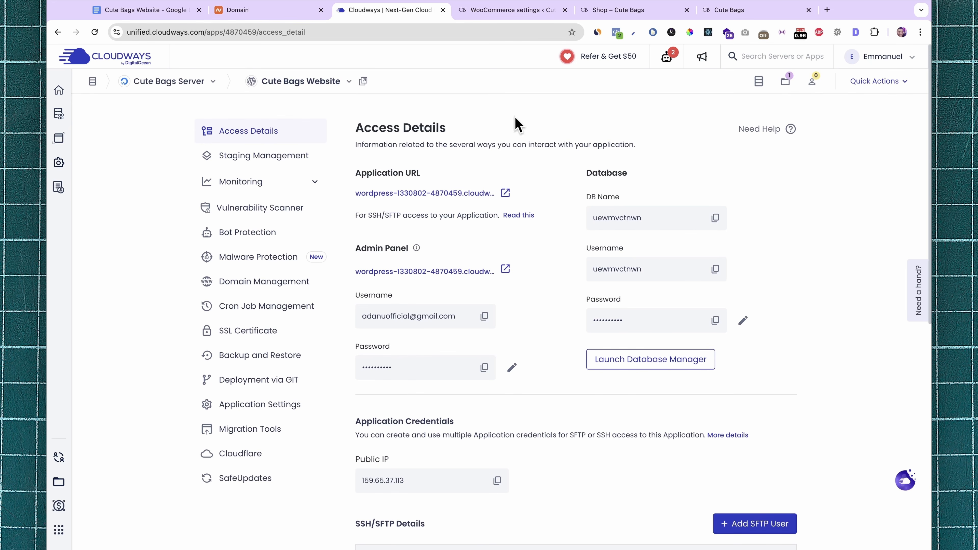
- Add shopcutebags.com as a domain of the Cloudways application
{"action": "left_click", "coordinate": [242, 285]}
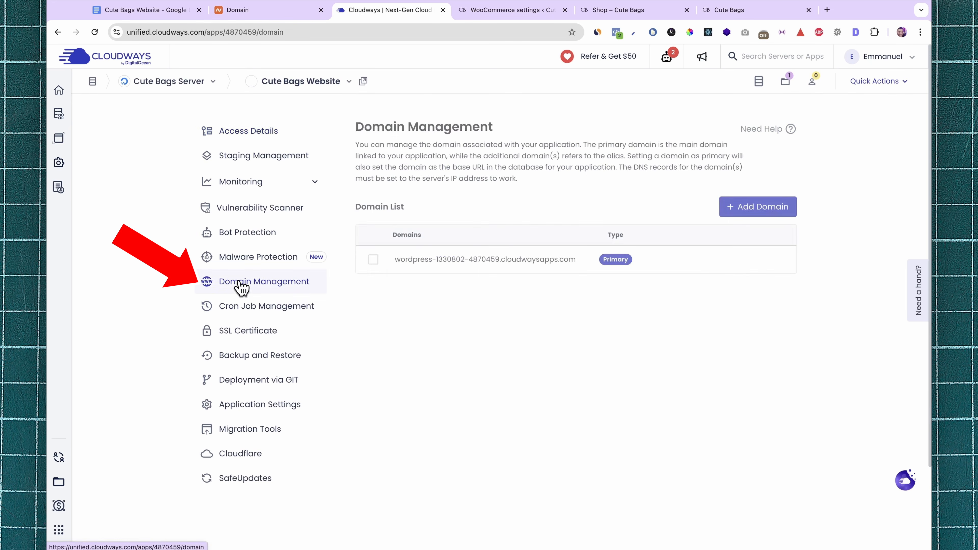
{"action": "left_click", "coordinate": [763, 210]}
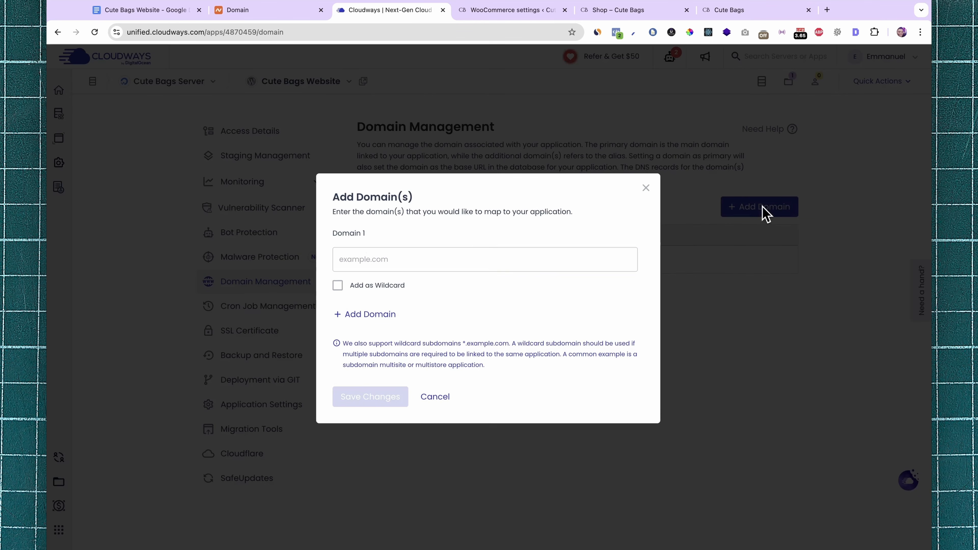
{"action": "left_click", "coordinate": [370, 259]}
{"action": "key", "text": "super+v"}
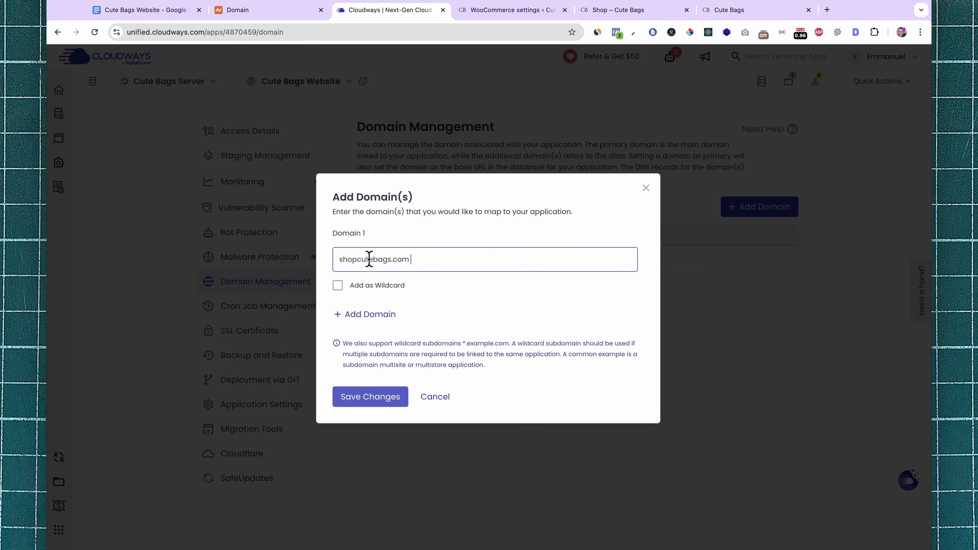
{"action": "left_click", "coordinate": [362, 401]}
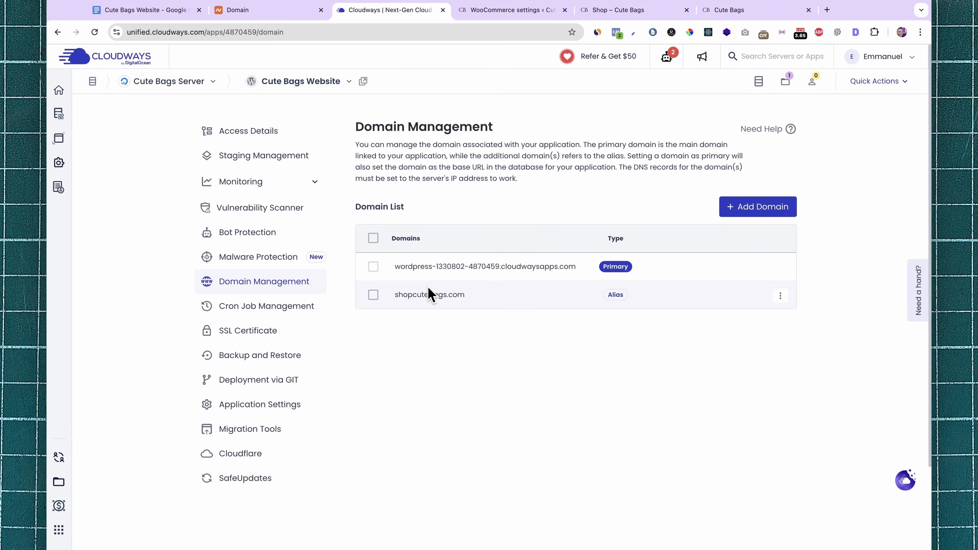
- Set shopcutebags.com as the application's primary domain
{"action": "left_click", "coordinate": [780, 295]}
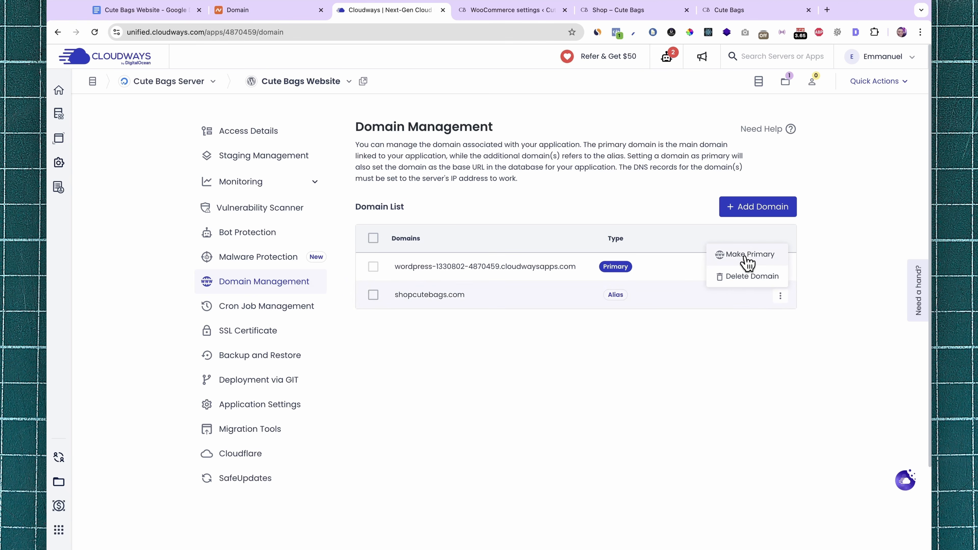
{"action": "left_click", "coordinate": [756, 257]}
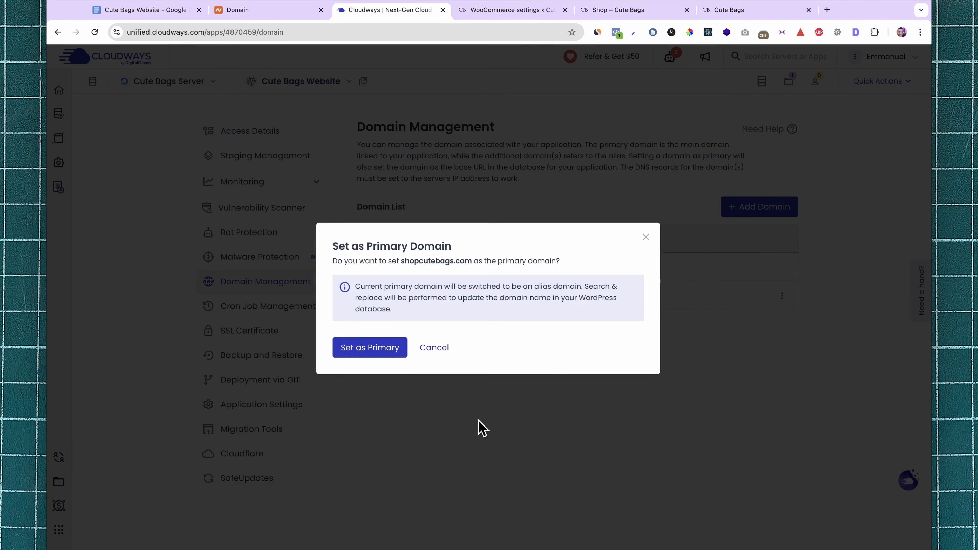
{"action": "left_click", "coordinate": [371, 349]}
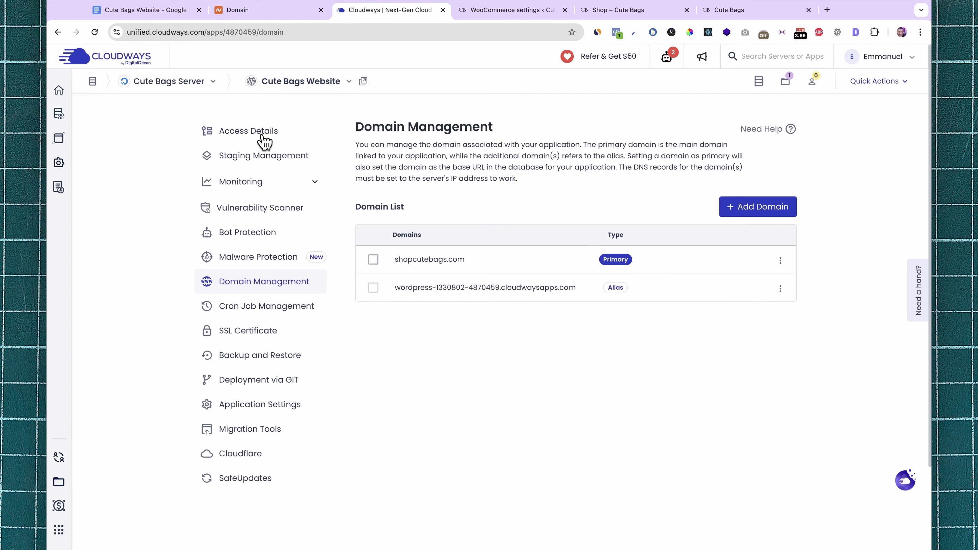
{"action": "left_click", "coordinate": [247, 130]}
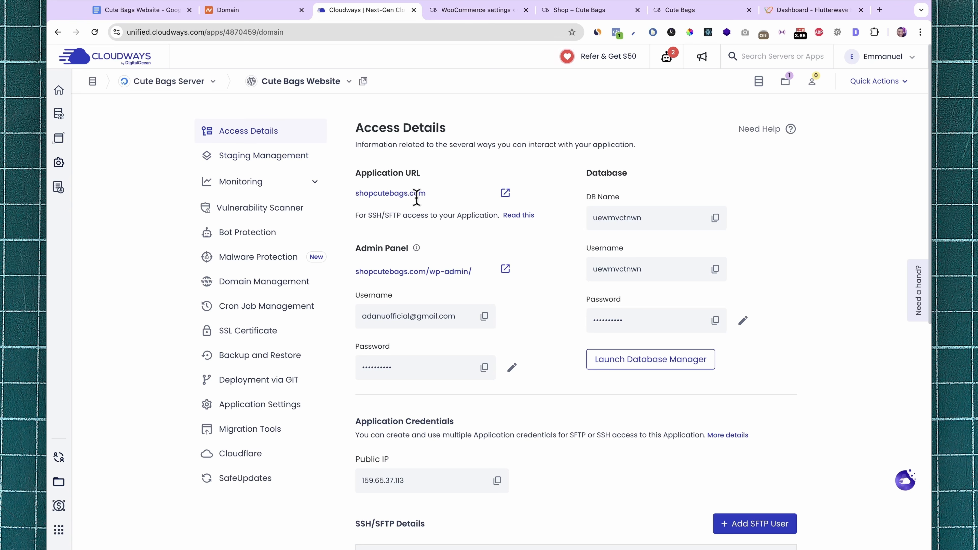
- Test the shopcutebags.com application URL, then copy the public IP 159.65.37.113
{"action": "left_click", "coordinate": [505, 194]}
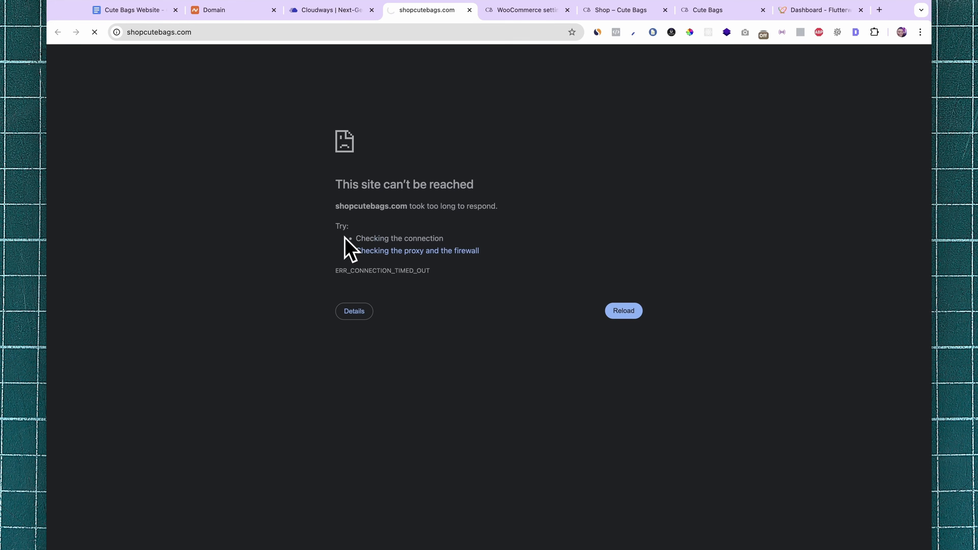
{"action": "left_click", "coordinate": [331, 11]}
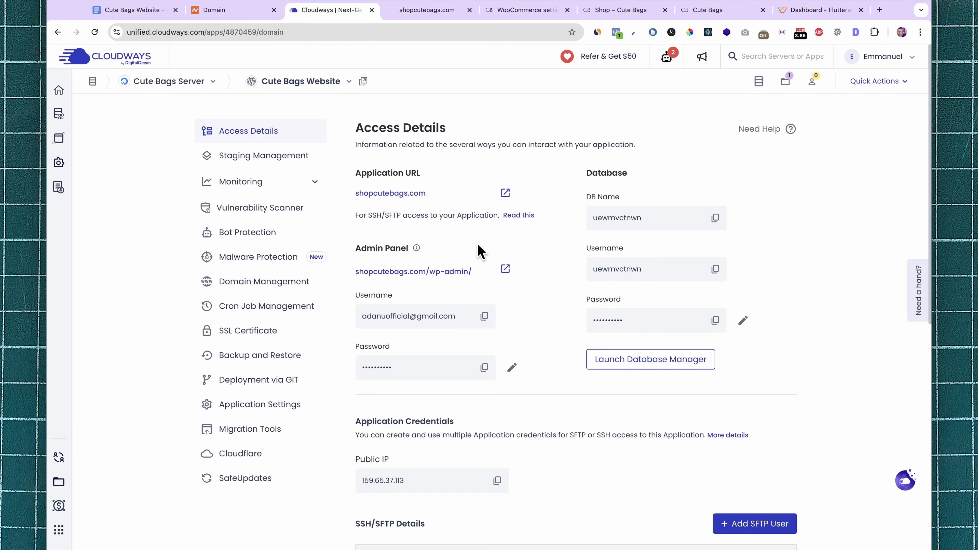
{"action": "left_click", "coordinate": [236, 11]}
{"action": "left_click", "coordinate": [341, 12]}
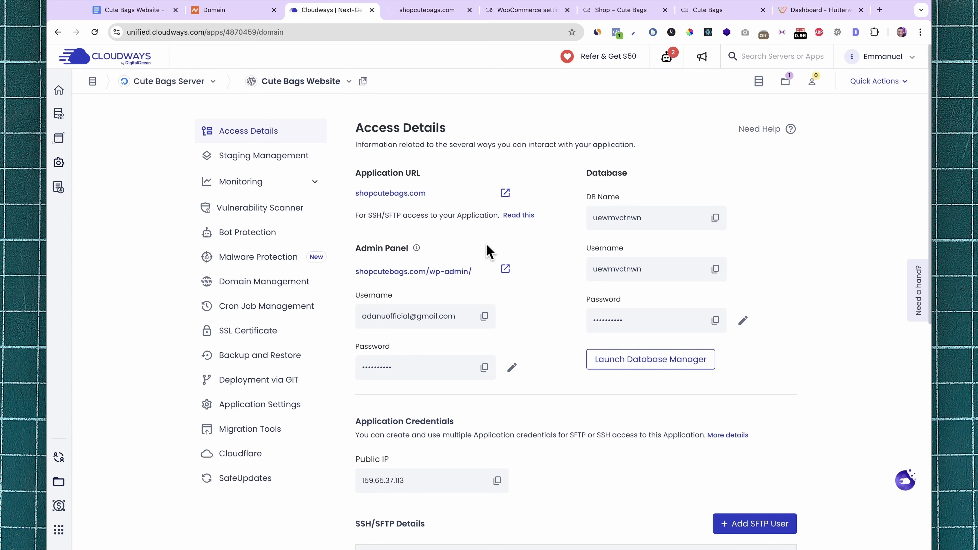
{"action": "scroll", "coordinate": [546, 350], "scroll_direction": "down", "scroll_amount": 5}
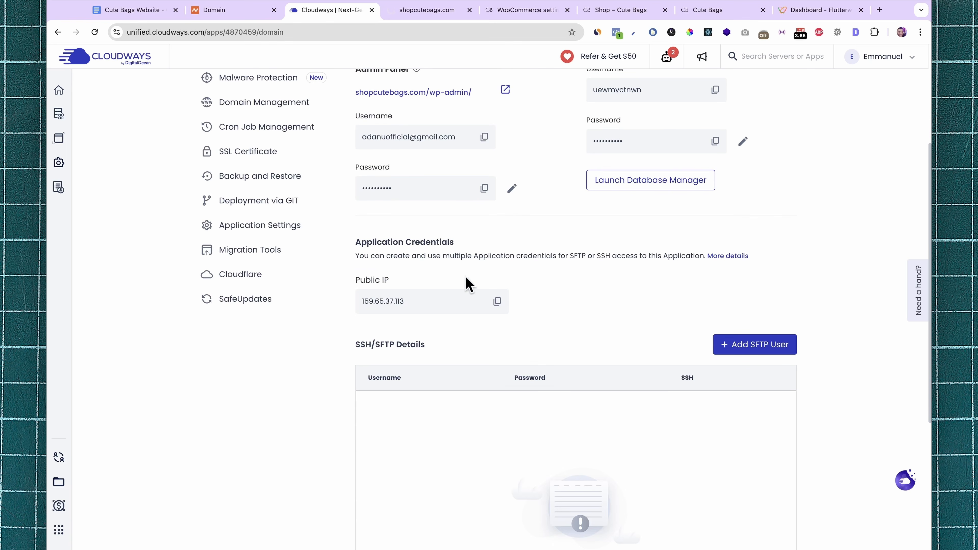
{"action": "left_click", "coordinate": [497, 301]}
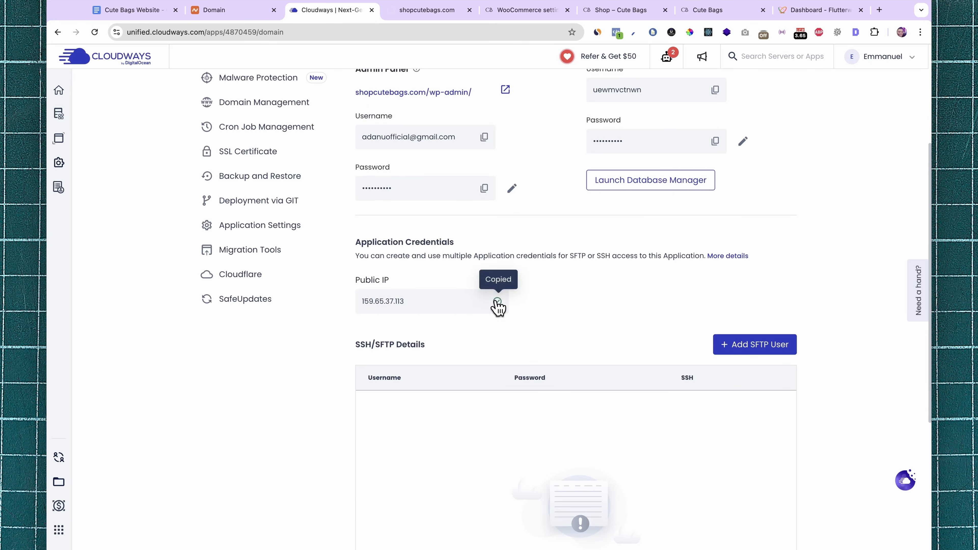
{"action": "left_click", "coordinate": [222, 12]}
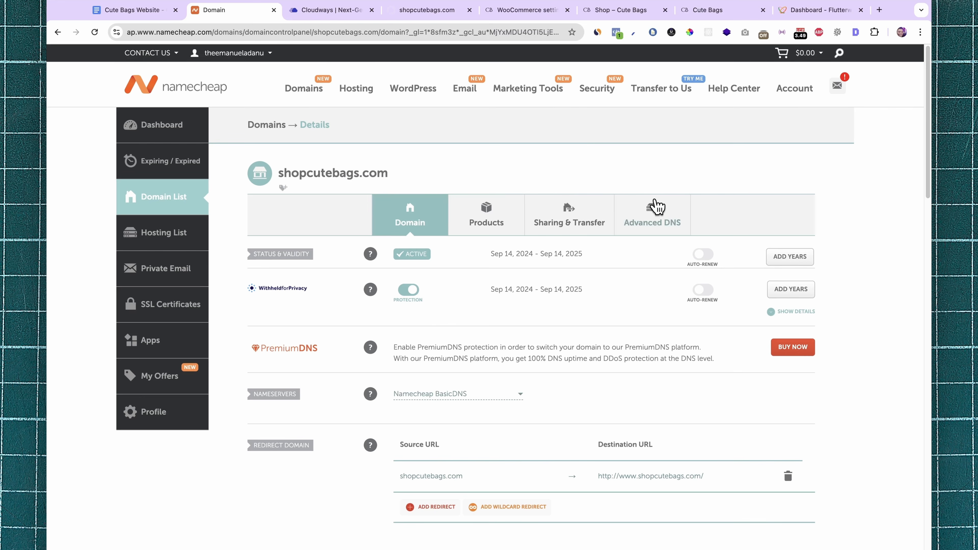
- In Advanced DNS, delete the parking CNAME and URL Redirect records
{"action": "left_click", "coordinate": [658, 213]}
{"action": "scroll", "coordinate": [662, 284], "scroll_direction": "down", "scroll_amount": 1}
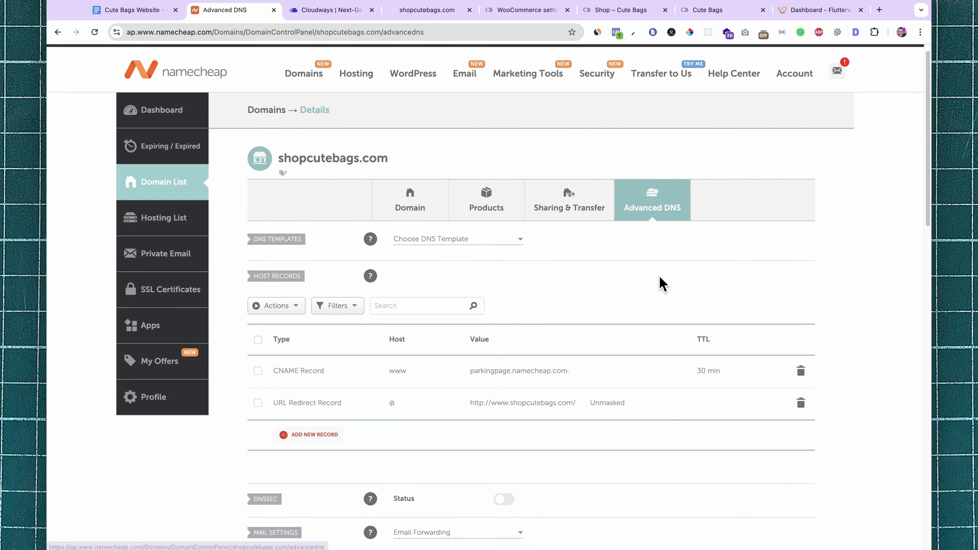
{"action": "scroll", "coordinate": [662, 284], "scroll_direction": "down", "scroll_amount": 1}
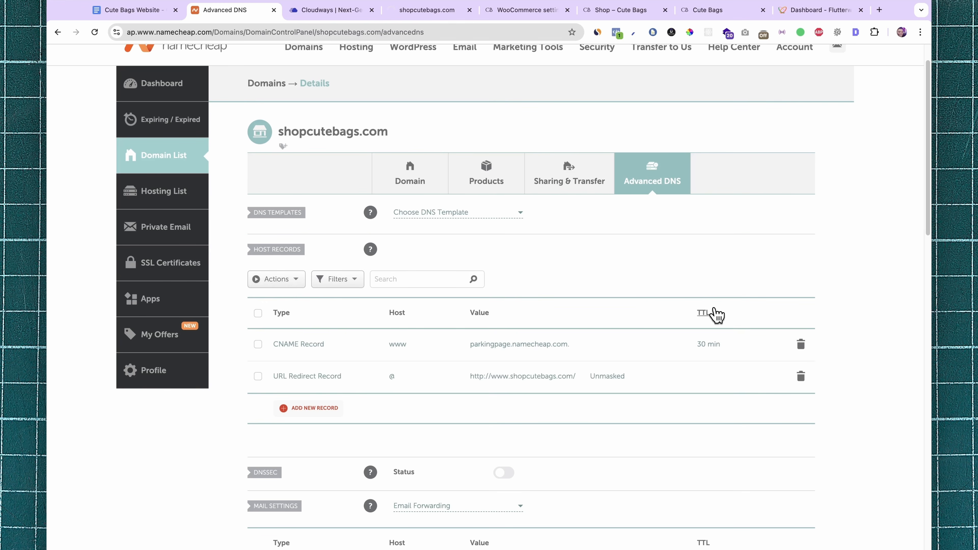
{"action": "left_click", "coordinate": [802, 345]}
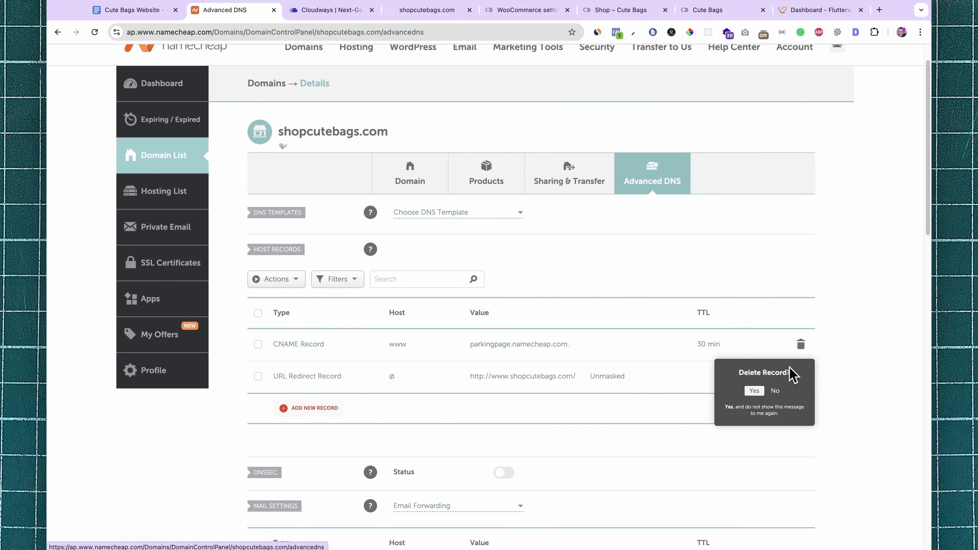
{"action": "left_click", "coordinate": [754, 391]}
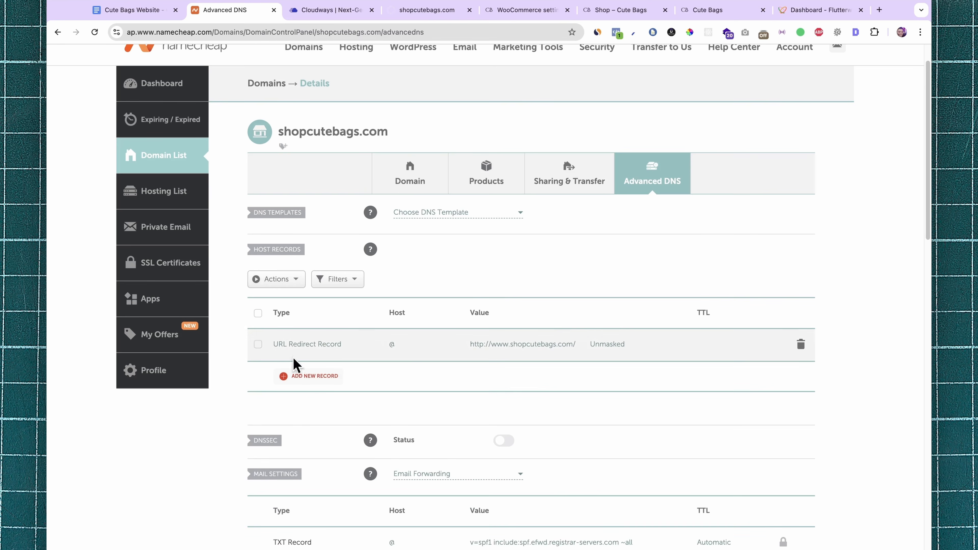
{"action": "left_click", "coordinate": [802, 344]}
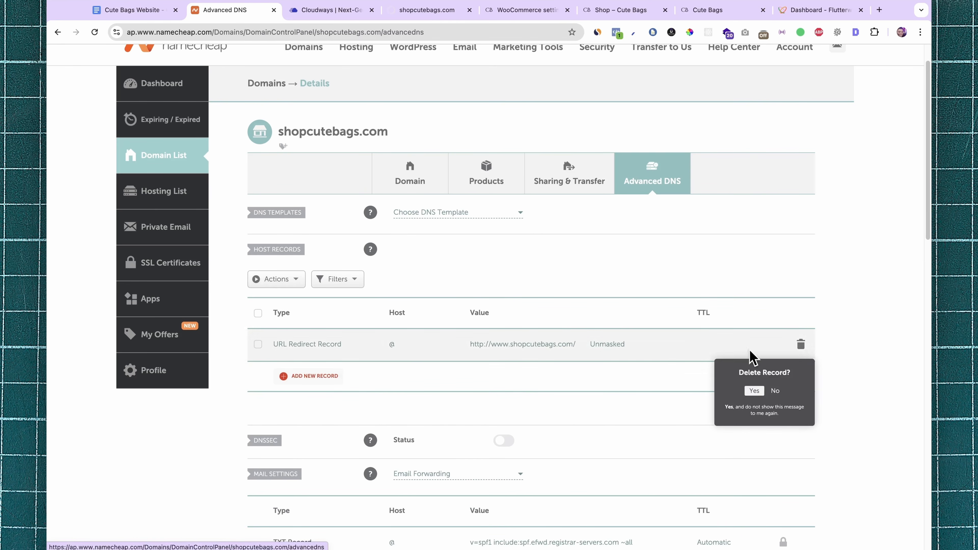
{"action": "left_click", "coordinate": [755, 392]}
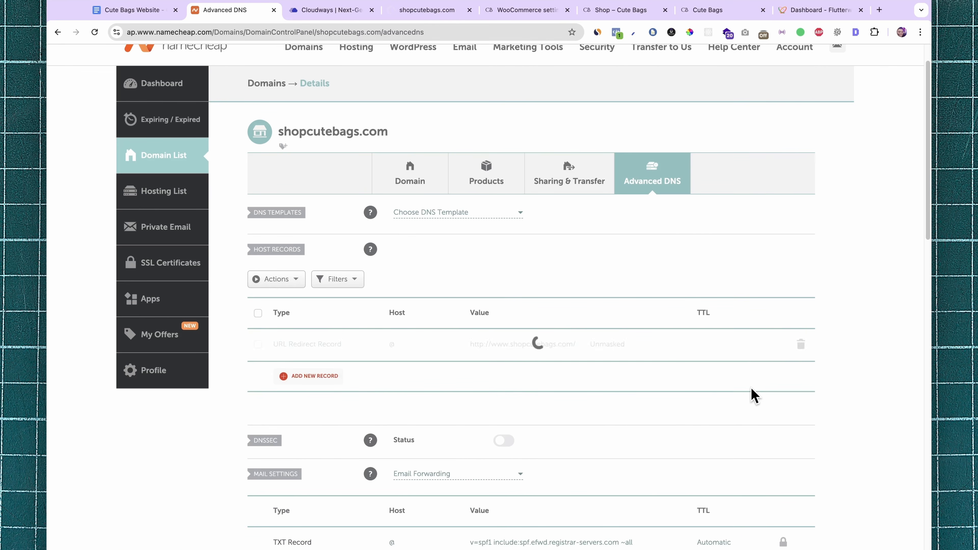
- Add an A record with host @ pointing to 159.65.37.113
{"action": "left_click", "coordinate": [312, 377]}
{"action": "scroll", "coordinate": [312, 376], "scroll_direction": "up", "scroll_amount": 3}
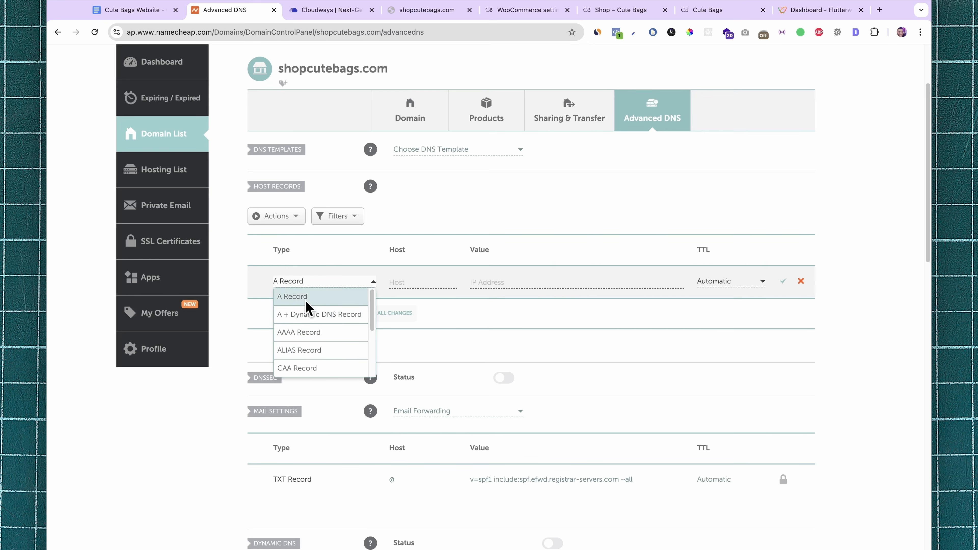
{"action": "left_click", "coordinate": [297, 297]}
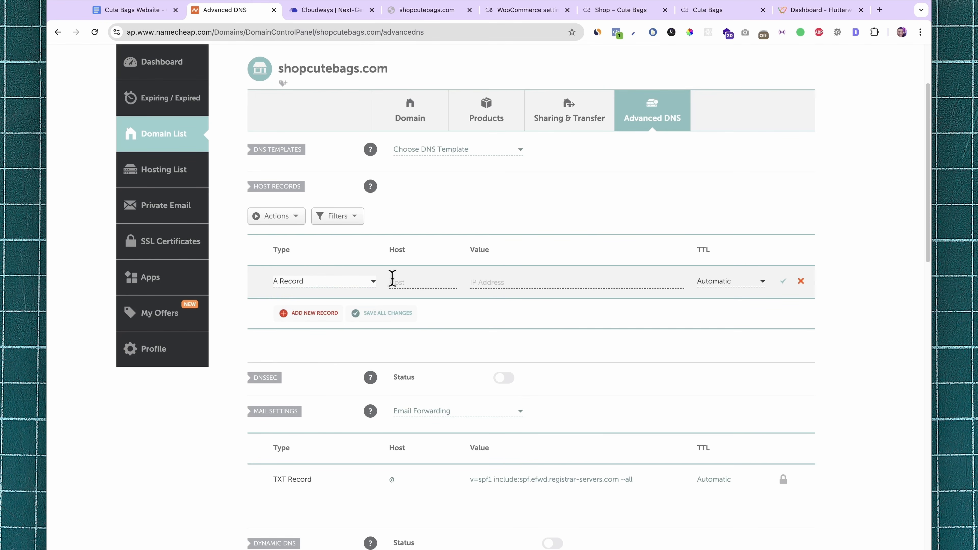
{"action": "left_click", "coordinate": [404, 281]}
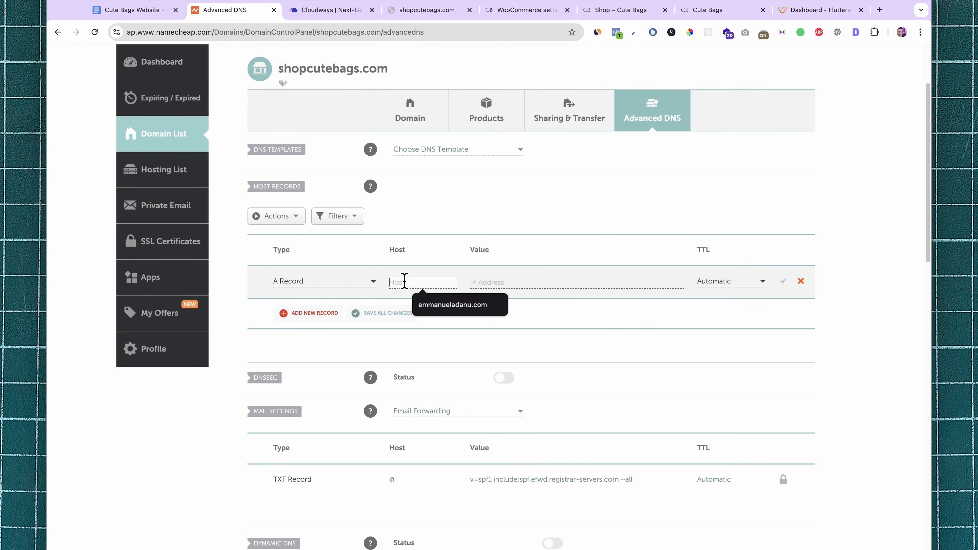
{"action": "type", "text": "@"}
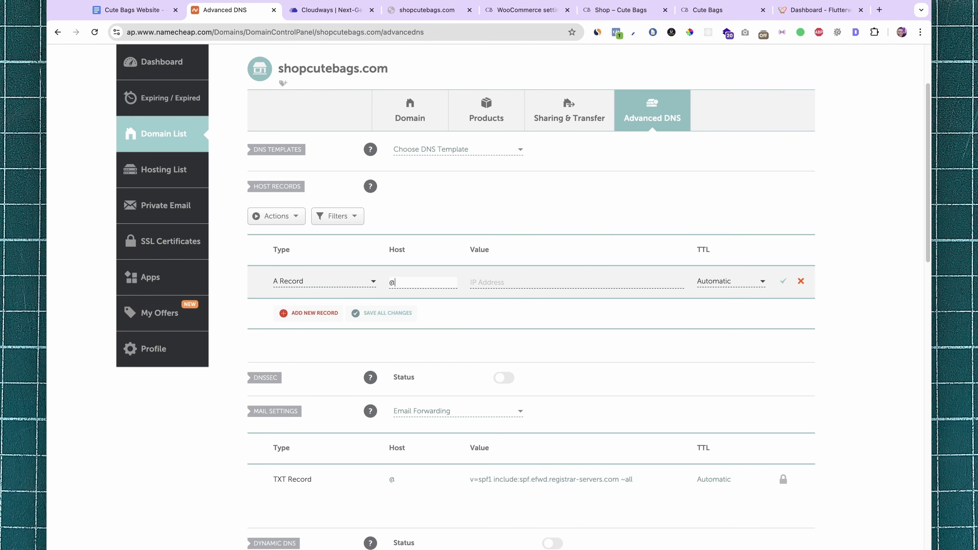
{"action": "left_click", "coordinate": [493, 281]}
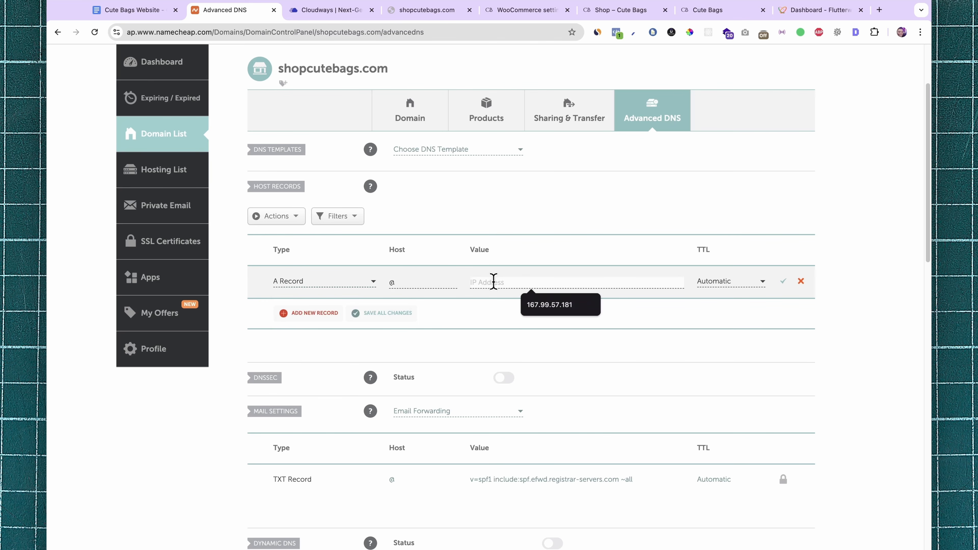
{"action": "type", "text": "159.65.37.113"}
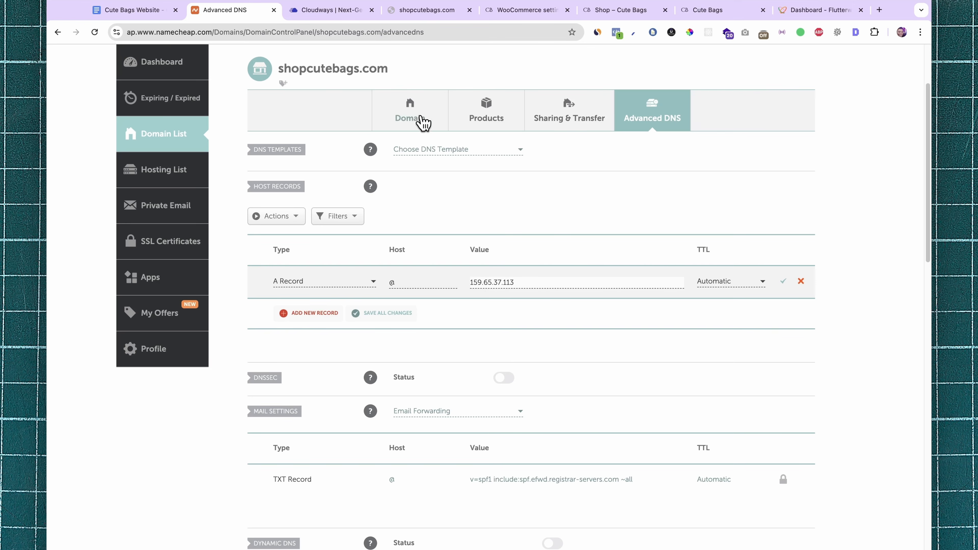
{"action": "left_click", "coordinate": [780, 283]}
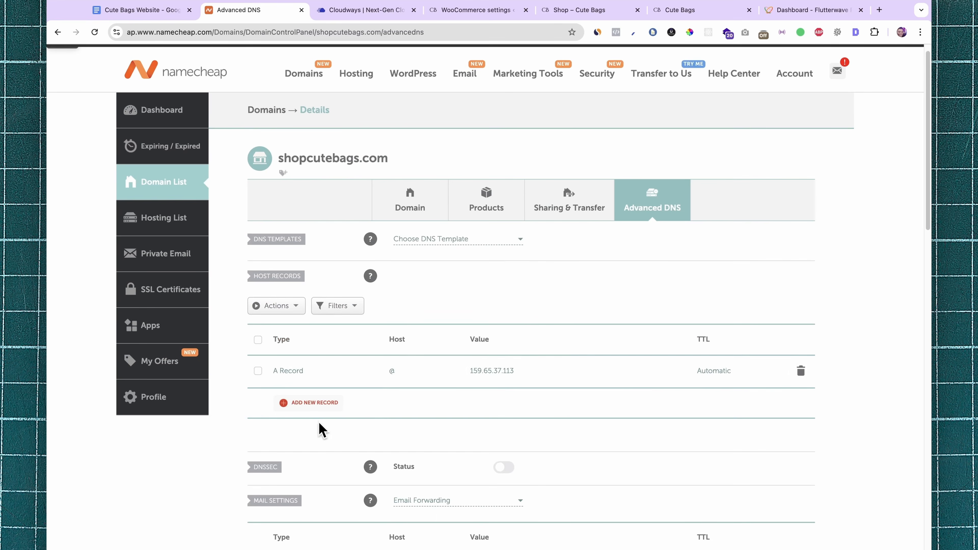
- Add an A record with host www pointing to 159.65.37.113
{"action": "left_click", "coordinate": [315, 403]}
{"action": "scroll", "coordinate": [316, 408], "scroll_direction": "down", "scroll_amount": 5}
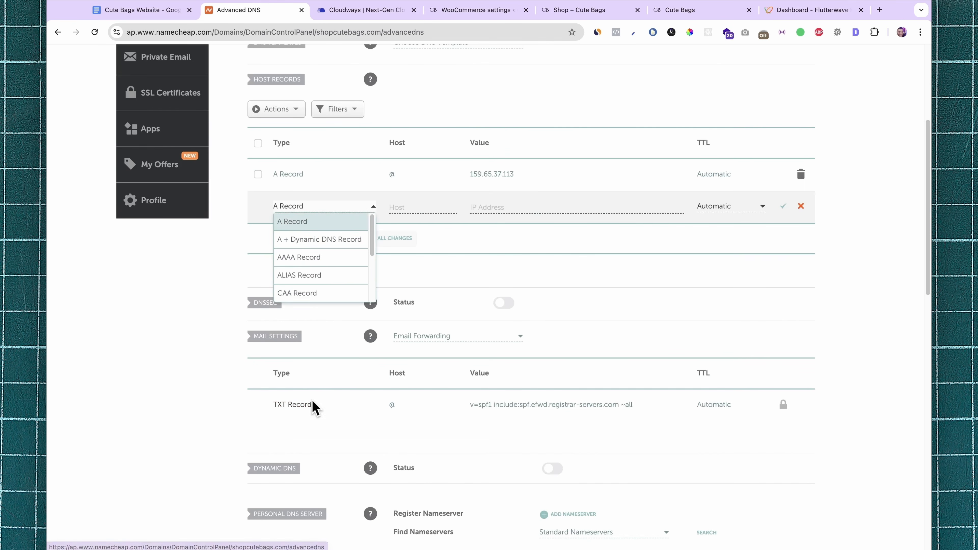
{"action": "left_click", "coordinate": [303, 230]}
{"action": "scroll", "coordinate": [432, 208], "scroll_direction": "up", "scroll_amount": 2}
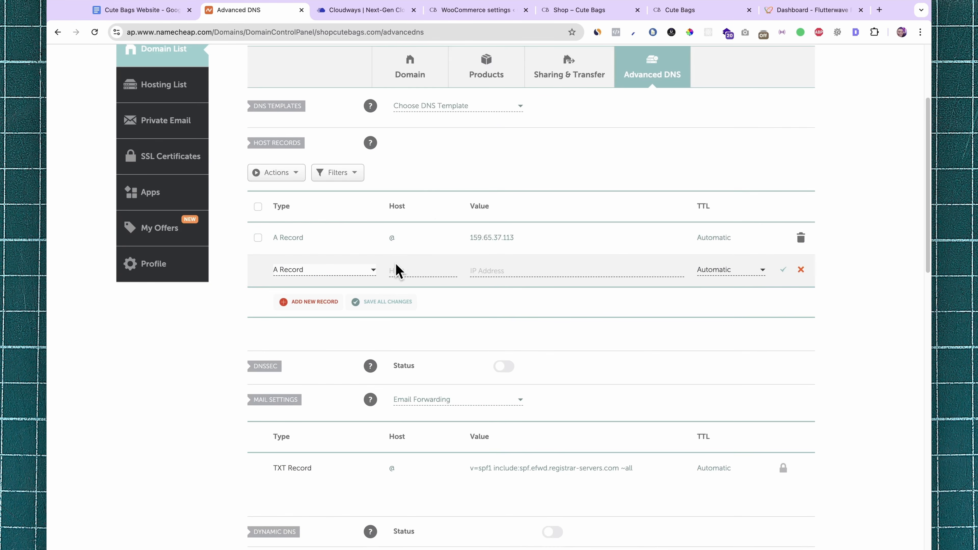
{"action": "left_click", "coordinate": [397, 270]}
{"action": "type", "text": "www"}
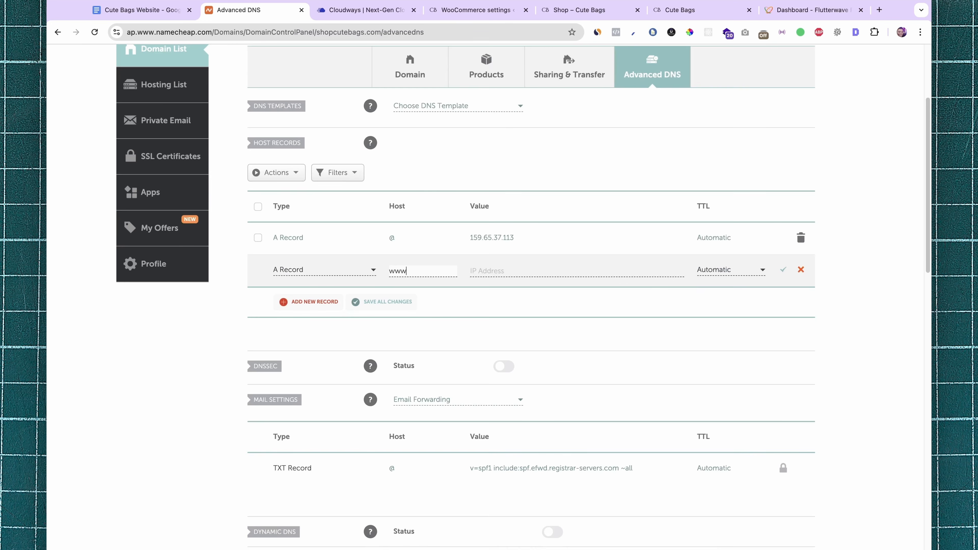
{"action": "key", "text": "Tab"}
{"action": "type", "text": "159.65.37.113"}
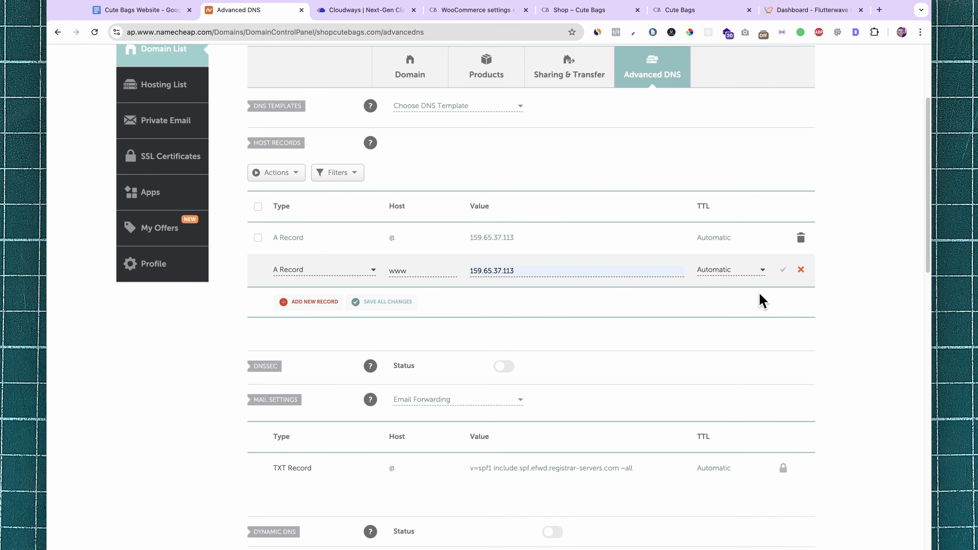
{"action": "left_click", "coordinate": [783, 271]}
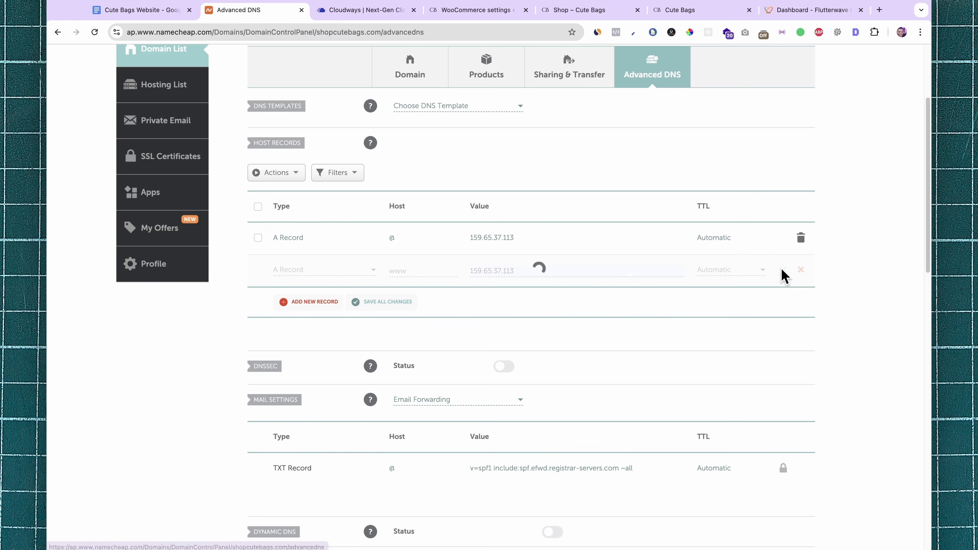
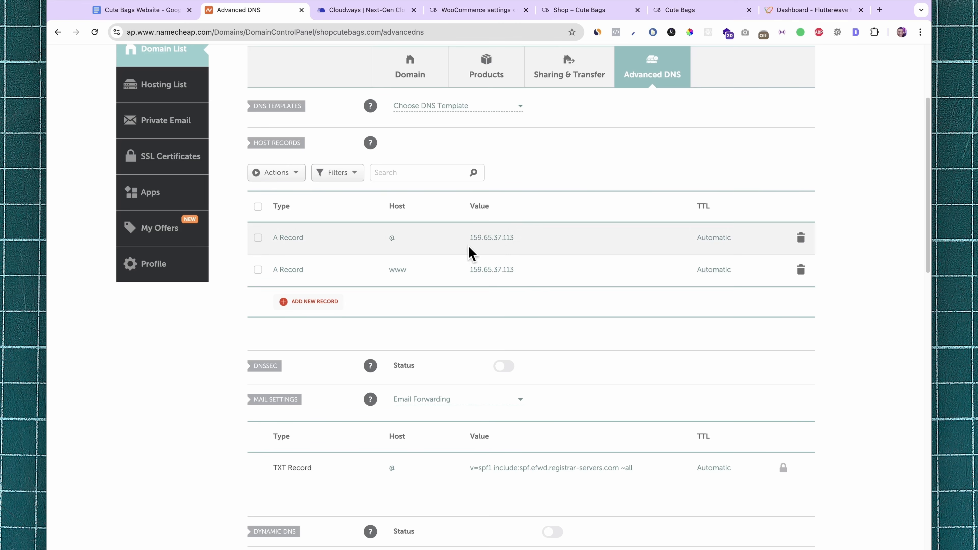
- Switch from Namecheap to the Cloudways Access Details page for the Cute Bags app
{"action": "left_click", "coordinate": [360, 11]}
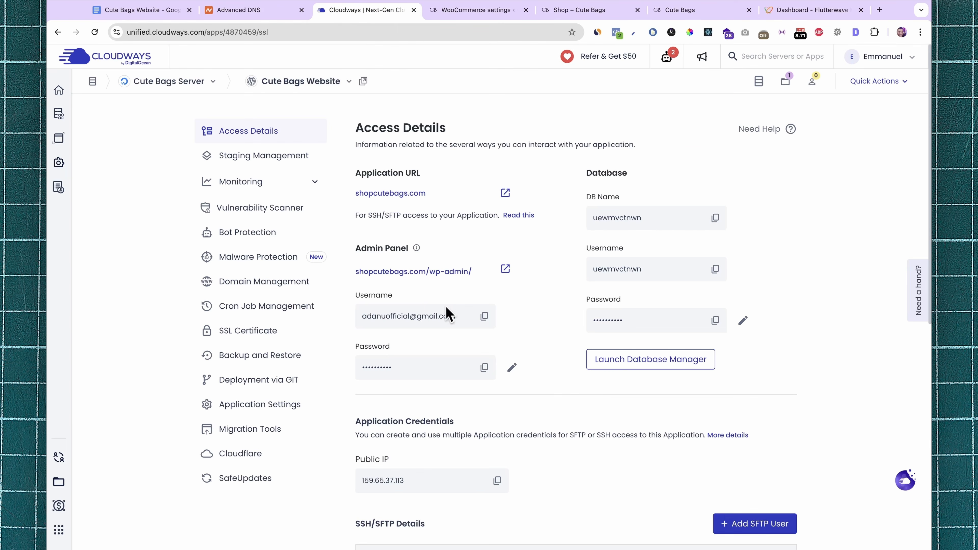
- Open the shop's address in a new tab and note its connection-not-private warning
{"action": "left_click", "coordinate": [506, 195]}
{"action": "left_click_drag", "start_coordinate": [491, 181], "coordinate": [335, 181]}
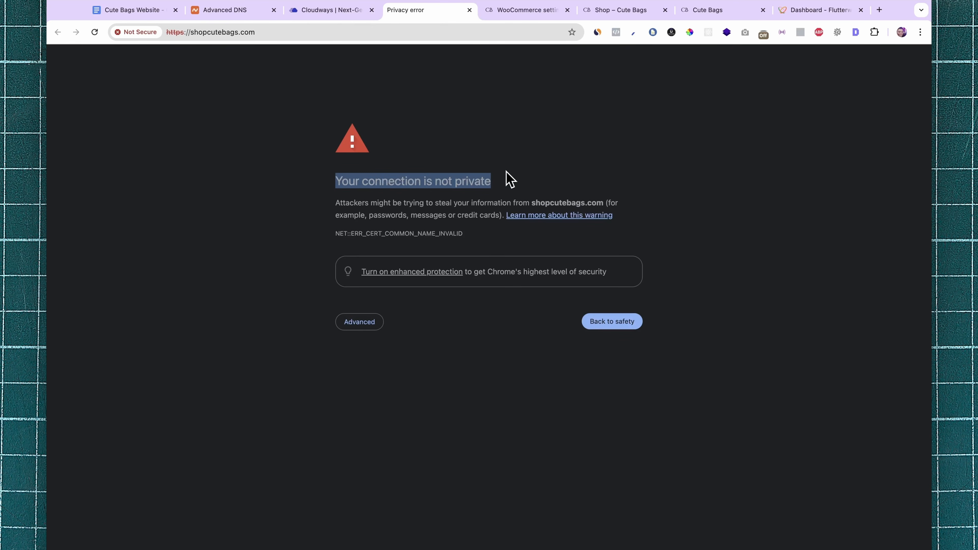
{"action": "left_click", "coordinate": [336, 11]}
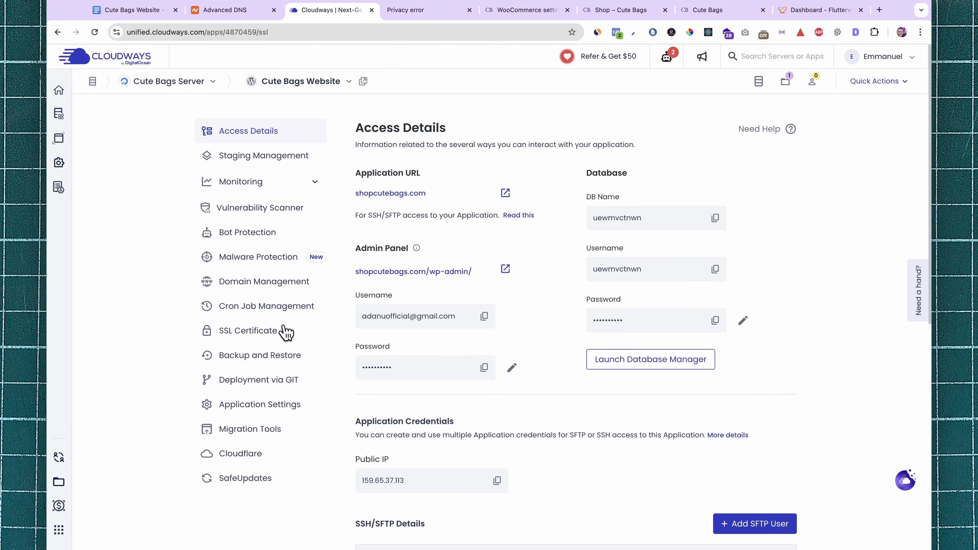
{"action": "left_click", "coordinate": [237, 336]}
{"action": "left_click", "coordinate": [413, 199]}
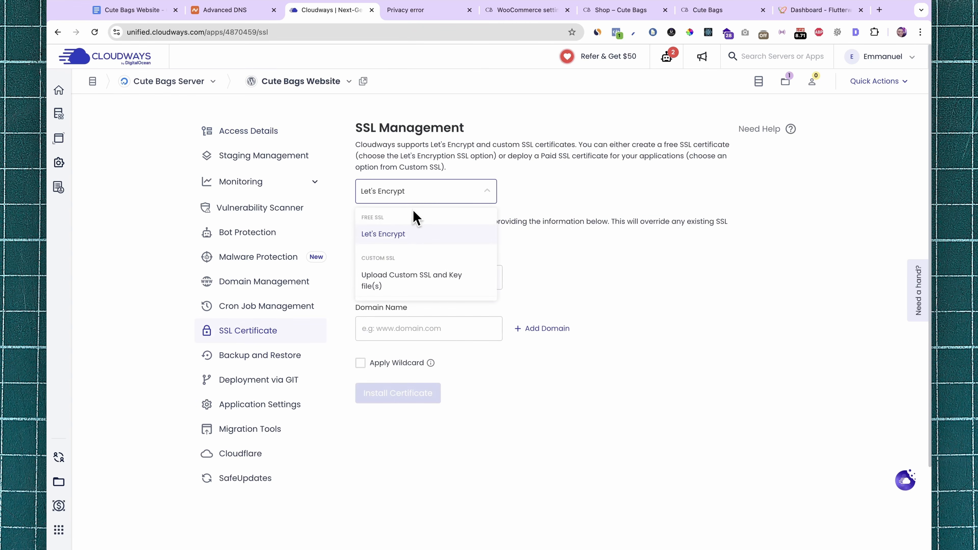
{"action": "left_click", "coordinate": [404, 238]}
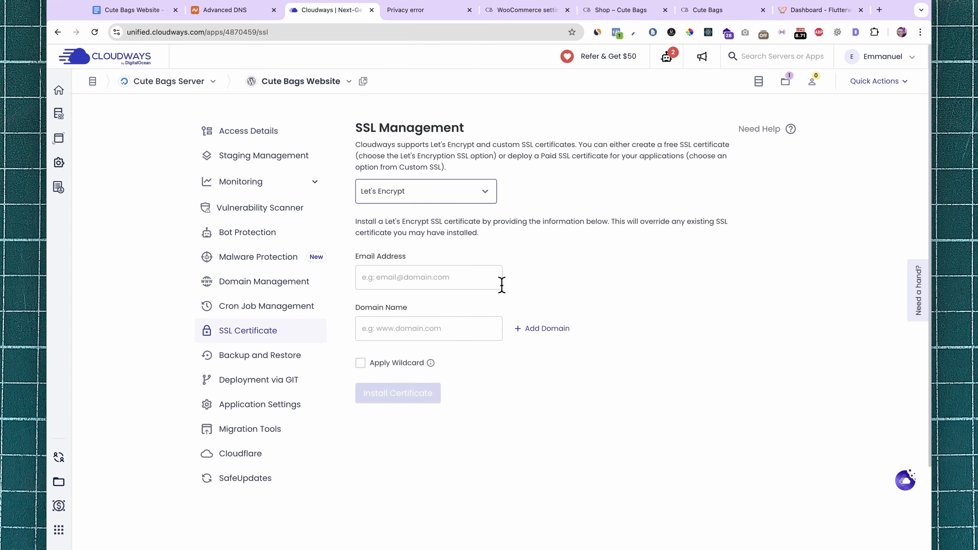
{"action": "left_click", "coordinate": [392, 277]}
{"action": "left_click", "coordinate": [406, 329]}
{"action": "type", "text": "www.shopcutebags.com"}
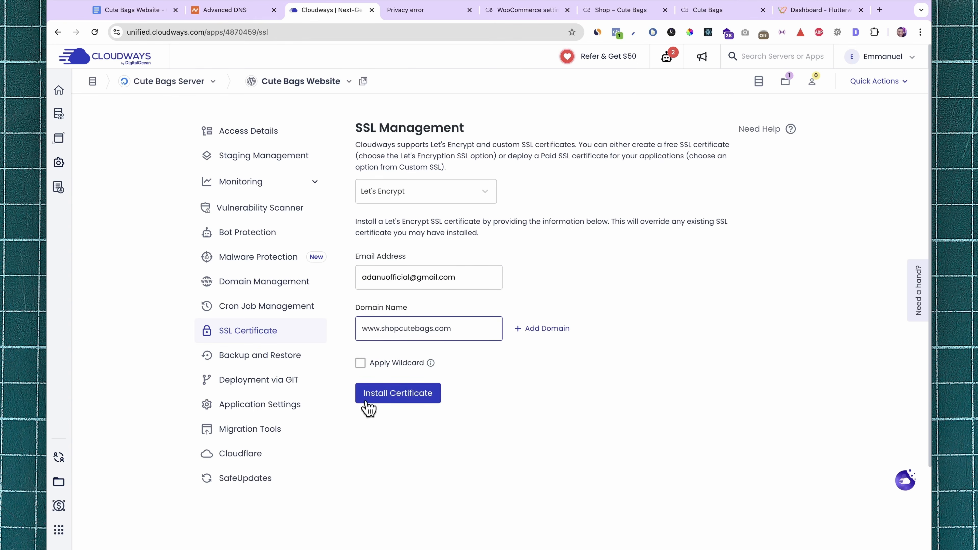
{"action": "left_click", "coordinate": [392, 397]}
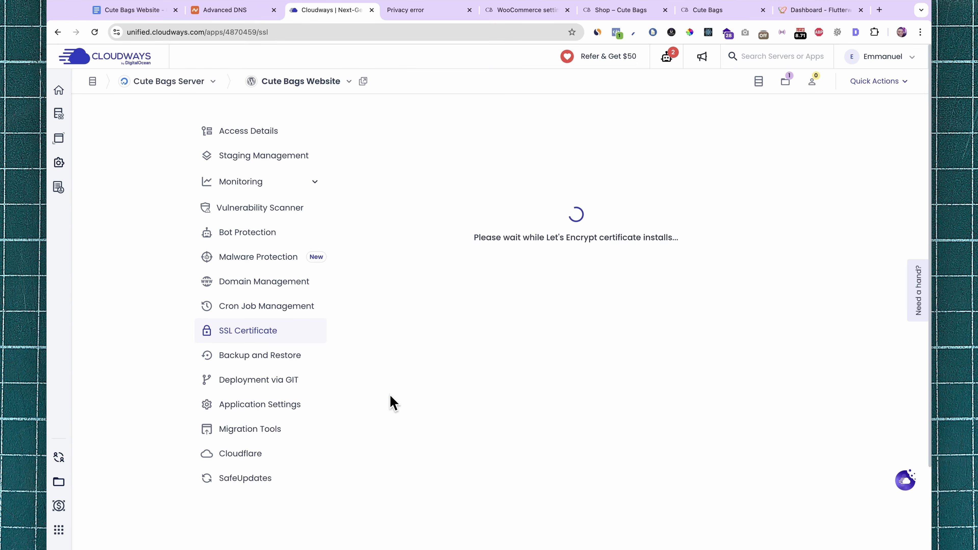
- Add shopcutebags.com as a second certificate domain and save the changes
{"action": "left_click", "coordinate": [541, 306]}
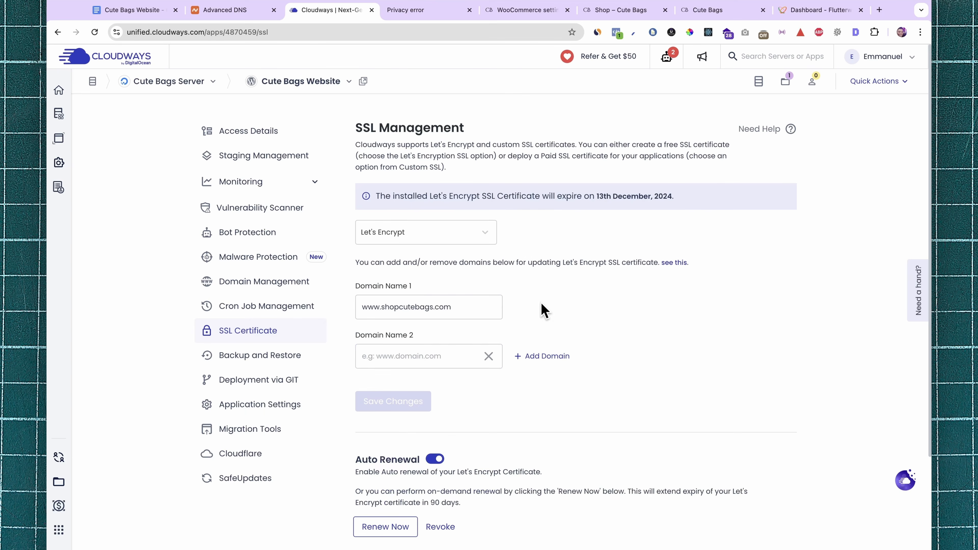
{"action": "left_click", "coordinate": [375, 356]}
{"action": "type", "text": "shopcutebags.com"}
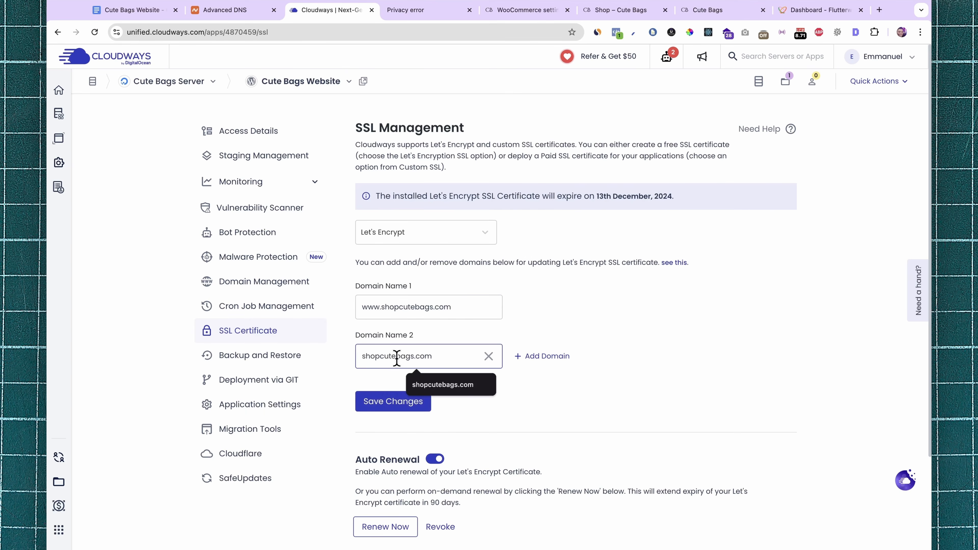
{"action": "left_click_drag", "start_coordinate": [382, 308], "coordinate": [361, 307]}
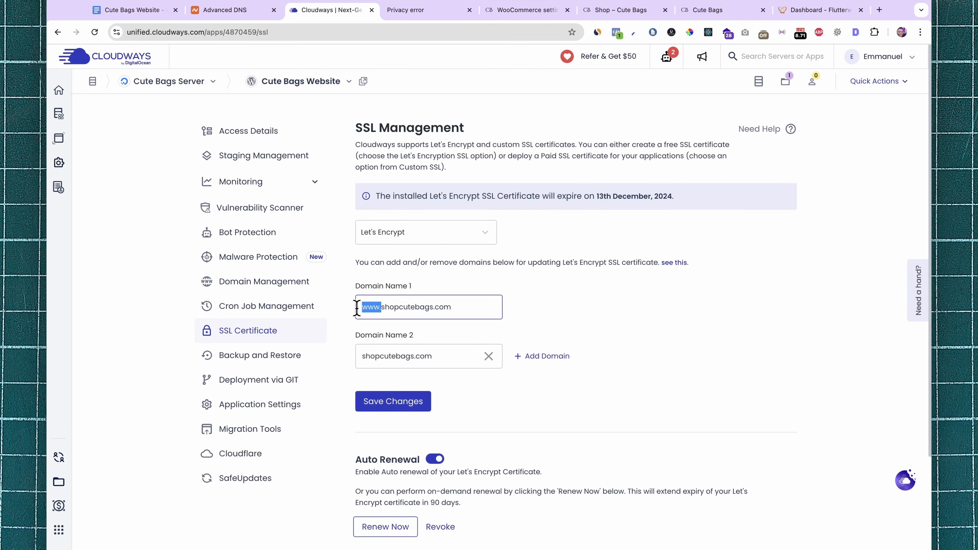
{"action": "left_click", "coordinate": [405, 403]}
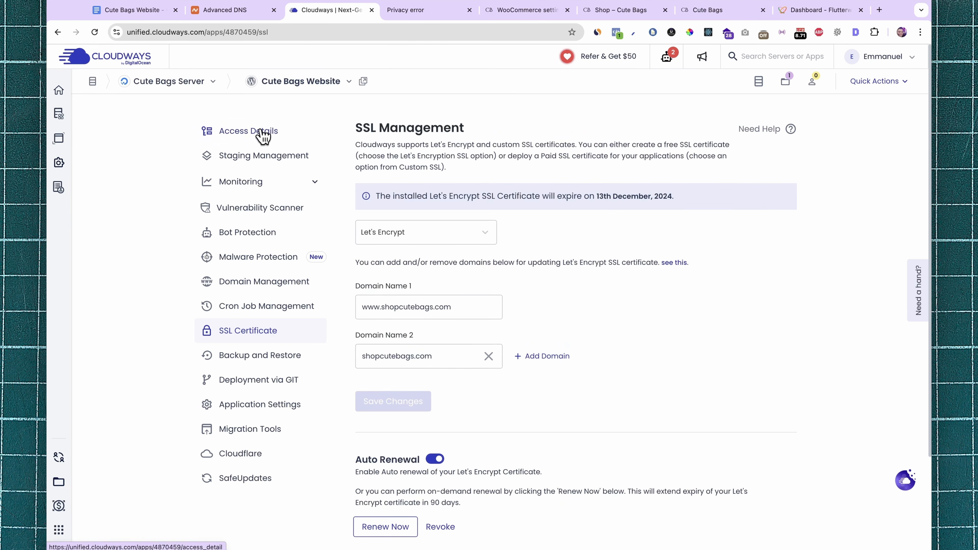
- Open the shop's Application URL over https and load its /wp-admin login page
{"action": "left_click", "coordinate": [247, 131]}
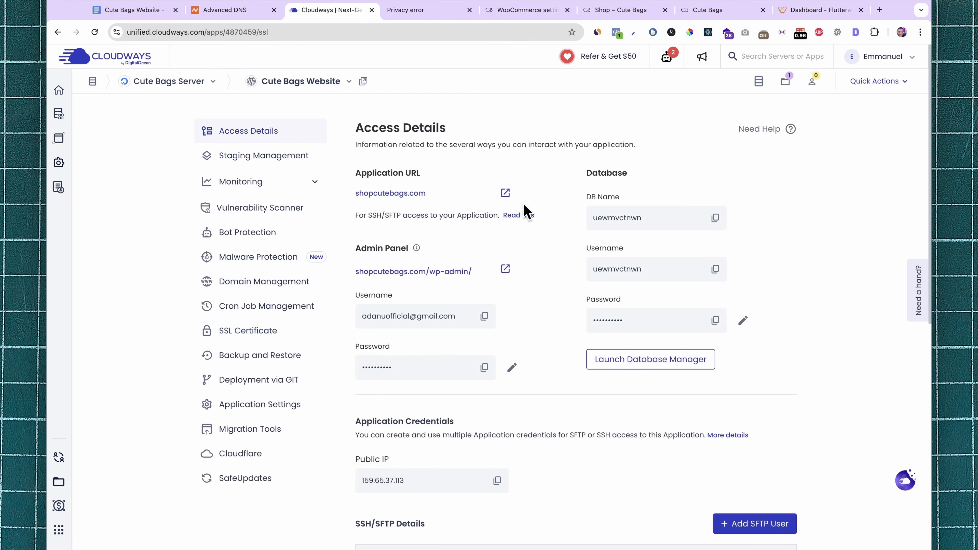
{"action": "left_click", "coordinate": [505, 194]}
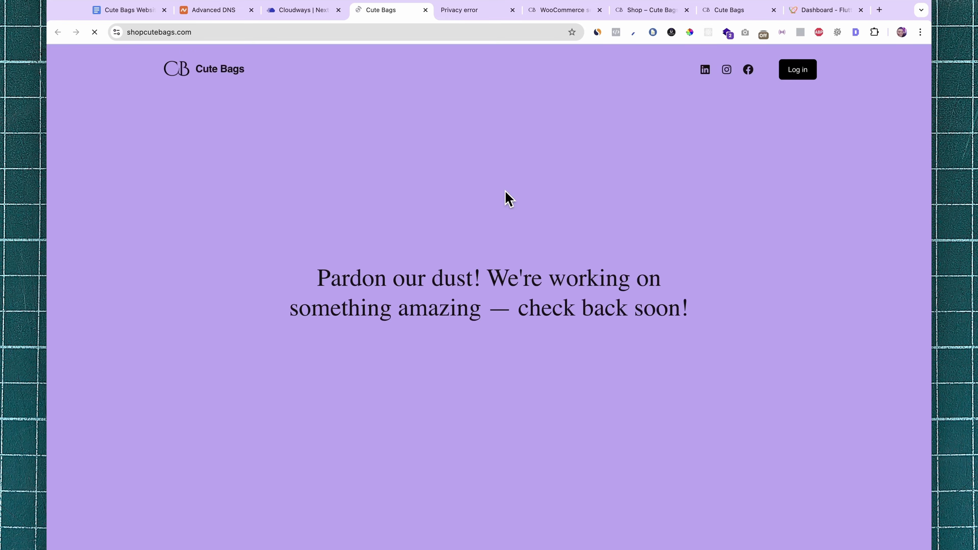
{"action": "left_click_drag", "start_coordinate": [219, 33], "coordinate": [131, 39]}
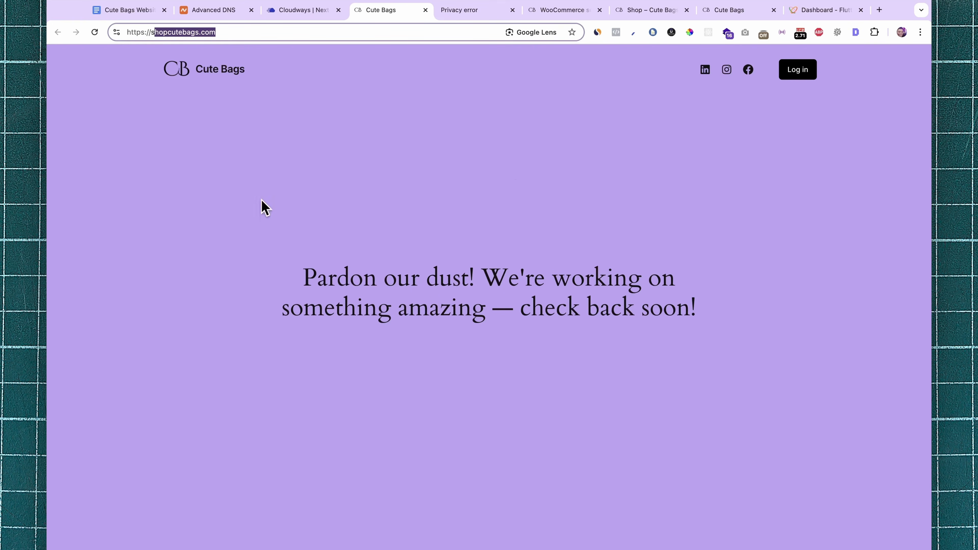
{"action": "left_click", "coordinate": [316, 35]}
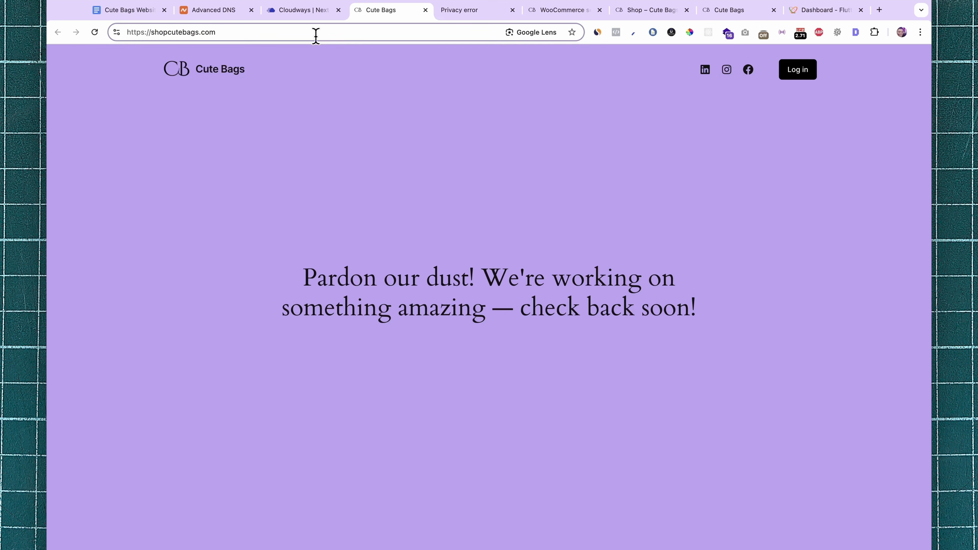
{"action": "type", "text": "/wp-adm"}
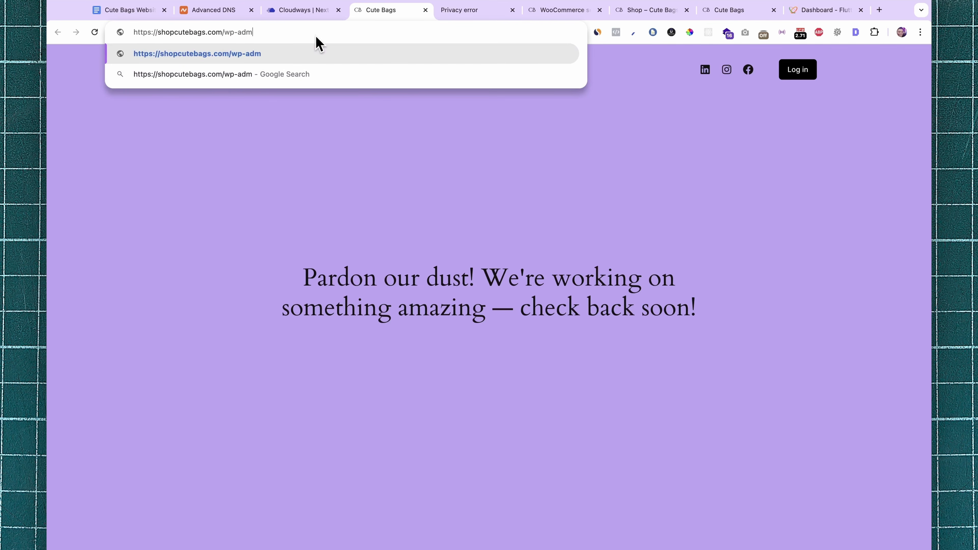
{"action": "type", "text": "in"}
{"action": "key", "text": "Return"}
{"action": "left_click", "coordinate": [302, 12]}
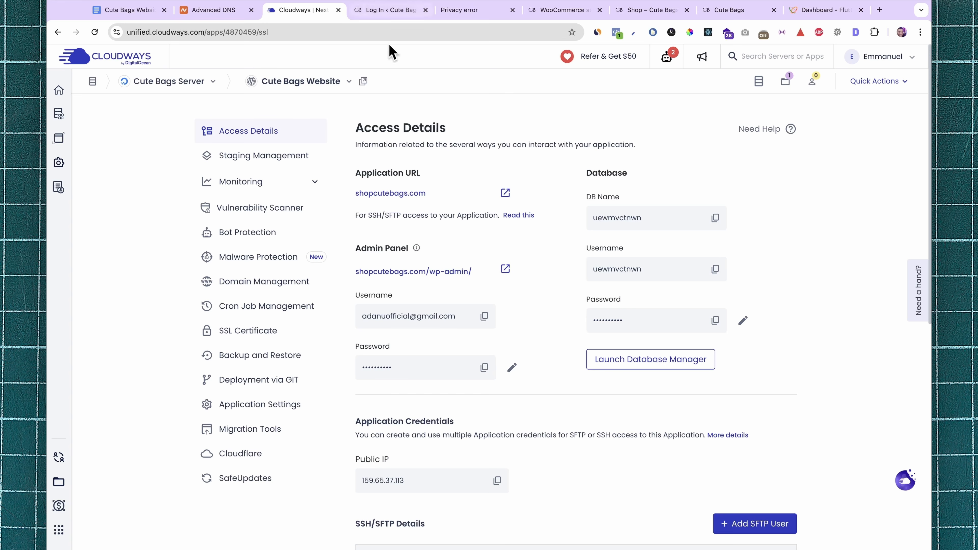
- Log into WordPress with the admin username and password copied from Cloudways
{"action": "left_click", "coordinate": [484, 316]}
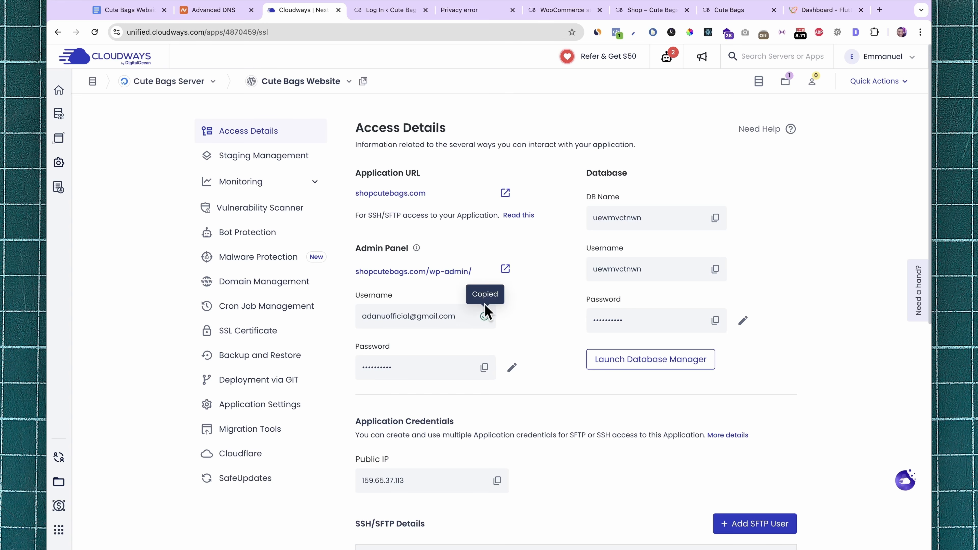
{"action": "left_click", "coordinate": [383, 11]}
{"action": "key", "text": "super+v"}
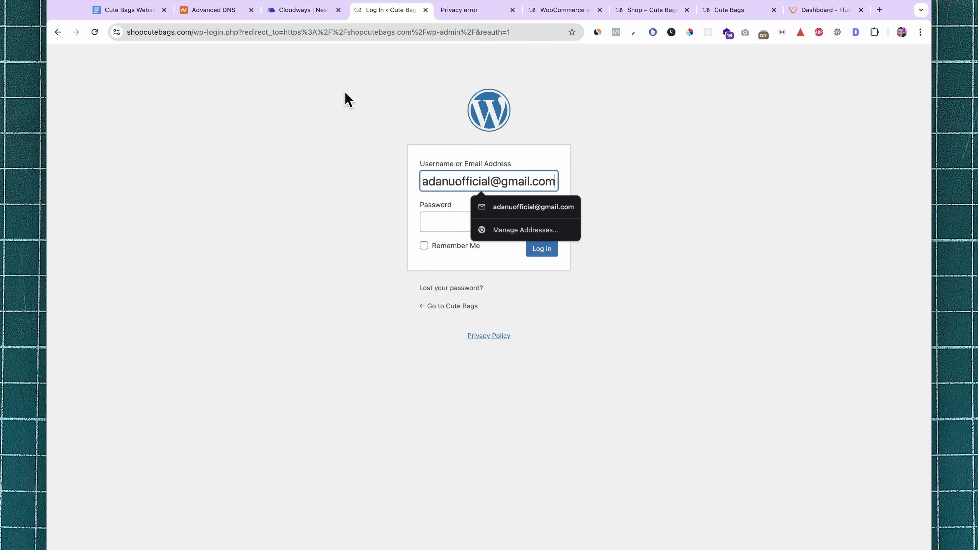
{"action": "left_click", "coordinate": [302, 11]}
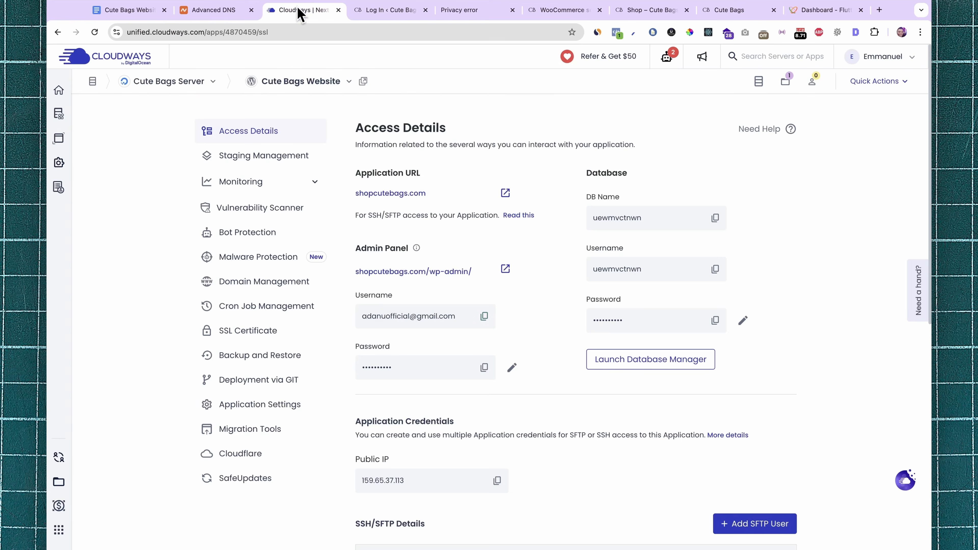
{"action": "left_click", "coordinate": [484, 368]}
{"action": "left_click", "coordinate": [387, 11]}
{"action": "left_click", "coordinate": [446, 223]}
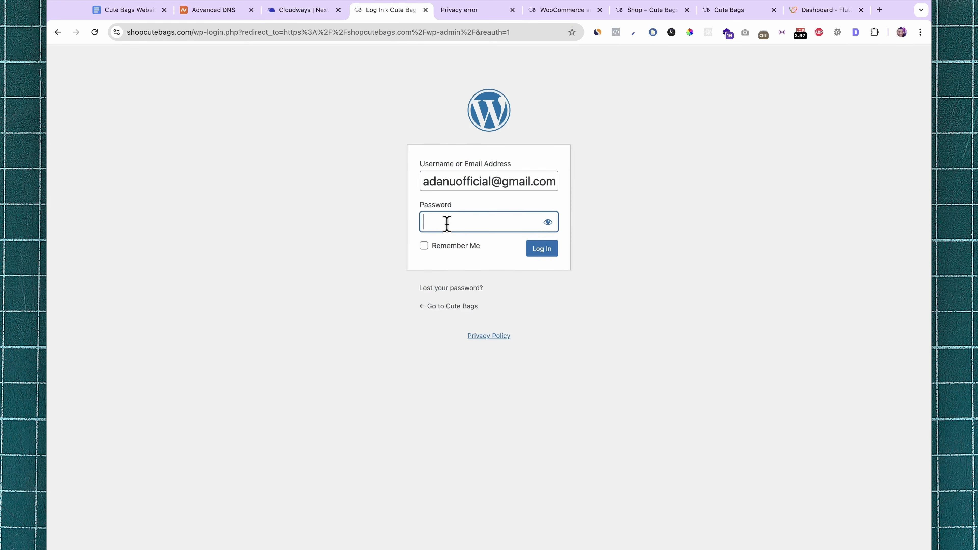
{"action": "key", "text": "super+v"}
{"action": "left_click", "coordinate": [543, 250]}
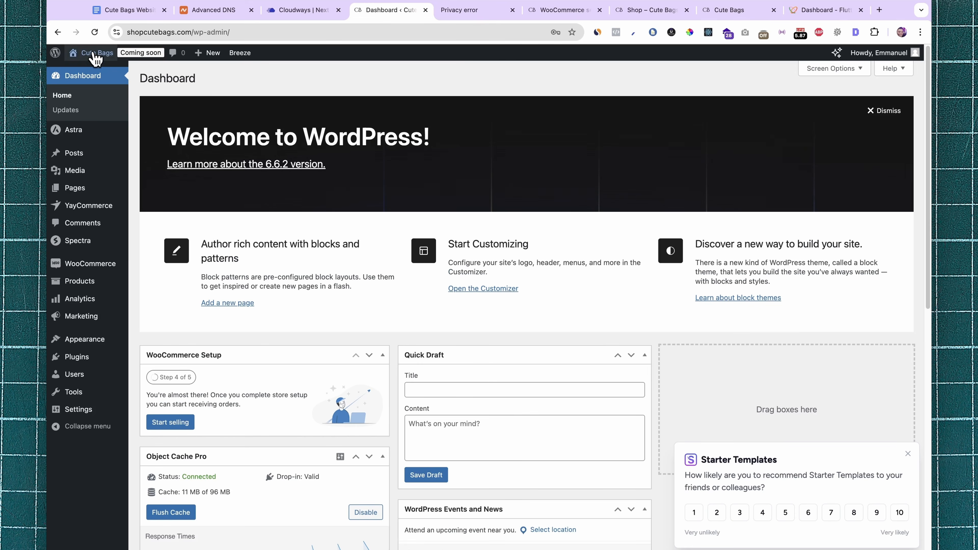
- Open the Cute Bags storefront from Visit Site in a new tab
{"action": "mouse_move", "coordinate": [96, 54]}
{"action": "right_click", "coordinate": [89, 71]}
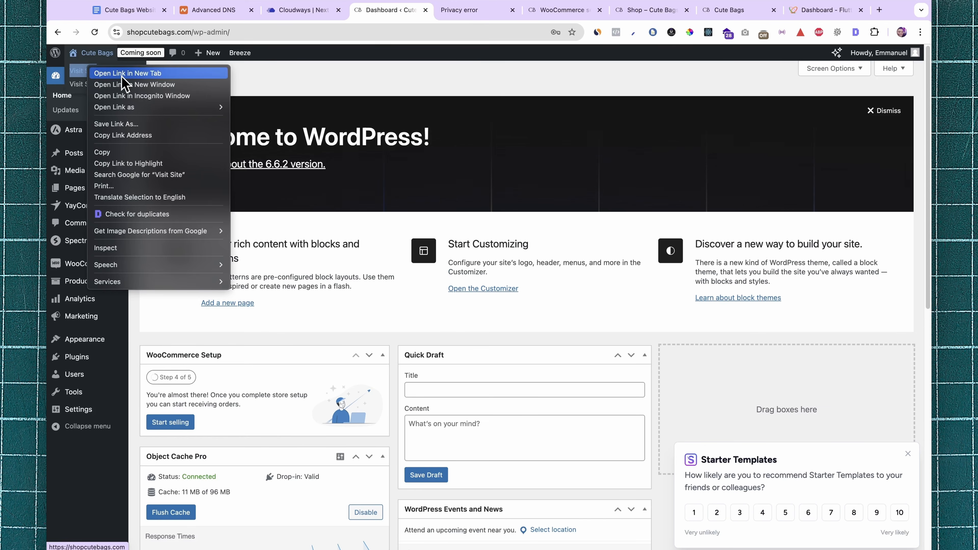
{"action": "left_click", "coordinate": [99, 78]}
{"action": "left_click", "coordinate": [435, 11]}
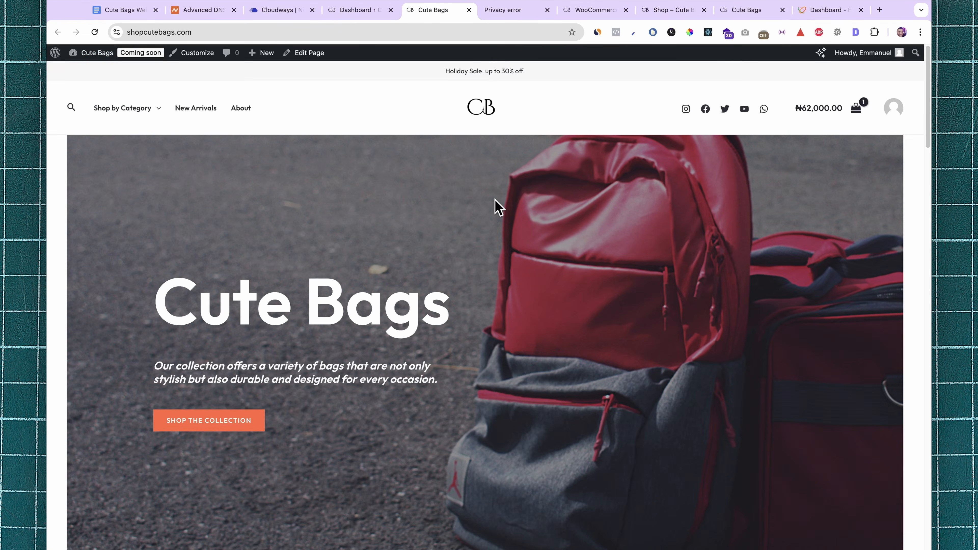
{"action": "scroll", "coordinate": [497, 208], "scroll_direction": "down", "scroll_amount": 20}
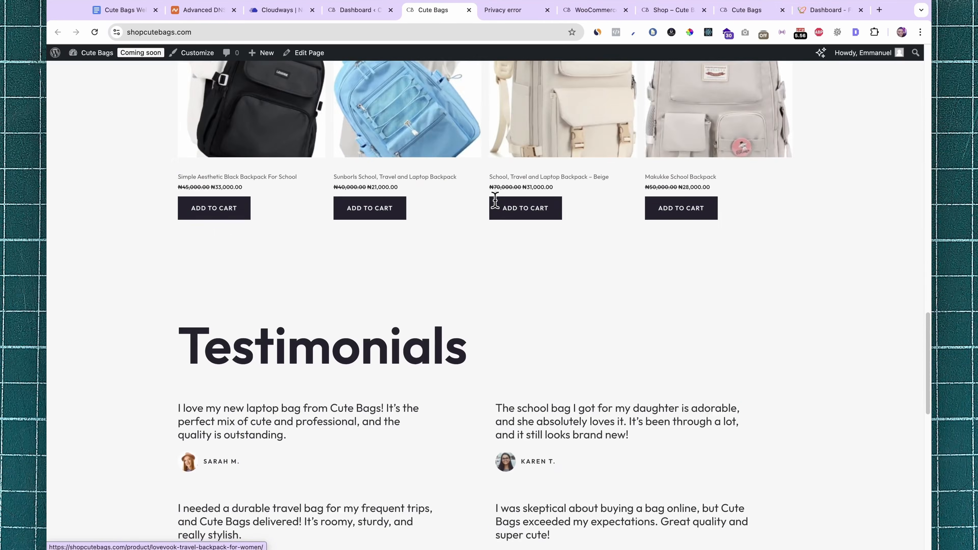
{"action": "scroll", "coordinate": [463, 312], "scroll_direction": "down", "scroll_amount": 15}
{"action": "scroll", "coordinate": [460, 343], "scroll_direction": "up", "scroll_amount": 10}
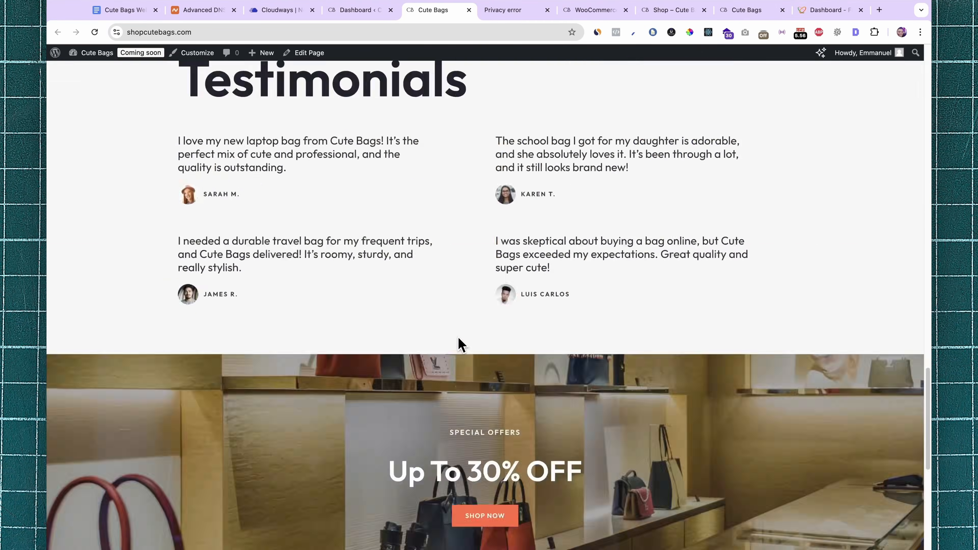
{"action": "scroll", "coordinate": [461, 344], "scroll_direction": "up", "scroll_amount": 20}
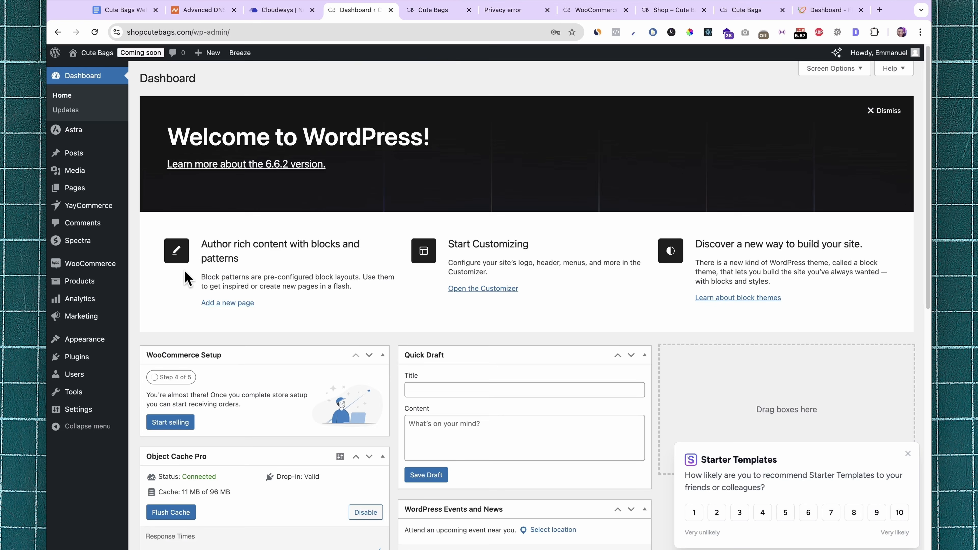
- Set WooCommerce site visibility to Live and save, then return to the storefront tab
{"action": "mouse_move", "coordinate": [98, 266]}
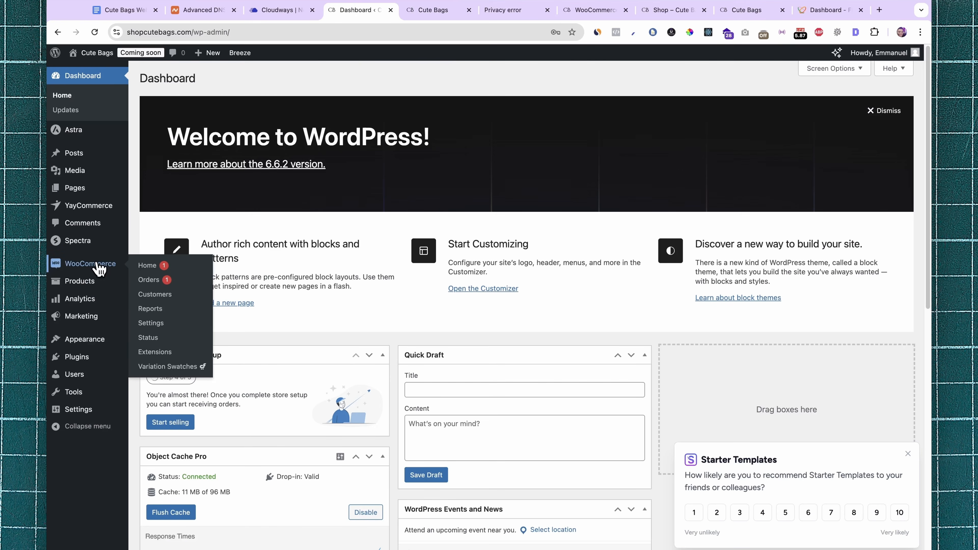
{"action": "left_click", "coordinate": [151, 324]}
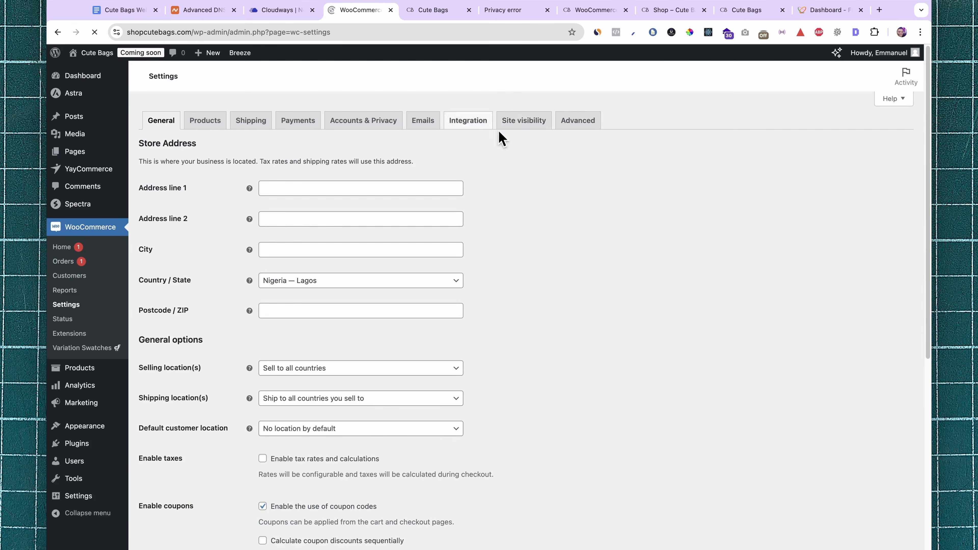
{"action": "left_click", "coordinate": [524, 124]}
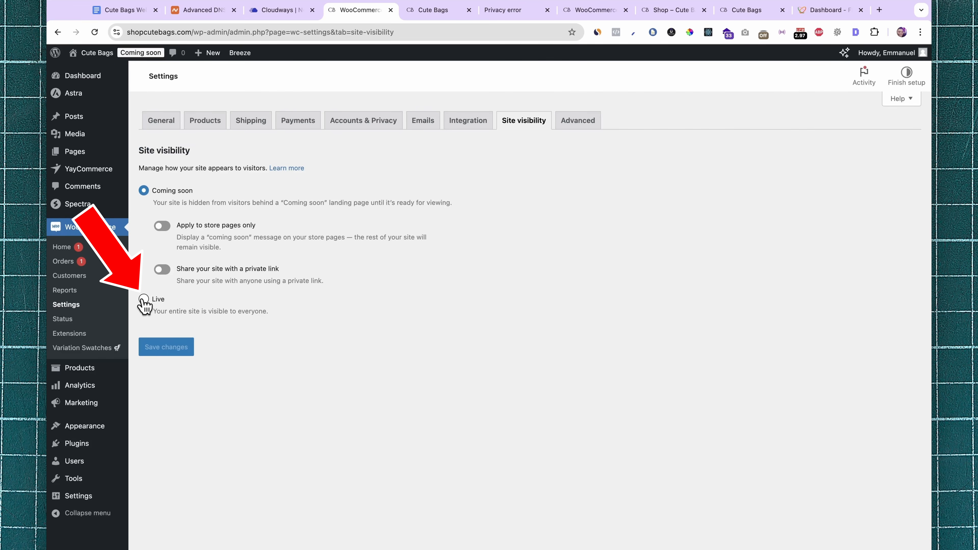
{"action": "left_click", "coordinate": [143, 299]}
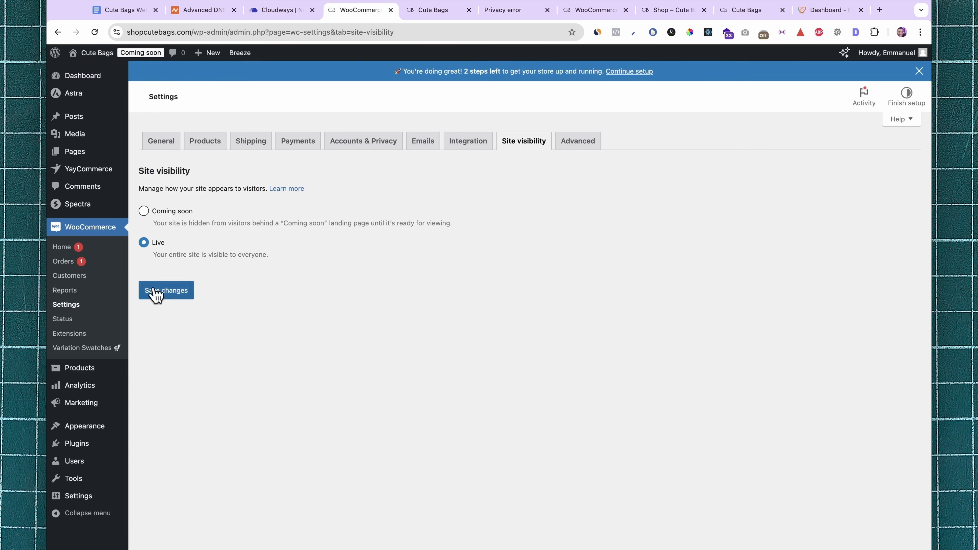
{"action": "left_click", "coordinate": [174, 296]}
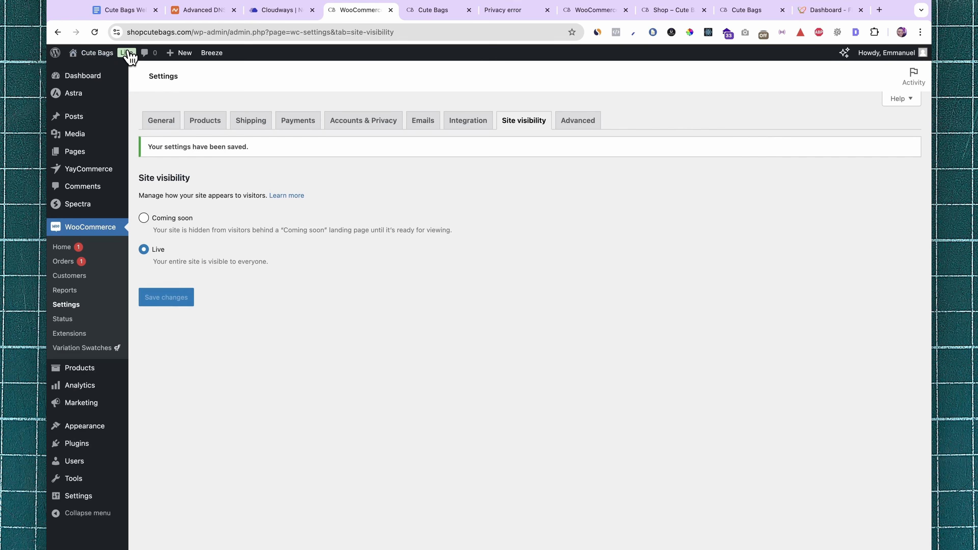
{"action": "left_click", "coordinate": [441, 11]}
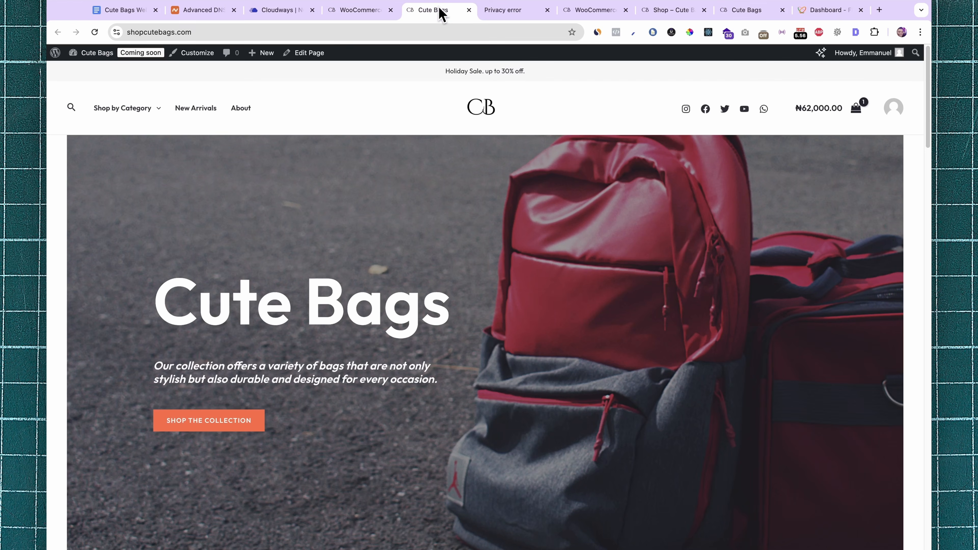
- Load shopcutebags.com in a new Incognito window and browse its Shop page of 25 products
{"action": "left_click", "coordinate": [306, 32]}
{"action": "key", "text": "ctrl+c"}
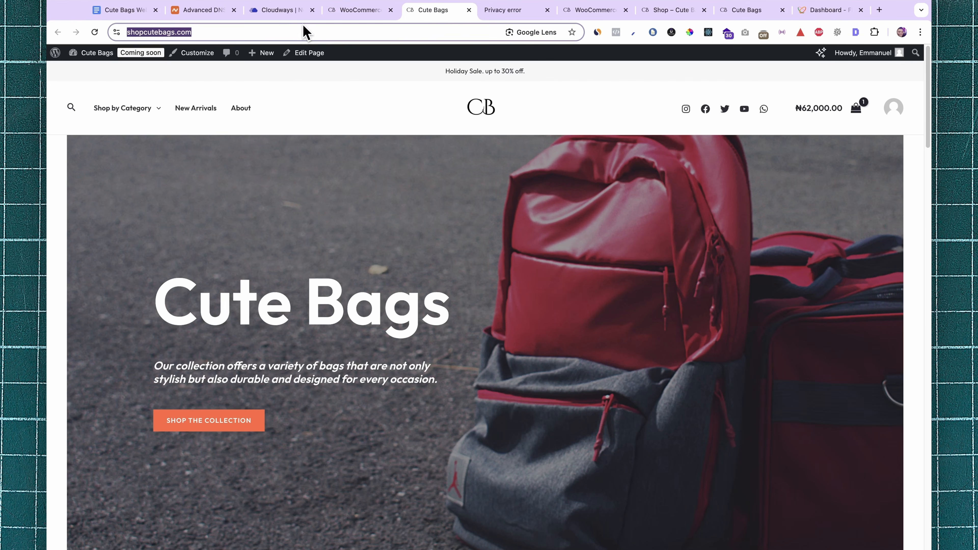
{"action": "left_click", "coordinate": [920, 32]}
{"action": "left_click", "coordinate": [865, 84]}
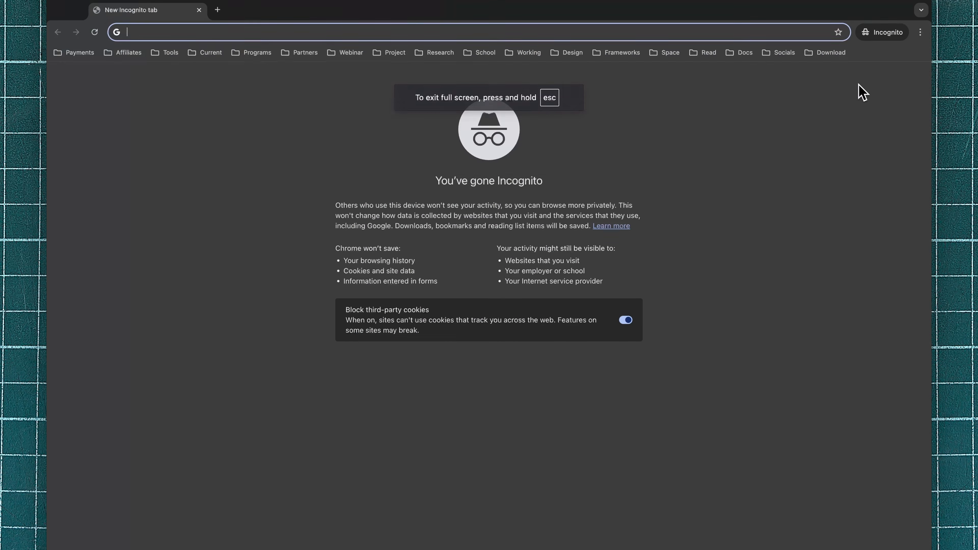
{"action": "key", "text": "ctrl+v"}
{"action": "key", "text": "Return"}
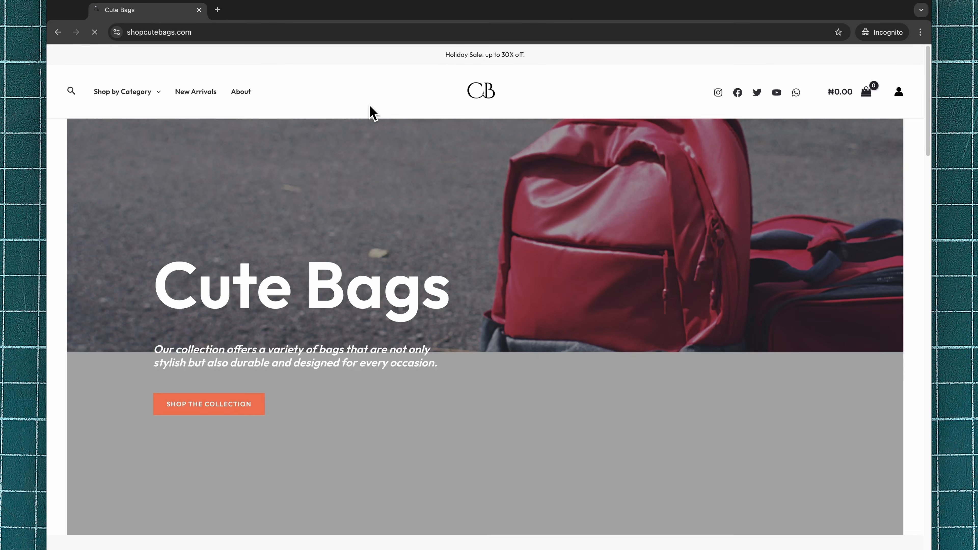
{"action": "scroll", "coordinate": [404, 241], "scroll_direction": "down", "scroll_amount": 5}
{"action": "scroll", "coordinate": [404, 241], "scroll_direction": "down", "scroll_amount": 3}
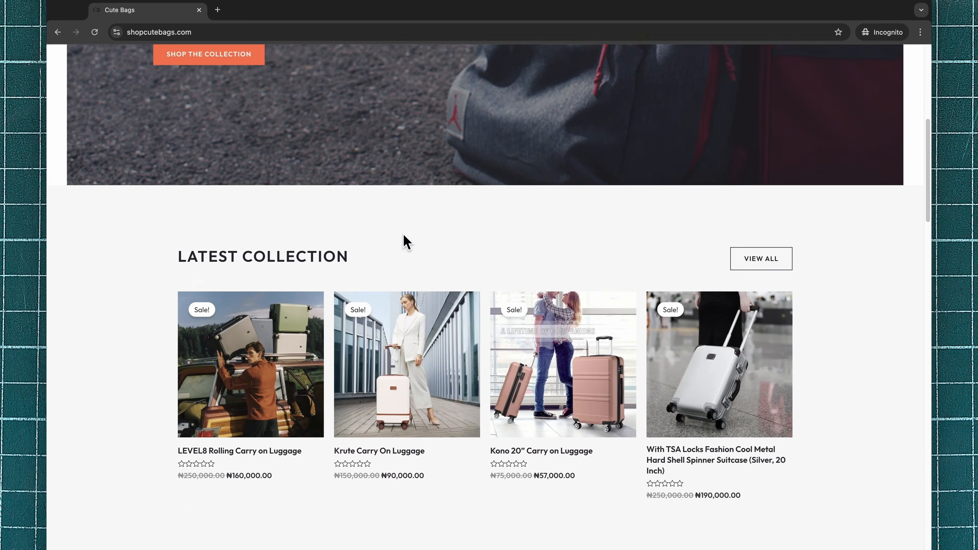
{"action": "scroll", "coordinate": [404, 241], "scroll_direction": "up", "scroll_amount": 9}
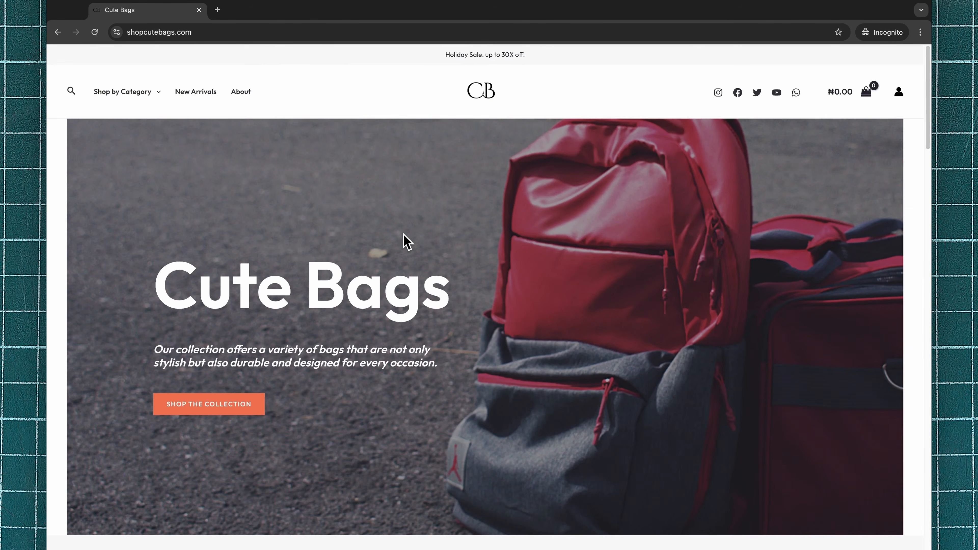
{"action": "scroll", "coordinate": [404, 241], "scroll_direction": "down", "scroll_amount": 1}
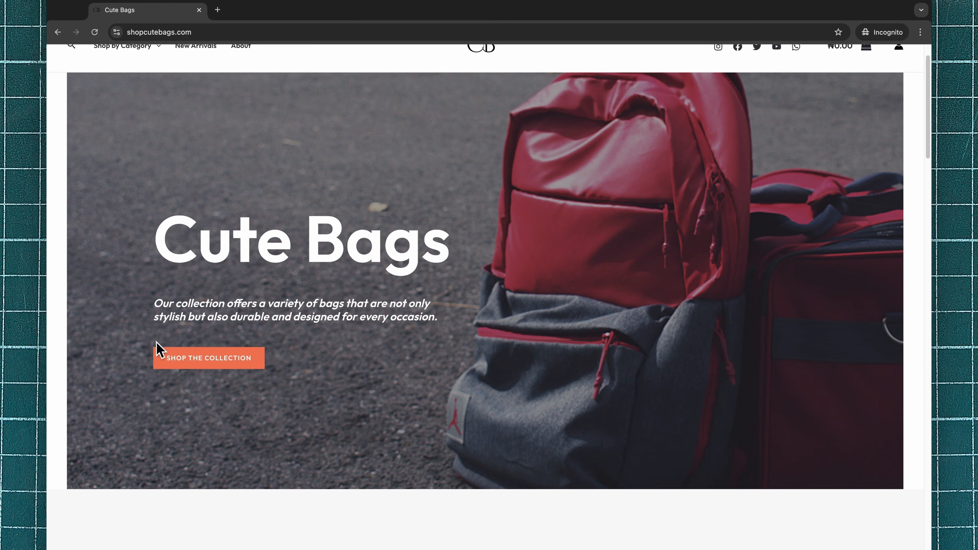
{"action": "left_click", "coordinate": [187, 366]}
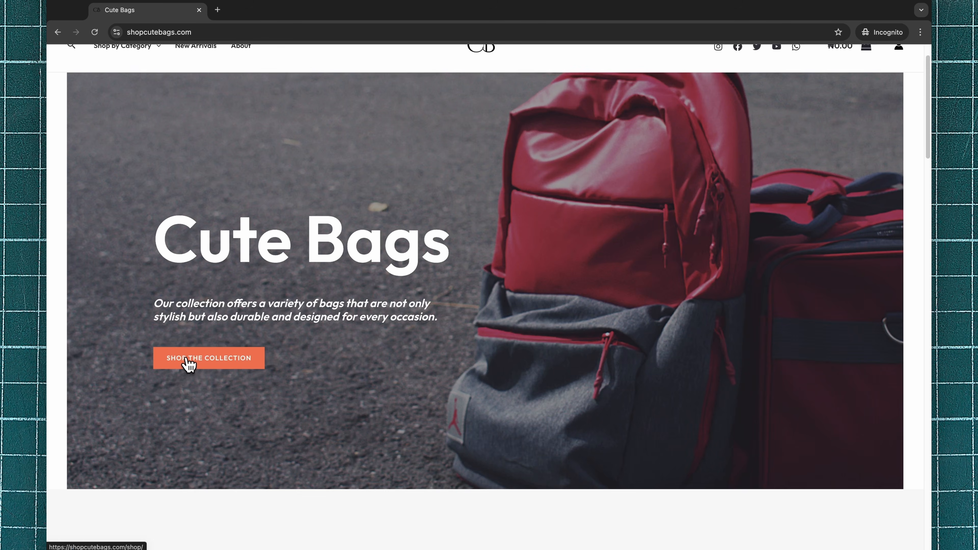
{"action": "scroll", "coordinate": [493, 363], "scroll_direction": "down", "scroll_amount": 3}
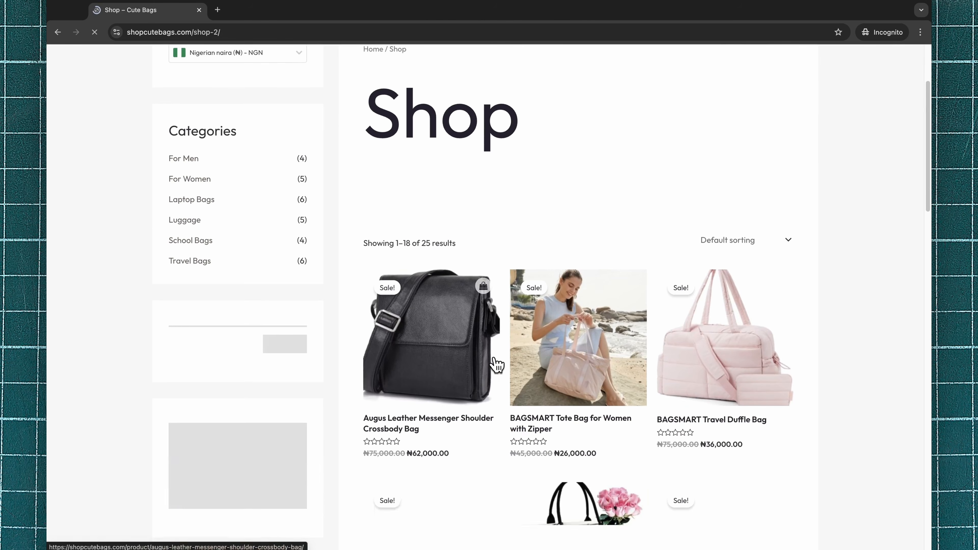
- Add the BAGSMART Tote Bag in naira (₦26,000.00) to the cart and proceed to checkout
{"action": "left_click", "coordinate": [557, 425]}
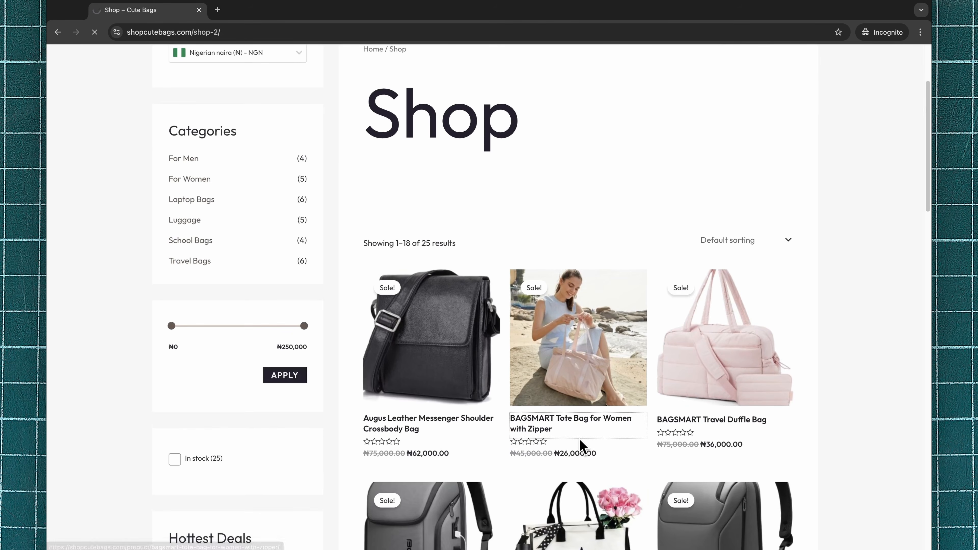
{"action": "left_click", "coordinate": [639, 285]}
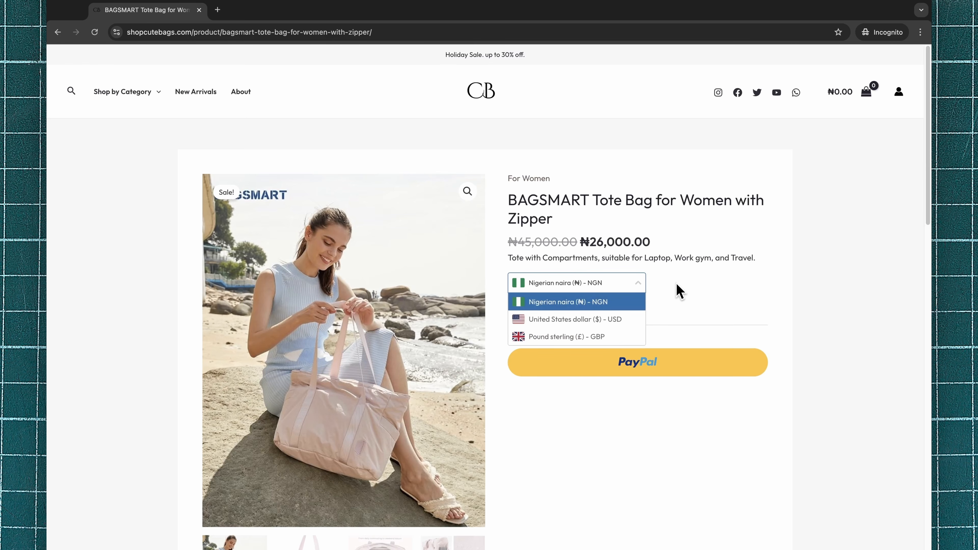
{"action": "left_click", "coordinate": [679, 293]}
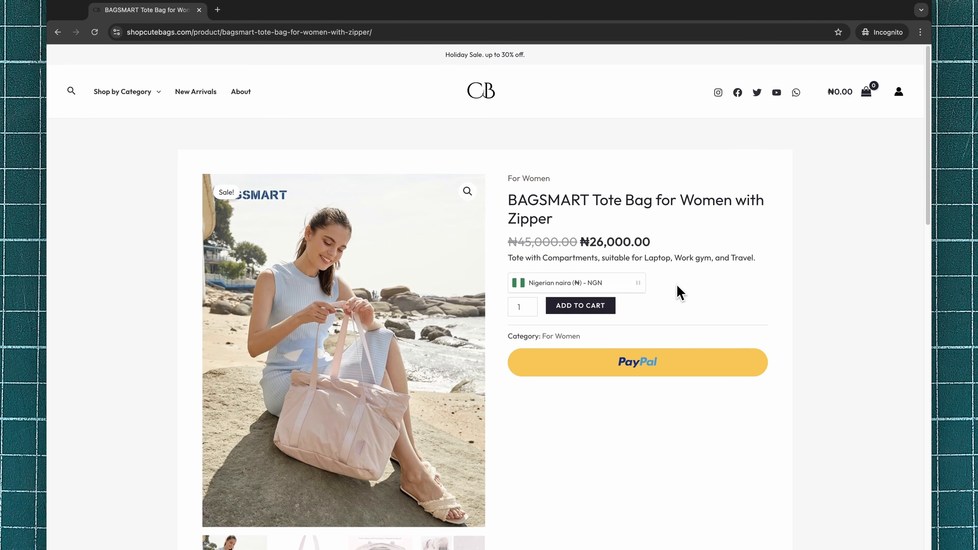
{"action": "left_click", "coordinate": [576, 310]}
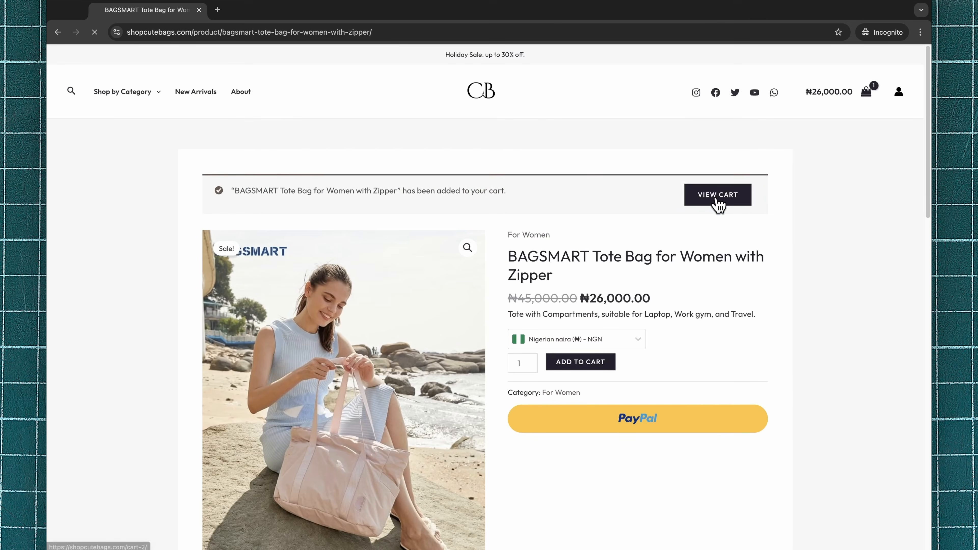
{"action": "left_click", "coordinate": [718, 200]}
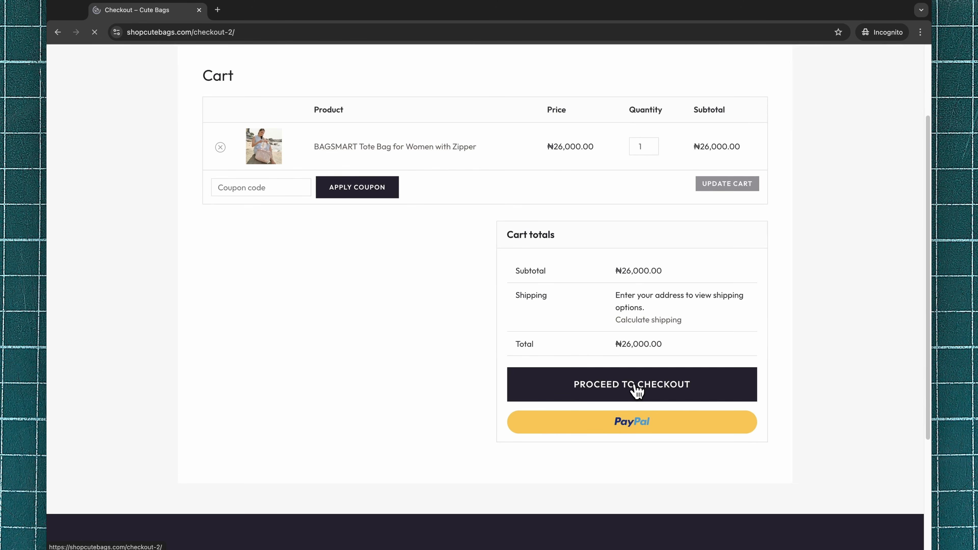
{"action": "scroll", "coordinate": [491, 403], "scroll_direction": "down", "scroll_amount": 2}
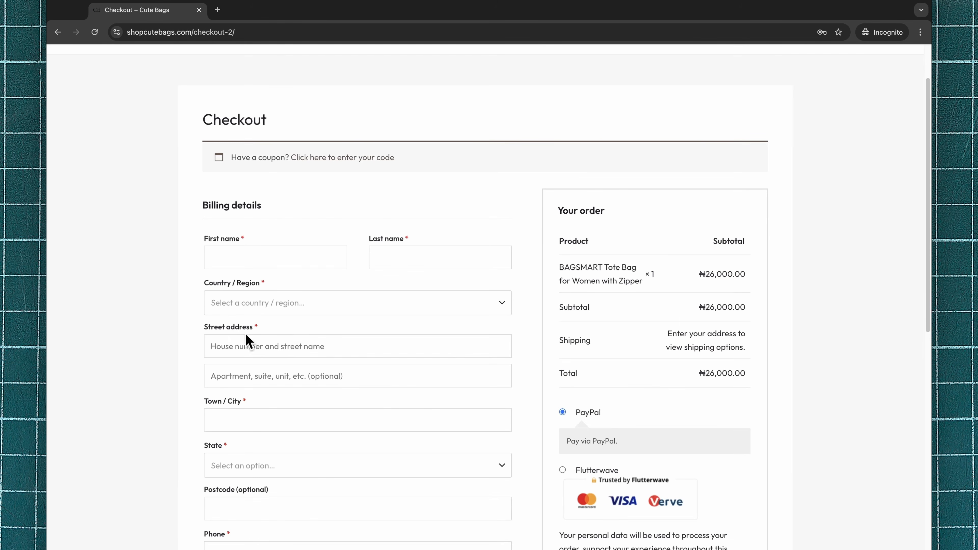
{"action": "scroll", "coordinate": [382, 387], "scroll_direction": "down", "scroll_amount": 3}
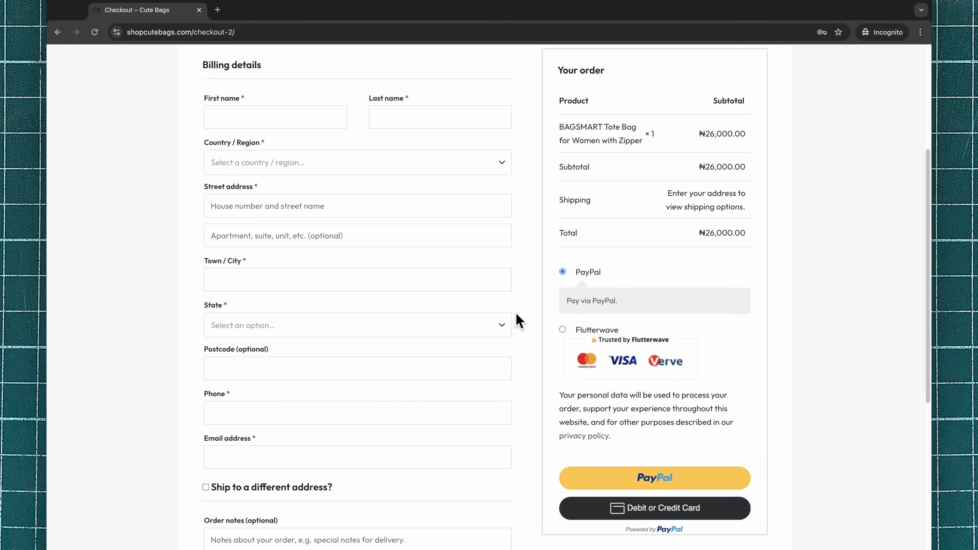
{"action": "left_click", "coordinate": [389, 538]}
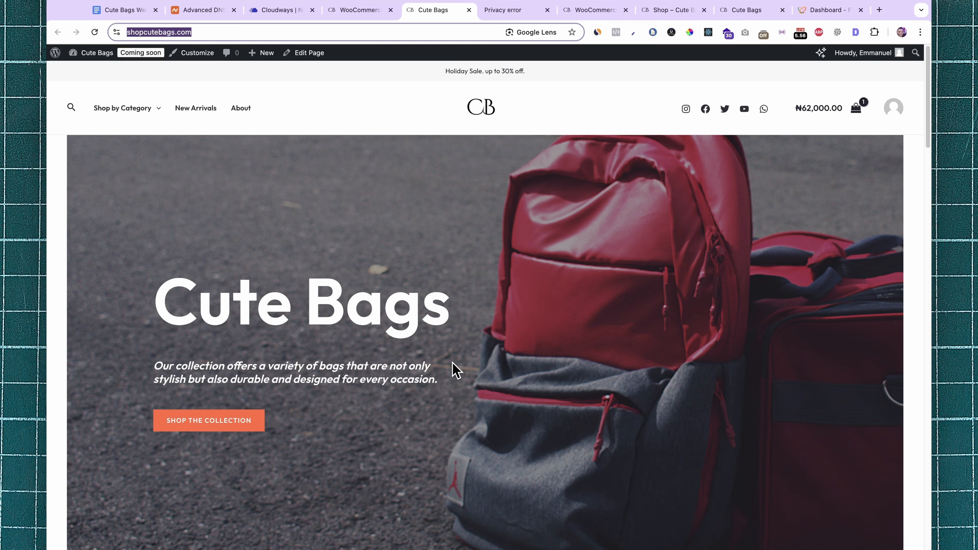
- Open WooCommerce Payments > Flutterwave settings and select its webhook URL
{"action": "left_click", "coordinate": [363, 16]}
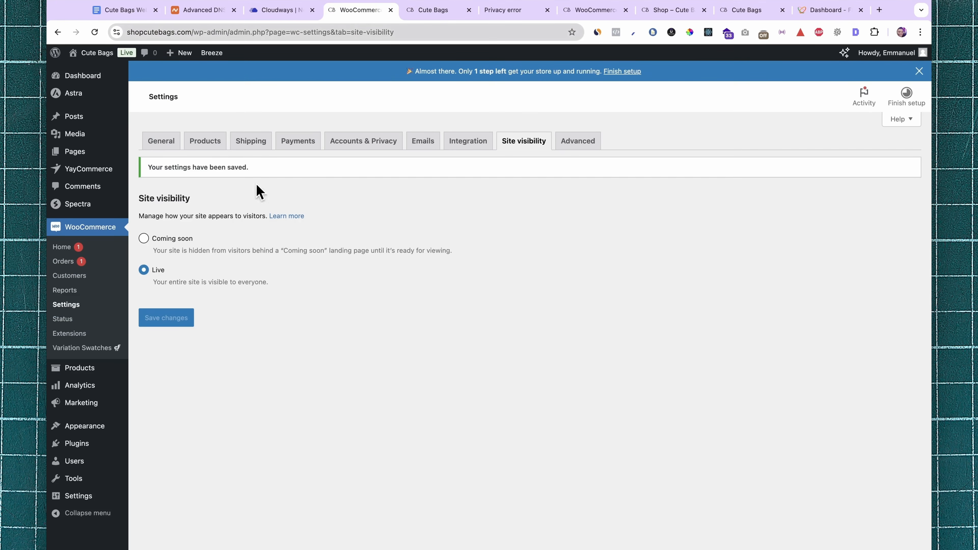
{"action": "left_click", "coordinate": [307, 145]}
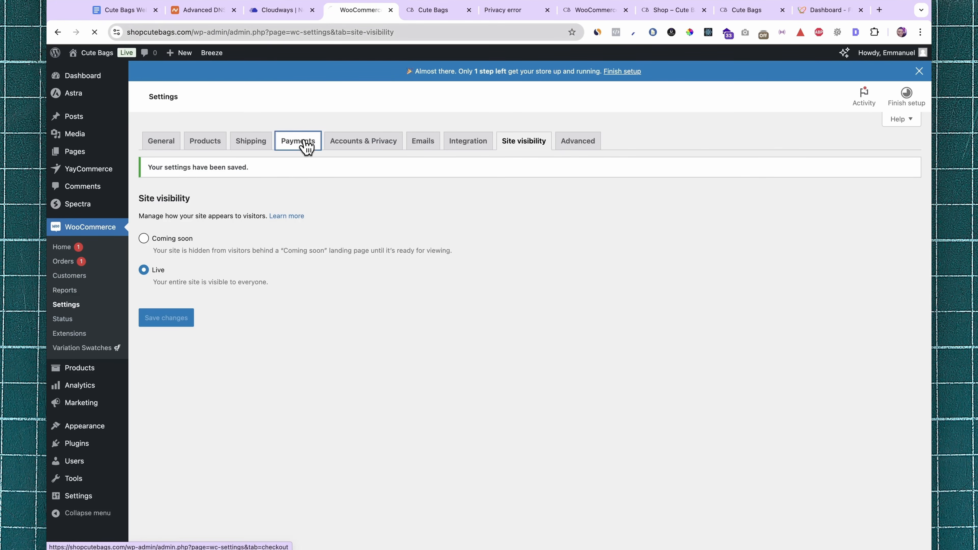
{"action": "scroll", "coordinate": [321, 380], "scroll_direction": "down", "scroll_amount": 8}
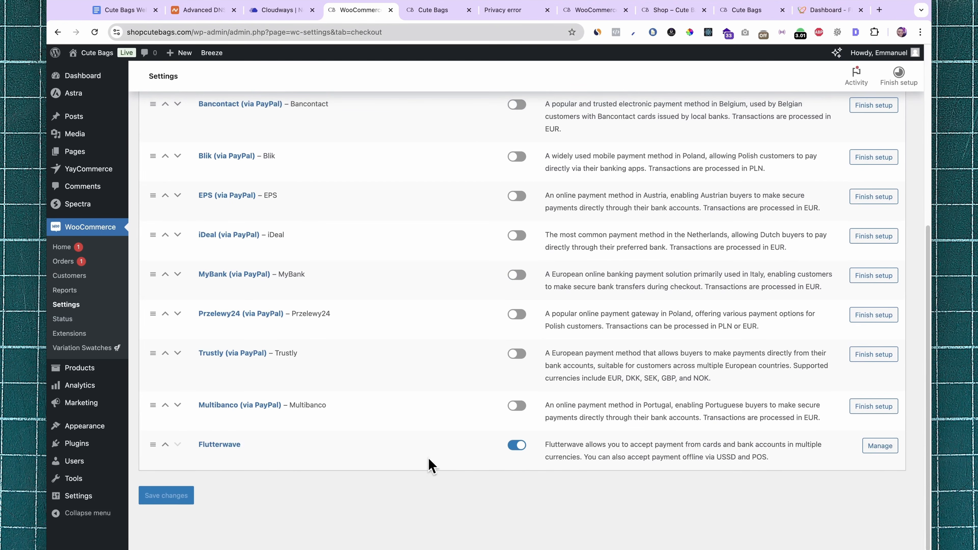
{"action": "left_click", "coordinate": [877, 468]}
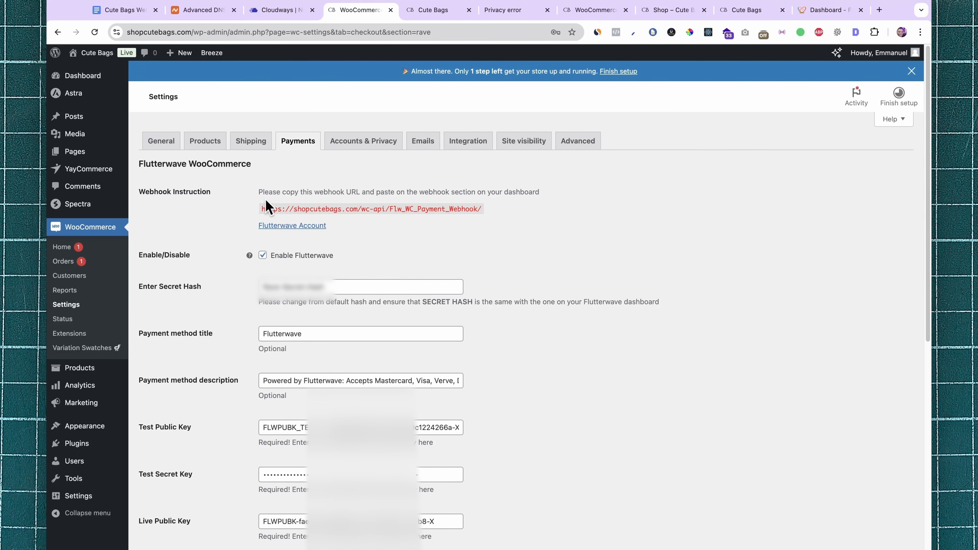
{"action": "triple_click", "coordinate": [321, 207]}
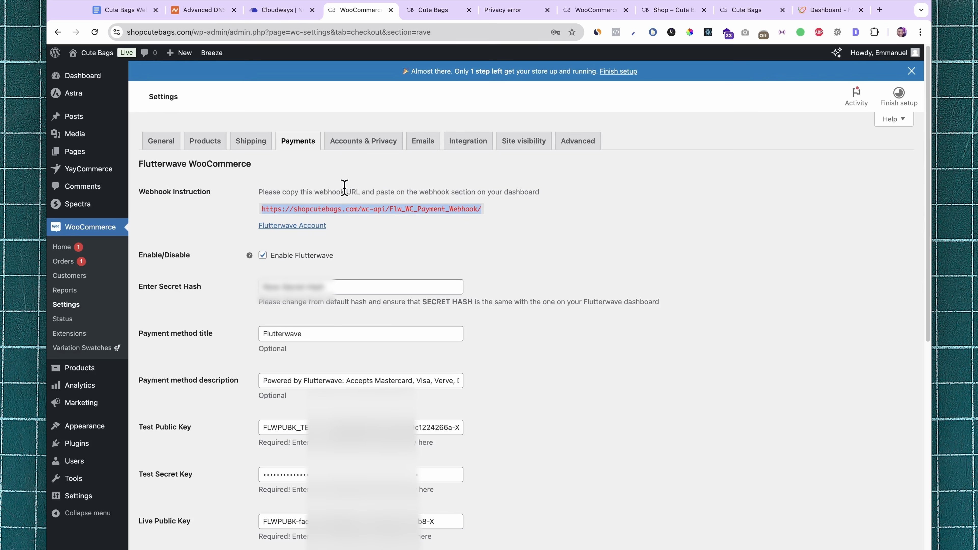
{"action": "left_click", "coordinate": [814, 16]}
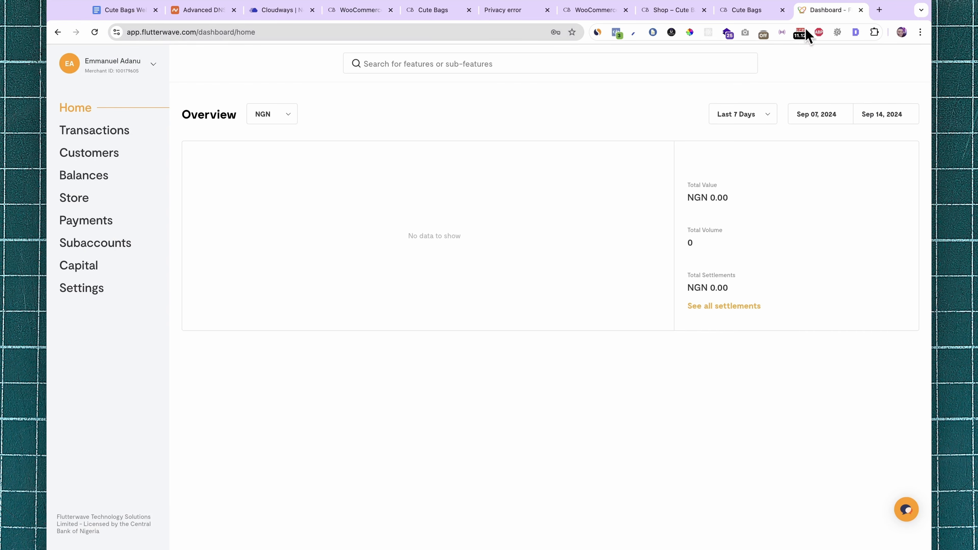
{"action": "left_click", "coordinate": [81, 293]}
{"action": "left_click", "coordinate": [79, 349]}
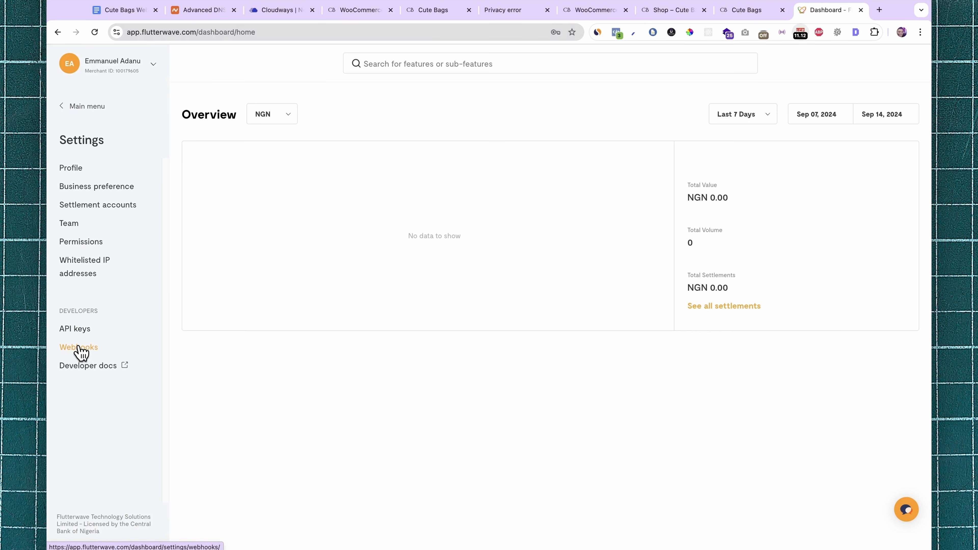
{"action": "triple_click", "coordinate": [239, 176]}
{"action": "key", "text": "BackSpace"}
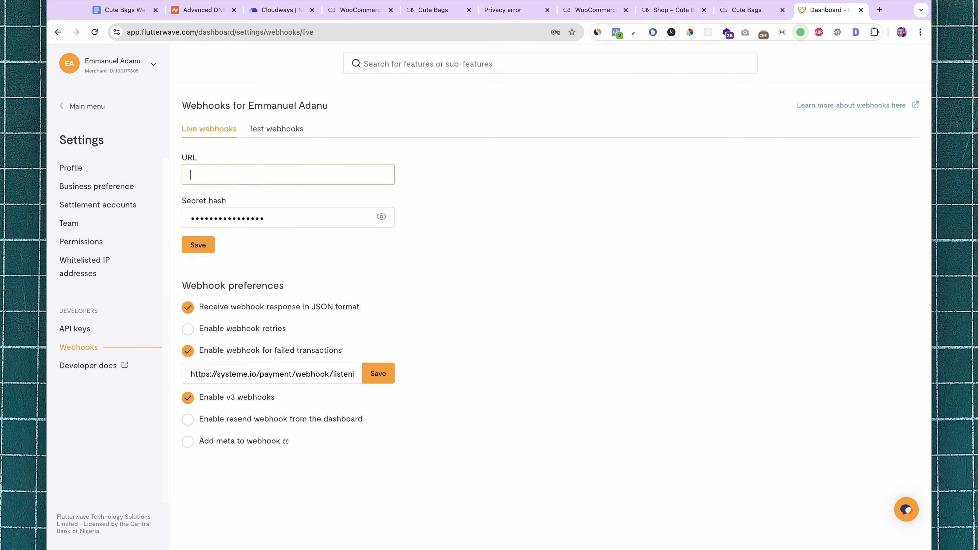
{"action": "key", "text": "ctrl+v"}
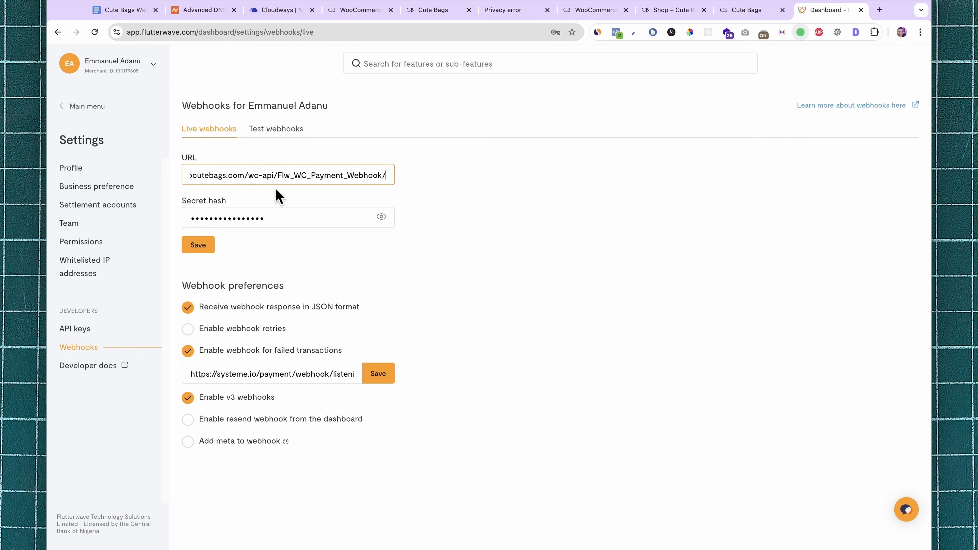
{"action": "left_click", "coordinate": [204, 248]}
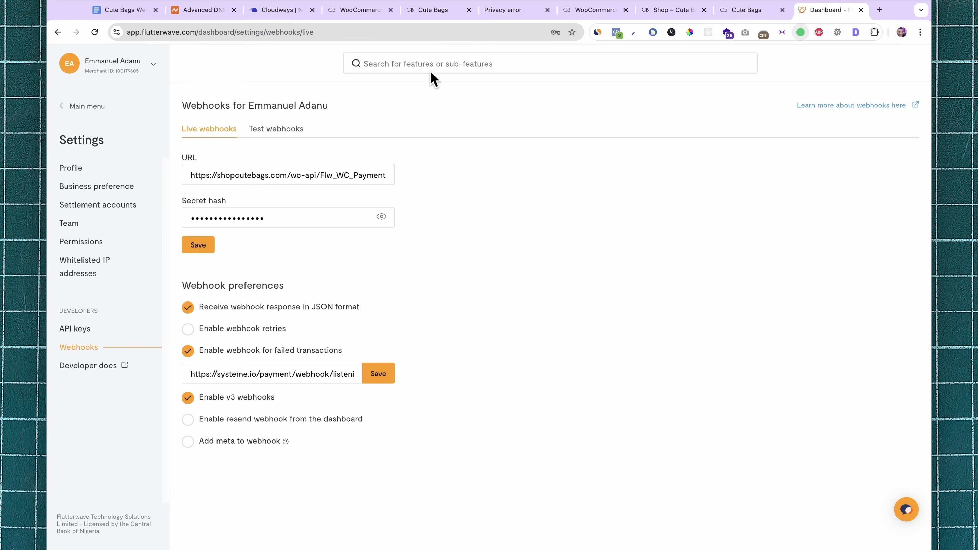
{"action": "left_click", "coordinate": [437, 11]}
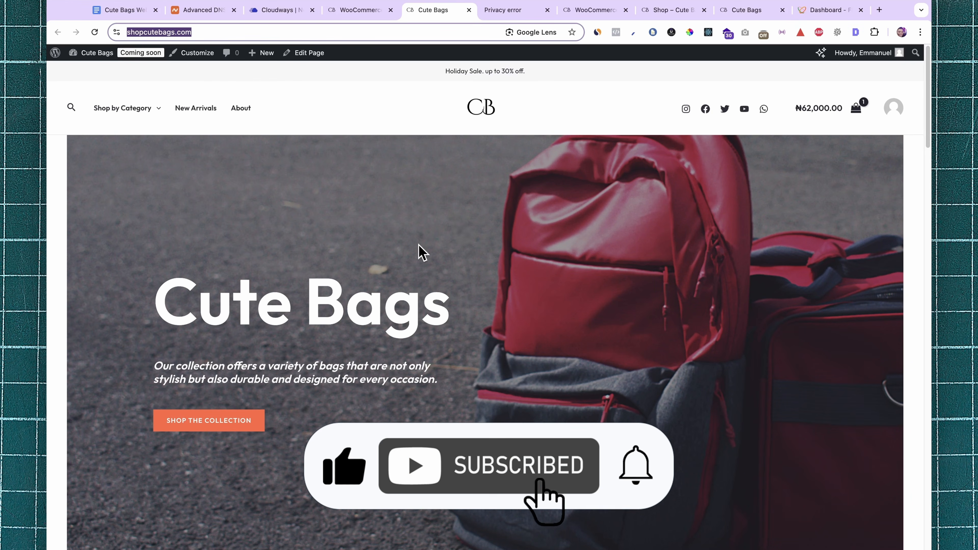
{"action": "scroll", "coordinate": [419, 249], "scroll_direction": "down", "scroll_amount": 5}
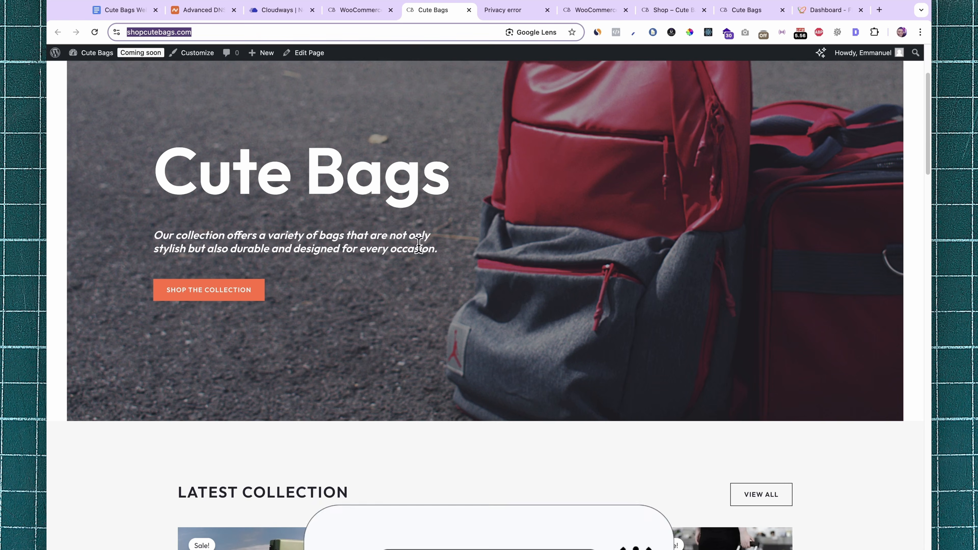